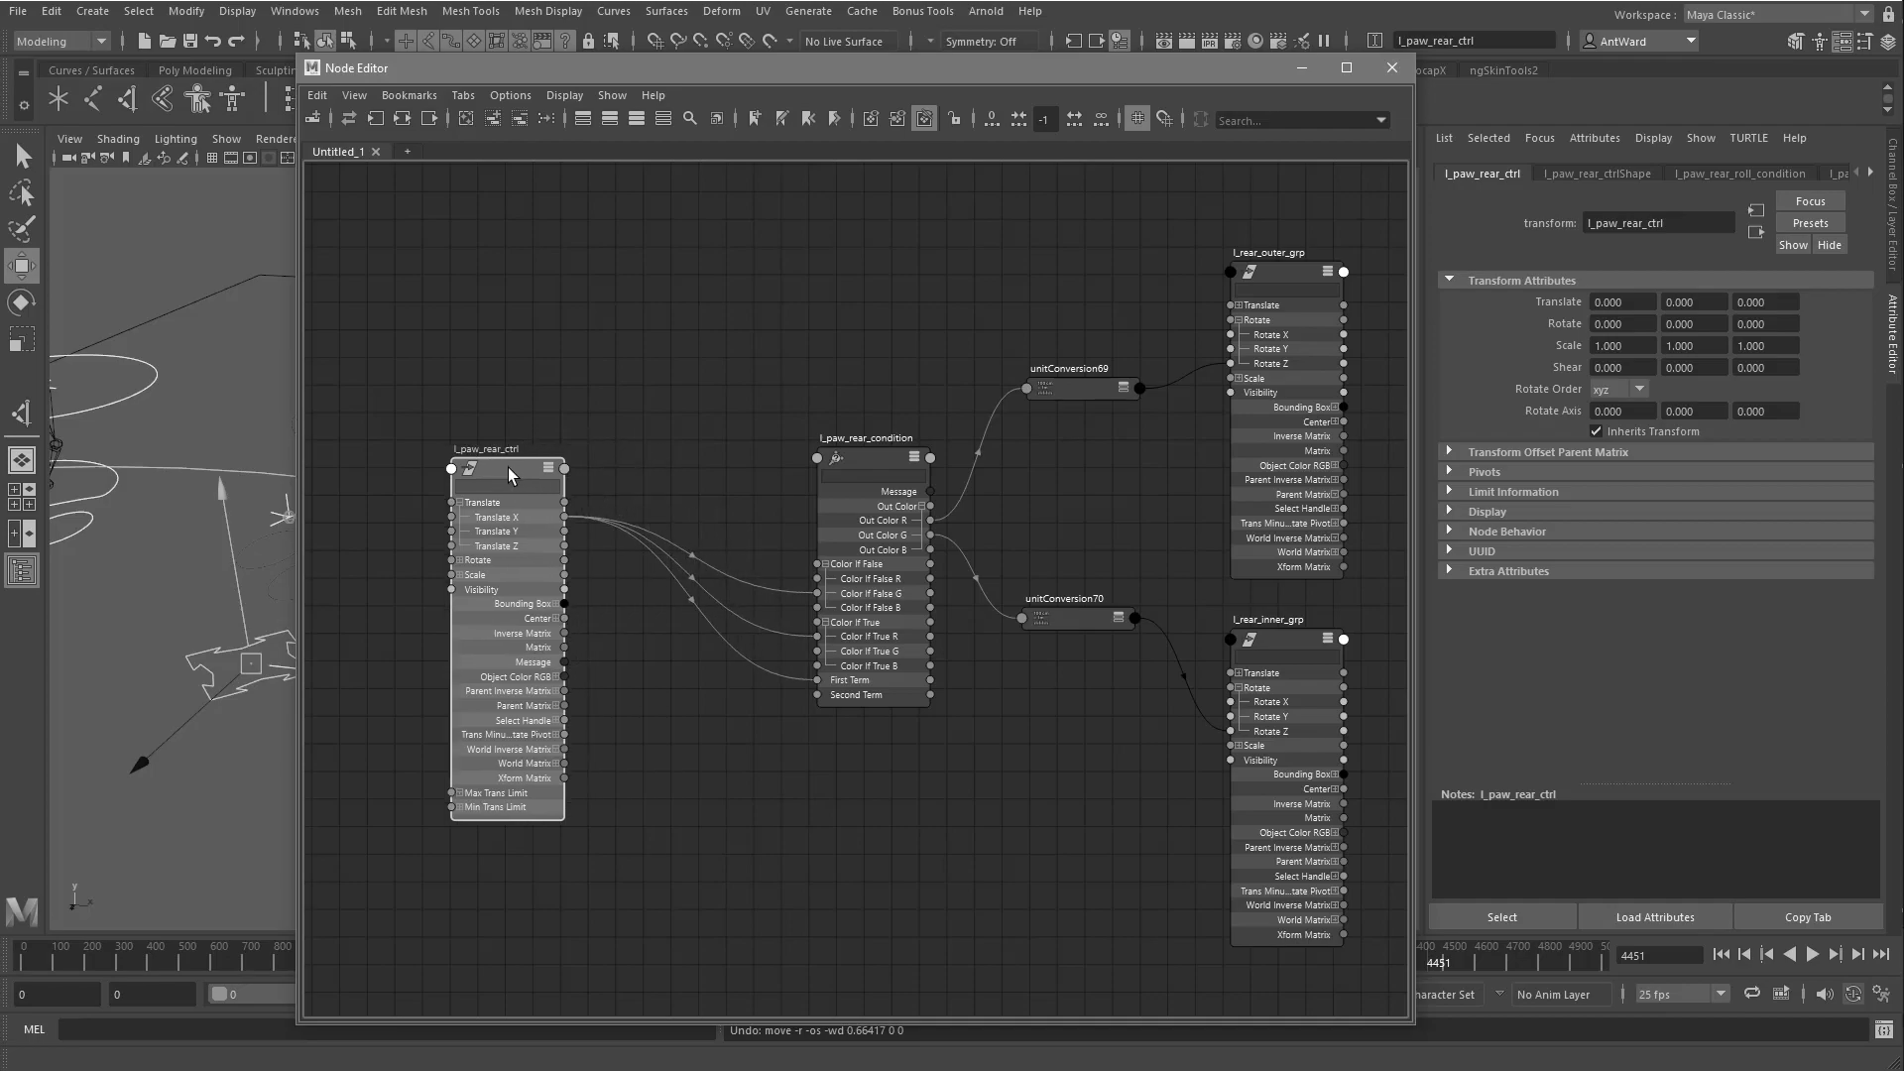
Create a multiplyDivide node and place it between the l_paw_rear_ctrl and l_paw_rear_condition nodes.
type("multi")
left_click(813, 885)
left_click_drag(813, 835, 671, 720)
left_click(648, 806)
left_click(649, 792)
left_click(751, 779)
Rename the multiplyDivide node l_paw_rear_bank_multi.
double_click(857, 438)
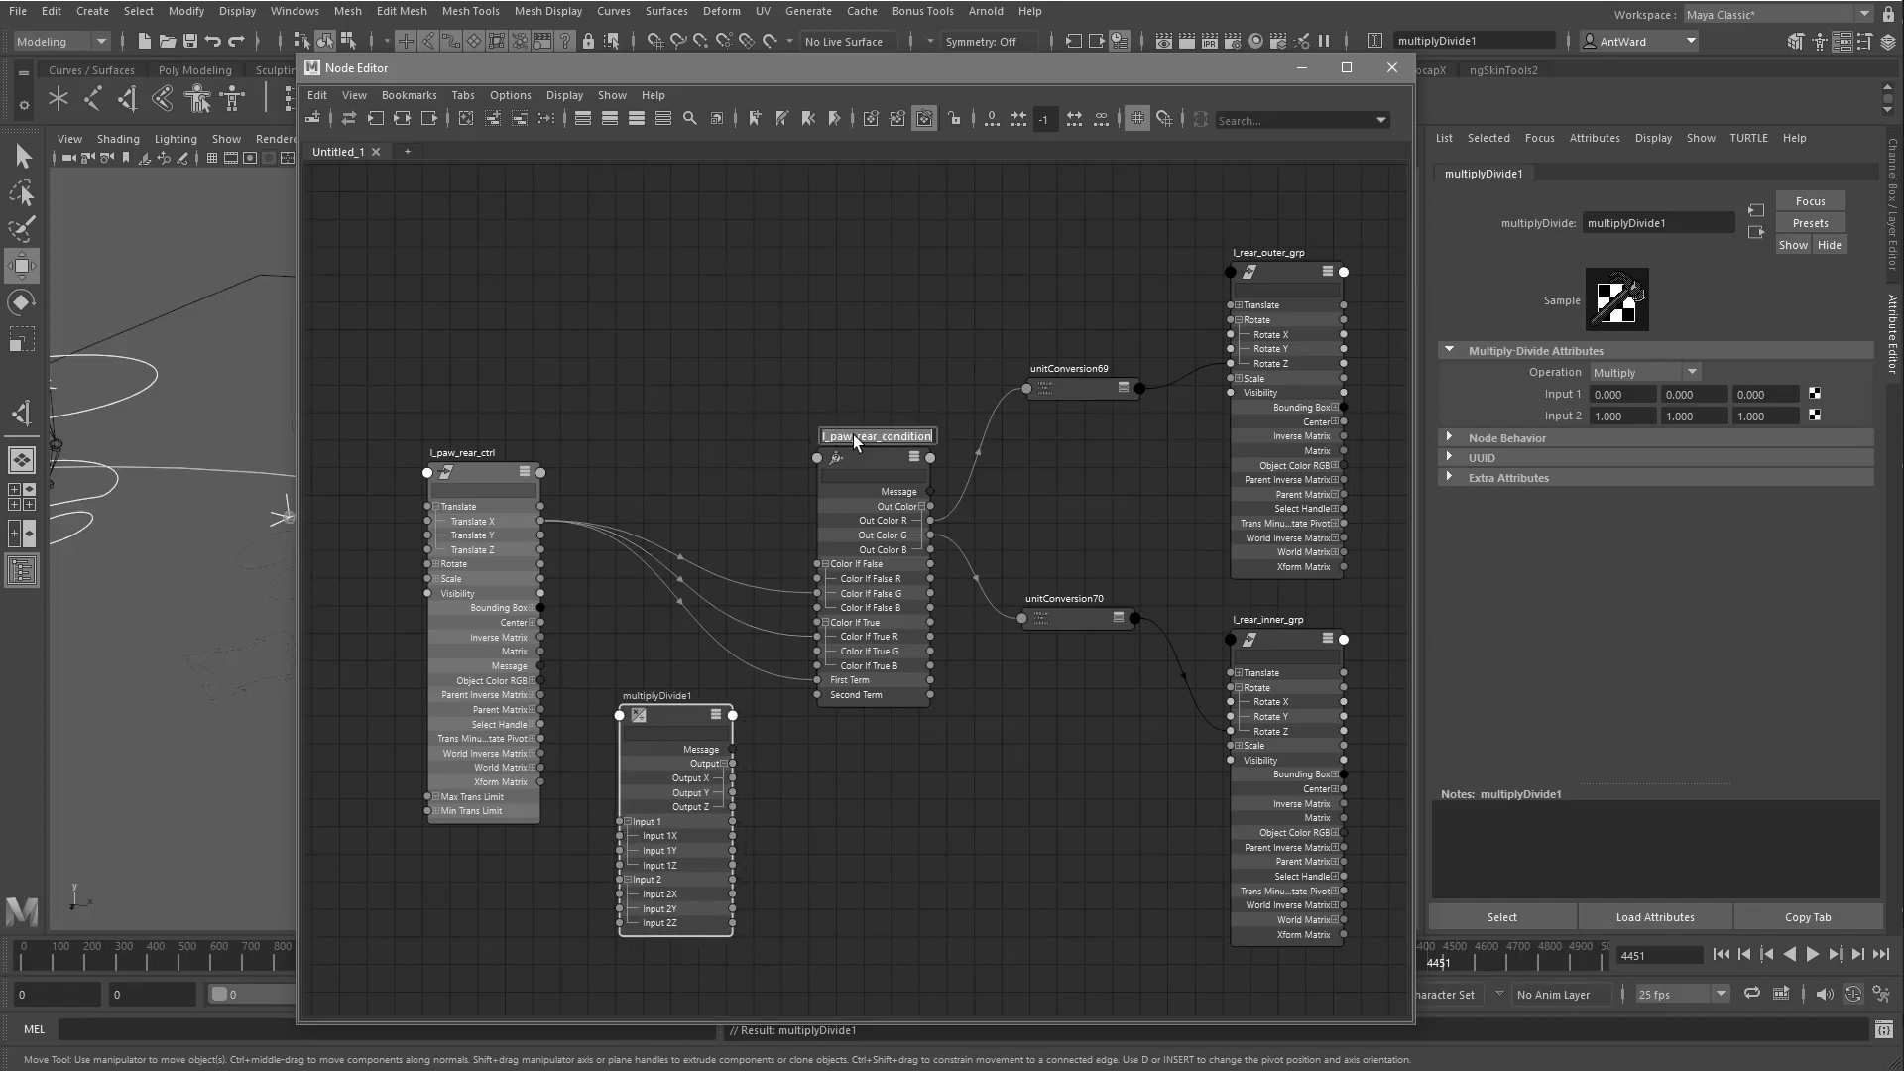
double_click(639, 698)
type("l_paw_rear_bank_")
type("multi")
key("Return")
Route l_paw_rear_ctrl's Translate X through l_paw_rear_bank_multi into the condition's Color If True R and Color If False G, setting Input 2X to -1.
left_click_drag(541, 520, 618, 835)
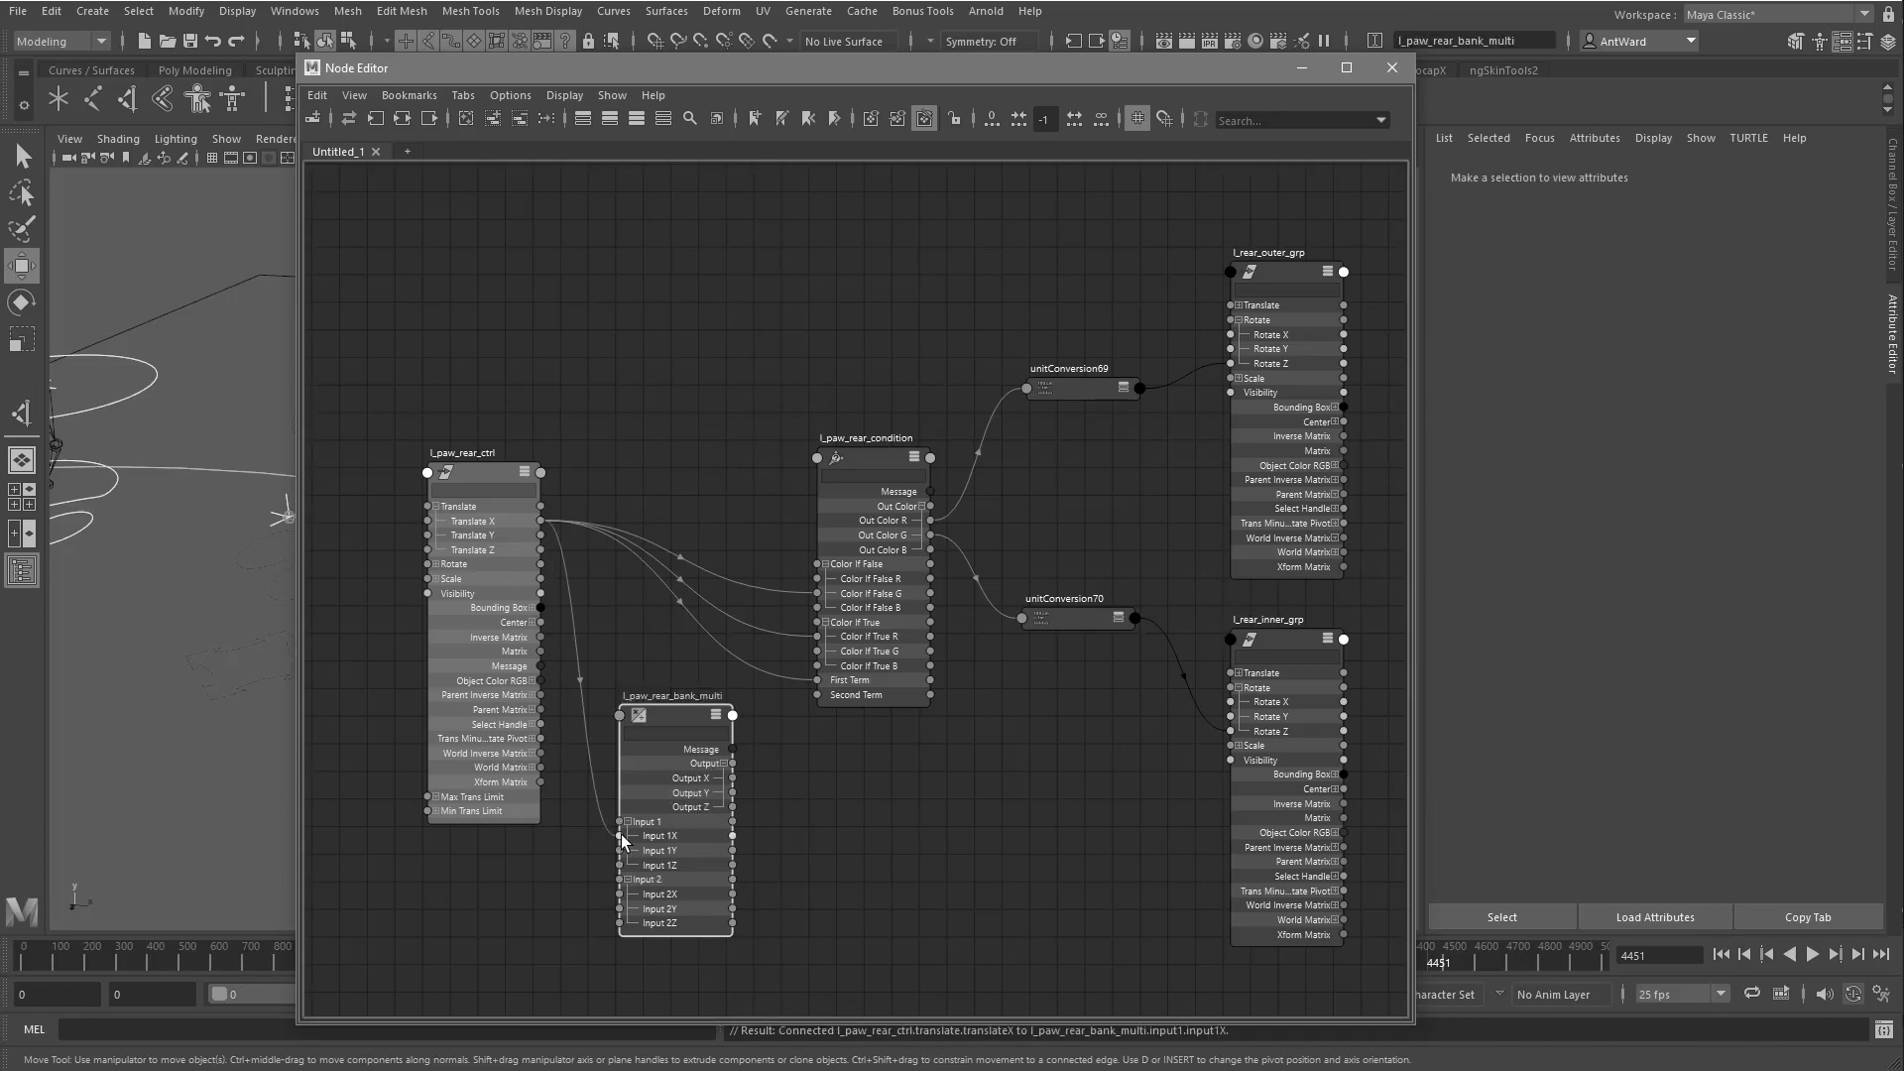
left_click_drag(734, 778, 817, 594)
left_click(671, 723)
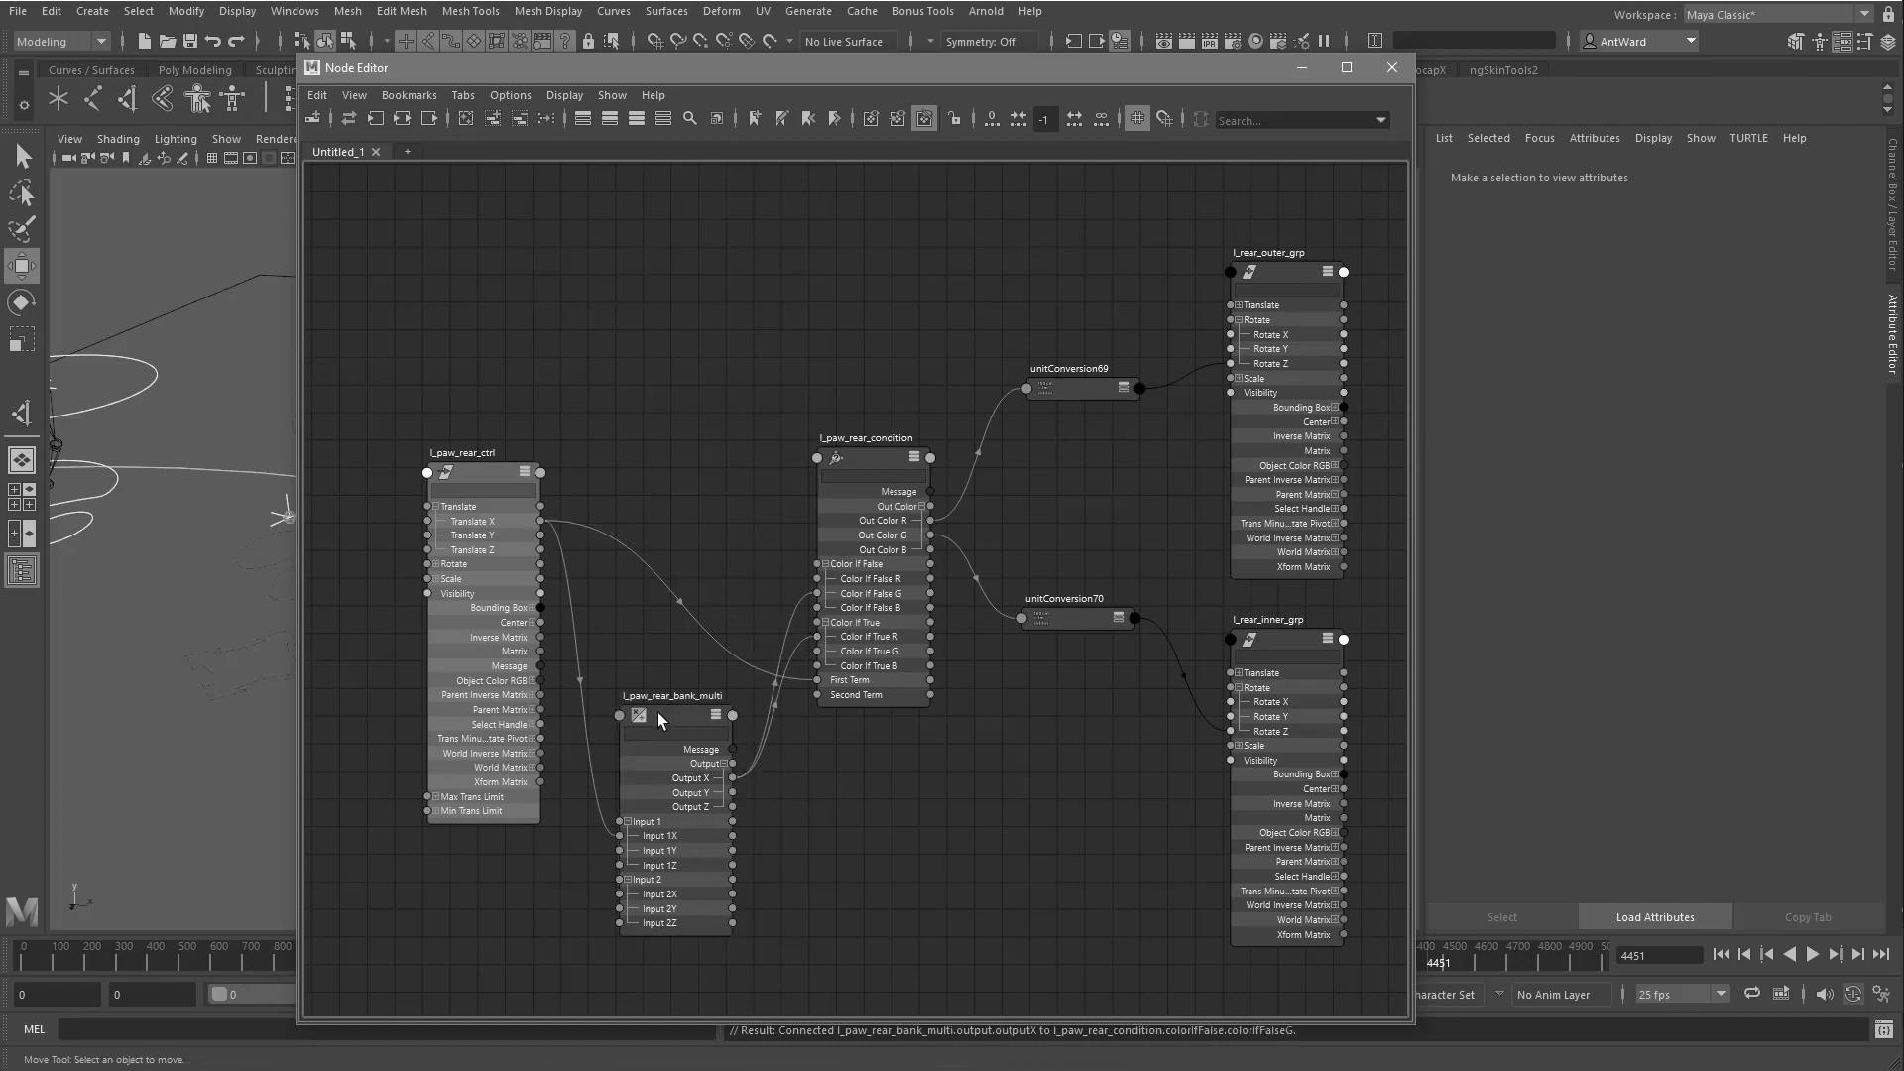
left_click_drag(1626, 417, 1576, 413)
type("-1.000")
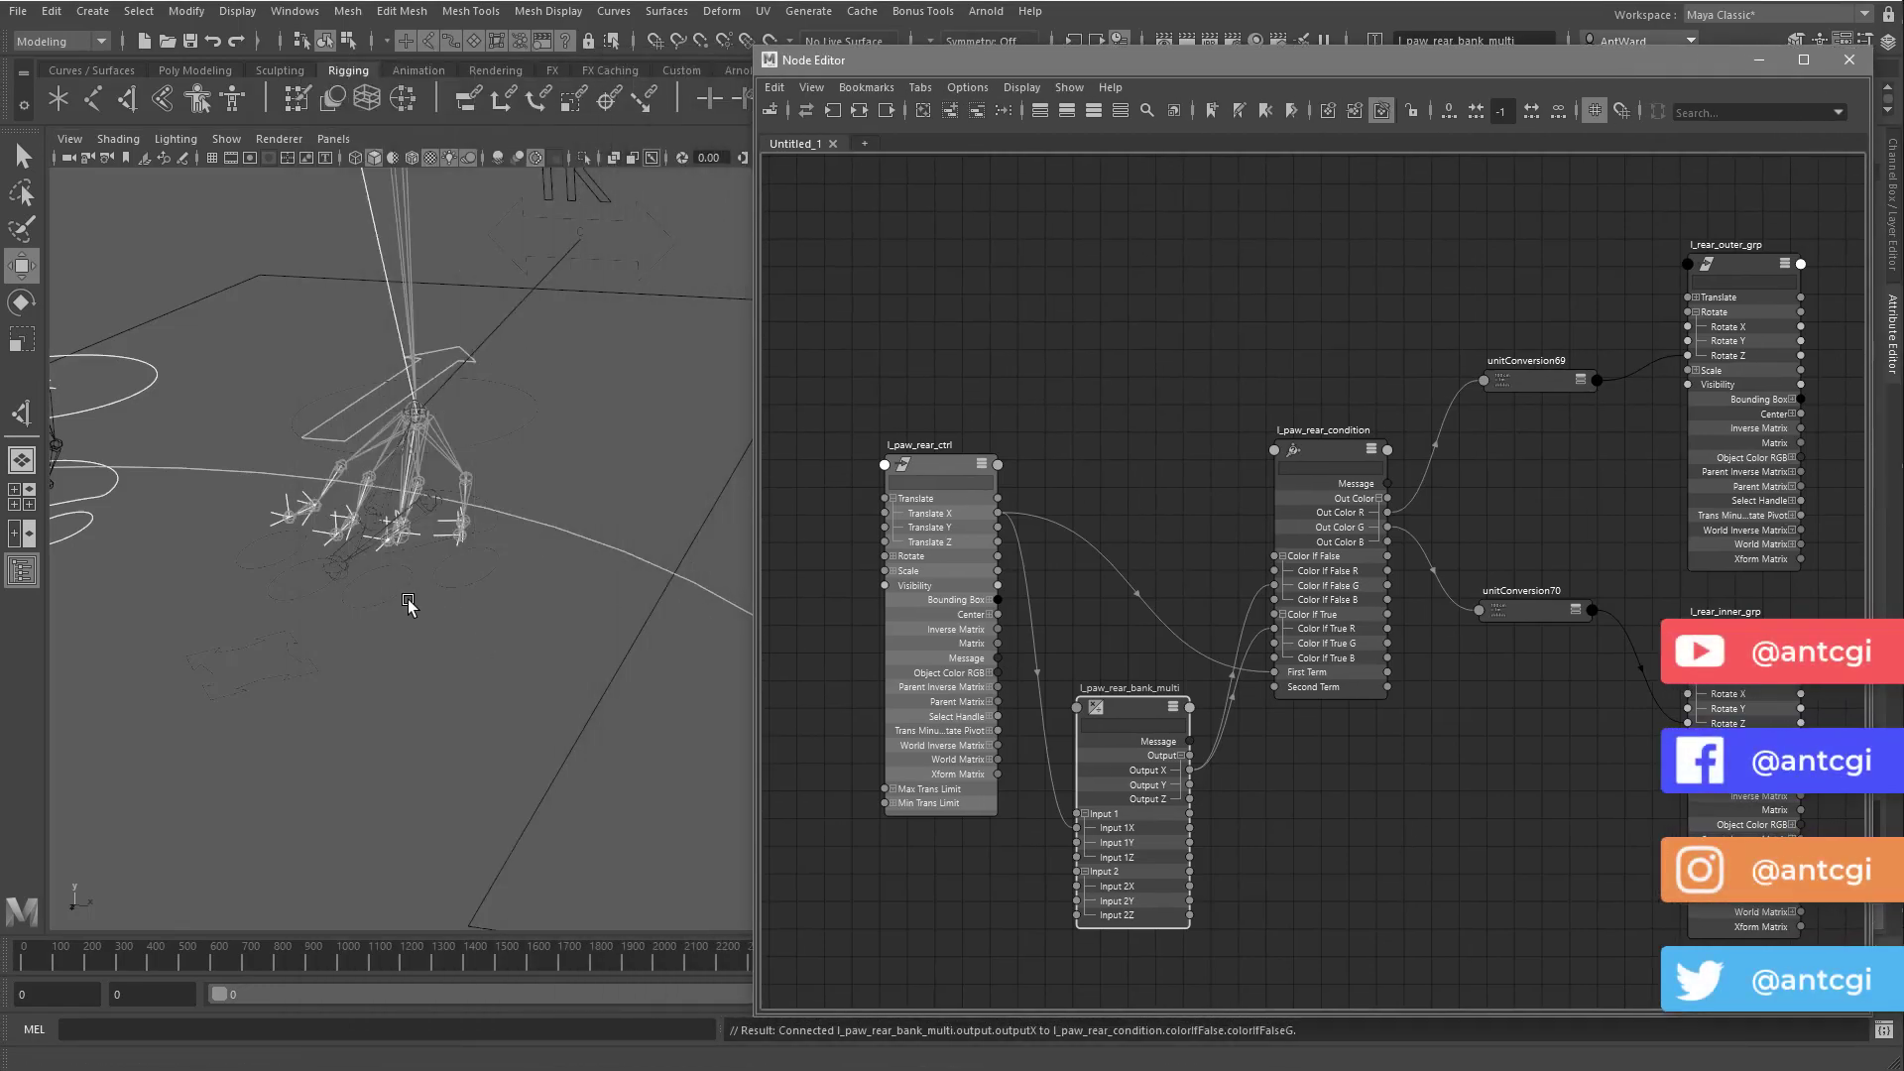
Move l_paw_rear_ctrl about 6 units along X to test the banking, and set l_paw_rear_bank_multi's Input 2X to -5.
left_click(310, 667)
left_click_drag(420, 683, 610, 735)
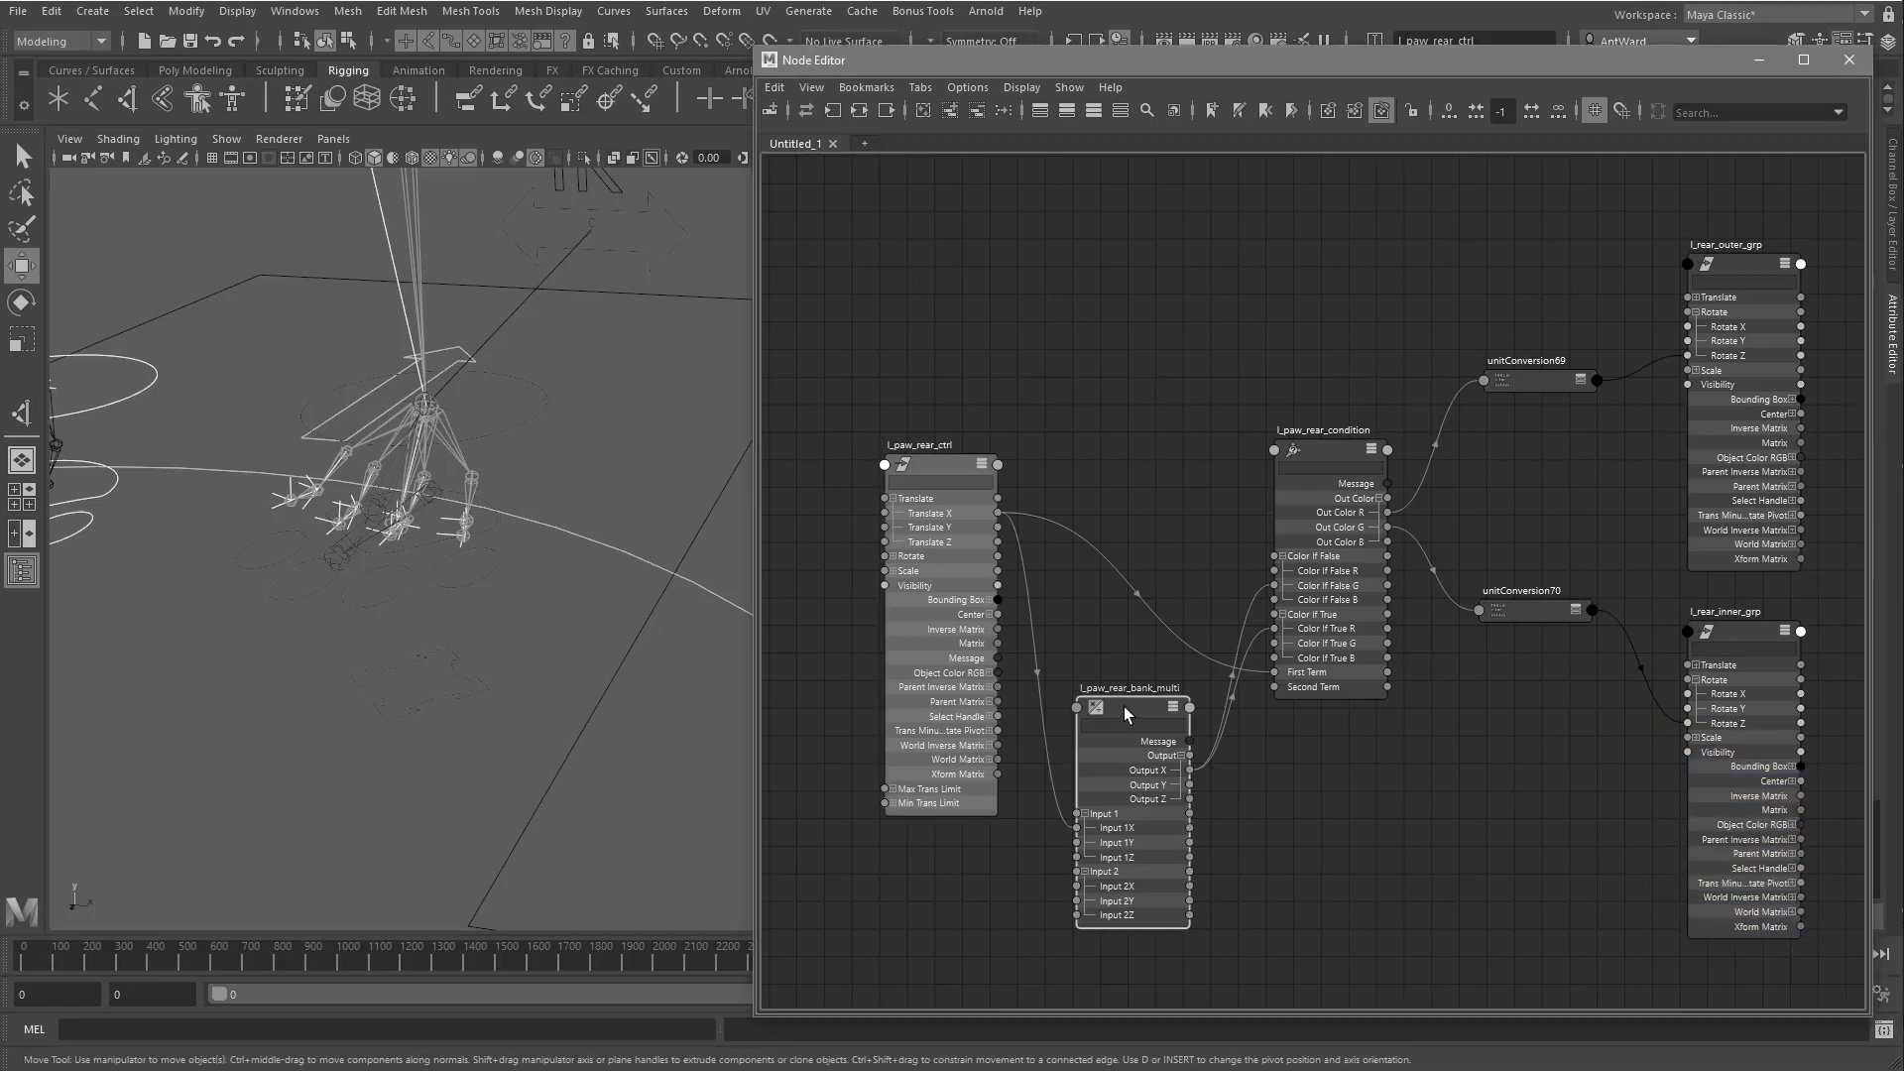
left_click_drag(1425, 61, 1088, 51)
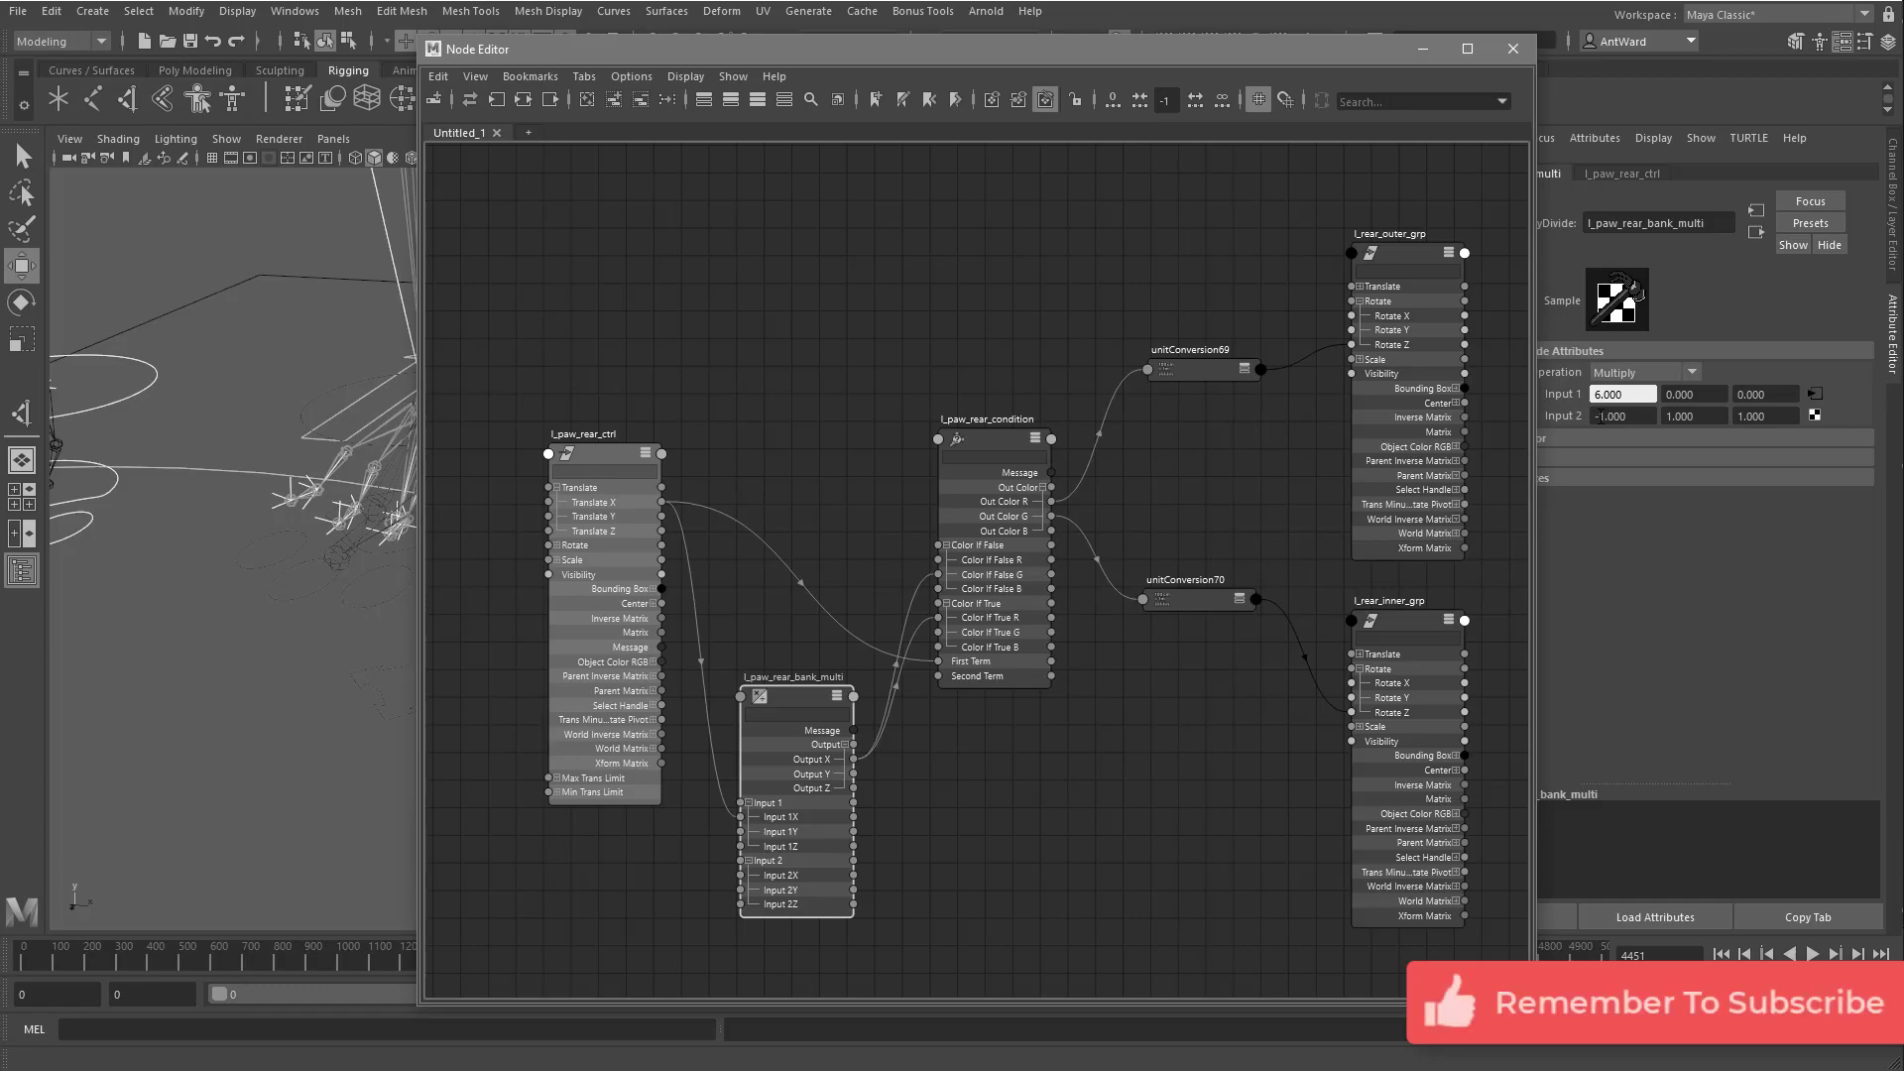
left_click_drag(1598, 416, 1667, 416)
key("Return")
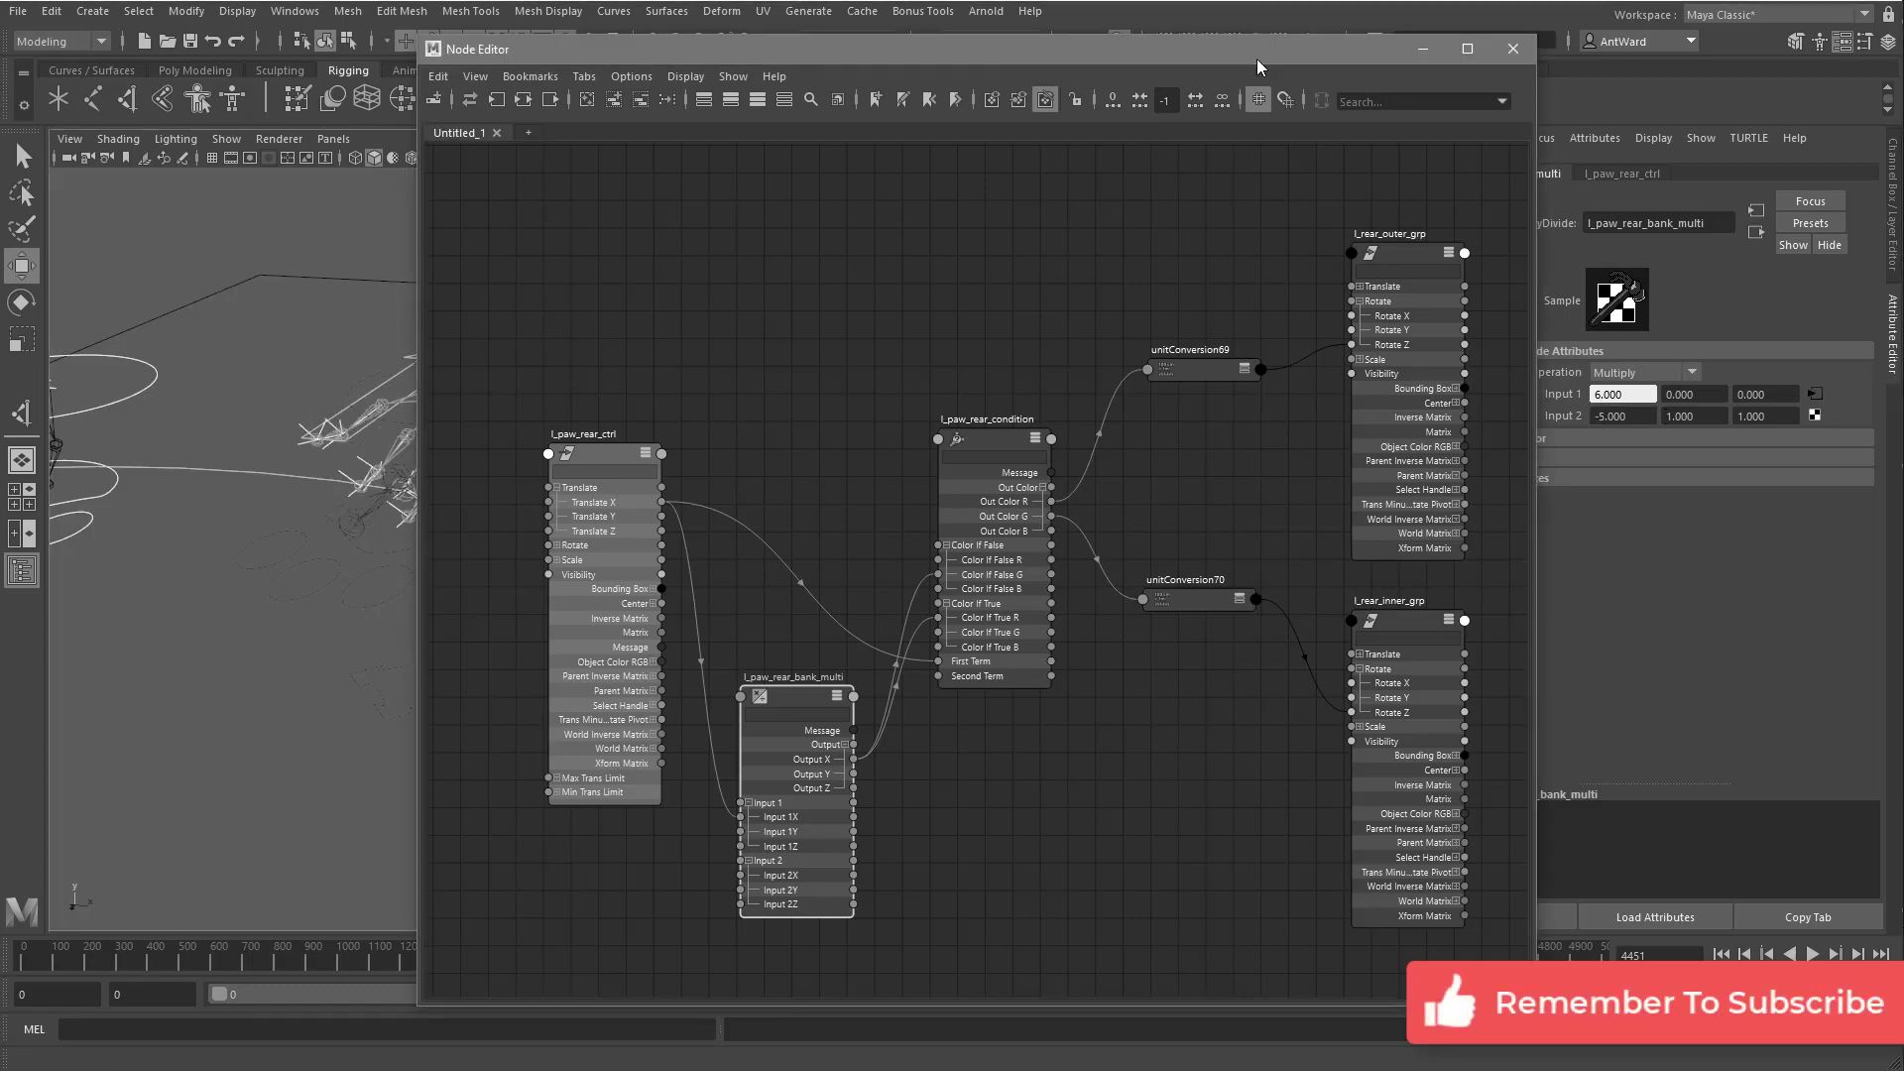
Move the left rear paw control in the viewport to test the stronger banking.
left_click_drag(1257, 57, 1571, 65)
left_click(486, 688)
left_click_drag(508, 694, 486, 645)
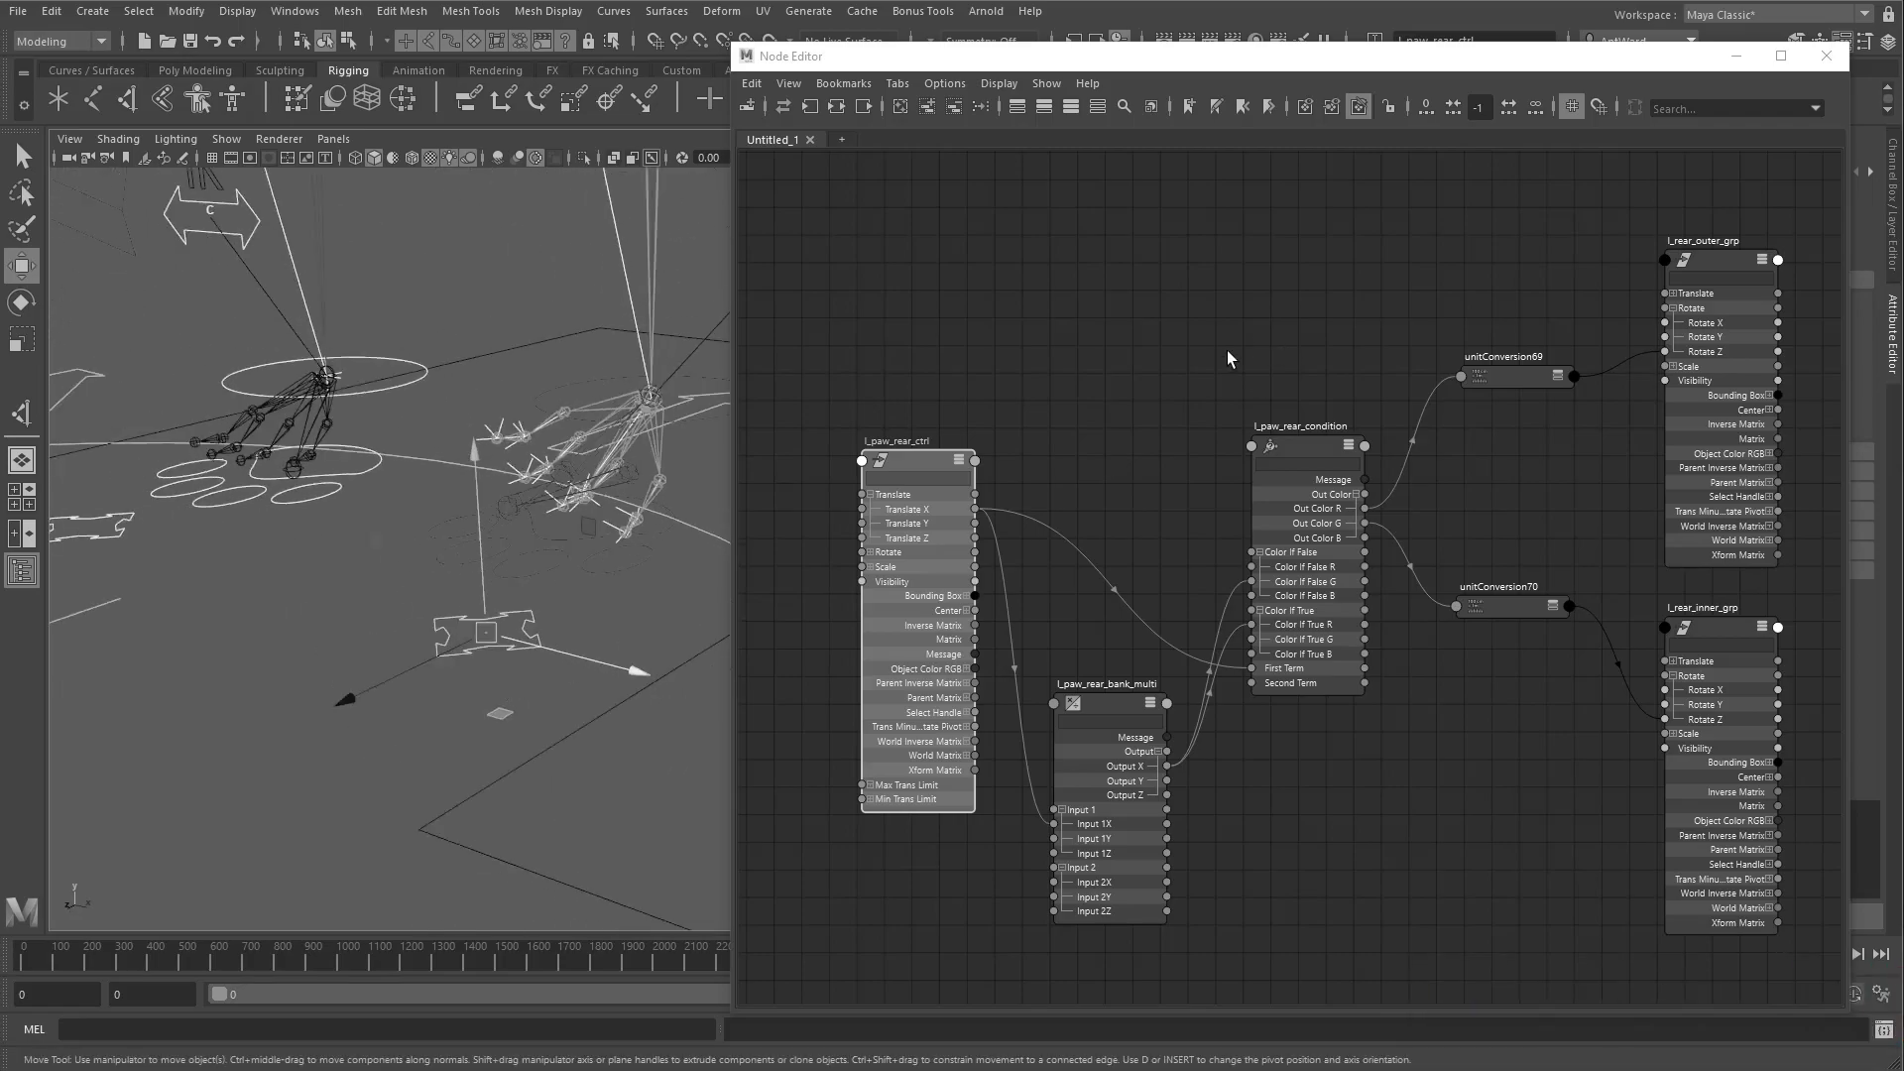
Close the Node Editor and move the paw control around to test the foot's roll and bank from several angles.
left_click(1828, 57)
left_click_drag(754, 639, 793, 684, "alt")
left_click_drag(793, 684, 761, 765, "alt")
left_click_drag(724, 673, 770, 699)
key("ctrl+z")
left_click_drag(769, 699, 831, 662, "alt")
mouse_move(840, 642)
left_mouse_down()
mouse_move(561, 620)
mouse_move(835, 644)
left_mouse_up()
left_click_drag(789, 682, 859, 686, "alt")
left_click_drag(866, 638, 632, 625)
left_click_drag(632, 626, 511, 637, "alt")
left_click_drag(500, 631, 607, 585)
left_click_drag(607, 585, 402, 702)
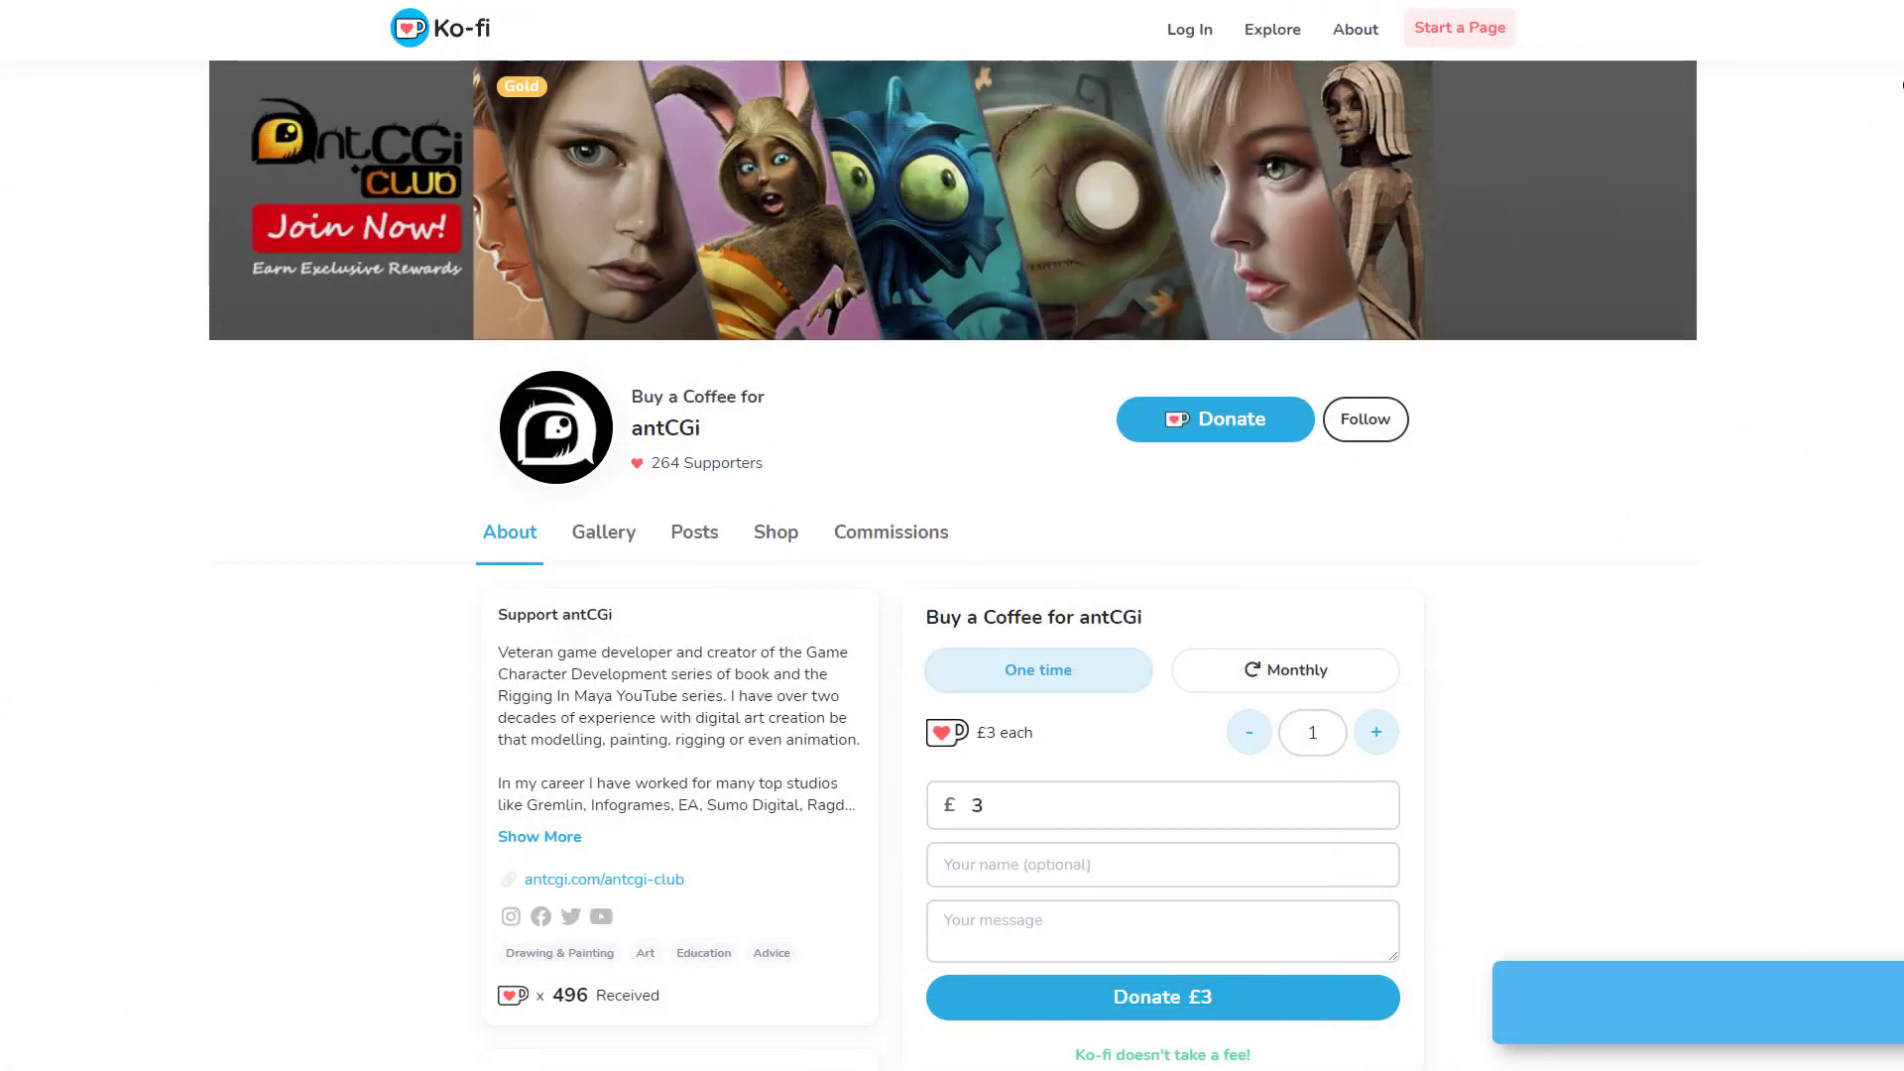
scroll(951, 565, "down", 4)
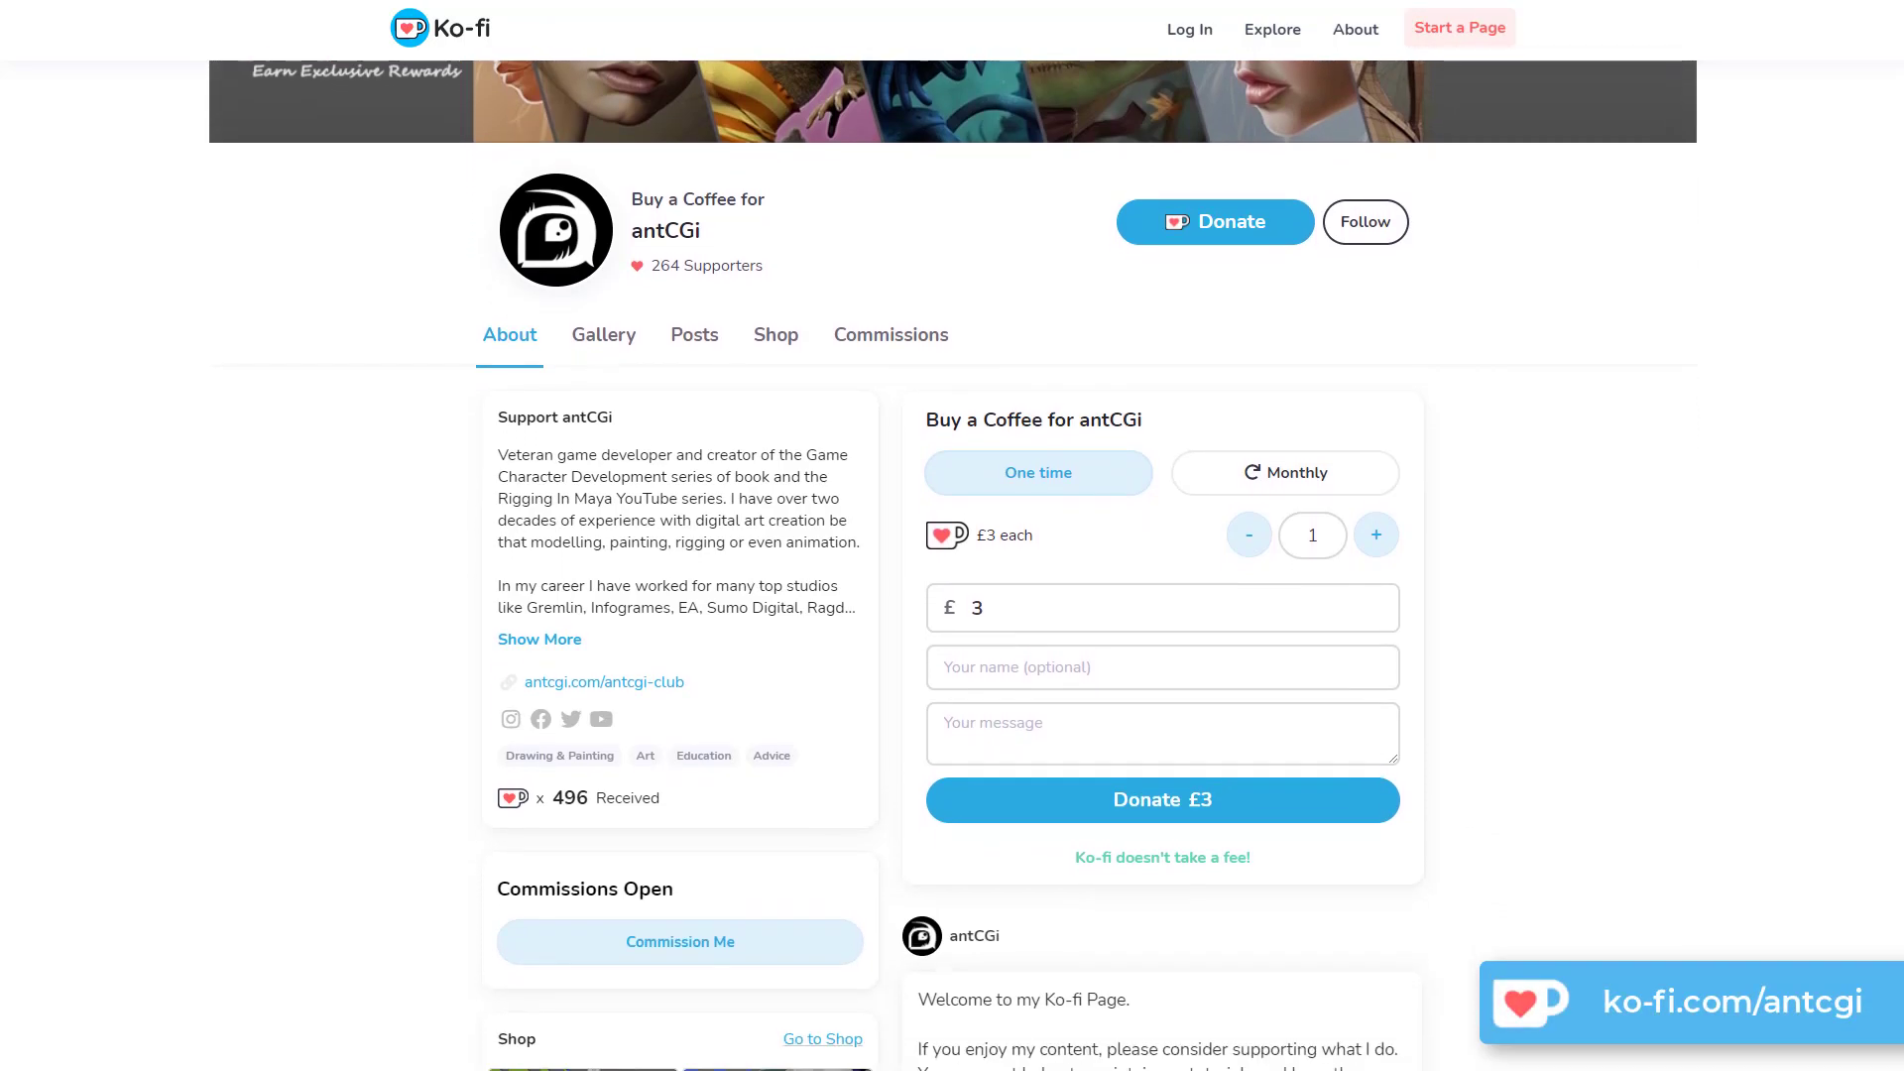
scroll(952, 565, "down", 4)
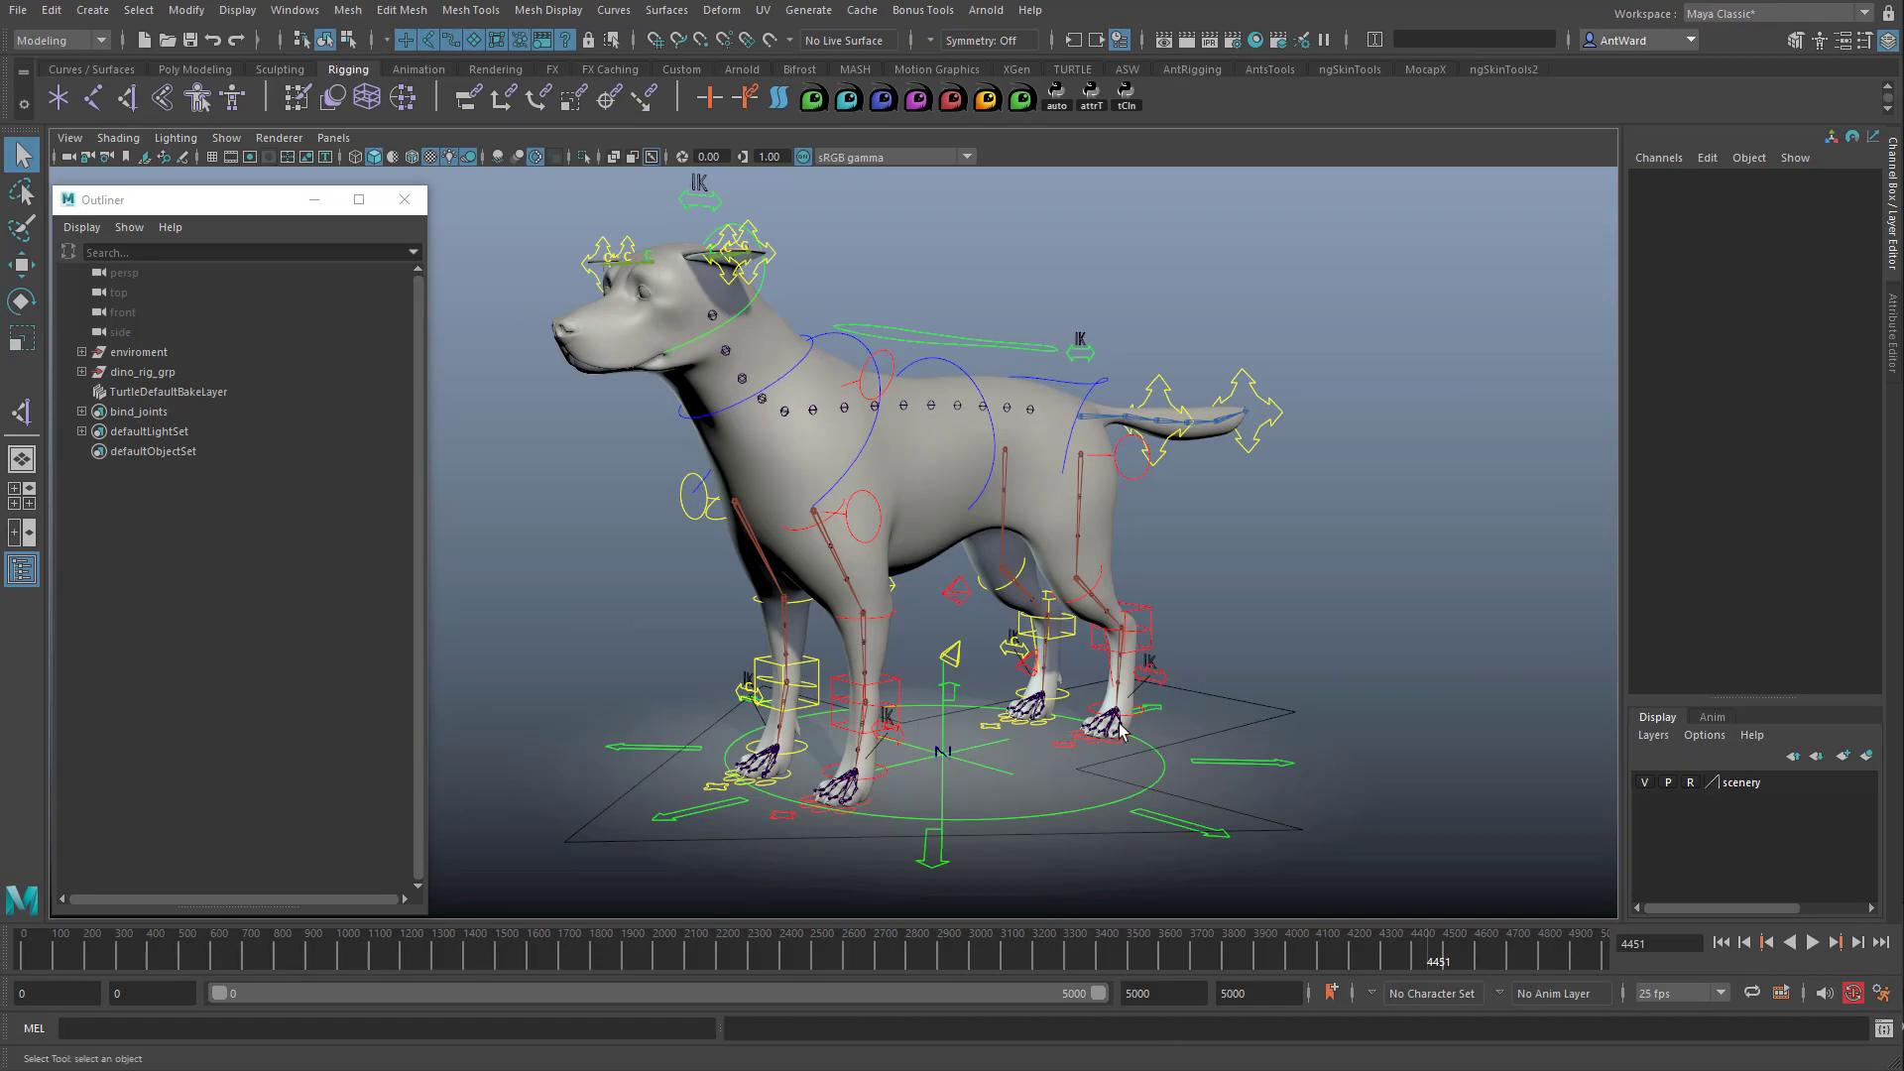
Examine the dog rig's left rear paw and its controls up close.
left_click_drag(978, 648, 956, 646, "alt")
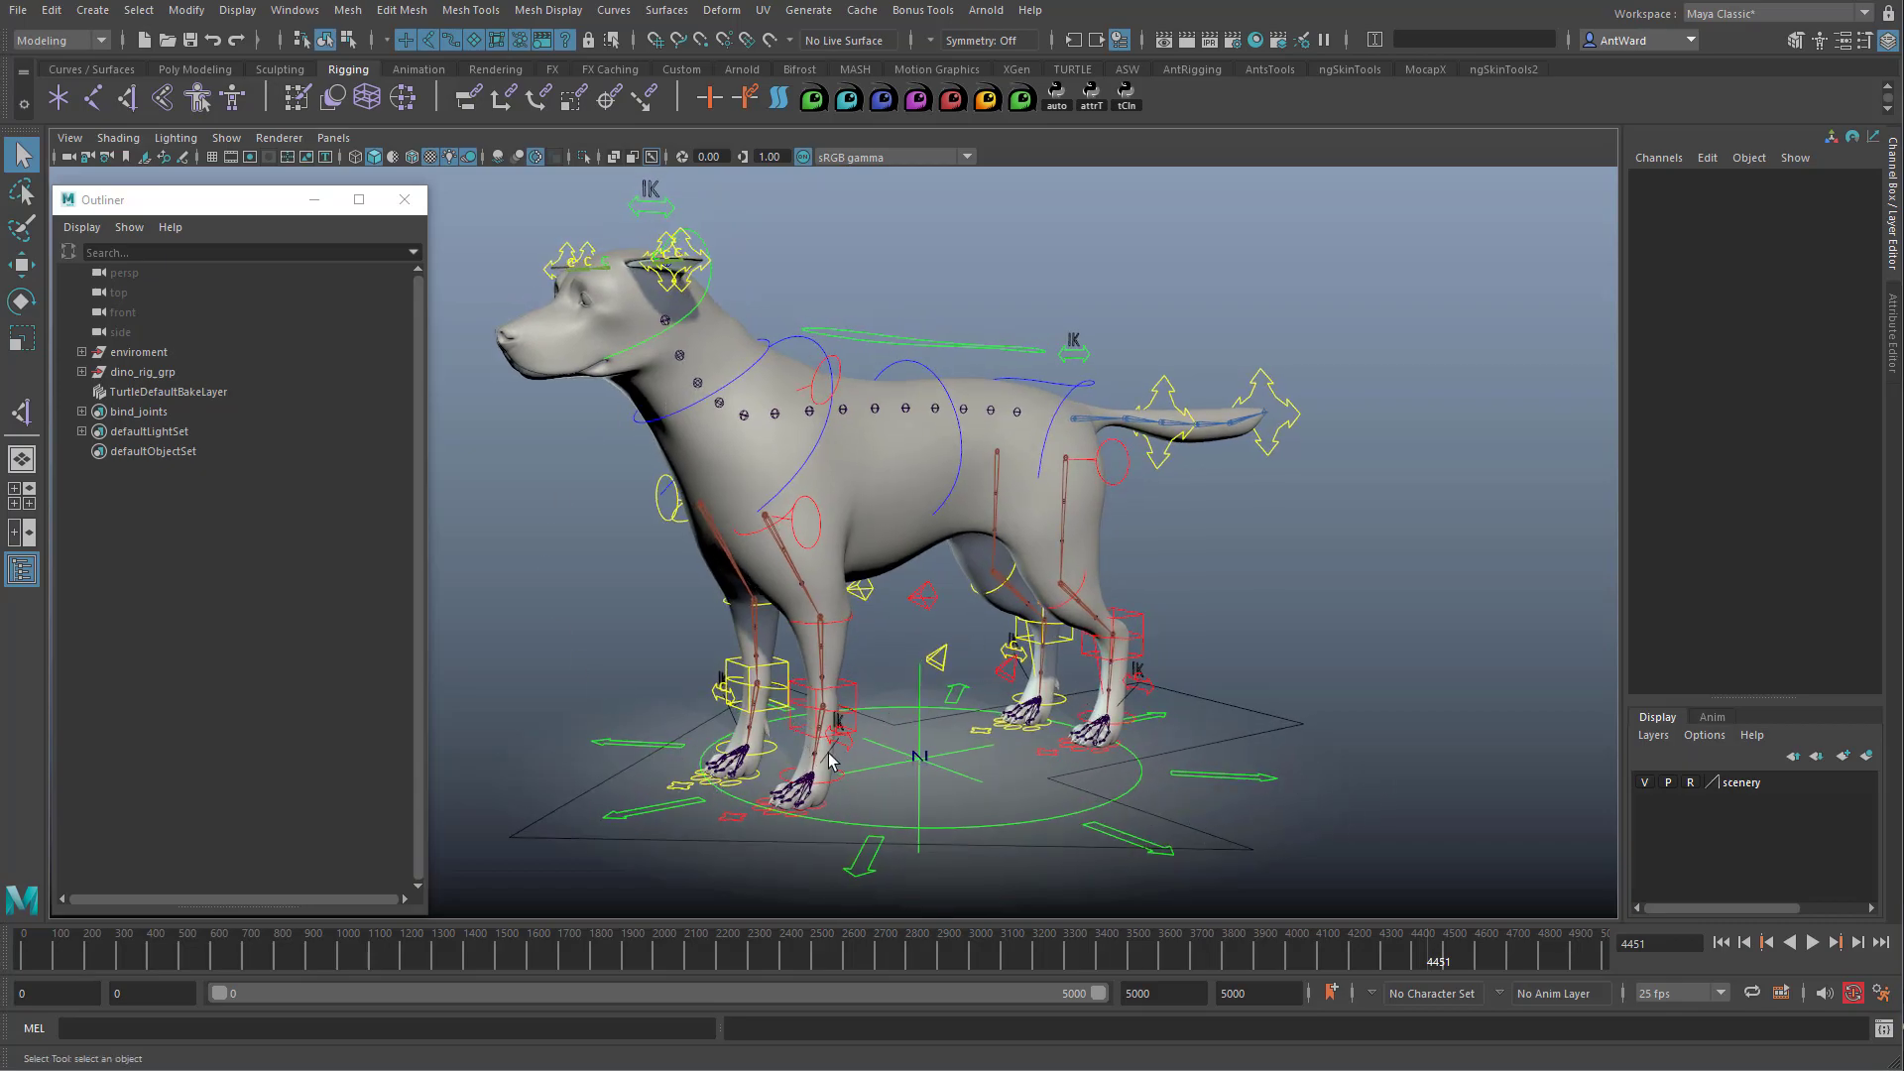
middle_click_drag(973, 783, 922, 710, "alt")
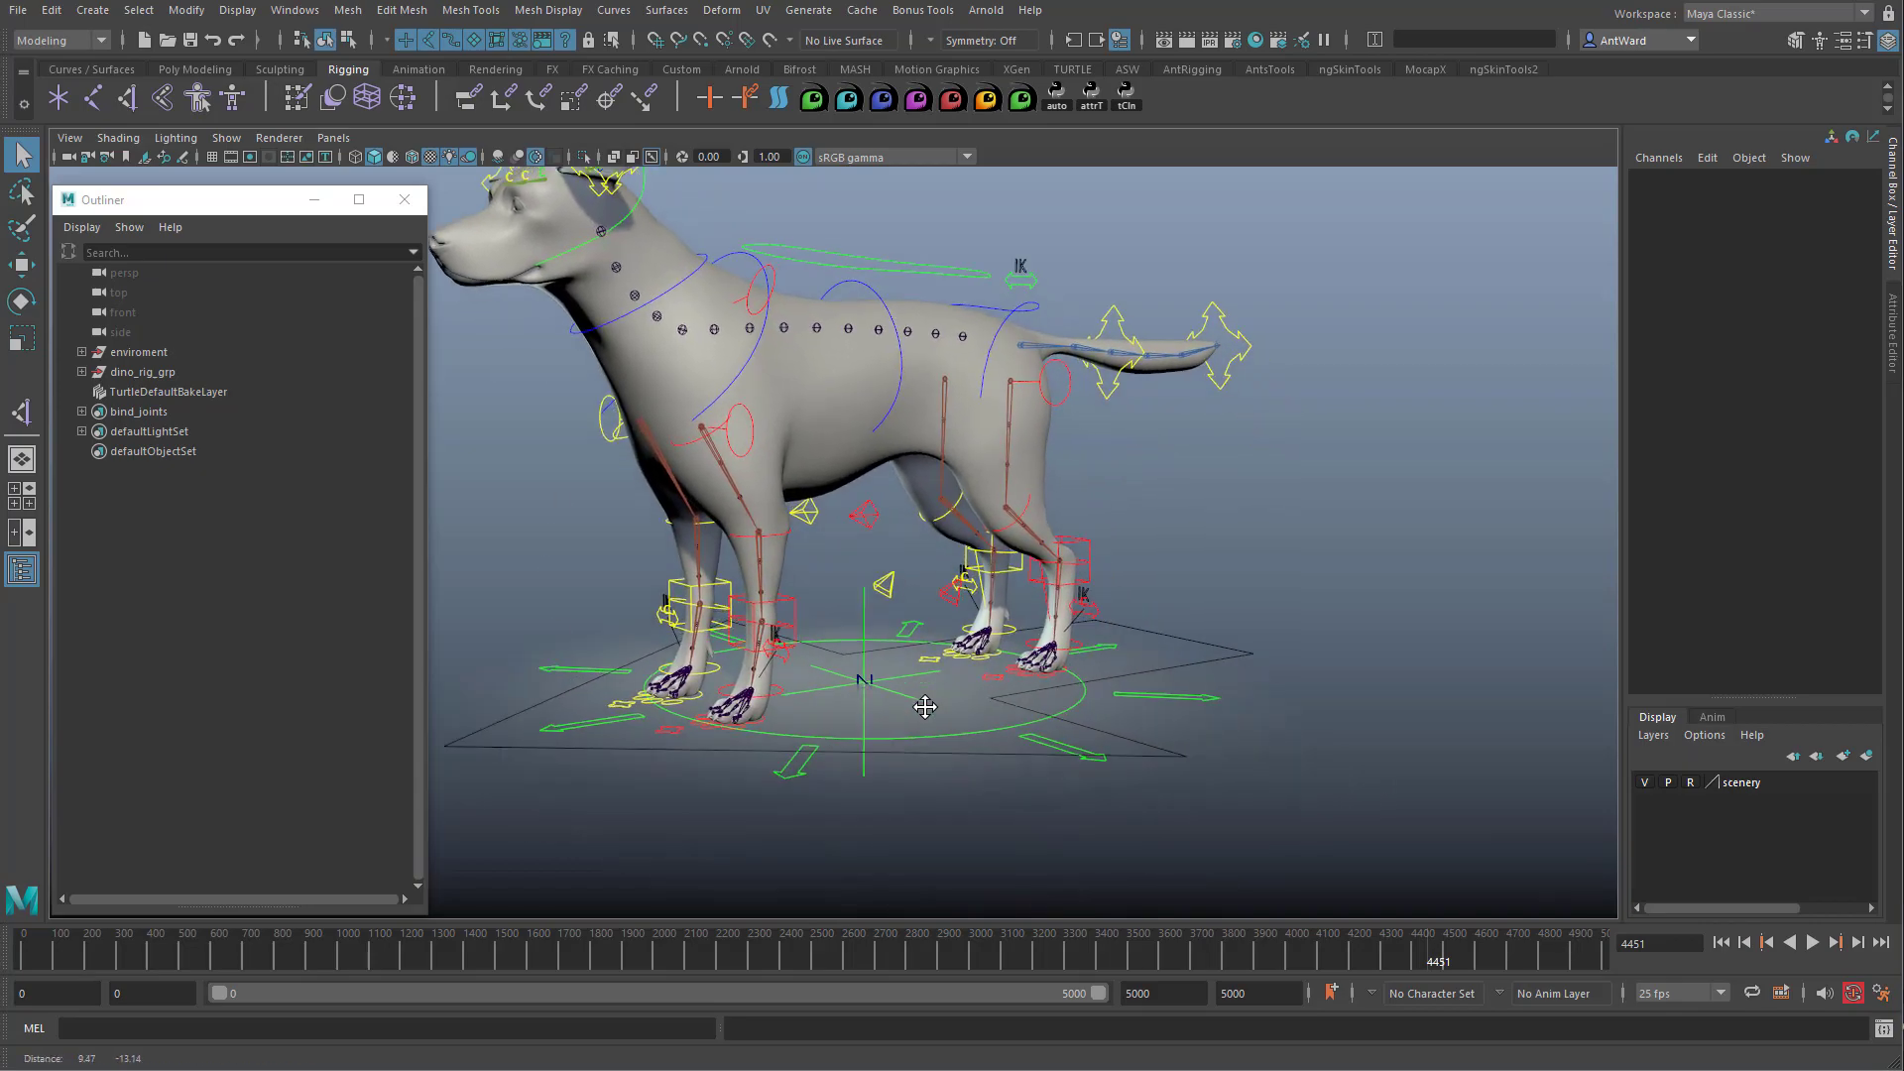
left_click_drag(922, 710, 939, 705, "alt")
right_click_drag(939, 705, 1453, 684, "alt")
left_click_drag(1210, 739, 1107, 788, "alt")
middle_click_drag(1108, 789, 914, 637, "alt")
right_click_drag(914, 638, 1366, 619, "alt")
middle_click_drag(1197, 741, 962, 735, "alt")
mouse_move(962, 735)
left_mouse_down("alt")
mouse_move(981, 742)
mouse_move(942, 719)
left_mouse_up("alt")
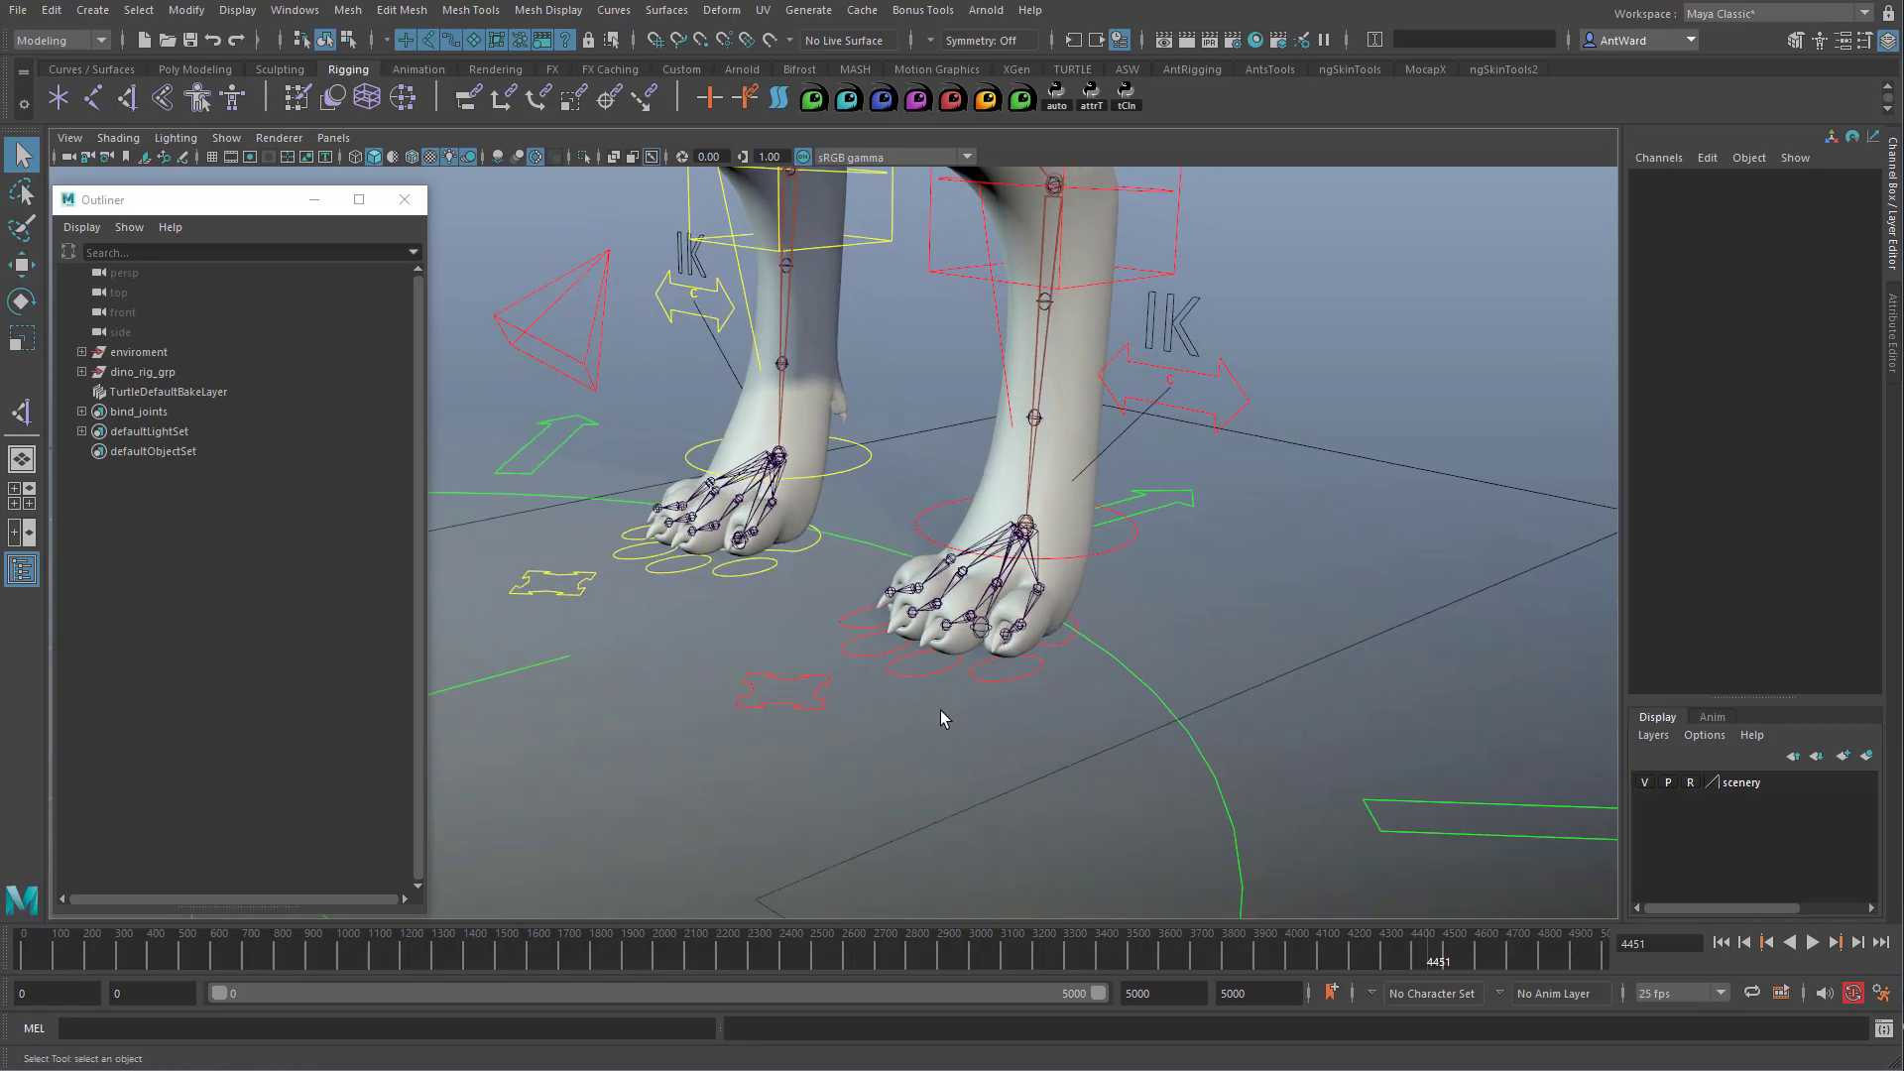
Try moving l_paw_rear_ctrl along Z and then along X, undoing each move.
left_click(819, 692)
key("w")
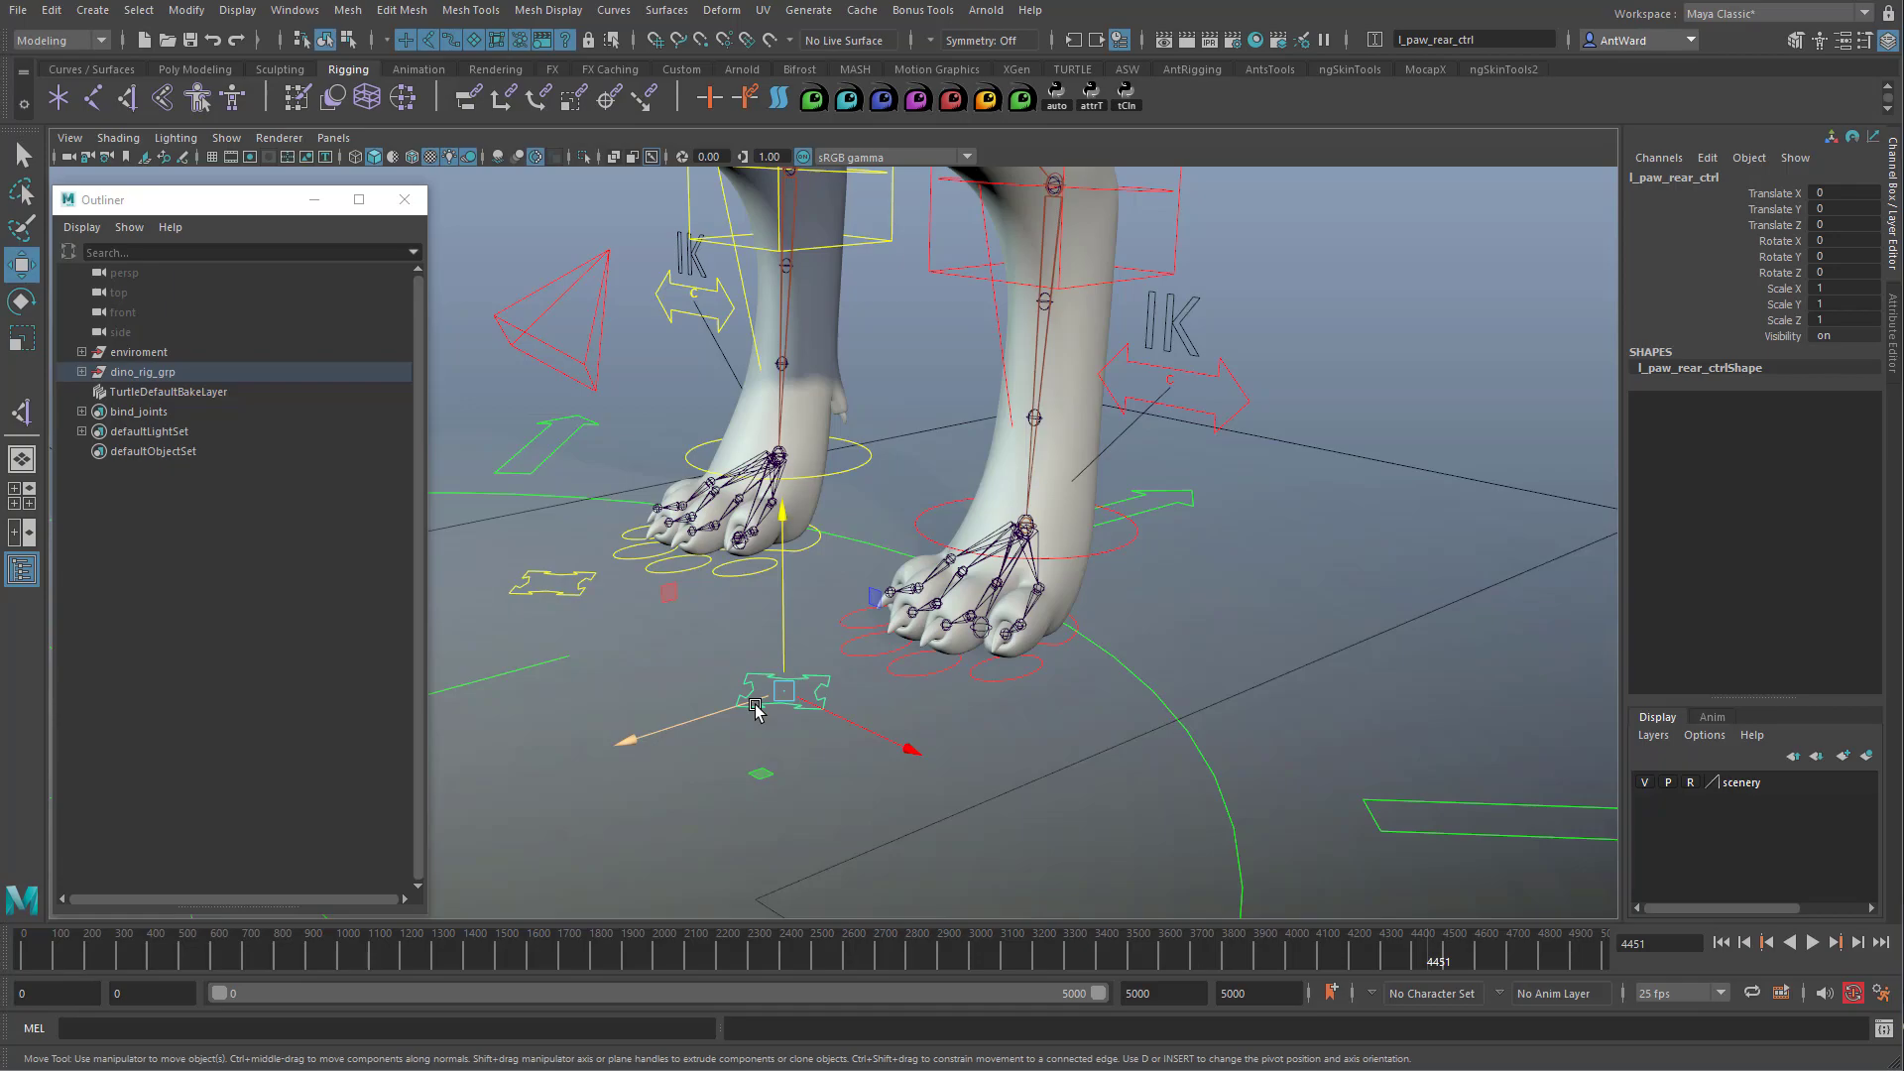
left_click_drag(754, 706, 633, 761)
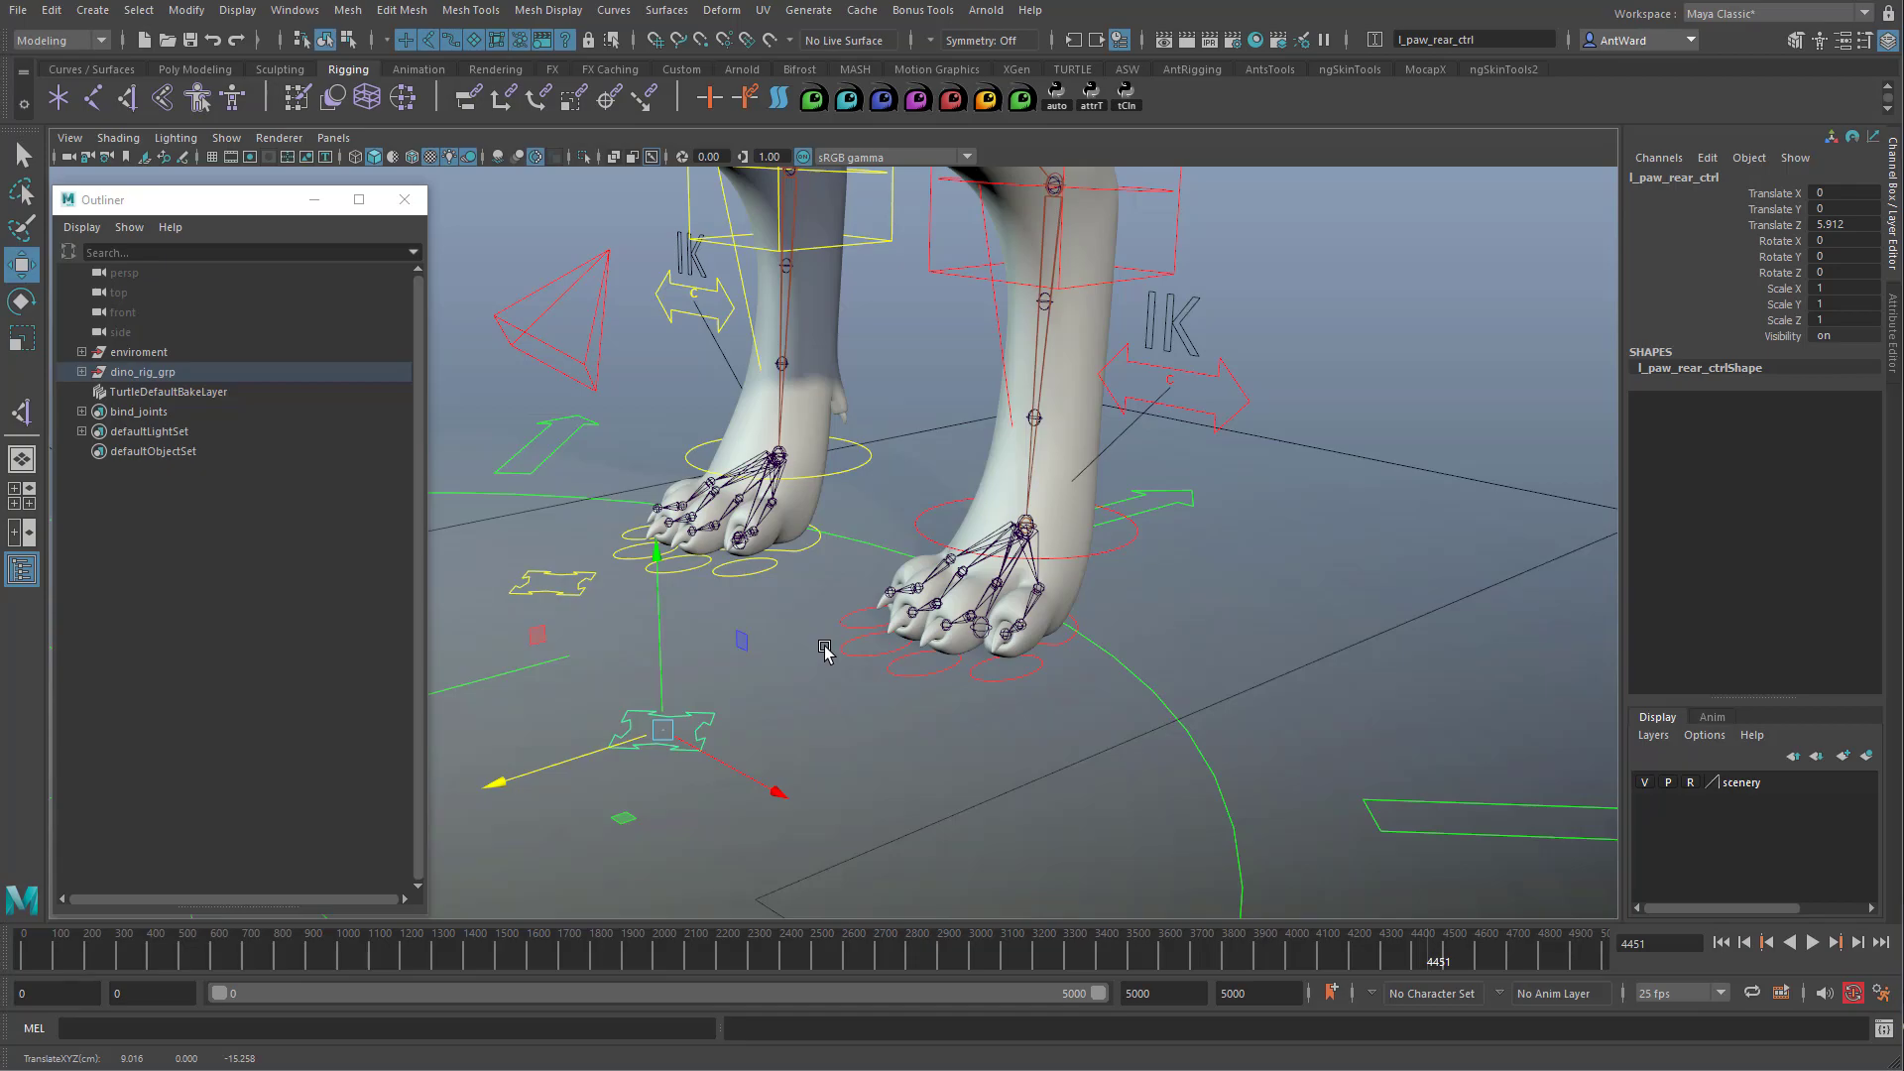
key("ctrl+z")
left_click_drag(831, 724, 924, 732)
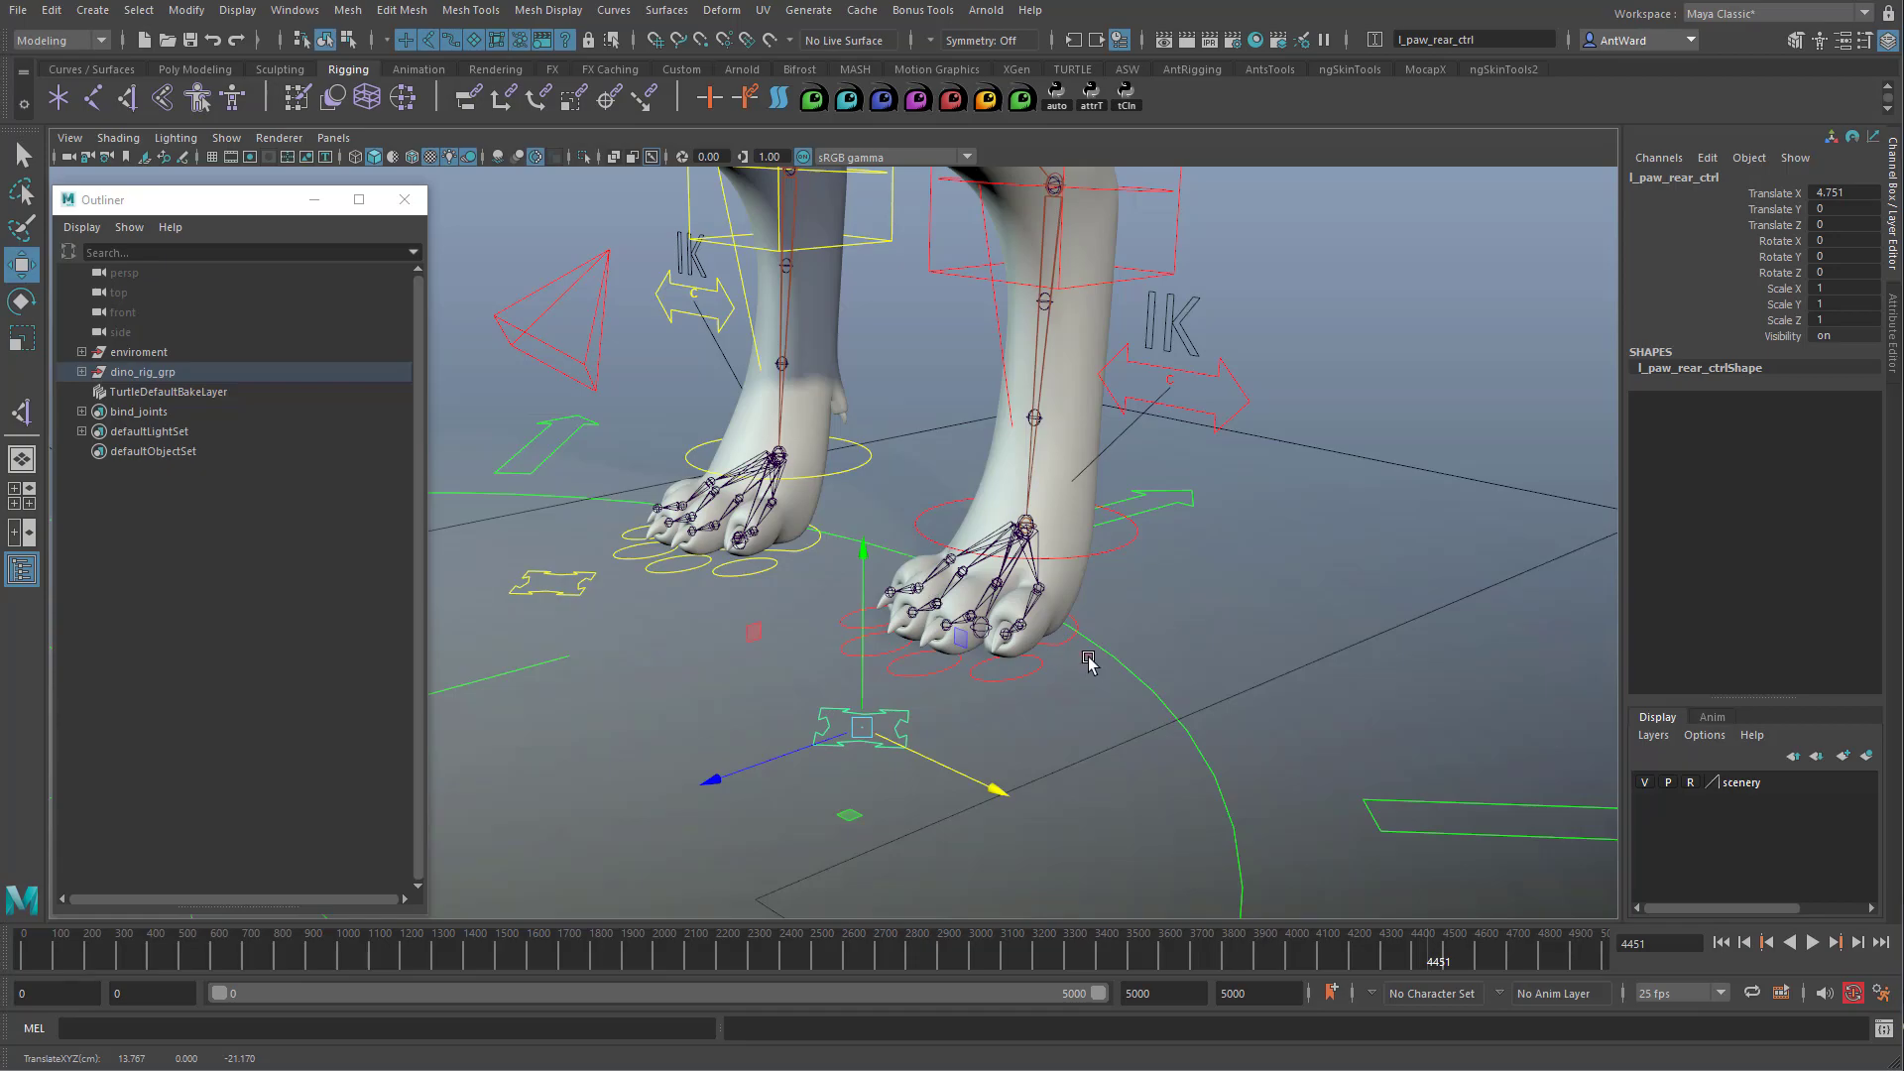
key("ctrl+z")
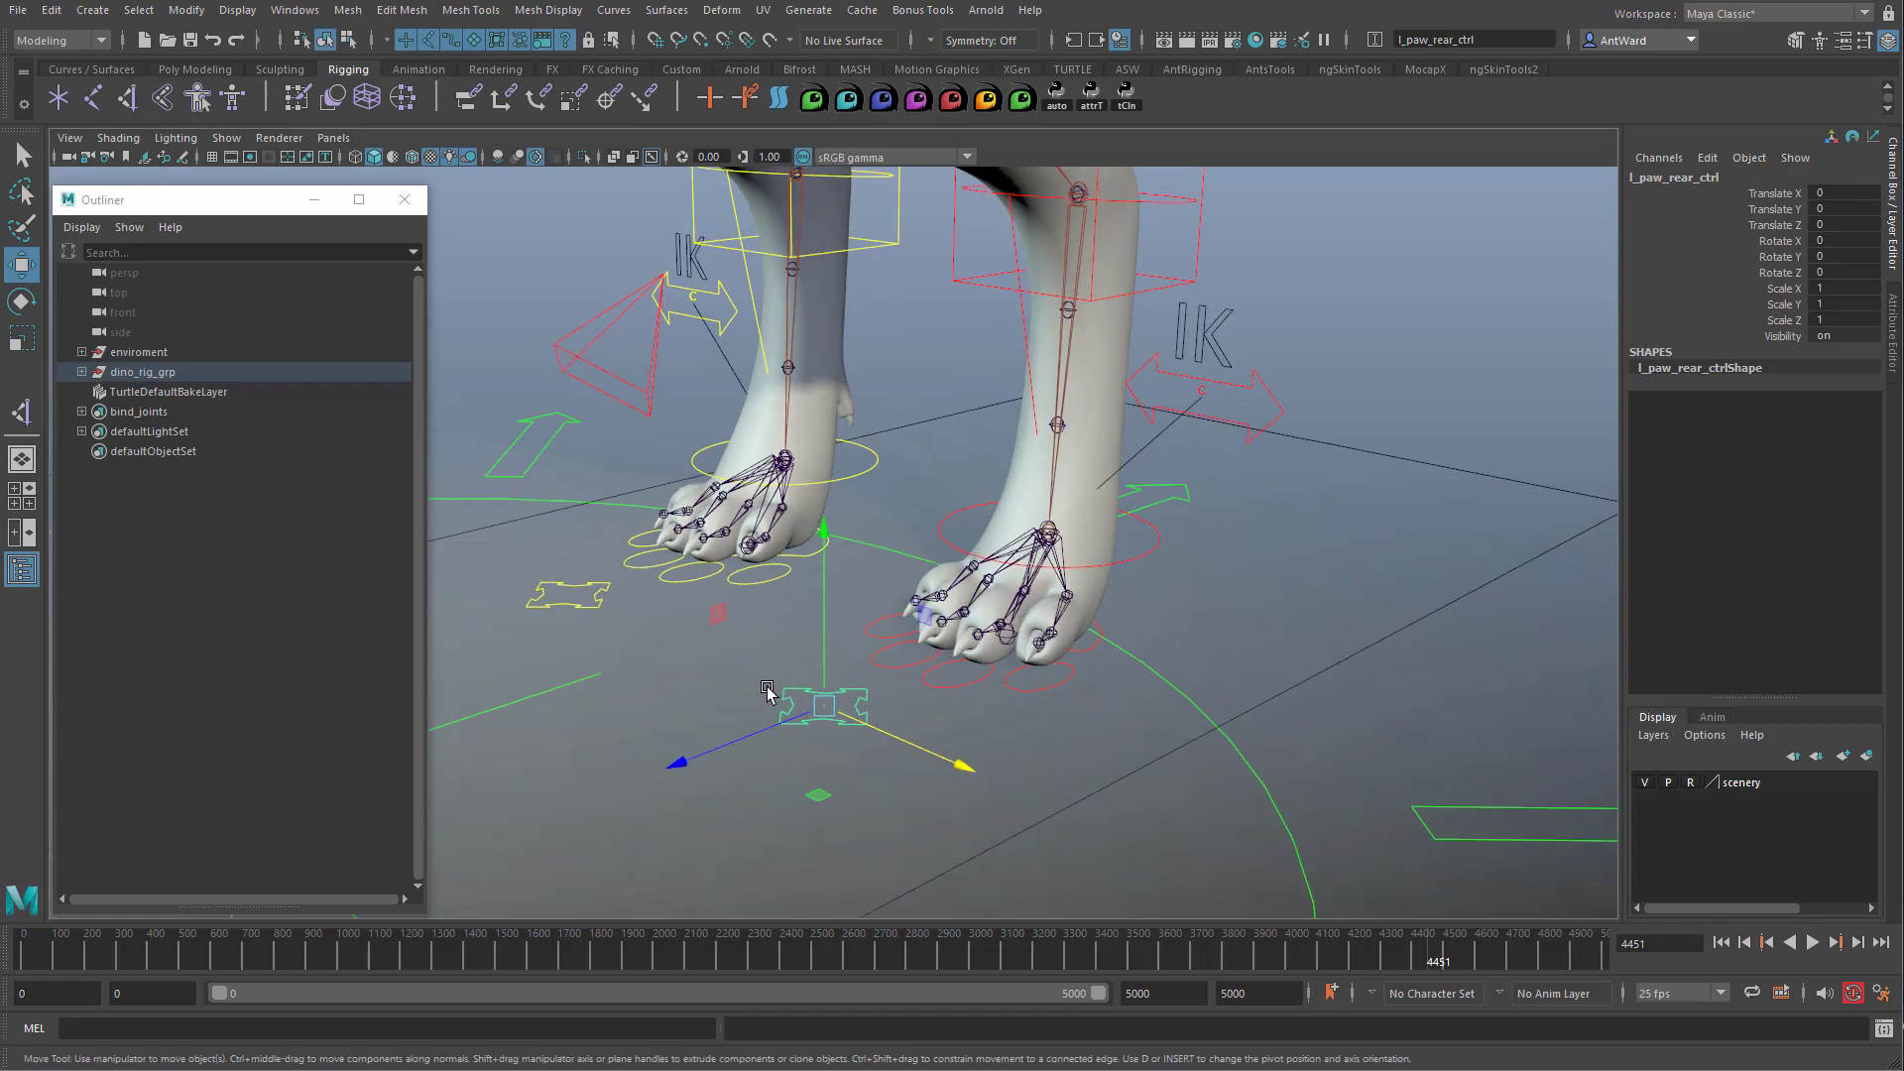
Select the left rear leg IK control and highlight its channels from the PAW divider through Toe Curl.
left_click(865, 631)
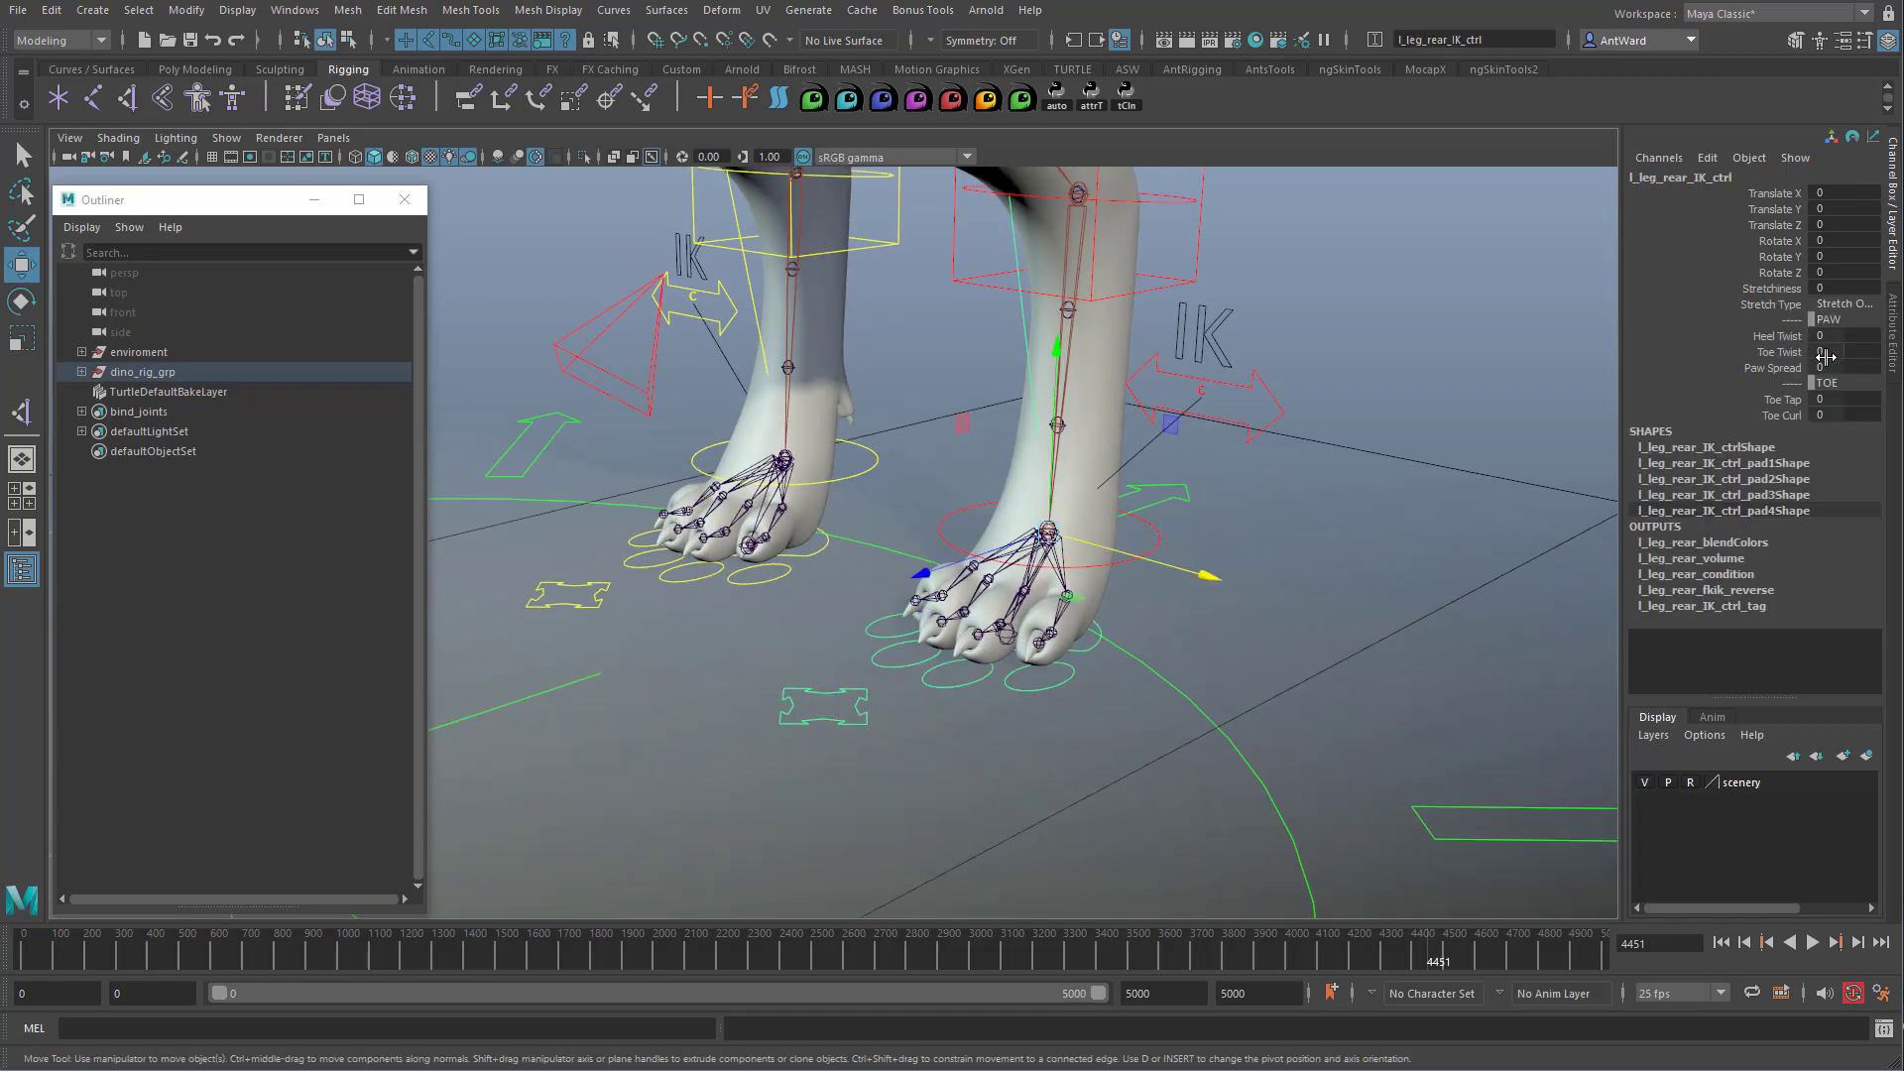
left_click_drag(1785, 324, 1782, 418)
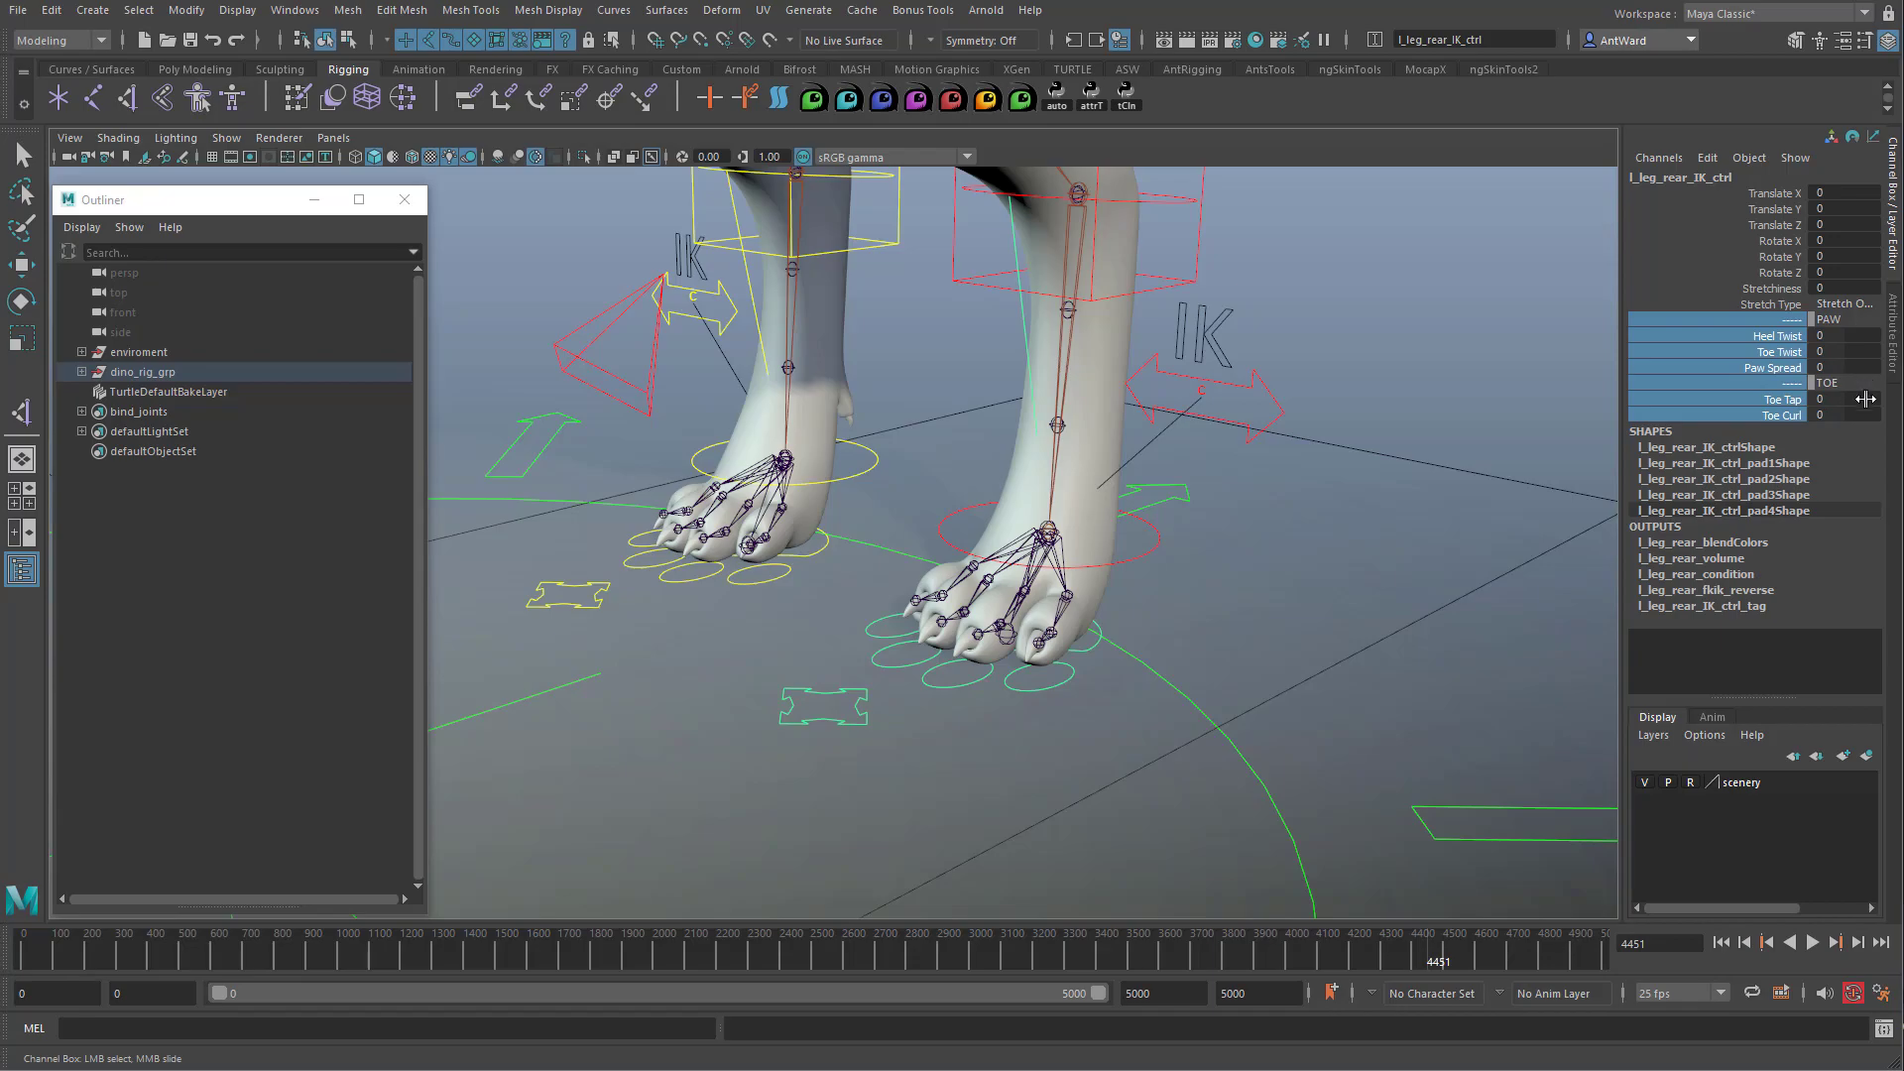
left_click_drag(865, 689, 852, 682, "alt")
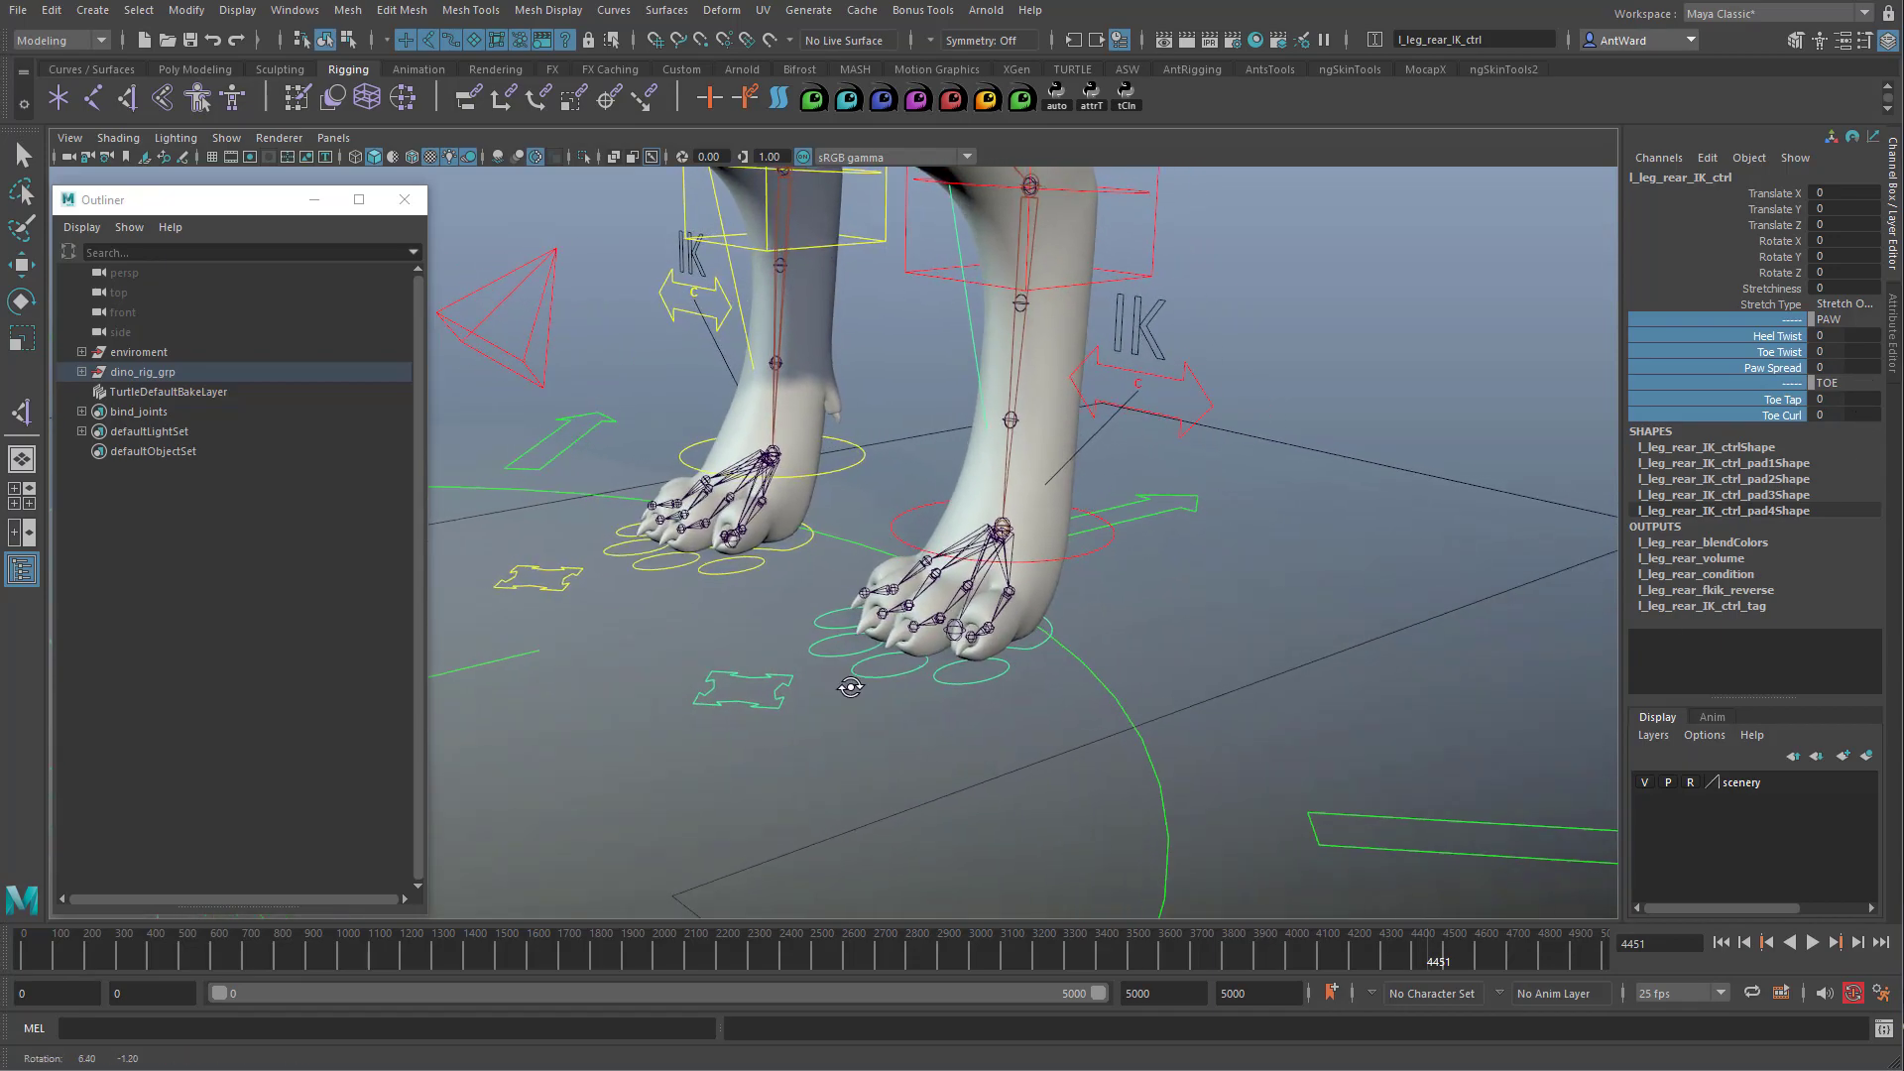
Set the FK IK Switch on l_leg_rear_ctrl to 0.5.
left_click(1197, 386)
key("w")
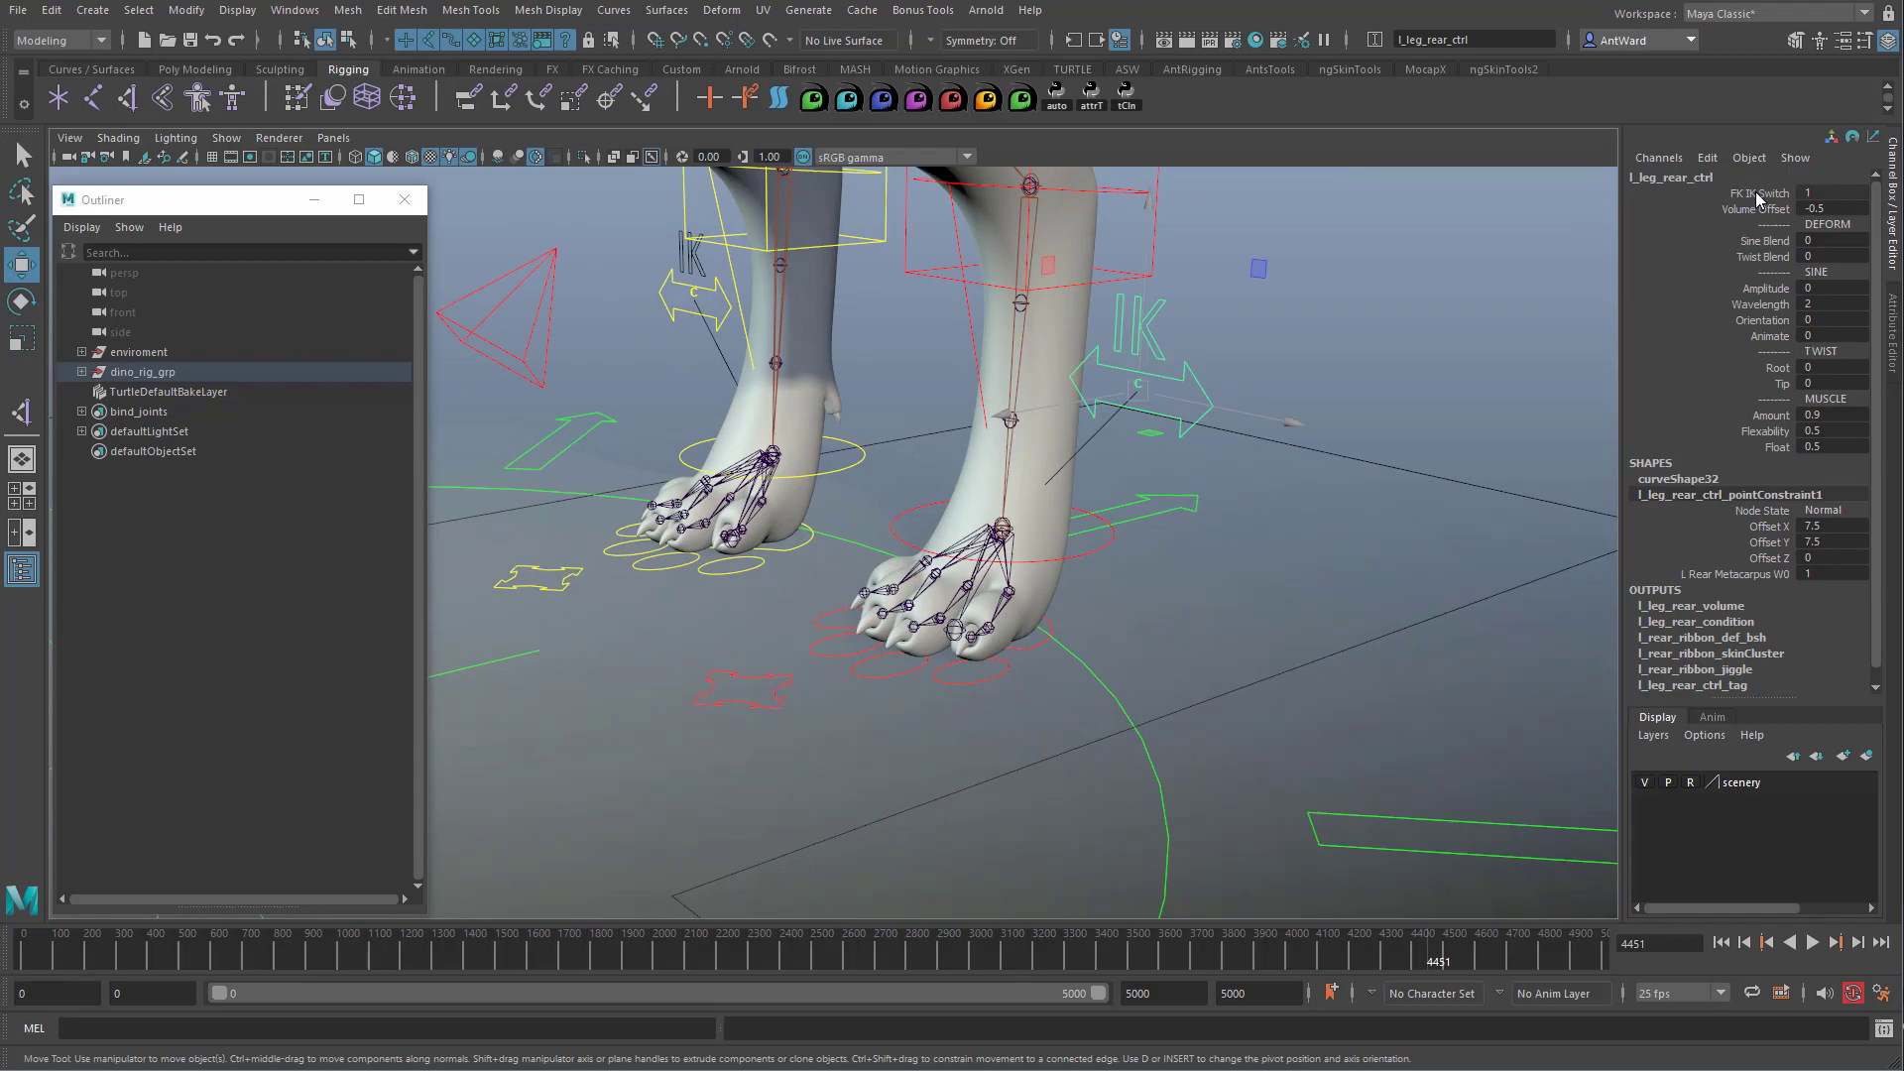
left_click(1852, 194)
type(".5")
key("Return")
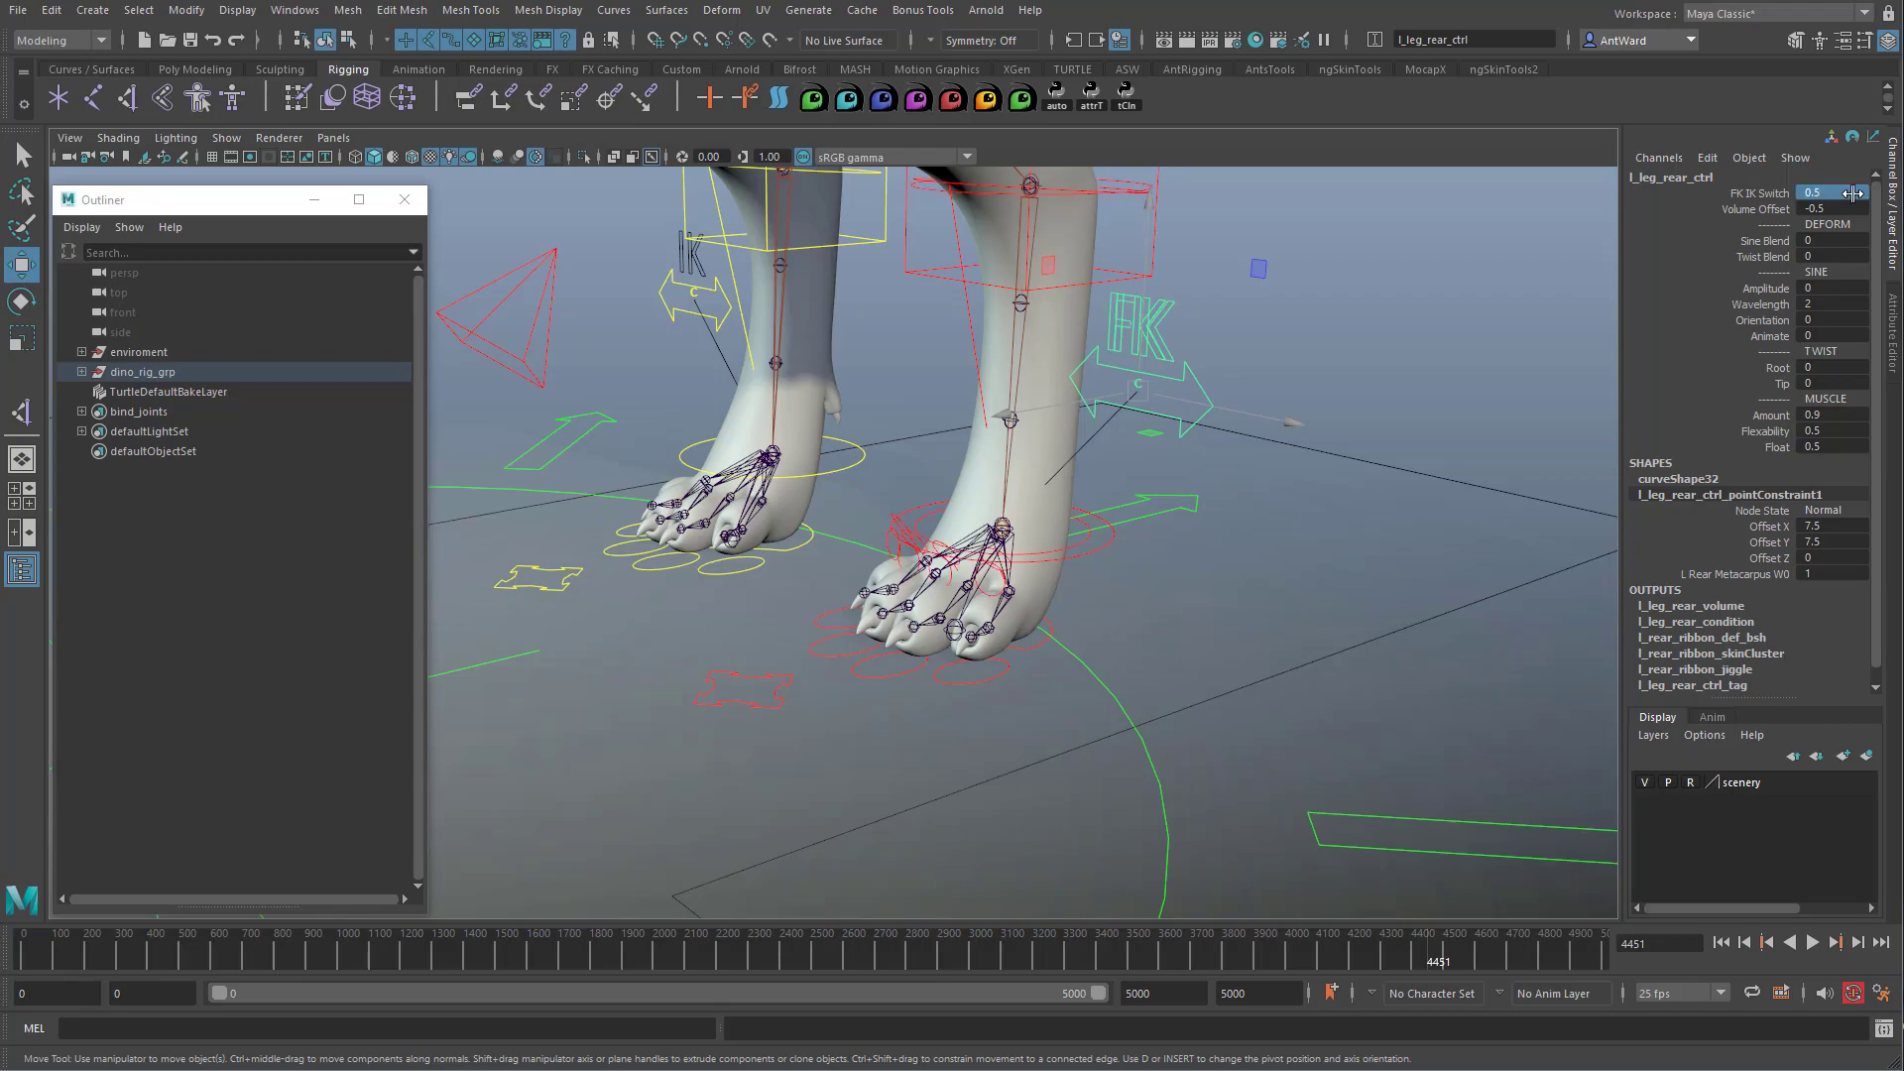
Raise l_leg_rear_IK_ctrl about 15.6 units in Y to separate the IK and FK joint chains.
left_click_drag(1036, 610, 867, 615, "alt")
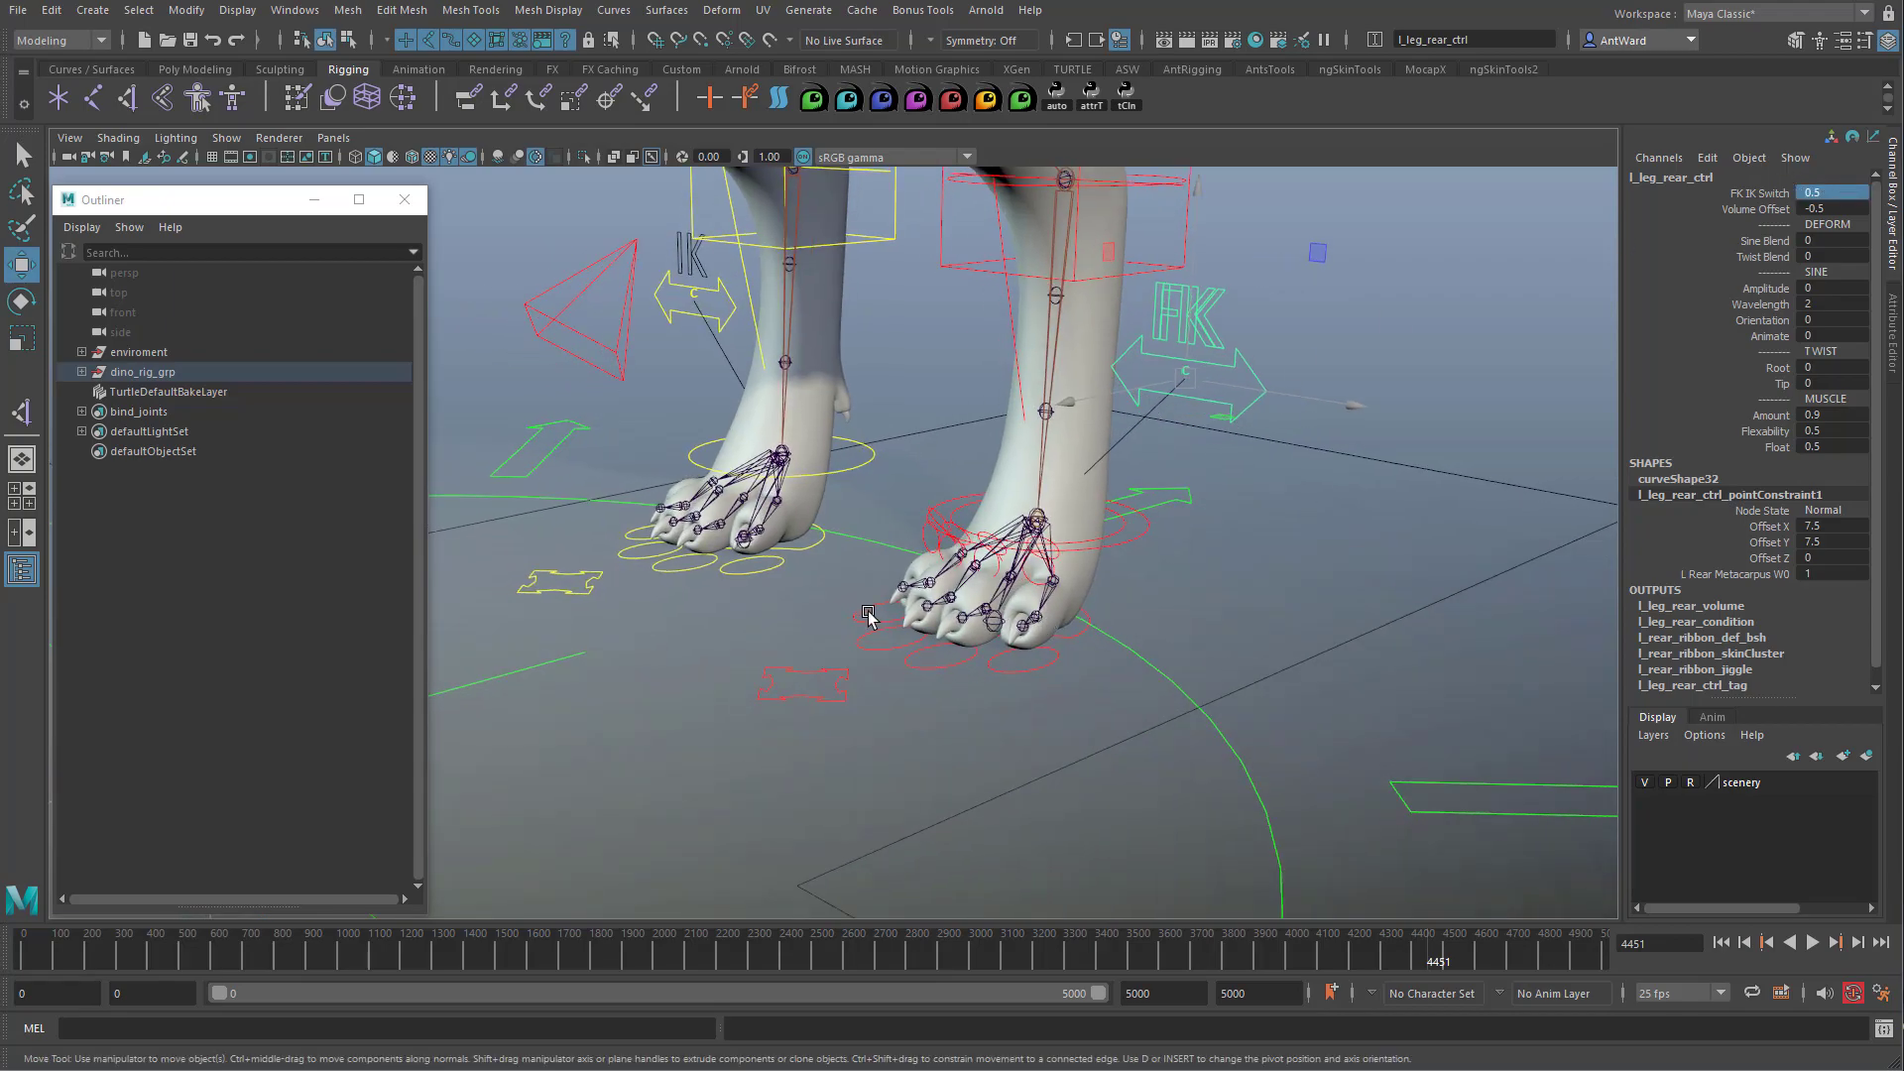
left_click(865, 615)
left_click_drag(1041, 342, 1015, 201)
middle_click_drag(1041, 512, 1017, 728, "alt")
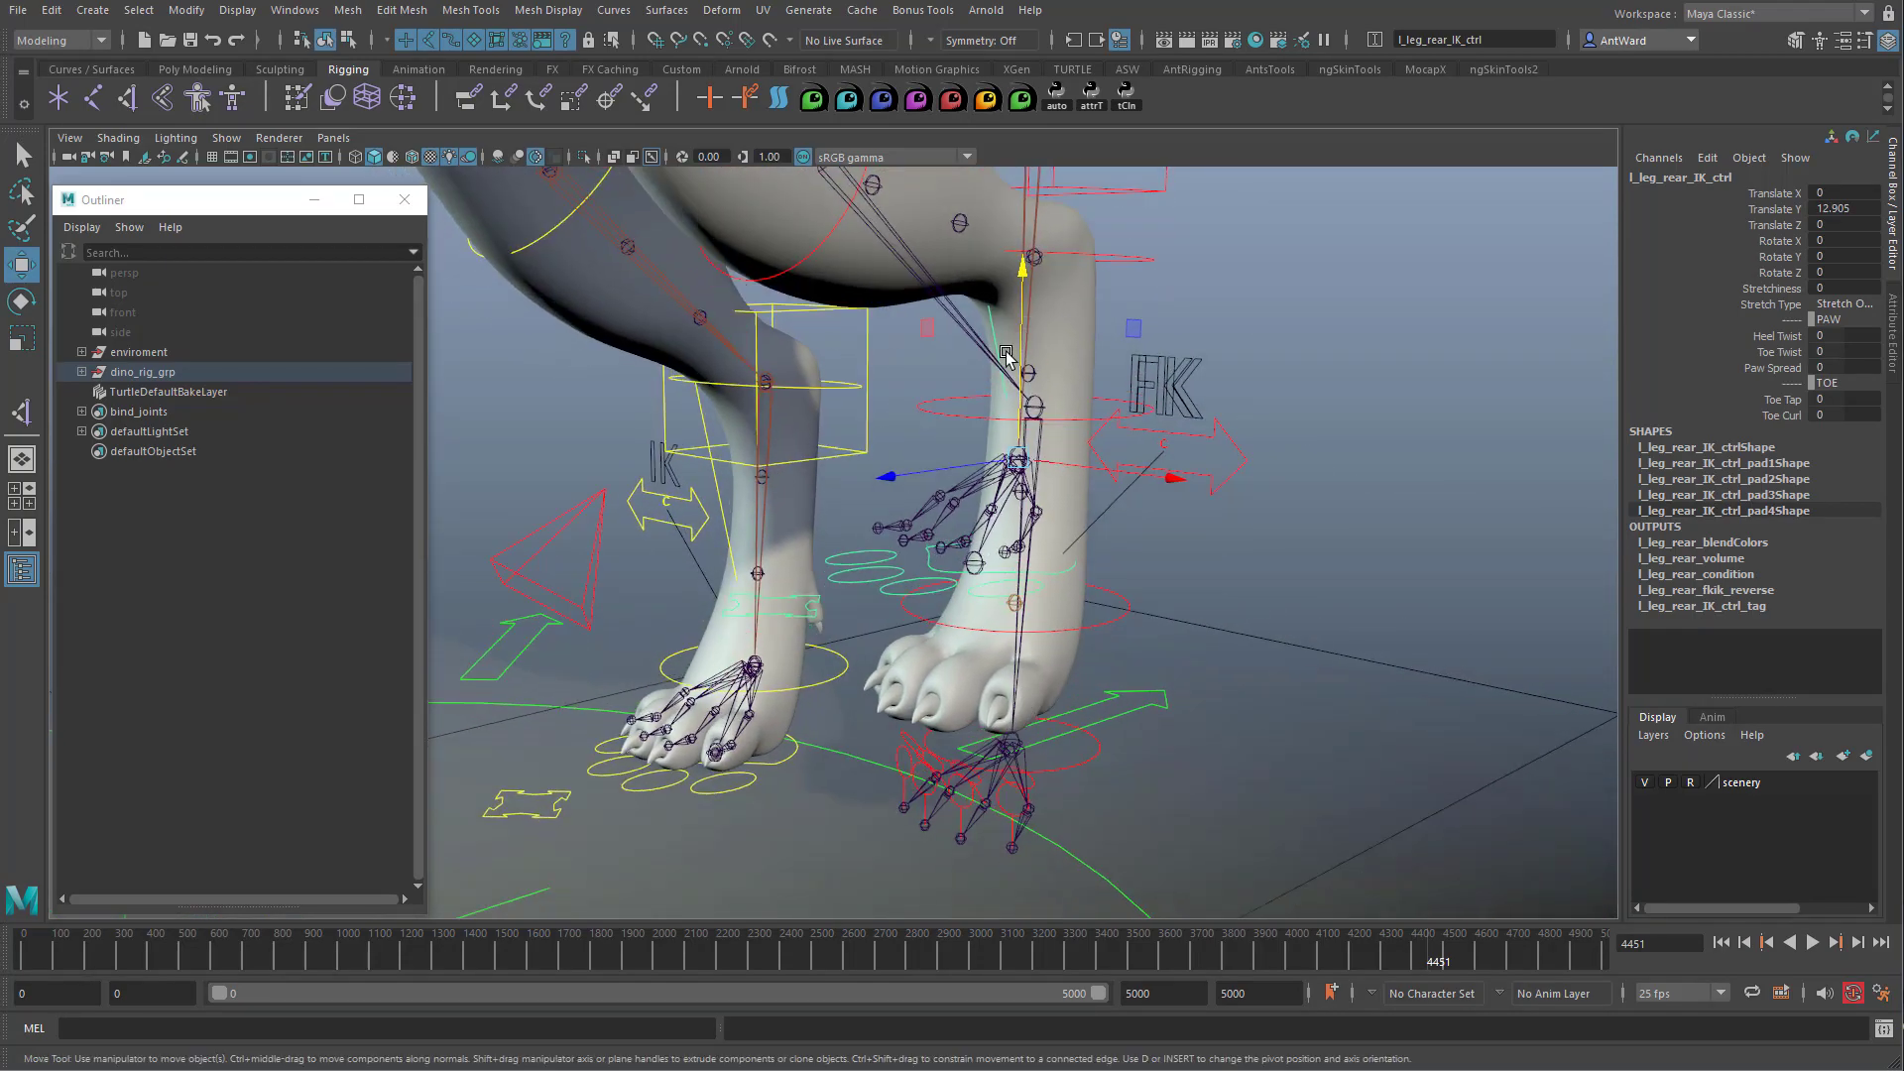
left_click_drag(1017, 357, 1017, 295)
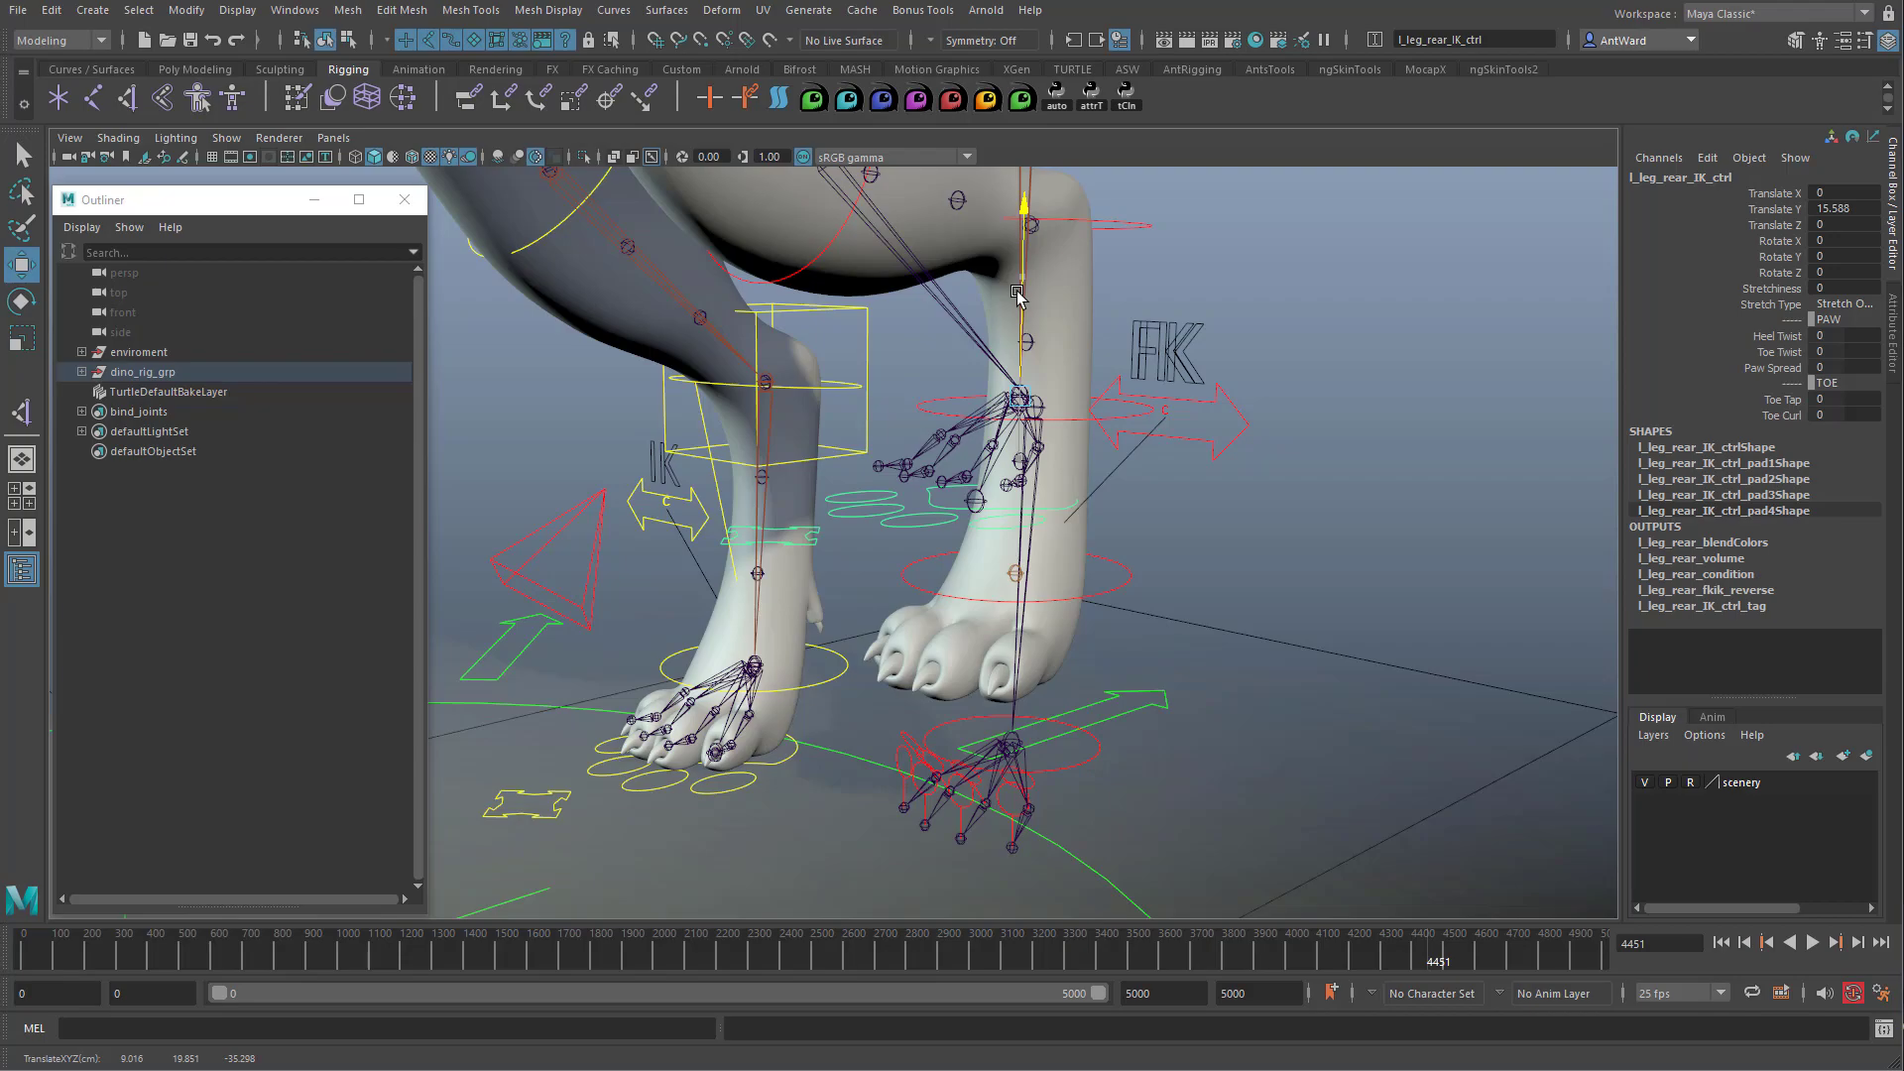
Hide the polygons and NURBS curves in the viewport to isolate the joints, and show the NURBS curves again.
left_click(234, 139)
left_click(258, 295)
left_click(231, 140)
left_click(264, 322)
right_click_drag(1140, 755, 898, 679, "alt")
left_click(230, 138)
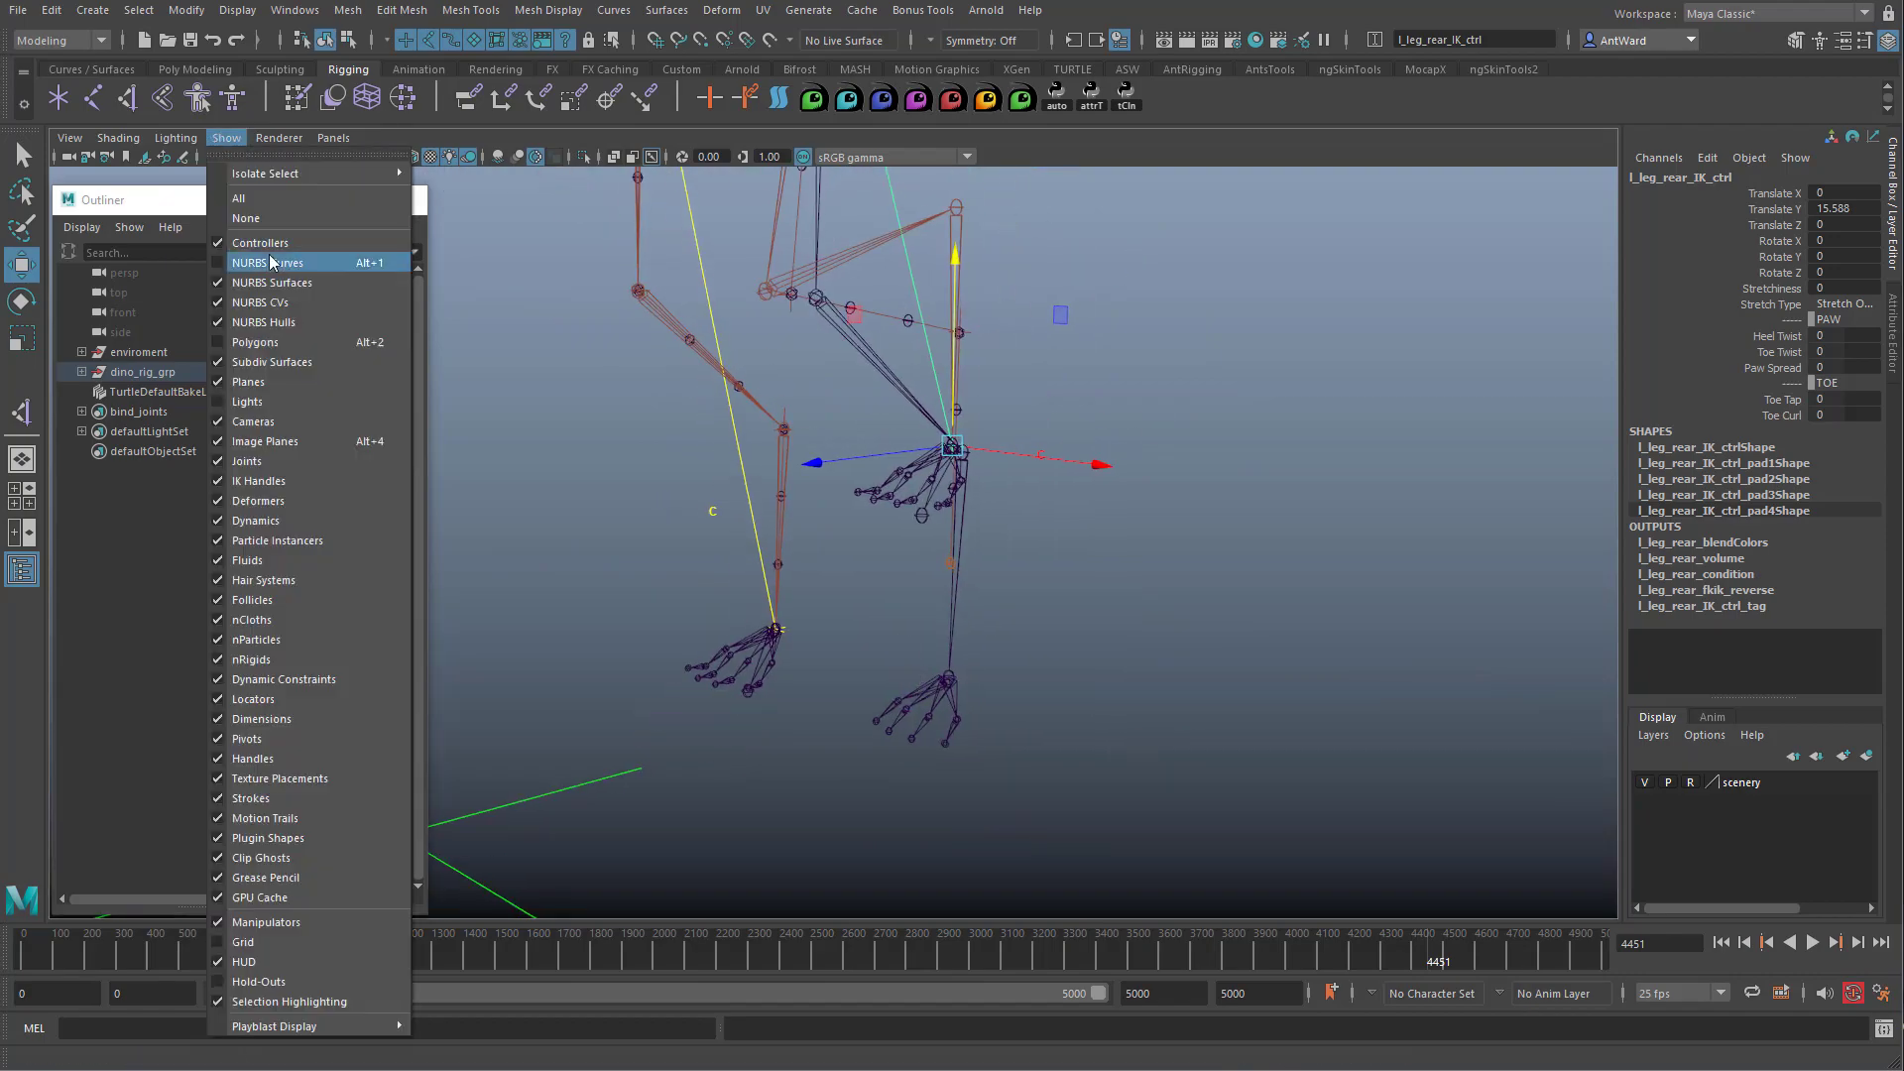
left_click(269, 263)
Select root_ctrl and set its Skeleton attribute to Show.
left_click(1267, 861)
left_click(1789, 577)
middle_click_drag(1351, 582, 1388, 582)
middle_click_drag(887, 667, 892, 637, "alt")
right_click_drag(893, 637, 1156, 624, "alt")
middle_click_drag(1156, 624, 1108, 659, "alt")
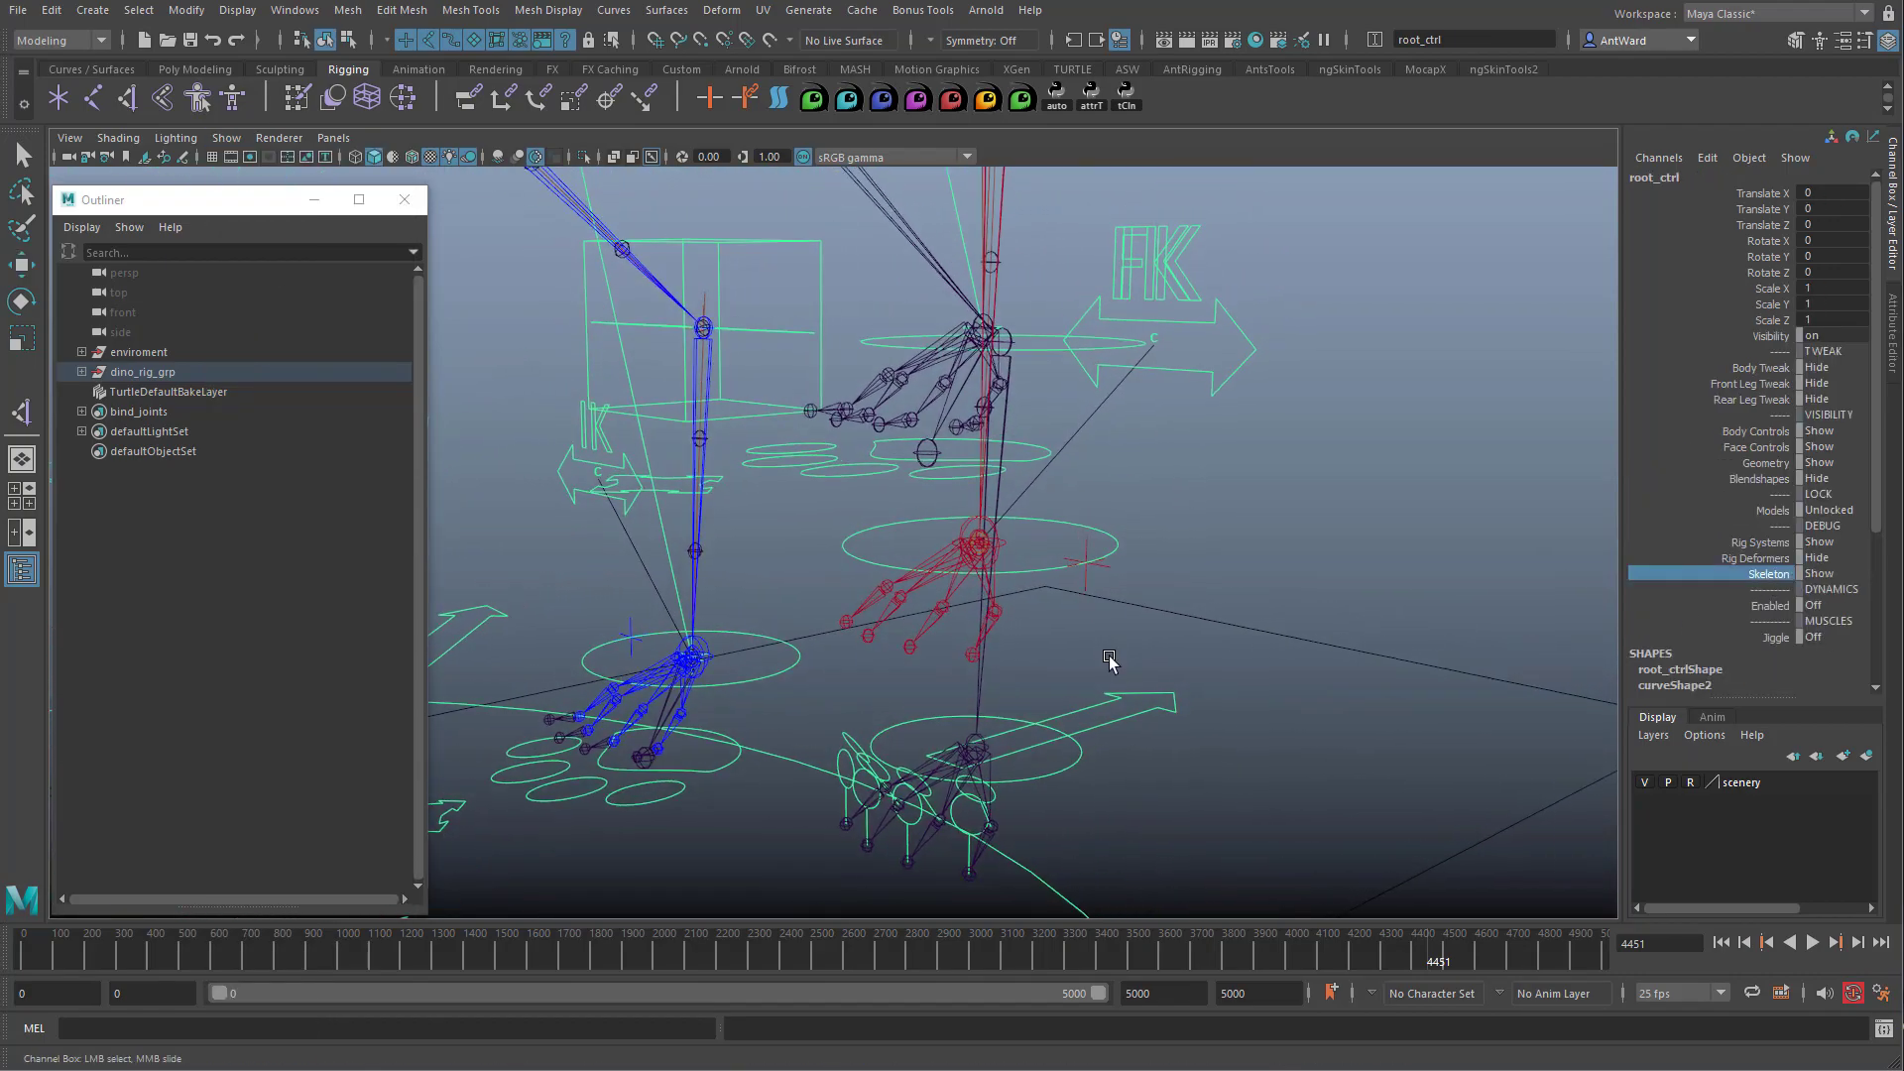
Inspect the l_rear_ring bind joint and its IK counterpart, l_rear_ring_ik.
left_click(941, 603)
key("w")
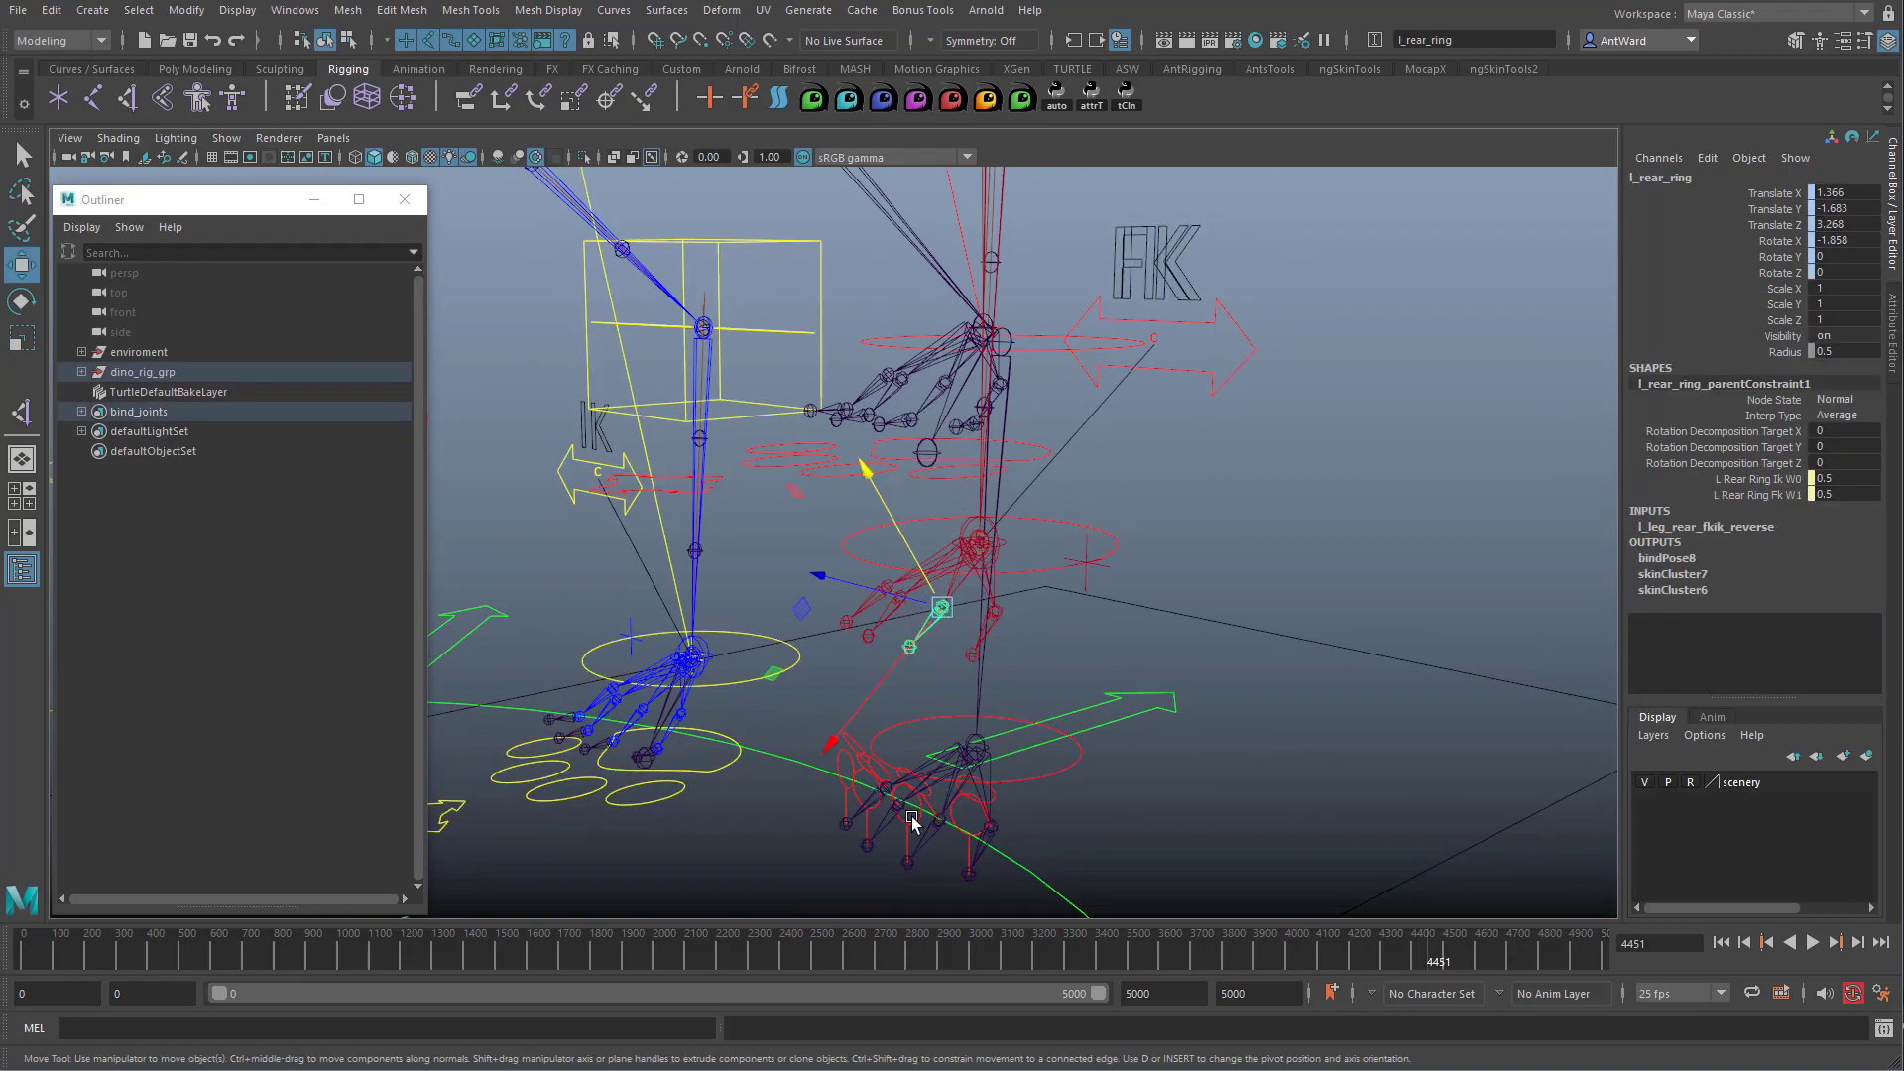
left_click(930, 405)
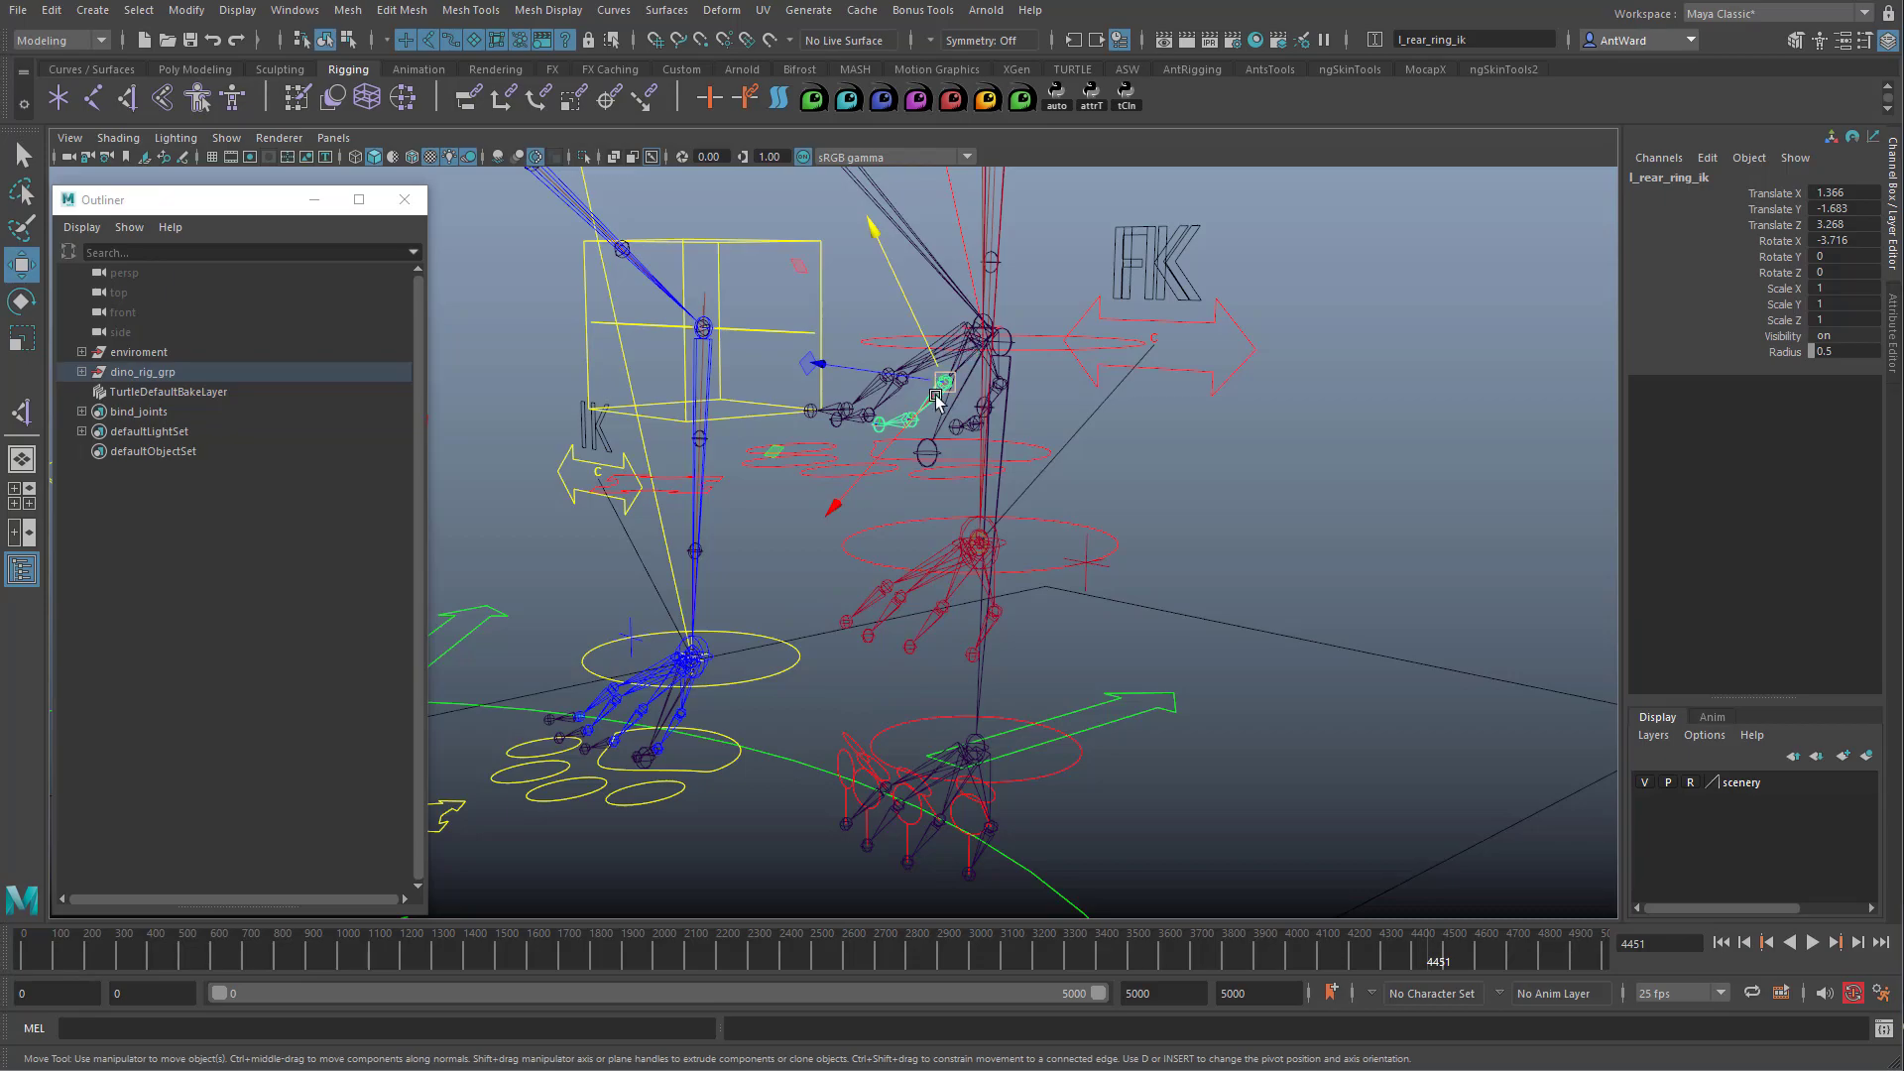
Inspect the l_rear_ring_end_ik and l_rear_paw_ik joints of the rear paw's IK skeleton.
left_click_drag(957, 440, 1031, 436, "alt")
right_click_drag(1031, 436, 1117, 429, "alt")
middle_click_drag(1117, 429, 1138, 544, "alt")
left_click_drag(1138, 543, 1126, 537, "alt")
right_click_drag(1127, 536, 1180, 541, "alt")
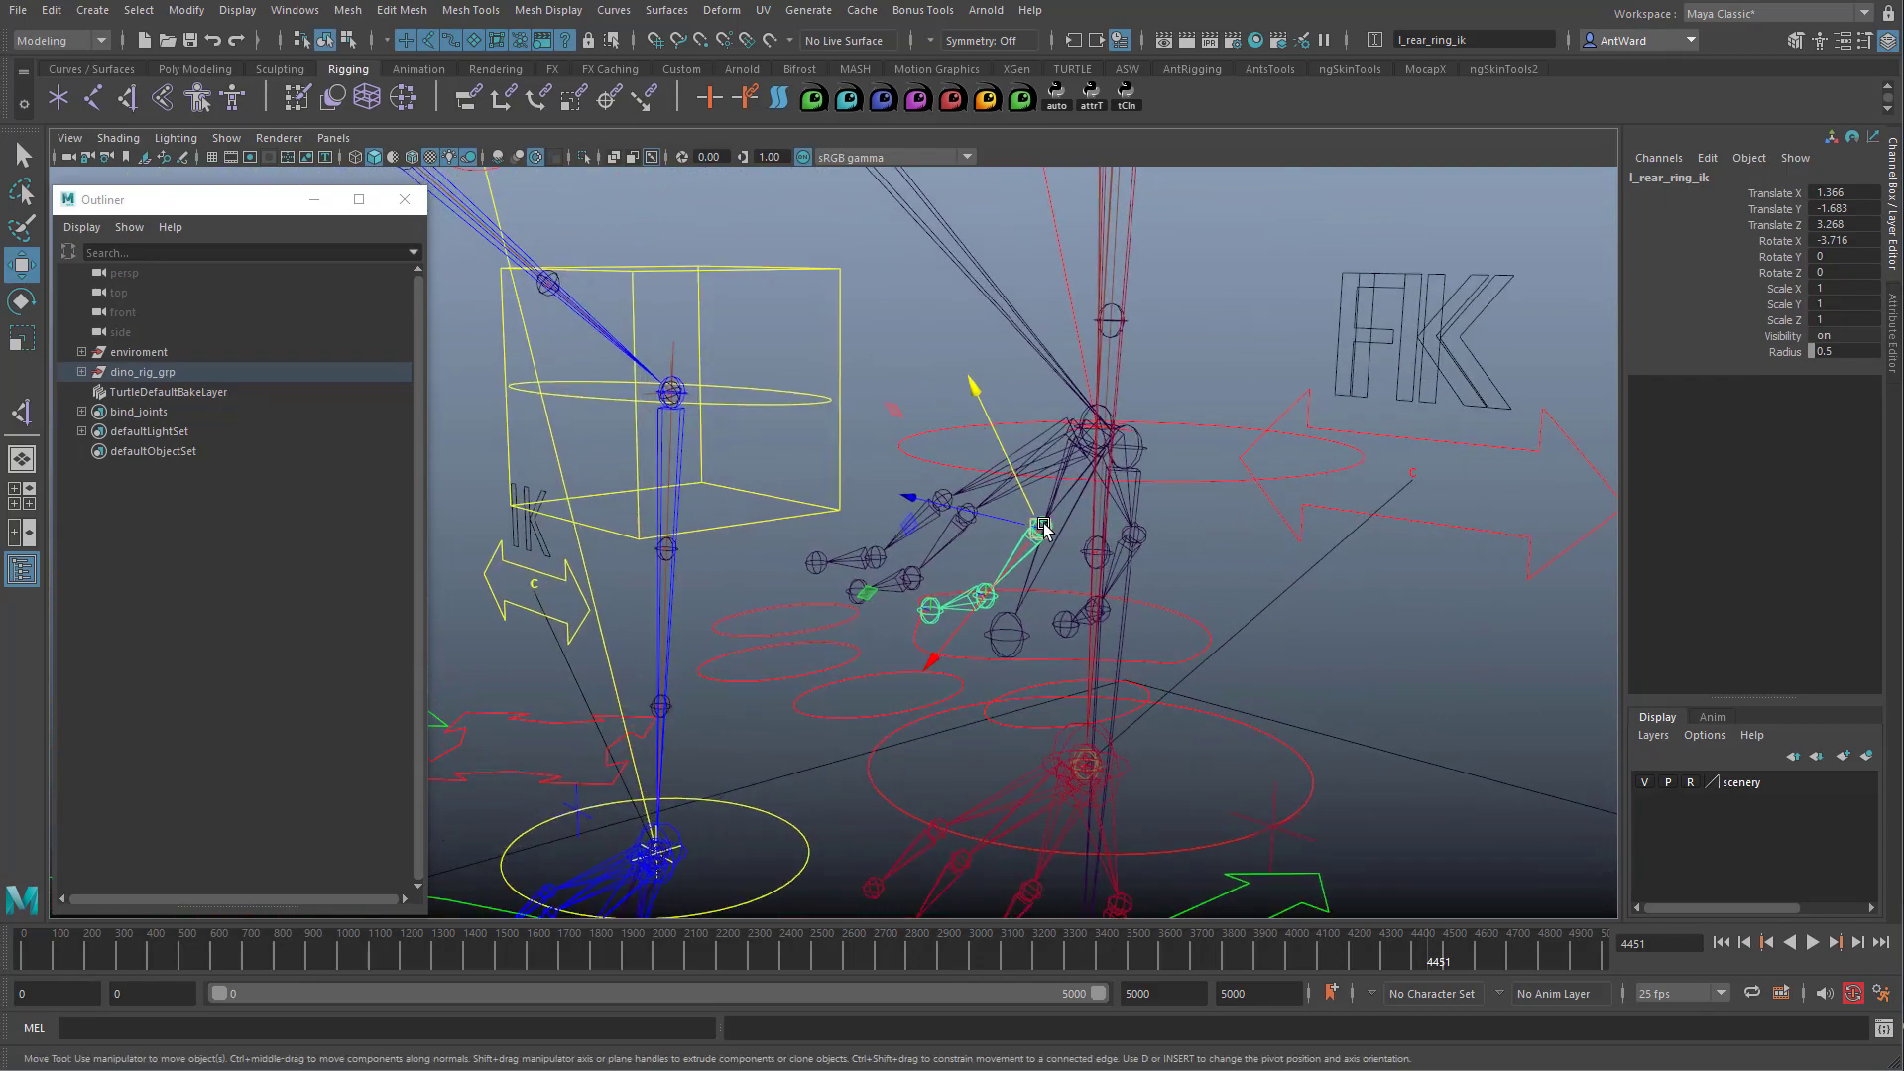
left_click(930, 608)
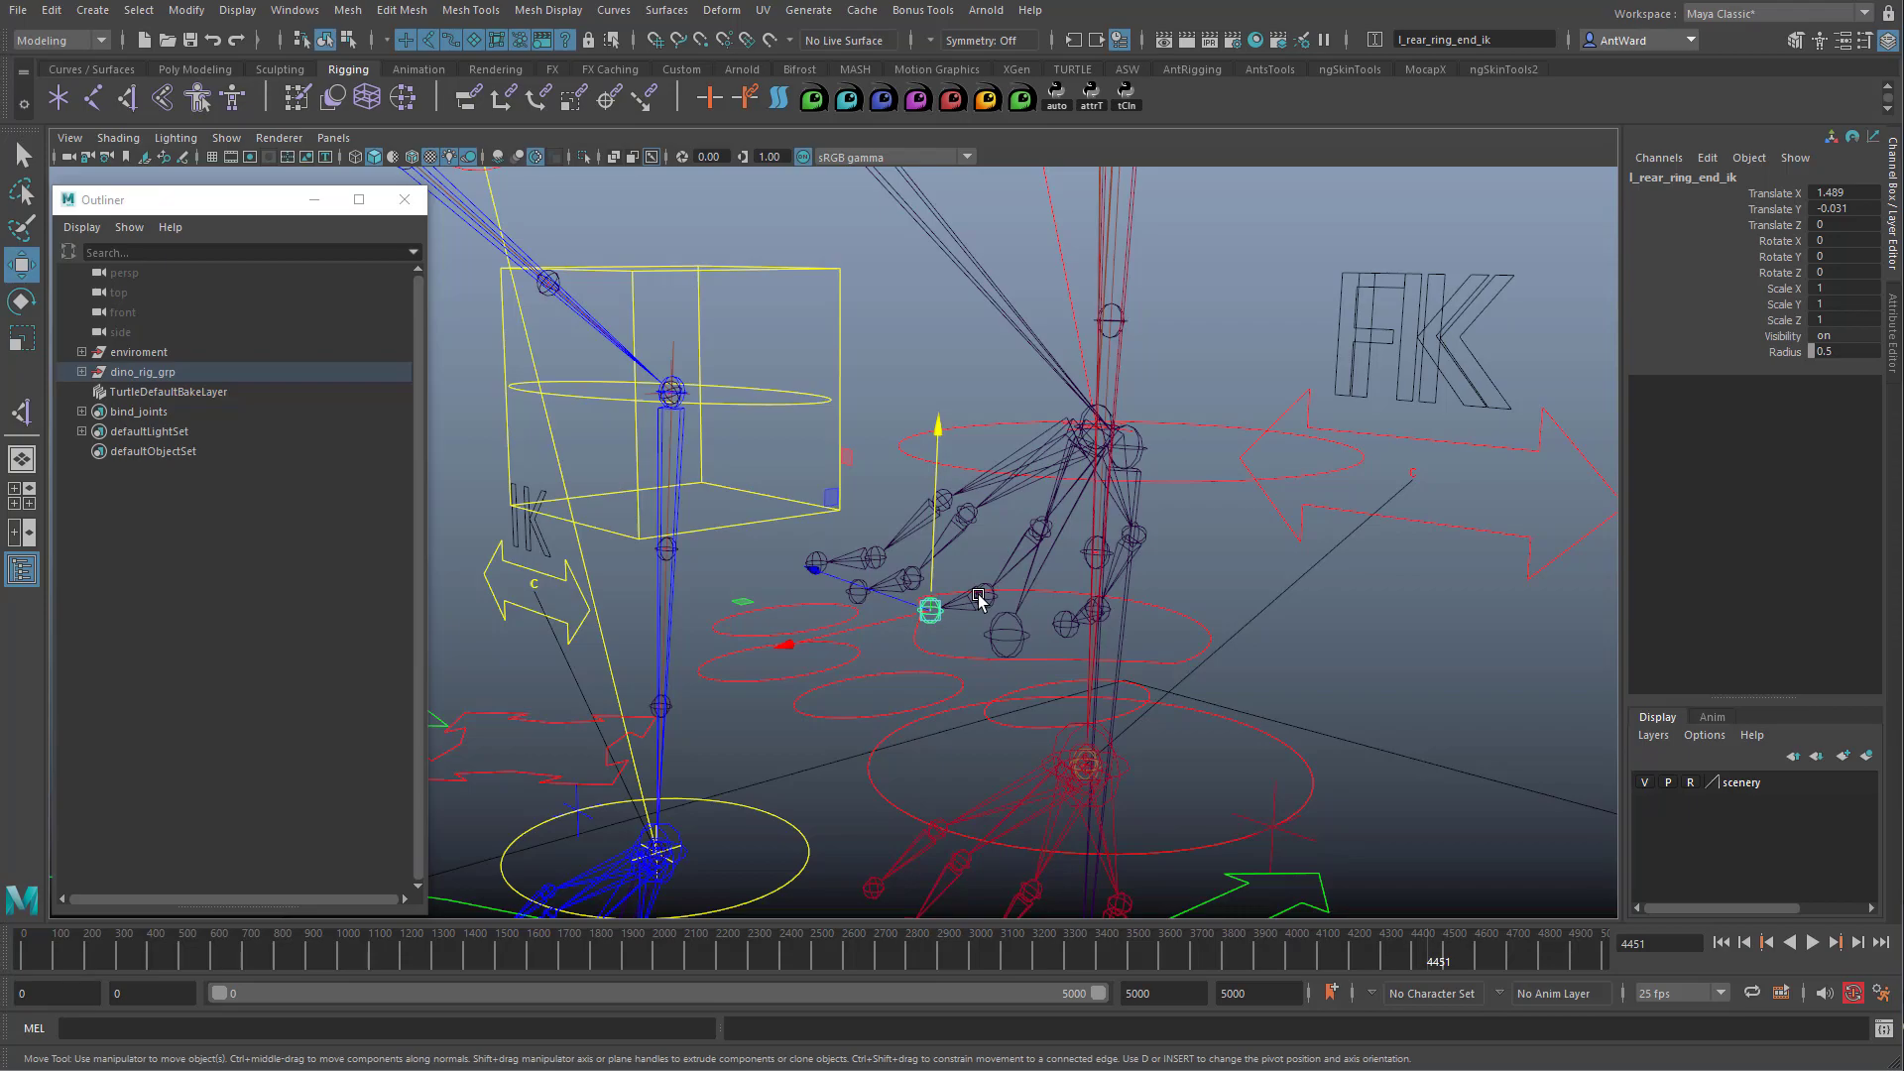
left_click(1011, 635)
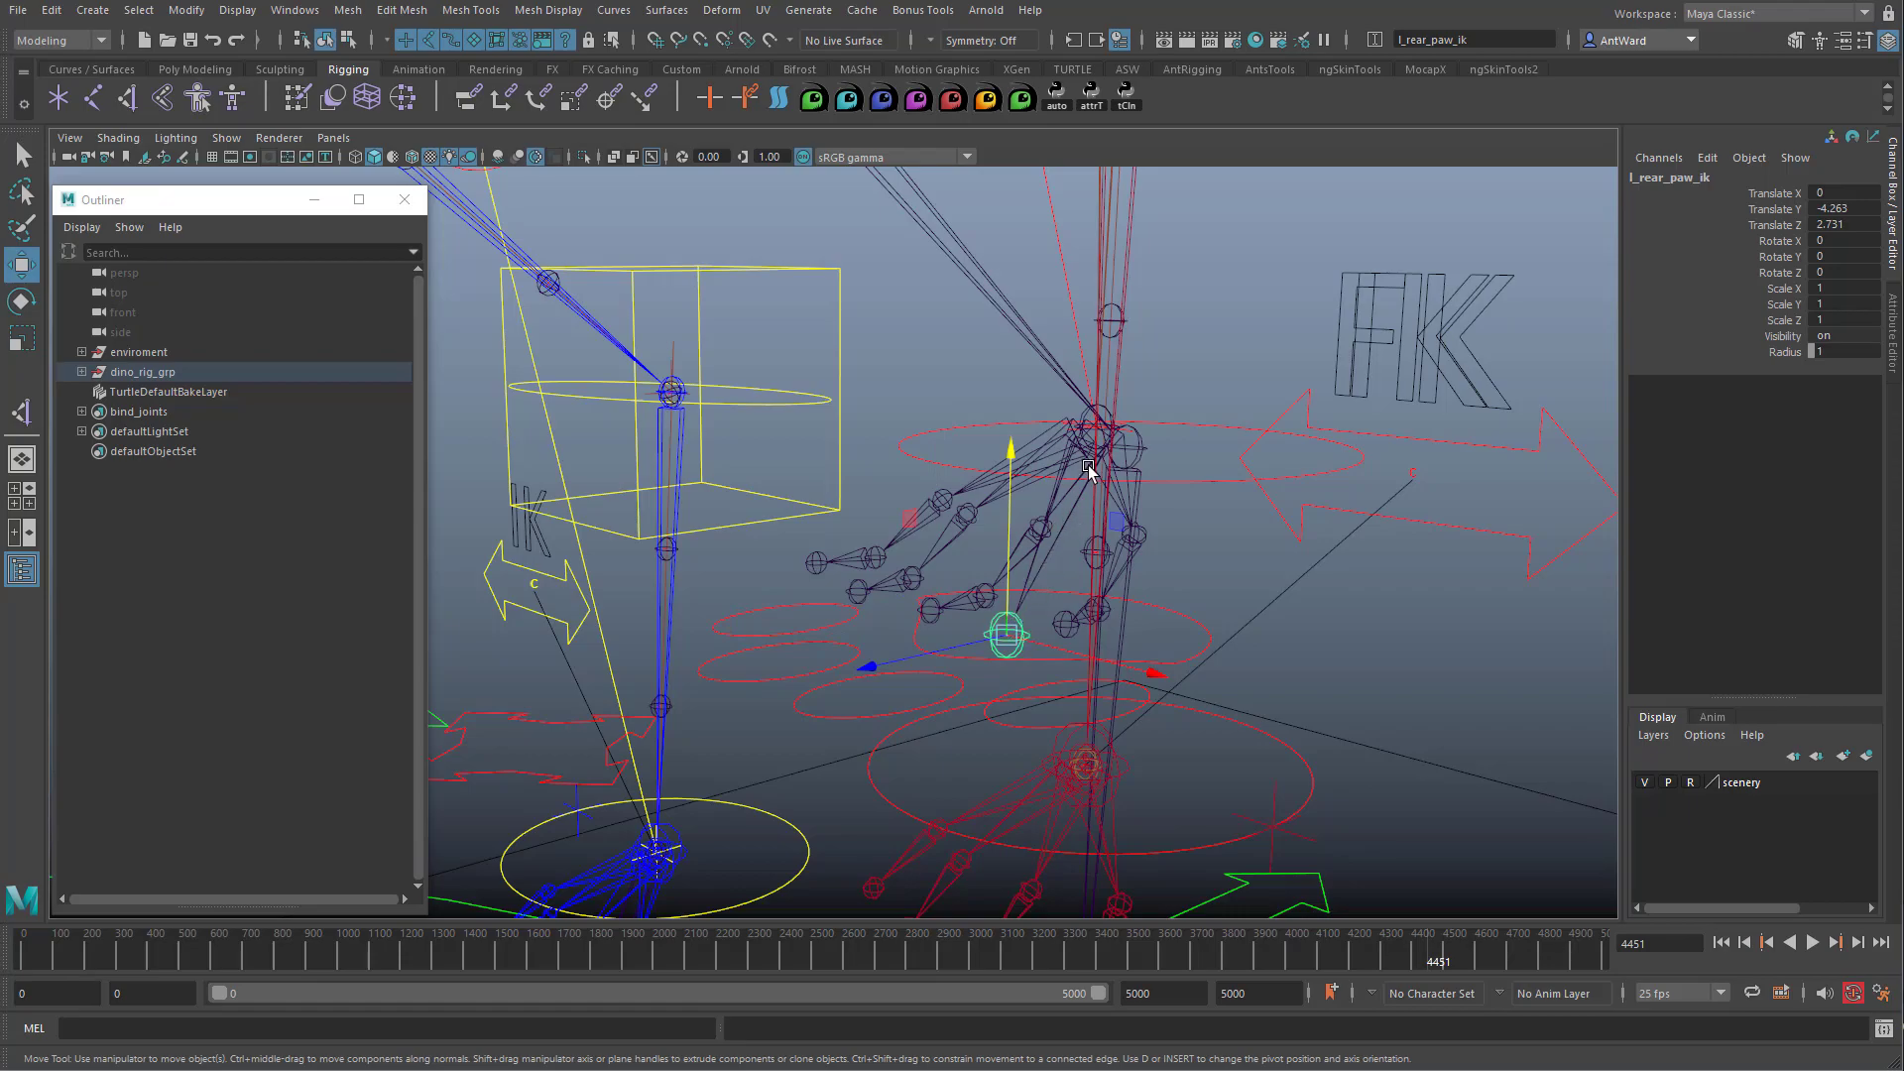
Select the l_rear_metacarpus_ik joint and reveal it in the Outliner.
left_click(1080, 495)
right_click(262, 558)
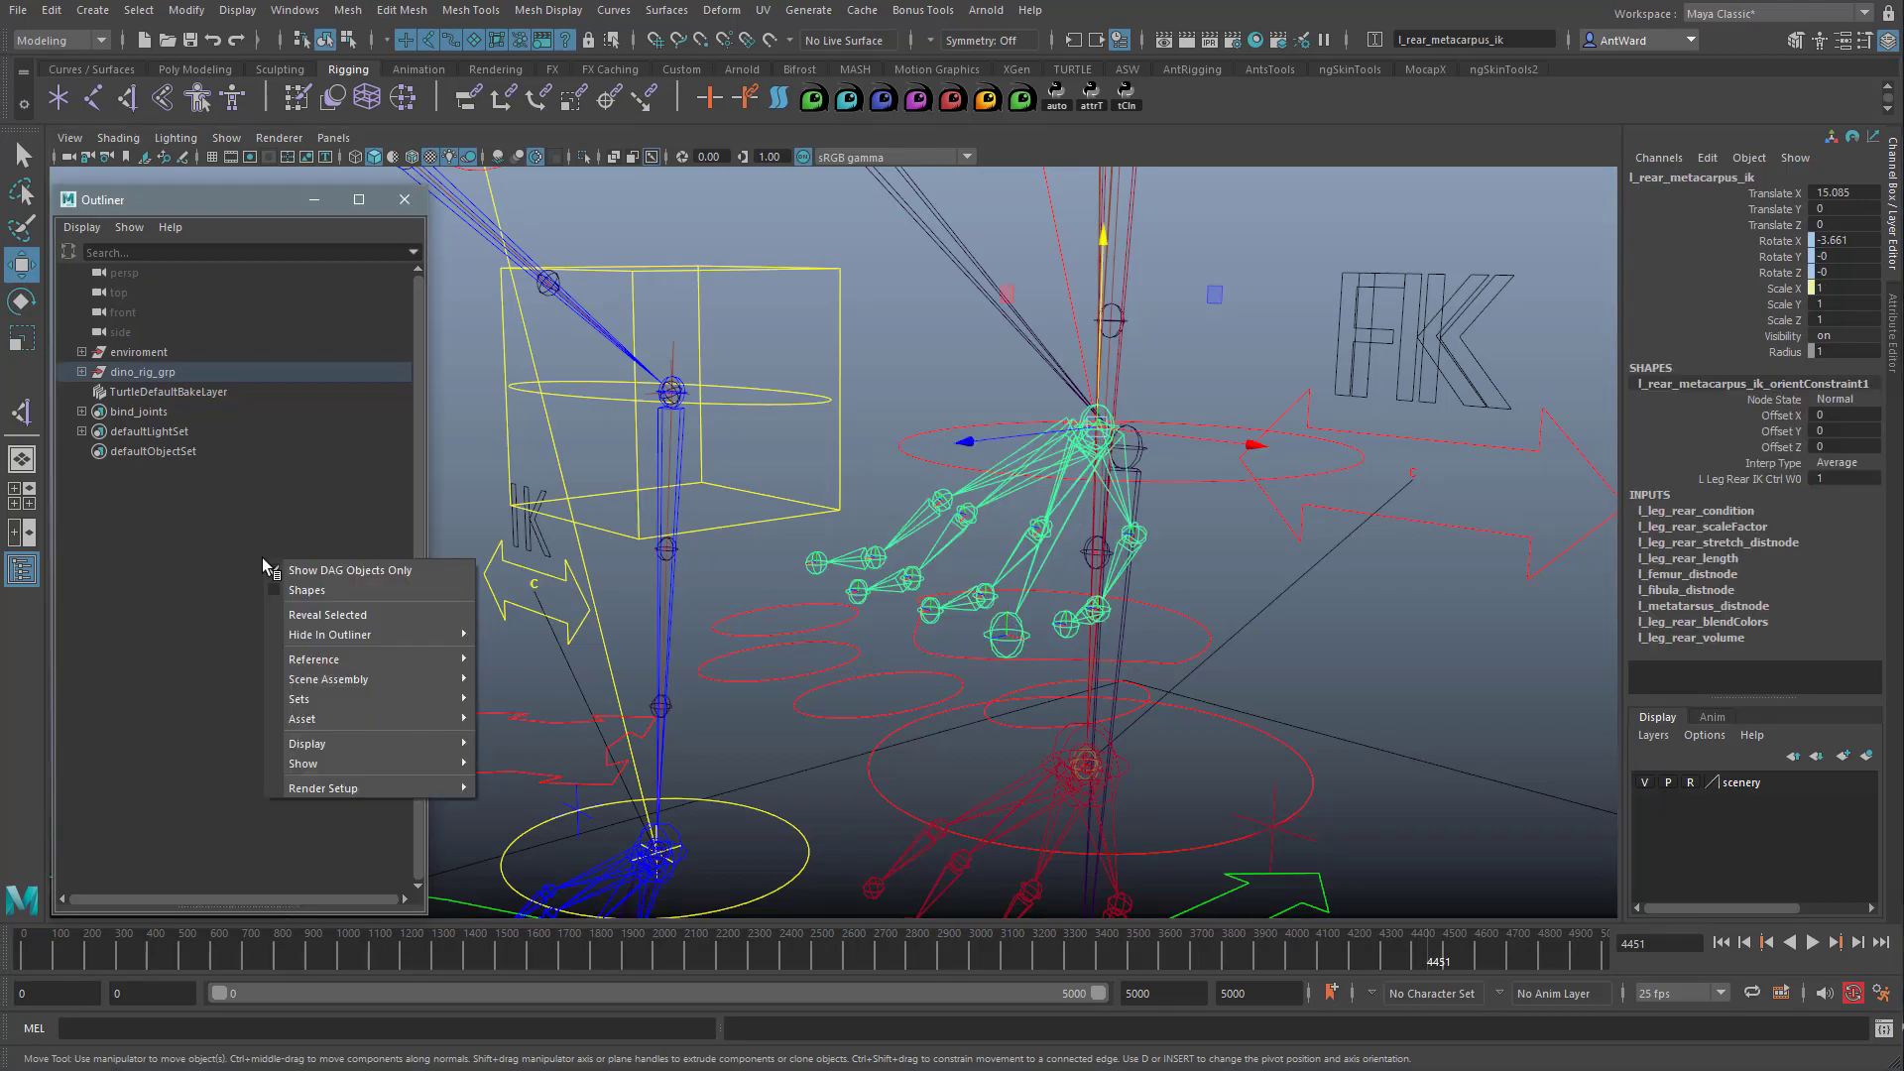
left_click(296, 611)
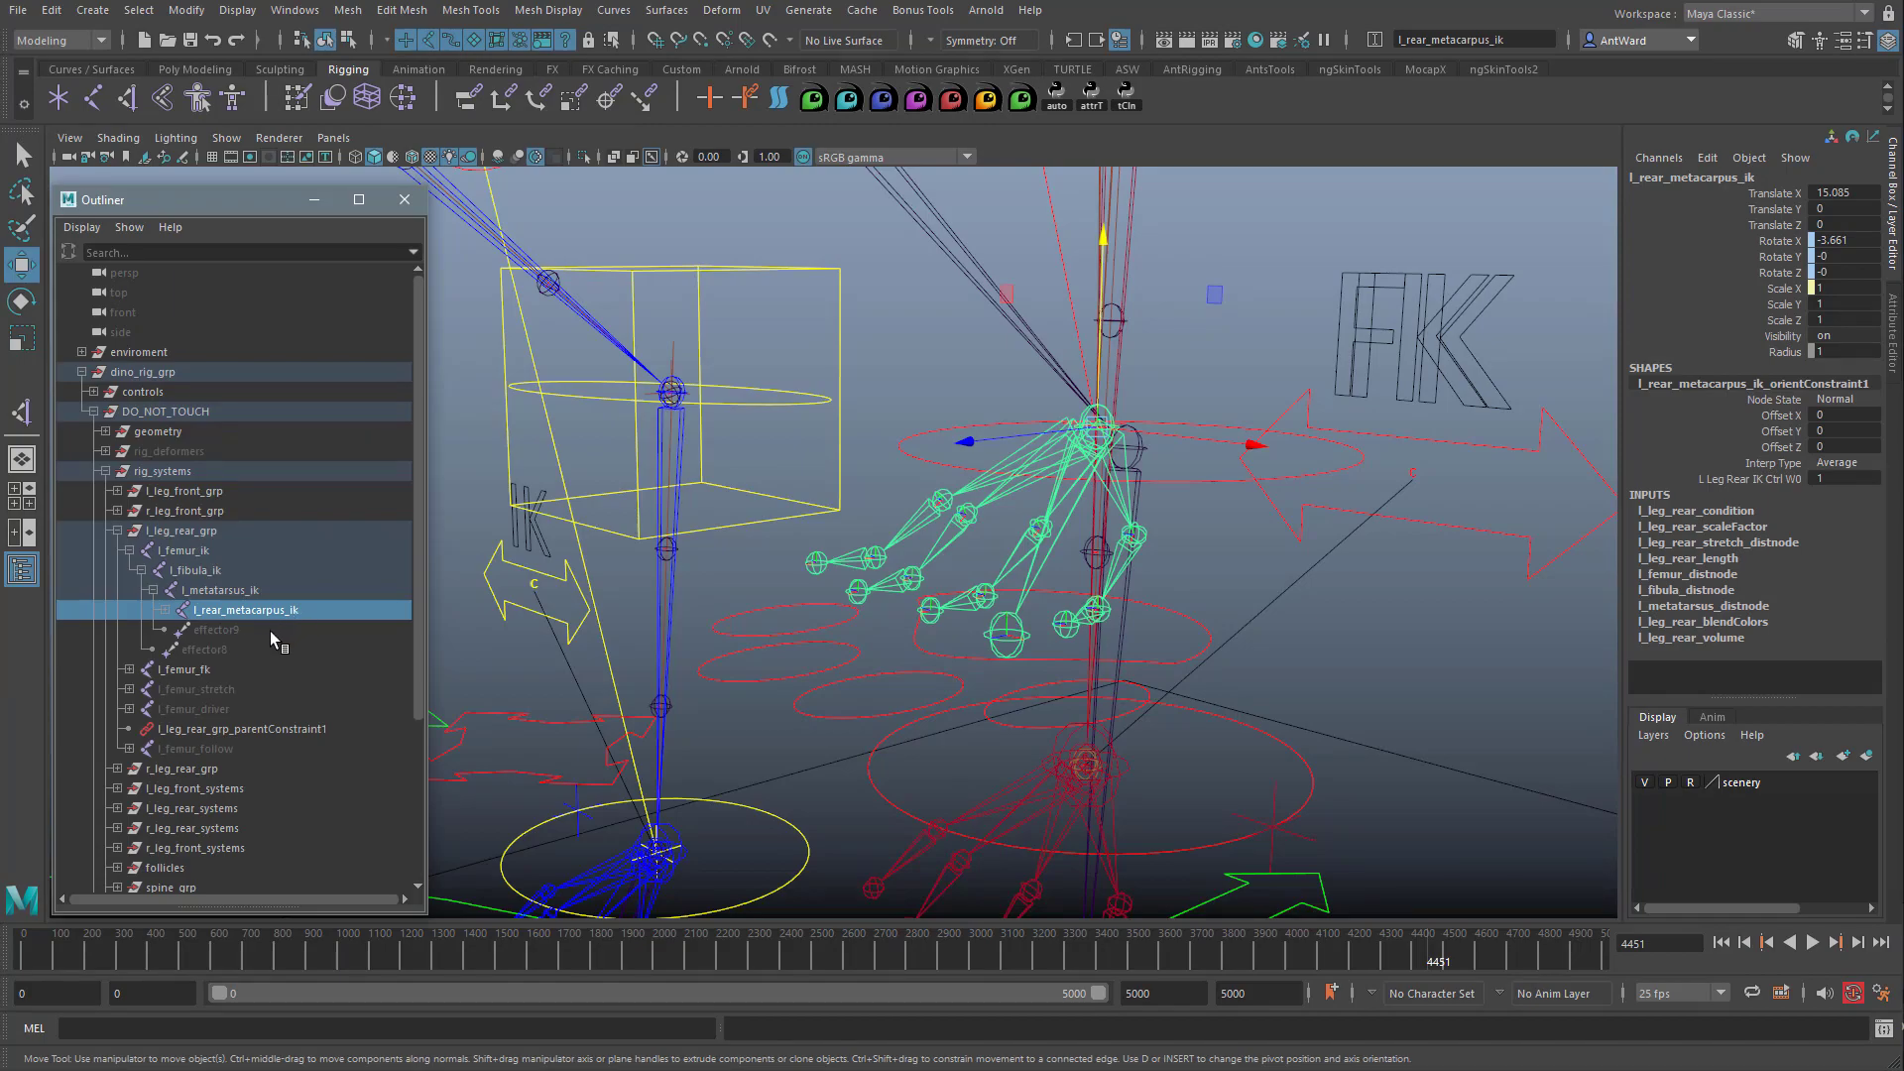
Expand the l_rear_metacarpus_ik hierarchy fully and select every joint from the metacarpus through l_rear_paw_ik.
left_click(165, 610)
scroll(278, 653, "down", 3)
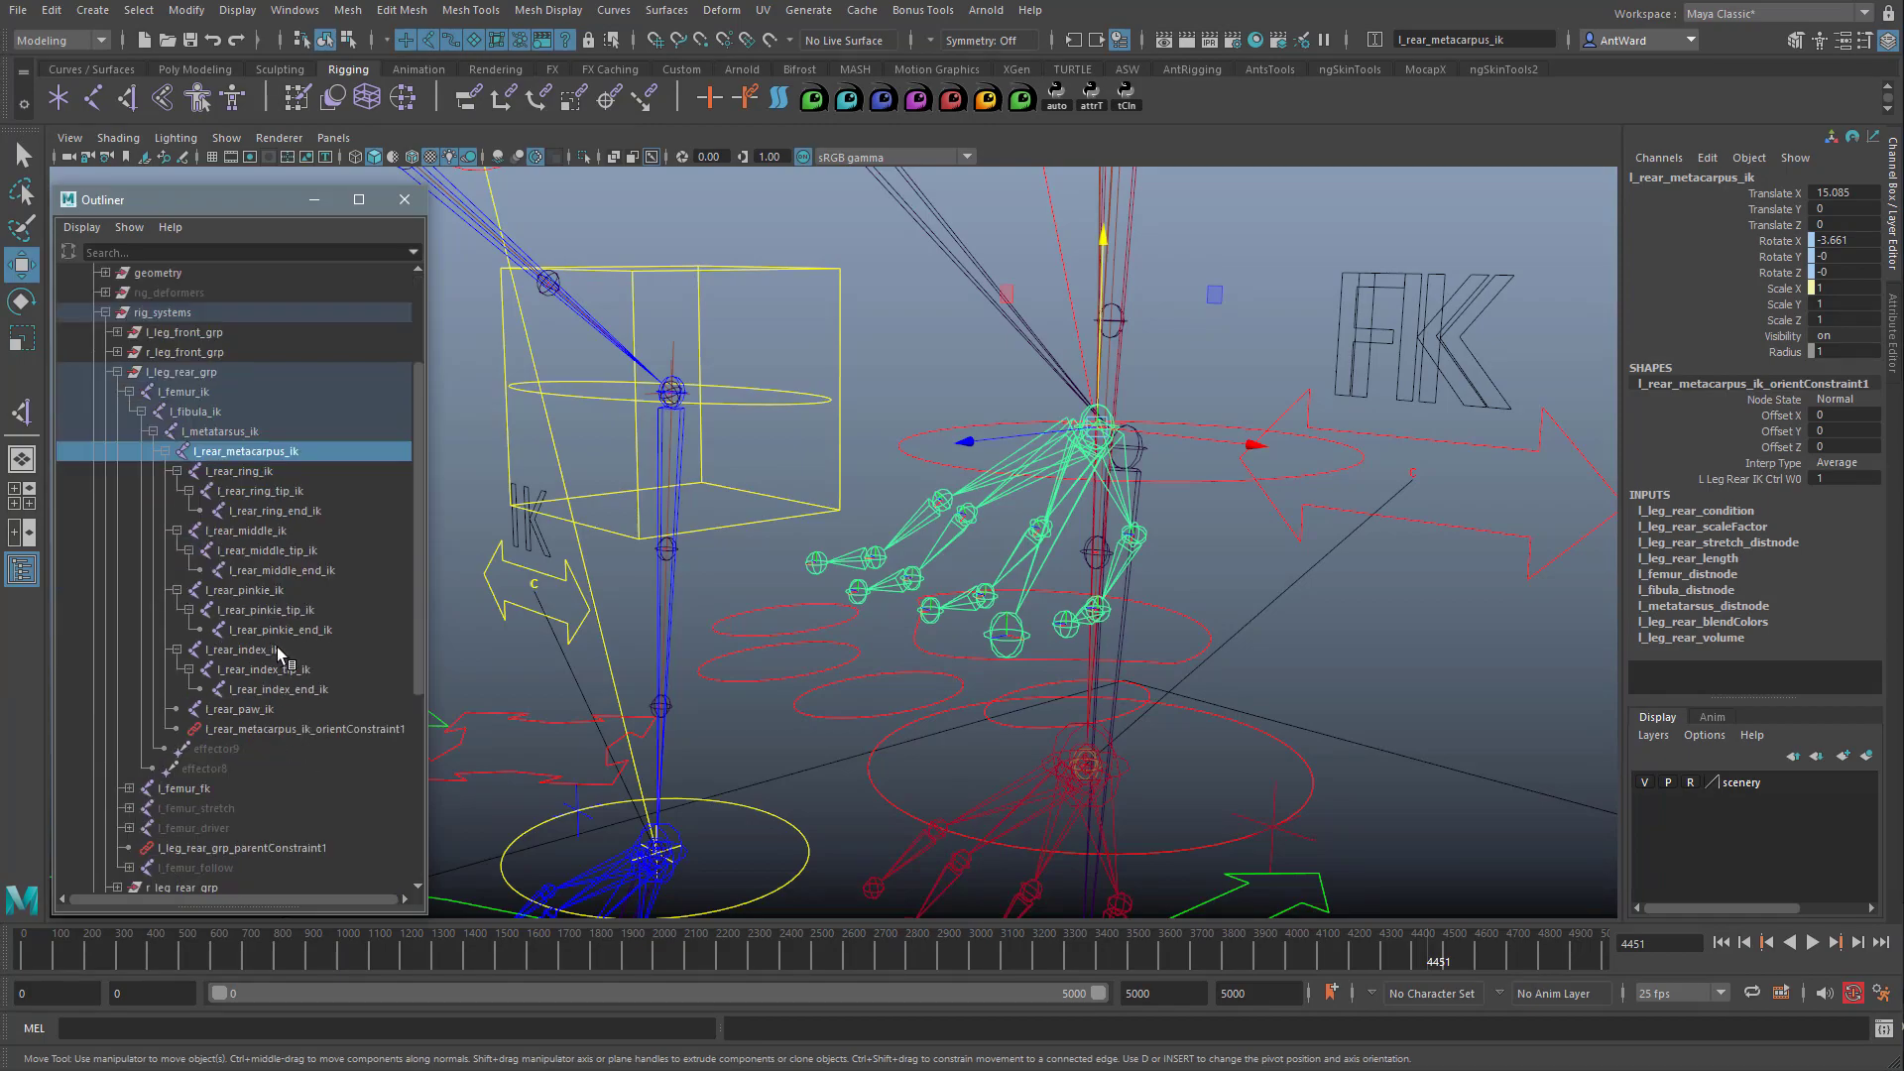
left_click_drag(258, 452, 280, 707)
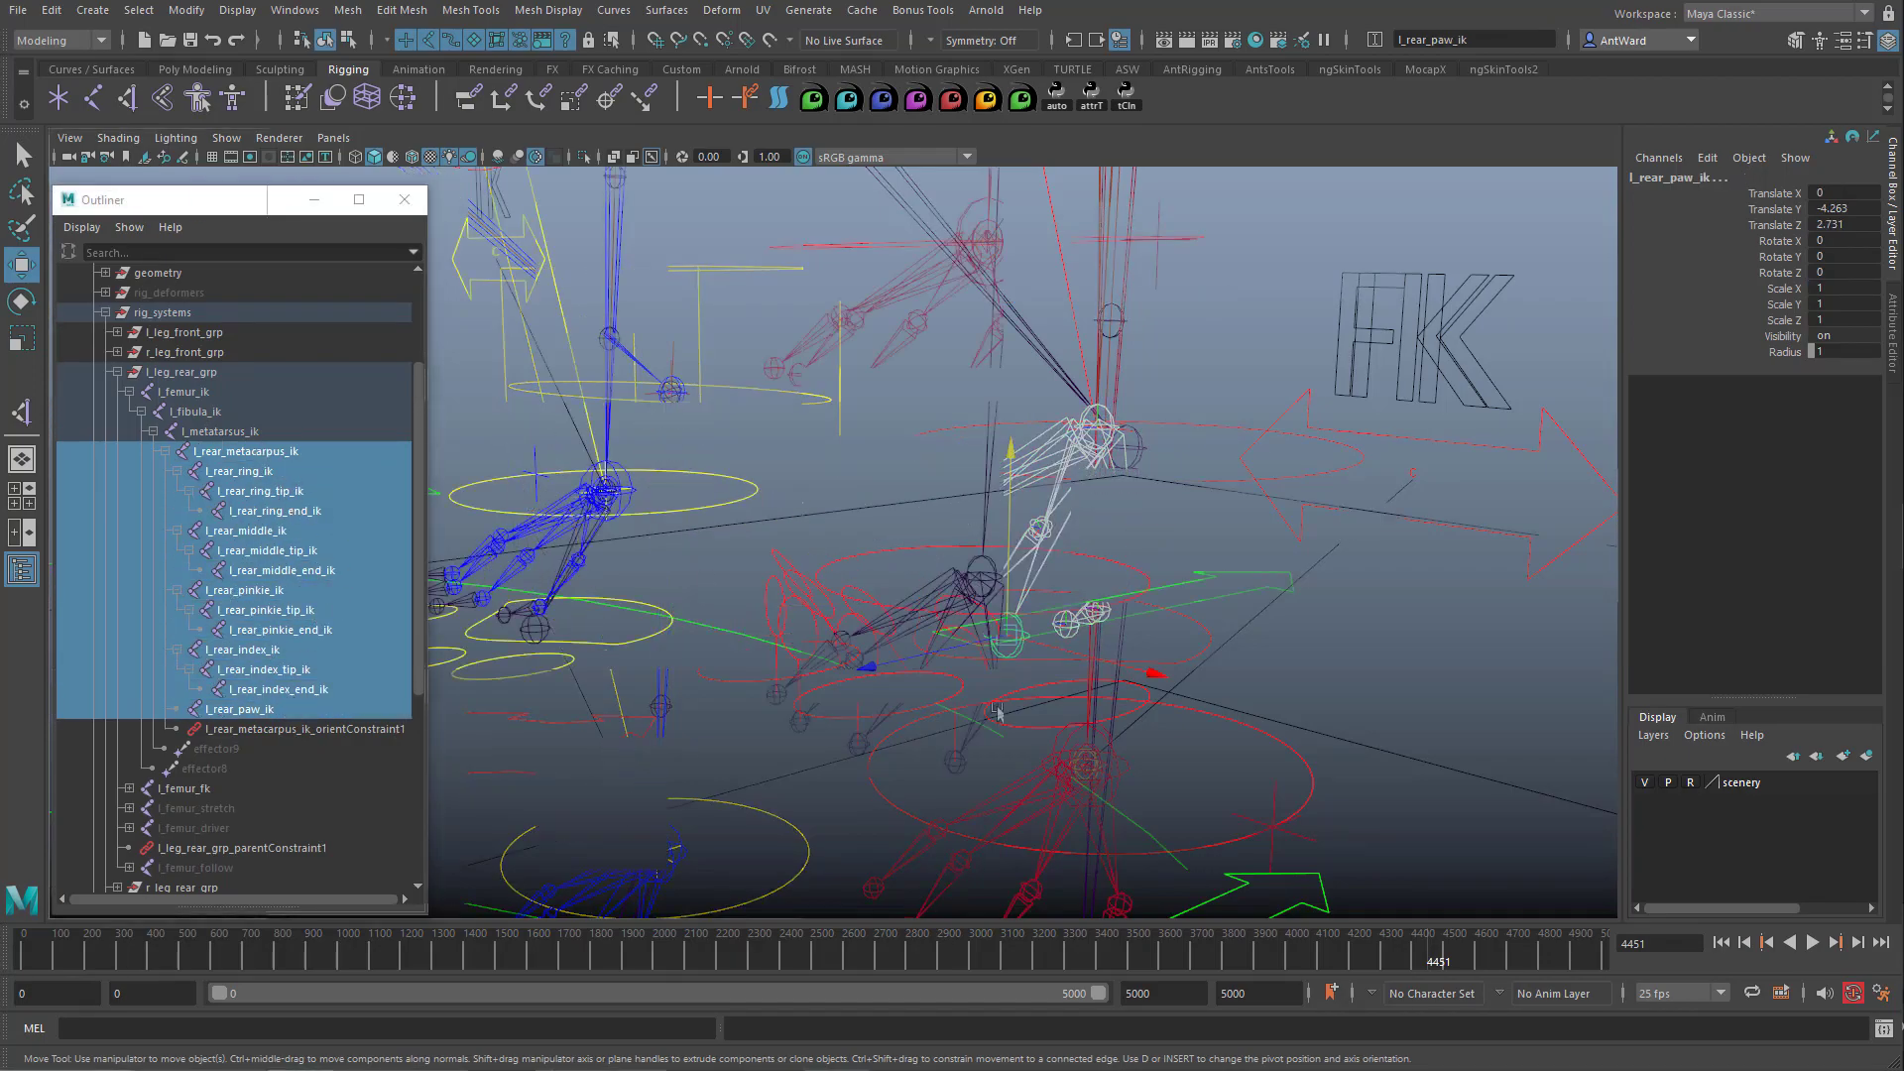
Inspect l_rear_pinkie_fk, try rotating l_rear_pinkie_tip_FK_ctrl about -44 degrees in Z, and undo the pinkie control changes.
left_click(996, 706)
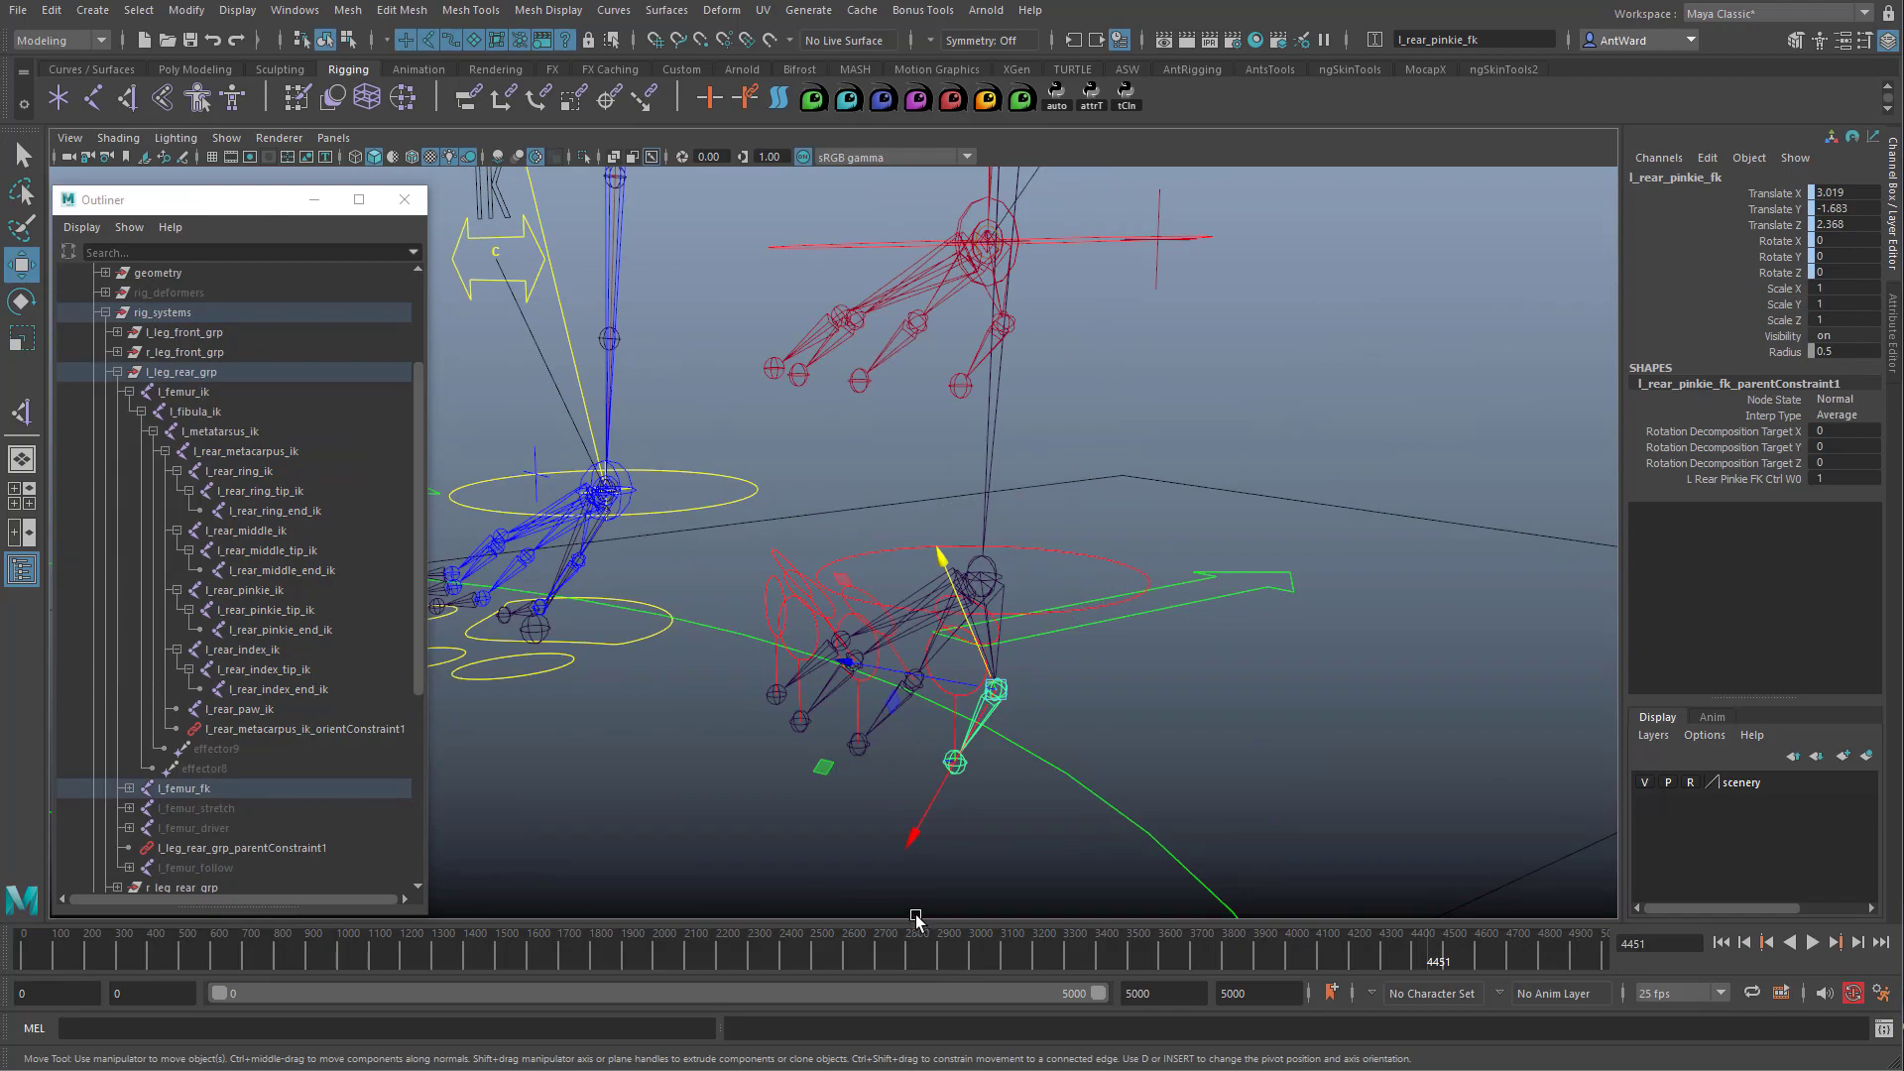
left_click(1100, 694)
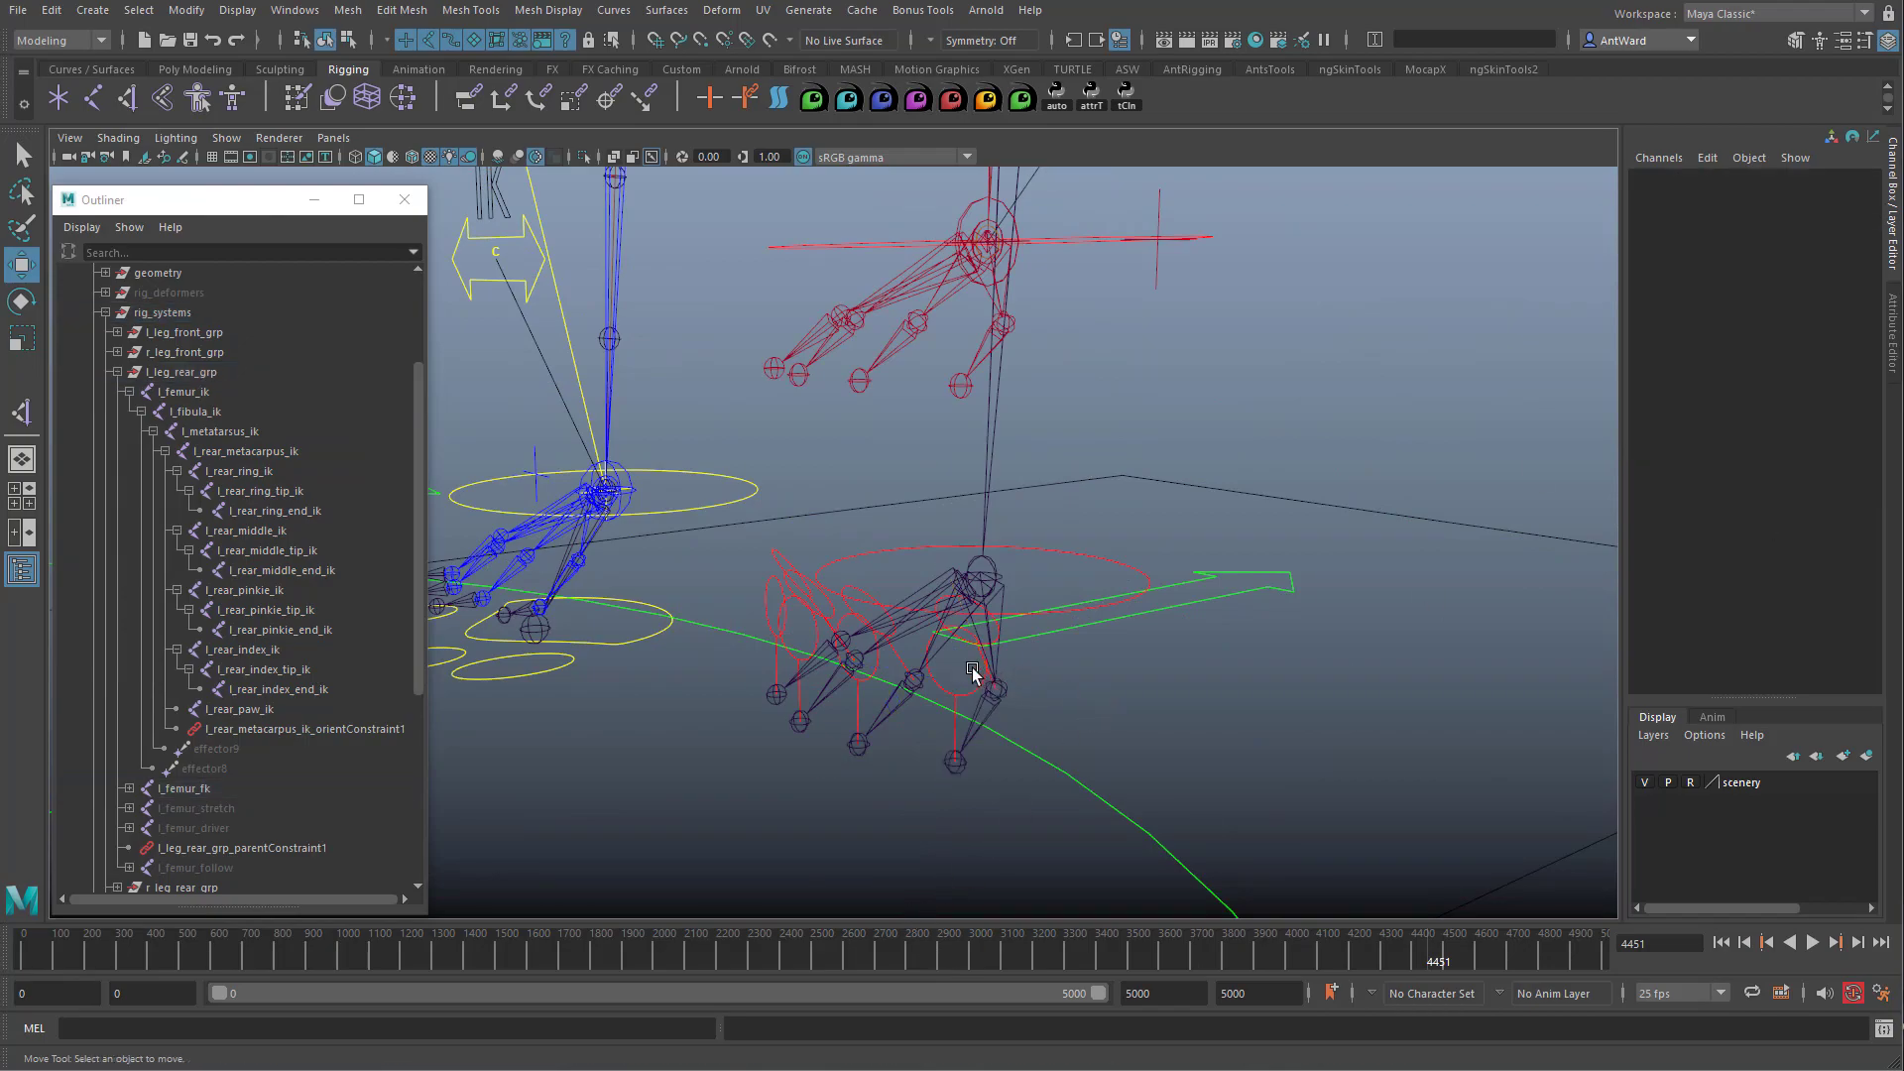
left_click(951, 696)
key("e")
left_click_drag(906, 633, 844, 762)
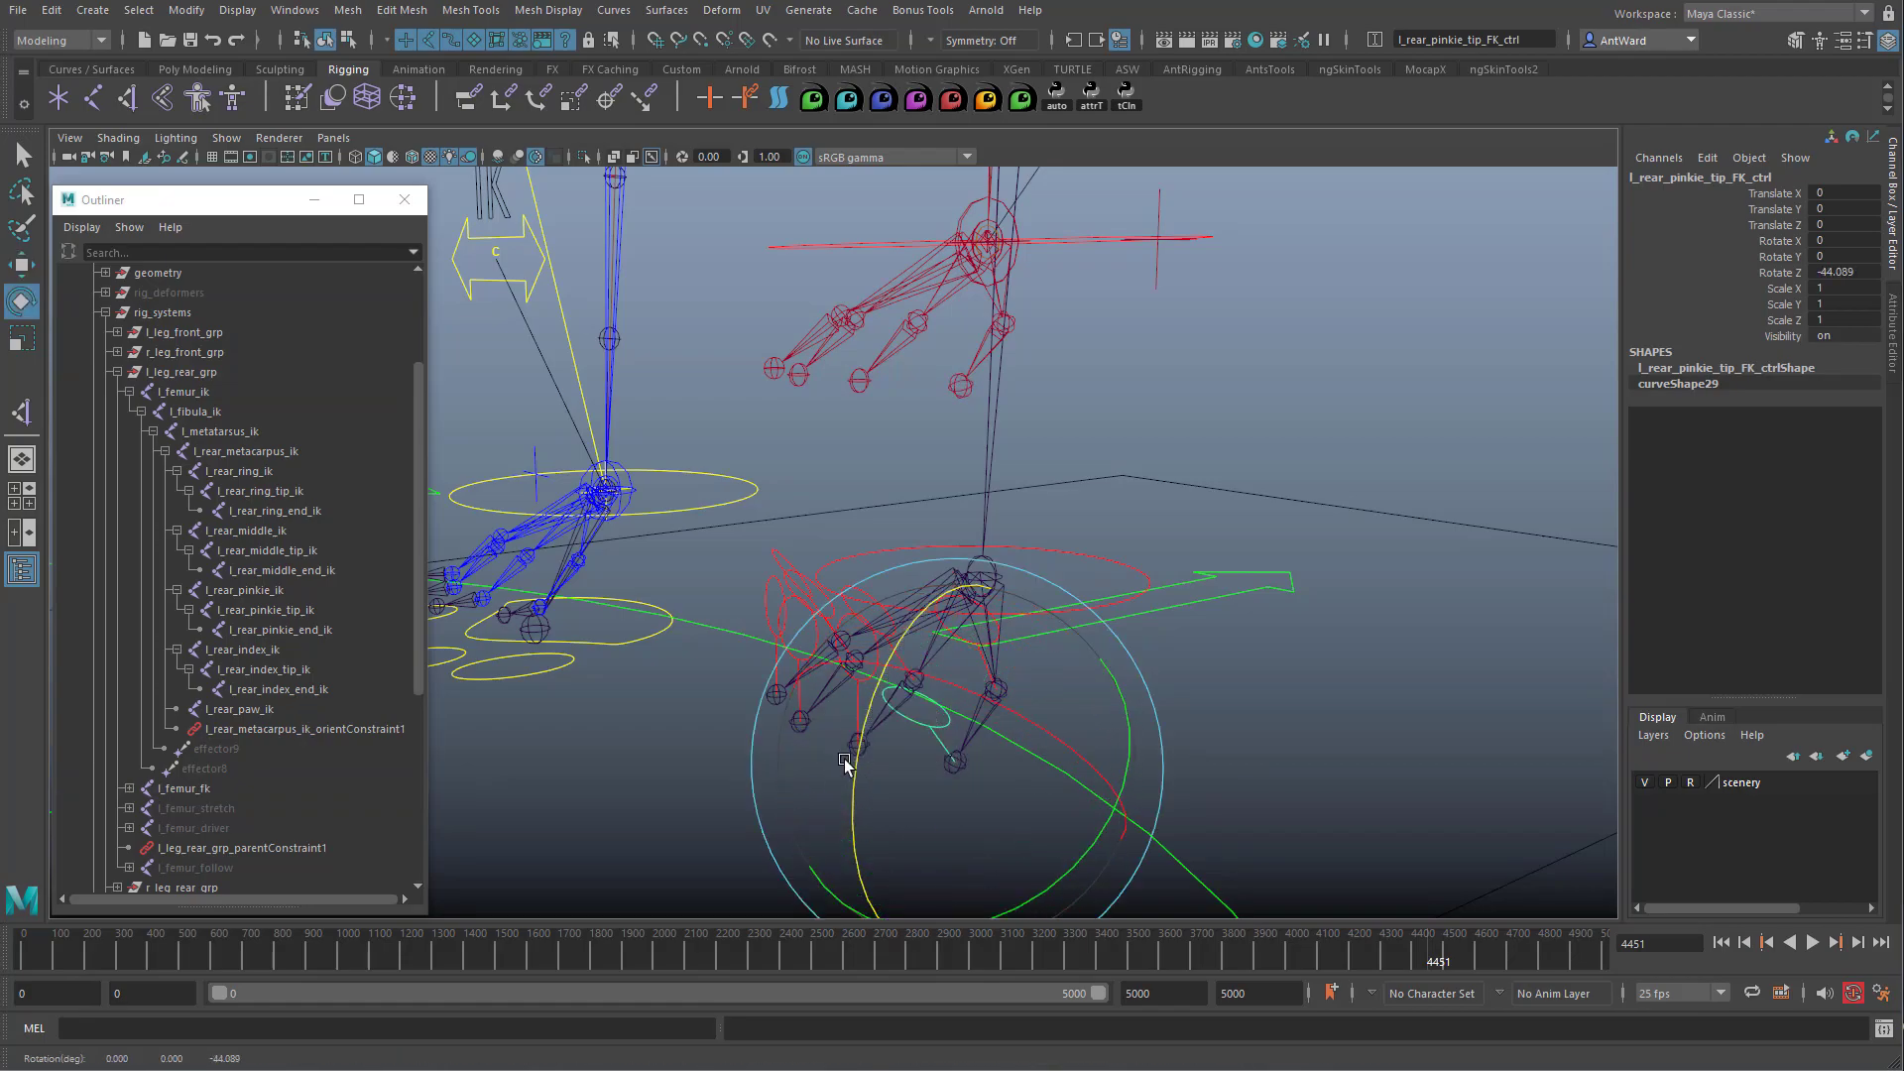
left_click(1084, 496)
left_click_drag(1024, 628, 1058, 689, "alt")
left_click(1177, 623)
key("ctrl+z")
right_click_drag(1058, 688, 834, 587, "alt")
middle_click_drag(834, 587, 823, 692, "alt")
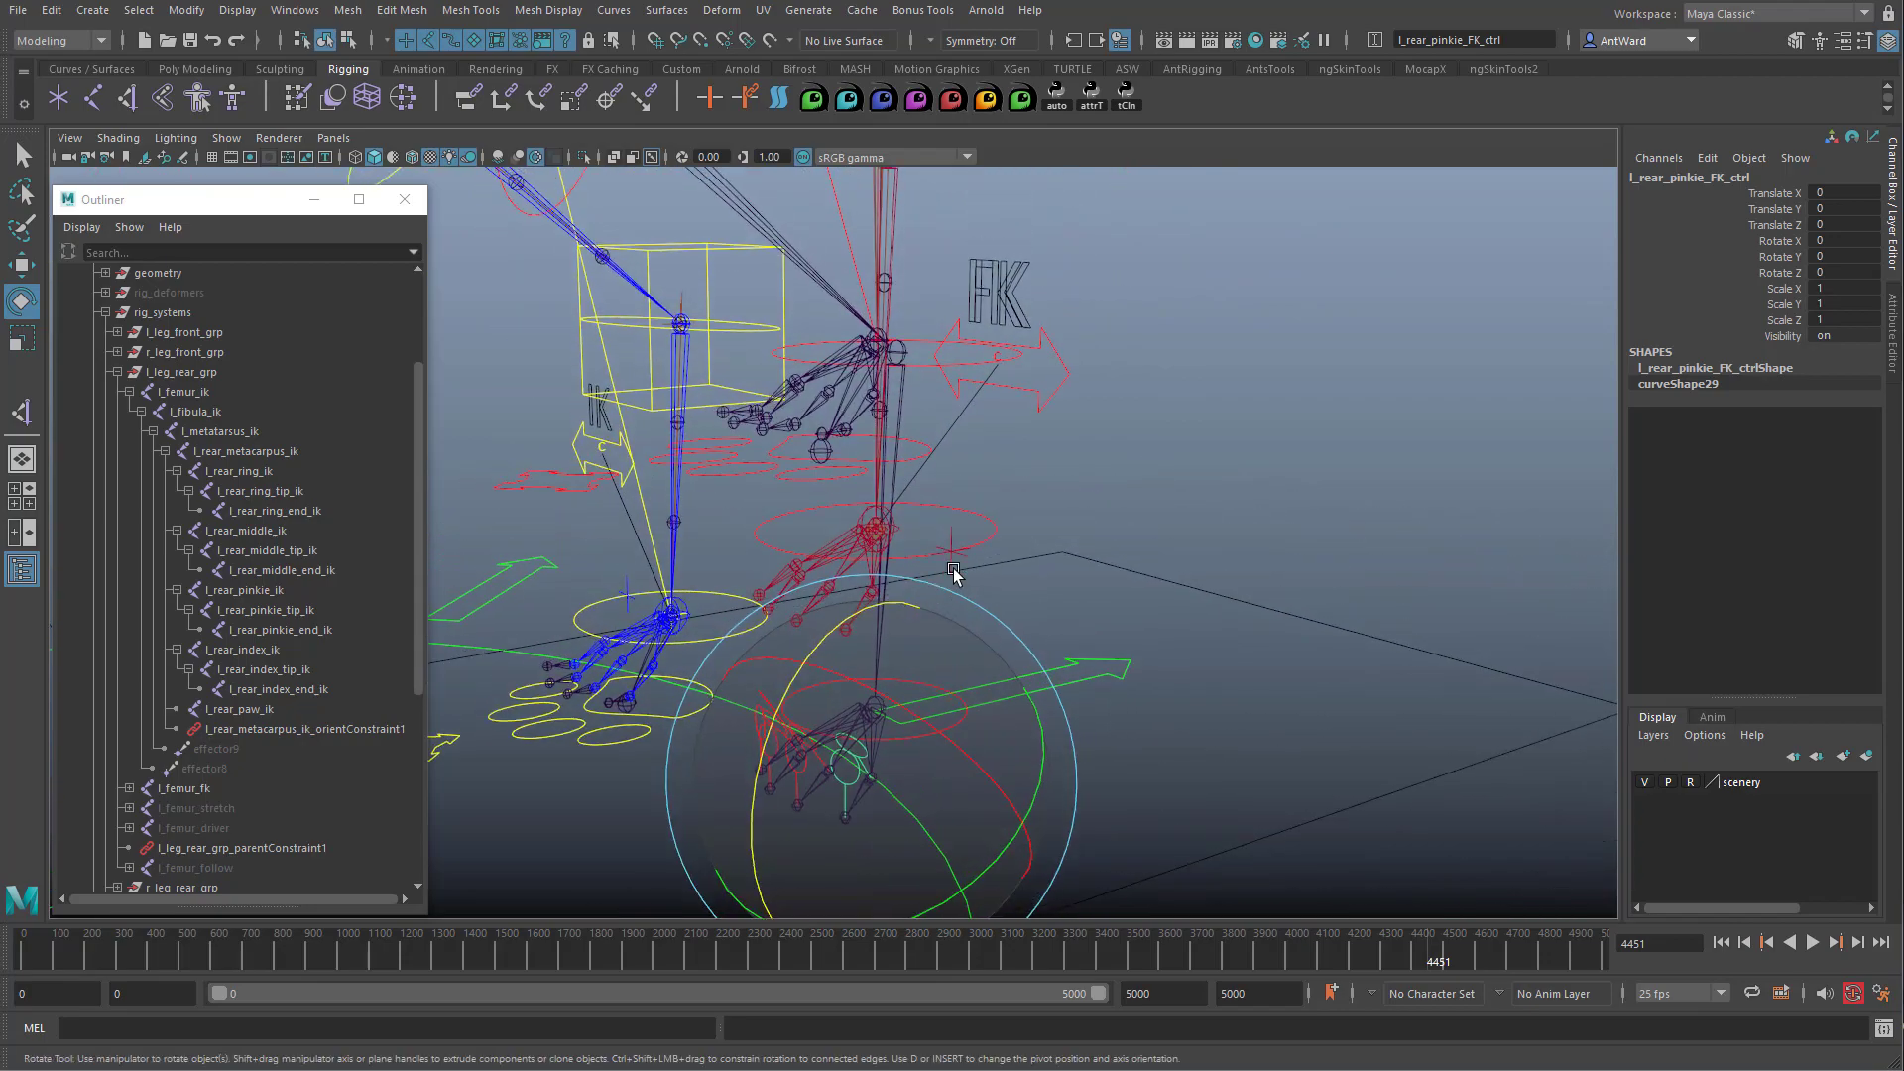
Select l_leg_rear_ctrl and set its FK IK Switch to 1.
left_click(1055, 369)
left_click_drag(1094, 439, 1165, 451, "alt")
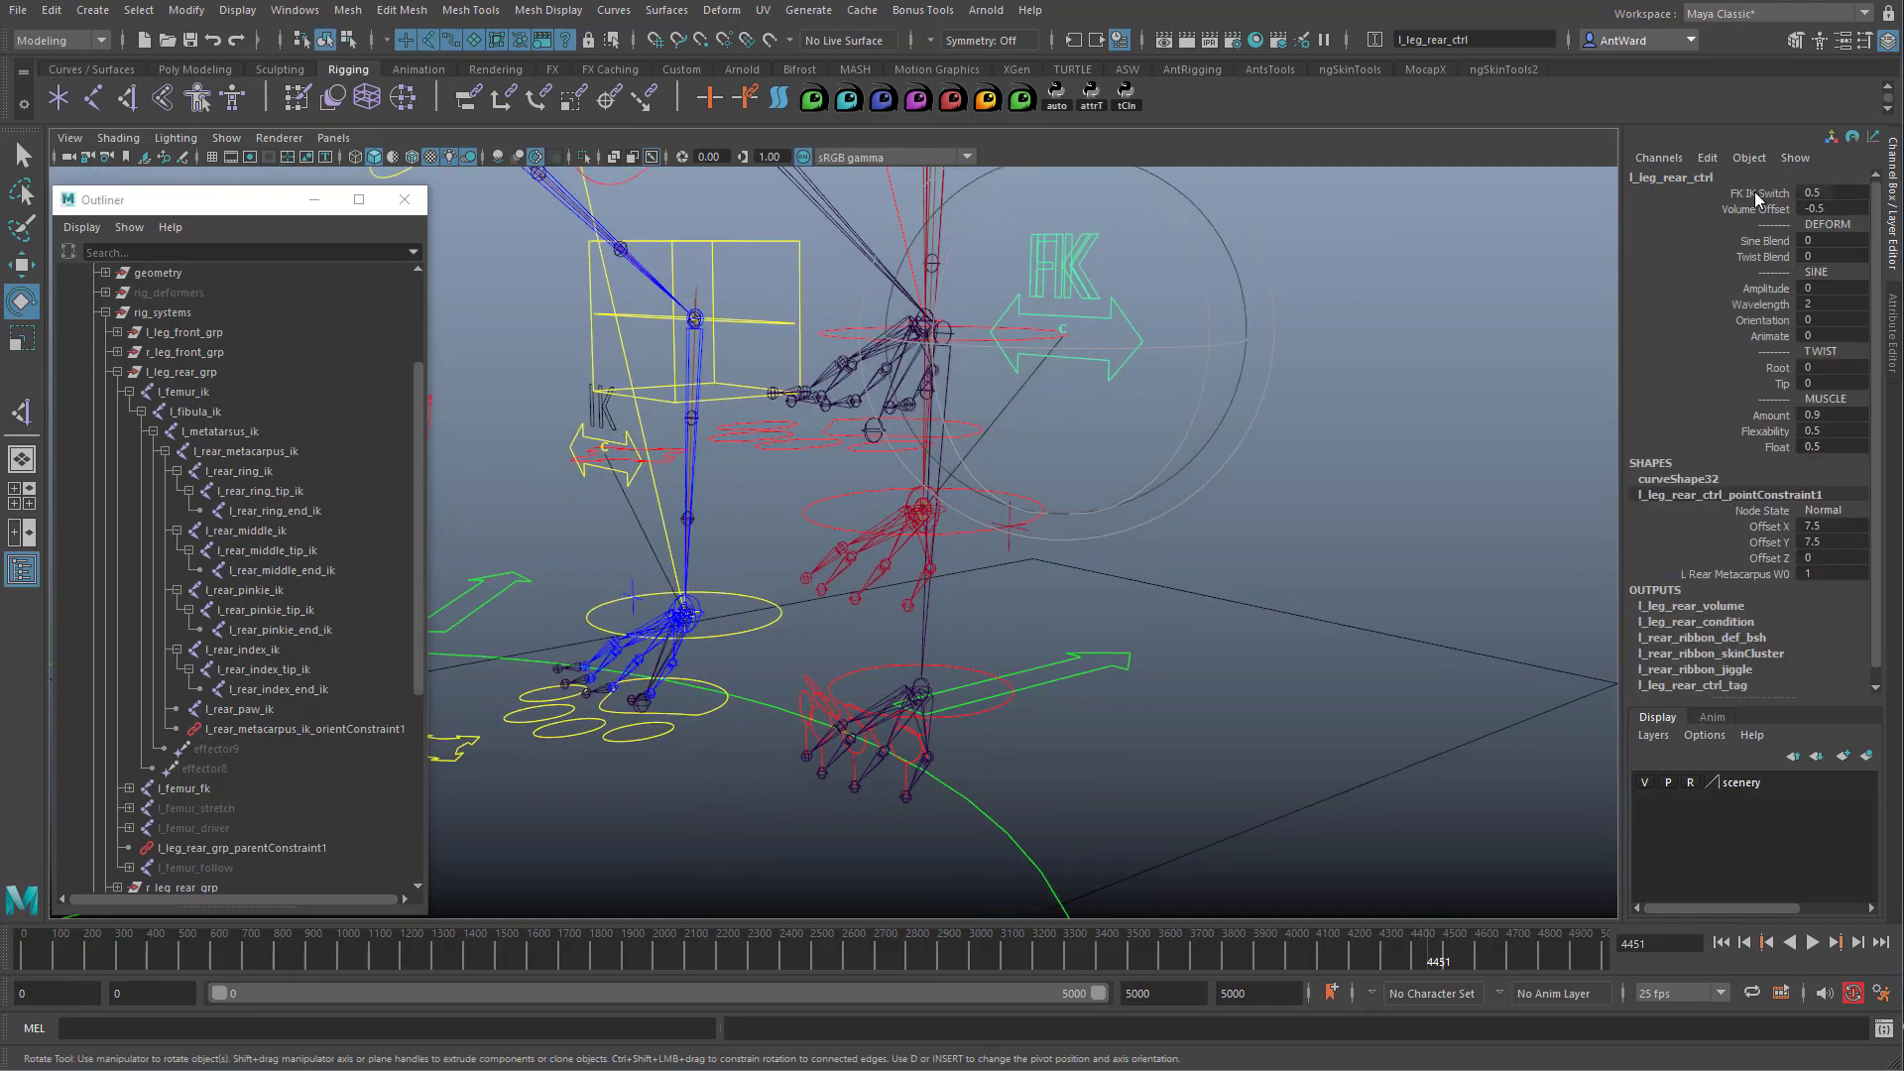
left_click(1757, 193)
middle_click_drag(1294, 488, 1378, 507)
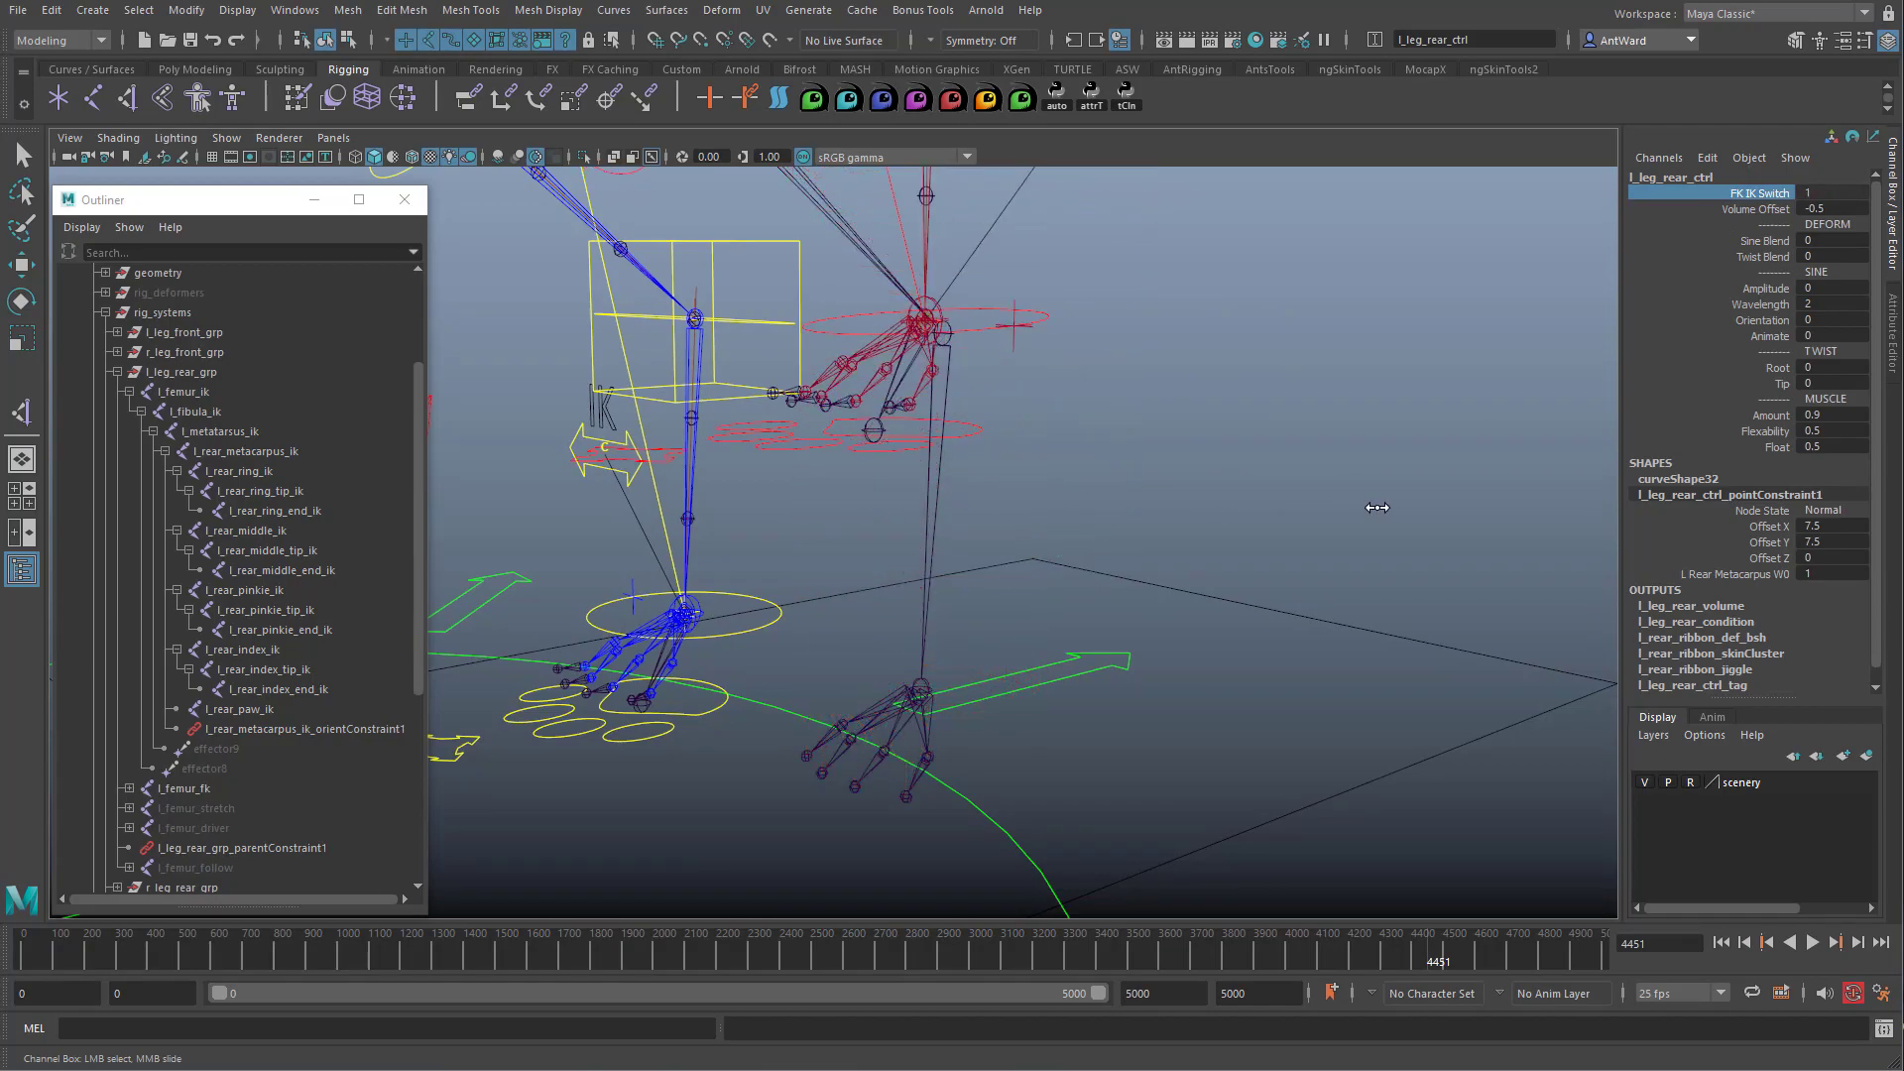
Select l_leg_rear_IK_ctrl and set its Translate Y to 0.
left_click(800, 447)
left_click(1831, 208)
type("0")
key("Return")
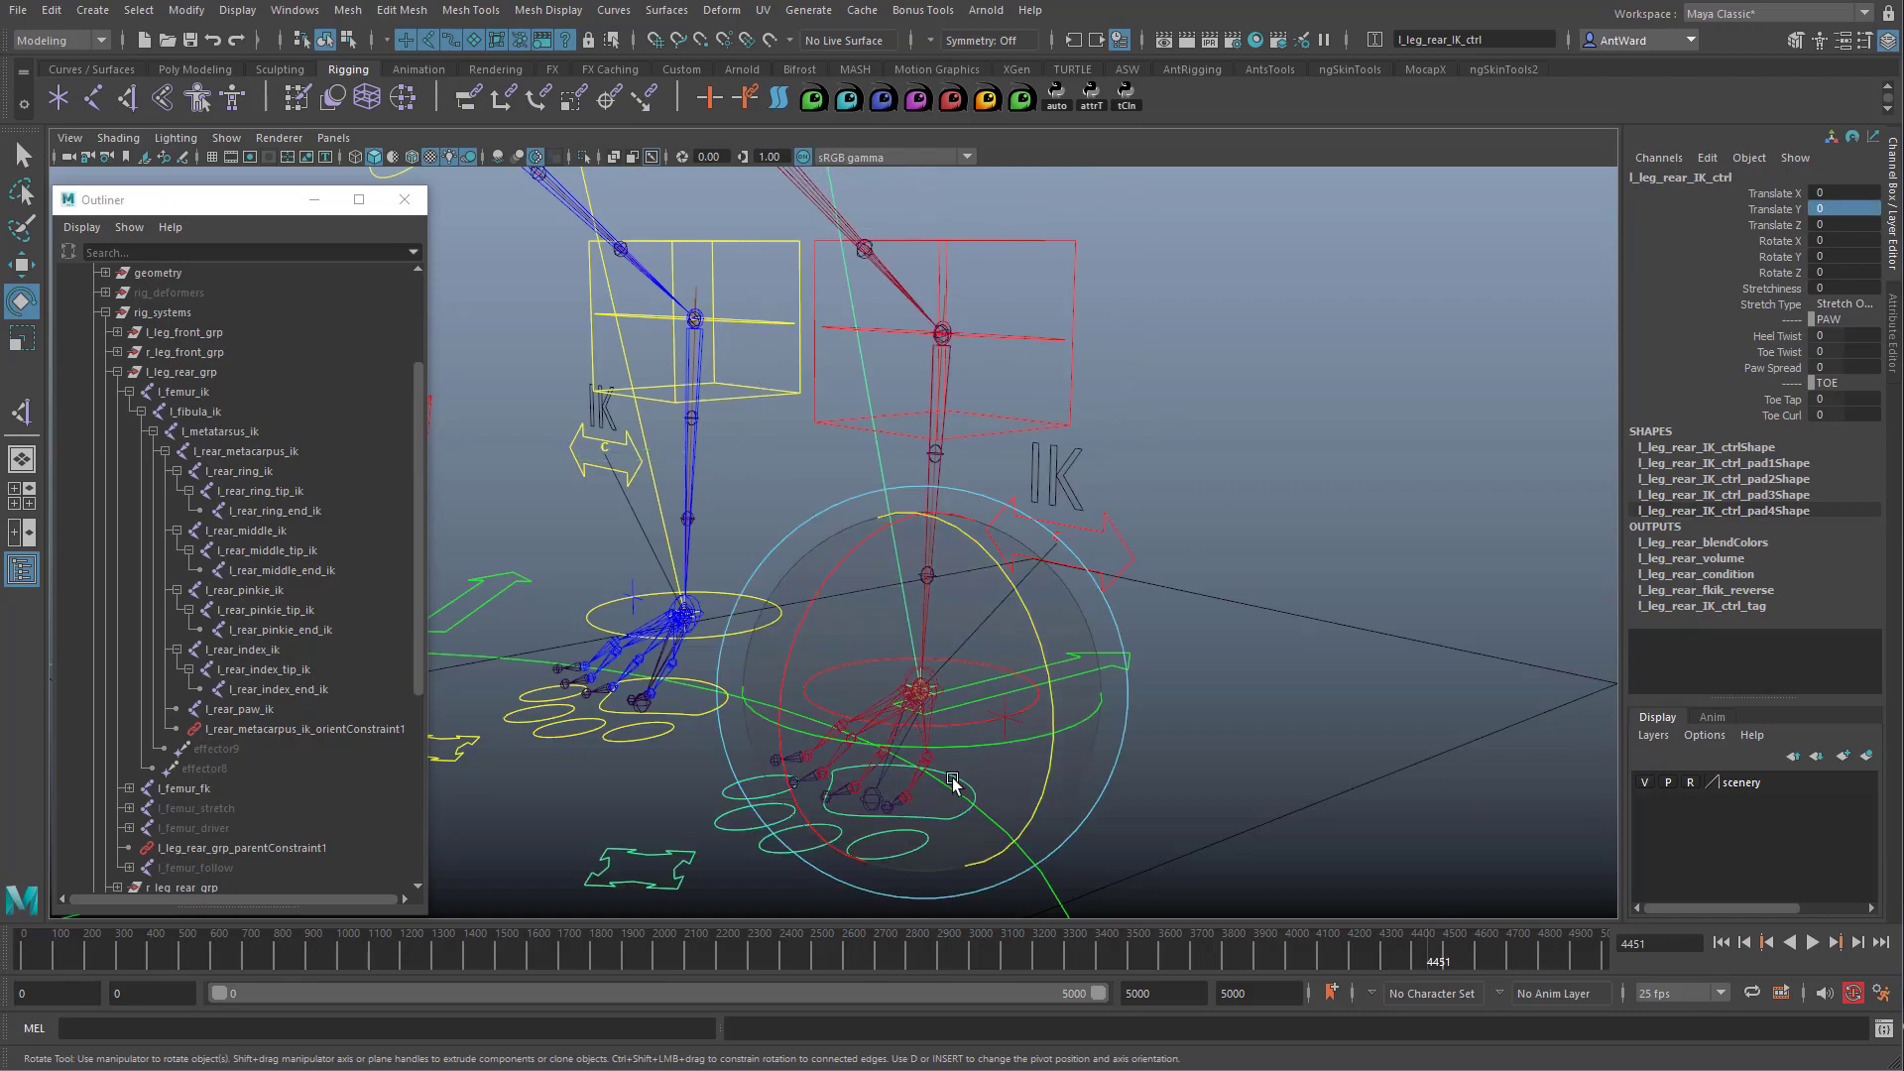
Reveal l_leg_rear_IK_ctrl in the Outliner, expand its hierarchy, and select everything from l_rear_inner_grp through l_rear_metacarpus_rev.
middle_click_drag(969, 782, 1065, 609, "alt")
right_click_drag(923, 638, 1115, 613, "alt")
right_click(292, 606)
left_click(343, 657)
left_click(151, 391, "shift")
left_click_drag(259, 433, 280, 531)
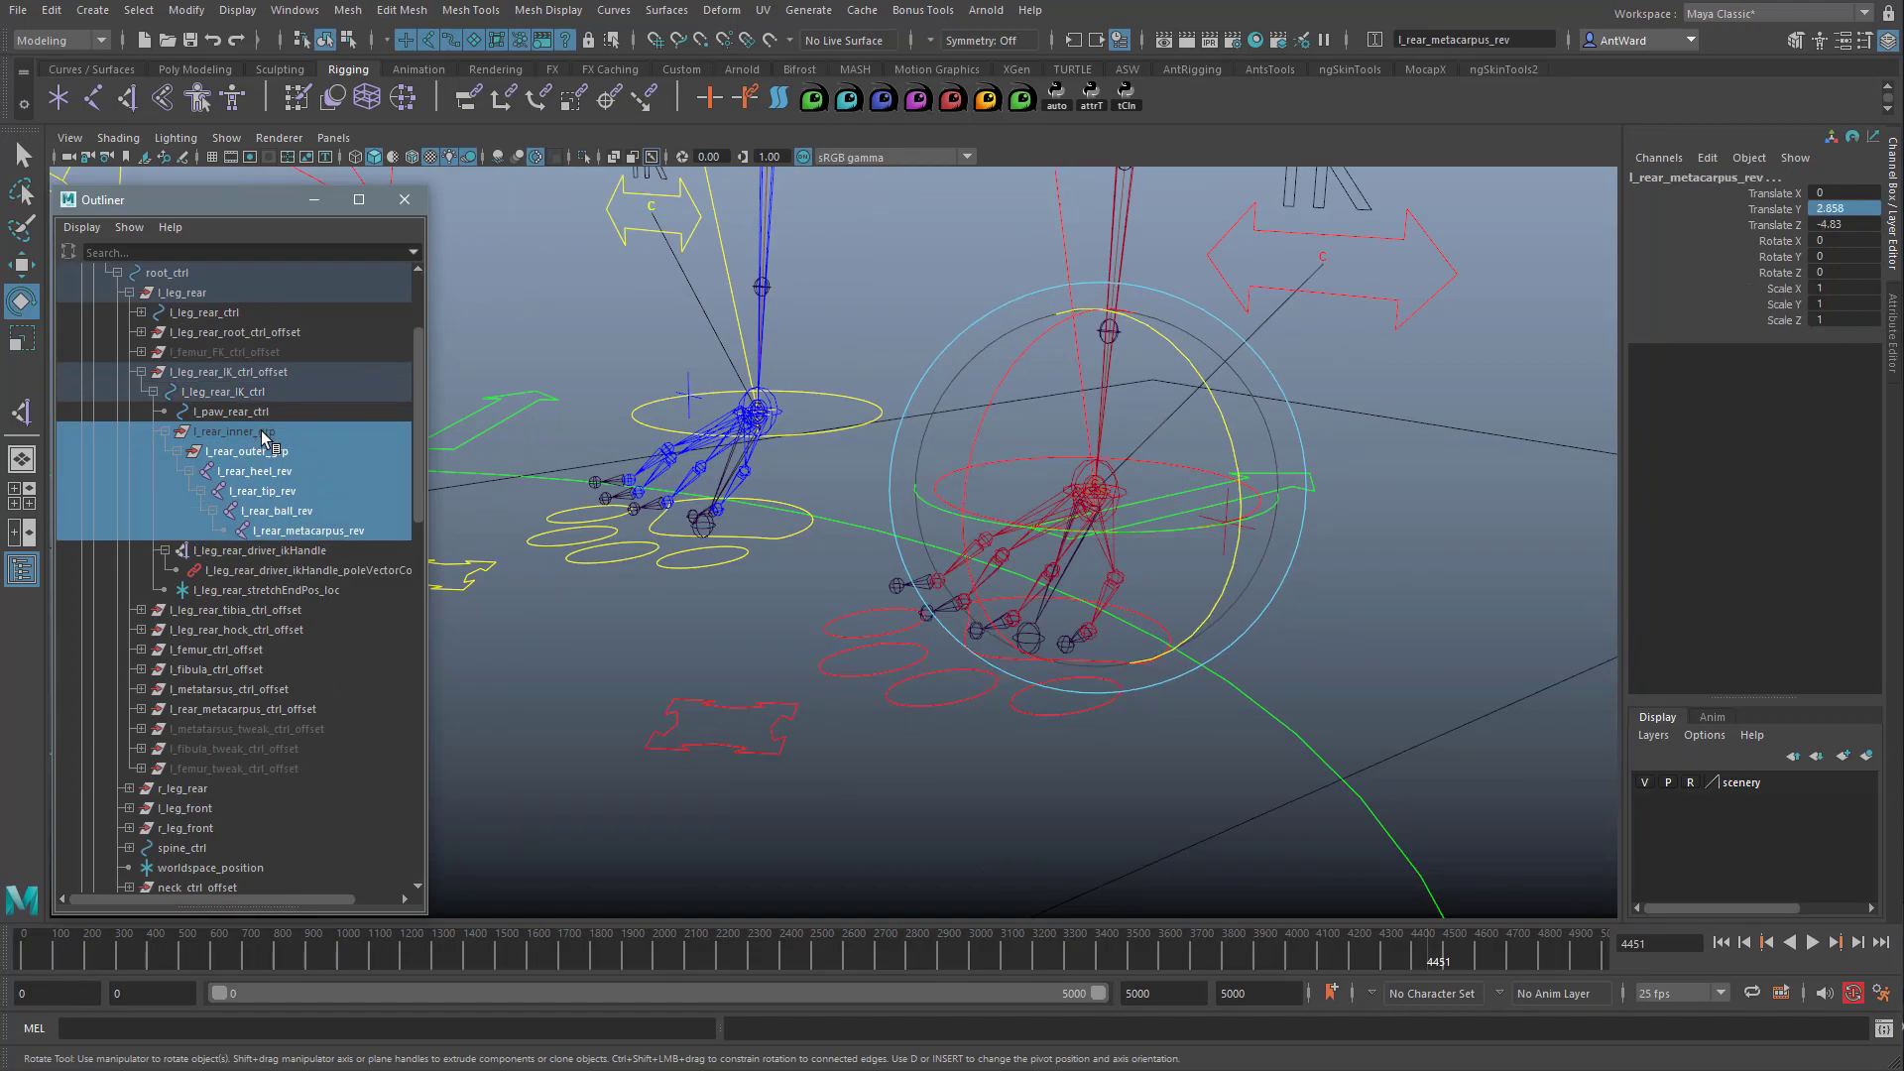
Unhide l_rear_inner_grp and isolate it in the viewport to view the reverse foot joints.
left_click(265, 433)
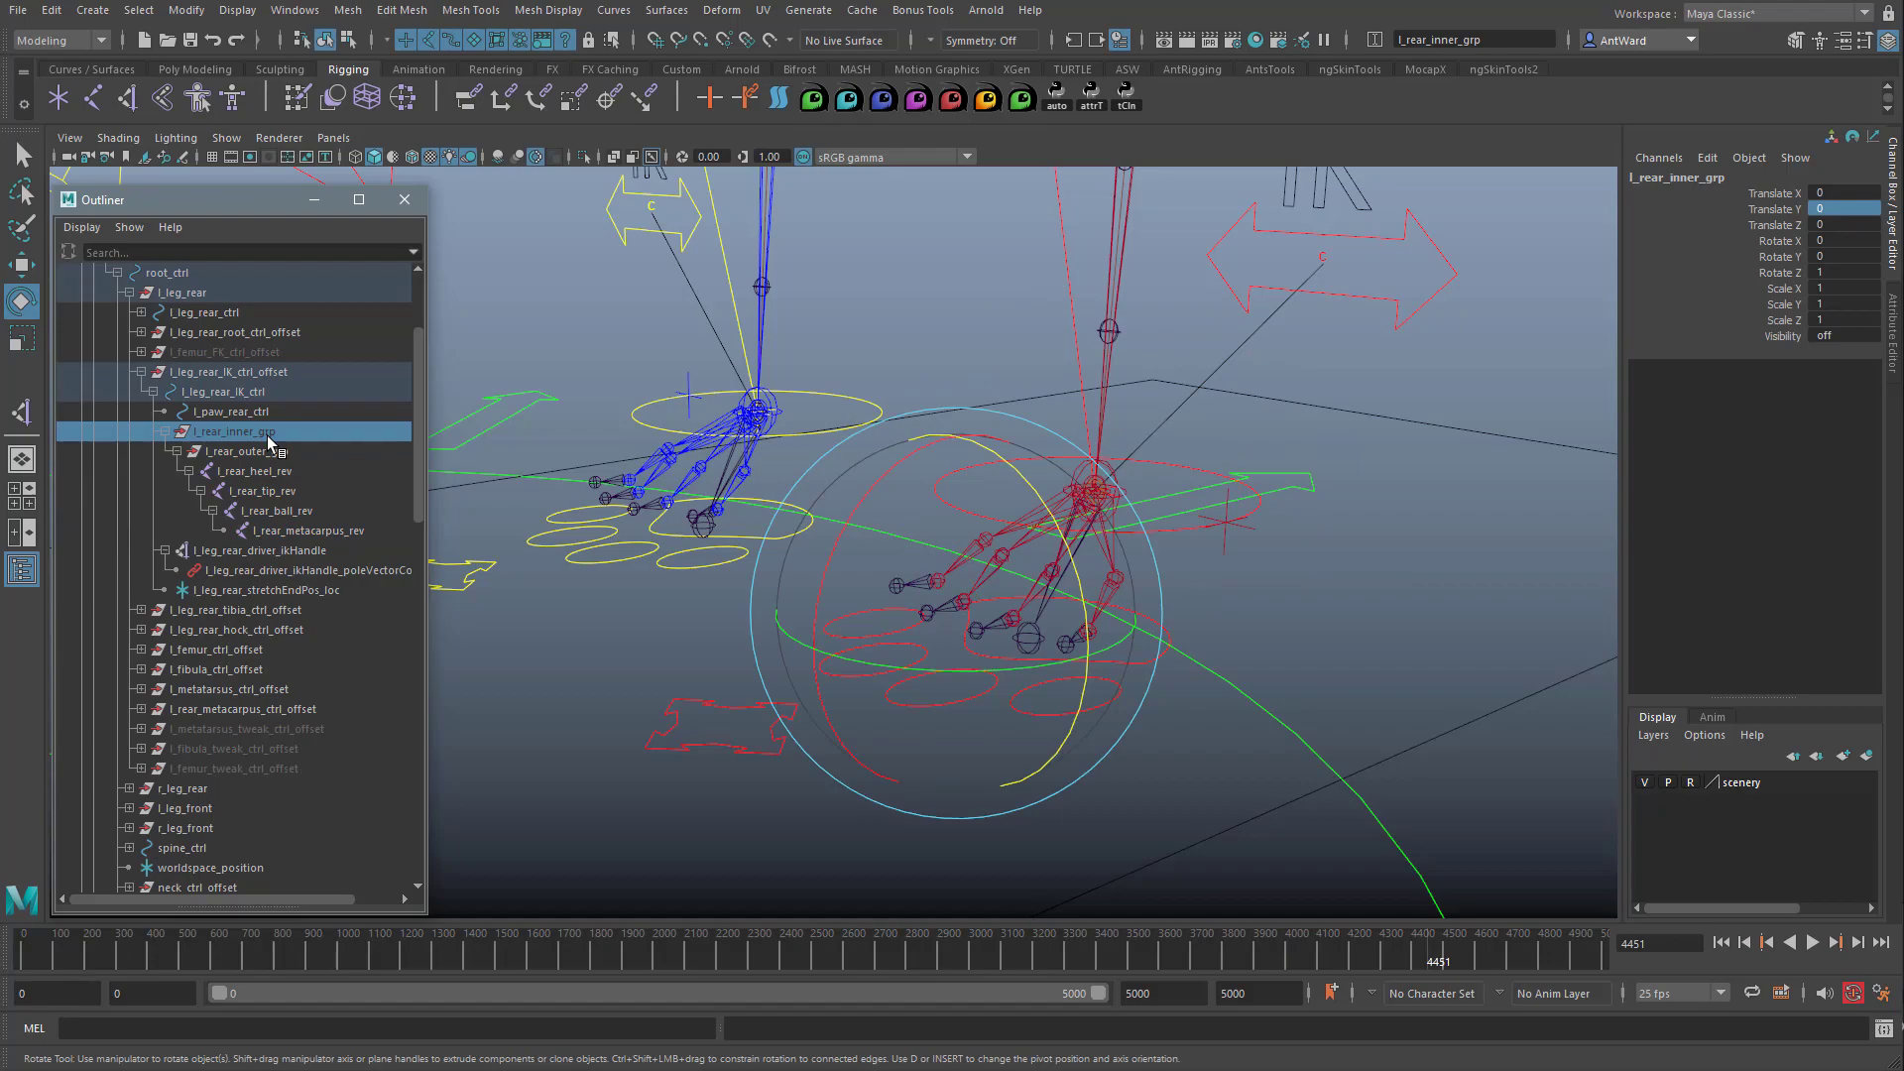
key("shift+h")
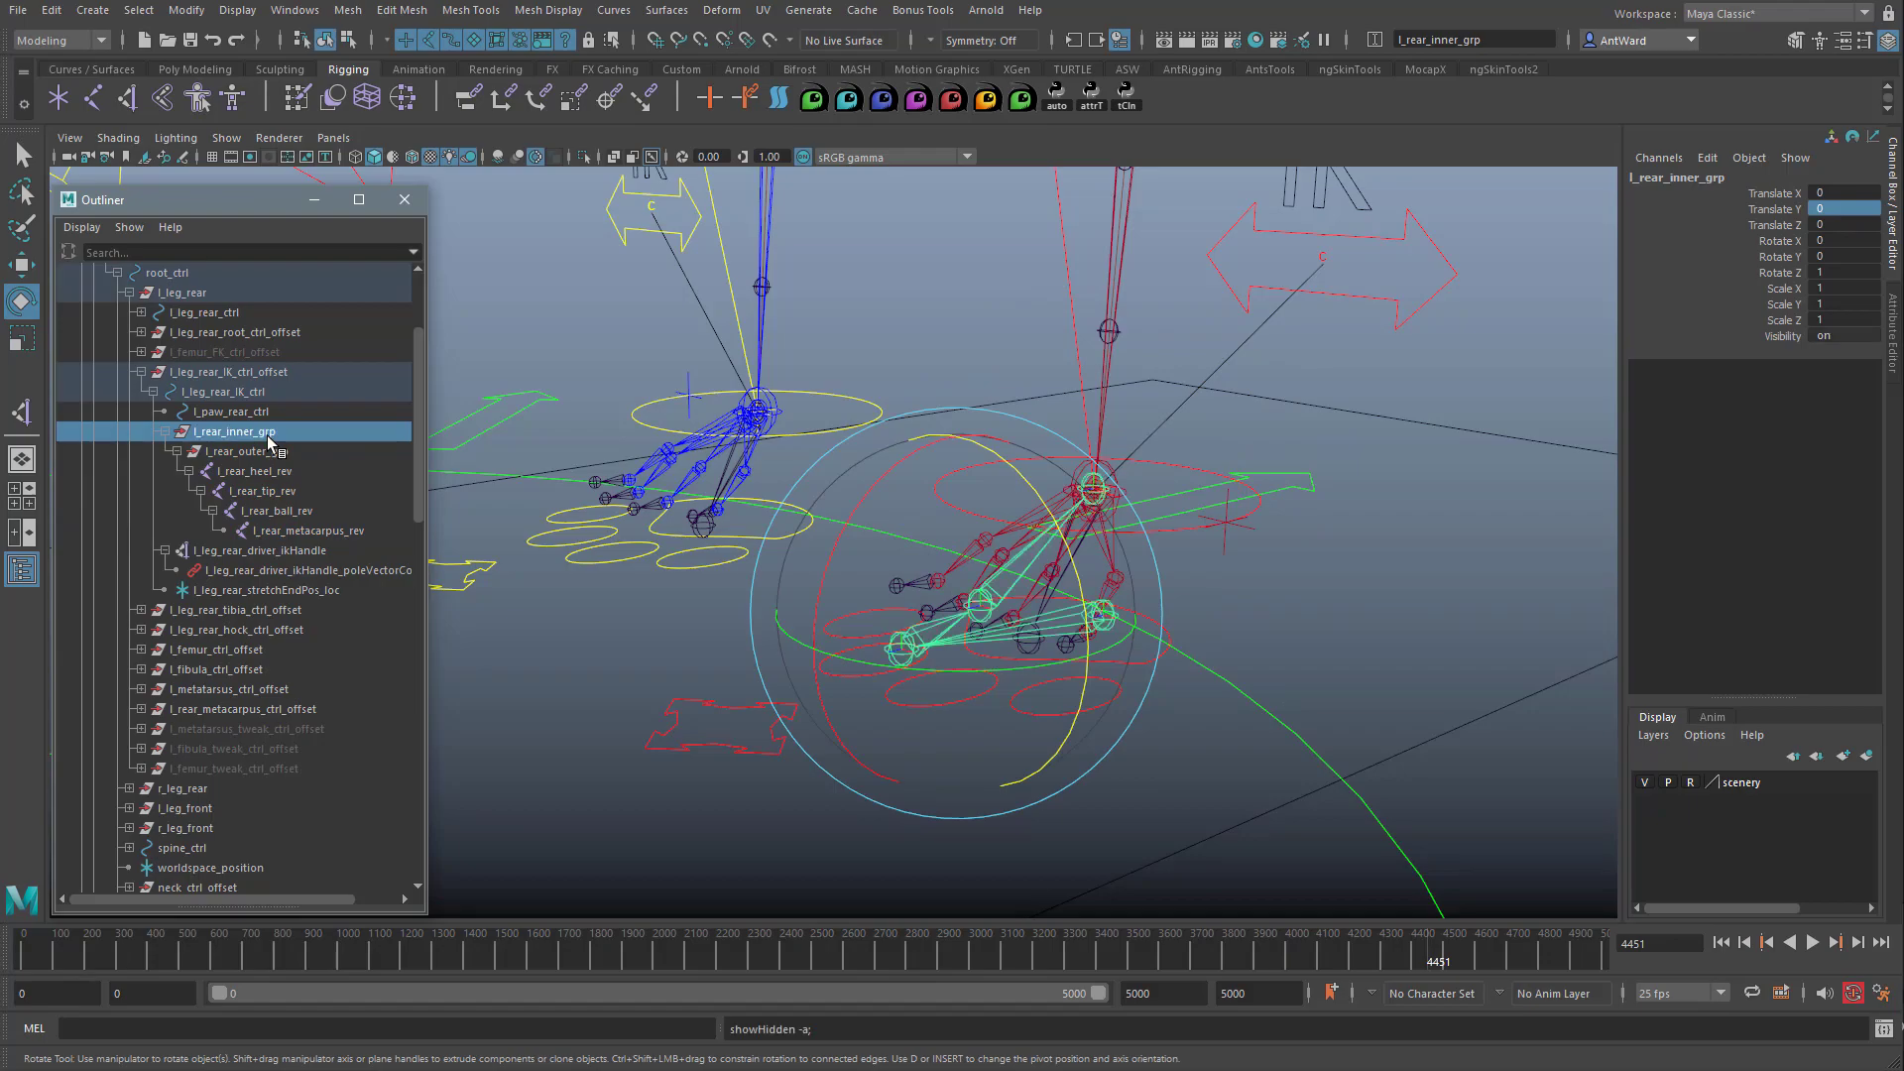
left_click(232, 141)
mouse_move(282, 175)
left_click(471, 177)
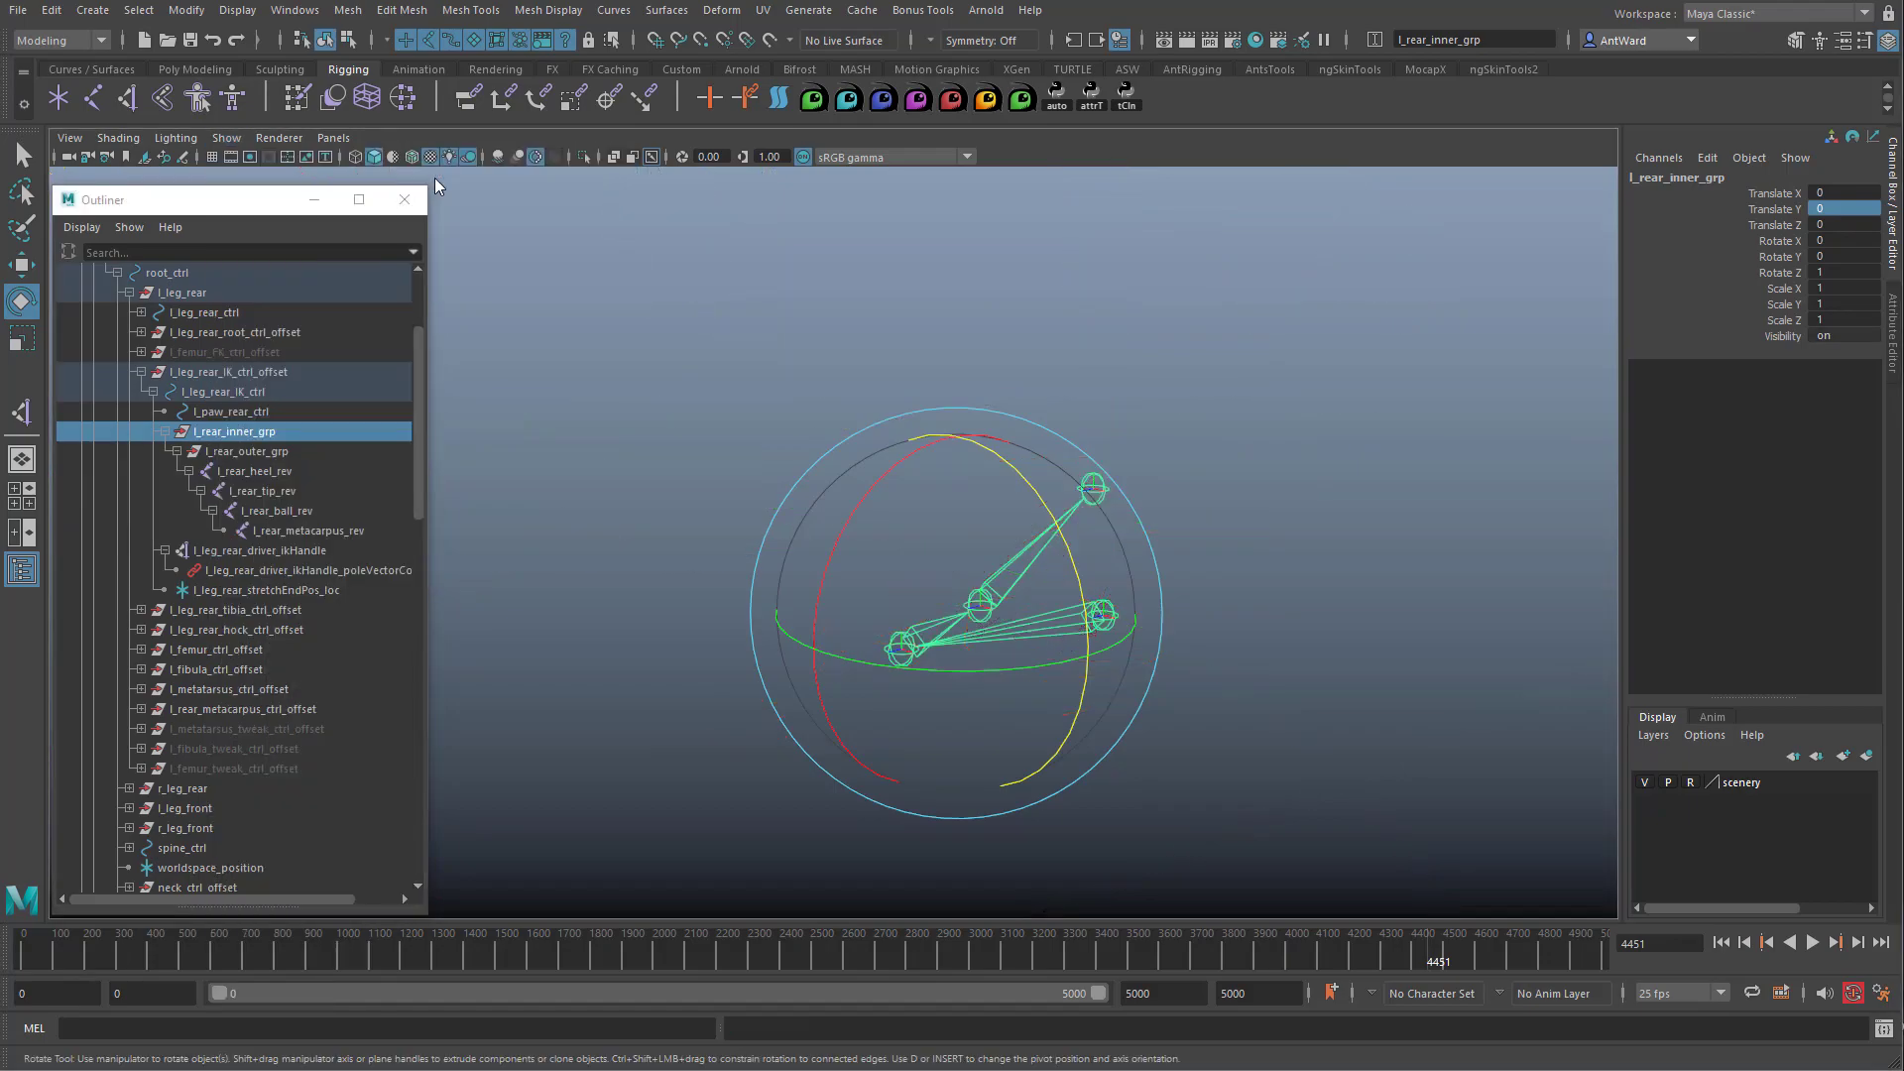
key("f")
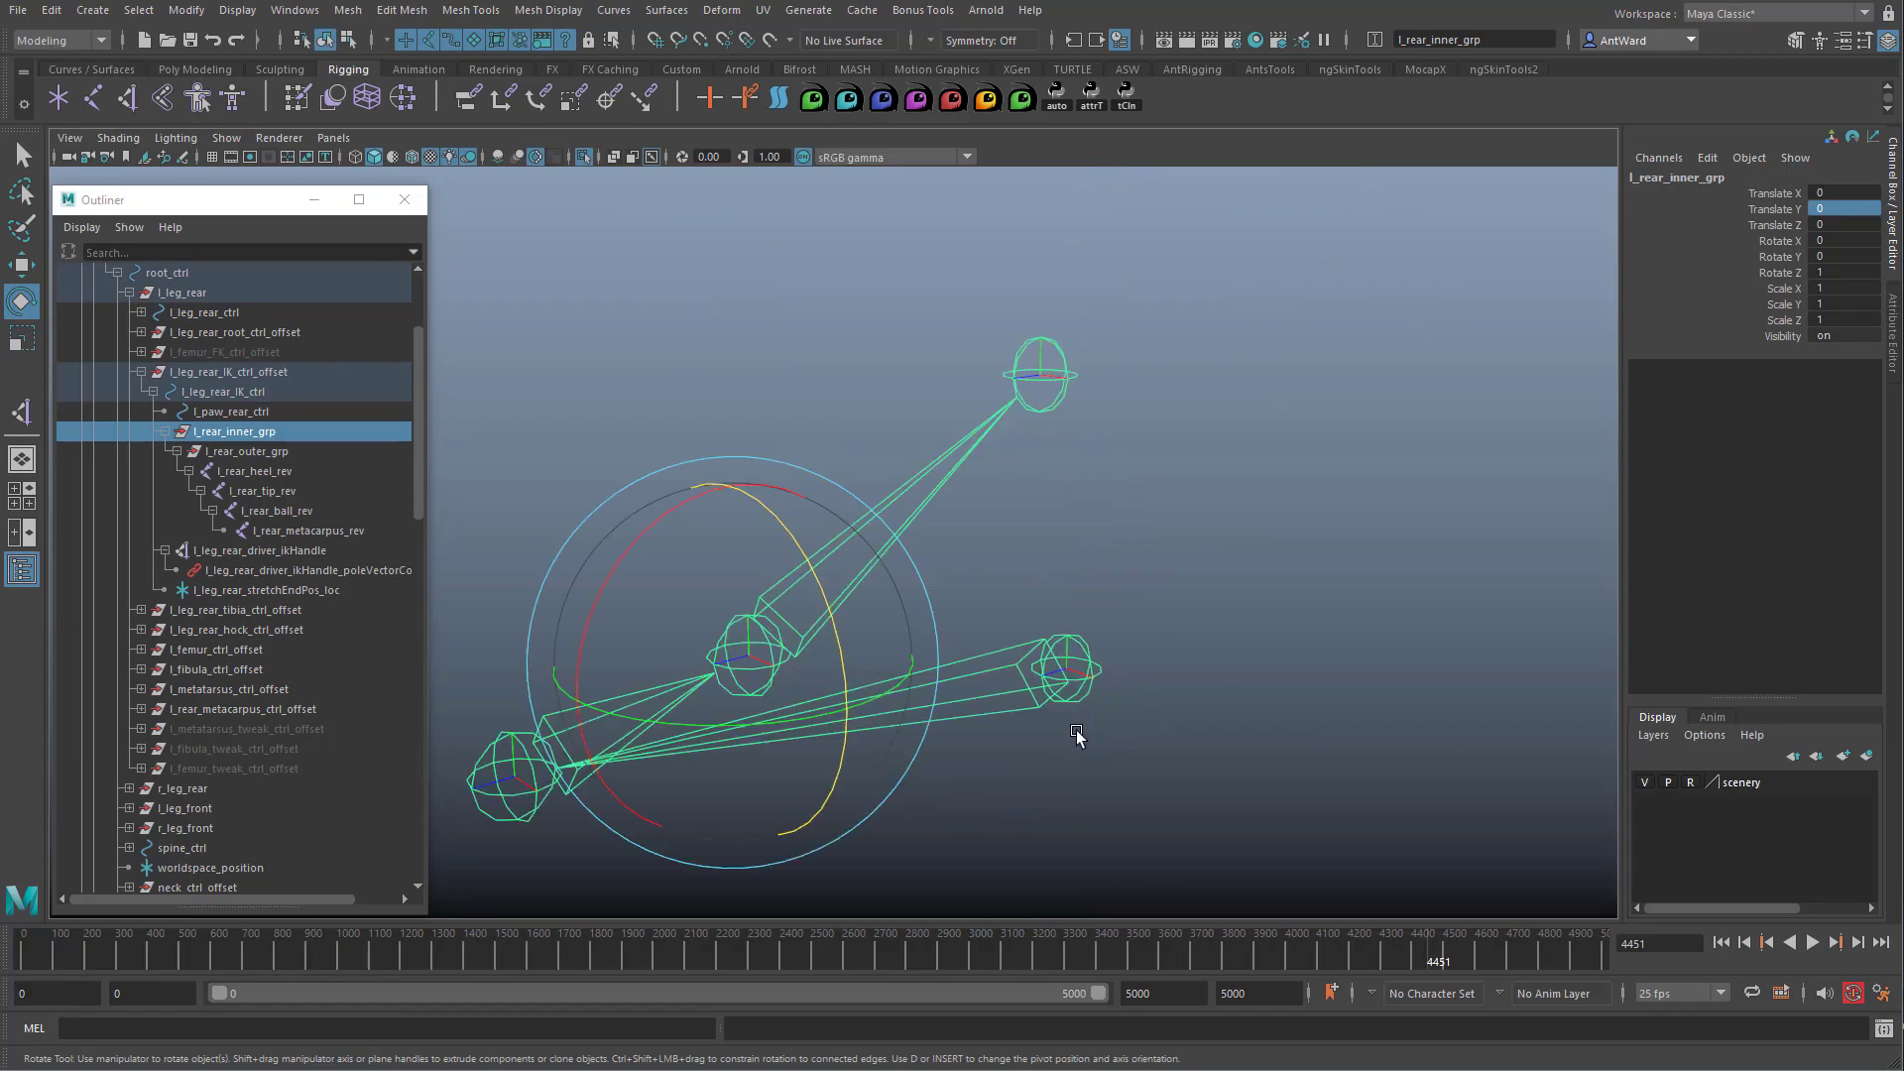
left_click_drag(1079, 729, 1184, 734, "alt")
right_click_drag(1184, 734, 799, 697, "alt")
middle_click_drag(799, 697, 911, 661, "alt")
Try rotating l_rear_inner_grp to about 46.6 degrees in Z to test the inner bank, and undo it.
key("w")
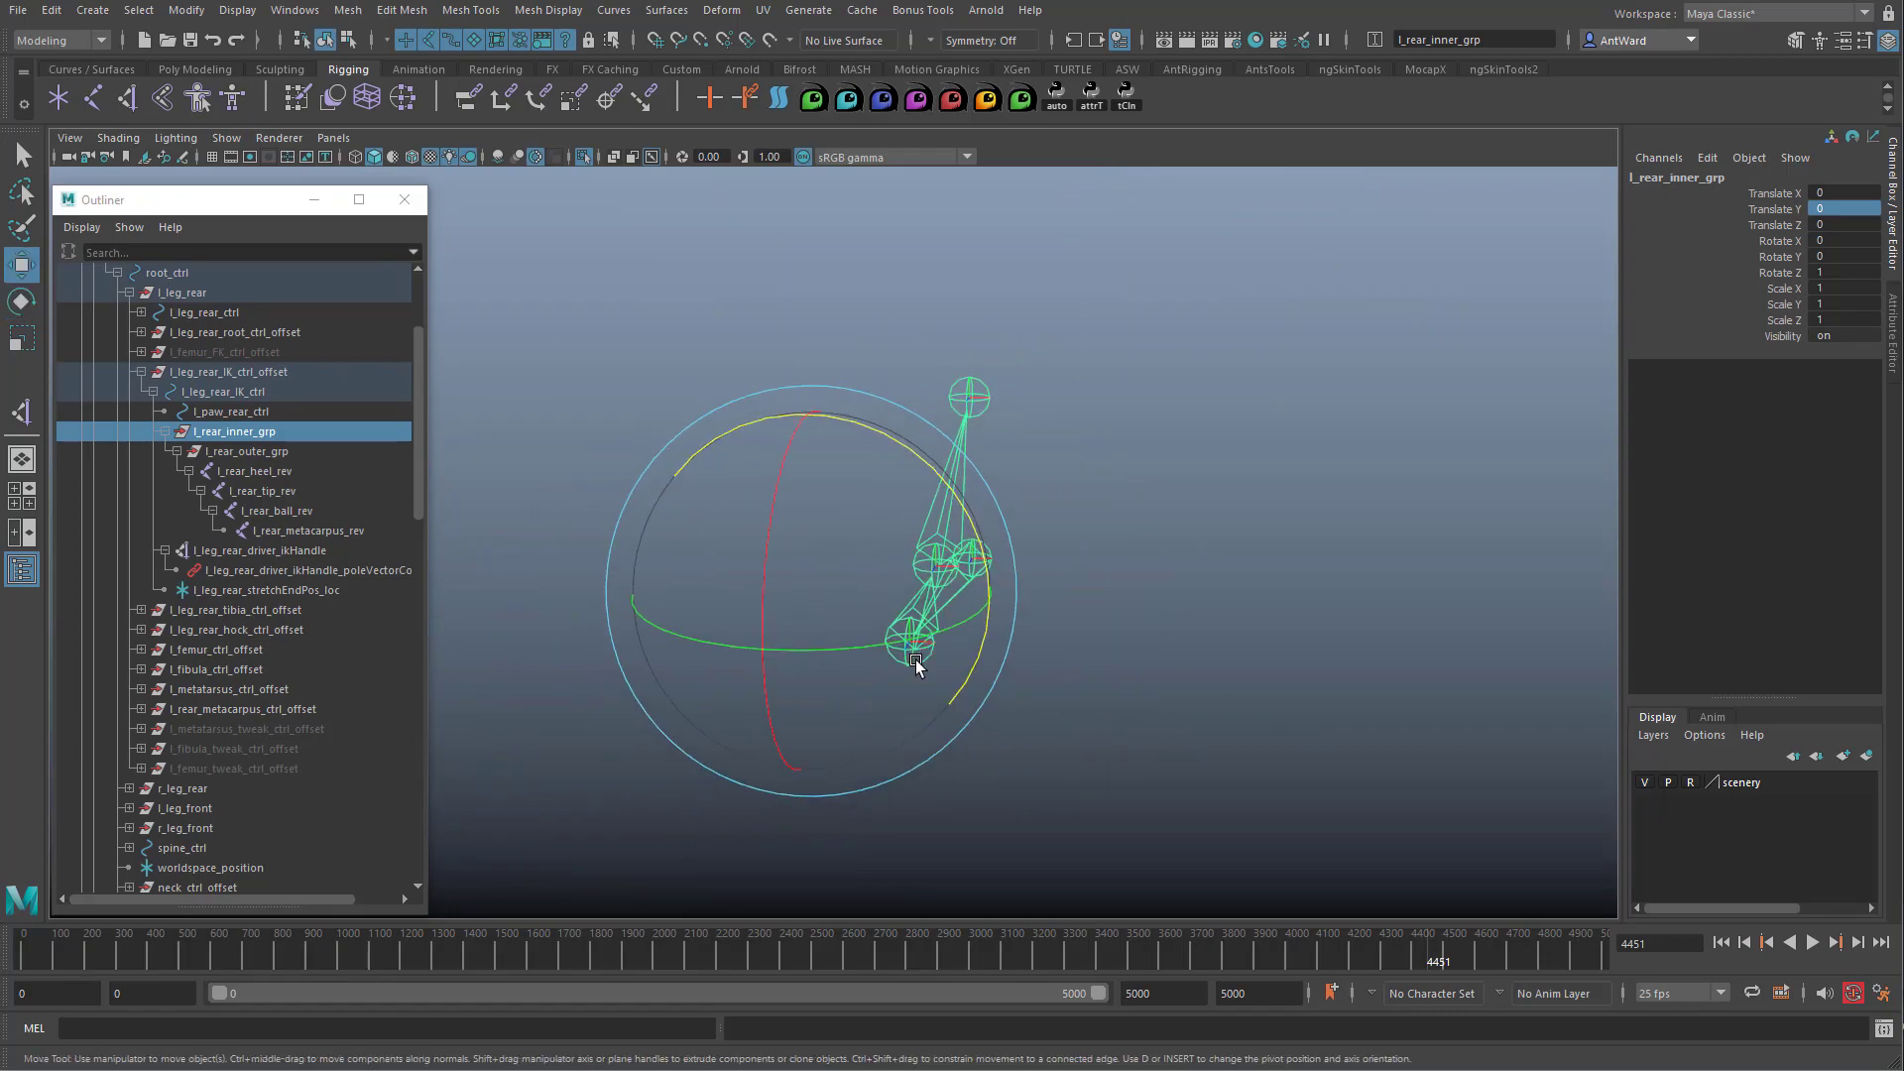
left_click(320, 452)
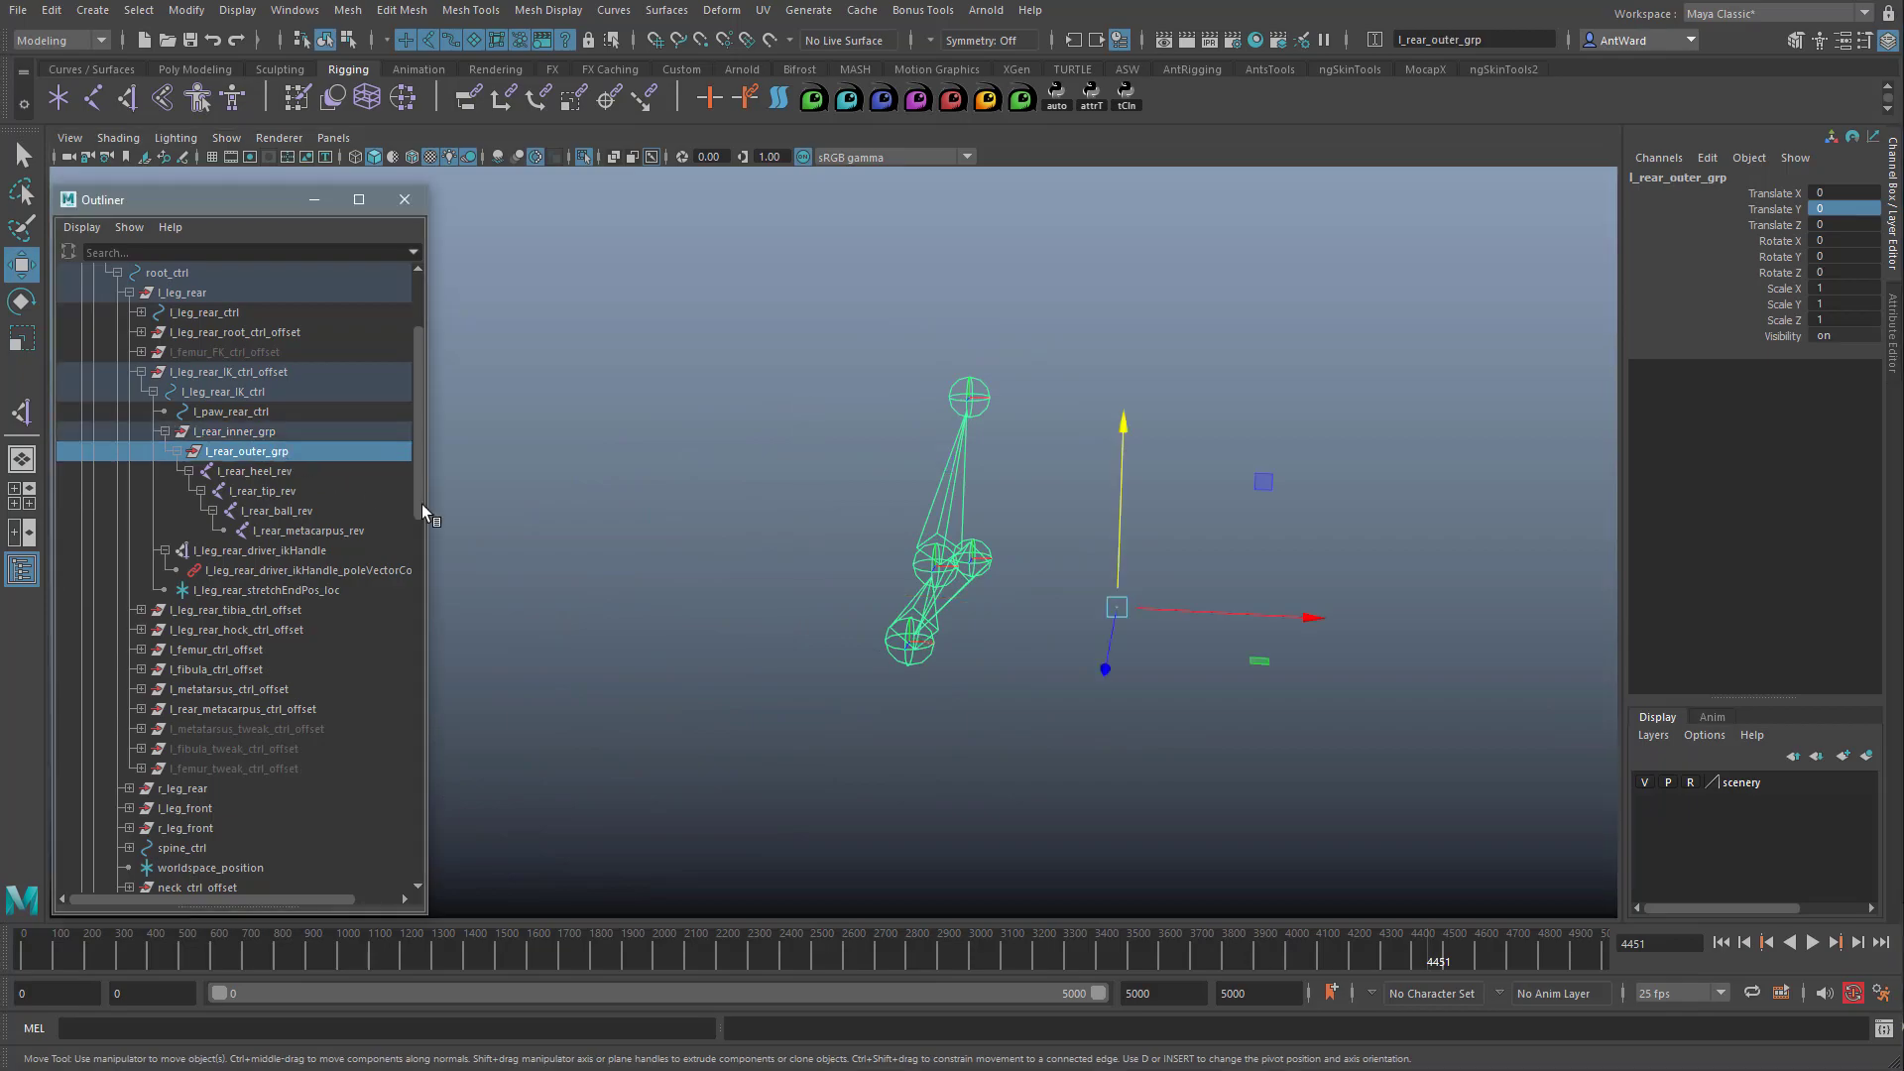
left_click(278, 432)
key("e")
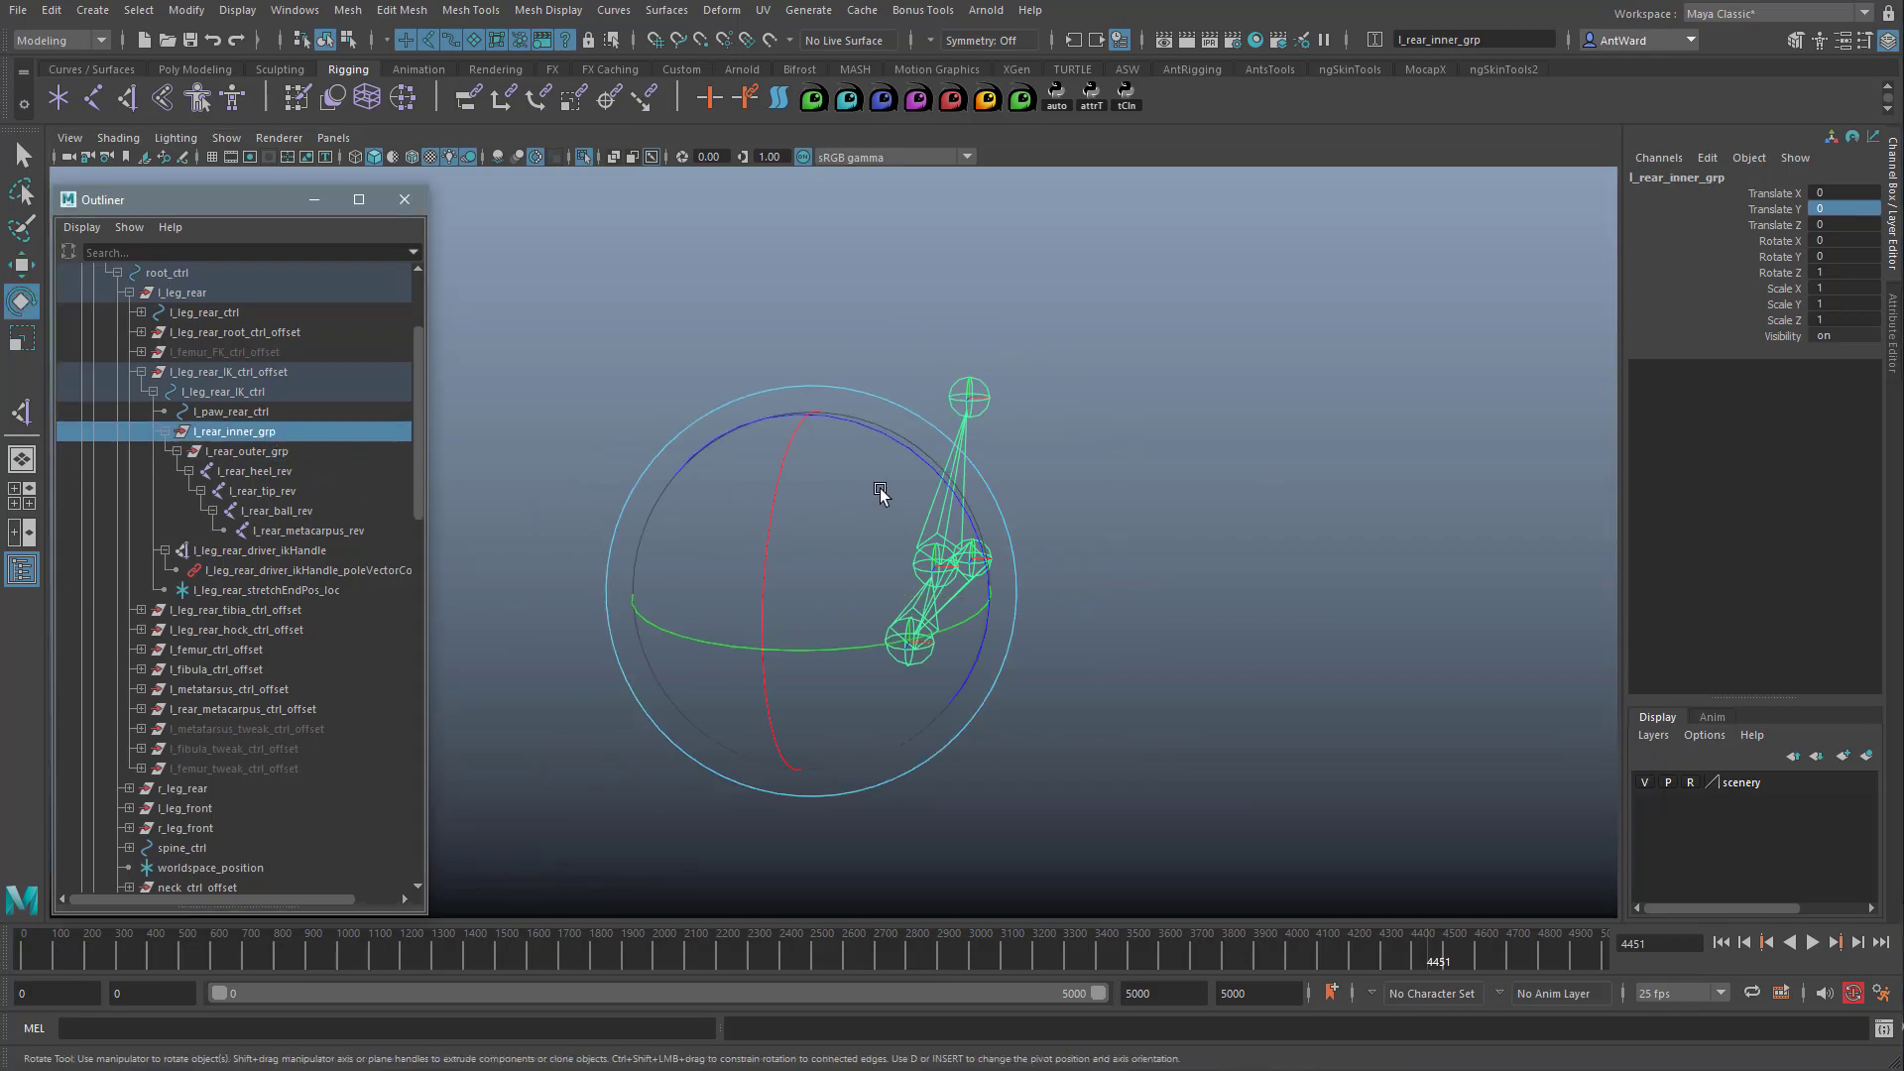
left_click_drag(980, 525, 869, 448)
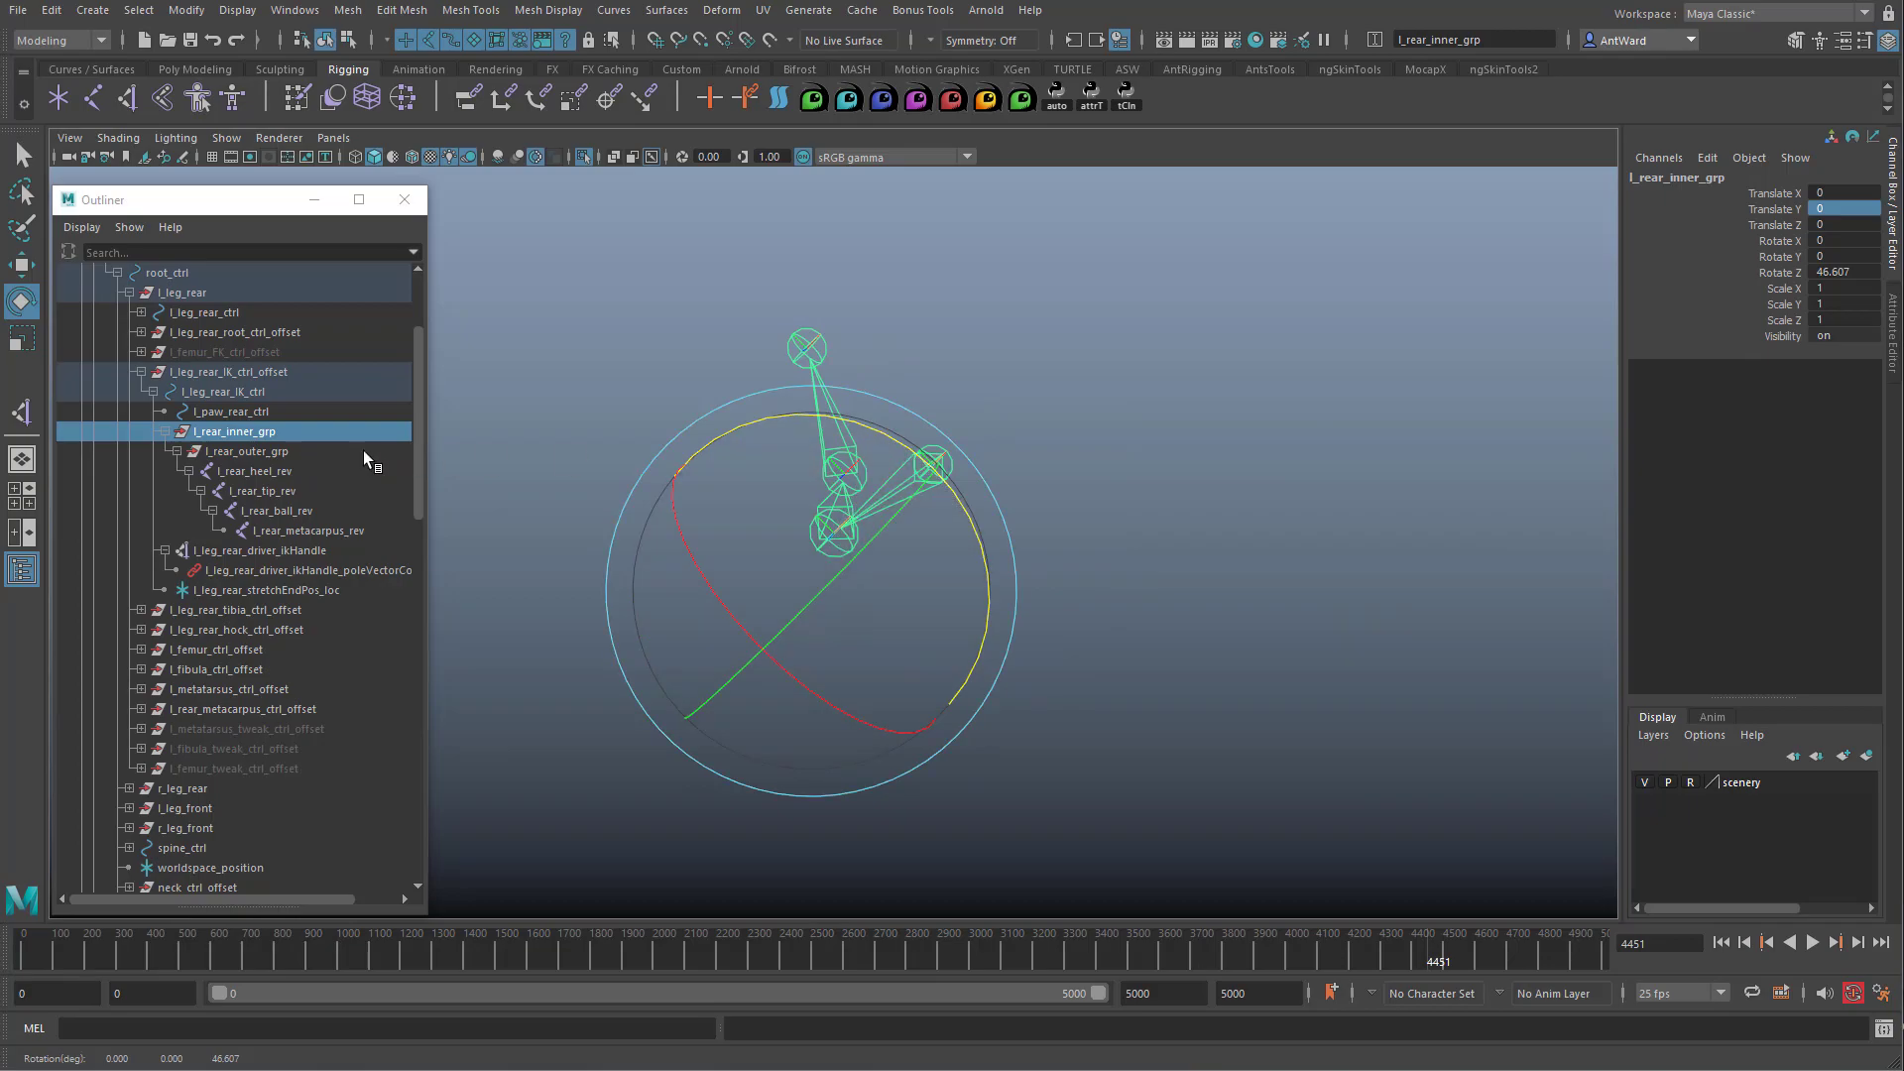
key("ctrl+z")
Try rotating l_rear_outer_grp to about -55.4 degrees in Z to test the outer bank, and undo it.
left_click(263, 451)
left_click_drag(1029, 452, 799, 453)
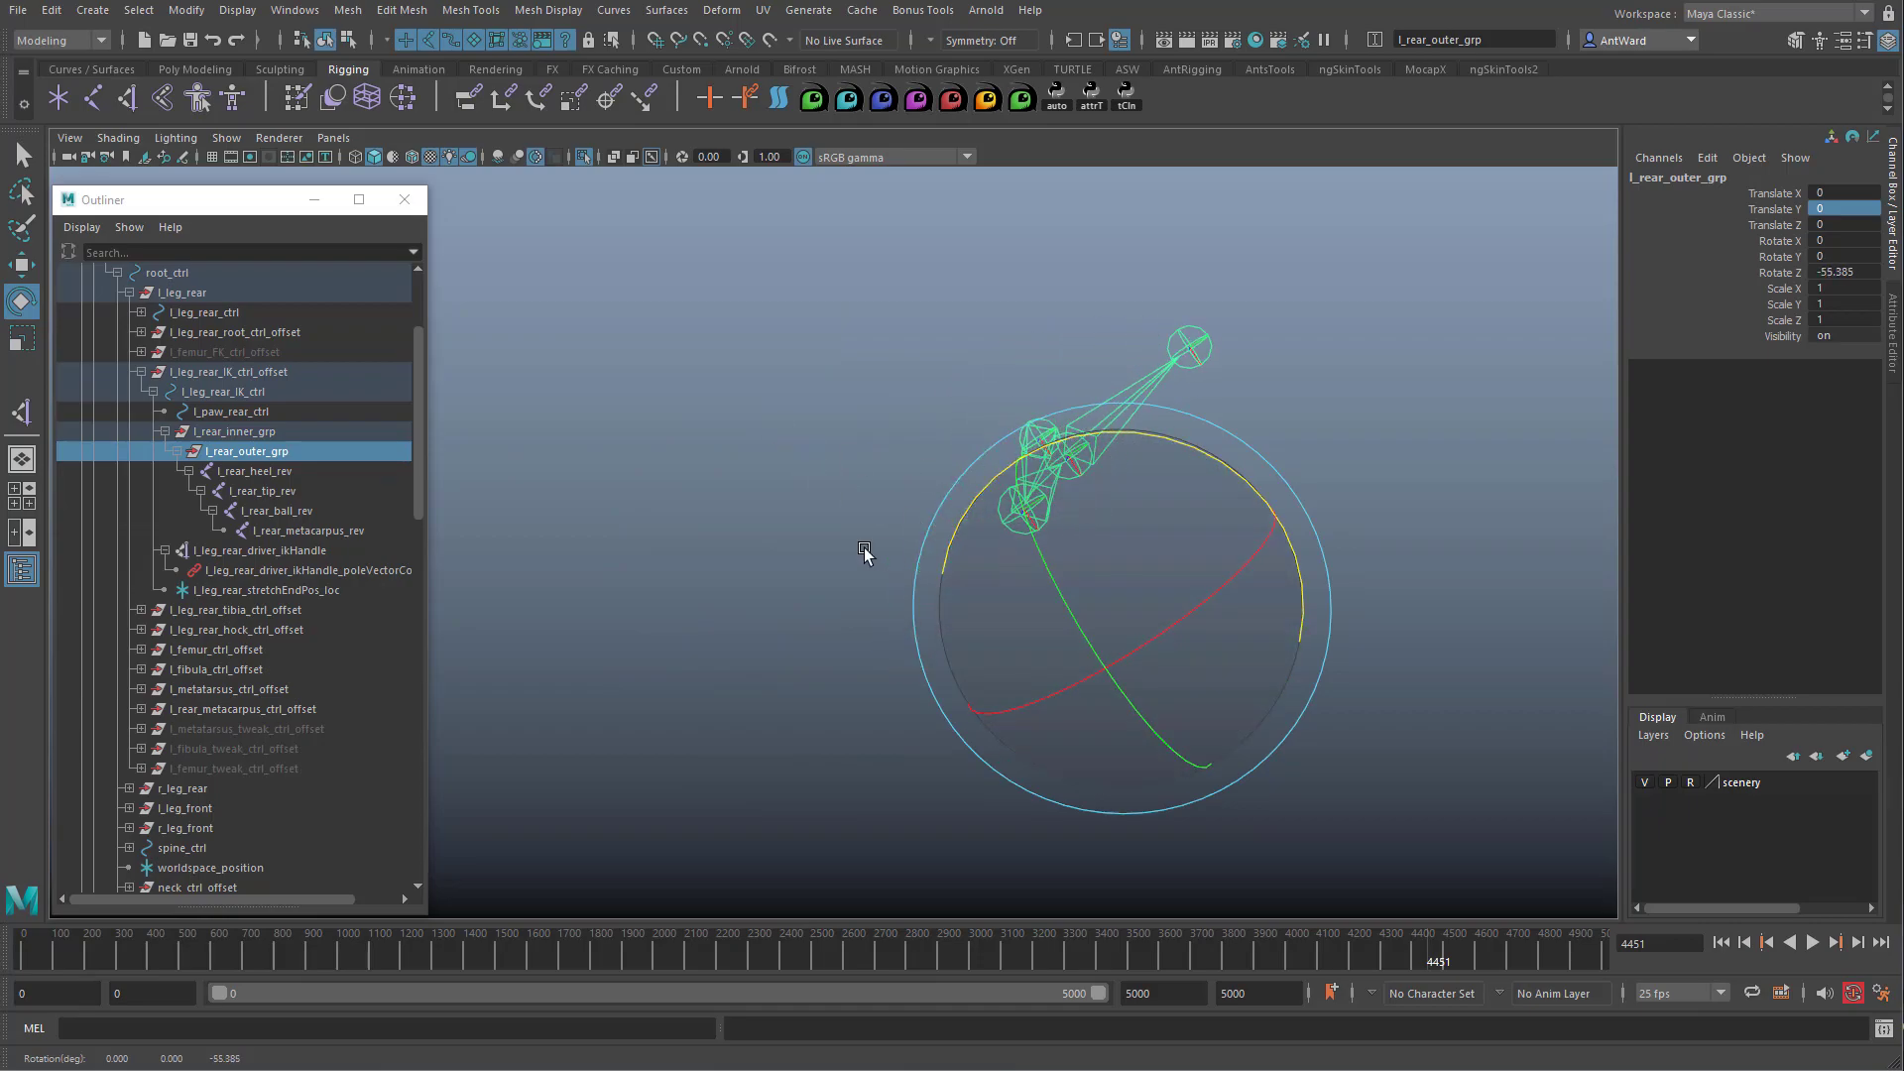
key("ctrl+z")
left_click_drag(1044, 715, 1001, 711, "alt")
middle_click_drag(983, 671, 969, 620, "alt")
left_click_drag(969, 621, 956, 623, "alt")
Try rotating the reverse foot joints in turn: l_rear_heel_rev, l_rear_tip_rev, and l_rear_ball_rev to about 53.8 degrees in X.
left_click(1159, 289)
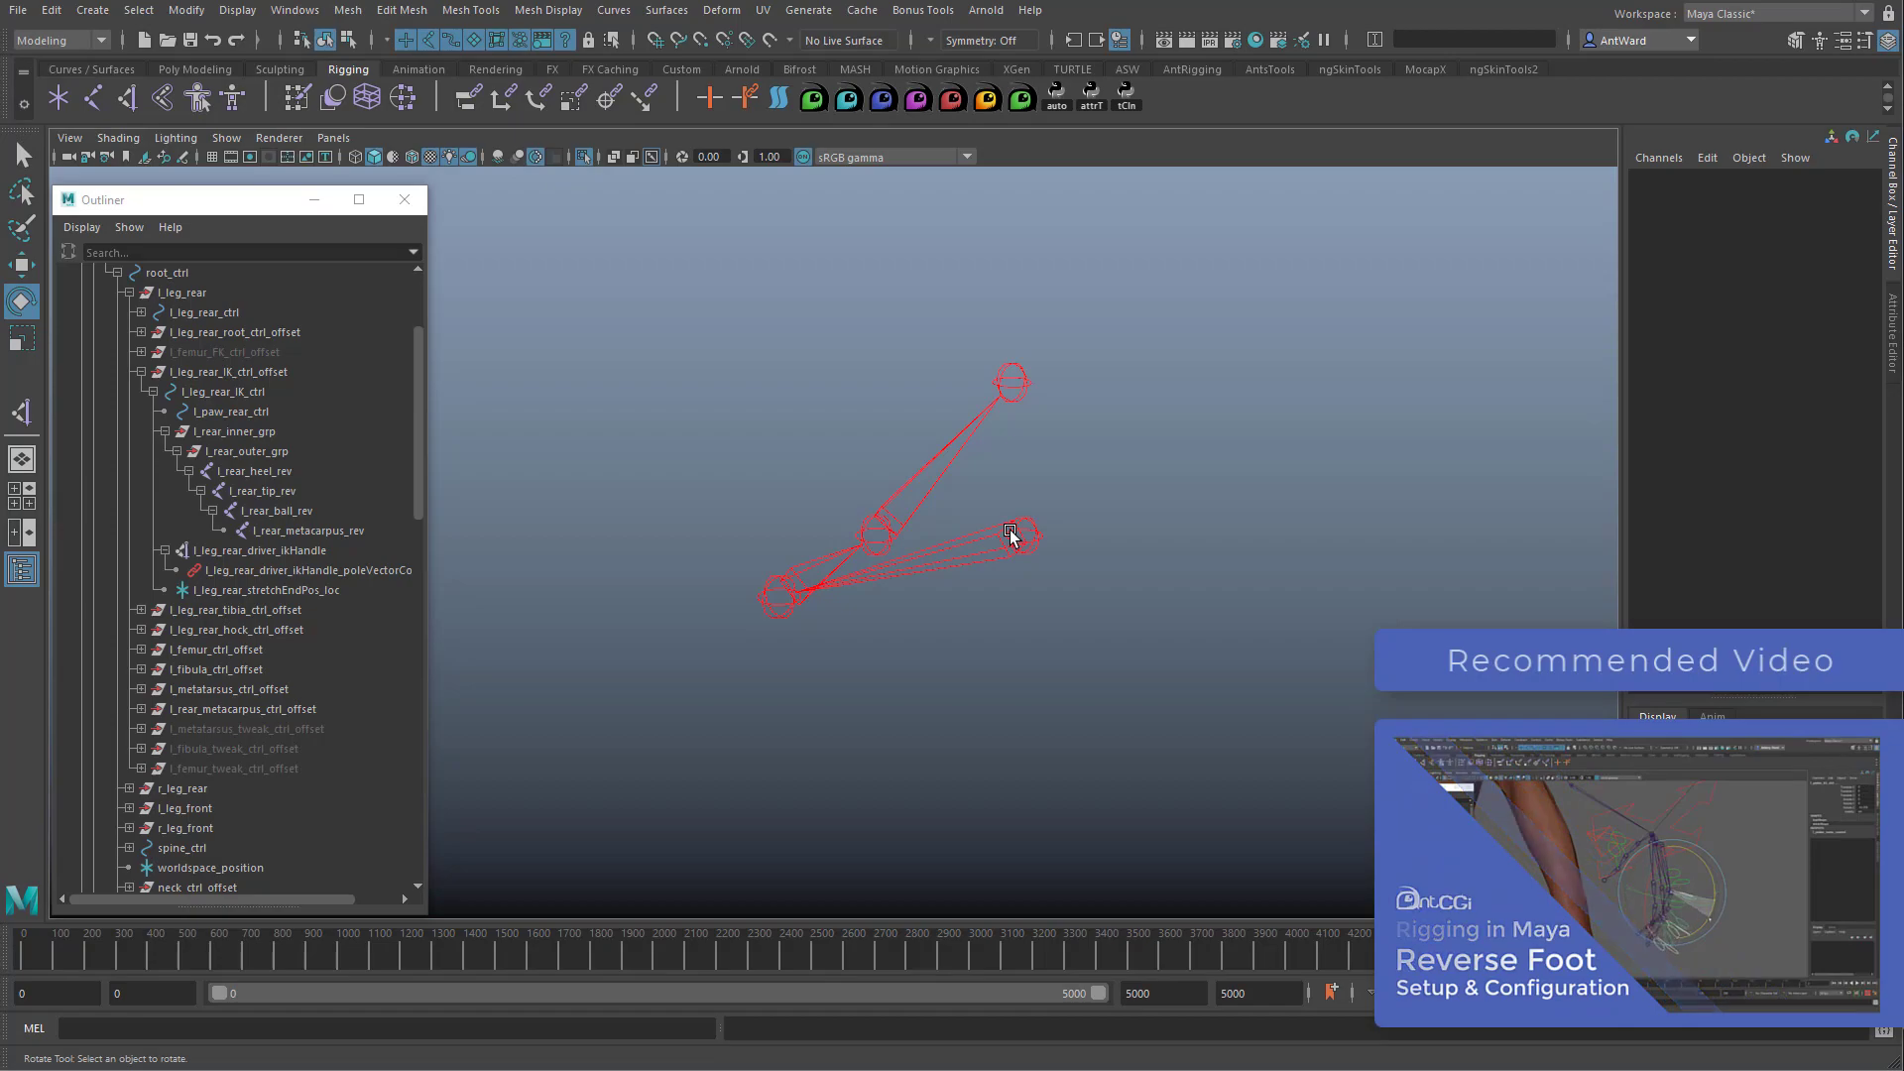
left_click(1022, 540)
left_click_drag(1022, 548, 1134, 603)
key("ctrl+z")
key("Down")
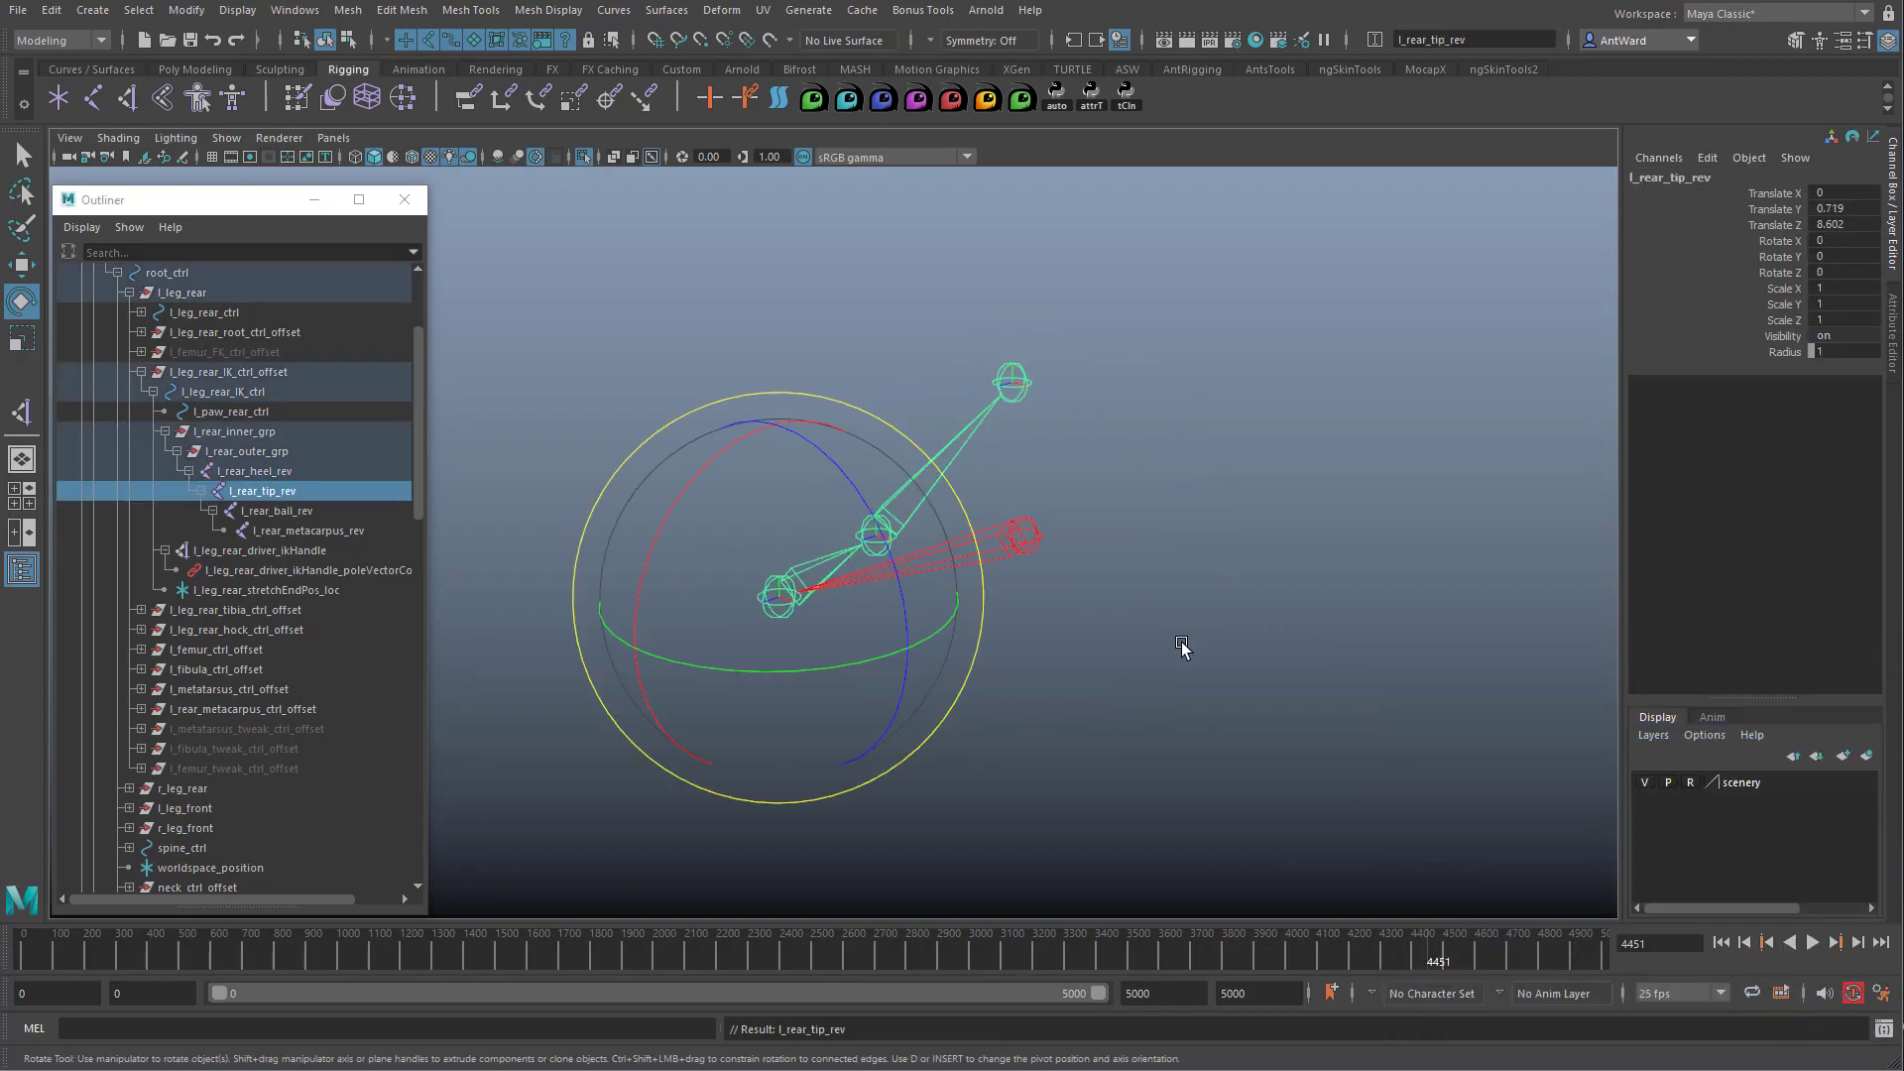
left_click_drag(718, 462, 667, 483)
key("Down")
left_click_drag(792, 386, 675, 515)
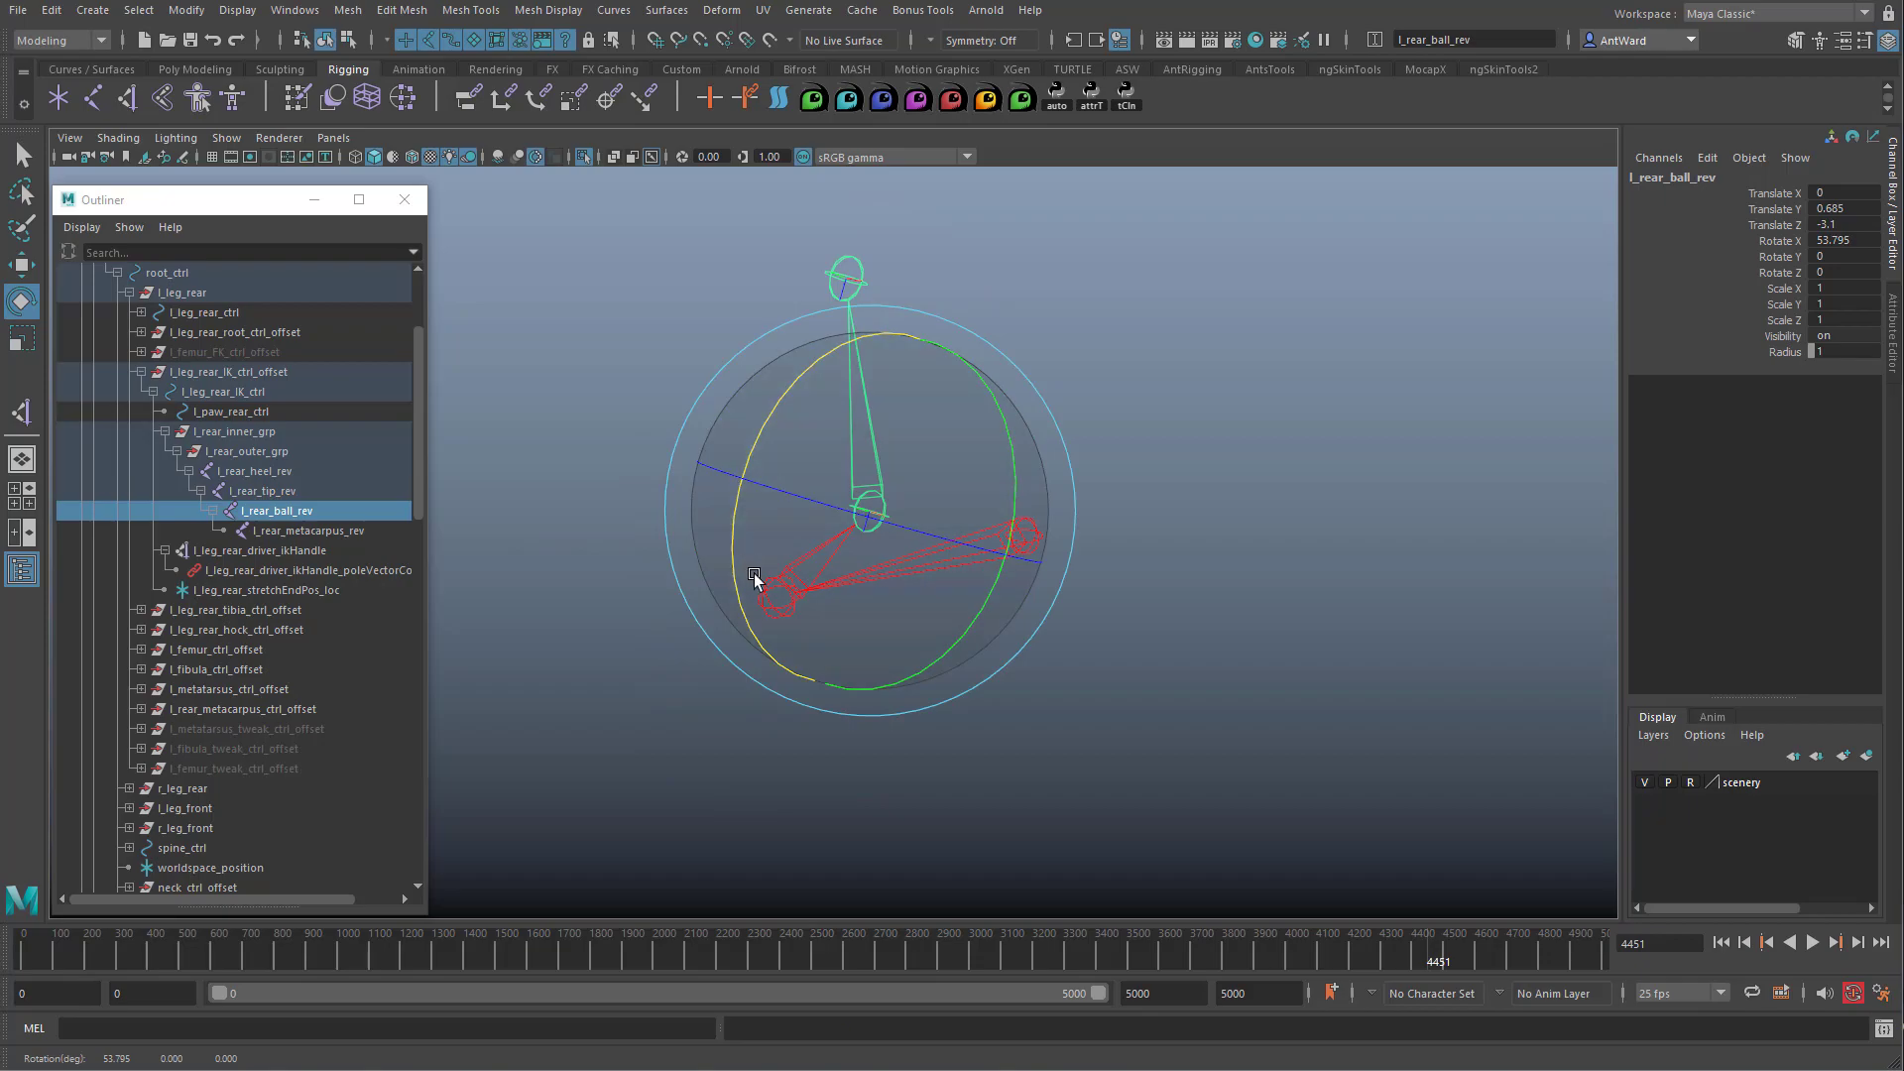
left_click(1081, 605)
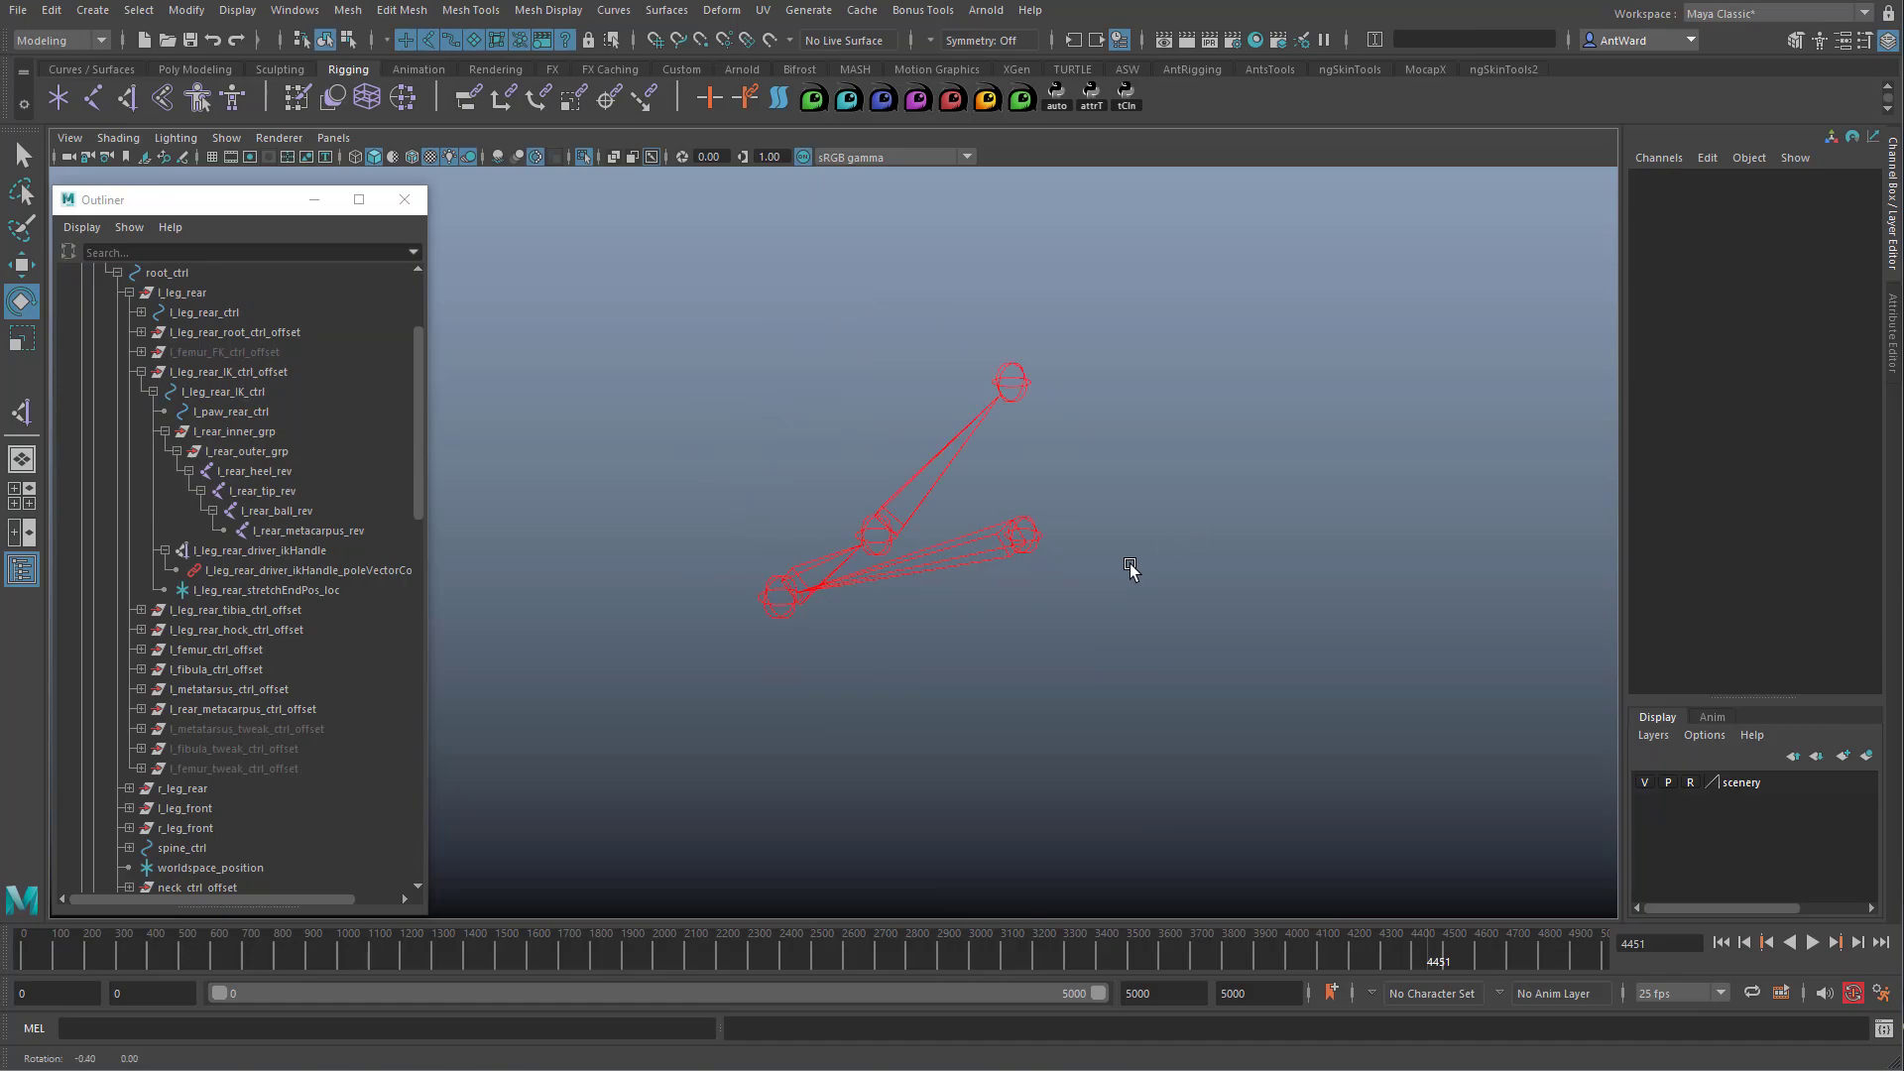
Turn off the isolated view of the reverse foot joints.
left_click(226, 138)
mouse_move(244, 178)
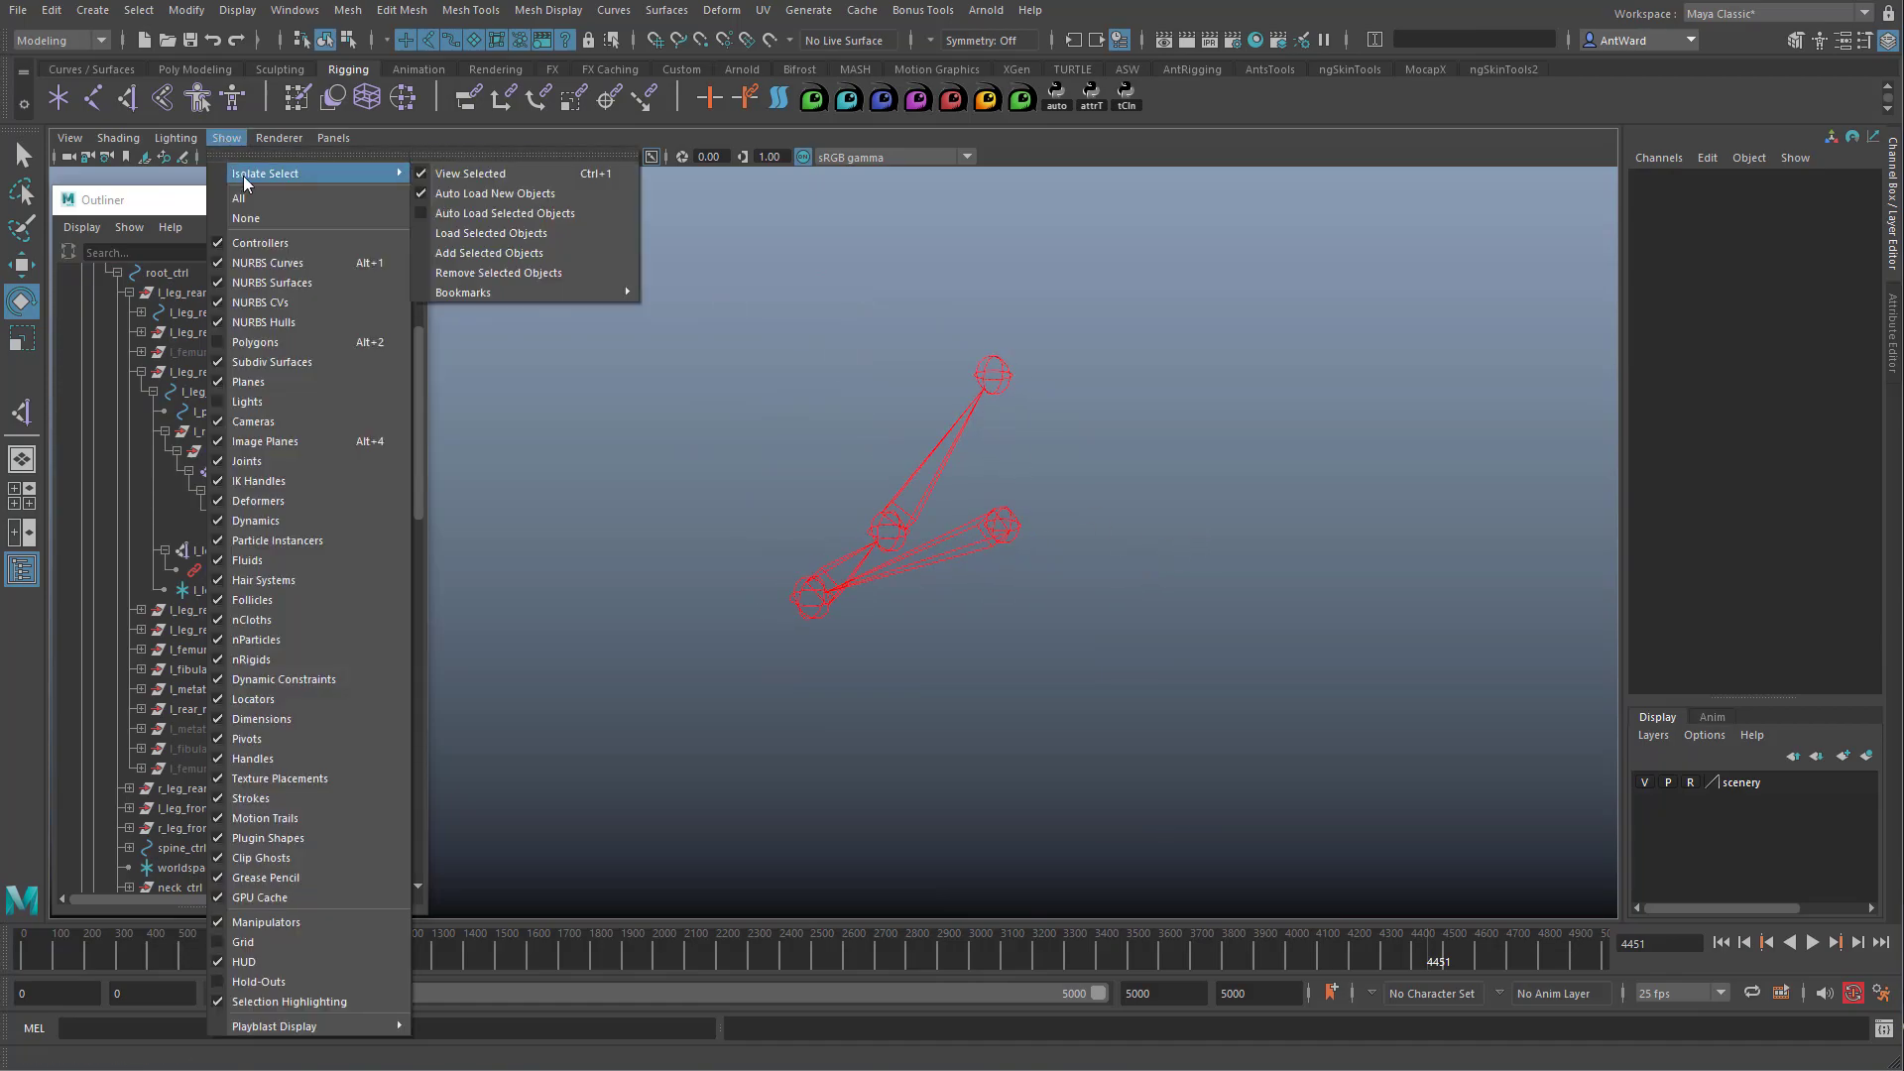
left_click(426, 175)
Try rotating l_leg_rear_IK_ctrl, undo the rotation, and test moving the control.
left_click(893, 639)
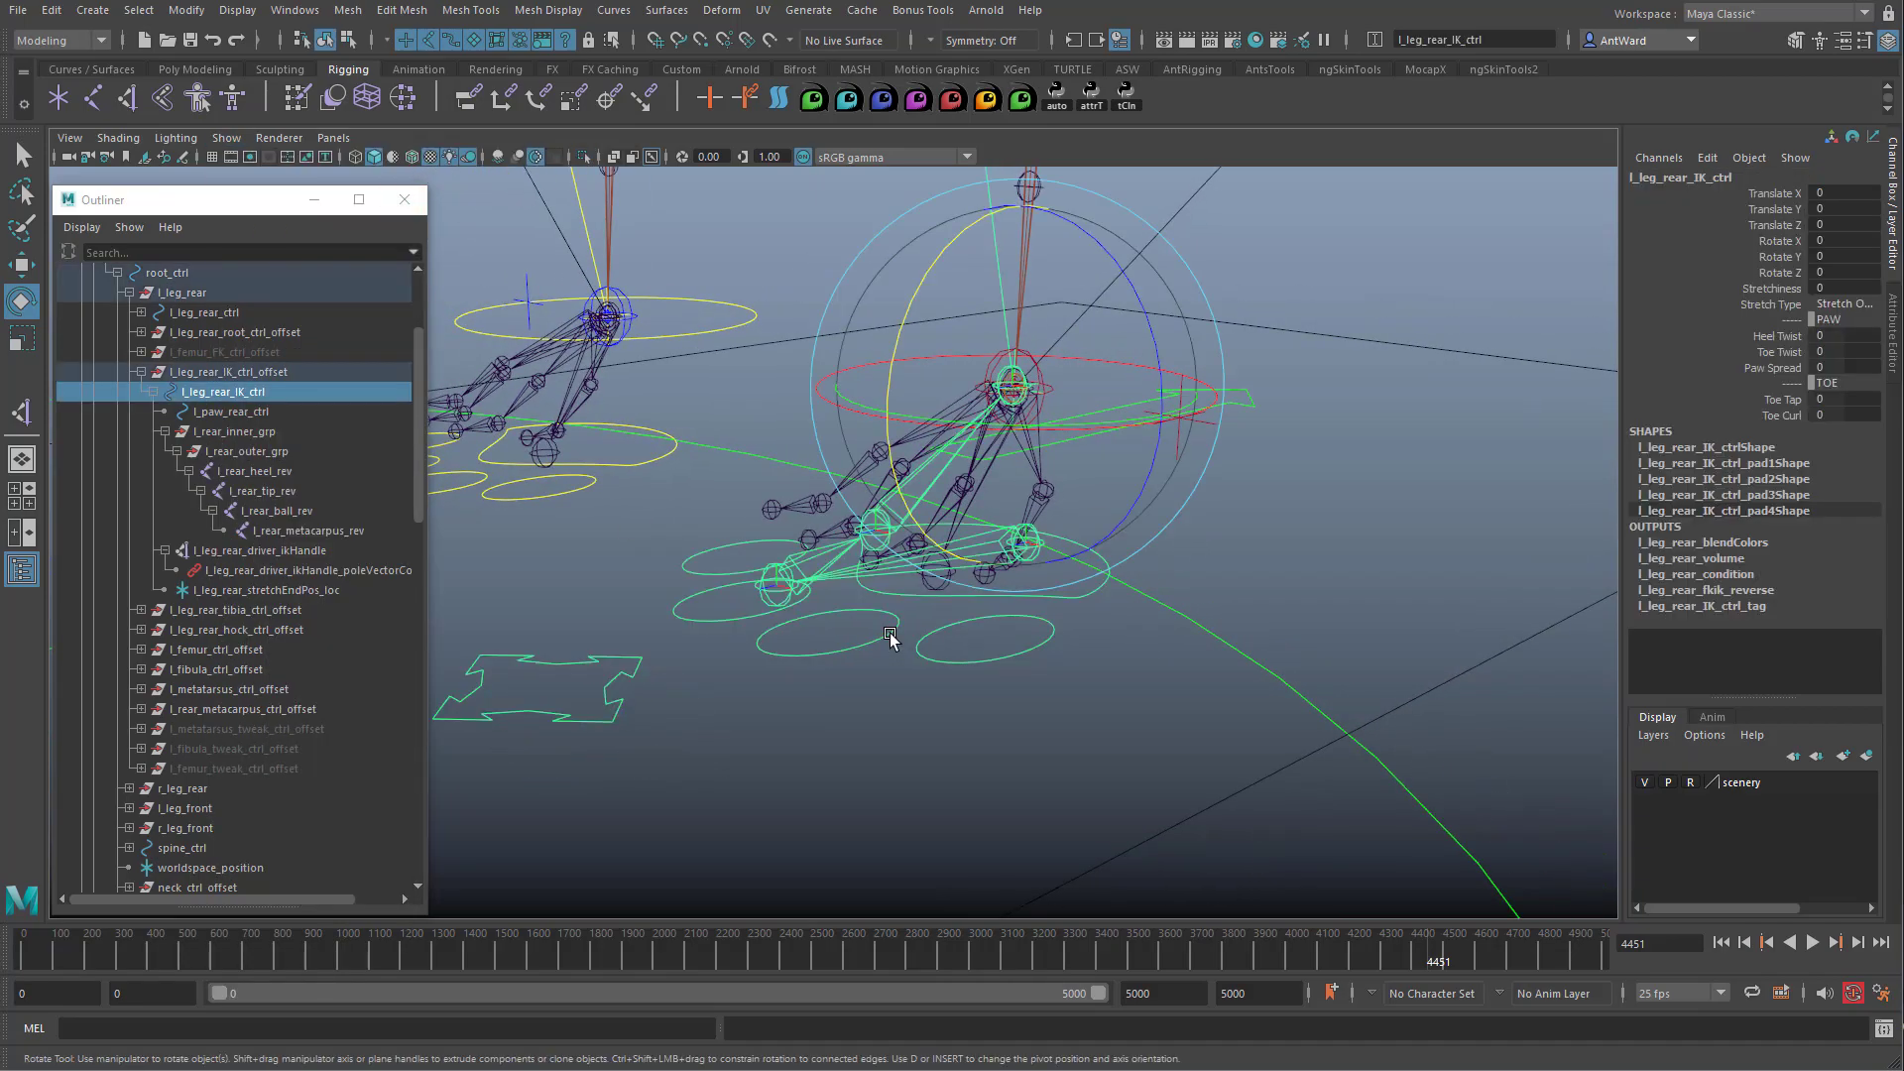
left_click_drag(992, 453, 952, 490)
key("ctrl+z")
key("w")
scroll(1147, 633, "down", 2)
mouse_move(972, 420)
left_mouse_down()
mouse_move(918, 382)
mouse_move(981, 446)
left_mouse_up()
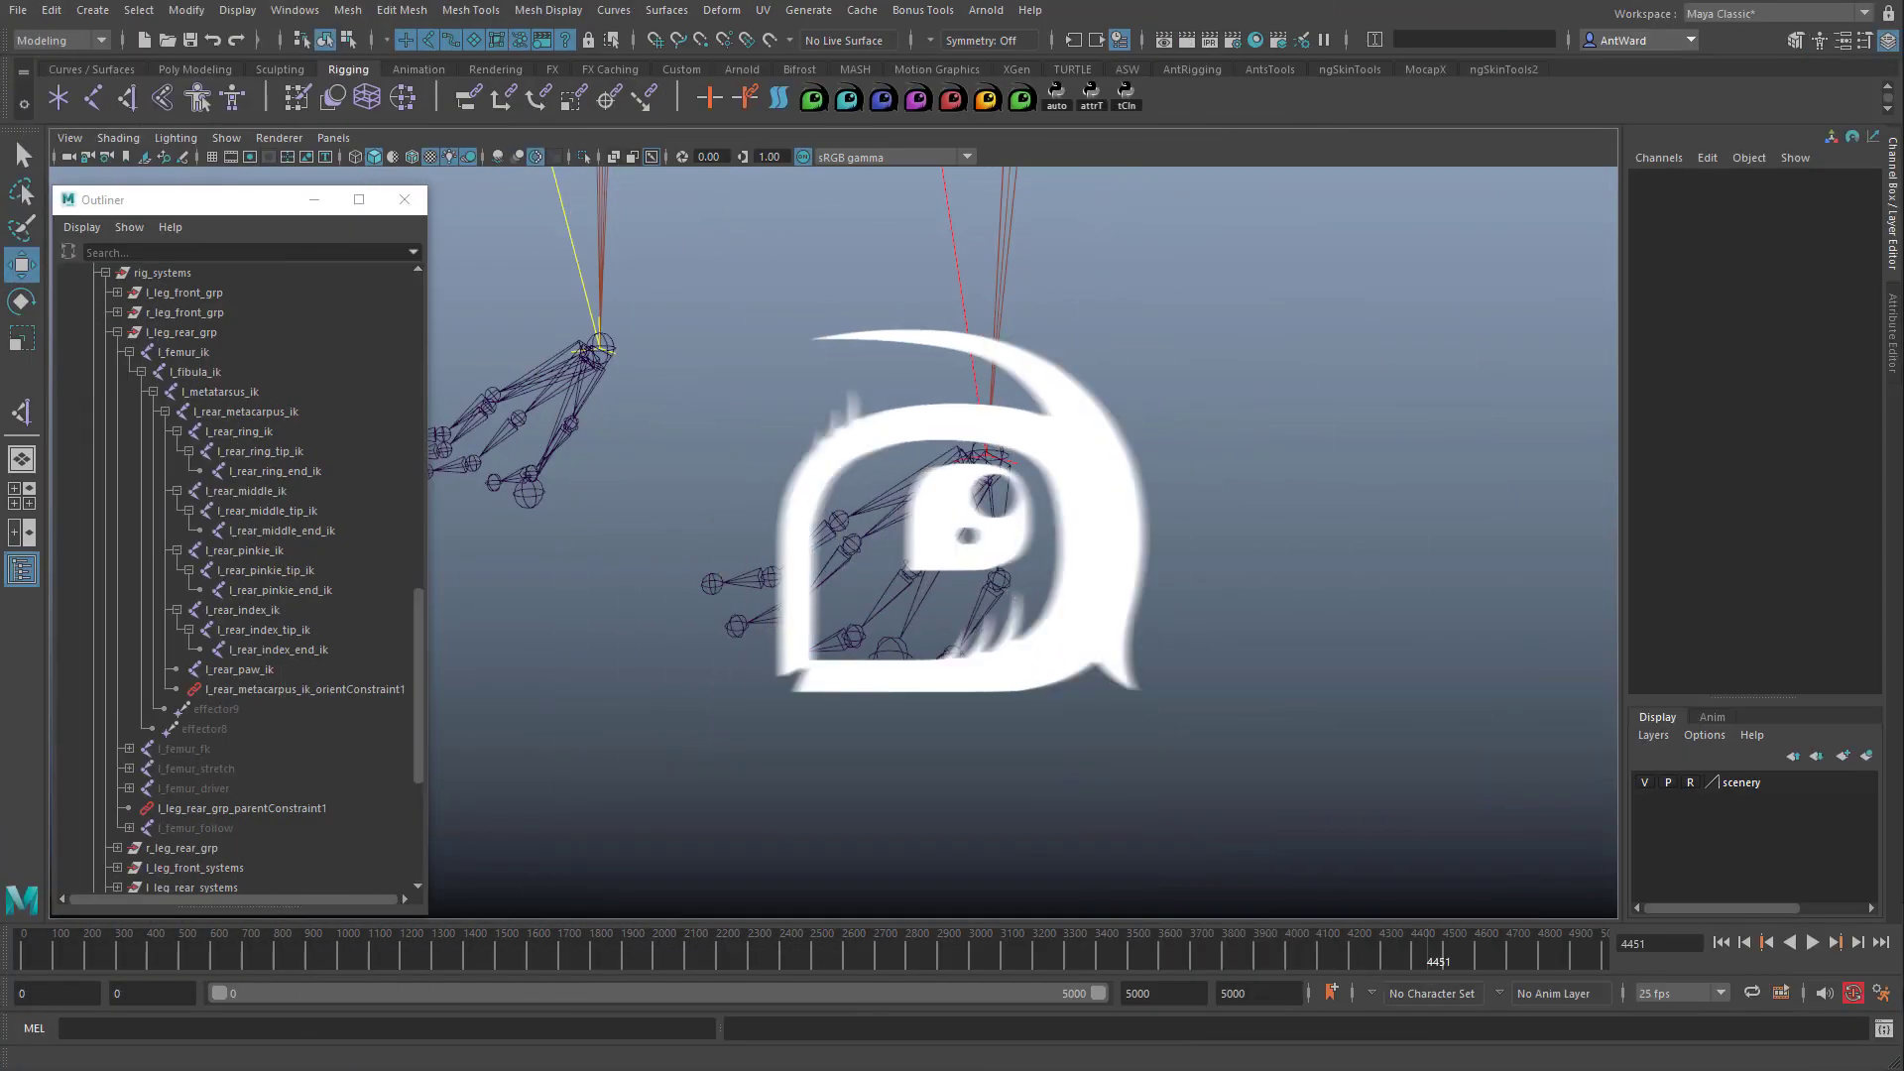
Create a Single-Chain Solver IK handle from l_rear_metacarpus_ik to l_rear_paw_ik.
mouse_move(994, 452)
left_mouse_down("alt")
mouse_move(943, 437)
mouse_move(990, 472)
left_mouse_up("alt")
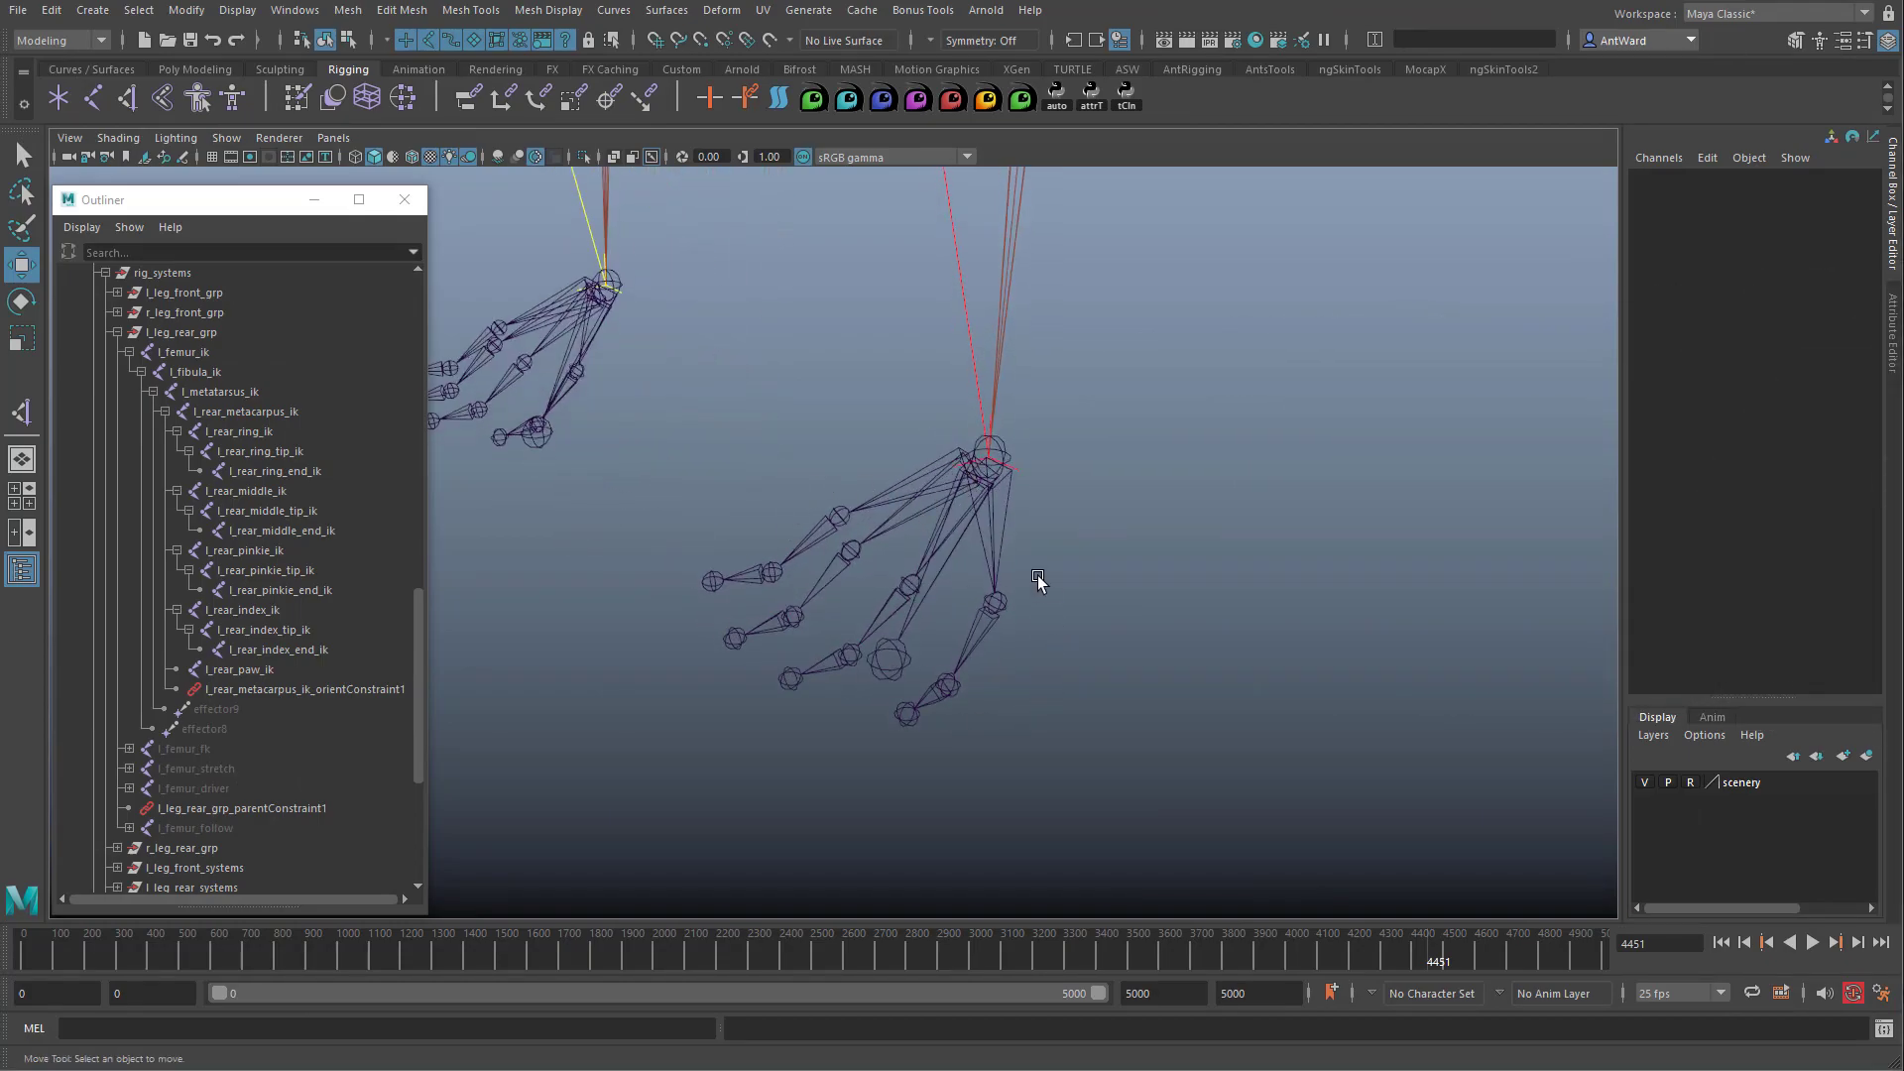
left_click(992, 520)
left_click_drag(941, 582, 995, 602, "alt")
left_click(1135, 599)
left_click_drag(1005, 536, 1005, 522, "alt")
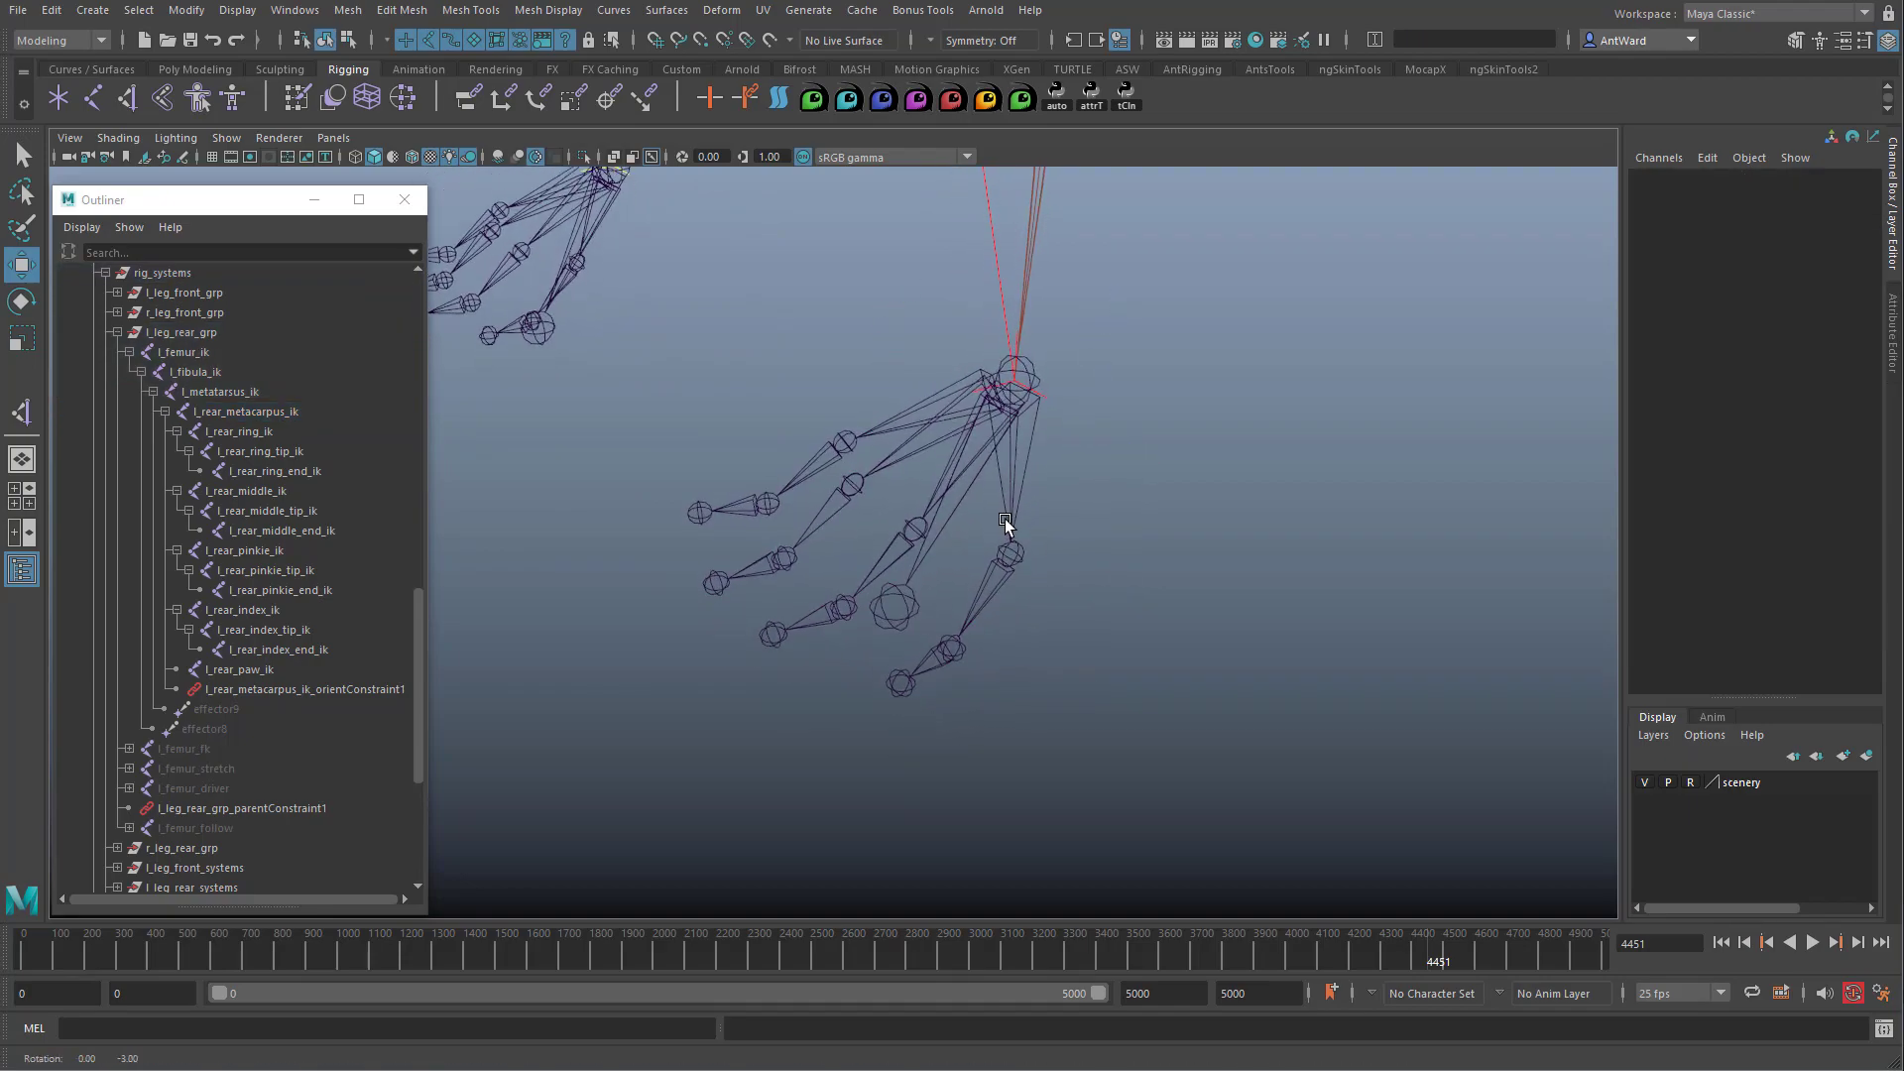
key("space")
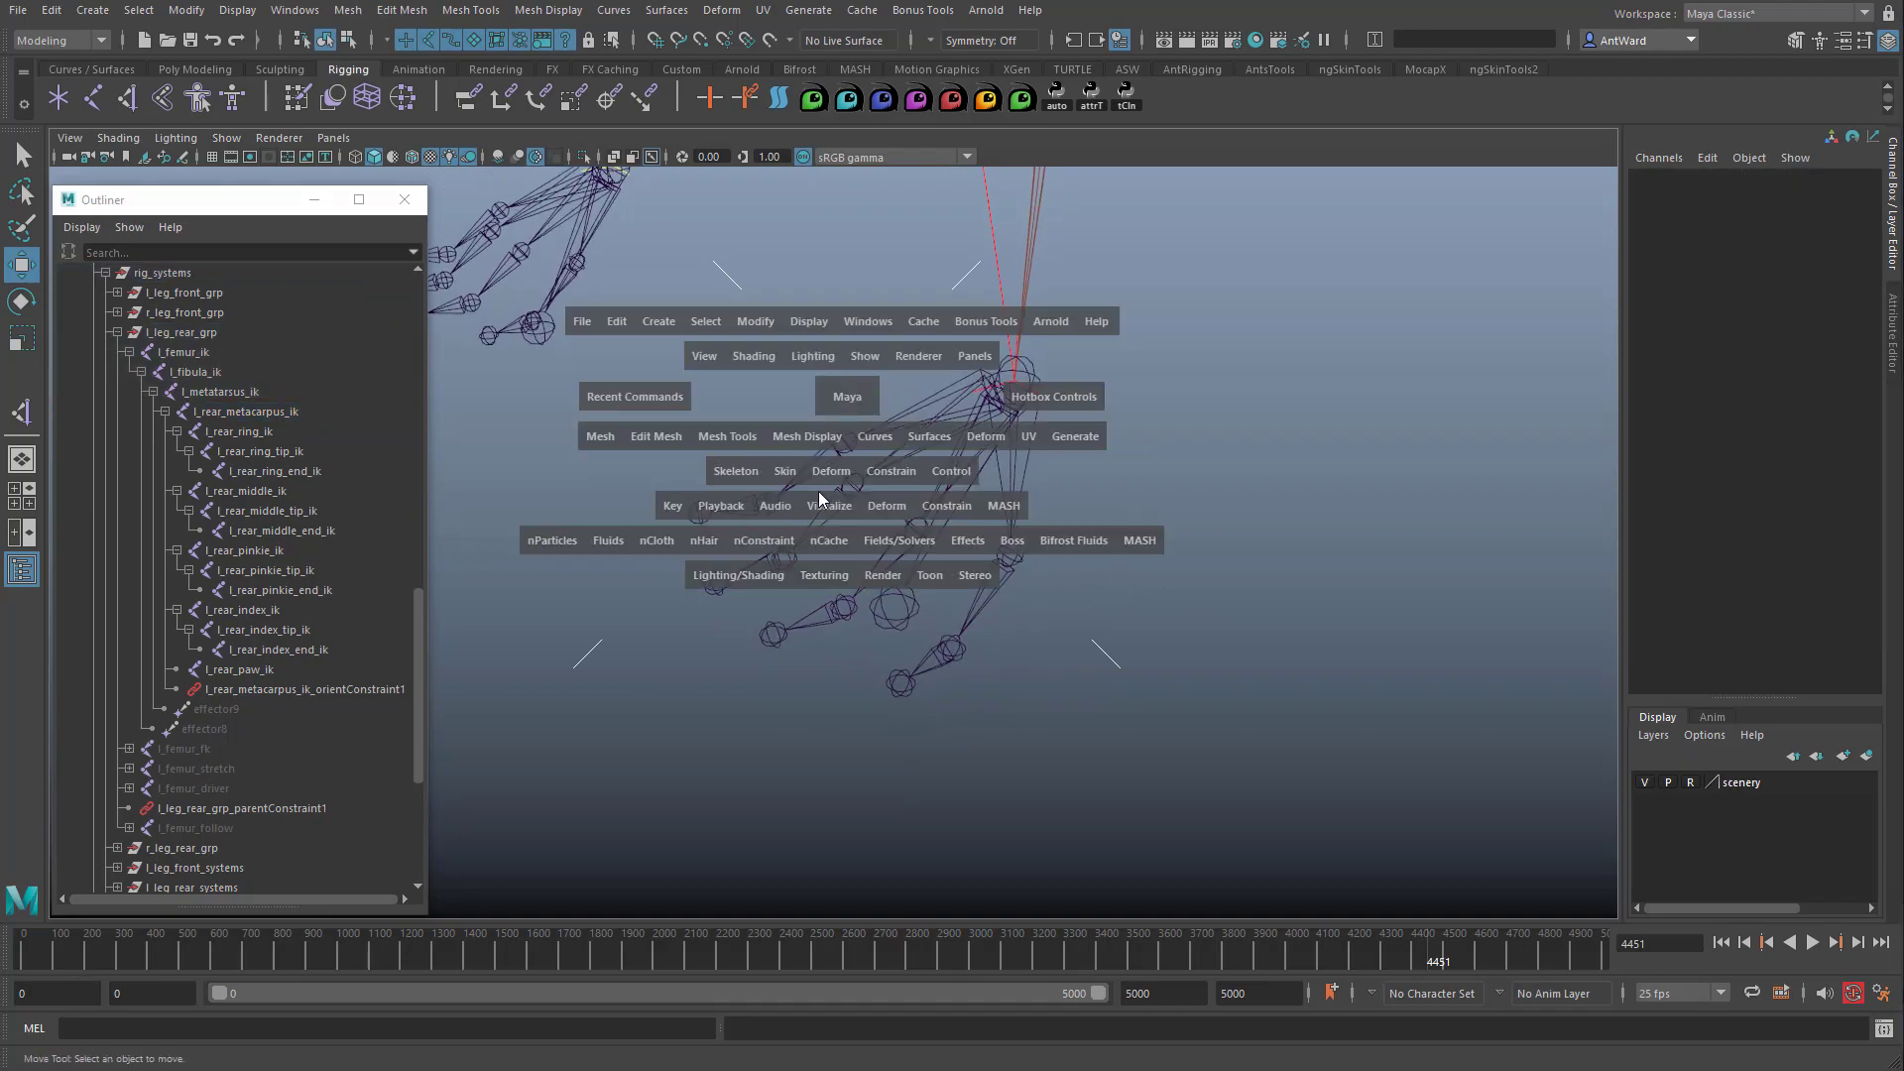
left_click(745, 473)
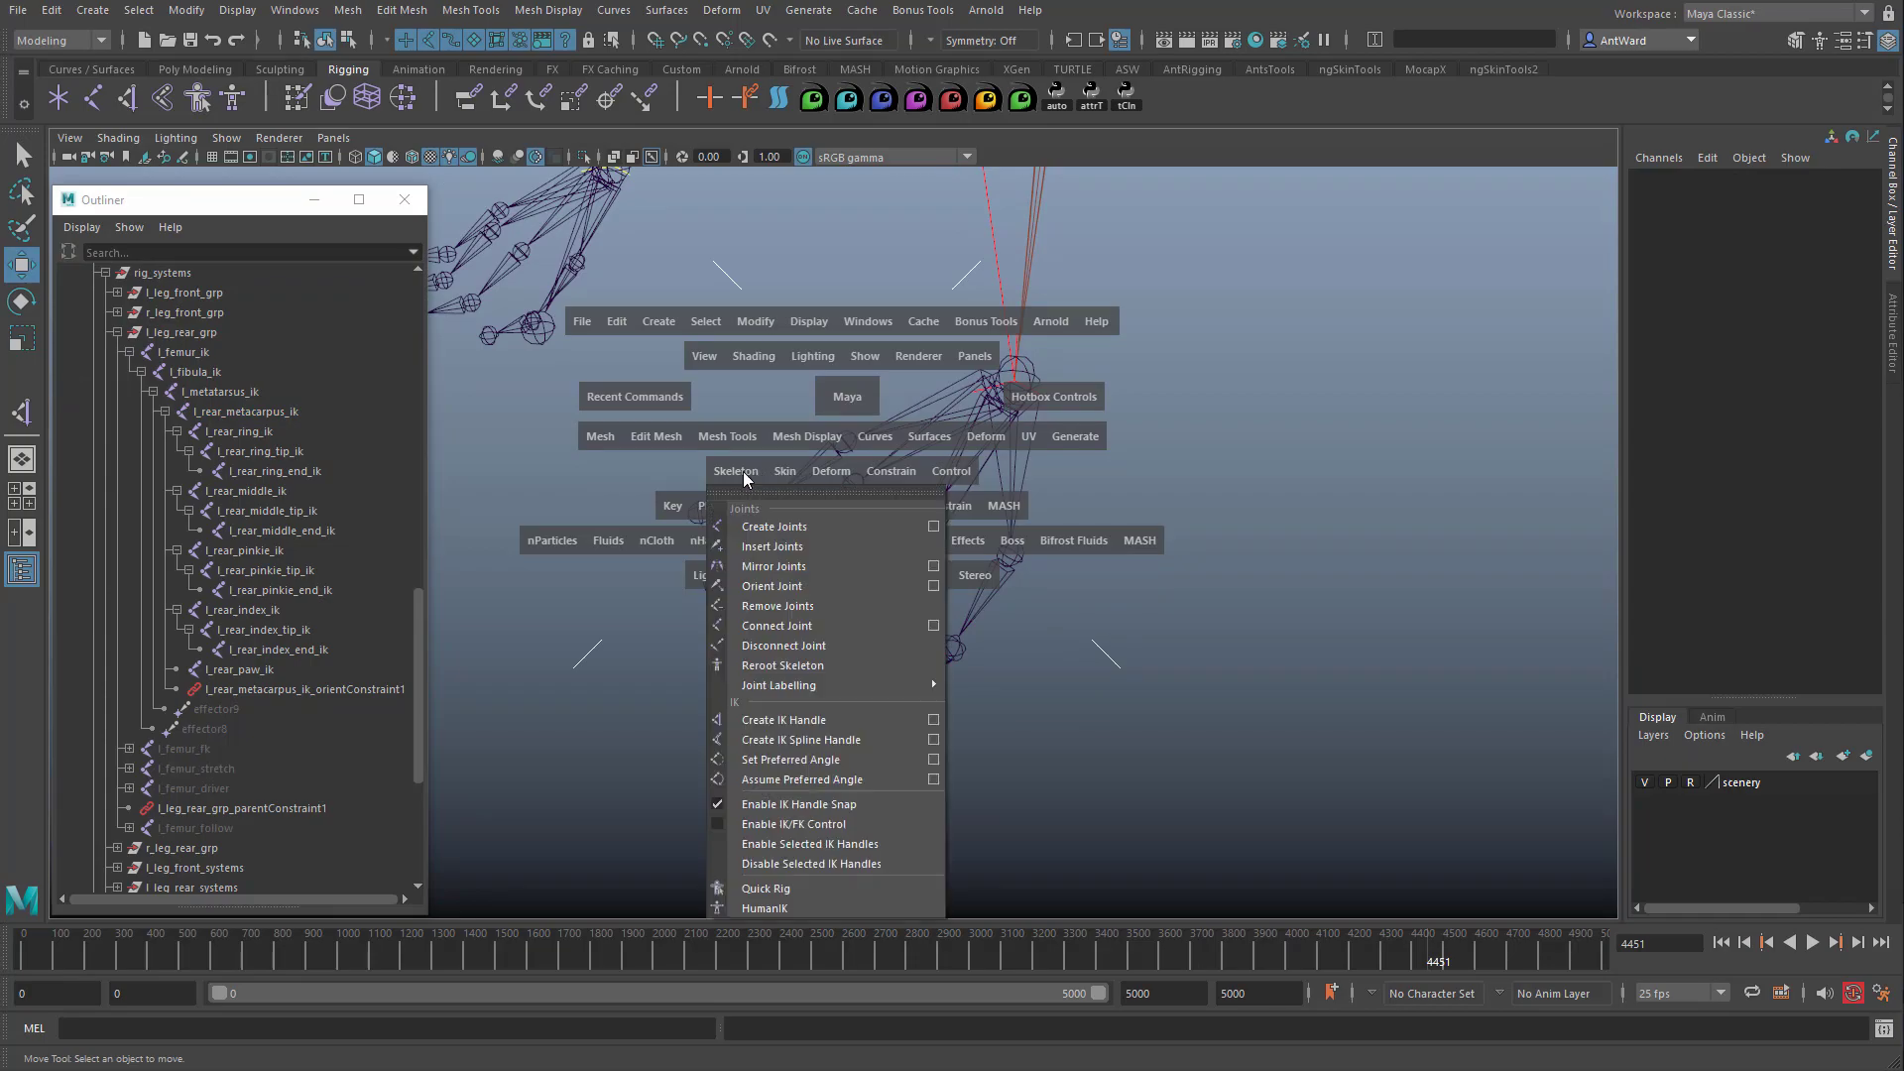
left_click(932, 722)
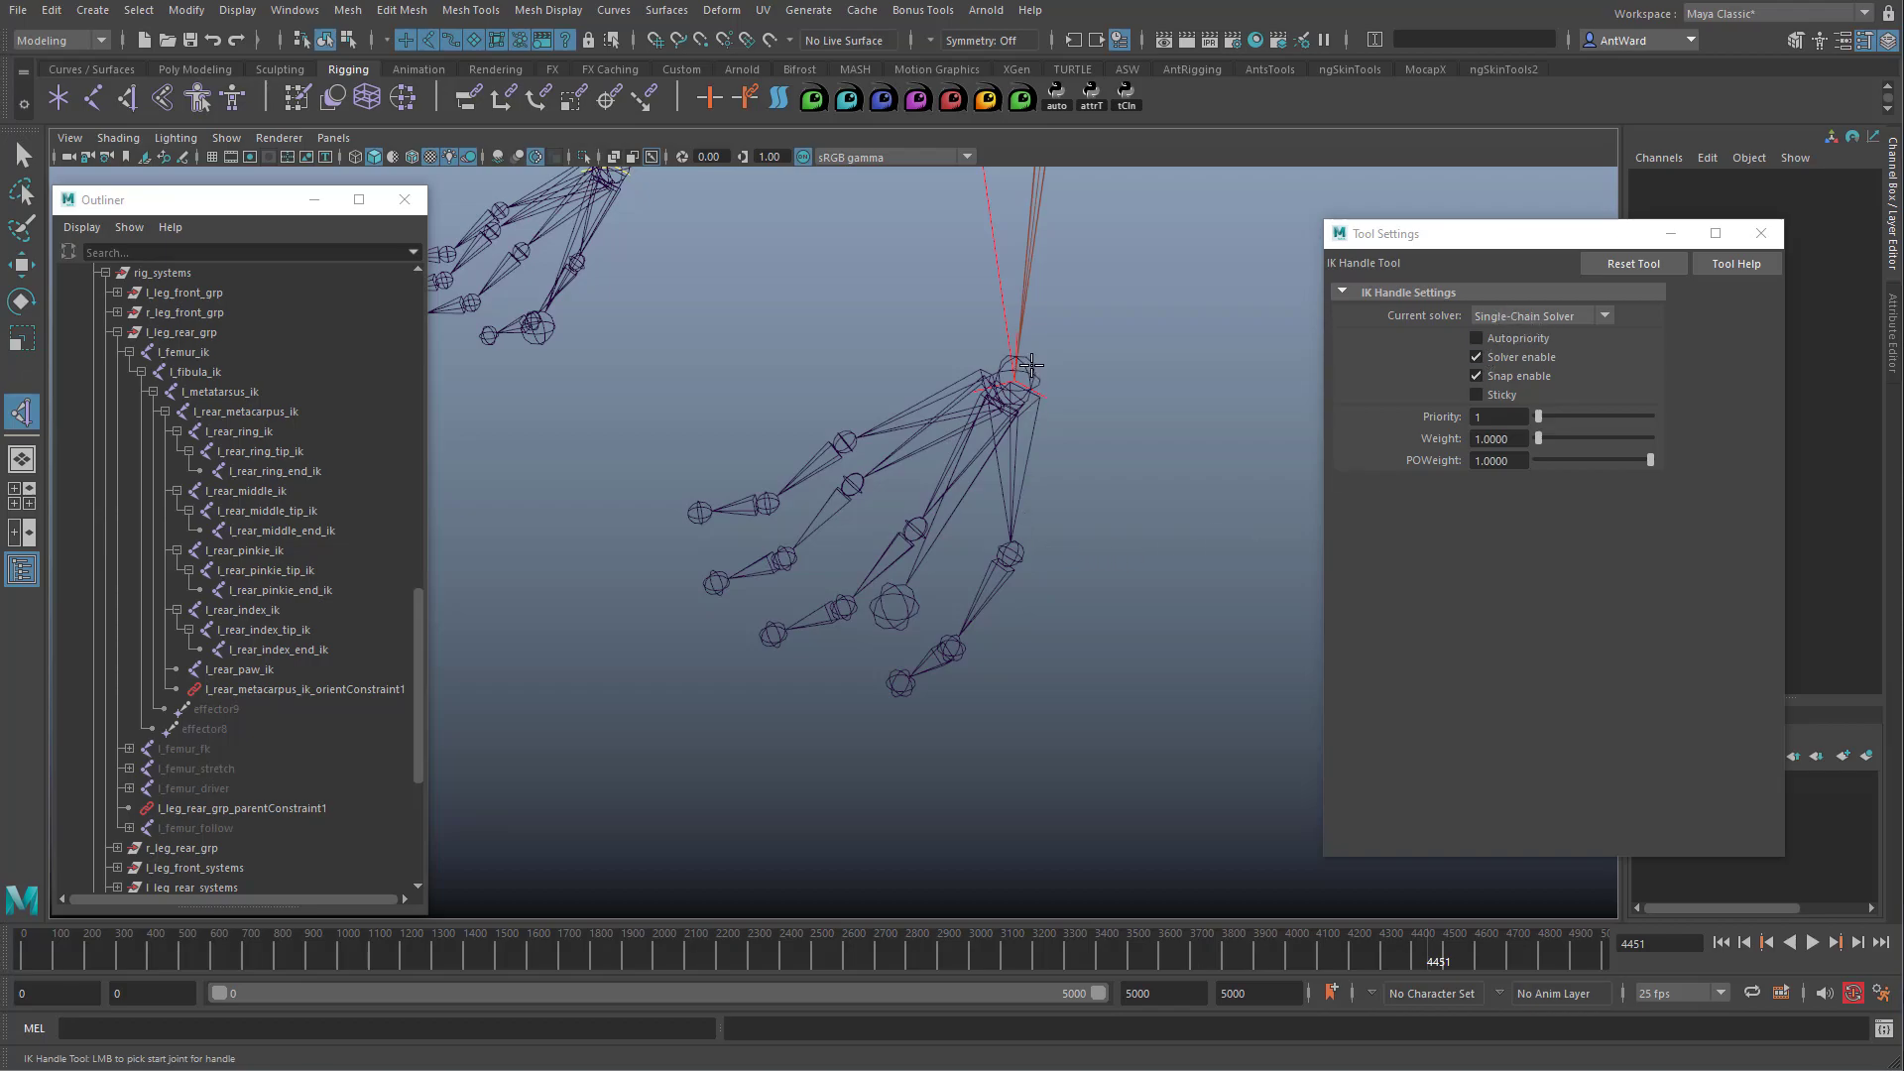
left_click(1031, 365)
left_click(893, 613)
left_click_drag(829, 688, 984, 636, "alt")
left_click(1761, 233)
Rename ikHandle1 as l_rear_paw_ikHandle, reusing the copied name of the l_rear_paw_ik joint.
scroll(210, 742, "down", 6)
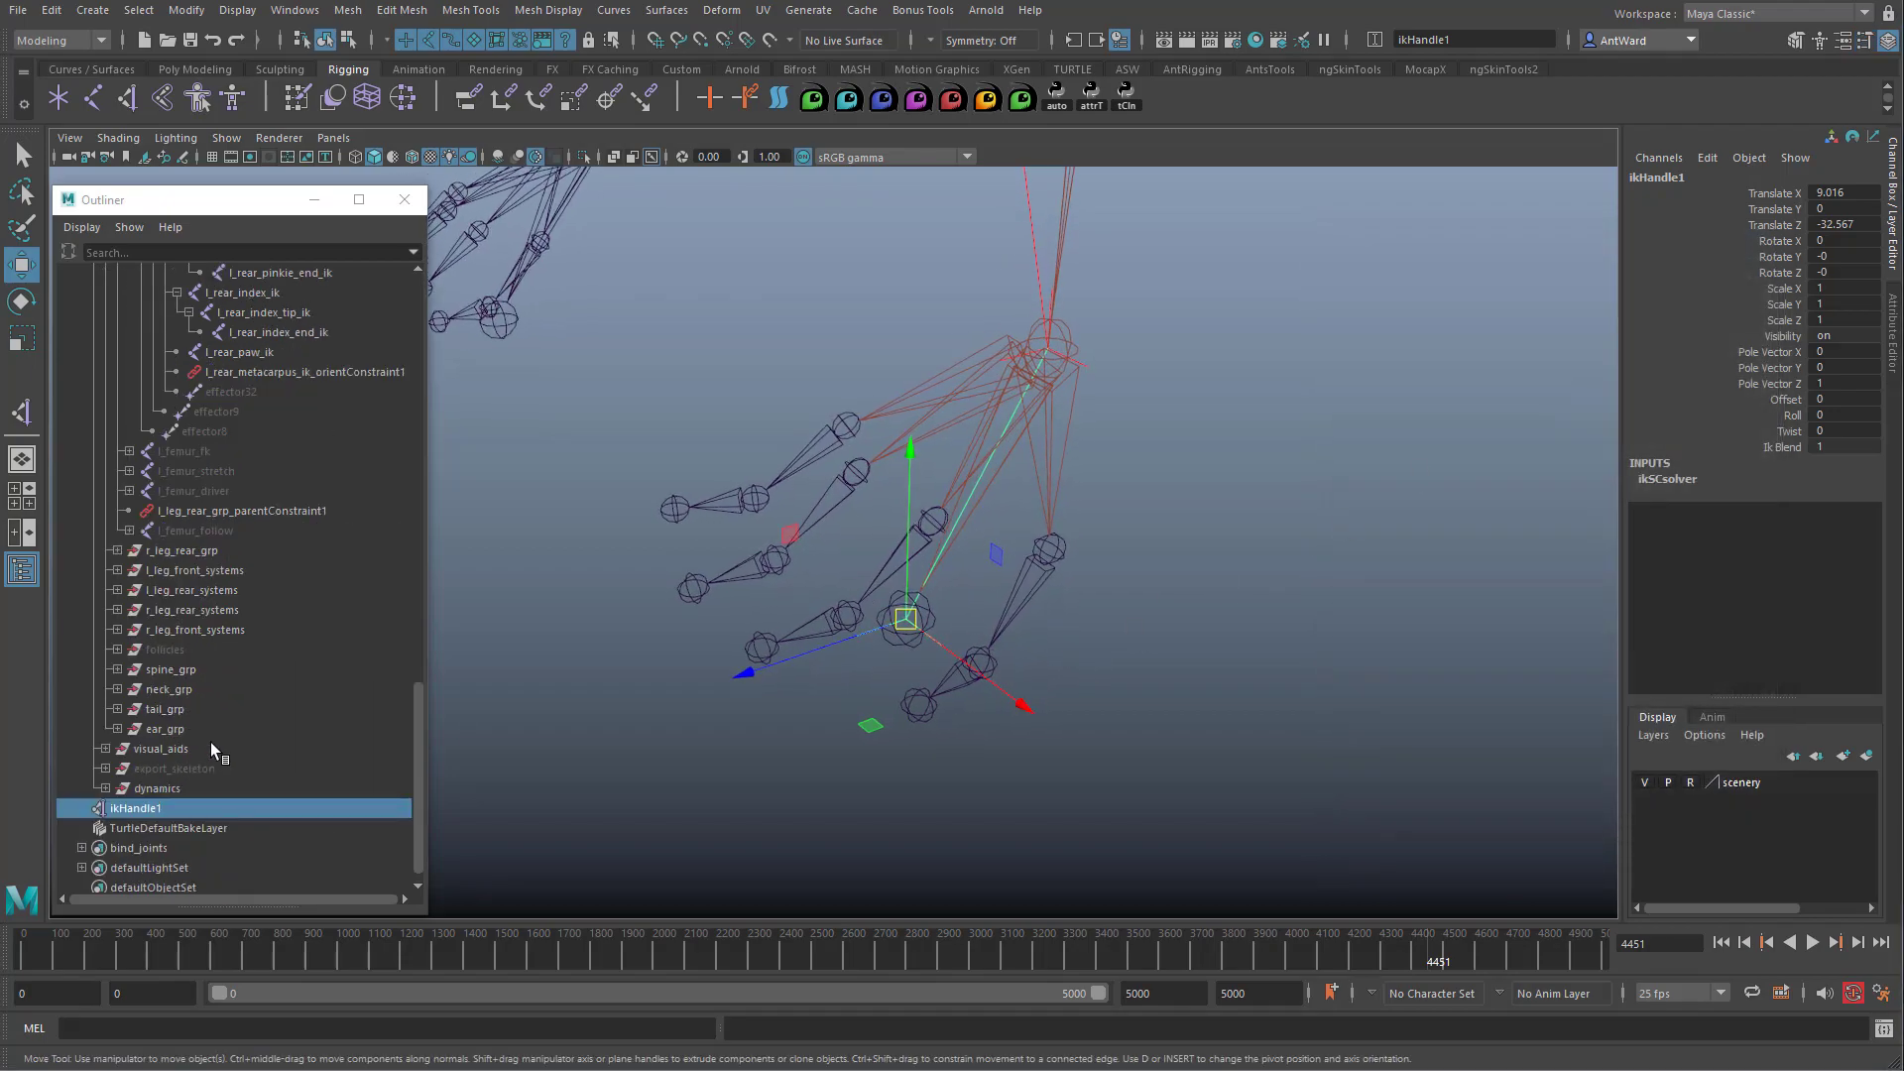
left_click(881, 621)
left_click(930, 613)
left_click(1695, 174)
key("ctrl+c")
left_click(1099, 626)
left_click(934, 636)
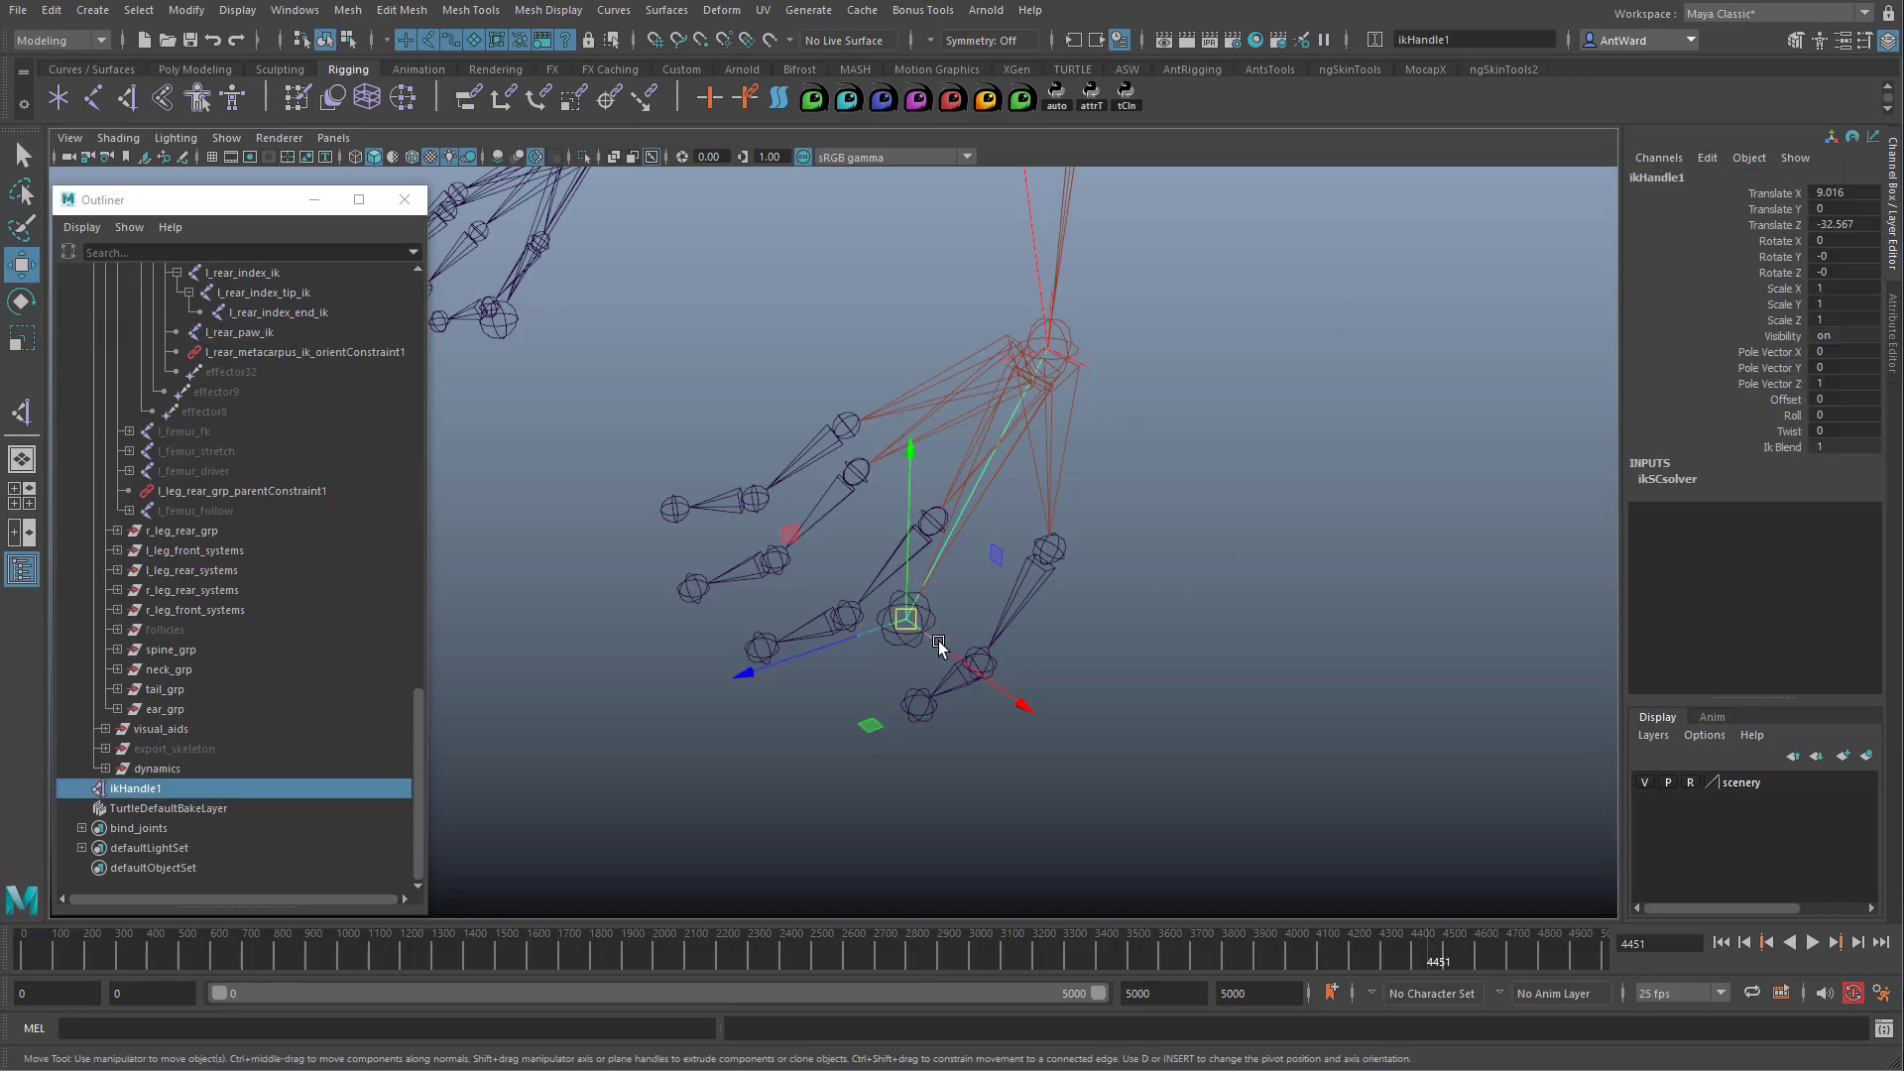
double_click(162, 790)
left_click(121, 790)
key("ctrl+v")
key("End")
key("BackSpace")
key("Return")
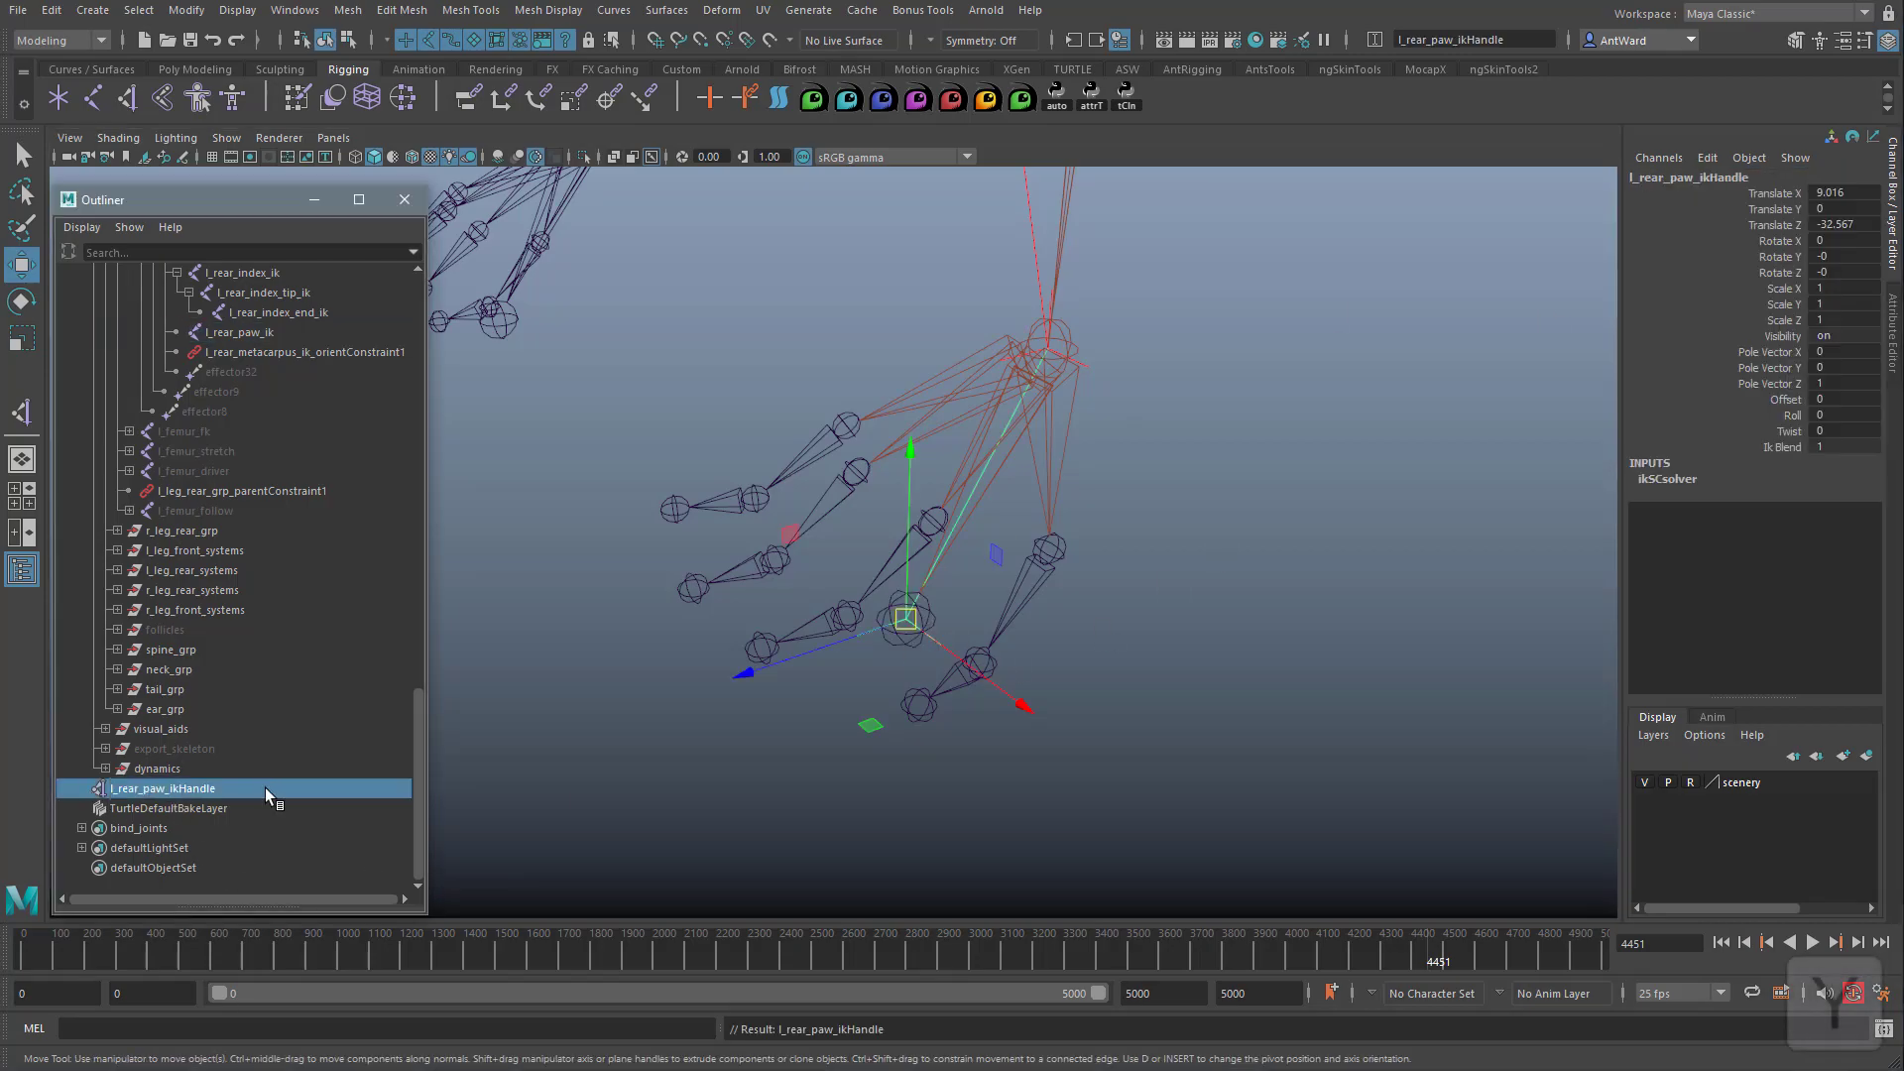
Create Single-Chain Solver IK handles from l_rear_index_ik to l_rear_index_tip_ik and from l_rear_index_tip_ik to l_rear_index_end_ik.
left_click(745, 315)
key("y")
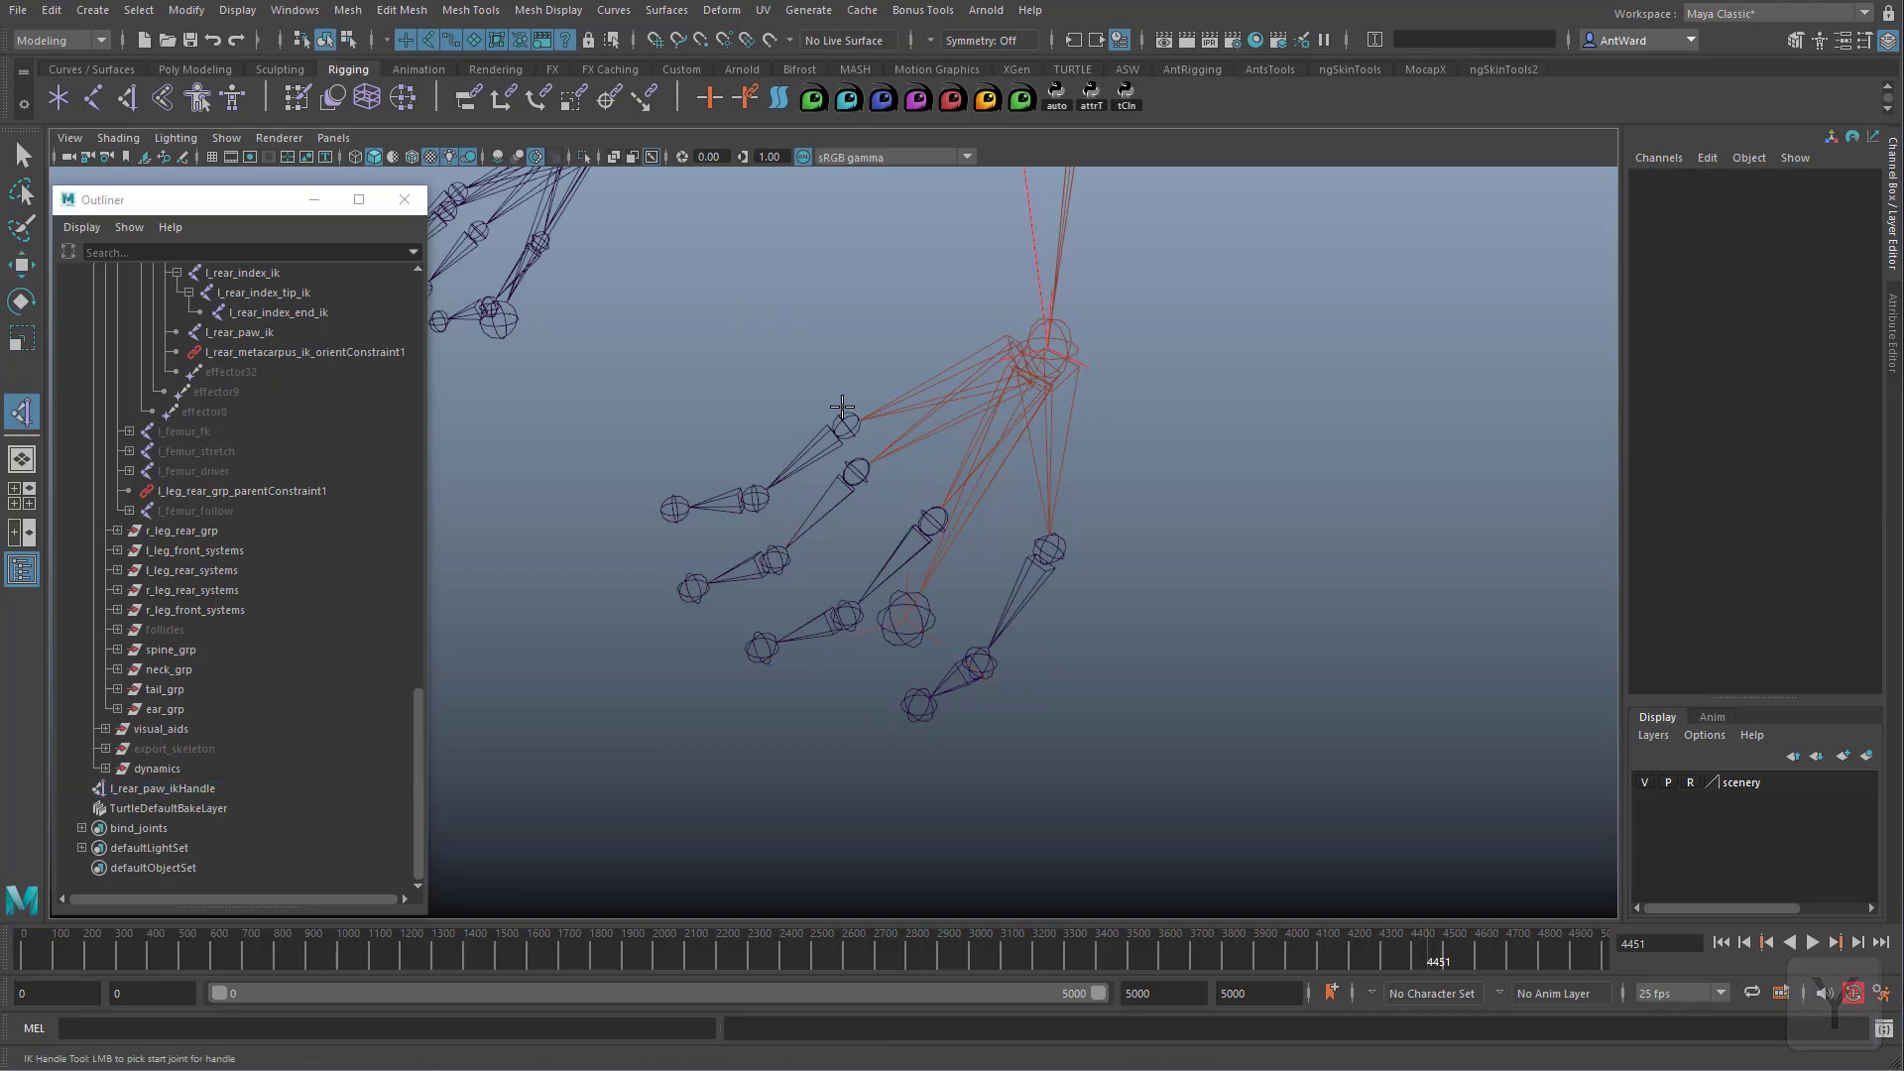
left_click(850, 418)
left_click(757, 504)
key("y")
left_click(763, 505)
left_click(676, 511)
key("y")
Create two IK handles on the middle toe, from its base to l_rear_middle_tip_ik and from that tip joint to the end joint.
left_click(860, 475)
left_click(776, 561)
key("y")
left_click(777, 562)
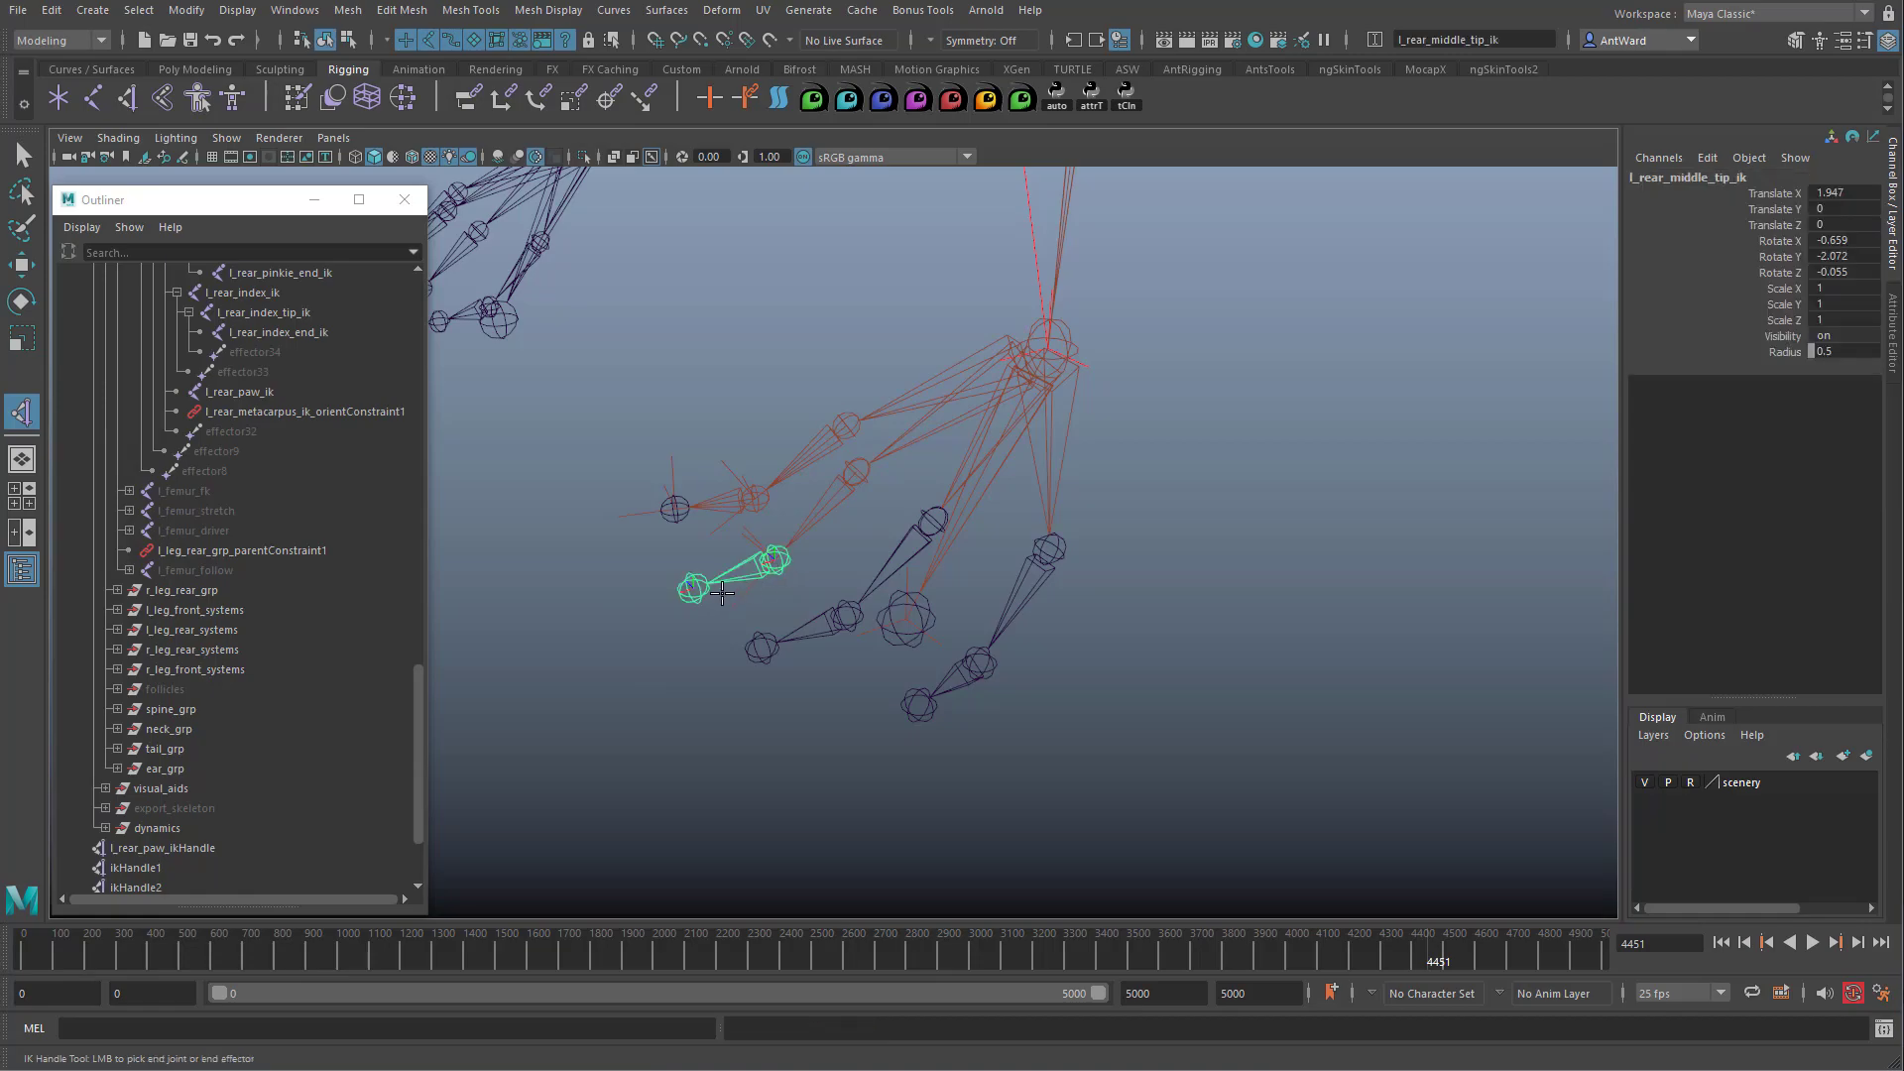
left_click(694, 589)
key("y")
Create two IK handles on the ring toe, from its base to l_rear_ring_tip_ik and from that tip joint to the end joint.
left_click(933, 522)
left_click(845, 615)
key("y")
left_click(845, 615)
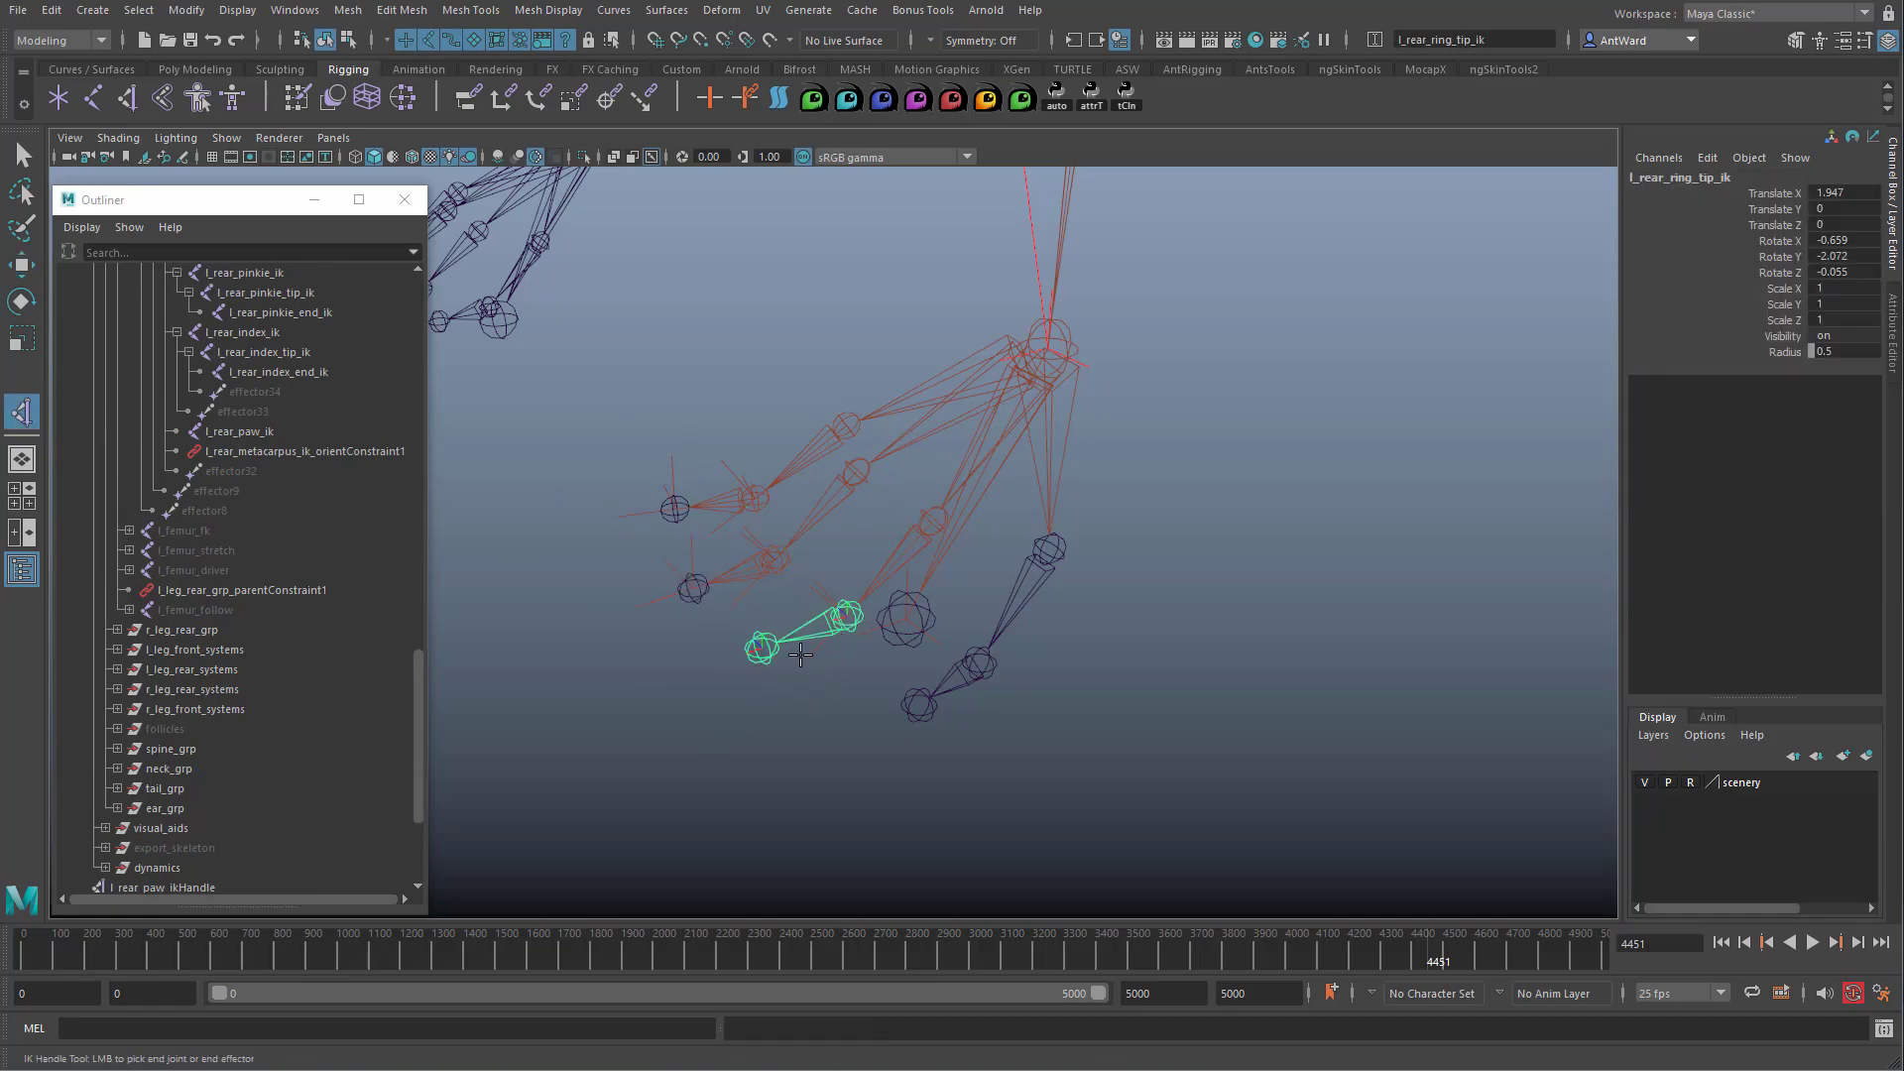
left_click(761, 648)
key("y")
Create two IK handles on the pinkie toe, from l_rear_pinkie_ik to l_rear_pinkie_tip_ik and on to l_rear_pinkie_end_ik.
left_click(1043, 552)
left_click(980, 665)
key("y")
left_click(979, 665)
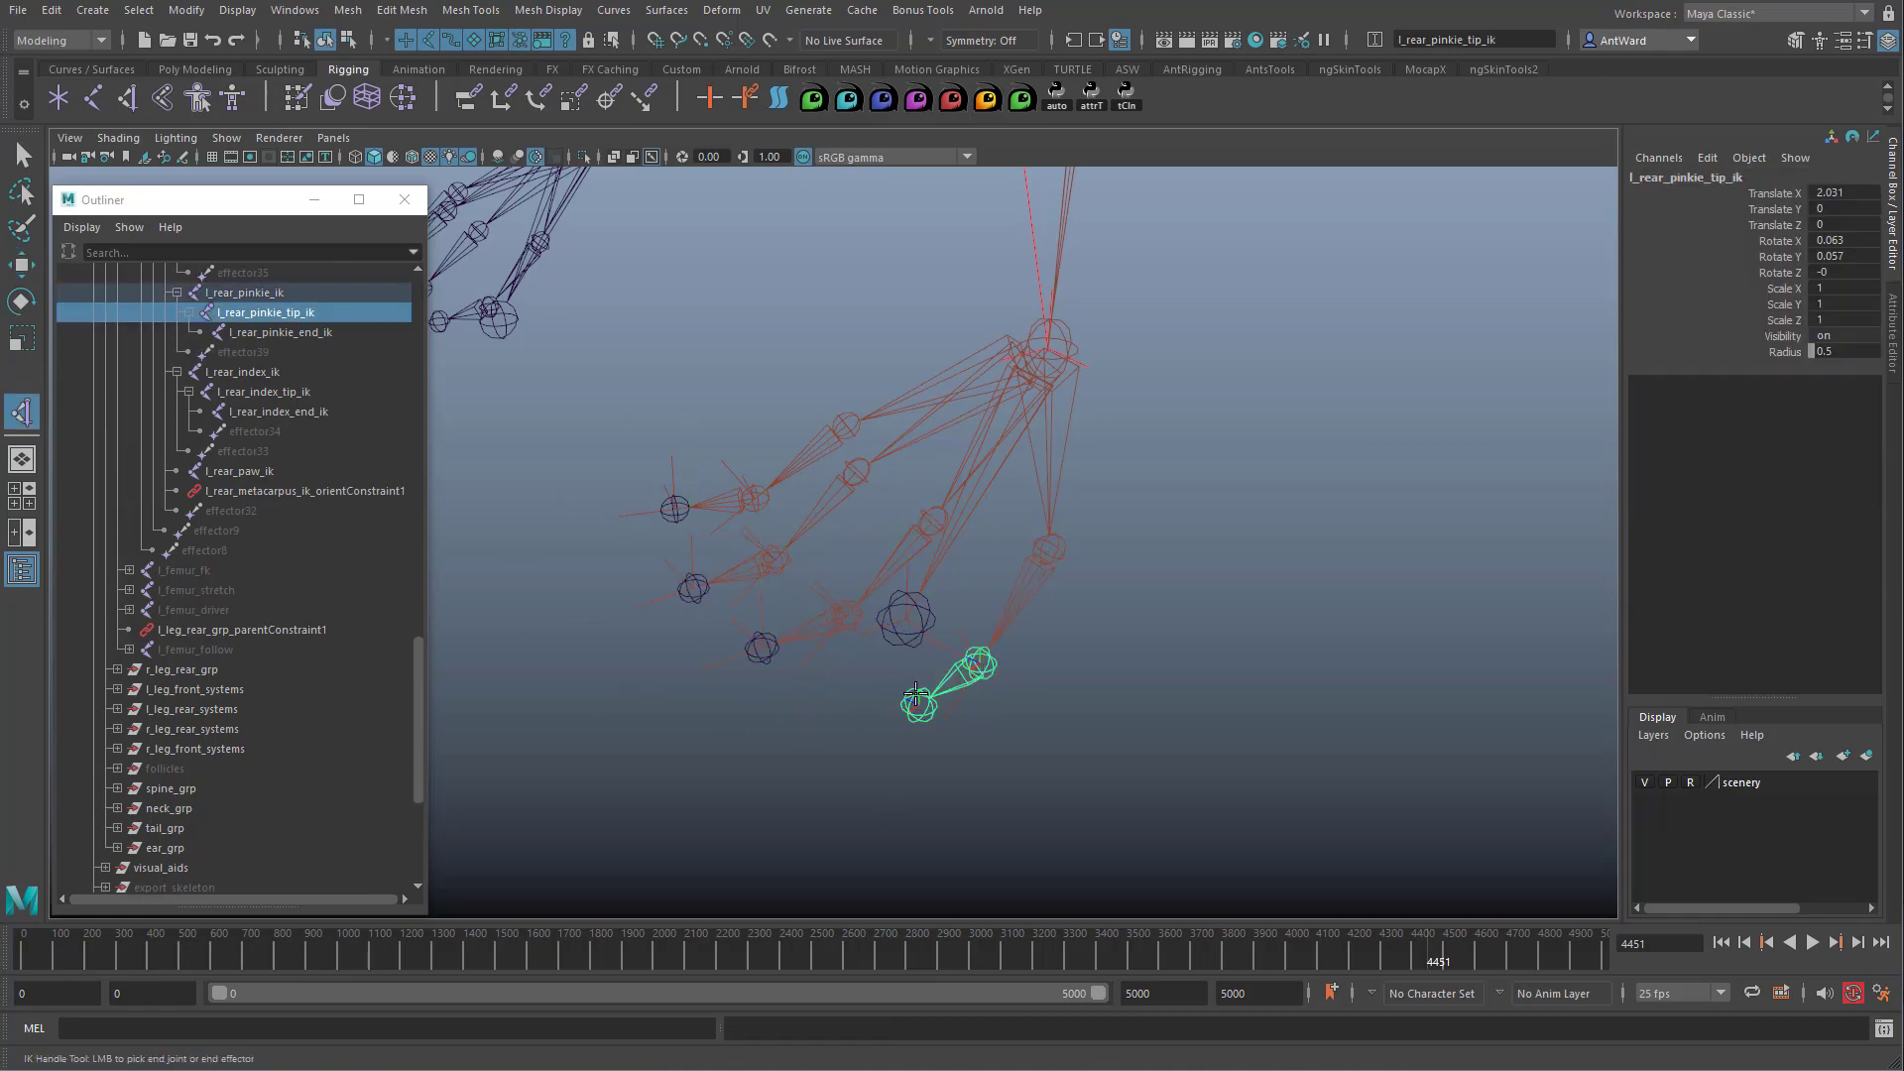
left_click(918, 703)
Rename the index toe's IK handles l_rear_index_tip_ikHandle and l_rear_index_end_ikHandle, reusing the copied joint names.
left_click_drag(805, 614, 830, 605, "alt")
right_click_drag(710, 575, 868, 575, "alt")
left_click_drag(805, 509, 872, 506, "alt")
left_click(883, 501)
left_click(1780, 178)
left_click(824, 450)
left_click(825, 454)
left_click(1786, 179)
type("l_rear_index_tip_ik")
type("Handle1")
left_click(744, 473)
left_click(1678, 179)
type("l_rear_index_end_ik")
type("Handle")
key("Return")
Rename the middle toe's IK handles l_rear_middle_tip_ikHandle and l_rear_middle_end_ikHandle, based on their joint names.
left_click(982, 617)
left_click(1715, 178)
left_click(990, 553)
left_click(990, 558)
left_click(1699, 179)
type("l_rear_middle_tip_ik")
type("Handle")
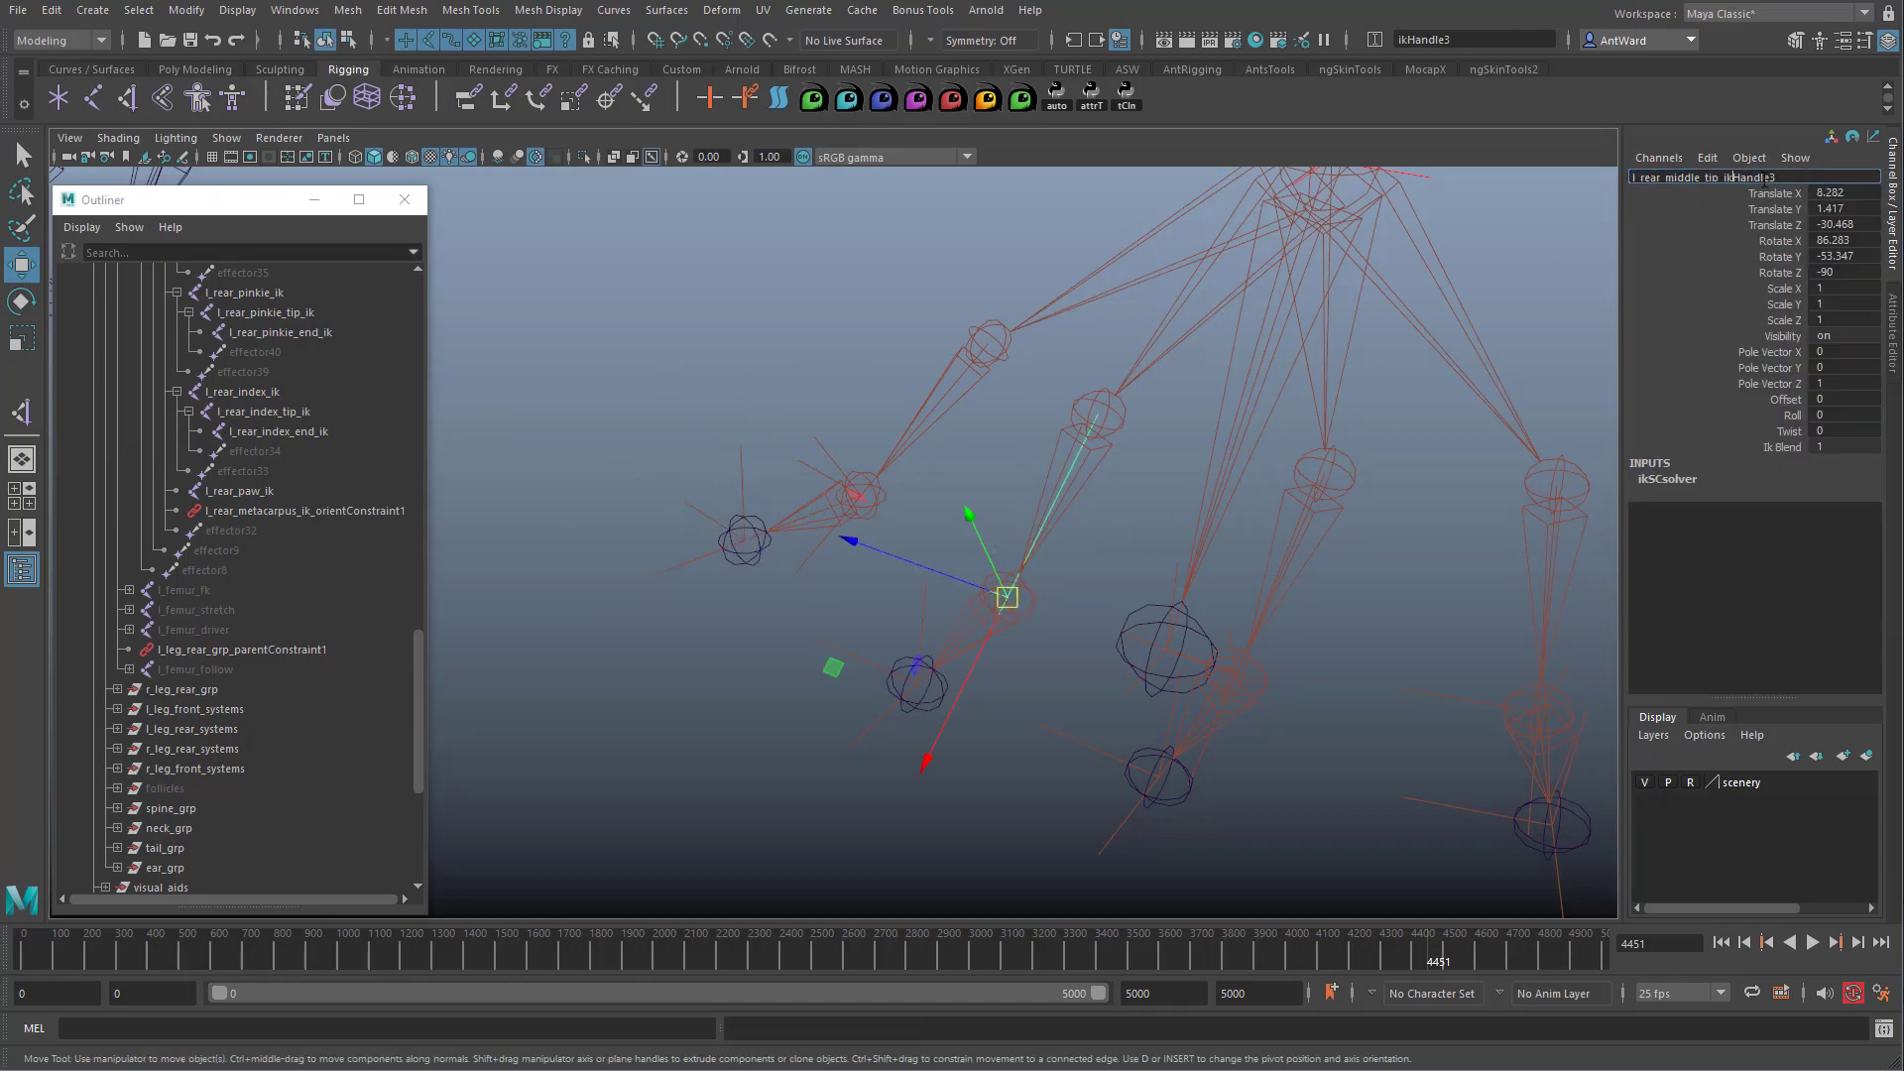
left_click(918, 706)
left_click(1676, 179)
key("ctrl+c")
left_click(869, 730)
left_click(1641, 178)
key("ctrl+v")
key("Return")
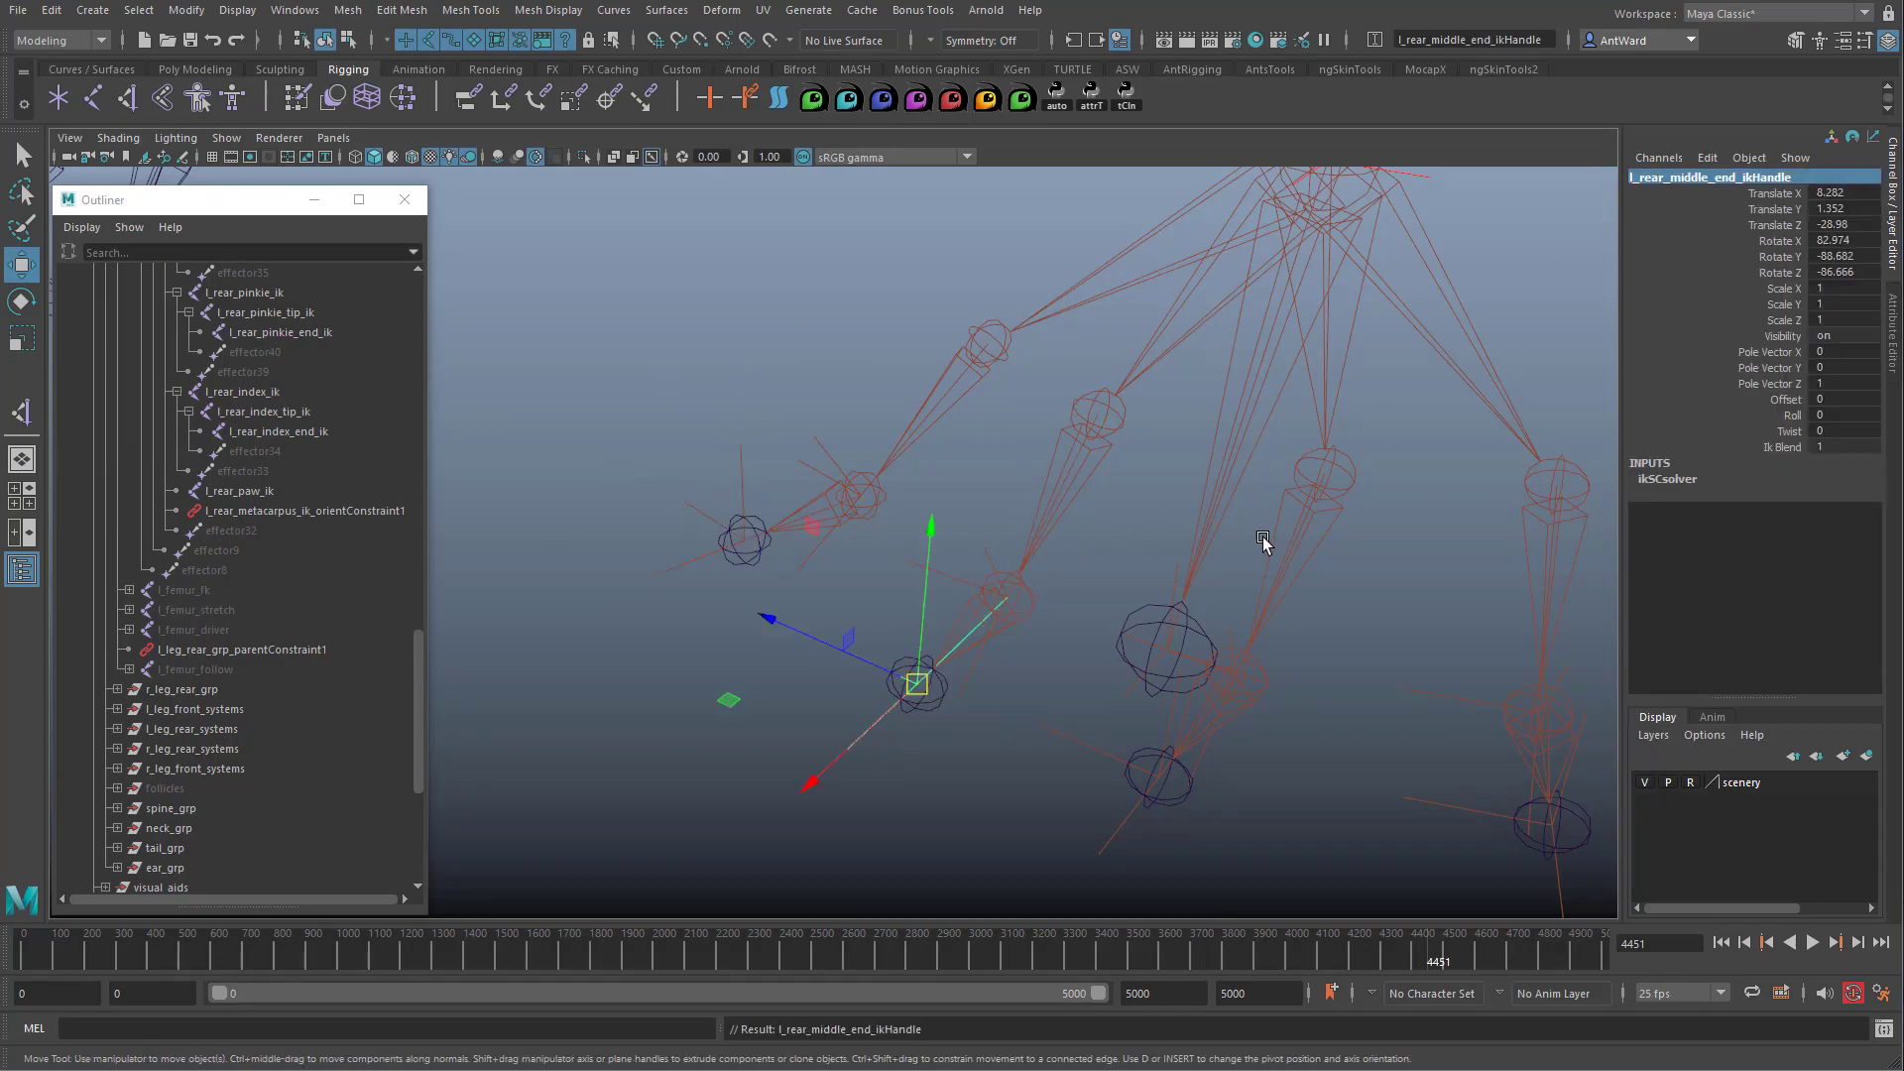
Rename the ring toe's IK handles l_rear_ring_tip_ikHandle and l_rear_ring_end_ikHandle, based on their joint names.
left_click_drag(1283, 537, 1200, 490, "alt")
left_click(1137, 515)
left_click(1691, 181)
left_click(1138, 460)
left_click(1643, 178)
type("l_rear_ring_tip_ik")
key("Return")
left_click(1149, 603)
left_click(1701, 178)
left_click(1088, 598)
left_click(1642, 178)
type("l_rear_ring_end_ik")
key("Return")
Rename the pinkie toe's IK handles l_rear_pinkie_tip_ikHandle and l_rear_pinkie_end_ikHandle, based on their joint names.
left_click(1360, 468)
left_click(1695, 178)
left_click(1396, 425)
left_click(1656, 179)
type("l_rear_pinkie_tip_ik")
left_click(1441, 542)
left_click(1711, 179)
key("ctrl+c")
left_click(1460, 478)
left_click(1666, 178)
key("ctrl+v")
type("Handle")
key("Return")
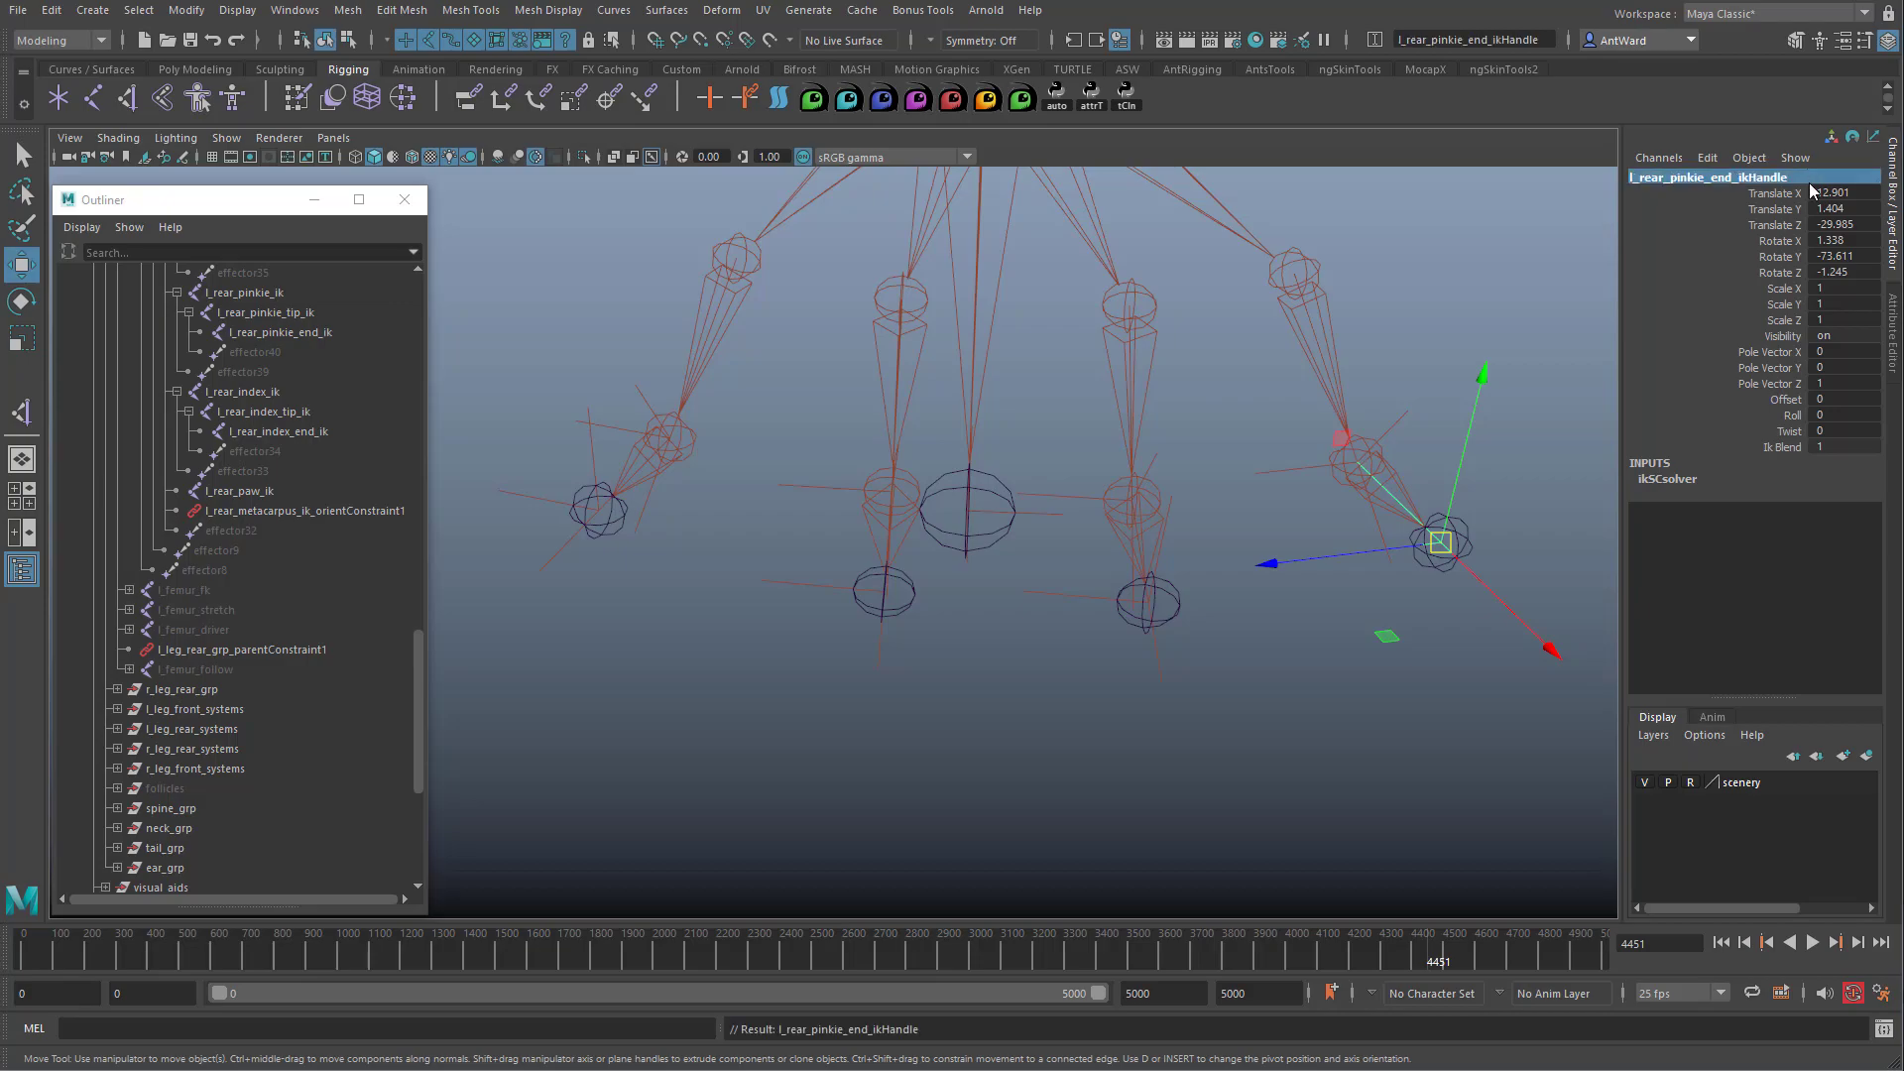
Review all the paw and toe IK handles and examine the translate and rotate values of l_rear_index_end_ikHandle.
scroll(179, 649, "down", 6)
left_click_drag(179, 633, 211, 785)
left_click_drag(1111, 505, 918, 528, "alt")
middle_click_drag(918, 526, 938, 572, "alt")
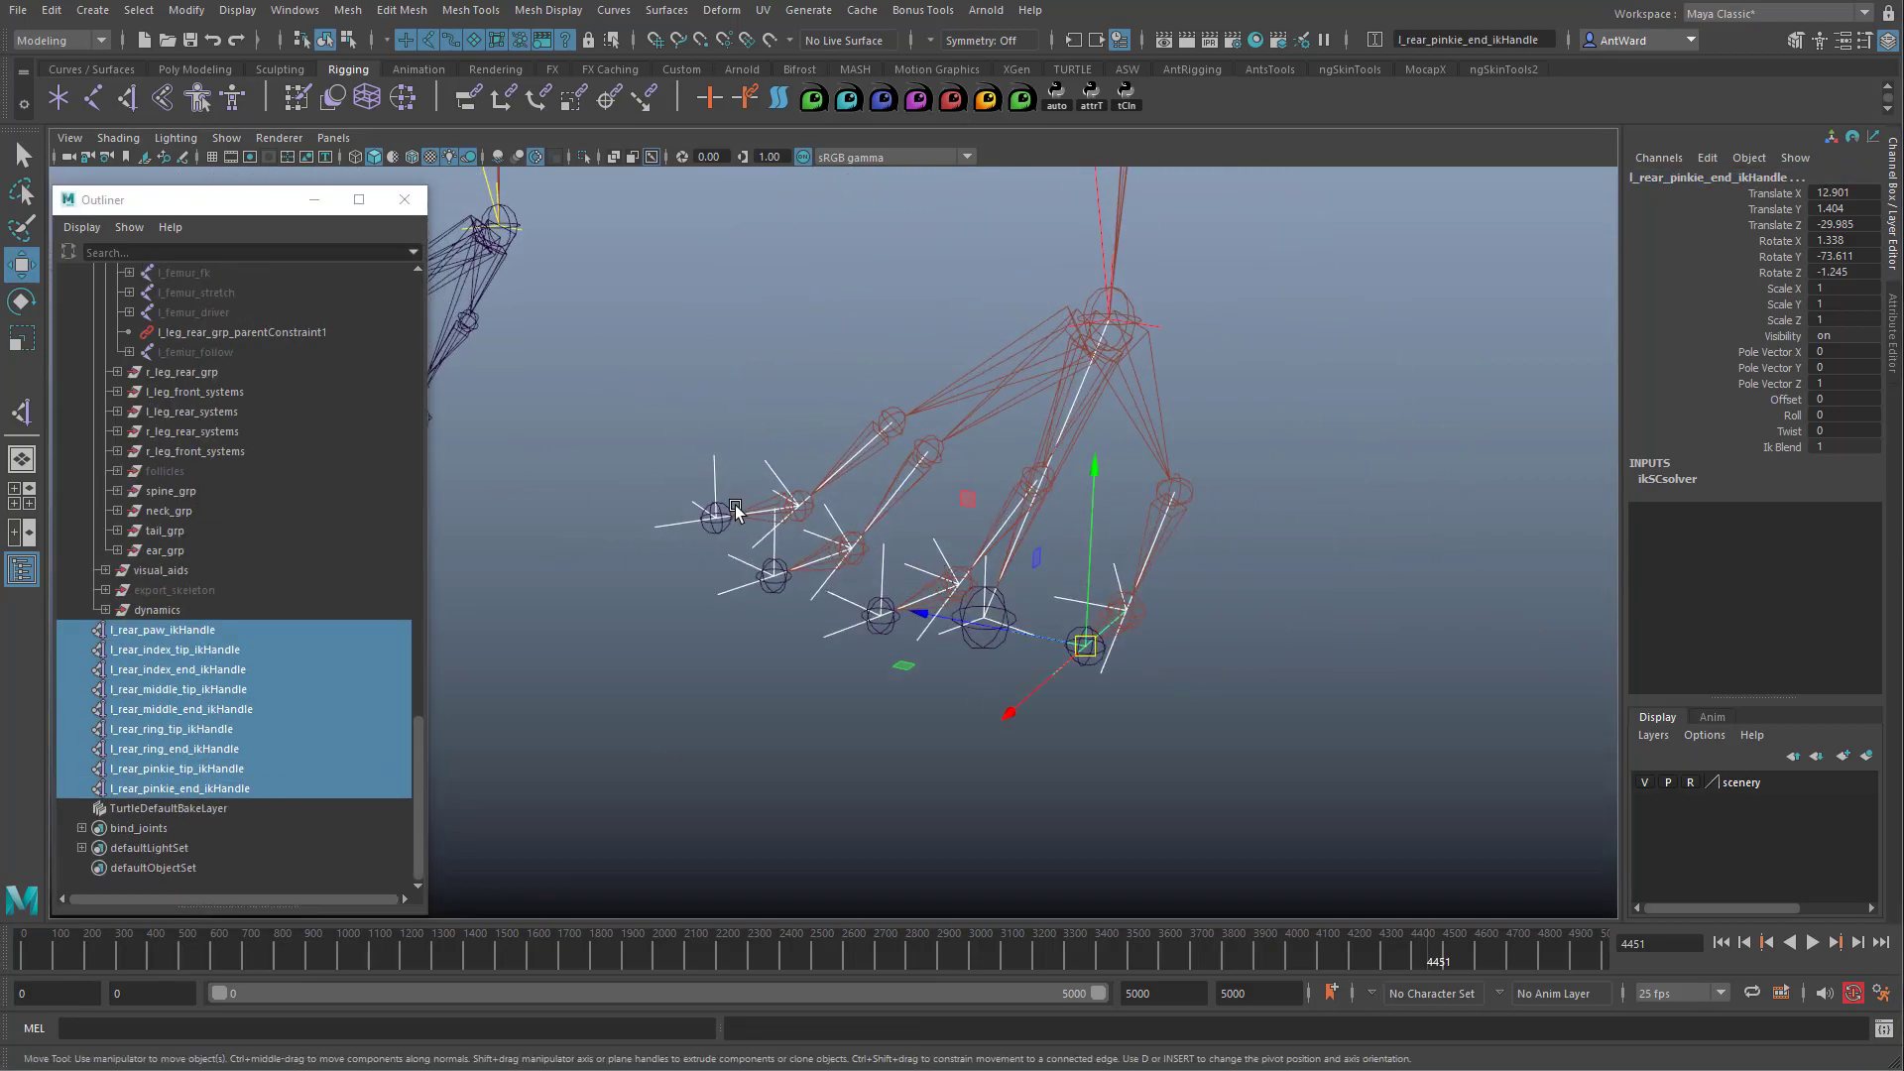
mouse_move(841, 597)
left_mouse_down("alt")
mouse_move(819, 597)
mouse_move(829, 612)
left_mouse_up("alt")
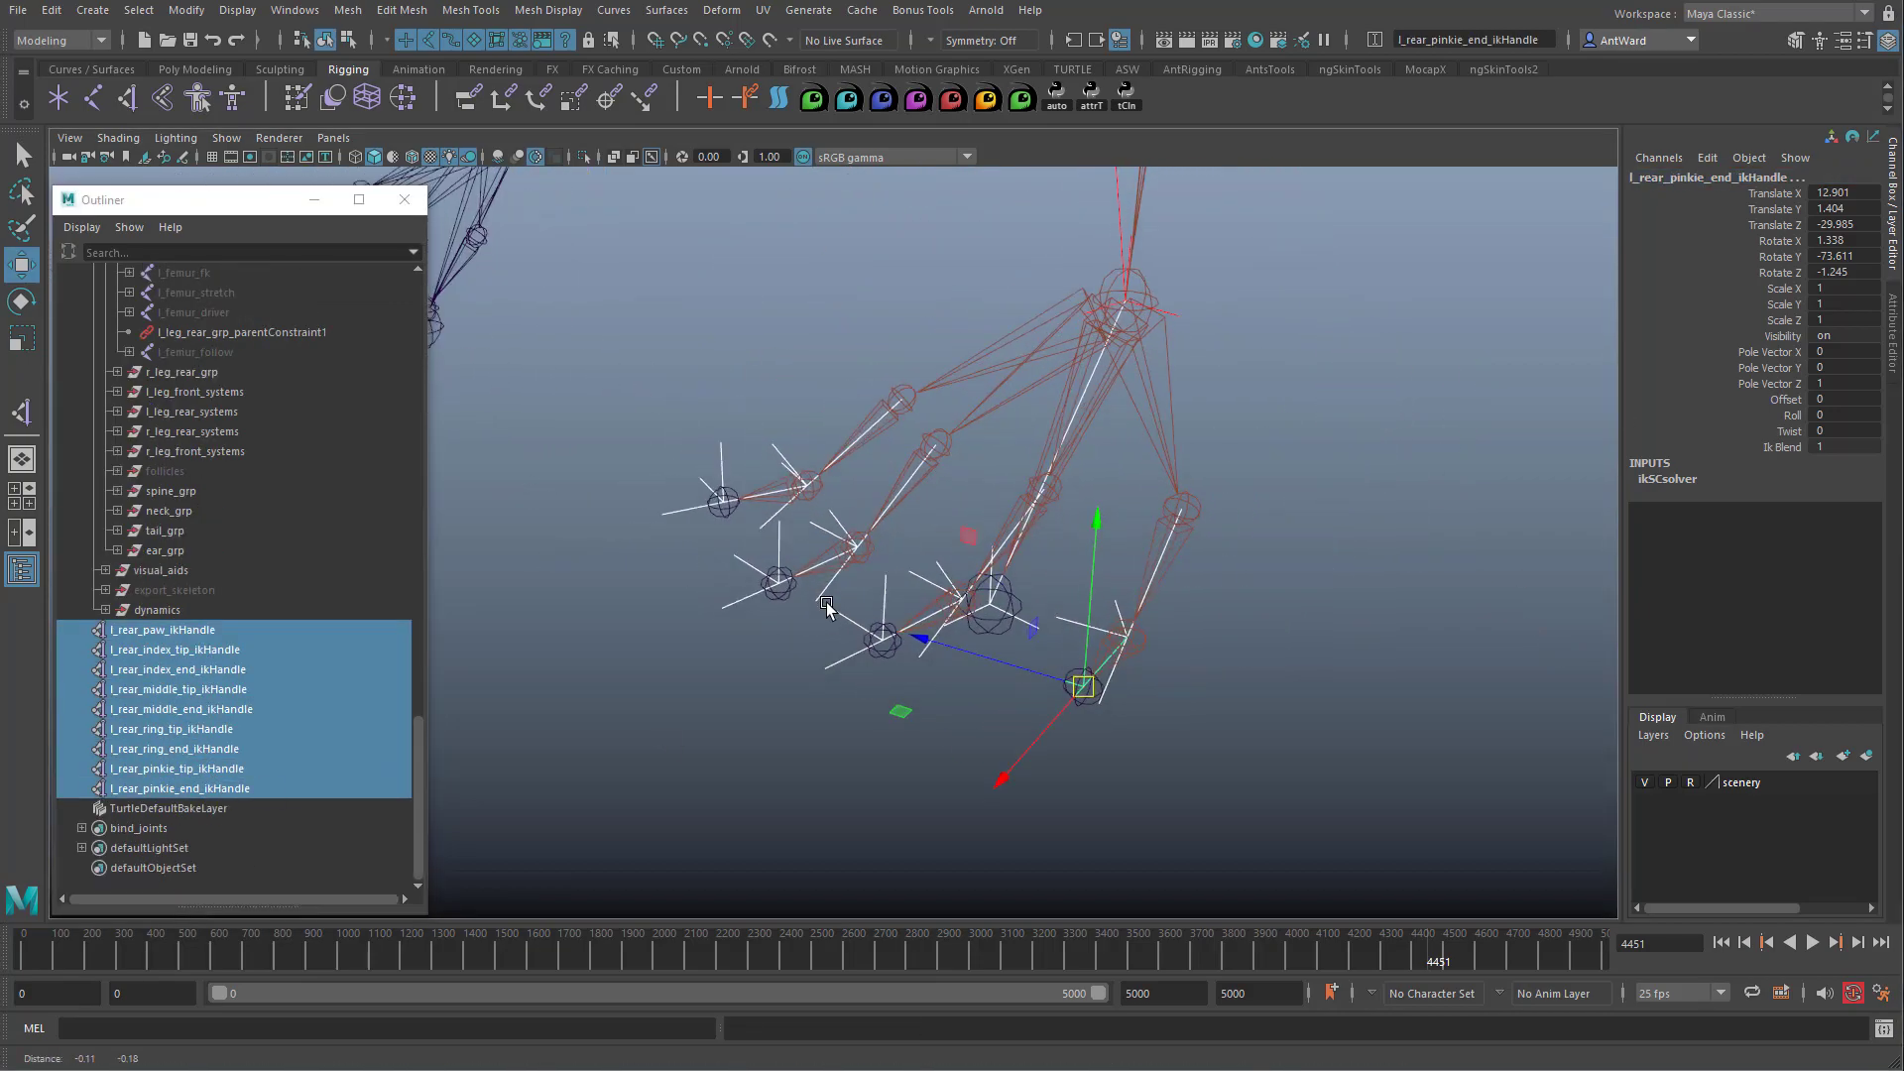
middle_click_drag(829, 612, 883, 557, "alt")
left_click(691, 598)
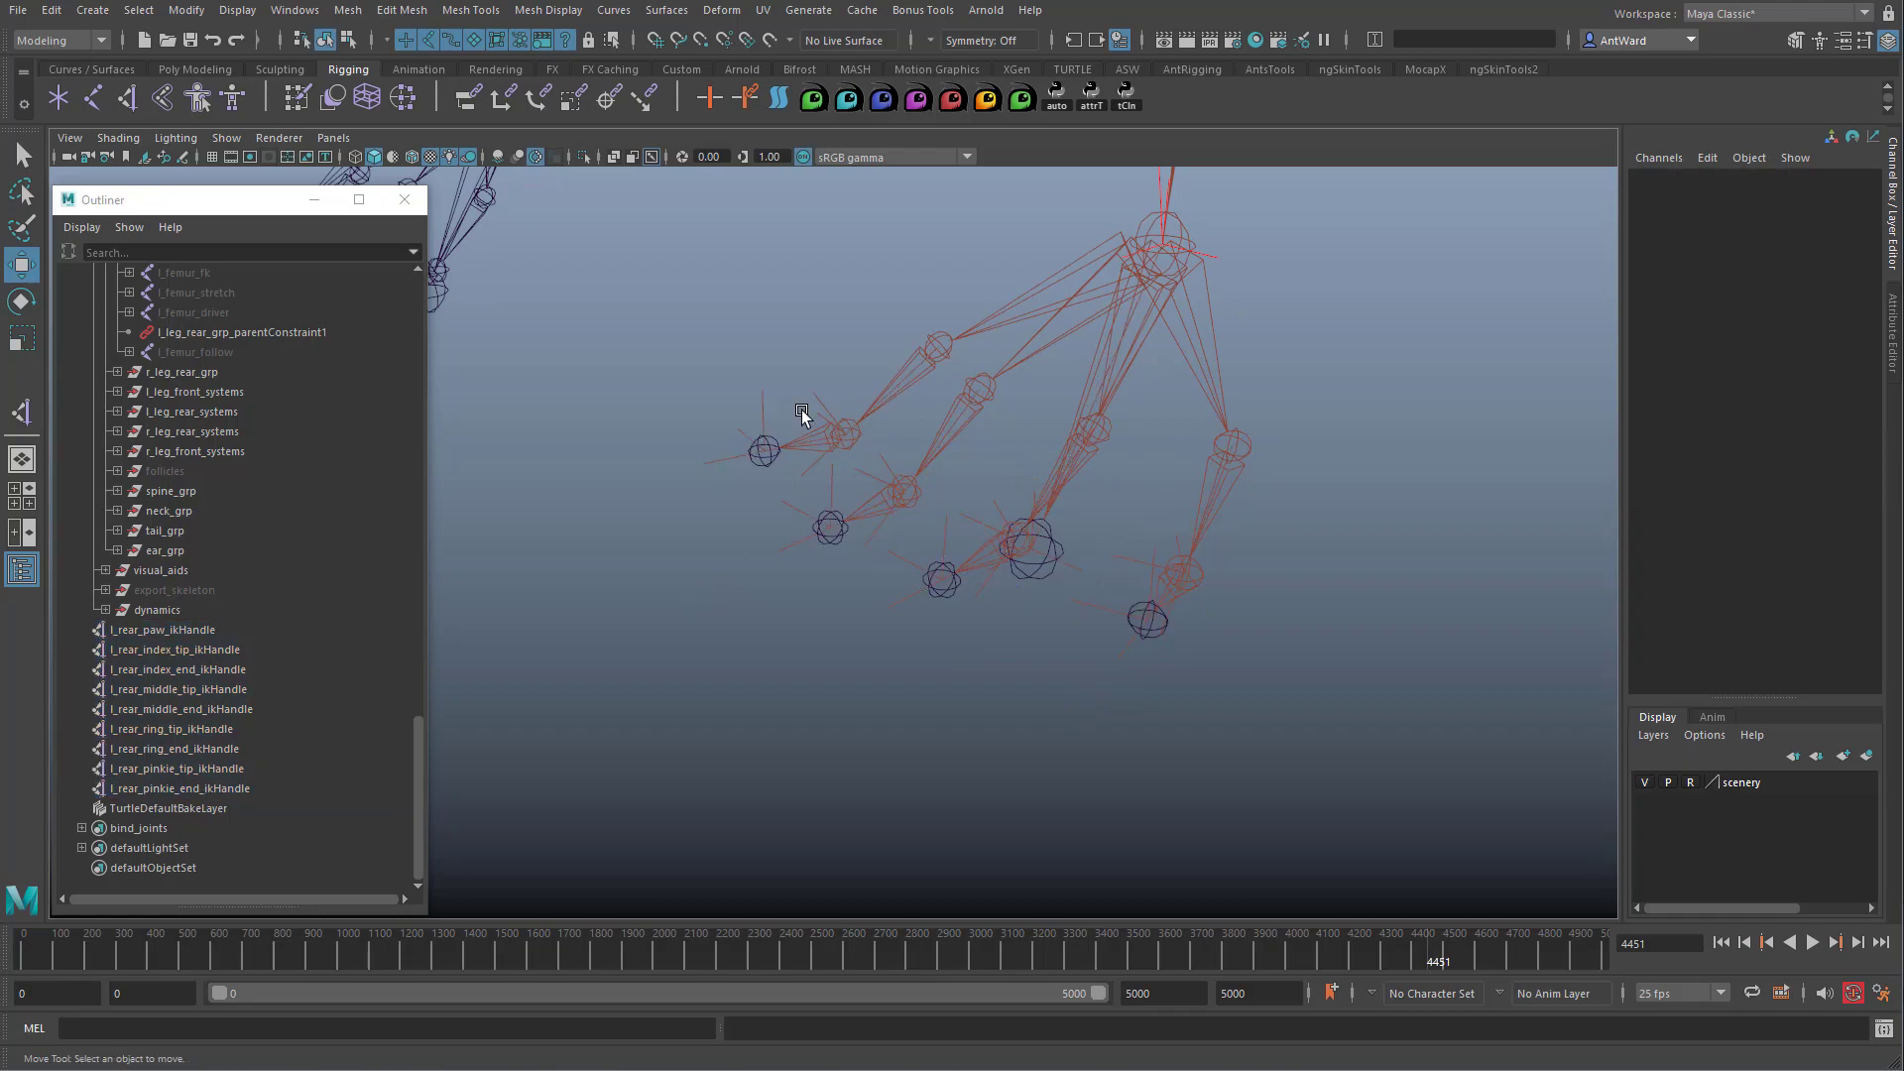
left_click(764, 412)
left_click_drag(1837, 202, 1844, 272)
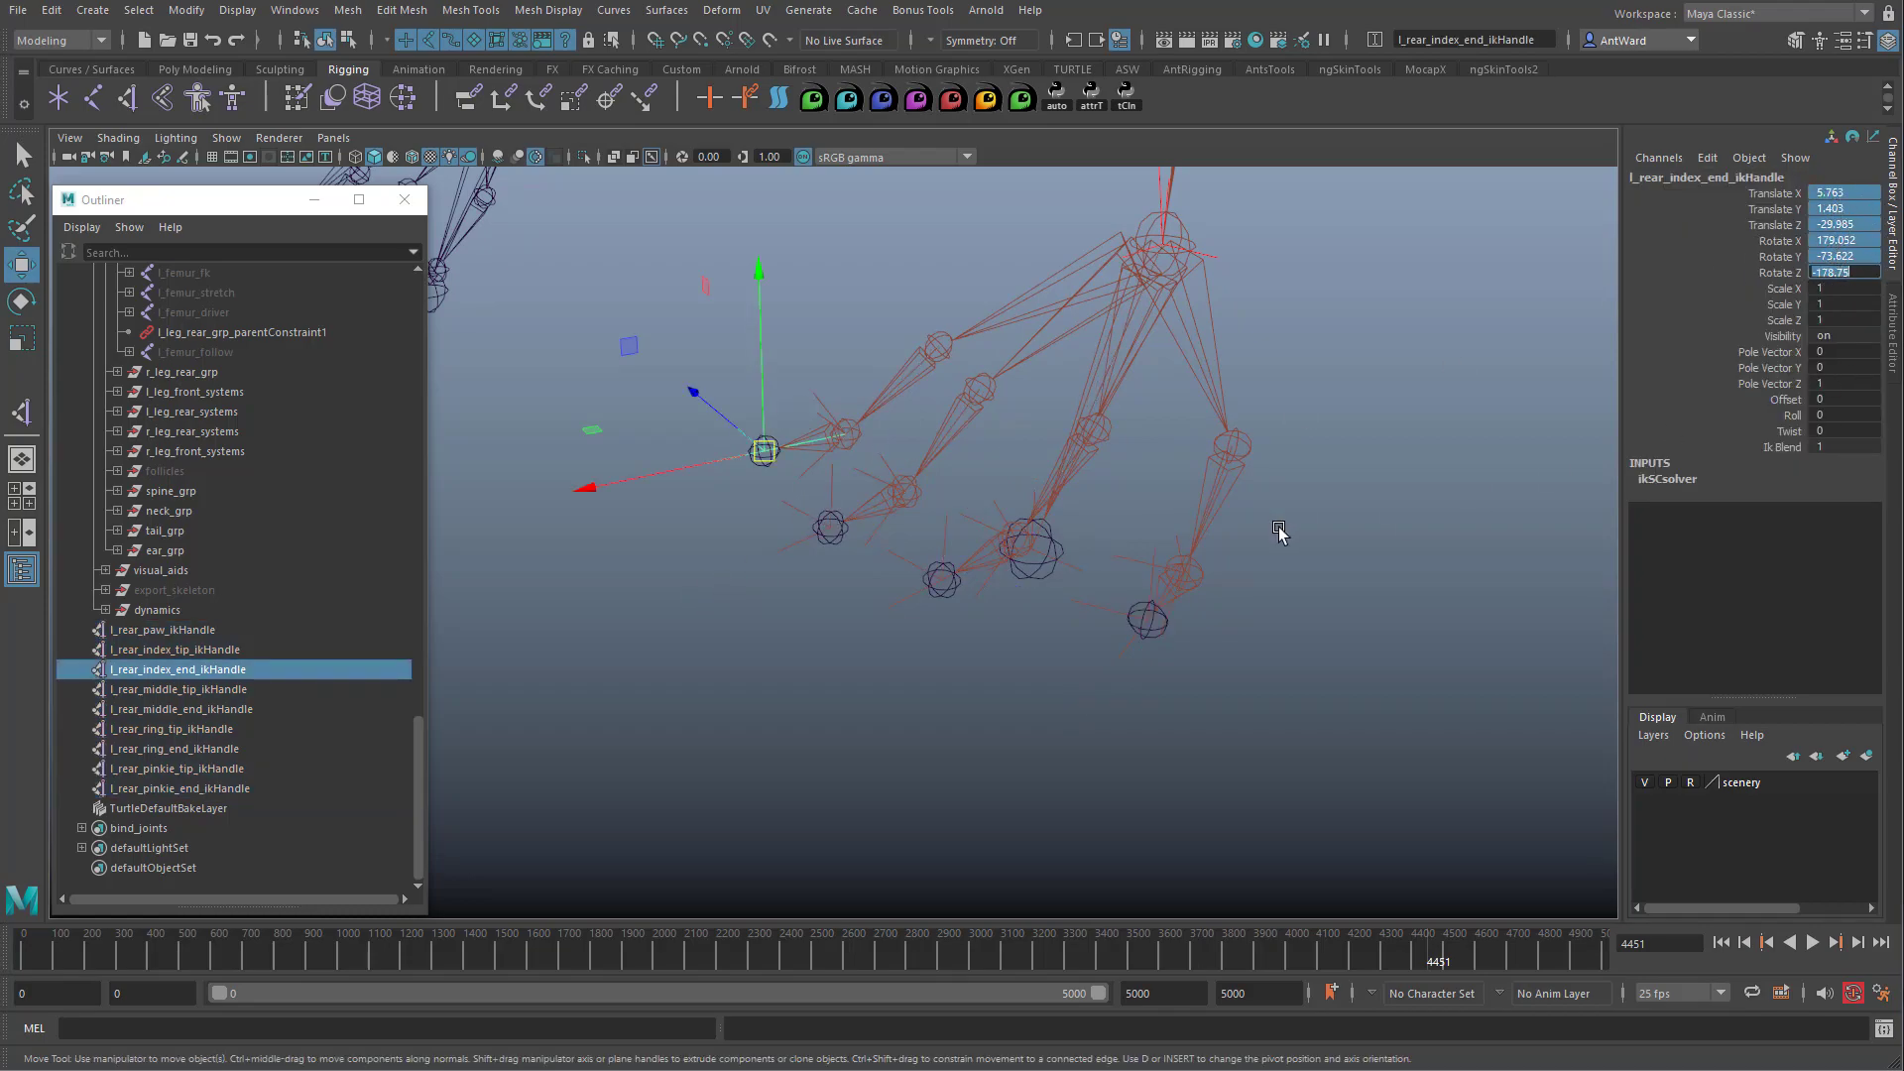
left_click_drag(974, 717, 987, 718, "alt")
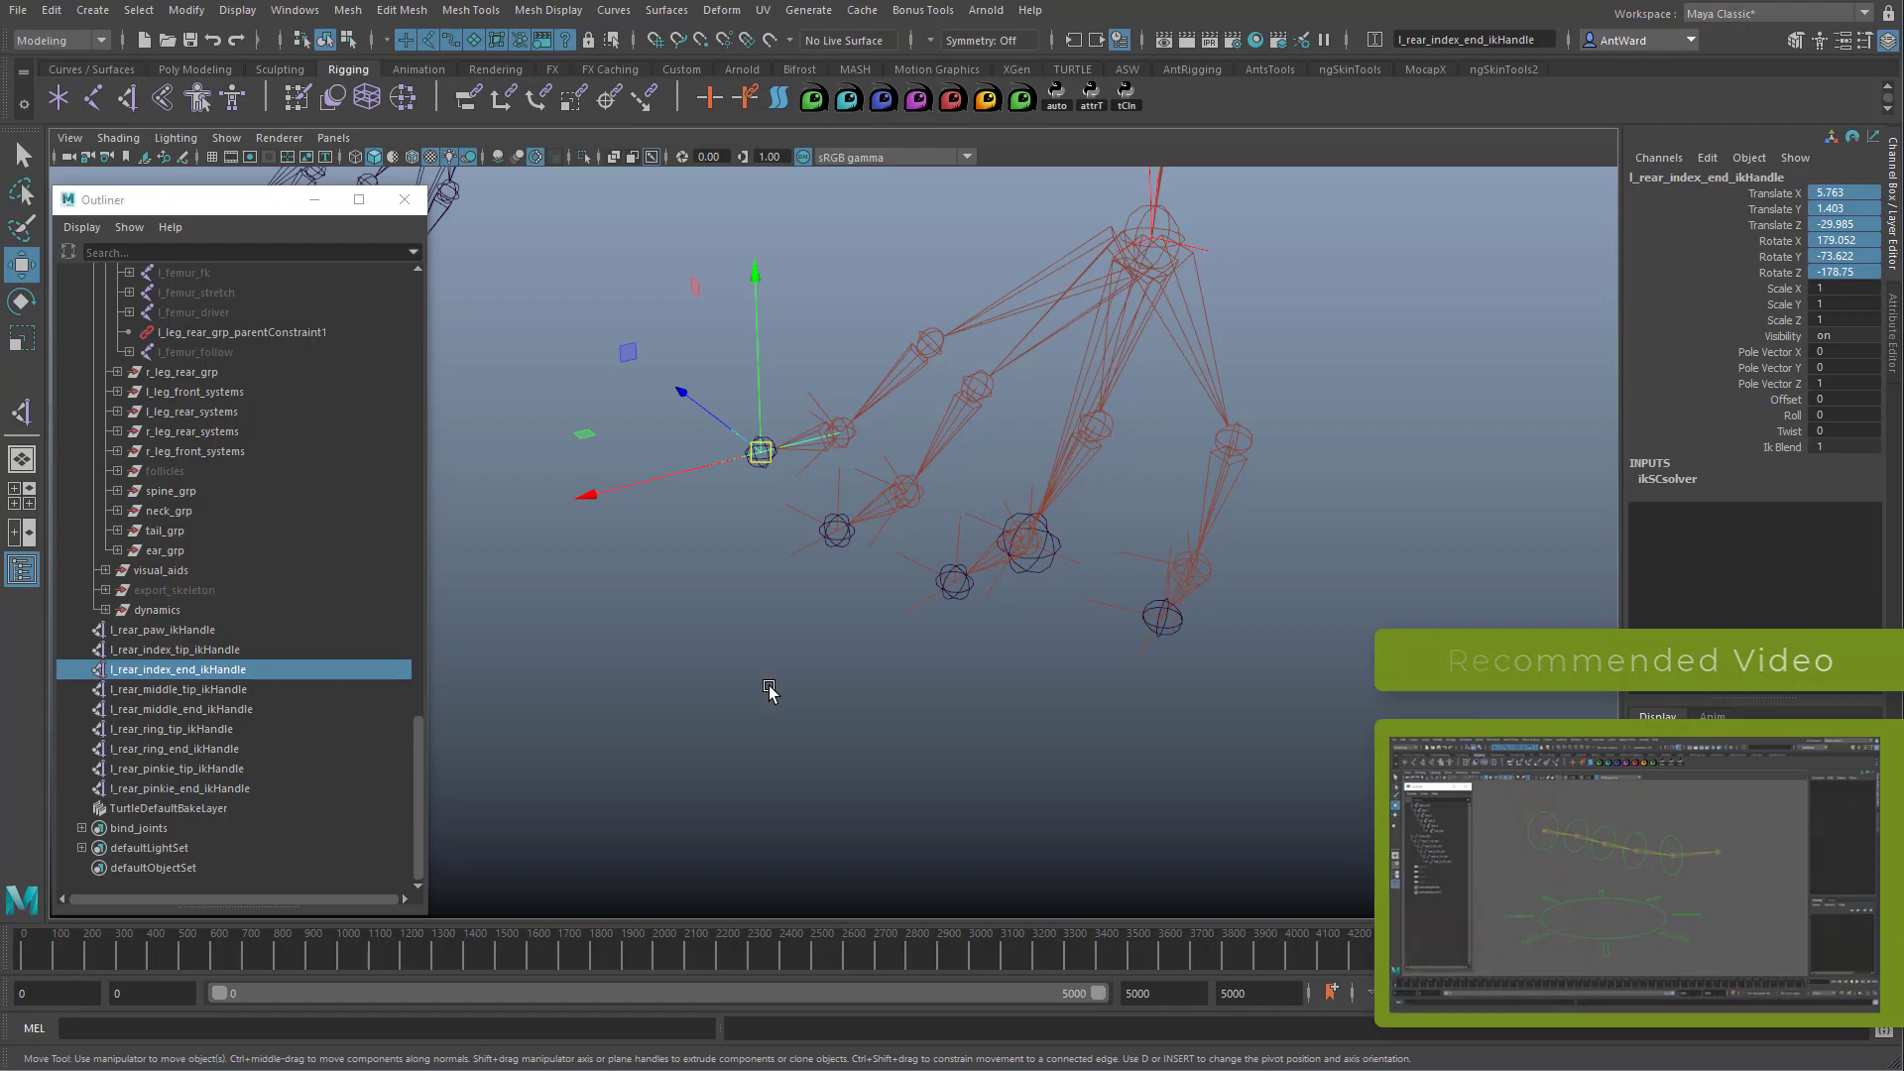
left_click(769, 687)
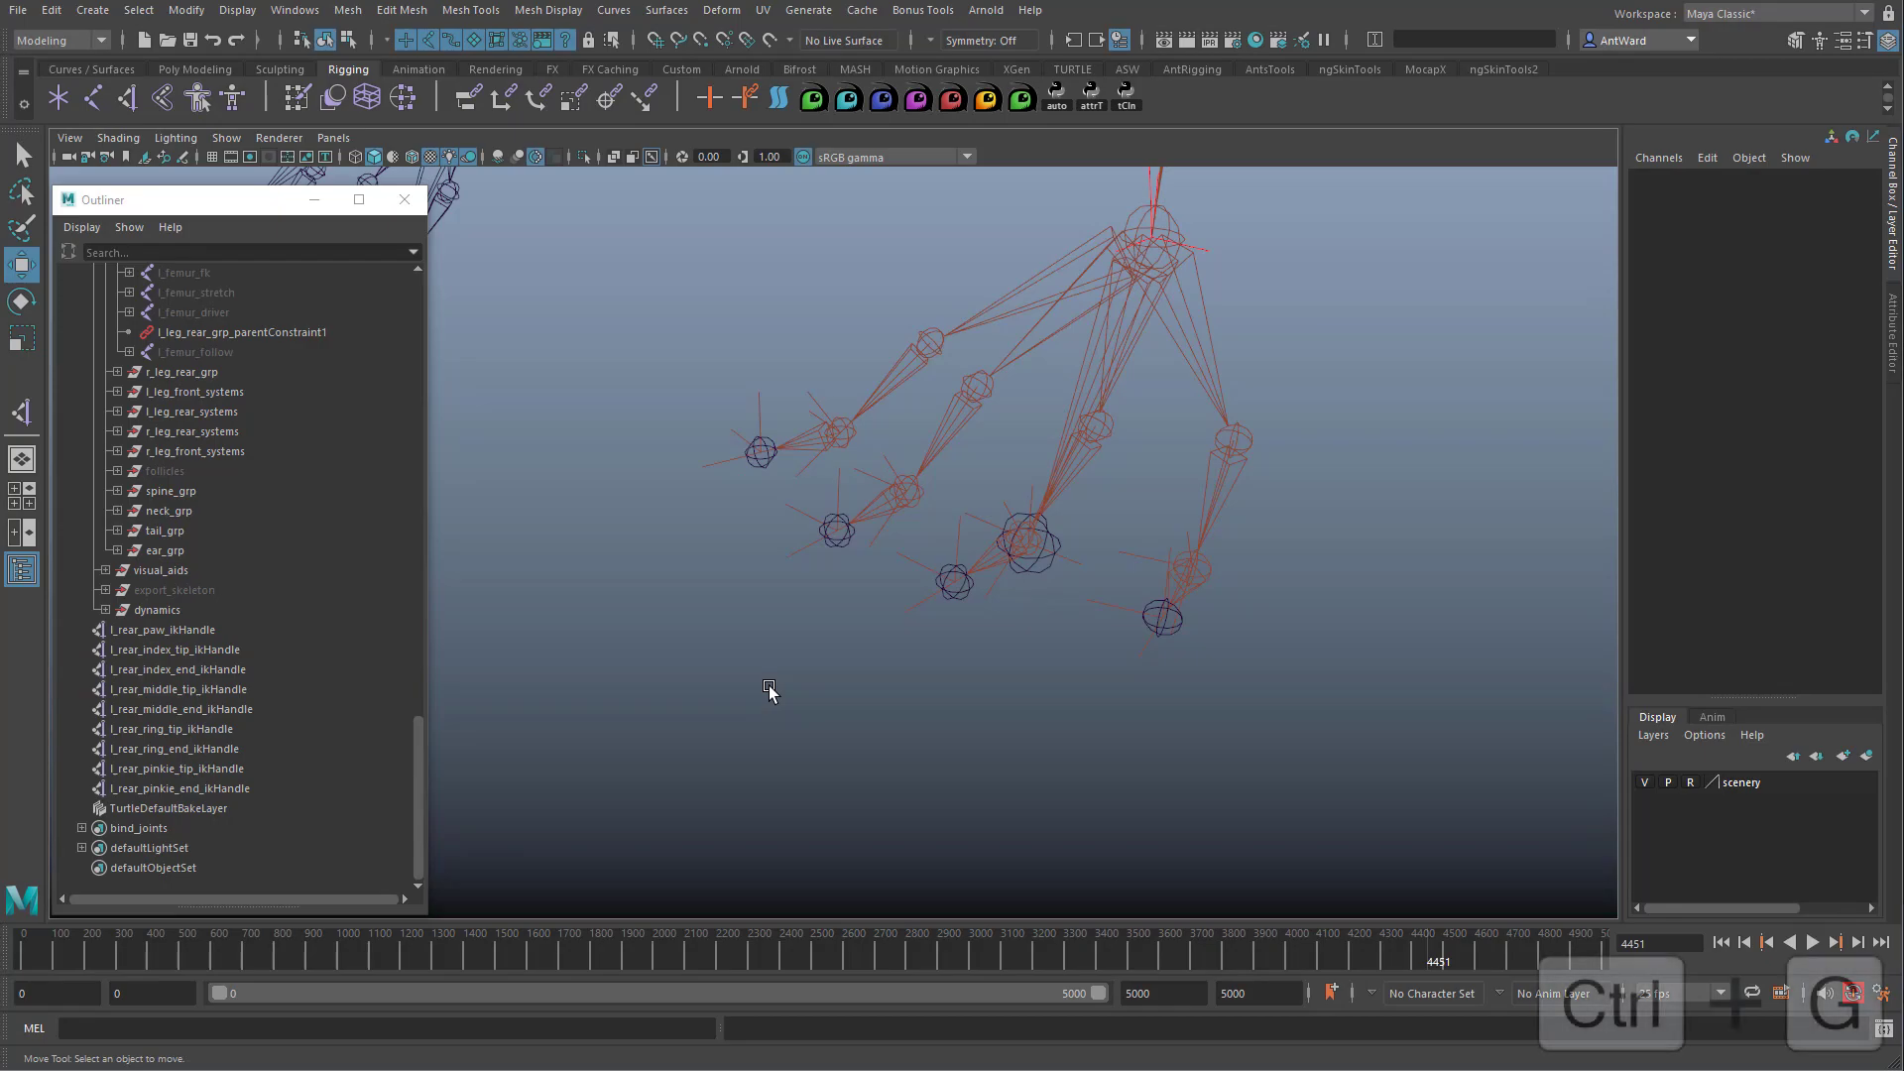
Create an empty group and match its transforms to the l_rear_index_end_ik joint.
key("ctrl+g")
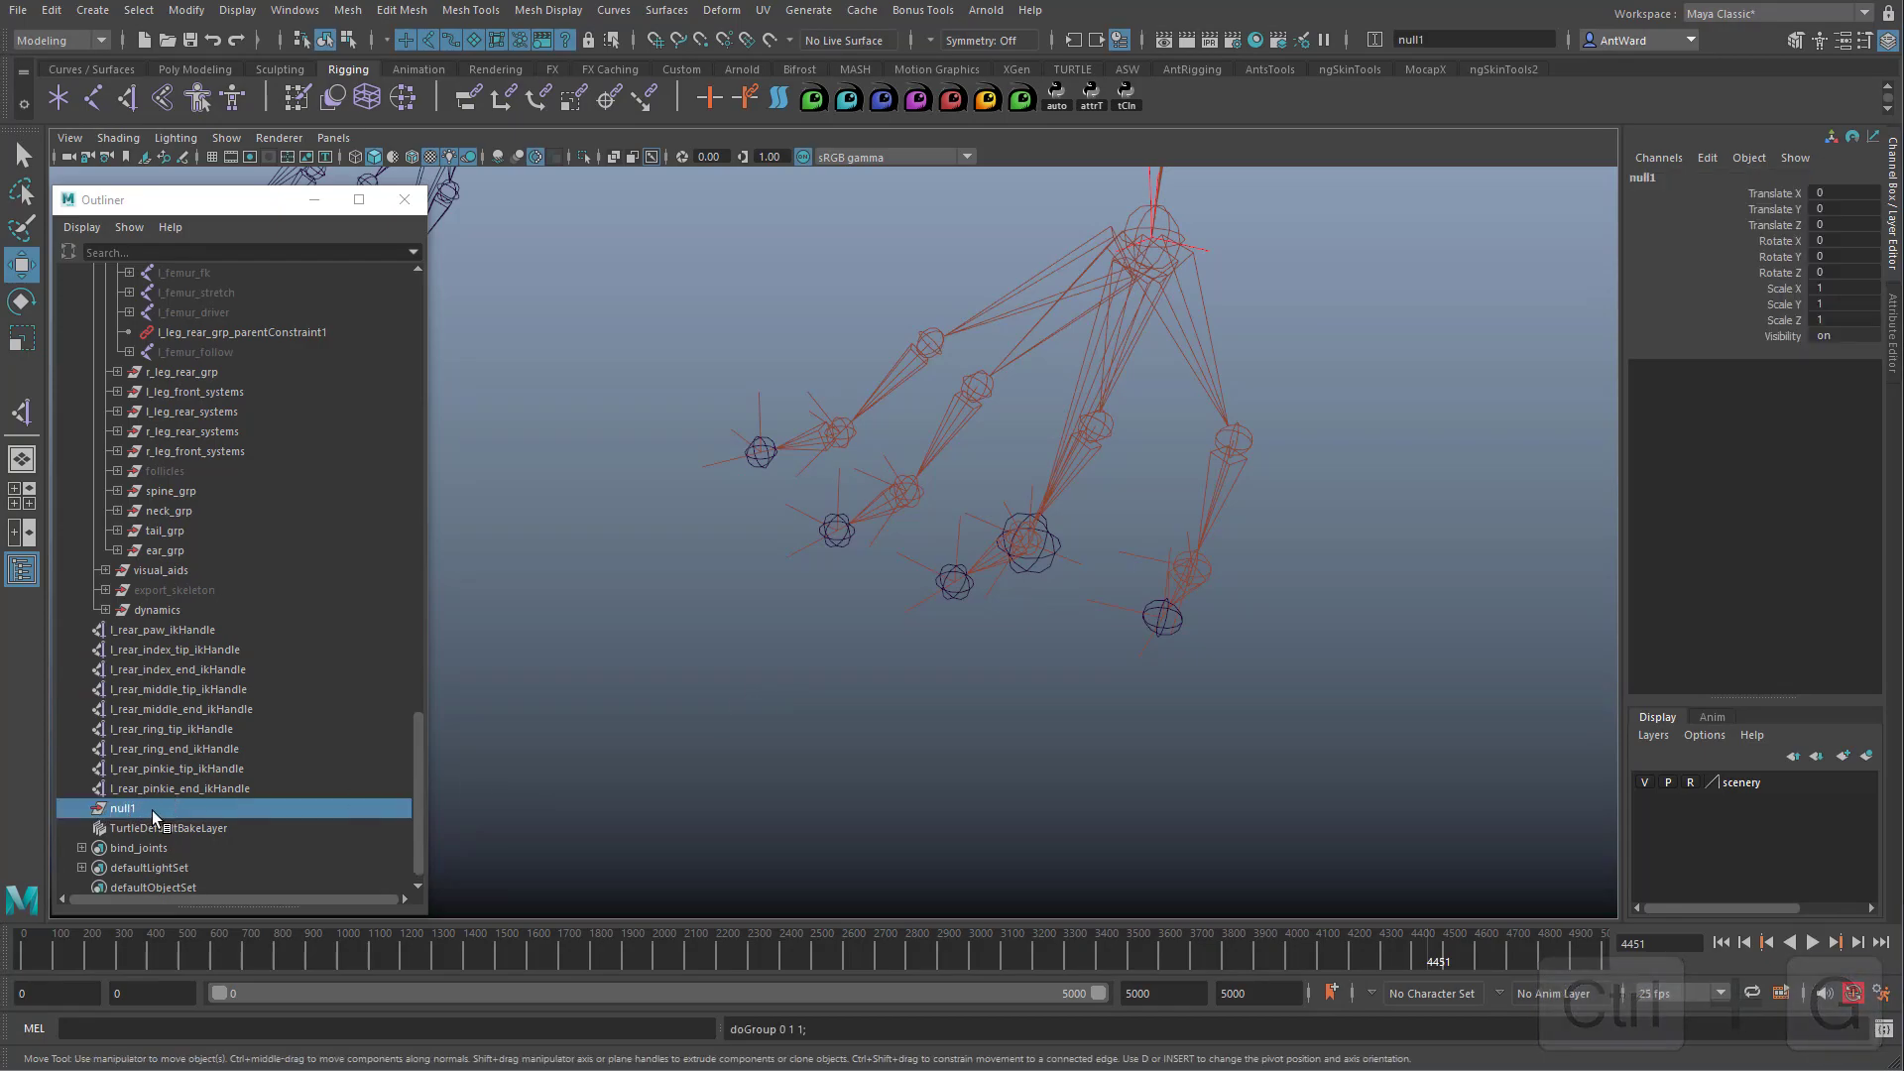
left_click(765, 458)
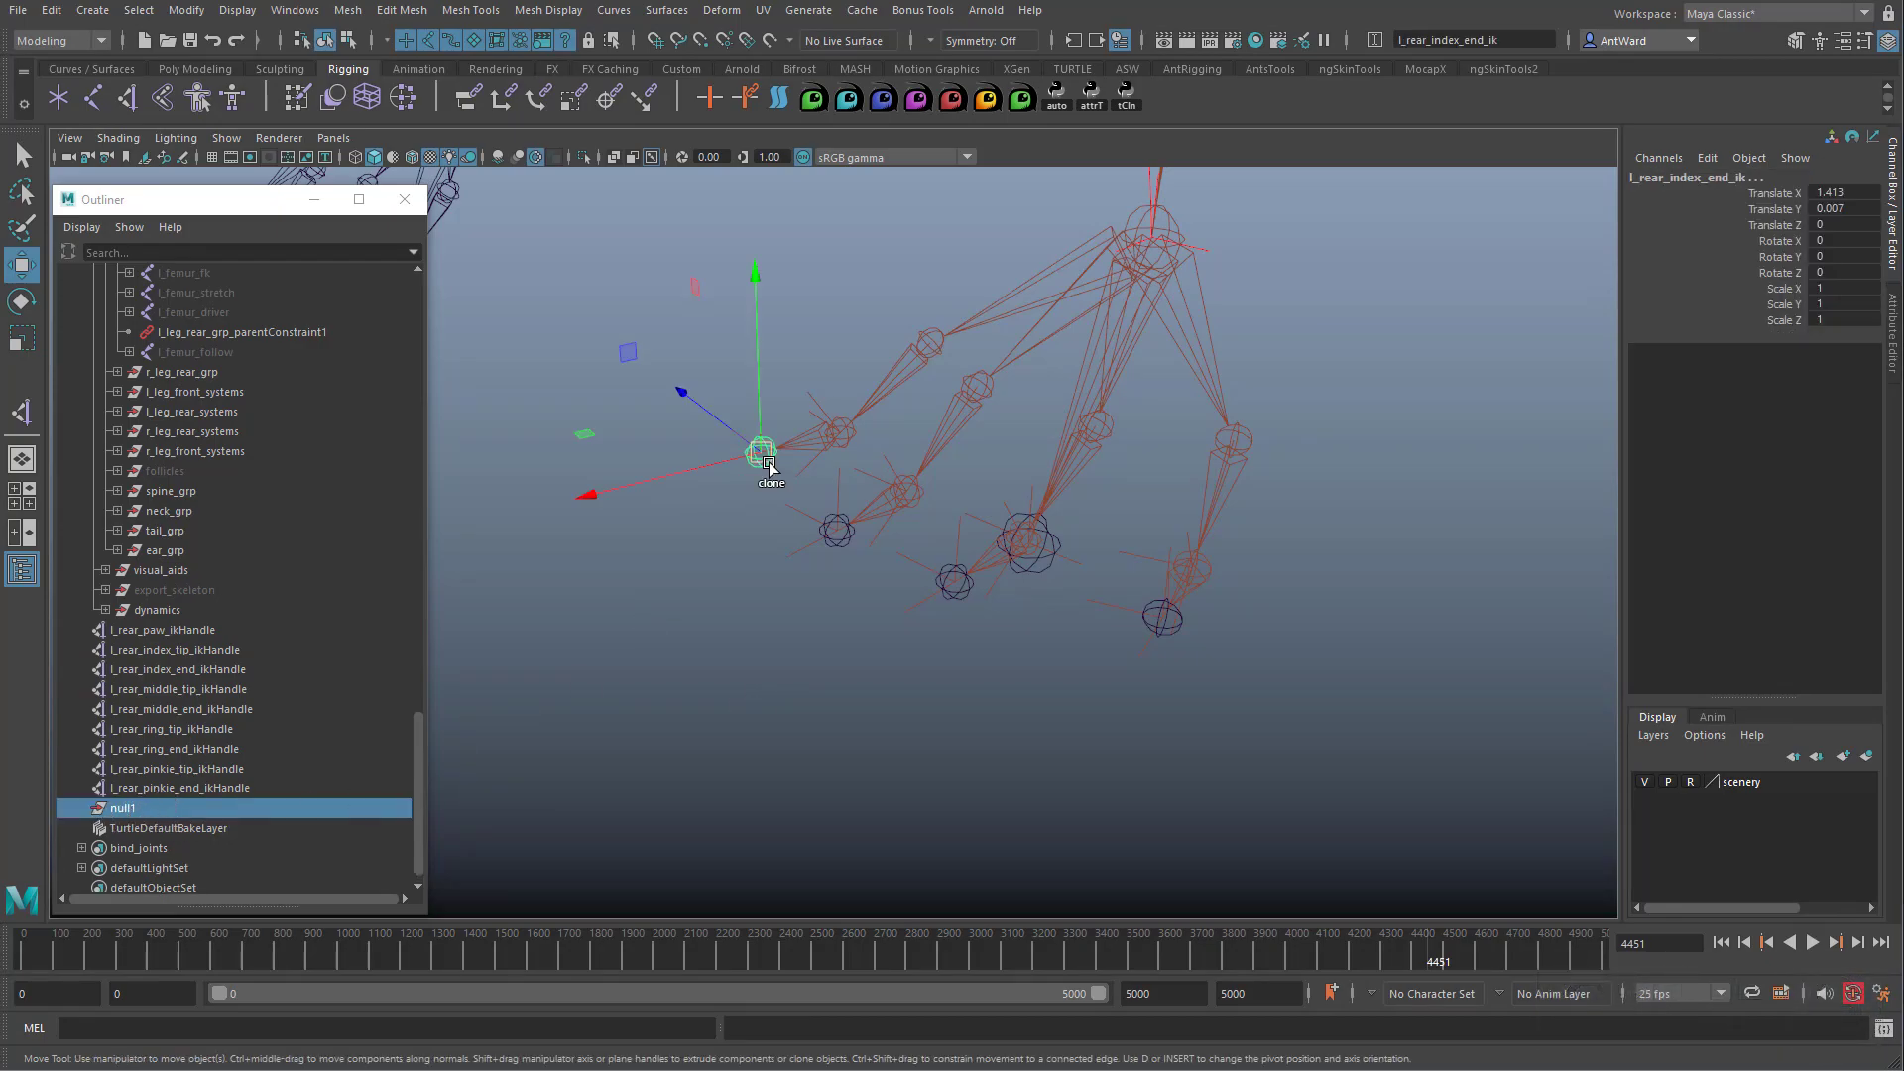
left_click(188, 12)
mouse_move(240, 120)
left_click(438, 123)
left_click(183, 791)
left_click(162, 805)
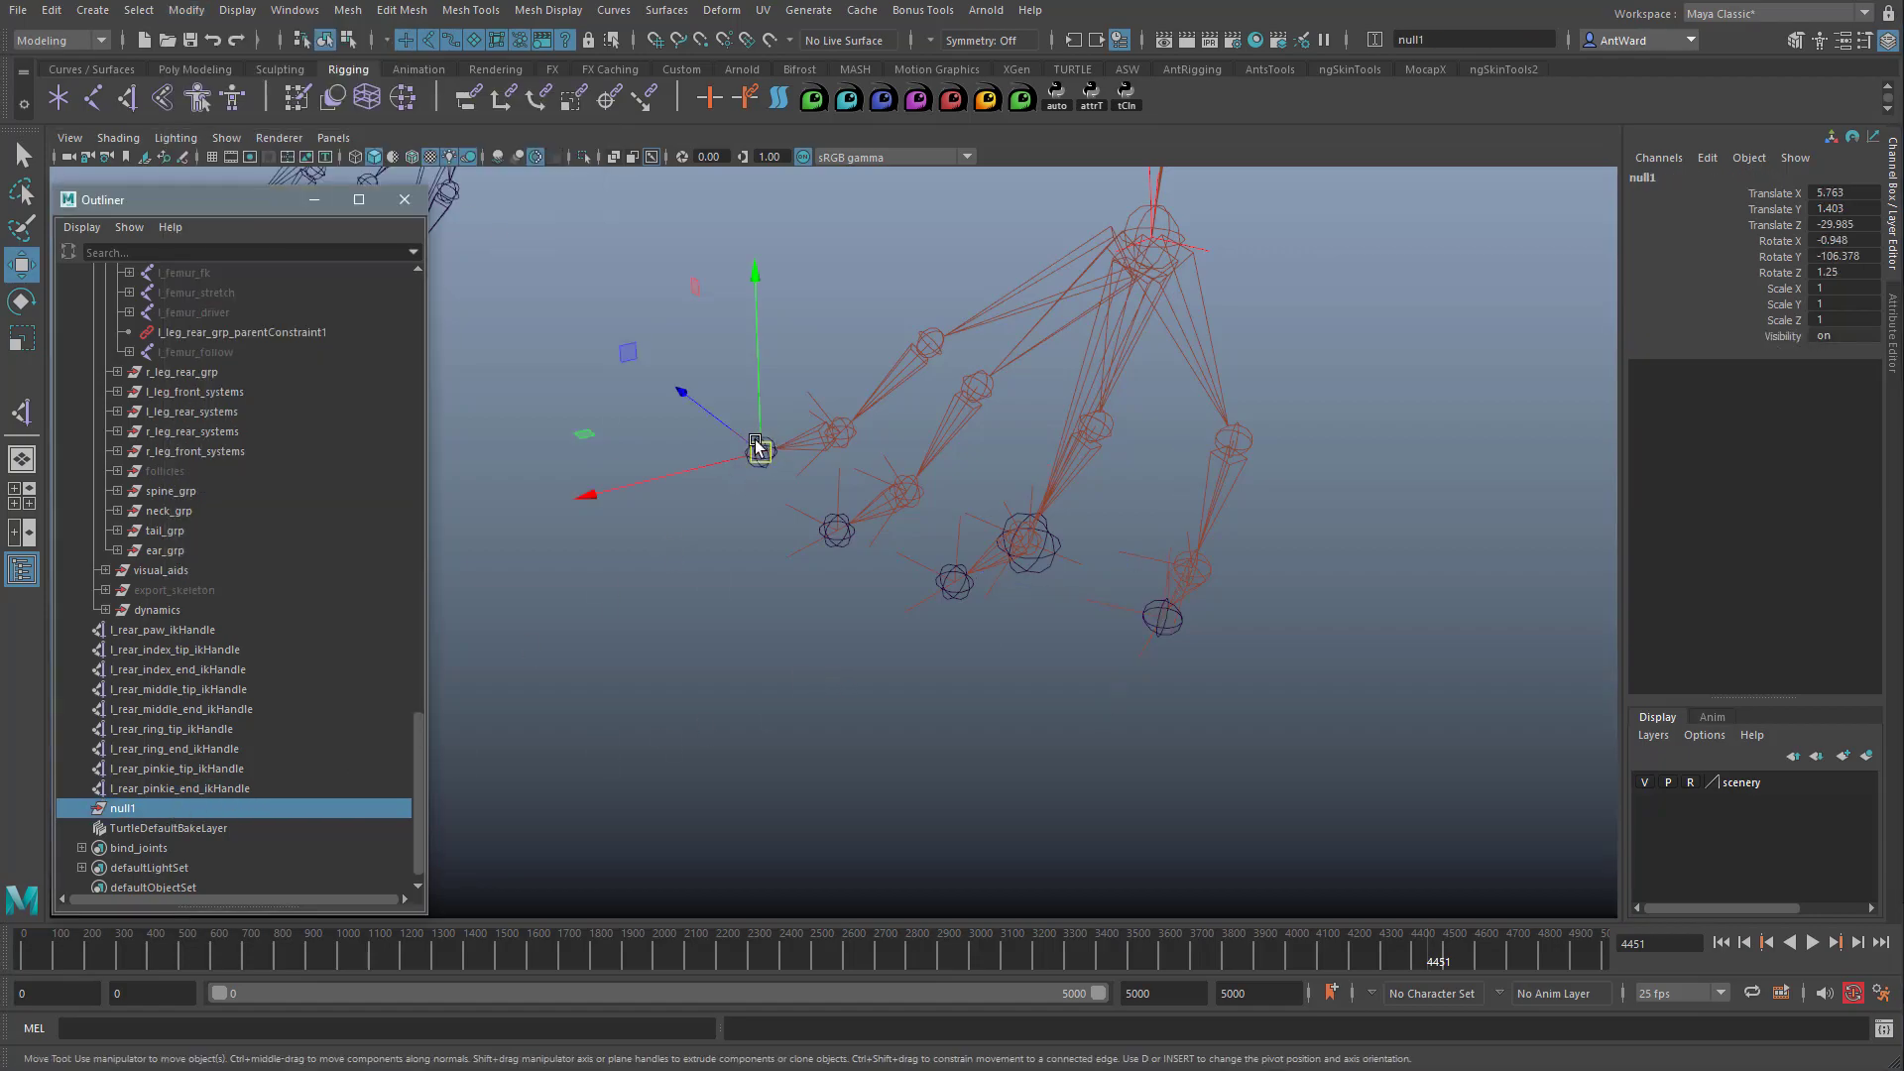
Rename the empty group l_rear_index_end_offset, reusing the copied name of l_rear_index_end_ikHandle.
middle_click_drag(696, 506, 756, 530, "alt")
left_click_drag(756, 531, 874, 534, "alt")
right_click_drag(873, 534, 1097, 515, "alt")
left_click(669, 510)
left_click(776, 352)
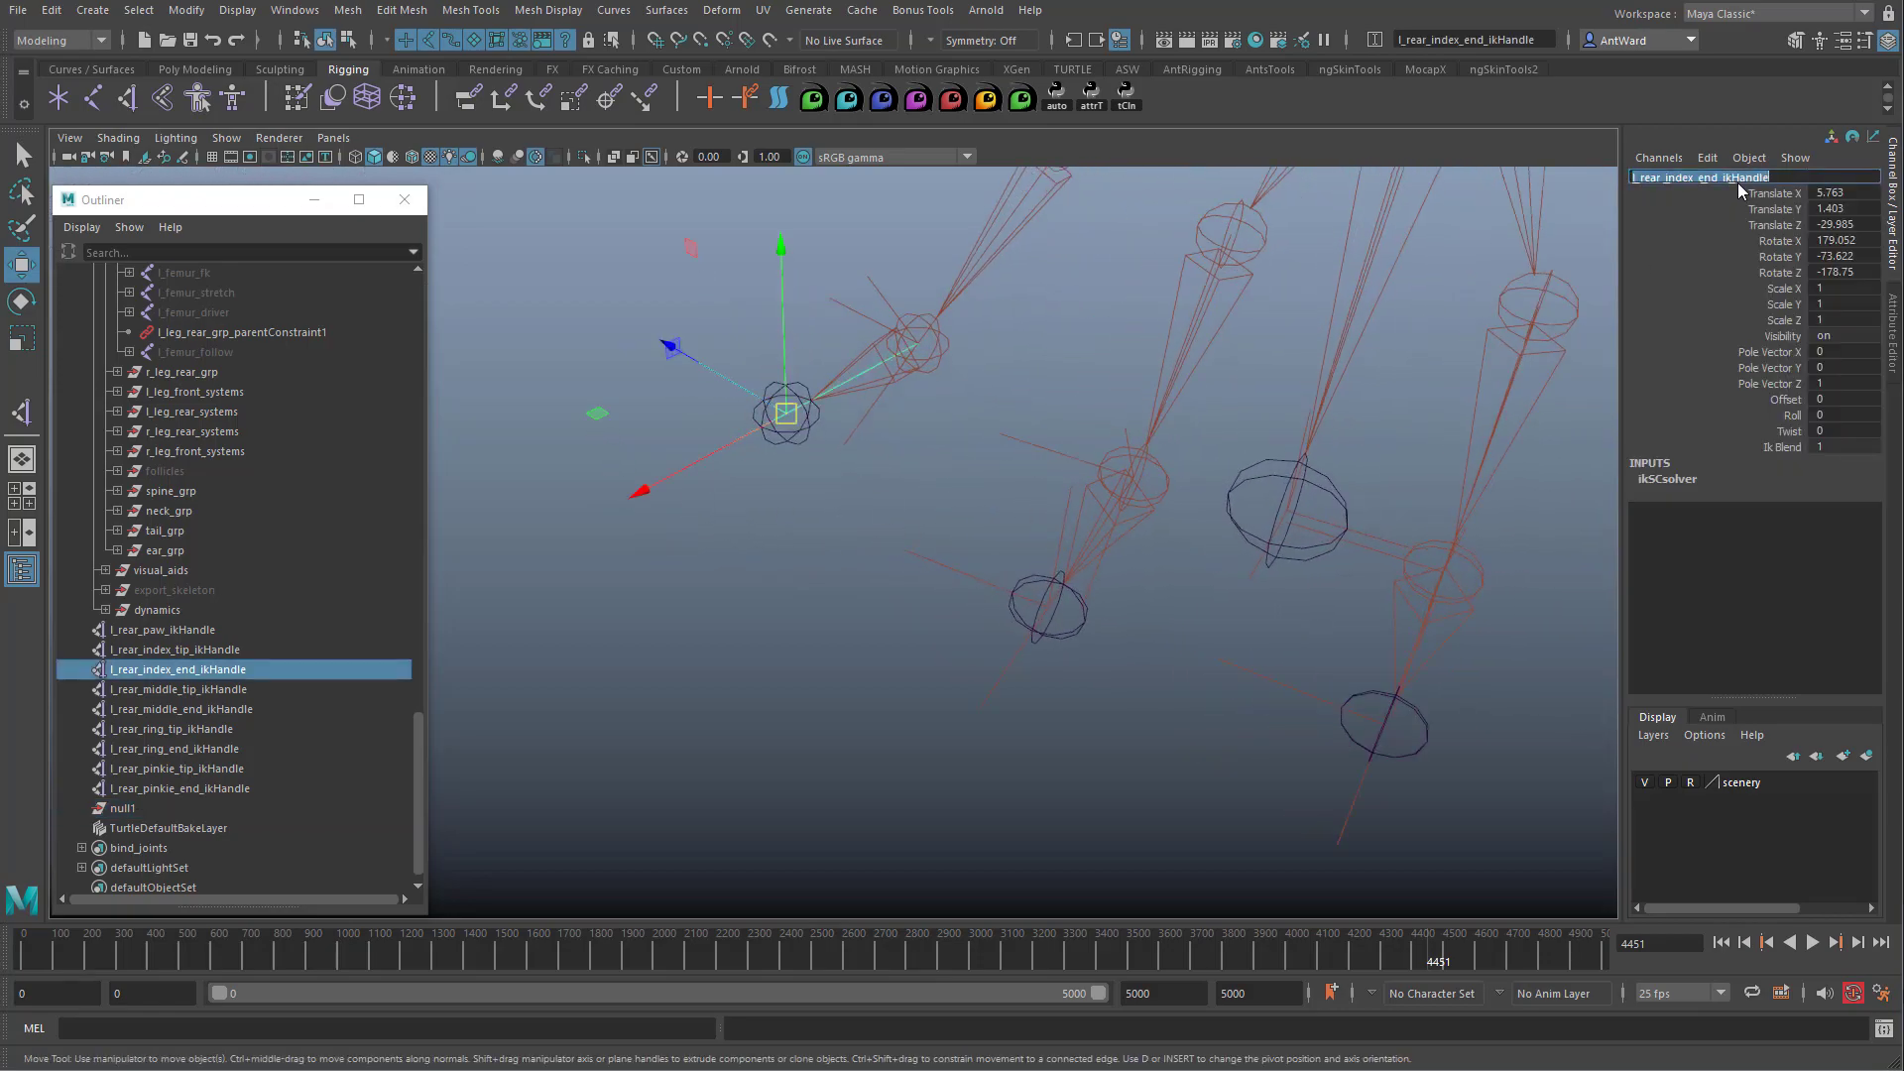
double_click(139, 811)
type("l_rear_index_end_ikHandle")
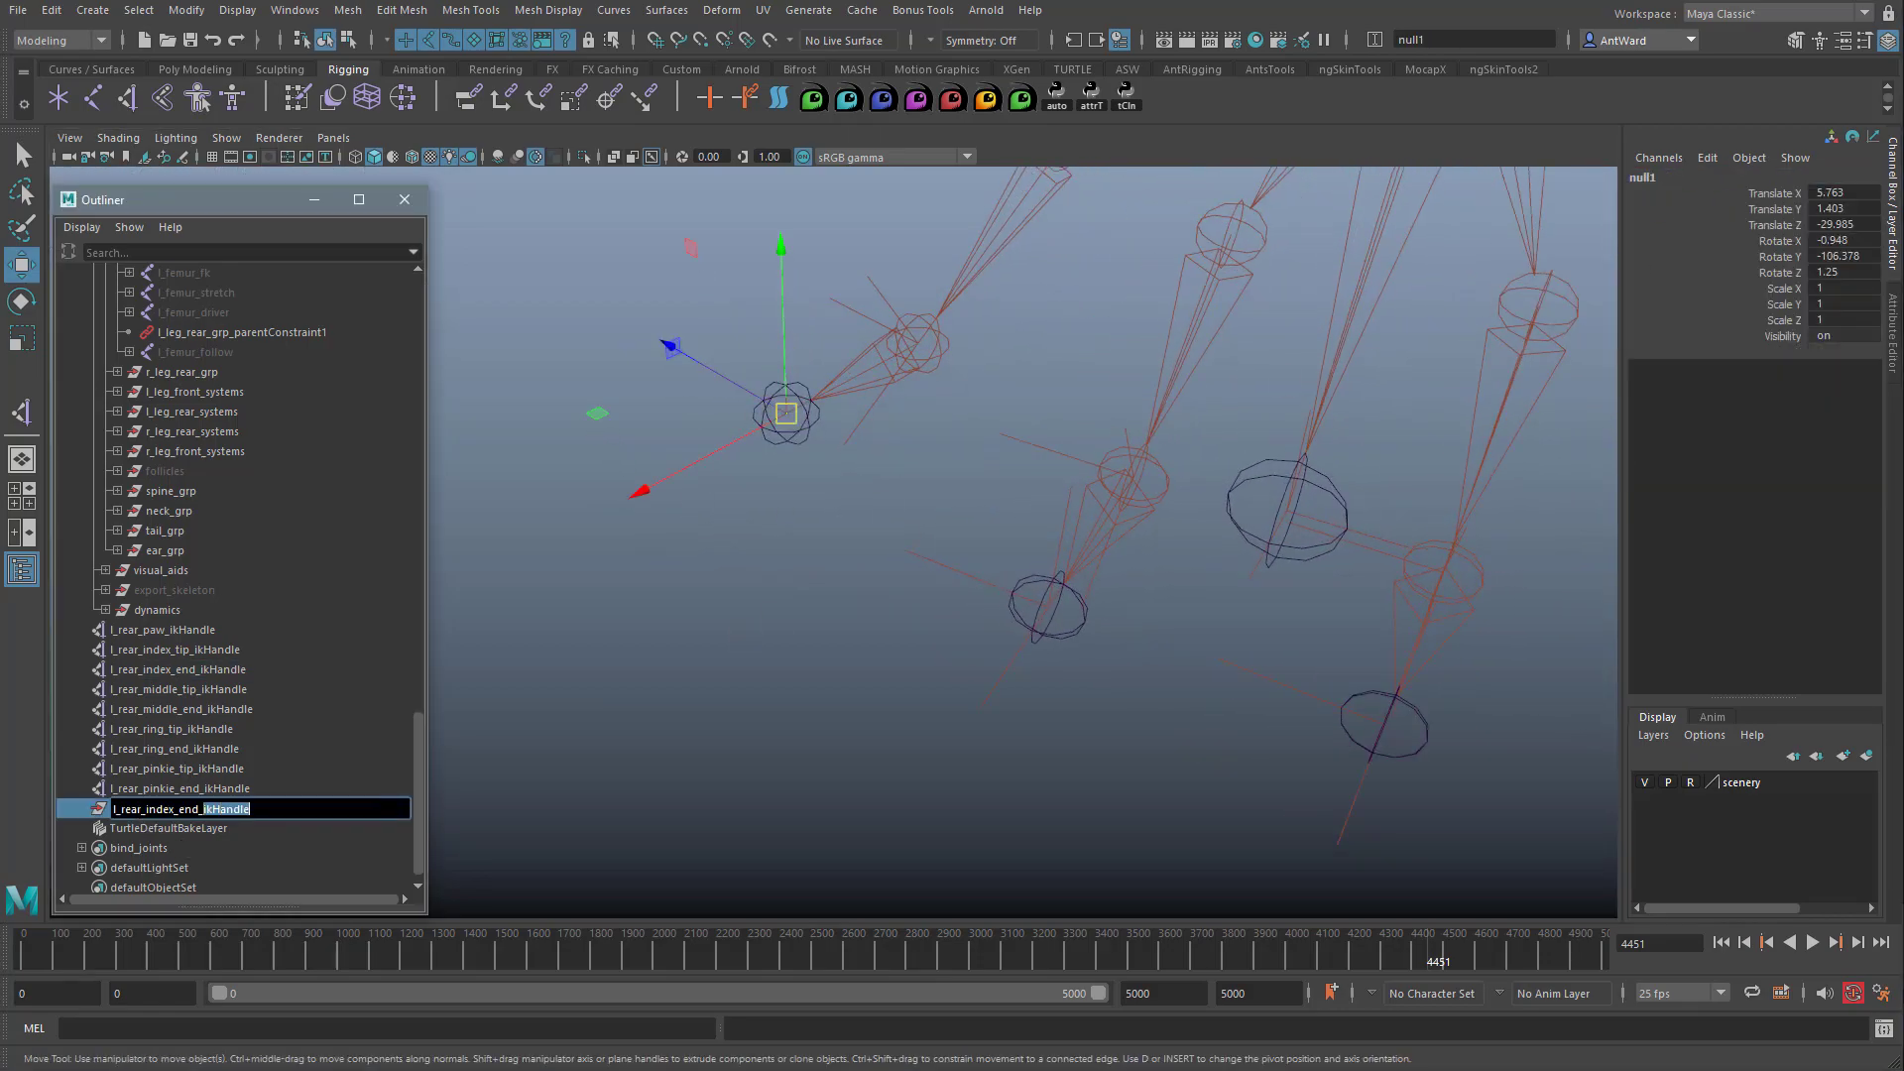
type("offset")
key("Return")
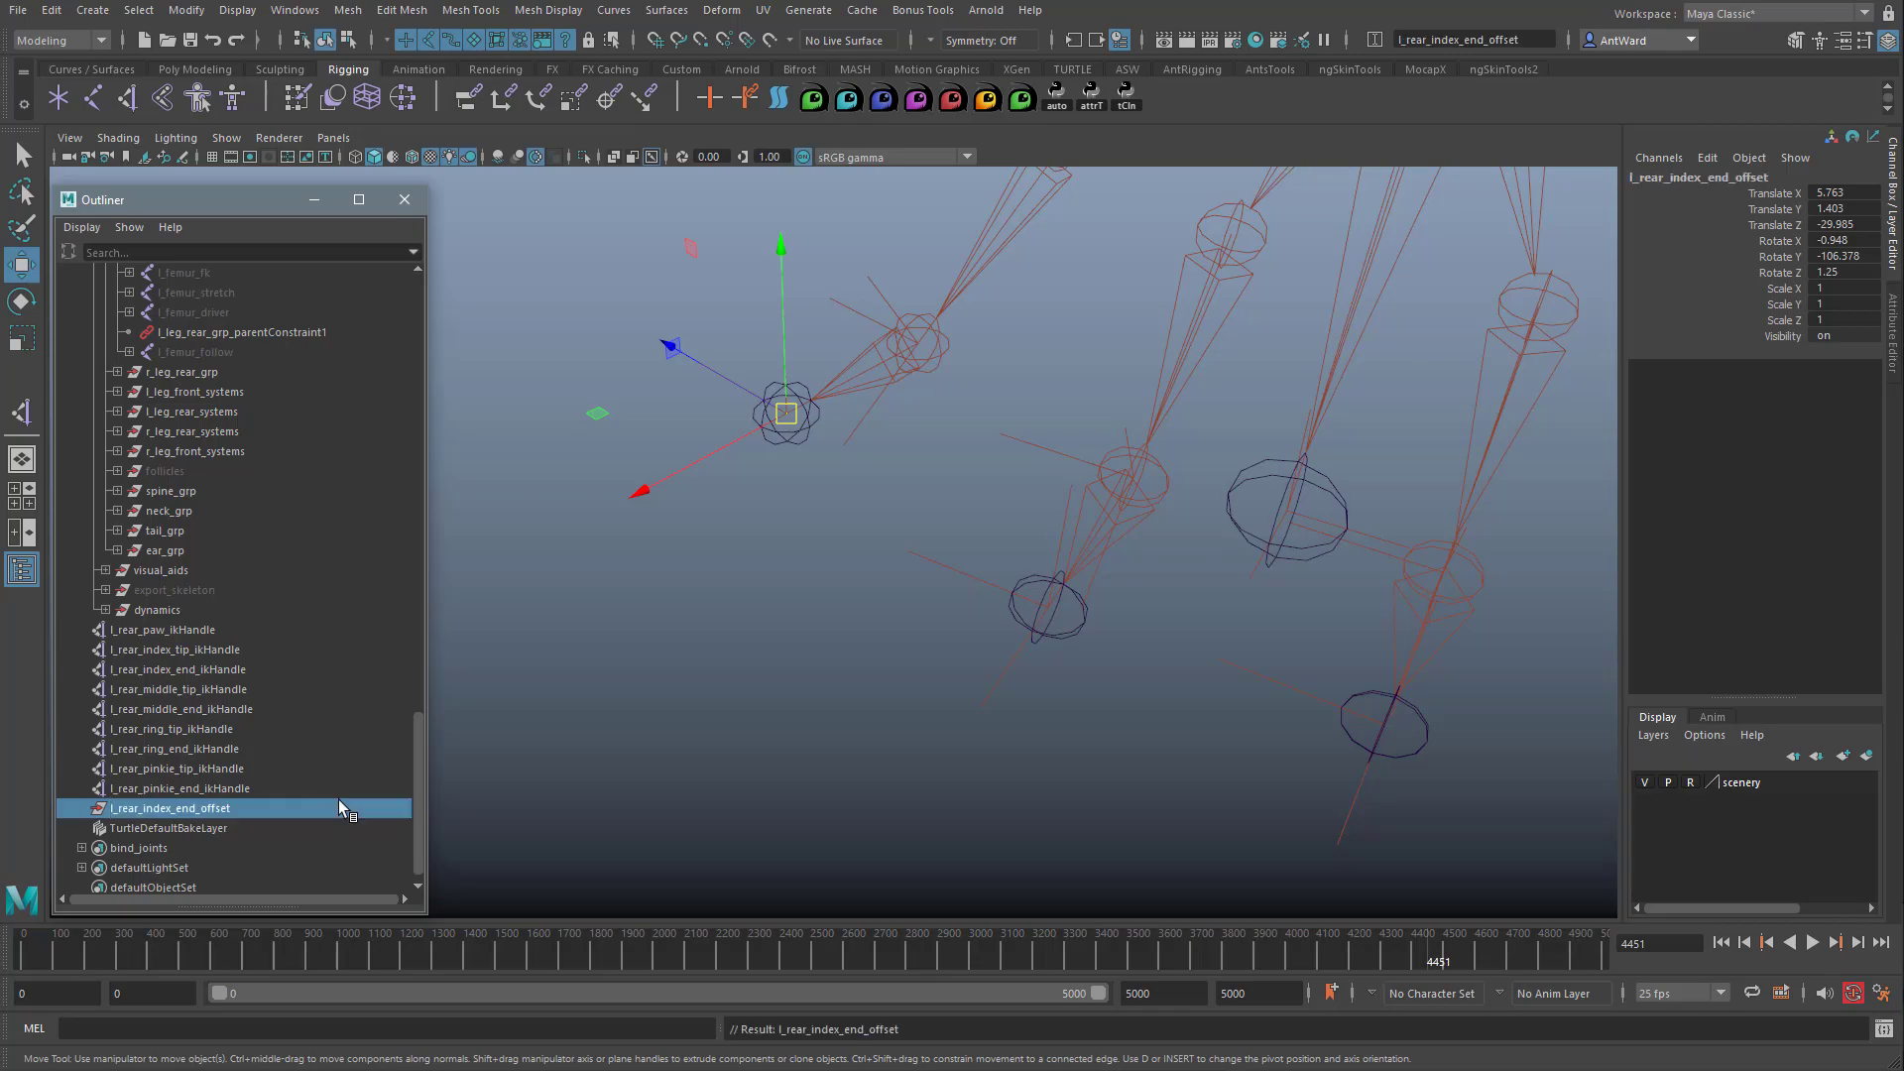
Parent l_rear_index_end_ikHandle under l_rear_index_end_offset and check the translate and rotate values of both.
left_click(742, 510)
left_click(716, 372)
middle_click_drag(177, 667, 207, 809)
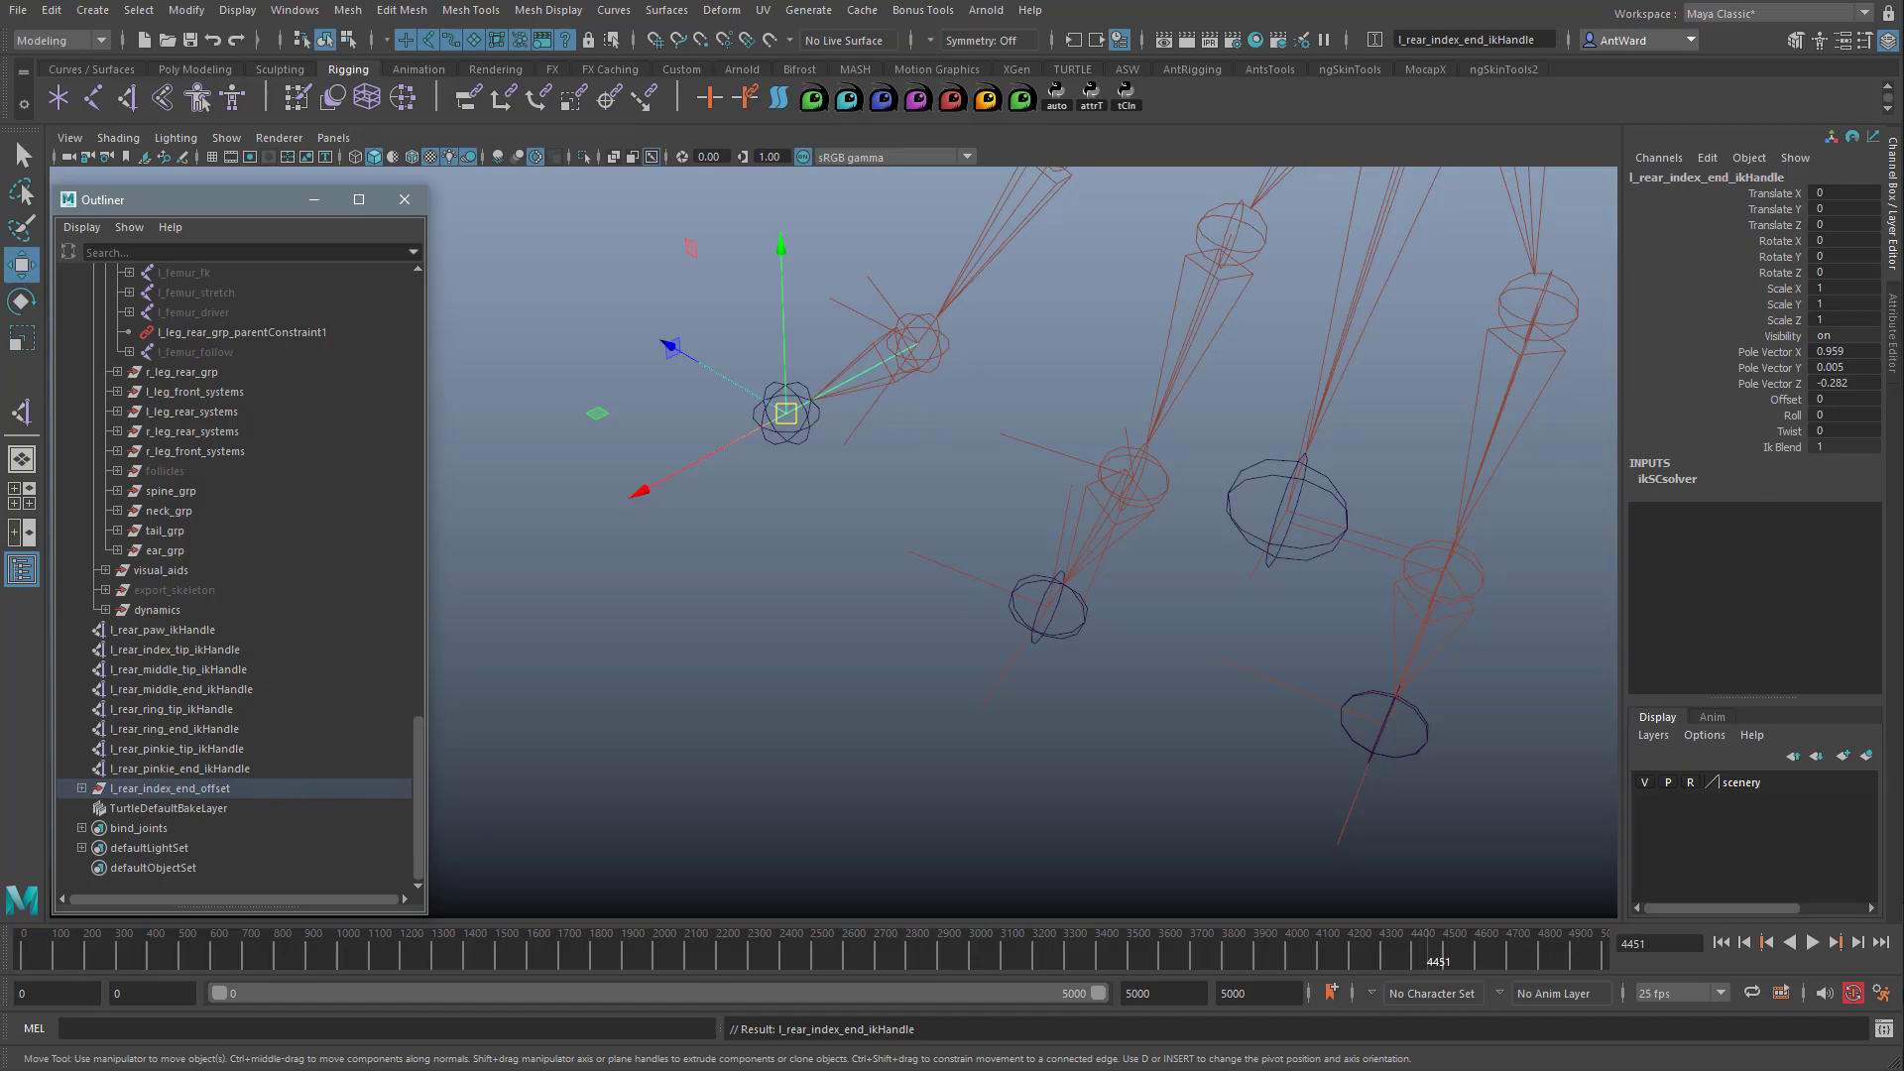
left_click_drag(1848, 191, 1848, 270)
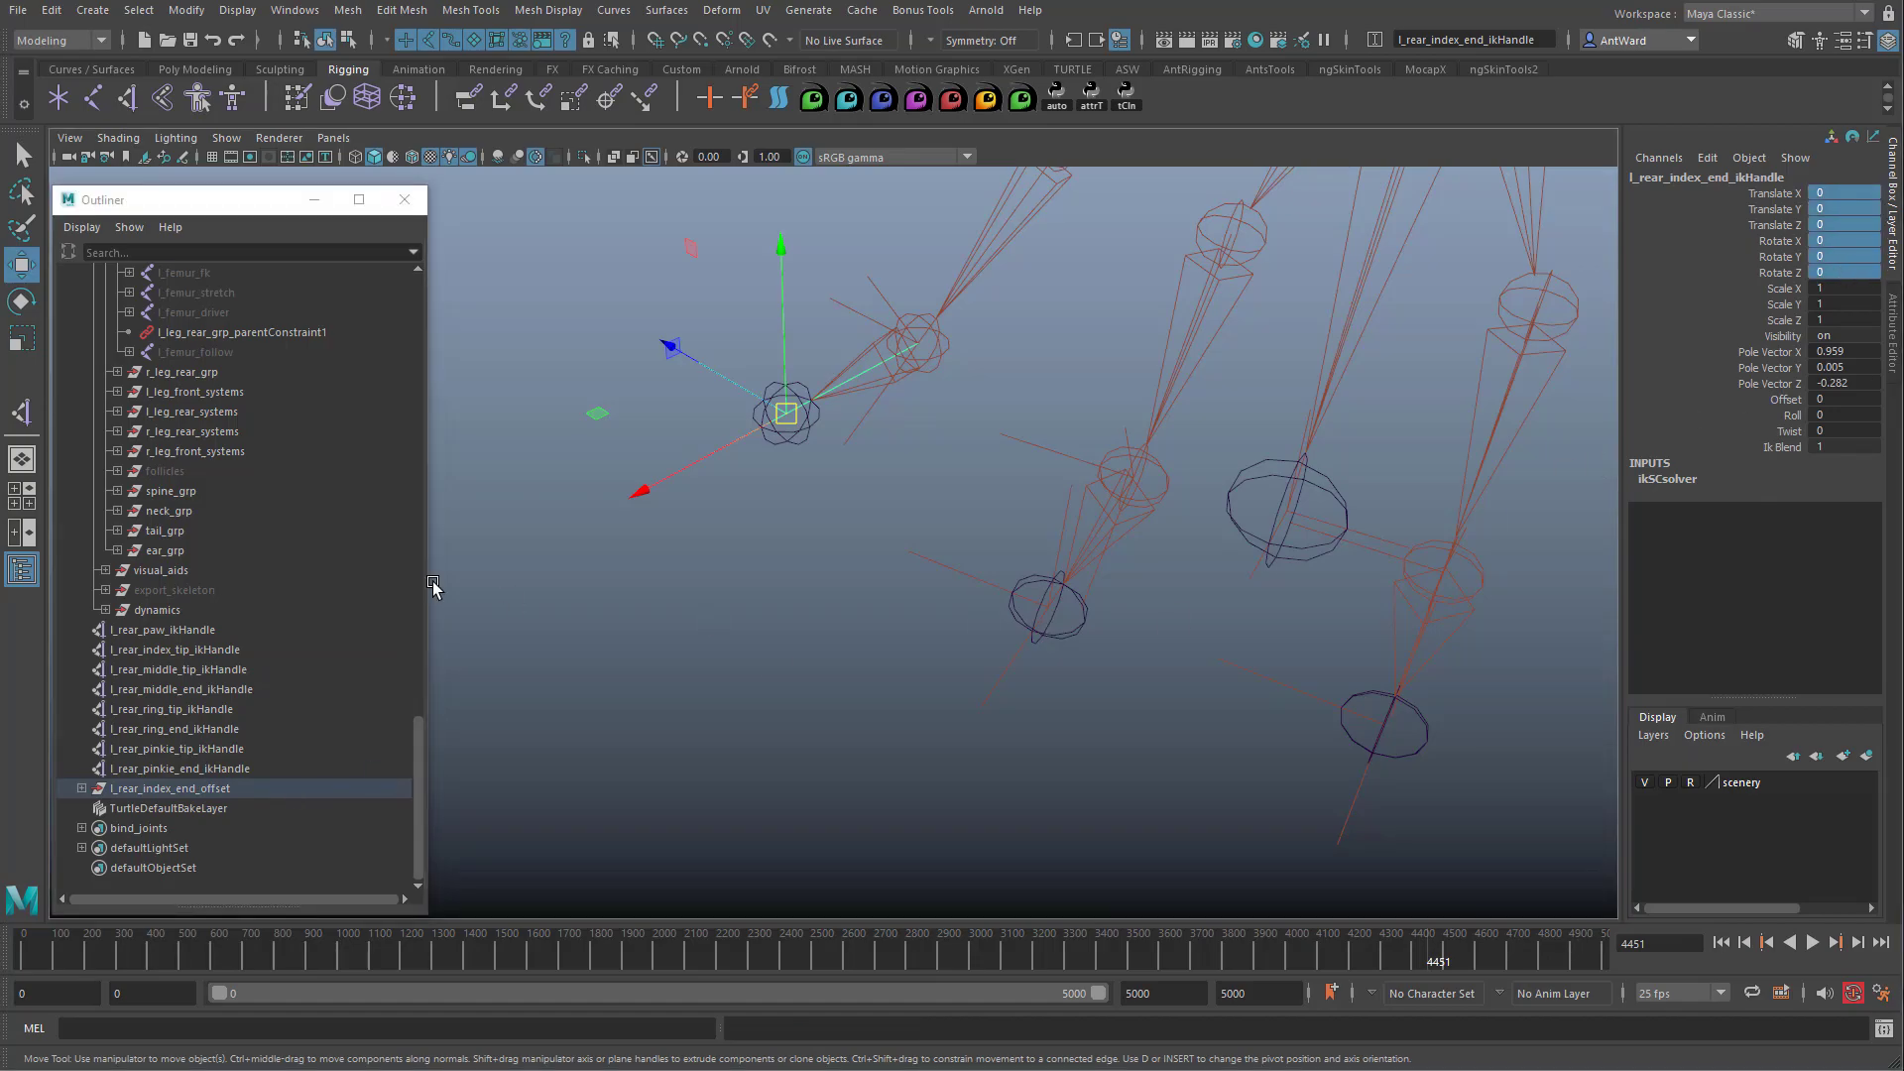
left_click(107, 788)
right_click_drag(1221, 456, 1016, 460, "alt")
left_click_drag(1016, 461, 975, 458, "alt")
right_click_drag(1265, 601, 1173, 595, "alt")
middle_click_drag(1173, 595, 1088, 597, "alt")
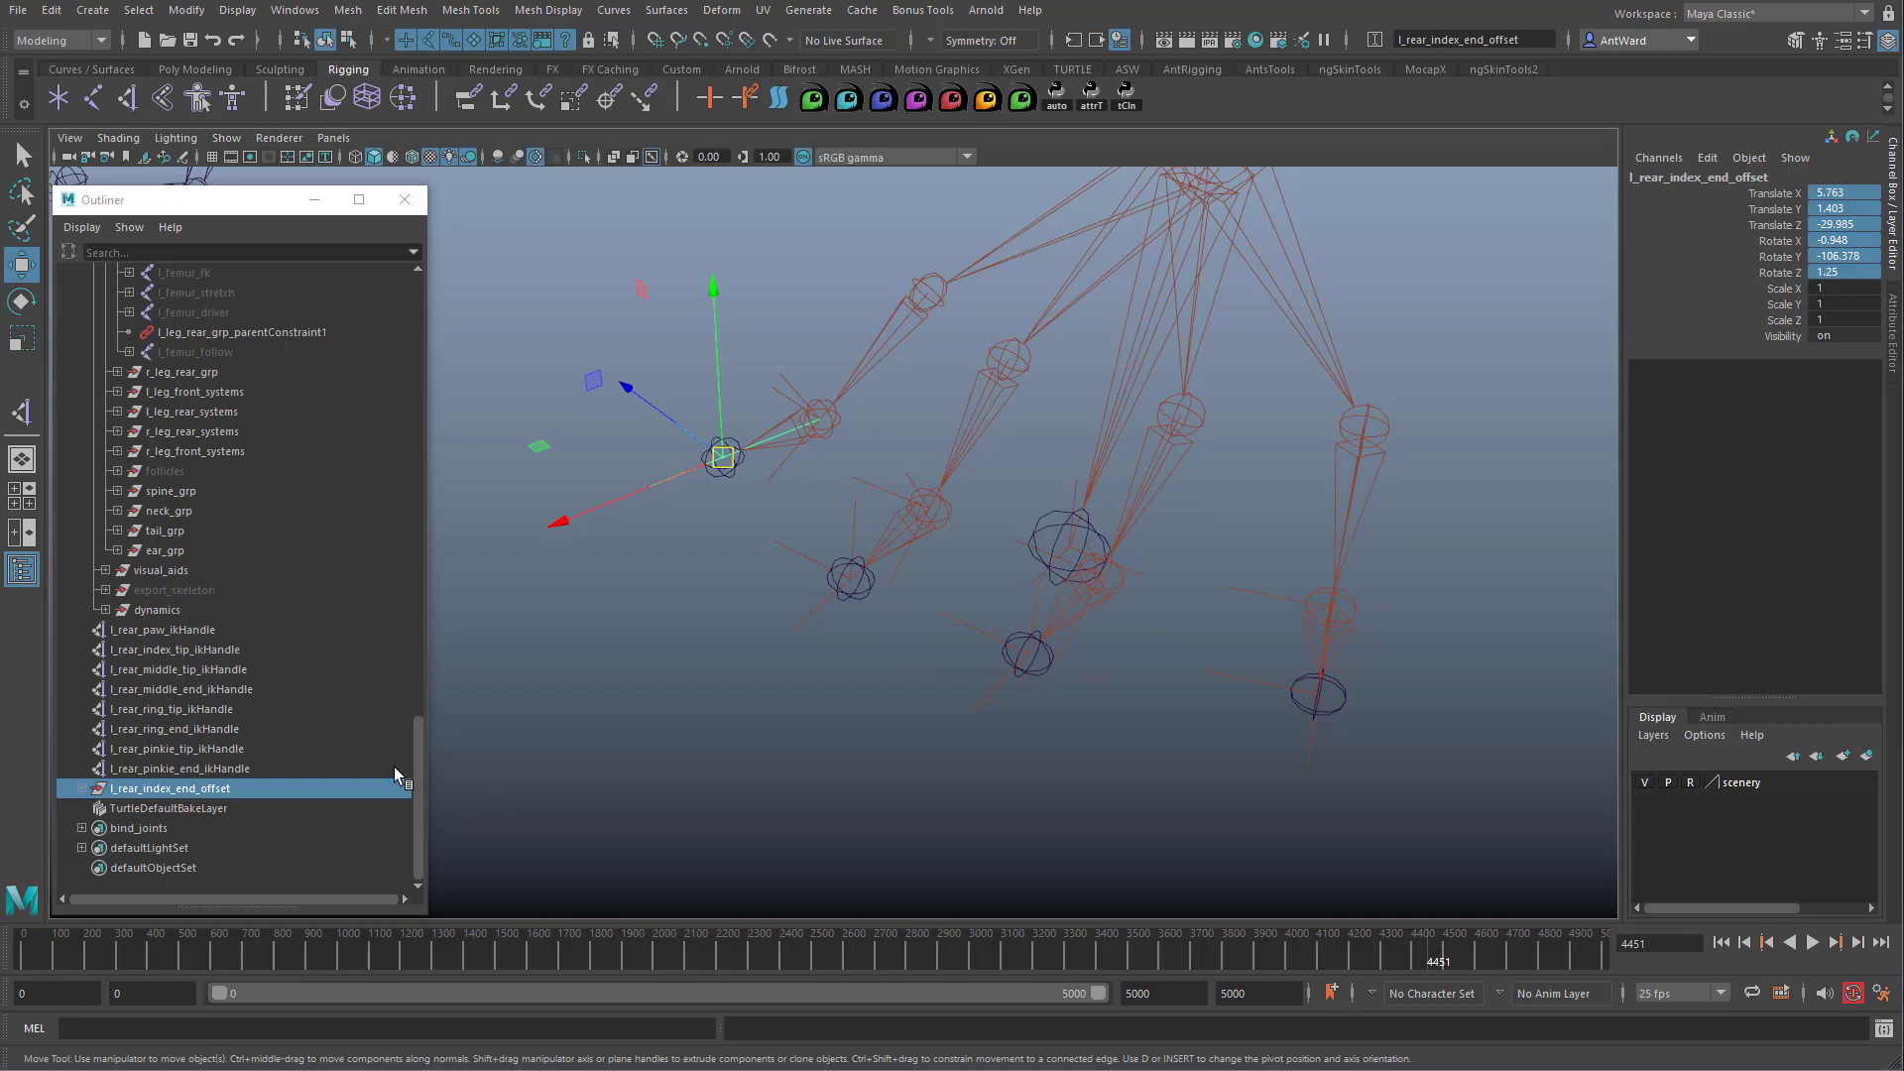
Place each of the seven remaining toe IK handles under its own matched offset group, named after the handle with the suffix offset.
left_click(198, 630)
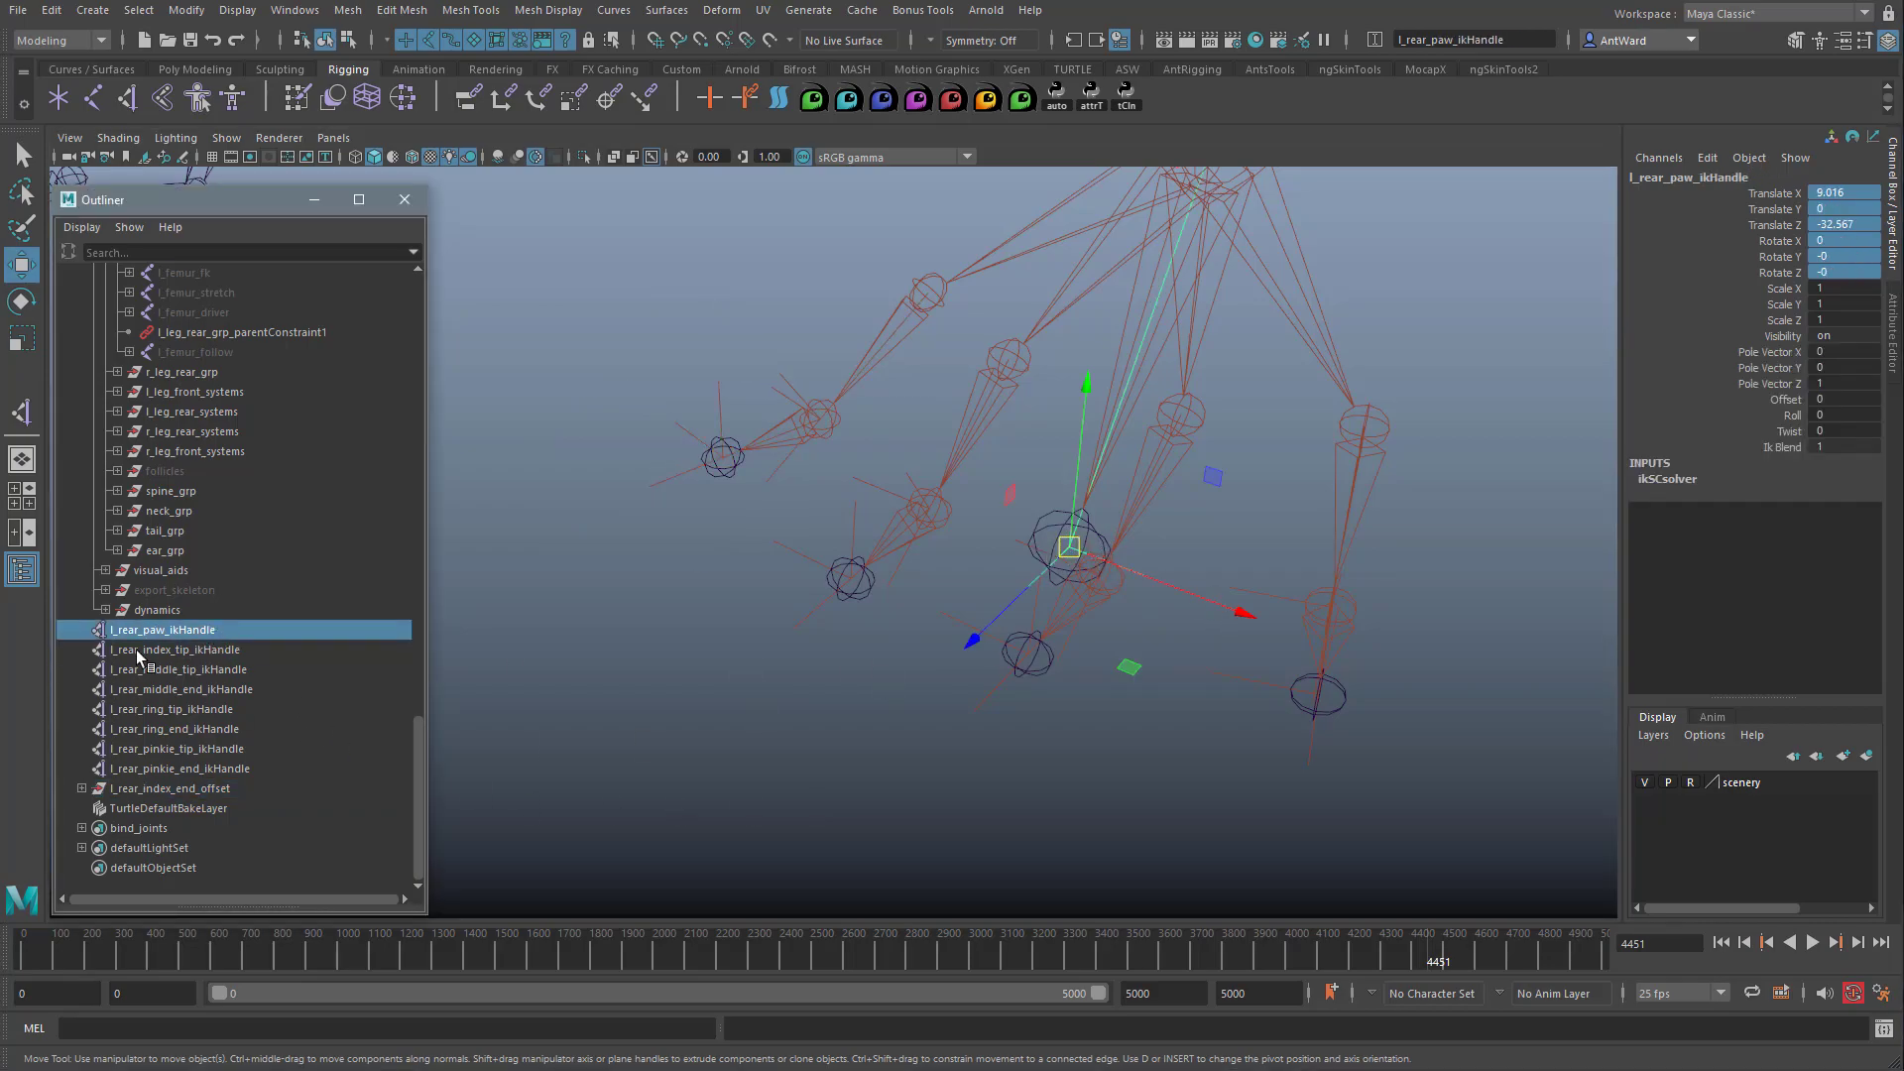
left_click_drag(166, 649, 202, 768)
left_click_drag(1053, 609, 1100, 589, "alt")
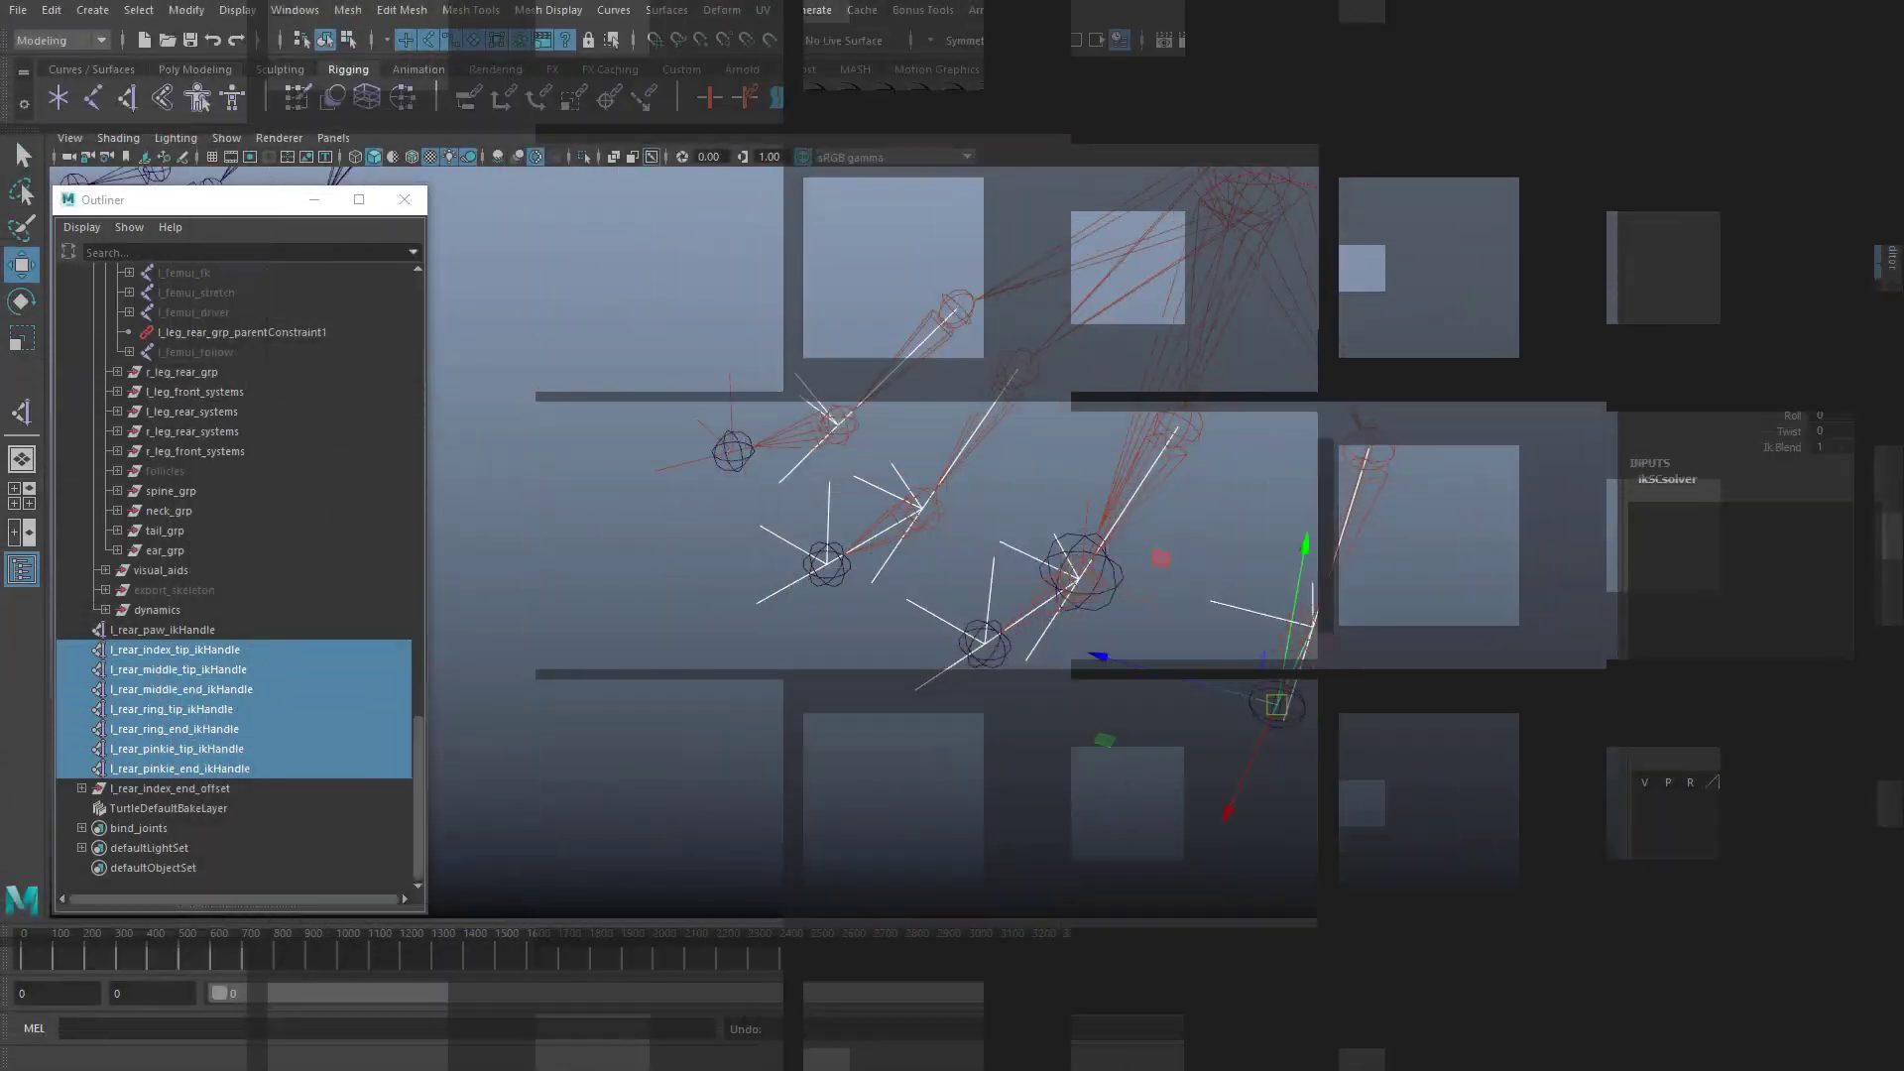
key("ctrl+Return")
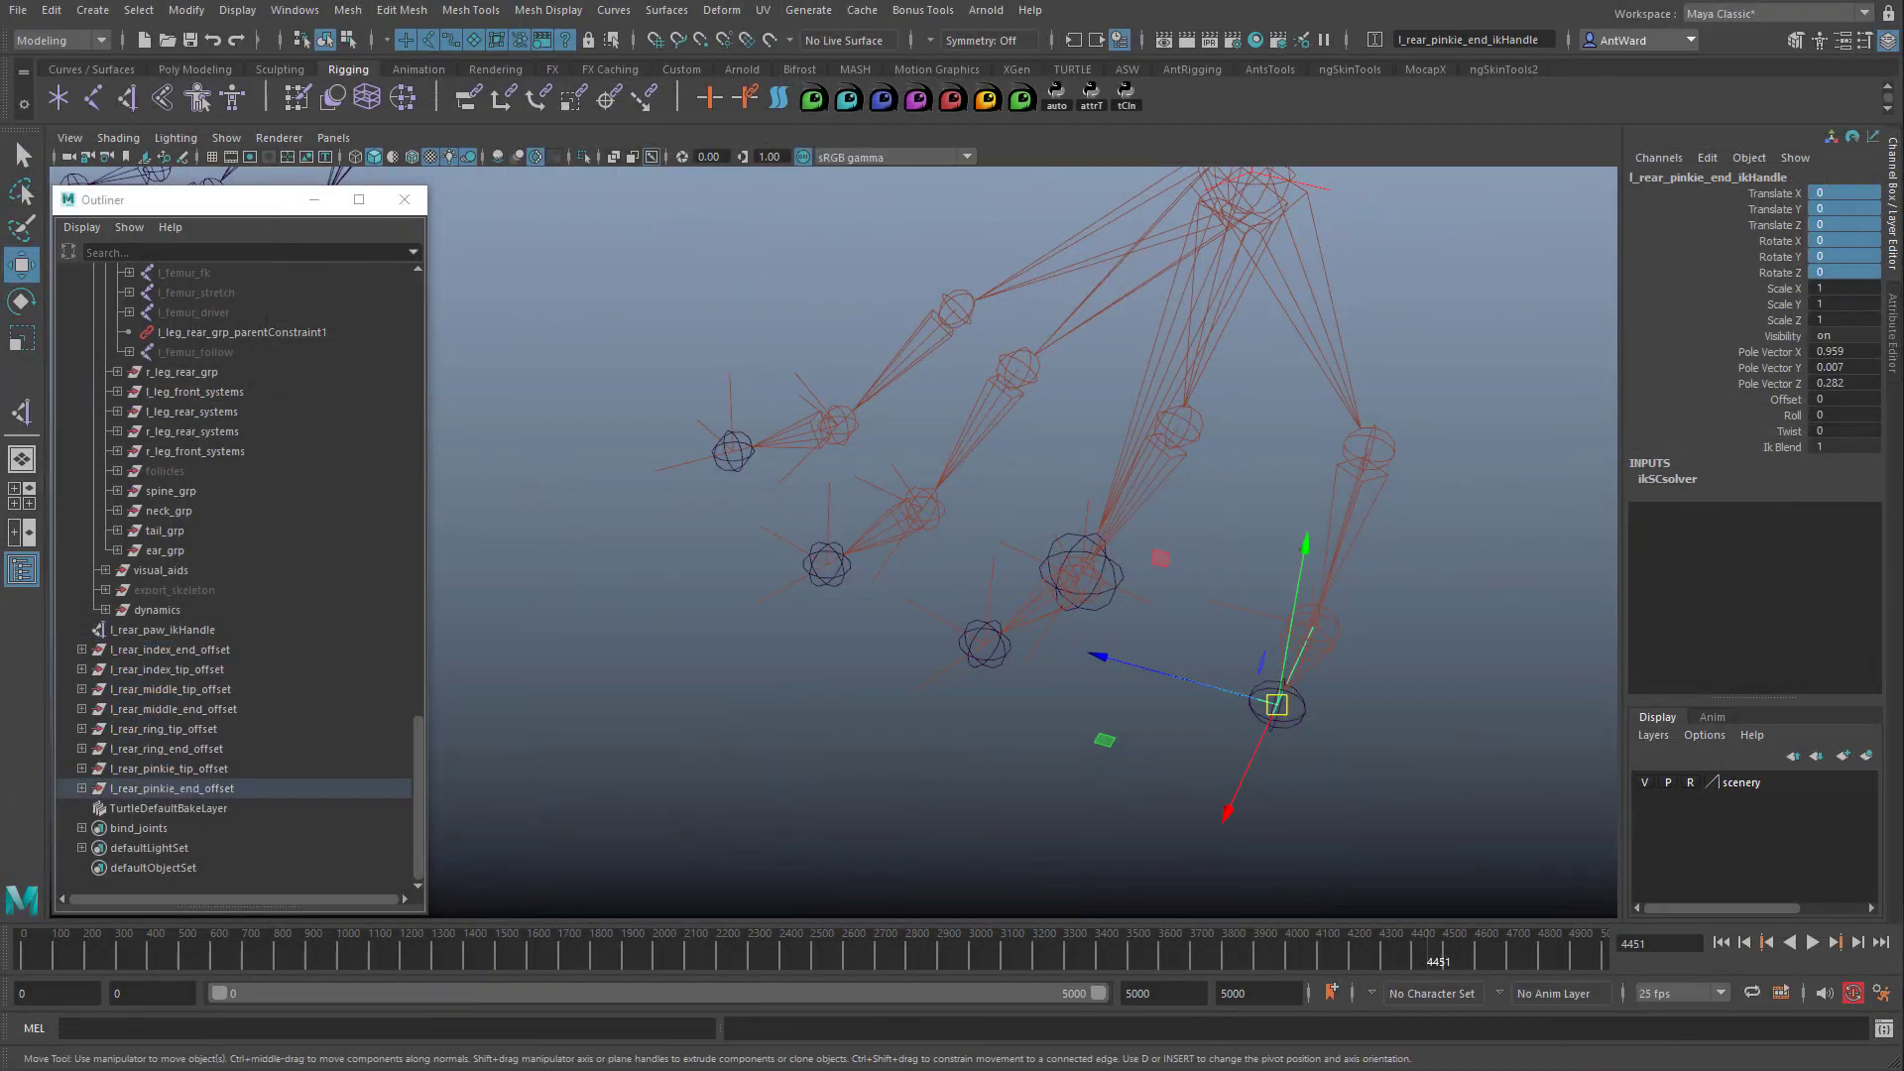
Examine the toe IK handles inside their offset groups and check their translate and rotate values, leaving the groups collapsed.
left_click_drag(189, 650, 243, 789)
left_click_drag(1071, 684, 1031, 684, "alt")
left_click_drag(81, 790, 83, 662)
left_click(82, 651)
left_click(178, 669)
left_click_drag(1294, 496, 1339, 488, "alt")
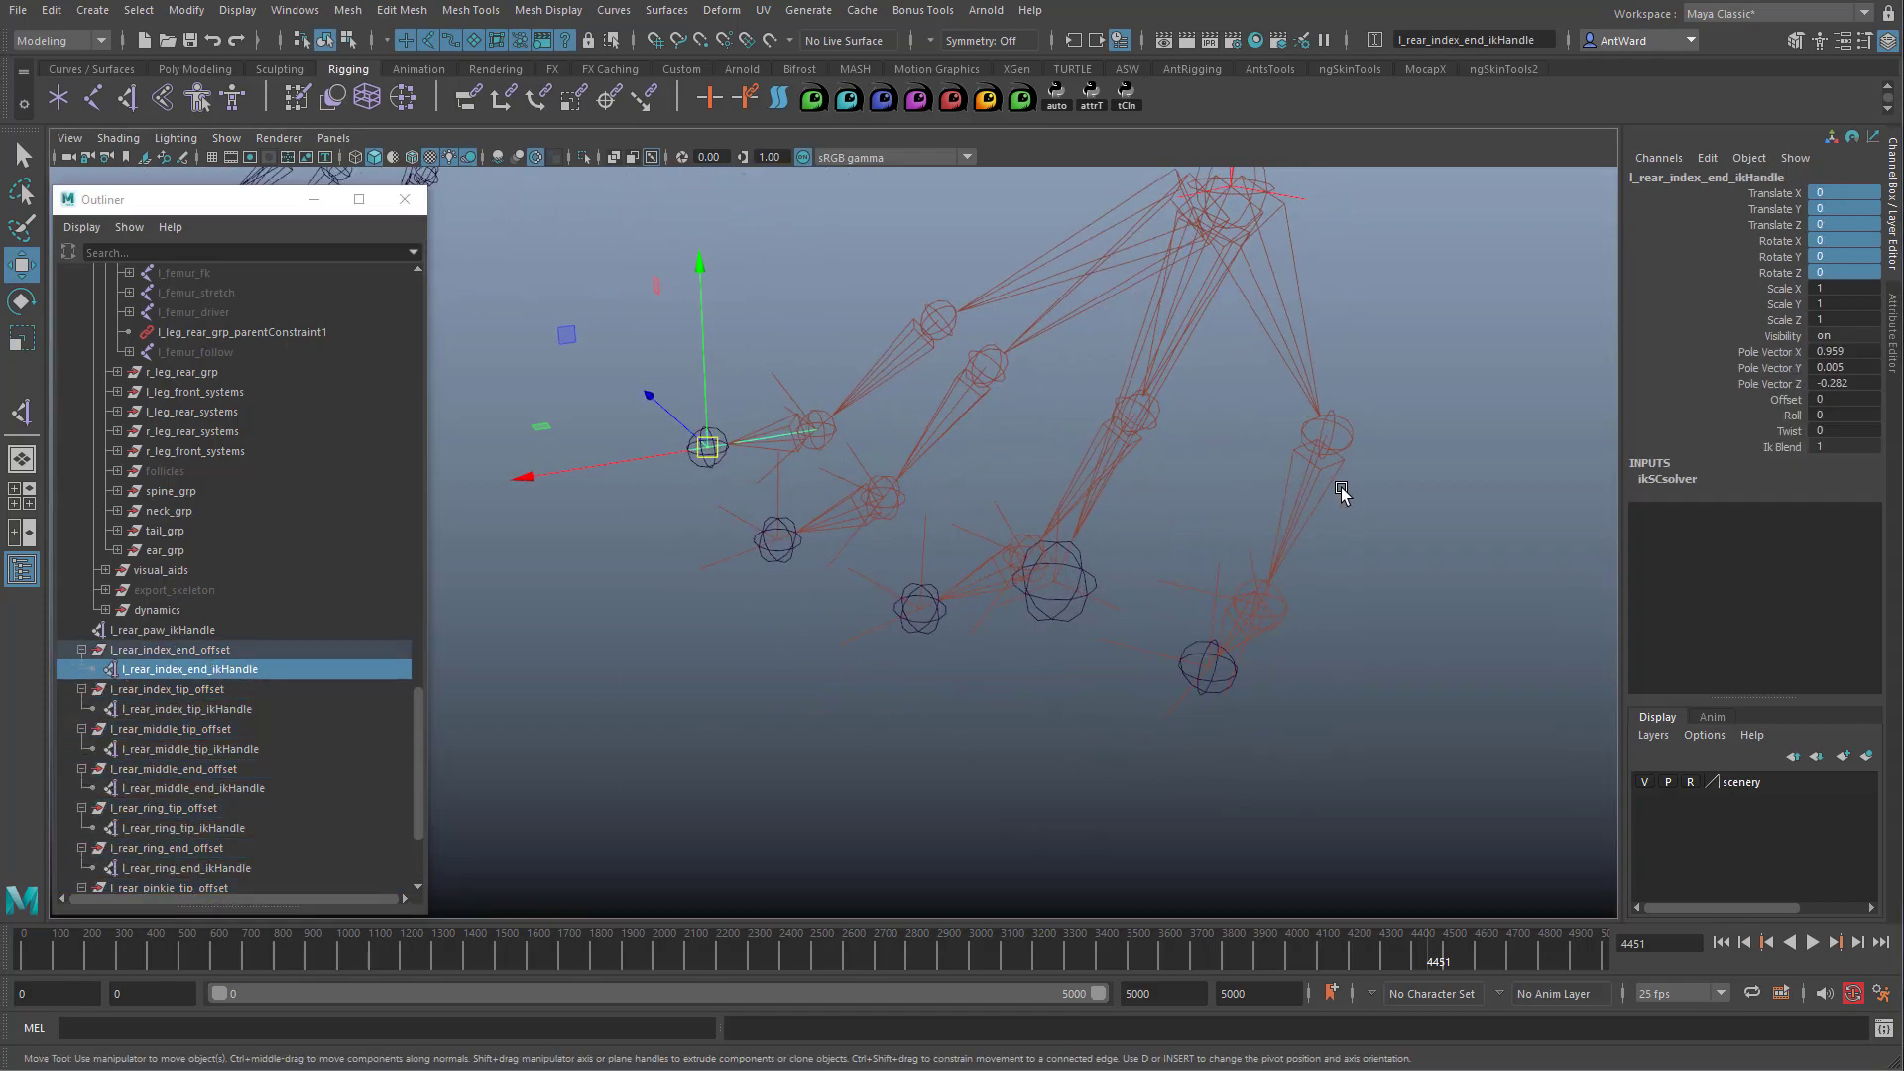
scroll(238, 541, "down", 3)
left_click(231, 550)
left_click(244, 590)
left_click(252, 629)
left_click(244, 669)
left_click(244, 709)
left_click(247, 749)
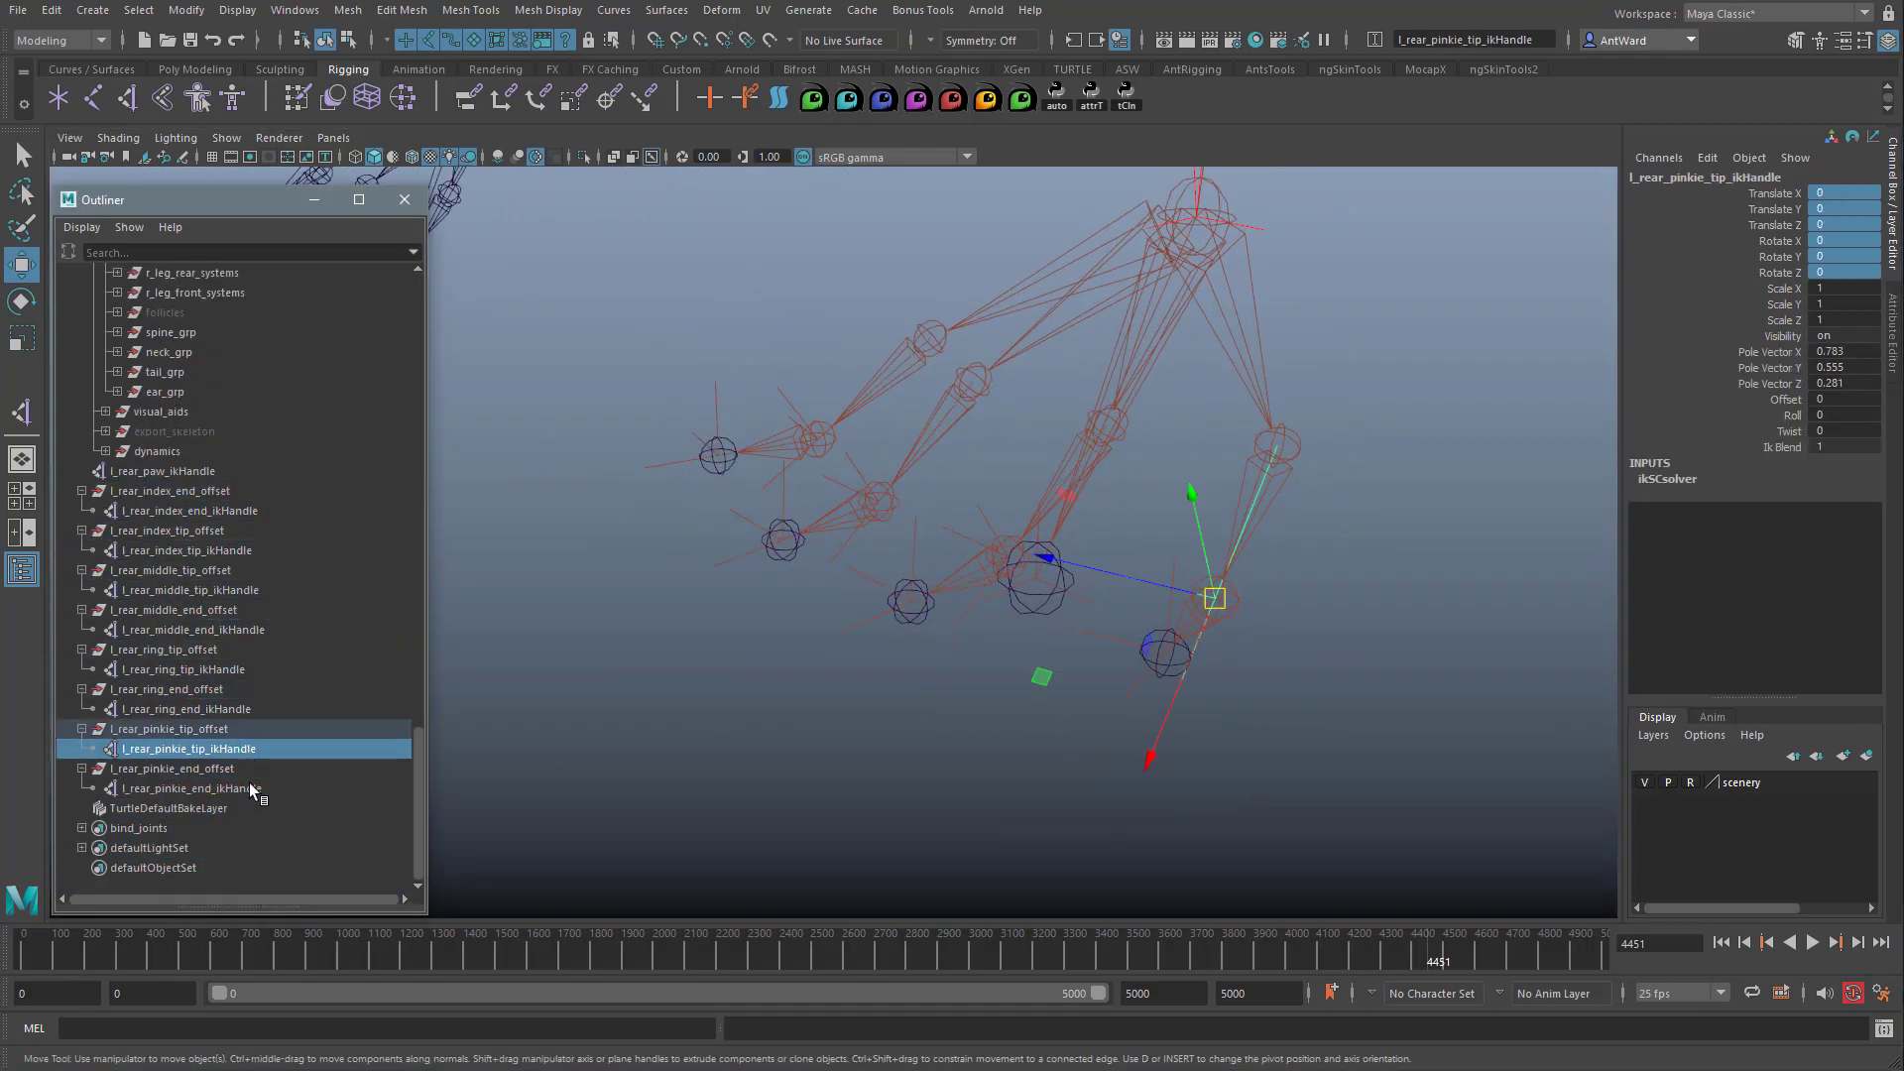
left_click(249, 789)
left_click_drag(1841, 193, 1834, 272)
left_click_drag(1190, 585, 1130, 649, "alt")
left_click_drag(82, 490, 81, 769)
Show all object types in the viewport except polygons.
left_click(226, 138)
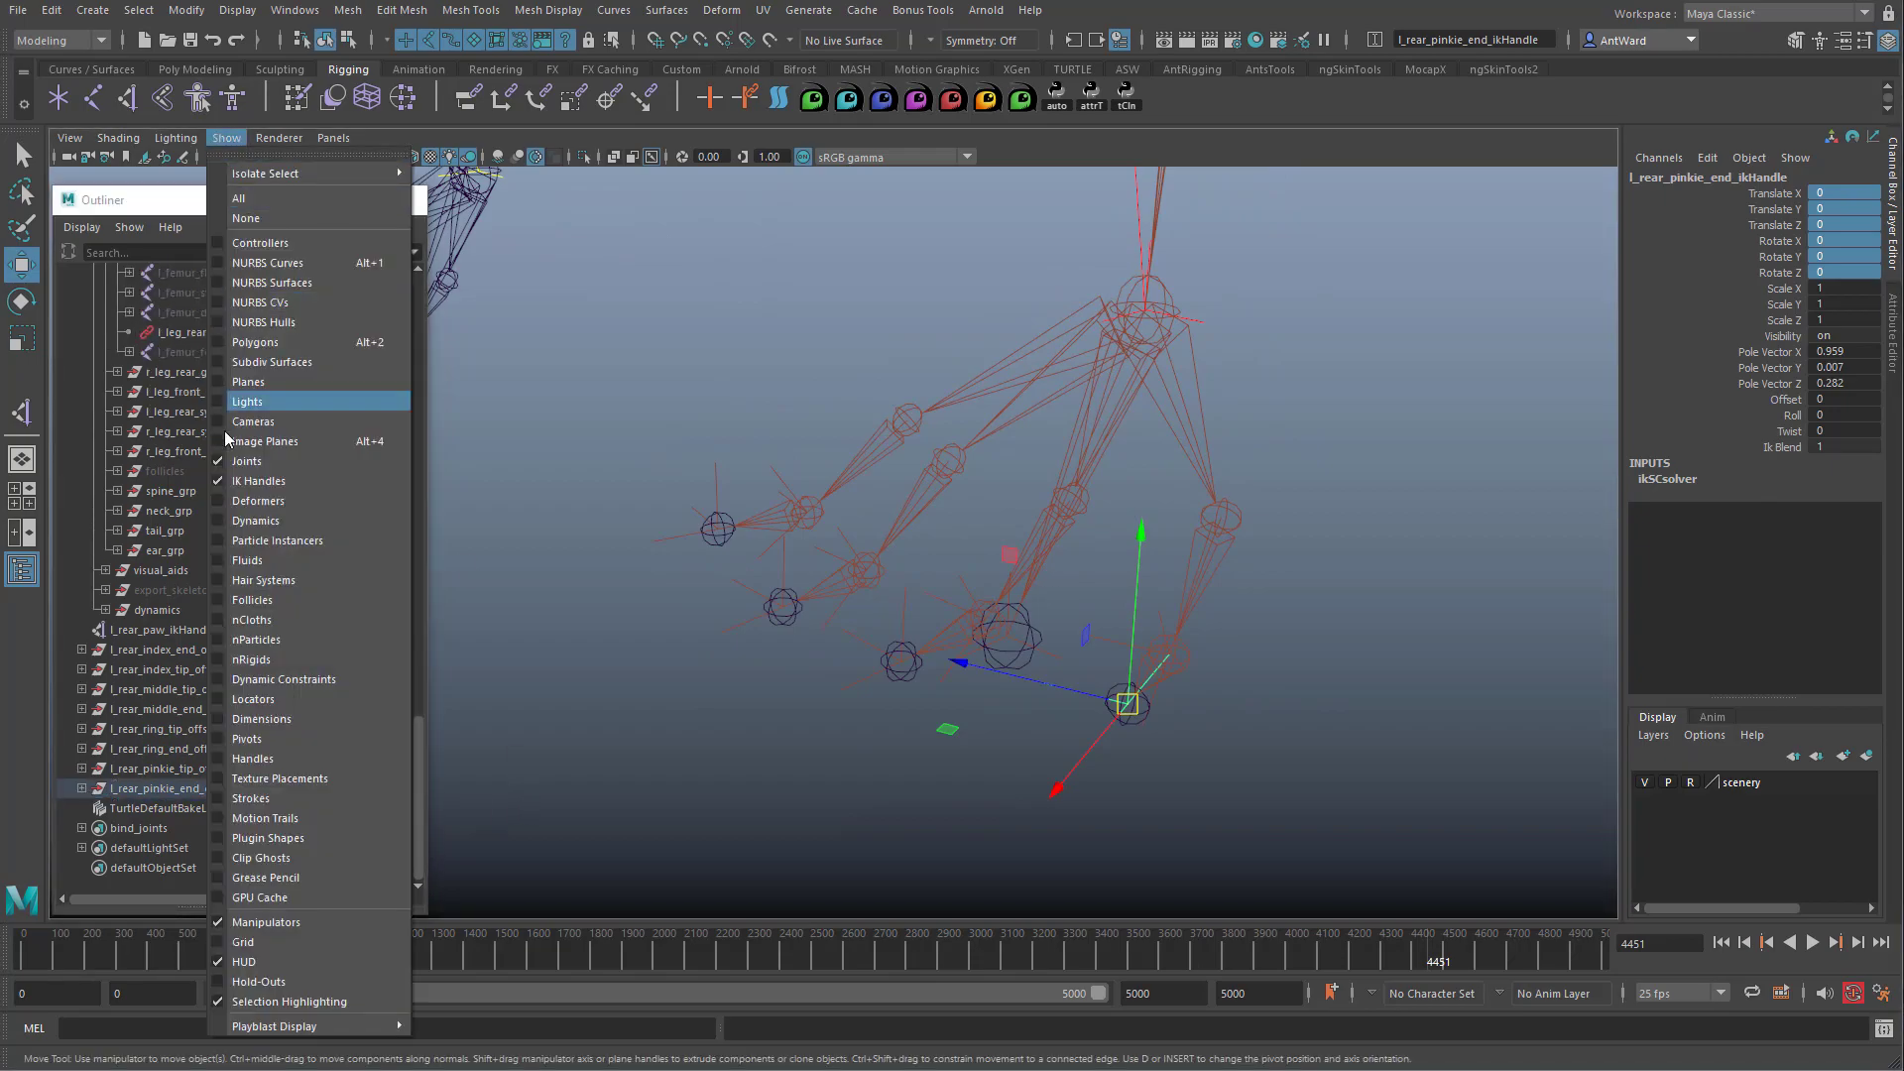
left_click(259, 204)
right_click_drag(1334, 555, 1041, 510, "alt")
mouse_move(1042, 510)
left_mouse_down("alt")
mouse_move(1020, 517)
mouse_move(1039, 516)
left_mouse_up("alt")
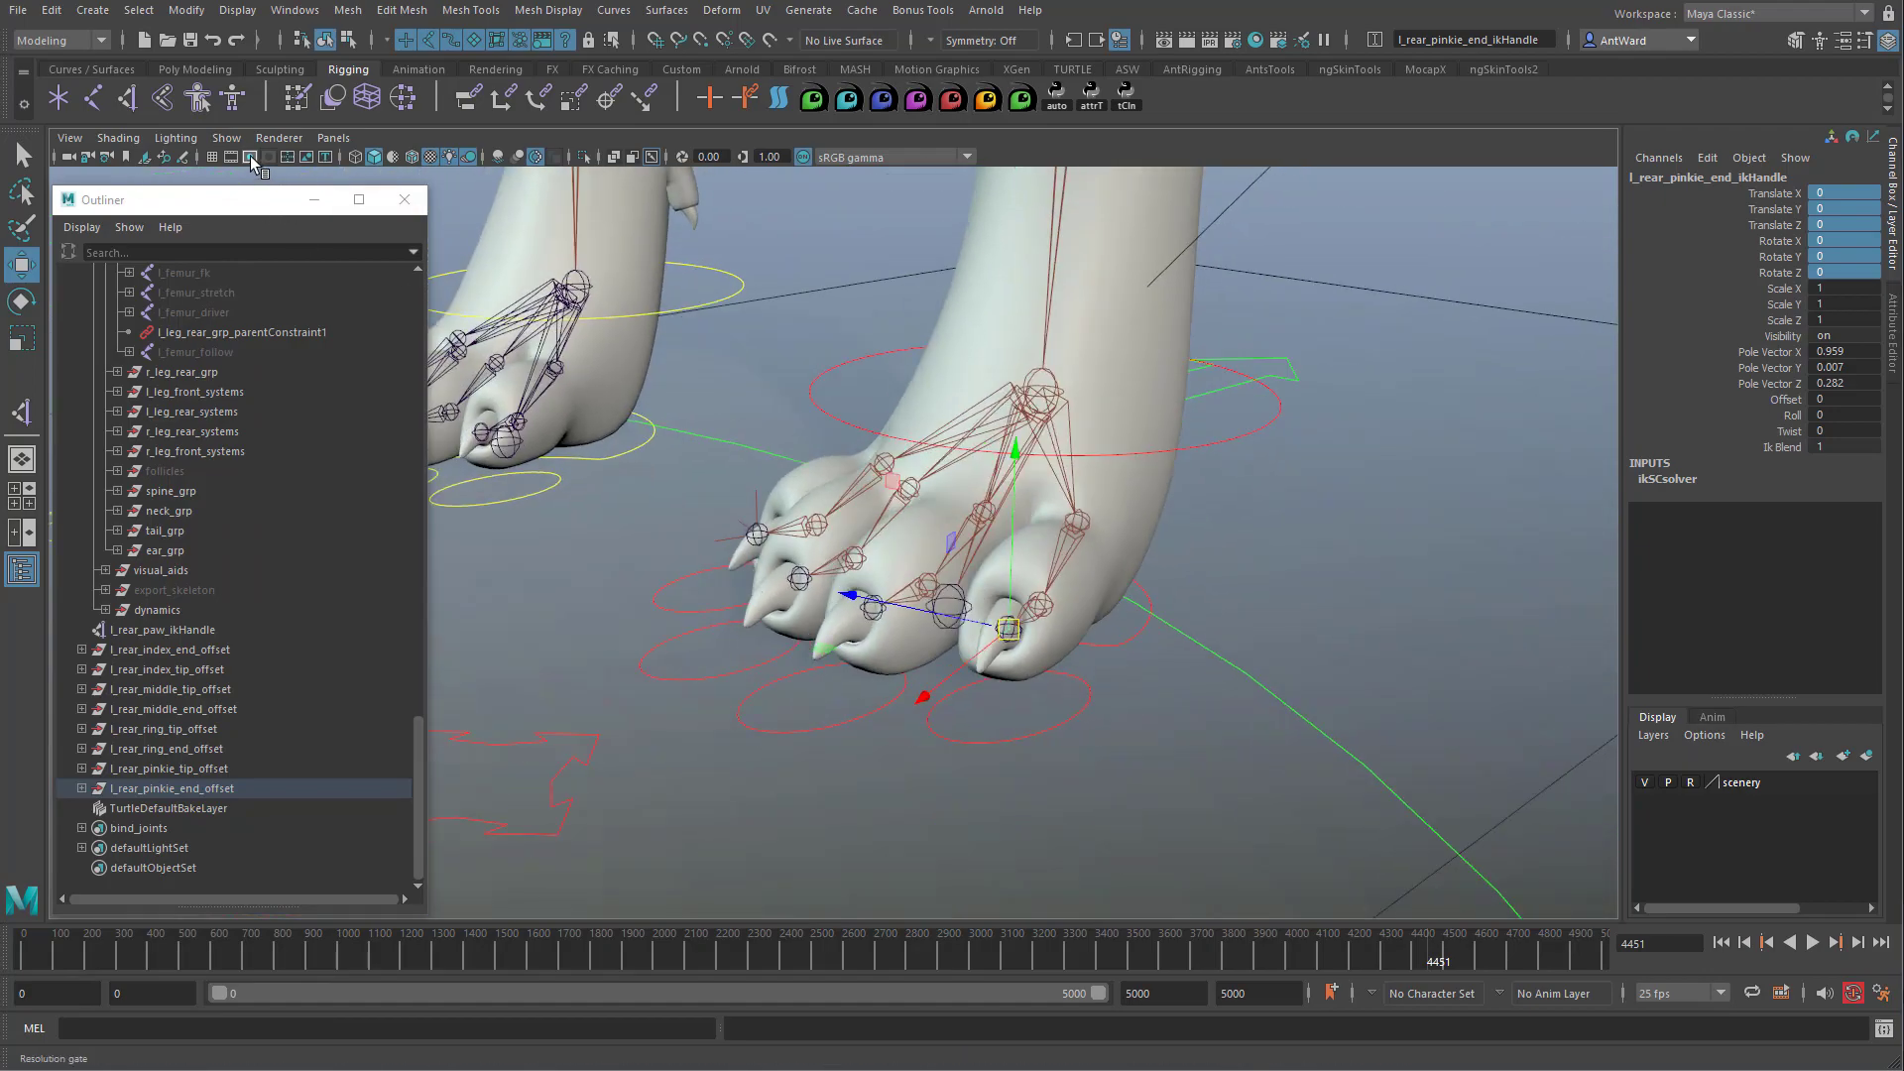
left_click(228, 139)
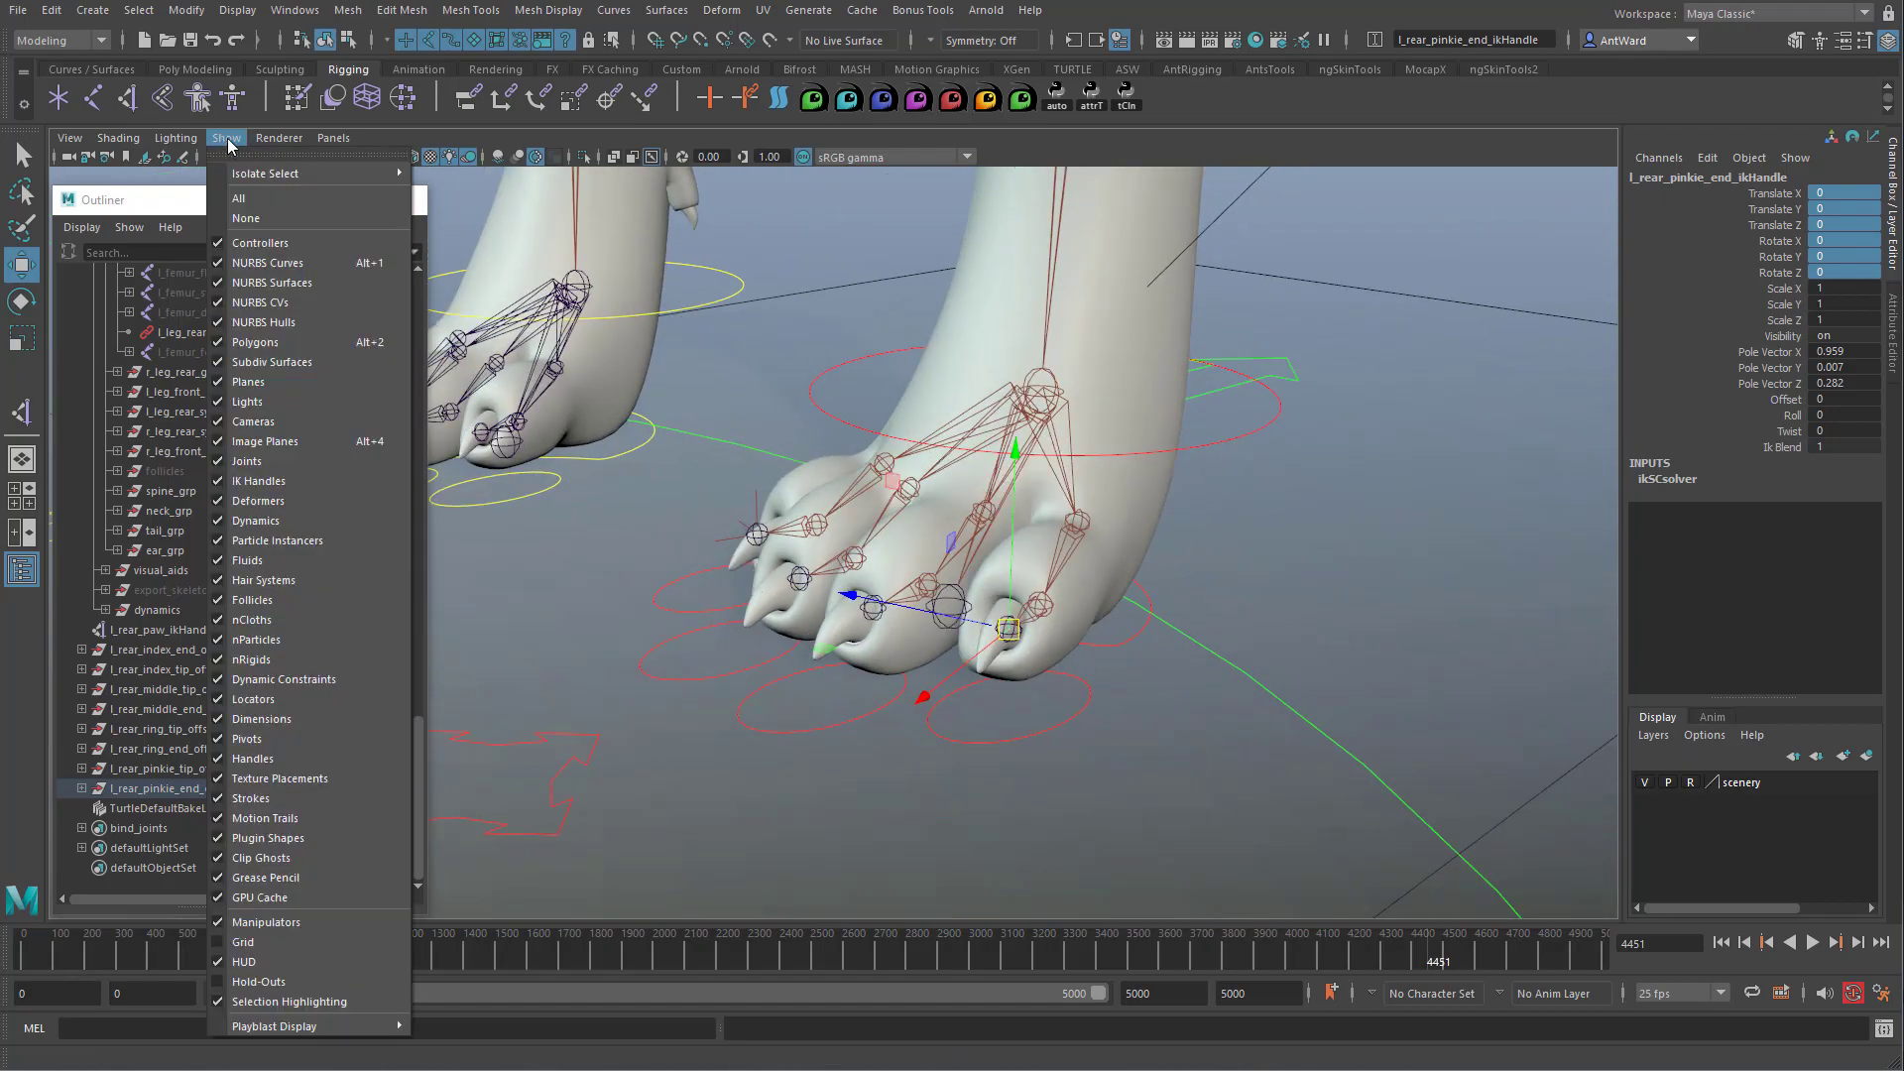
left_click(262, 341)
left_click_drag(1250, 750, 1257, 761, "alt")
Parent l_rear_paw_ikHandle and the eight toe offset groups under l_leg_rear_IK_ctrl.
left_click(1091, 686)
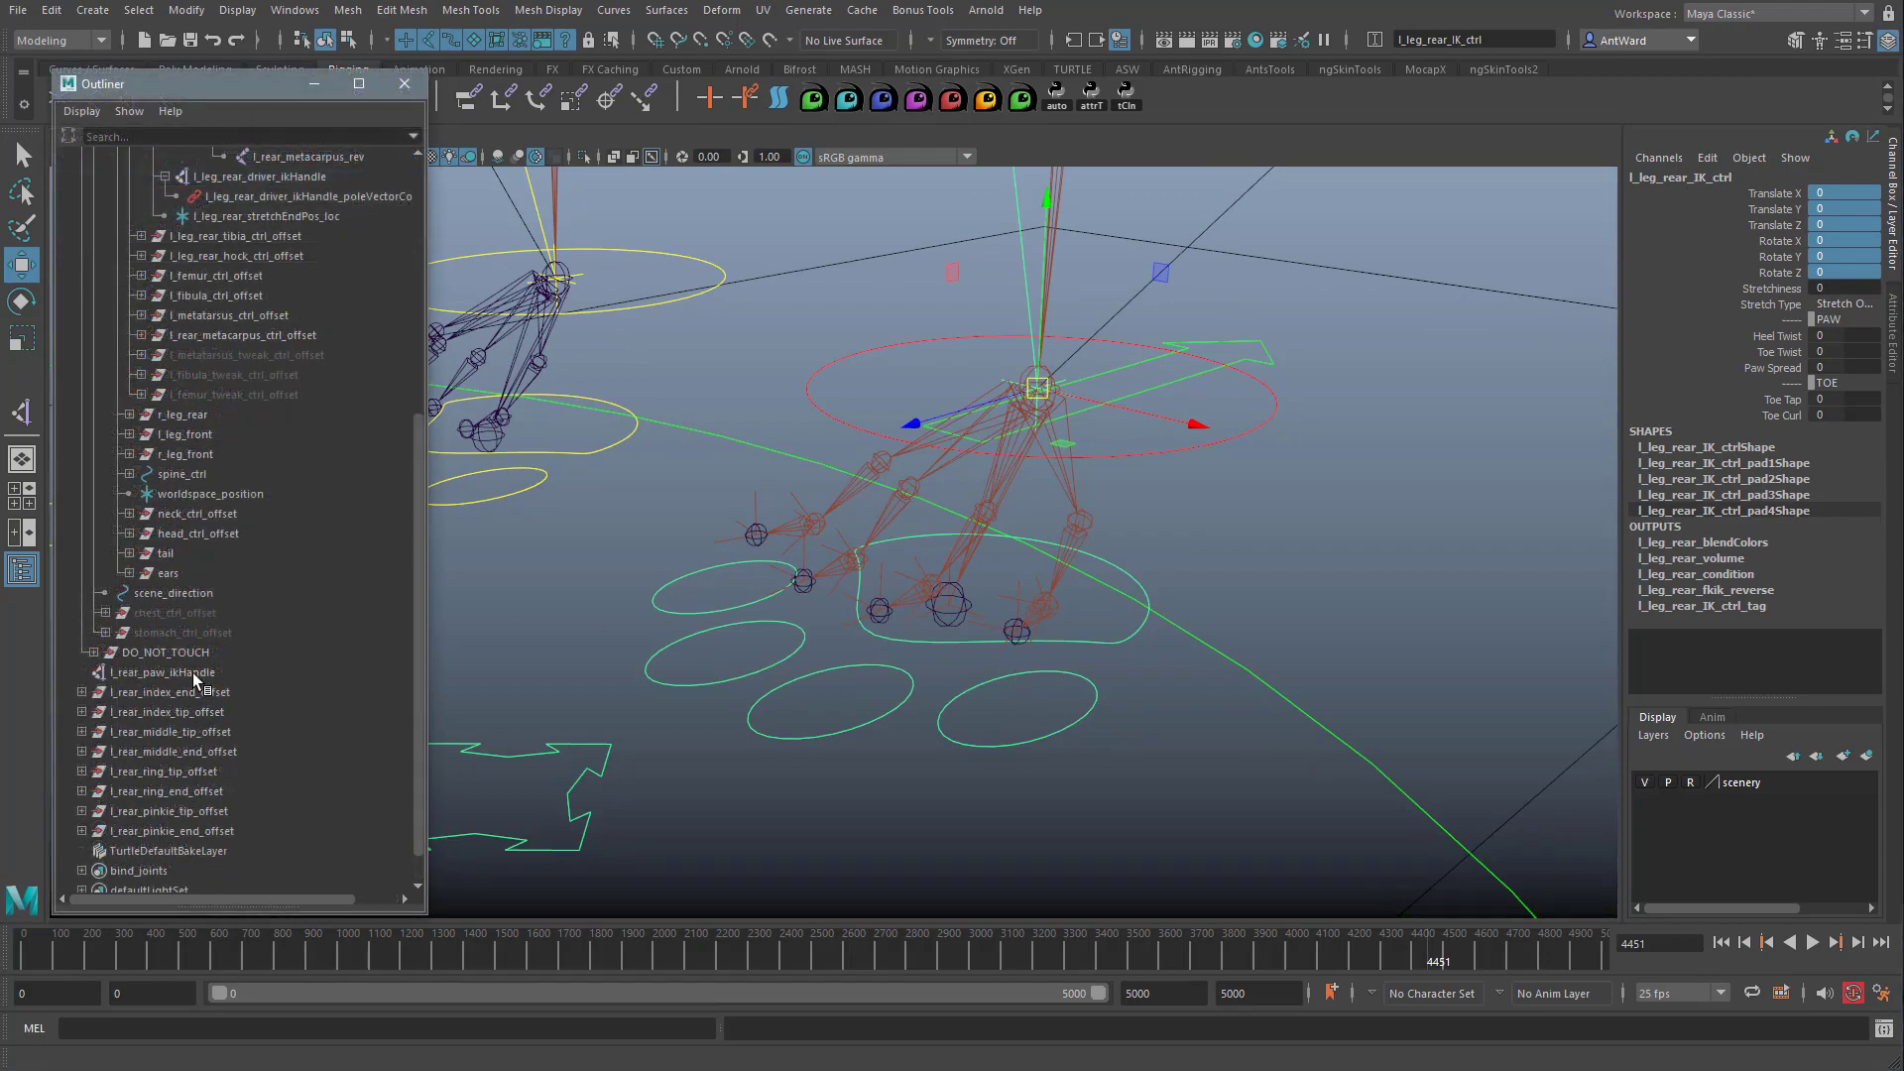
left_click_drag(192, 673, 202, 831)
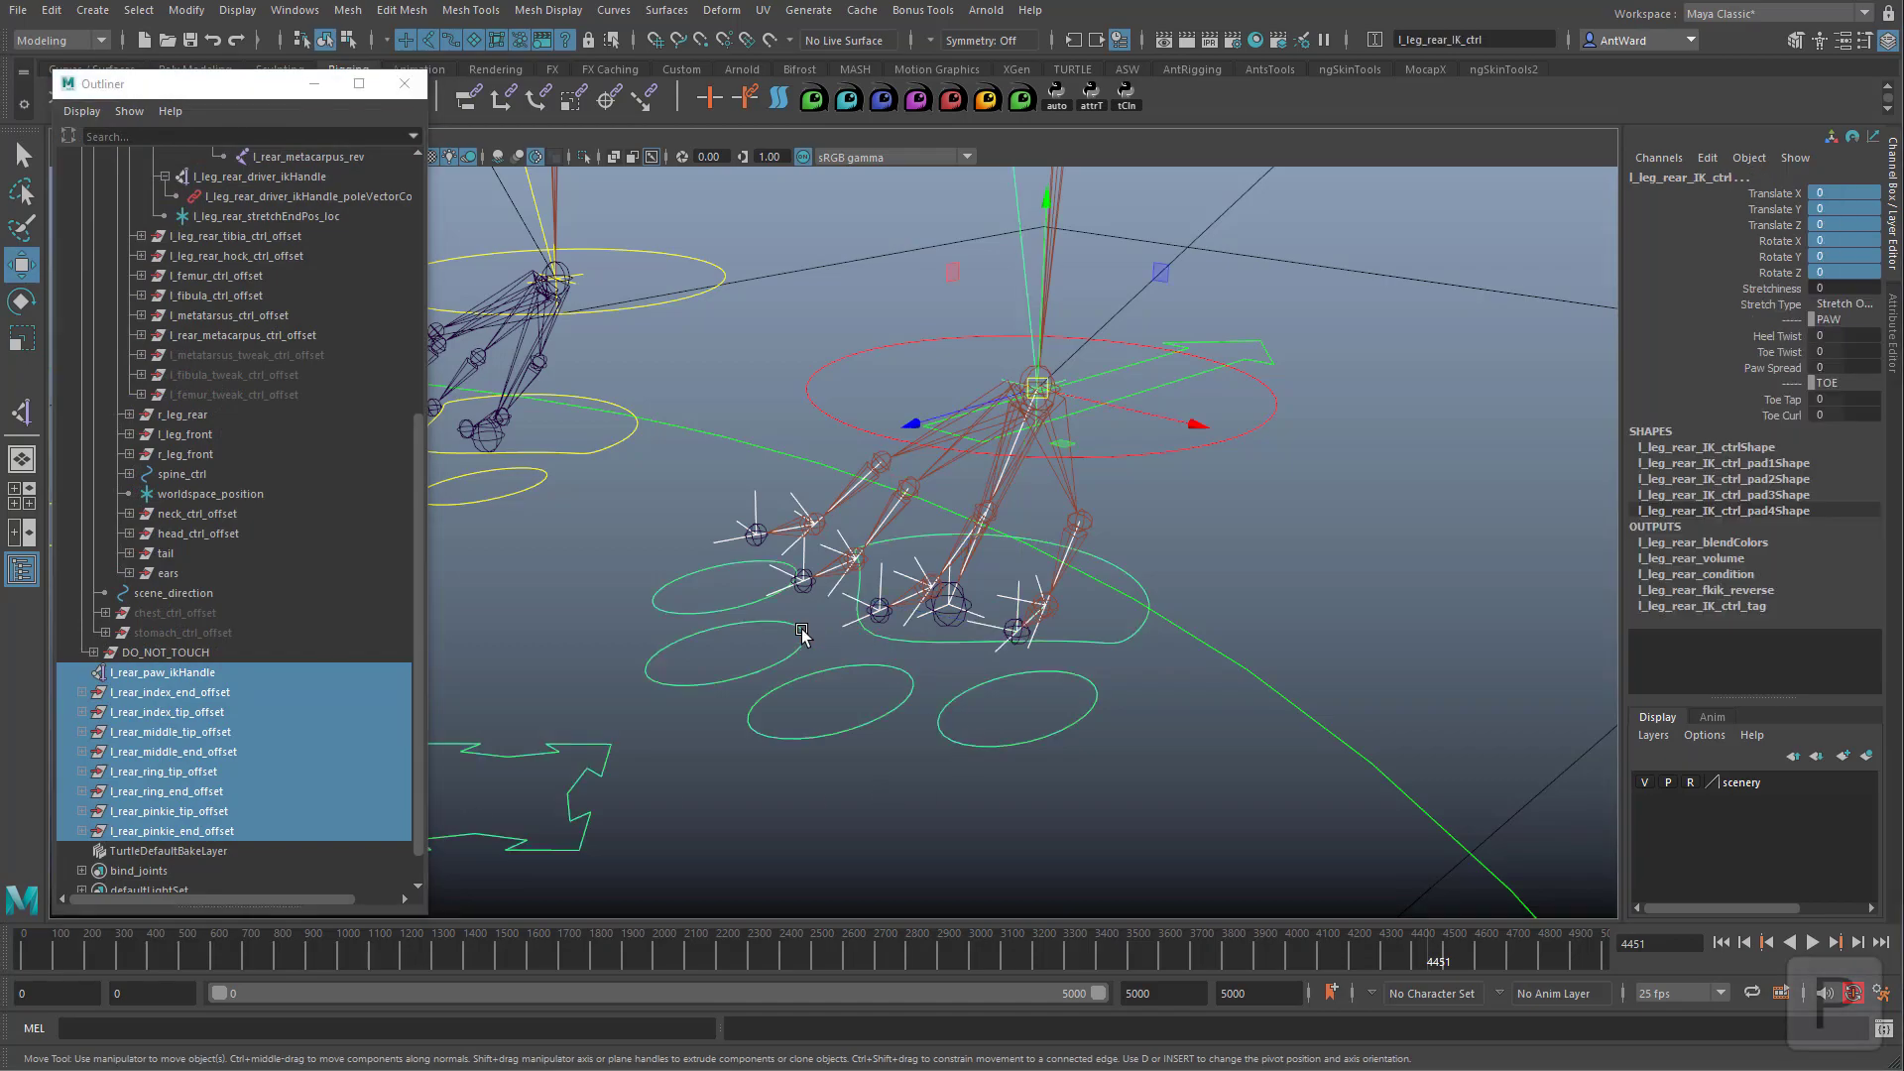
key("p")
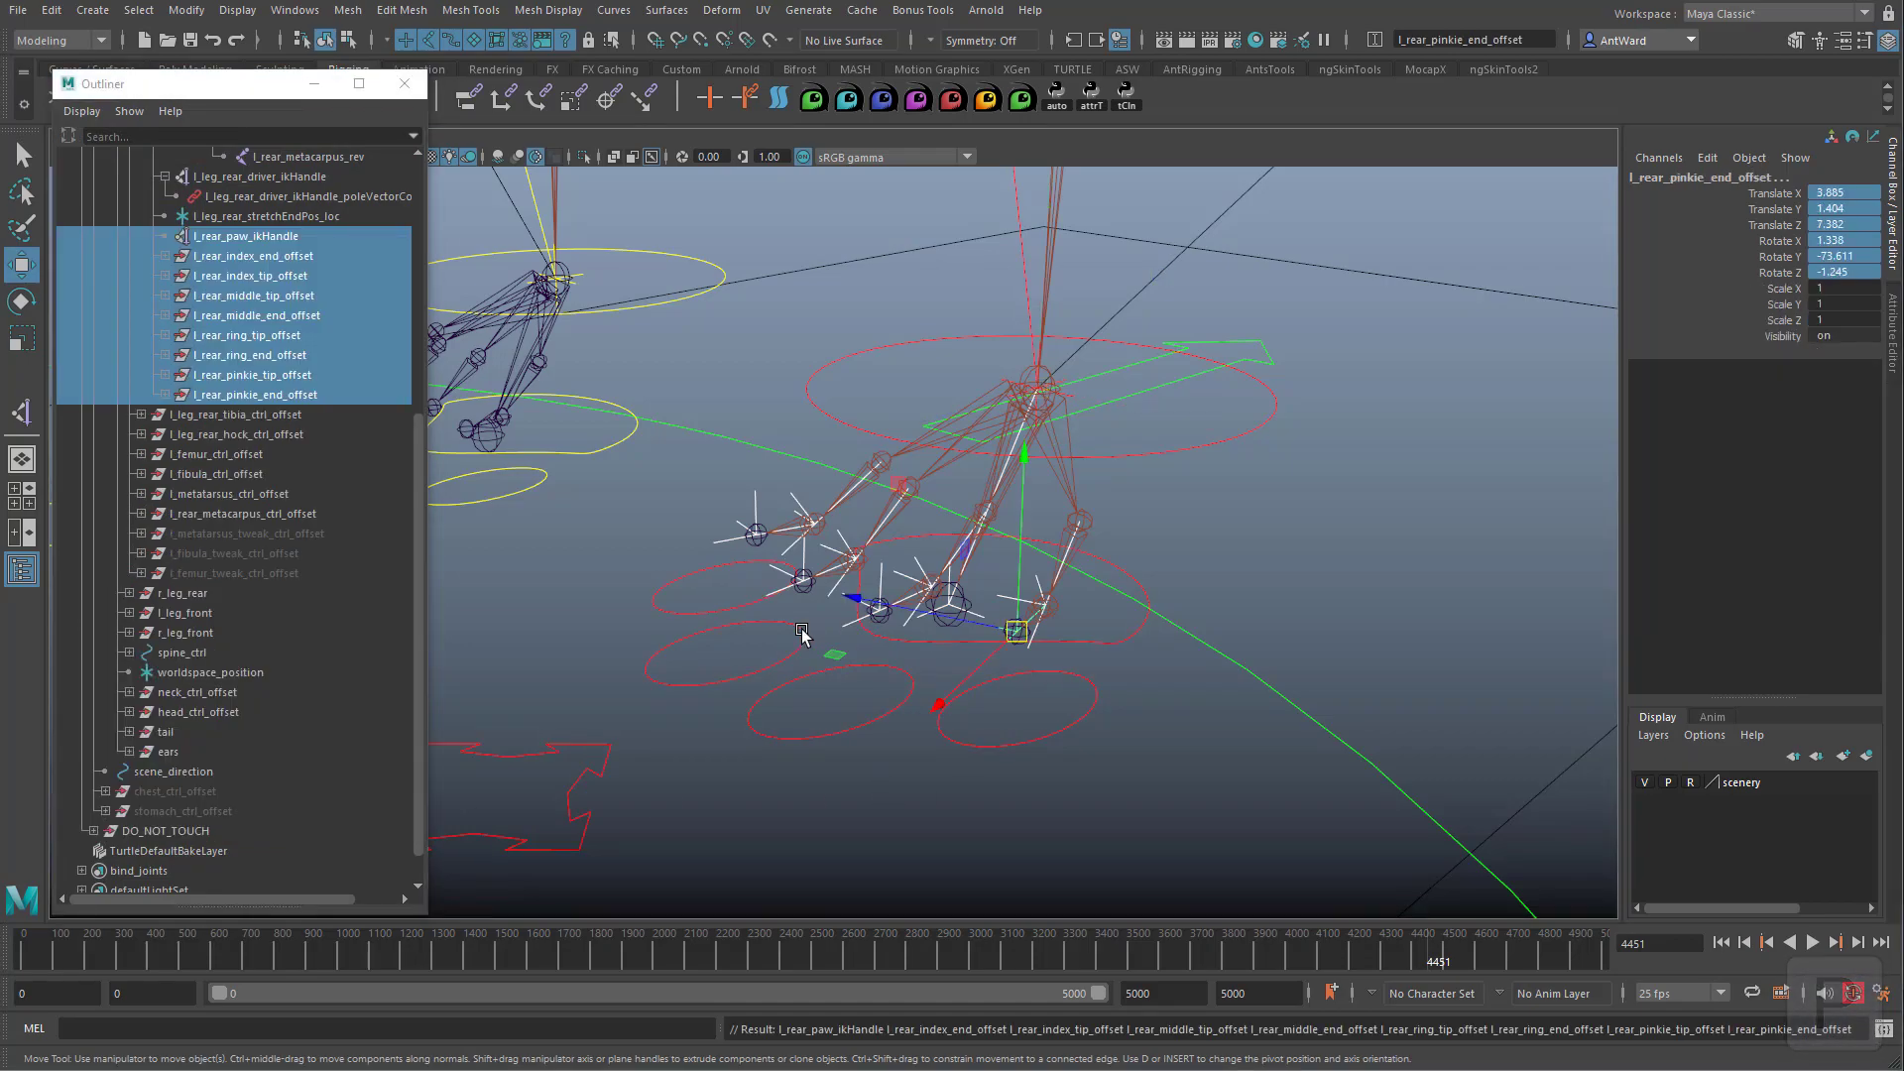
Test the paw's IK by moving l_leg_rear_IK_ctrl vertically twice, undoing each move.
left_click(949, 679)
left_click_drag(1179, 684, 1160, 688, "alt")
right_click_drag(1160, 688, 909, 669, "alt")
left_click_drag(909, 669, 977, 640, "alt")
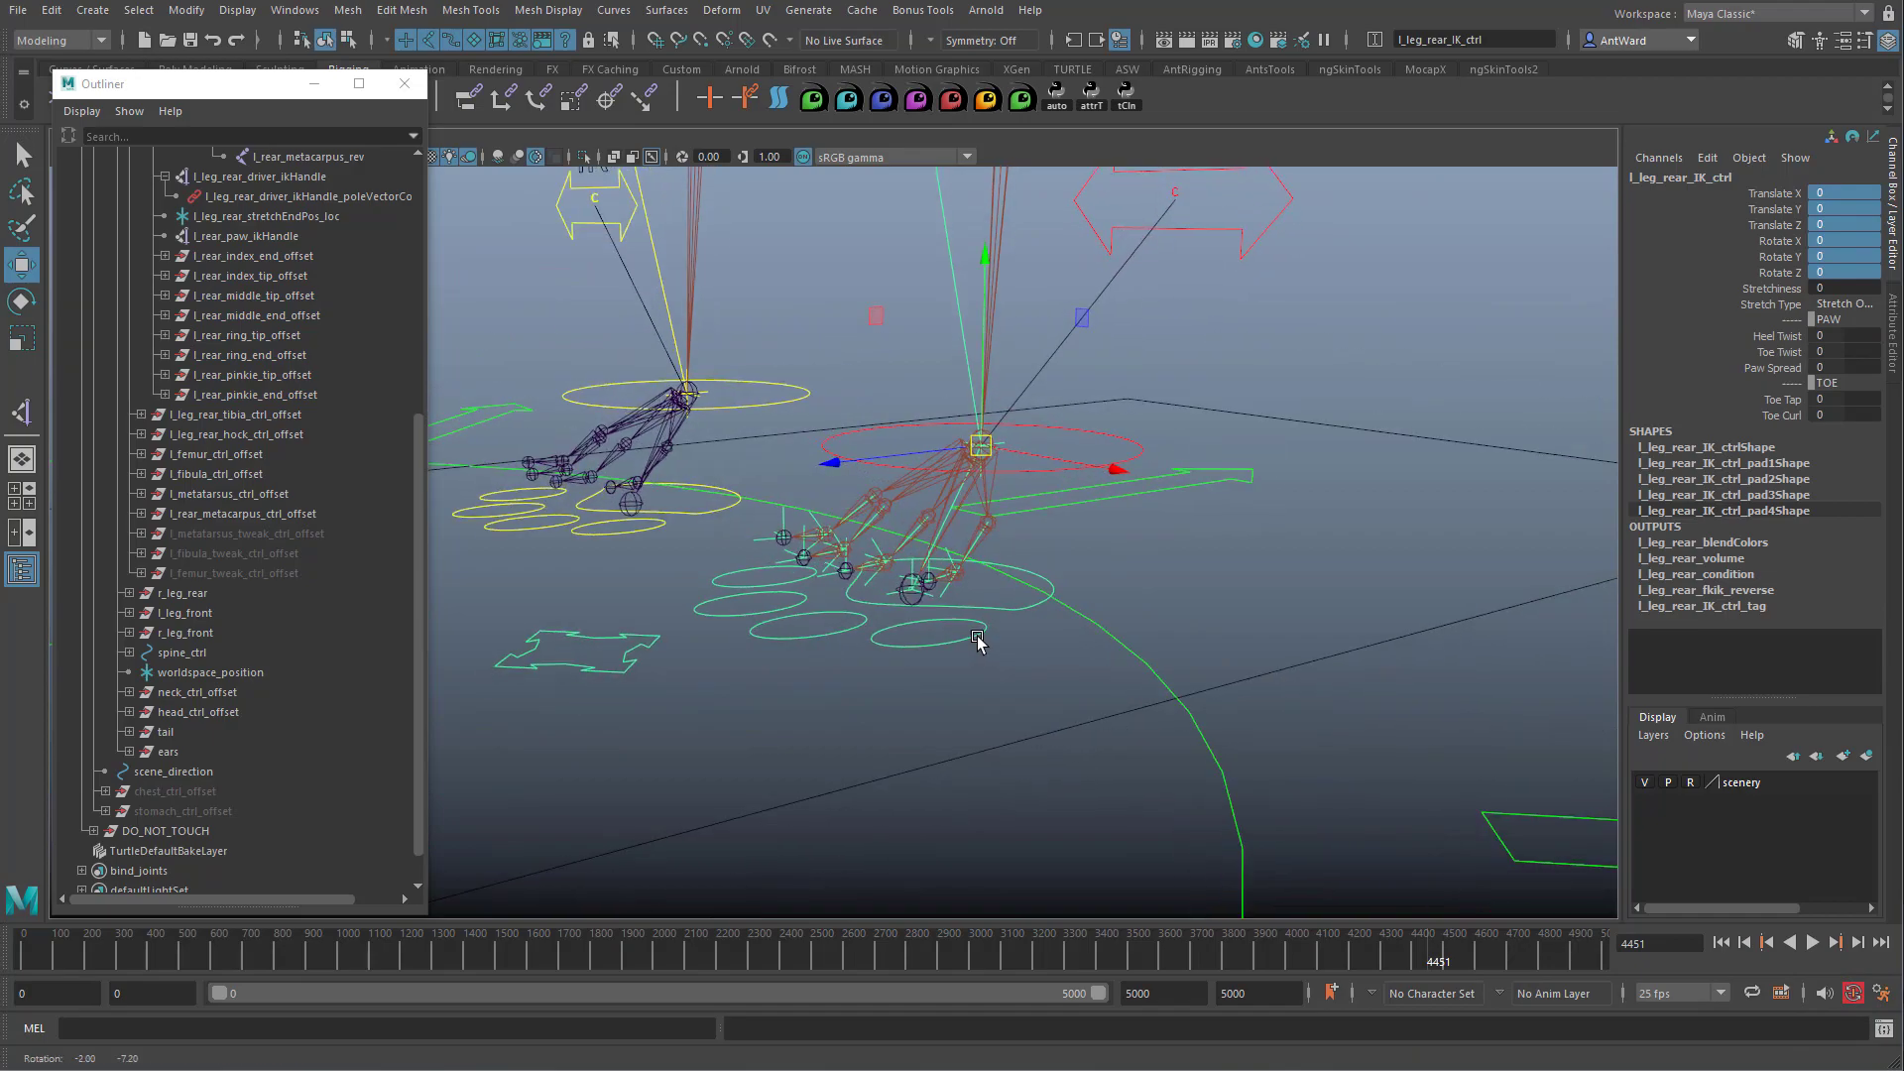
left_click_drag(987, 456, 983, 649)
key("ctrl+z")
left_click_drag(1083, 771, 1042, 746, "alt")
left_click_drag(989, 269, 997, 411)
middle_click_drag(1003, 647, 1049, 524, "alt")
key("ctrl+z")
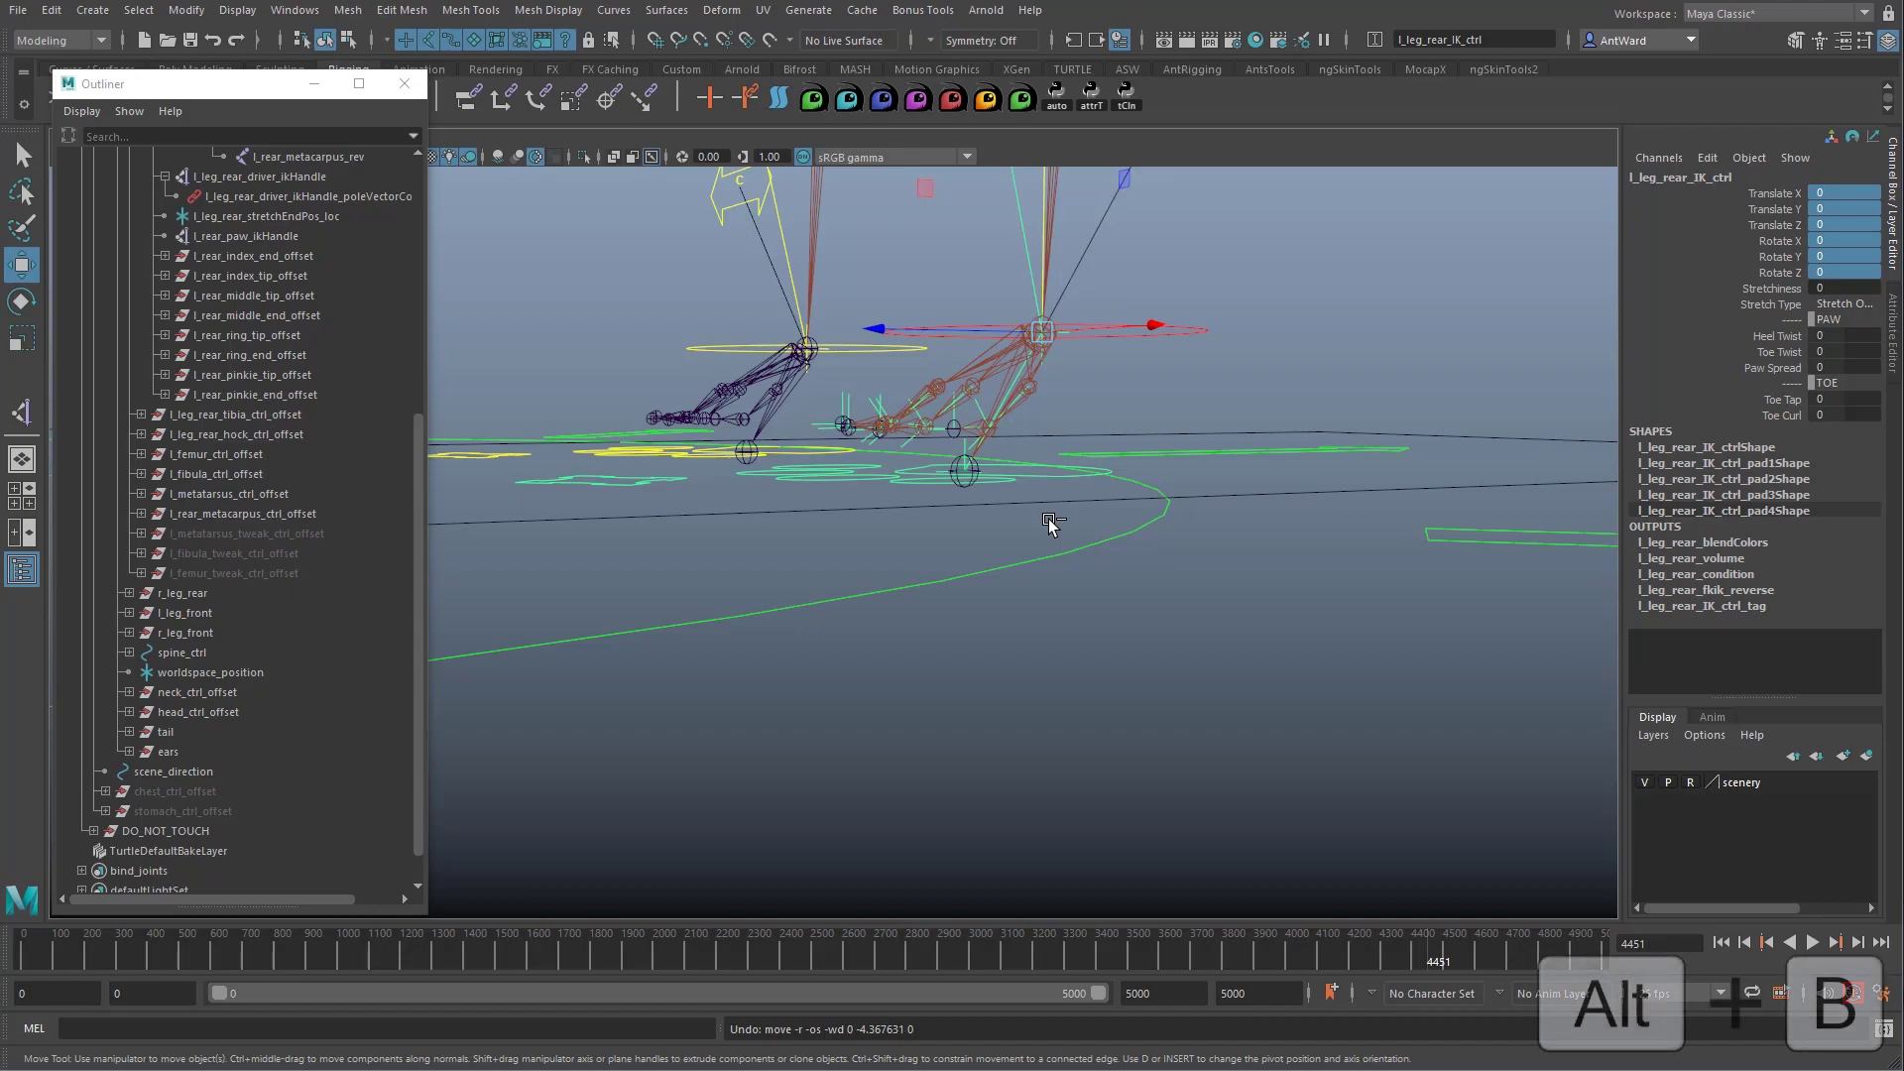
Change the viewport background to light grey.
key("alt+b")
key("alt+b")
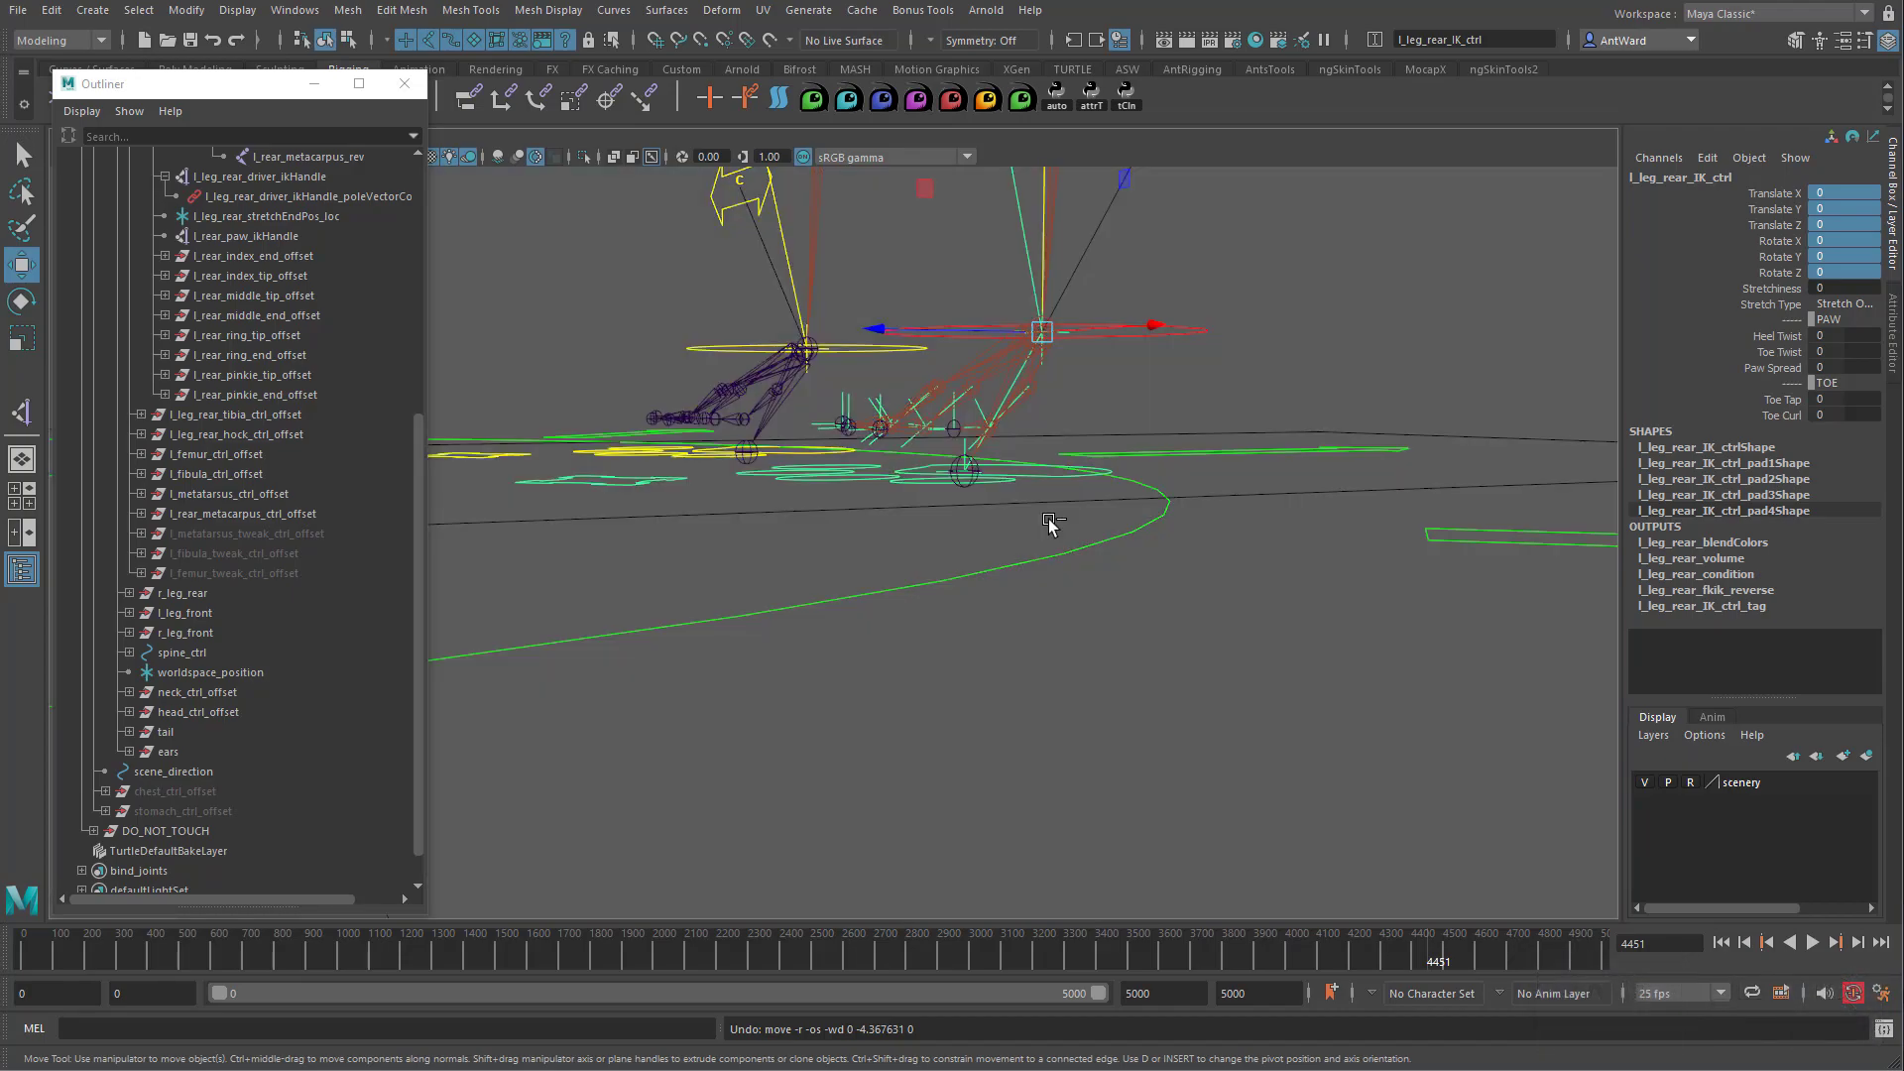
key("alt+b")
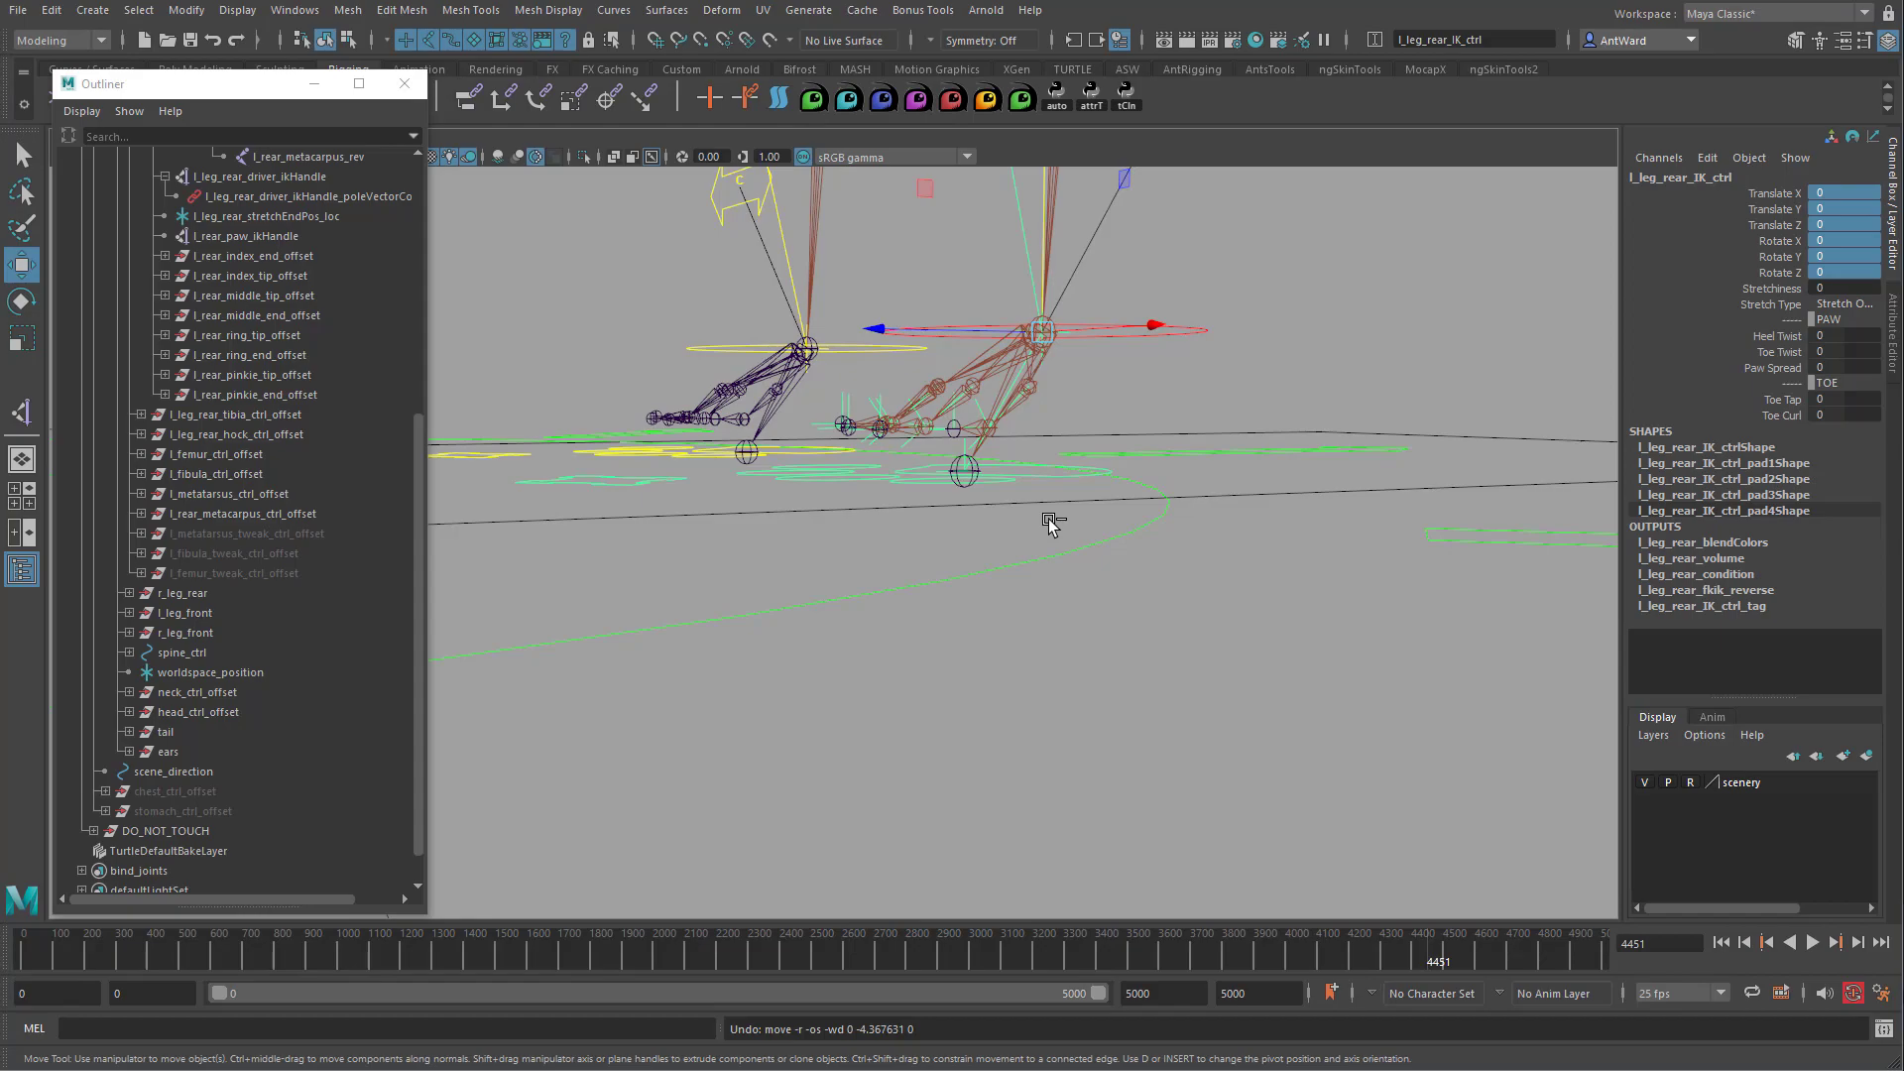
Test the leg by lowering l_leg_rear_IK_ctrl, and reset its three translate values to 0.
left_click_drag(1086, 392, 1069, 393, "alt")
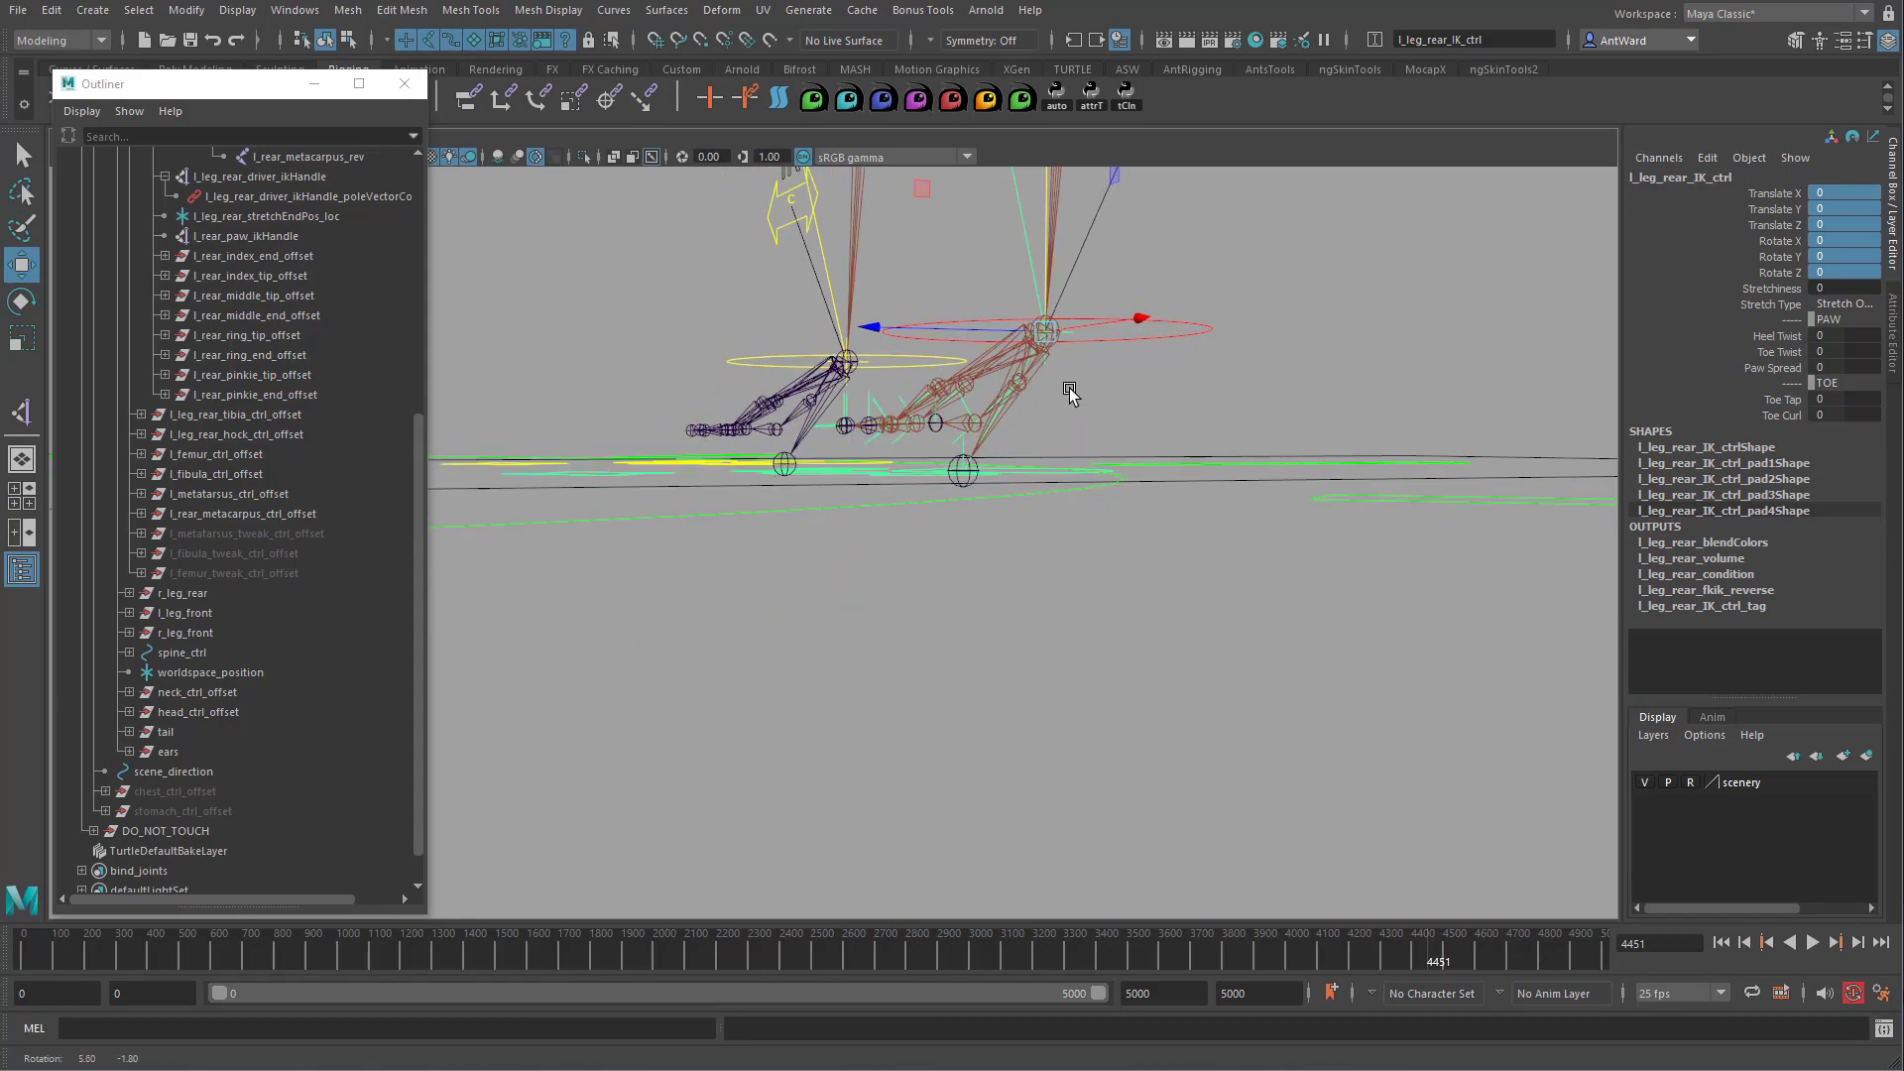
left_click_drag(1094, 508, 1104, 556, "alt")
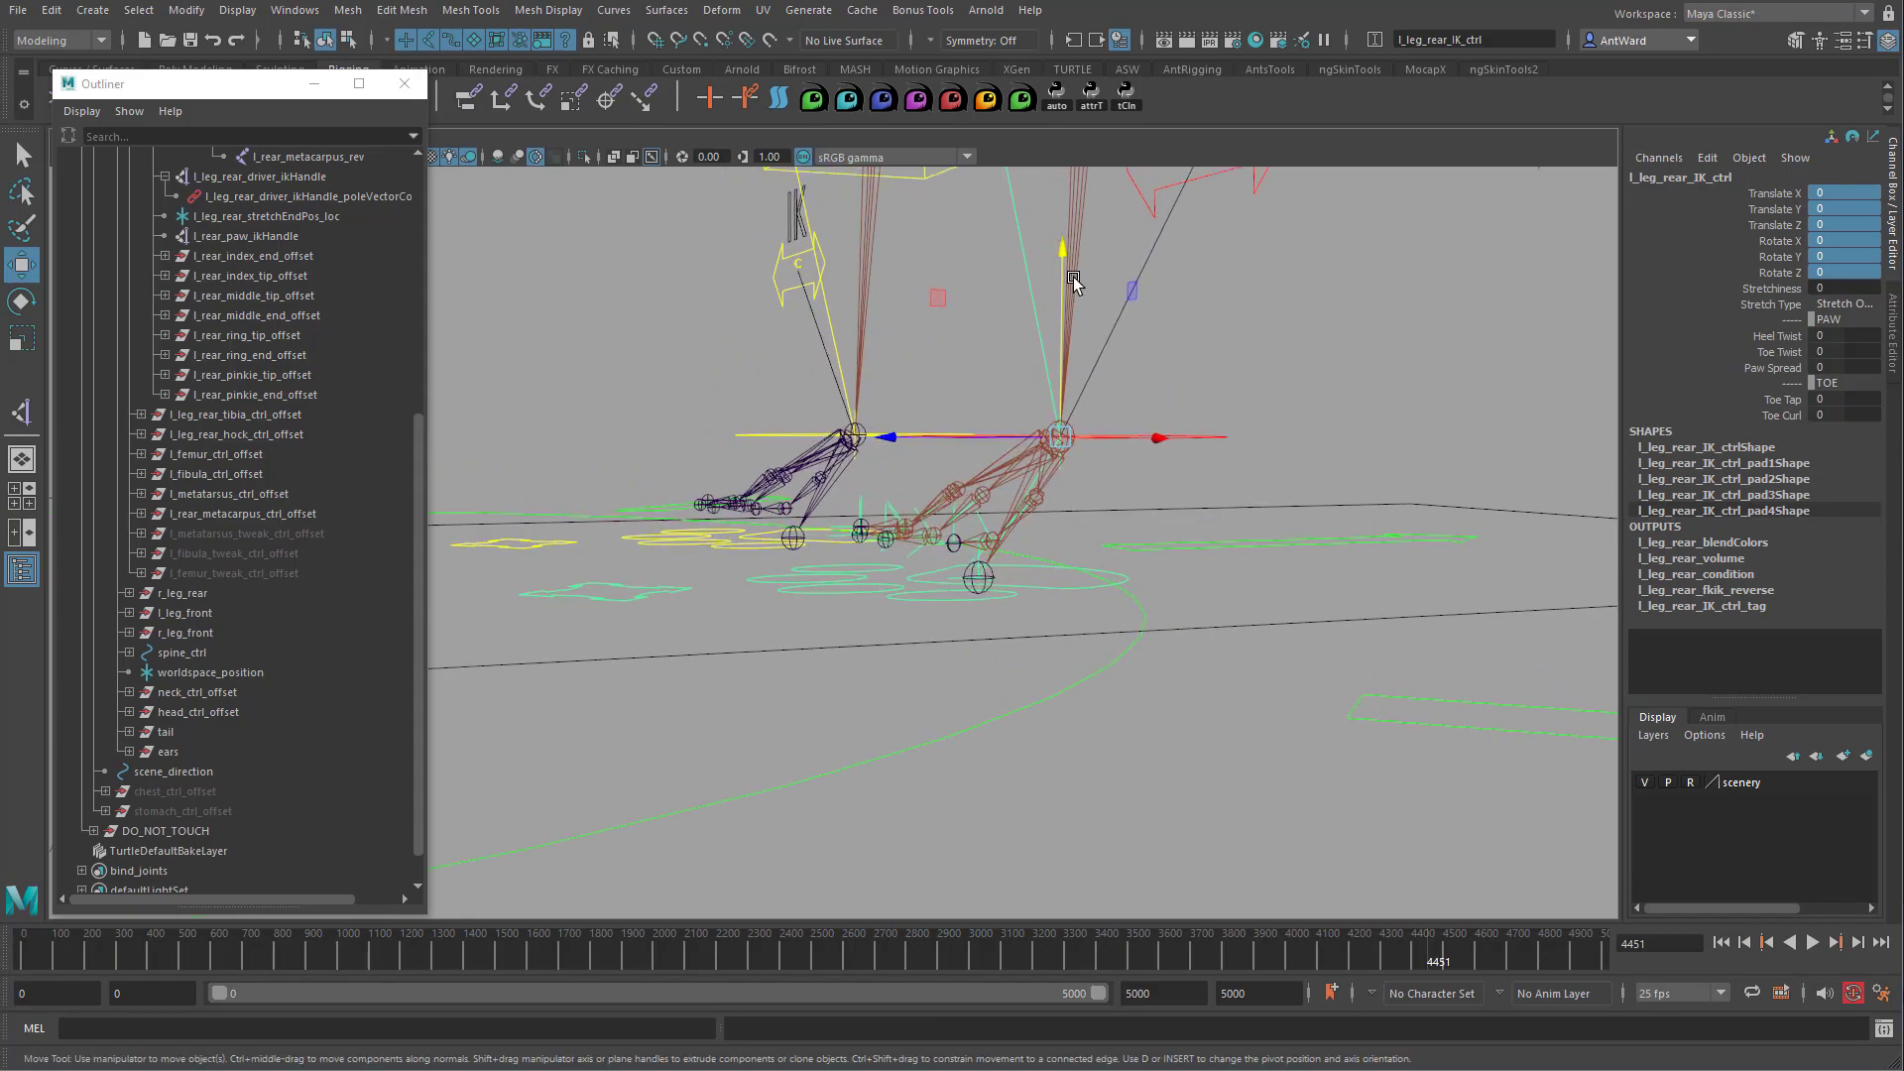
left_click_drag(1065, 256, 1116, 398)
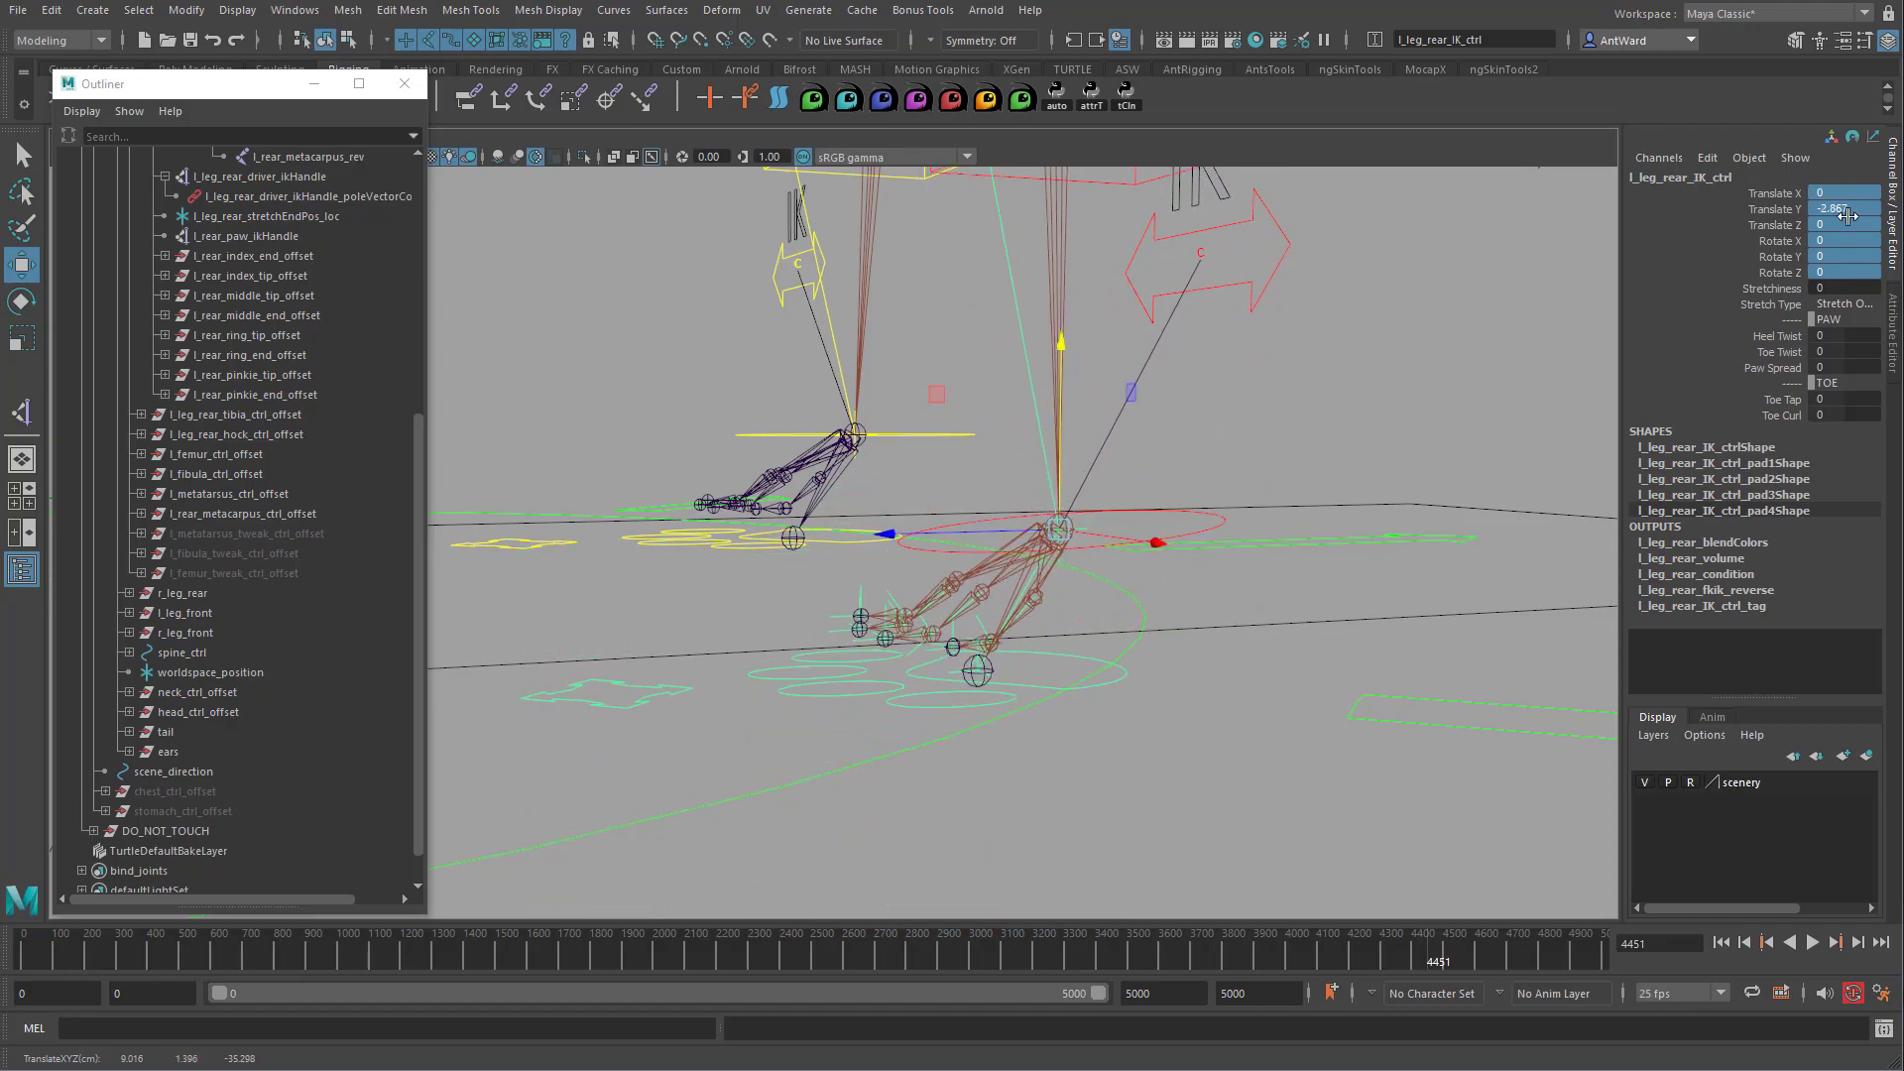
left_click_drag(1845, 194, 1849, 225)
type("0")
key("Return")
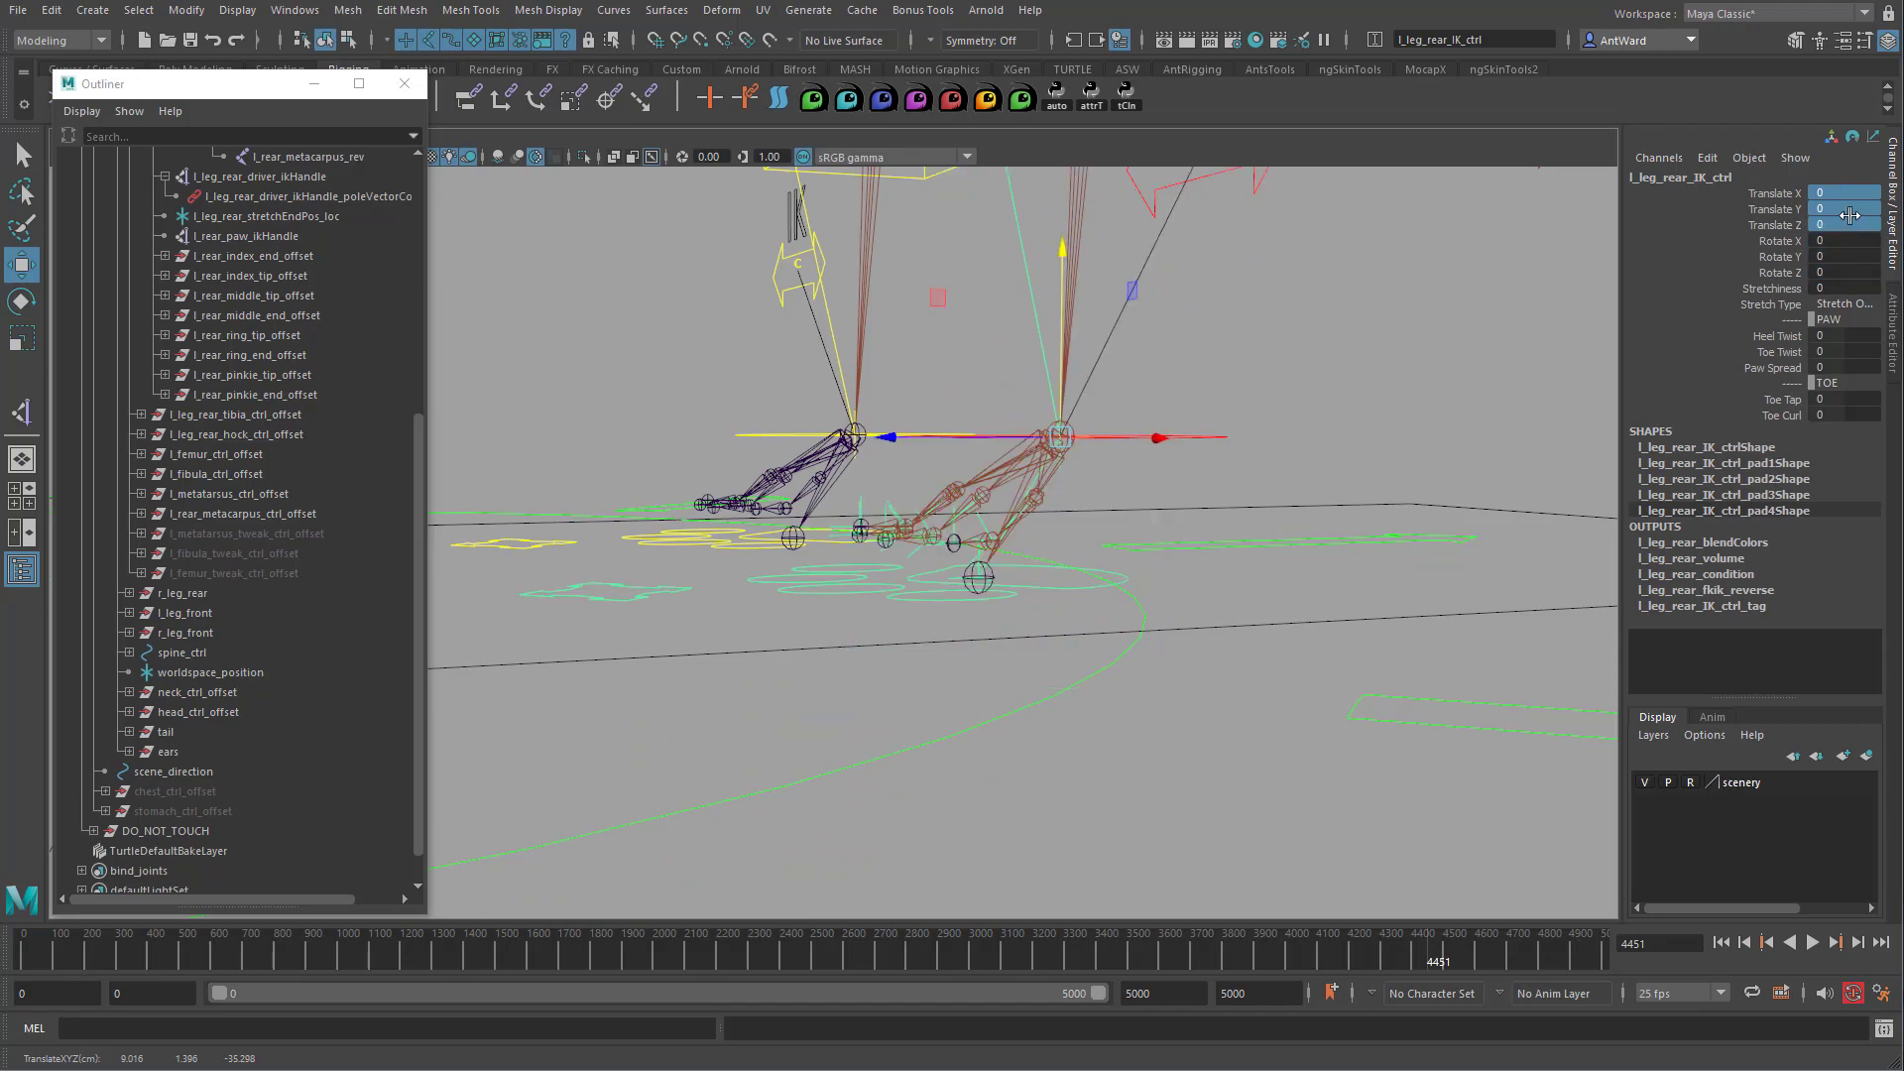
Select the l_rear_metacarpus_ik joint and check its rotate channels and orient constraint.
left_click_drag(780, 412, 829, 425, "alt")
middle_click_drag(829, 426, 750, 488, "alt")
right_click_drag(750, 489, 1152, 637, "alt")
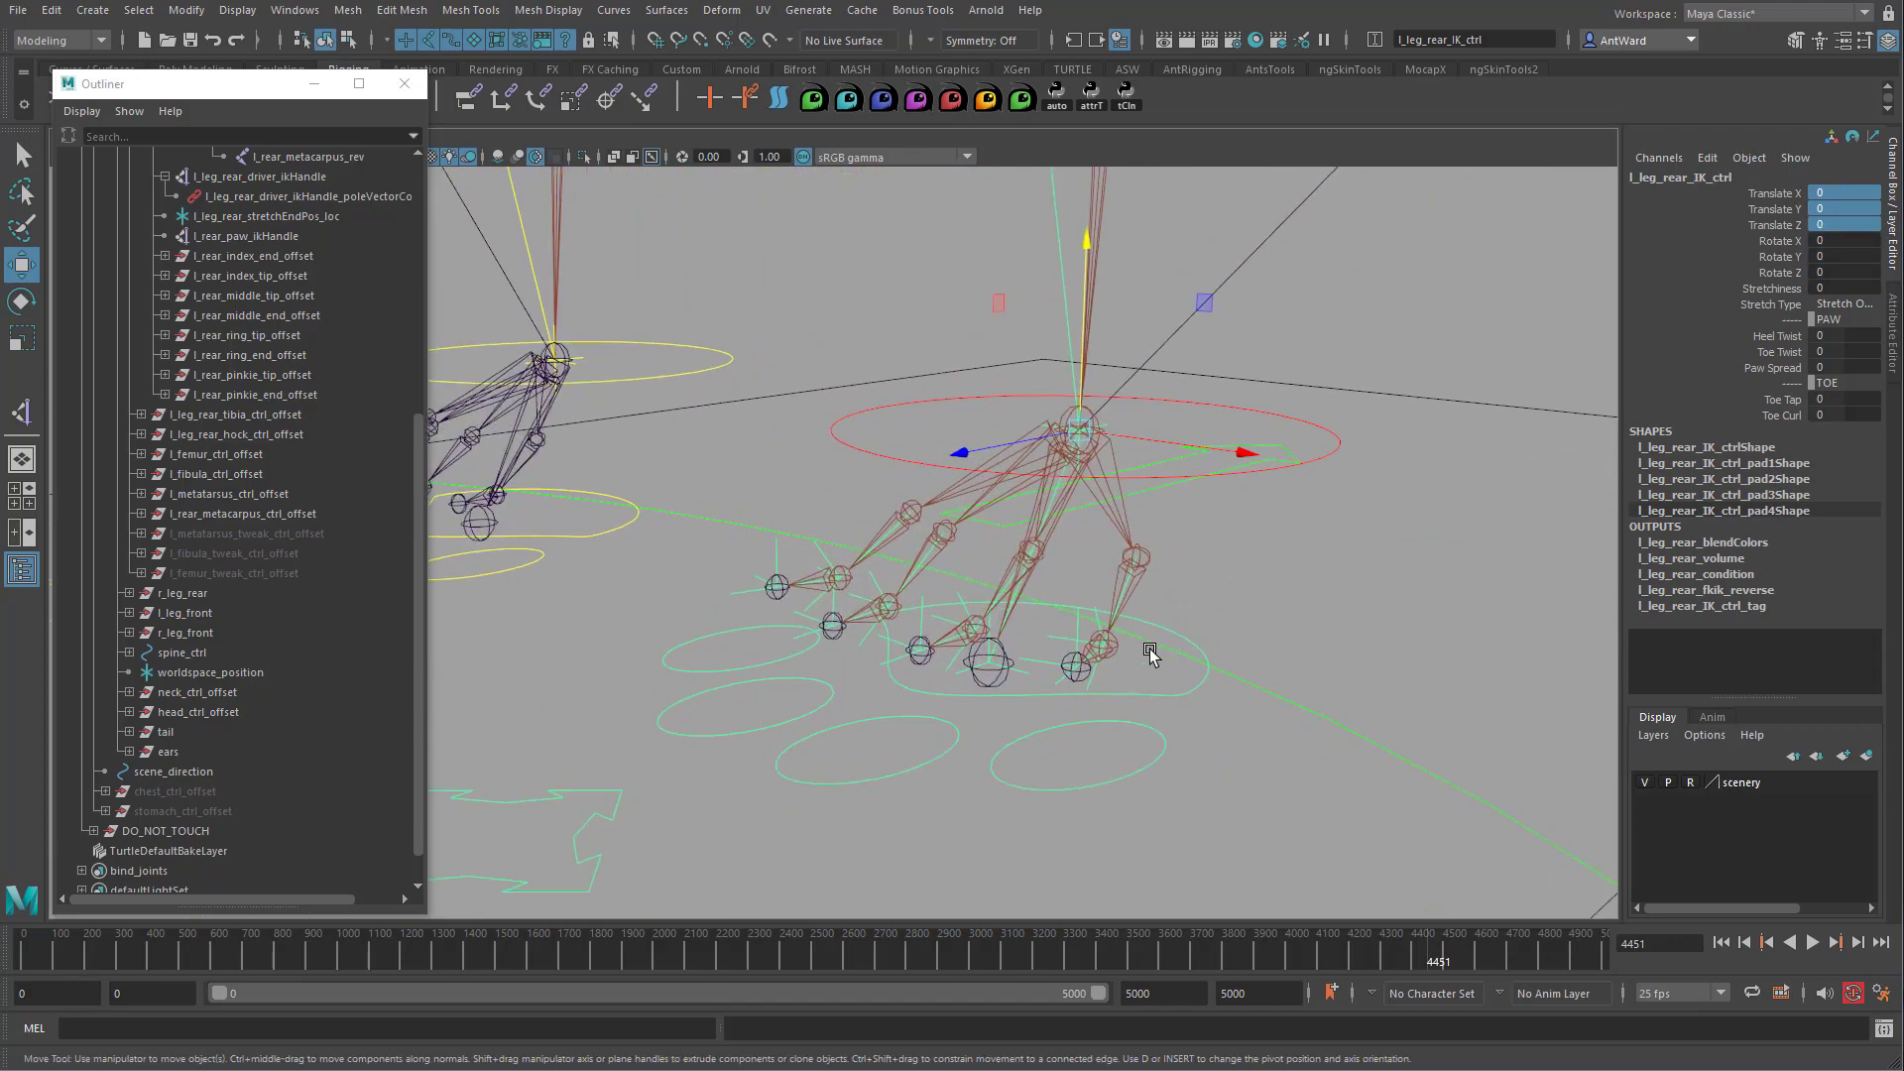
left_click_drag(1138, 682, 1124, 684, "alt")
left_click_drag(1095, 473, 1097, 460, "alt")
left_click(1131, 458)
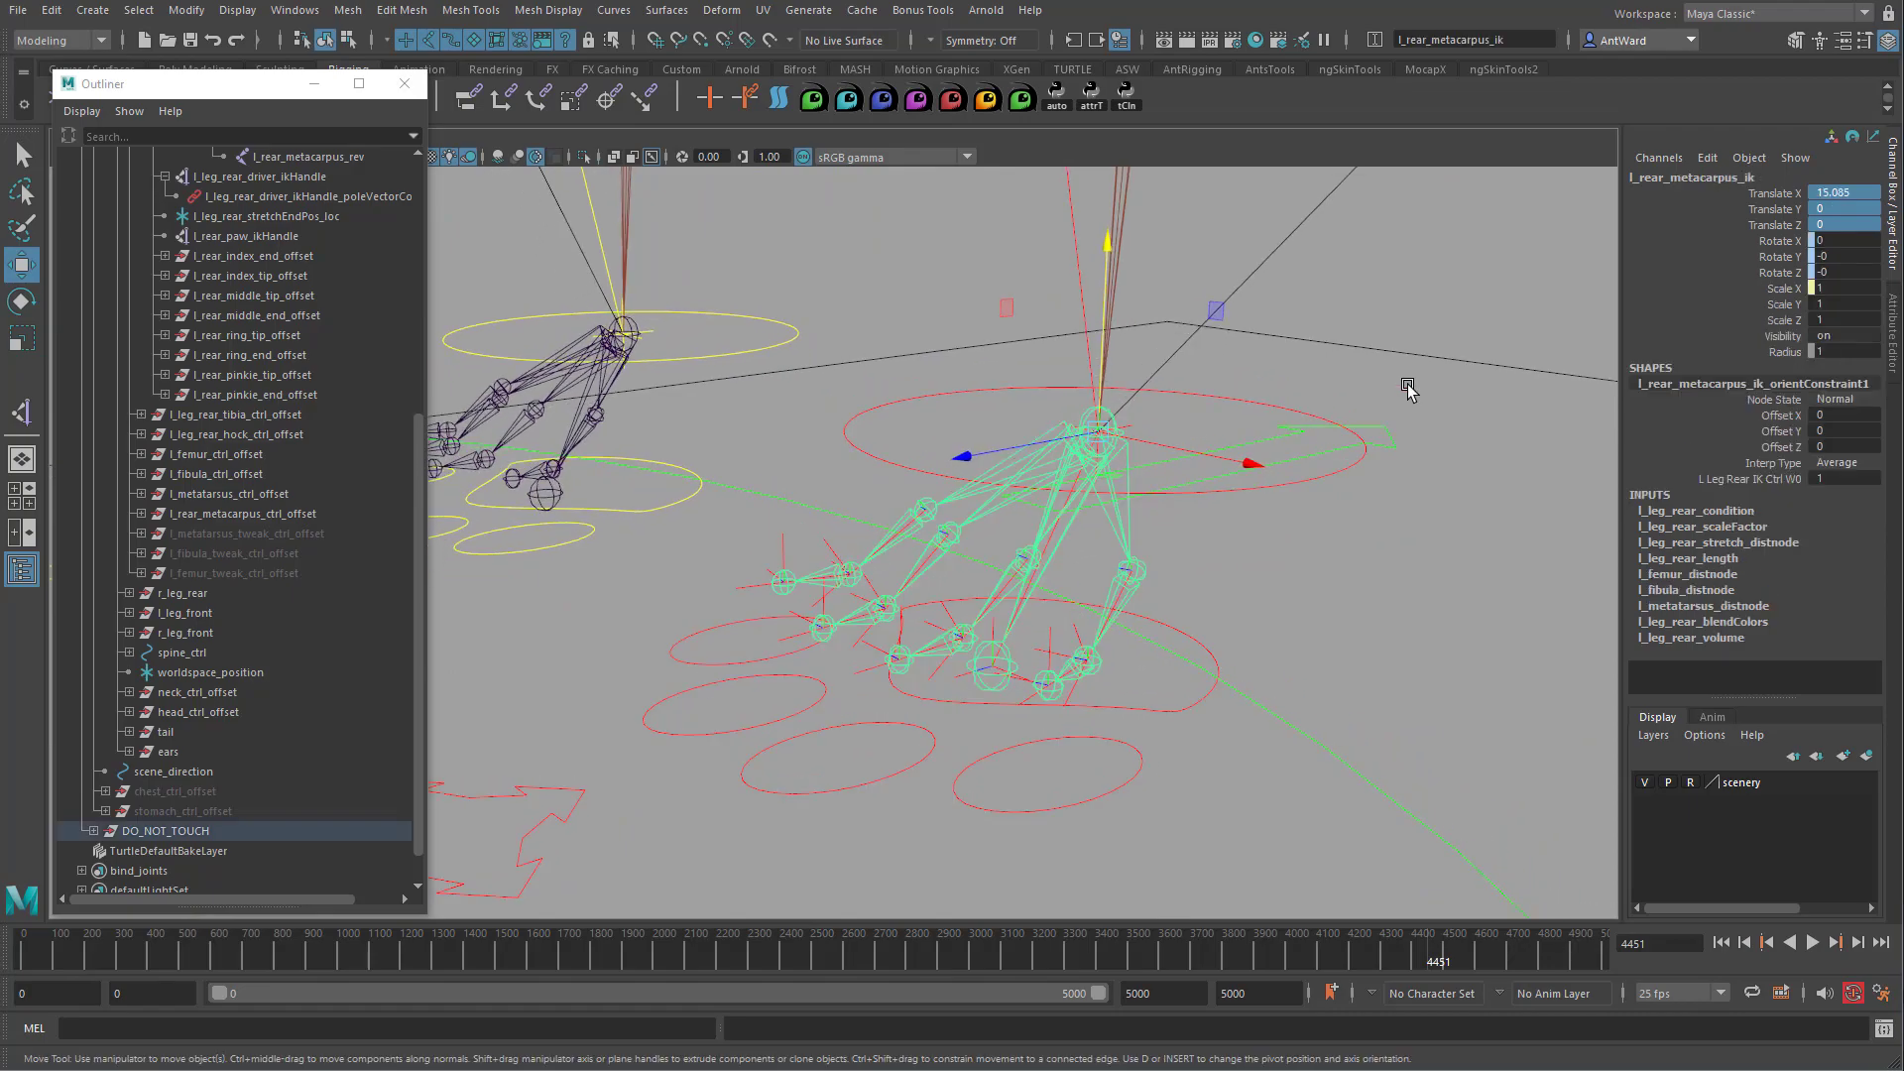
left_click_drag(1803, 243, 1800, 271)
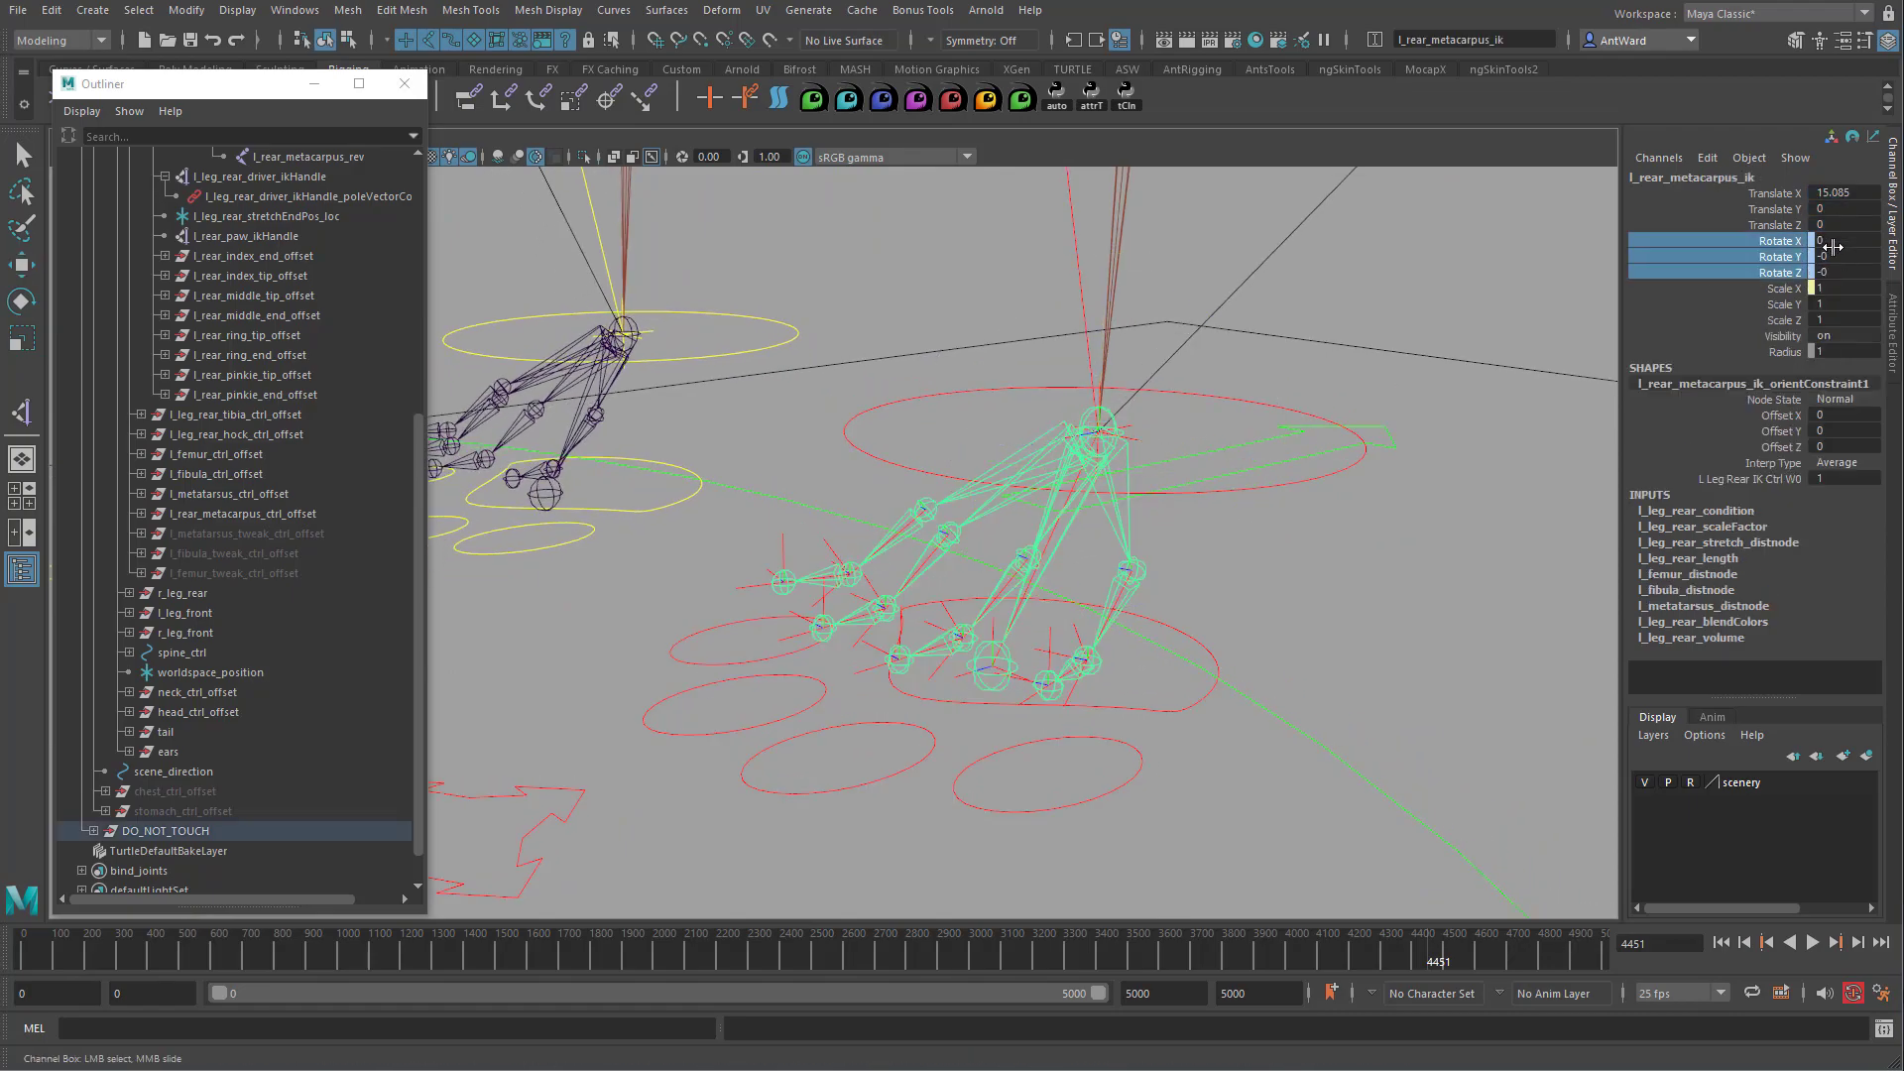
left_click_drag(1073, 669, 1081, 668, "alt")
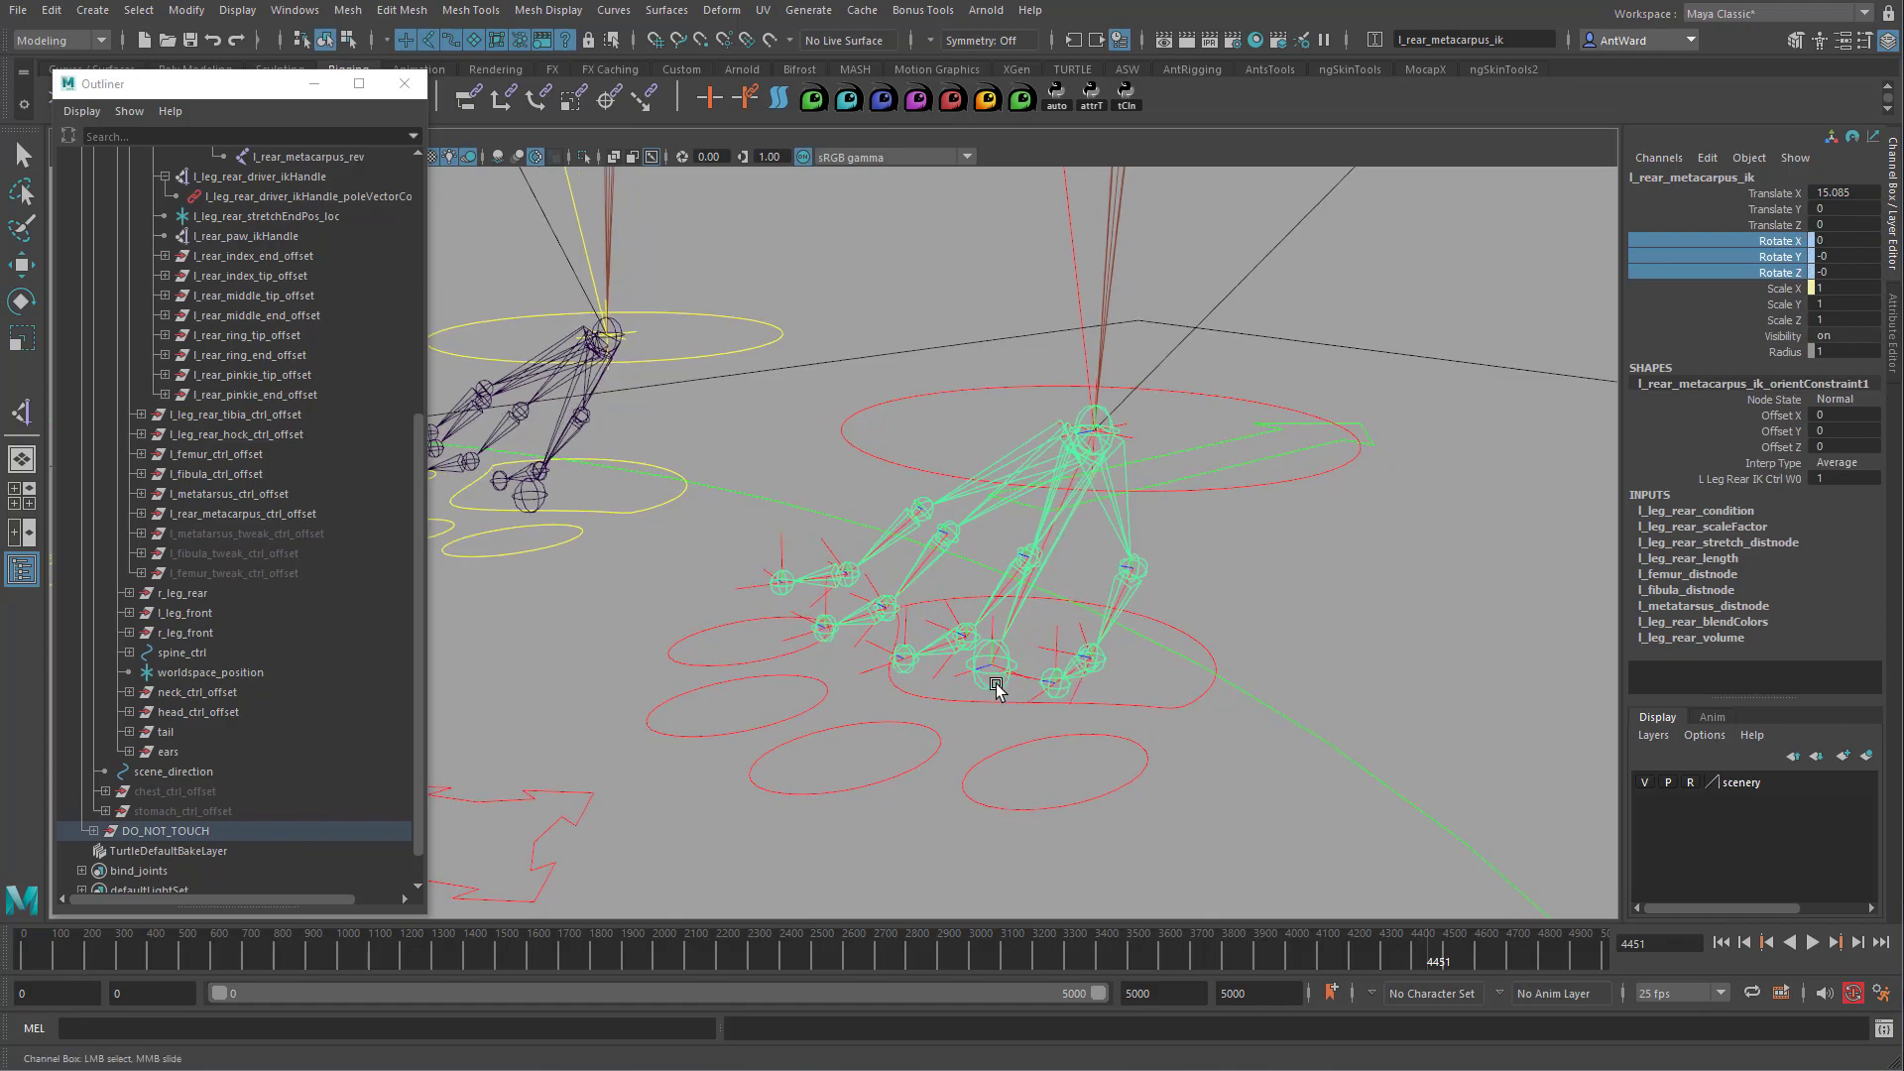
Try moving l_rear_paw_ikHandle to test how the metacarpus joint follows it.
left_click(1027, 679)
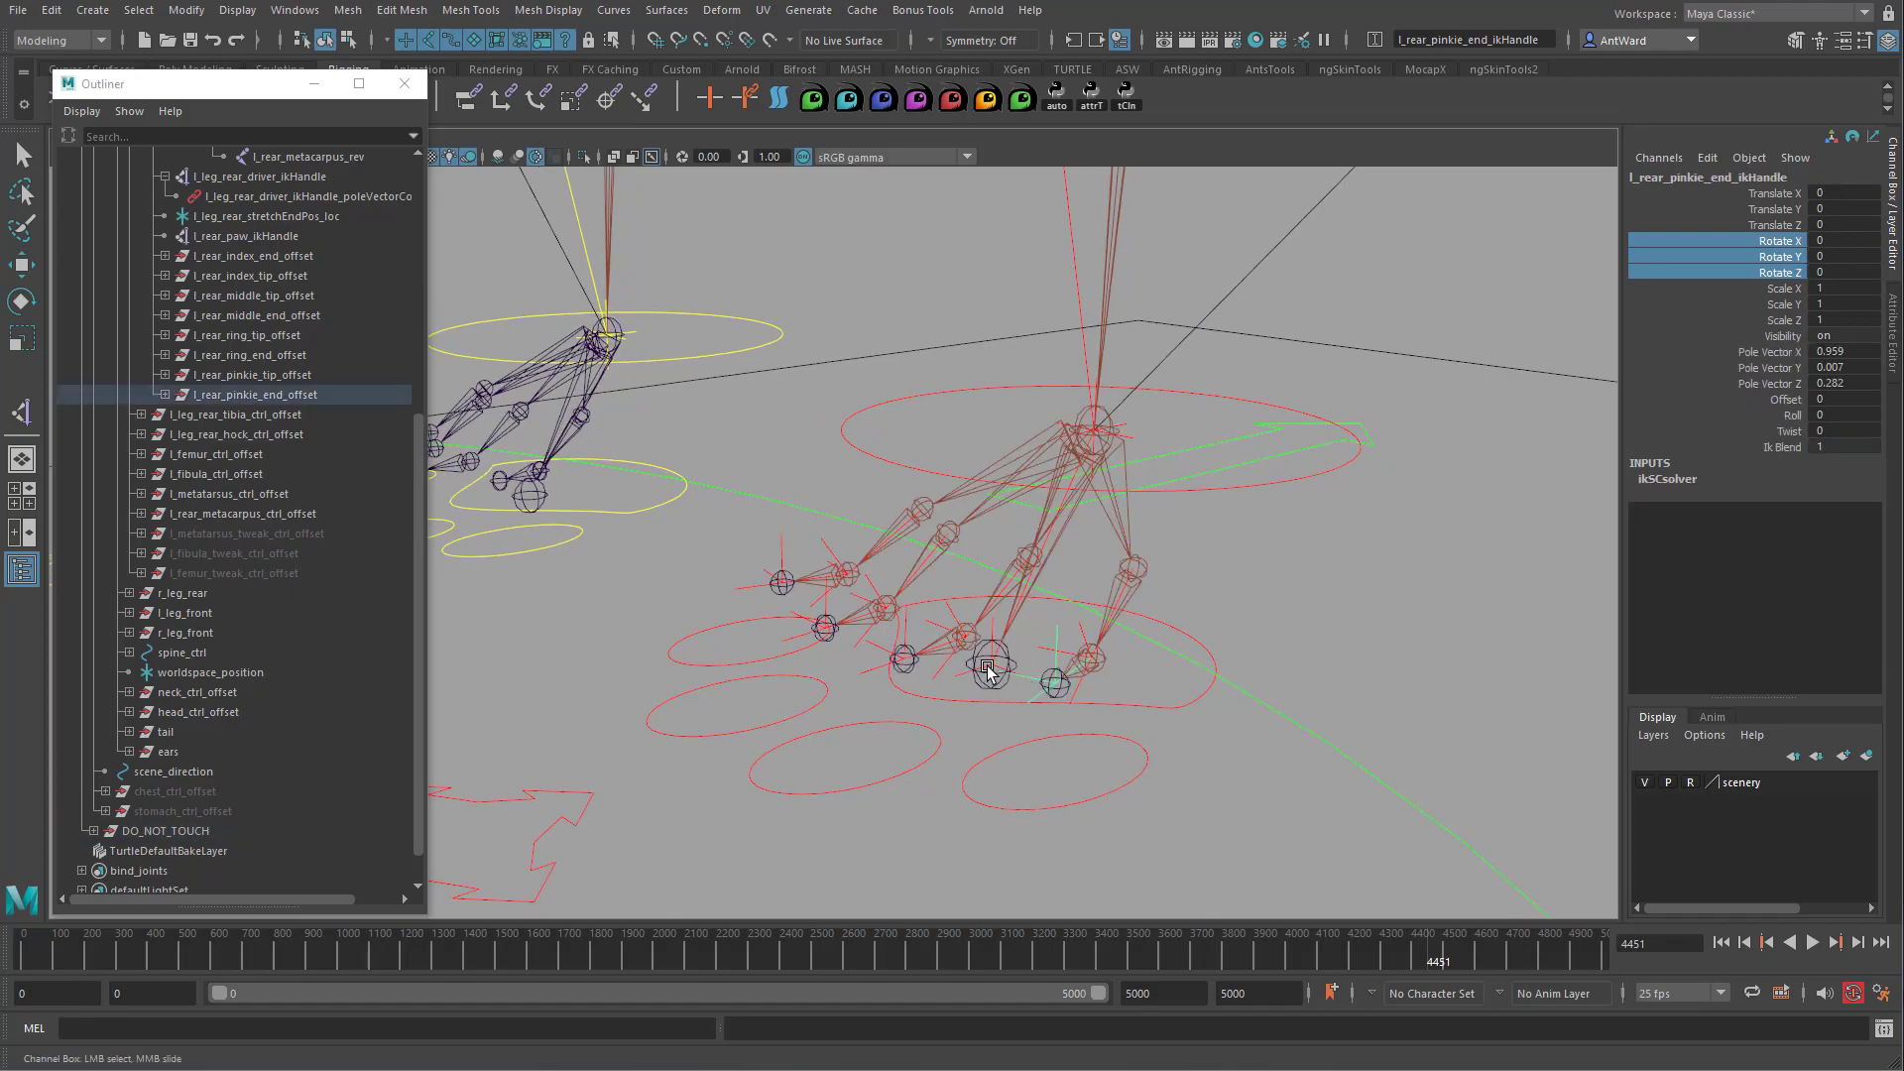
left_click(993, 626)
key("w")
left_click_drag(994, 663, 981, 616)
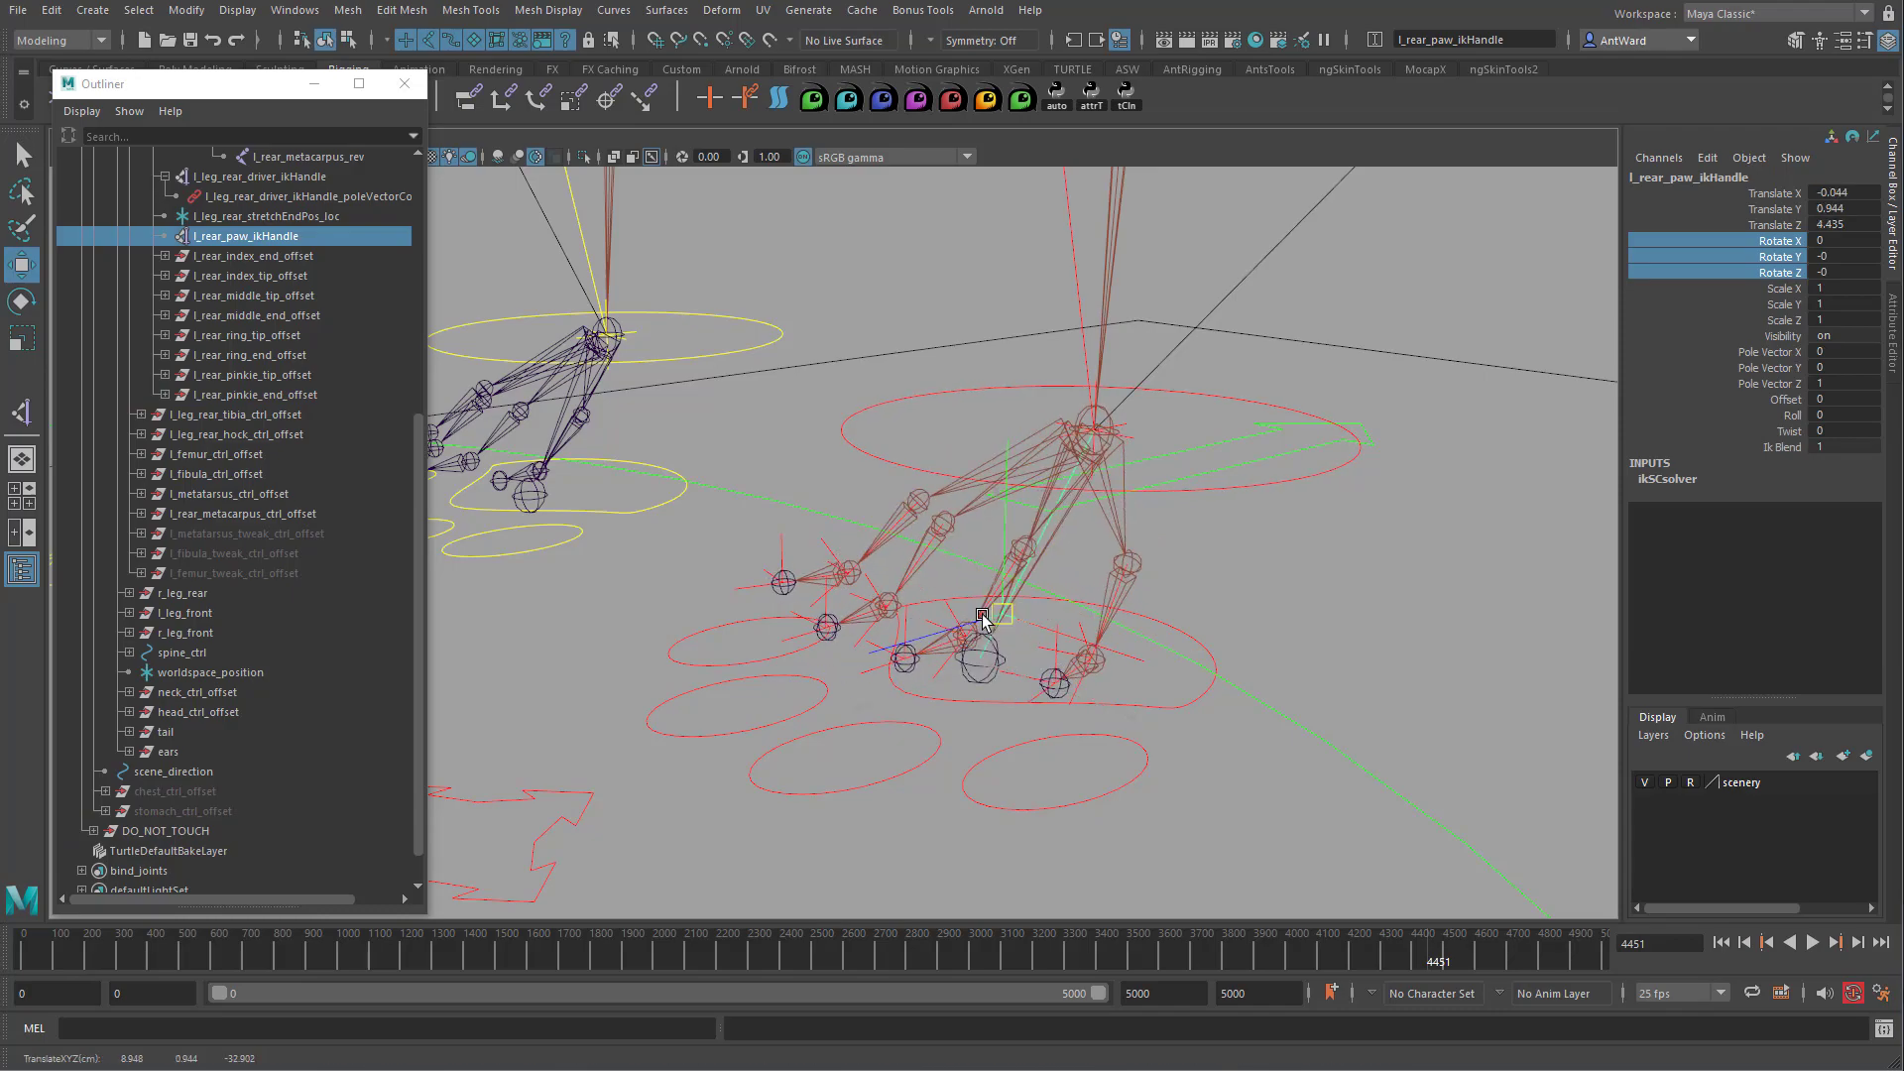
Reveal l_rear_metacarpus_ik in the Outliner and delete the orient constraint beneath it.
left_click(1126, 429)
right_click(278, 531)
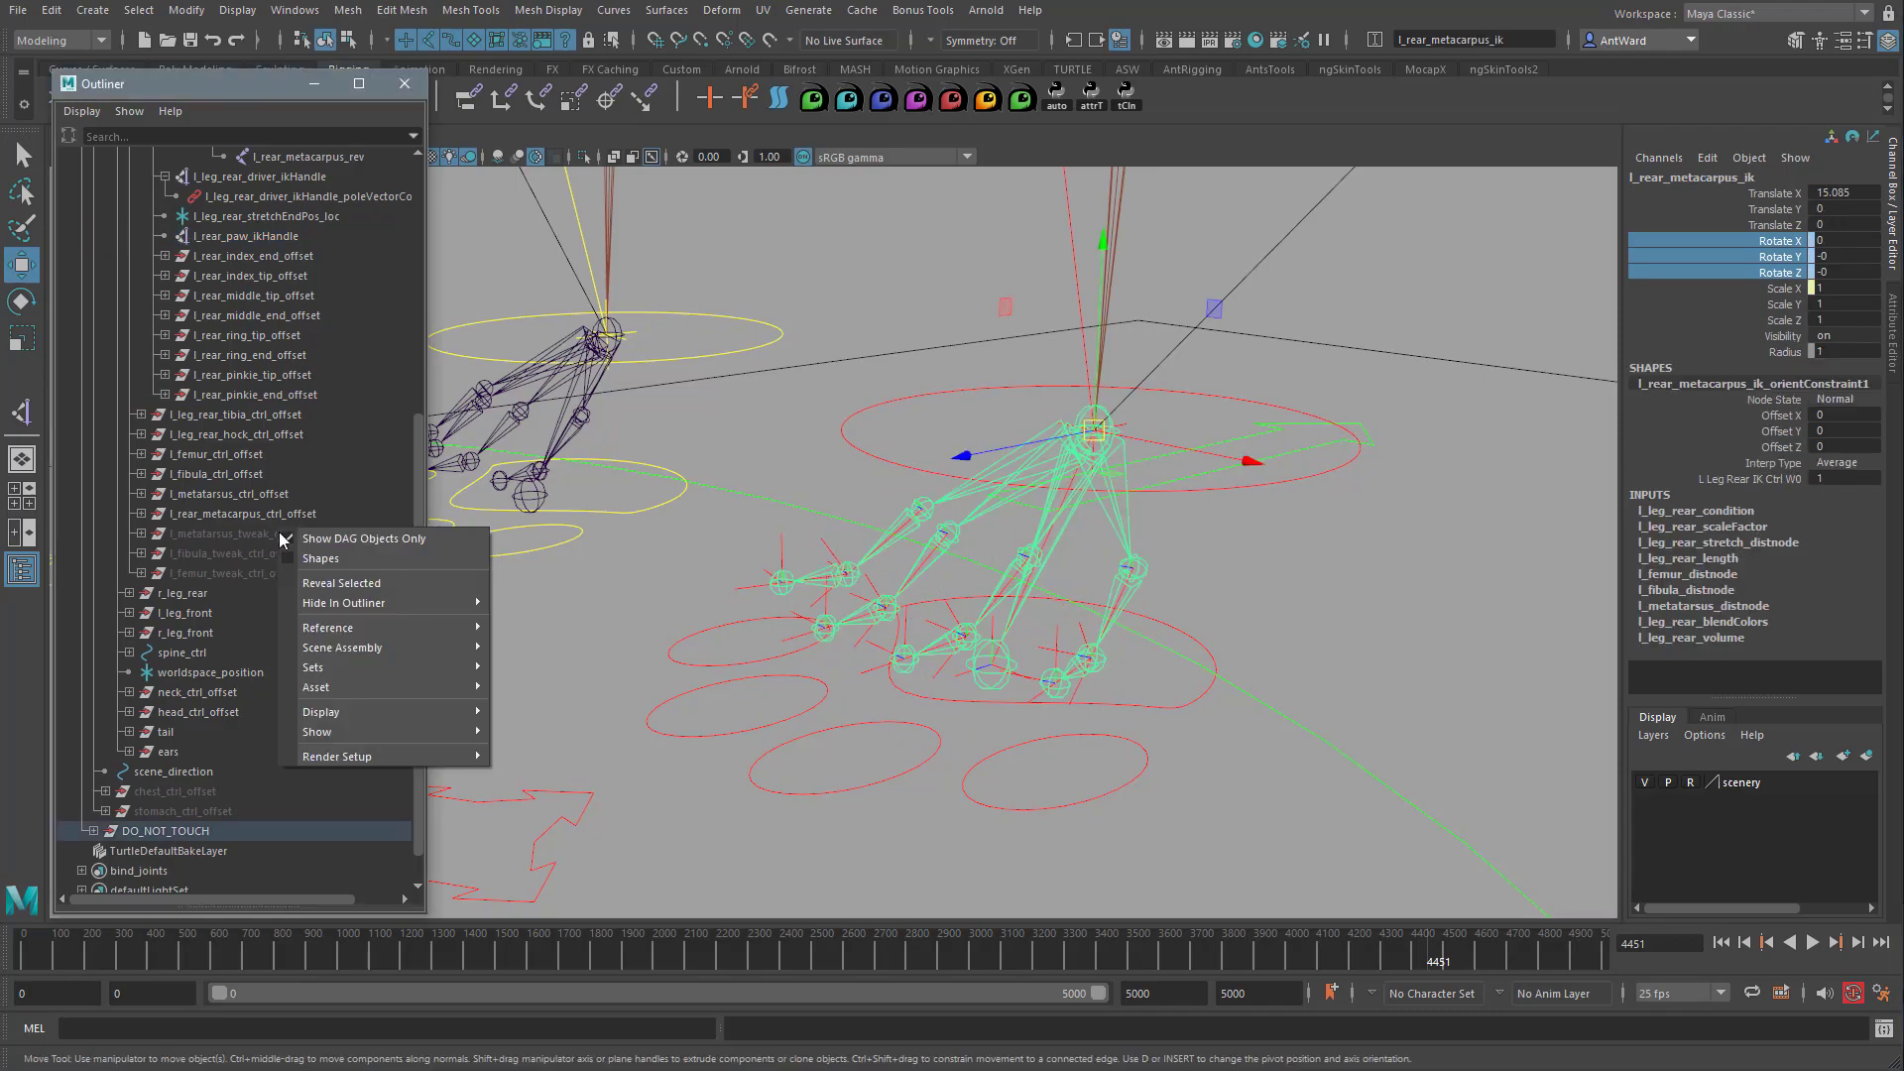
left_click(342, 583)
left_click(164, 513)
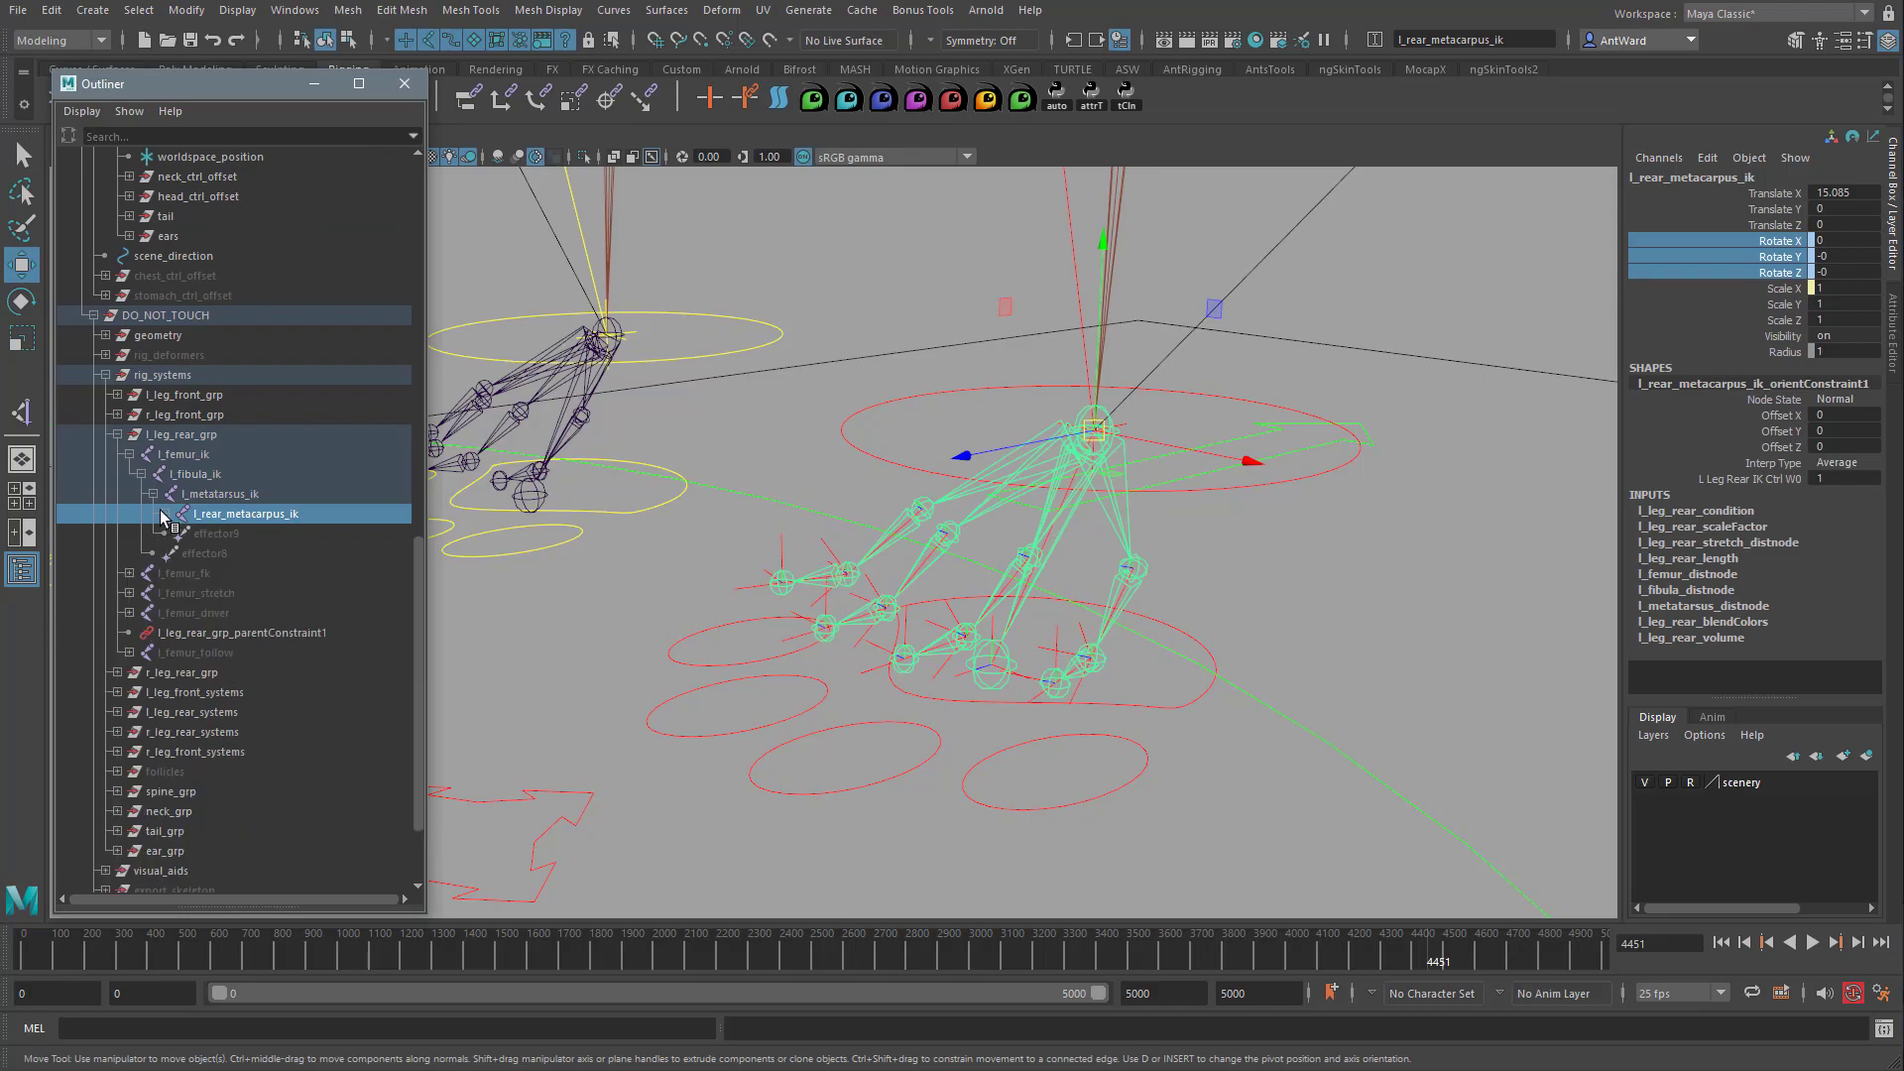
left_click(164, 514)
left_click(305, 634)
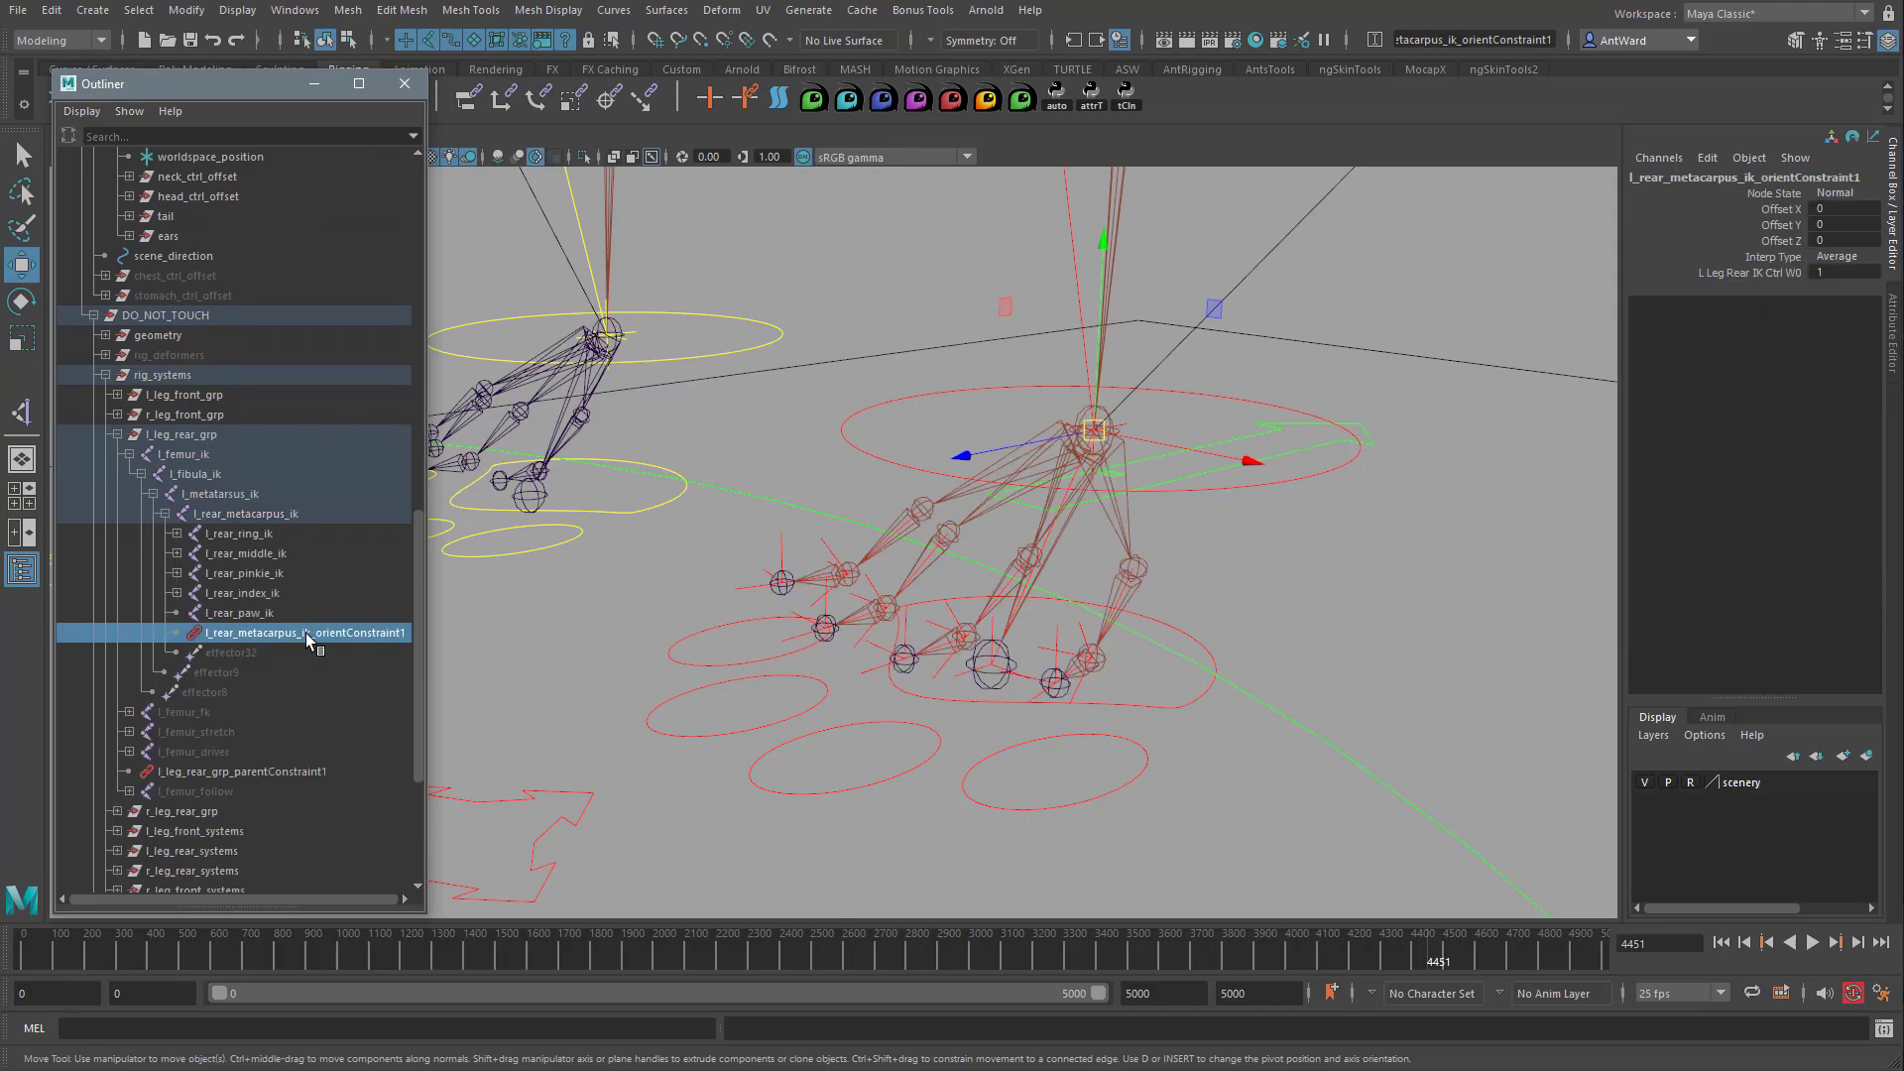
key("Delete")
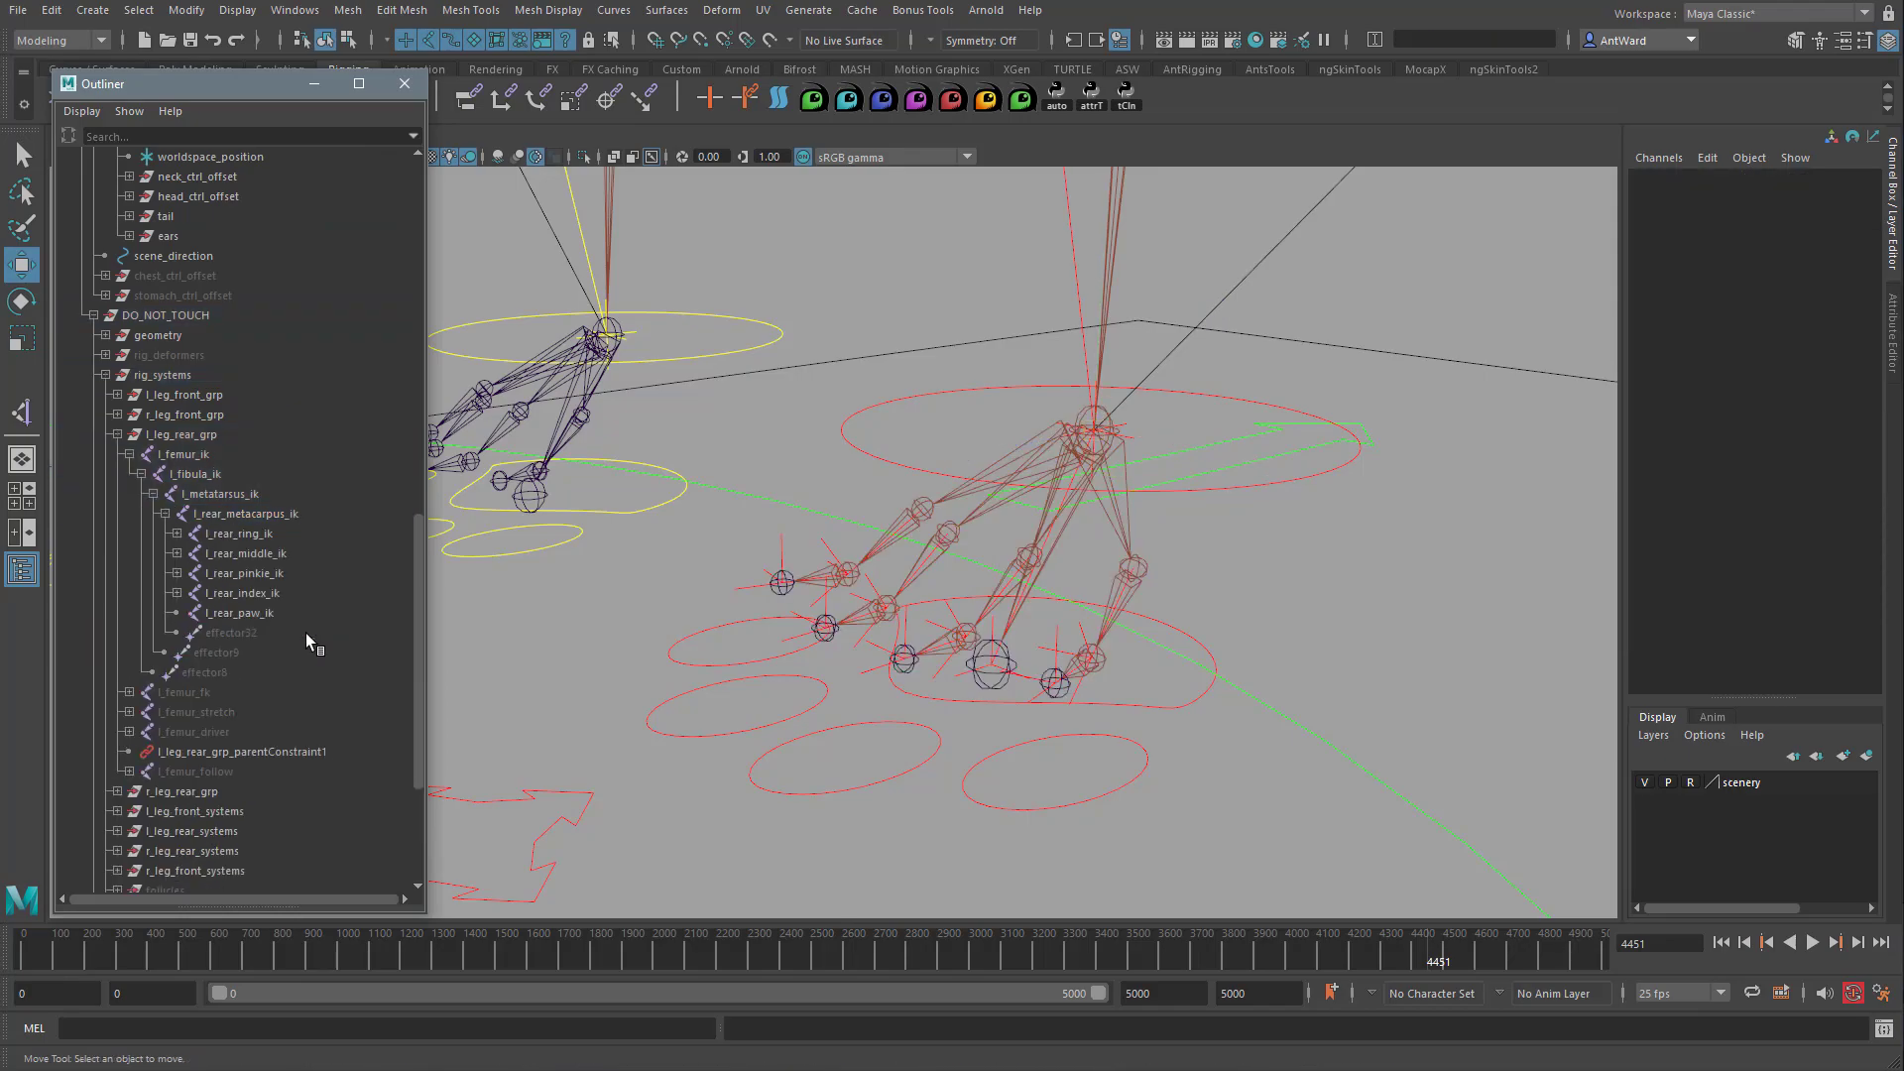
Find l_leg_rear_IK_ctrl in the Outliner, expand the hierarchy of its hidden l_rear_inner_grp and unhide that group.
left_click(1129, 523)
left_click_drag(1088, 617, 1163, 675, "alt")
left_click(1174, 636)
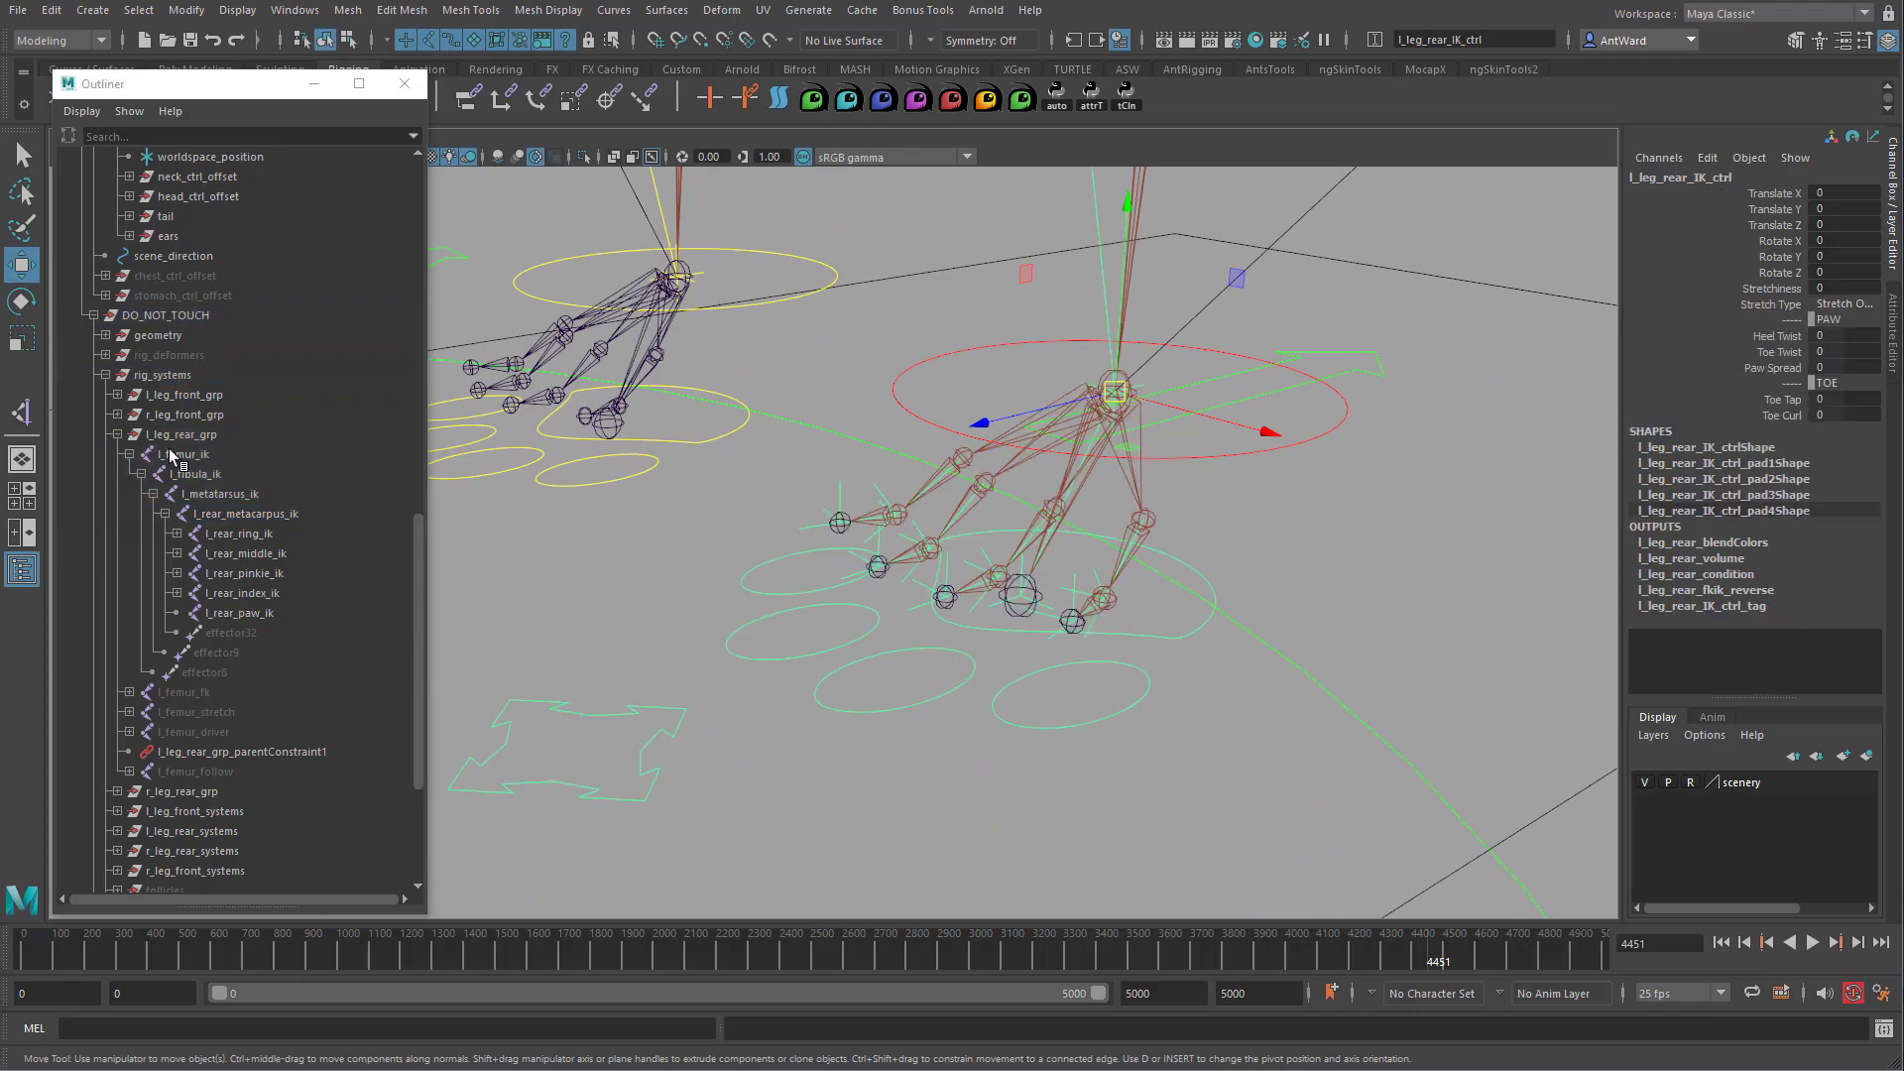
key("f")
left_click(82, 255, "shift")
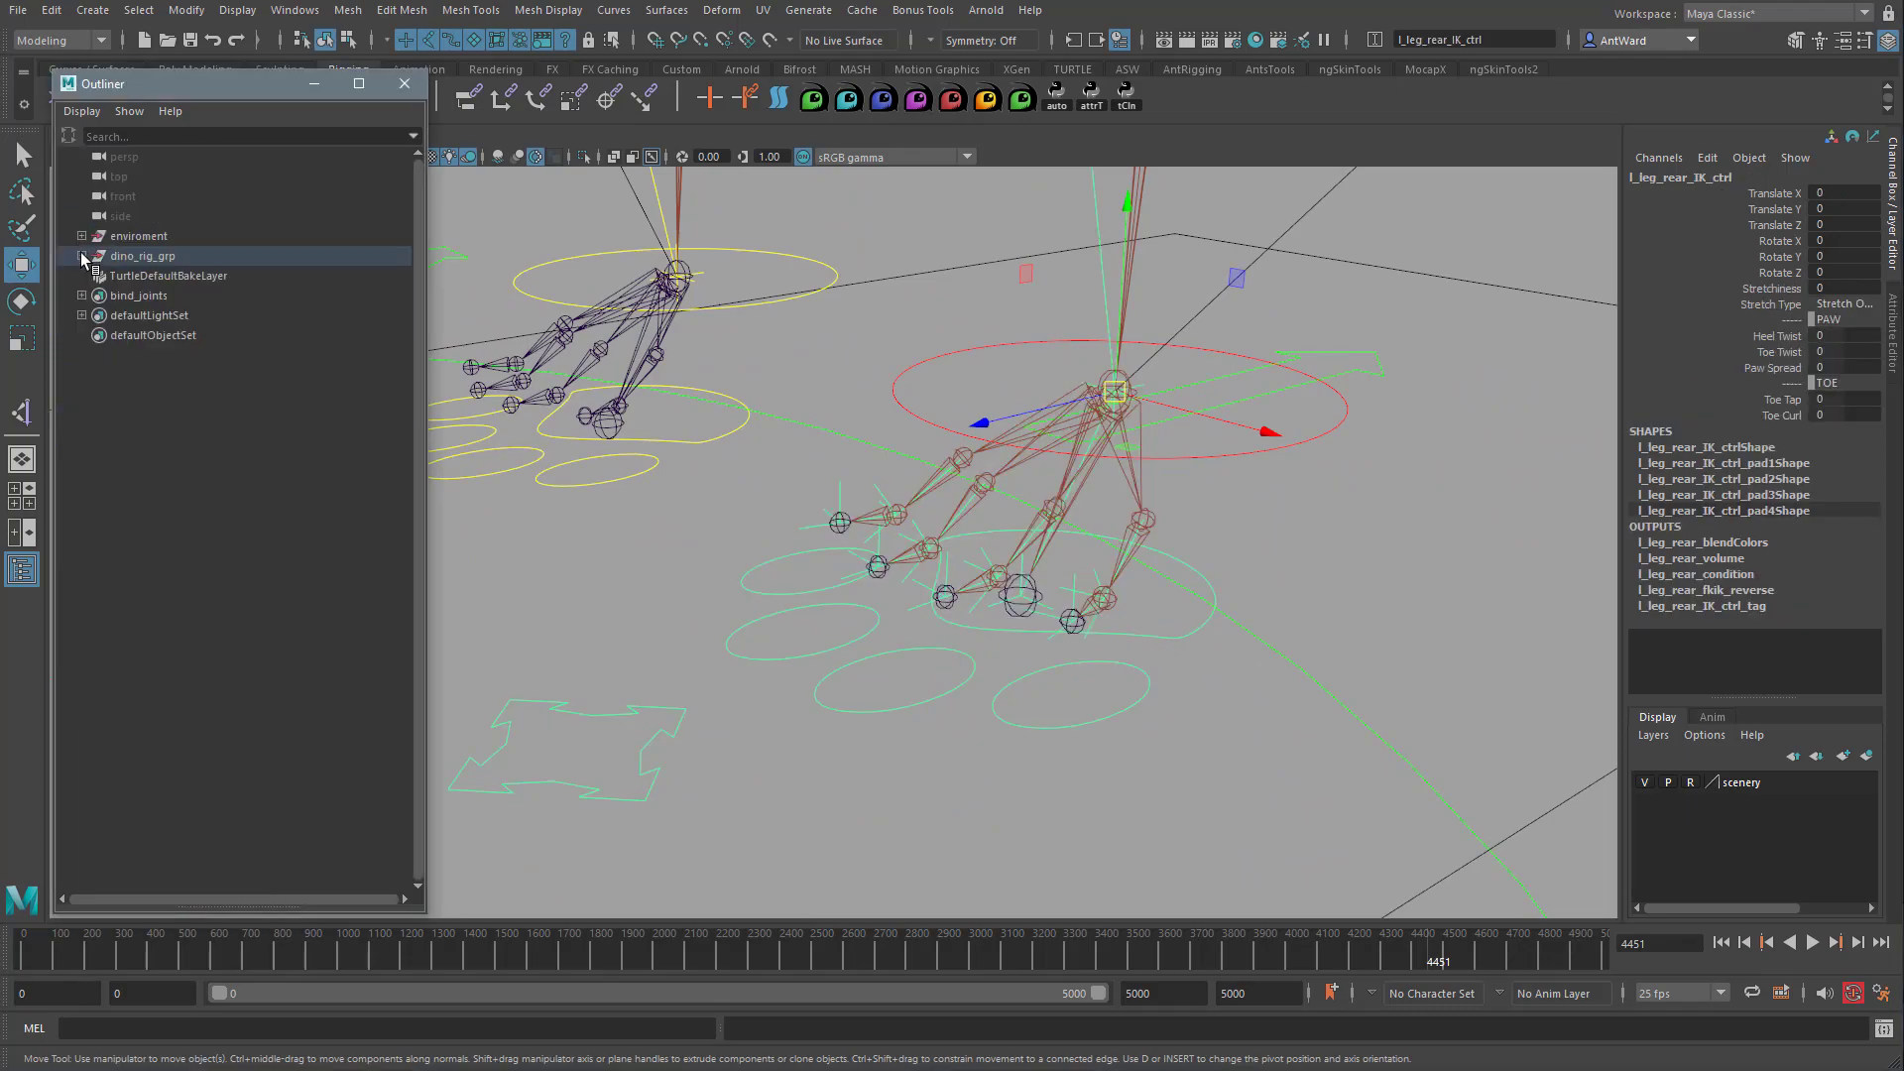
right_click(269, 516)
left_click(315, 575)
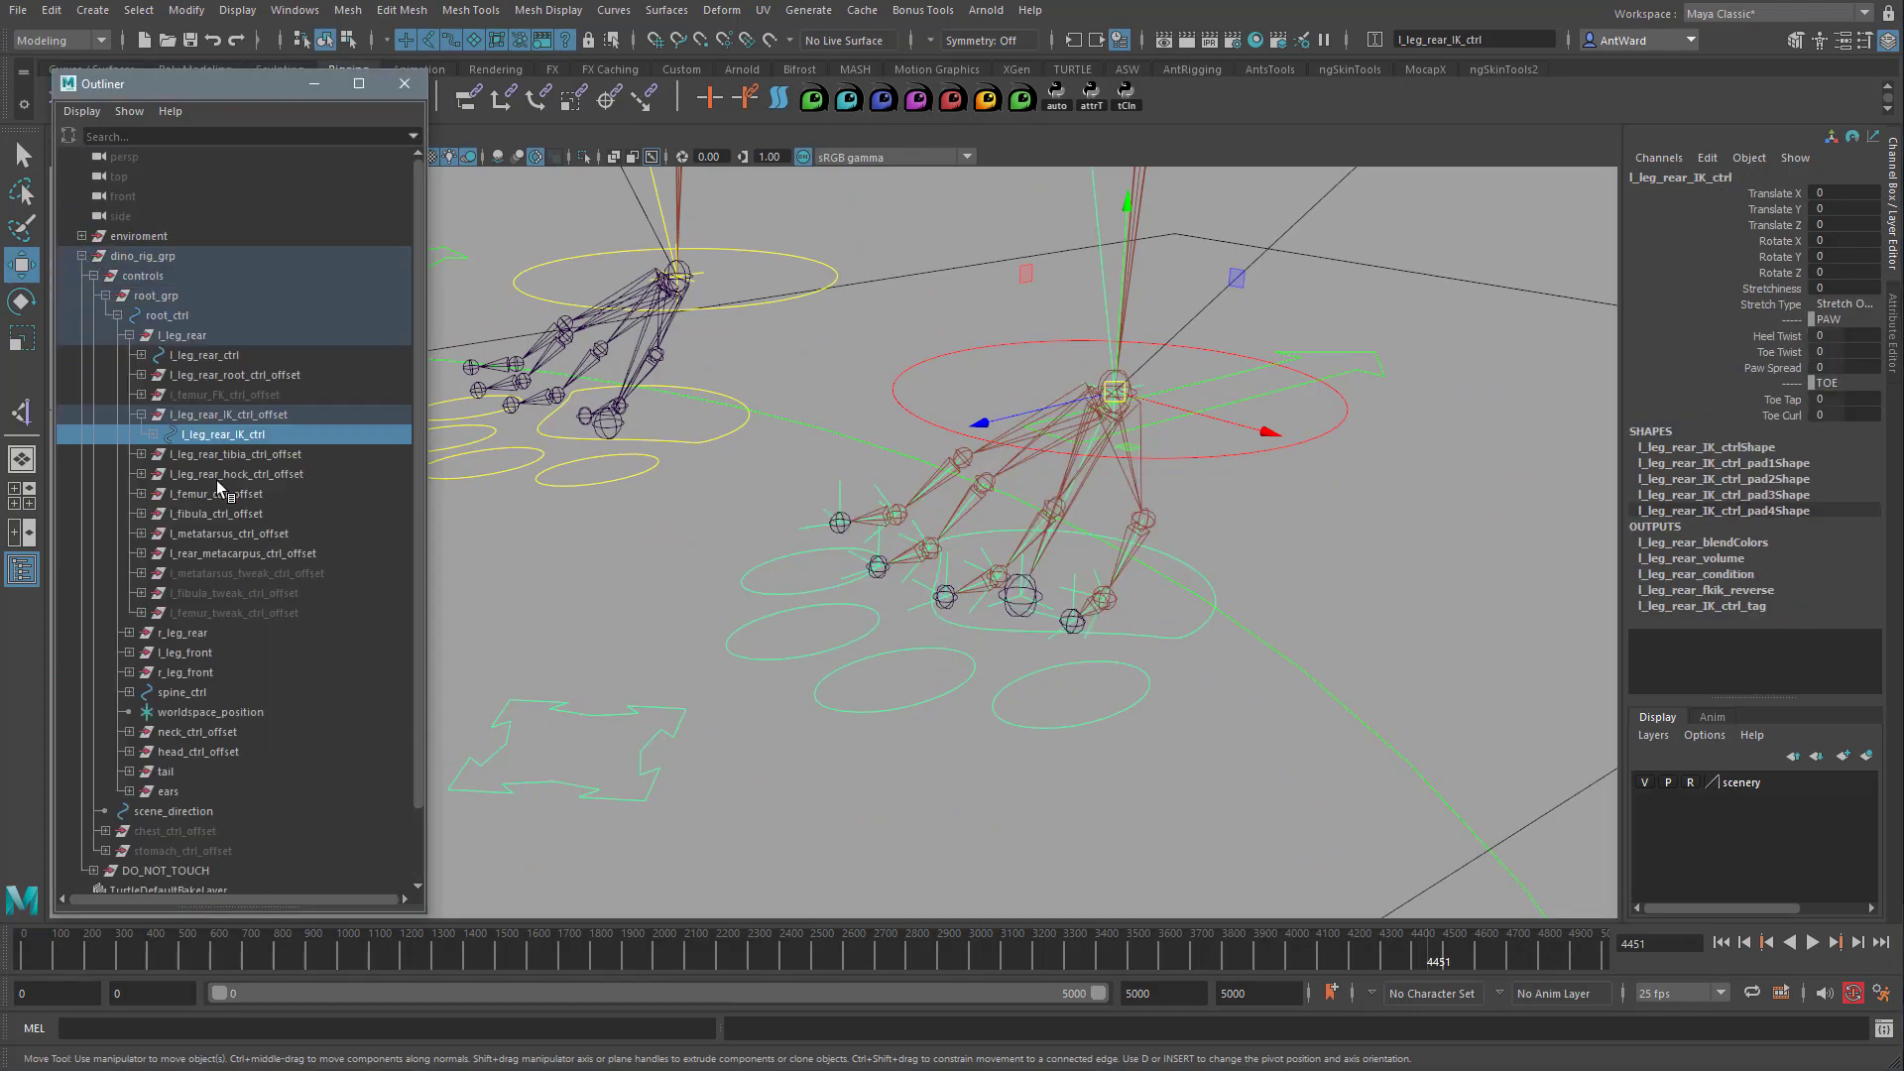
left_click(154, 435)
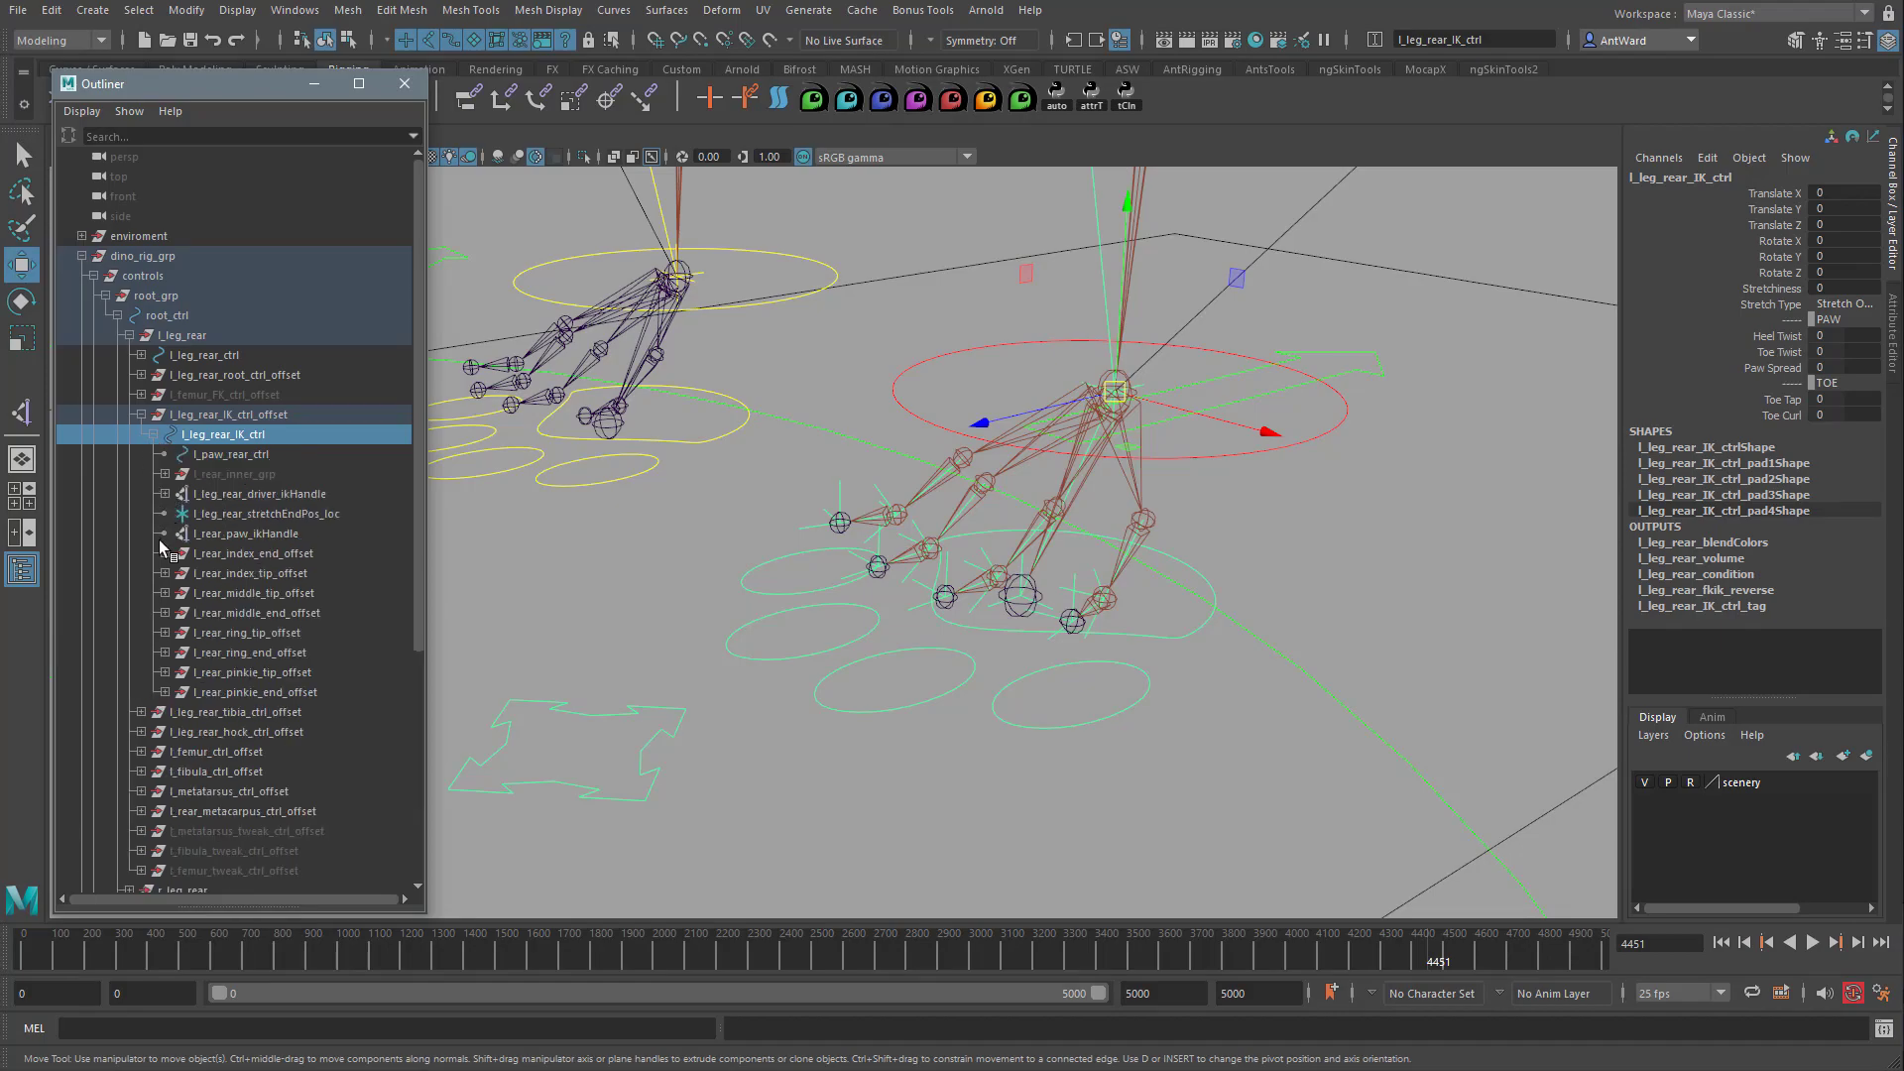
left_click(165, 474, "shift")
left_click(236, 475)
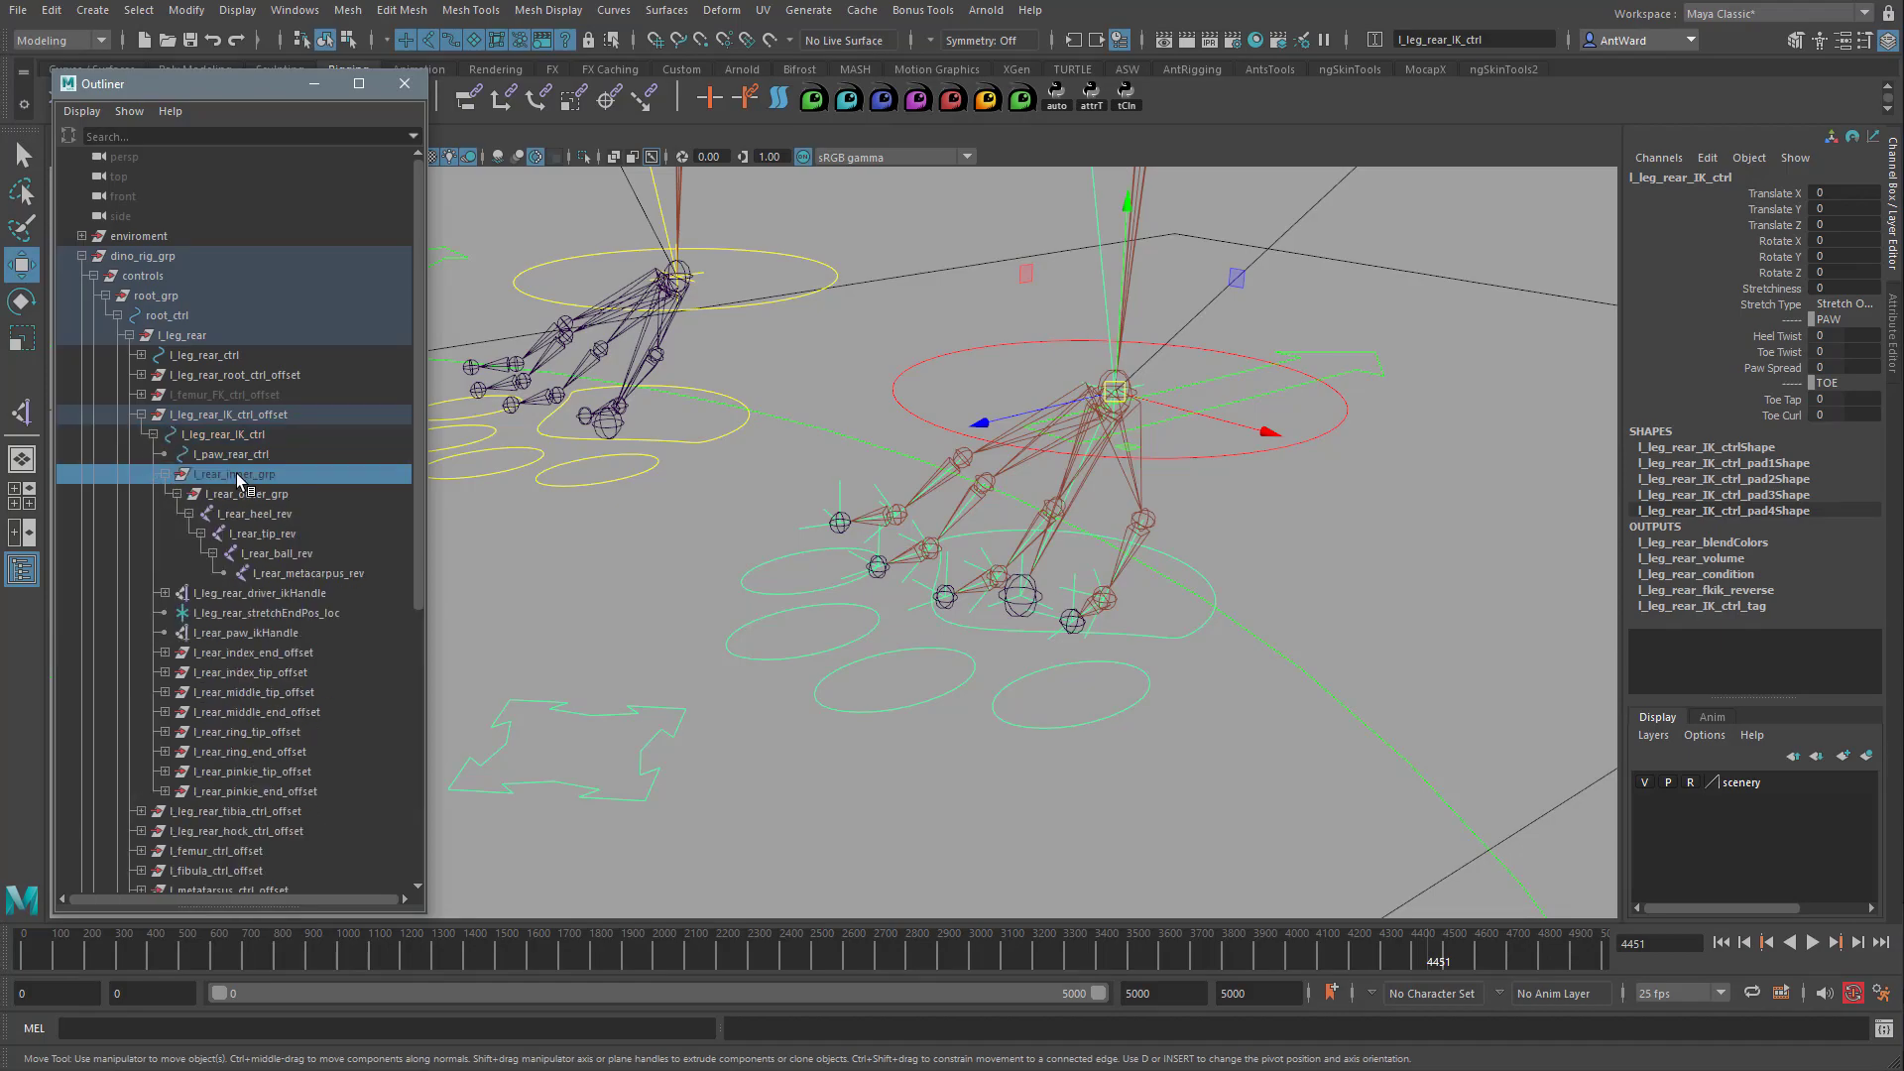
key("shift+h")
Inspect the reverse paw joints while cycling the viewport background colours, ending on light grey.
left_click_drag(1200, 519, 1194, 493, "alt")
middle_click_drag(1193, 493, 1139, 510, "alt")
right_click_drag(1139, 509, 1180, 510, "alt")
left_click_drag(1180, 509, 1083, 487, "alt")
key("alt+b")
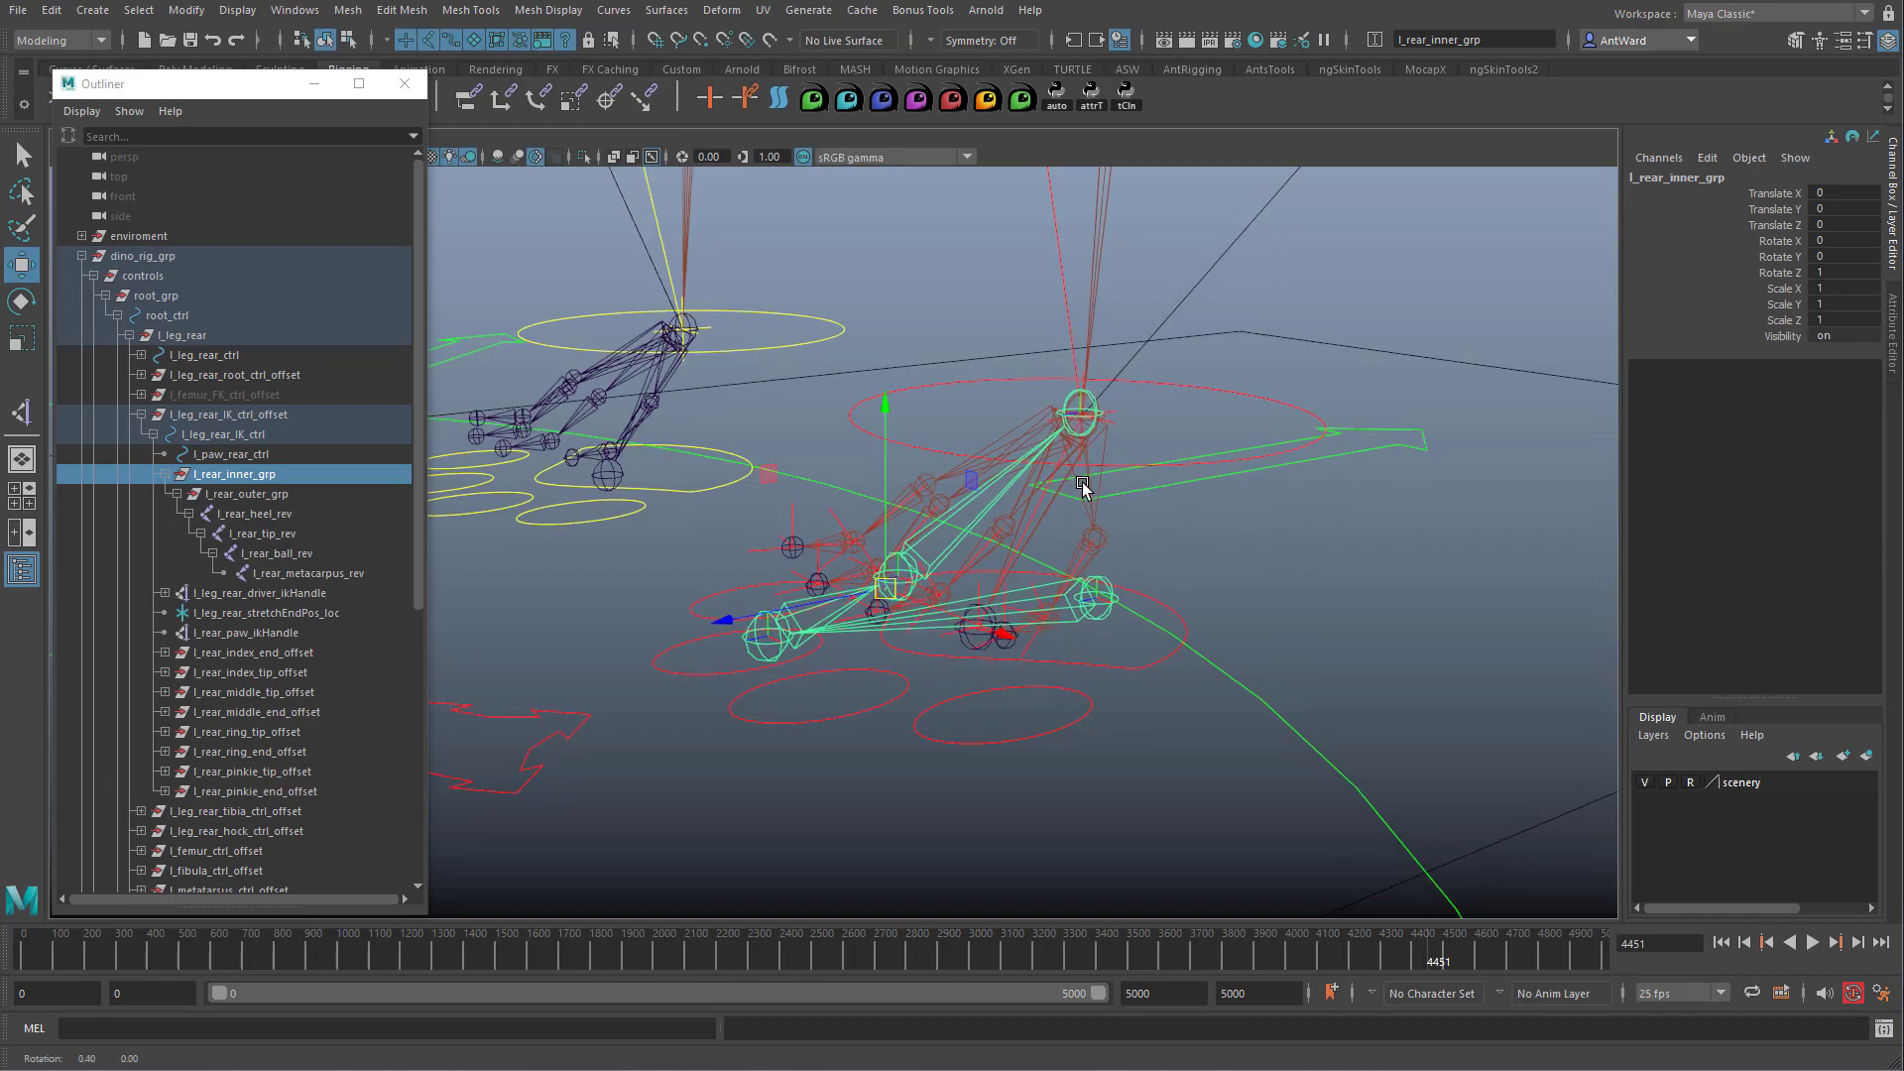
key("alt+b")
key("alt+b")
key("alt+b")
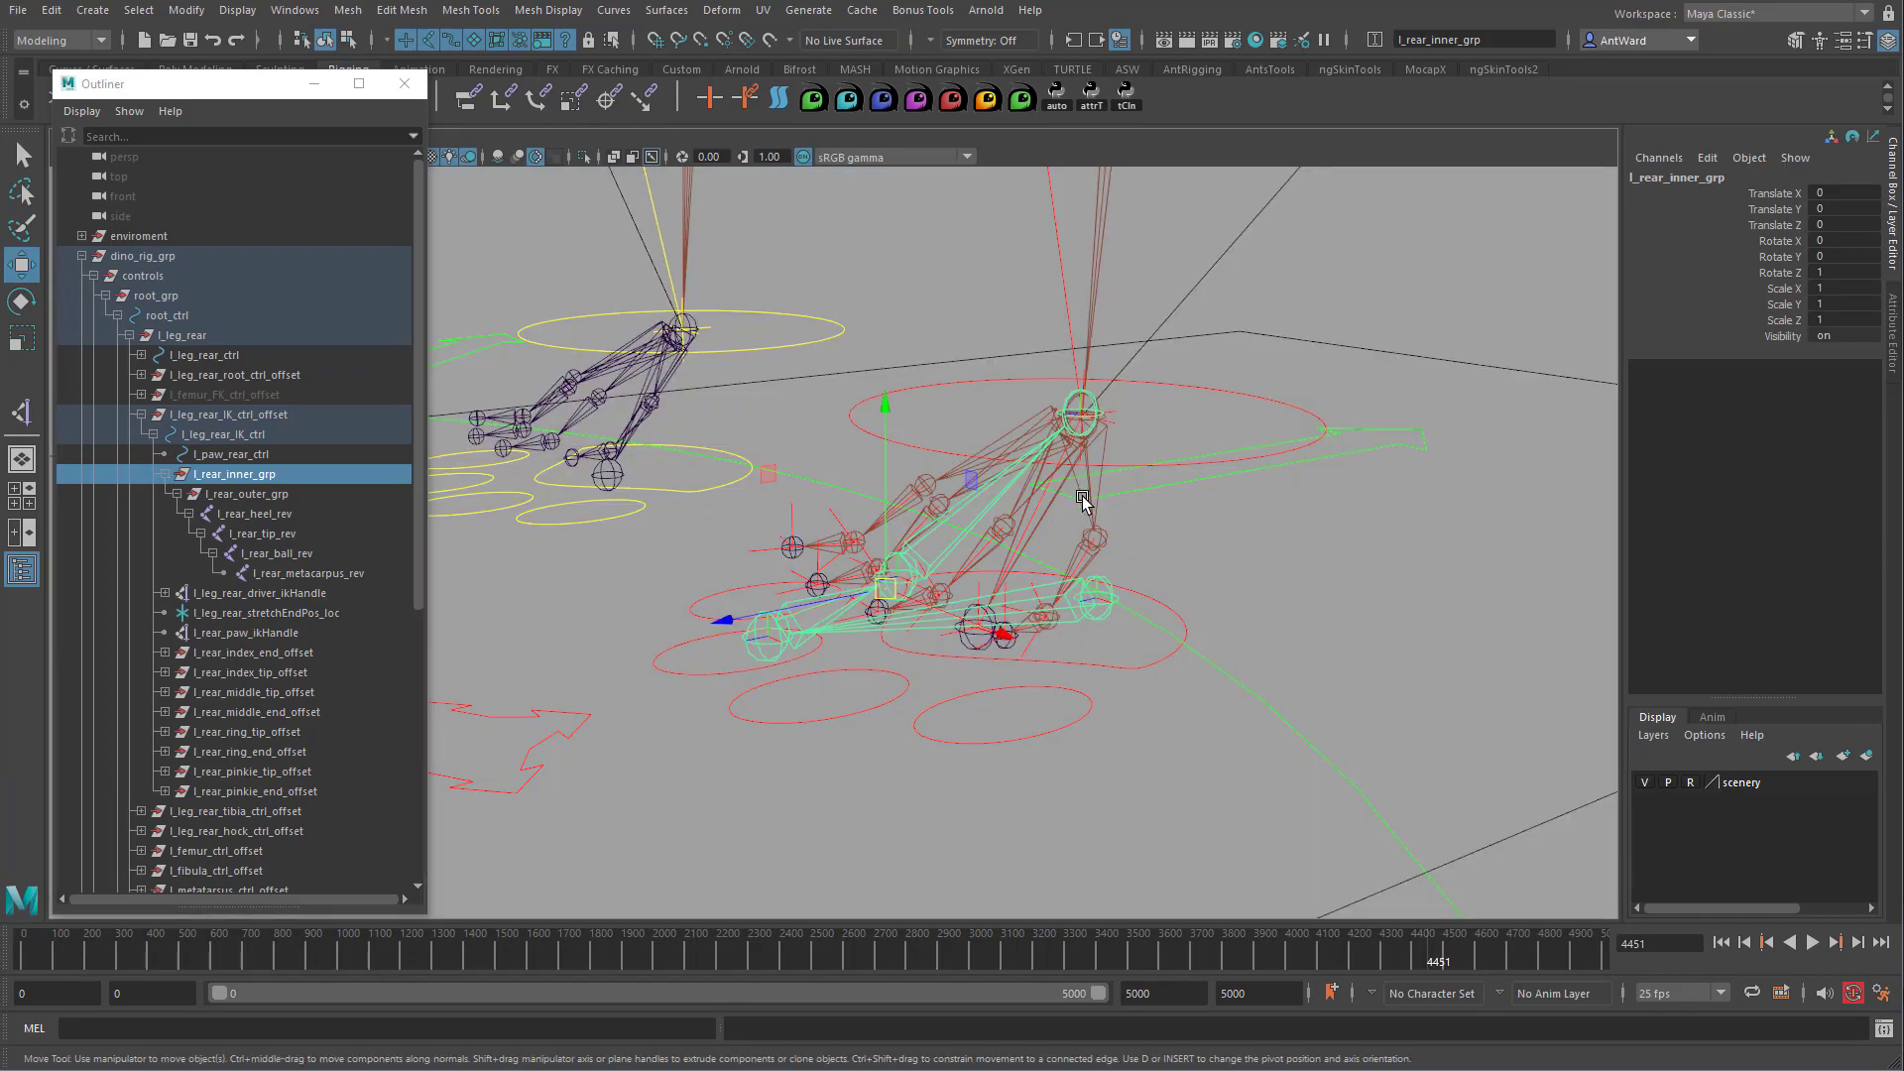
scroll(994, 497, "up", 1)
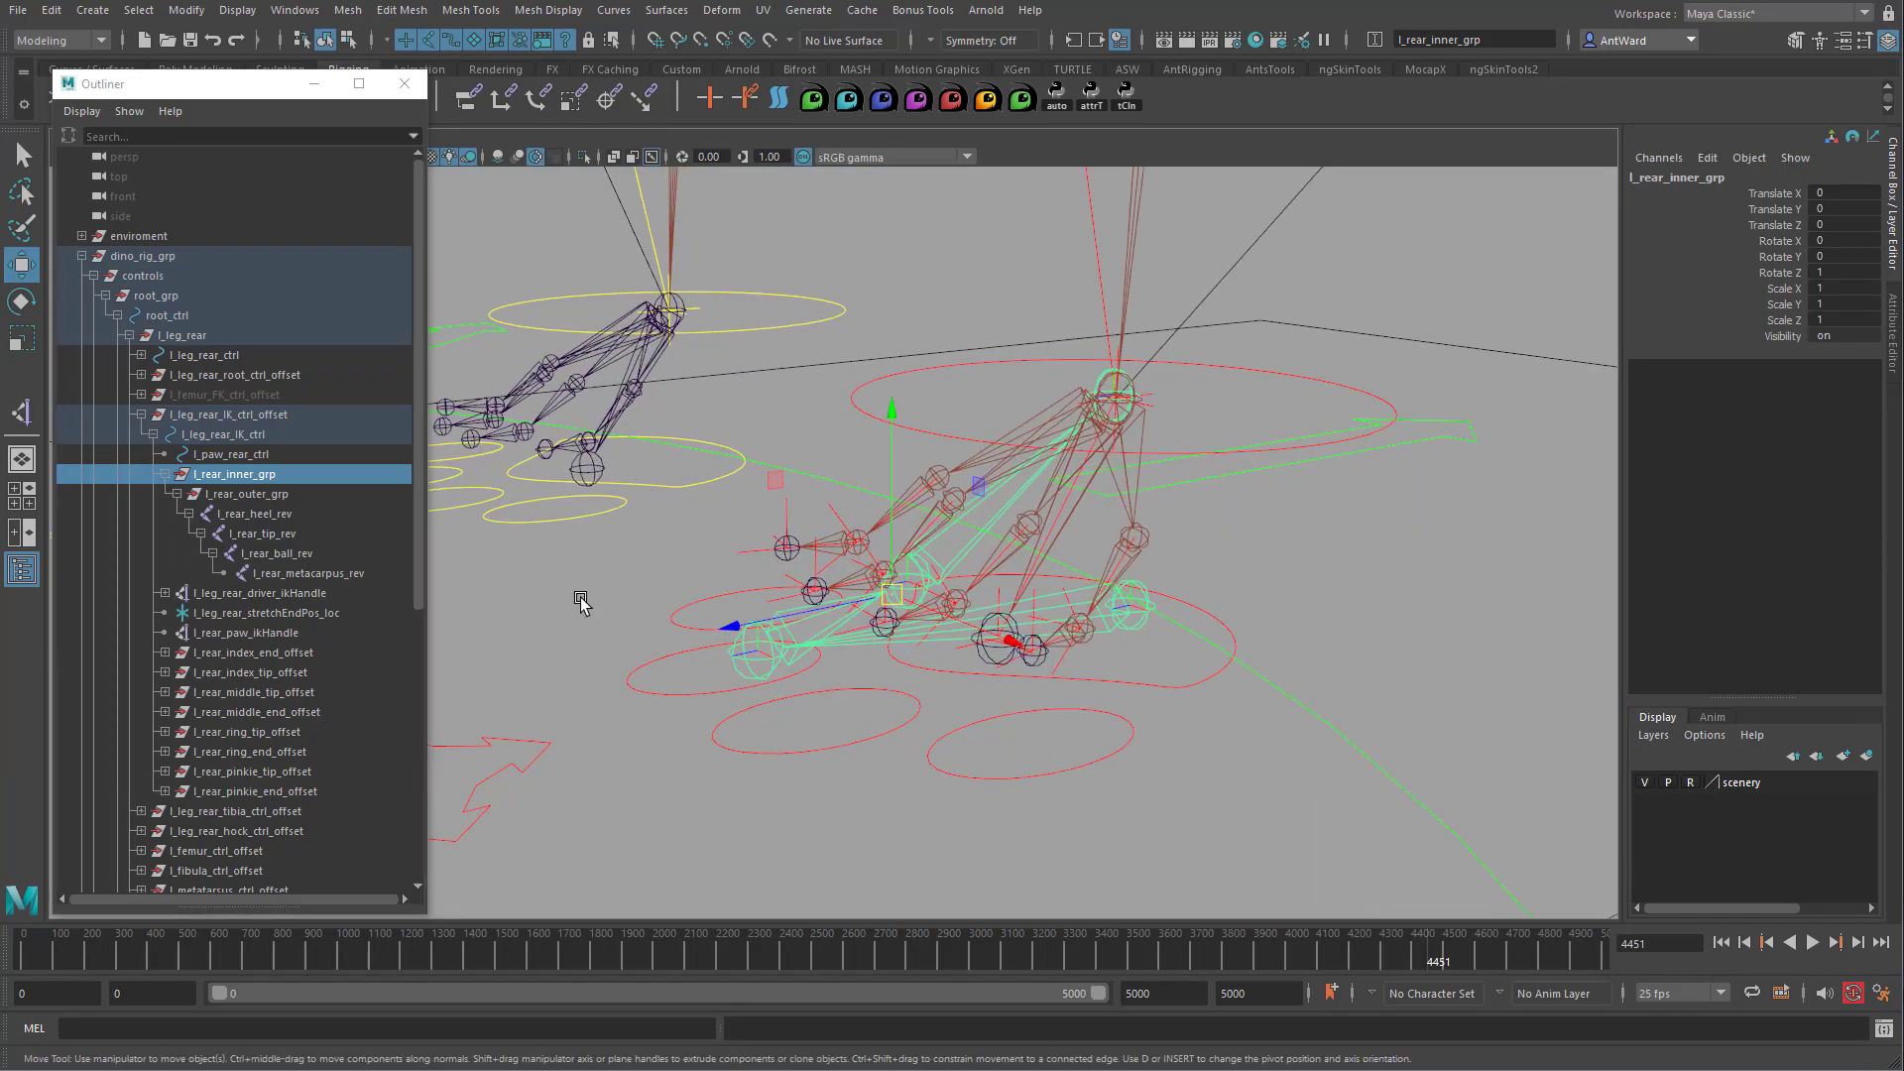
Select l_leg_rear_driver_ikHandle and l_leg_rear_stretchEndPos_loc and examine where they sit on the left rear leg.
left_click(260, 592)
left_click(298, 612, "shift")
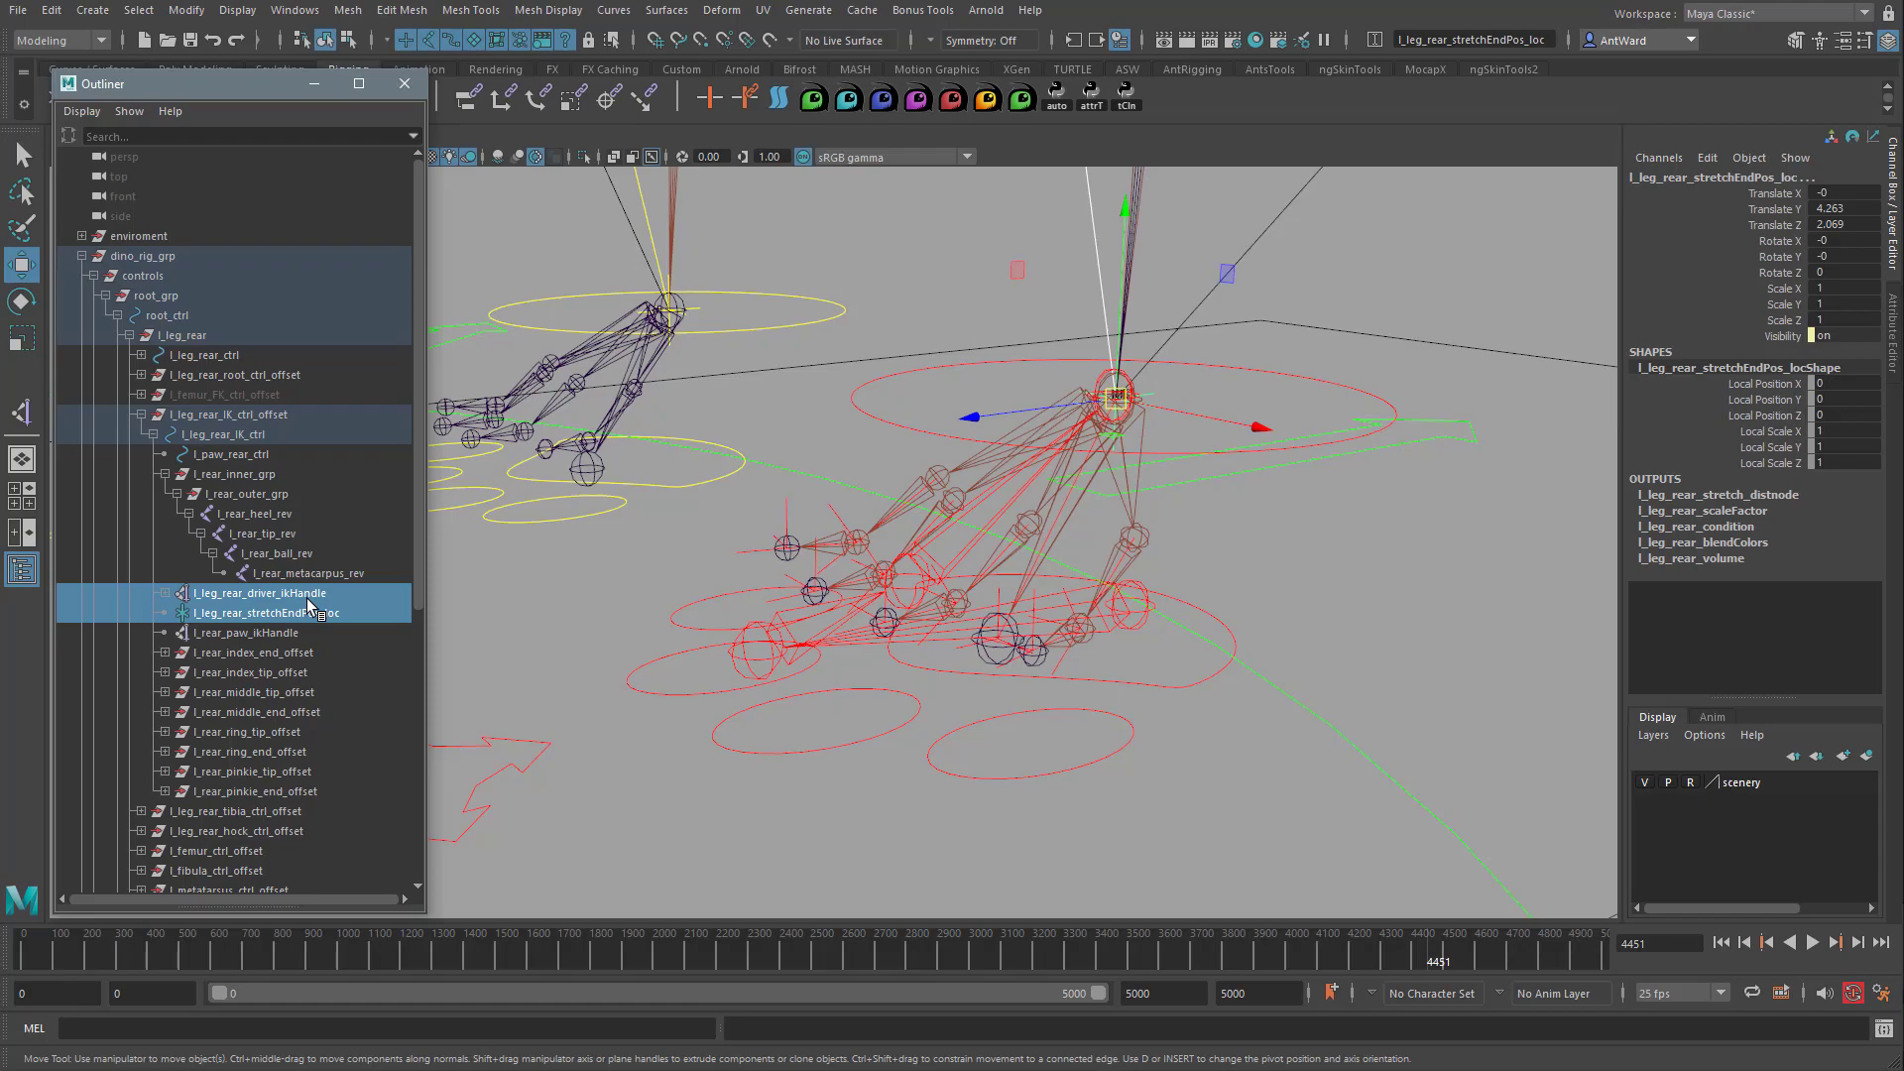
left_click_drag(1002, 566, 941, 576, "alt")
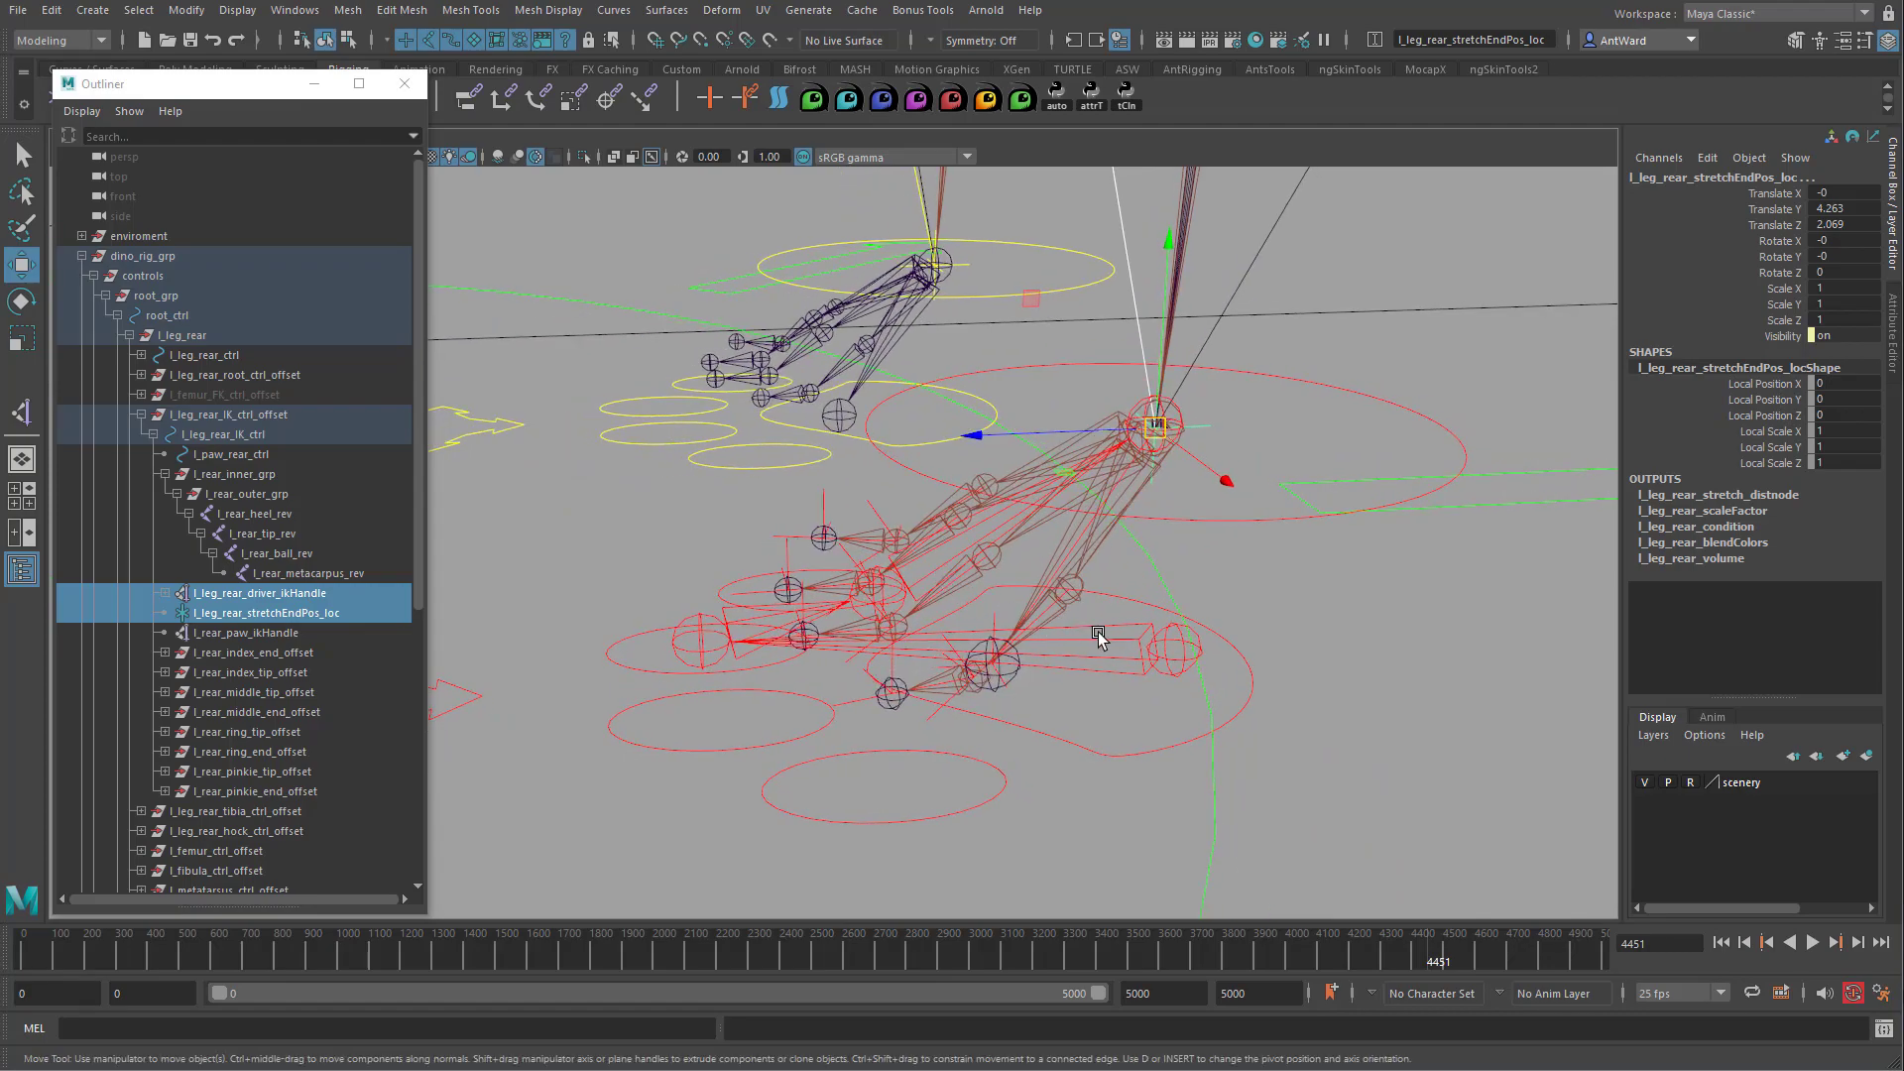
left_click_drag(1101, 631, 1185, 633, "alt")
right_click_drag(1186, 633, 1021, 611, "alt")
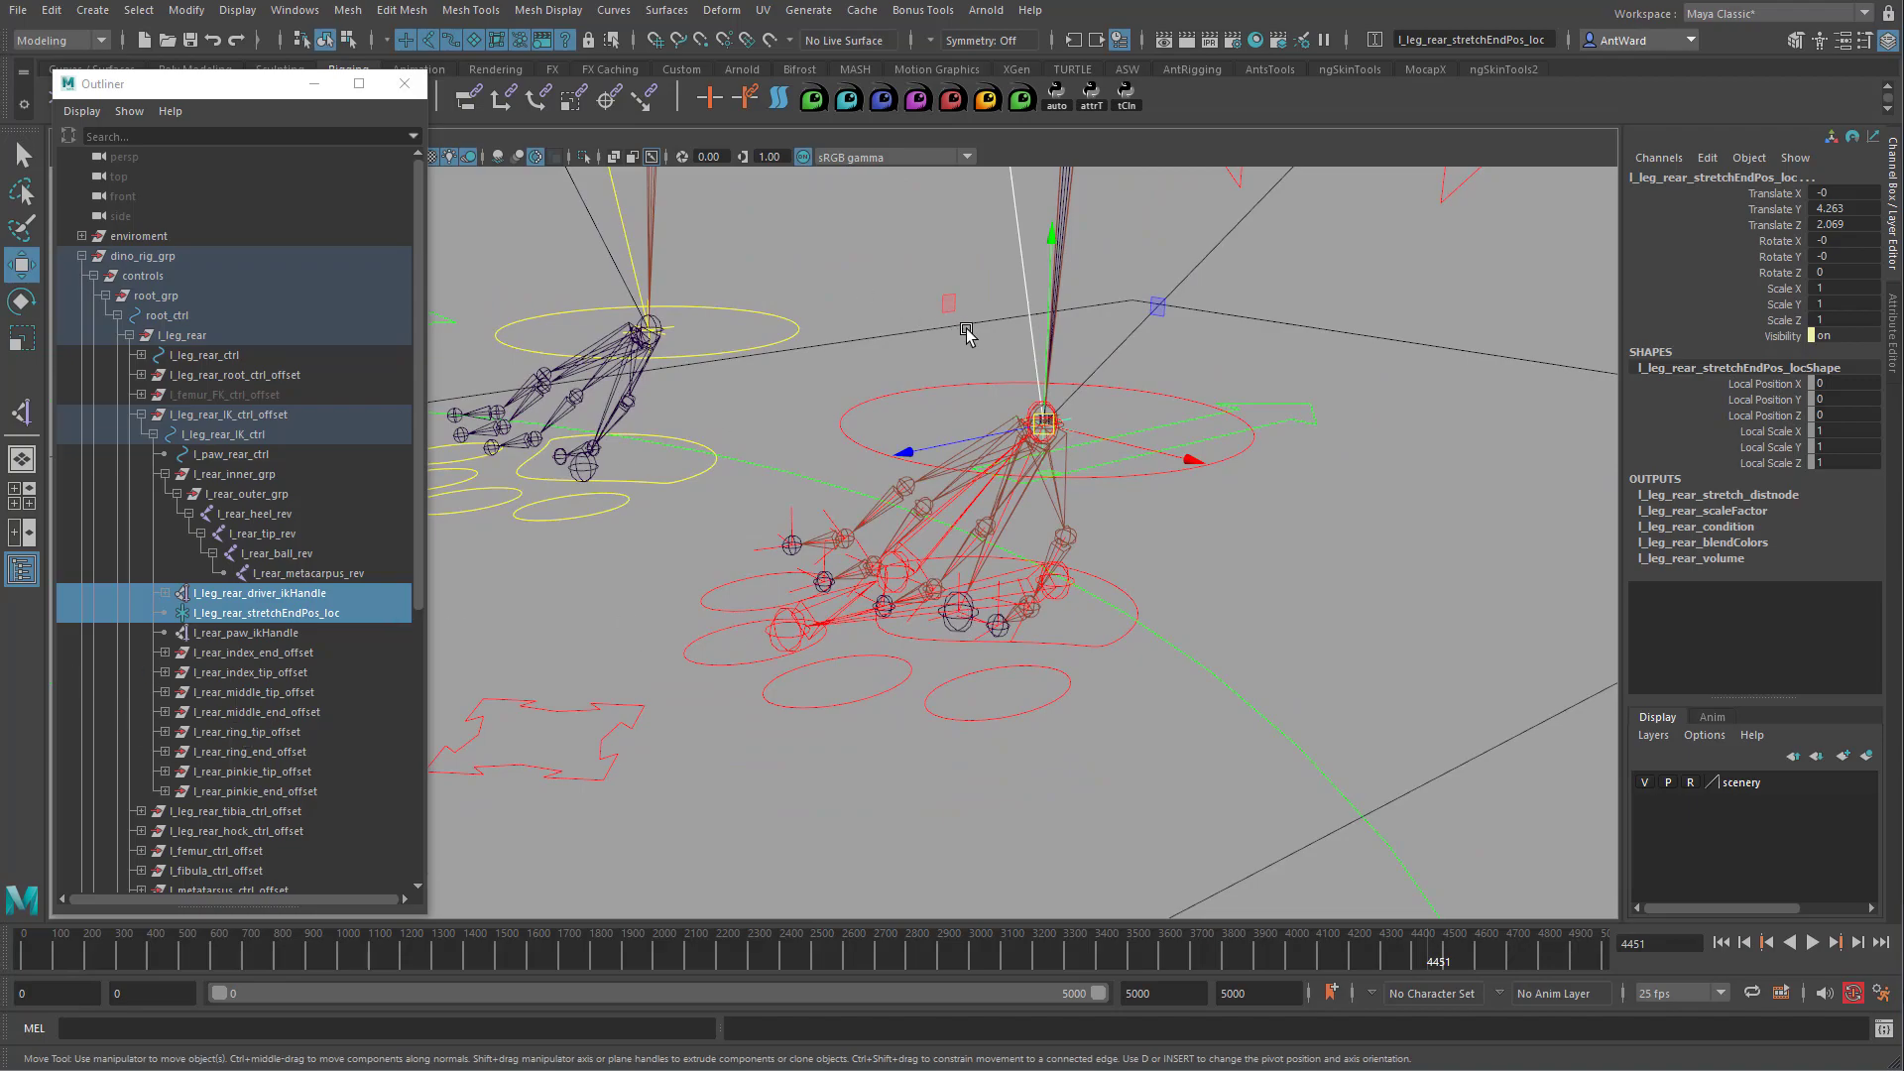
Reveal l_rear_metacarpus_ik in the Outliner and hide its parent l_femur_ik joint chain.
left_click(933, 473)
scroll(237, 657, "down", 7)
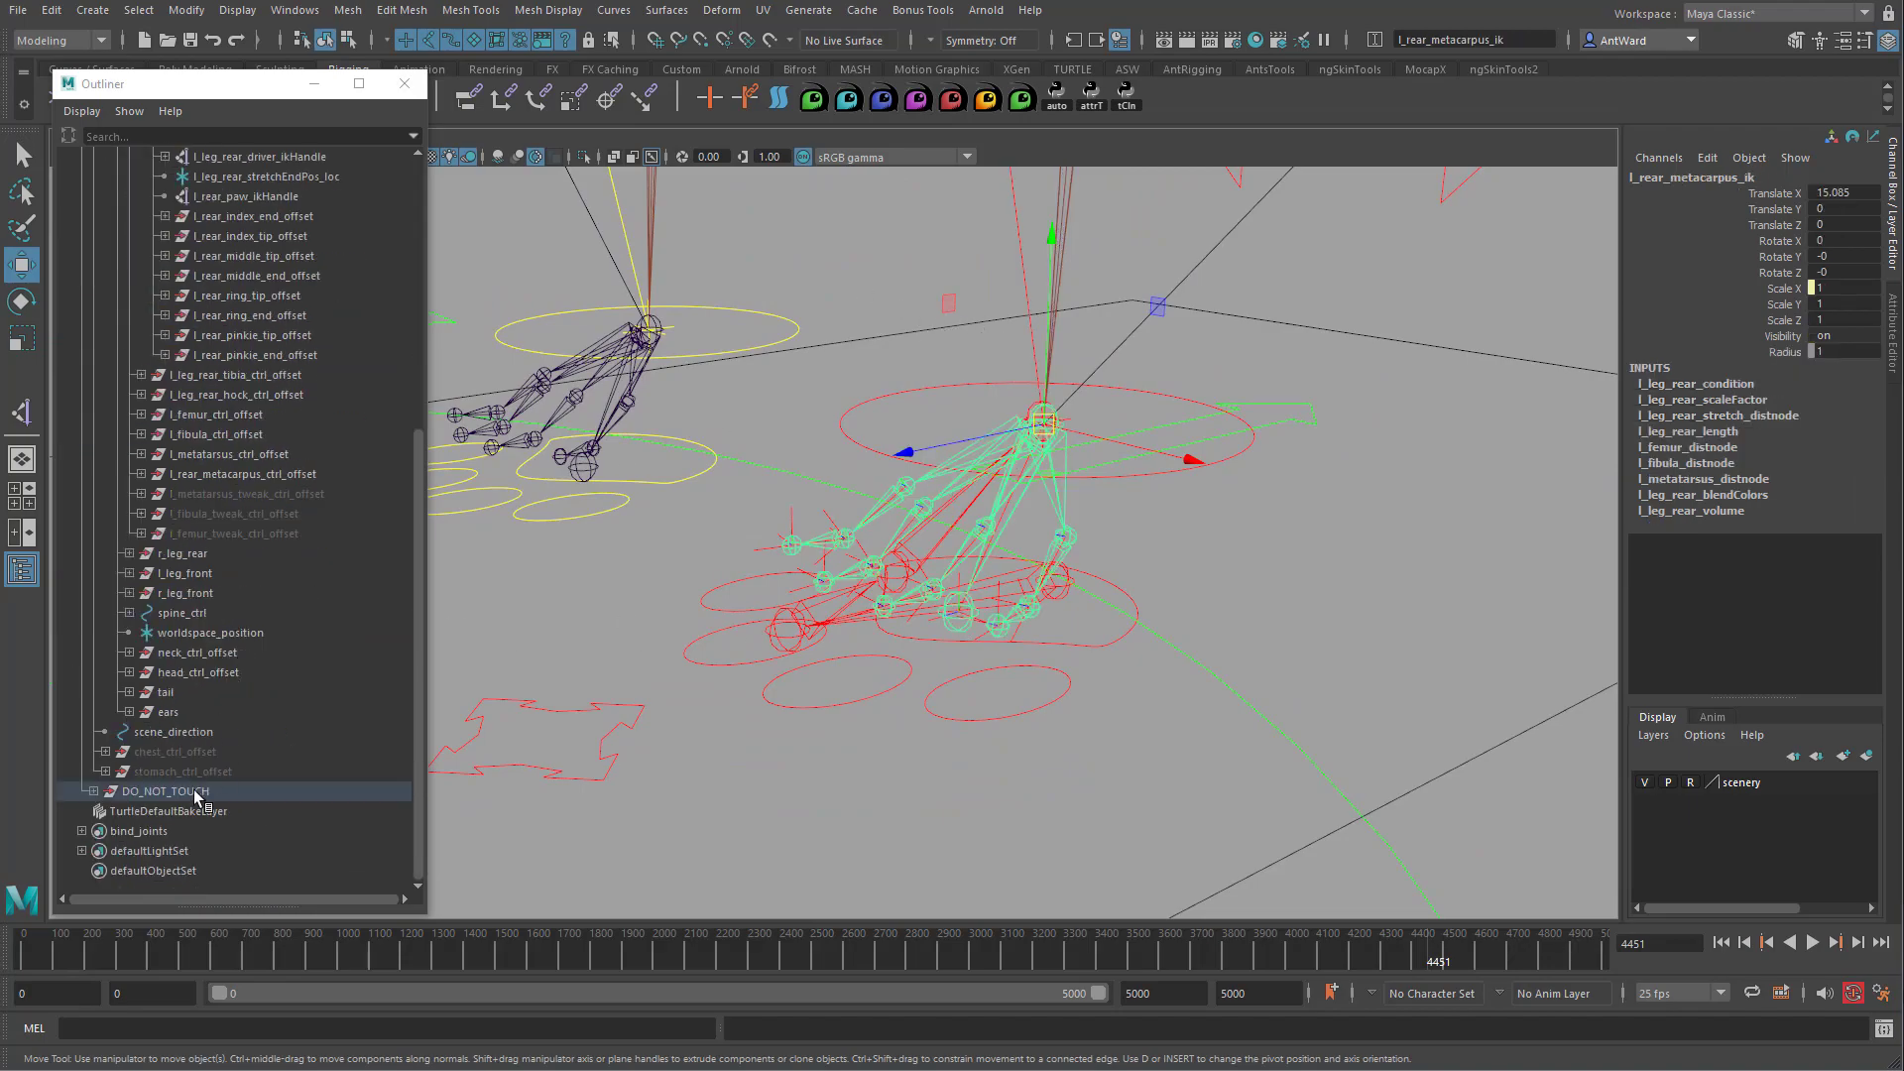
right_click(91, 790)
left_click(120, 843)
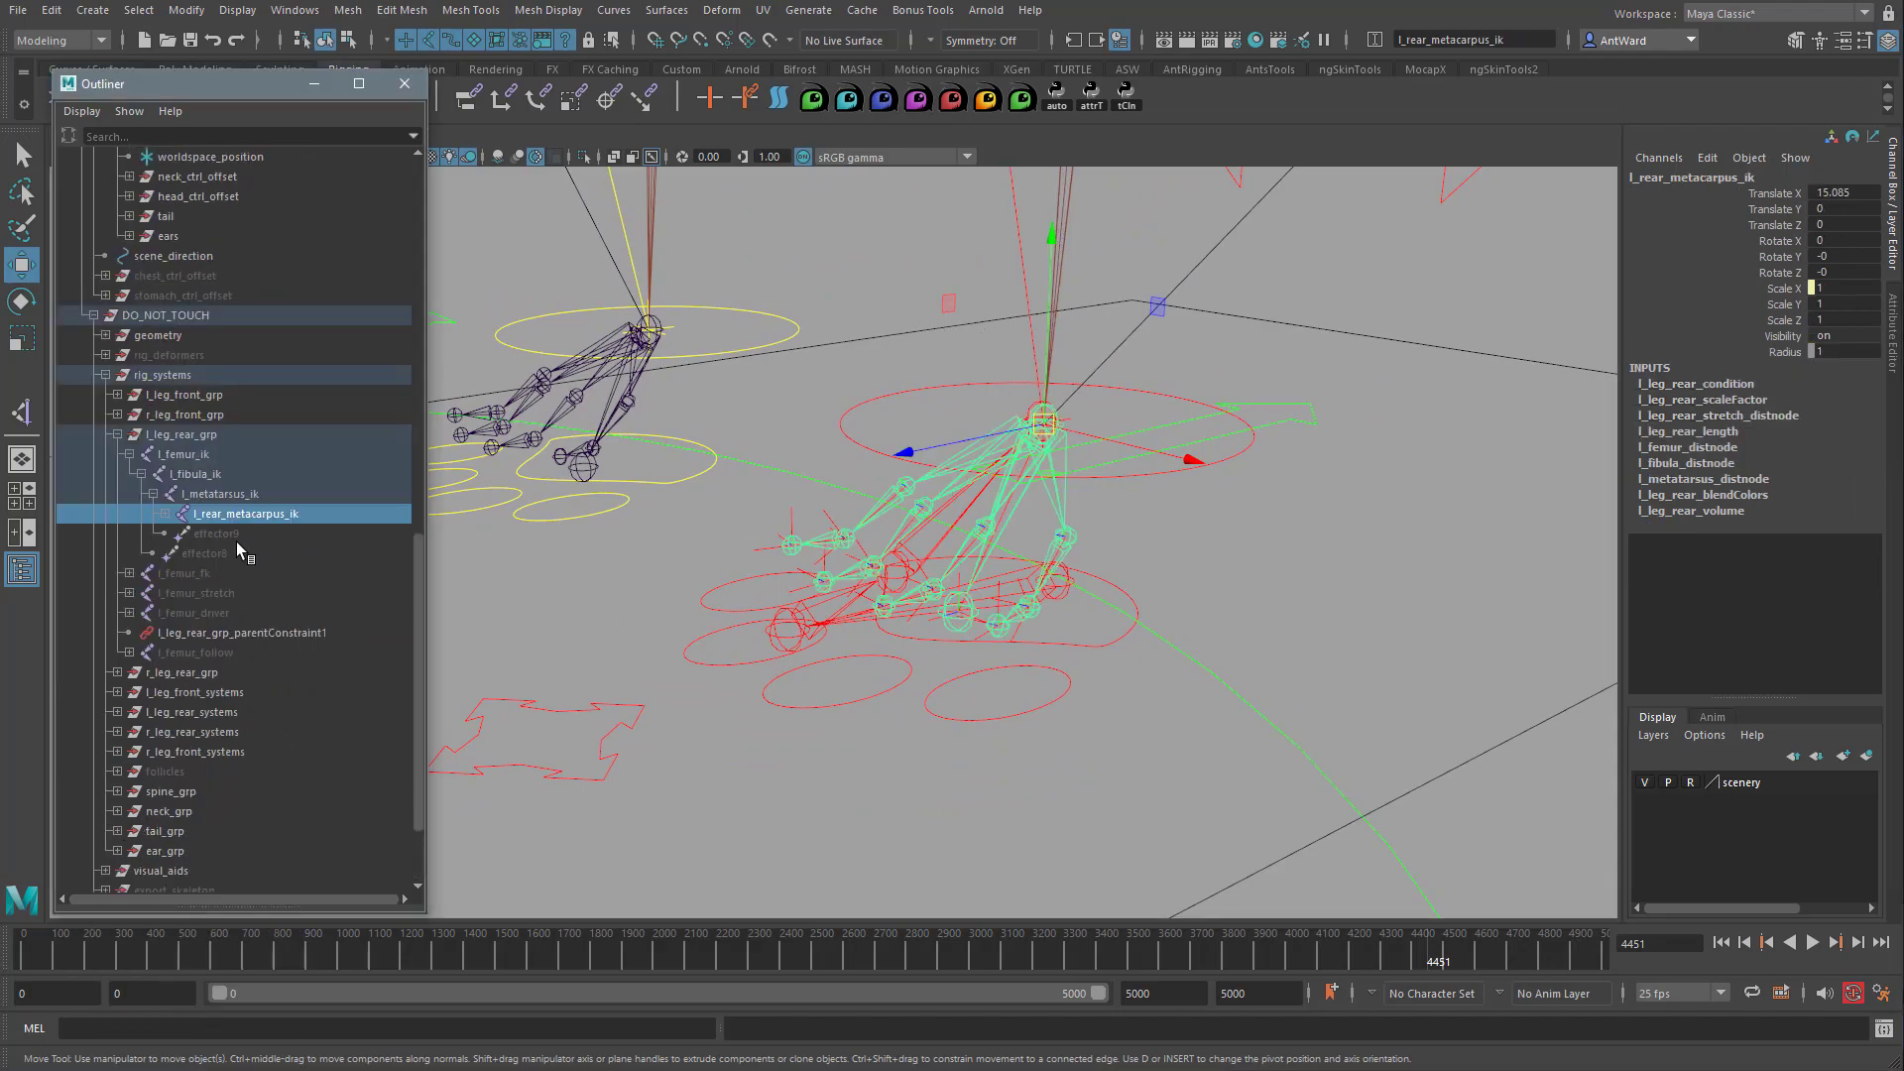
left_click(184, 454)
key("ctrl+h")
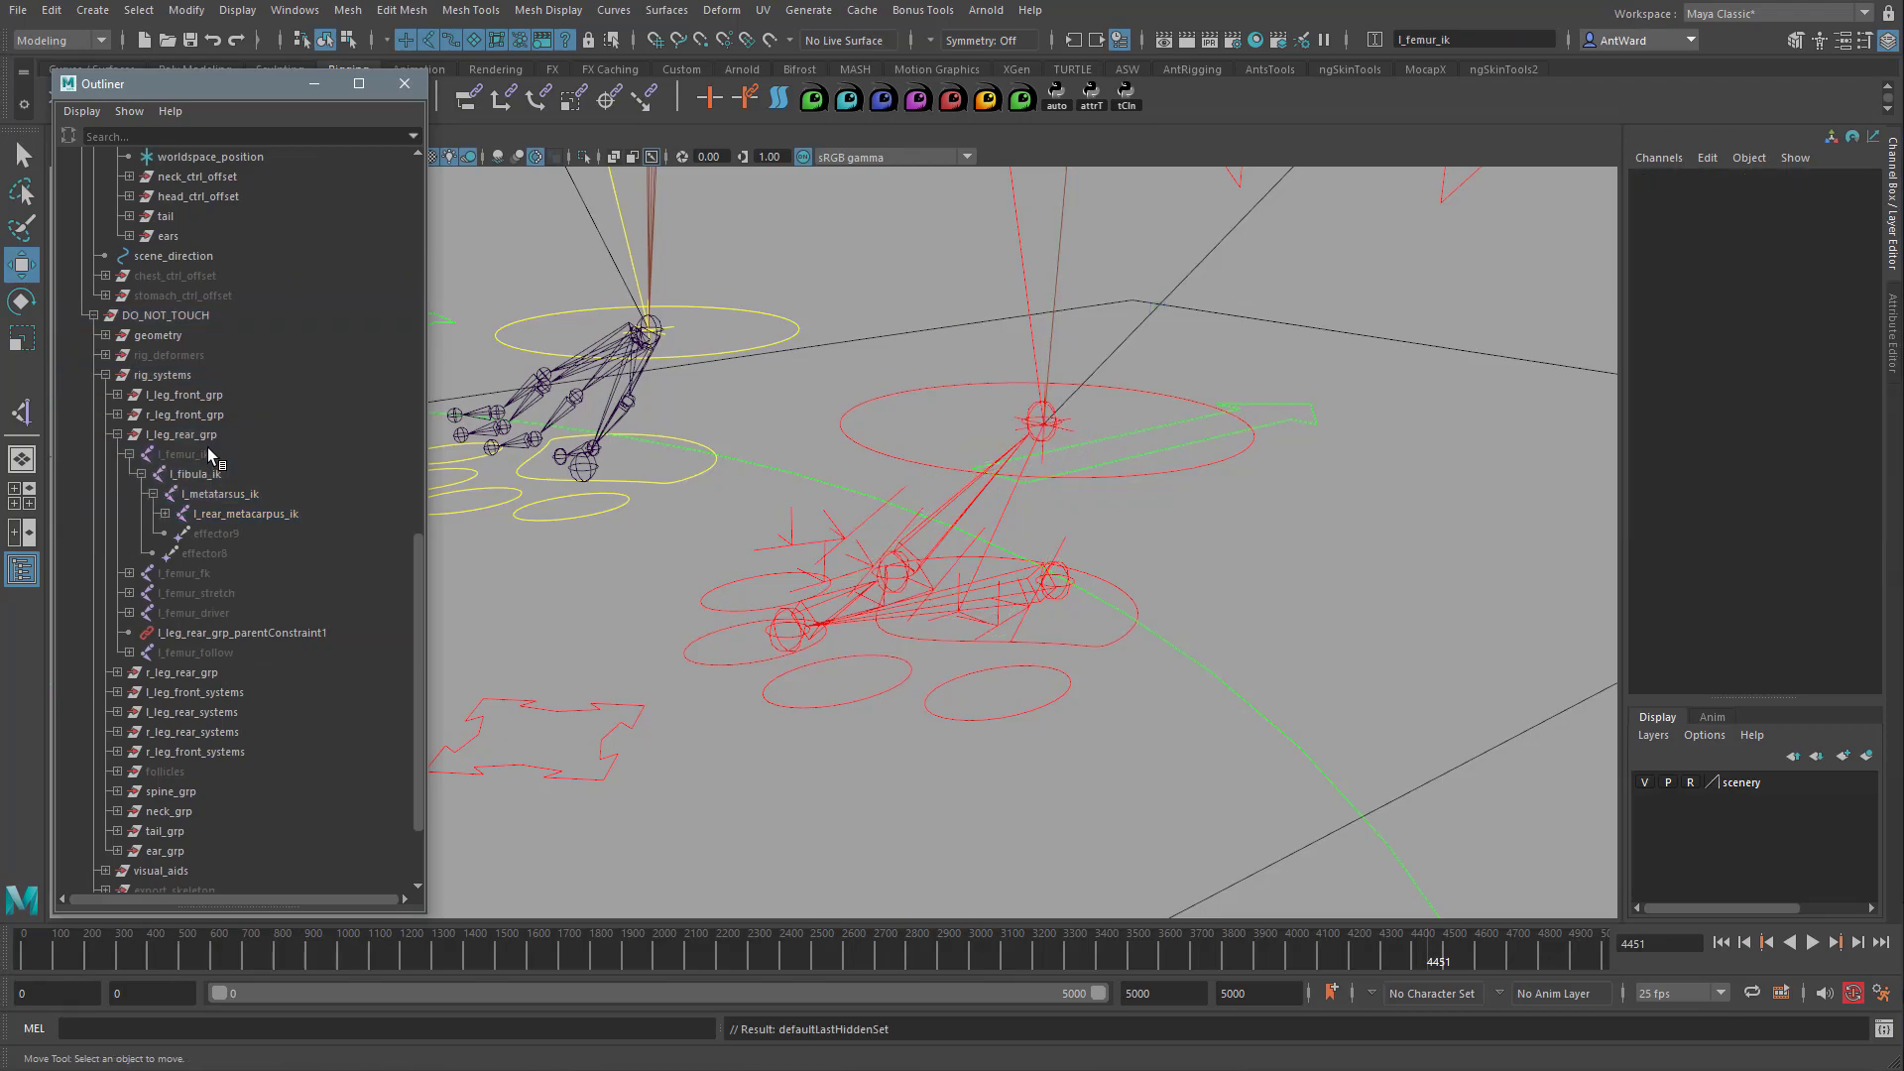
Parent l_leg_rear_driver_ikHandle and l_leg_rear_stretchEndPos_loc under l_rear_metacarpus_rev, and select that joint.
left_click_drag(1076, 494, 1050, 502, "alt")
right_click_drag(1050, 502, 1243, 475, "alt")
left_click_drag(1243, 476, 1168, 439, "alt")
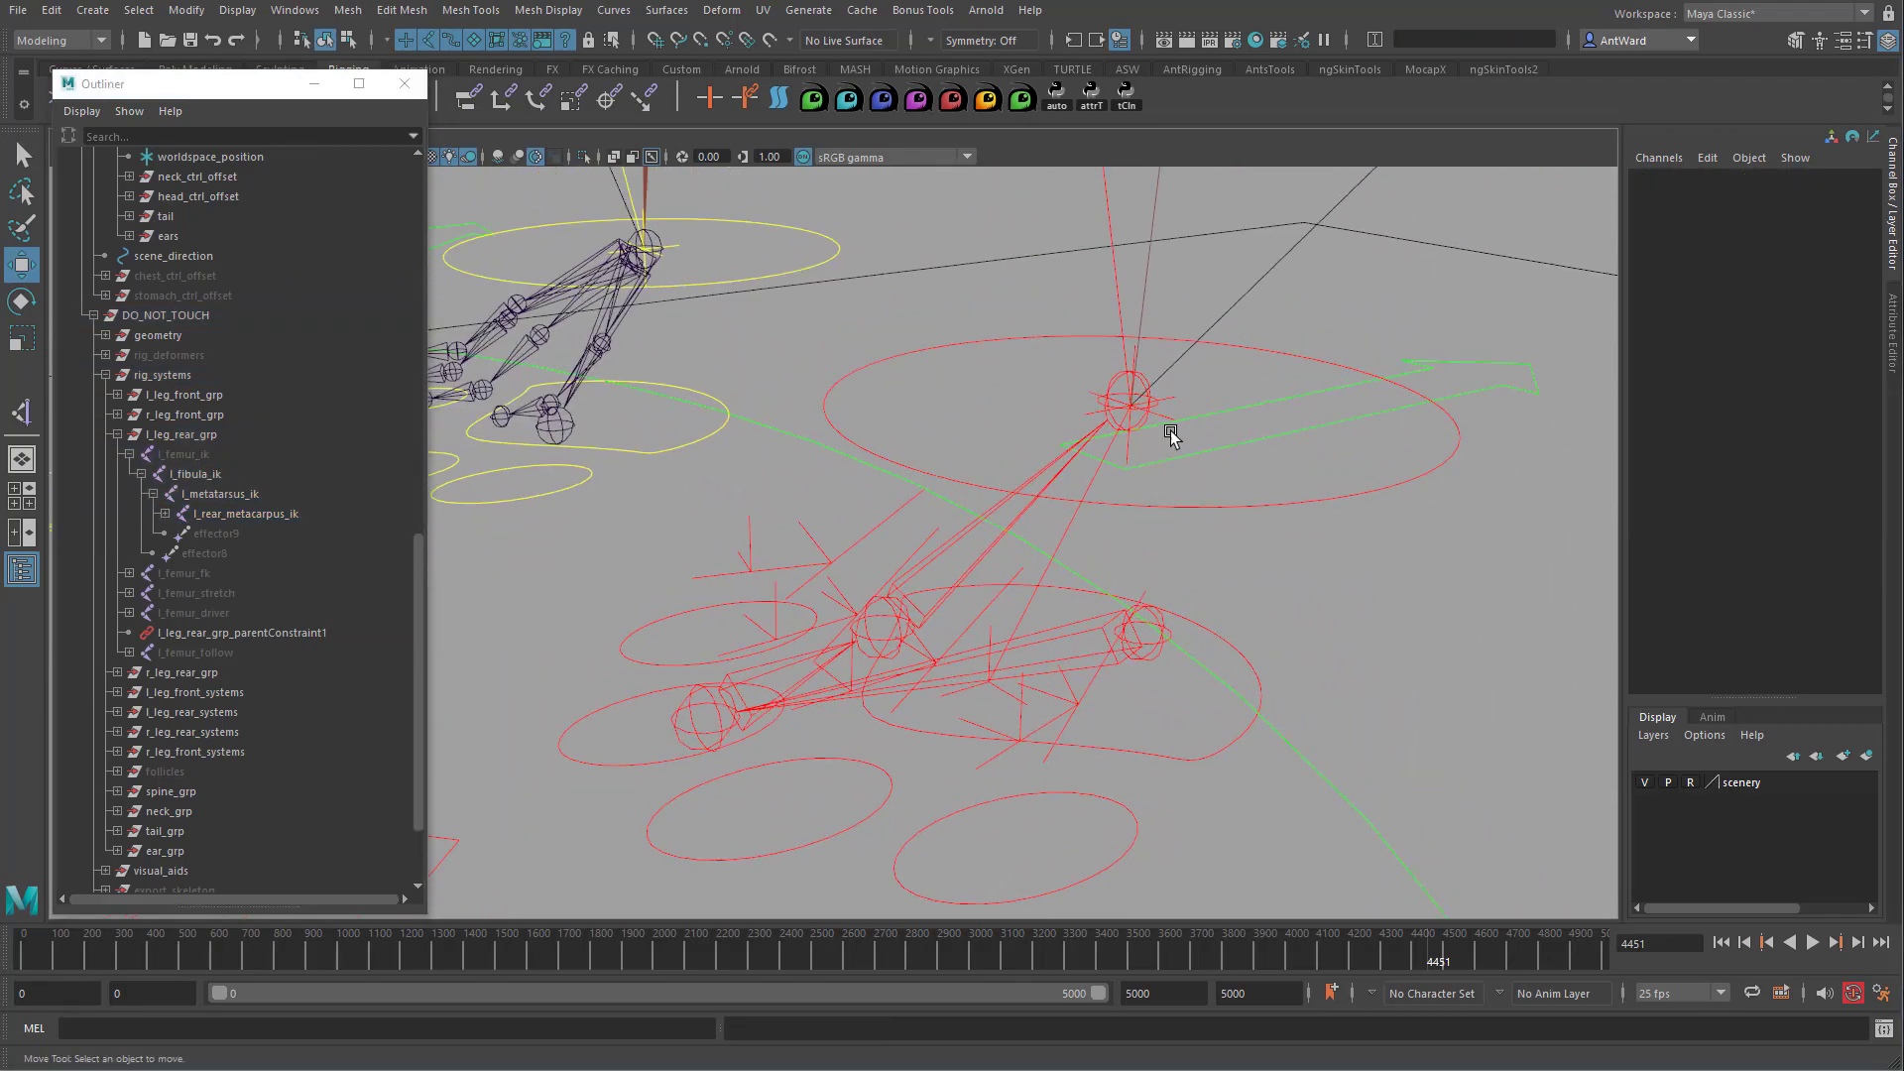
left_click(1166, 393)
key("f")
scroll(255, 574, "up", 3)
left_click(249, 478, "ctrl")
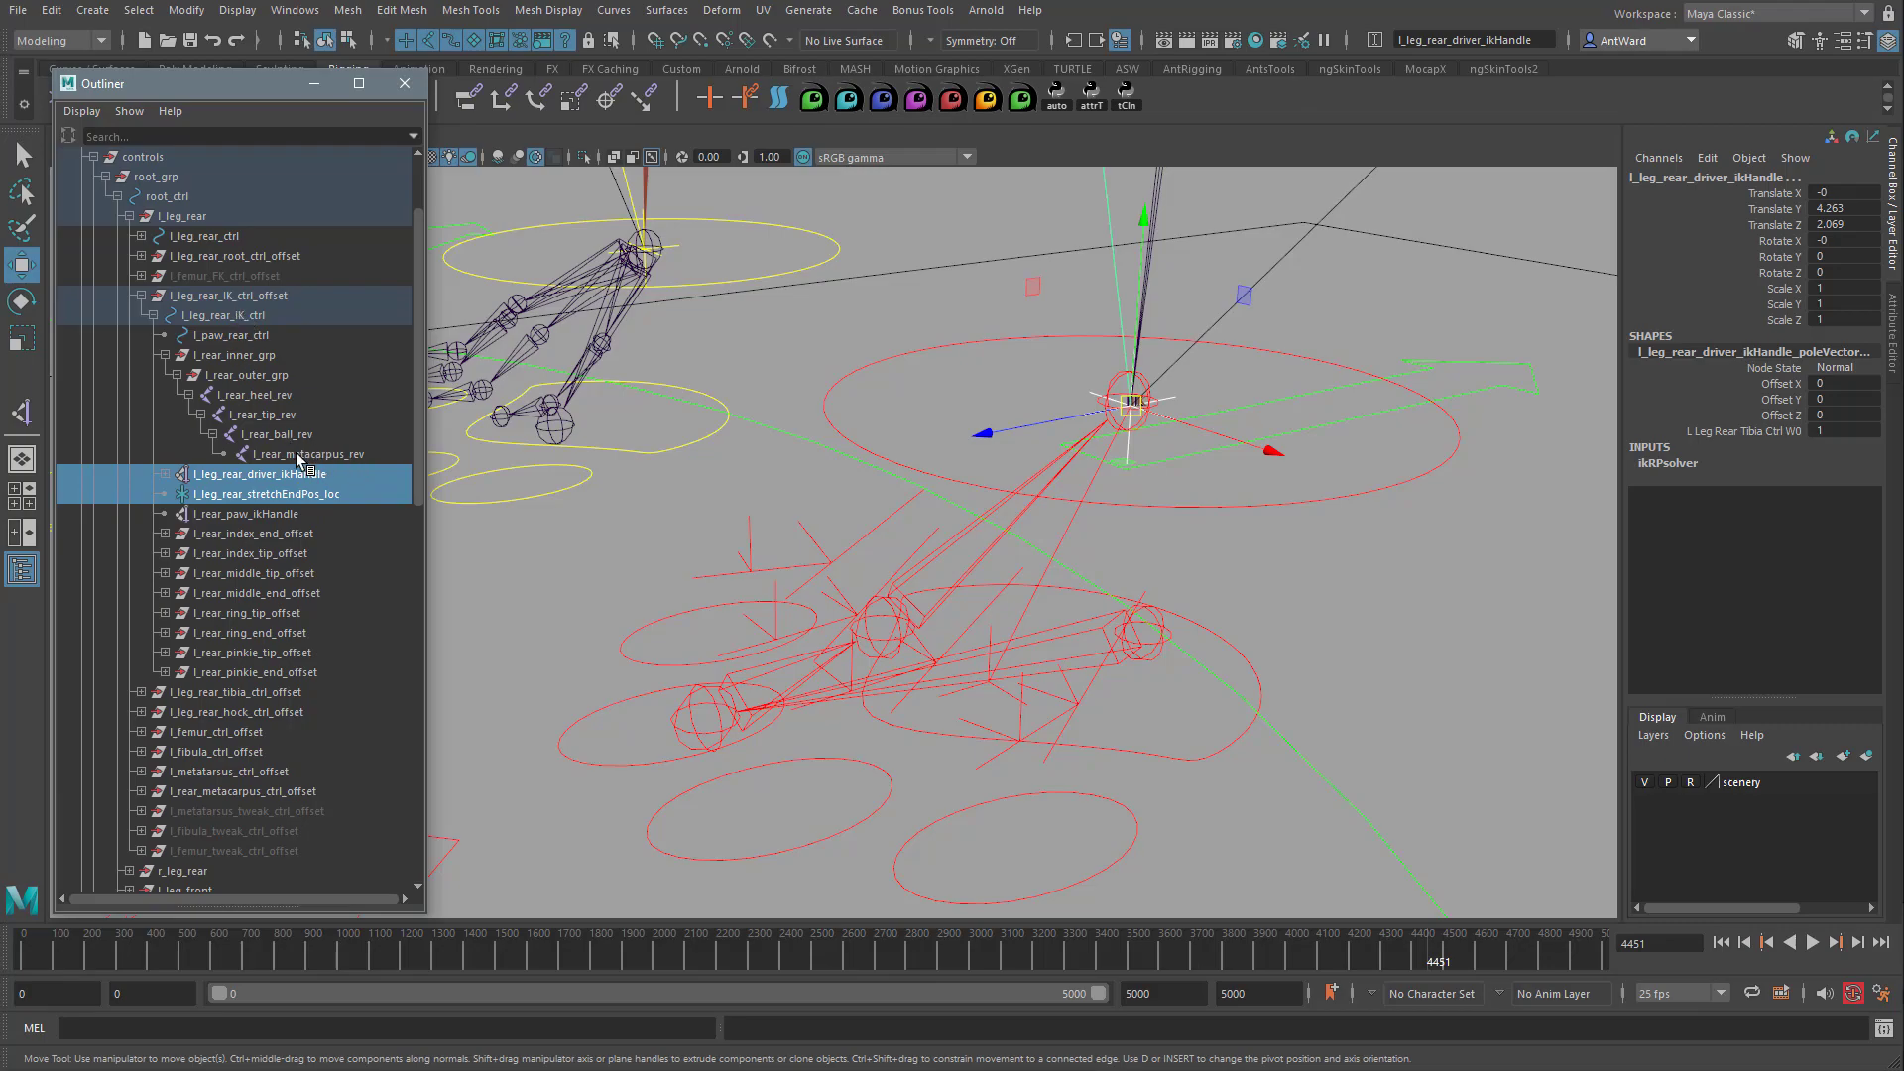
left_click_drag(1134, 449, 1119, 456, "alt")
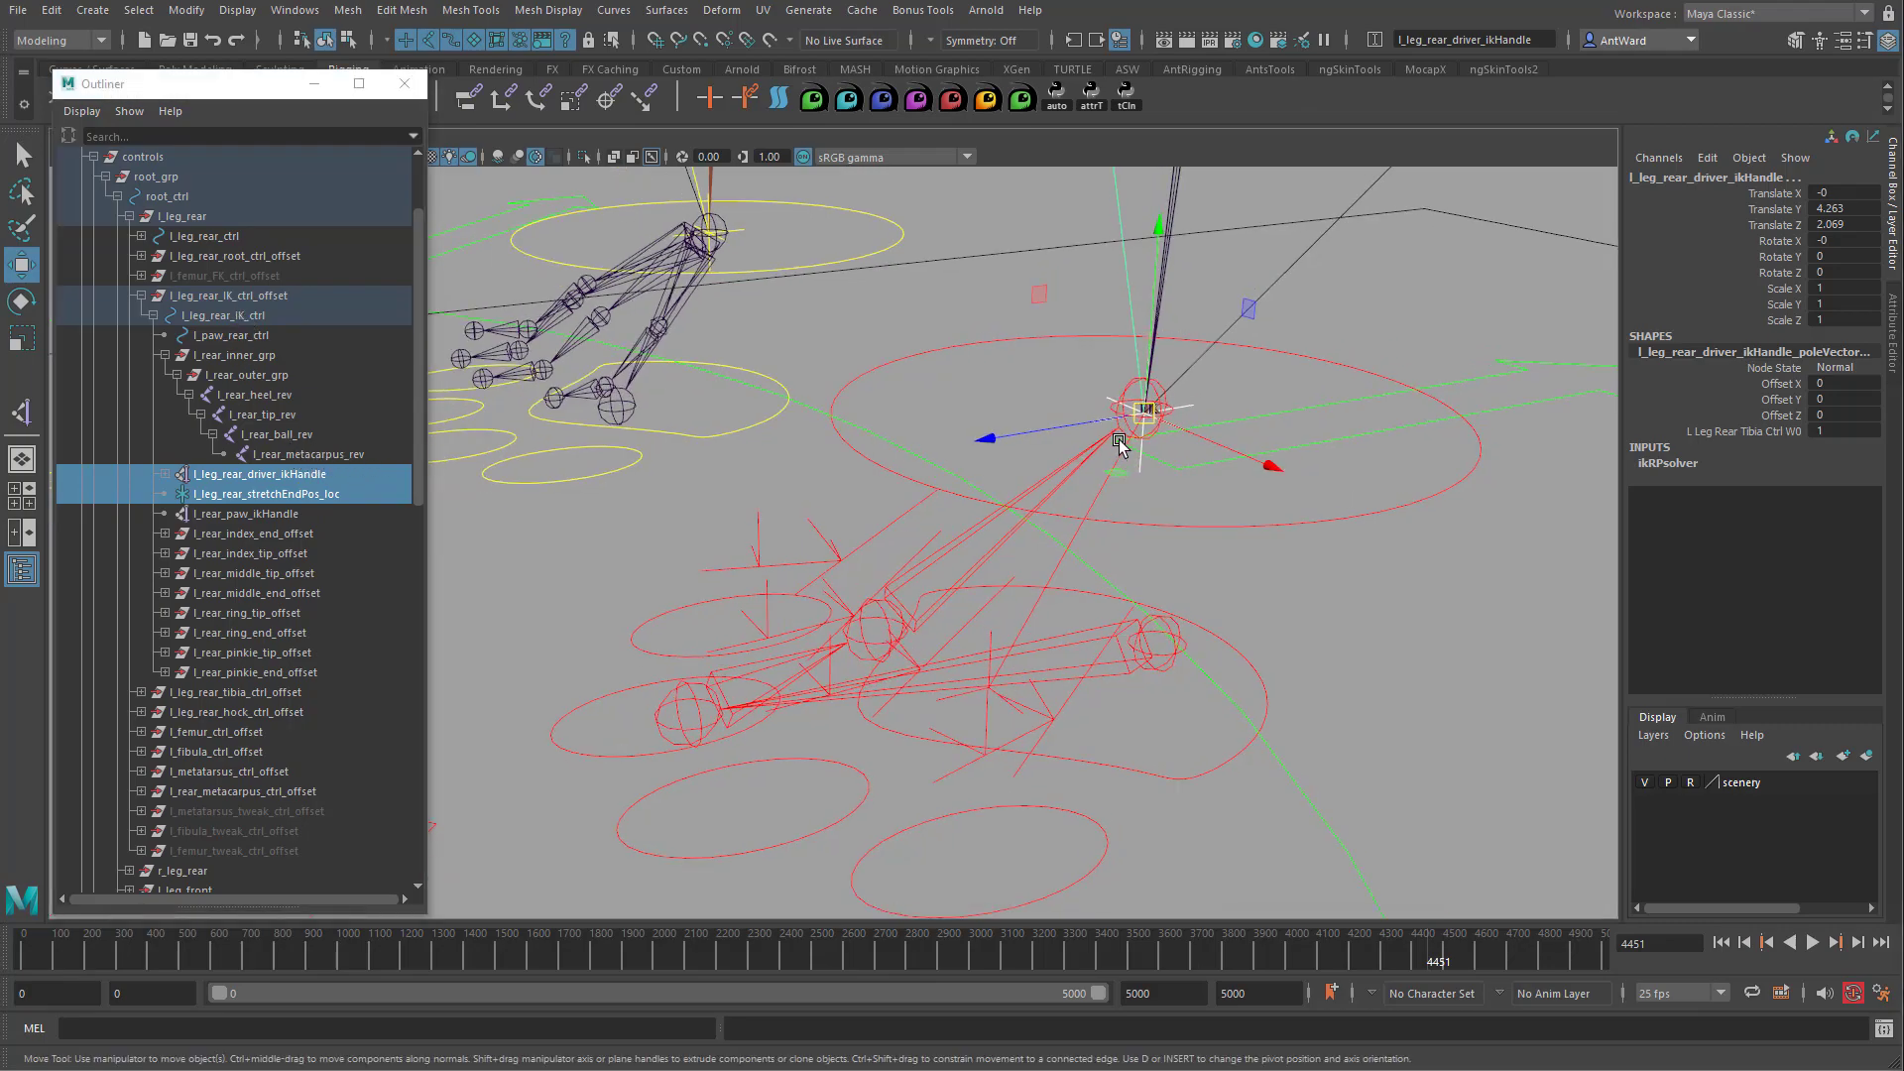
middle_click_drag(318, 477, 323, 453)
left_click(338, 455)
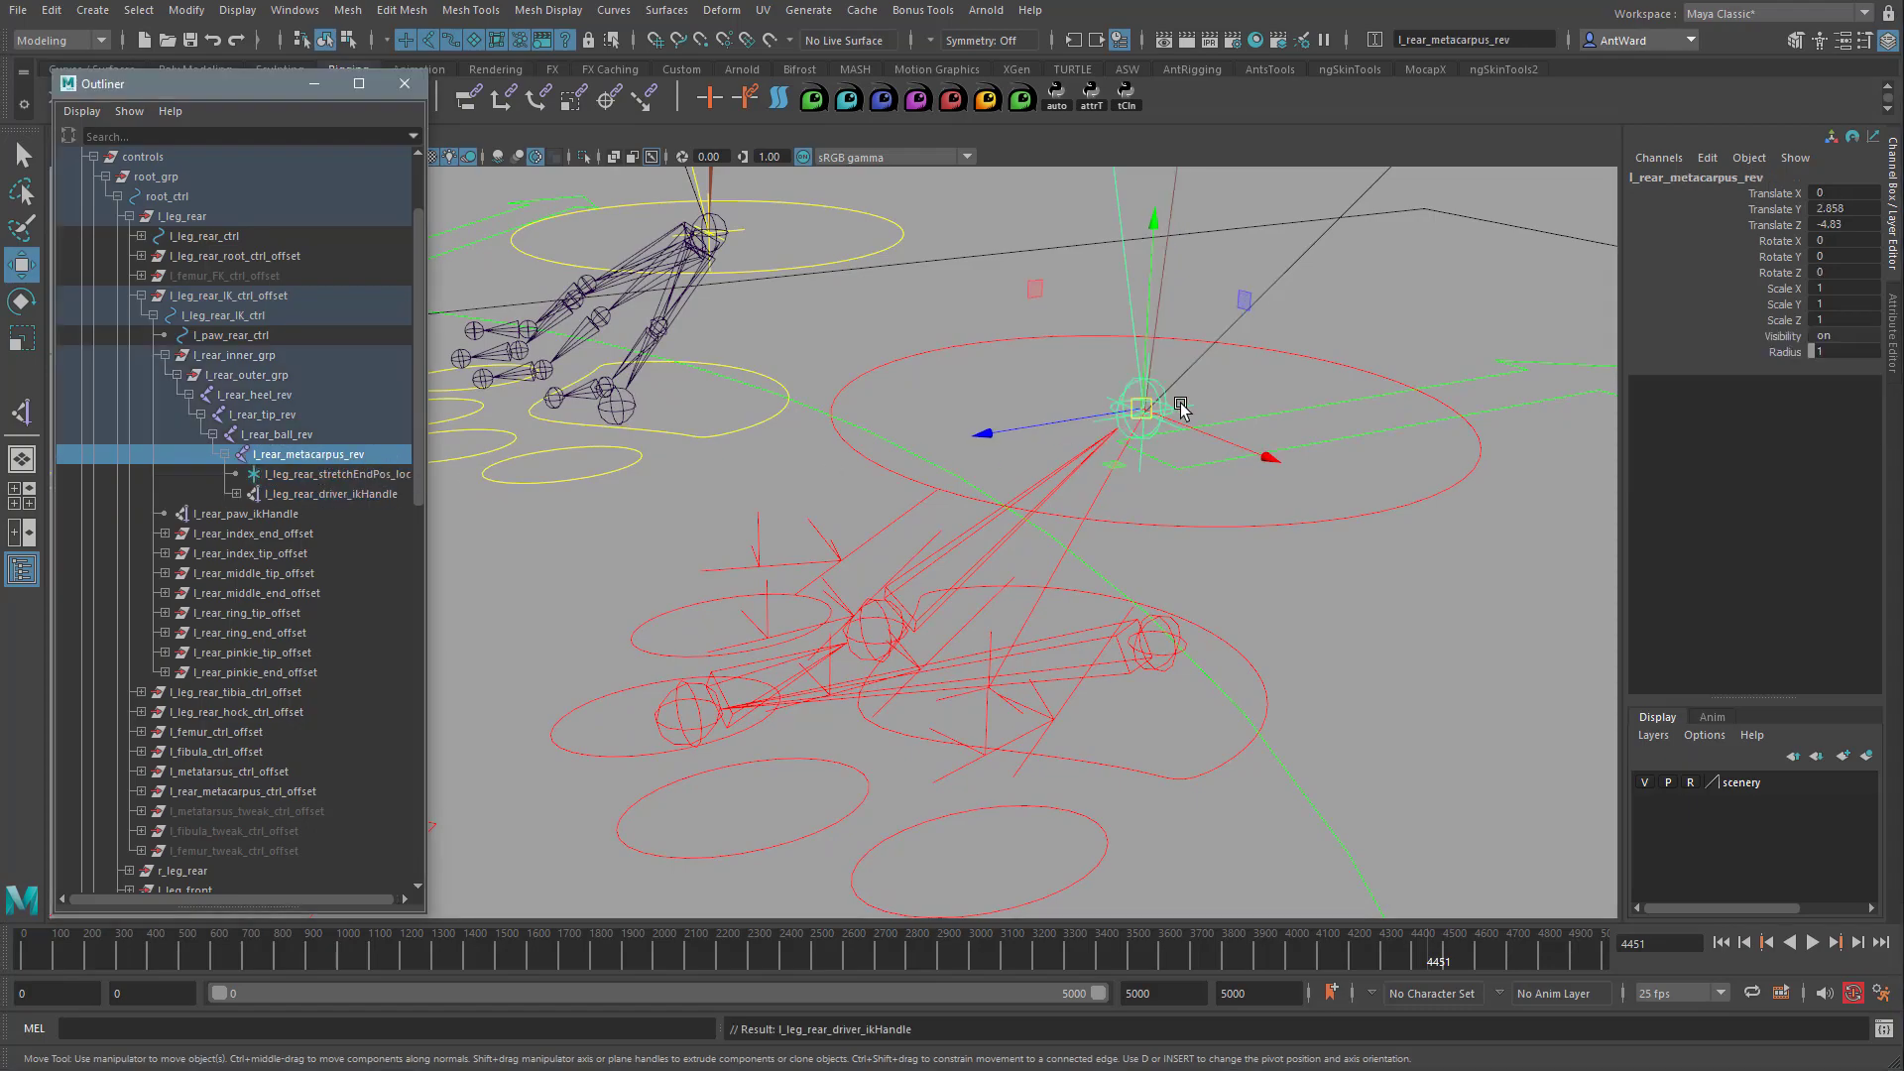
right_click_drag(1234, 555, 884, 583, "alt")
left_click_drag(884, 583, 880, 580, "alt")
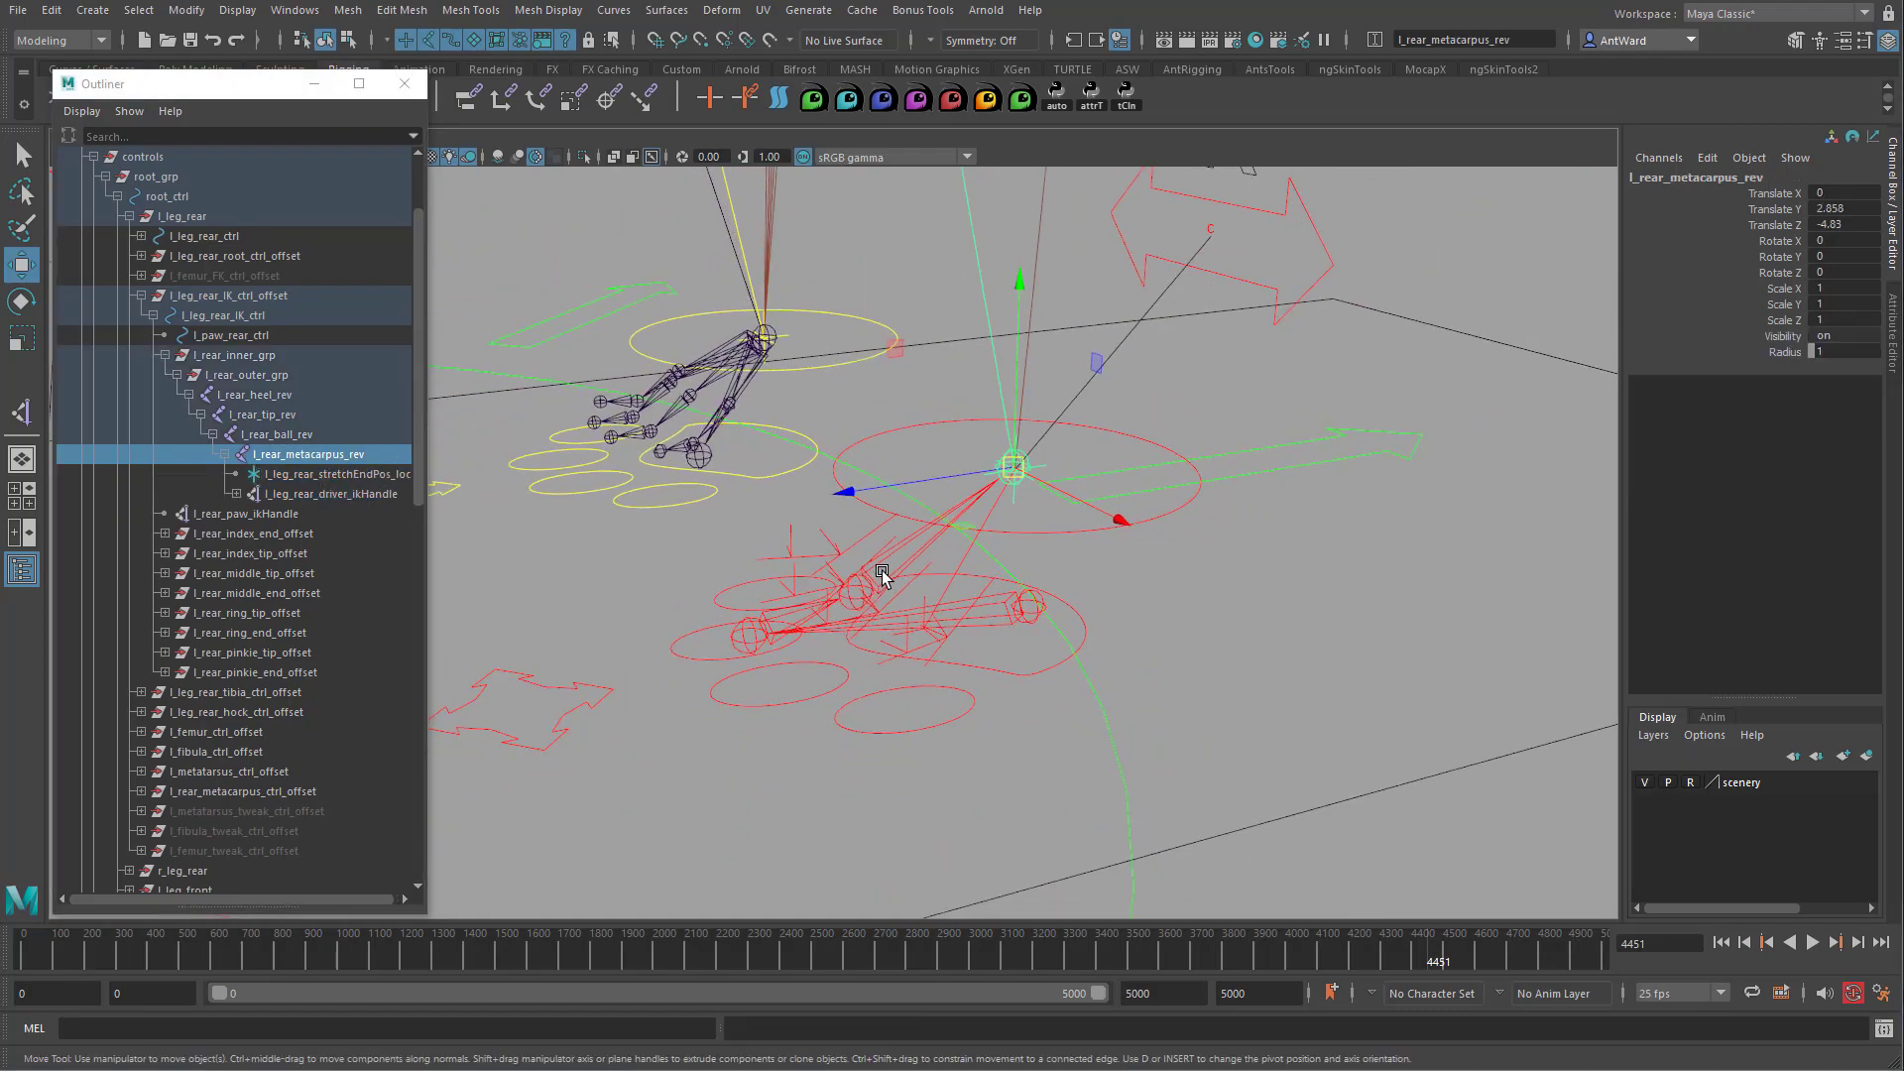
Test l_rear_ball_rev on its own by rotating it about X, and undo the rotation.
left_click(911, 537)
key("e")
mouse_move(793, 446)
left_mouse_down()
mouse_move(680, 474)
mouse_move(827, 444)
mouse_move(723, 476)
mouse_move(788, 470)
left_mouse_up()
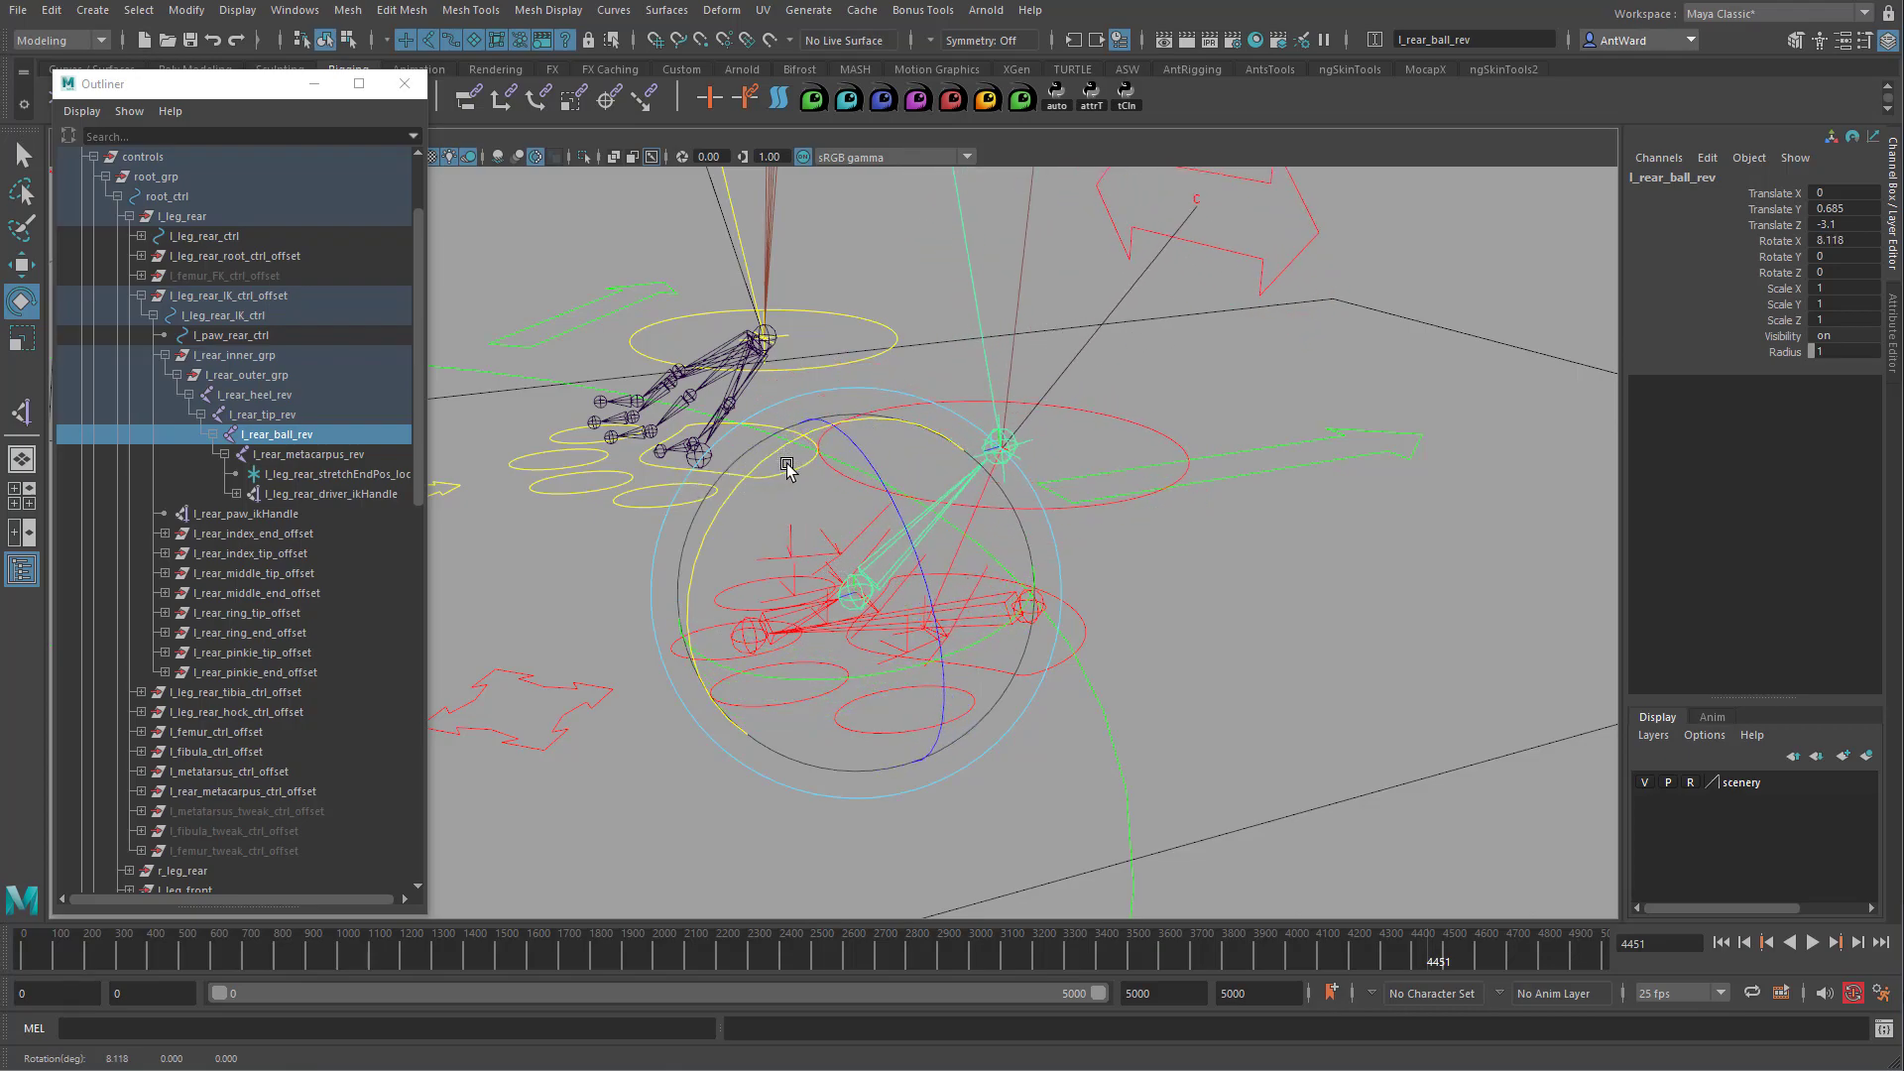
key("ctrl+z")
Bring back the hidden l_femur_ik joint chain, test how the paw follows an X rotation of l_rear_ball_rev, and undo the rotation.
left_click_drag(787, 725, 963, 724, "alt")
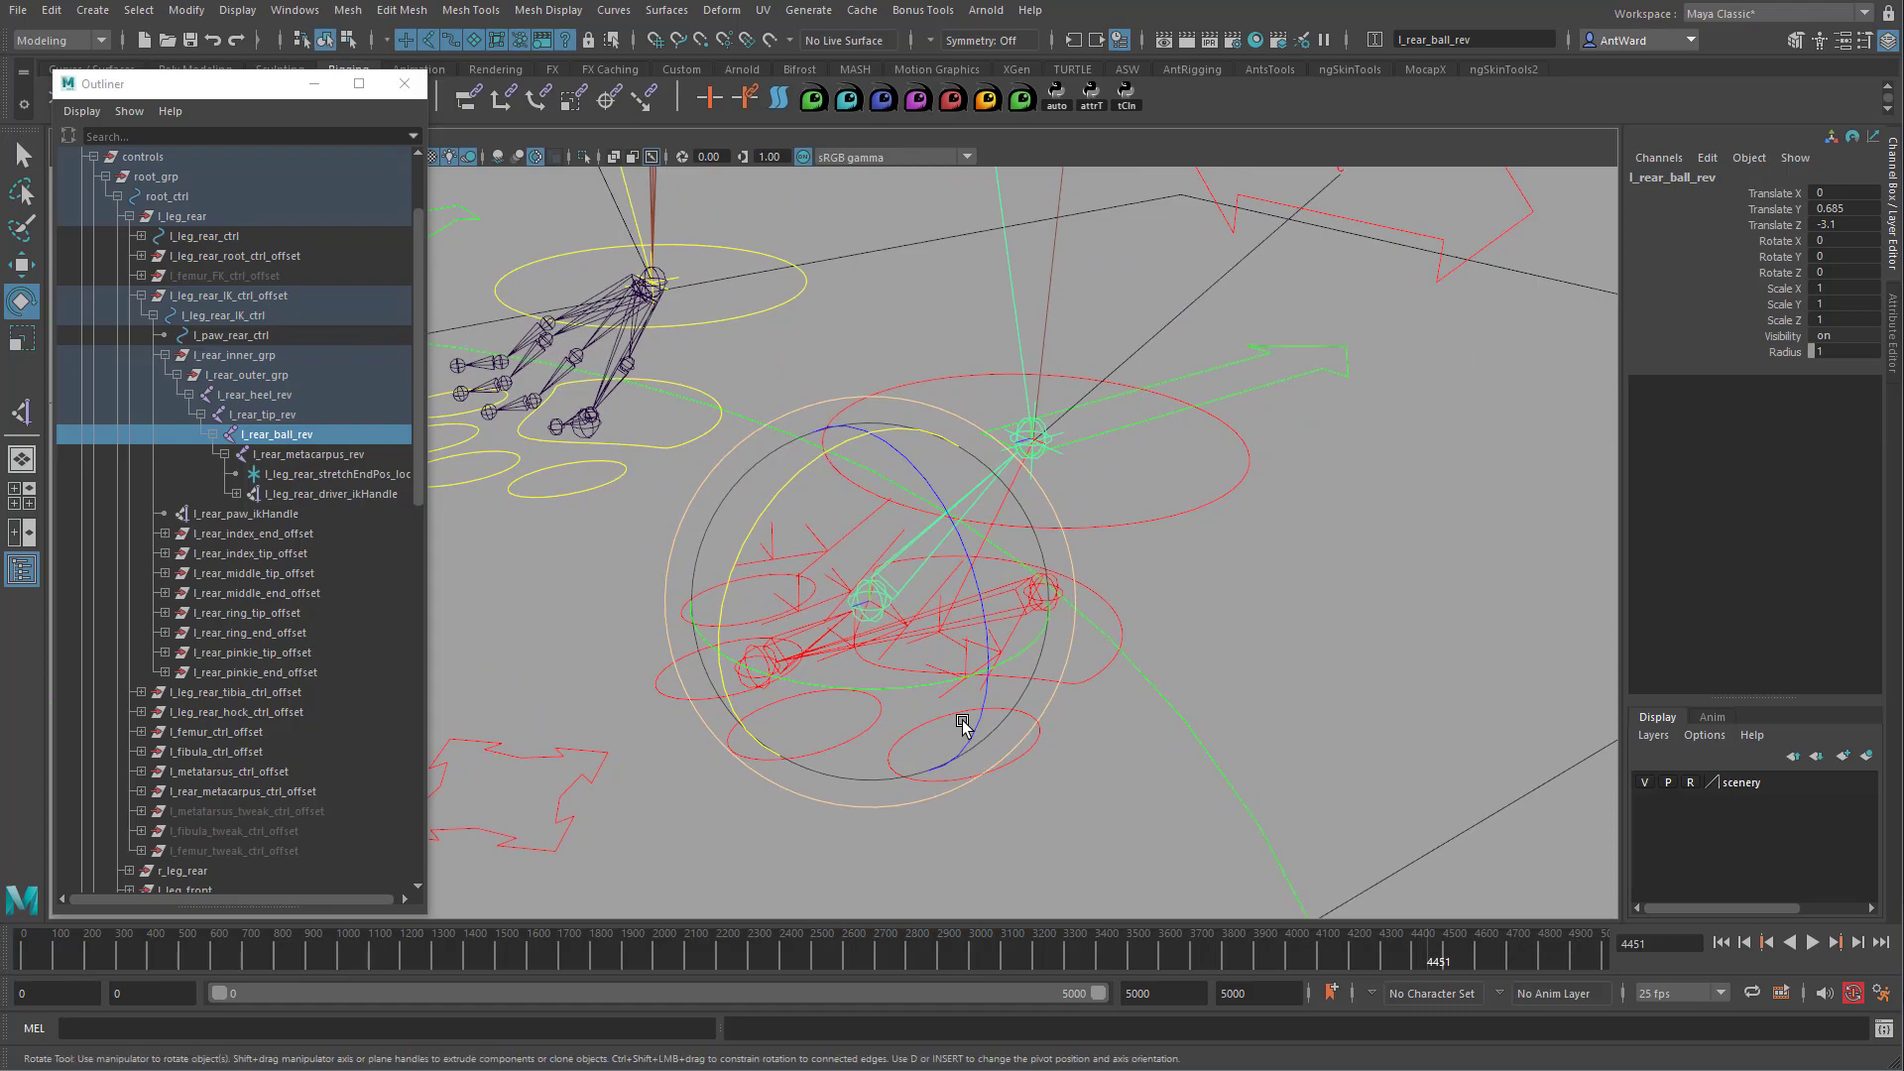
key("ctrl+shift+h")
left_click_drag(813, 464, 750, 520)
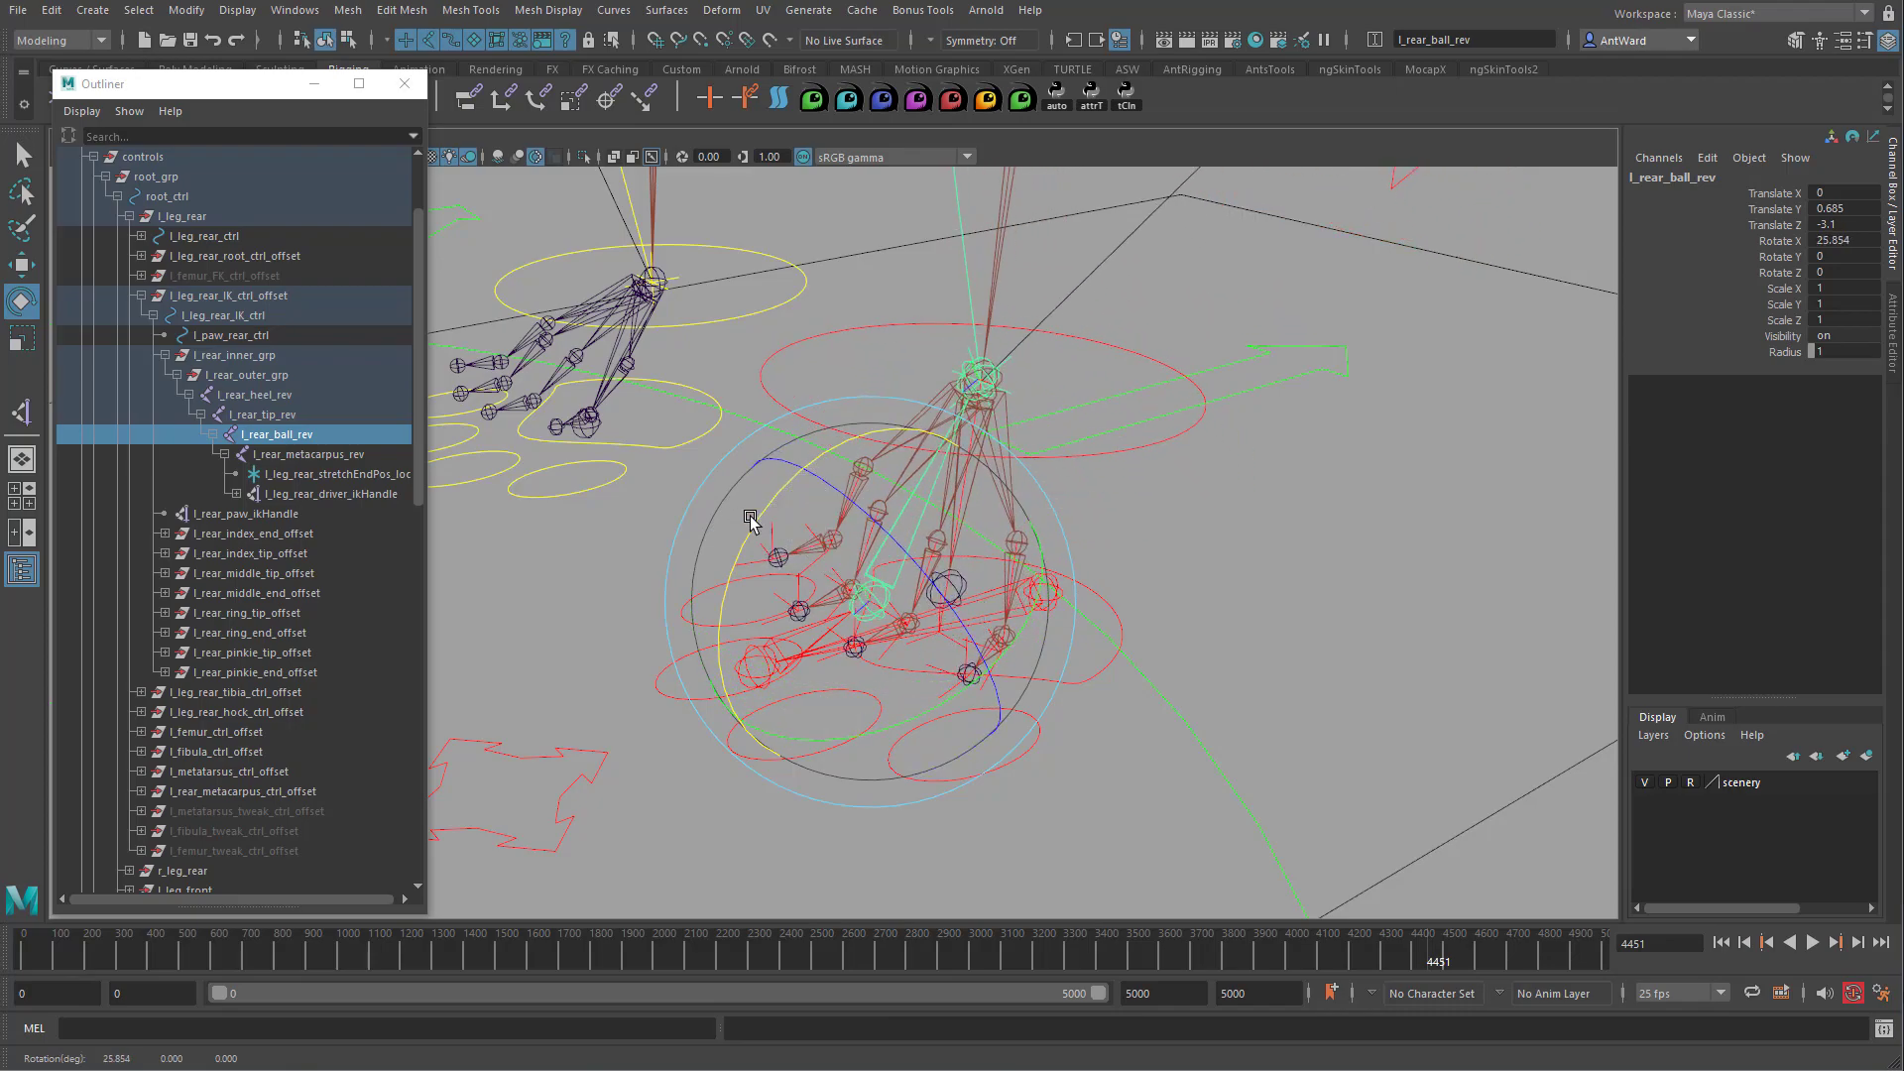
key("ctrl+z")
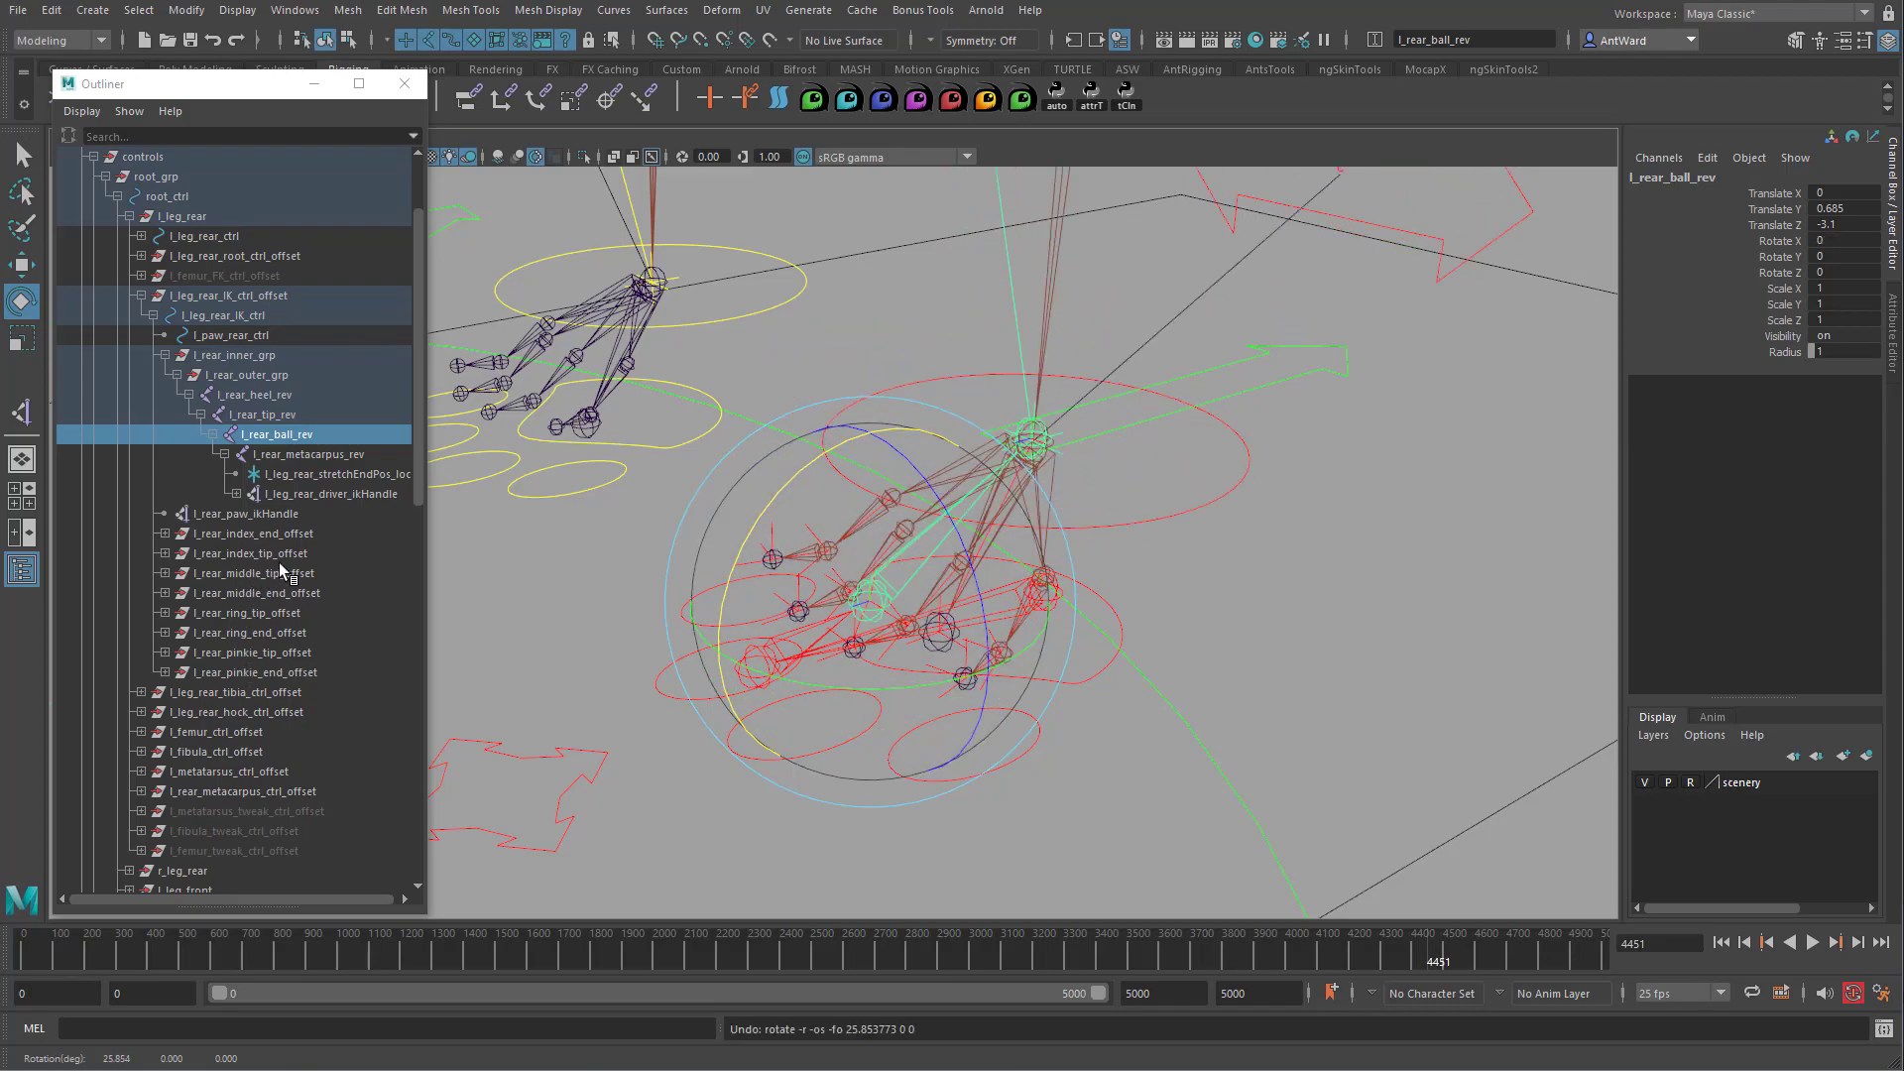
Parent the l_rear index, middle, ring and pinkie tip_offset groups under l_rear_ball_rev.
left_click(320, 533)
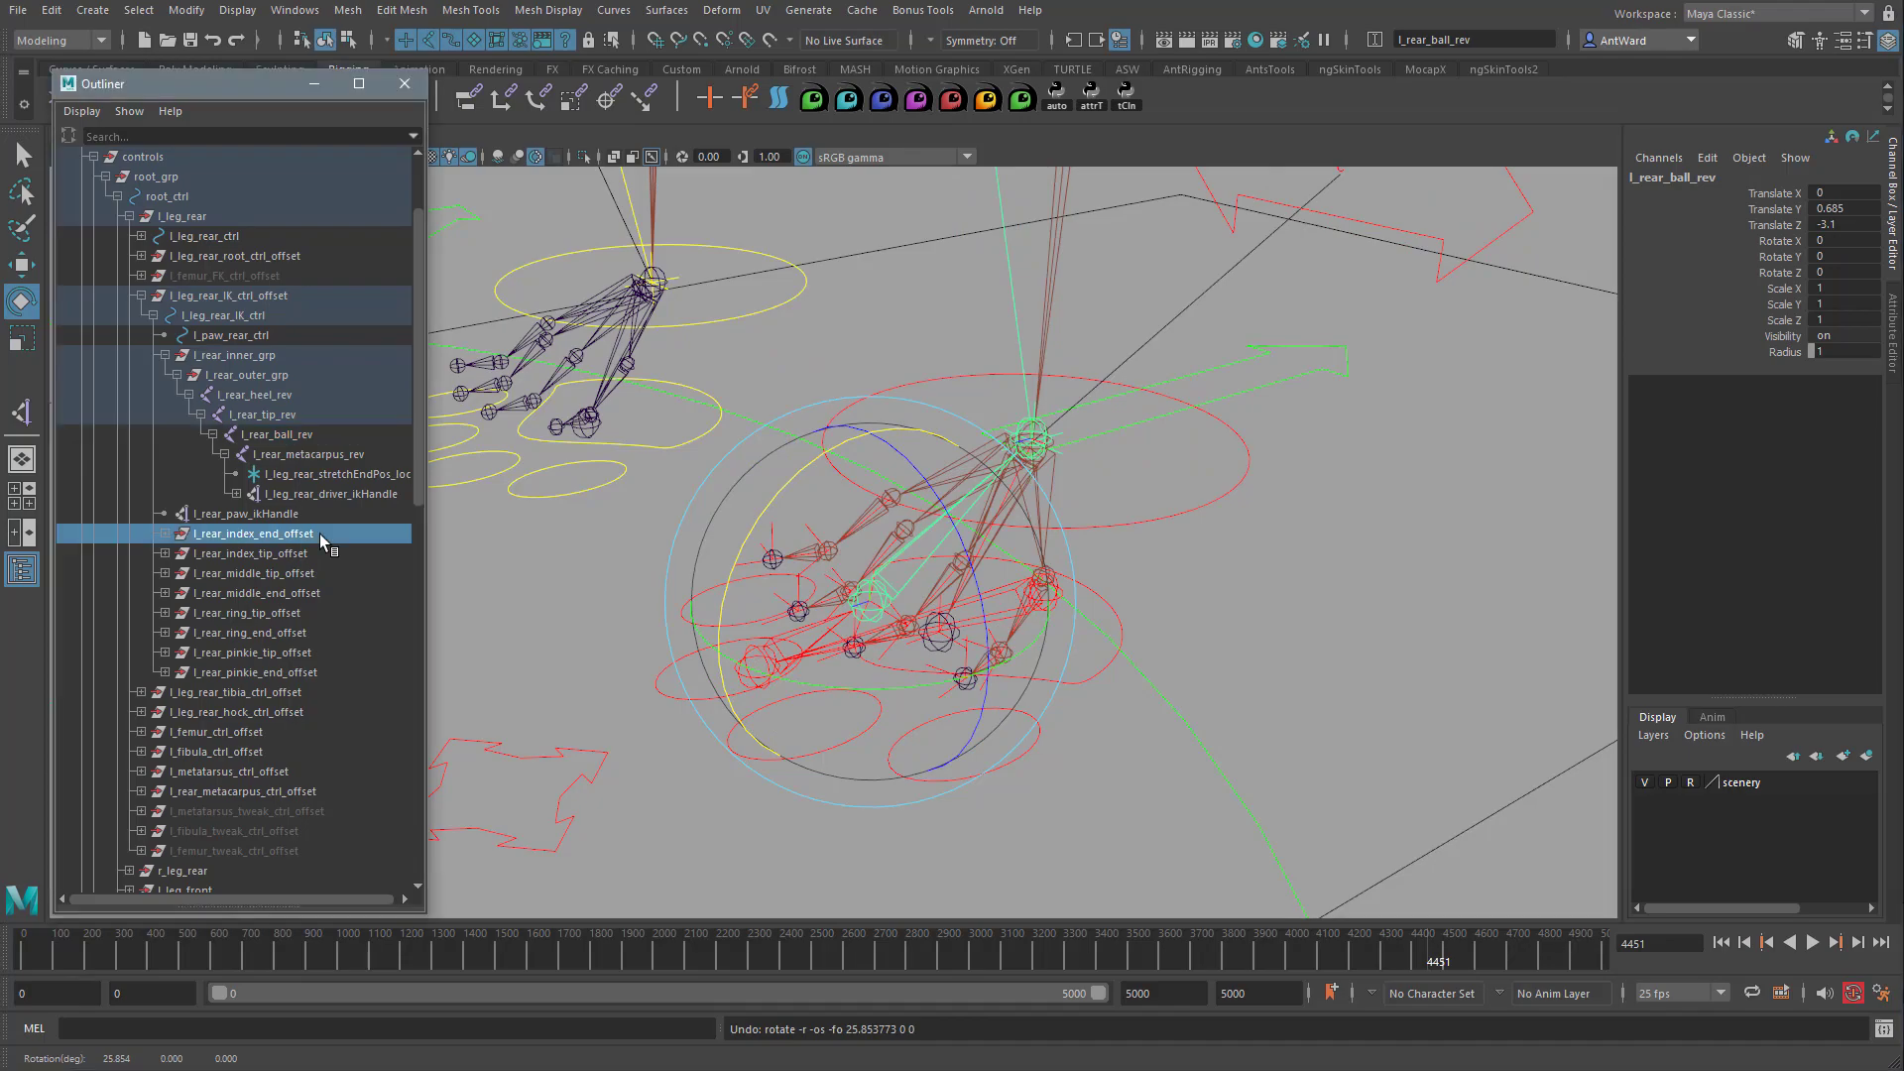
left_click(301, 553)
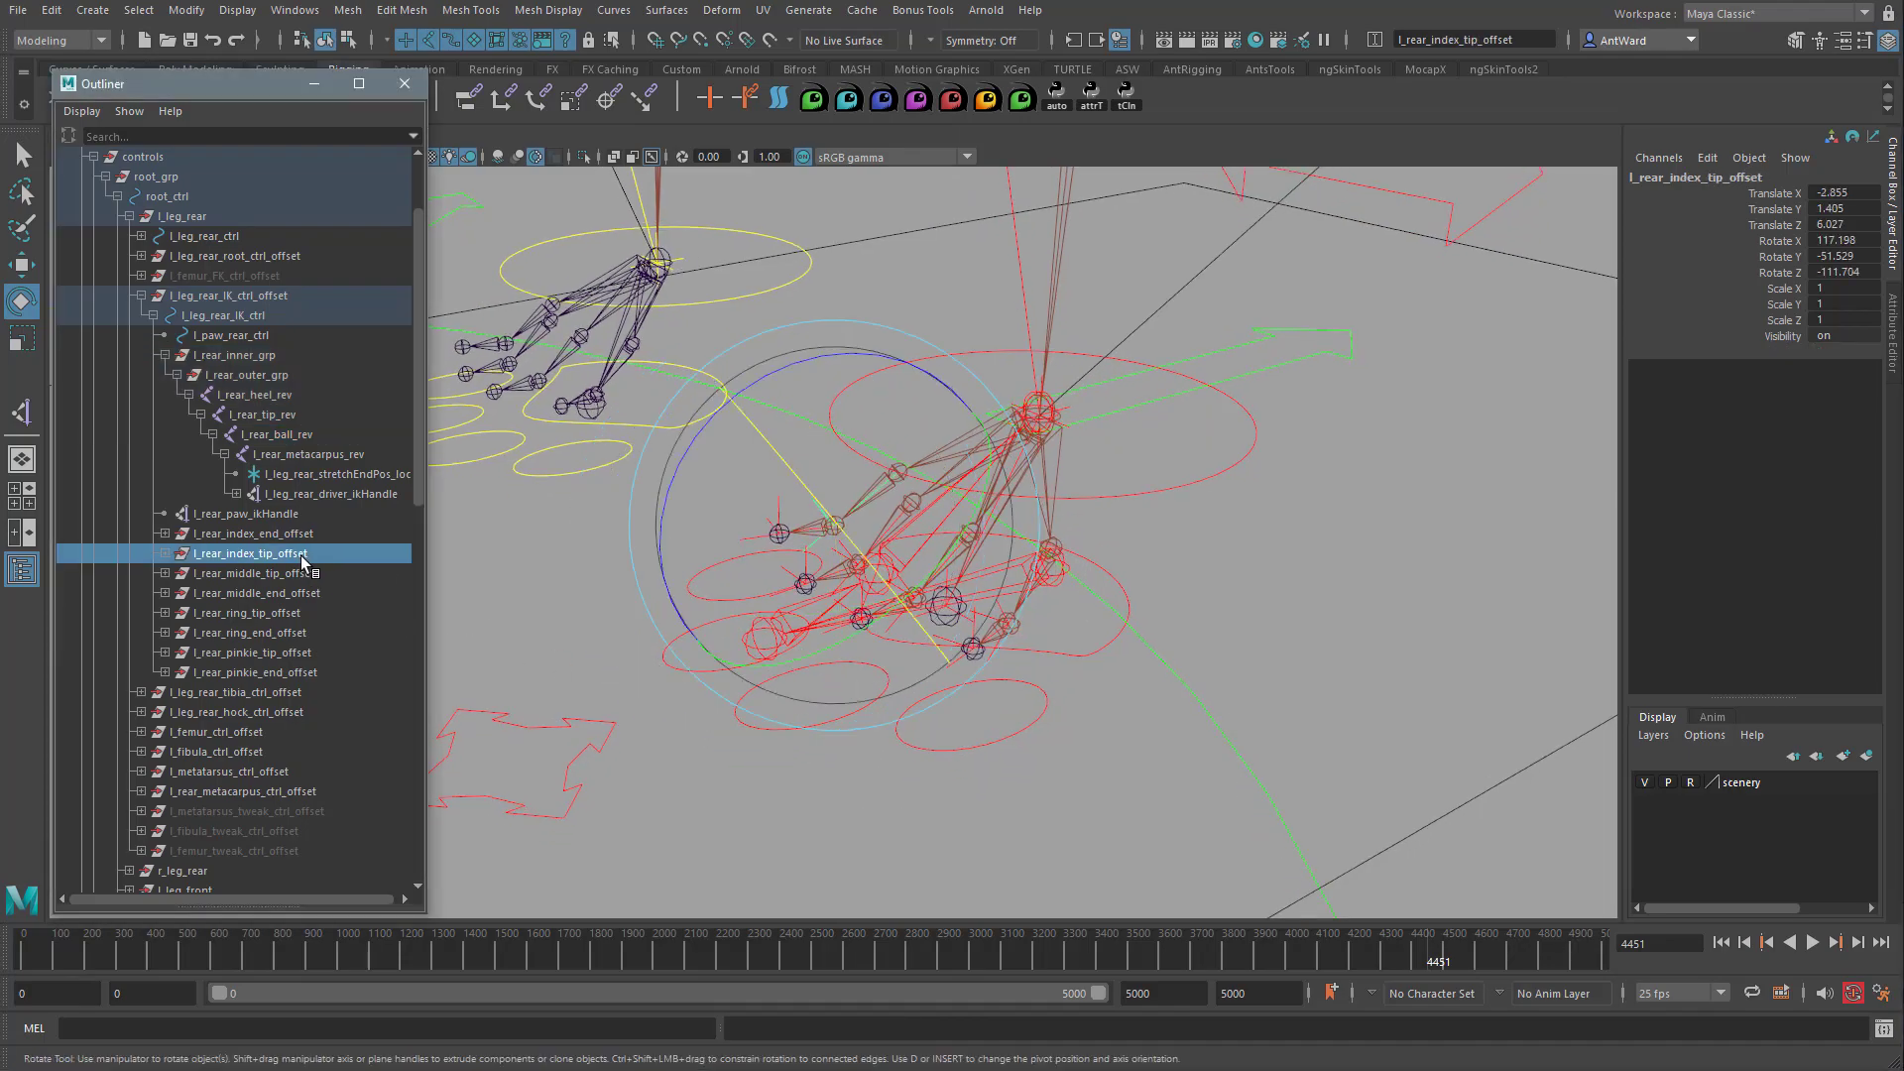
left_click(298, 573, "shift")
left_click(287, 612, "ctrl")
left_click(296, 652, "ctrl")
left_click_drag(929, 646, 927, 649, "alt")
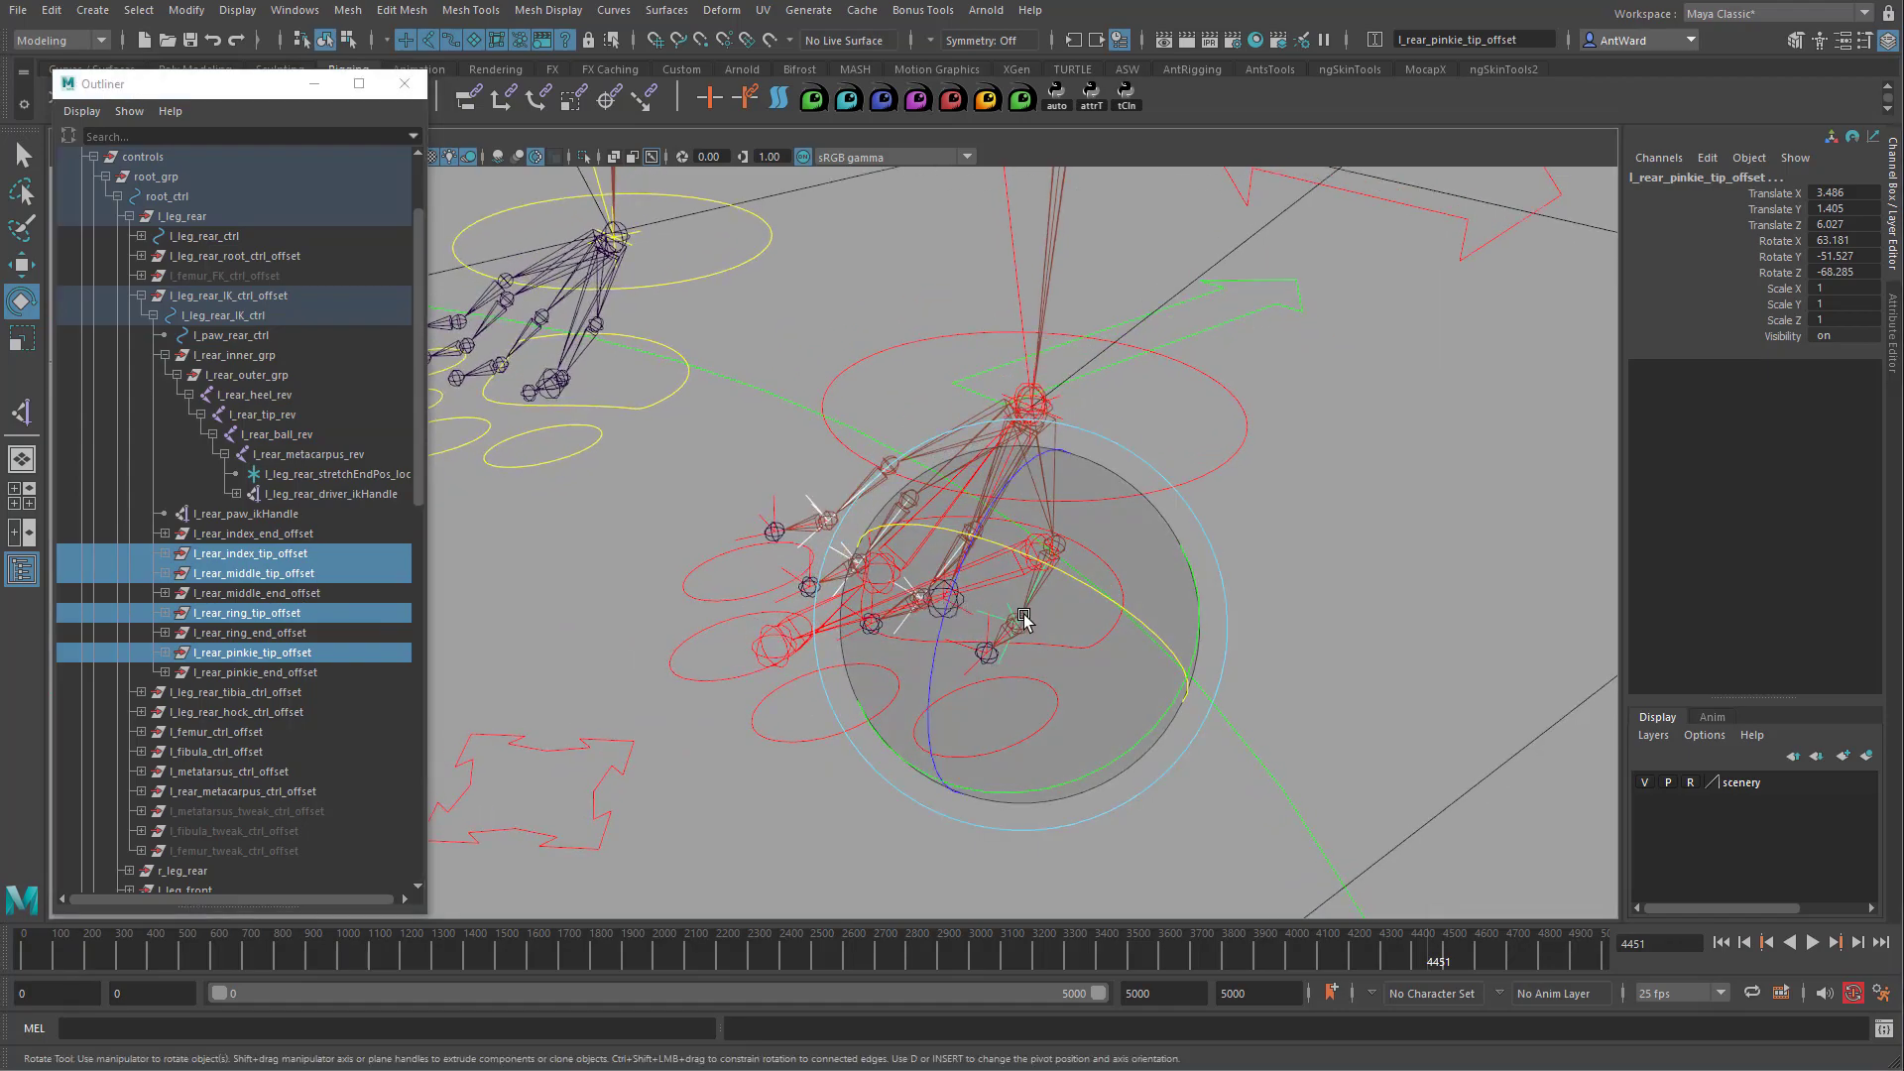
middle_click_drag(291, 557, 284, 435)
Test the newly parented toe tips by rotating l_rear_ball_rev about X, undoing each rotation and examining the paw from several angles.
left_click(286, 435)
left_click_drag(822, 448, 756, 563)
key("ctrl+z")
right_click_drag(750, 650, 1190, 610, "alt")
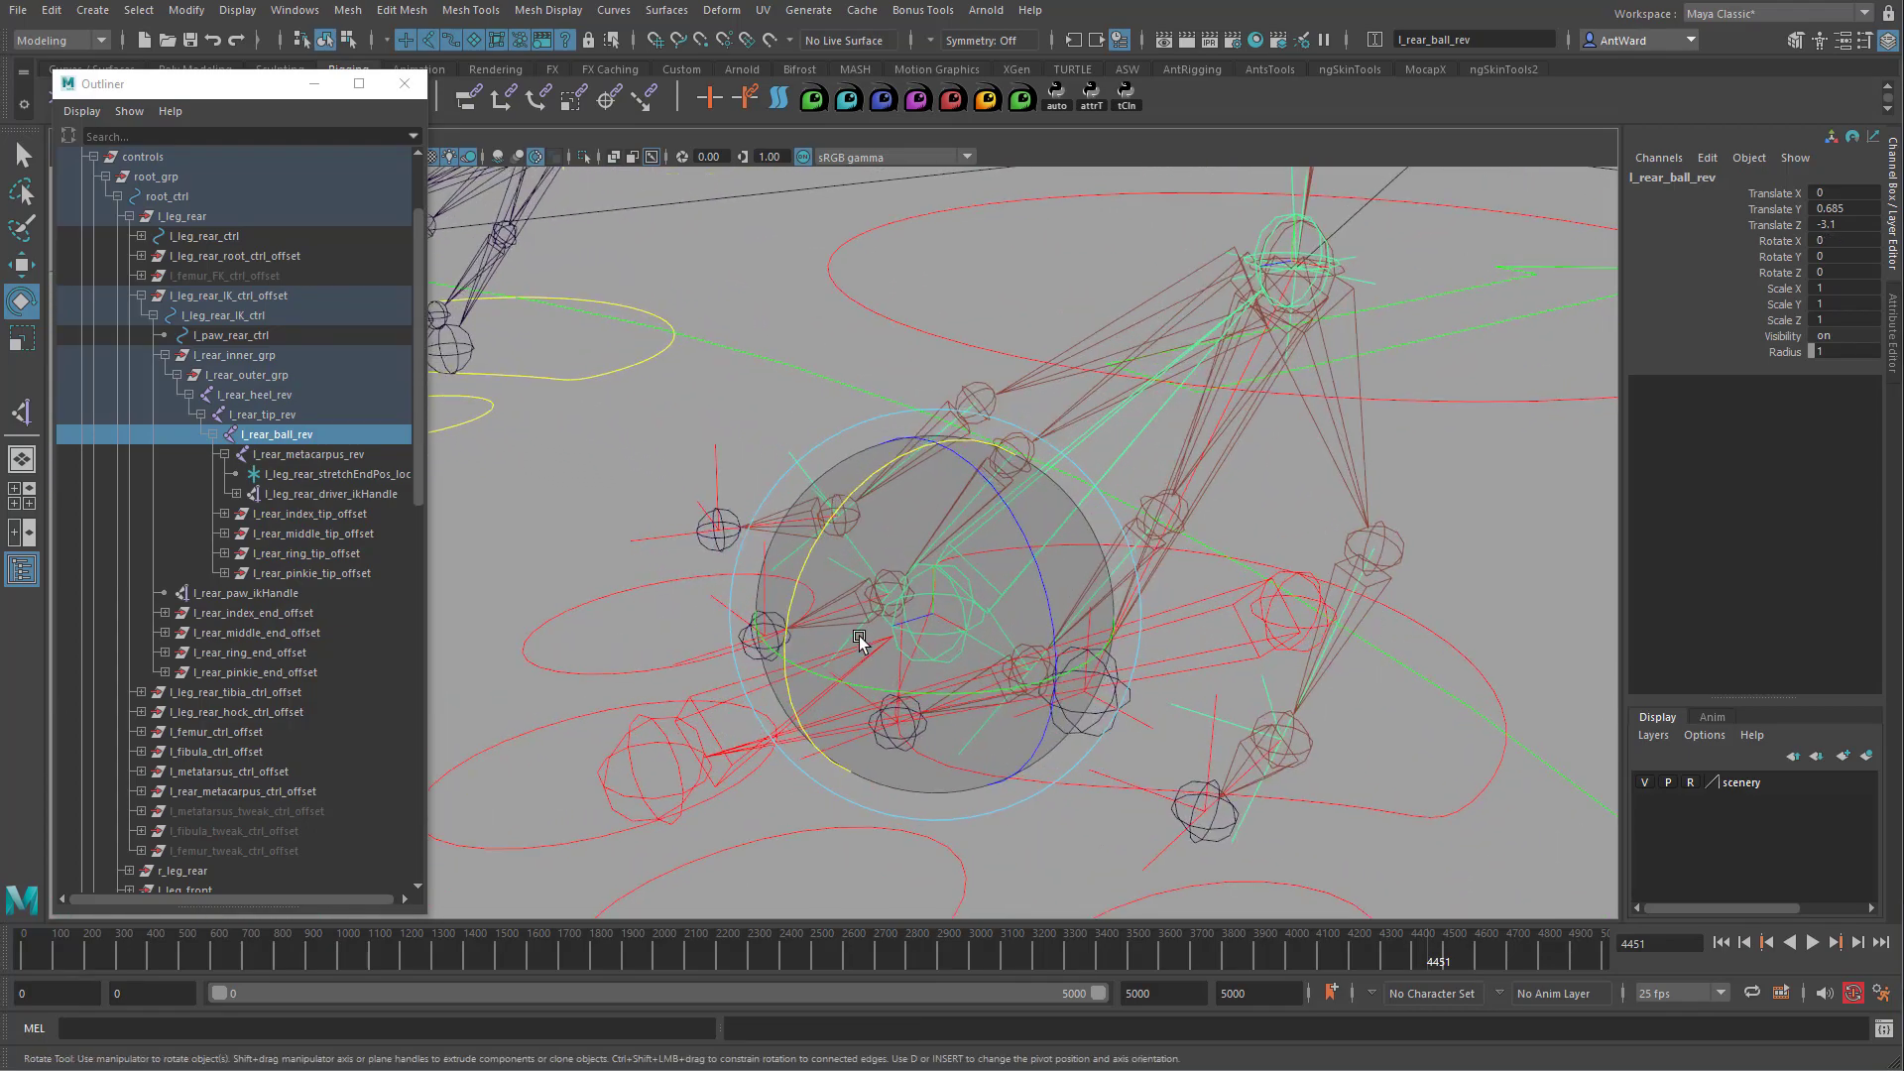
left_click_drag(919, 620, 830, 662, "alt")
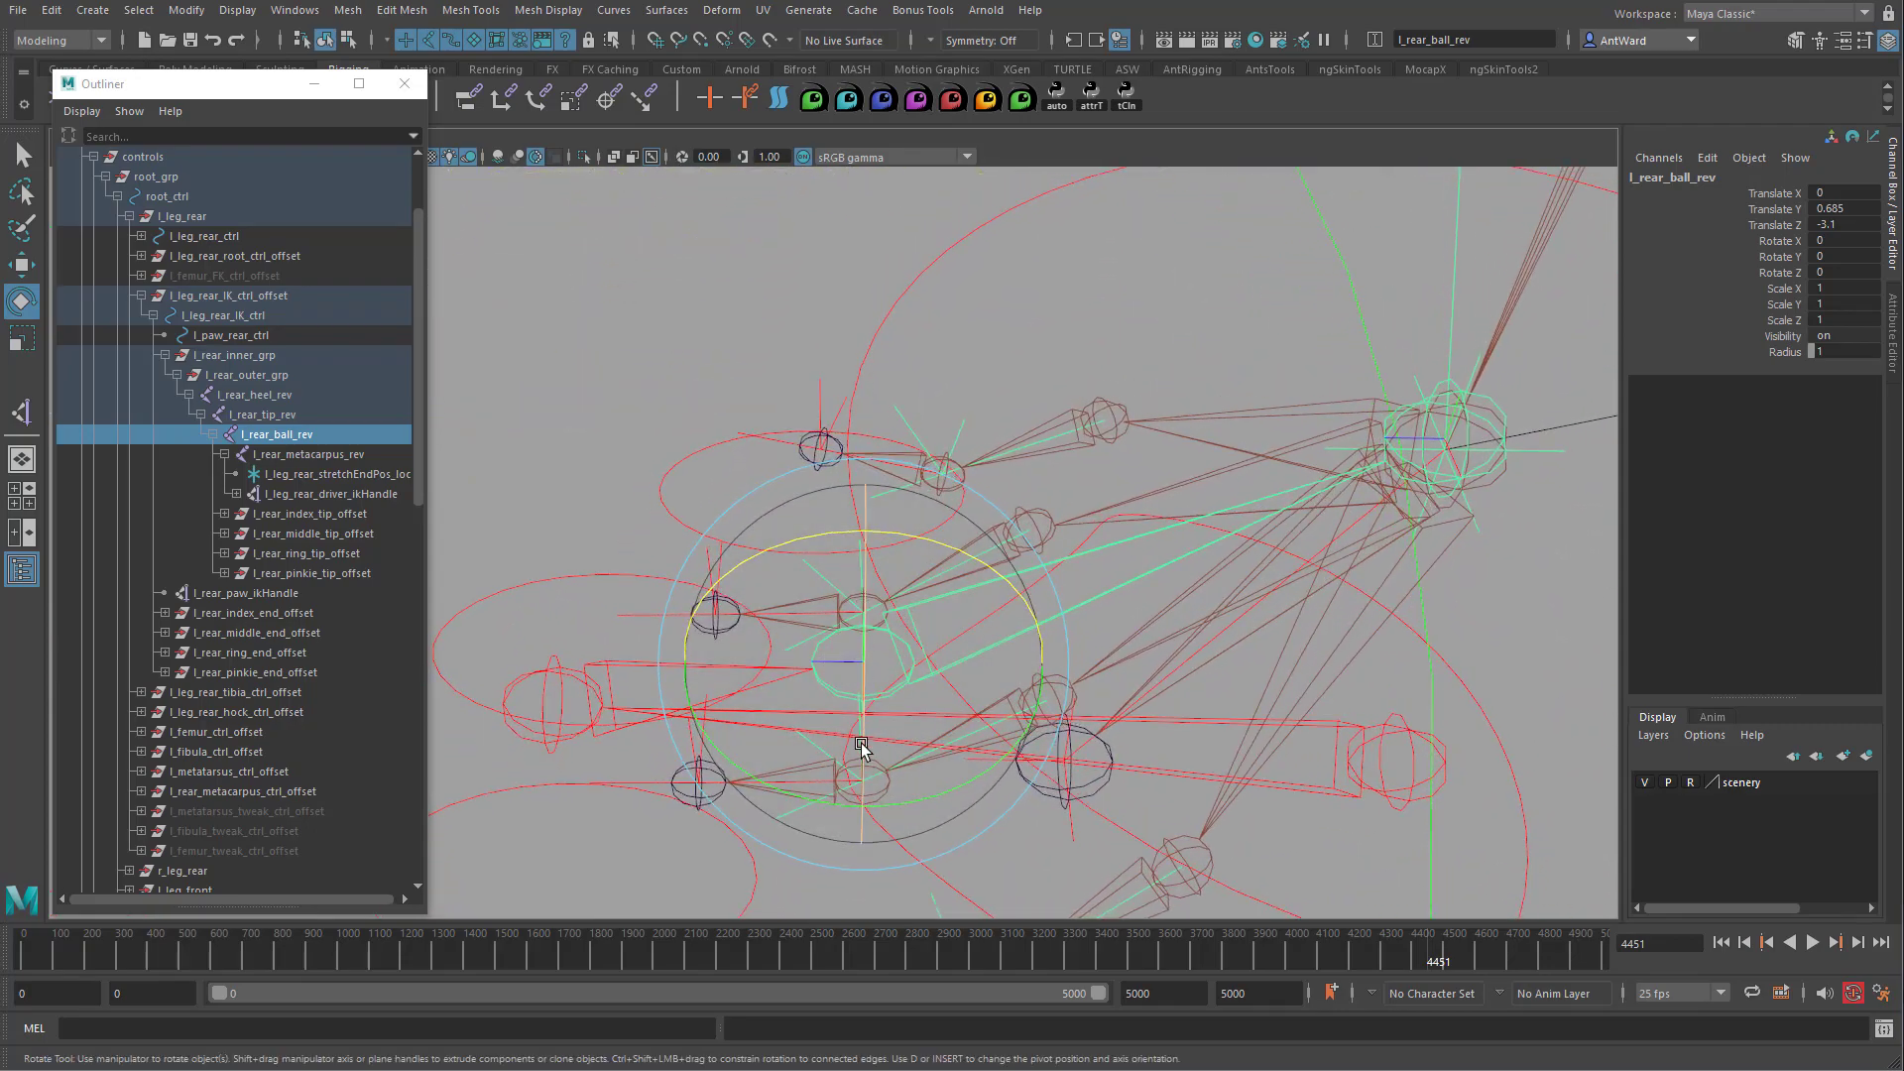
left_click_drag(862, 790, 960, 715, "alt")
right_click_drag(959, 716, 865, 620, "alt")
left_click_drag(831, 452, 753, 522)
key("ctrl+z")
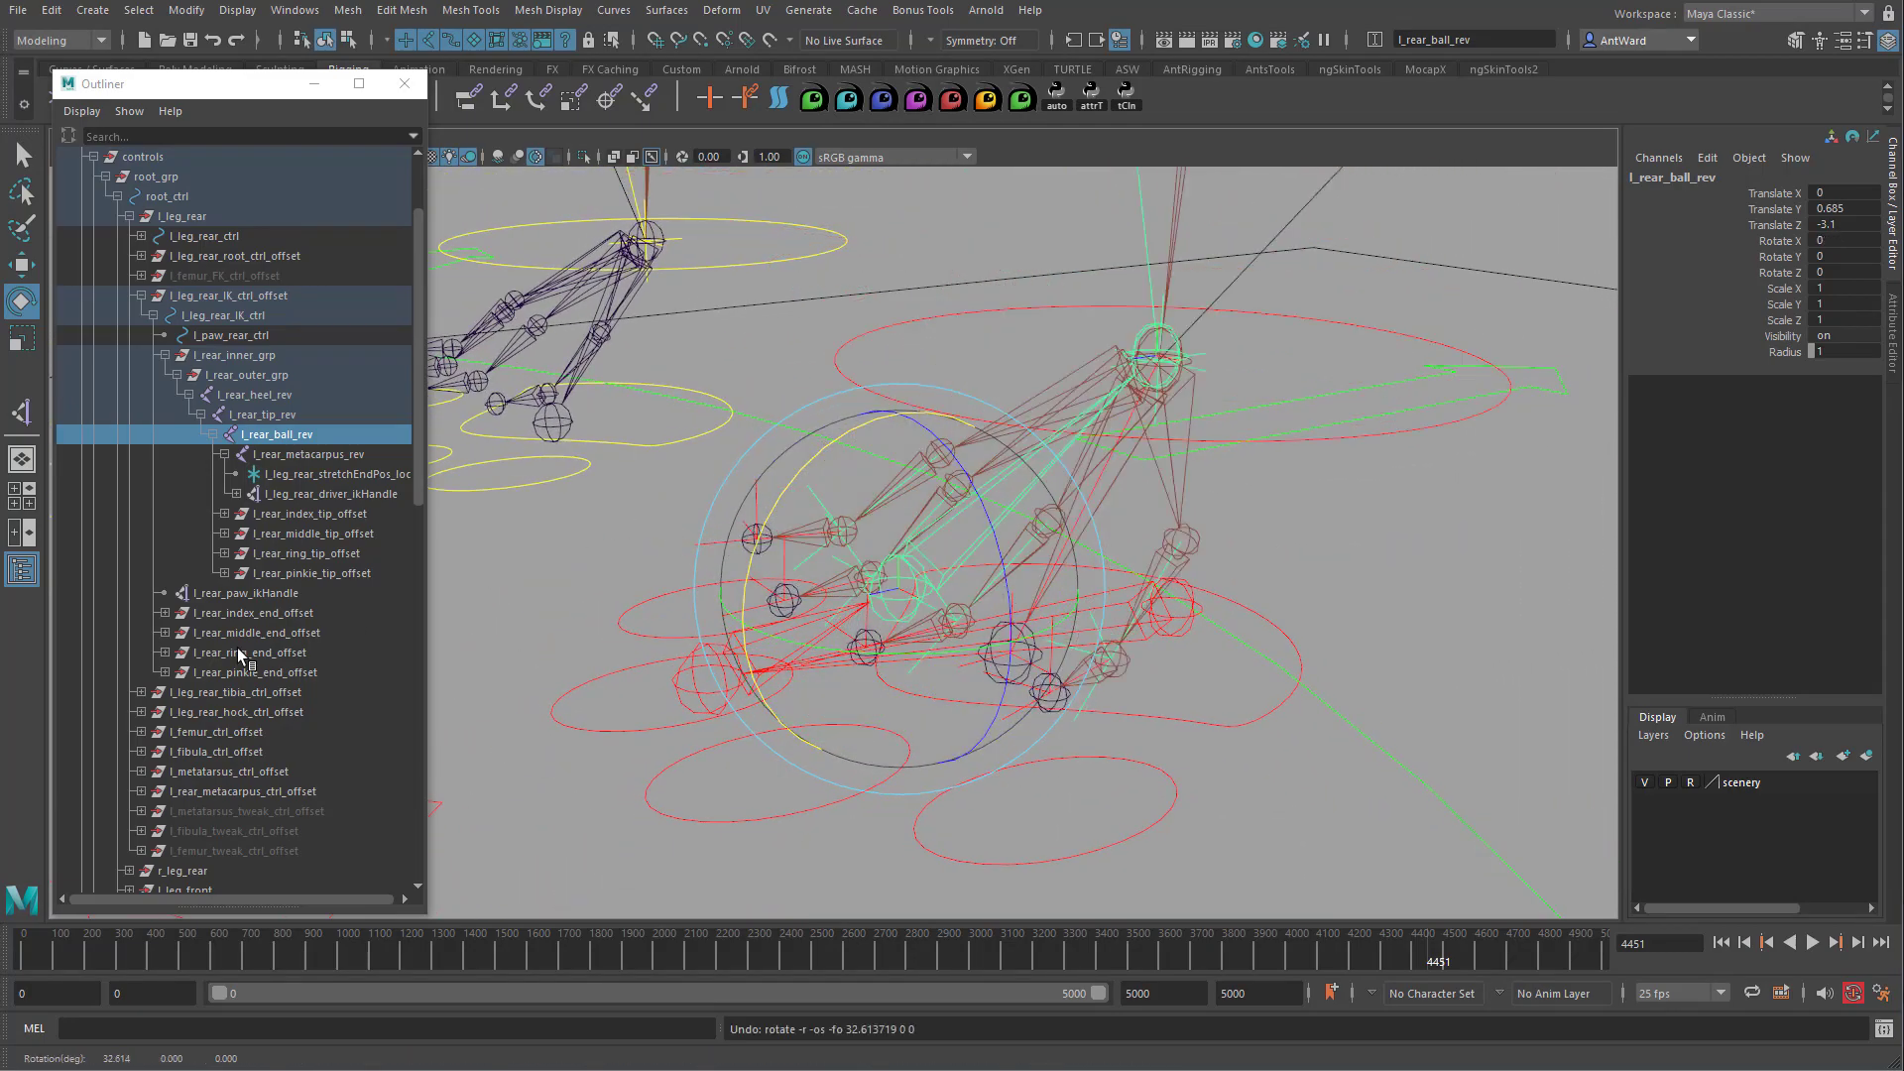
Parent the l_rear index, middle, ring and pinkie end_offset groups under l_rear_tip_rev.
left_click_drag(261, 613, 262, 667)
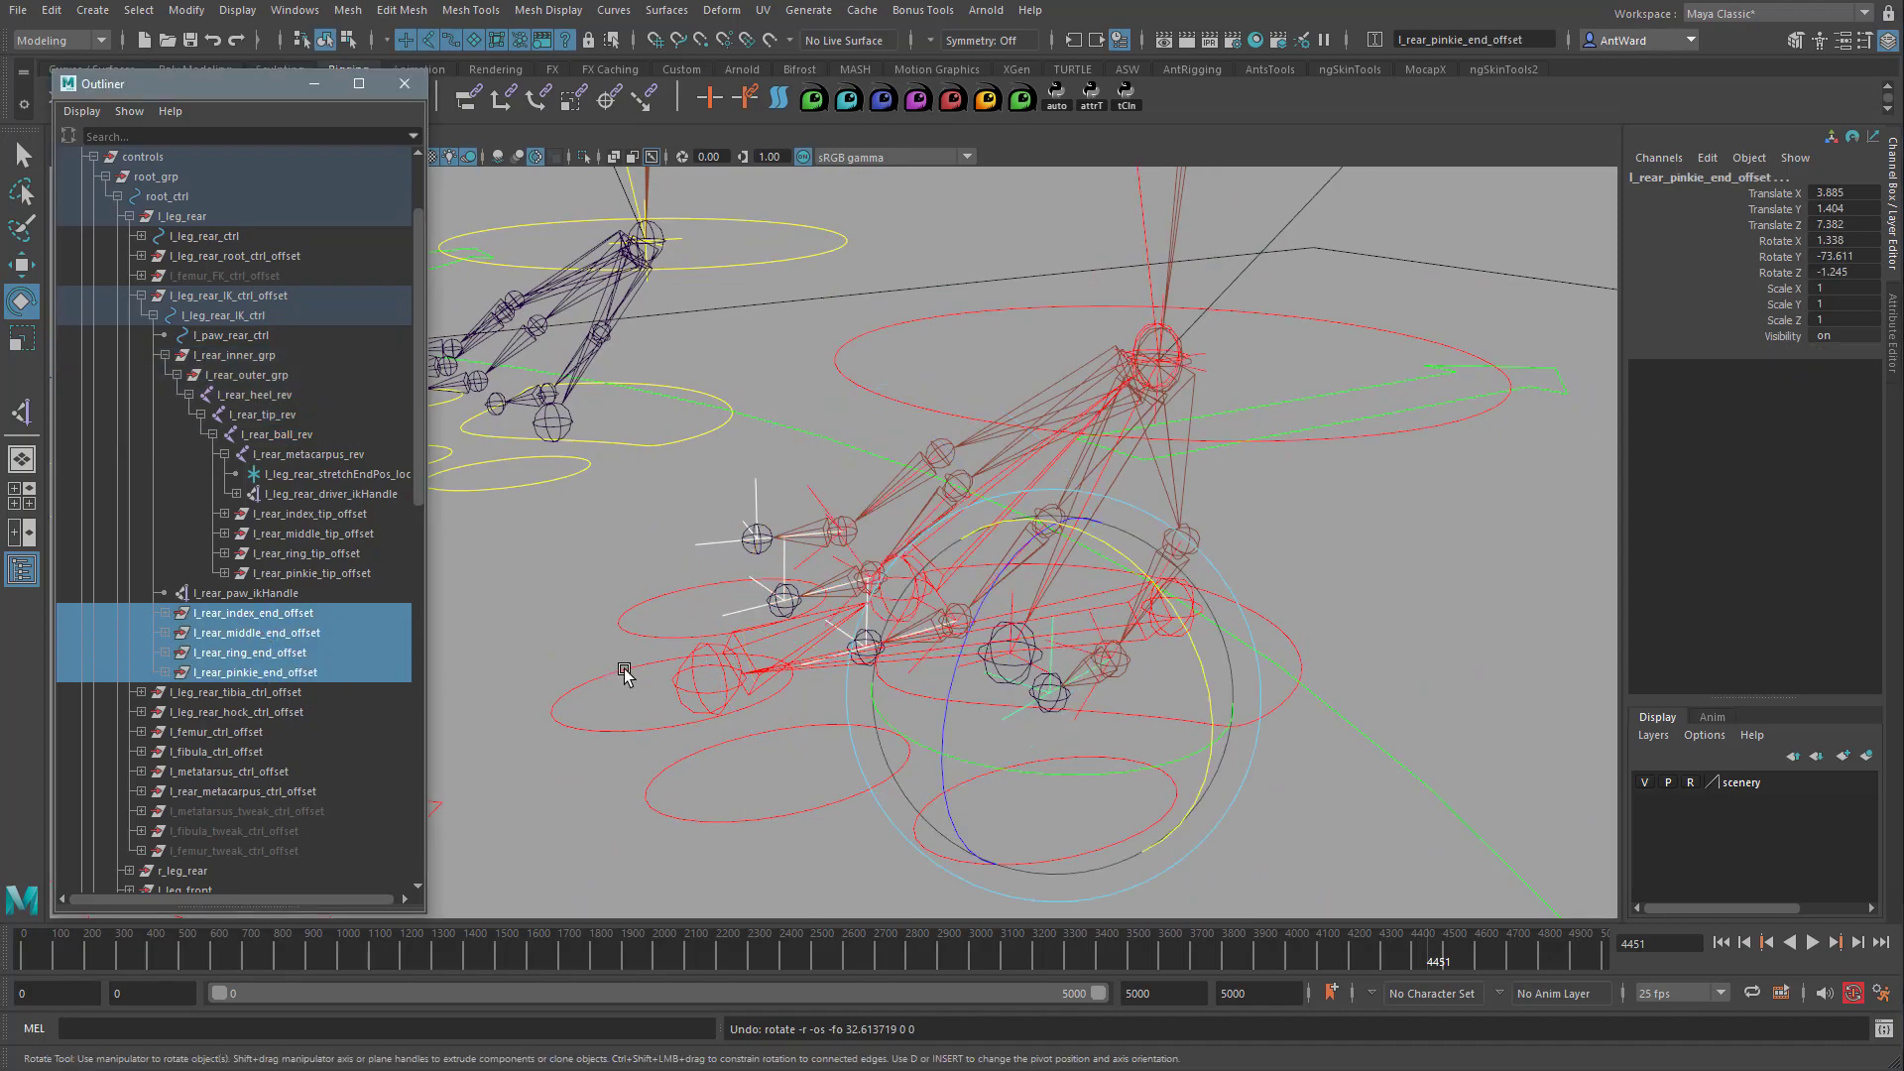
left_click(696, 649, "shift")
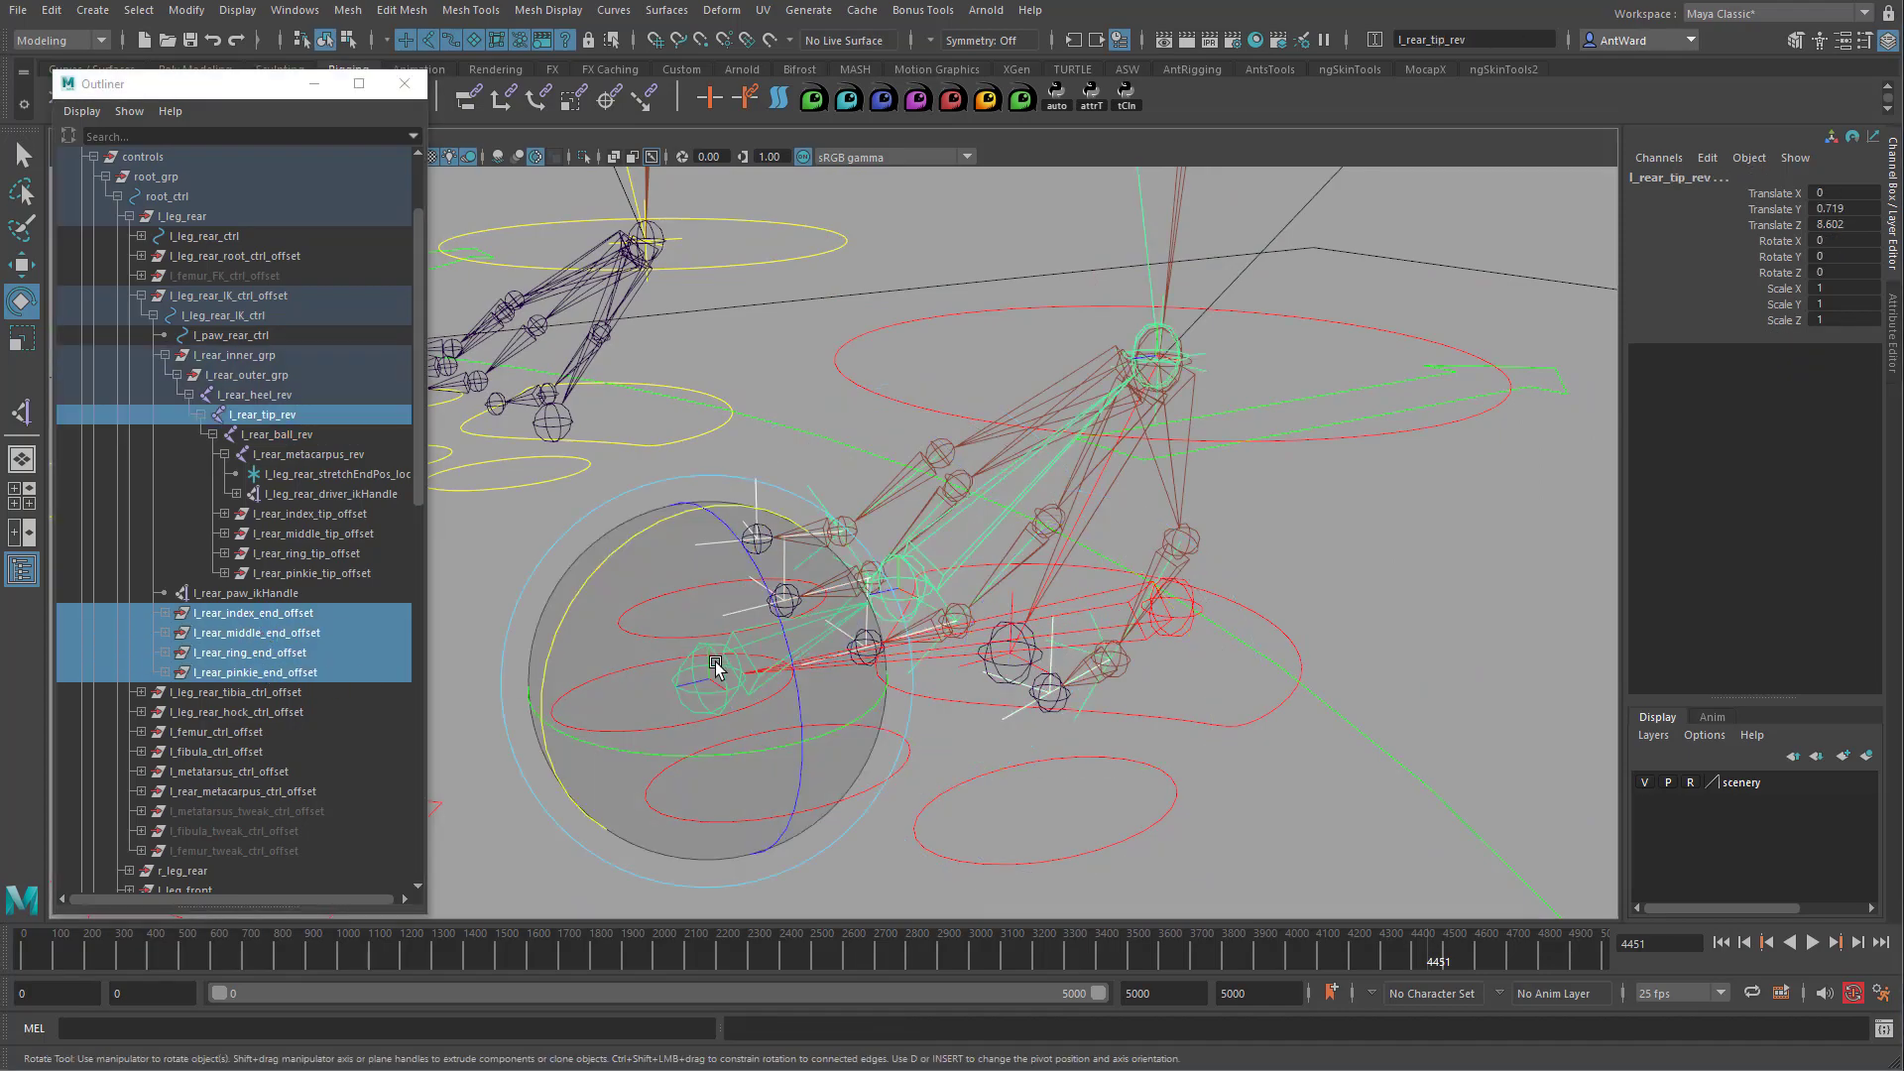
key("p")
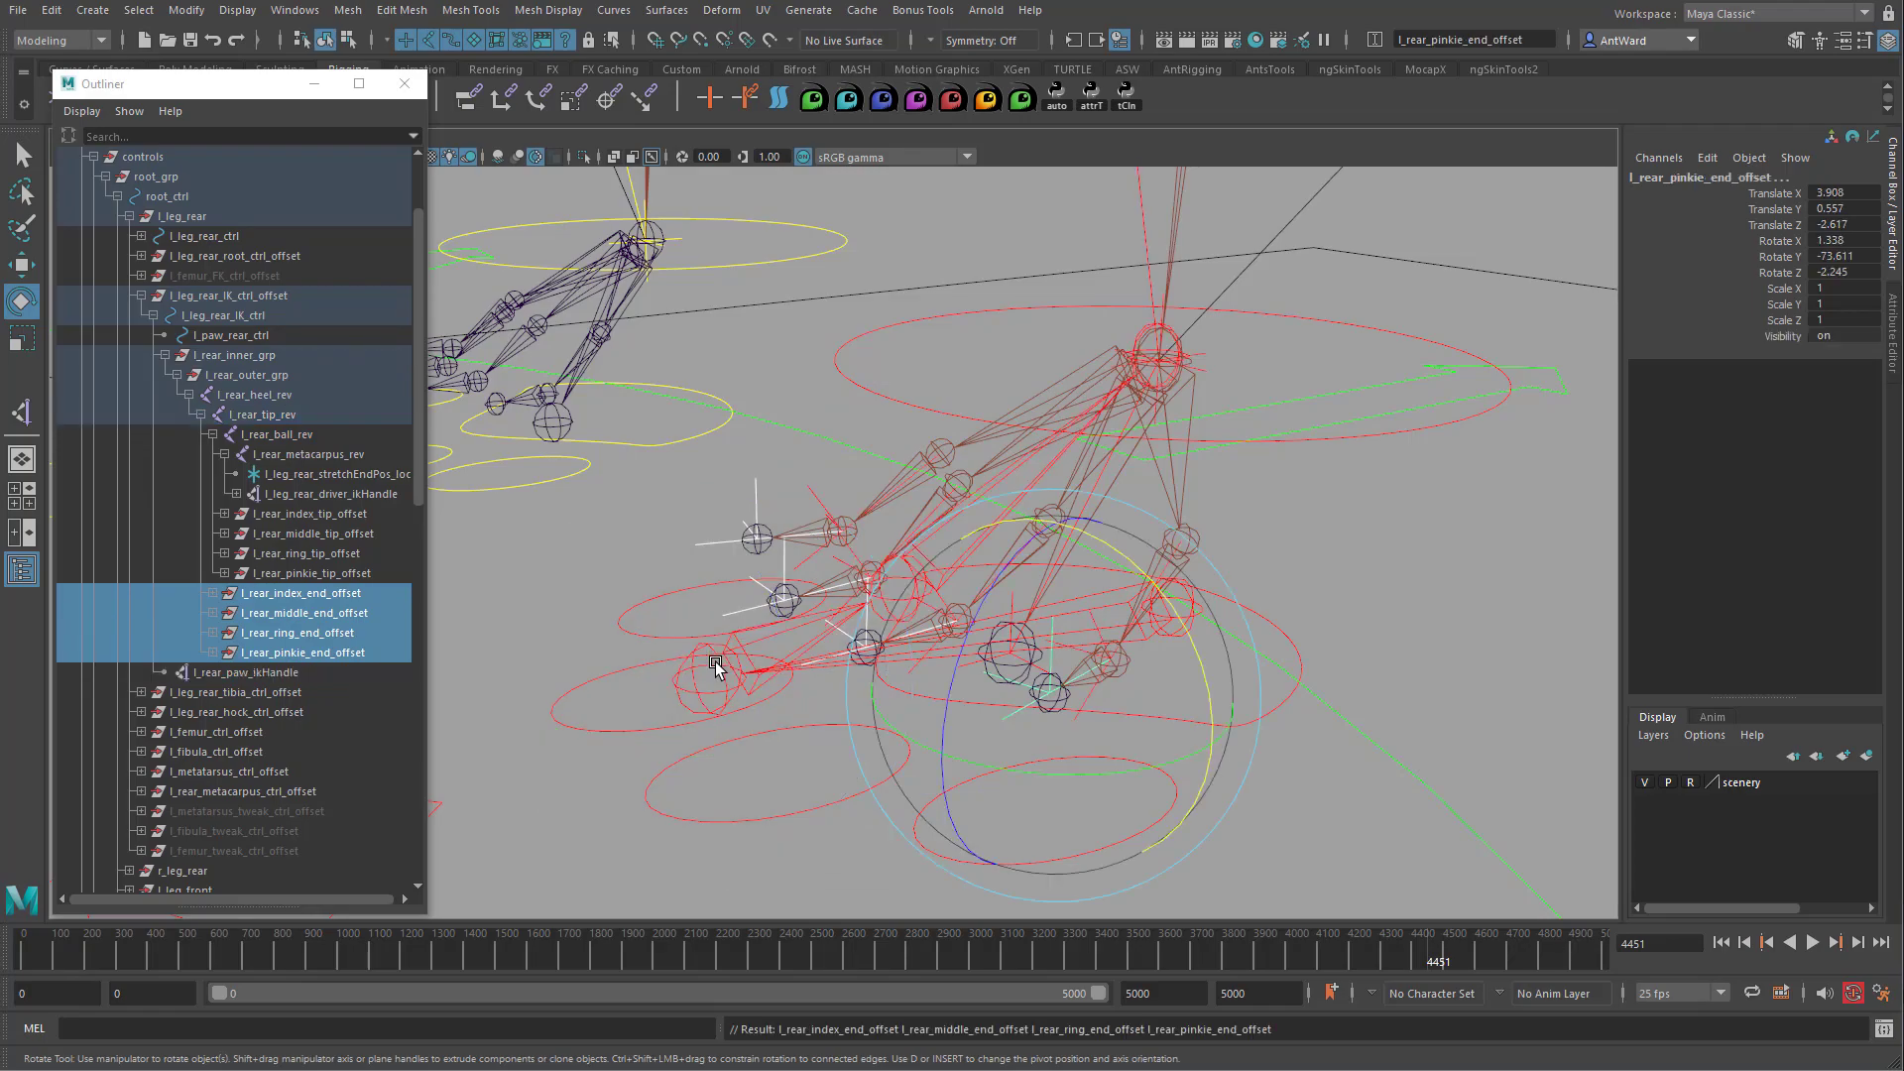
Test the toe ends by rotating l_rear_tip_rev about X, and undo the rotation.
left_click(775, 643)
right_click_drag(775, 643, 739, 586, "alt")
left_click_drag(696, 490, 617, 554)
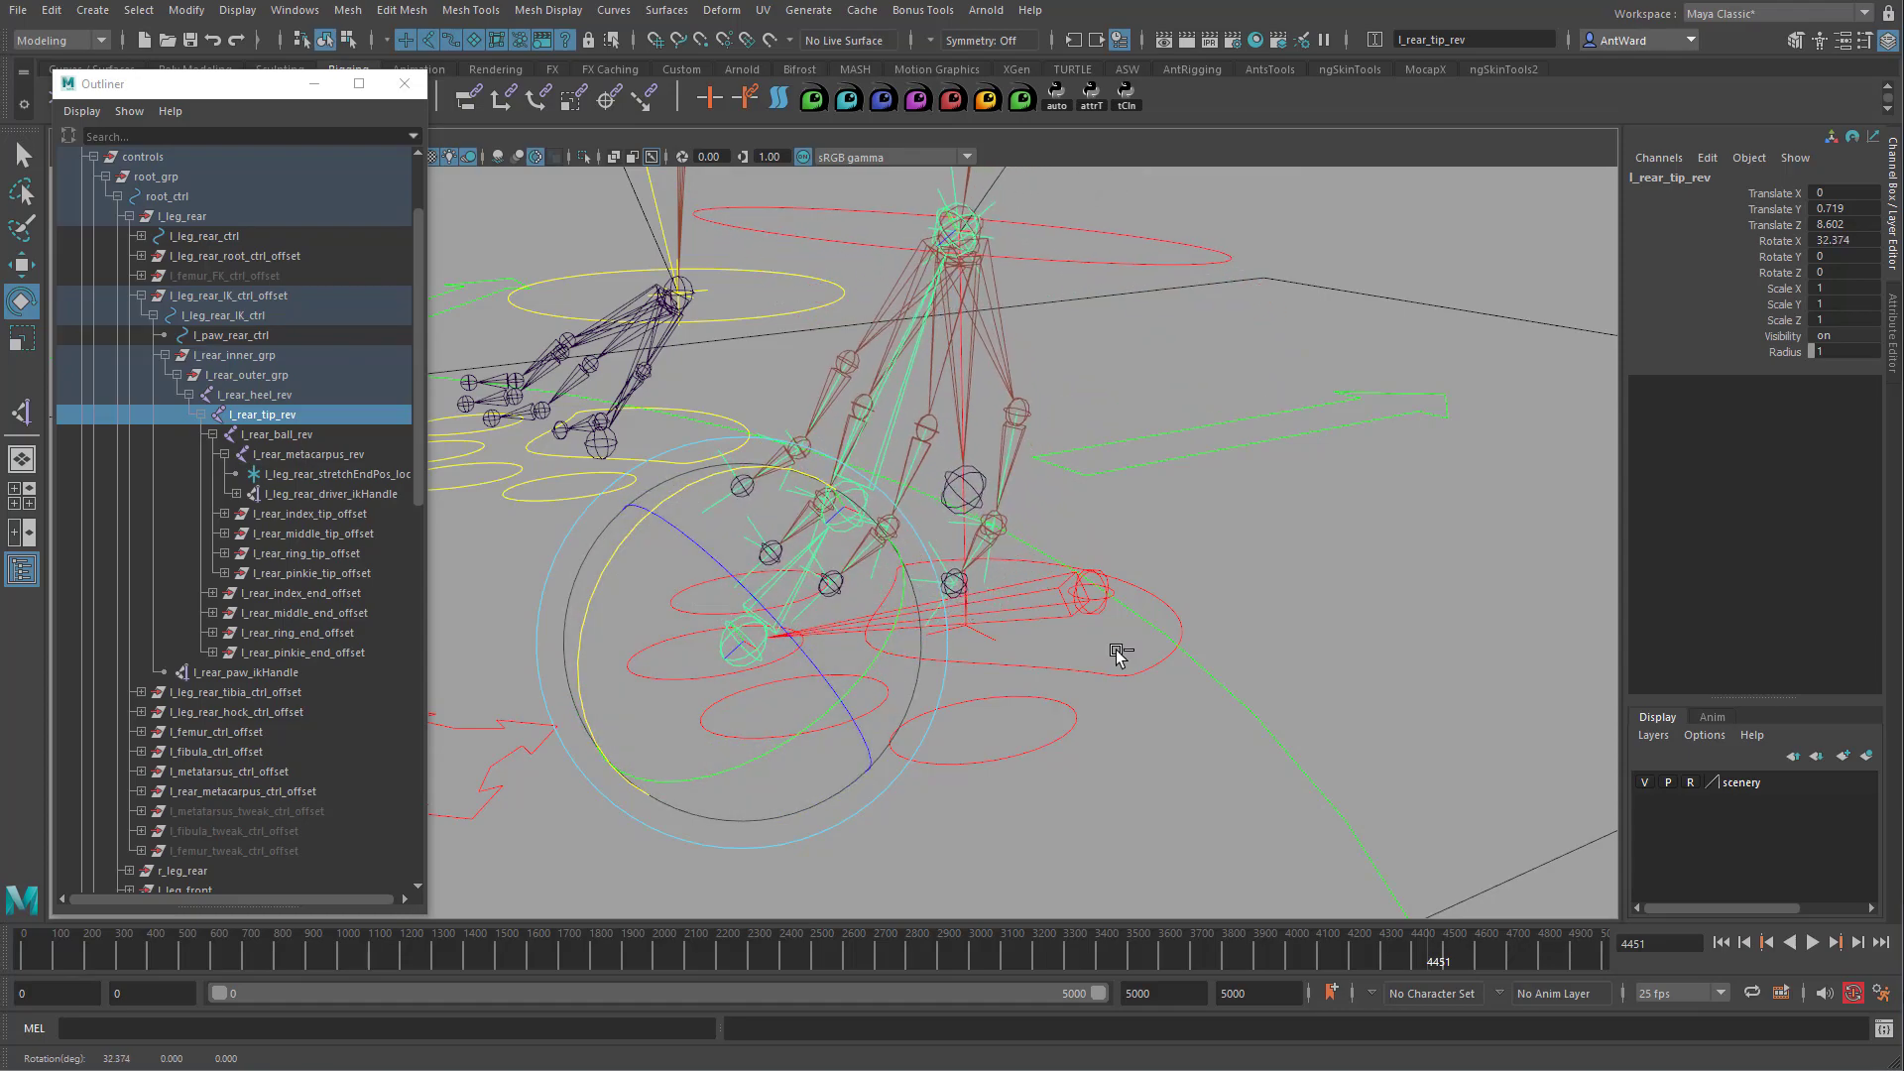
key("ctrl+z")
left_click_drag(1148, 681, 1045, 681, "alt")
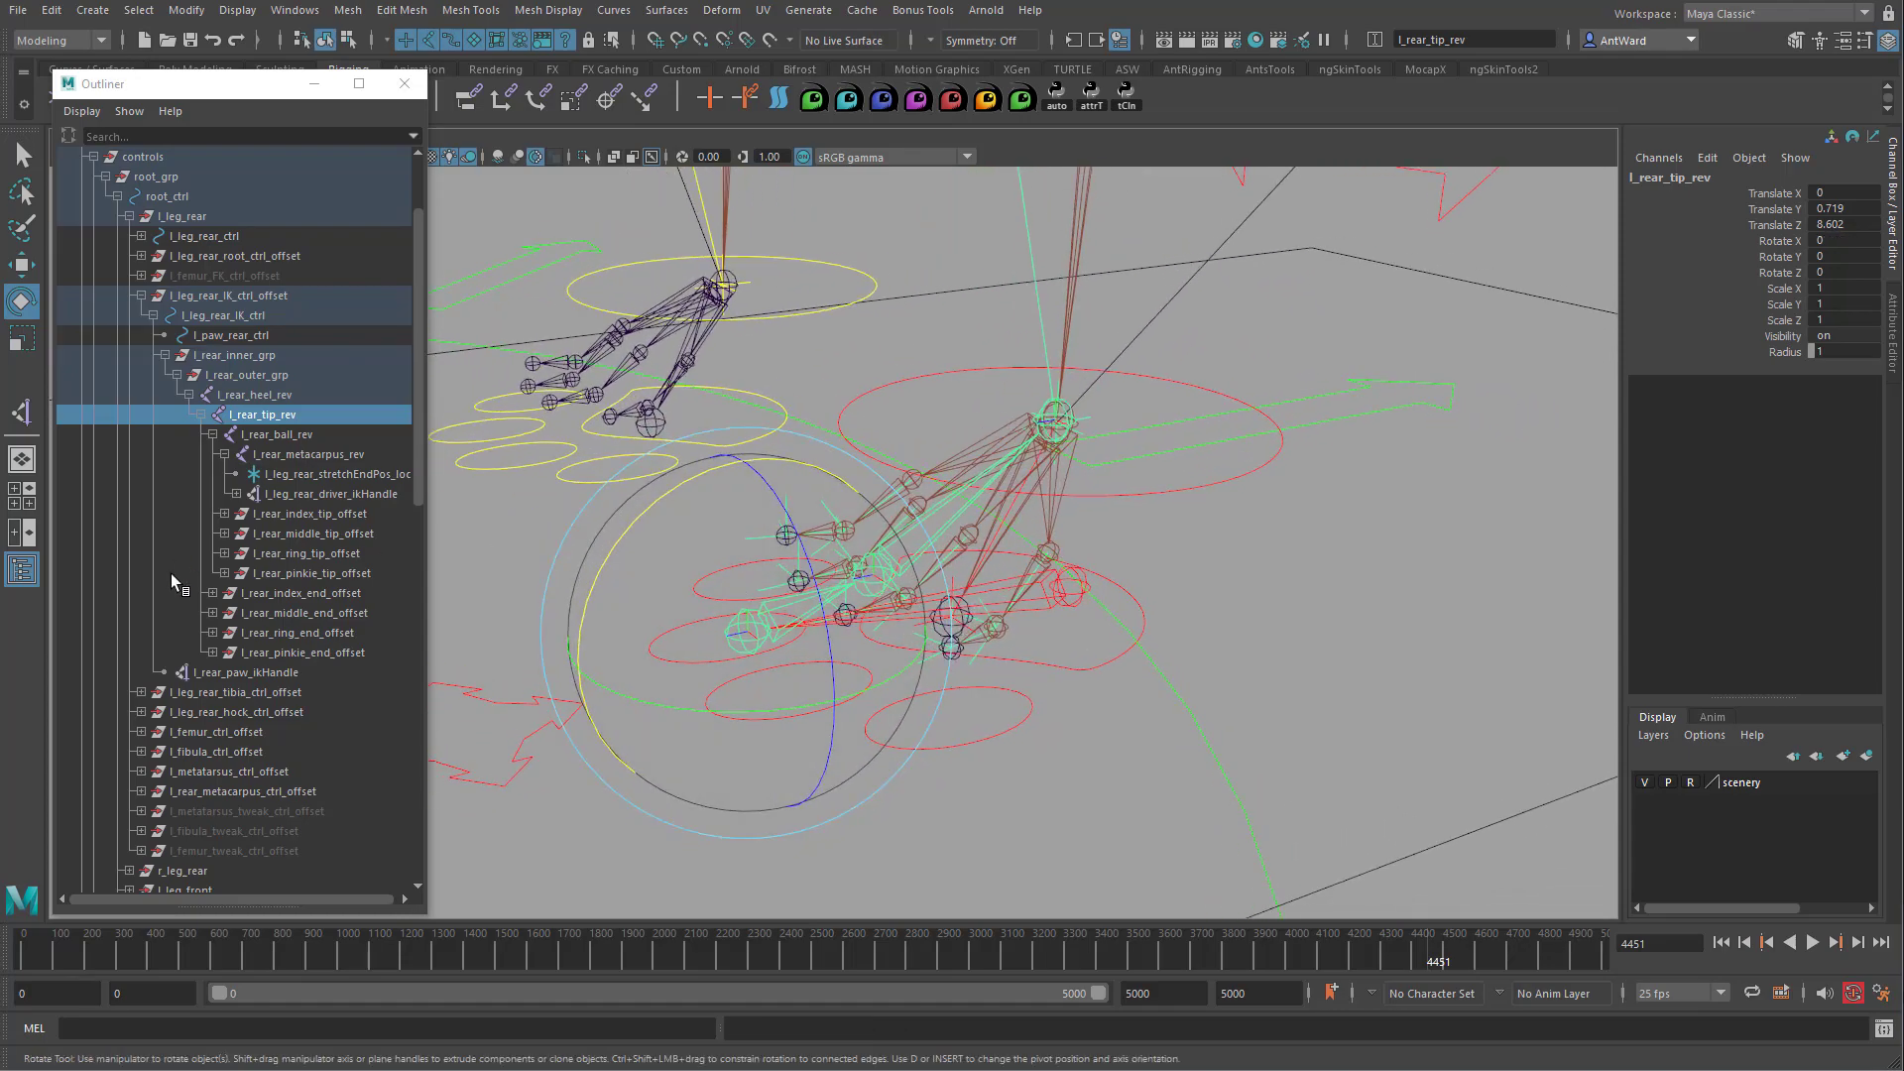
Parent l_rear_paw_ikHandle under l_rear_metacarpus_rev, and select that joint.
left_click(289, 672)
middle_click_drag(290, 673, 319, 458)
left_click(326, 454)
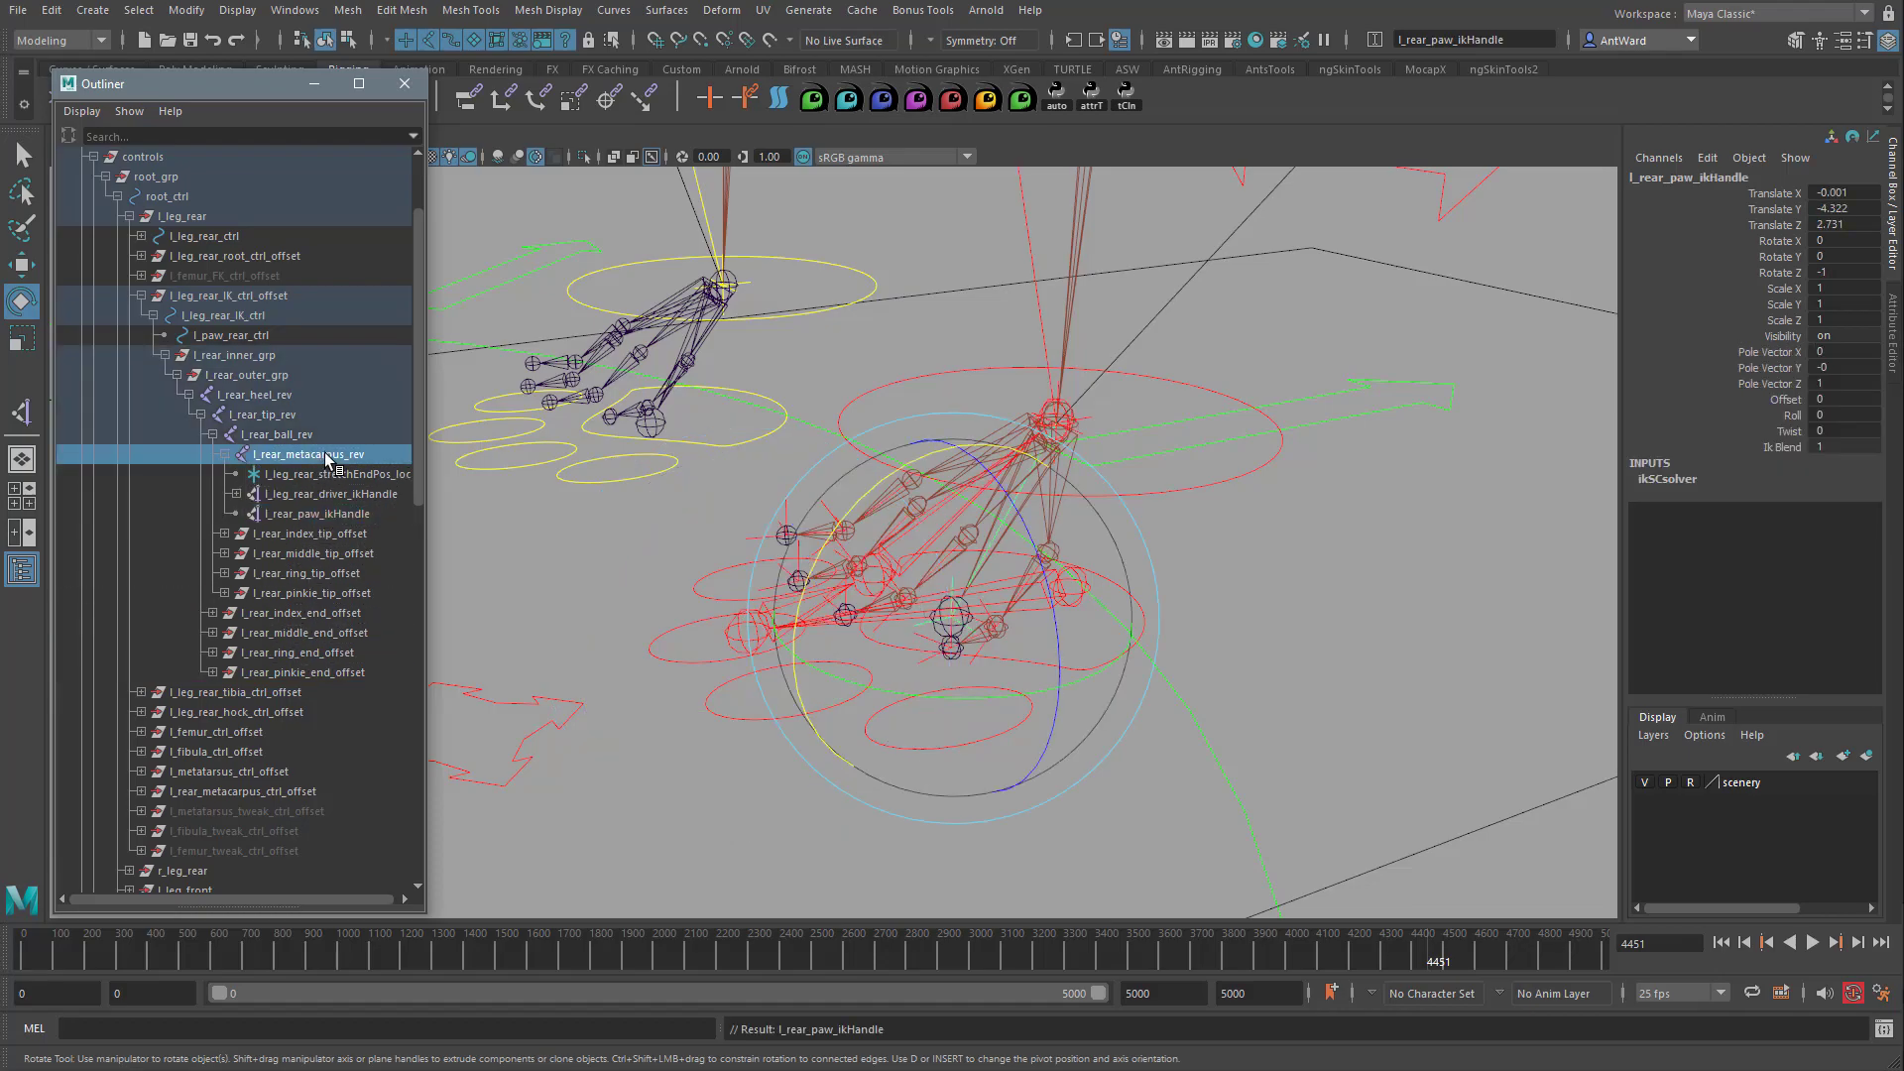
left_click_drag(1109, 546, 1126, 542, "alt")
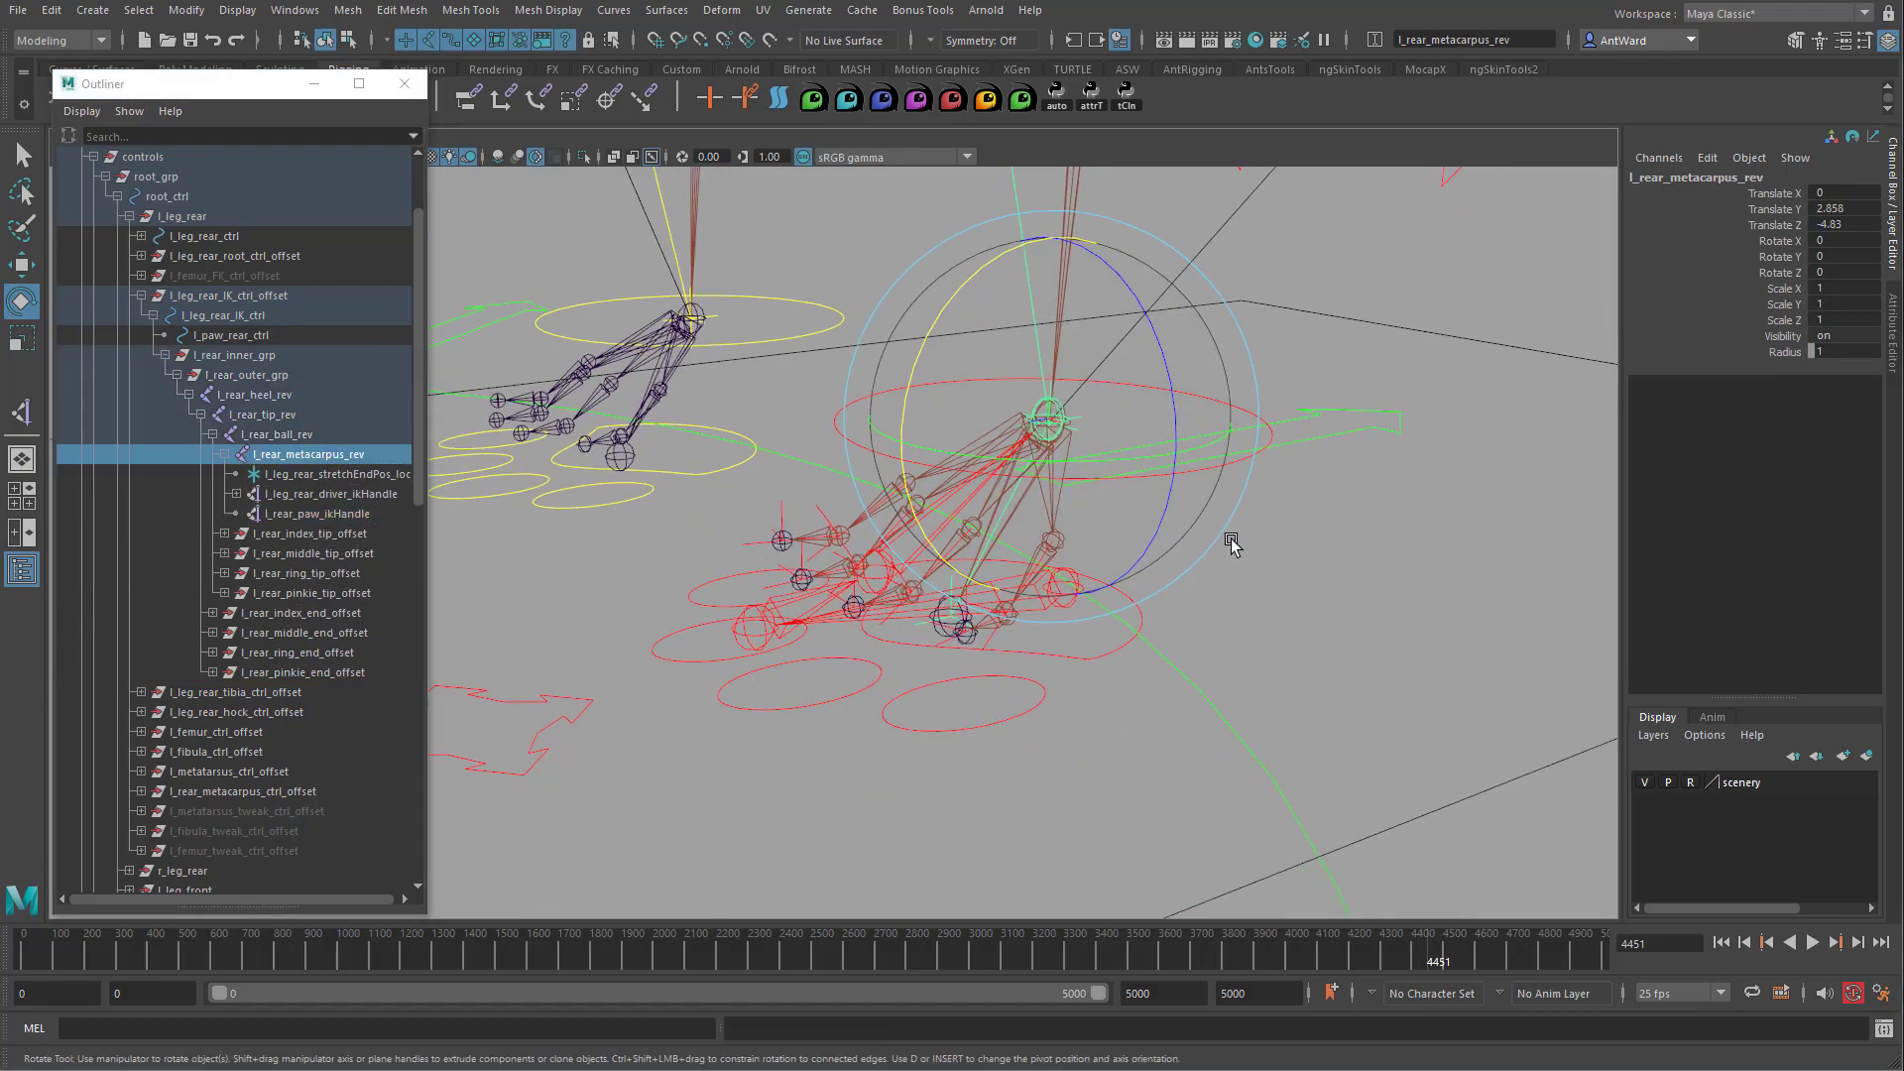
Test l_rear_heel_rev by rotating it in two different directions, undoing each rotation.
left_click(882, 652)
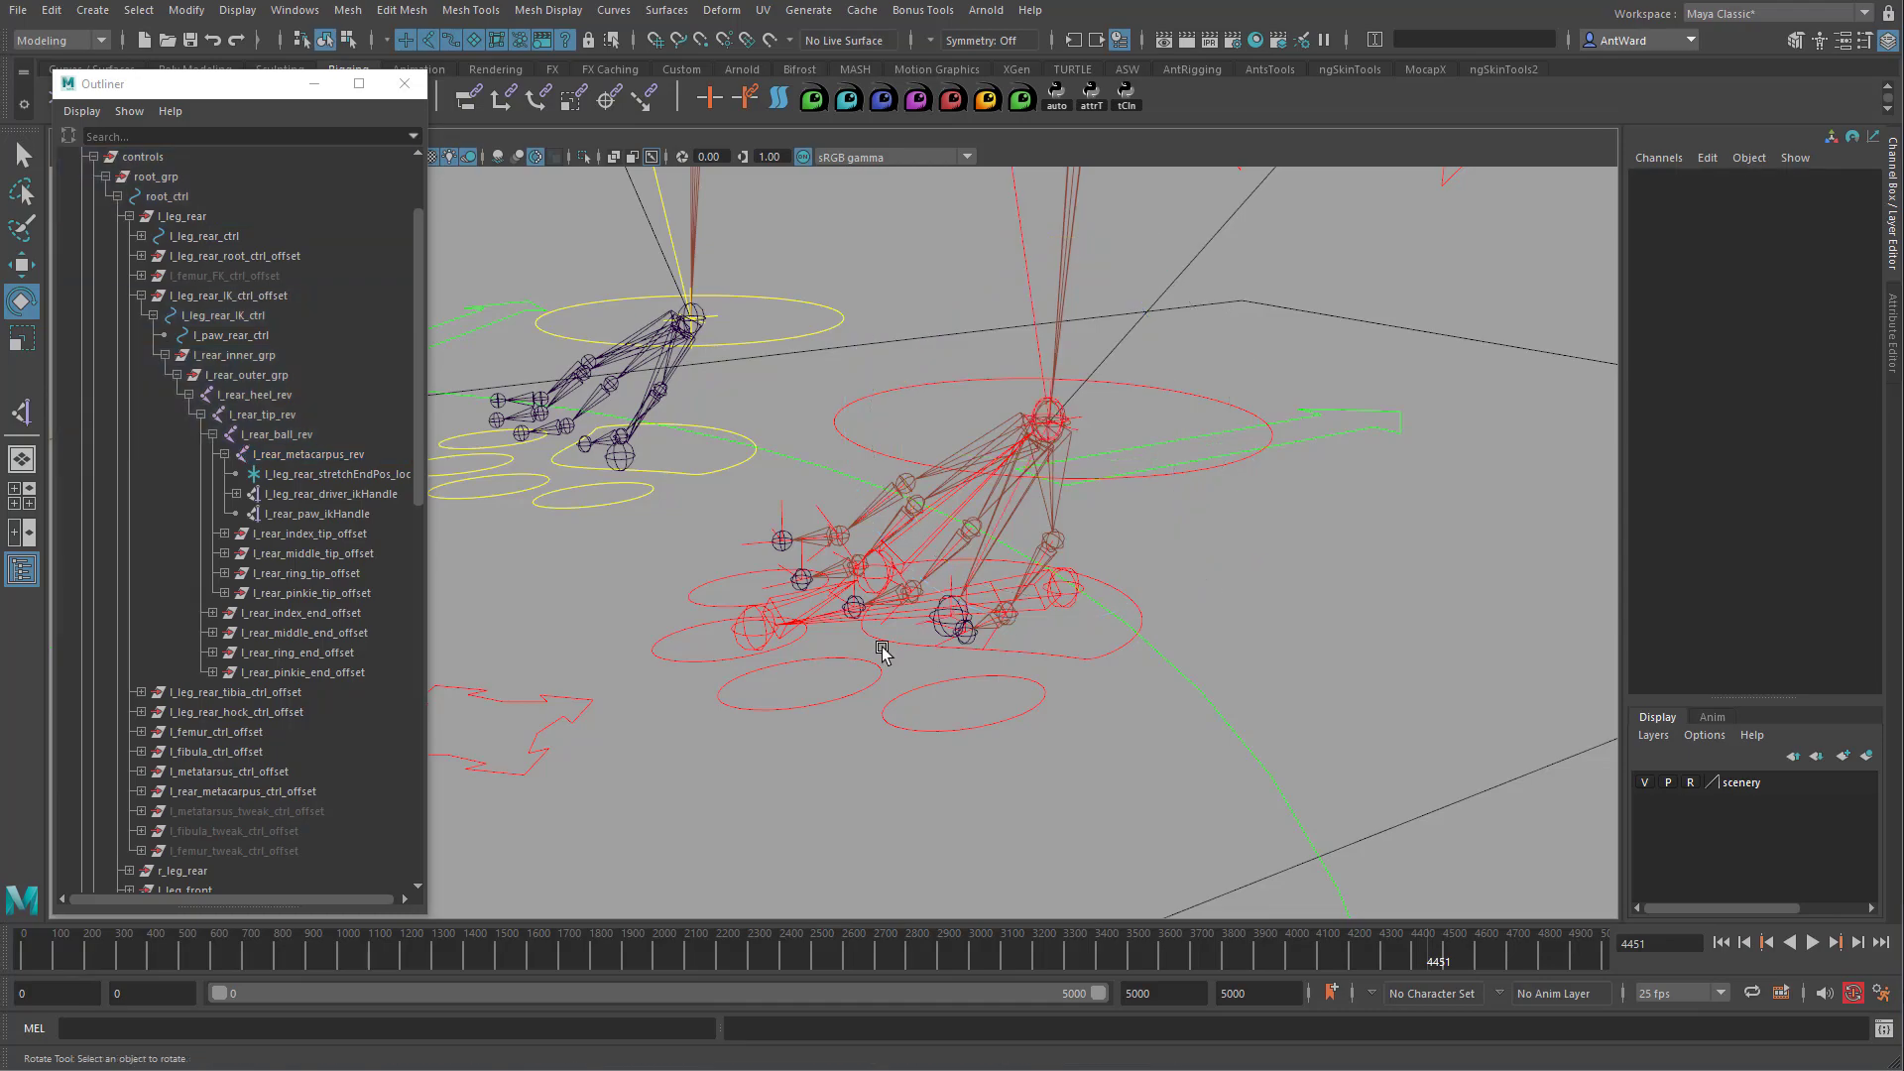
left_click(1051, 587)
left_click_drag(853, 633, 879, 637, "alt")
left_click_drag(1003, 636, 935, 625)
key("ctrl+z")
mouse_move(1164, 554)
left_mouse_down()
mouse_move(1163, 512)
mouse_move(1170, 577)
left_mouse_up()
key("ctrl+z")
Test the whole paw by rotating l_leg_rear_IK_ctrl freely, and undo the rotation.
left_click_drag(955, 670, 974, 736, "alt")
left_click(785, 675)
mouse_move(962, 498)
left_mouse_down()
mouse_move(945, 539)
mouse_move(1026, 549)
mouse_move(945, 454)
mouse_move(1021, 482)
mouse_move(986, 517)
left_mouse_up()
key("ctrl+z")
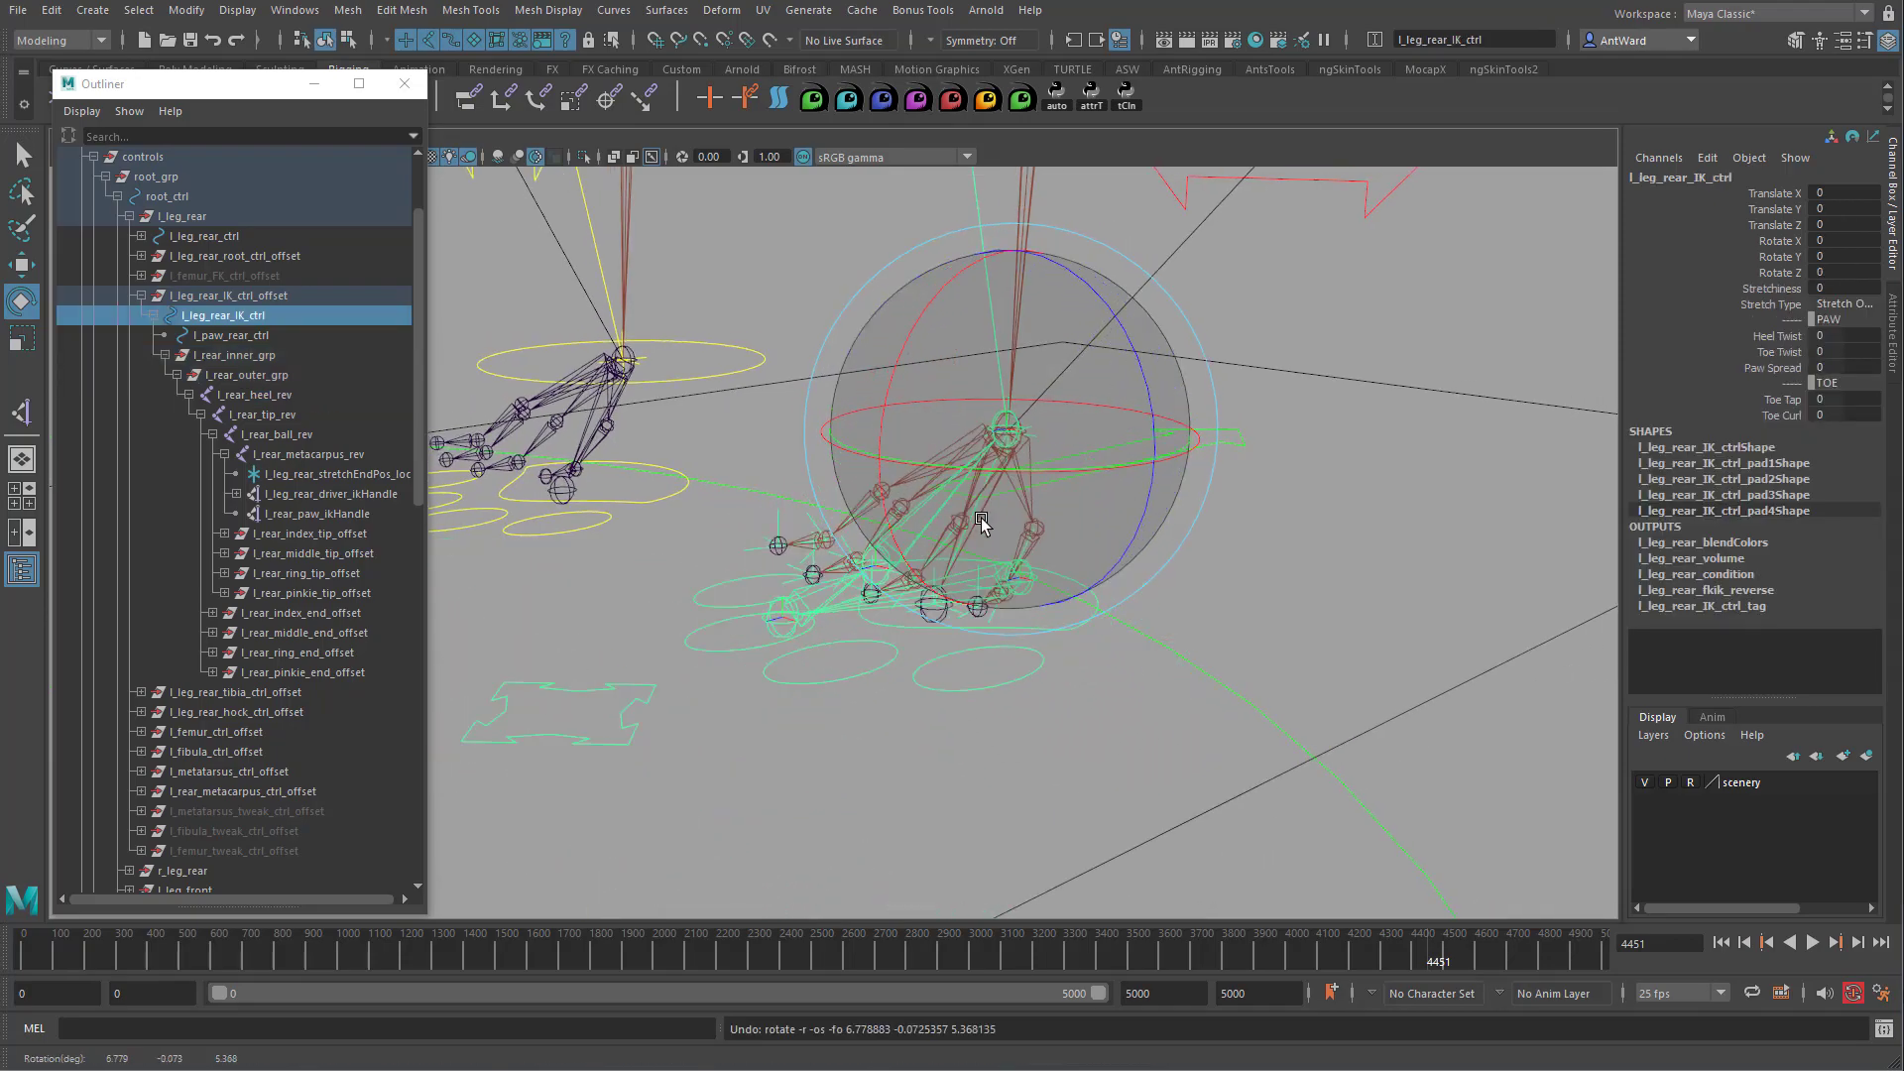
Test moving l_leg_rear_IK_ctrl away from the leg, and reset its Translate X, Y and Z to 0.
key("w")
left_click_drag(1116, 569, 1061, 561, "alt")
left_click_drag(1031, 446, 1094, 810)
right_click_drag(1246, 772, 1031, 684, "alt")
middle_click_drag(1031, 684, 1021, 573, "alt")
left_click_drag(1020, 572, 1007, 472, "alt")
right_click_drag(1128, 490, 999, 480, "alt")
middle_click_drag(1000, 481, 1027, 574, "alt")
mouse_move(1005, 557)
left_mouse_down()
mouse_move(989, 355)
mouse_move(1003, 615)
mouse_move(1007, 333)
mouse_move(1006, 585)
left_mouse_up()
key("ctrl+z")
left_click_drag(1851, 191, 1841, 226)
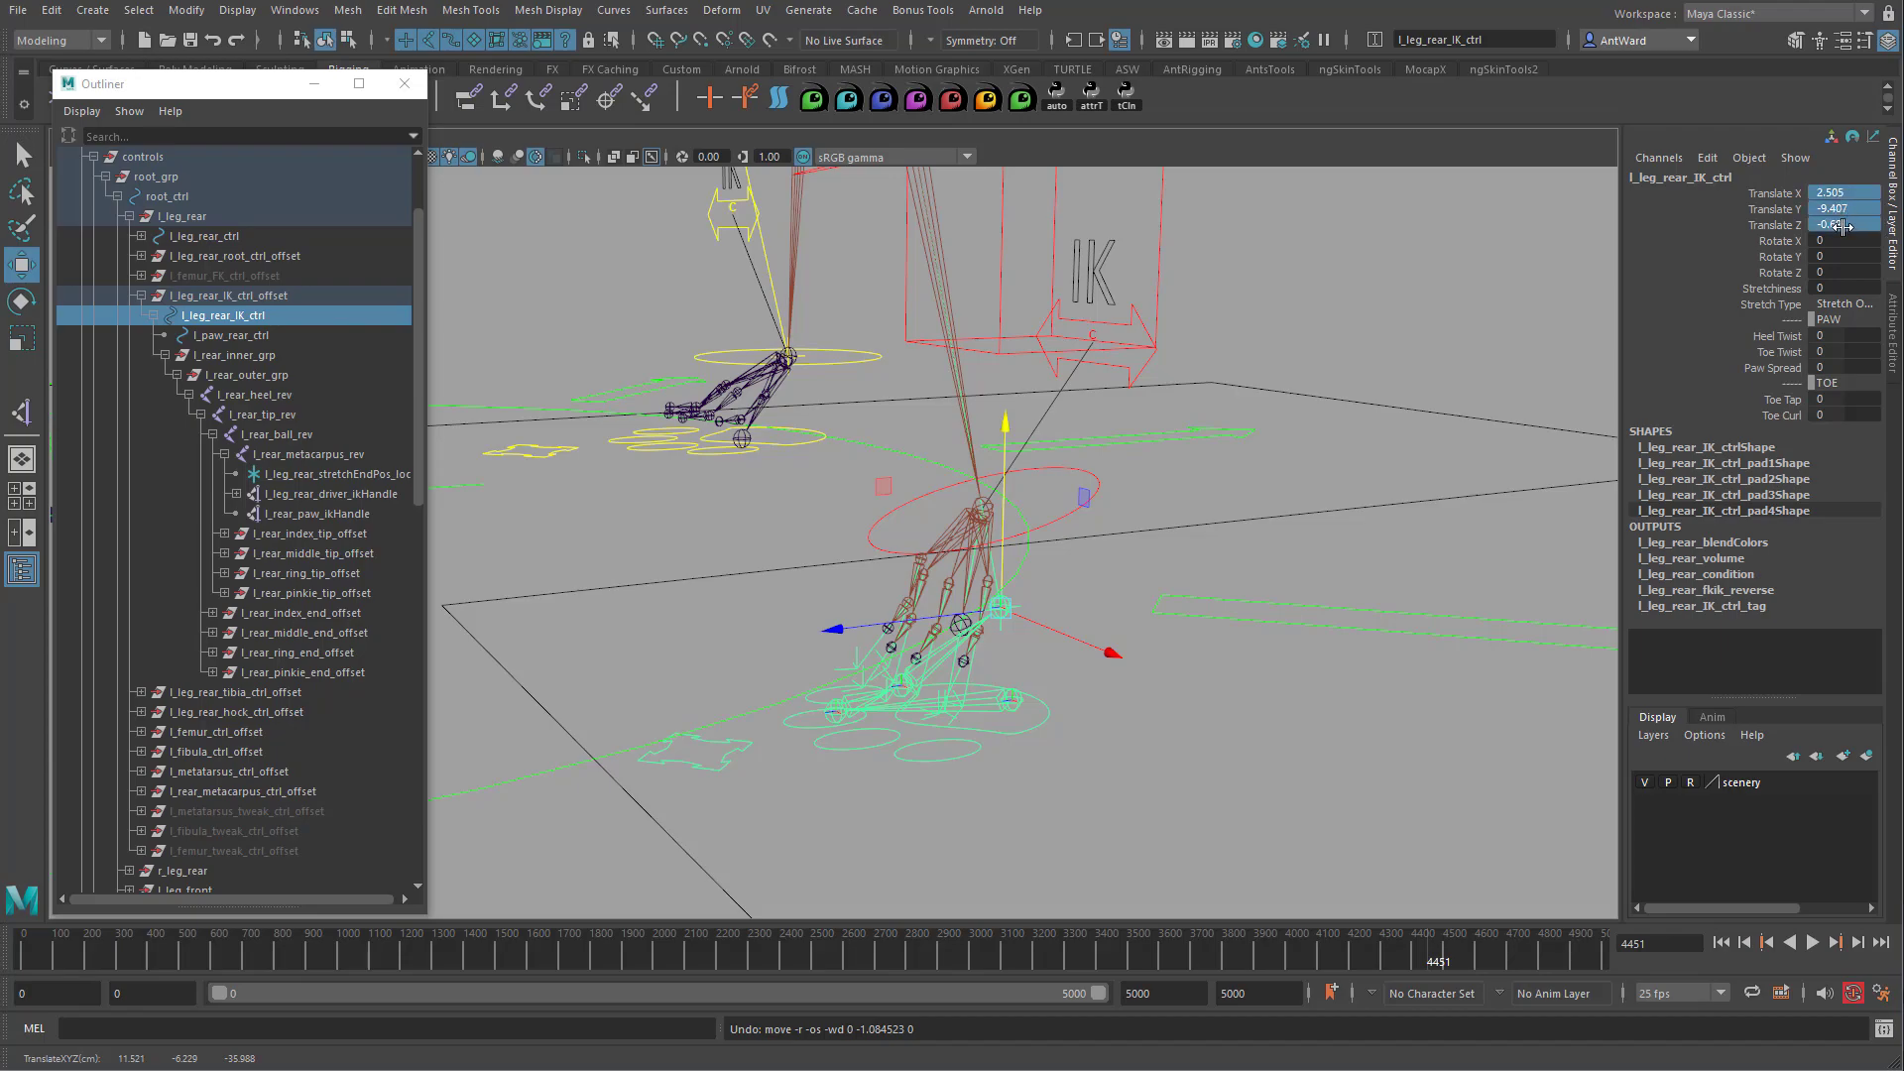
type("0")
key("Return")
Recheck the complete paw setup by rotating l_rear_ball_rev about X, and undo the rotation.
right_click_drag(816, 493, 1056, 495, "alt")
middle_click_drag(1056, 494, 1046, 630, "alt")
left_click_drag(1046, 630, 1021, 644, "alt")
right_click_drag(1021, 644, 1175, 624, "alt")
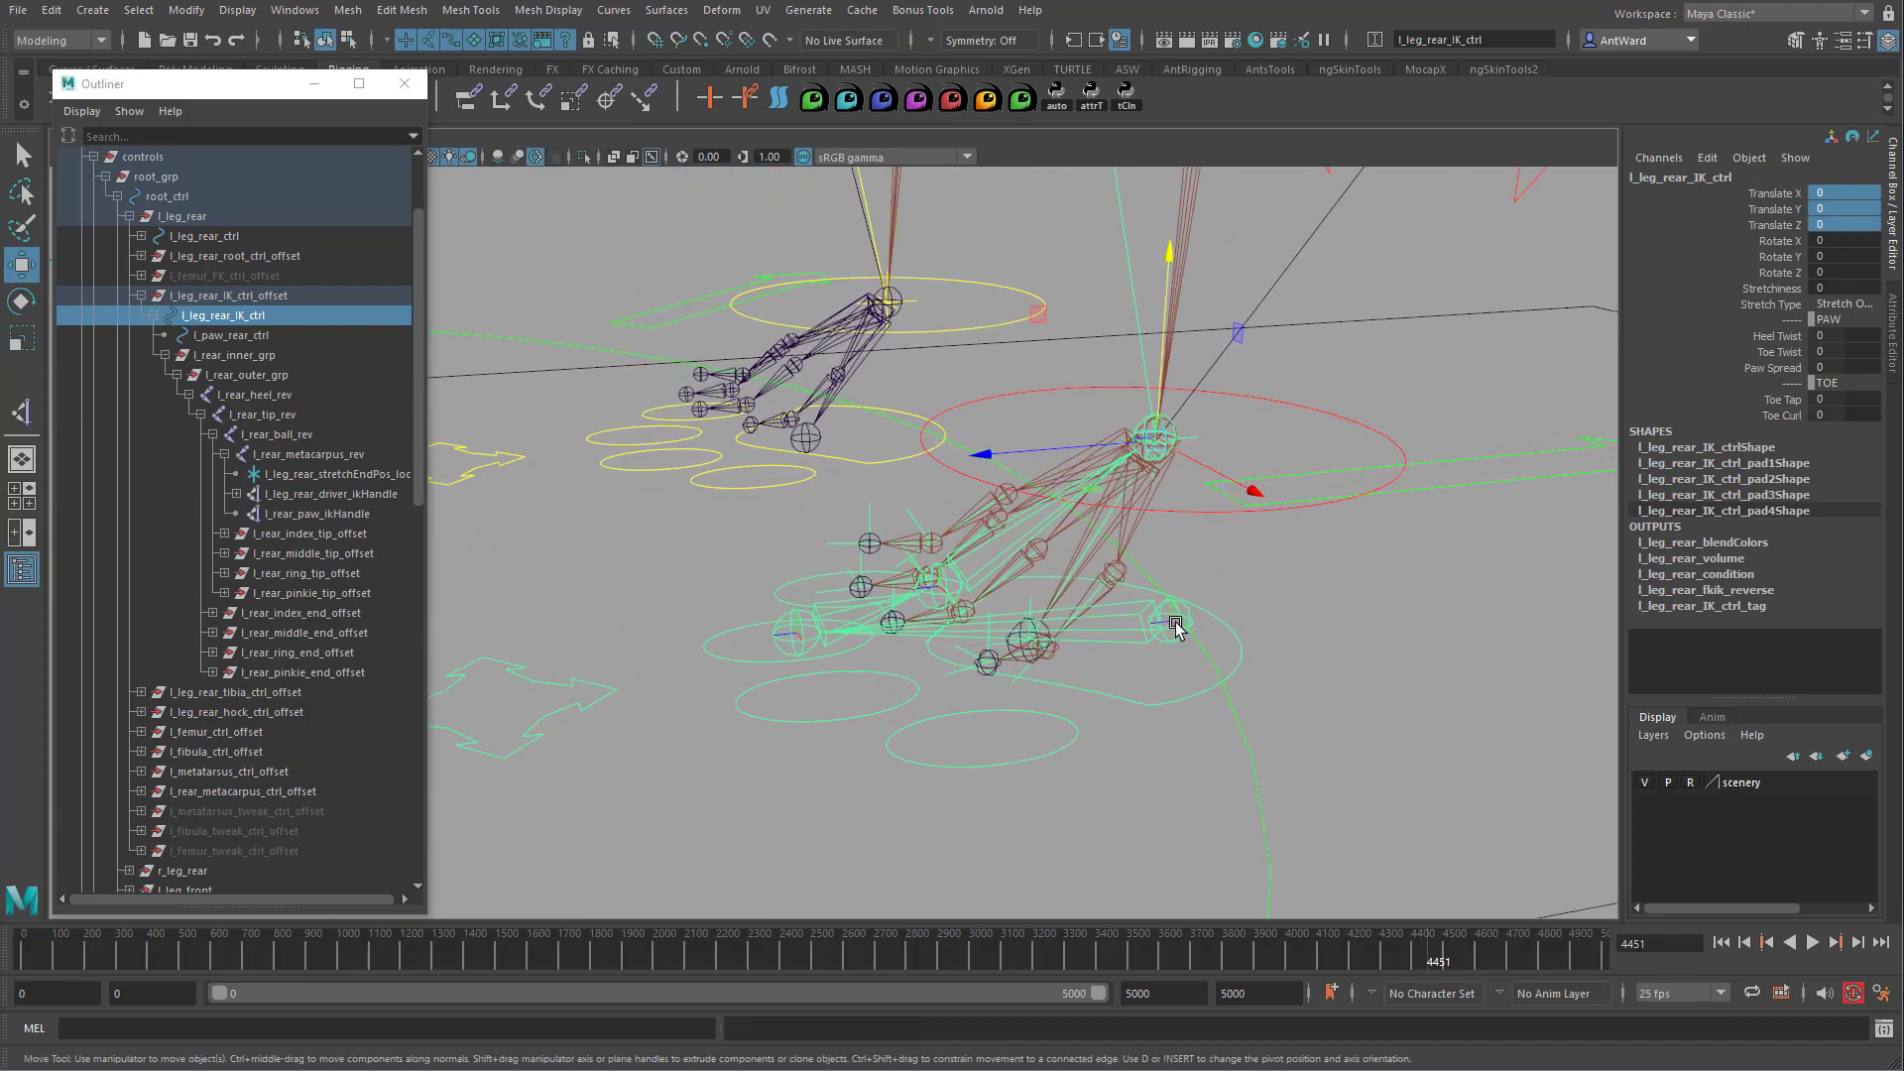
left_click(1007, 547)
key("e")
left_click_drag(901, 422, 779, 461)
key("ctrl+z")
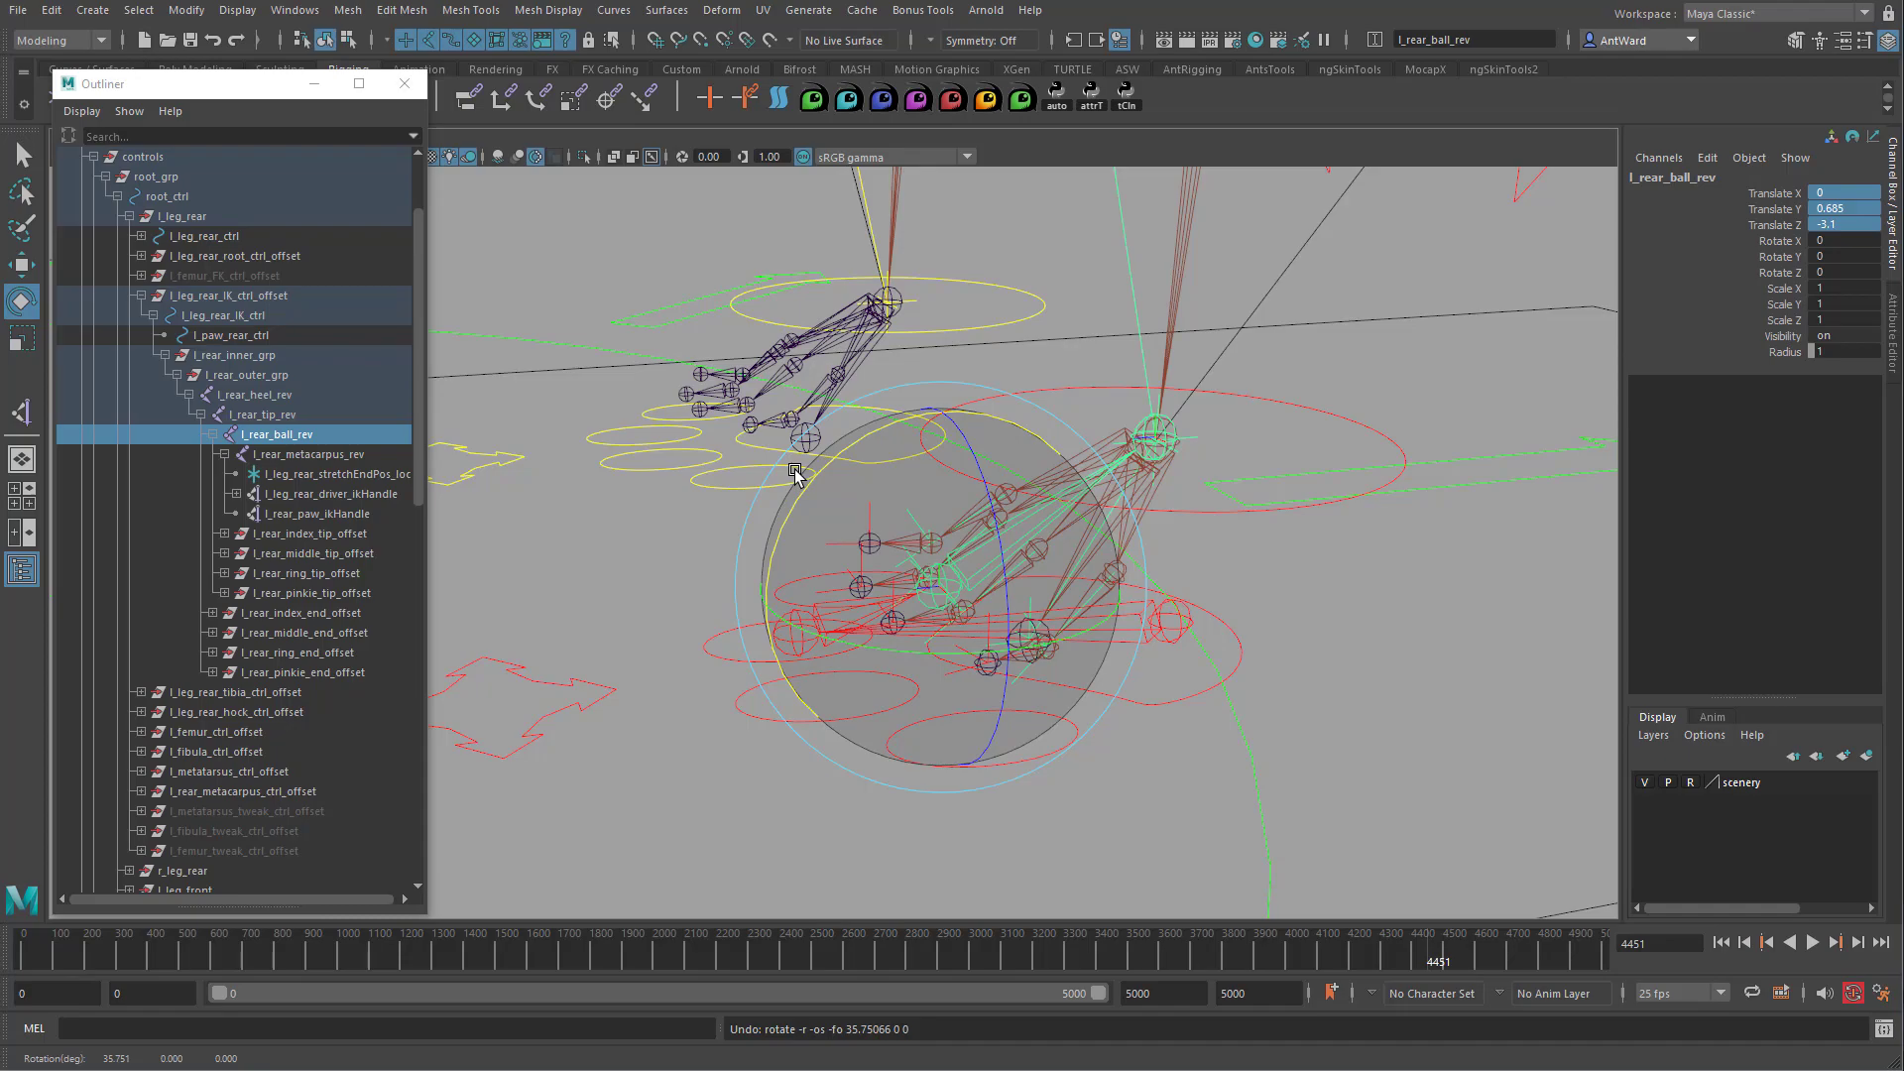
Test l_rear_tip_rev with separate X and Y rotations, undoing both.
key("Up")
left_click_drag(777, 468, 649, 467)
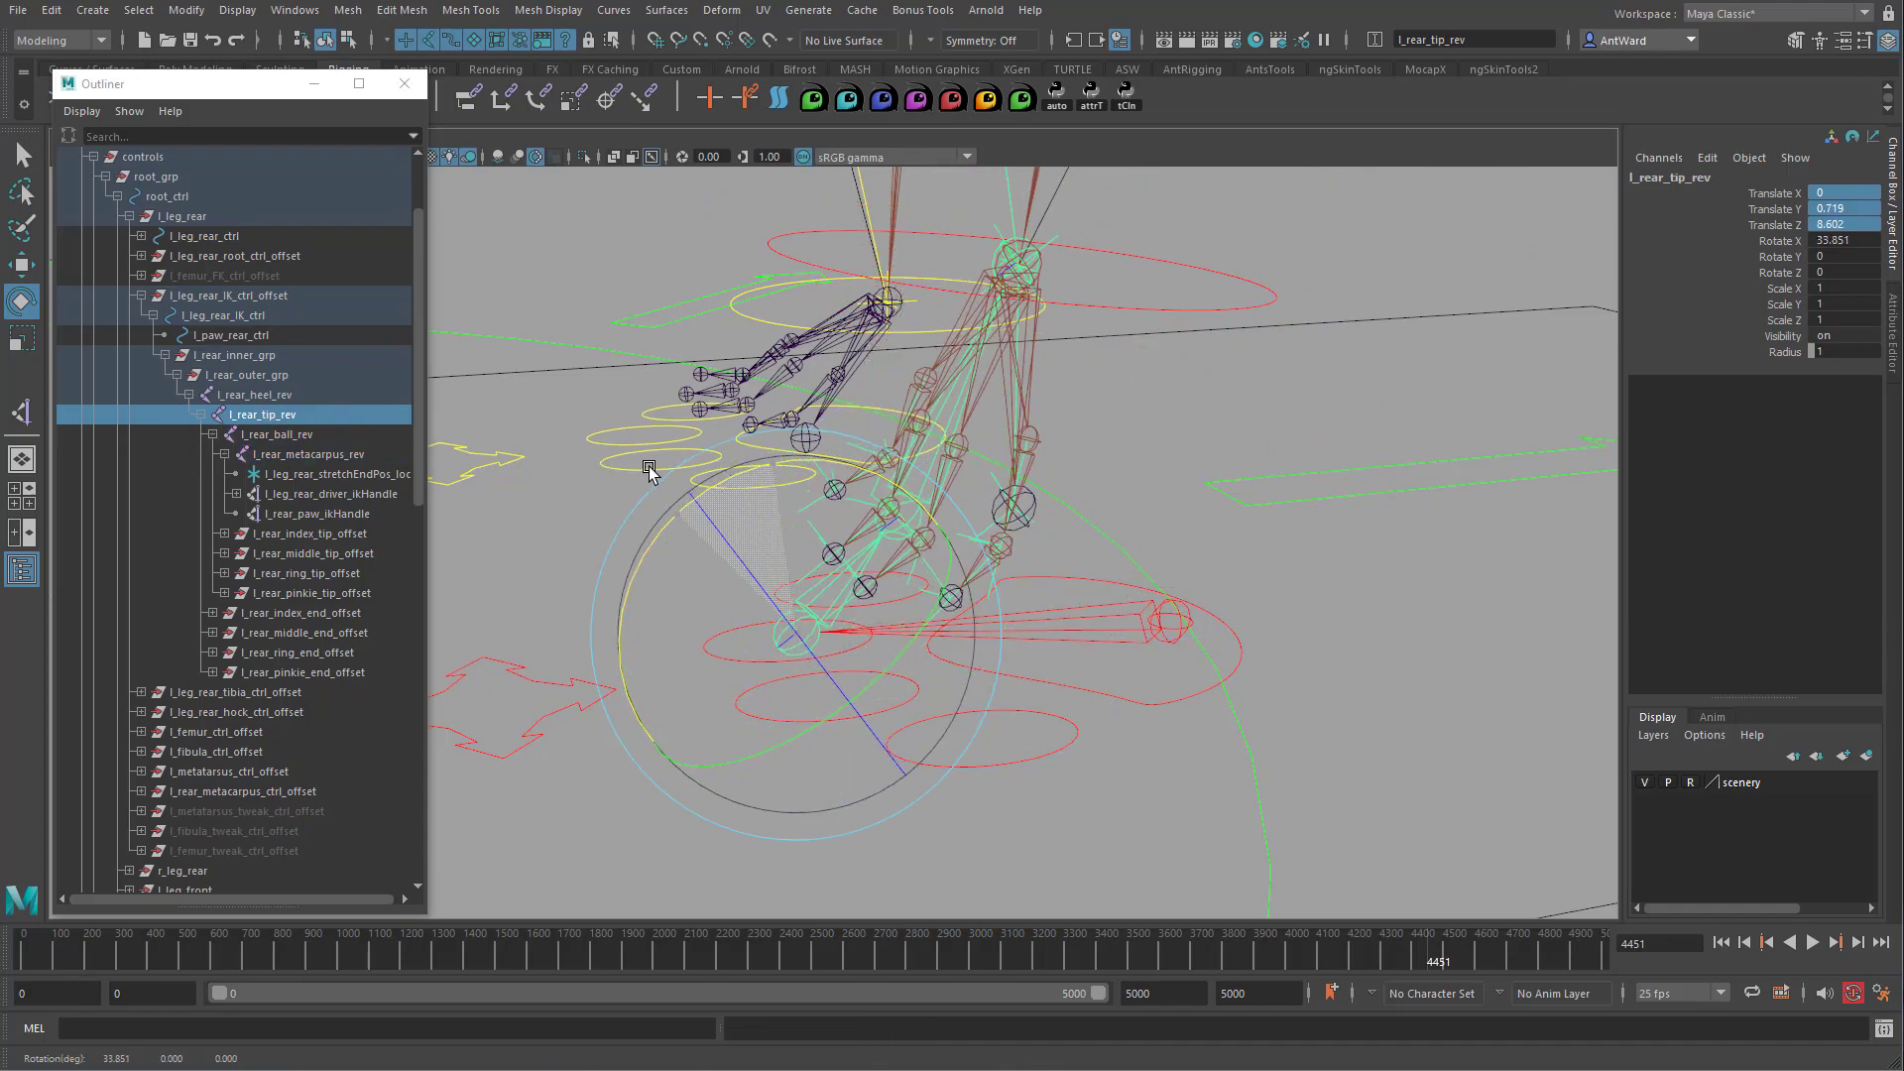
key("ctrl+z")
left_click_drag(743, 778, 843, 709, "alt")
key("ctrl+z")
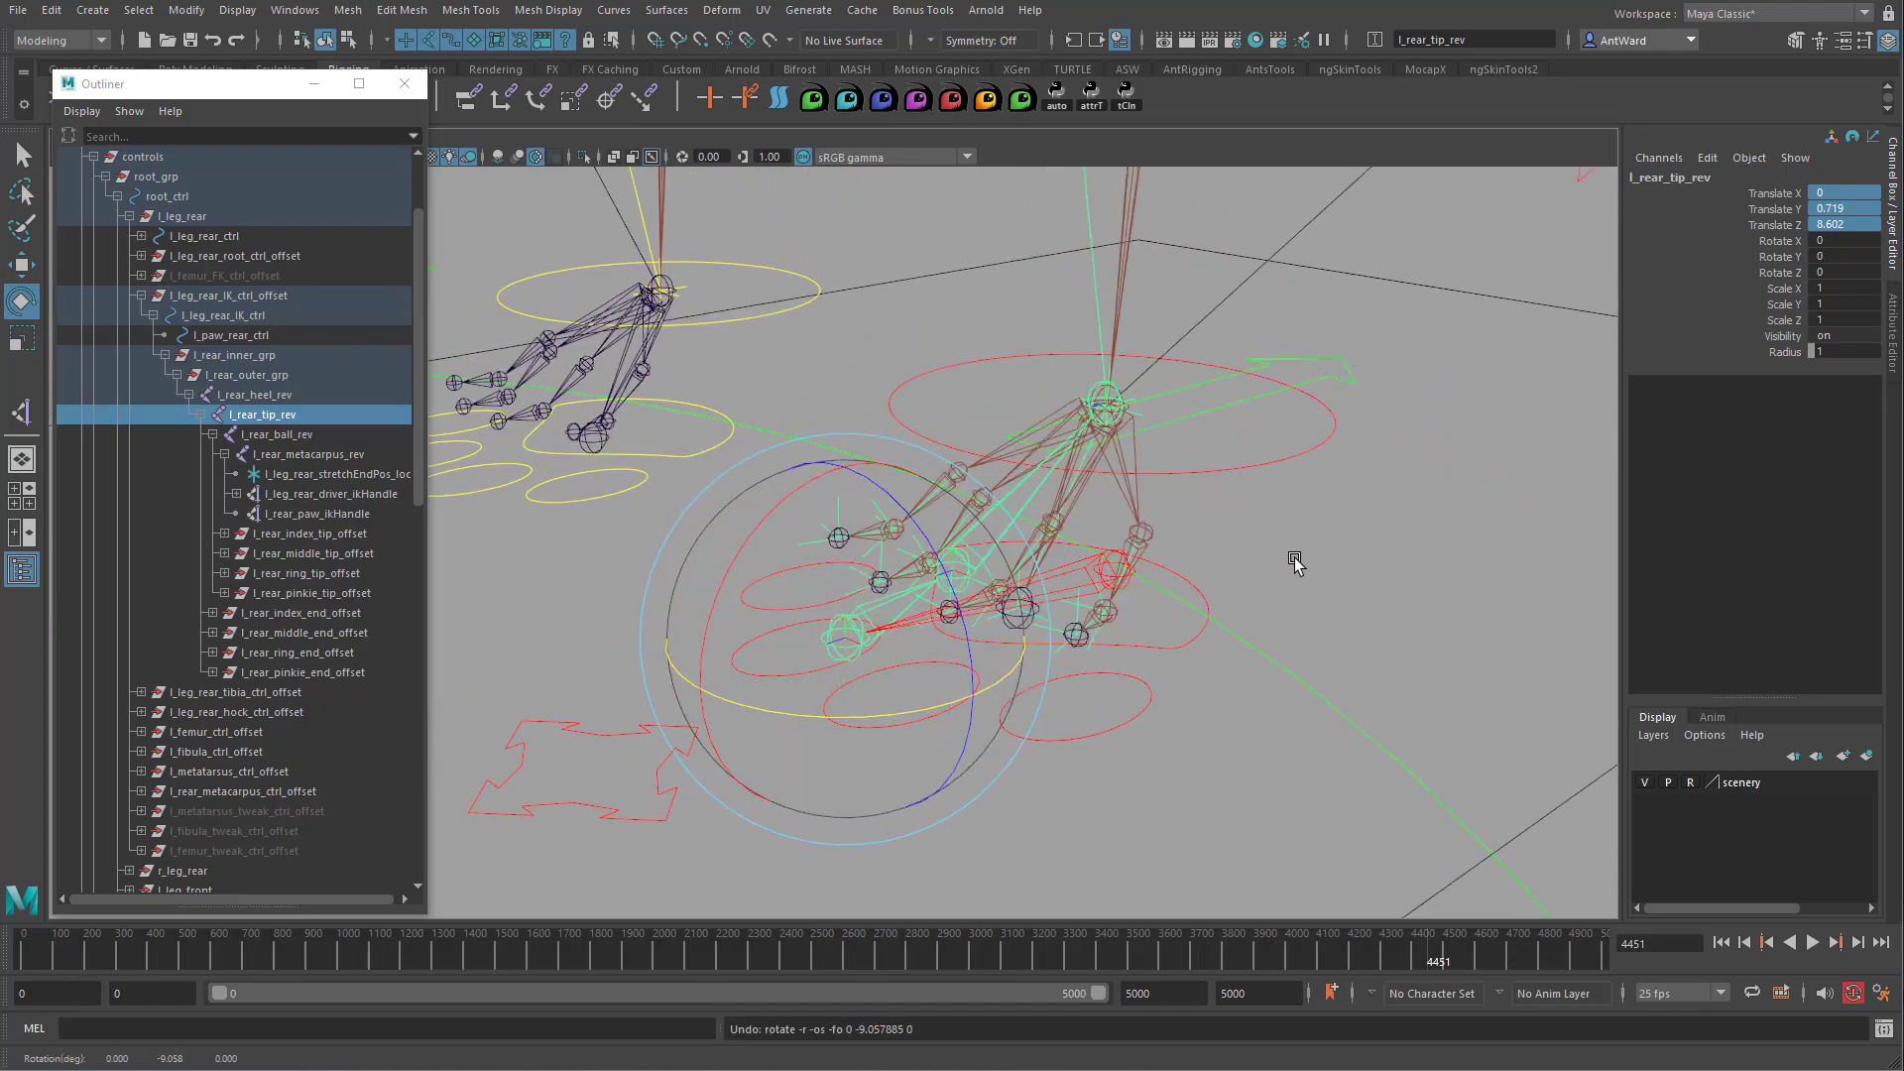
Try swivelling the paw from l_rear_heel_rev, and undo the rotation.
left_click(1294, 558)
left_click(1066, 574)
left_click_drag(1155, 636, 1124, 696)
key("ctrl+z")
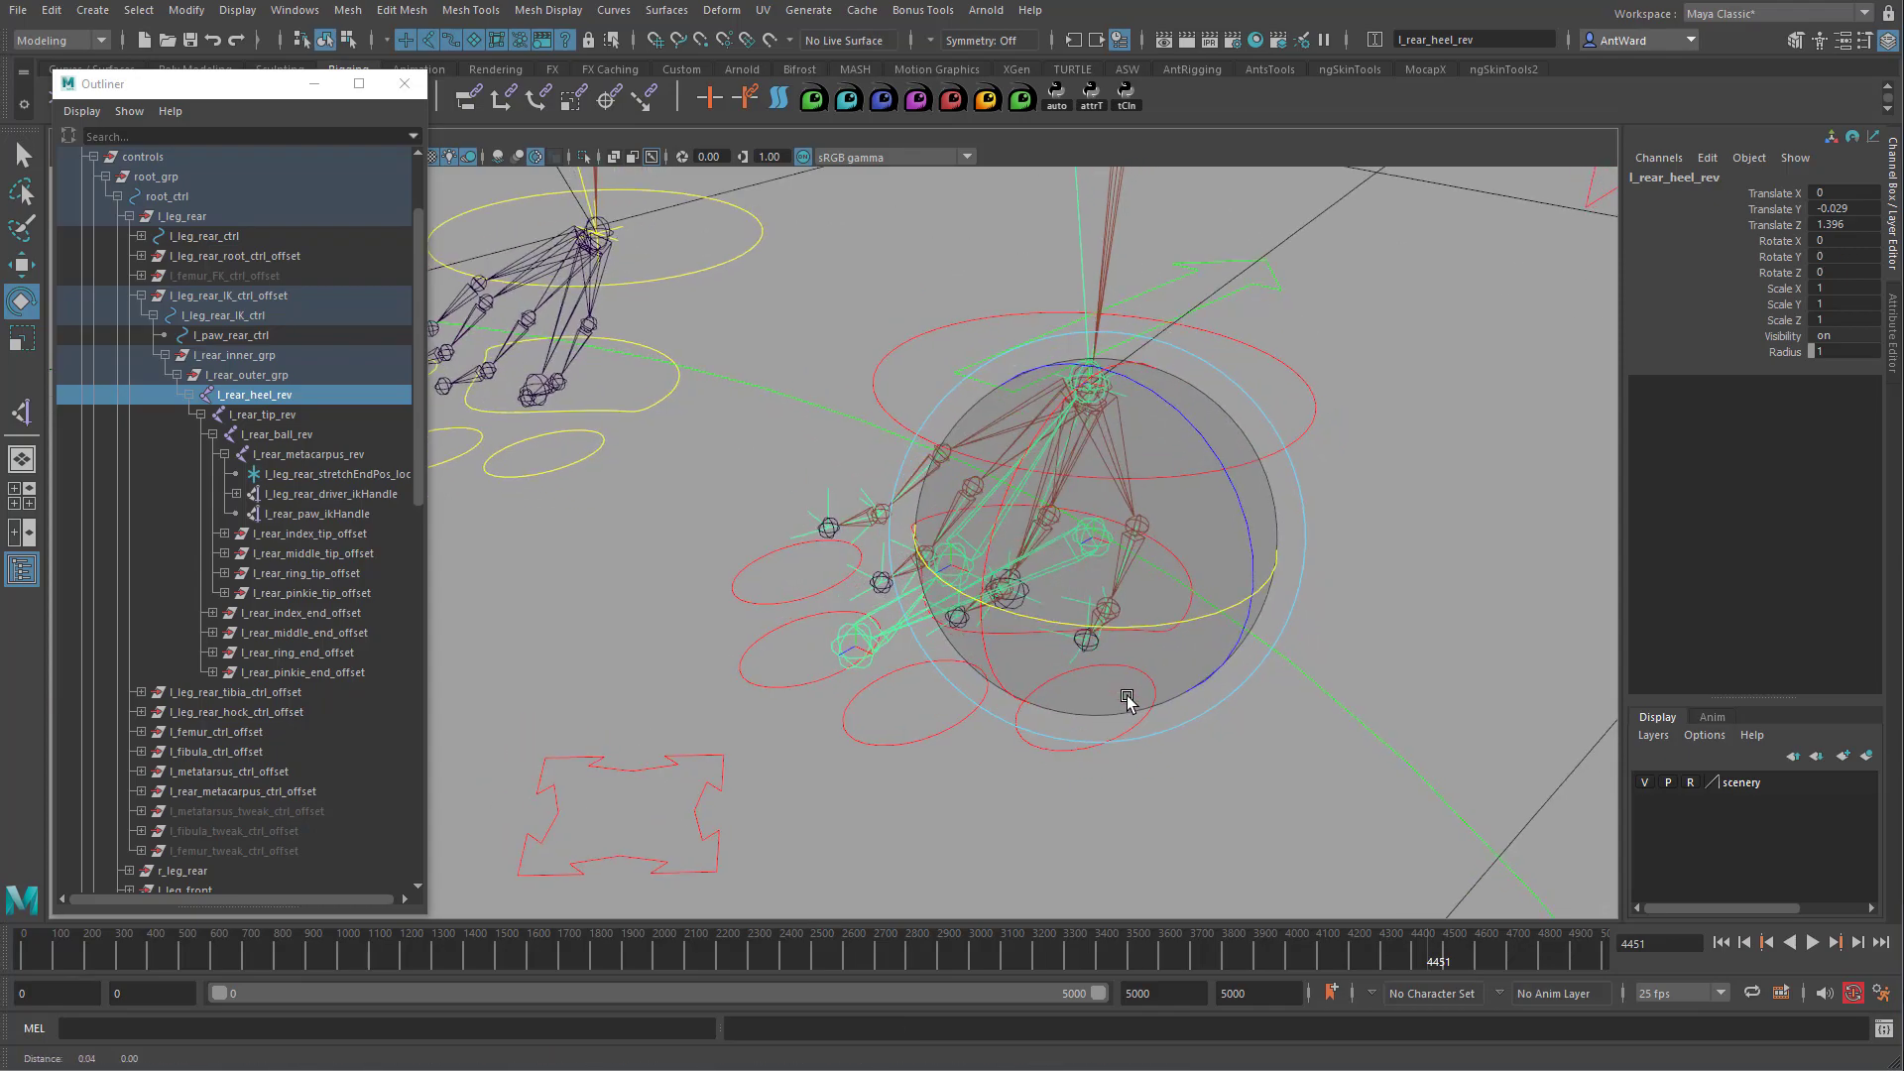
right_click_drag(1125, 696, 1246, 678, "alt")
Select the index, middle, ring and pinkie tip_ikHandles inside their offset groups, test them in Translate Y, and undo the move.
left_click(225, 535)
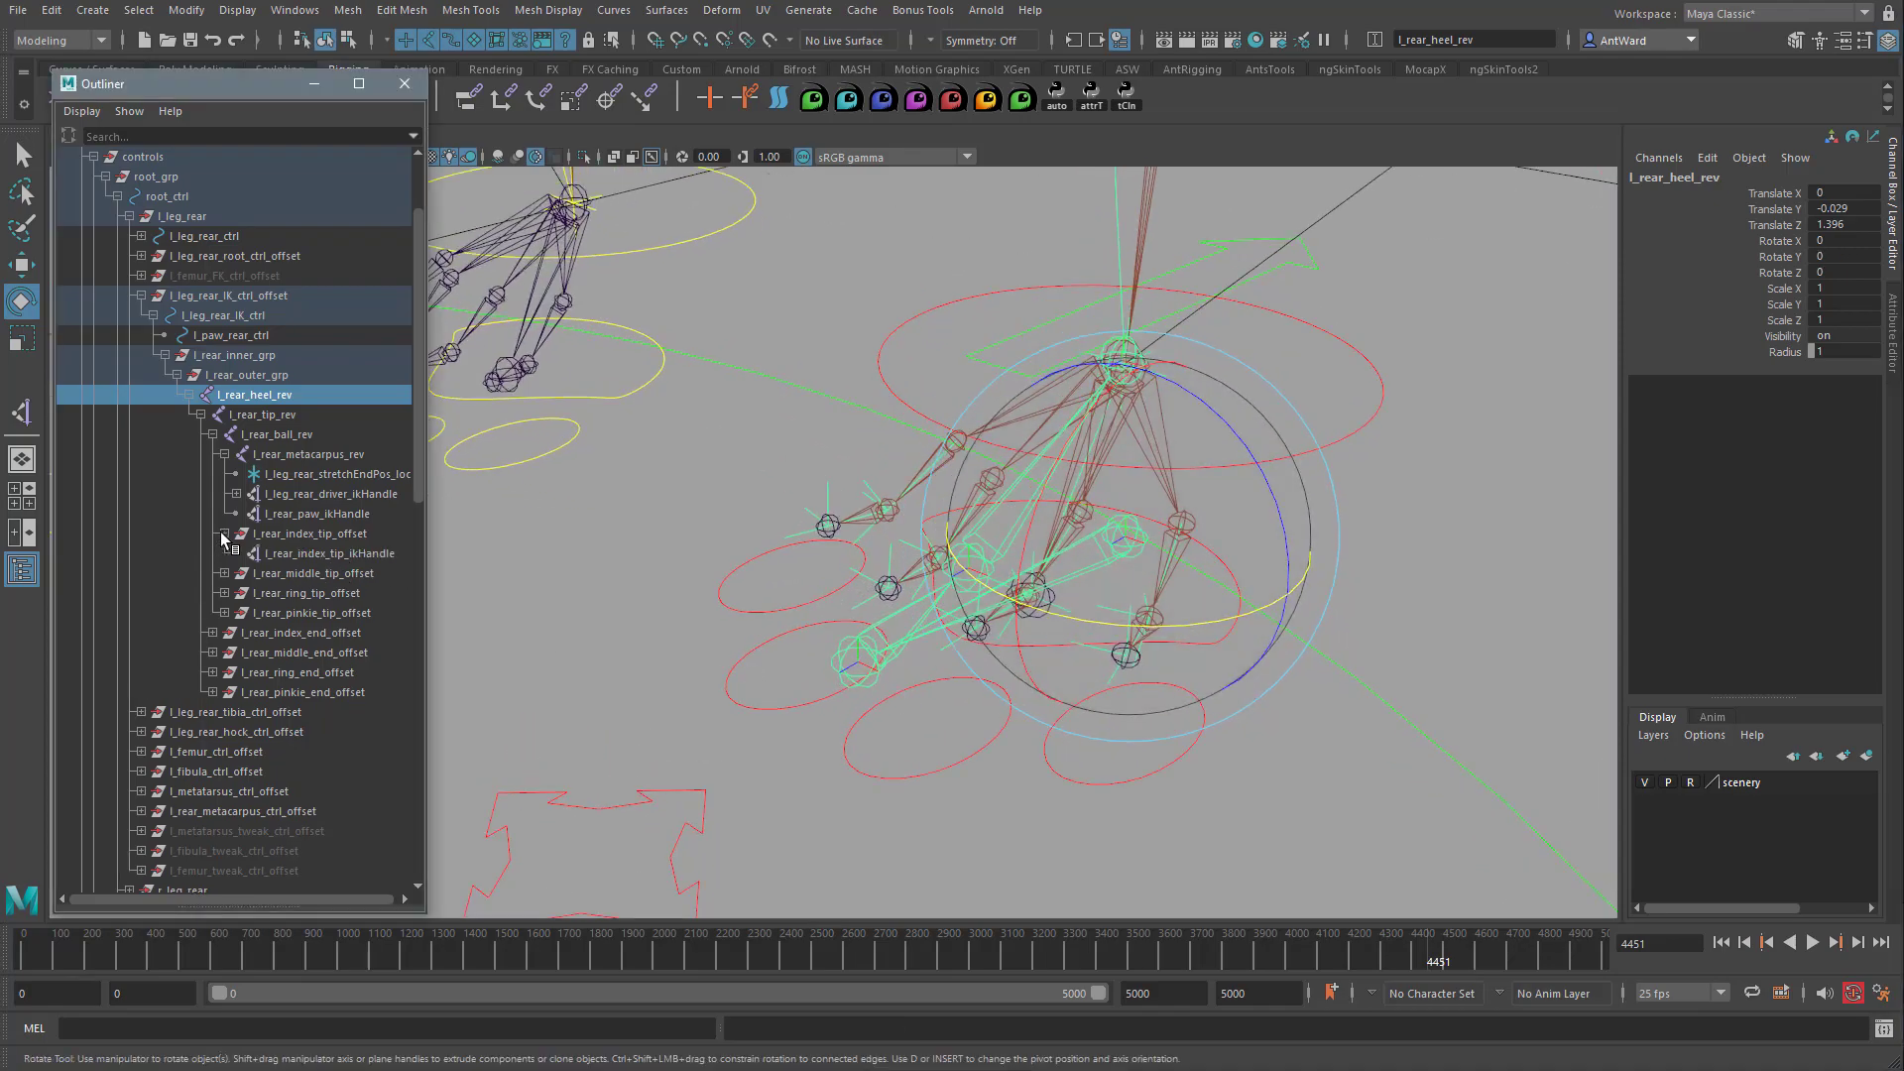
left_click(224, 573)
left_click(224, 612)
left_click(224, 653)
left_click(380, 553)
left_click(375, 593, "ctrl")
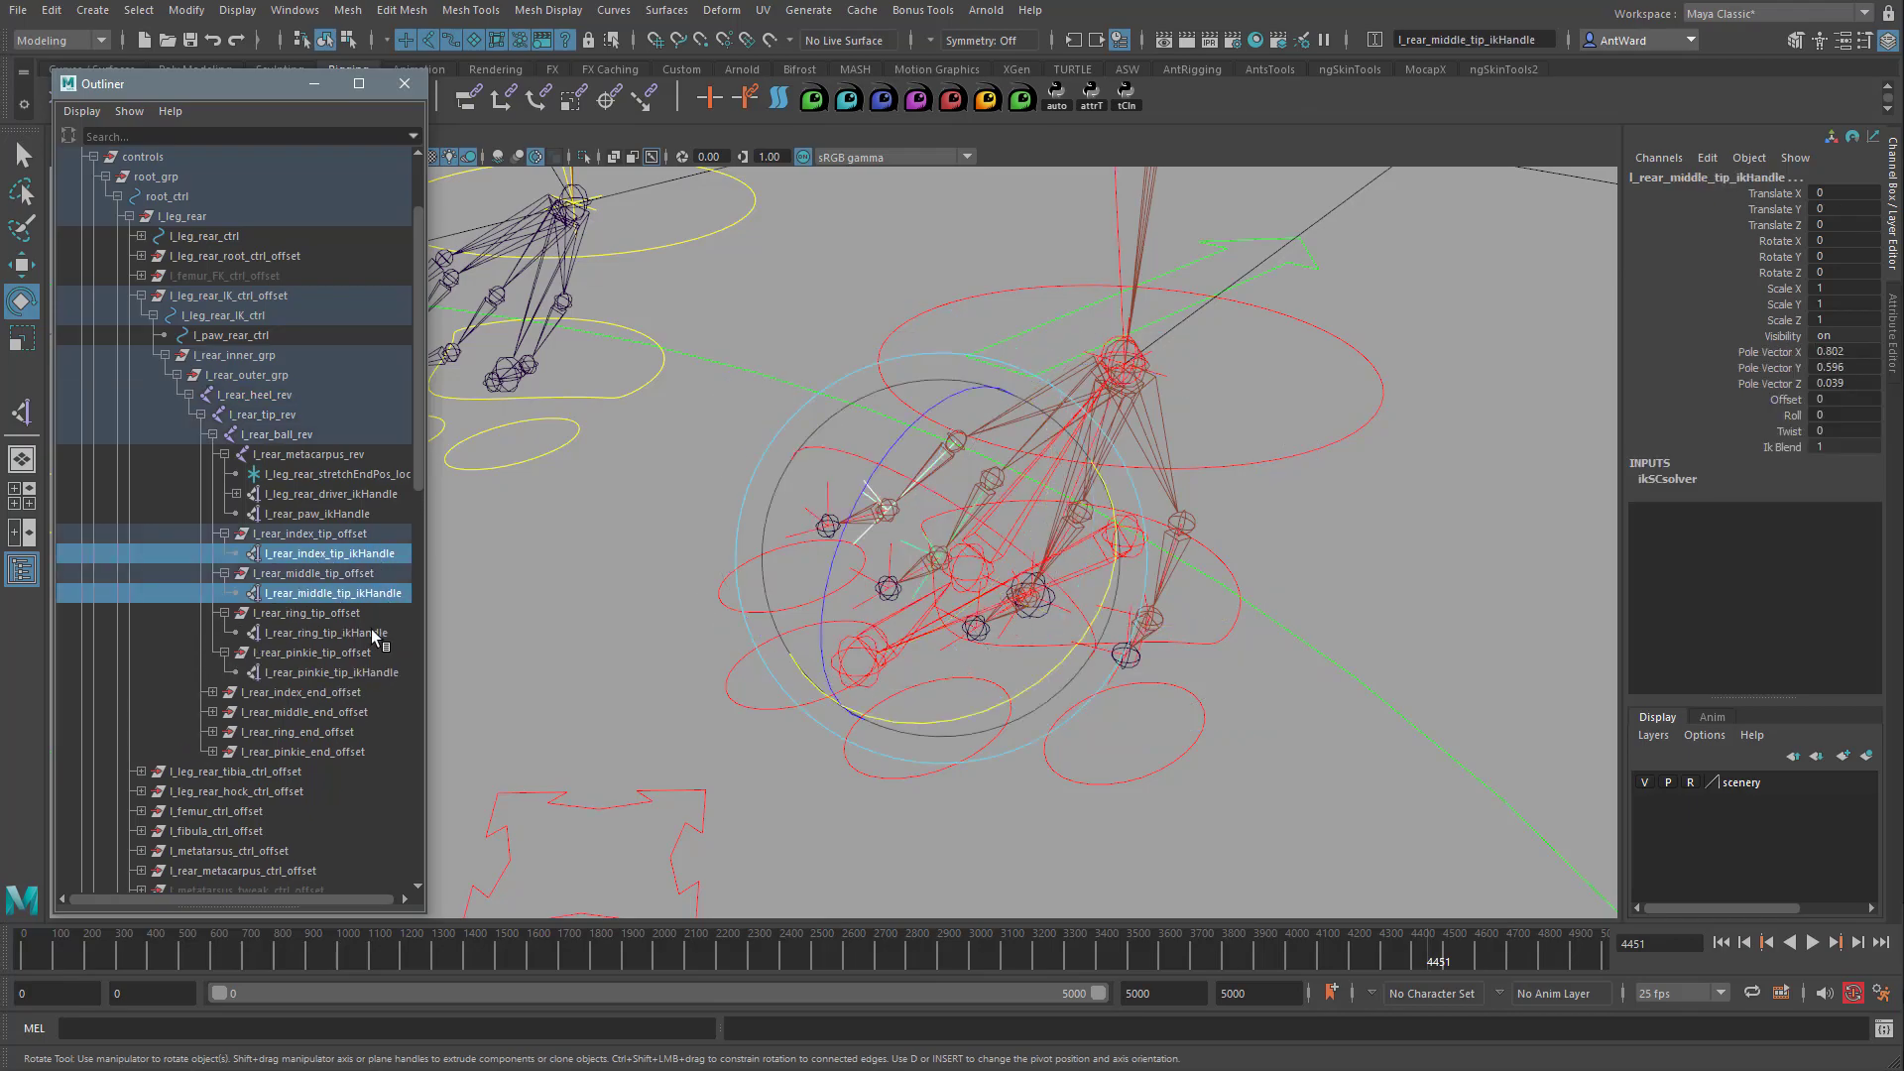
left_click(371, 633, "ctrl")
left_click(387, 672, "ctrl")
left_click_drag(1123, 608, 1070, 597, "alt")
key("w")
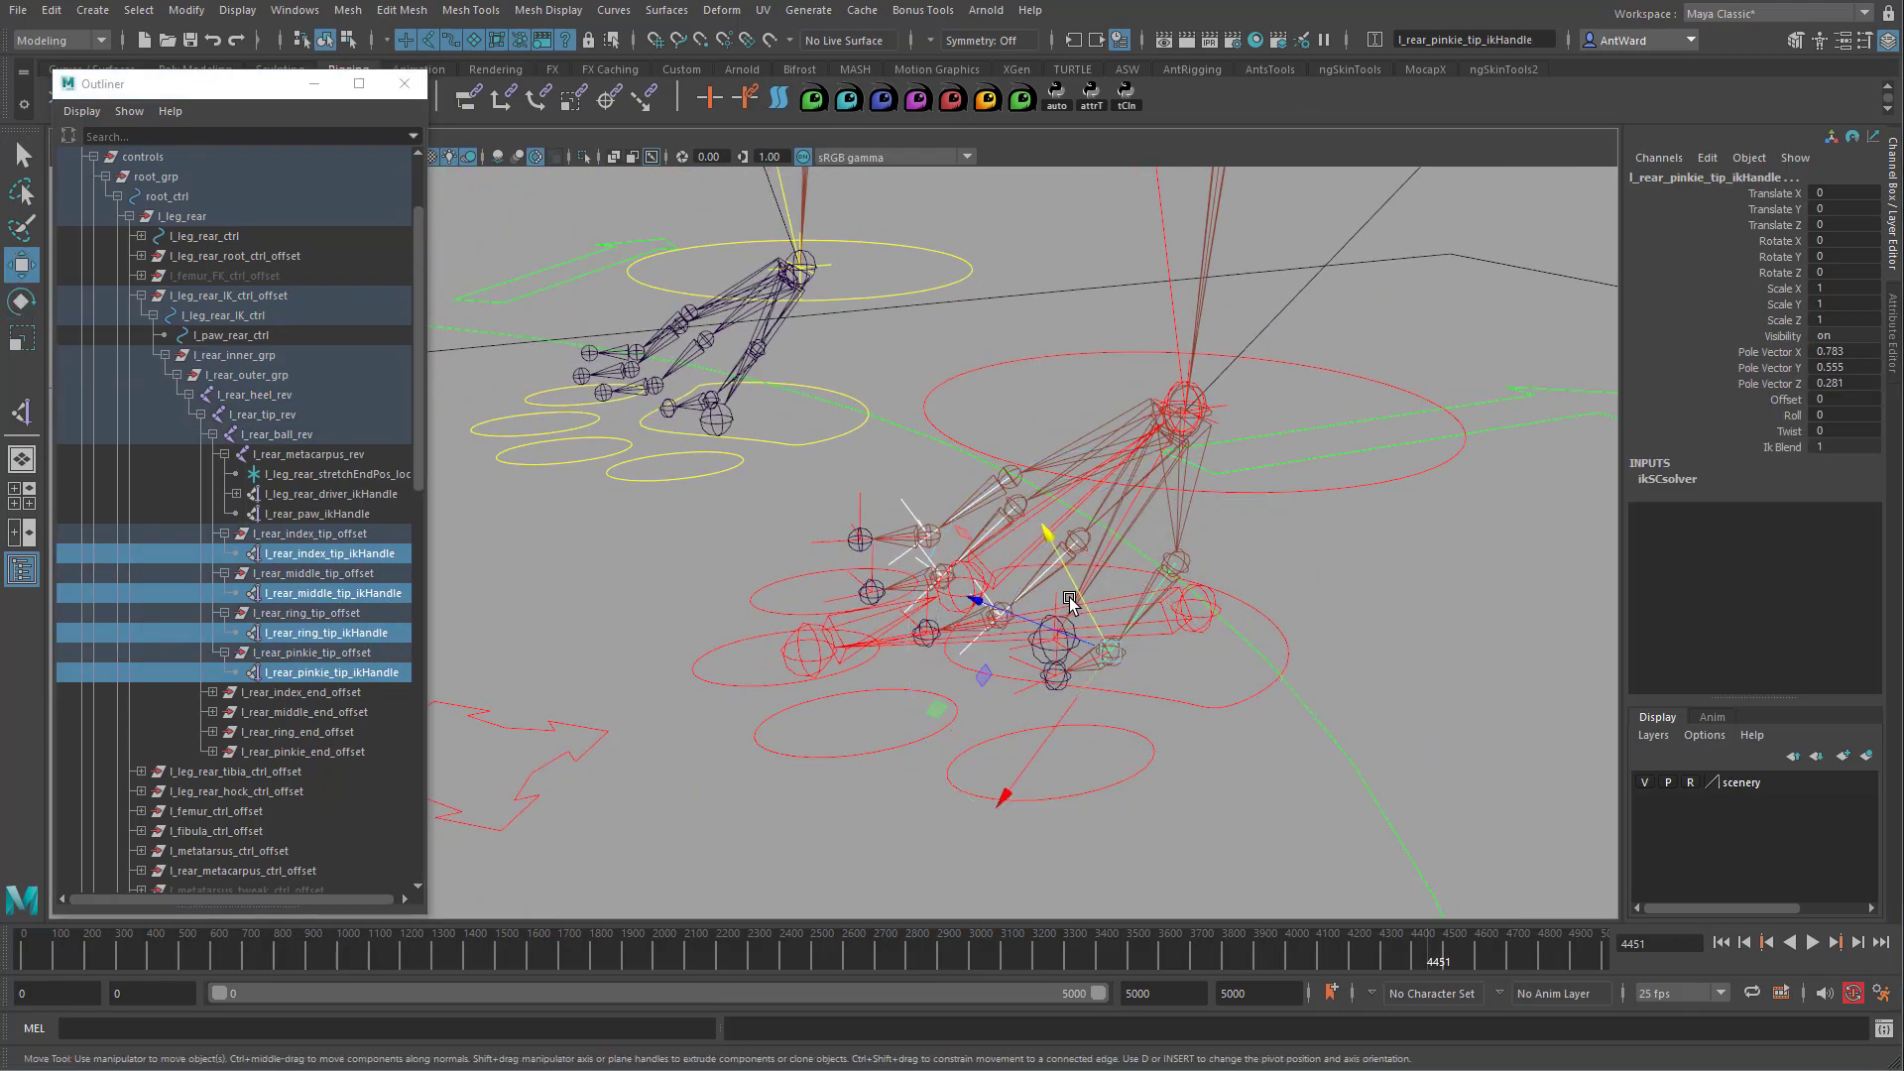
left_click(1775, 209)
middle_click_drag(1353, 552, 1215, 573)
key("ctrl+z")
Test the four selected toe tip IK handles in Translate Z, and undo the move.
left_click_drag(998, 600, 1308, 565, "alt")
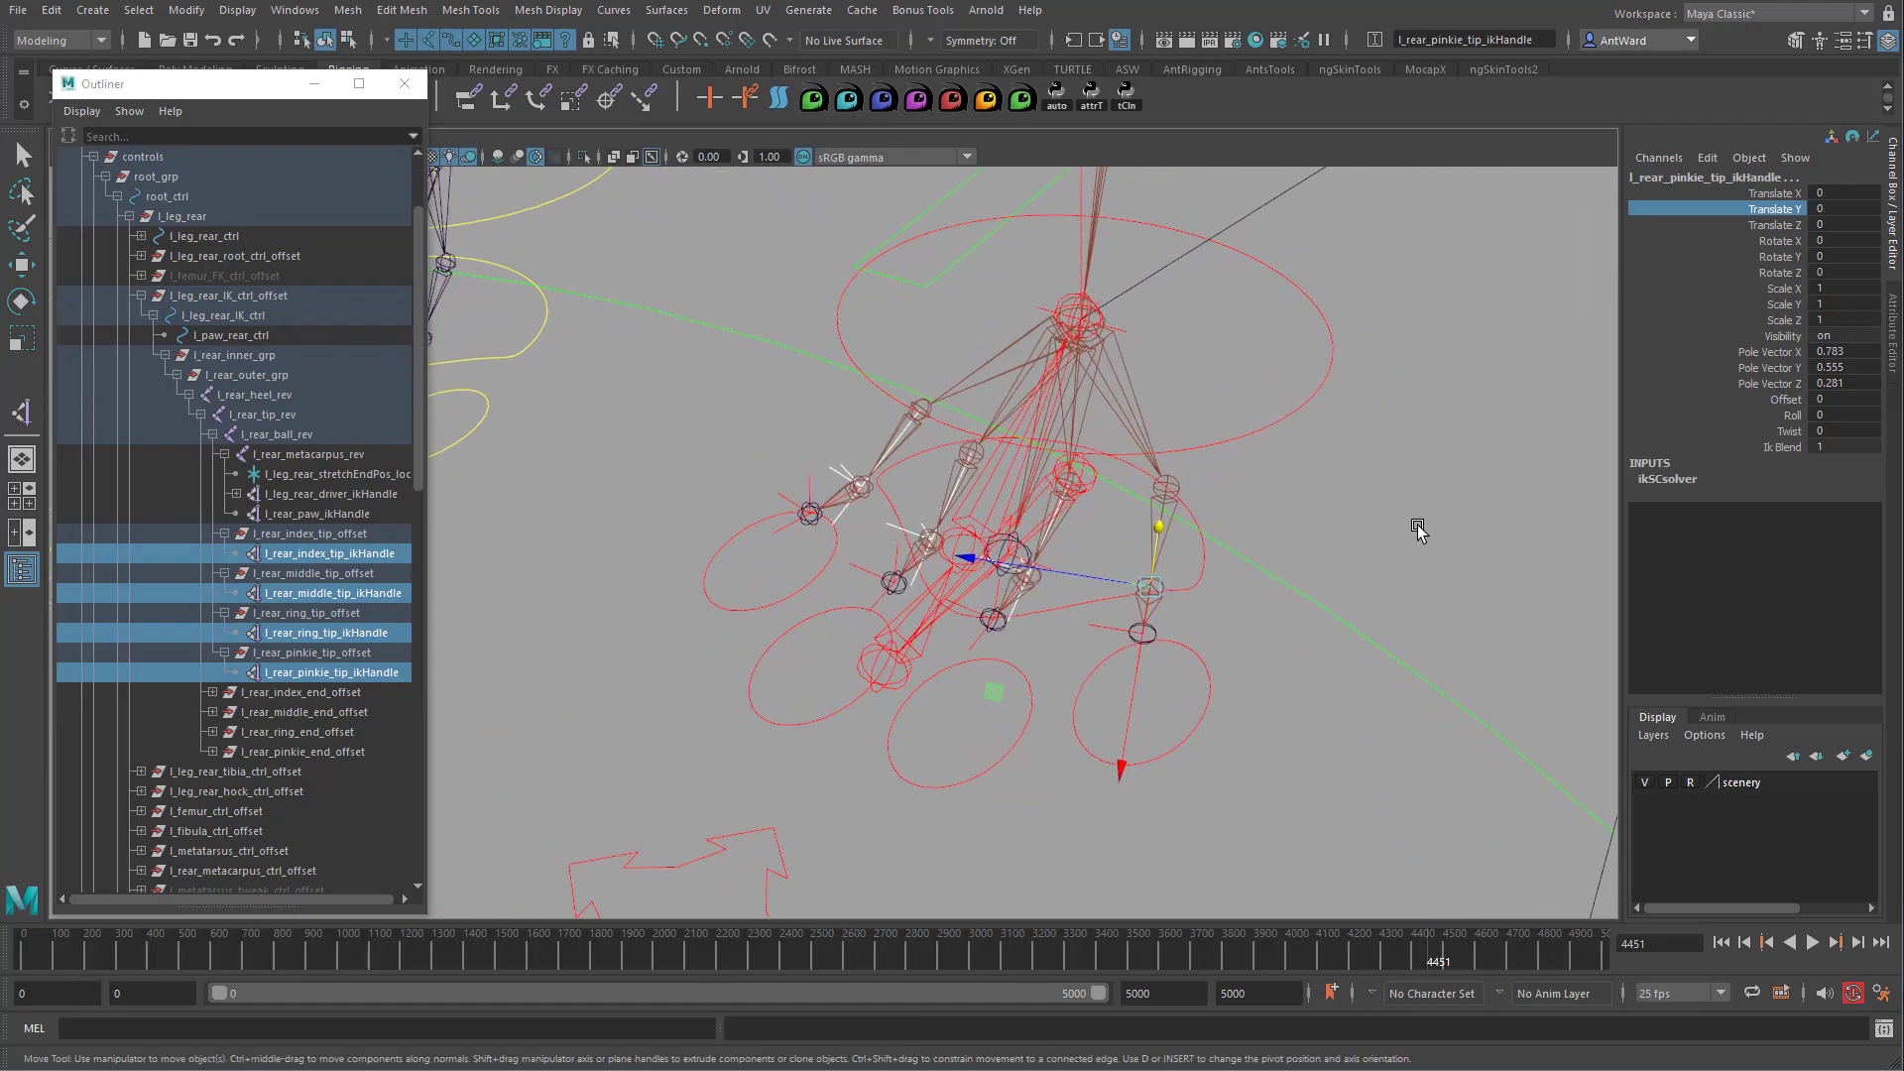
left_click(1775, 225)
mouse_move(1321, 436)
middle_mouse_down()
mouse_move(1372, 430)
mouse_move(1299, 433)
mouse_move(1353, 444)
middle_mouse_up()
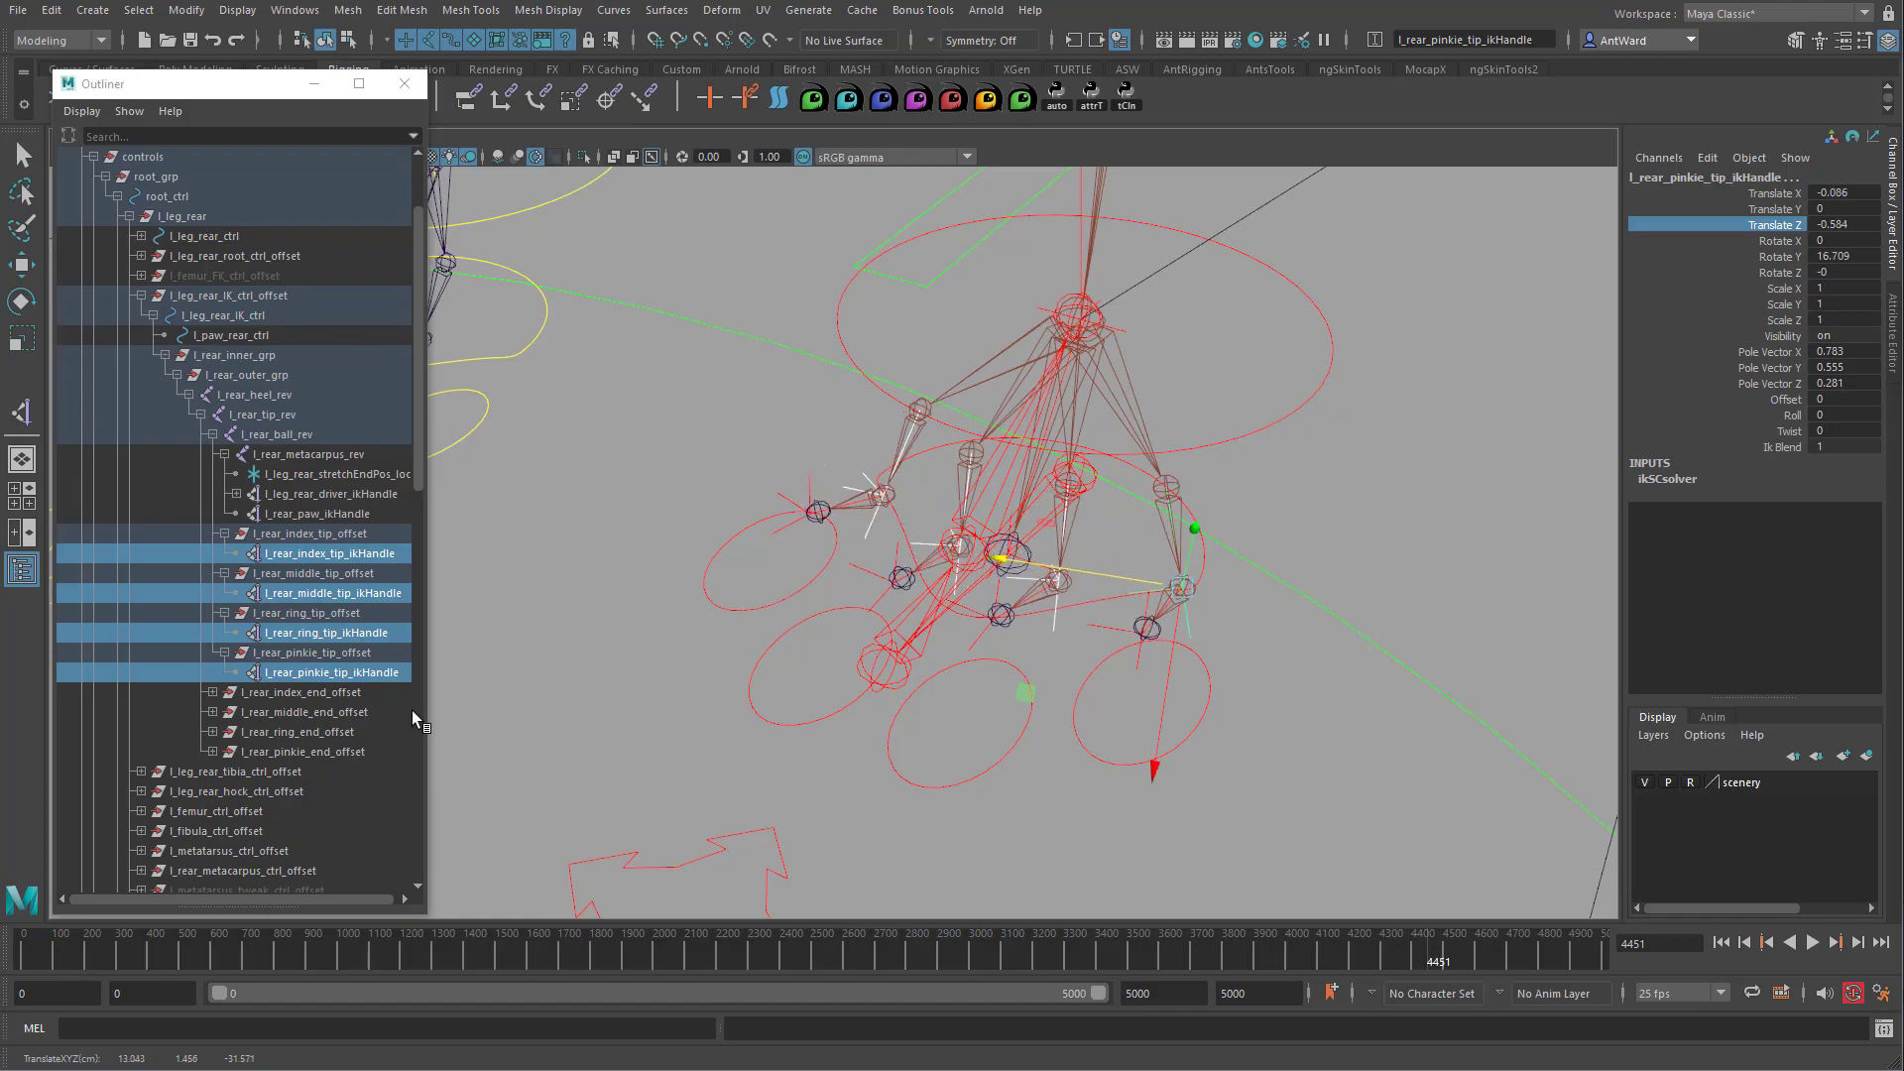
key("ctrl+z")
Select the index, middle, ring and pinkie end_ikHandles inside their offset groups, test them in Translate Y, and undo the move.
left_click(213, 751)
left_click(213, 731)
left_click(213, 712)
left_click(213, 692)
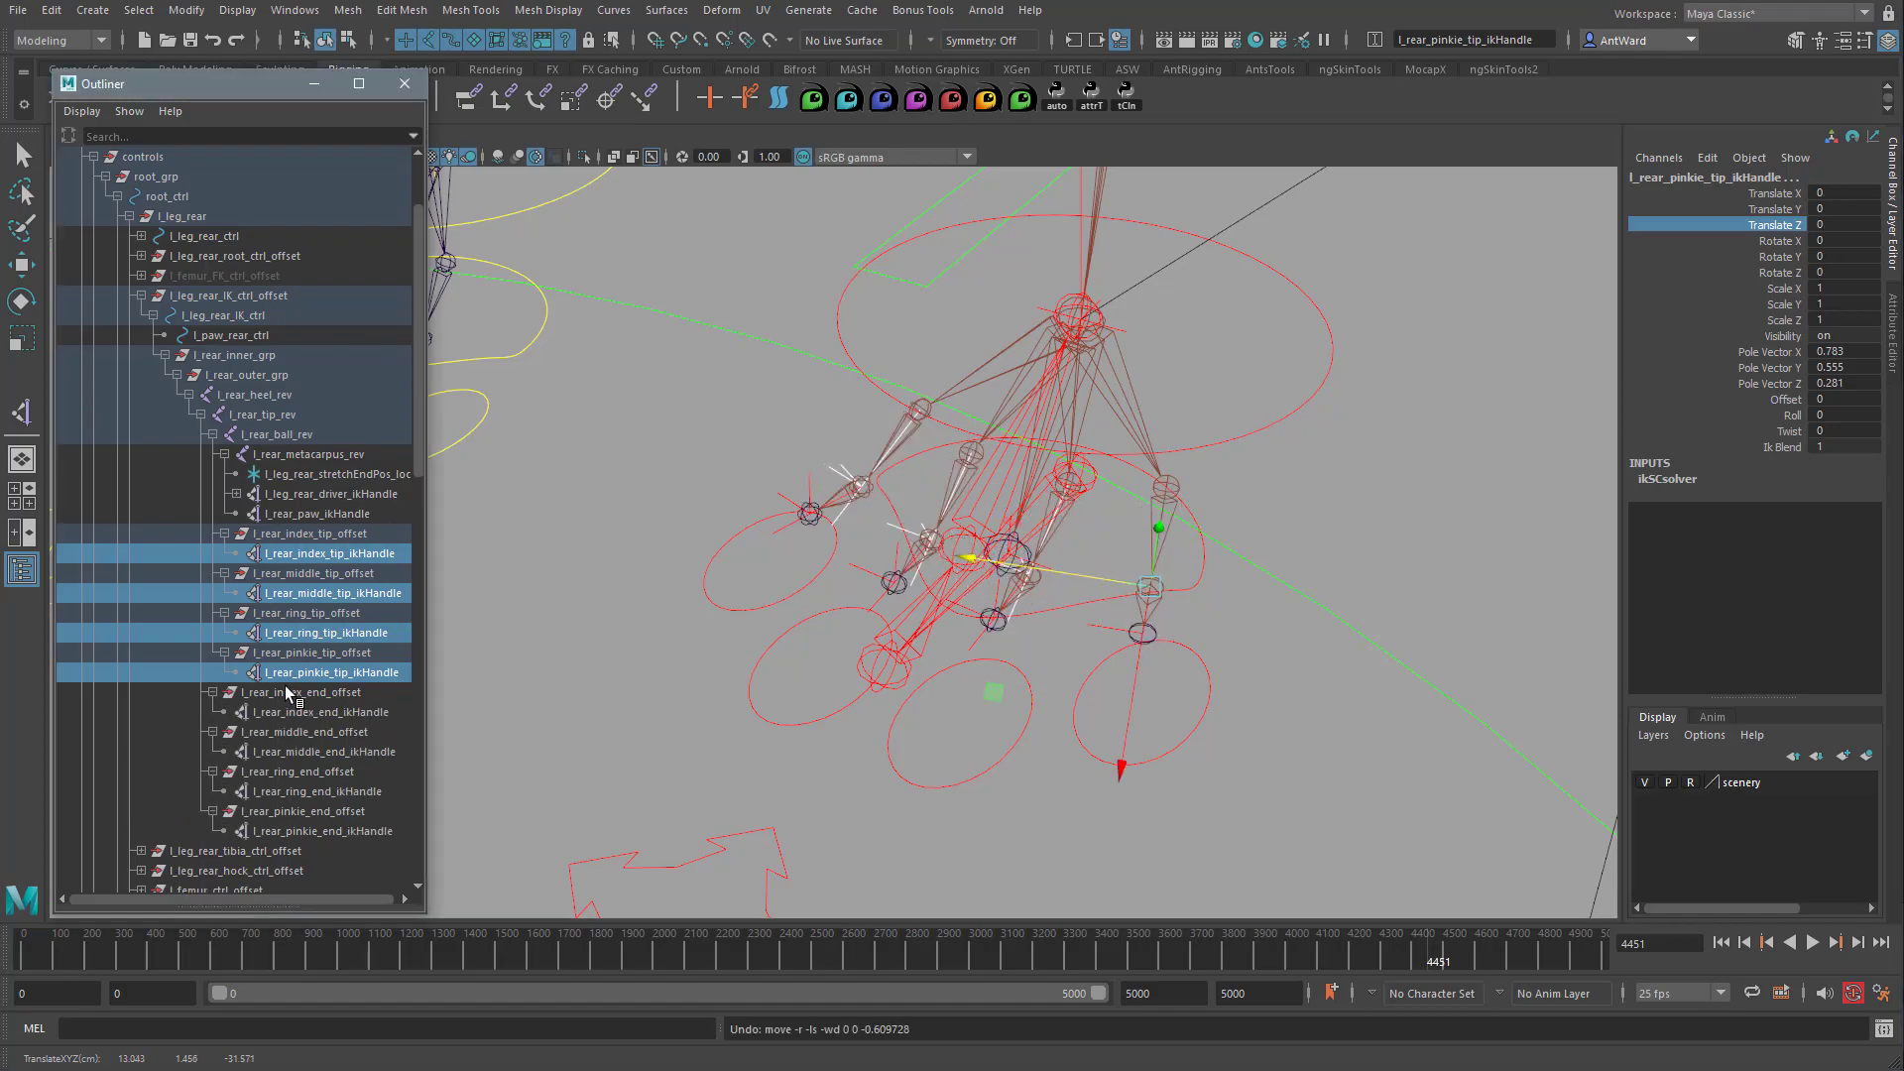
scroll(358, 579, "down", 2)
left_click(361, 553)
left_click(363, 593, "ctrl")
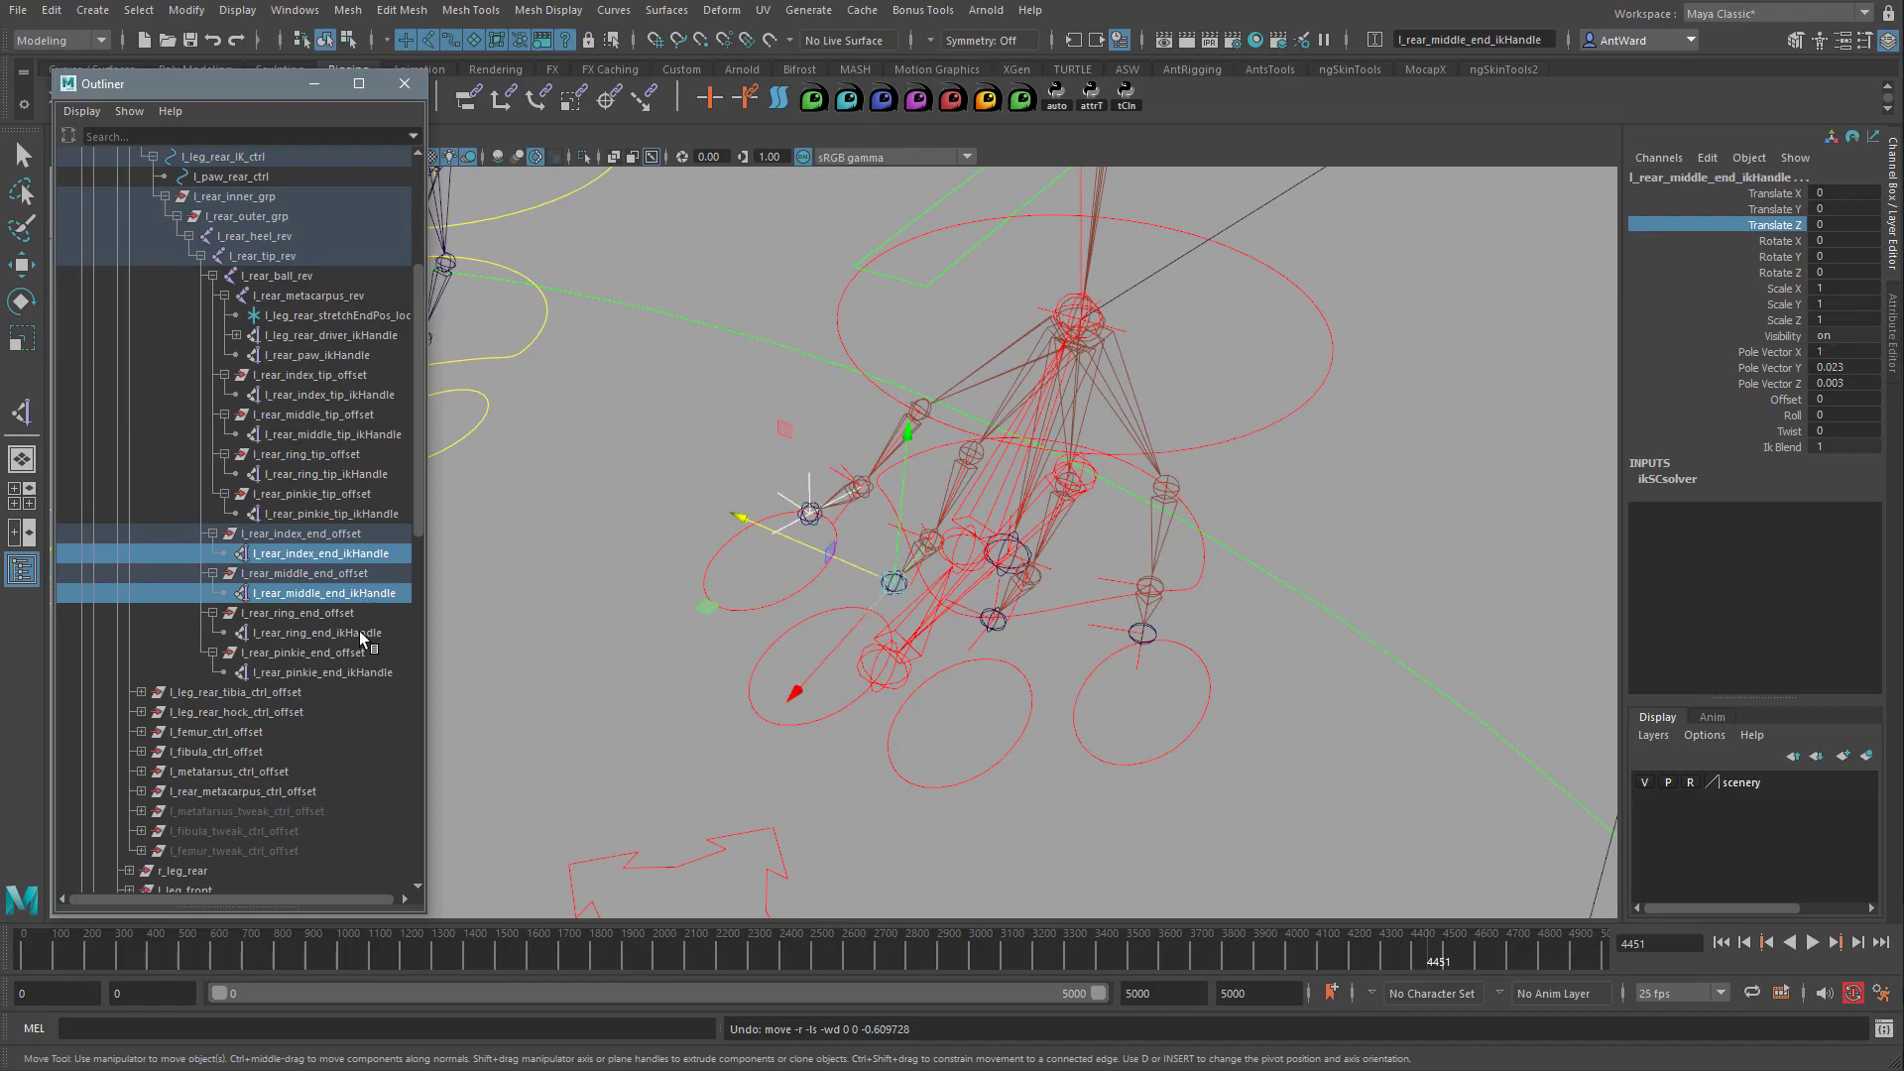
left_click(362, 633, "ctrl")
left_click(364, 672, "ctrl")
left_click_drag(1248, 575, 1406, 442, "alt")
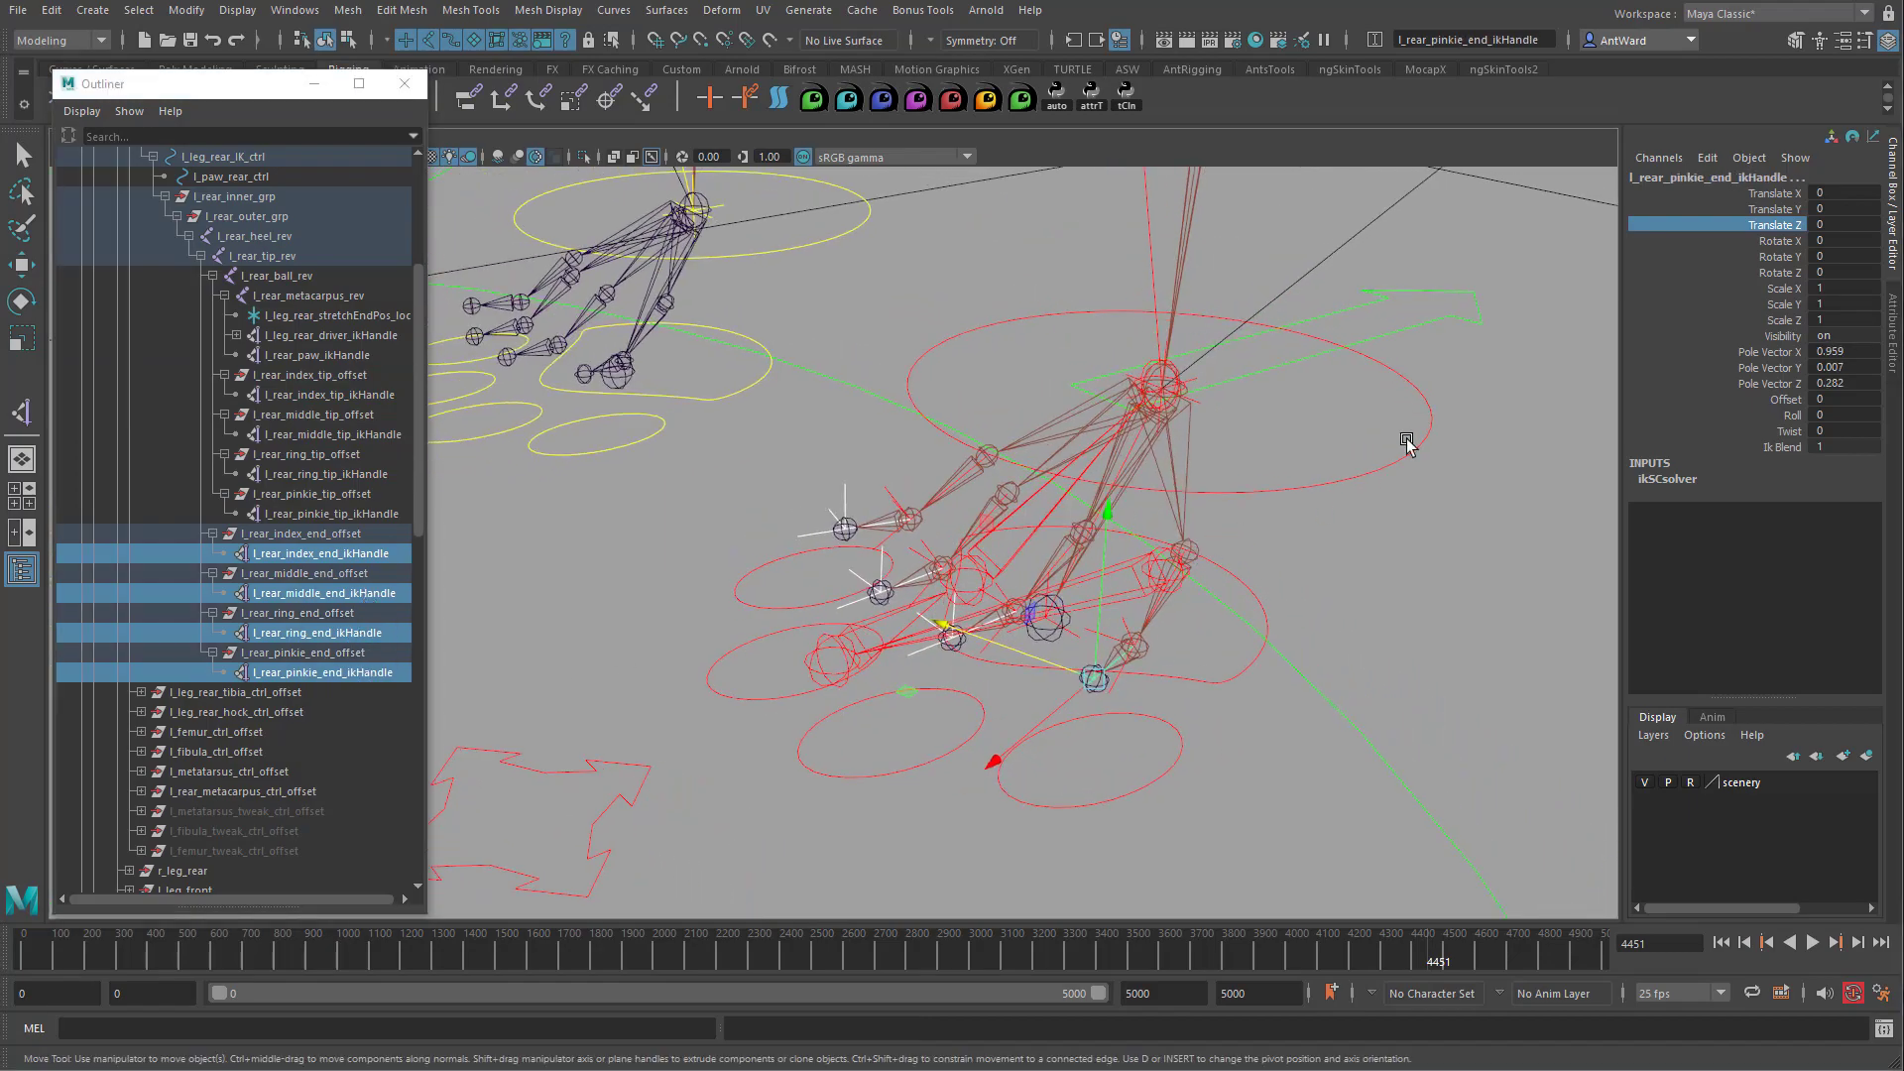
left_click(1750, 209)
mouse_move(1368, 480)
middle_mouse_down()
mouse_move(1365, 433)
mouse_move(1358, 556)
mouse_move(1358, 472)
middle_mouse_up()
key("ctrl+z")
Collapse the l_rear_heel_rev hierarchy in the Outliner.
left_click_drag(1296, 667, 1326, 658, "alt")
right_click_drag(1325, 659, 1127, 574, "alt")
left_click_drag(1126, 574, 1111, 600, "alt")
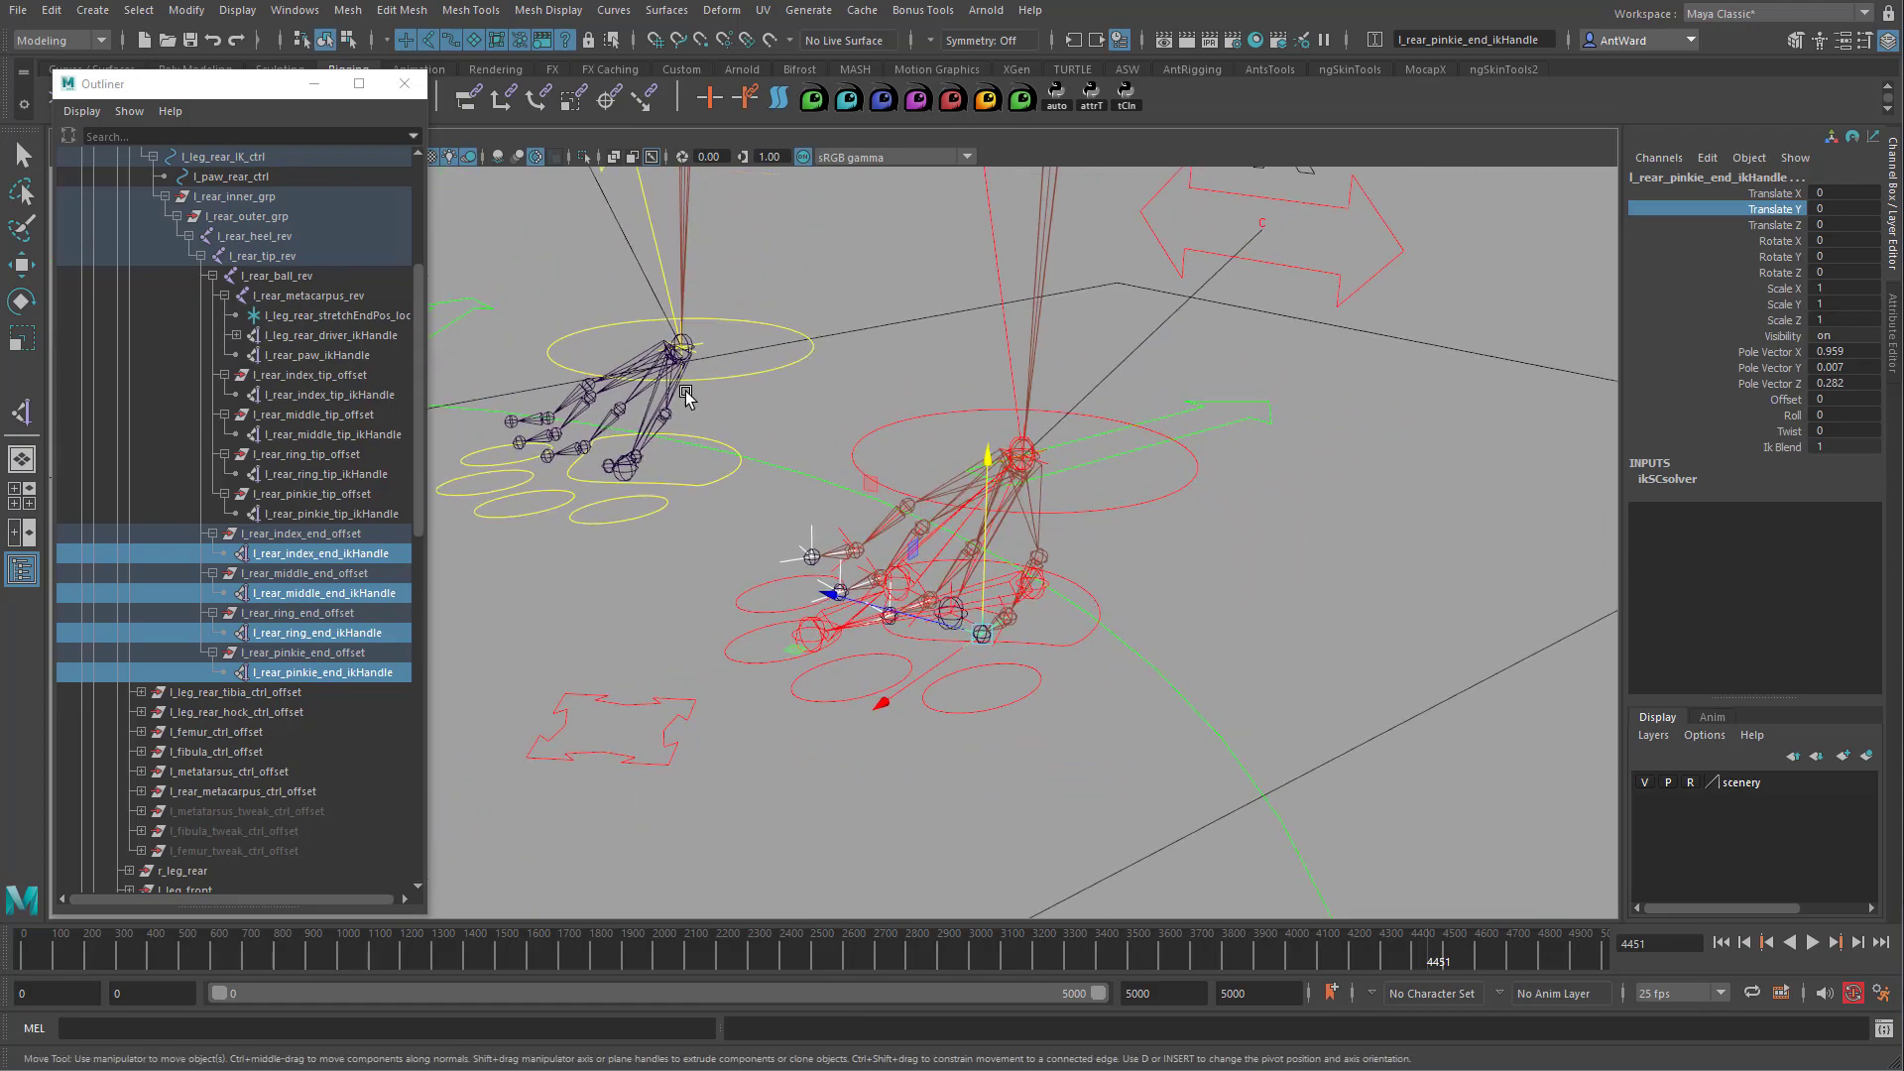
left_click(190, 236)
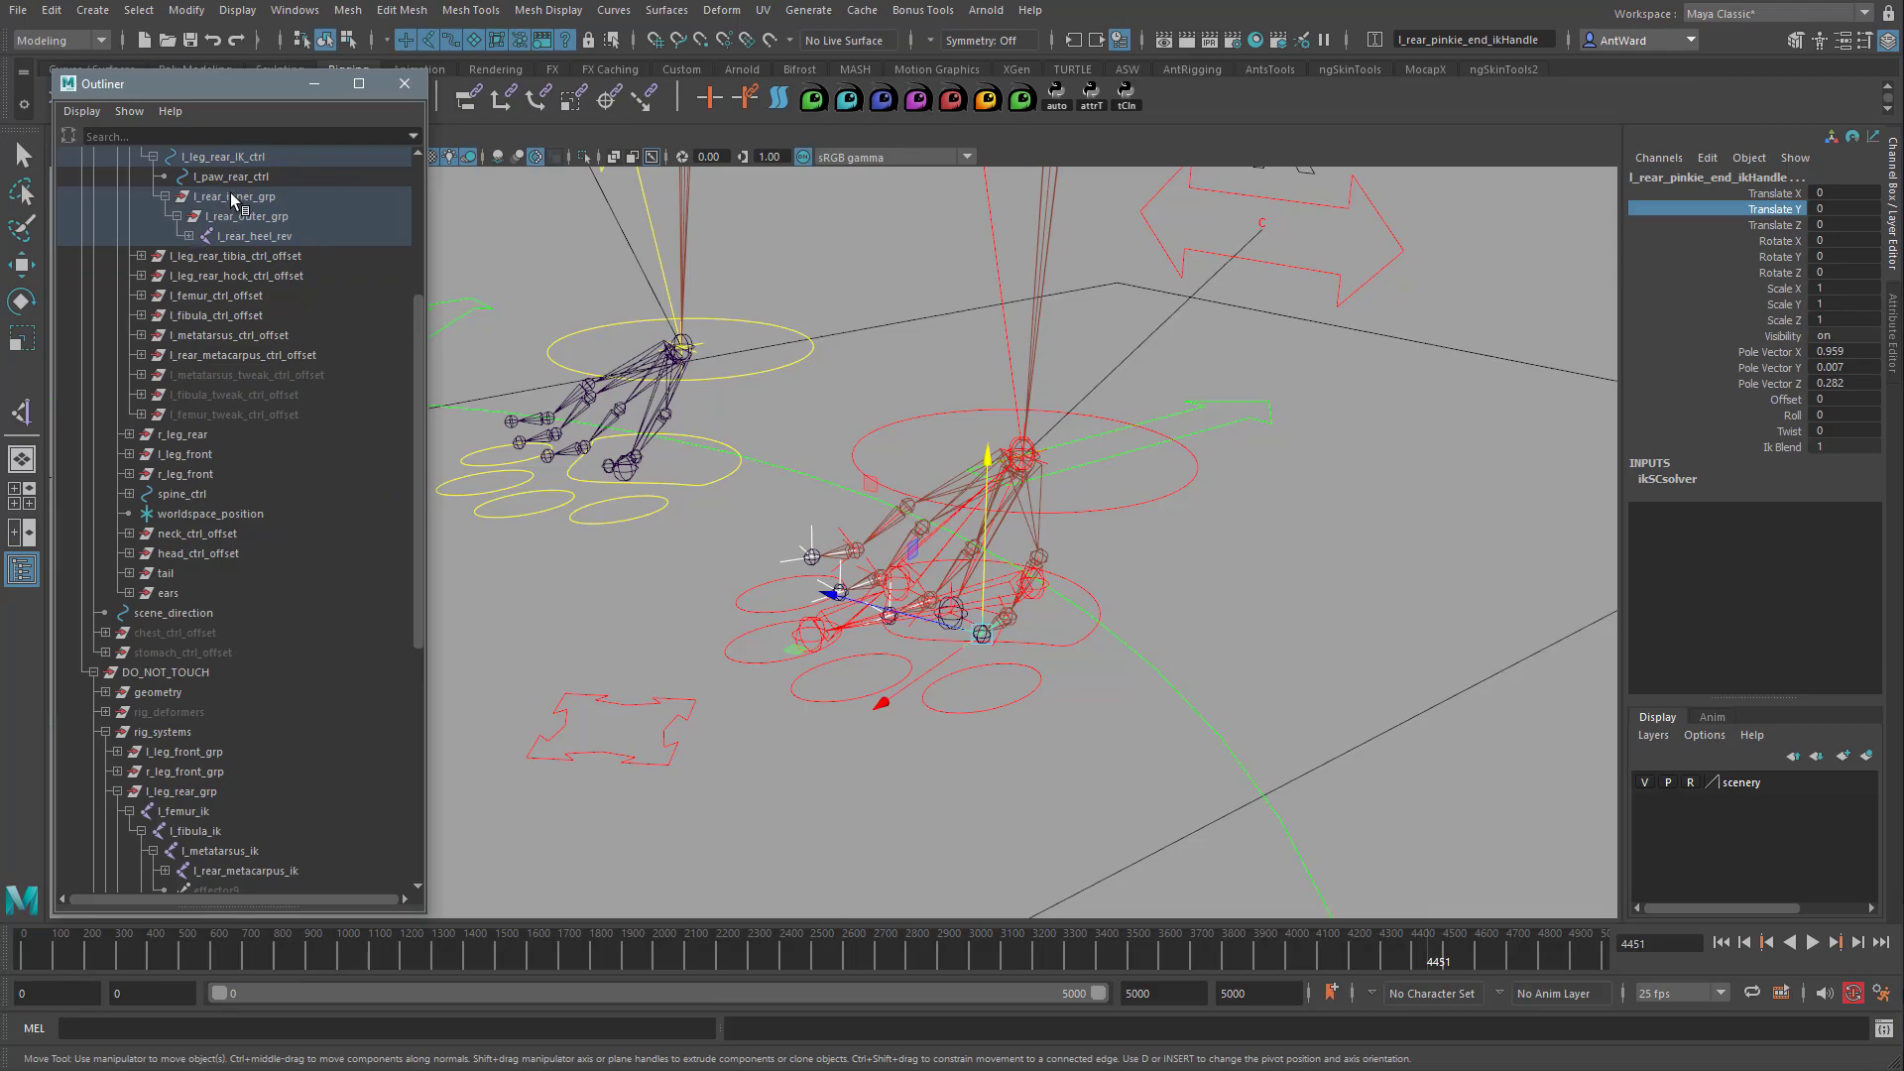
Test the inner bank by rotating l_rear_inner_grp about 40.6 degrees in Z, and undo the rotation.
left_click(233, 197)
key("f")
key("e")
left_click_drag(984, 554, 893, 464)
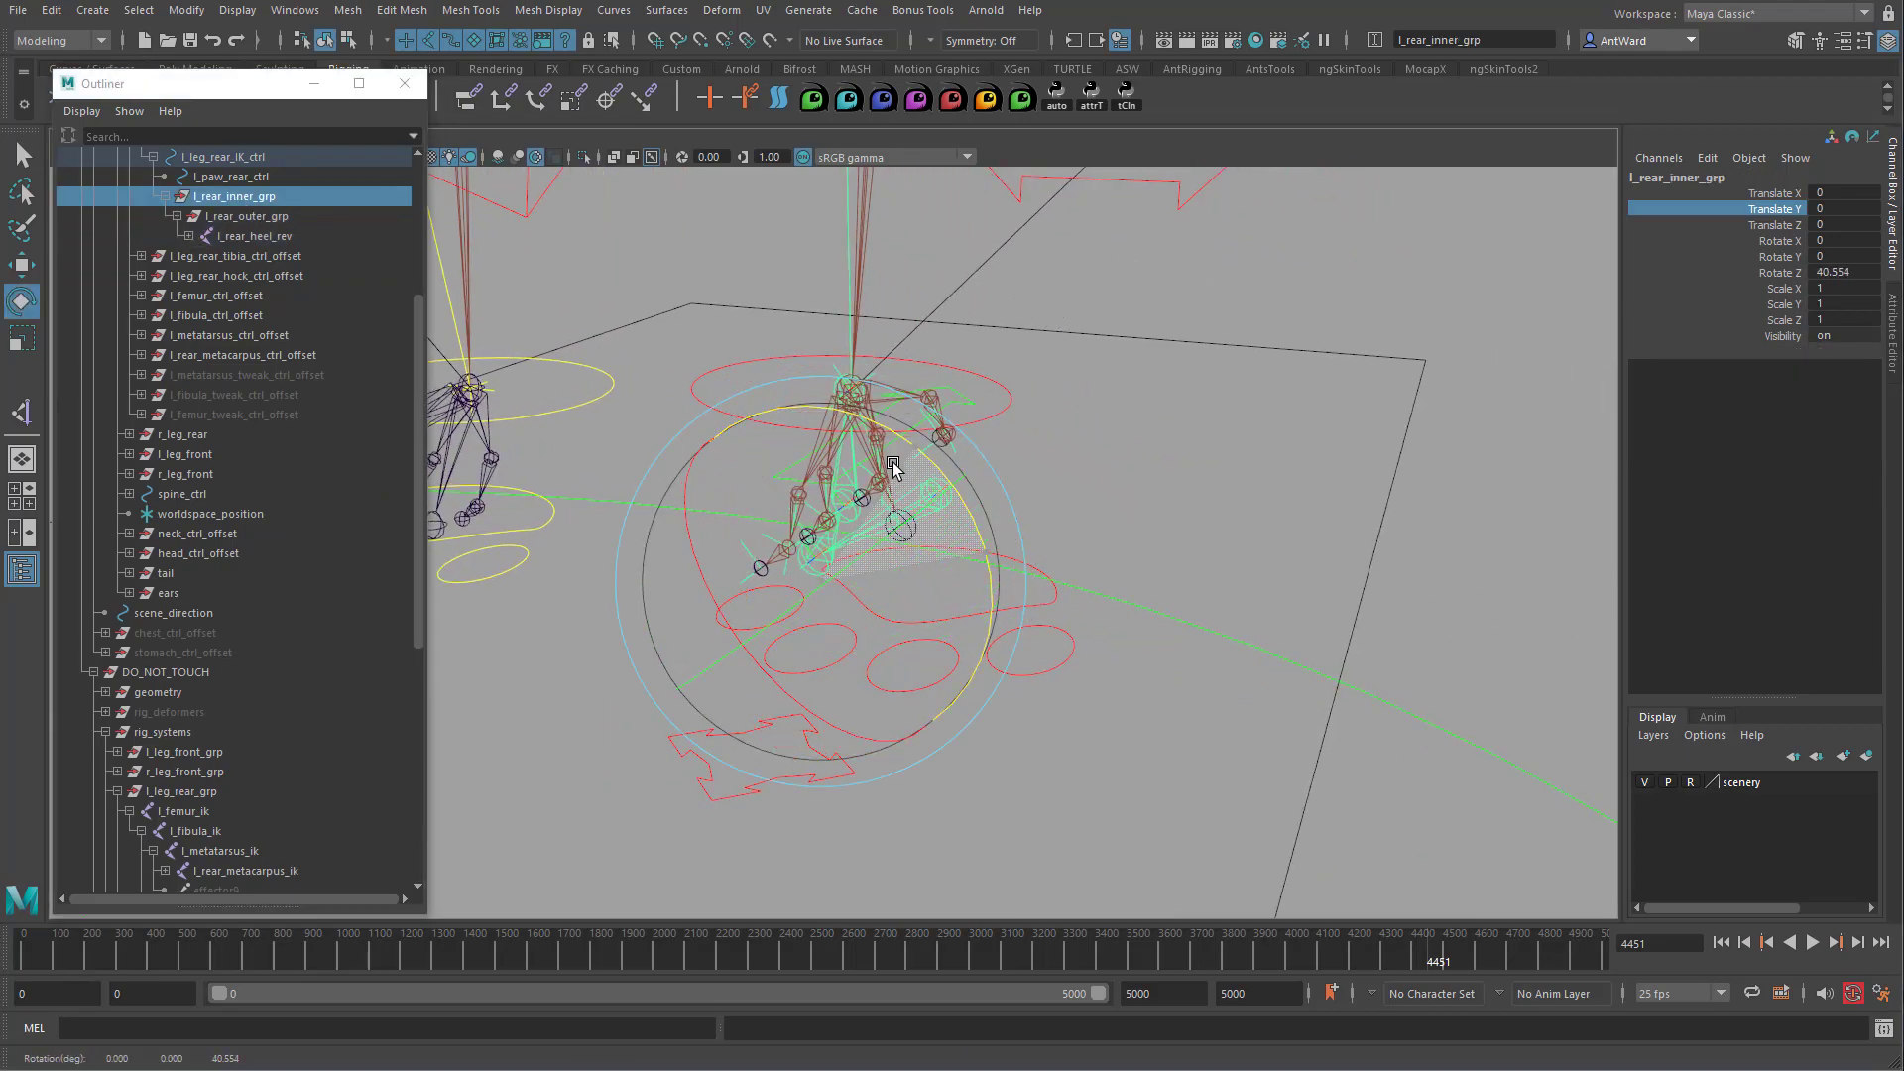
key("ctrl+z")
Test the outer bank by rotating l_rear_outer_grp, and undo the rotation.
left_click(260, 215)
left_click_drag(1074, 448, 1211, 557)
key("ctrl+z")
Test moving the l_paw_rear_ctrl control in front of the left rear paw, and undo the move.
left_click_drag(1314, 775, 1211, 770, "alt")
right_click_drag(1210, 770, 1067, 731, "alt")
left_click_drag(1067, 731, 1126, 684, "alt")
right_click_drag(1127, 685, 1305, 660, "alt")
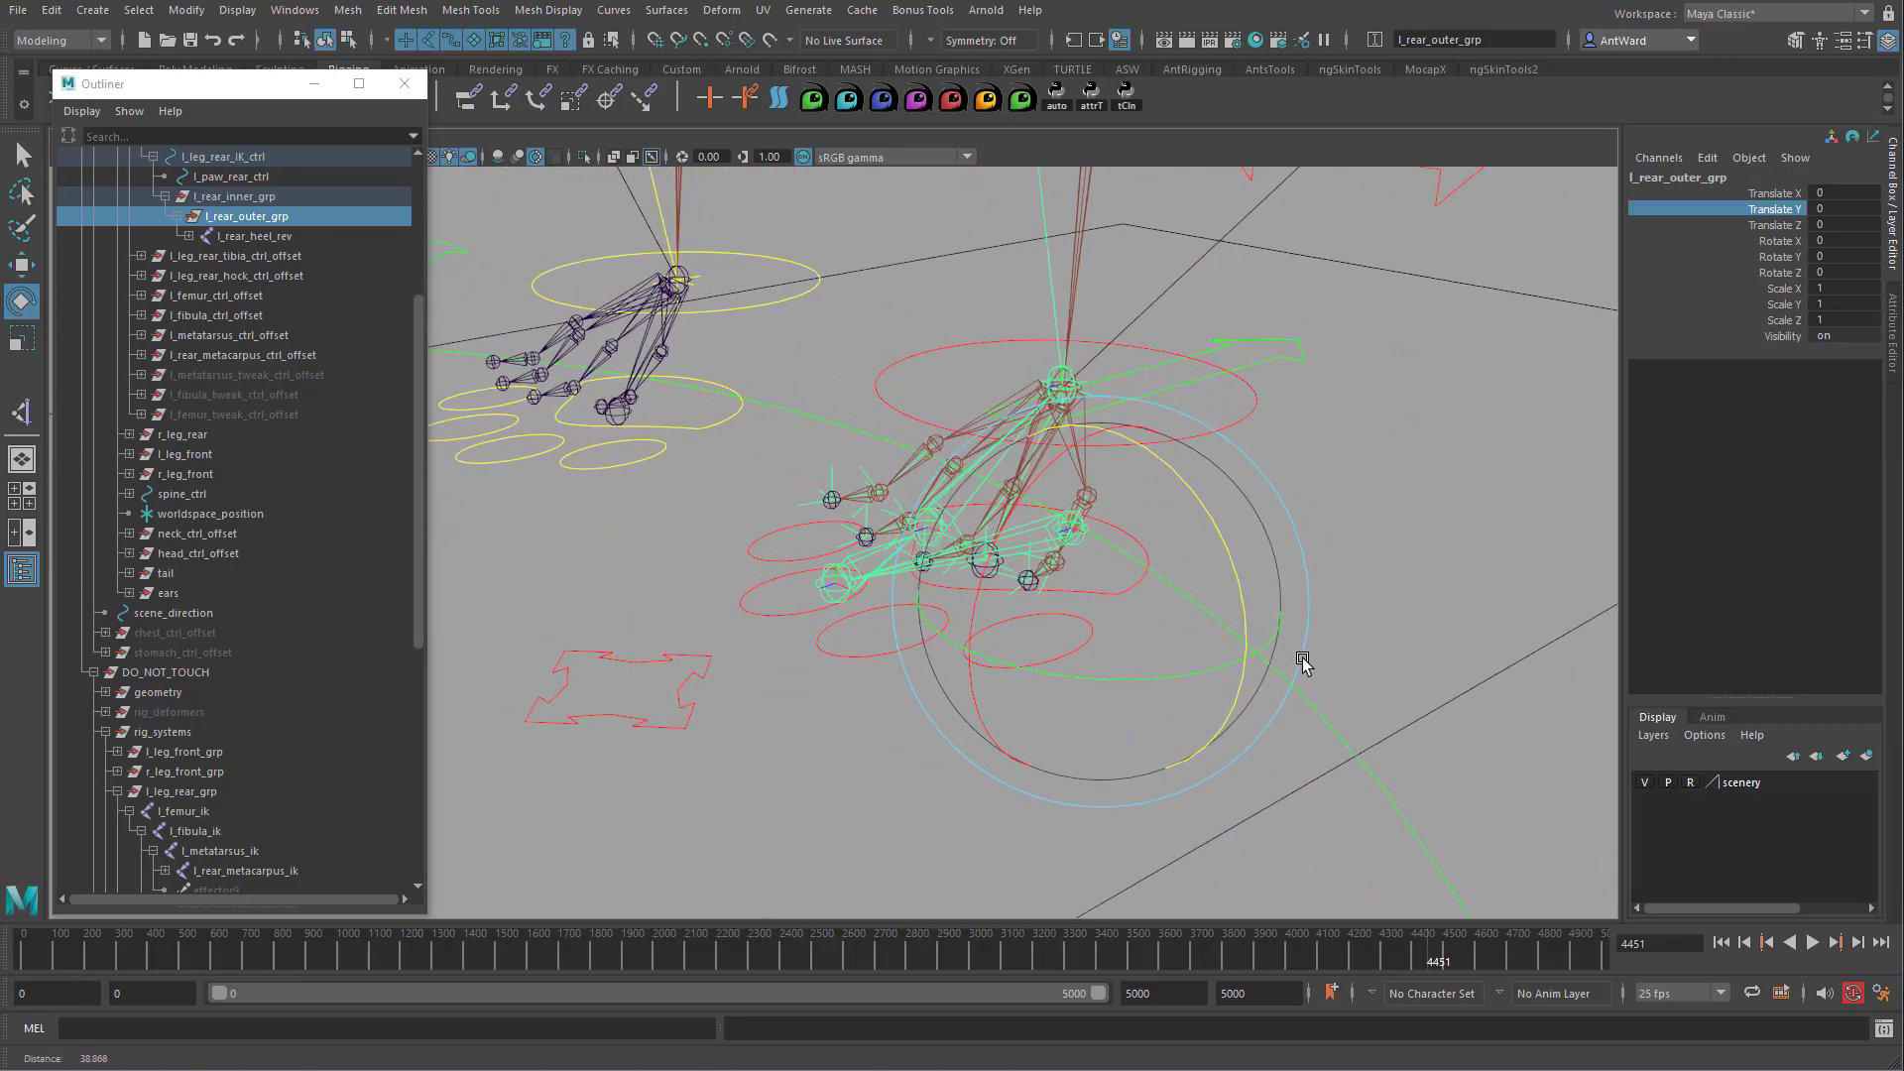
left_click_drag(1305, 660, 1338, 652, "alt")
left_click_drag(807, 794, 760, 792, "alt")
left_click(637, 651)
key("w")
mouse_move(540, 676)
left_mouse_down()
mouse_move(675, 654)
mouse_move(574, 674)
left_mouse_up()
key("ctrl+z")
left_click_drag(664, 714, 667, 716)
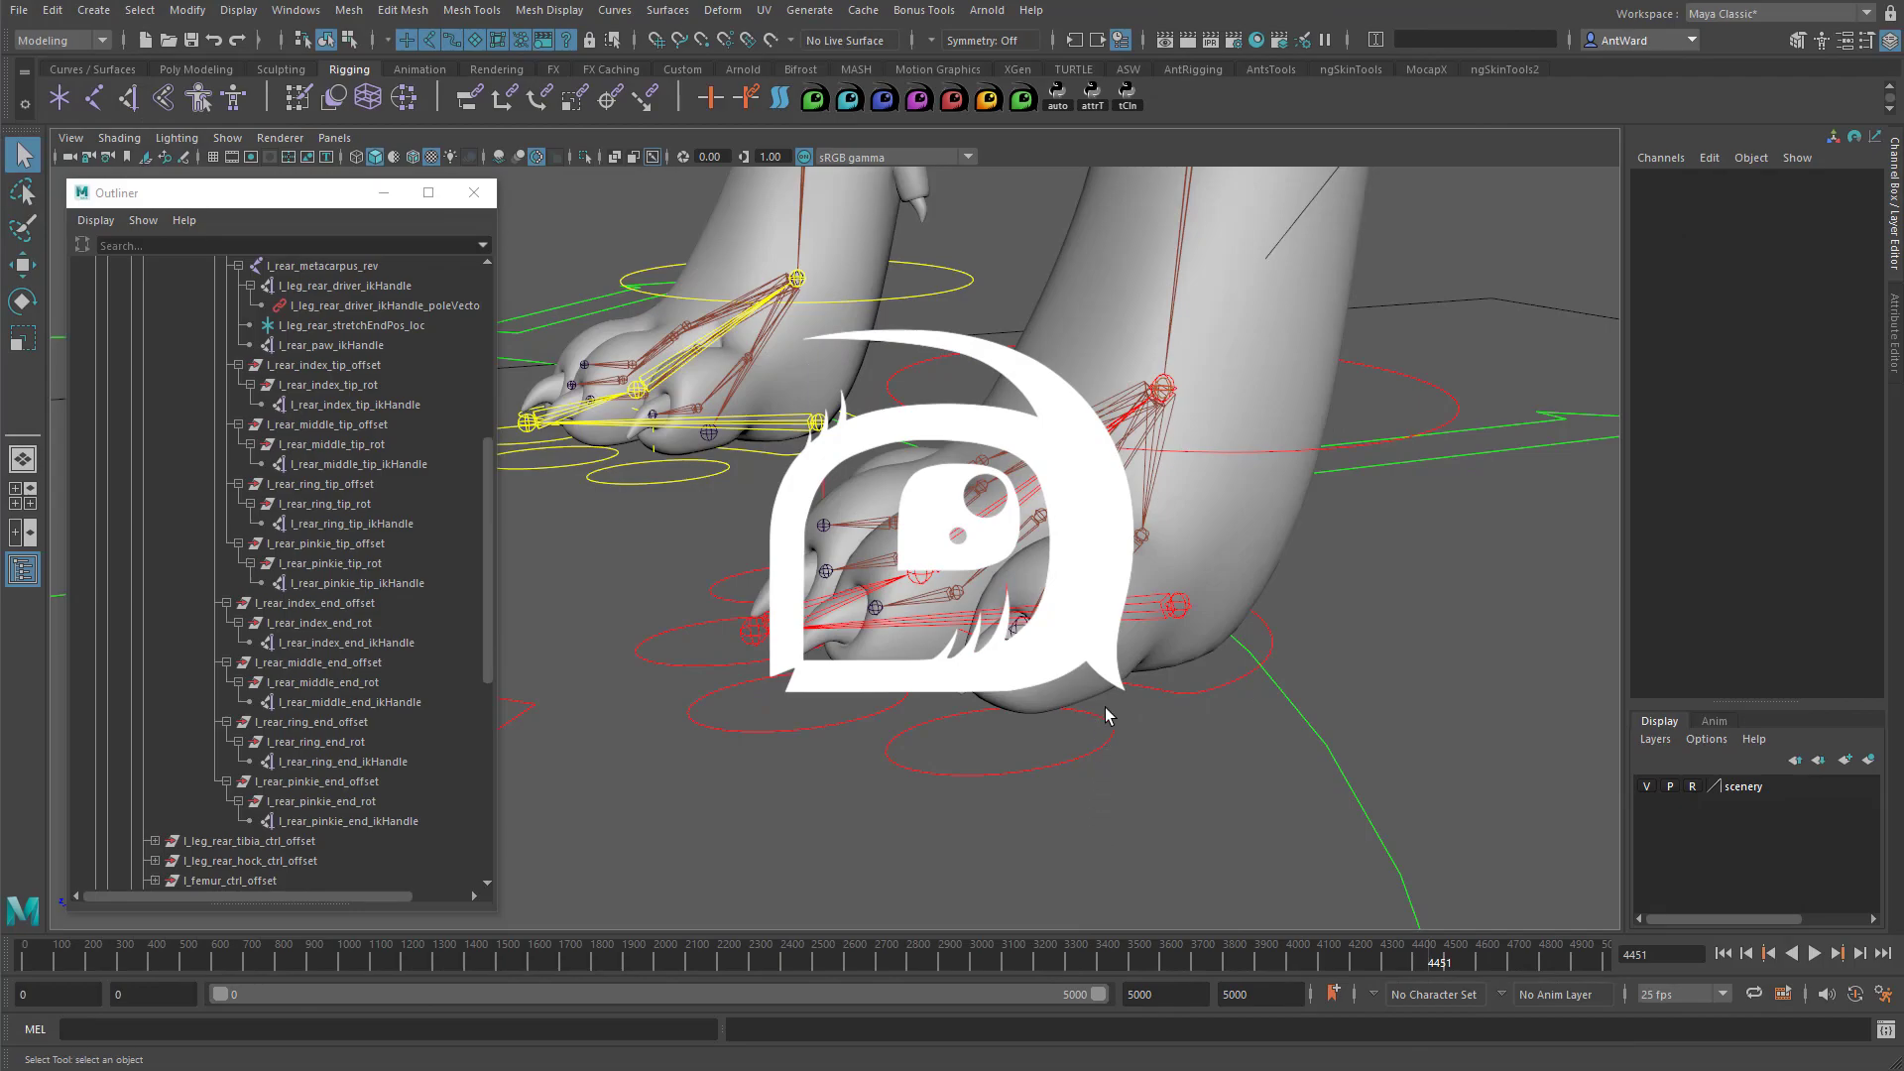
Select the index, middle, ring and pinkie tip_rot groups, test them in Rotate Z, and undo the rotation.
left_click_drag(1174, 665, 1174, 665, "alt")
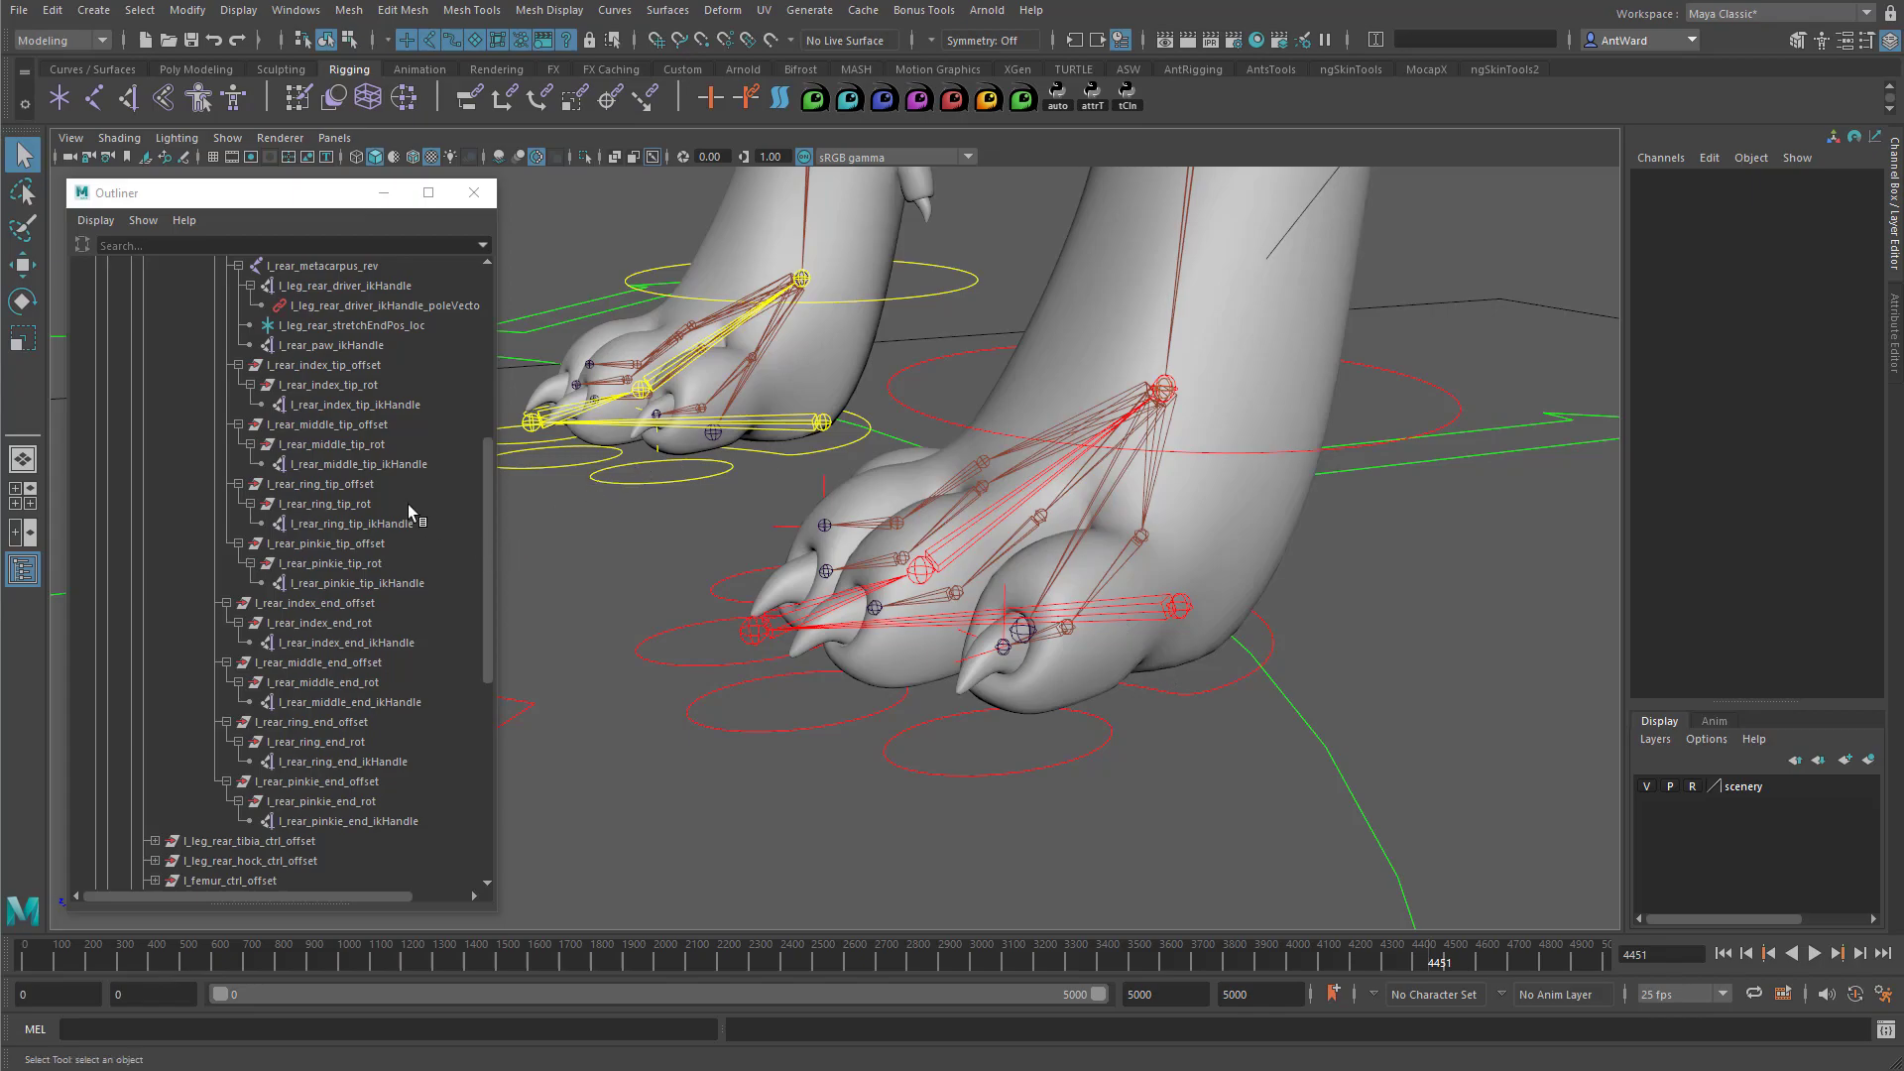
left_click(365, 393)
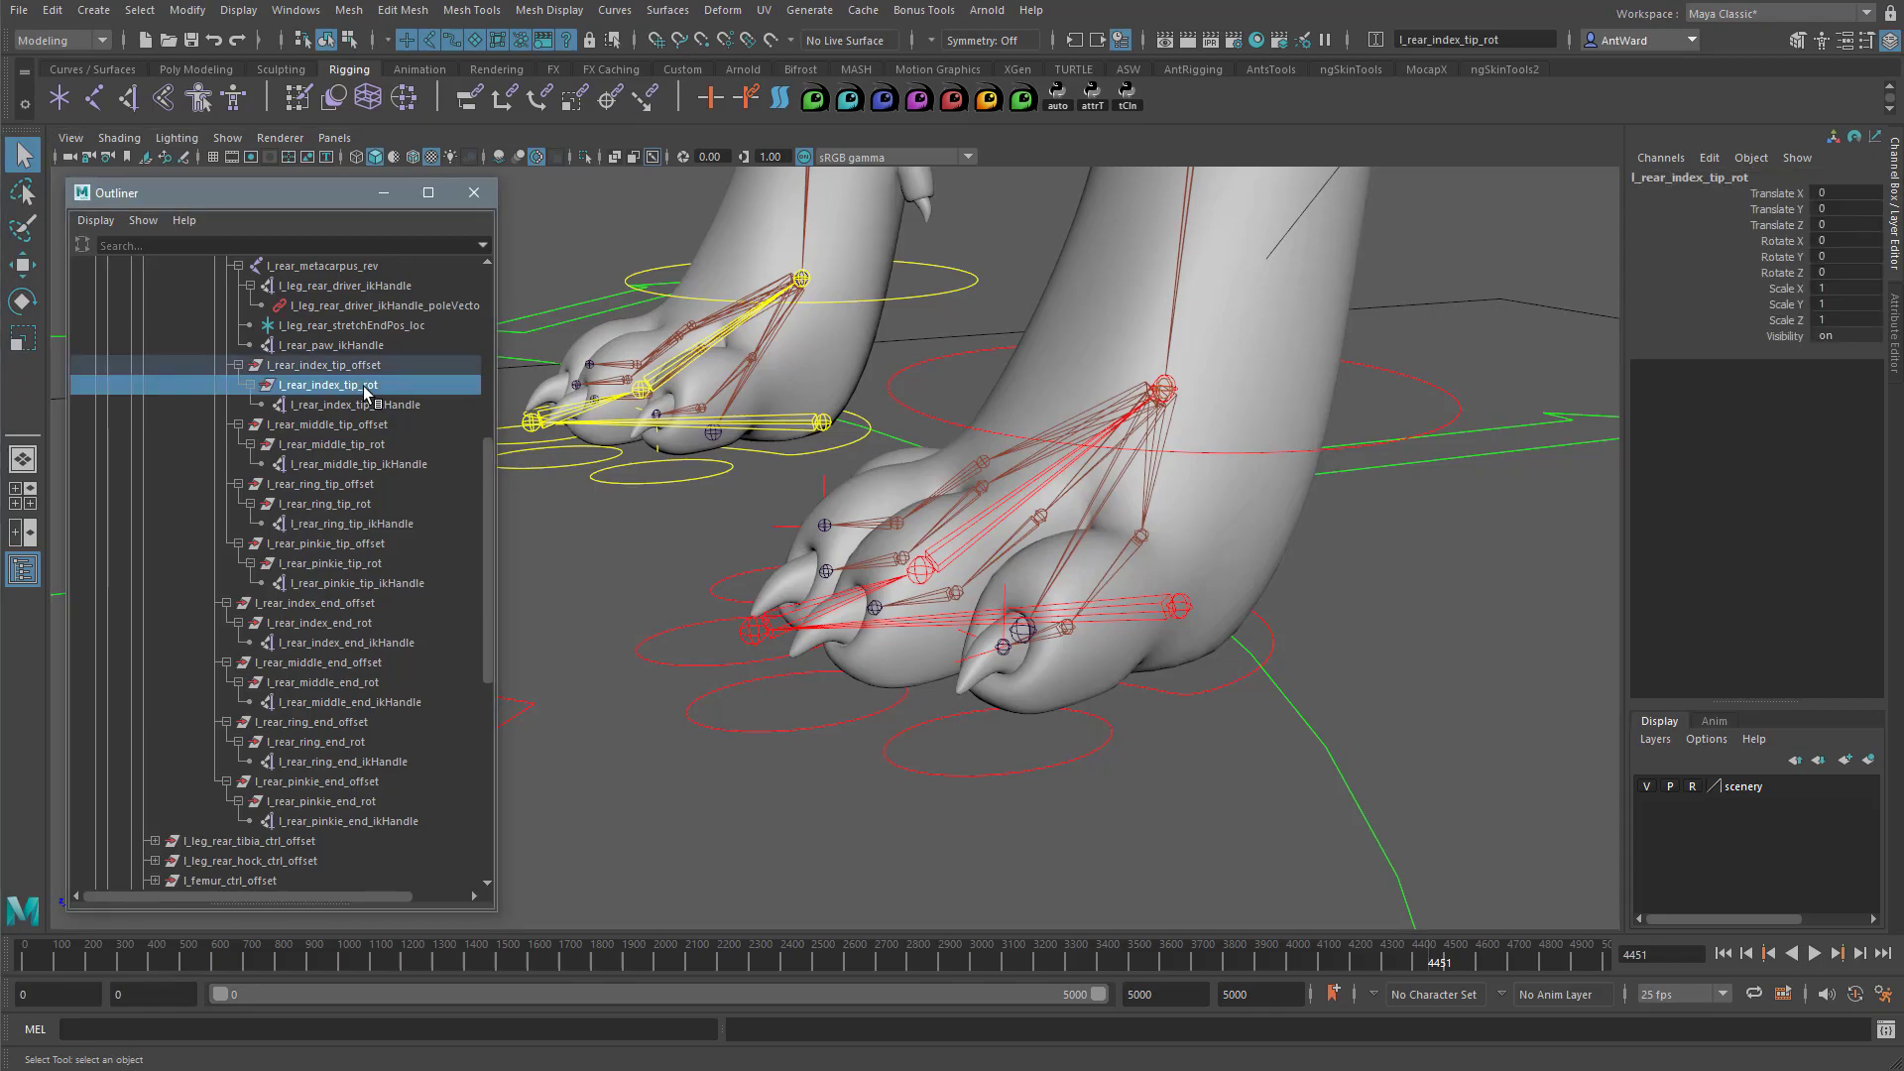
left_click(380, 448, "ctrl")
left_click(381, 504, "ctrl")
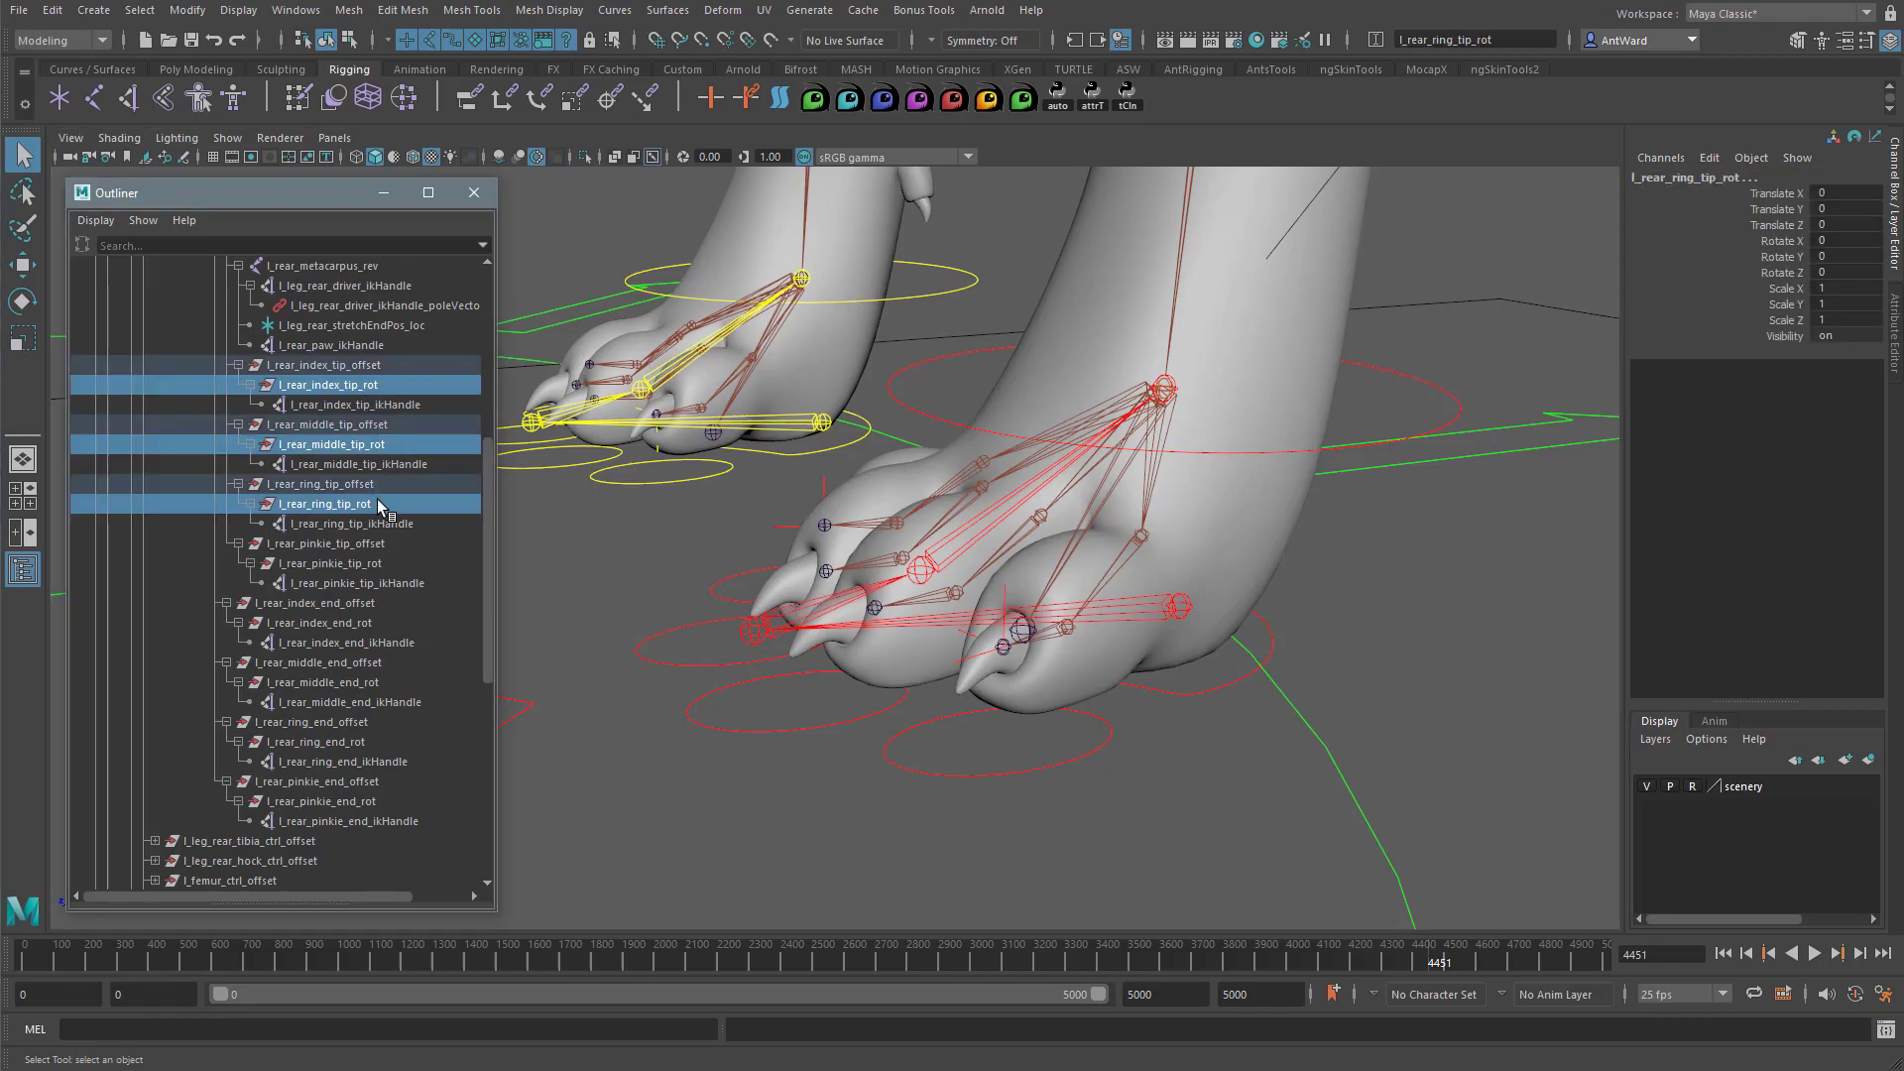
left_click(385, 563, "ctrl")
left_click(1788, 276)
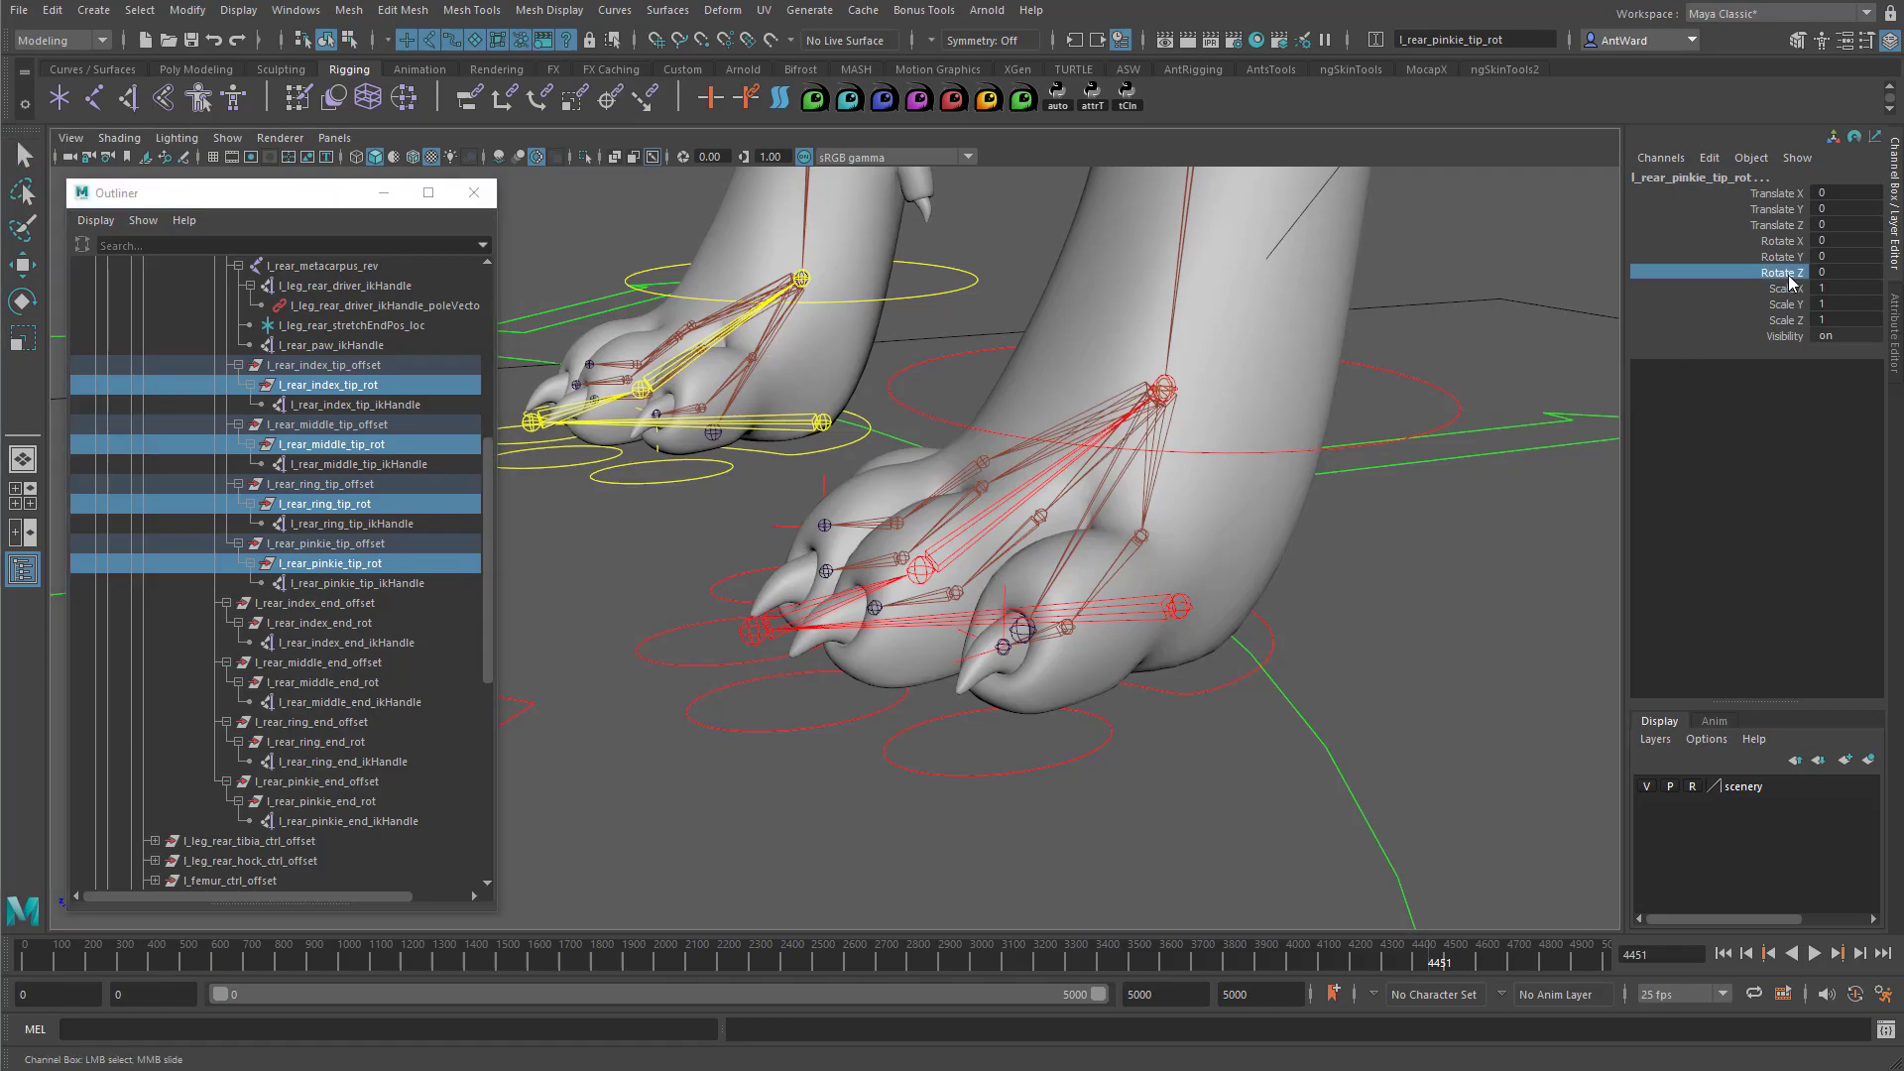
middle_click_drag(1345, 434, 1356, 430)
key("ctrl+z")
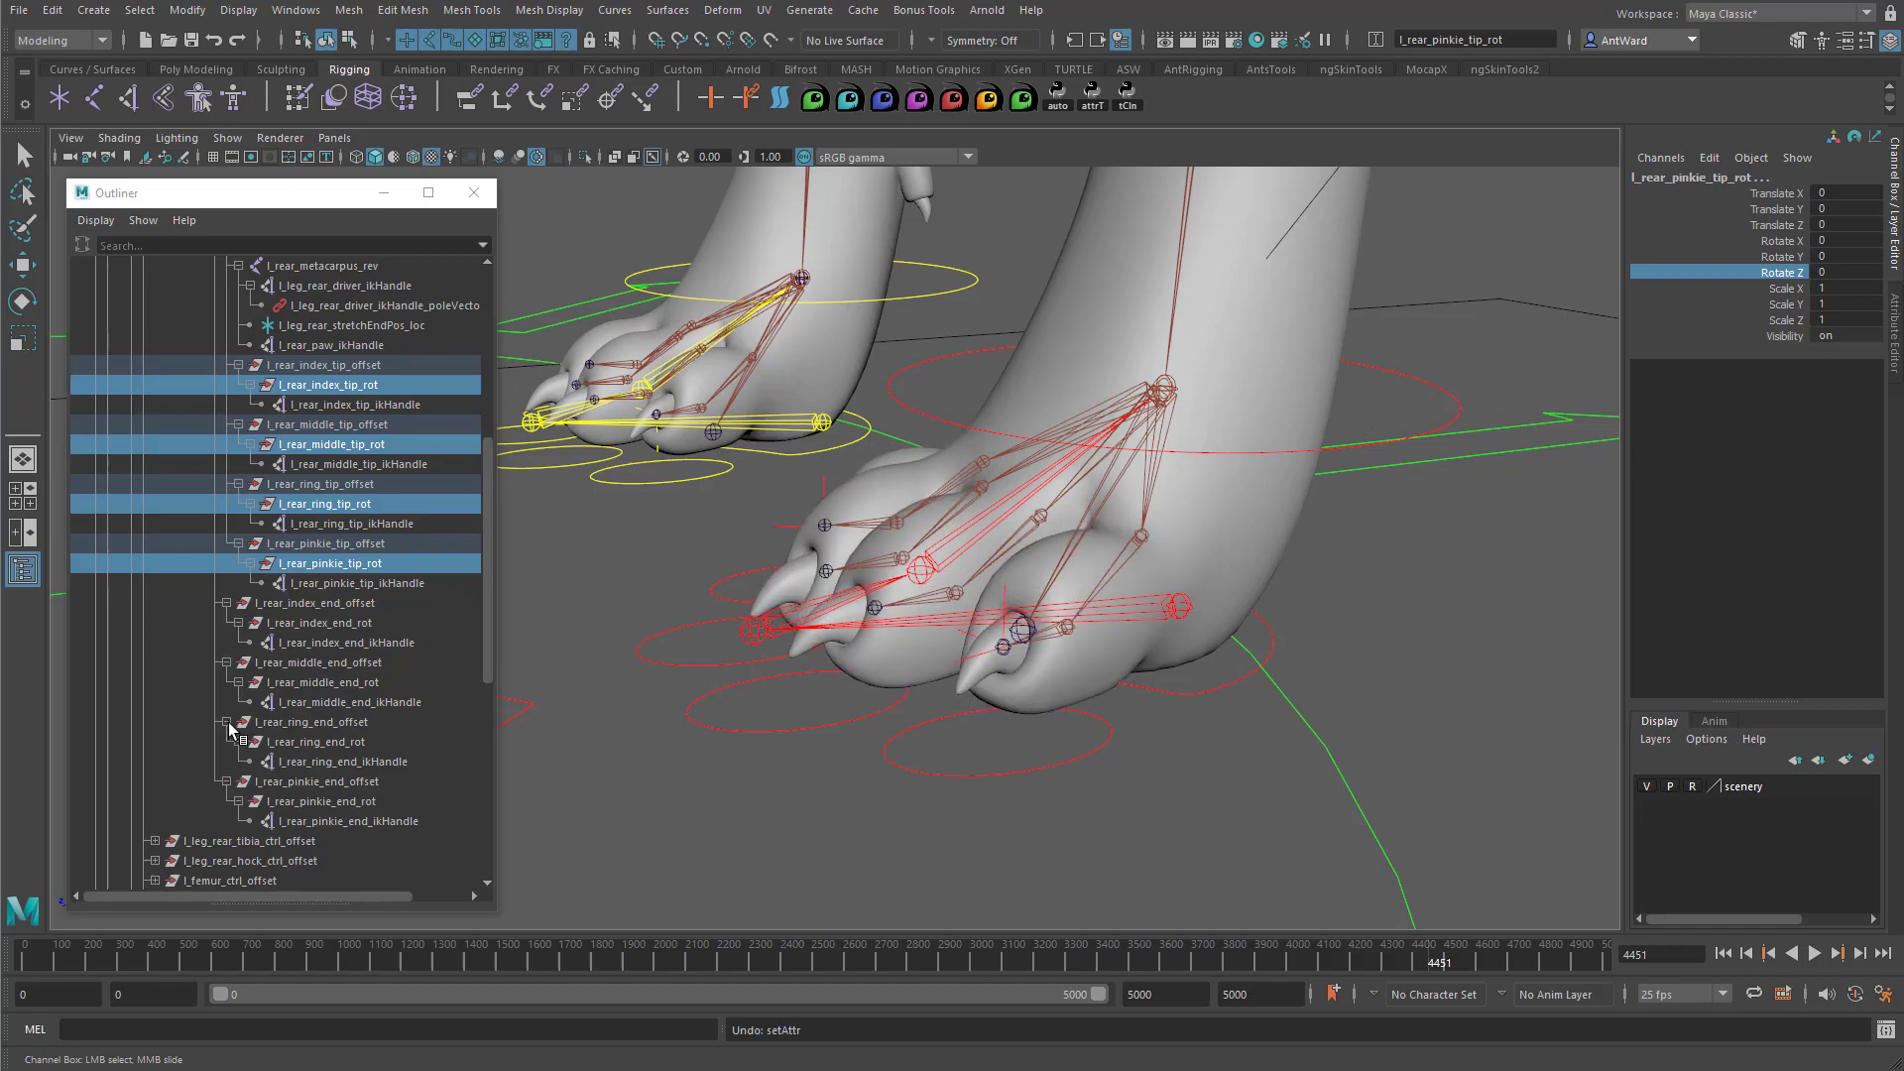
Select the index, middle, ring and pinkie end_rot groups and rotate them to 21.772 in Rotate Z.
left_click(349, 622)
left_click(361, 682, "ctrl")
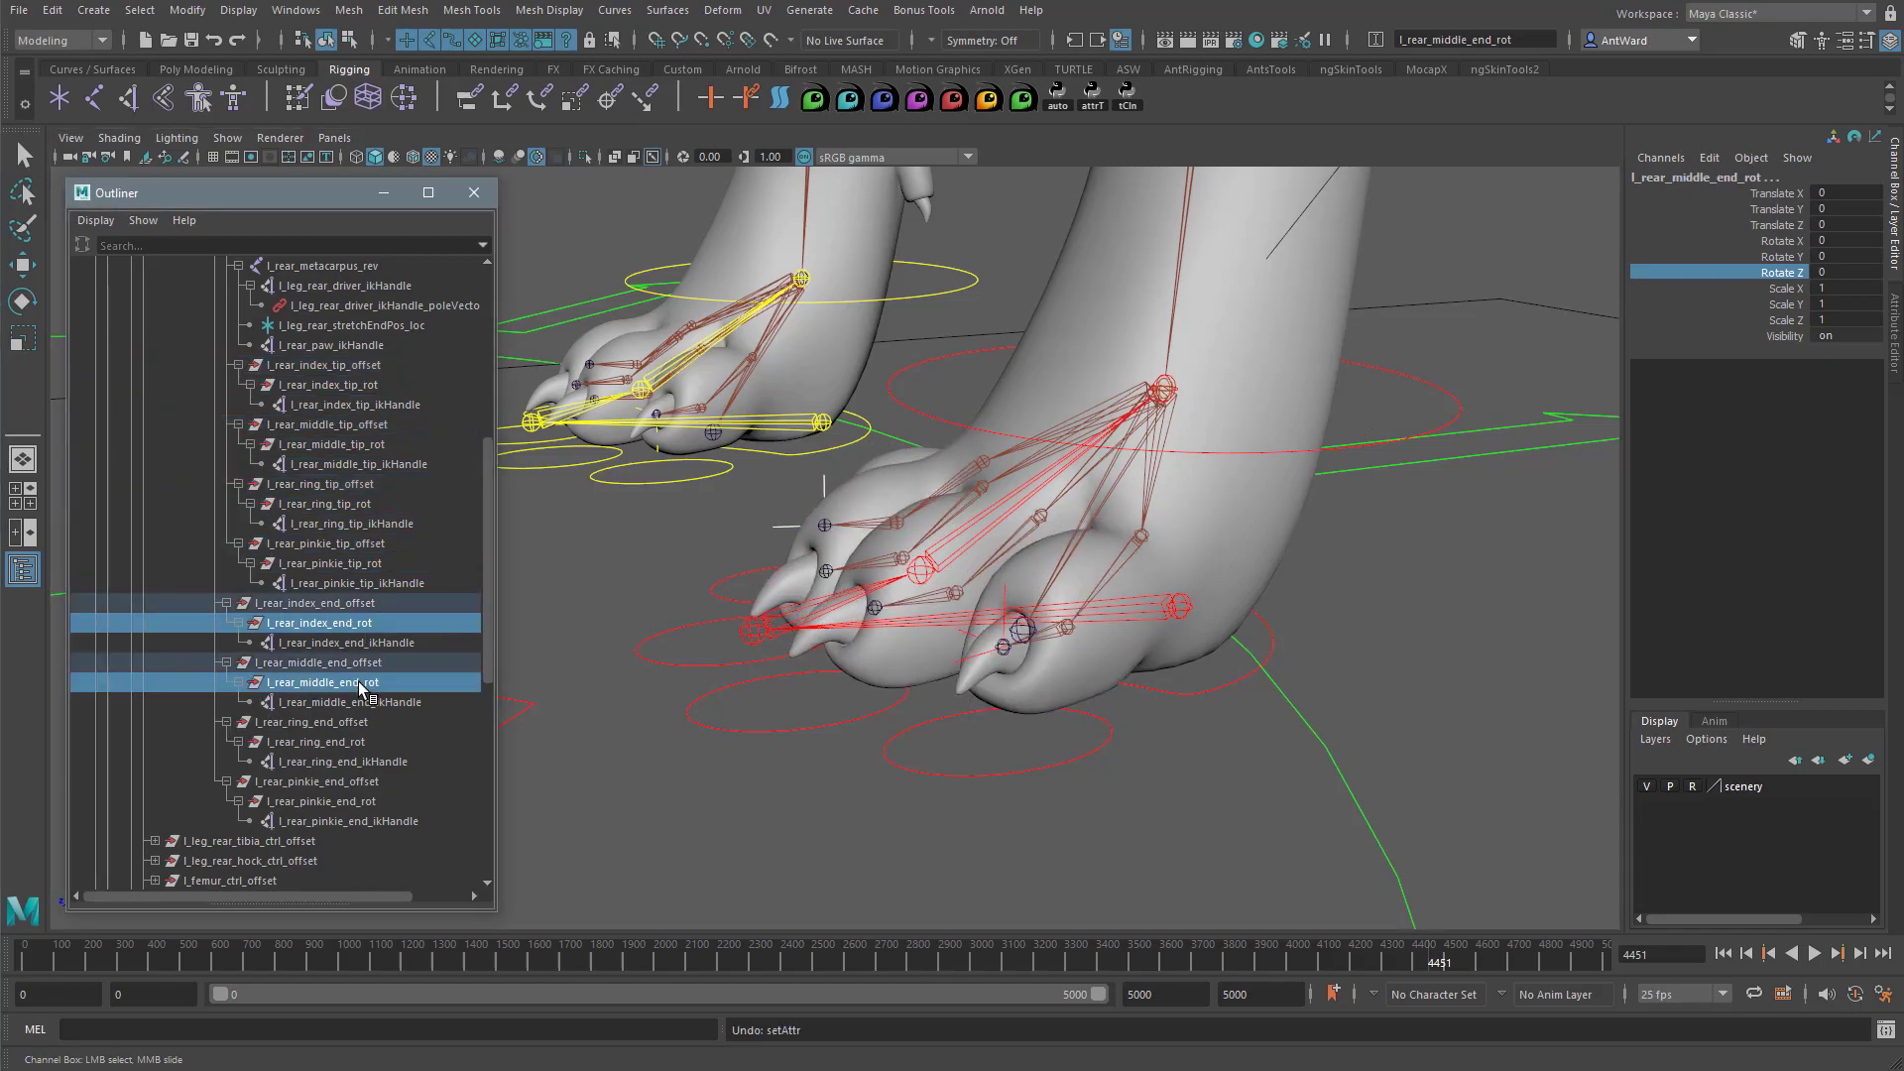
left_click(367, 744, "ctrl")
left_click(372, 803, "ctrl")
mouse_move(1185, 745)
middle_mouse_down()
mouse_move(1202, 741)
mouse_move(1186, 723)
mouse_move(1213, 722)
mouse_move(1142, 724)
mouse_move(1201, 719)
middle_mouse_up()
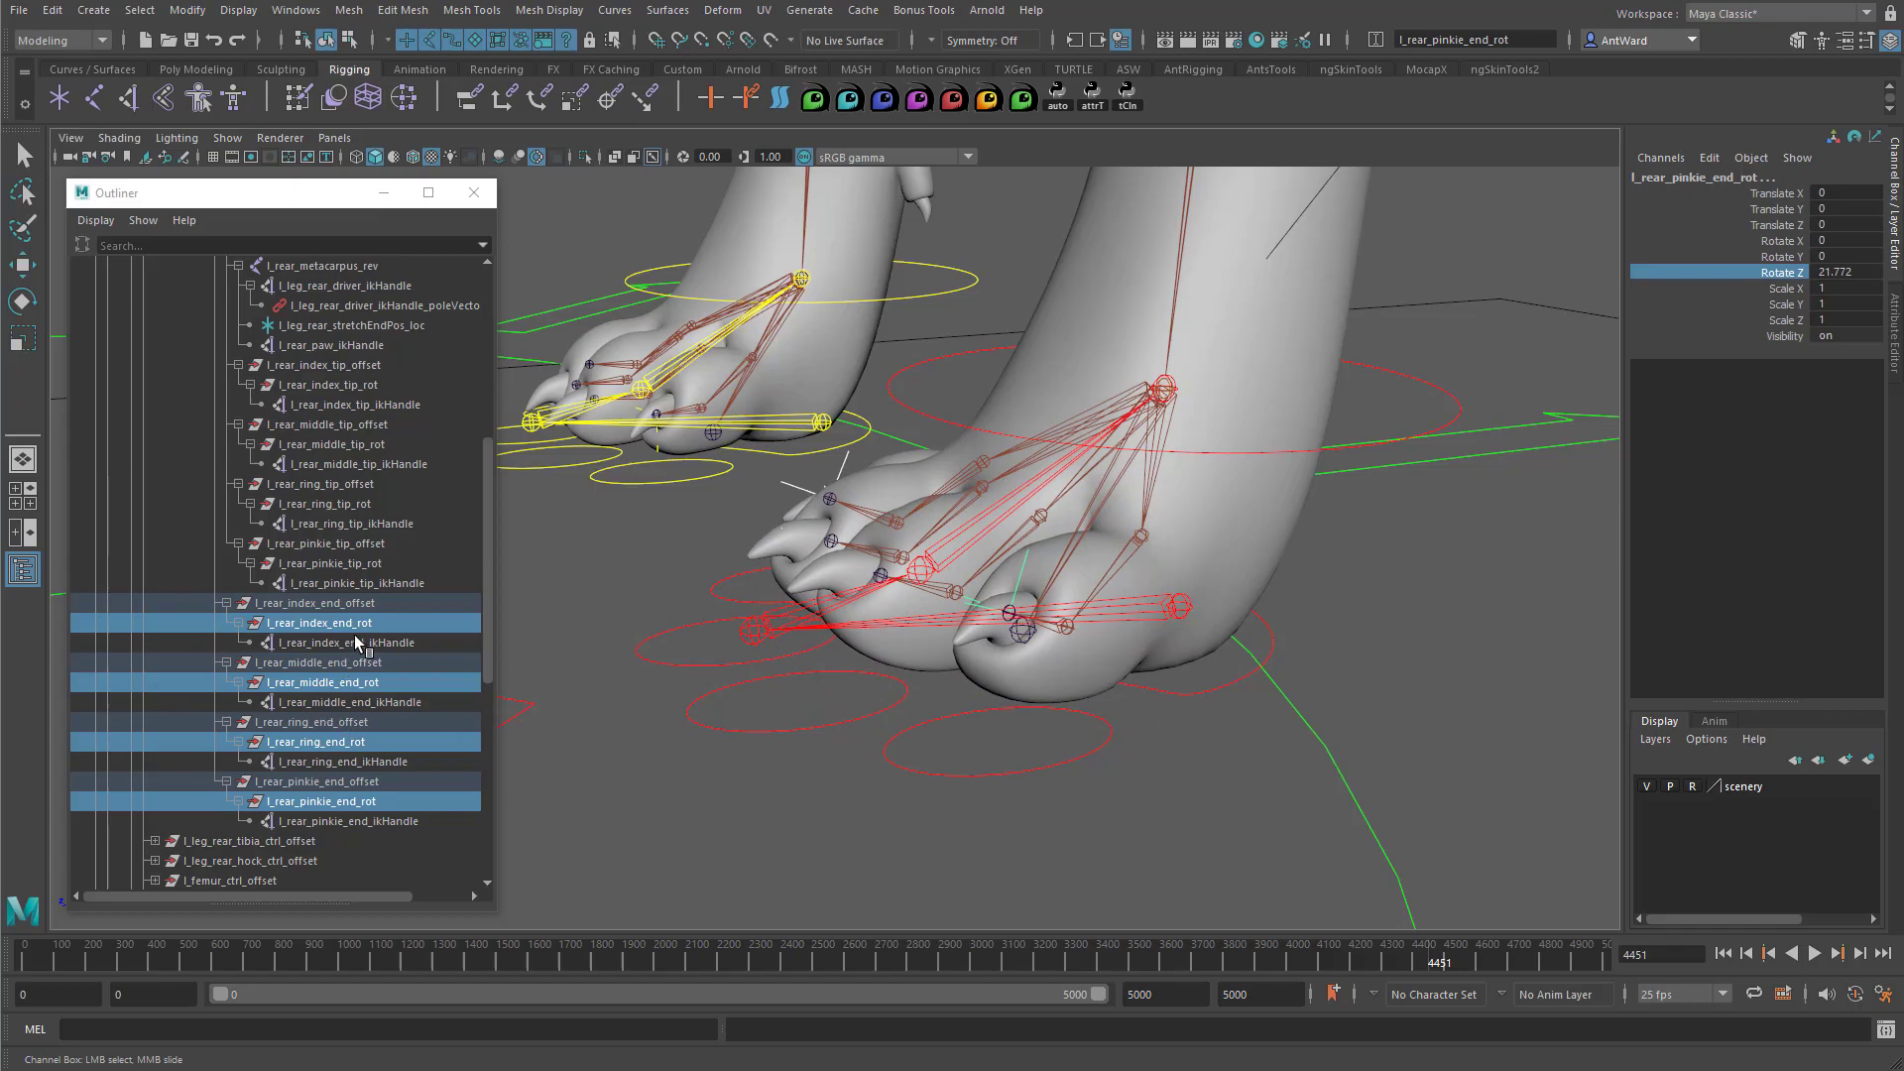
Examine the pivot of l_rear_pinkie_end_rot and its place between the pinkie end offset group and IK handle.
left_click(382, 804)
key("w")
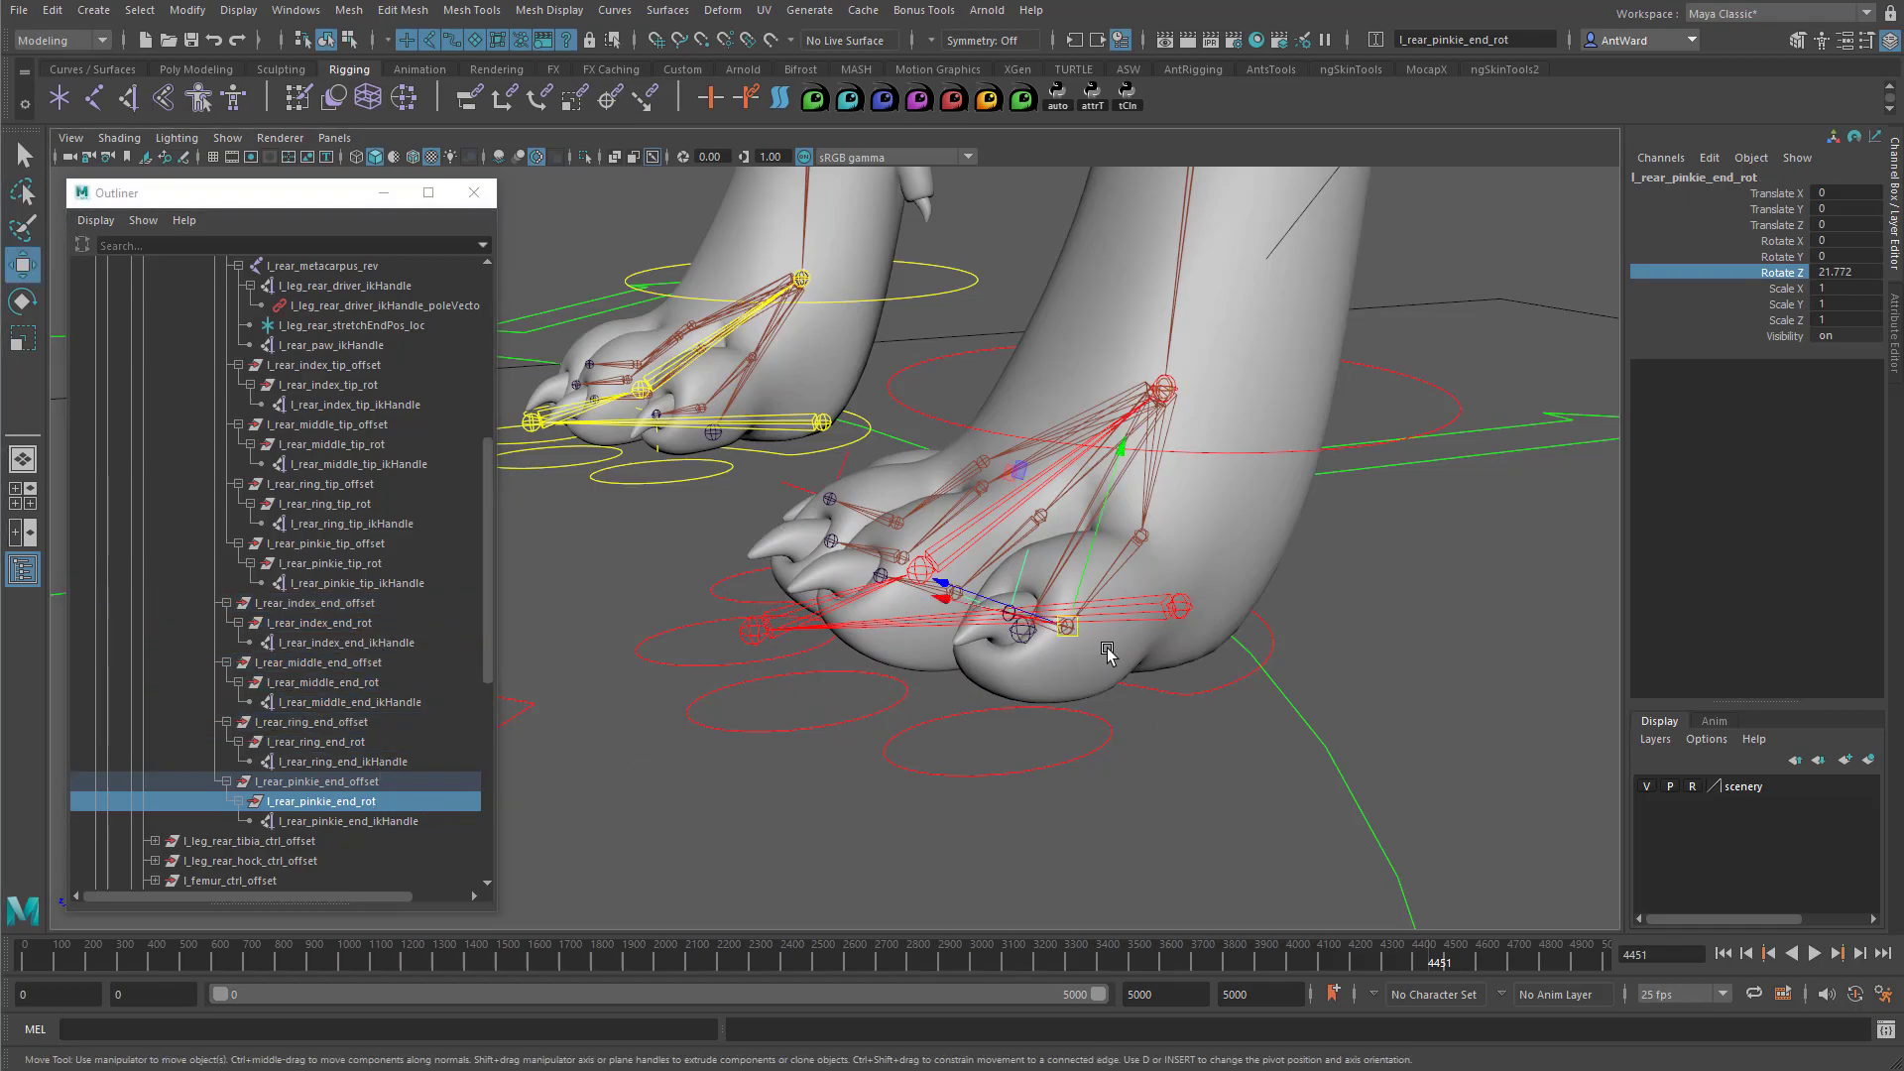
left_click_drag(1057, 684, 912, 716, "alt")
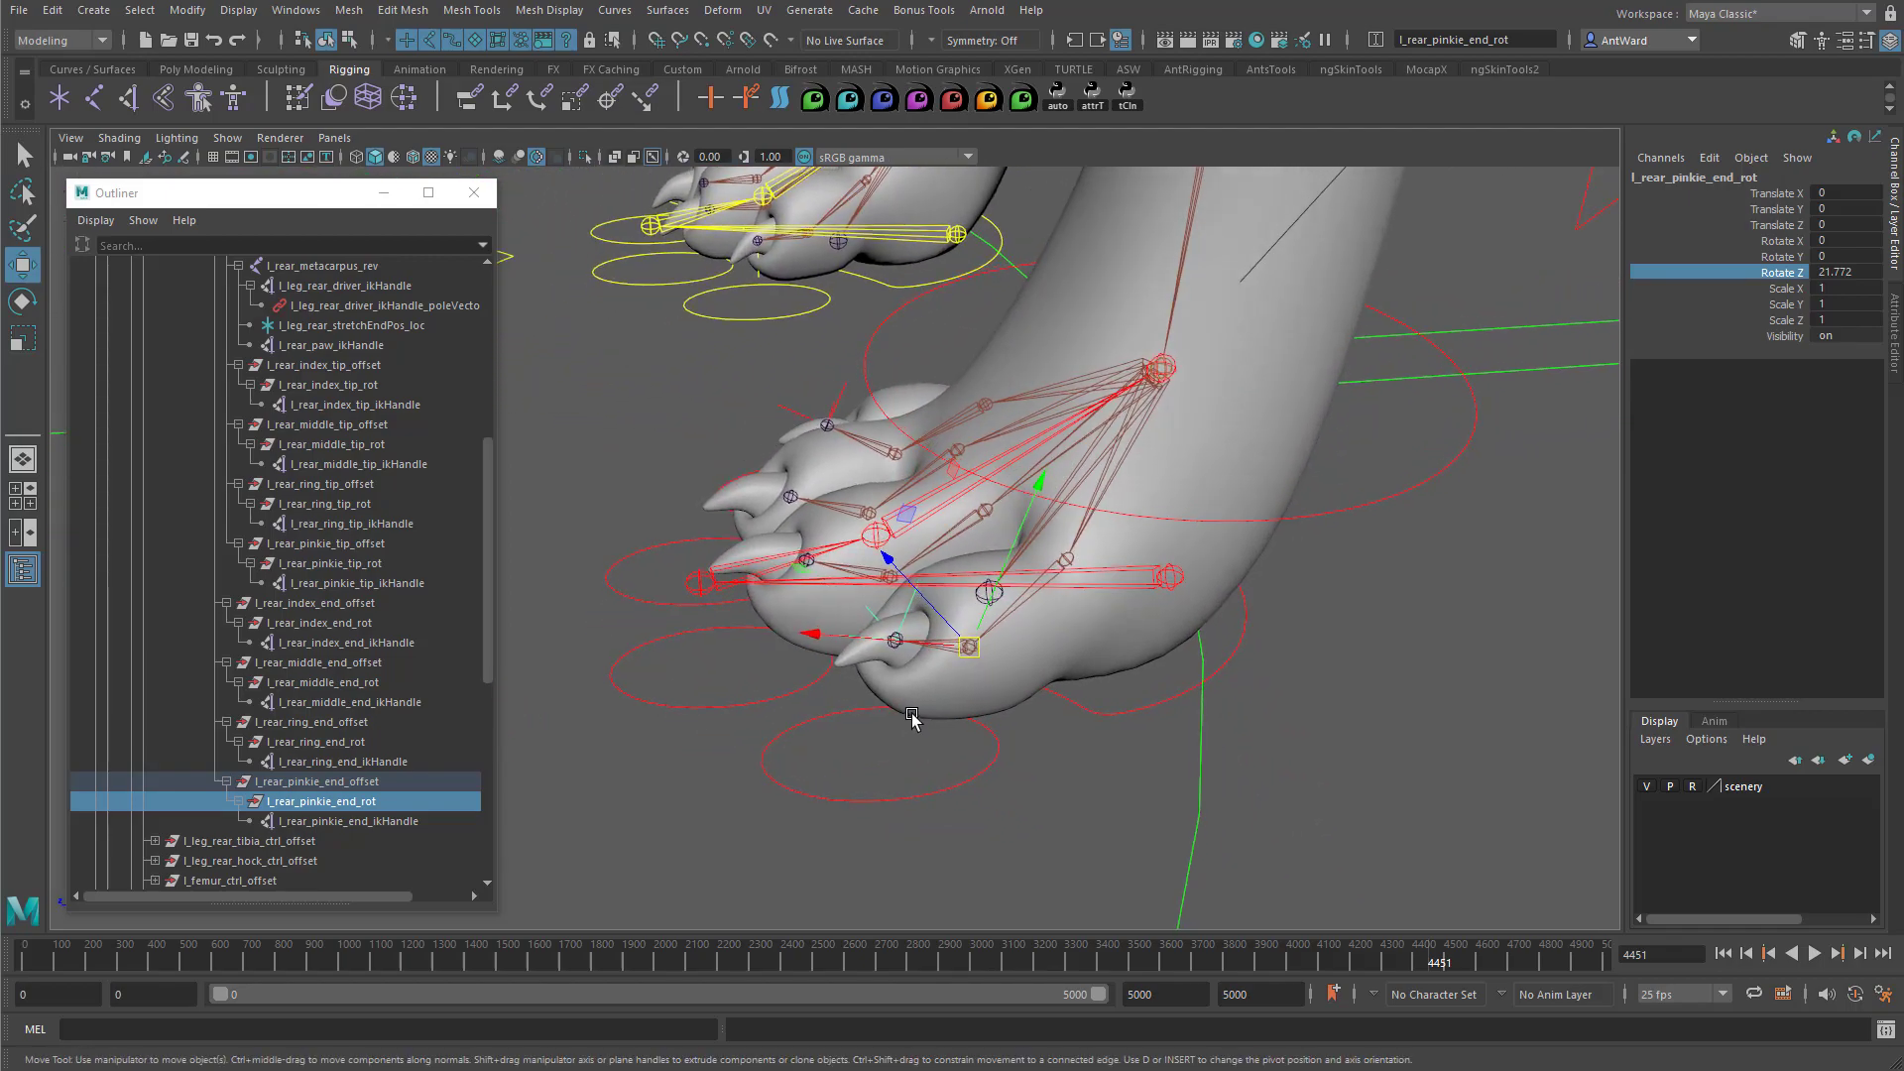
left_click(377, 784)
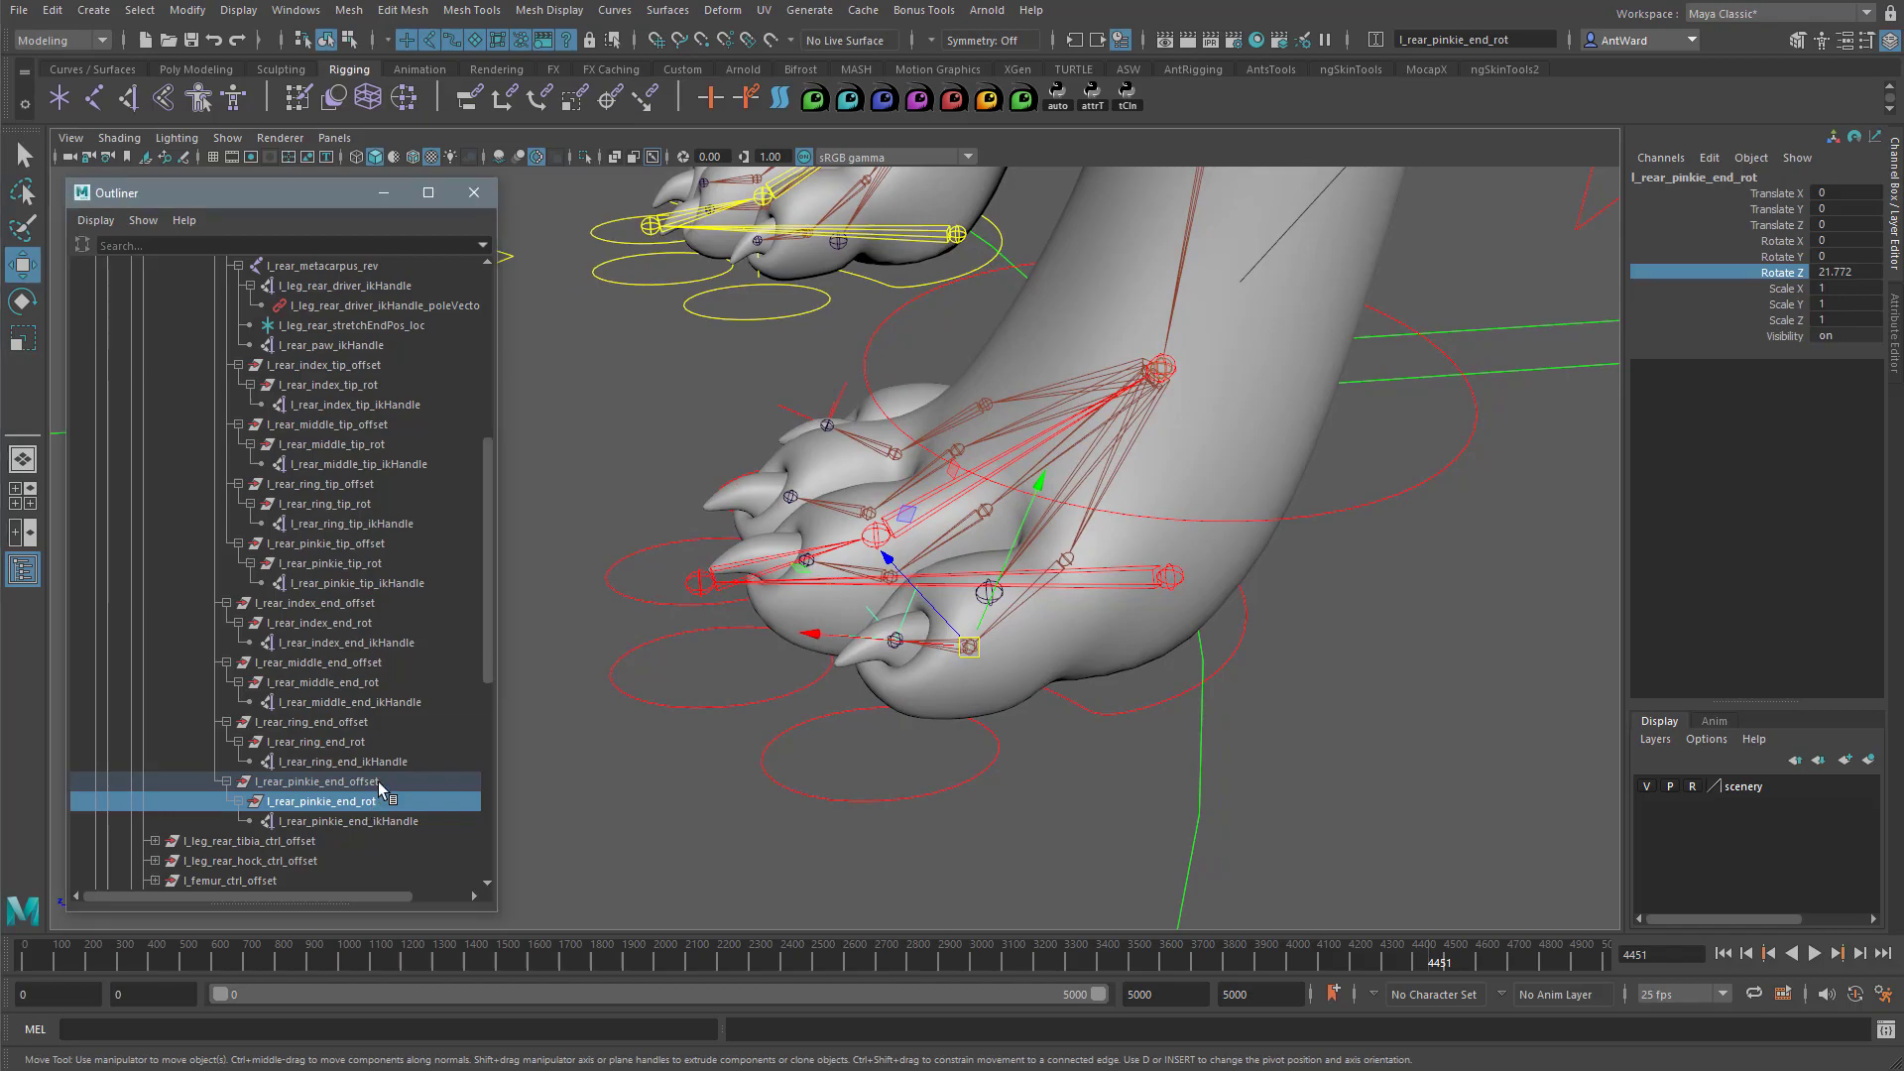
left_click(374, 799)
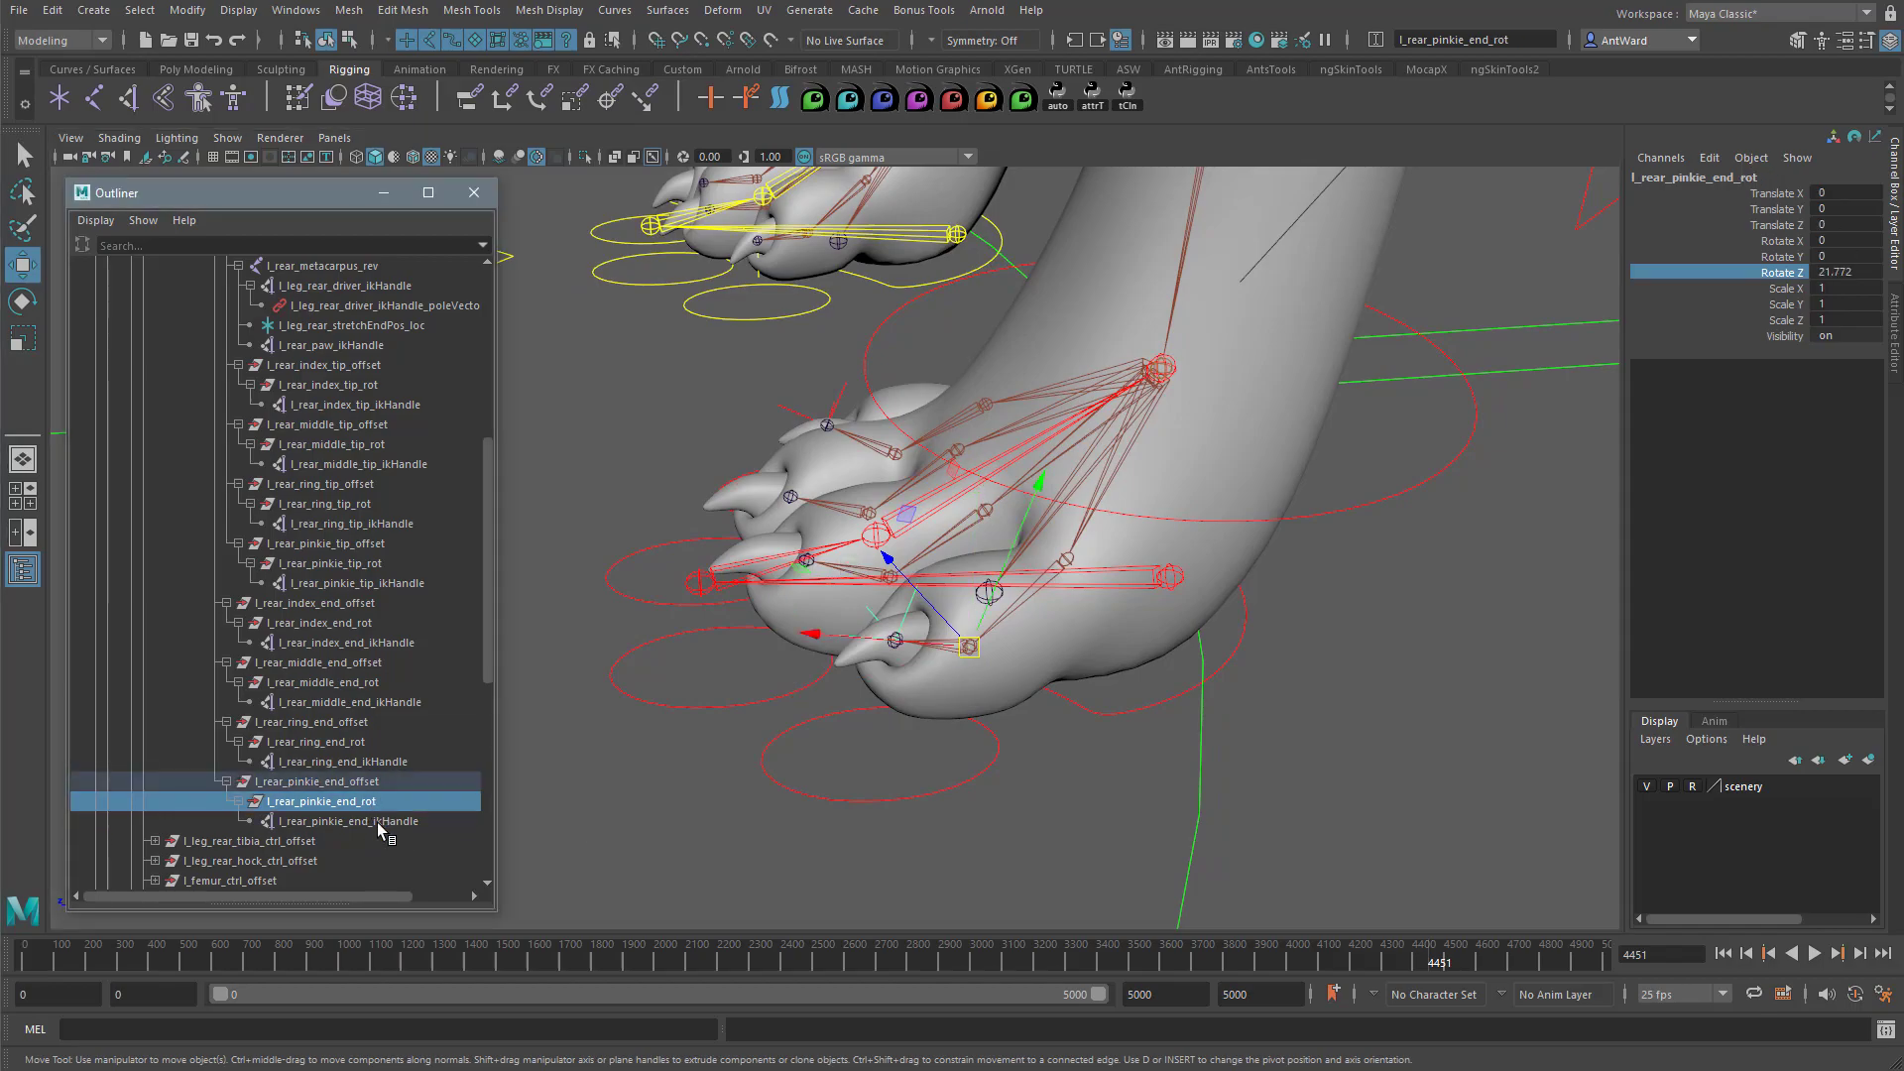
left_click(379, 823)
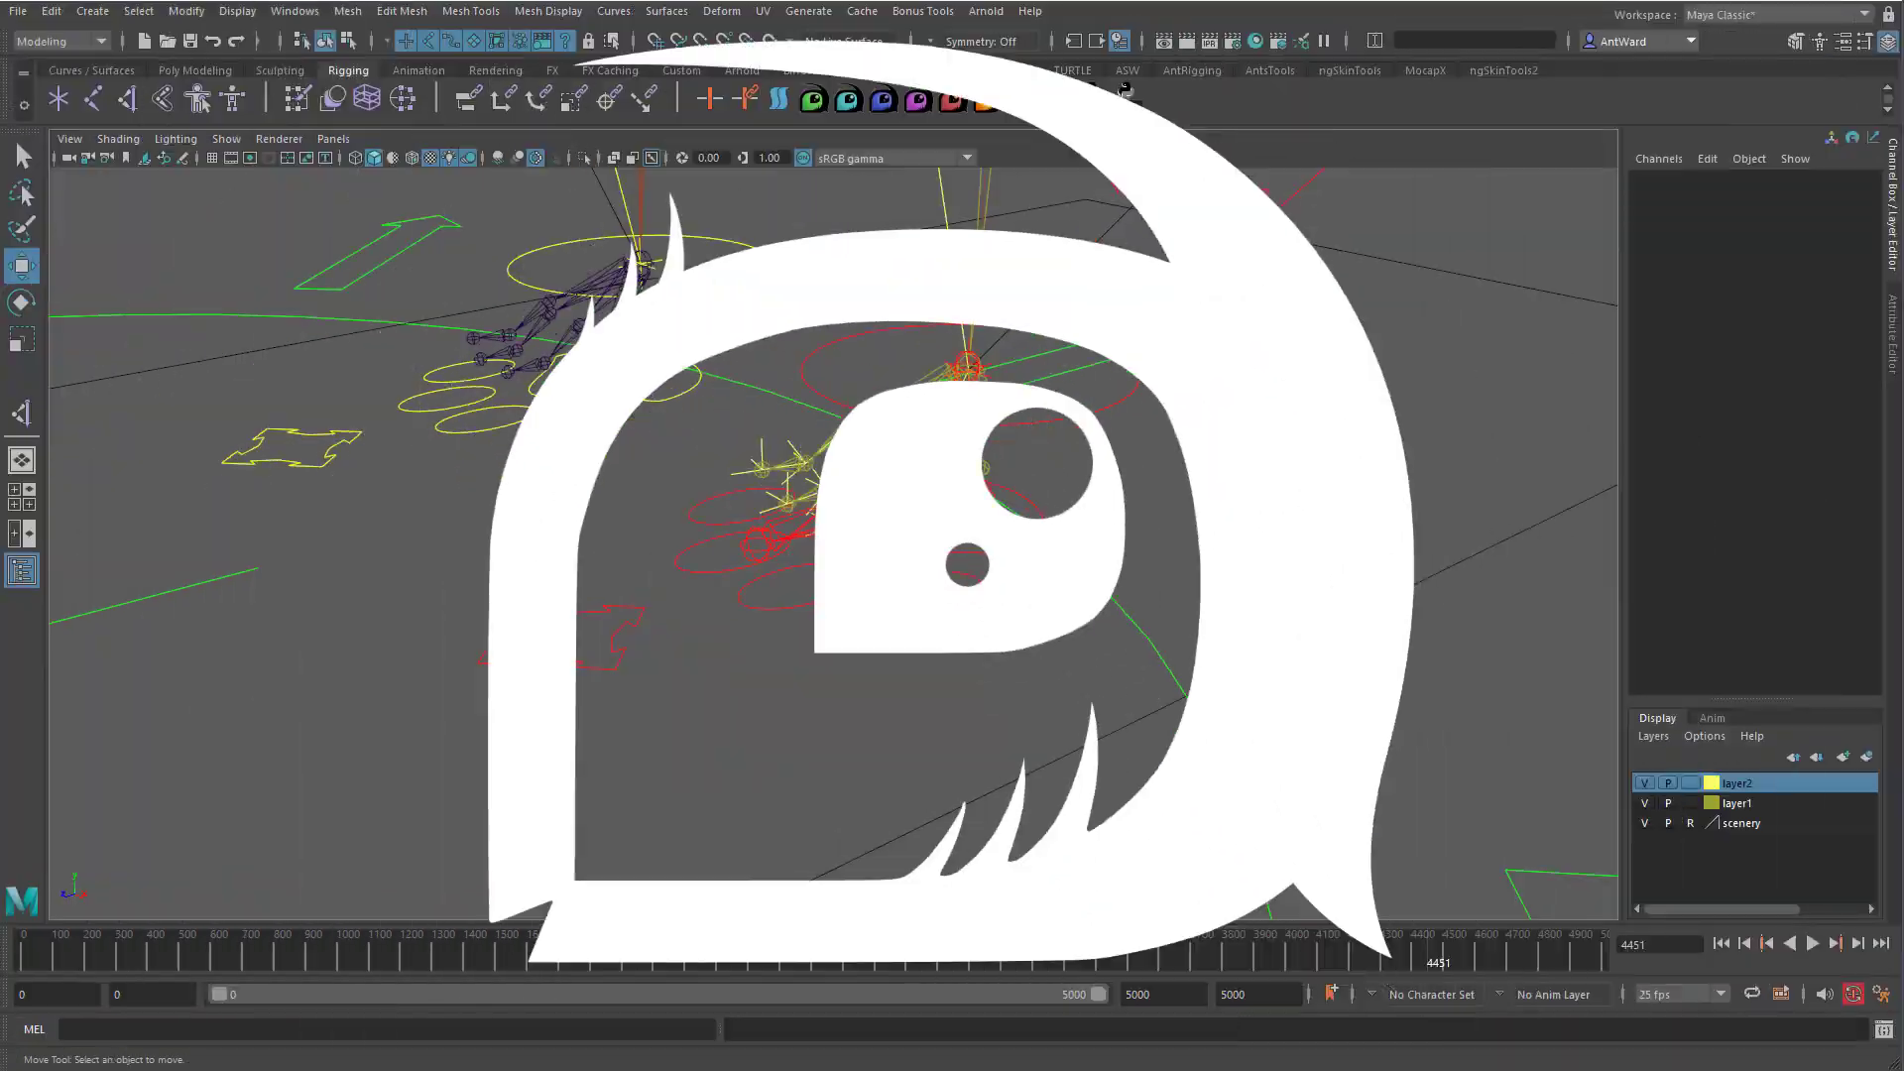
mouse_move(863, 543)
left_mouse_down("alt")
mouse_move(857, 525)
mouse_move(753, 521)
mouse_move(842, 531)
left_mouse_up("alt")
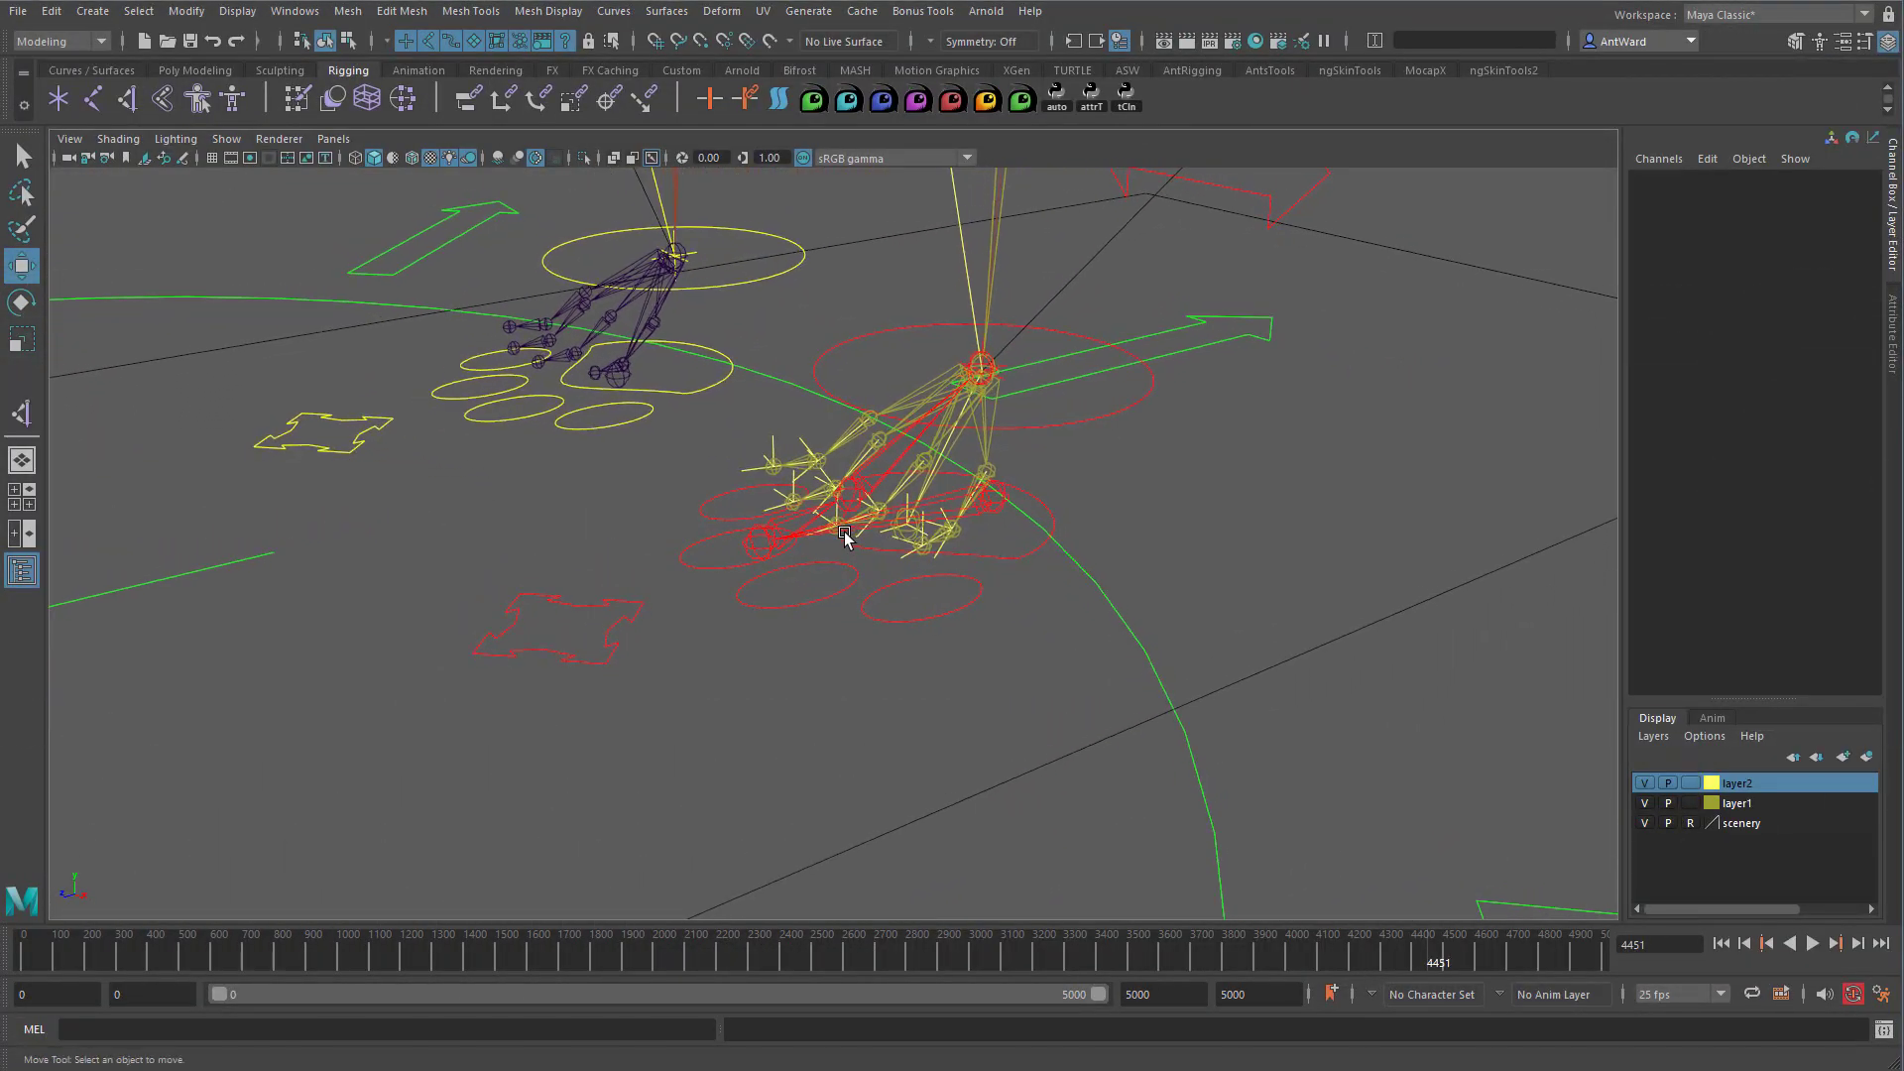
left_click(1737, 804)
left_click(1751, 782)
left_click(1752, 801)
left_click(1750, 782)
left_click_drag(893, 503, 894, 505, "alt")
Move l_paw_rear_ctrl forward to about 2.6 in Translate Z, and test rotating l_rear_ball_rev in X, leaving it at about 8 degrees.
left_click_drag(567, 559, 431, 675)
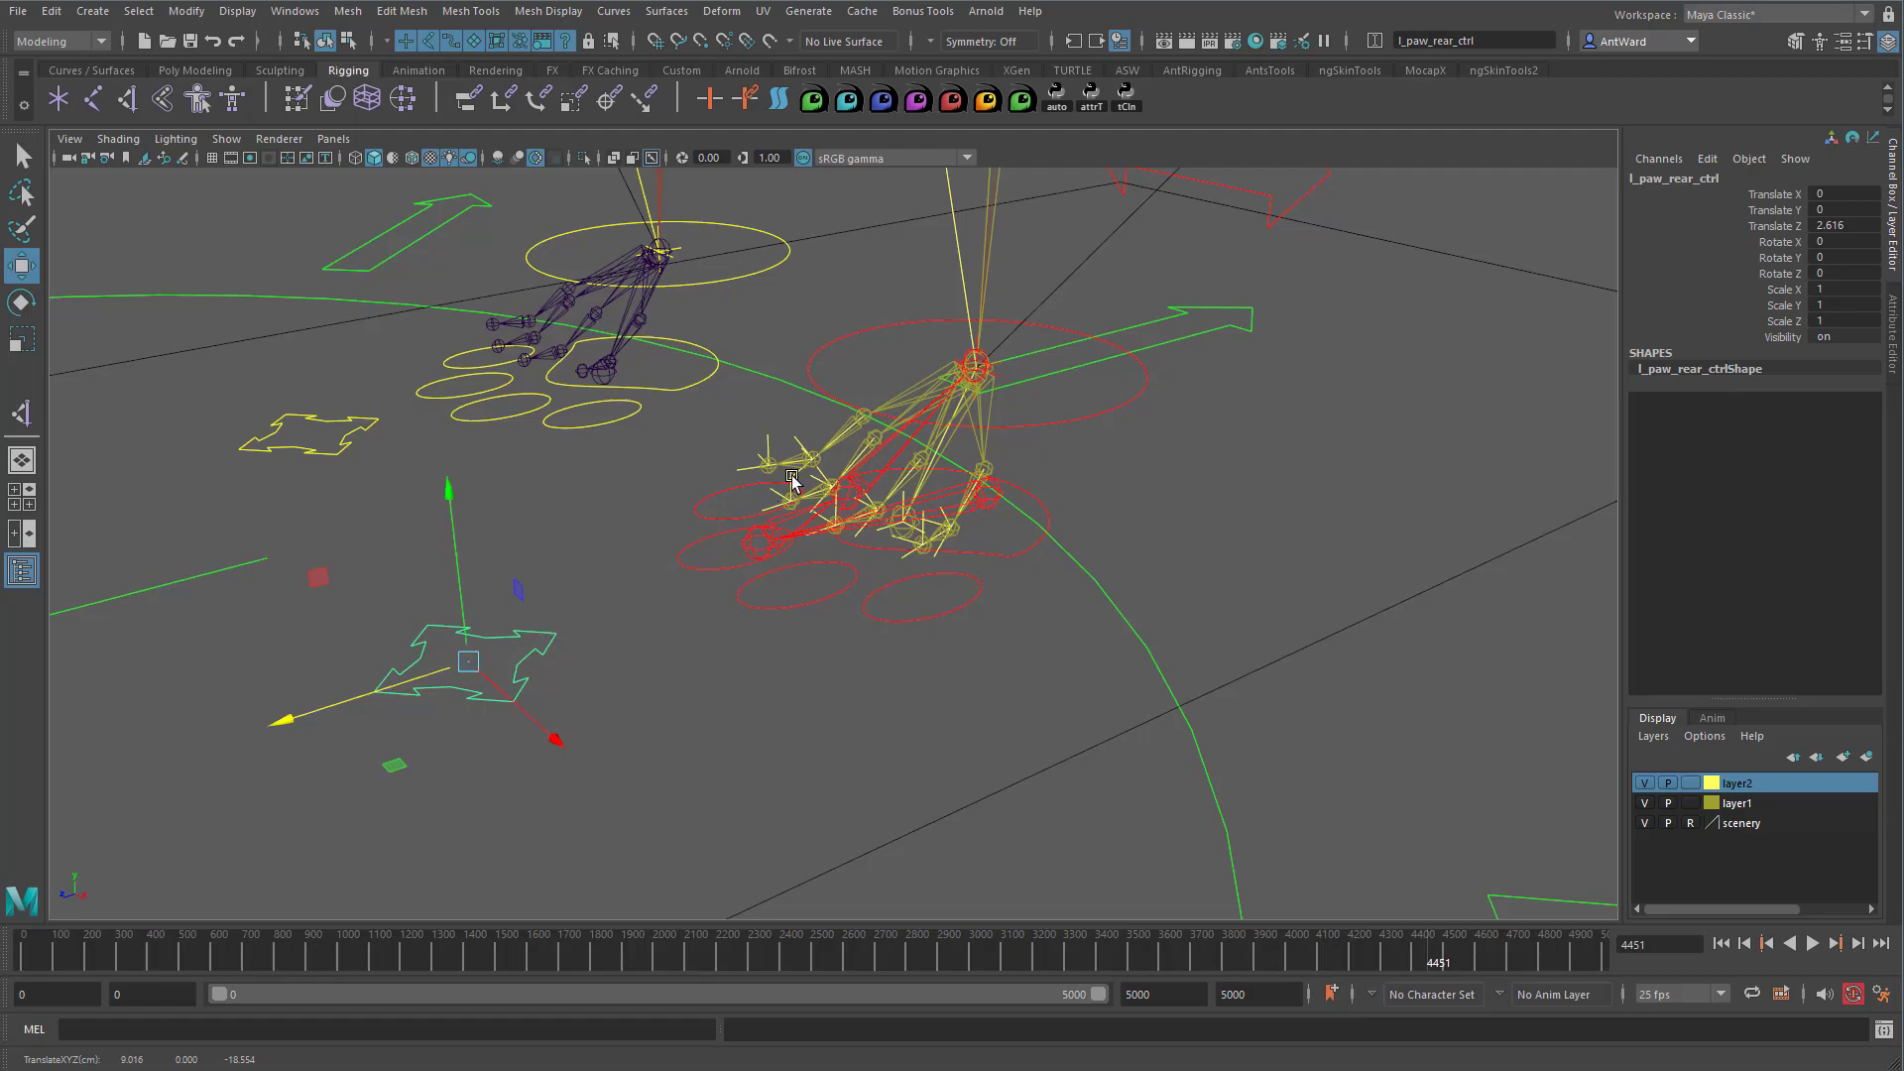
left_click(885, 460)
key("e")
left_click_drag(838, 359, 710, 420)
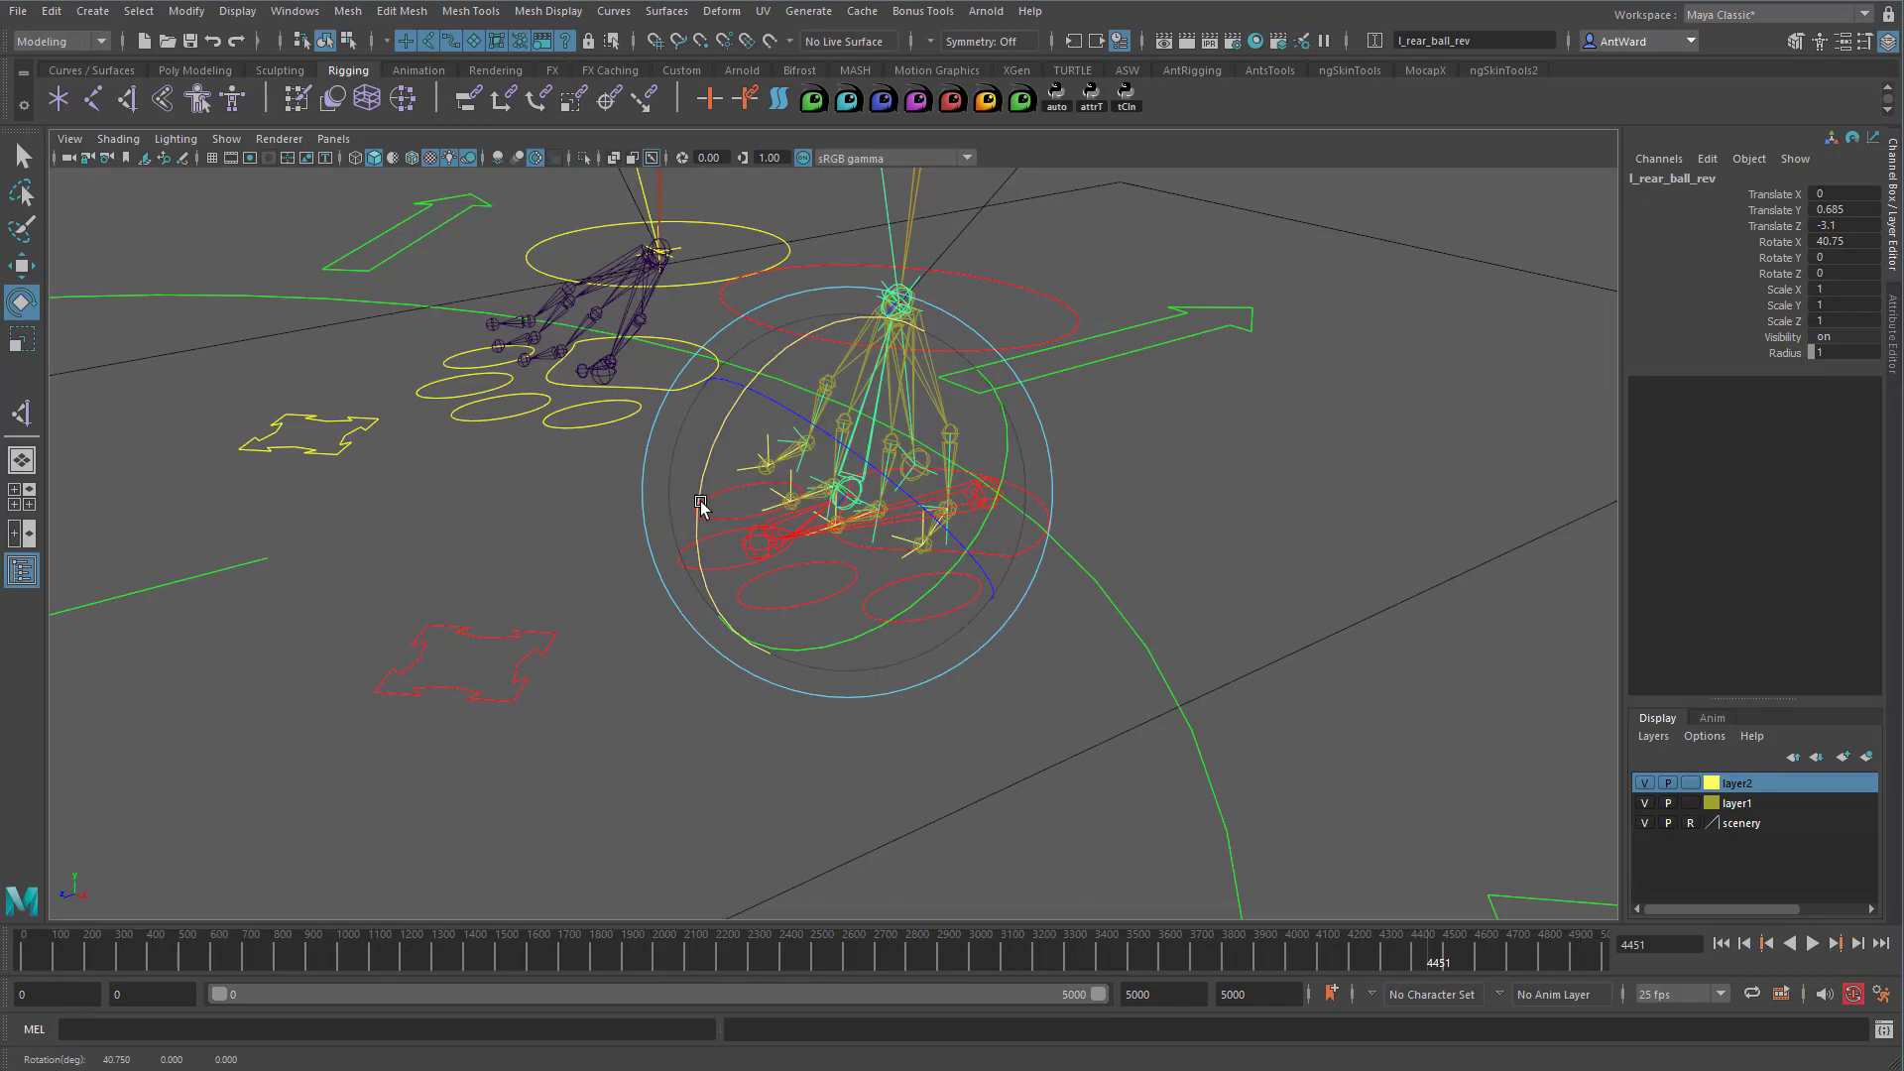
left_click_drag(701, 503, 758, 411)
left_click_drag(934, 595, 1075, 625, "alt")
middle_click_drag(1075, 625, 761, 604, "alt")
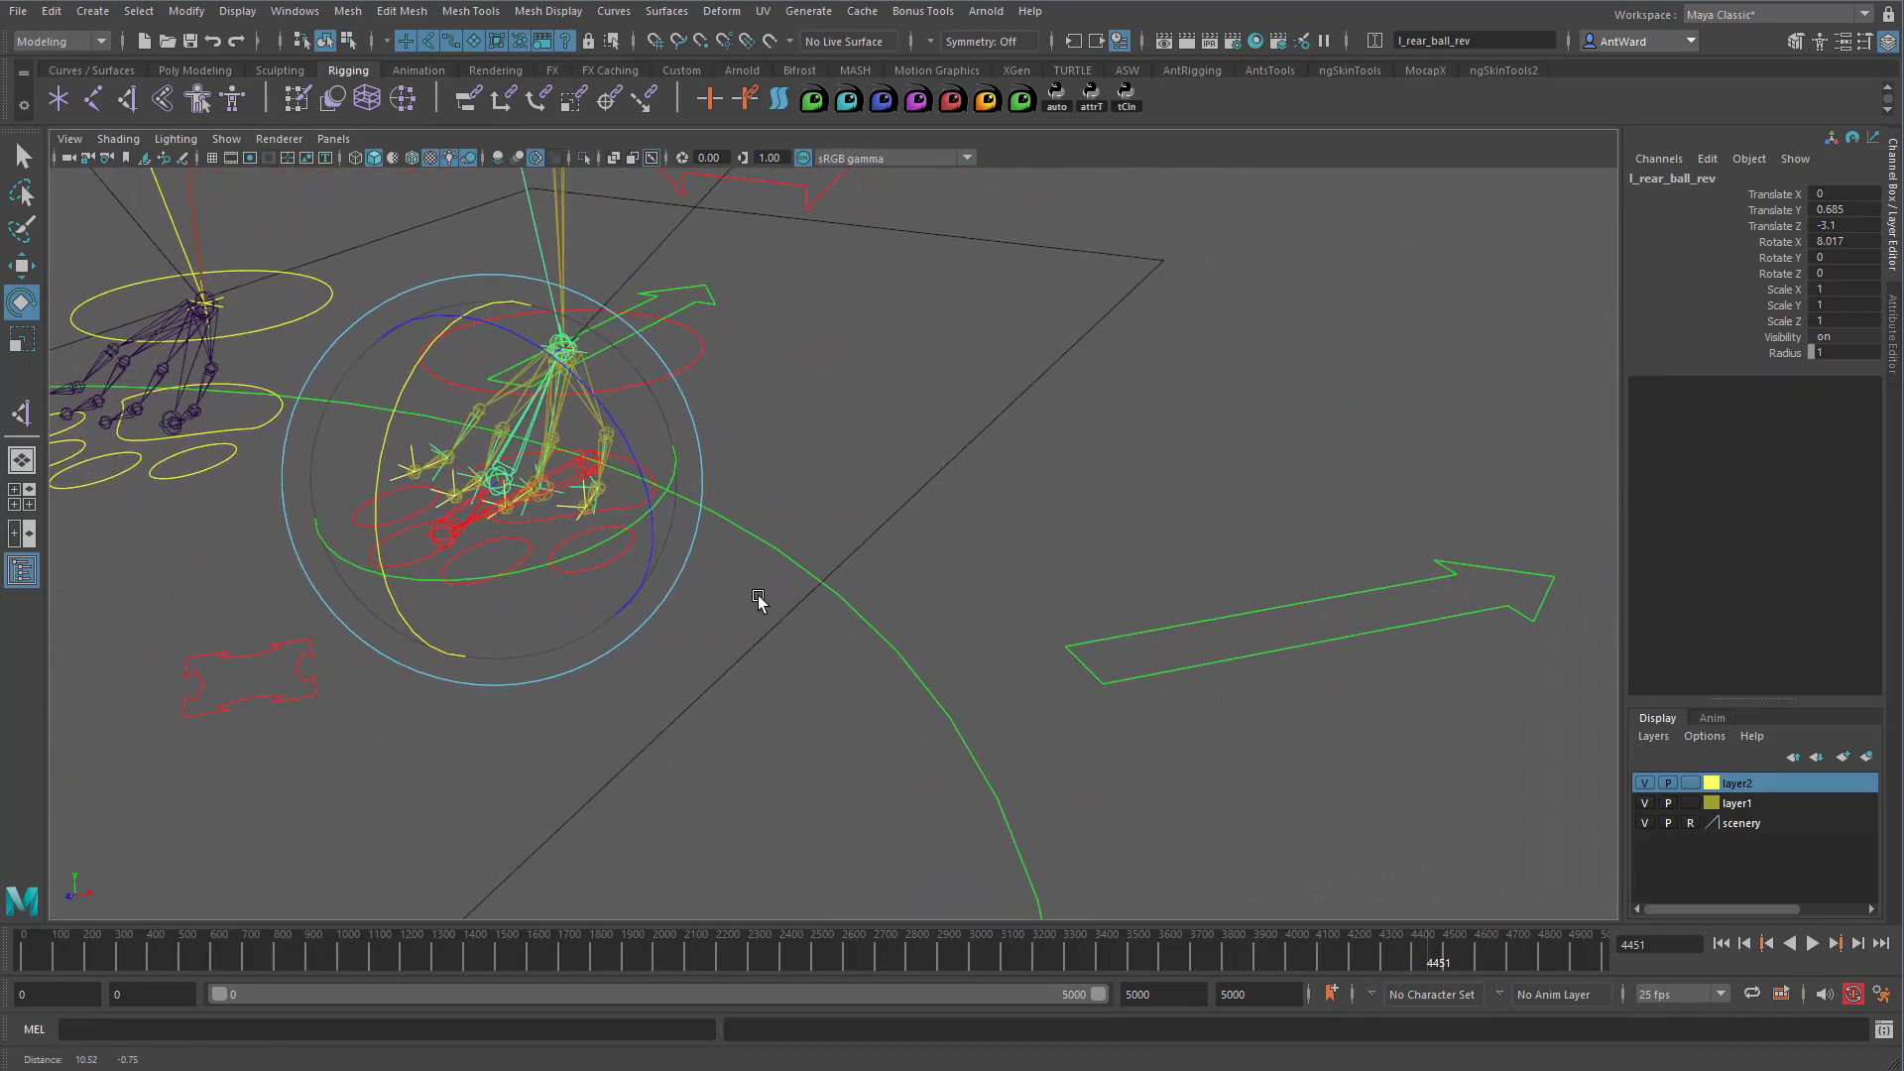
Open the Node Editor and add l_rear_ball_rev and l_paw_rear_ctrl to the graph.
left_click(294, 11)
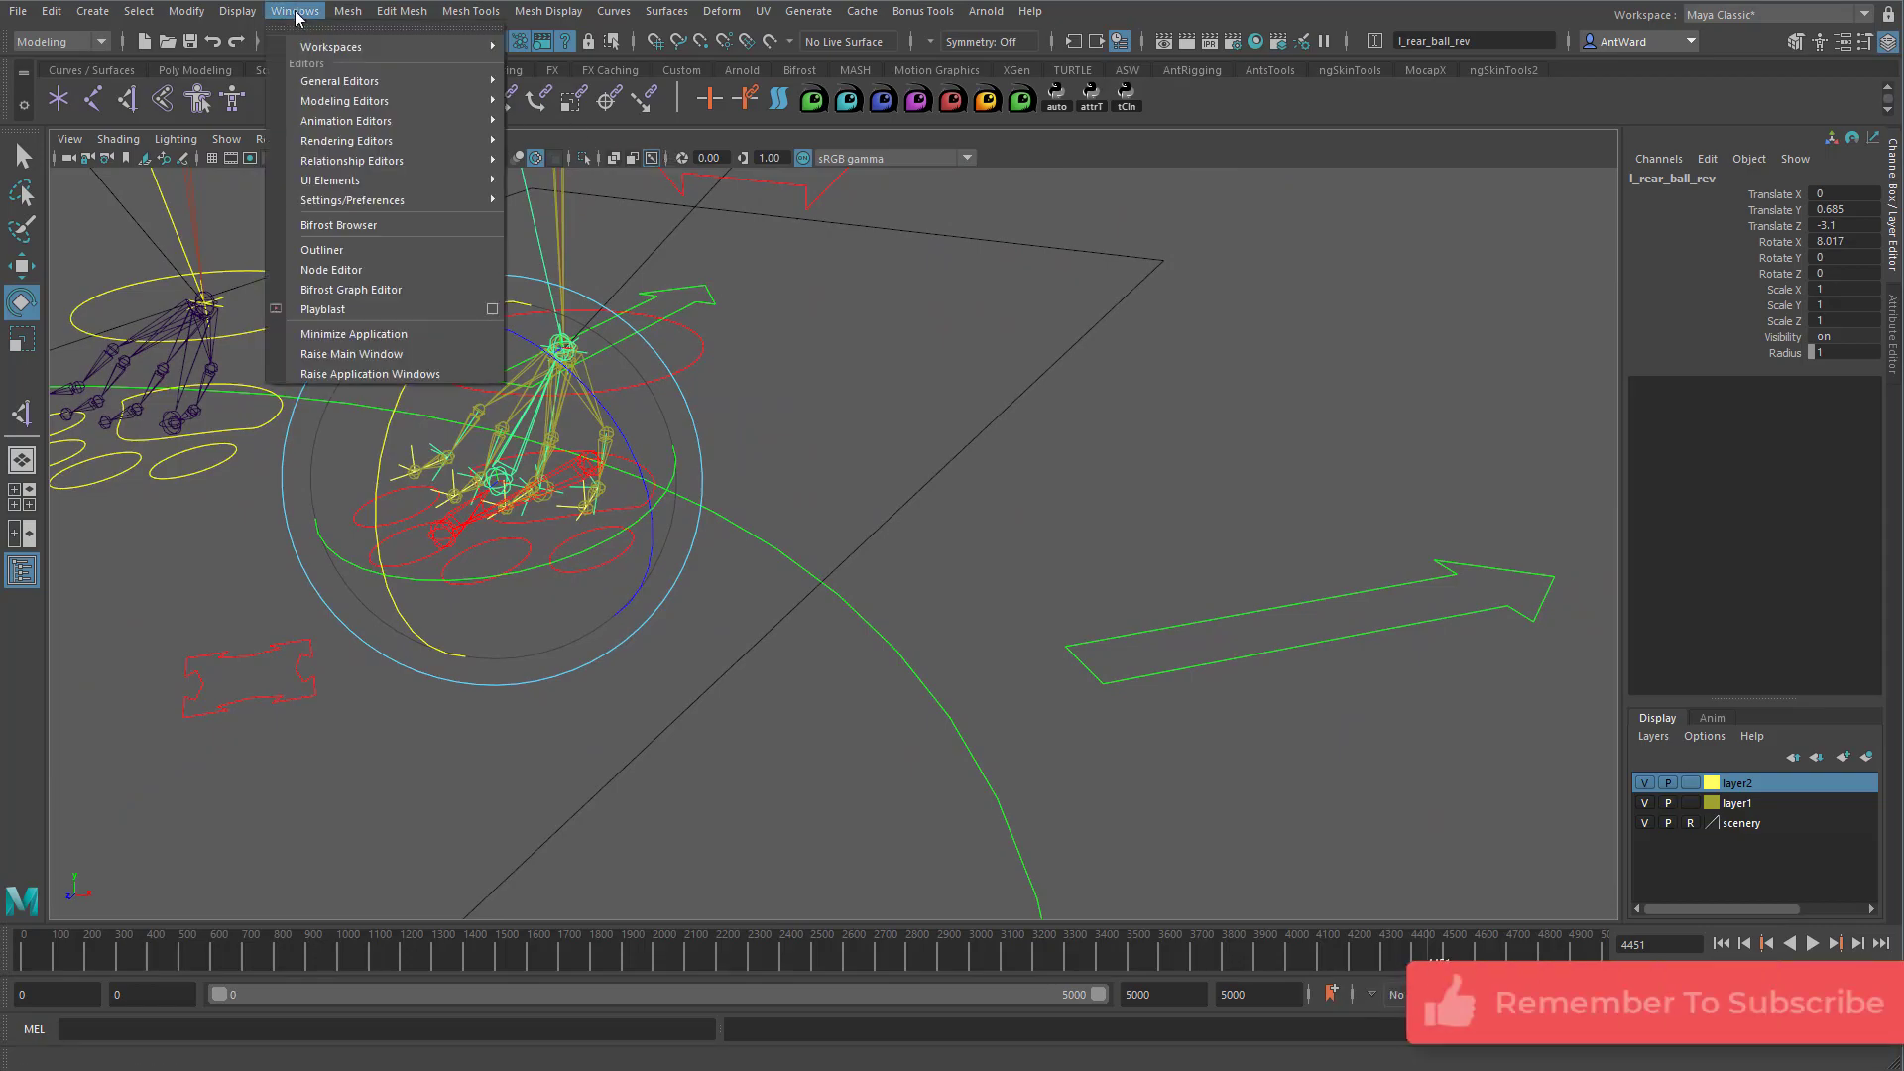
left_click(328, 269)
left_click_drag(639, 170, 1227, 152)
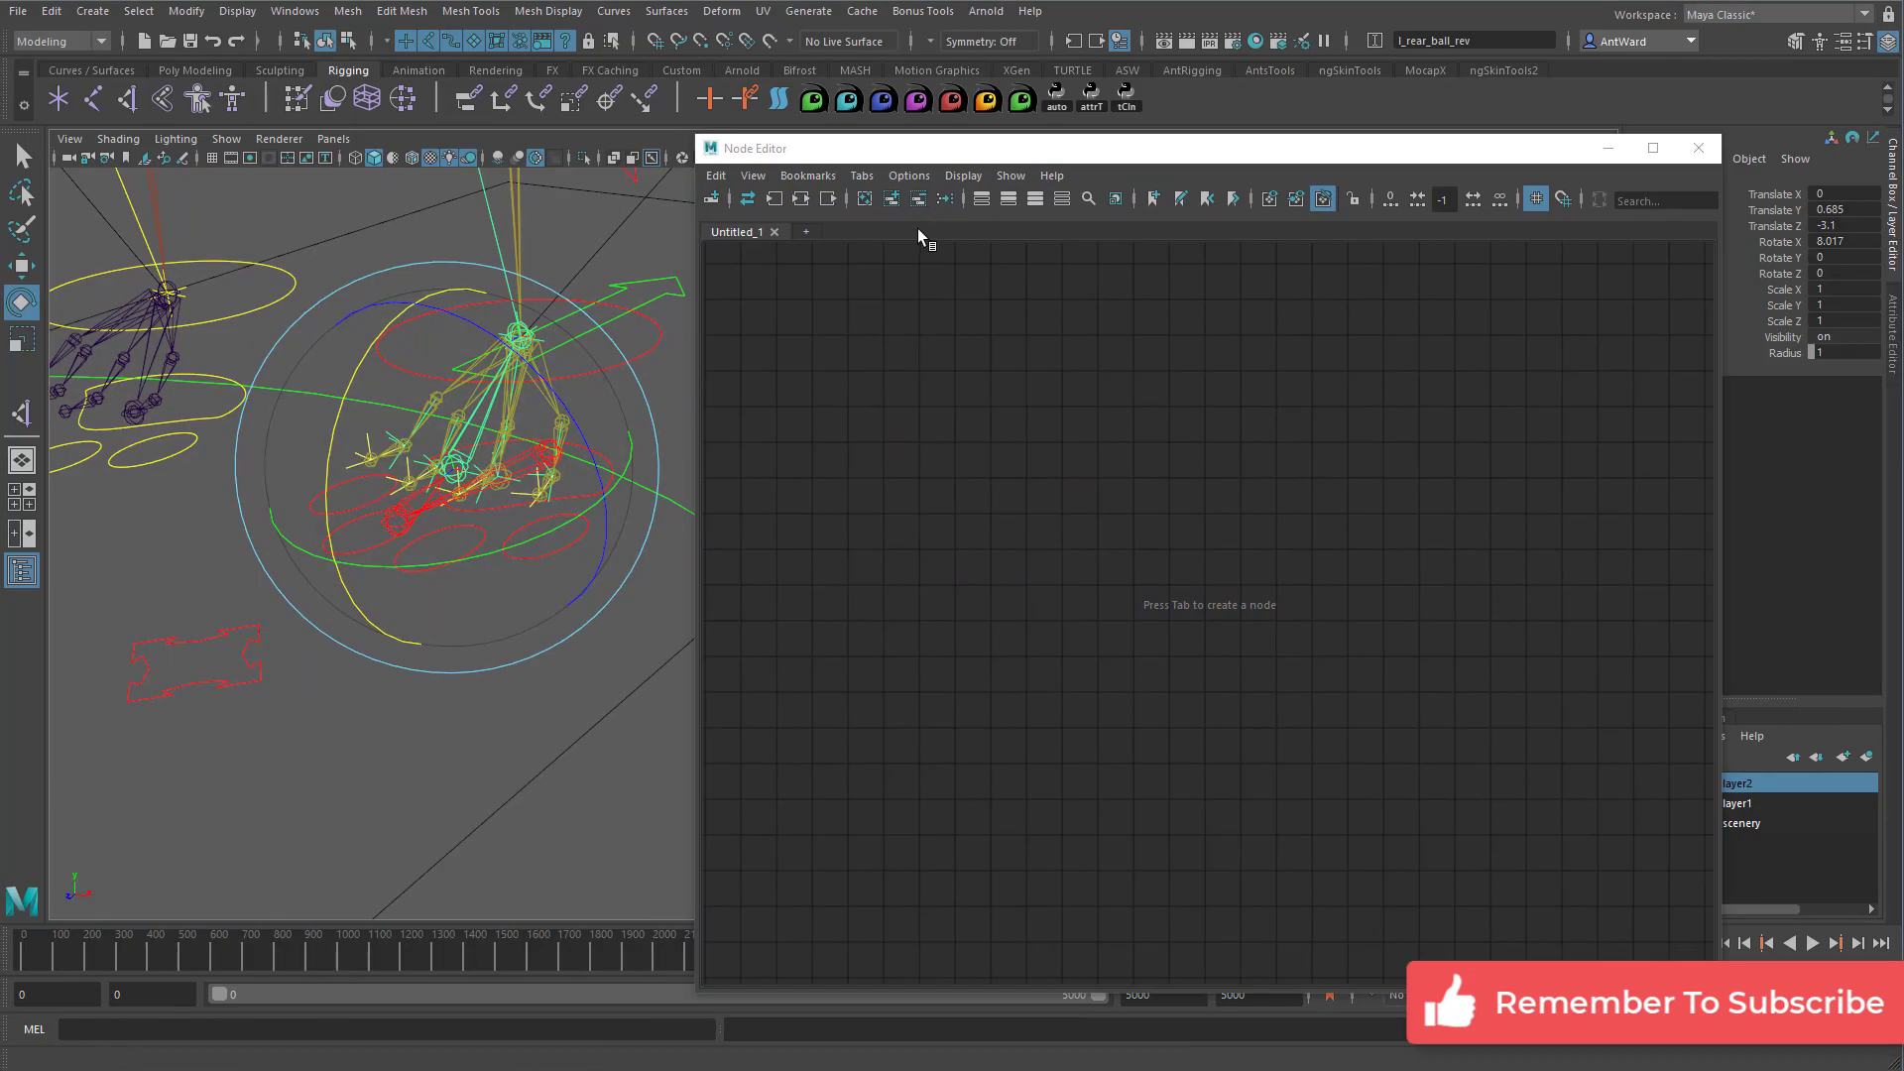
left_click(890, 200)
left_click(223, 689)
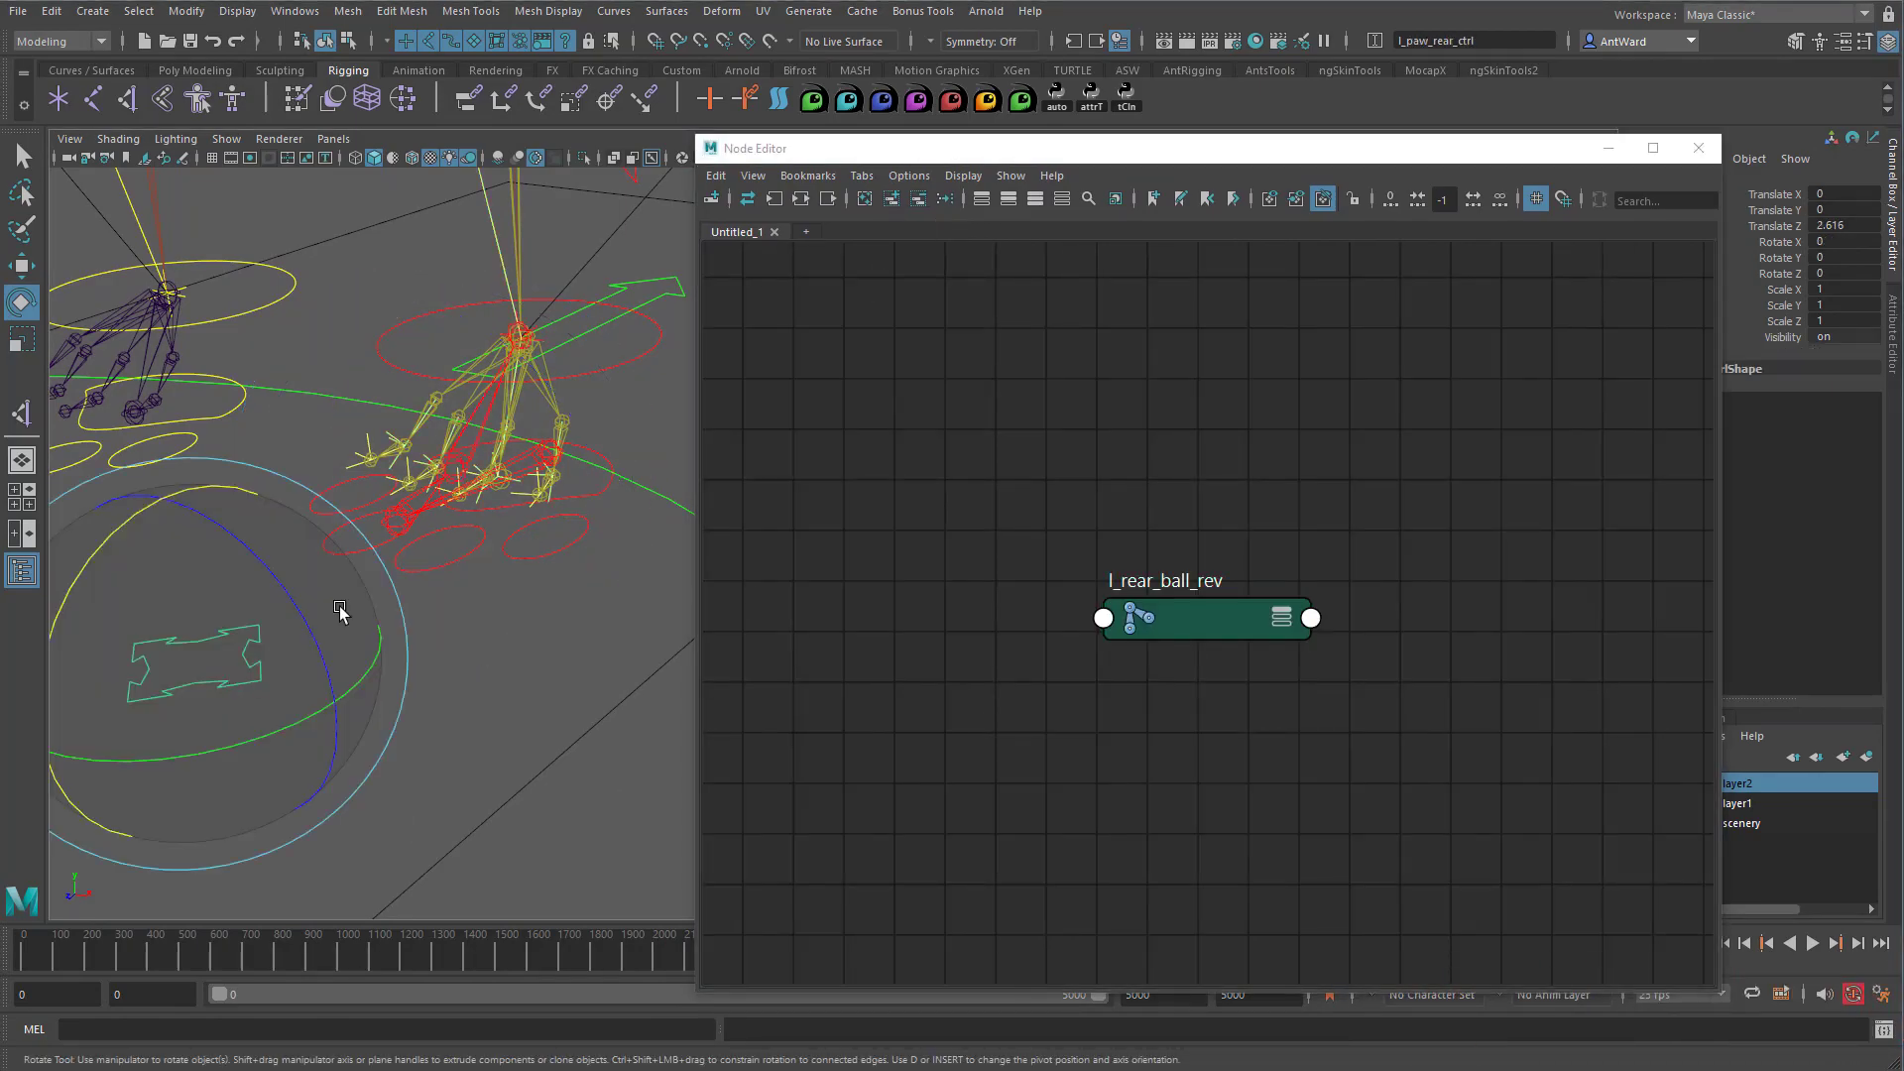
left_click(892, 202)
Arrange the two nodes side by side with all attributes shown, expanding Translate on l_paw_rear_ctrl and Rotate on l_rear_ball_rev.
scroll(1408, 663, "down", 1)
left_click_drag(1249, 533, 945, 515)
left_click_drag(1229, 712, 1369, 530)
left_click_drag(838, 456, 1374, 619)
key("3")
scroll(1289, 619, "down", 1)
middle_click_drag(1185, 618, 1233, 498, "alt")
left_click(961, 454)
left_click_drag(1342, 488, 1268, 527)
left_click(1354, 488)
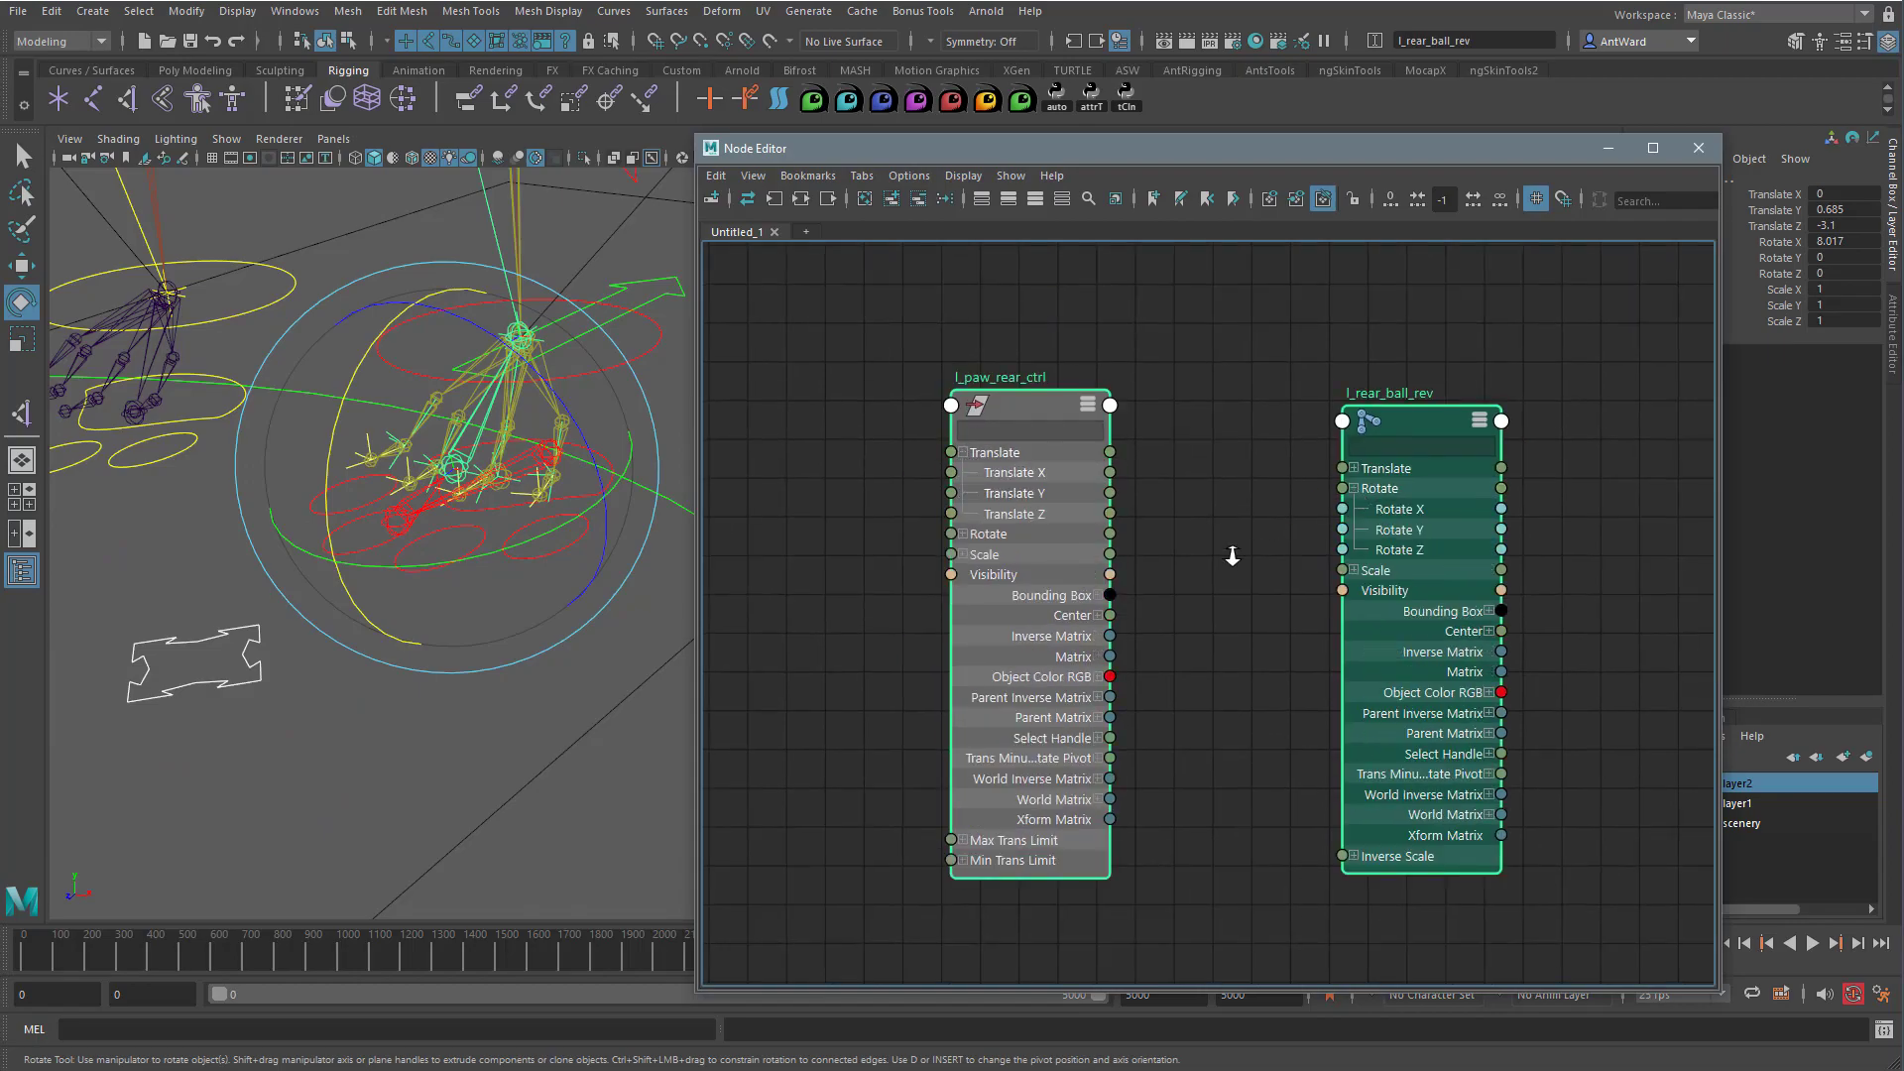
right_click_drag(1234, 553, 1181, 548, "alt")
left_click(1180, 548)
Connect Translate Z of l_paw_rear_ctrl directly to Rotate X of l_rear_ball_rev.
left_click(220, 700)
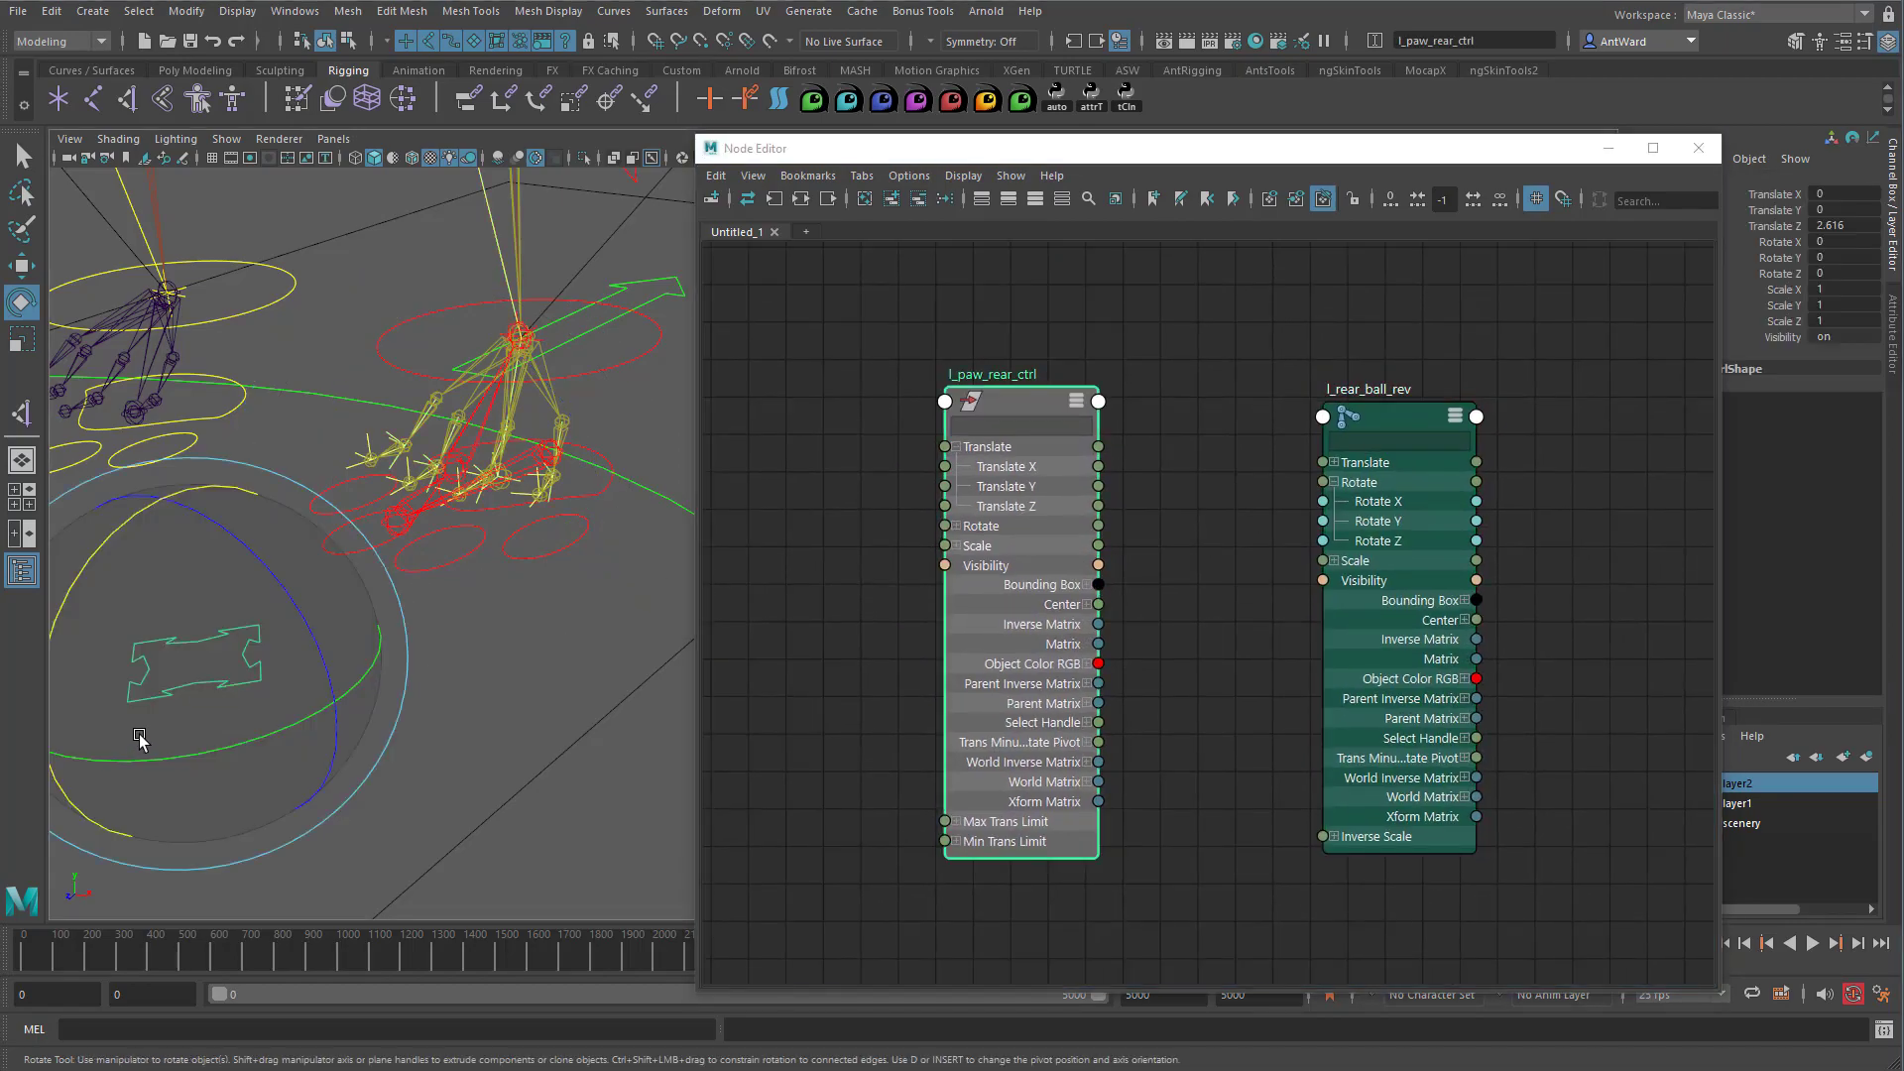
key("w")
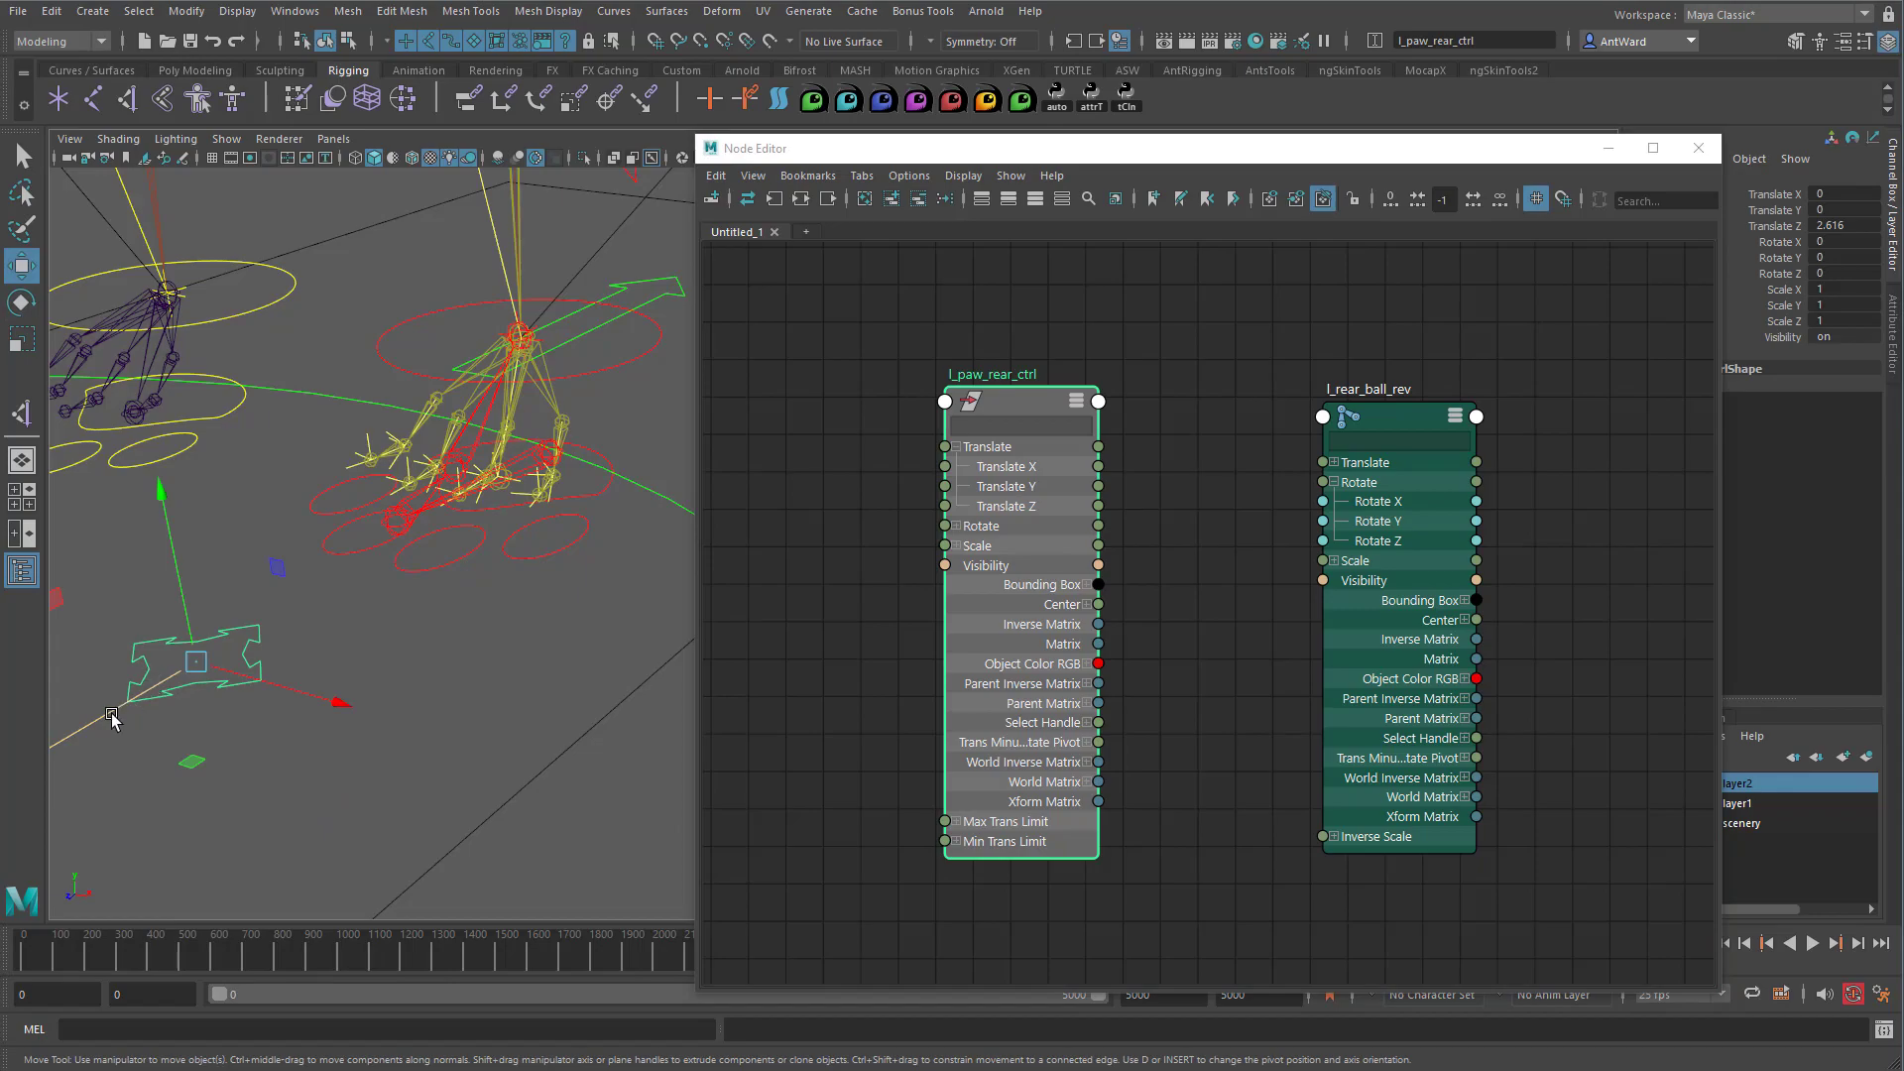
left_click(480, 428)
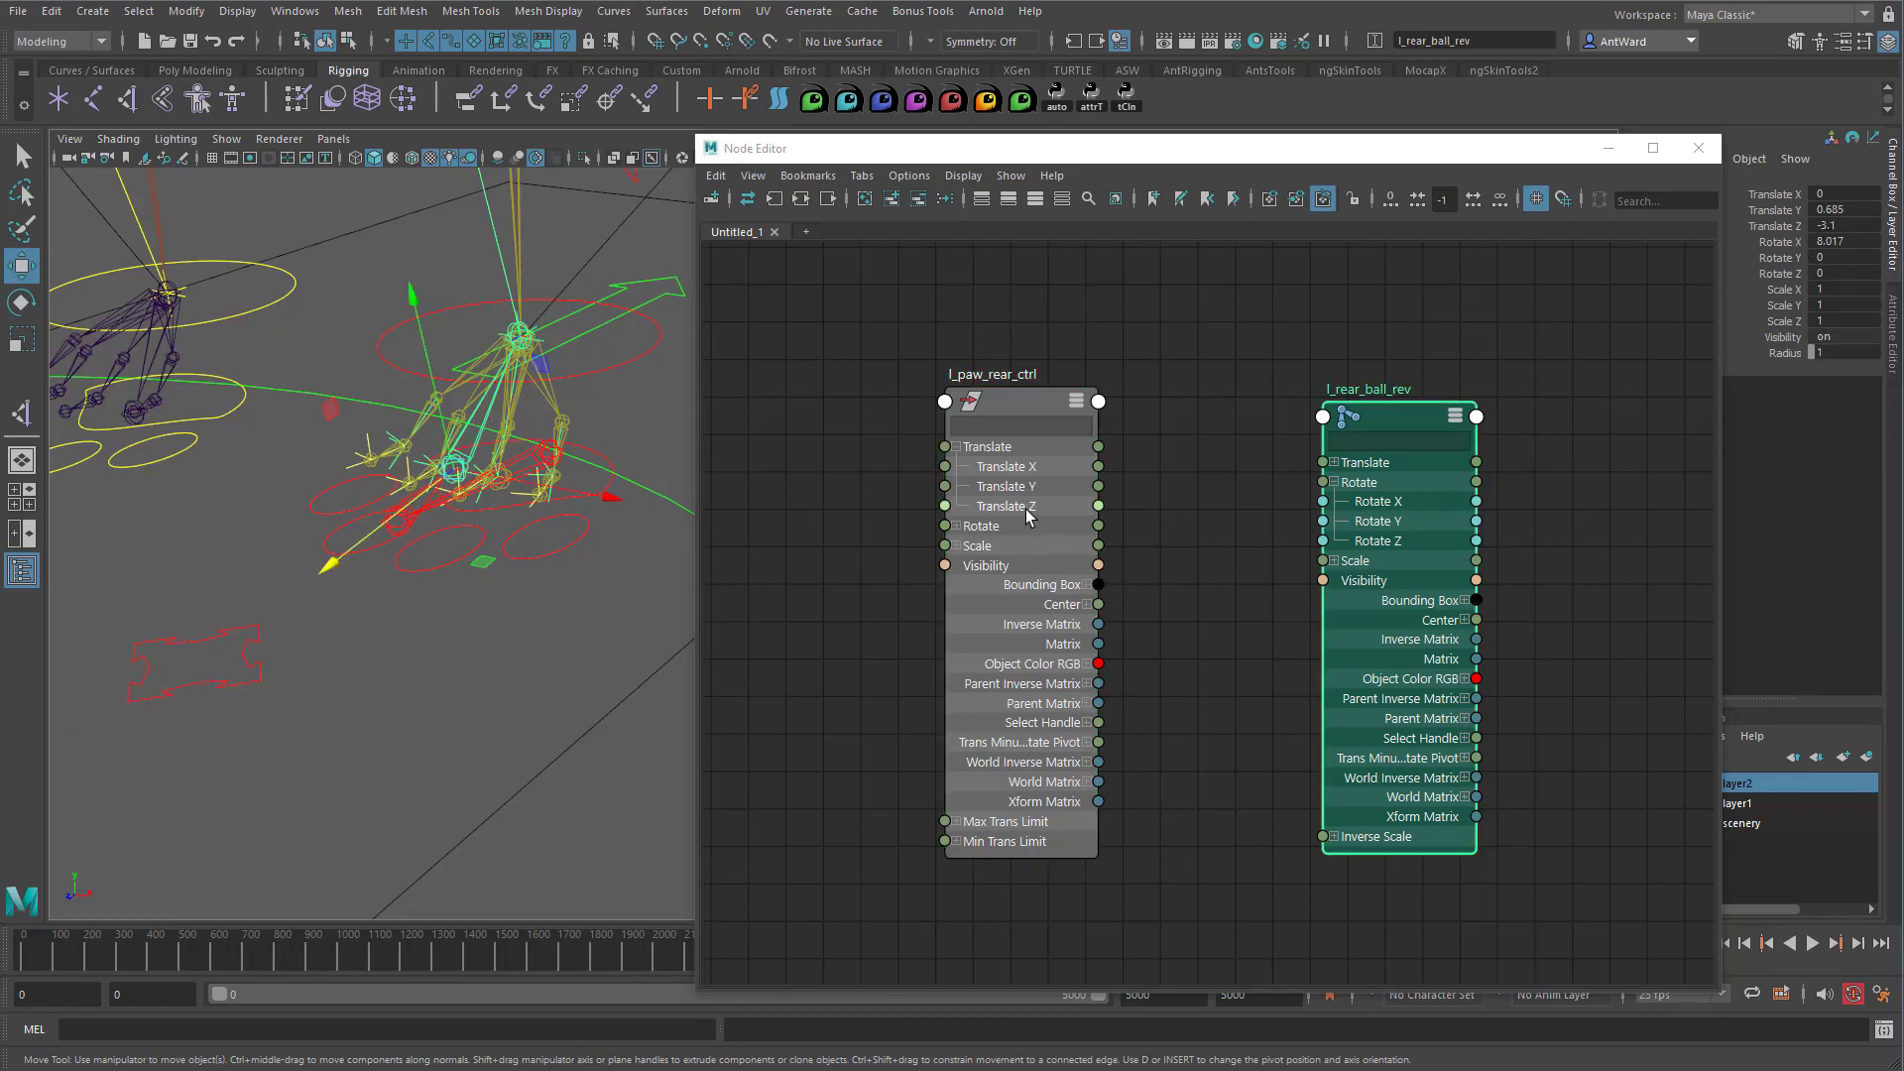
left_click_drag(1098, 506, 1125, 511)
left_click_drag(1263, 542, 1322, 499)
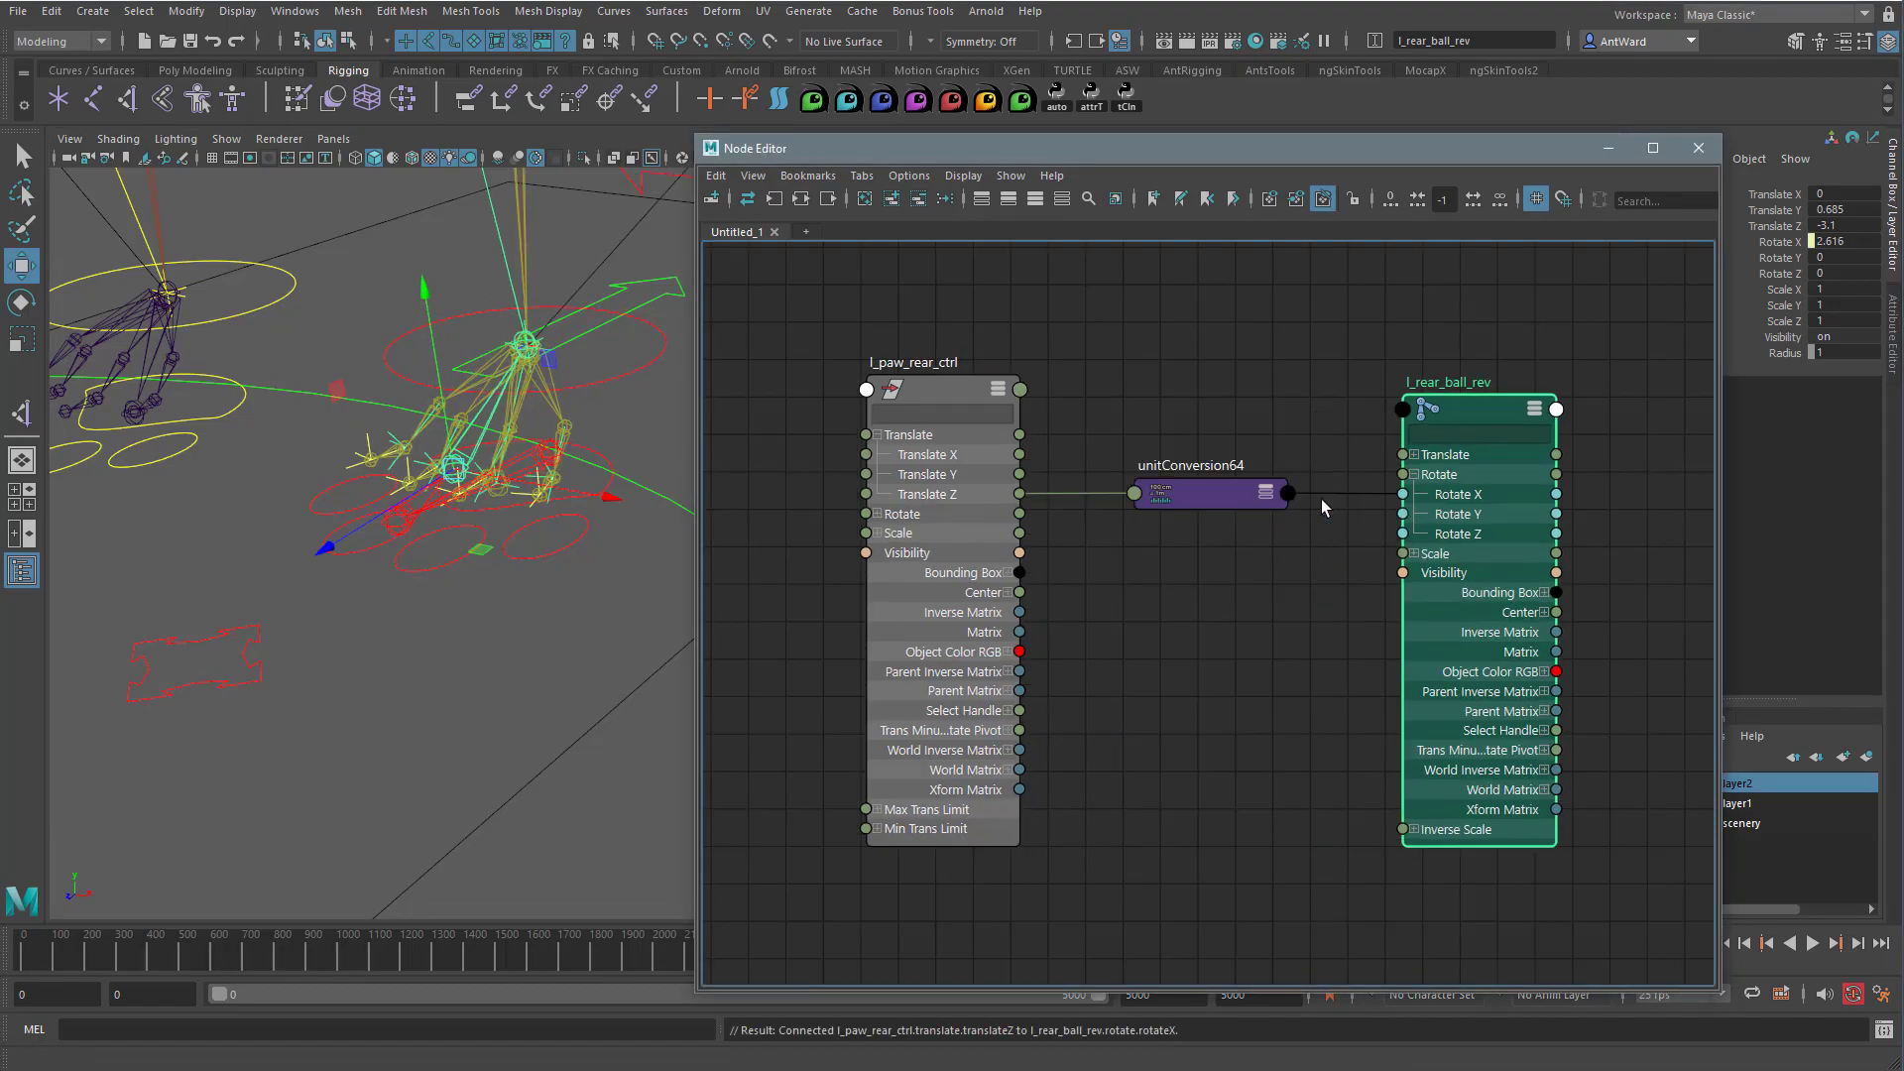
Test the roll connection by moving l_paw_rear_ctrl back and forth, leaving it at about 3 in Translate Z.
left_click_drag(215, 600, 249, 731)
left_click_drag(138, 688, 255, 607)
left_click_drag(241, 616, 127, 693)
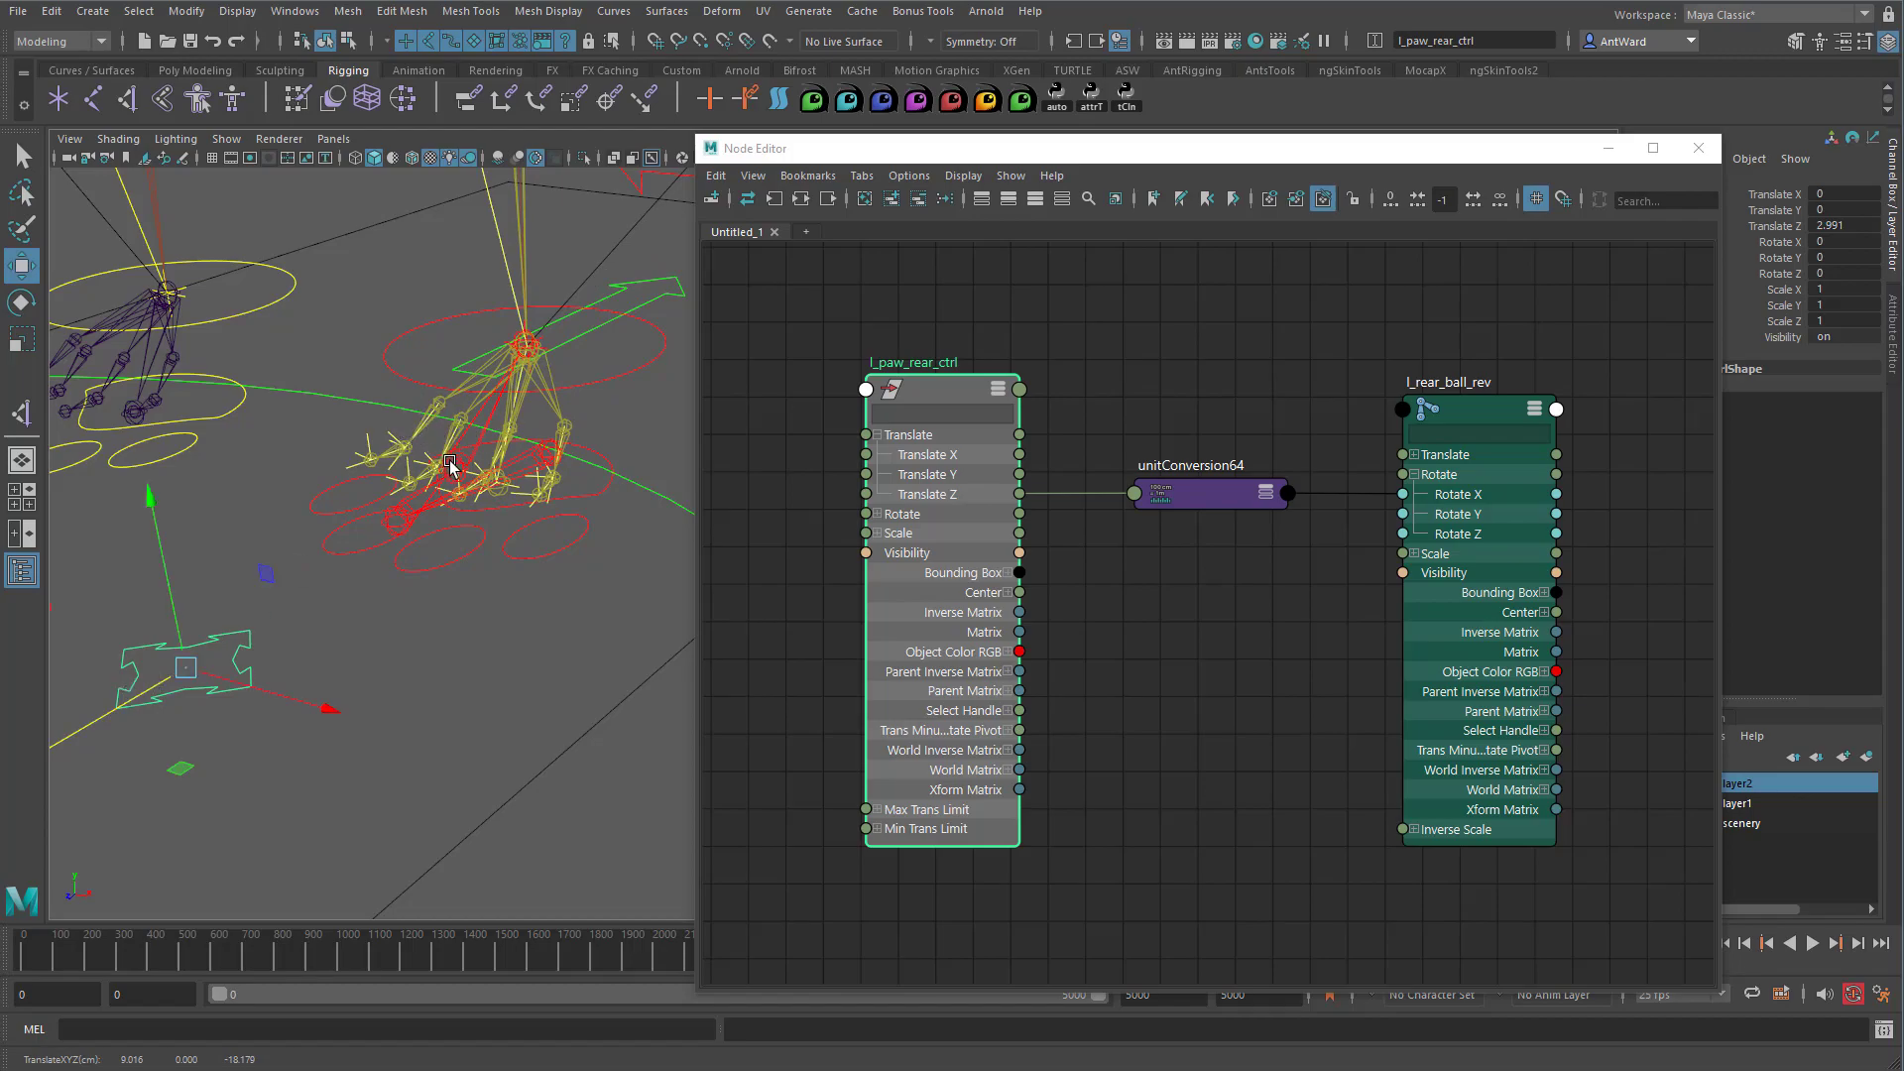
Create a multiplyDivide node and place it between the l_paw_rear_ctrl and l_rear_ball_rev nodes.
right_click_drag(1367, 608, 1265, 635, "alt")
middle_click_drag(1263, 636, 1236, 584, "alt")
left_click(1199, 660)
key("Tab")
type("multi")
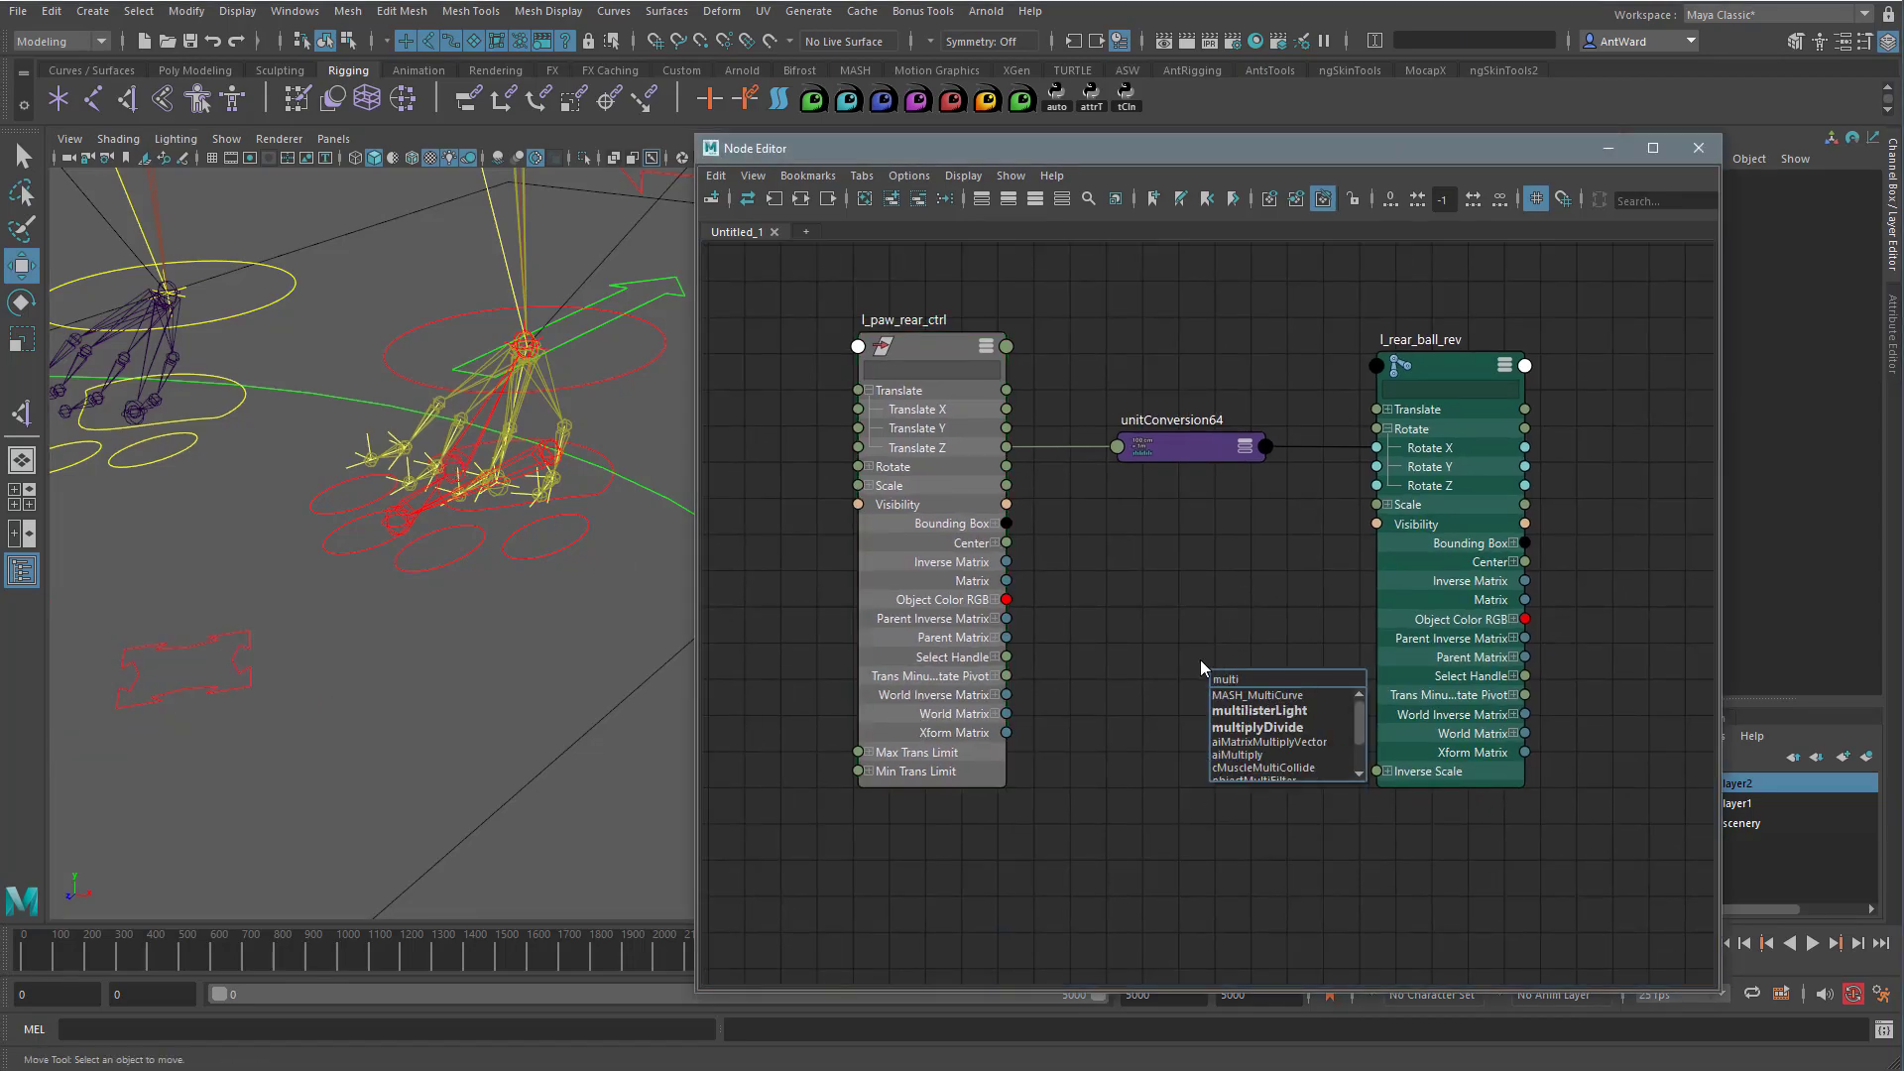
left_click(1251, 727)
left_click_drag(1258, 692, 1169, 598)
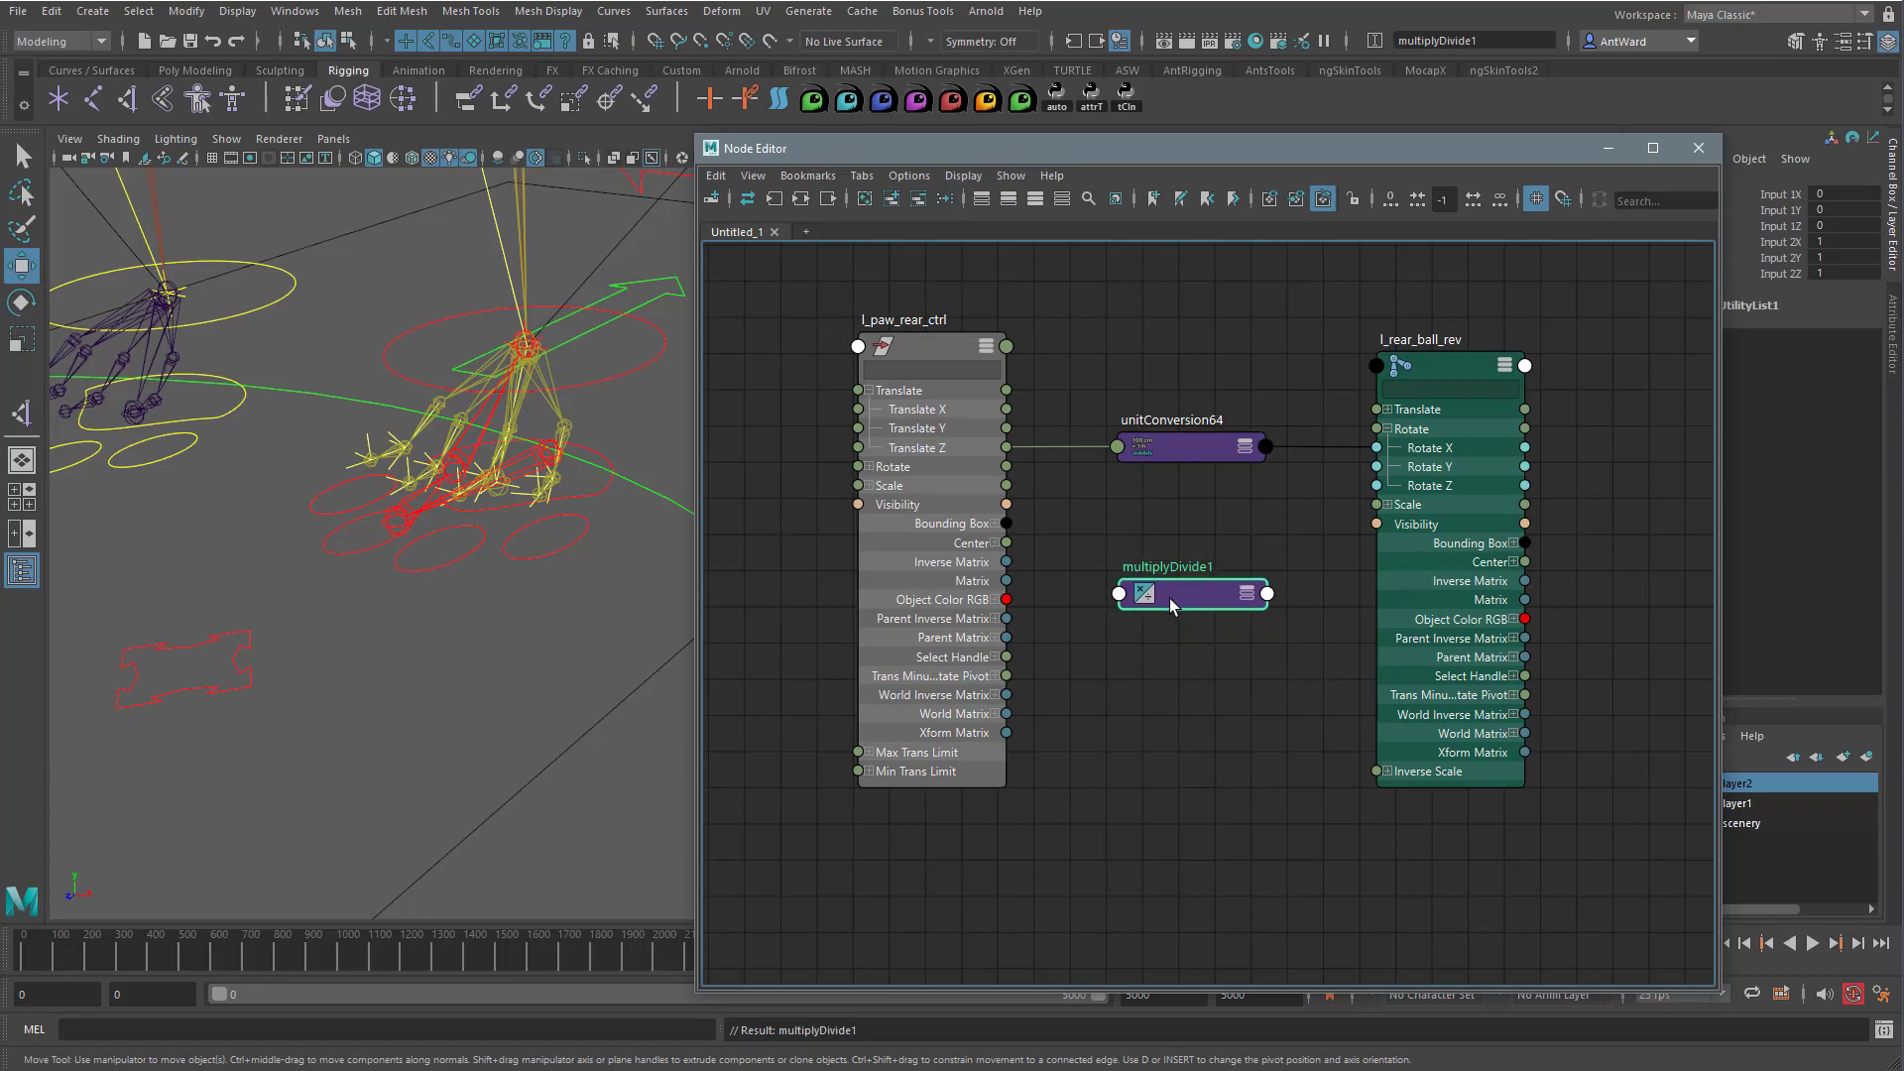
Show all attributes of the multiplyDivide node and rename it l_paw_rear_roll_multi.
key("3")
double_click(926, 322)
key("ctrl+c")
double_click(1203, 568)
key("ctrl+v")
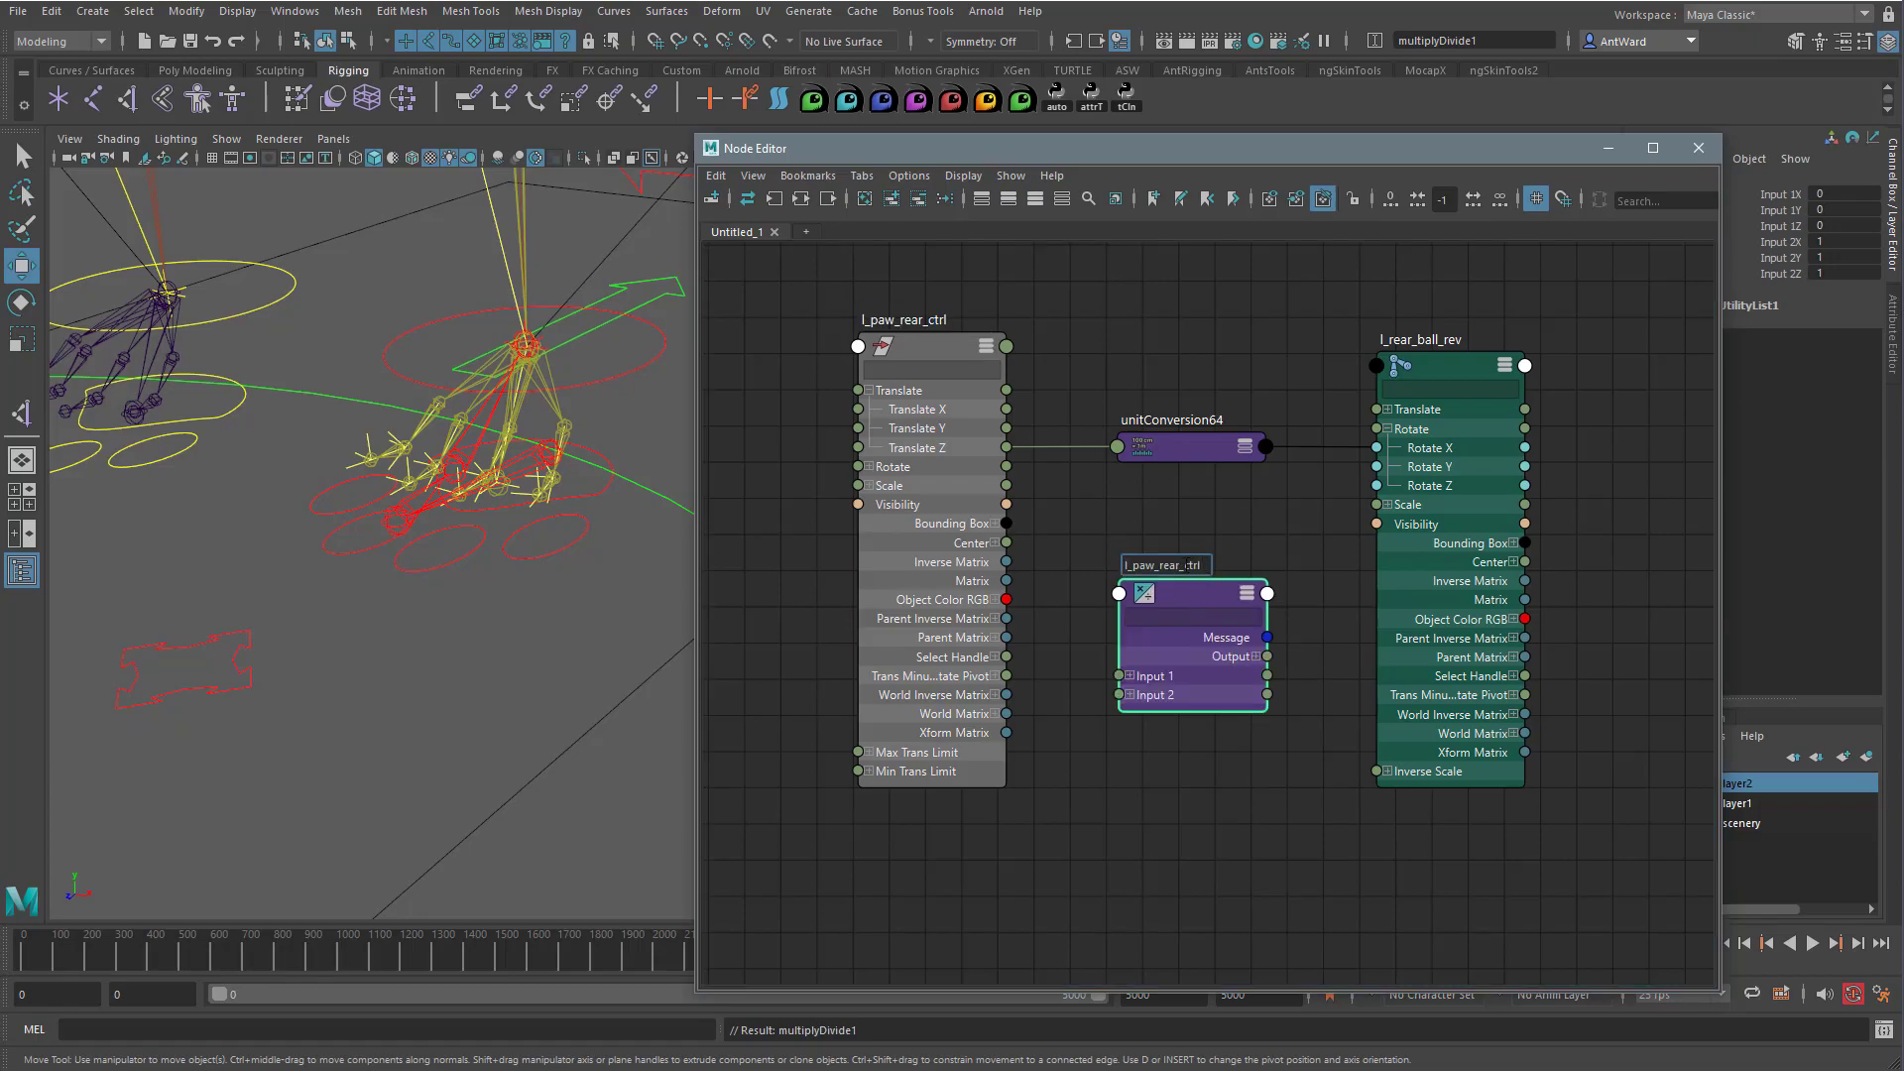
key("BackSpace")
key("BackSpace")
key("BackSpace")
key("BackSpace")
type("roll_multi")
key("Return")
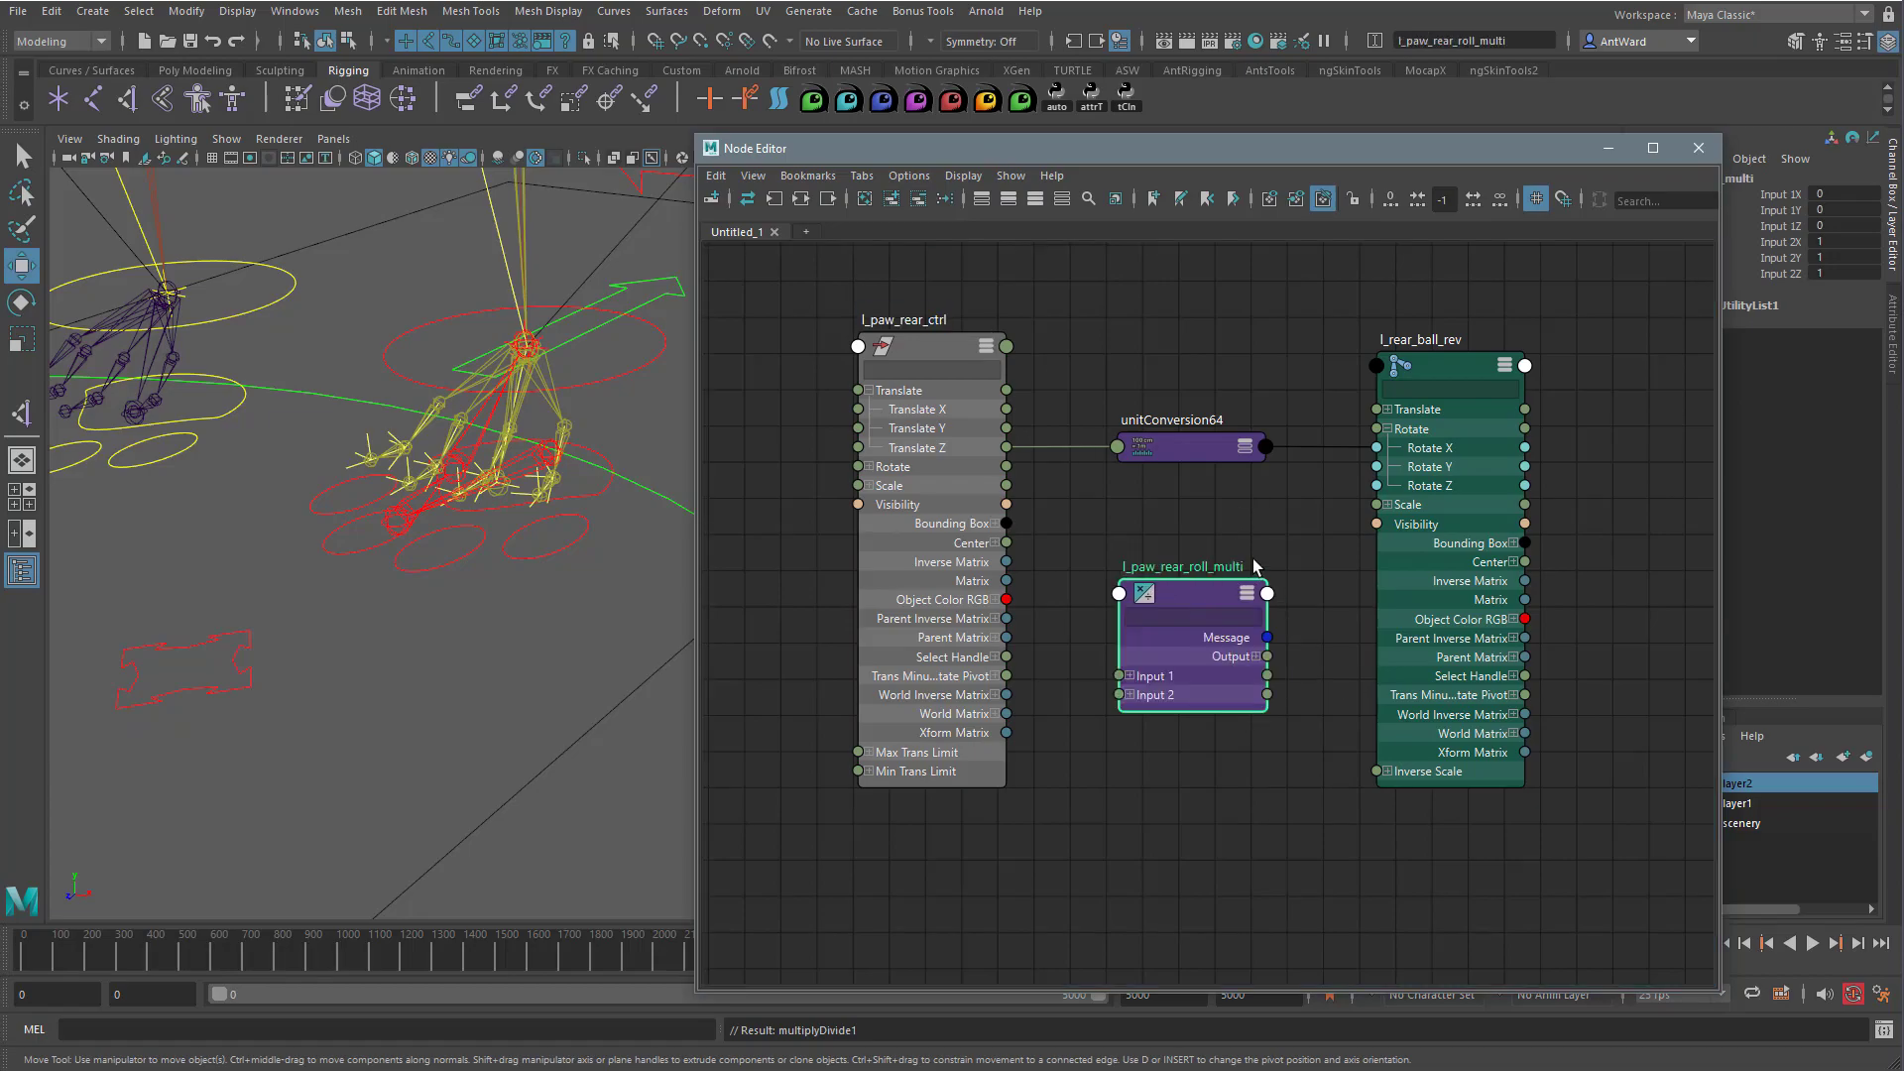
Connect Translate Z of l_paw_rear_ctrl to Input 1X of l_paw_rear_roll_multi, and its Output X to Rotate X of l_rear_ball_rev.
left_click(1129, 696)
left_click(1129, 676)
left_click(1255, 656)
left_click_drag(1218, 604, 1220, 555)
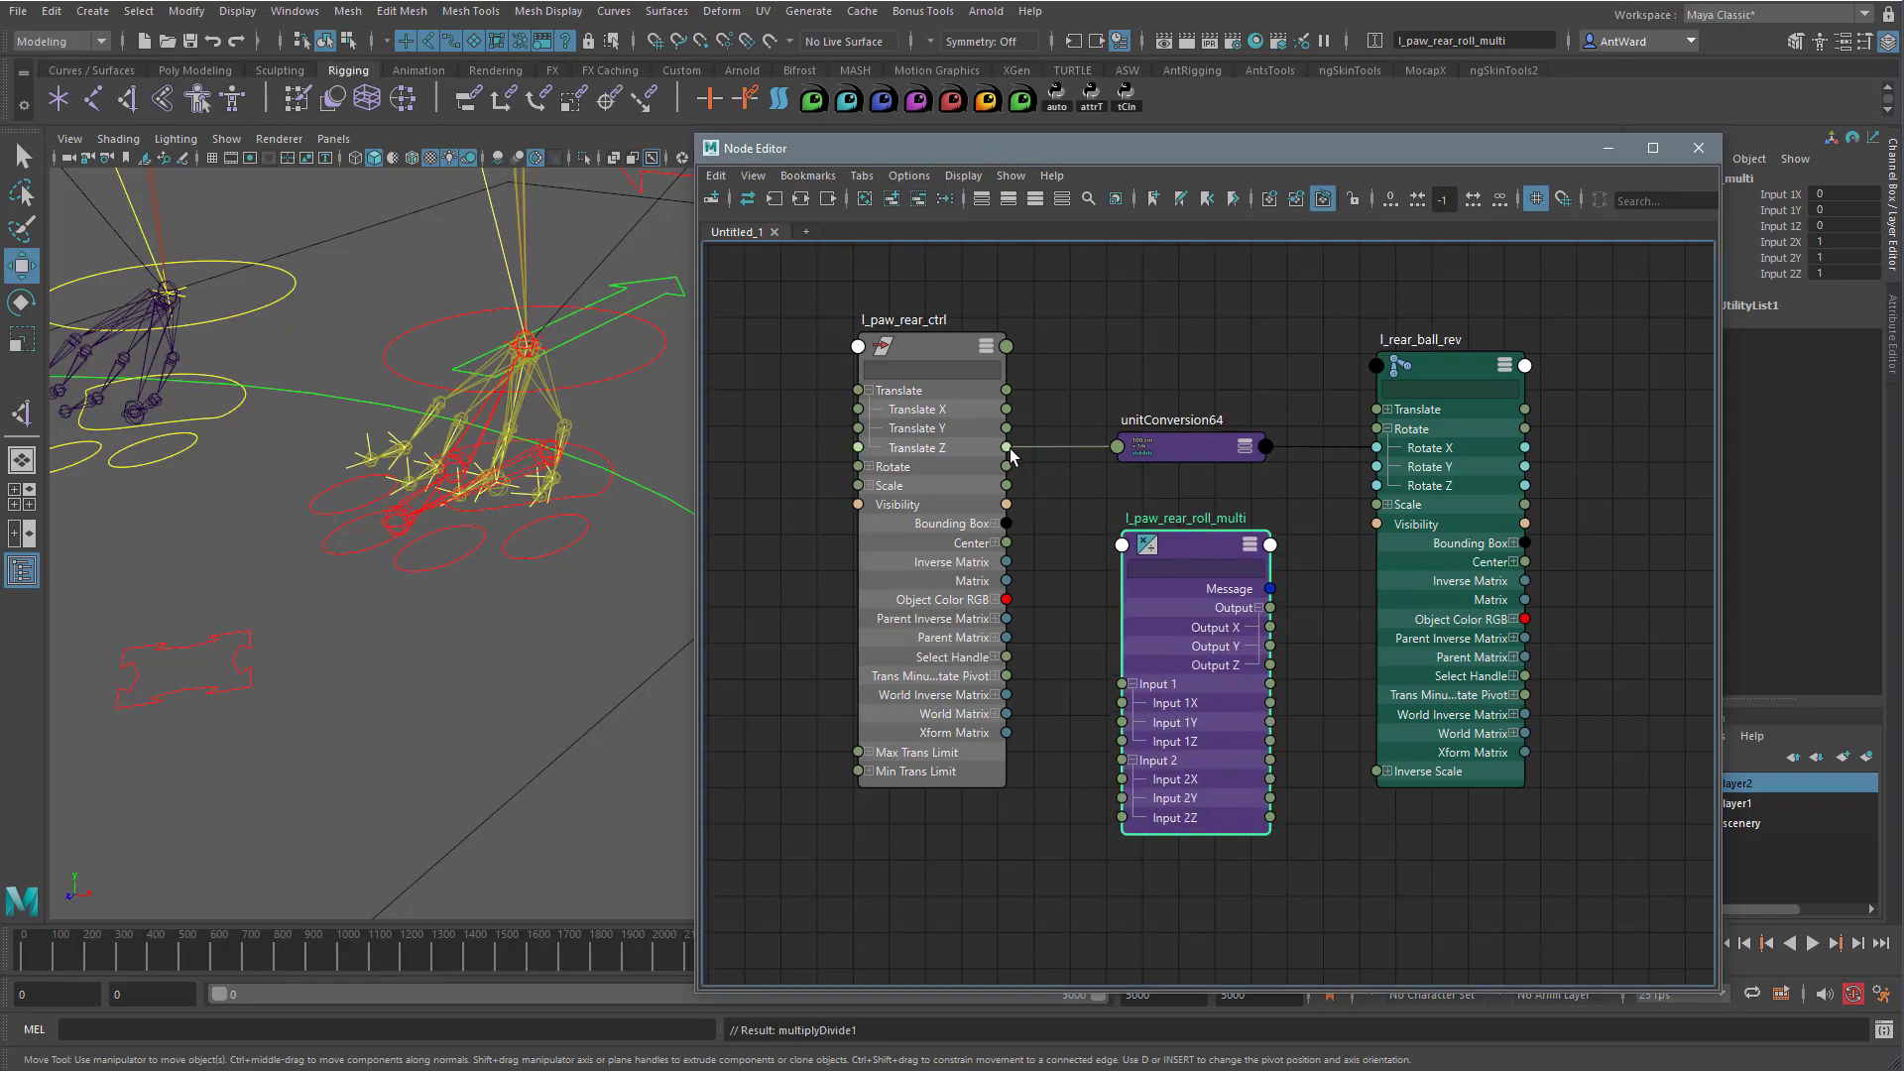
left_click_drag(1006, 448, 1121, 702)
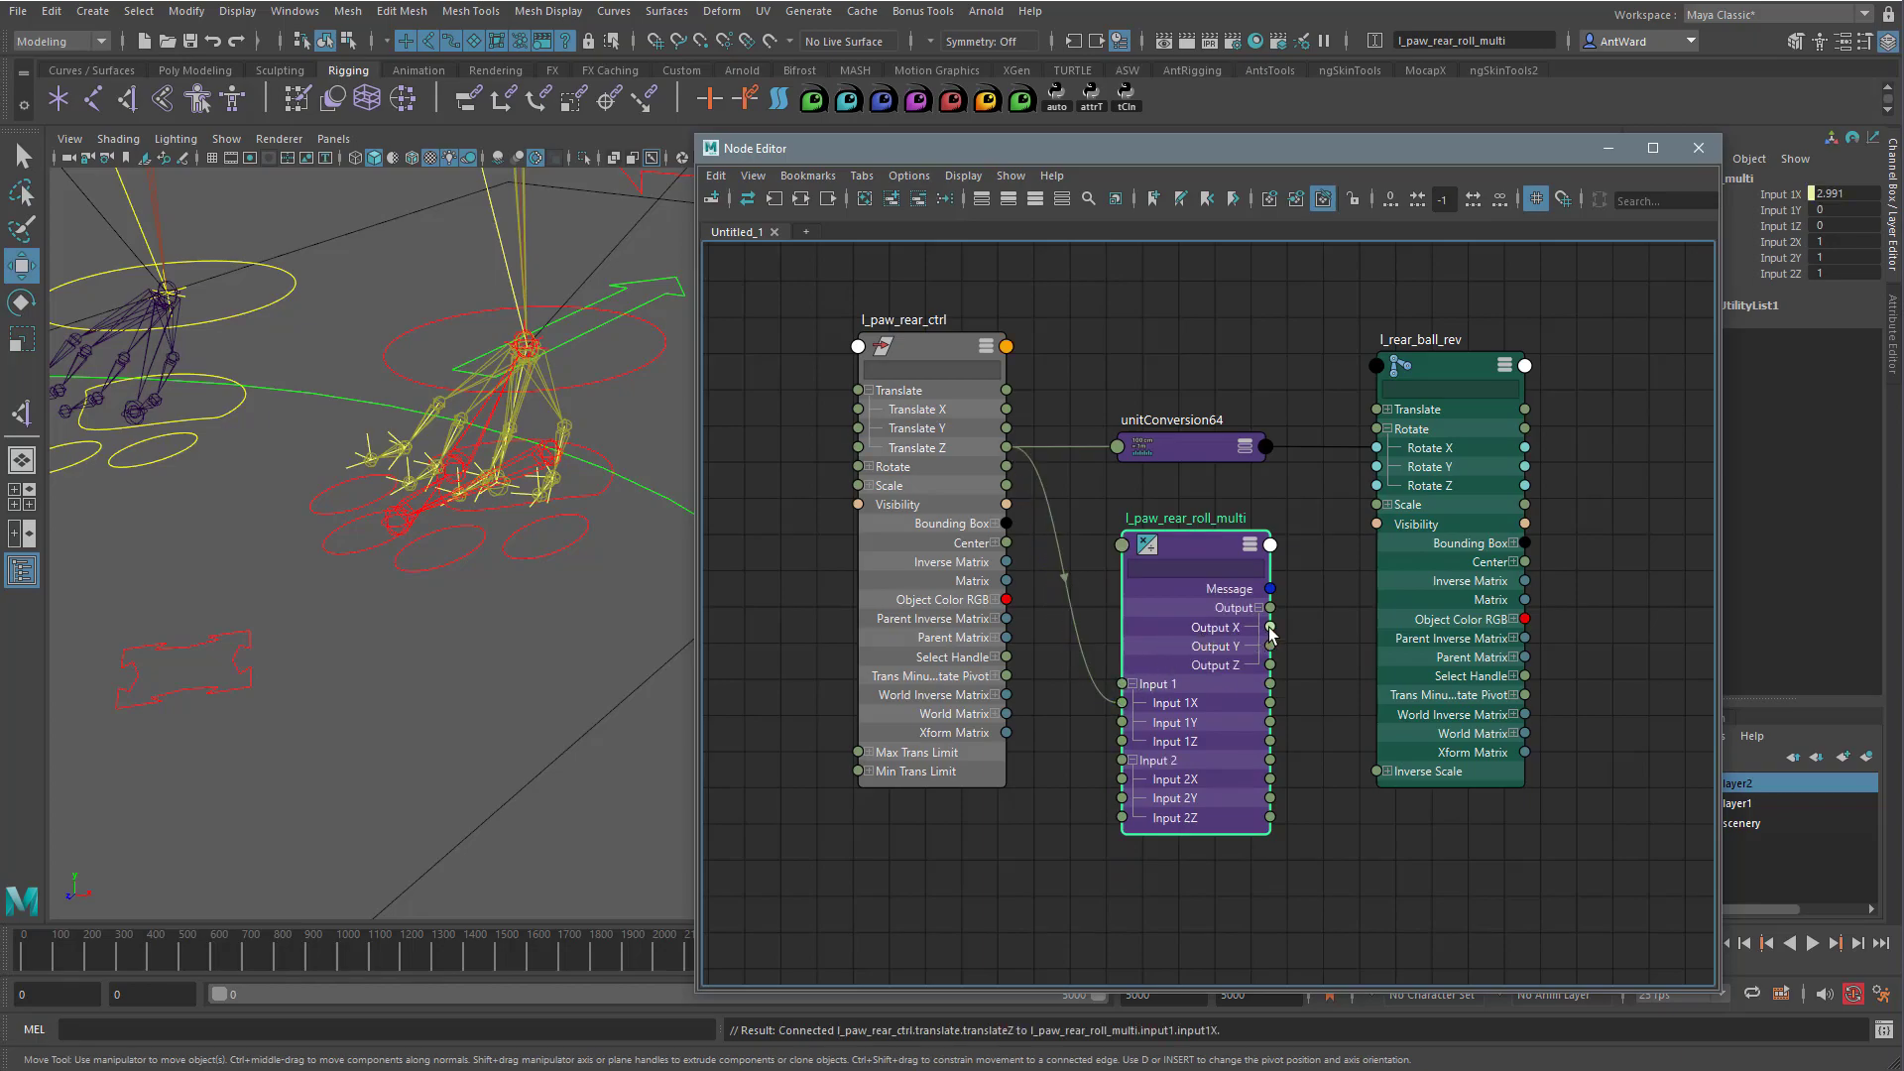
left_click_drag(1270, 628, 1377, 447)
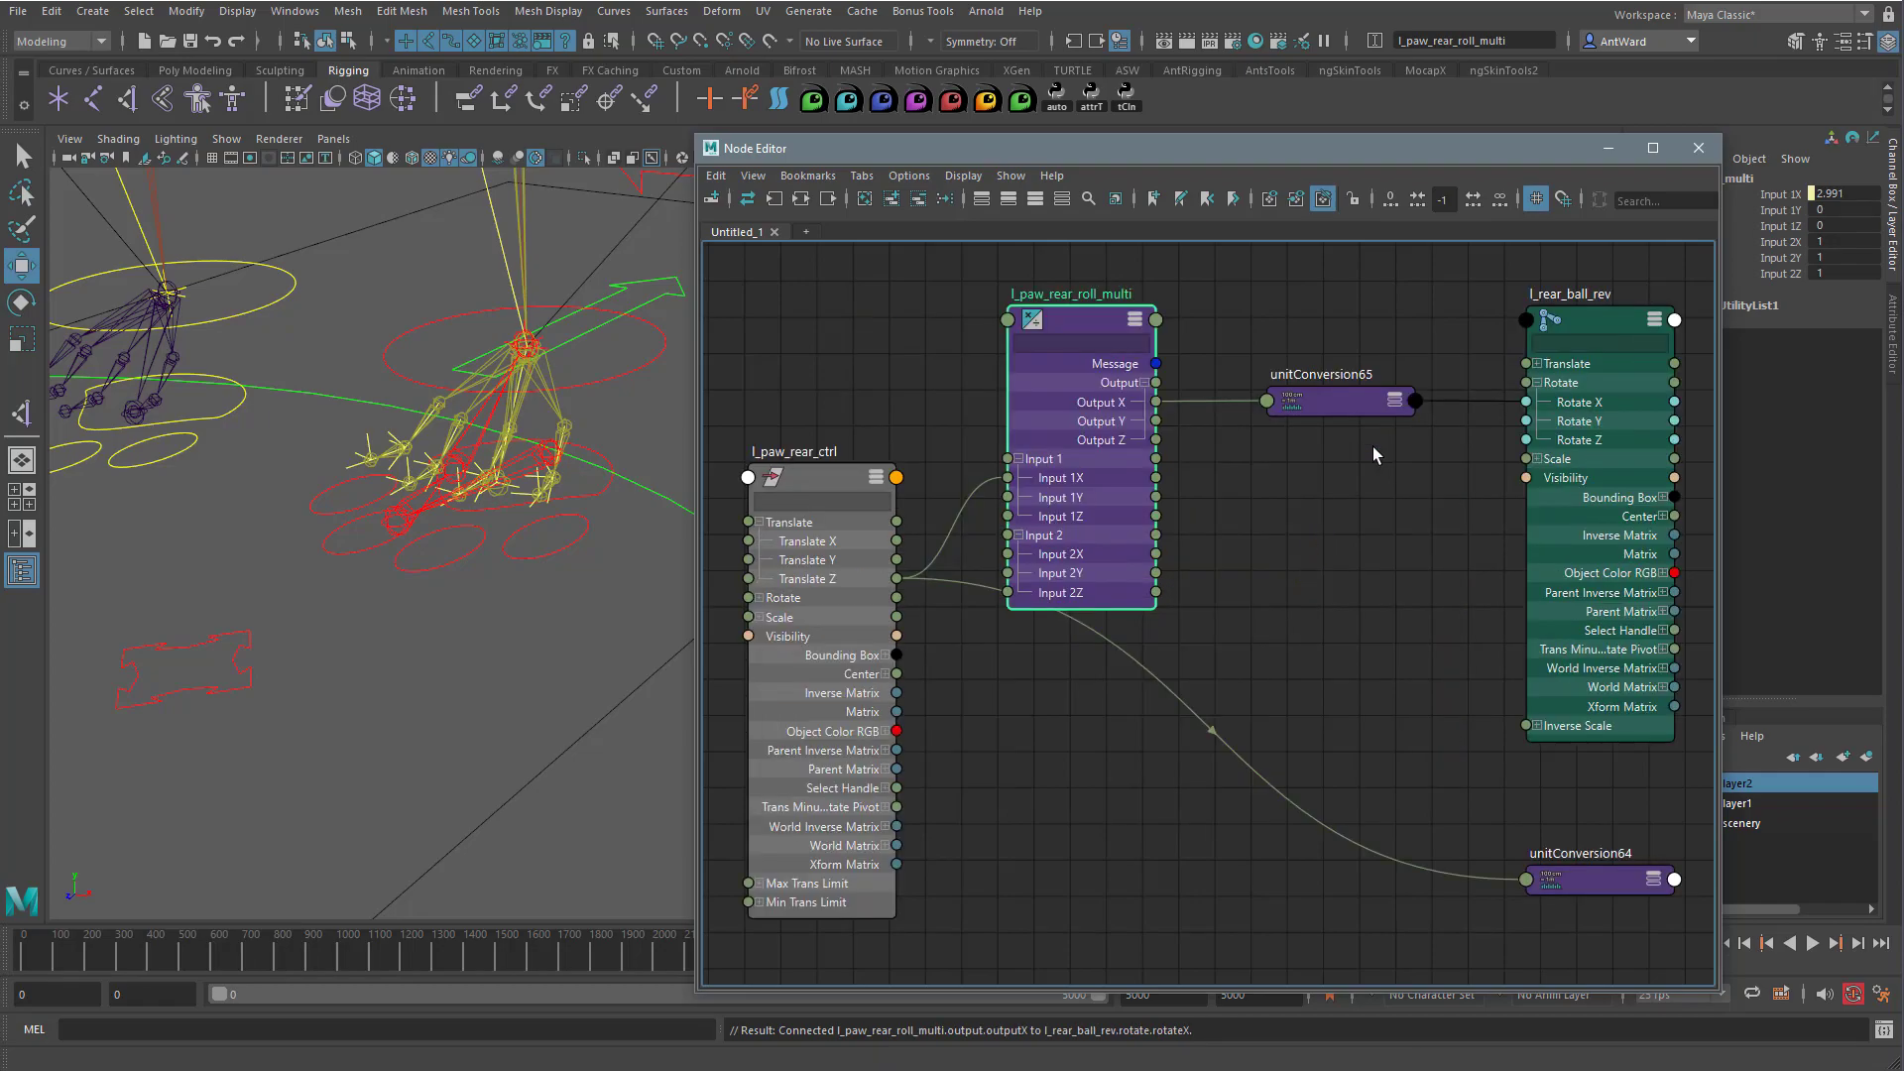
Delete the leftover unitConversion64 node and set Input 2X of l_paw_rear_roll_multi to 10.
left_click_drag(1588, 885, 1081, 768)
key("Delete")
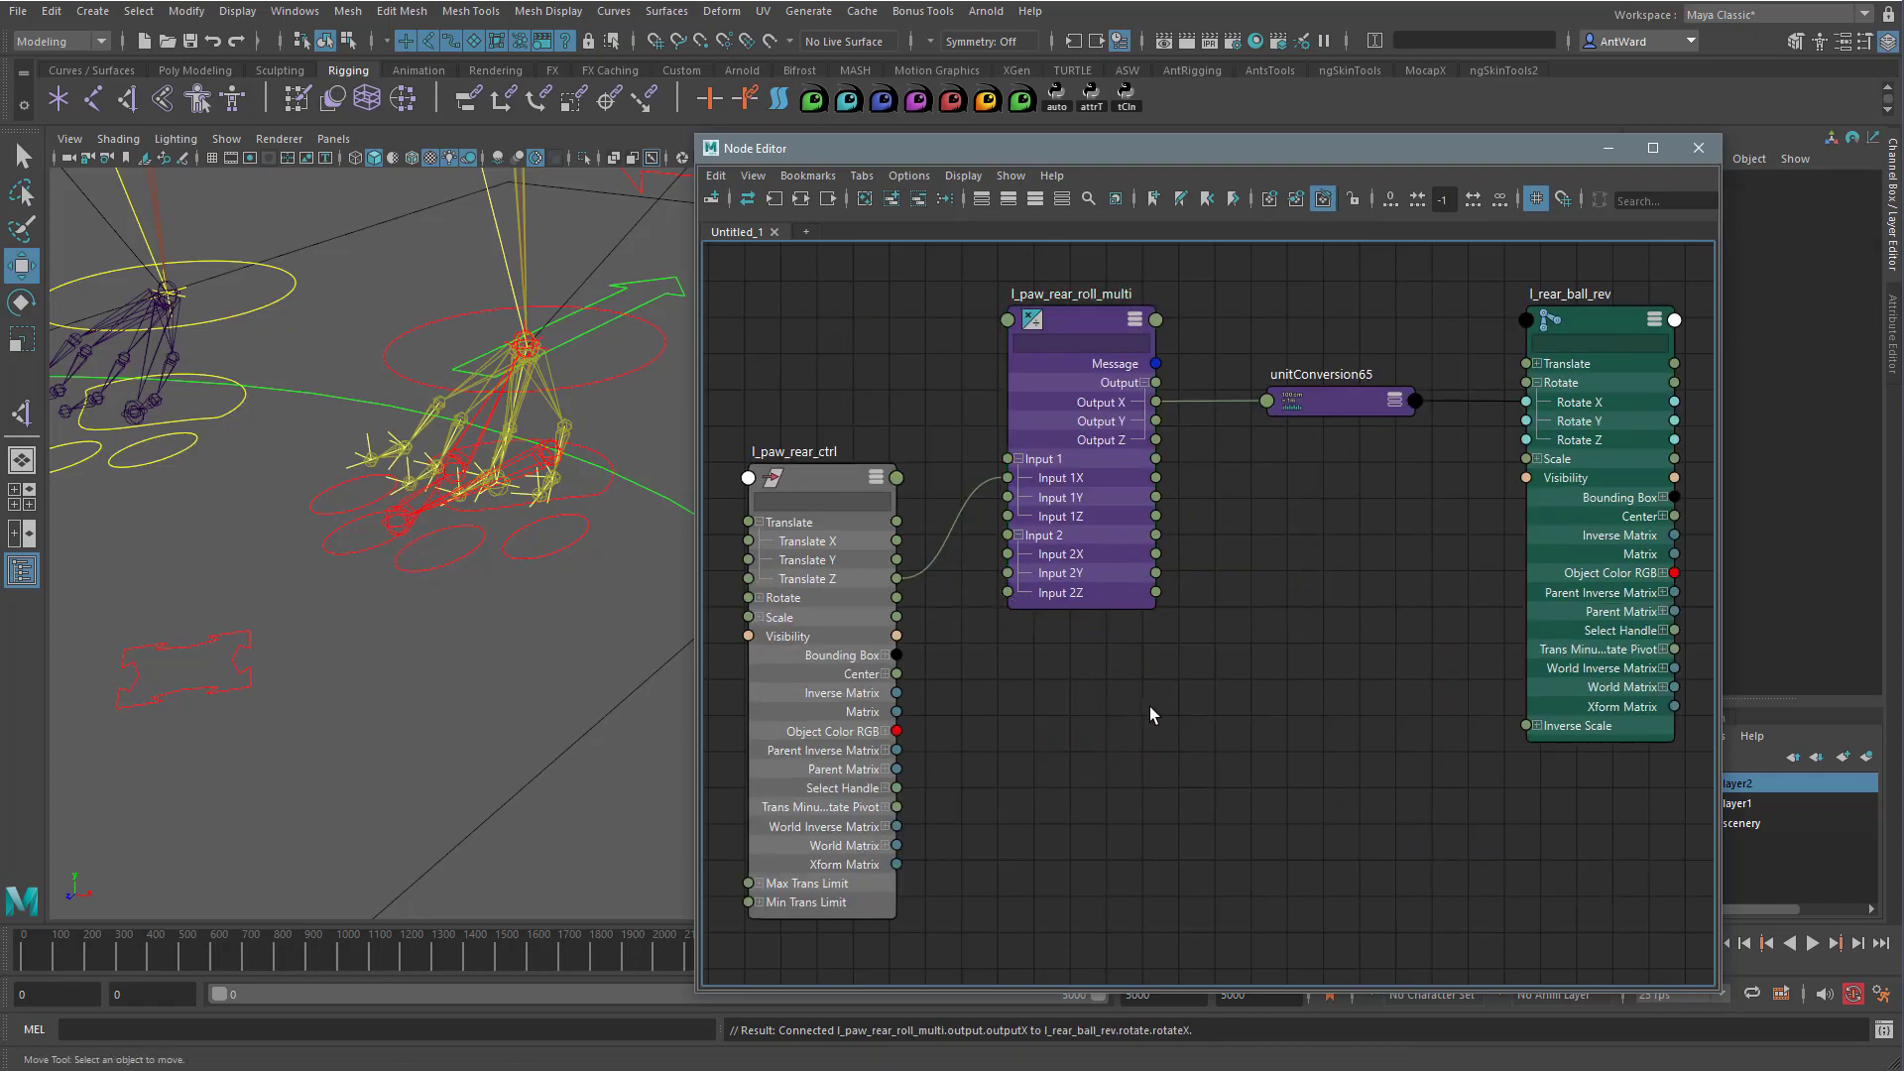
left_click(1093, 329)
left_click_drag(1519, 151, 1370, 152)
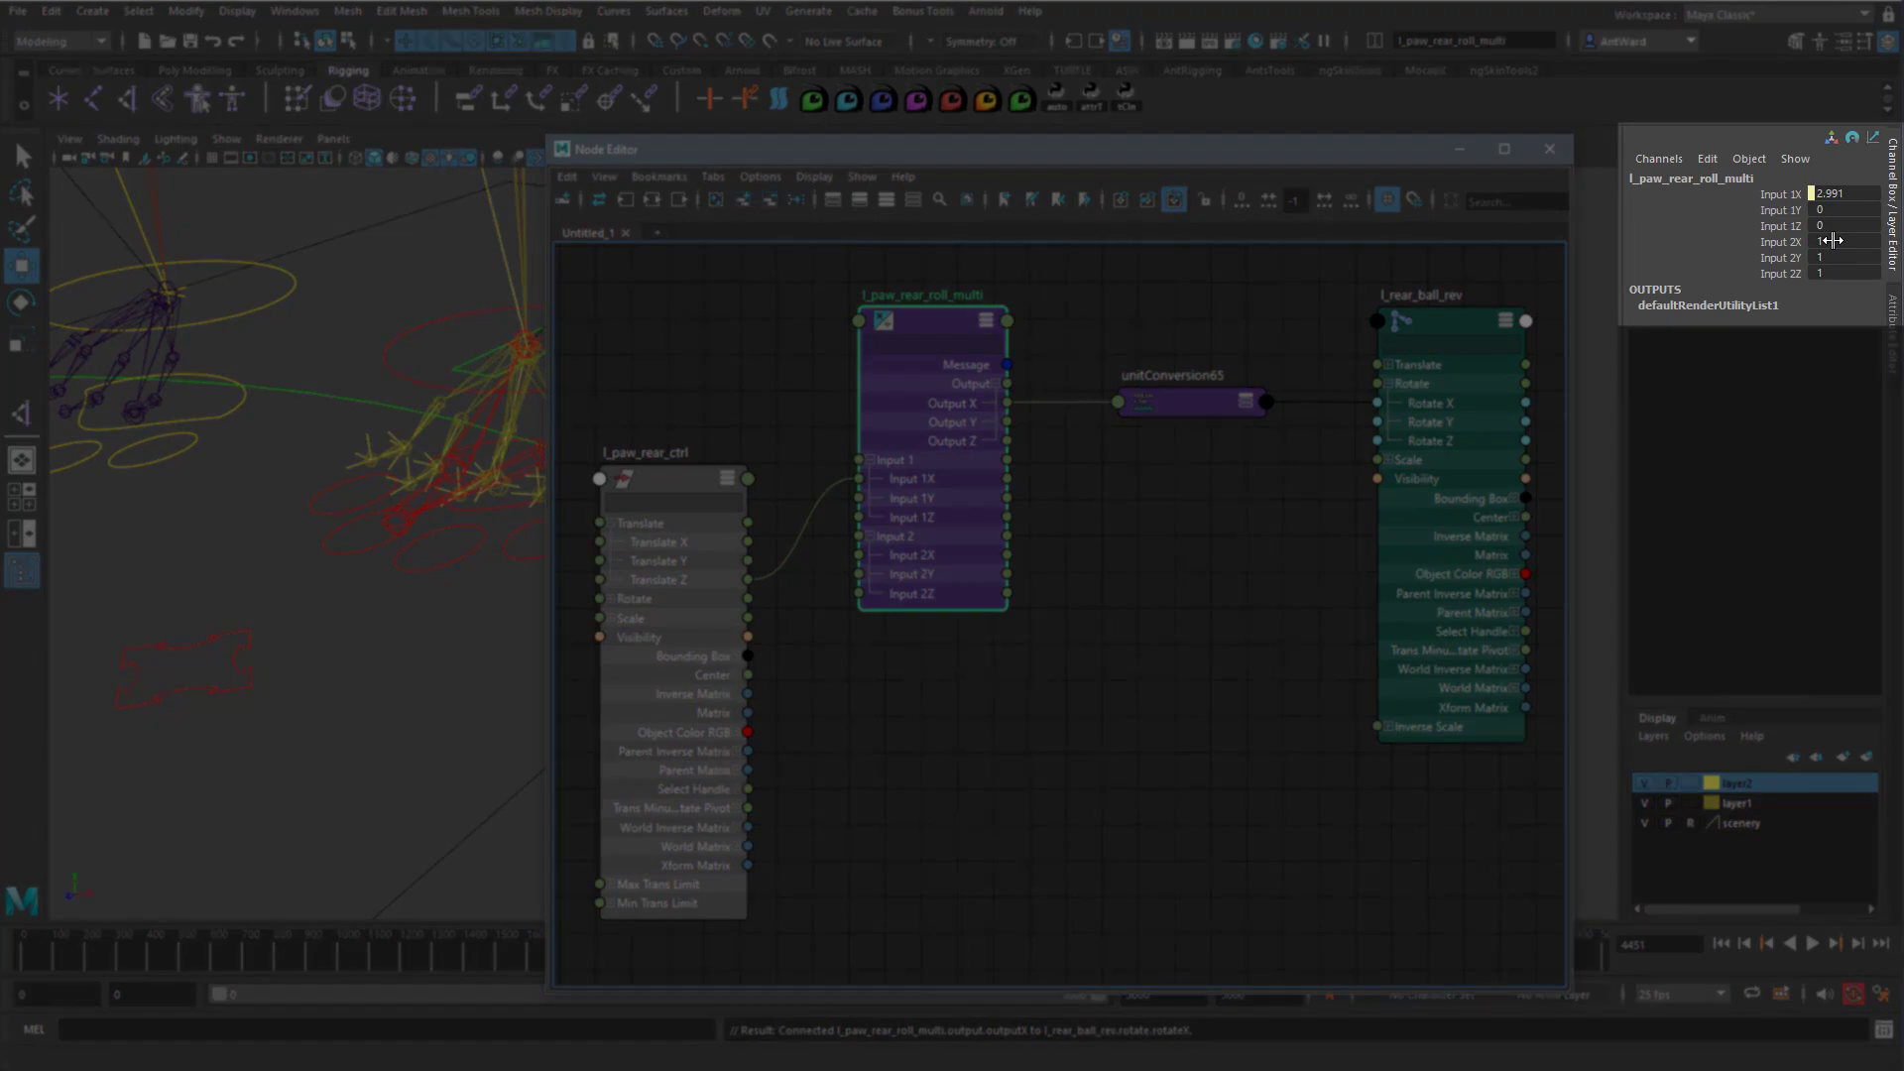
left_click(1831, 241)
type("10")
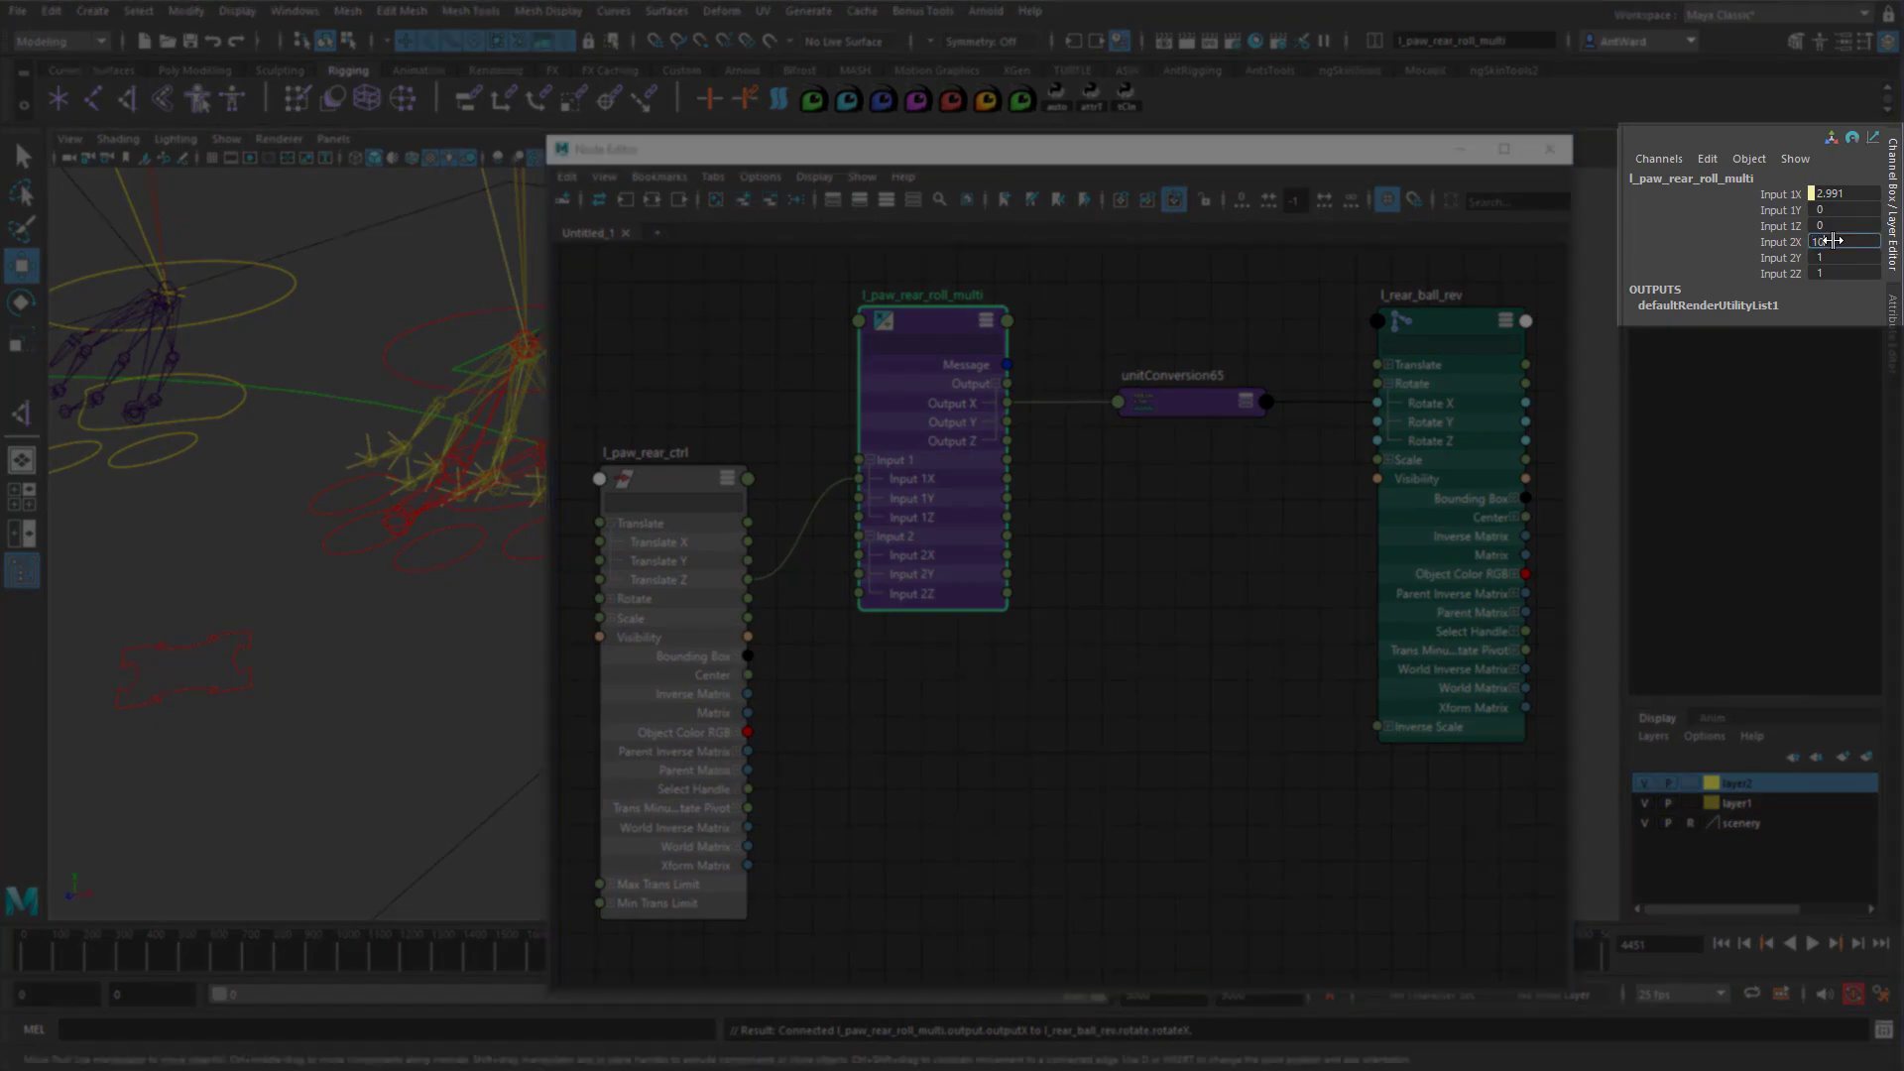
key("Return")
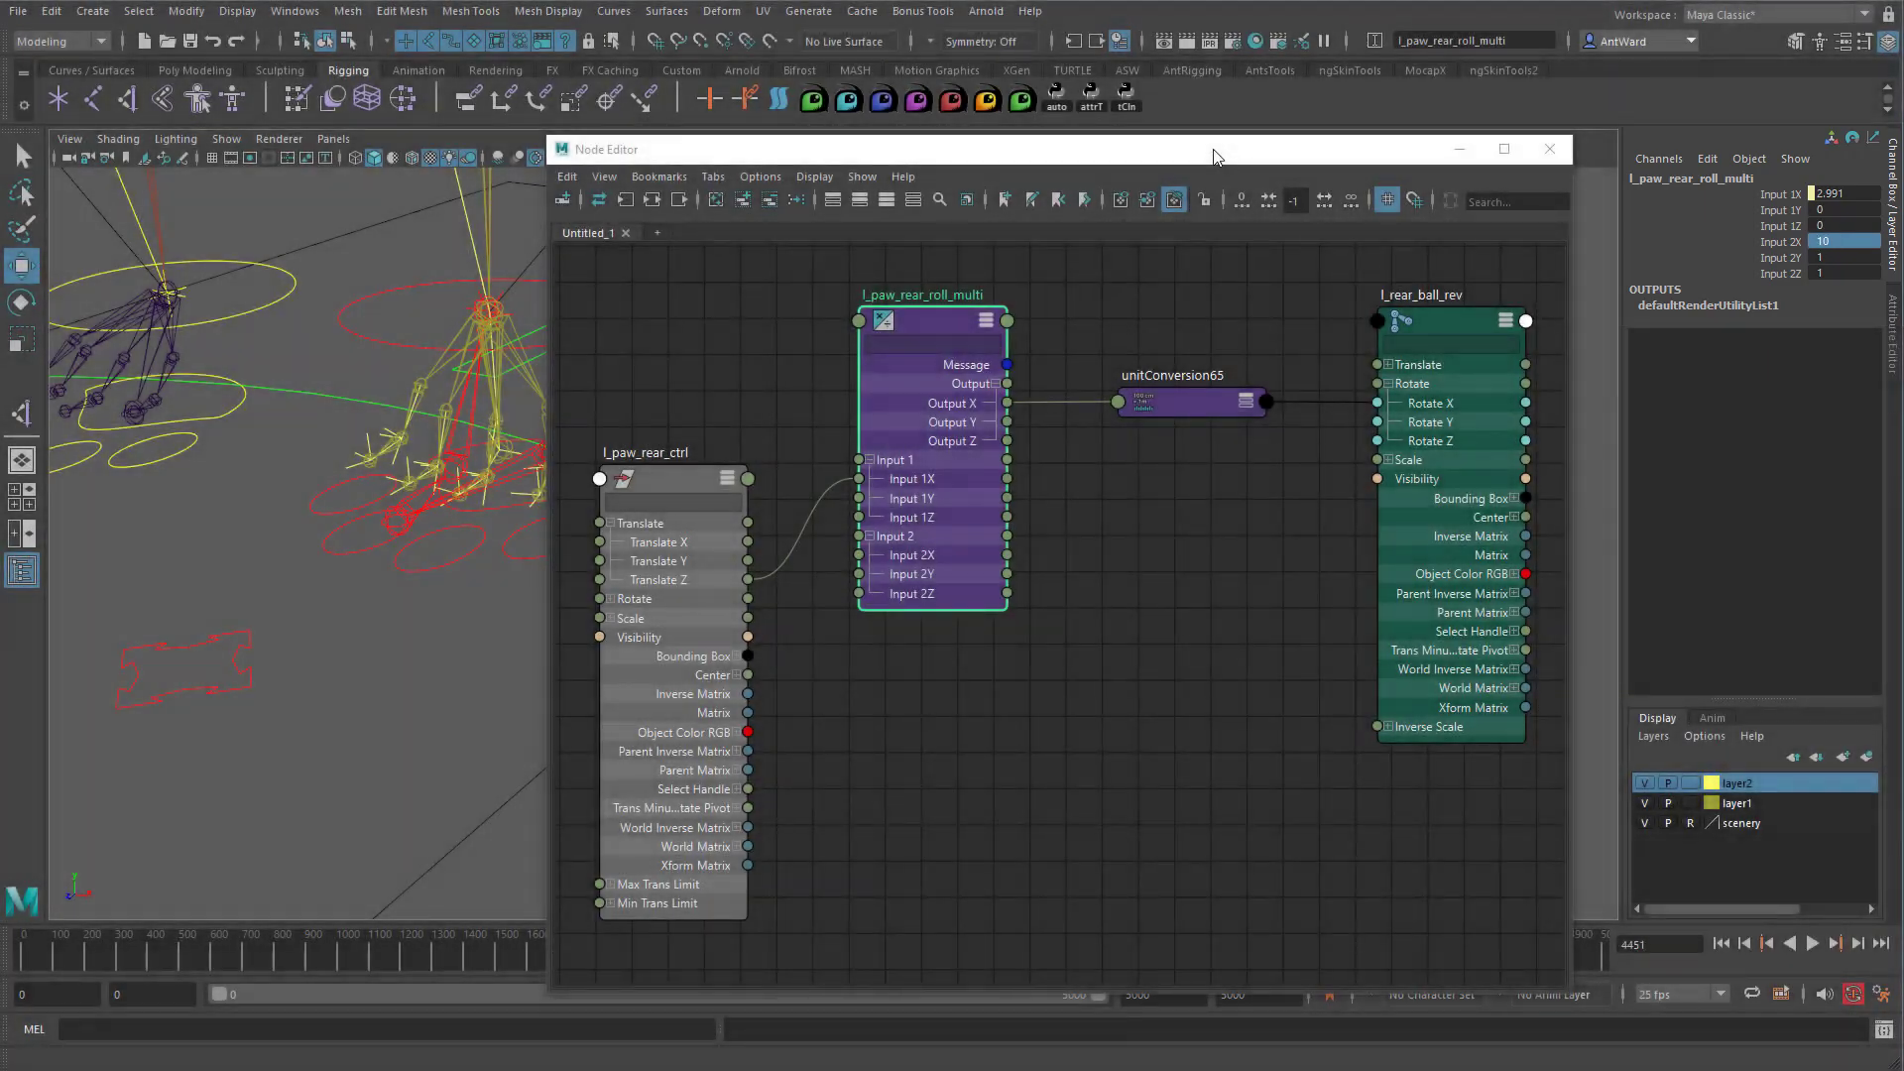
Test the multiplied roll by moving l_paw_rear_ctrl along its Z axis, leaving it at about 2.2 in Translate Z.
left_click_drag(1214, 150, 1485, 136)
left_click_drag(1617, 135, 1430, 141)
left_click(210, 635)
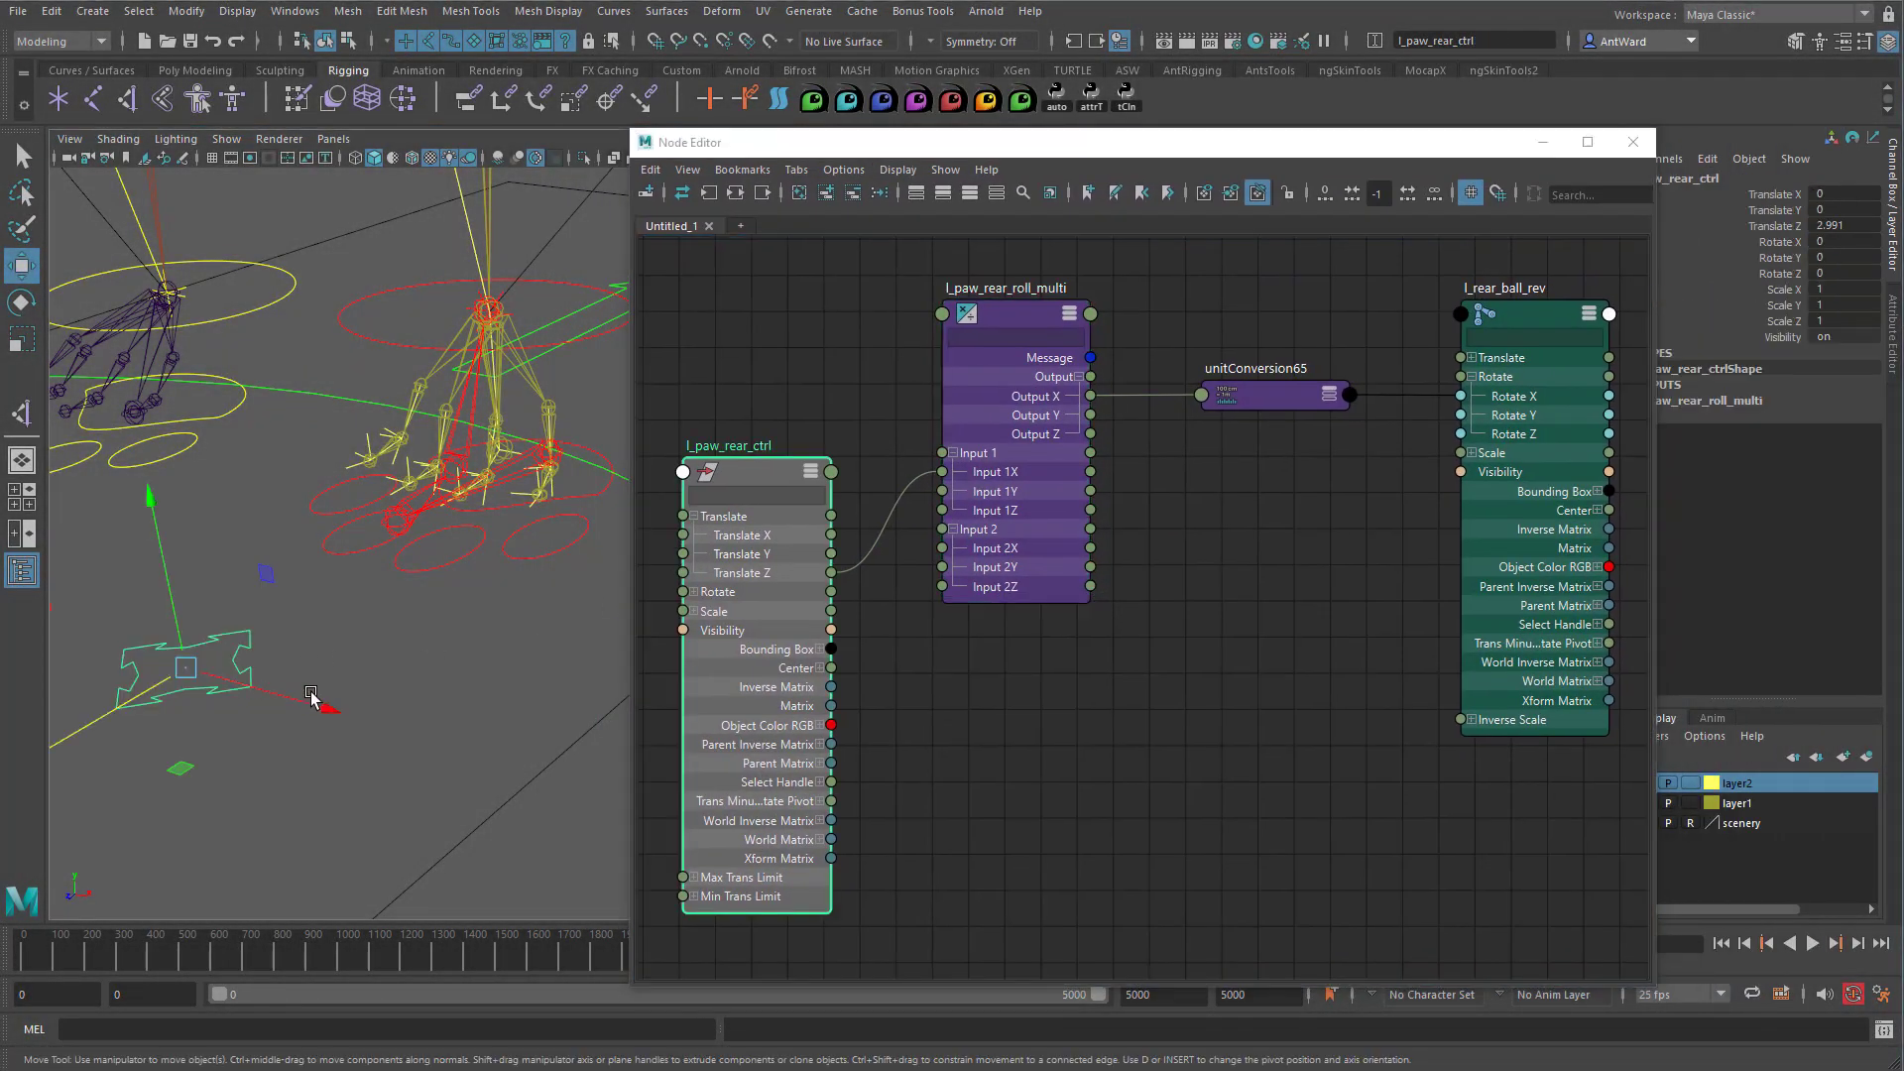
left_click_drag(415, 640, 403, 640, "alt")
right_click_drag(402, 640, 357, 650, "alt")
mouse_move(166, 682)
left_mouse_down()
mouse_move(290, 614)
mouse_move(156, 697)
mouse_move(257, 624)
mouse_move(186, 672)
left_mouse_up()
left_click_drag(348, 679, 355, 680, "alt")
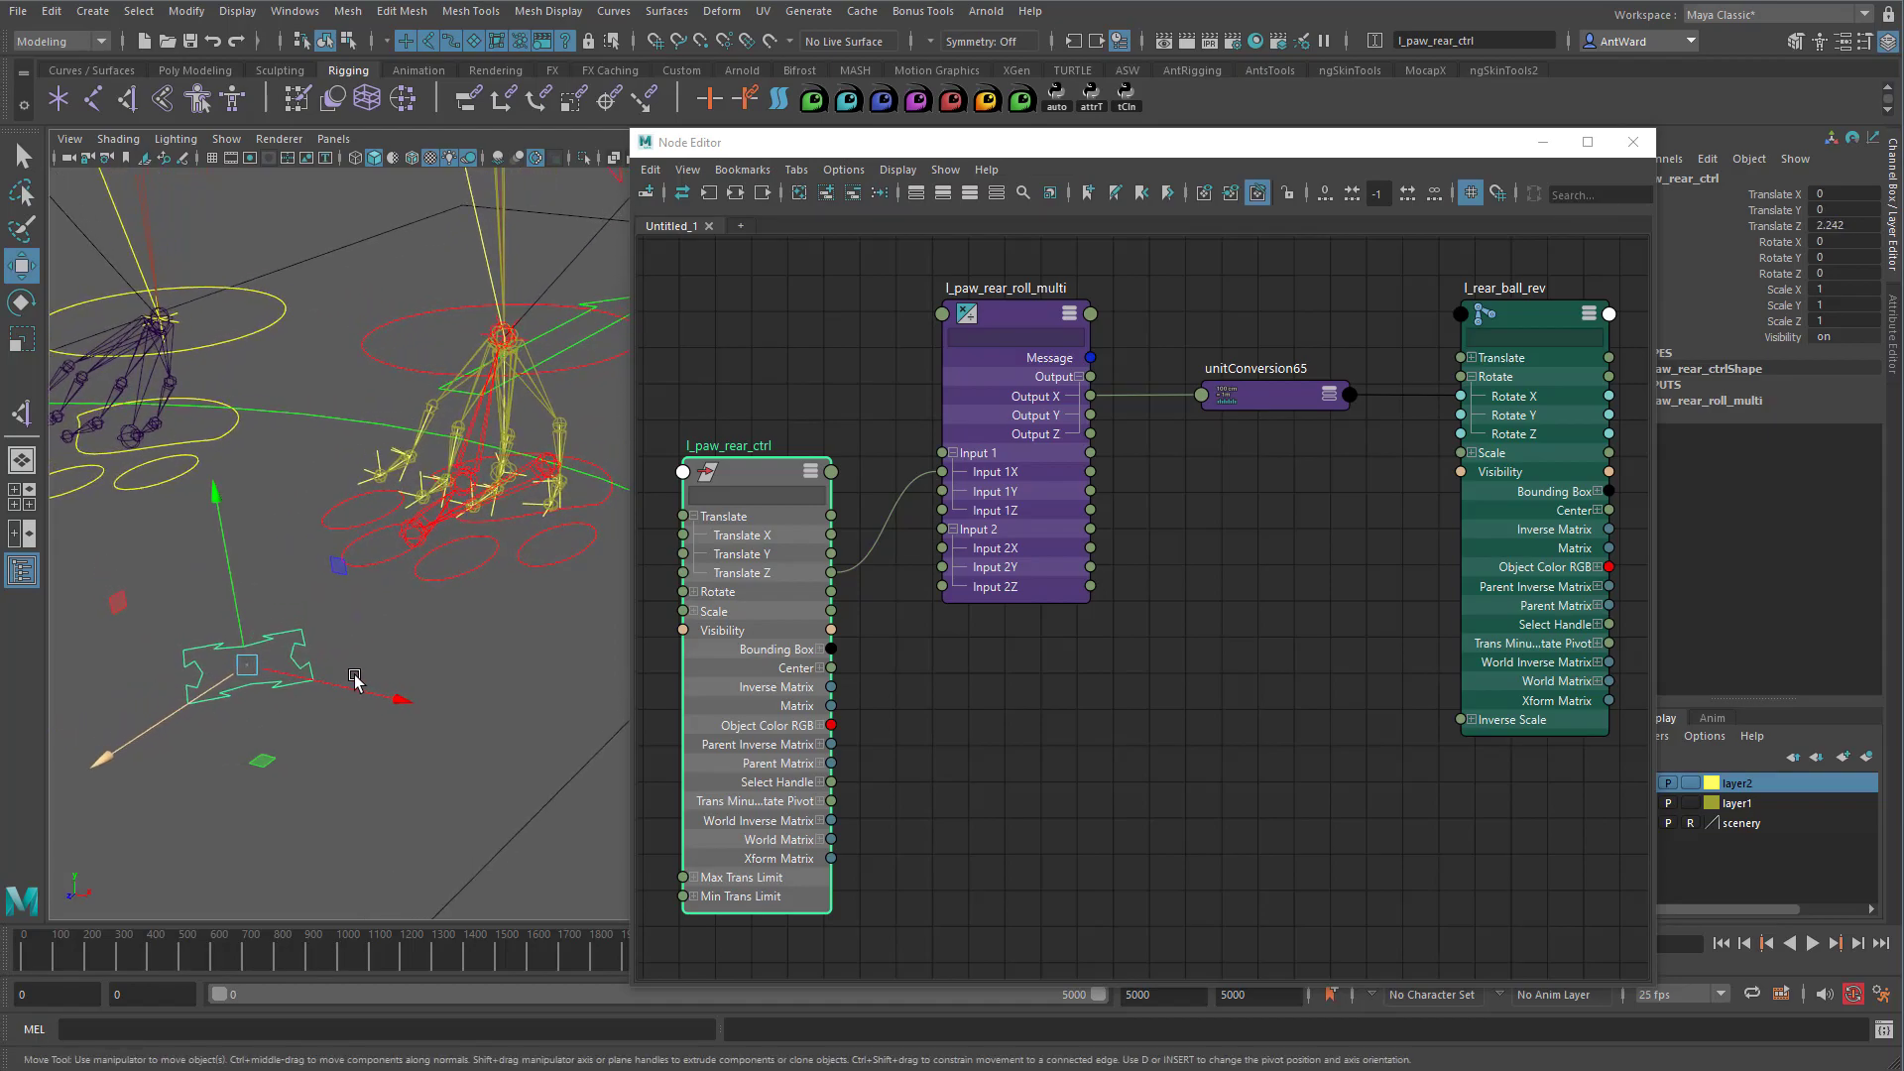
Set Translate Z of l_paw_rear_ctrl to 4 and inspect the rolled paw from different angles.
double_click(1839, 227)
type("4")
key("Return")
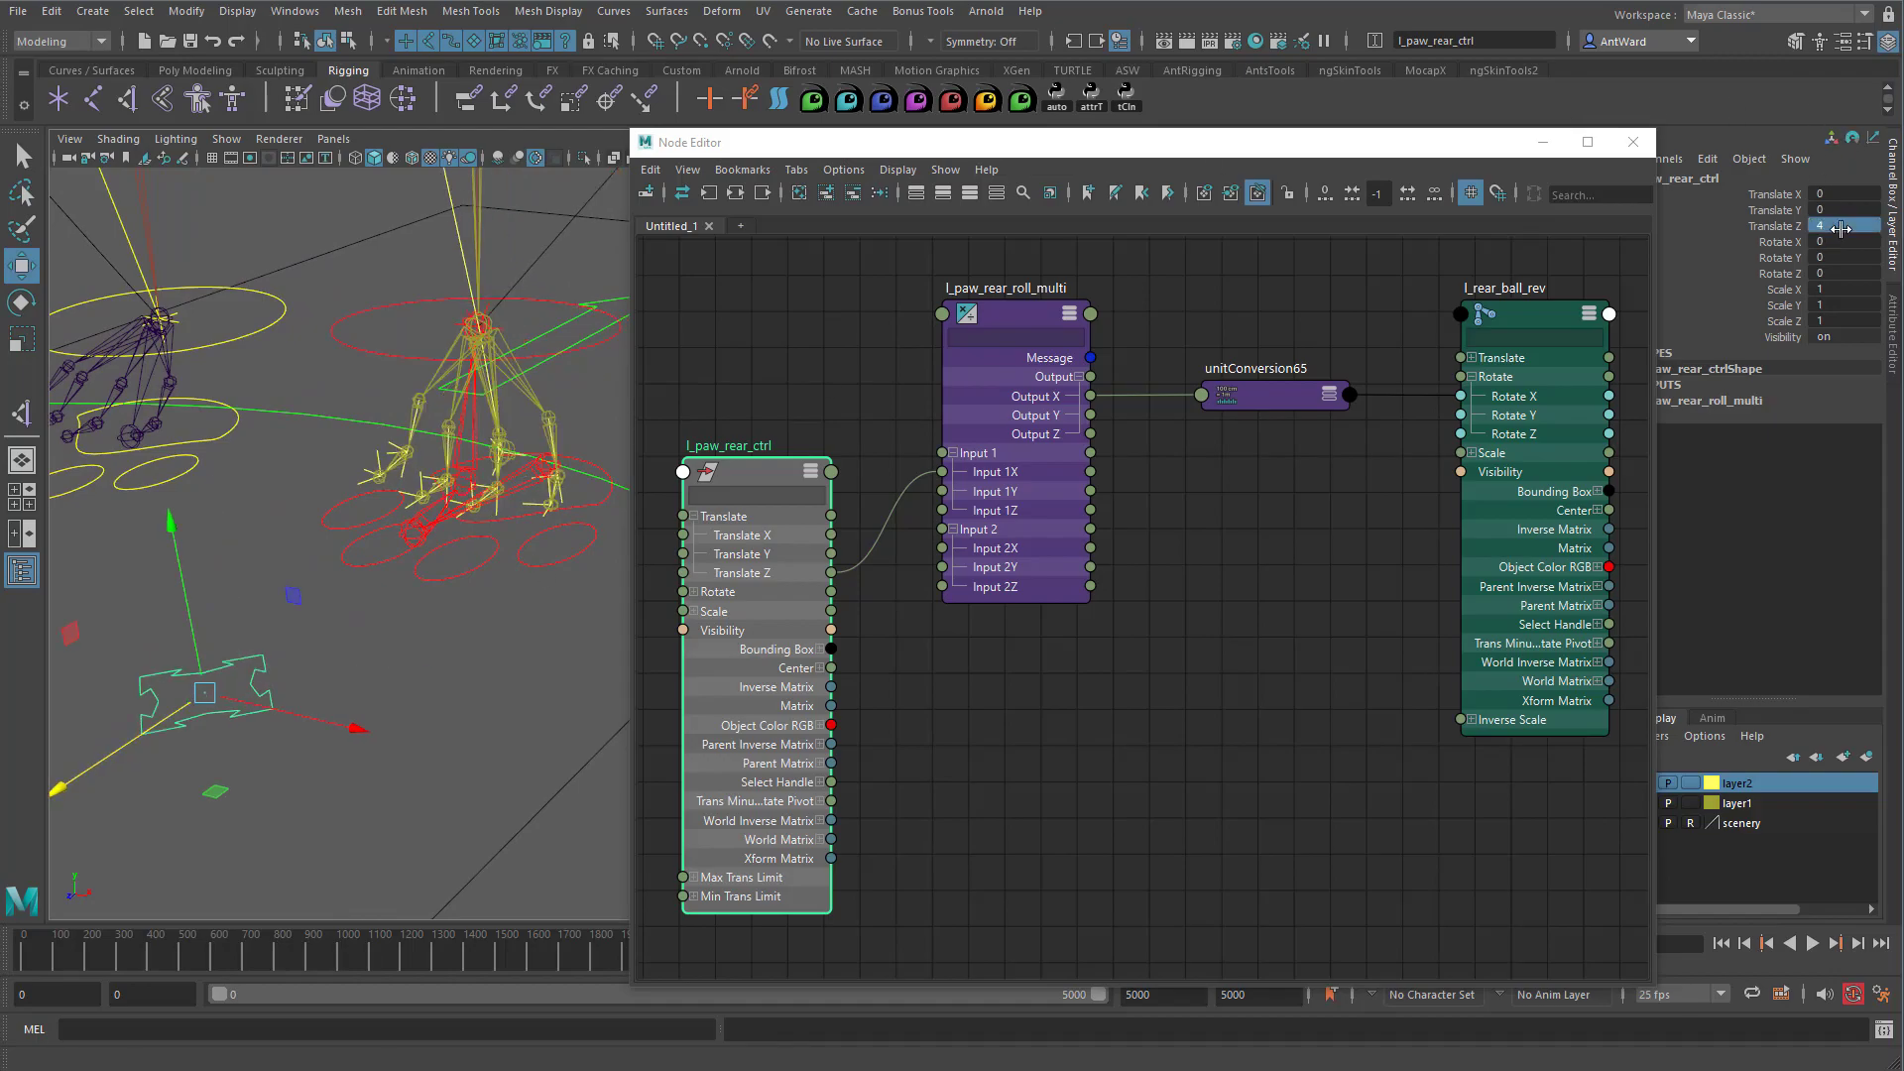
left_click_drag(393, 564, 365, 566, "alt")
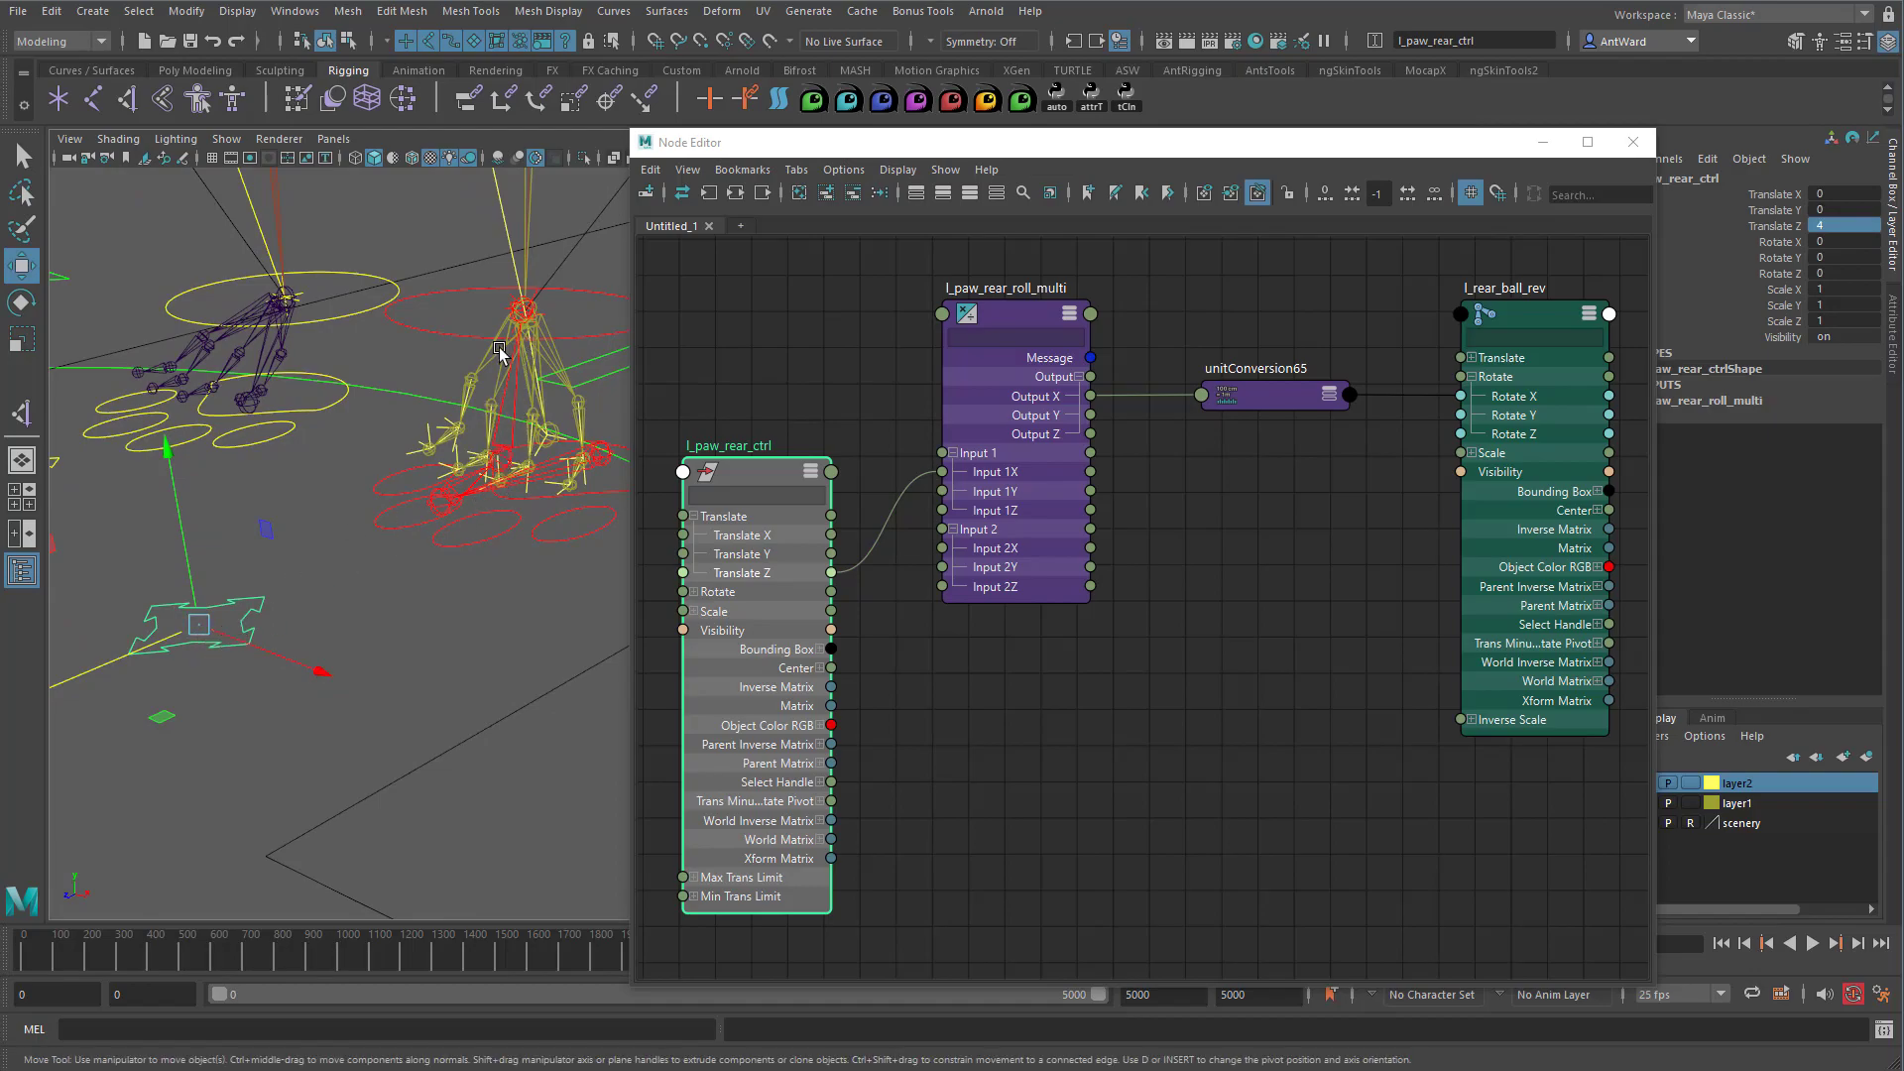
left_click_drag(486, 461, 507, 466, "alt")
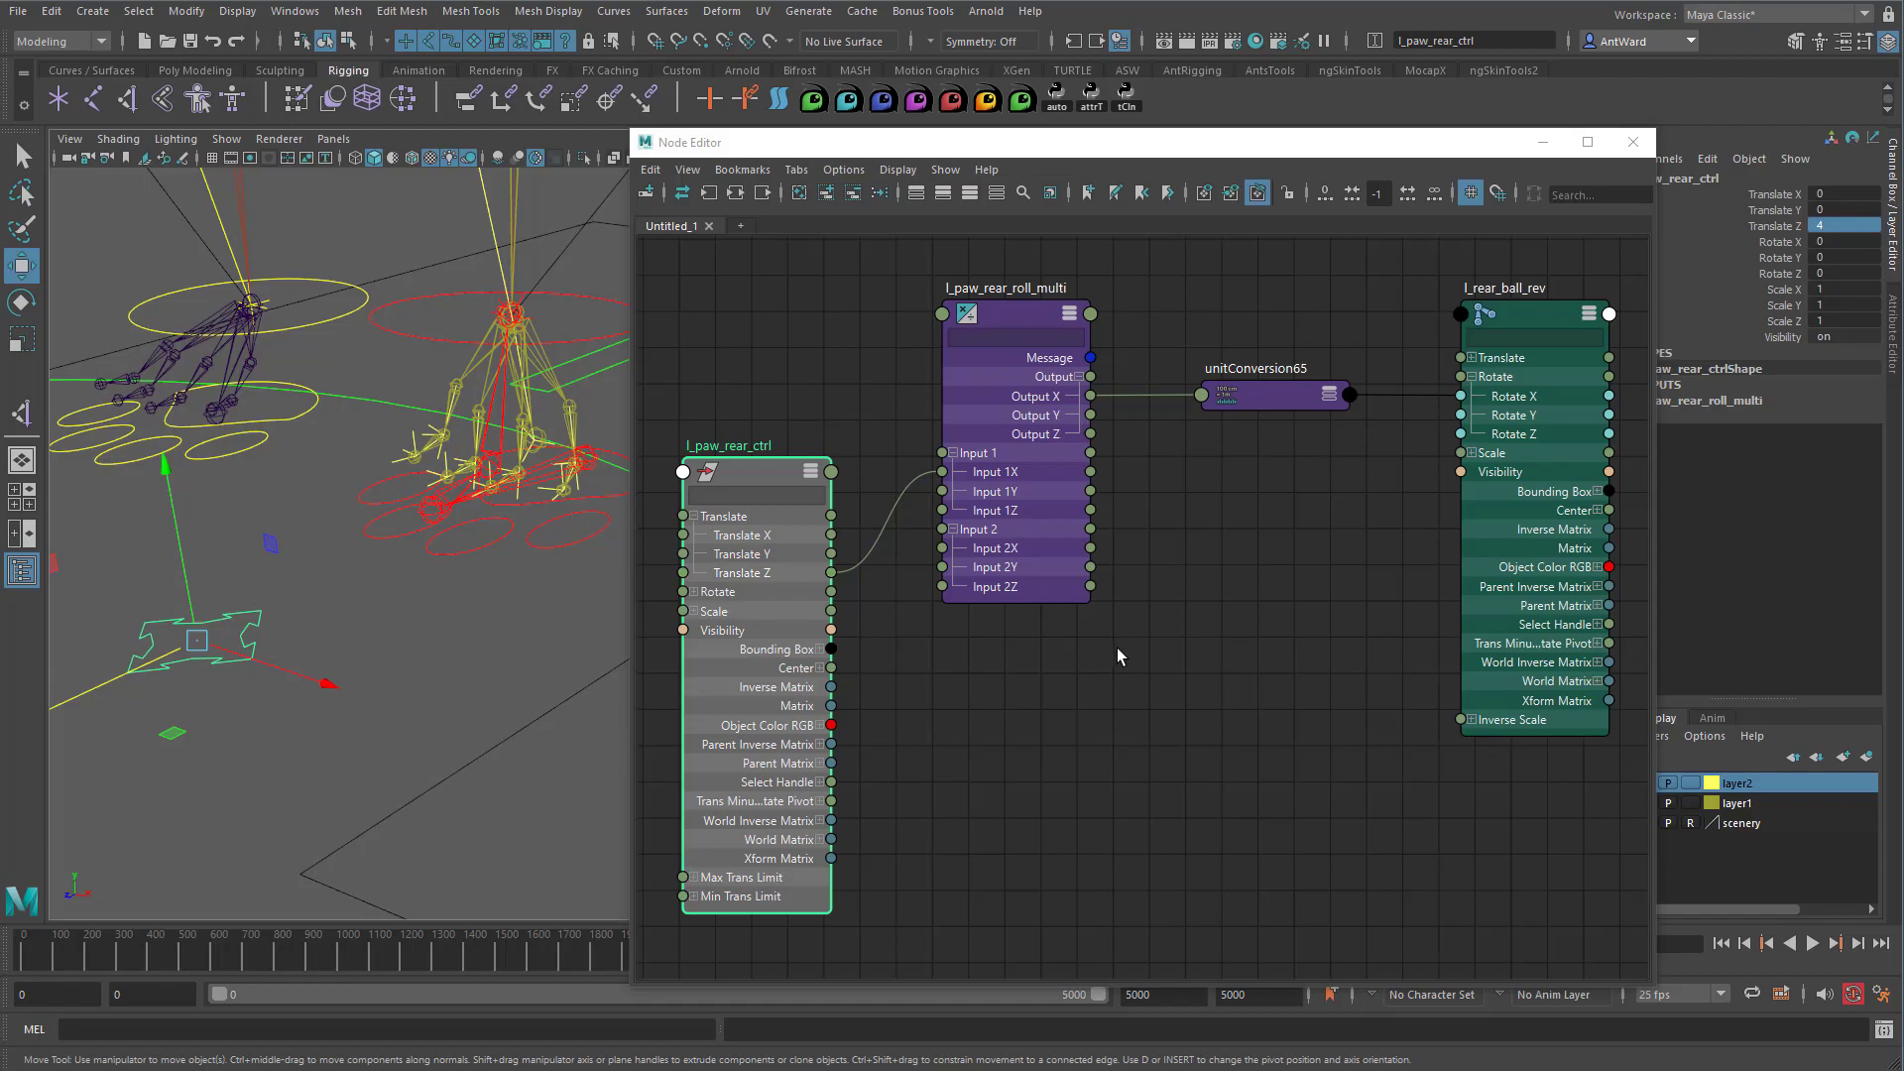
Create a condition node in the empty area below l_paw_rear_roll_multi and unitConversion65.
scroll(1080, 650, "down", 2)
left_click(1166, 672)
key("Tab")
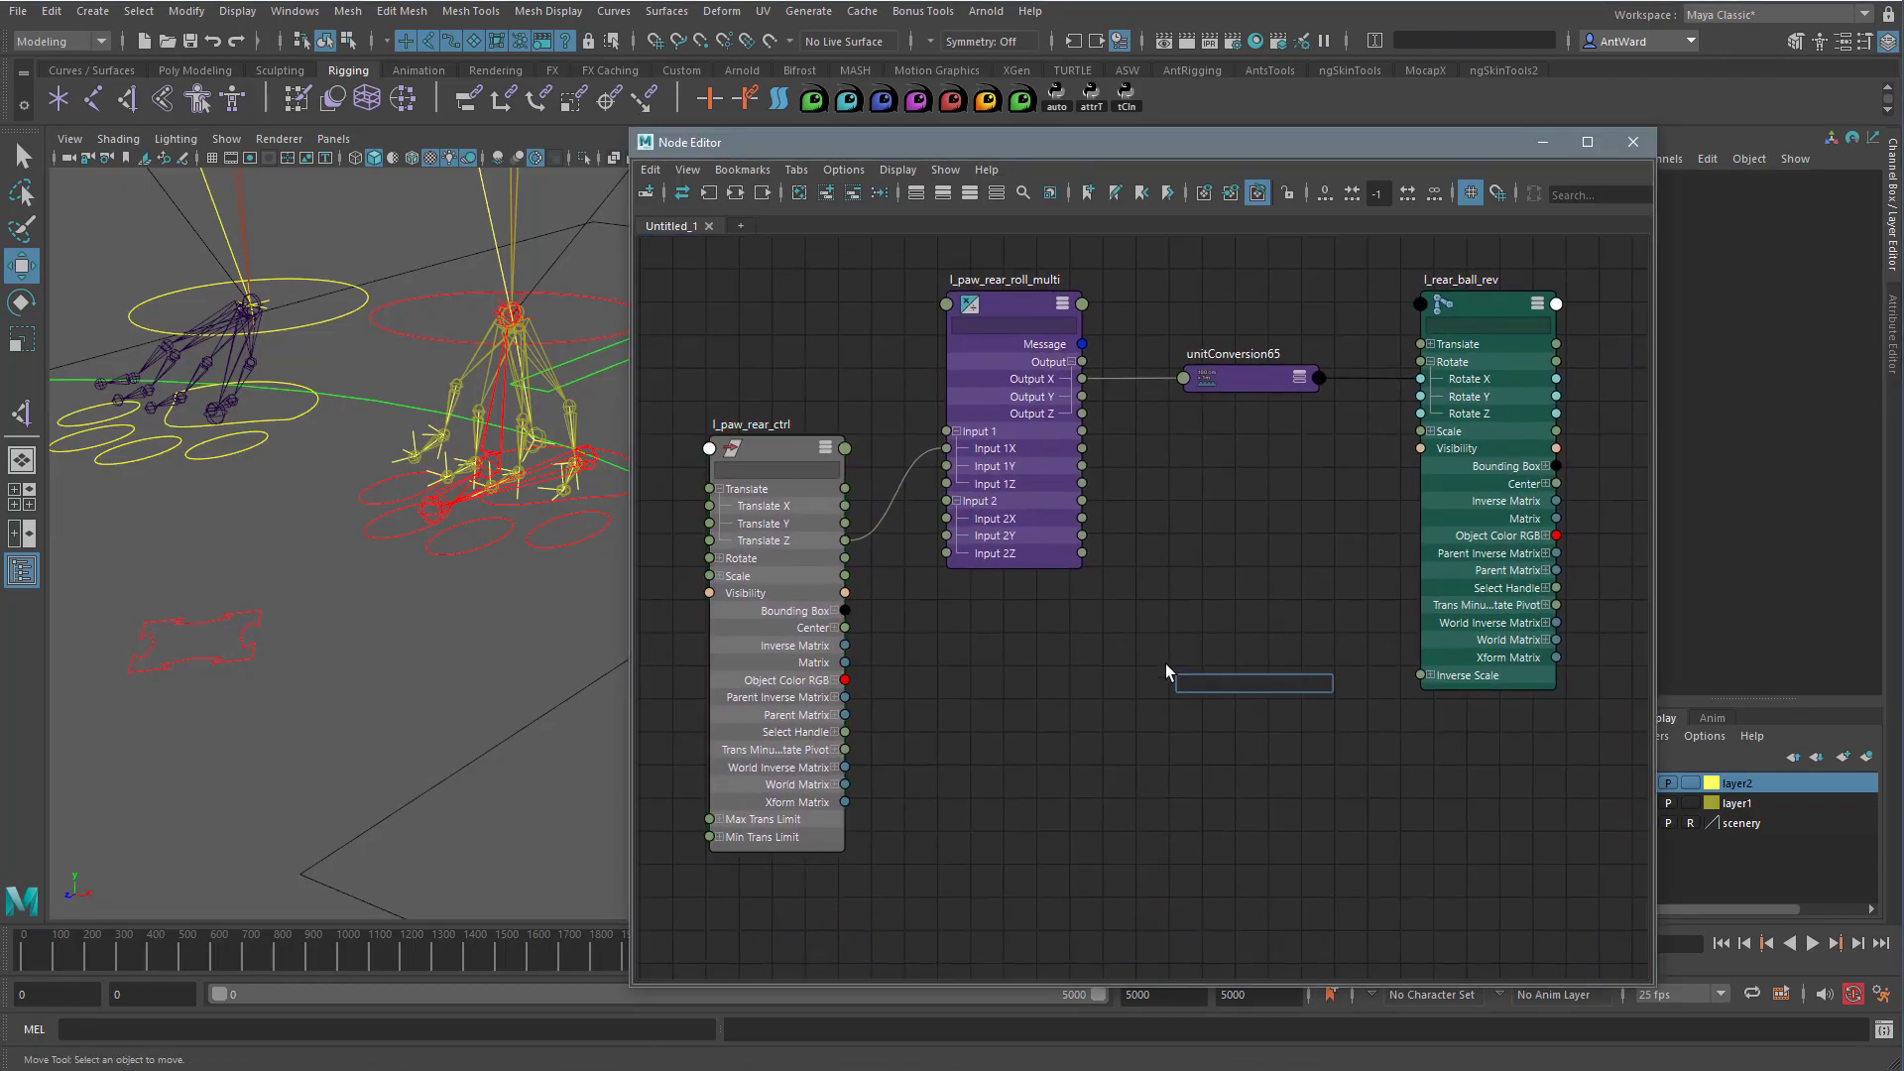
type("condition")
left_click(1213, 716)
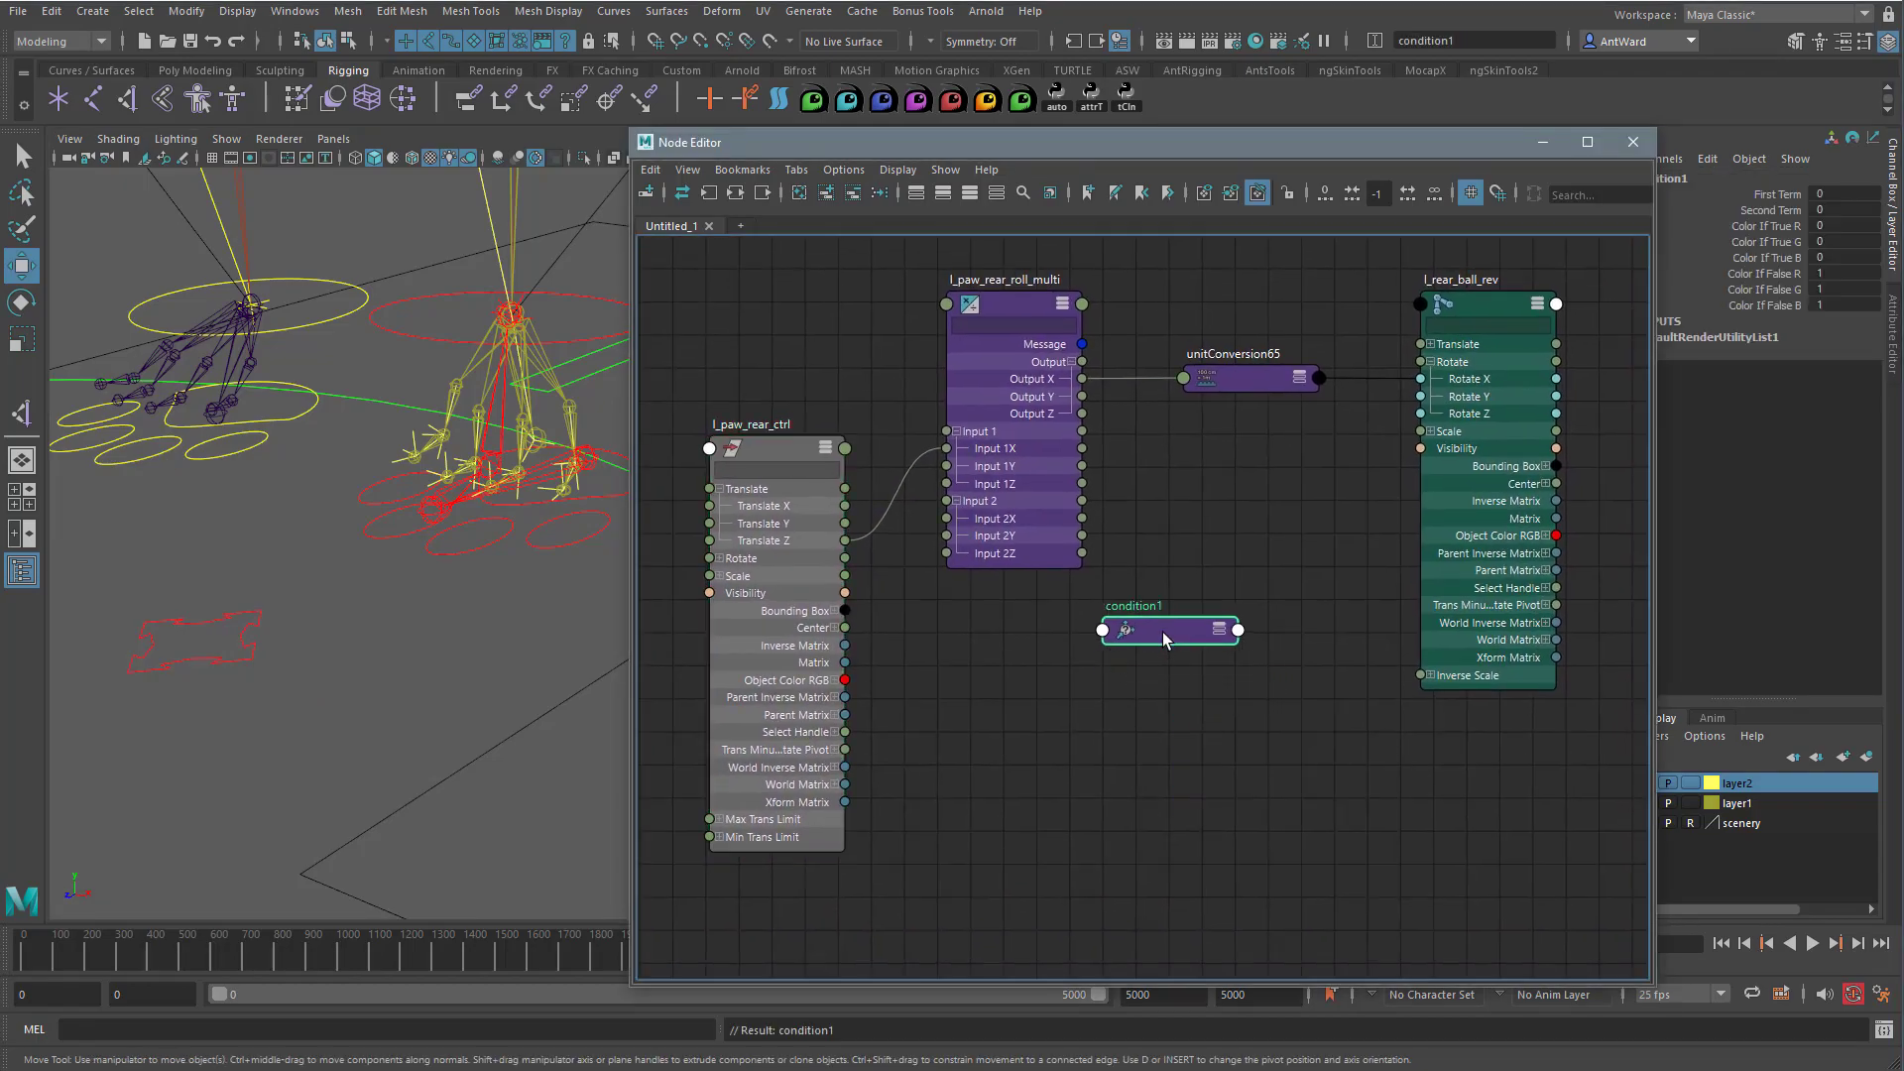
Rename the condition node l_paw_rear_roll_condition, reusing the name of l_paw_rear_roll_multi.
double_click(1043, 279)
key("ctrl+c")
double_click(1150, 606)
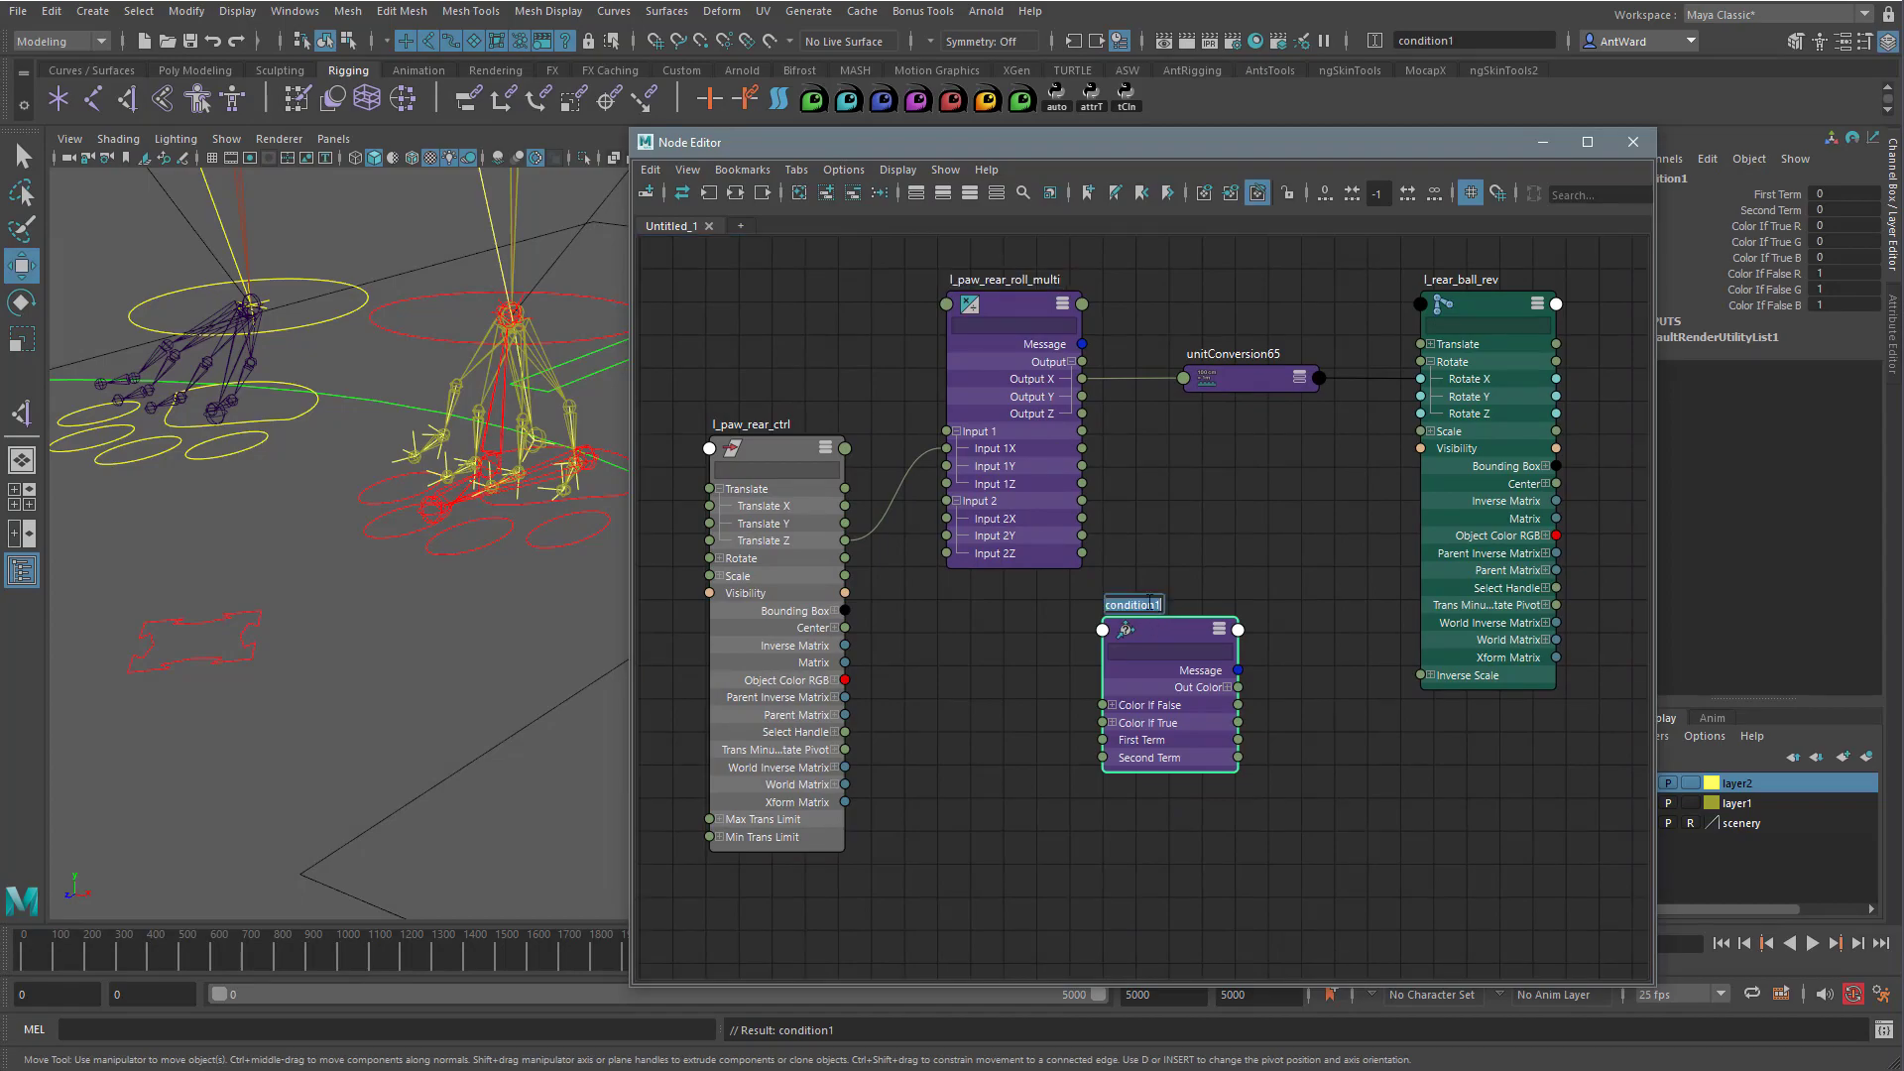
left_click(1108, 605)
key("ctrl+v")
key("BackSpace")
key("BackSpace")
key("BackSpace")
key("BackSpace")
key("BackSpace")
key("End")
key("BackSpace")
key("Return")
Expand Color If True, Color If False and Out Color on l_paw_rear_roll_condition, and display its detailed condition attributes.
left_click(1112, 723)
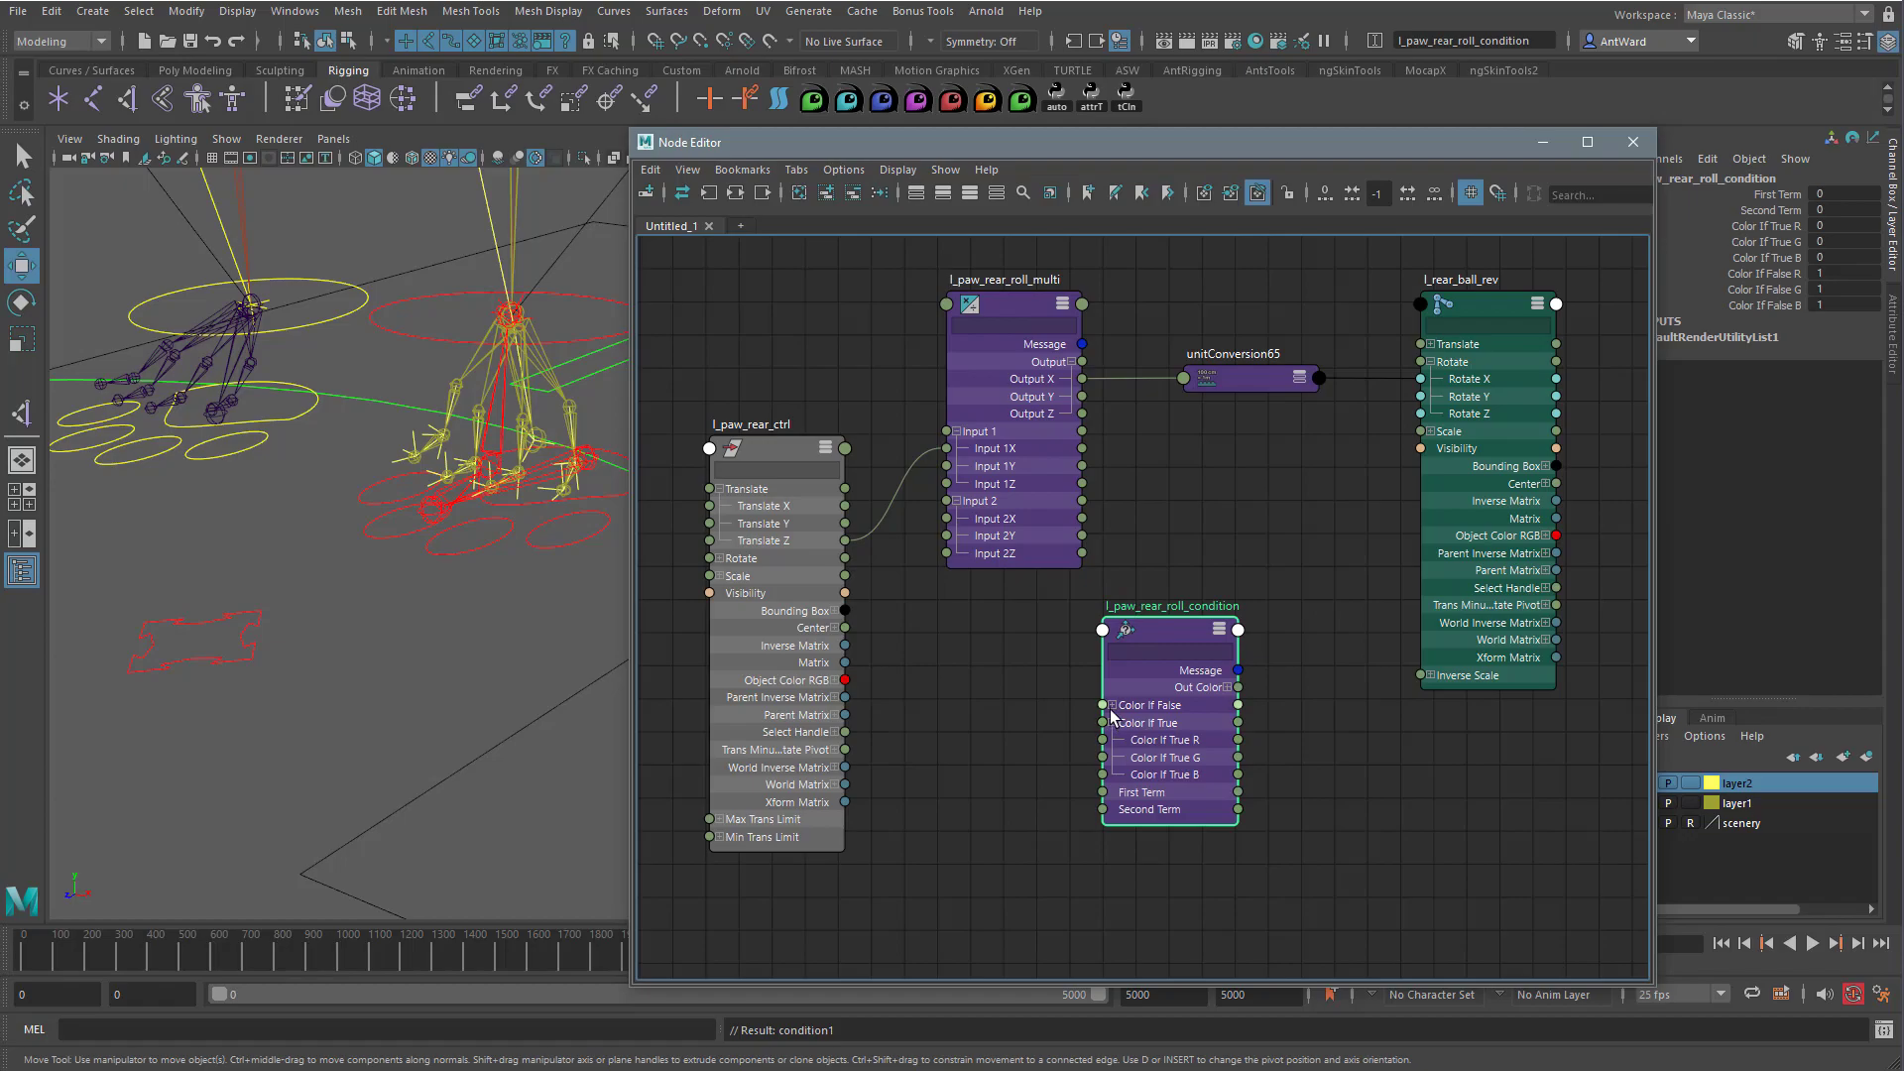
left_click(1112, 705)
left_click(1227, 687)
left_click_drag(1170, 640, 1248, 555)
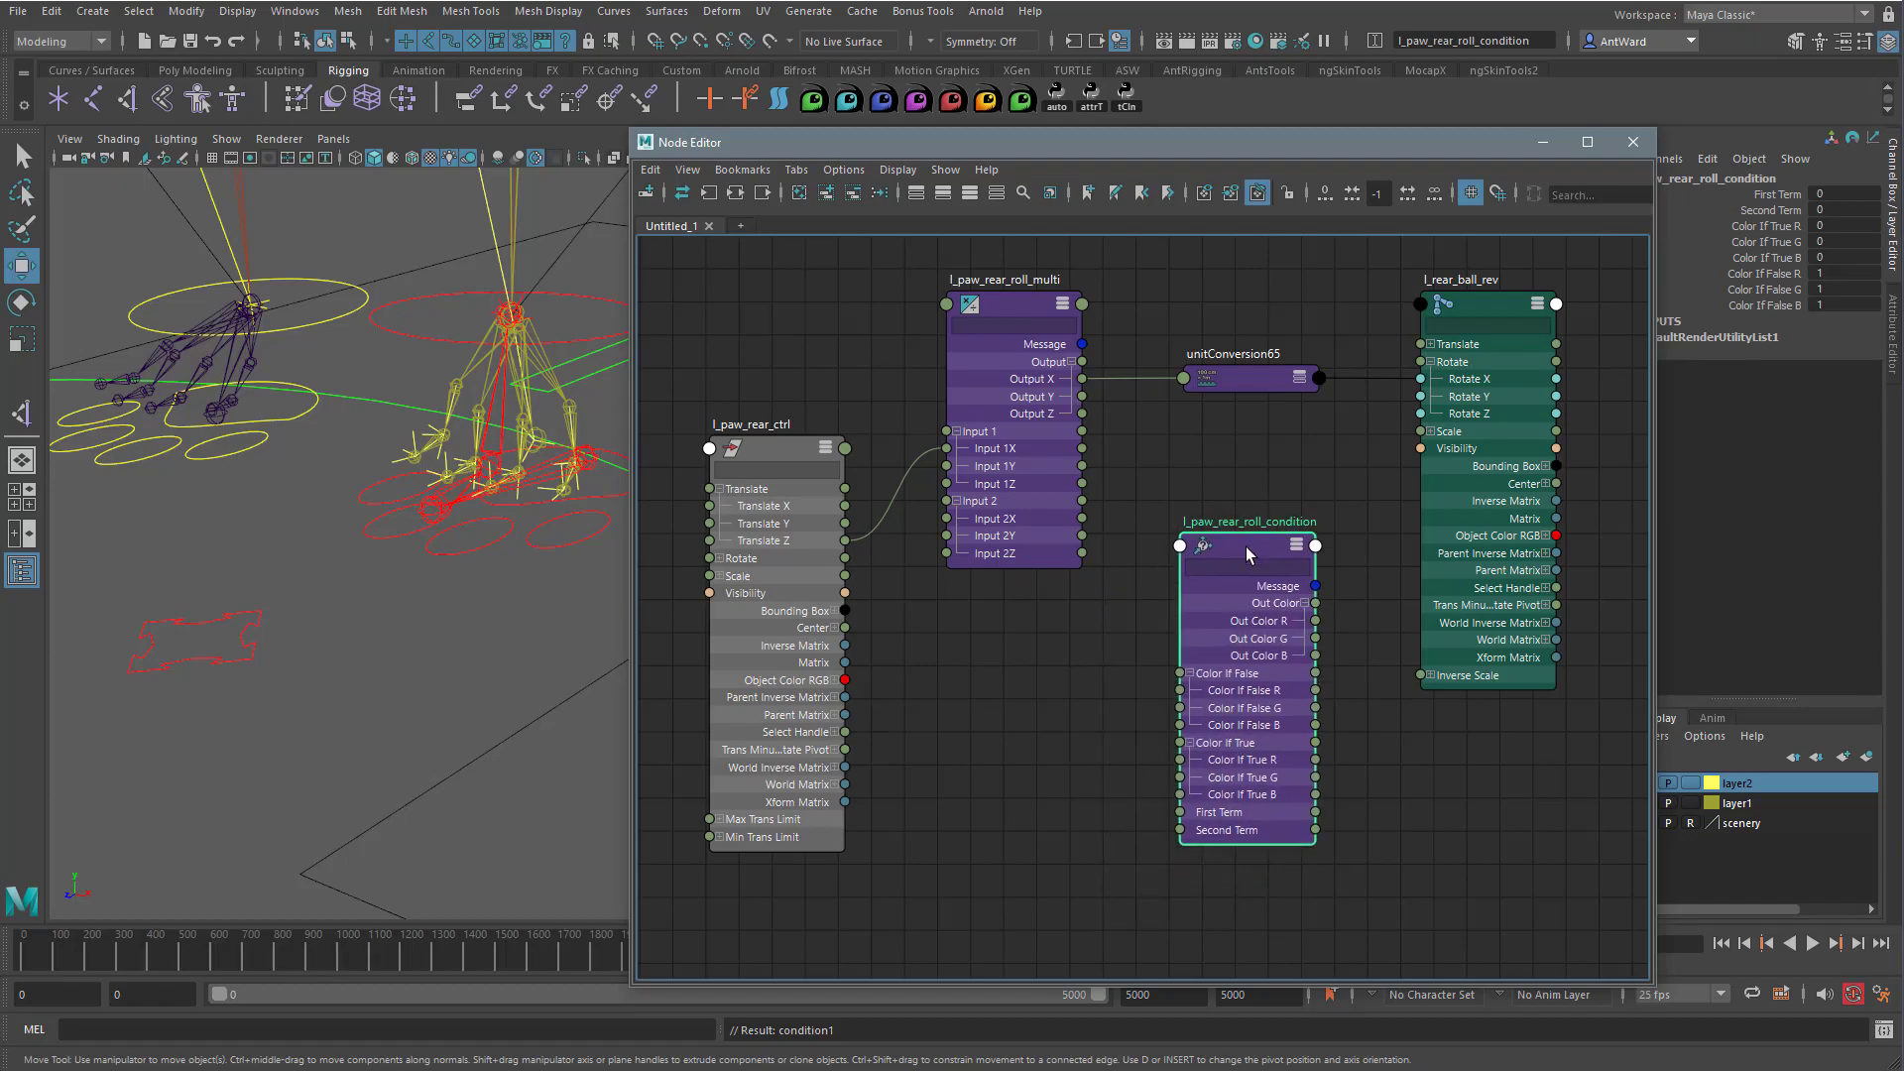
left_click_drag(1289, 147, 1056, 160)
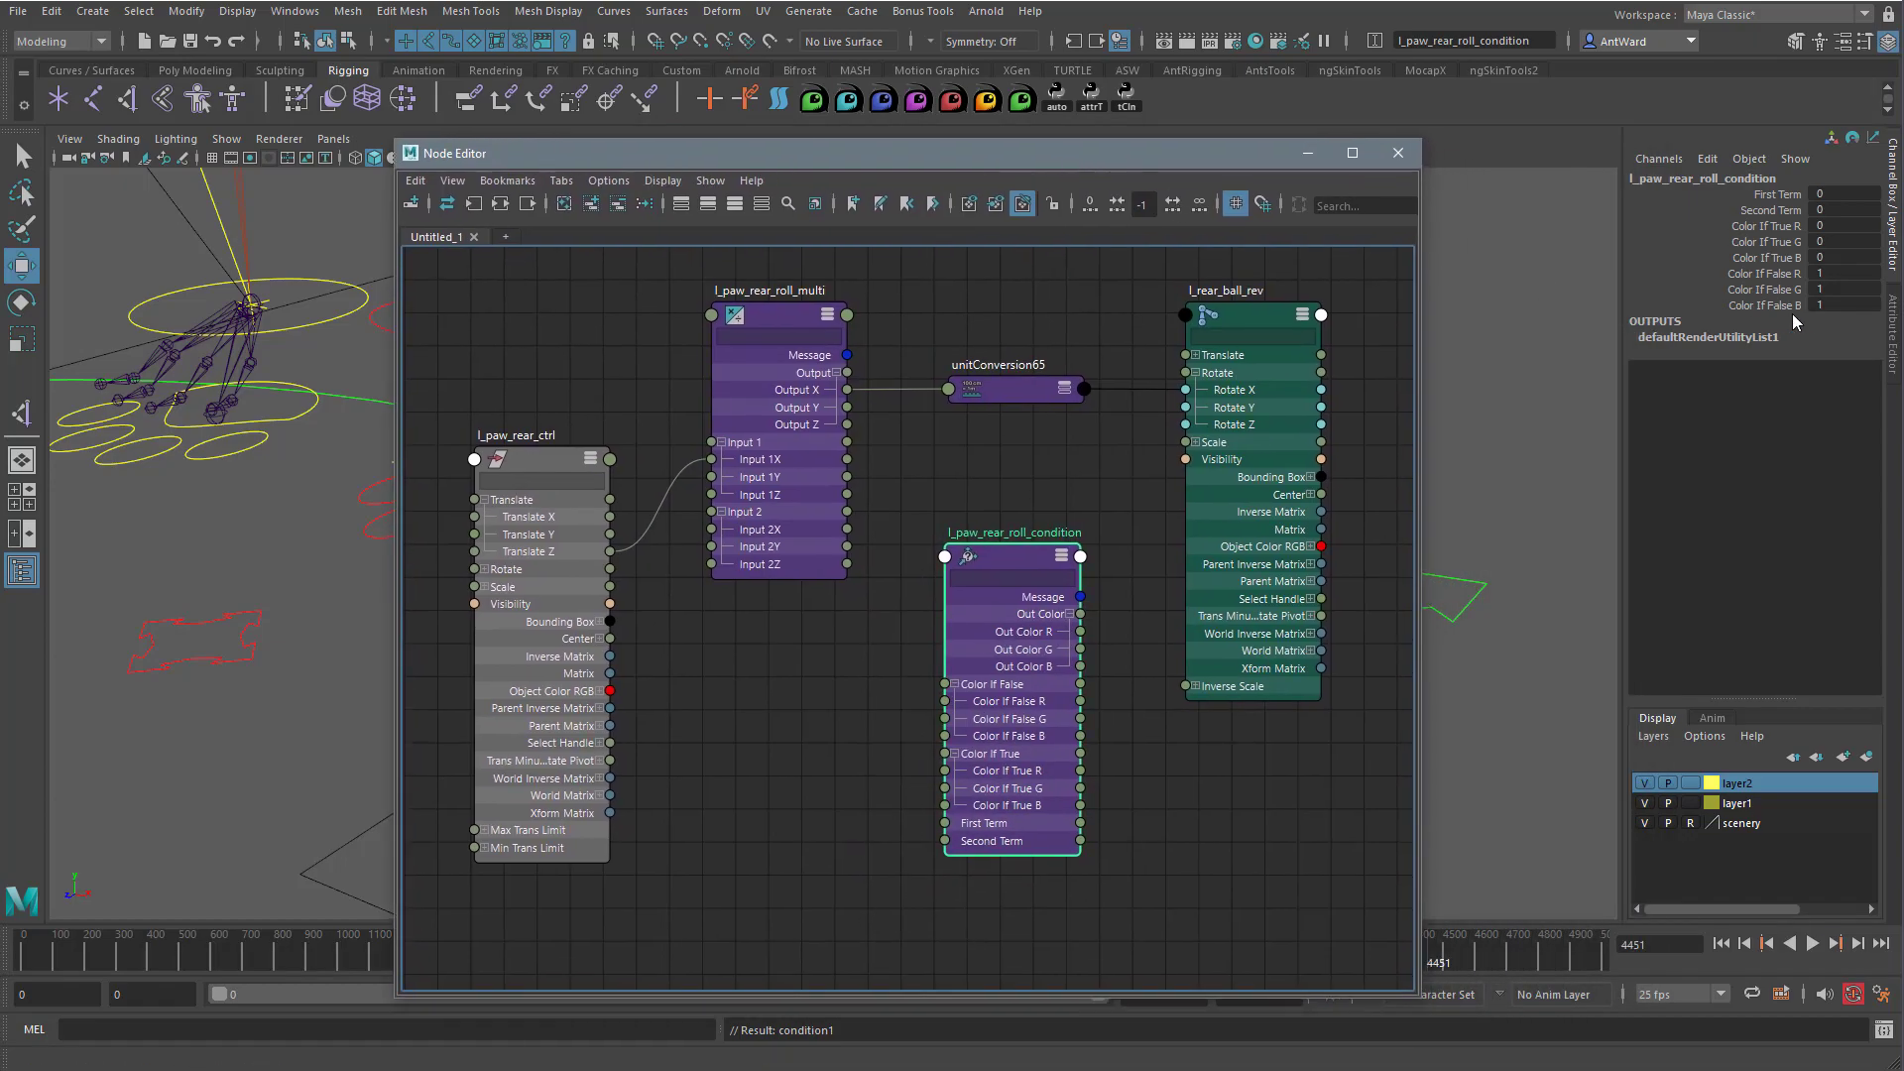
left_click(1892, 309)
left_click_drag(1205, 163, 1164, 171)
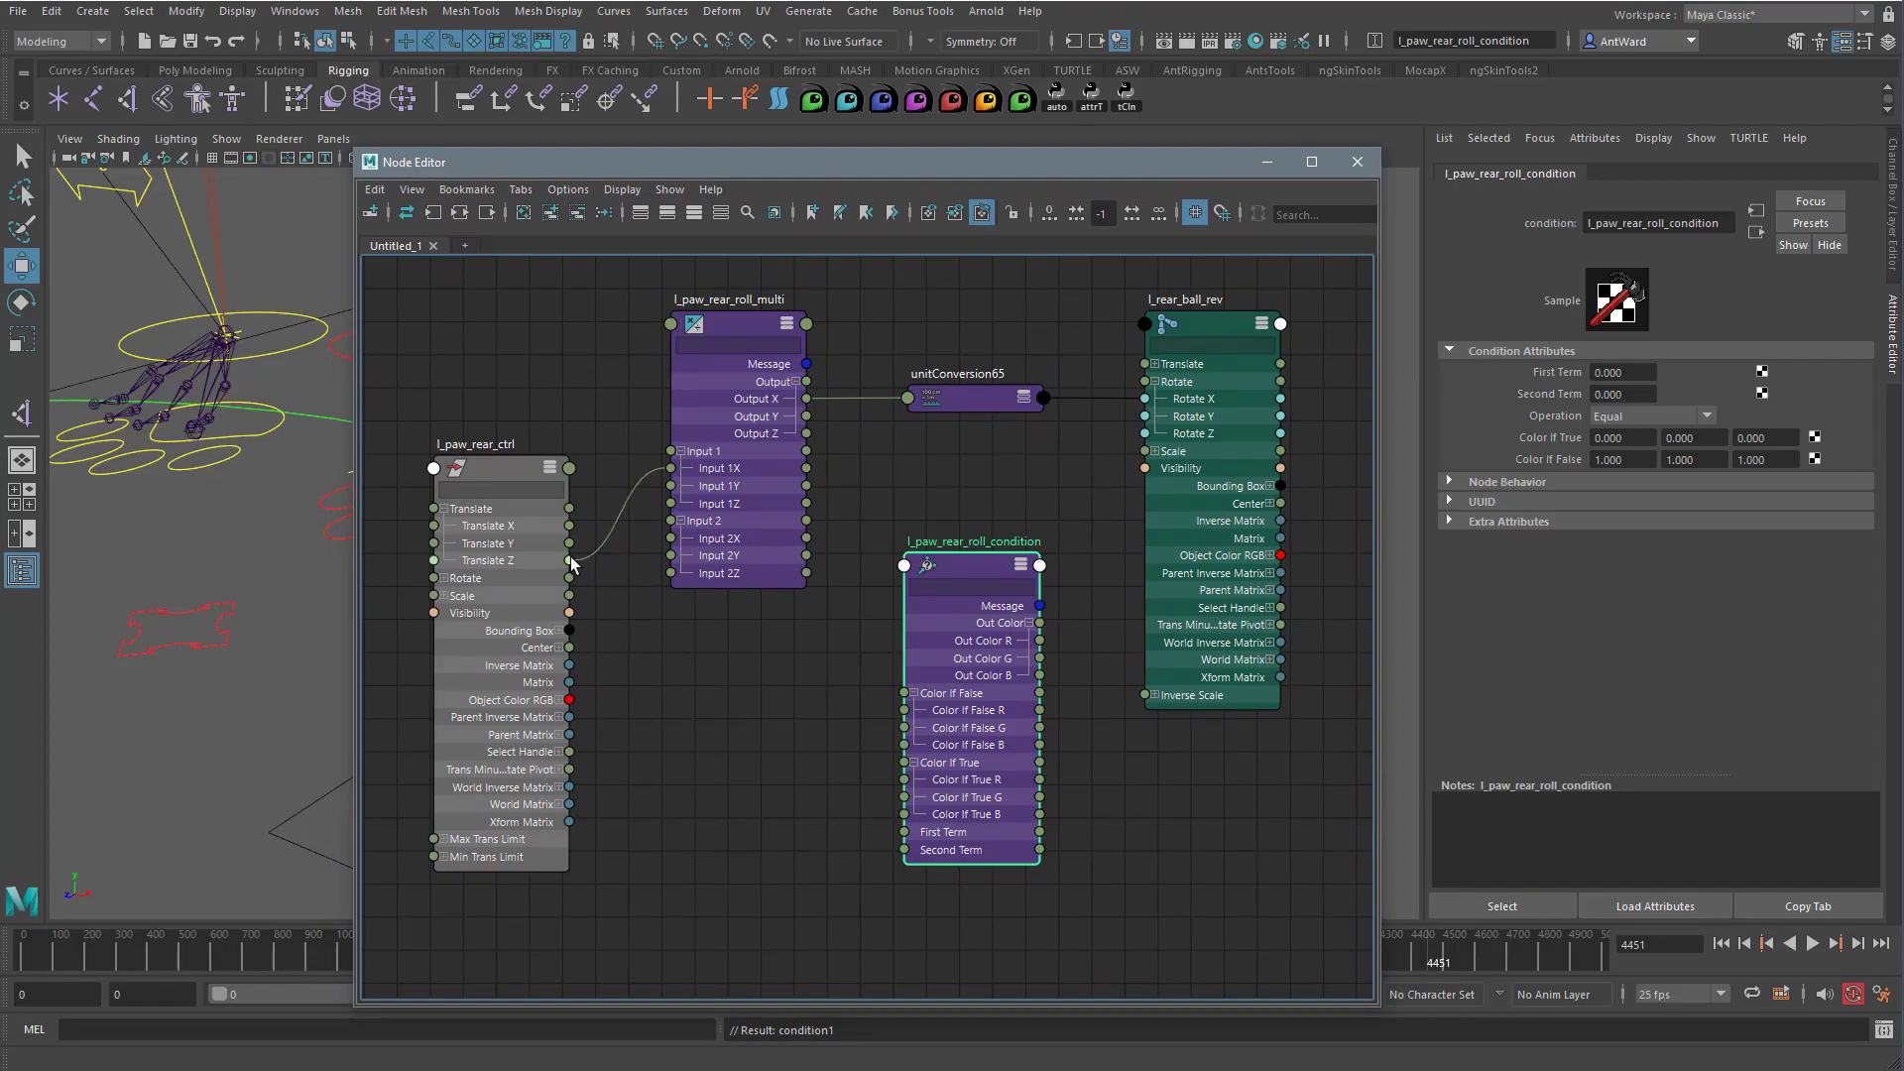
Connect Translate Z of l_paw_rear_ctrl to First Term of l_paw_rear_roll_condition and set Second Term to 4.
left_click_drag(570, 560, 904, 834)
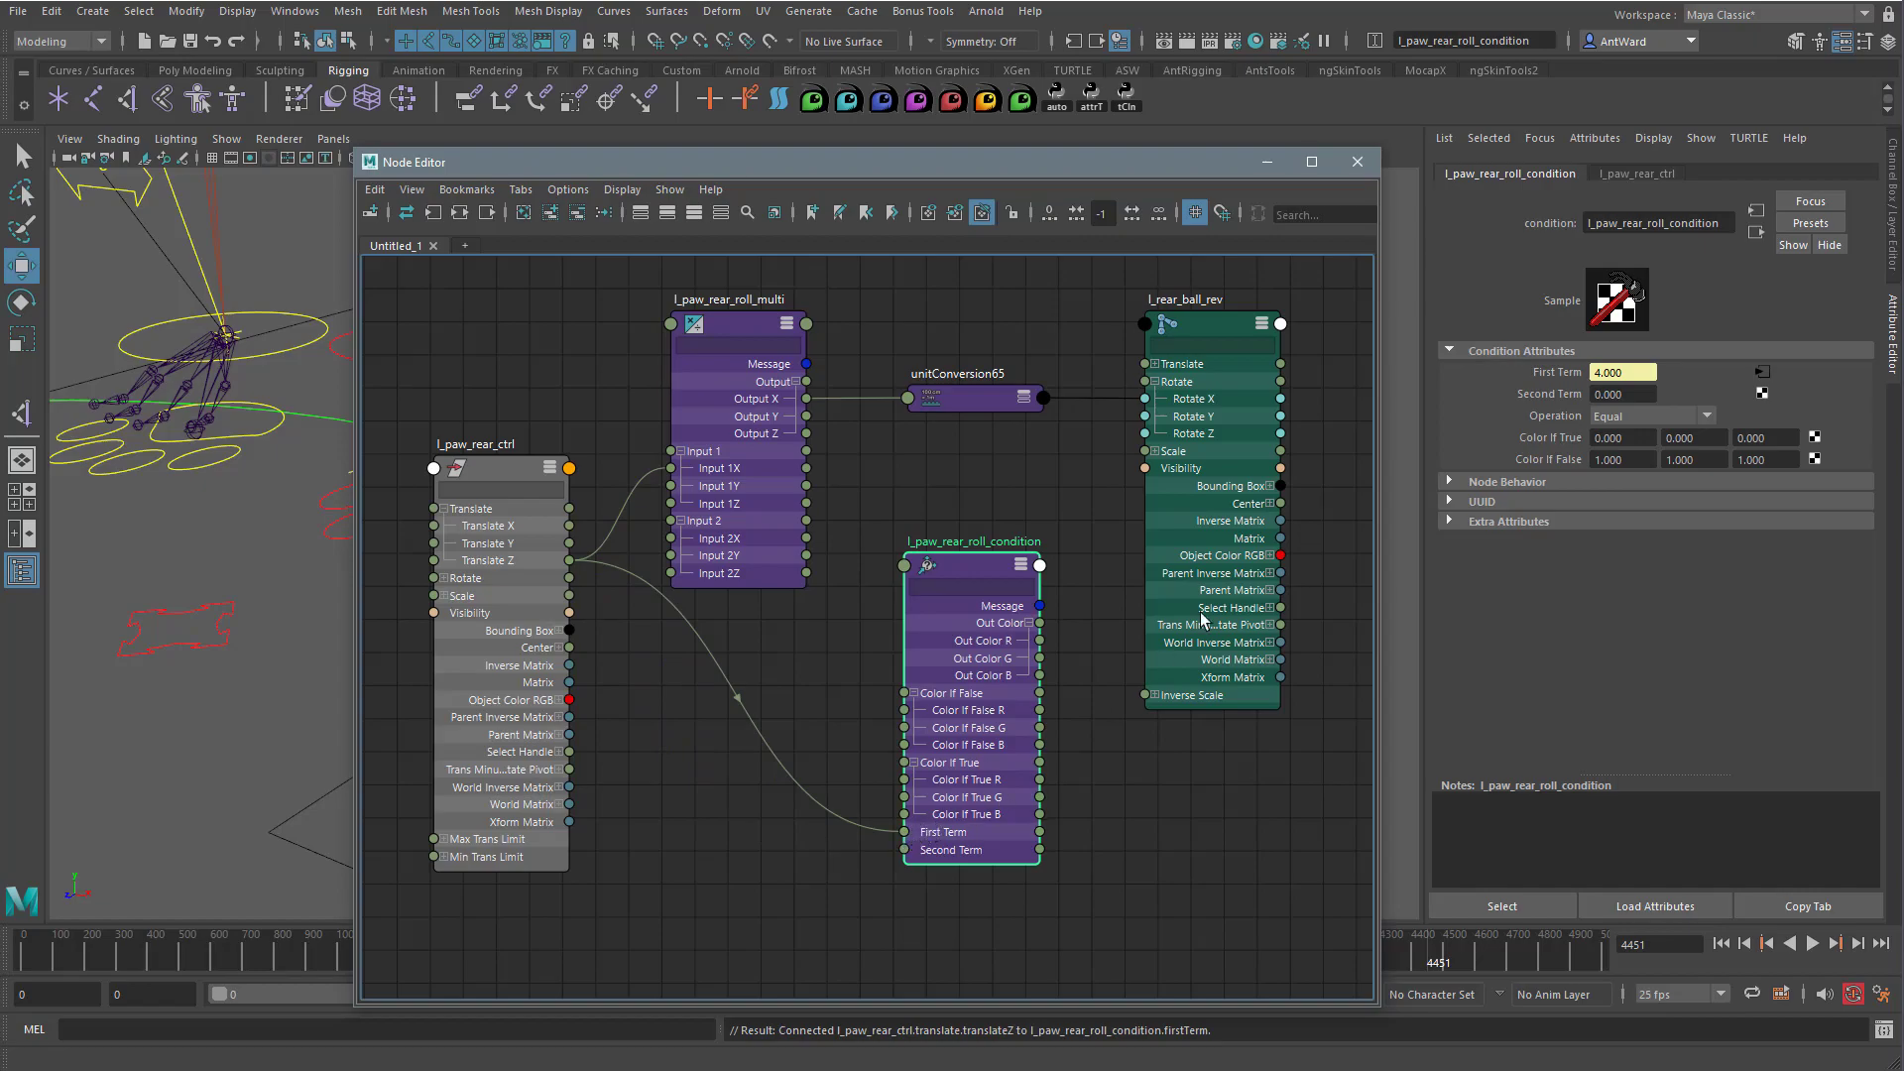
left_click(1643, 393)
left_click_drag(1643, 392, 1548, 388)
type("4")
key("Return")
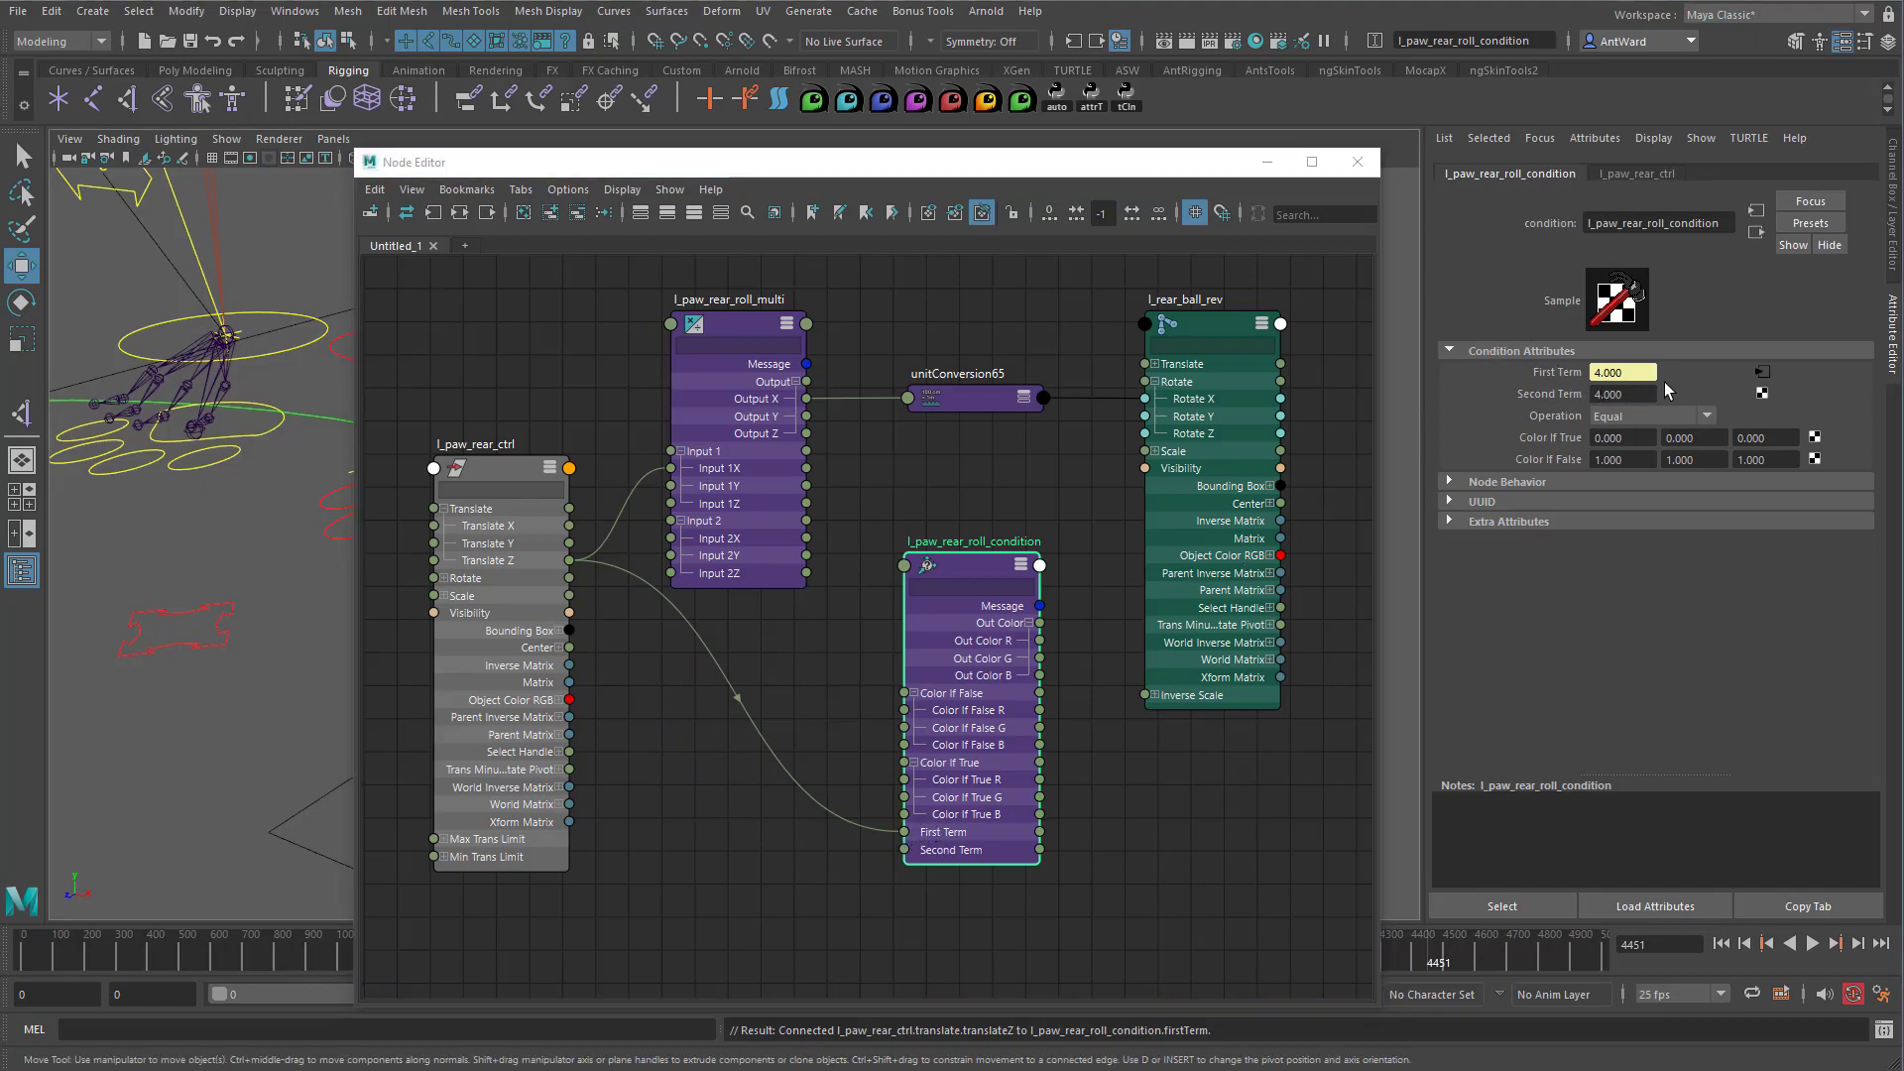
Set the condition's Operation to Less Than and connect Output X of l_paw_rear_roll_multi to its Color If True R.
left_click(1639, 415)
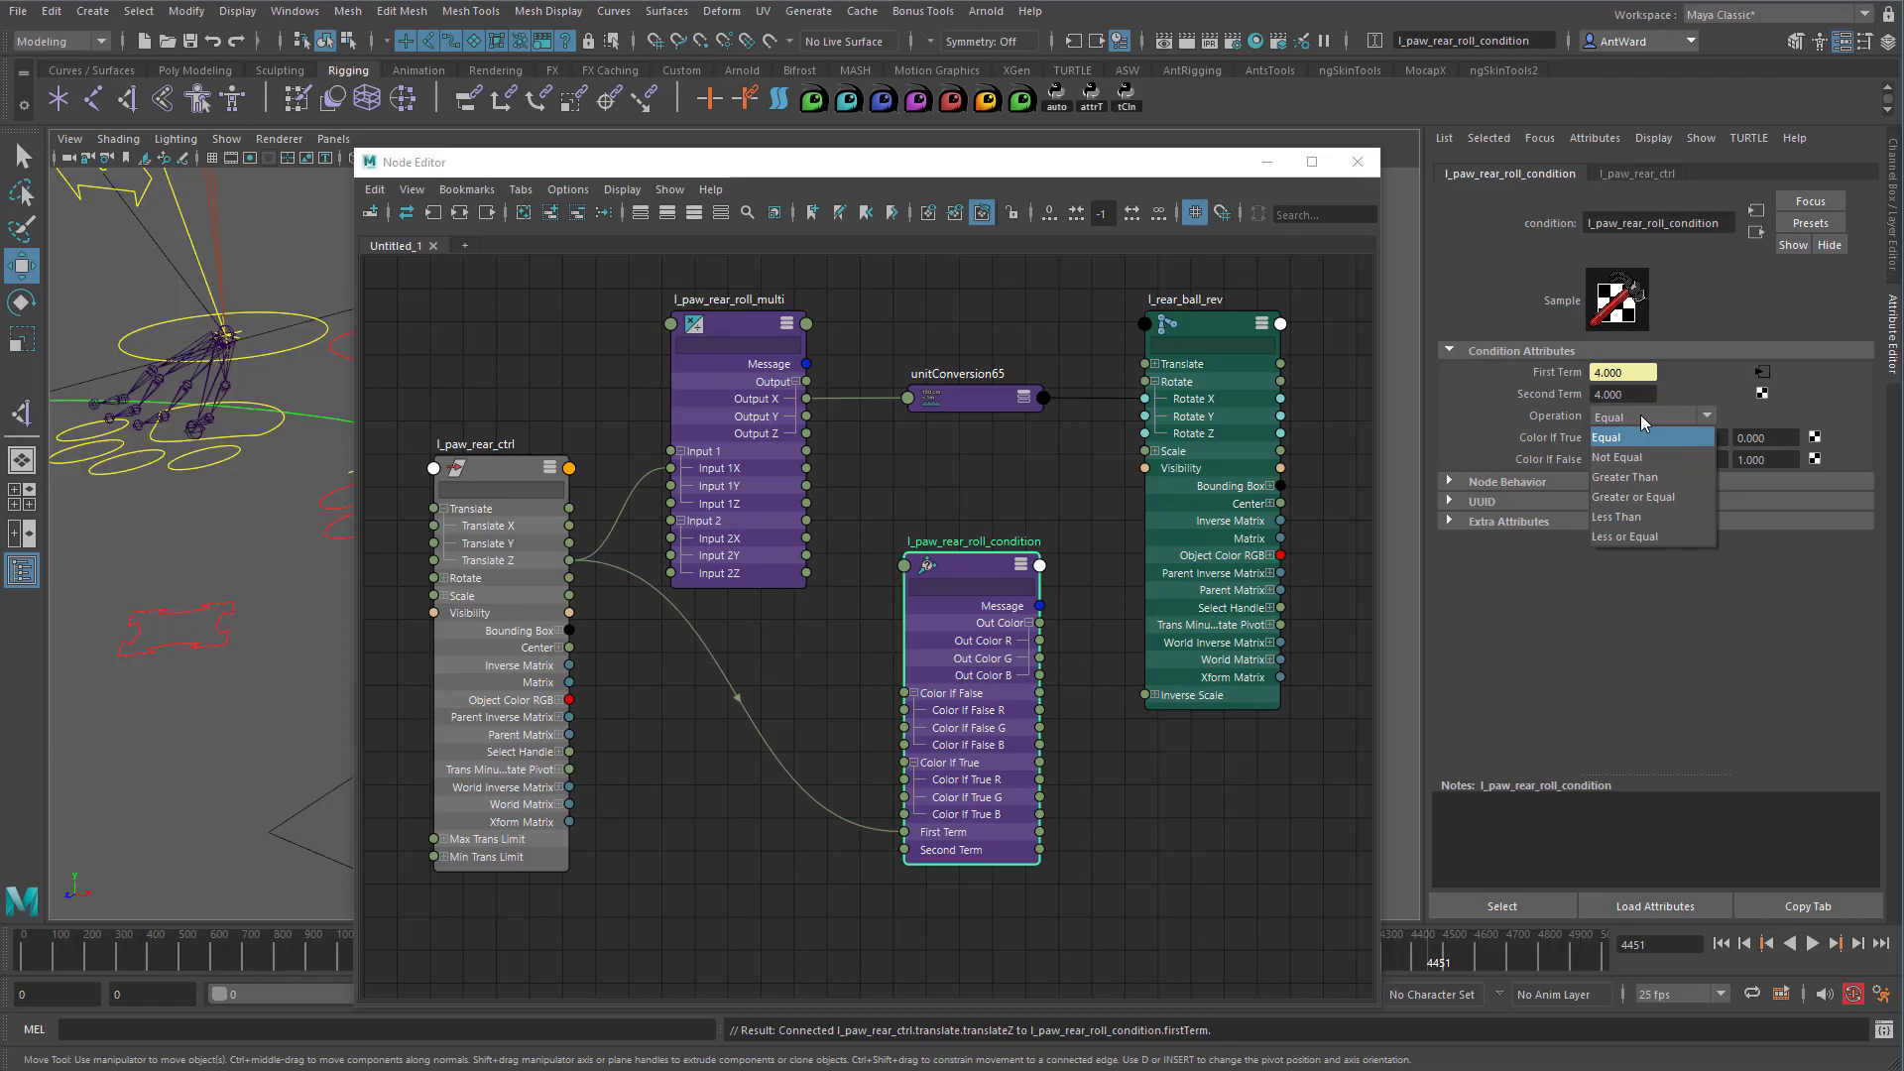
left_click(1631, 517)
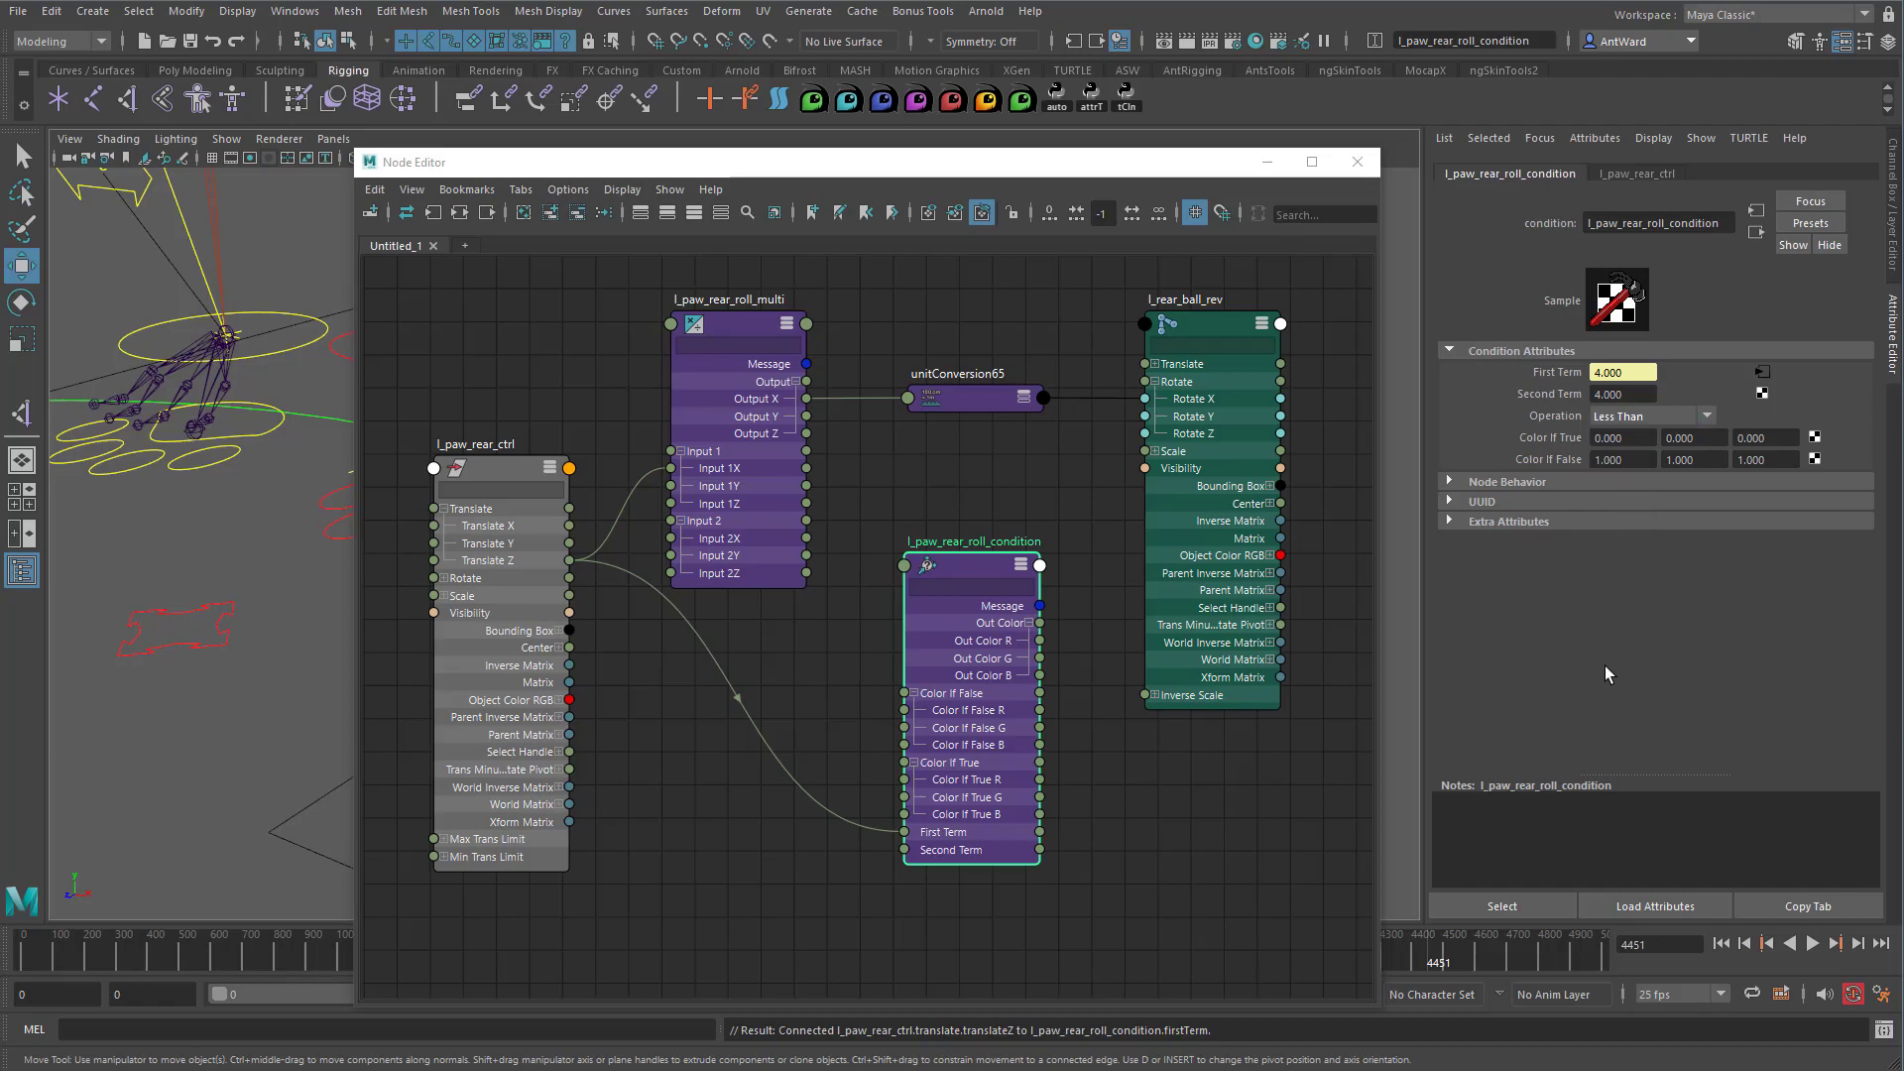
left_click_drag(1178, 160, 1196, 167)
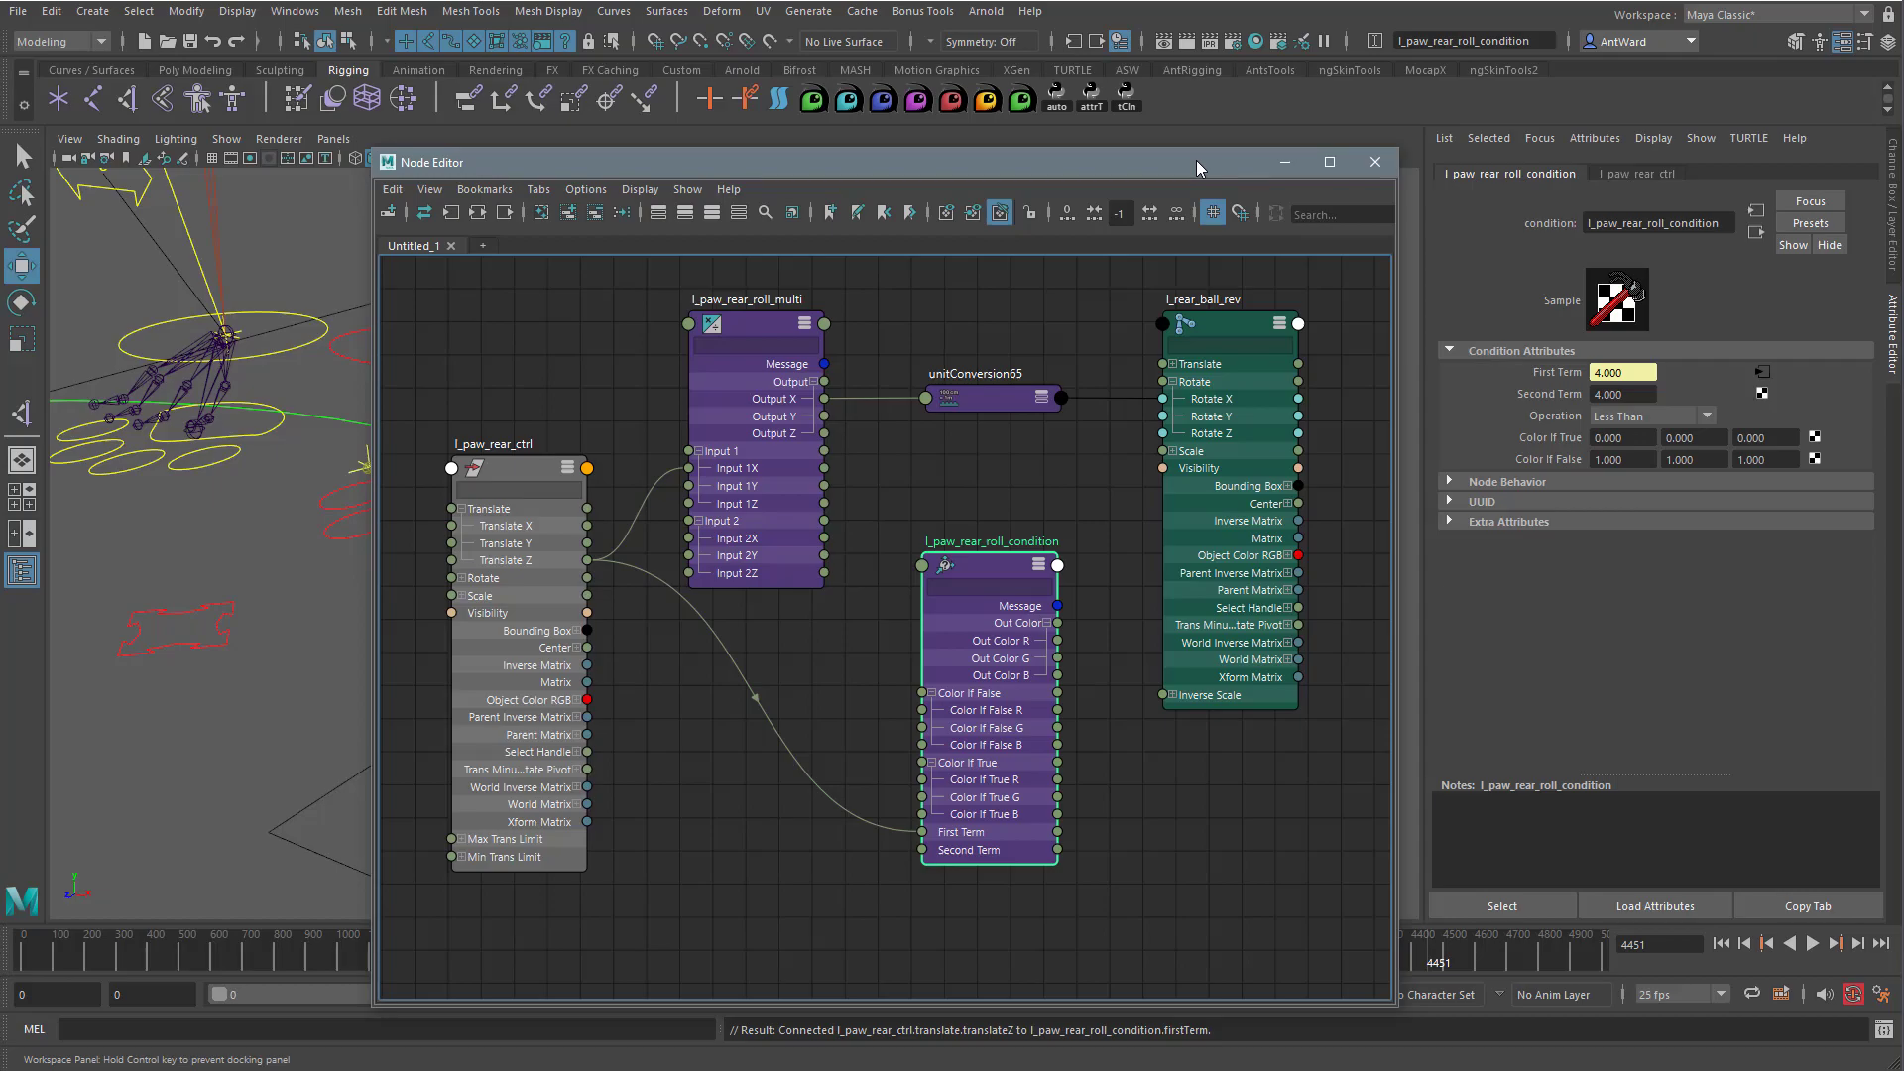
left_click(1631, 439)
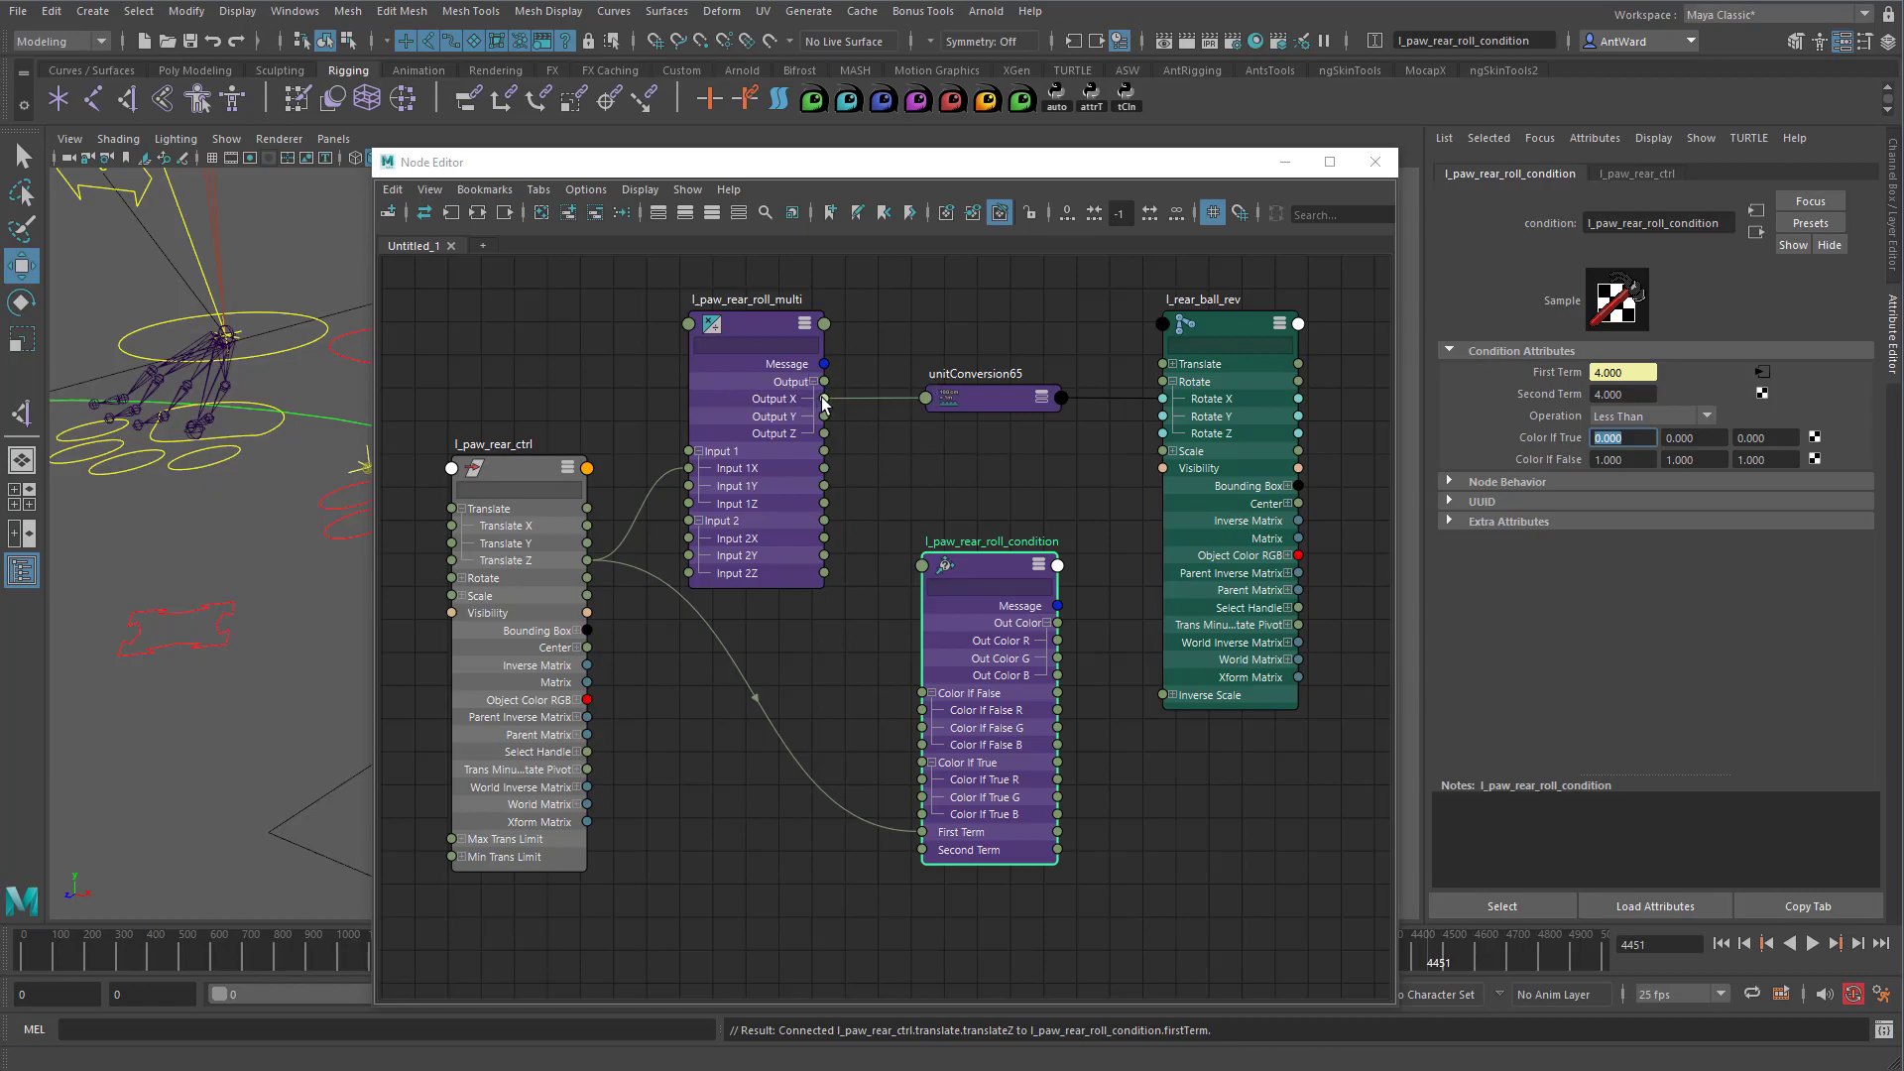
left_click_drag(823, 400, 921, 779)
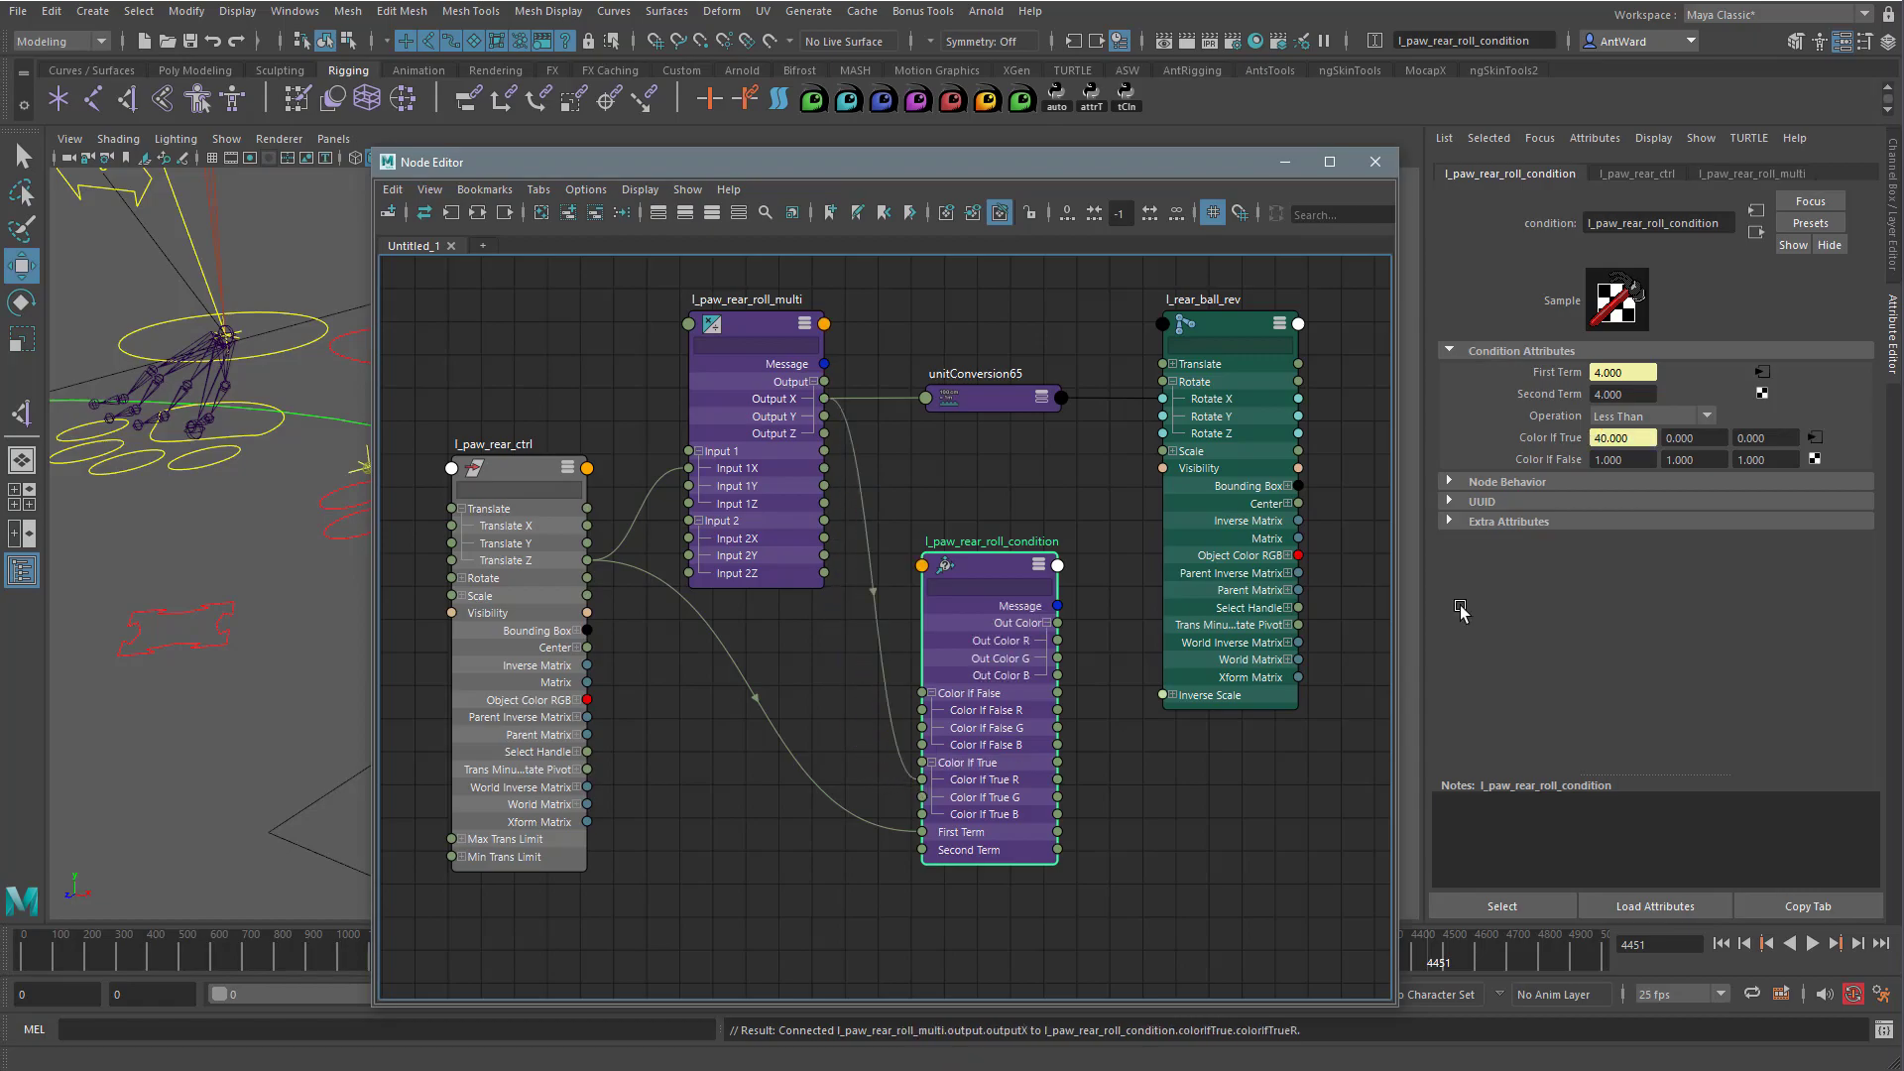
Set the first Color If False value of l_paw_rear_roll_condition to 40.
left_click(1634, 461)
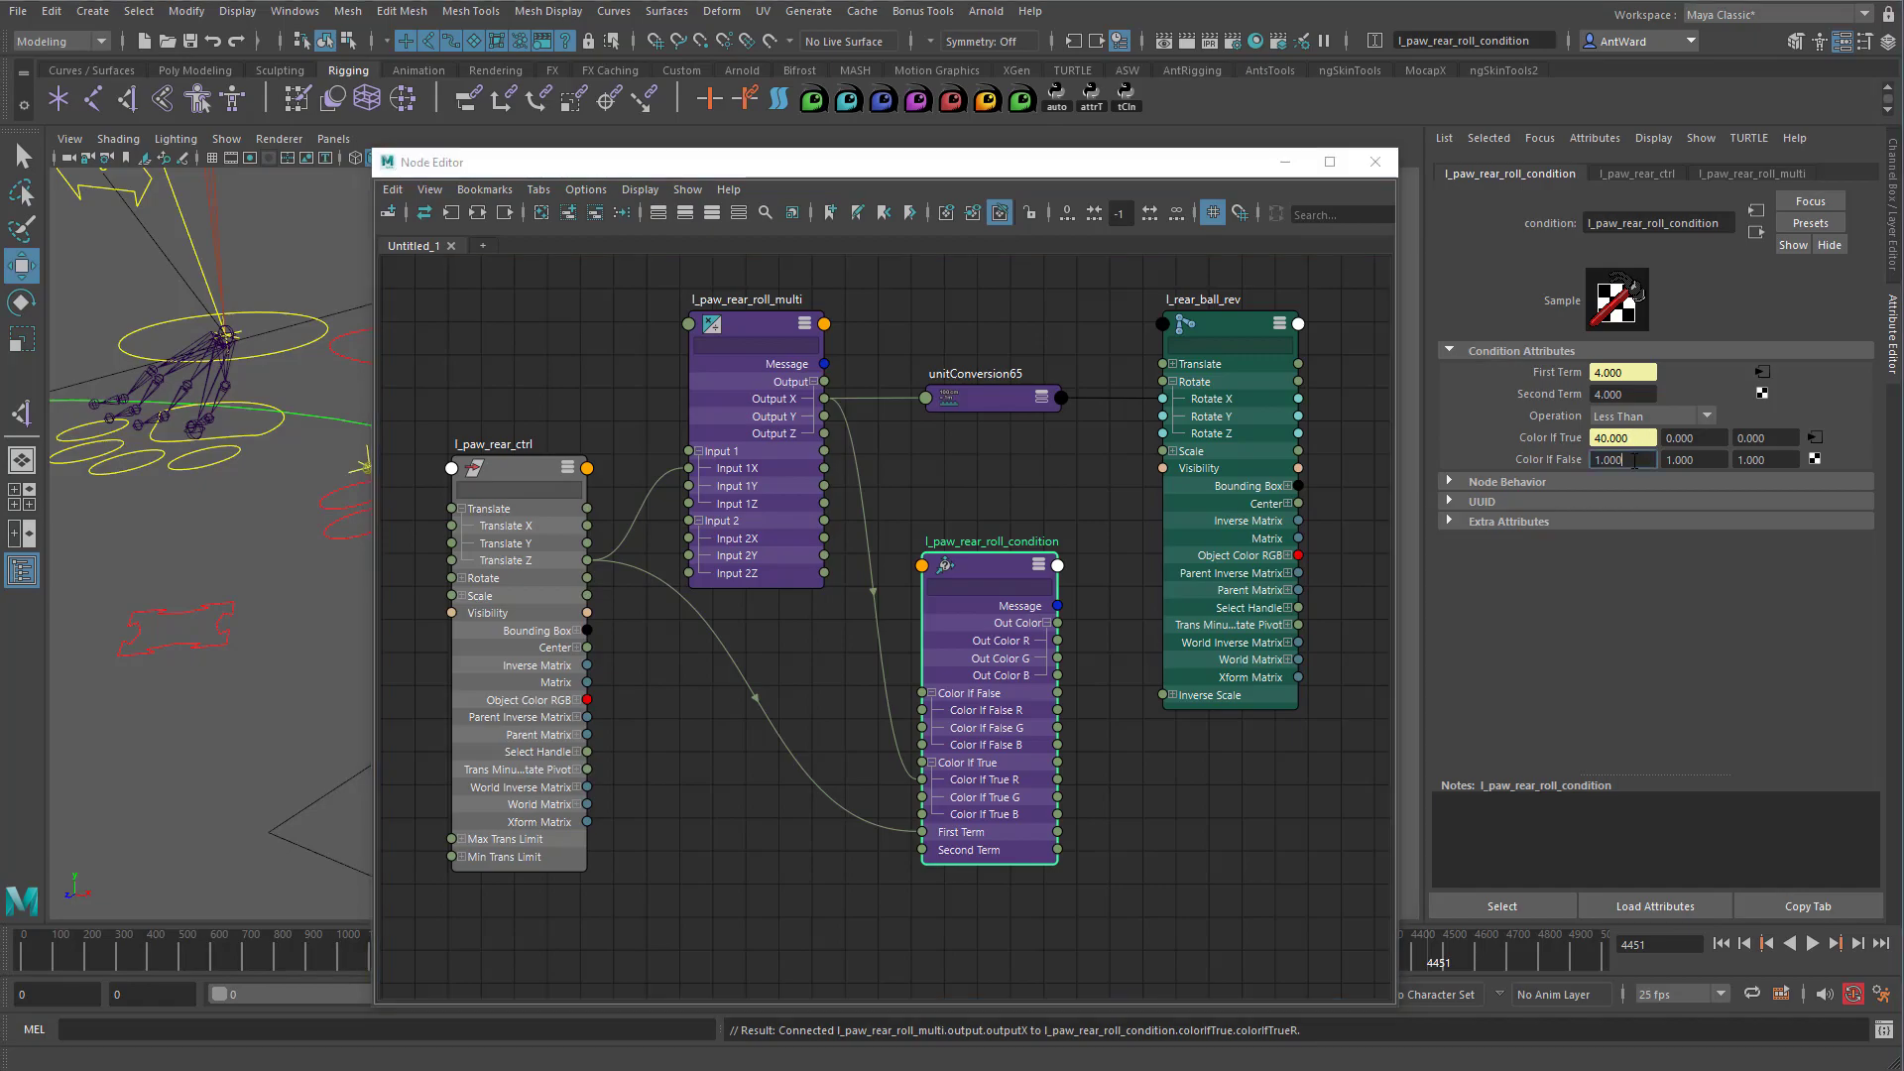
left_click_drag(1634, 461, 1572, 463)
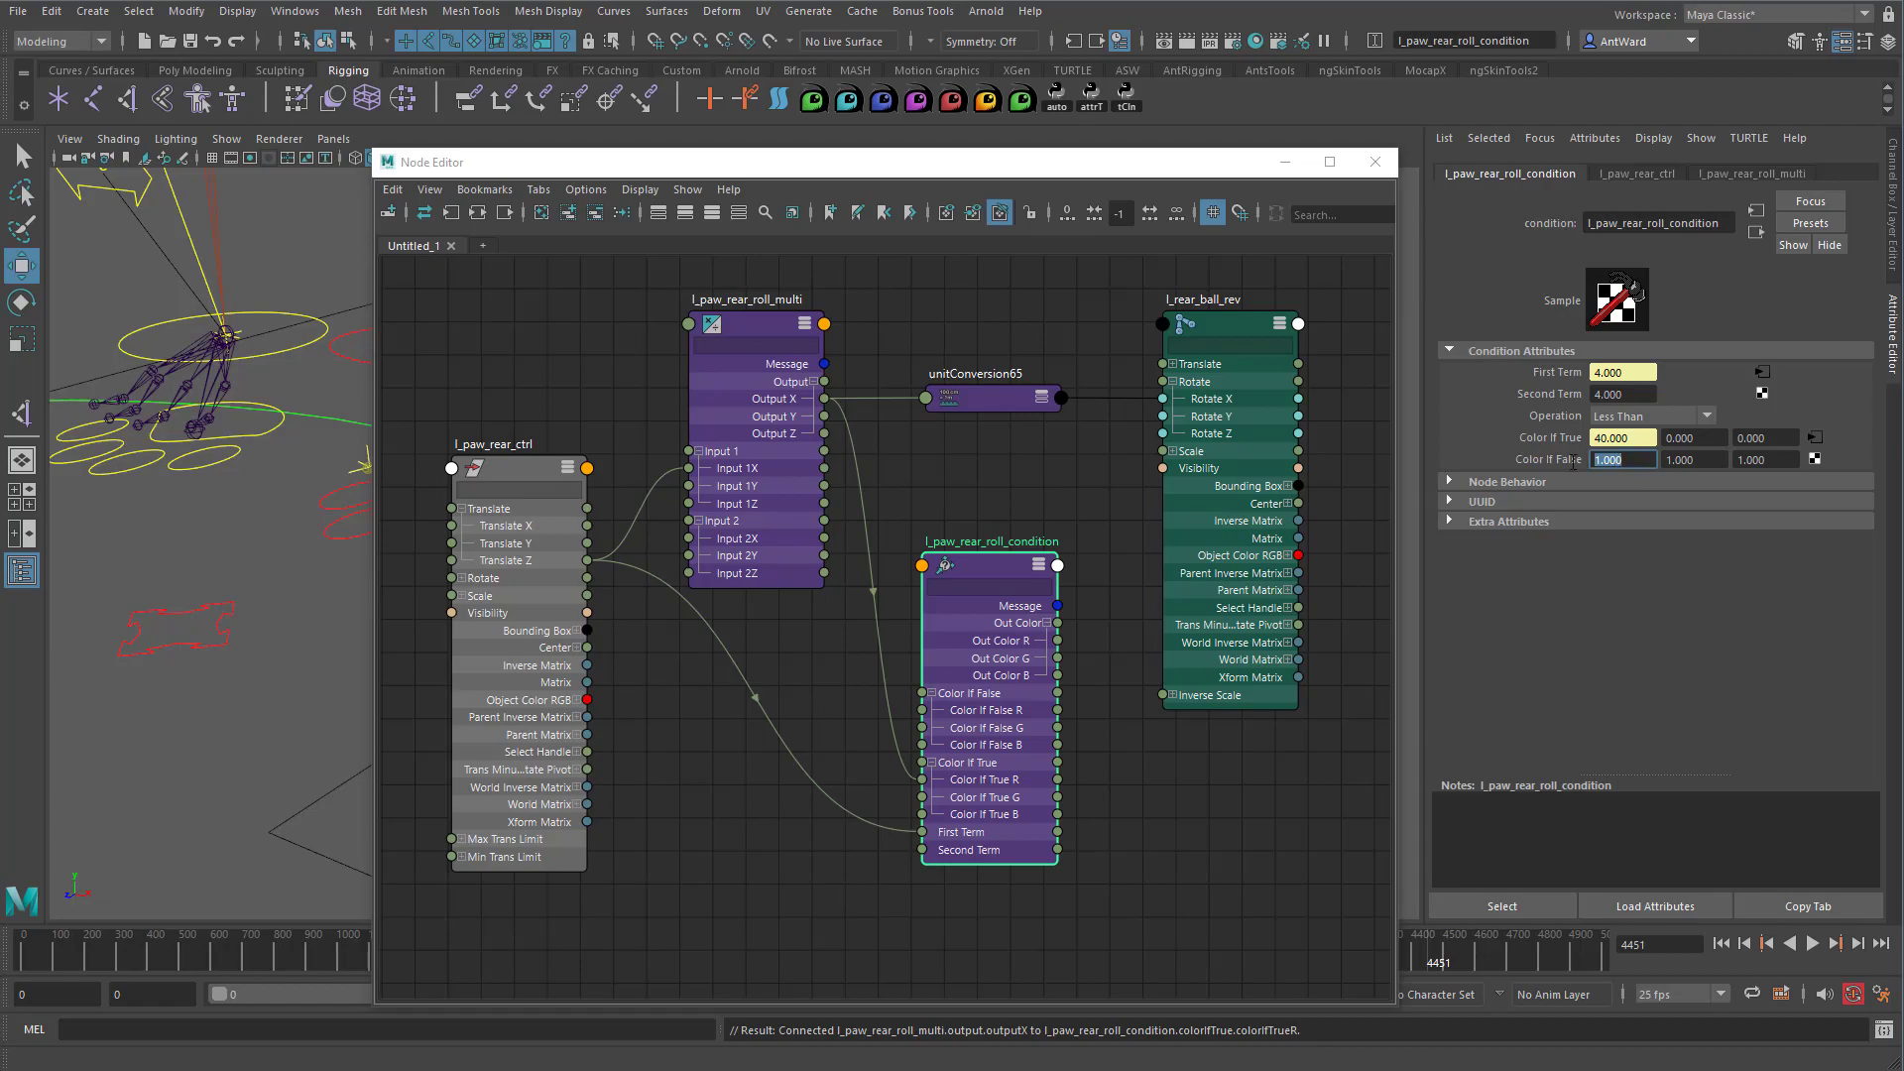
type("40")
key("Return")
Connect Out Color R of l_paw_rear_roll_condition to Rotate X of l_rear_ball_rev and delete the leftover unitConversion65 node.
left_click_drag(1057, 640, 1164, 403)
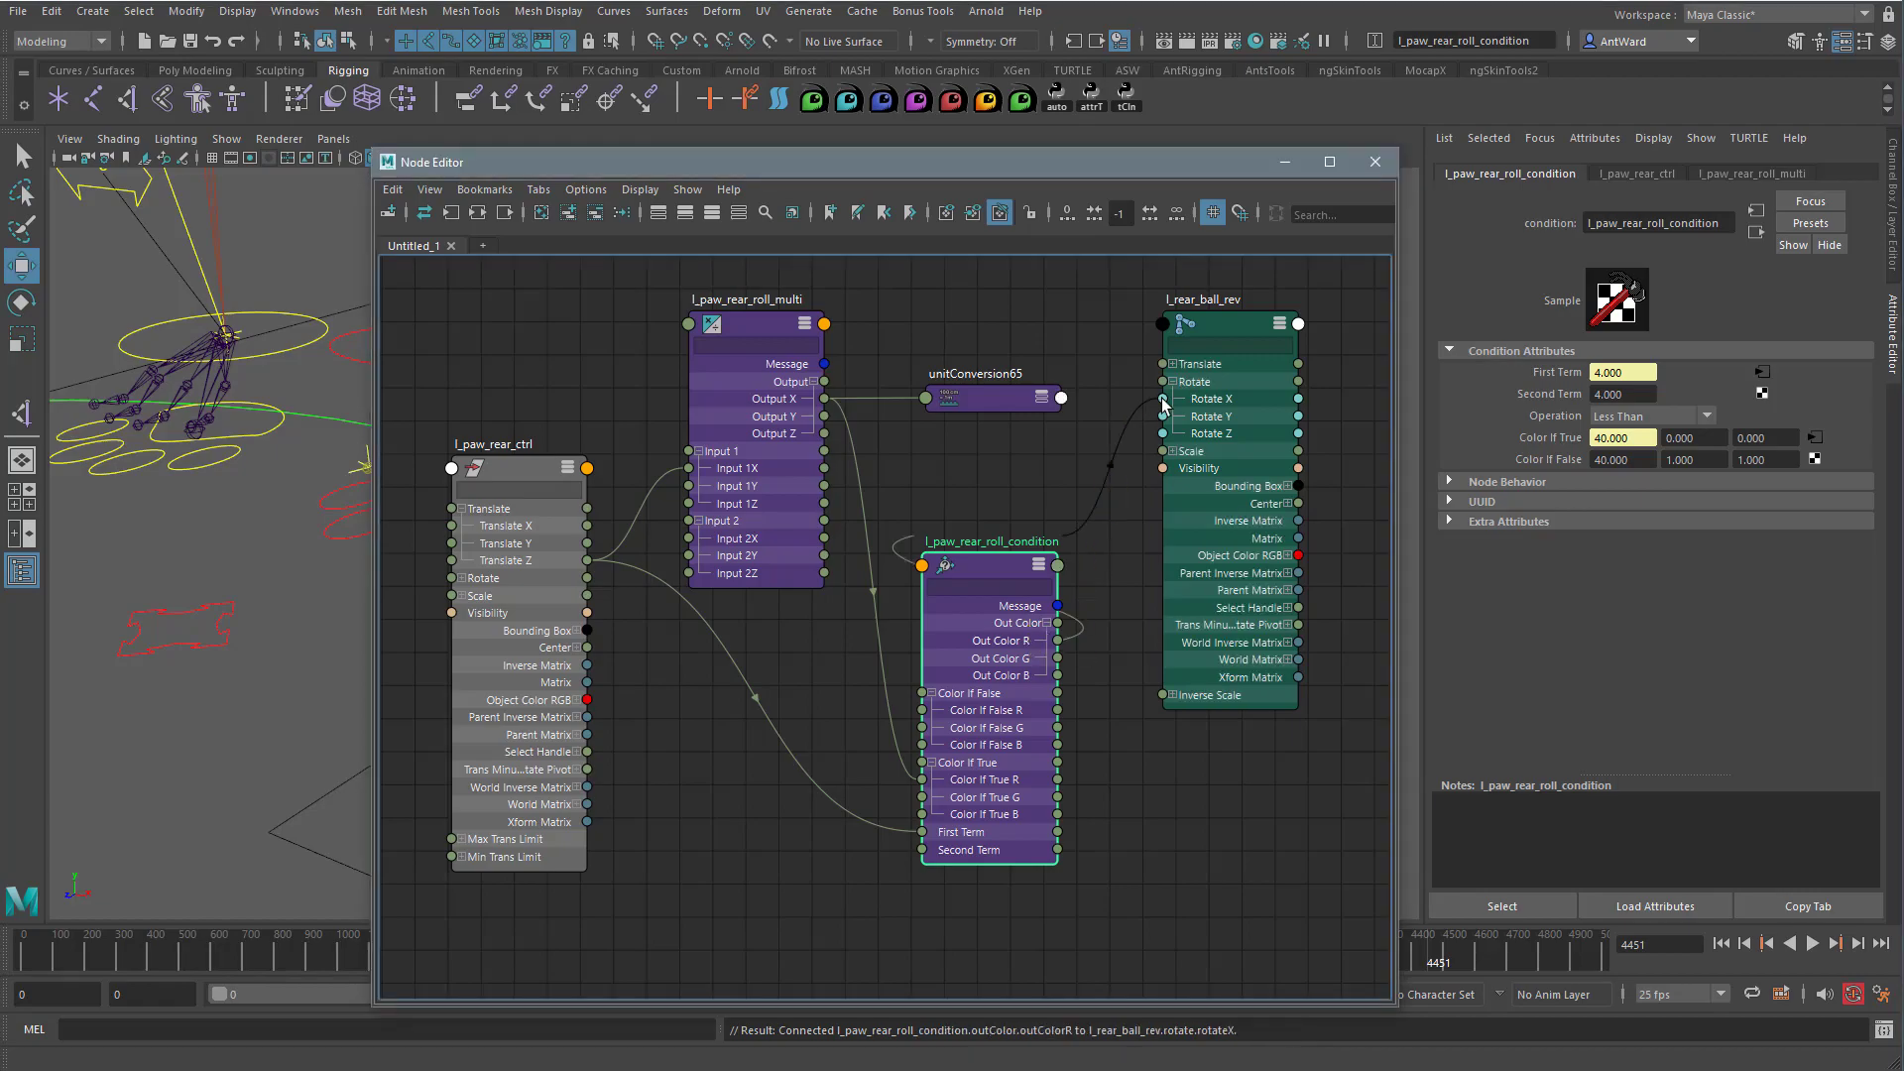
right_click_drag(1138, 434, 1138, 445, "alt")
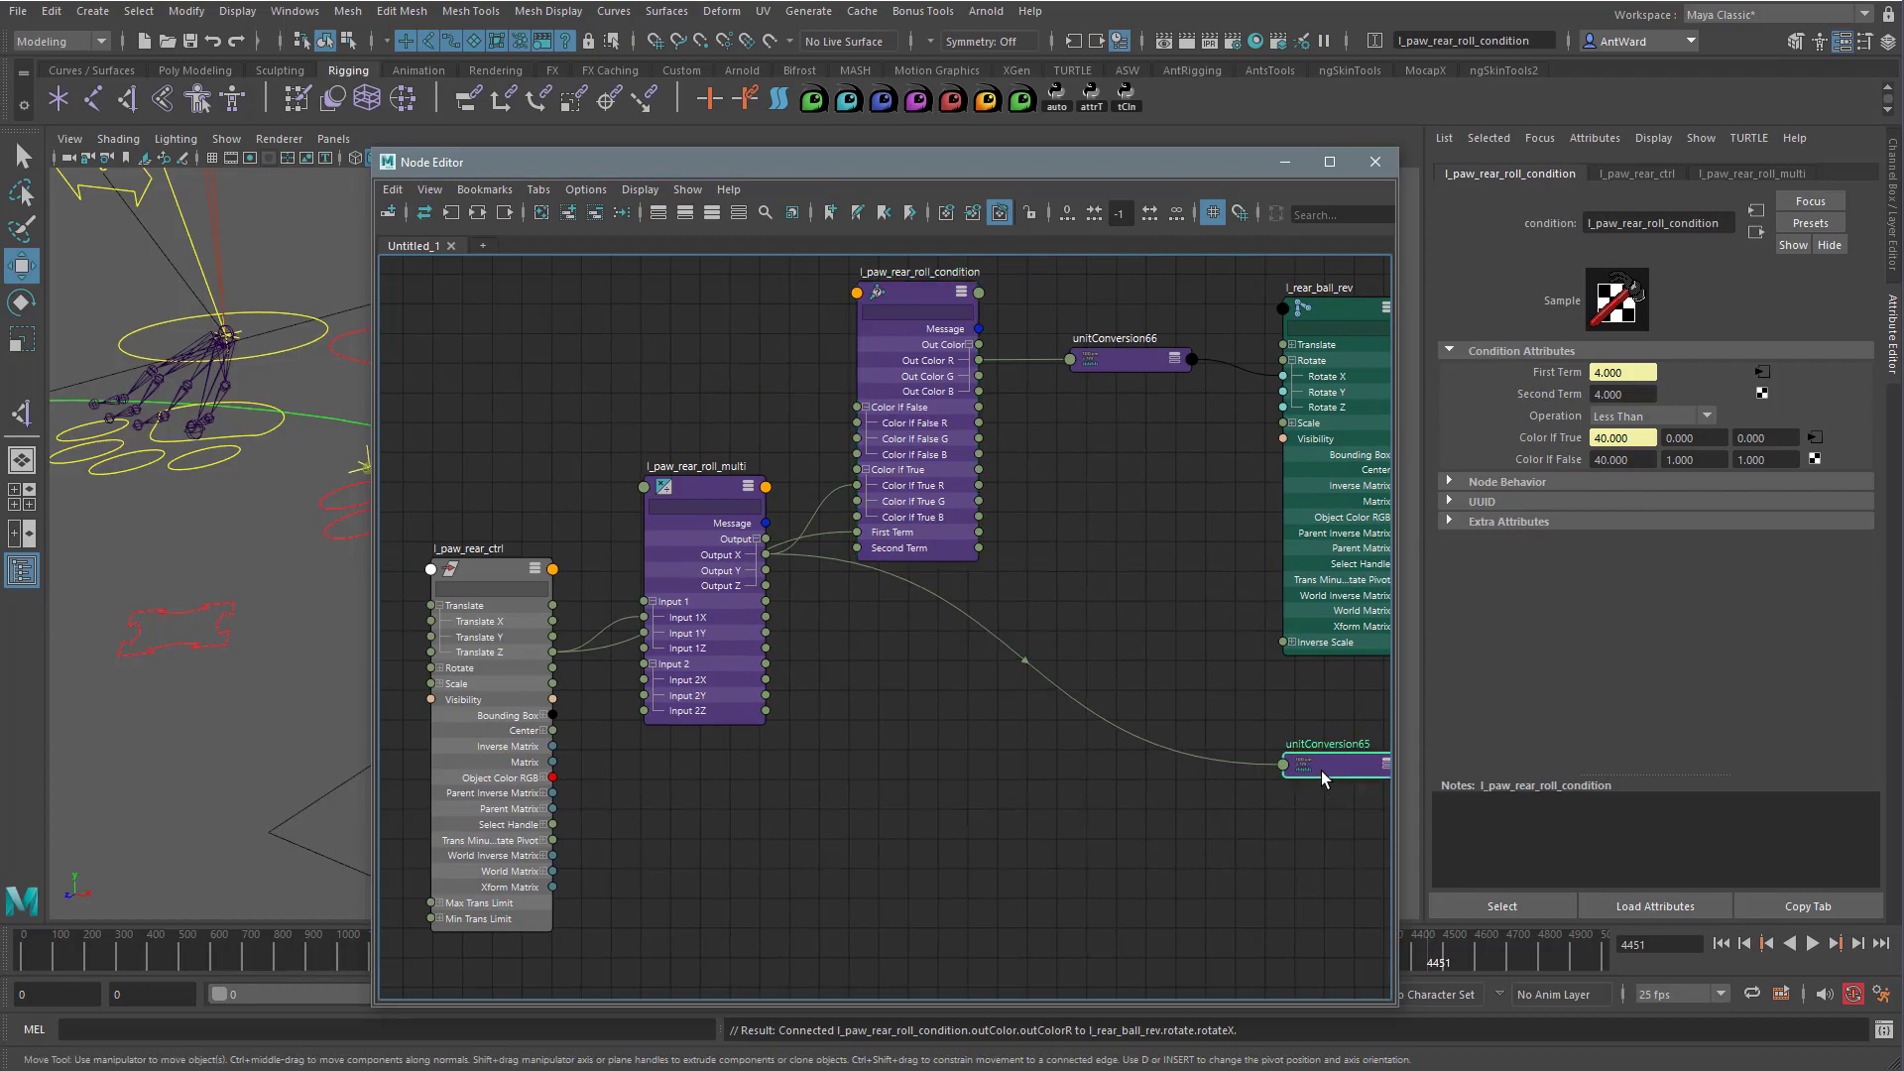
left_click_drag(1322, 774, 1032, 770)
key("Delete")
Test the roll limit by moving l_paw_rear_ctrl along its Z axis while viewing the paw.
left_click_drag(1084, 167, 1507, 171)
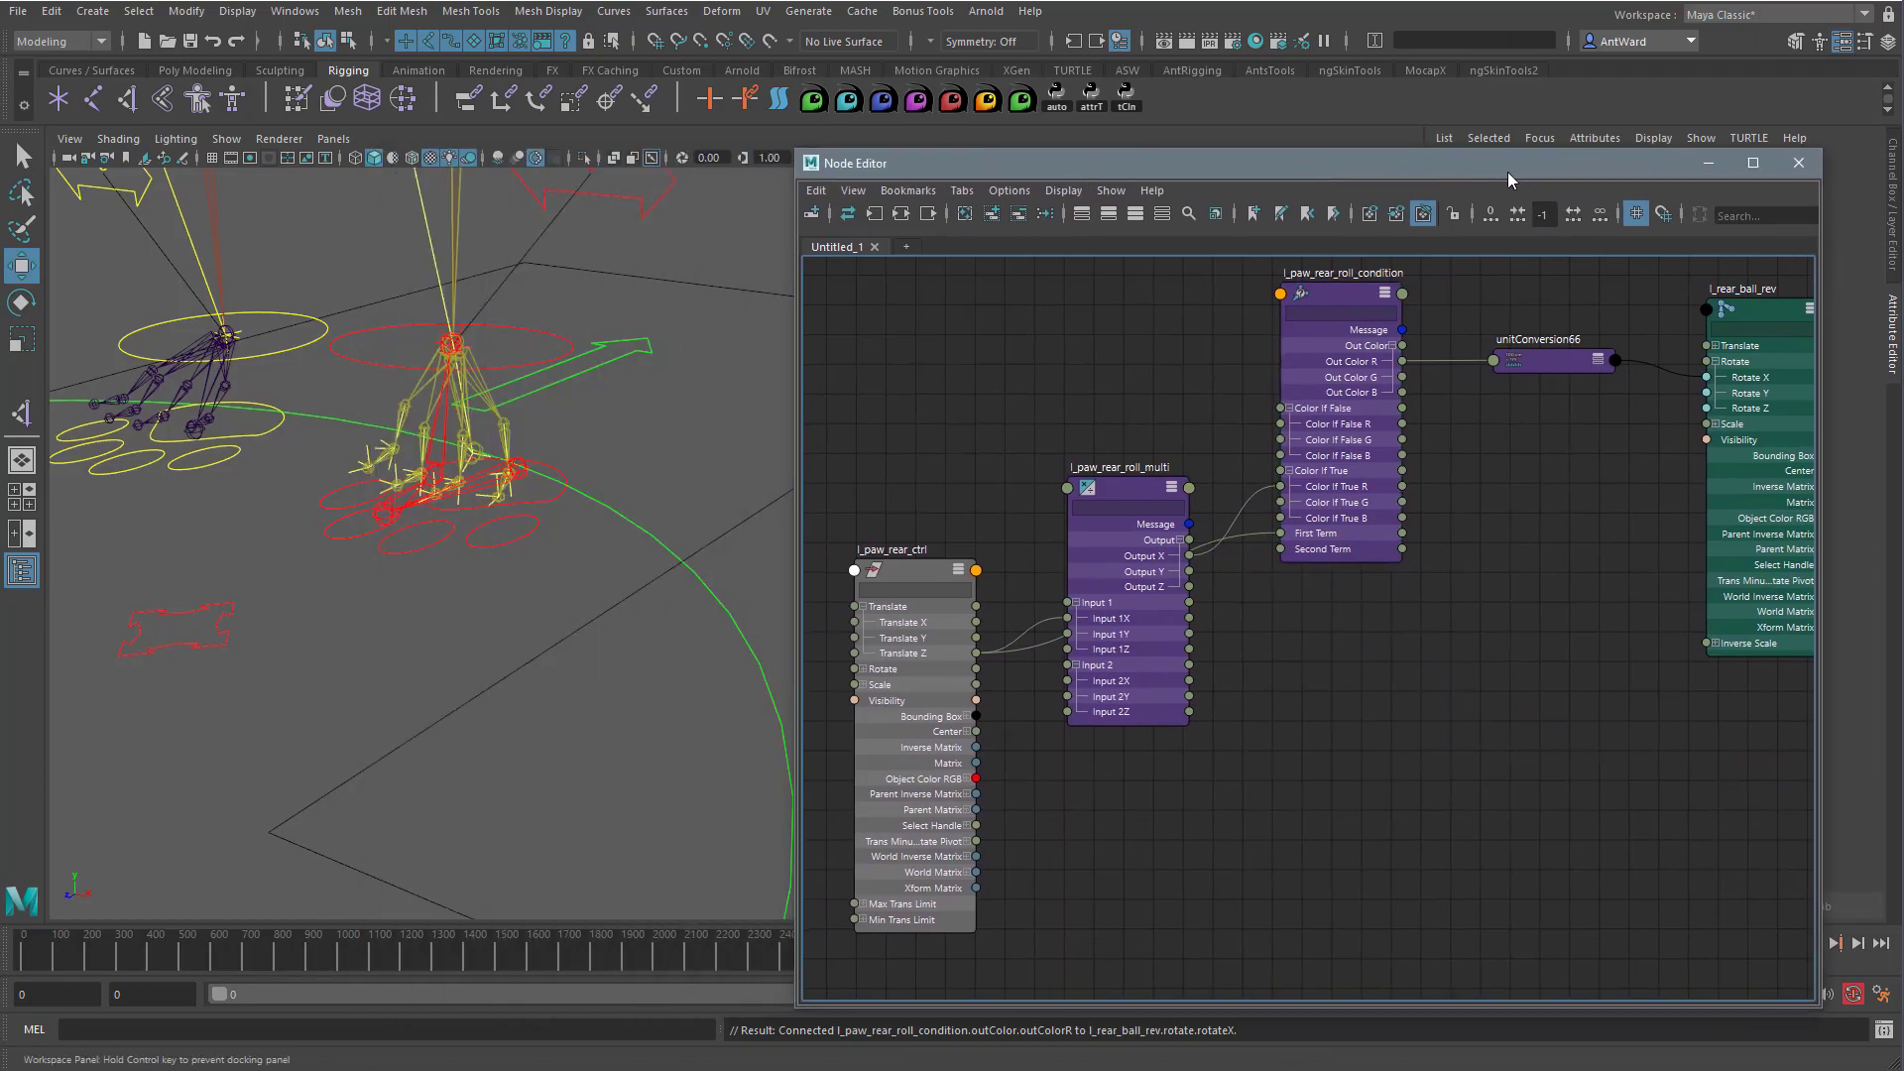
left_click(133, 647)
left_click_drag(134, 646, 68, 682)
middle_click_drag(311, 650, 493, 629, "alt")
left_click_drag(260, 618, 147, 663)
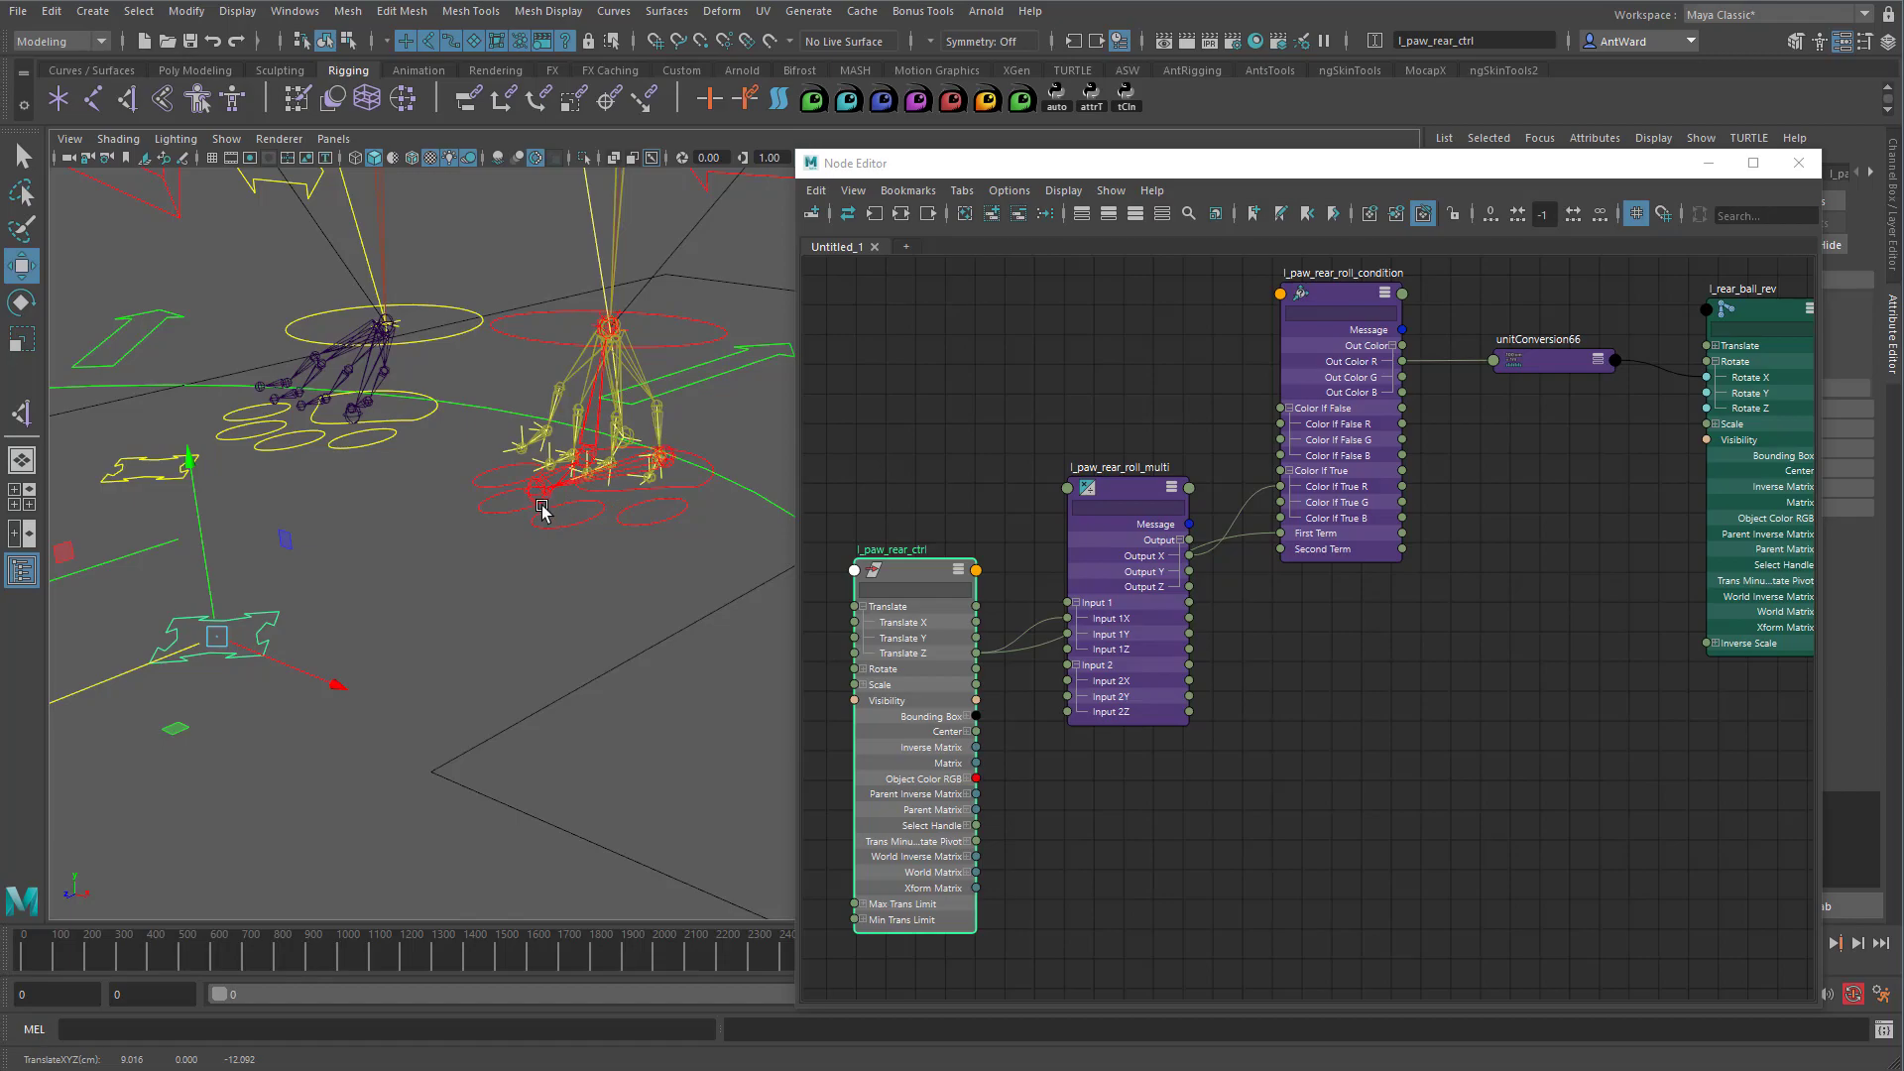
right_click_drag(520, 565, 496, 569, "alt")
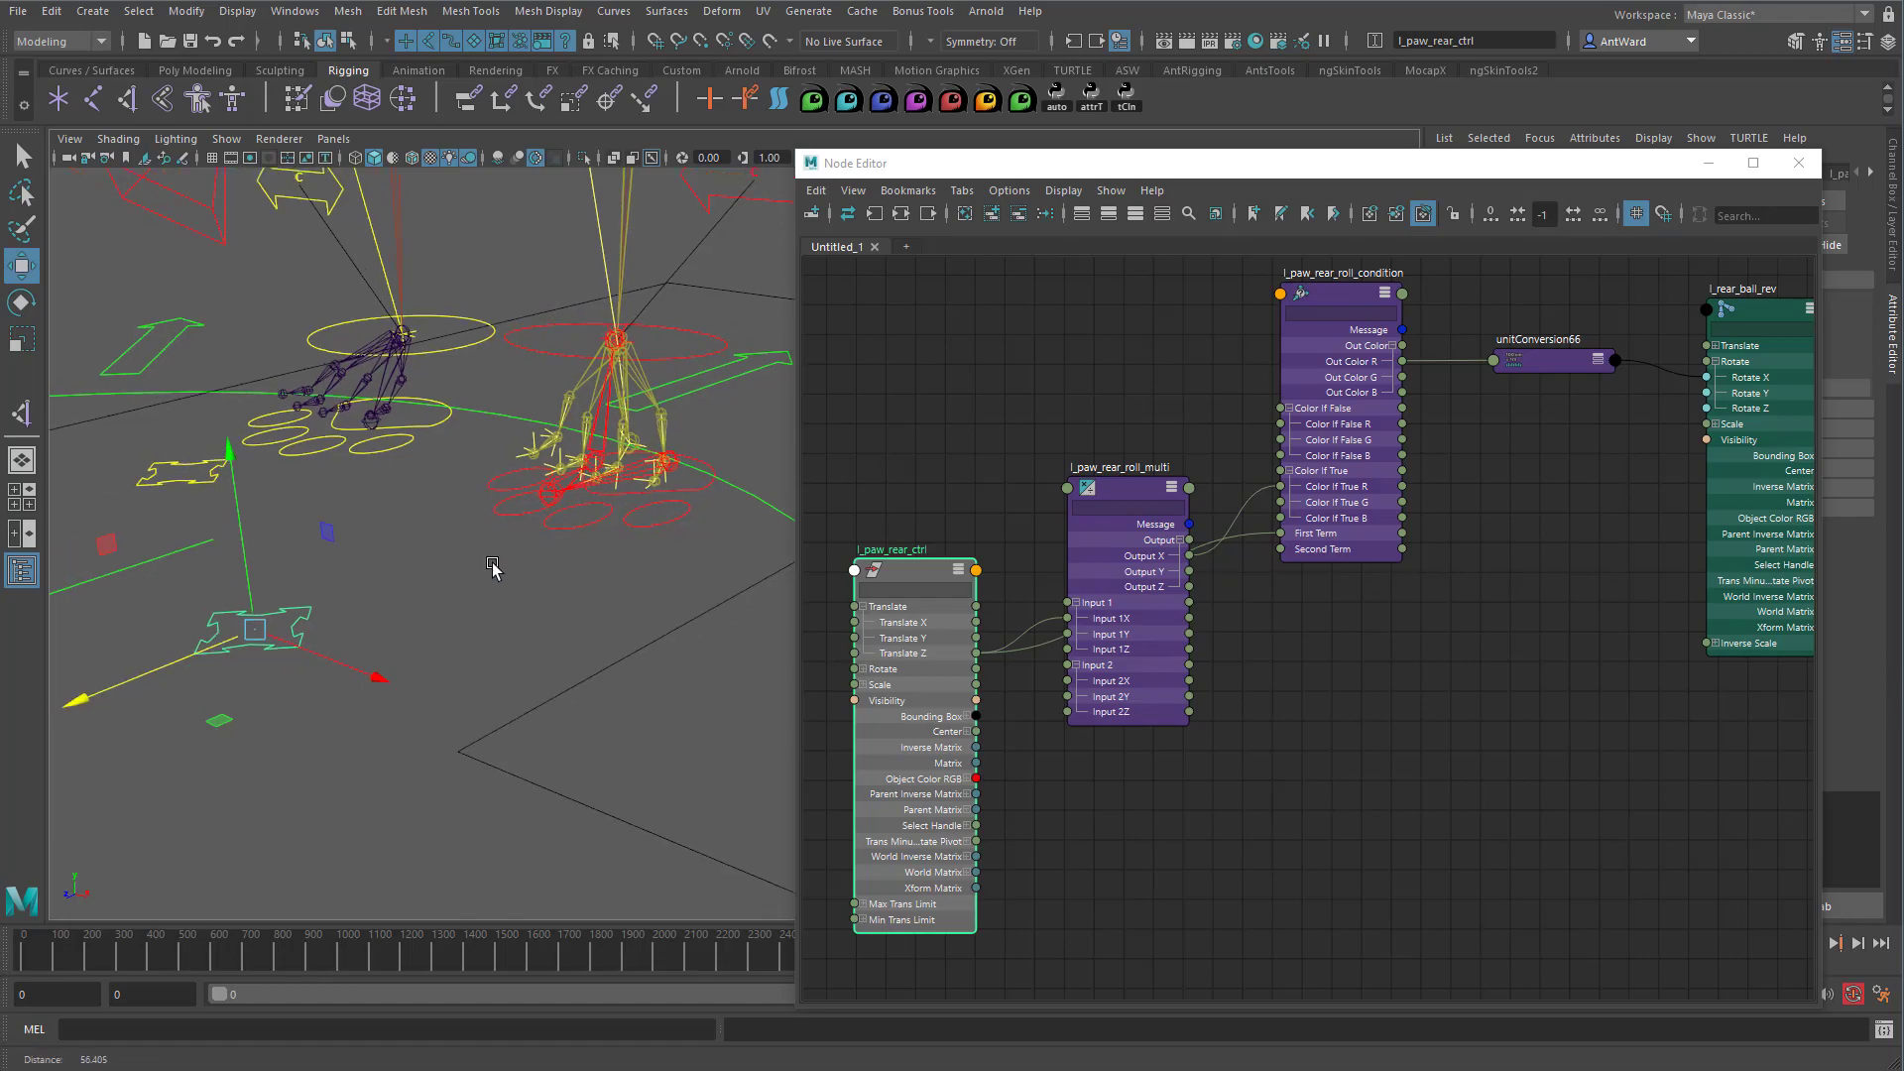
middle_click_drag(589, 595, 539, 591, "alt")
Create a plusMinusAverage node, show all its attributes and place it below l_paw_rear_roll_condition.
left_click_drag(927, 167, 693, 157)
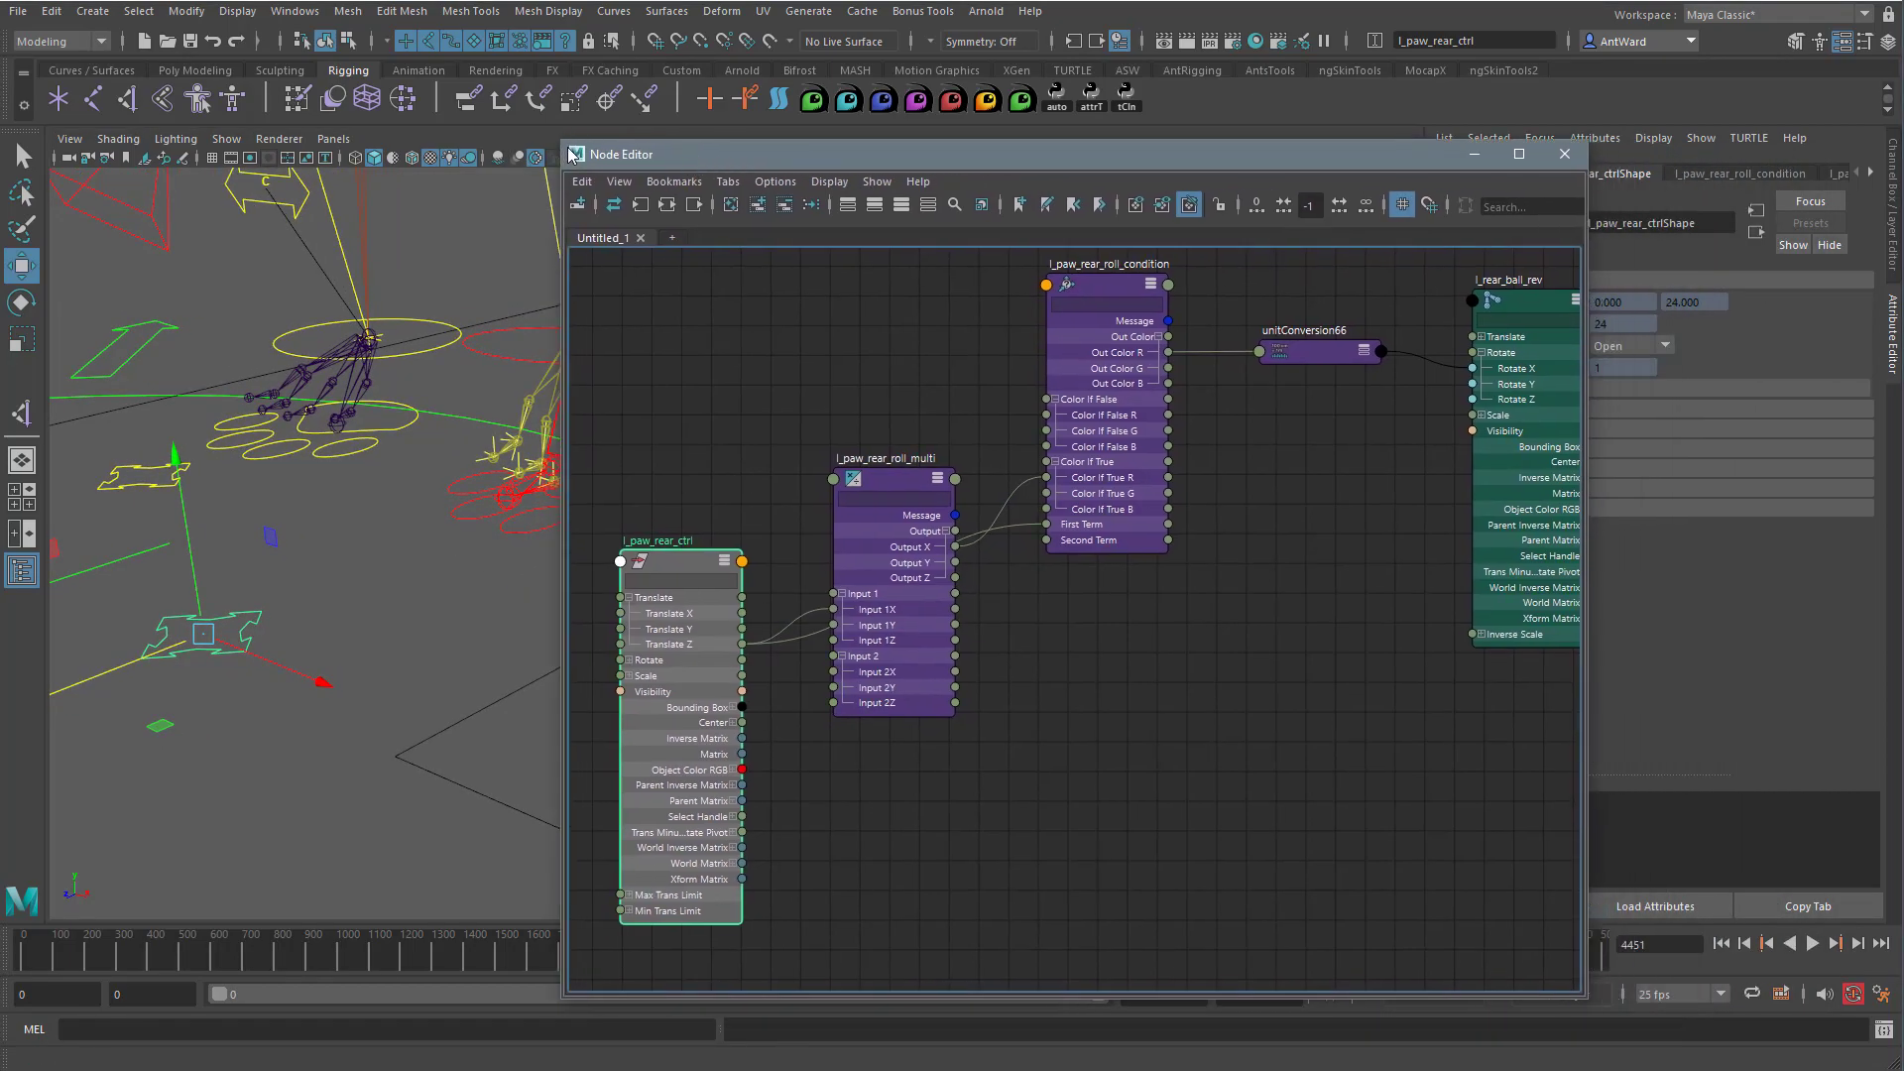
left_click_drag(561, 139, 458, 71)
right_click_drag(1140, 539, 1127, 545, "alt")
middle_click_drag(1126, 544, 1136, 553, "alt")
left_click(1183, 795)
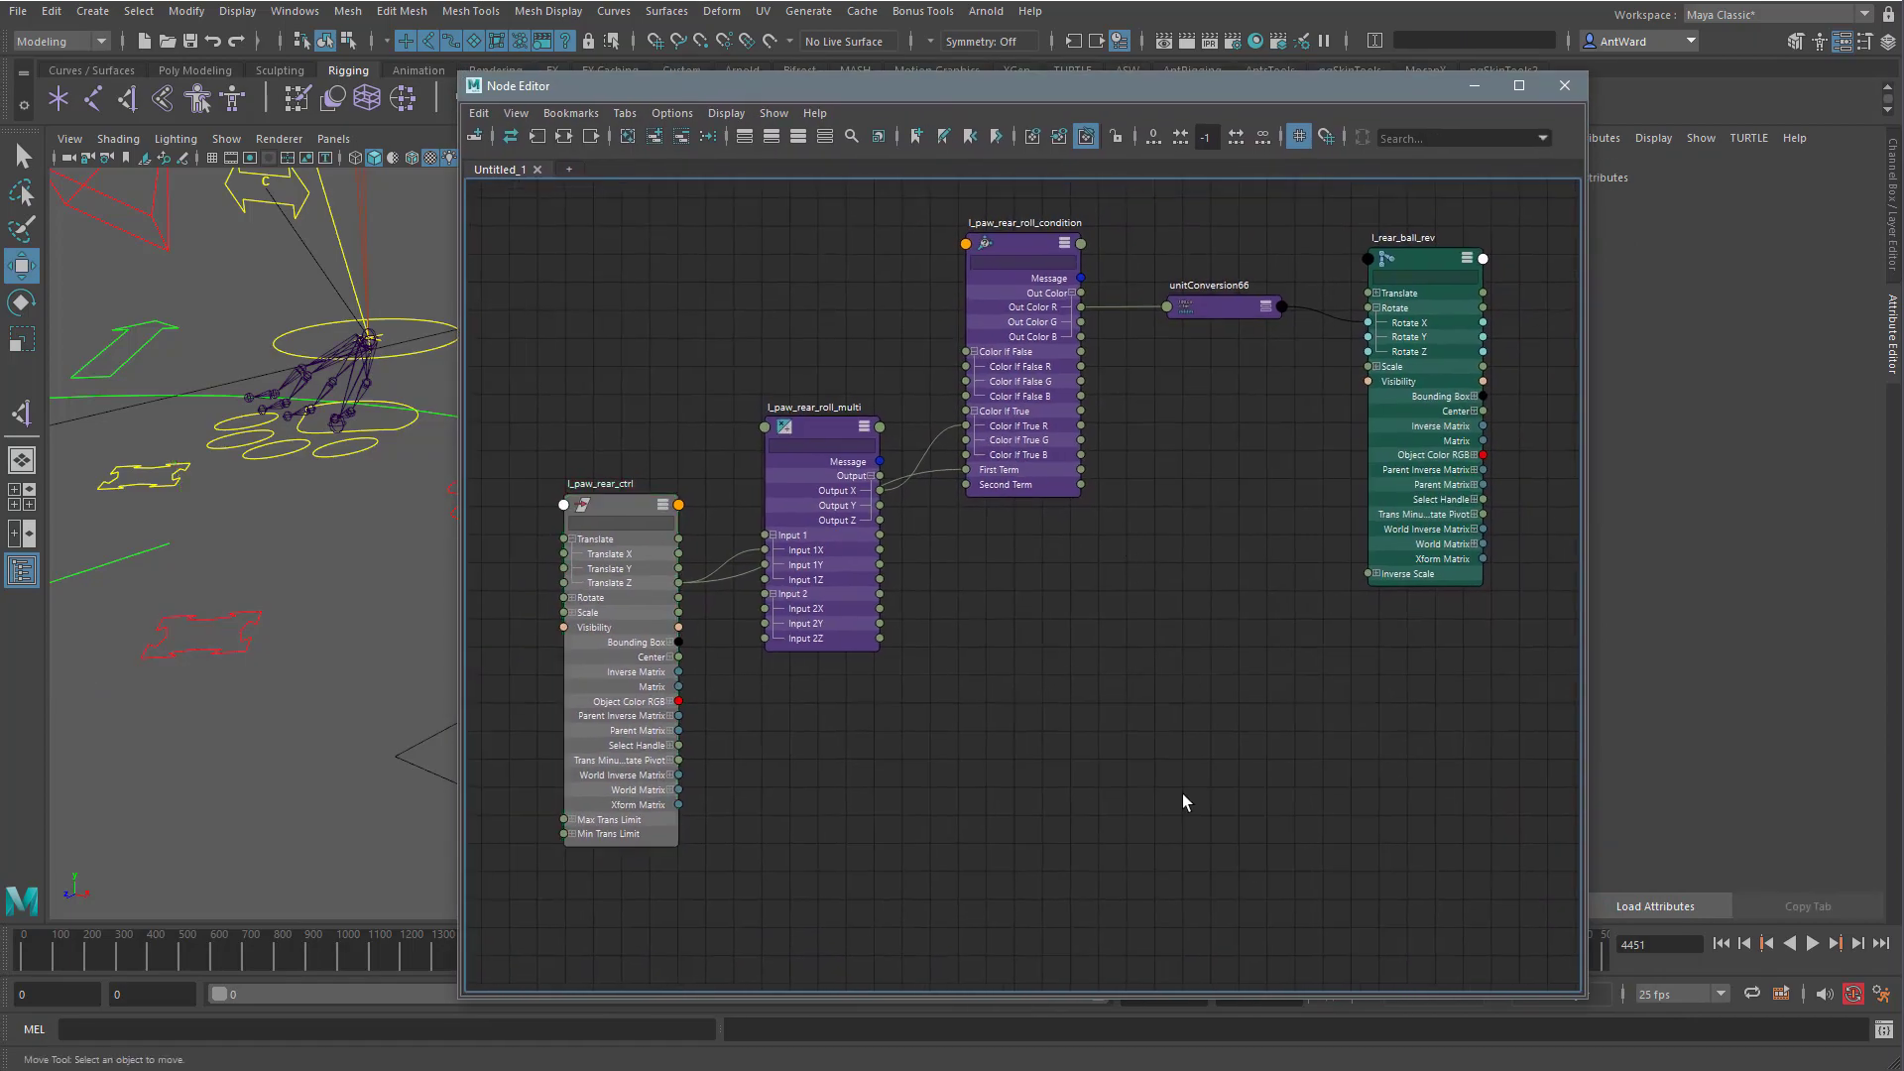
key("Tab")
type("plus")
left_click(1257, 834)
left_click_drag(1251, 827, 1039, 617)
key("3")
left_click_drag(1246, 91, 1071, 93)
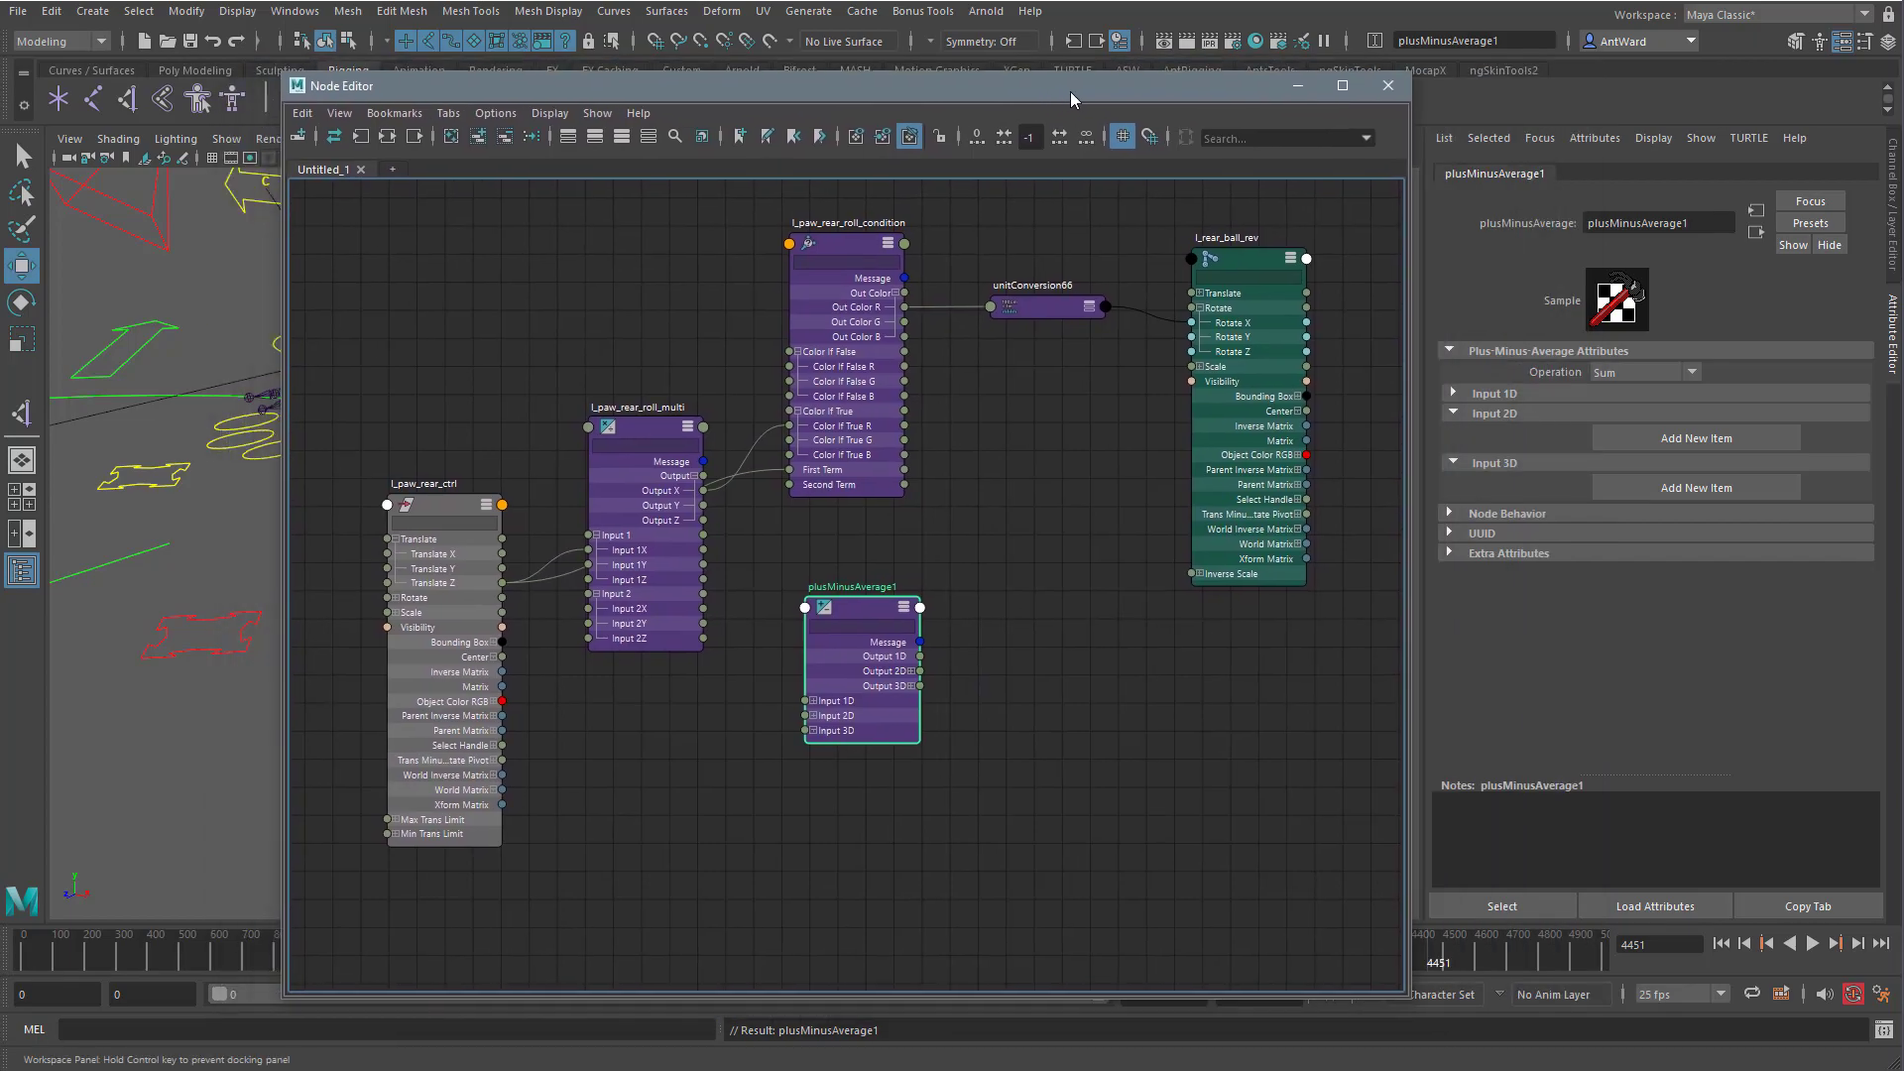
left_click_drag(839, 599, 877, 595)
right_click_drag(878, 595, 972, 557, "alt")
middle_click_drag(979, 553, 982, 580, "alt")
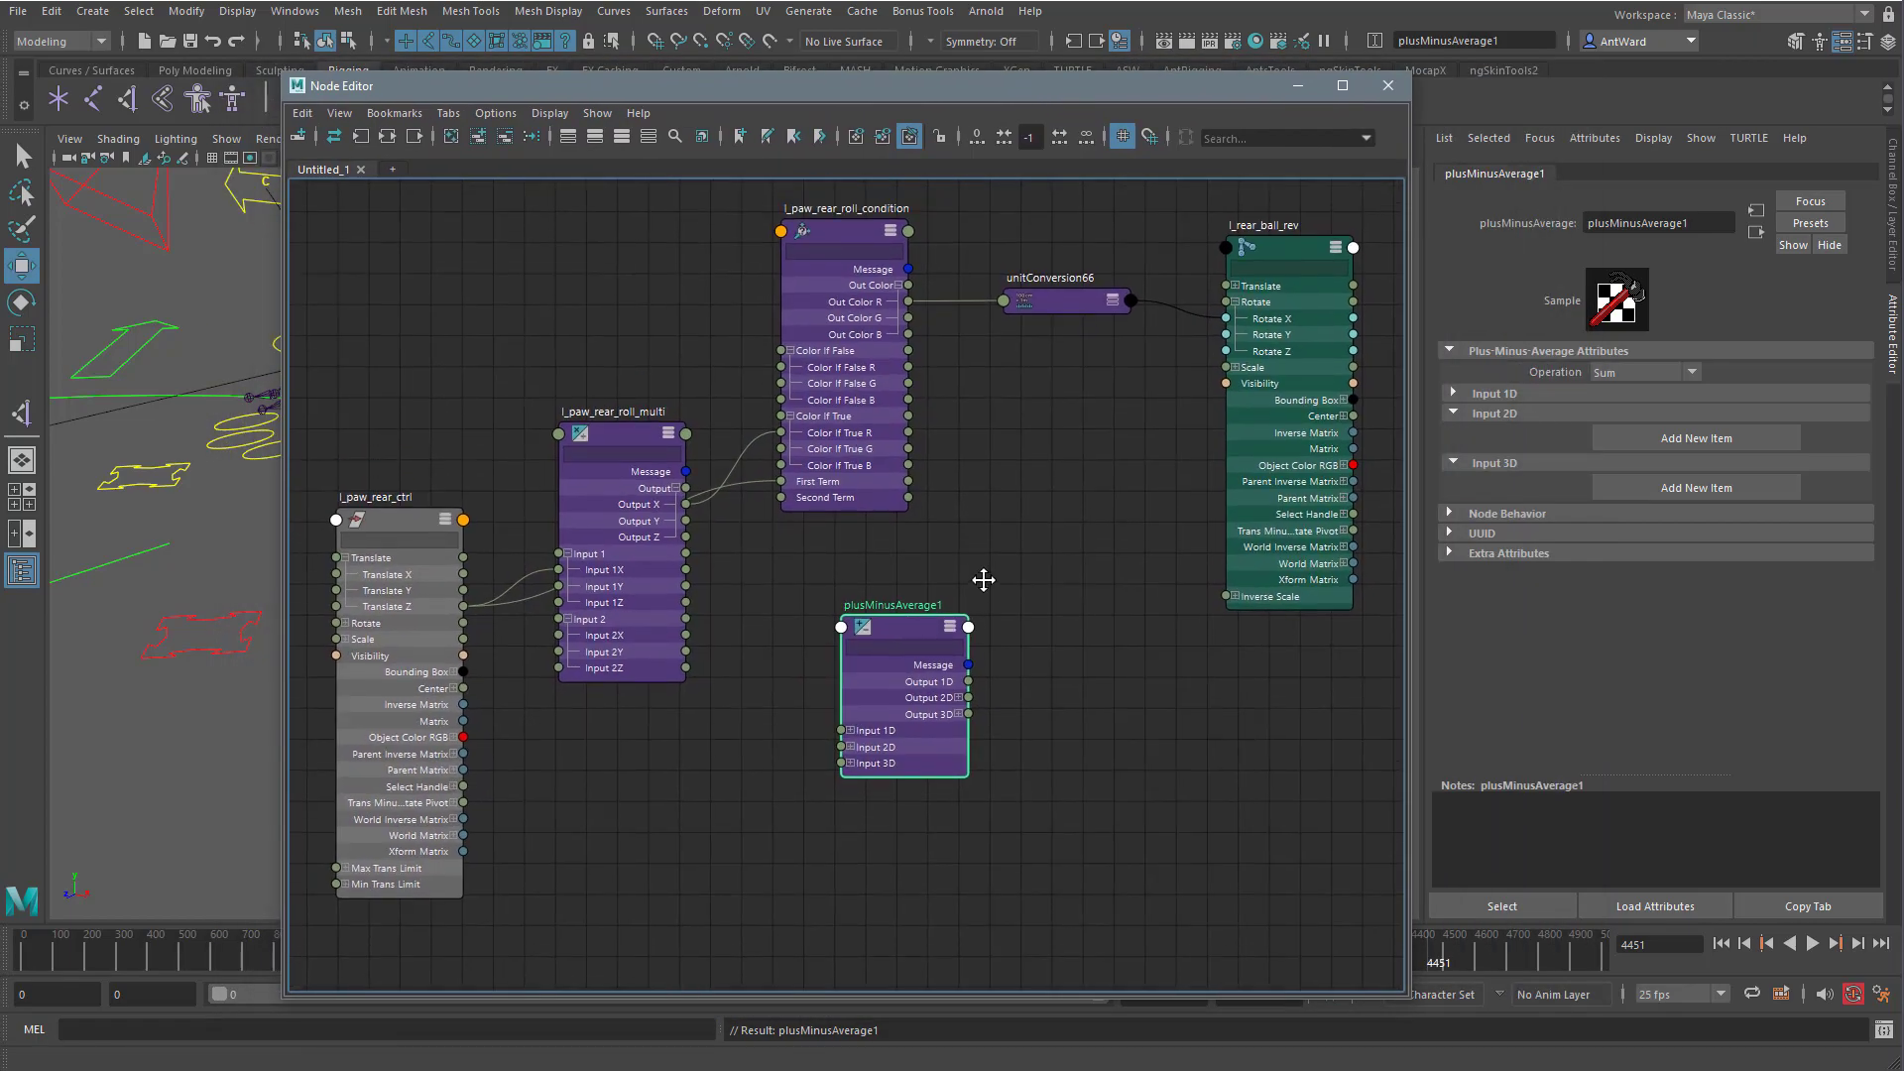
Expand Input 1D on the plusMinusAverage node and rename the node l_paw_rear_roll_reverse_pma.
left_click(849, 731)
double_click(844, 209)
key("ctrl+c")
double_click(896, 603)
key("ctrl+v")
left_click_drag(901, 603, 1035, 601)
type("reverse_pma")
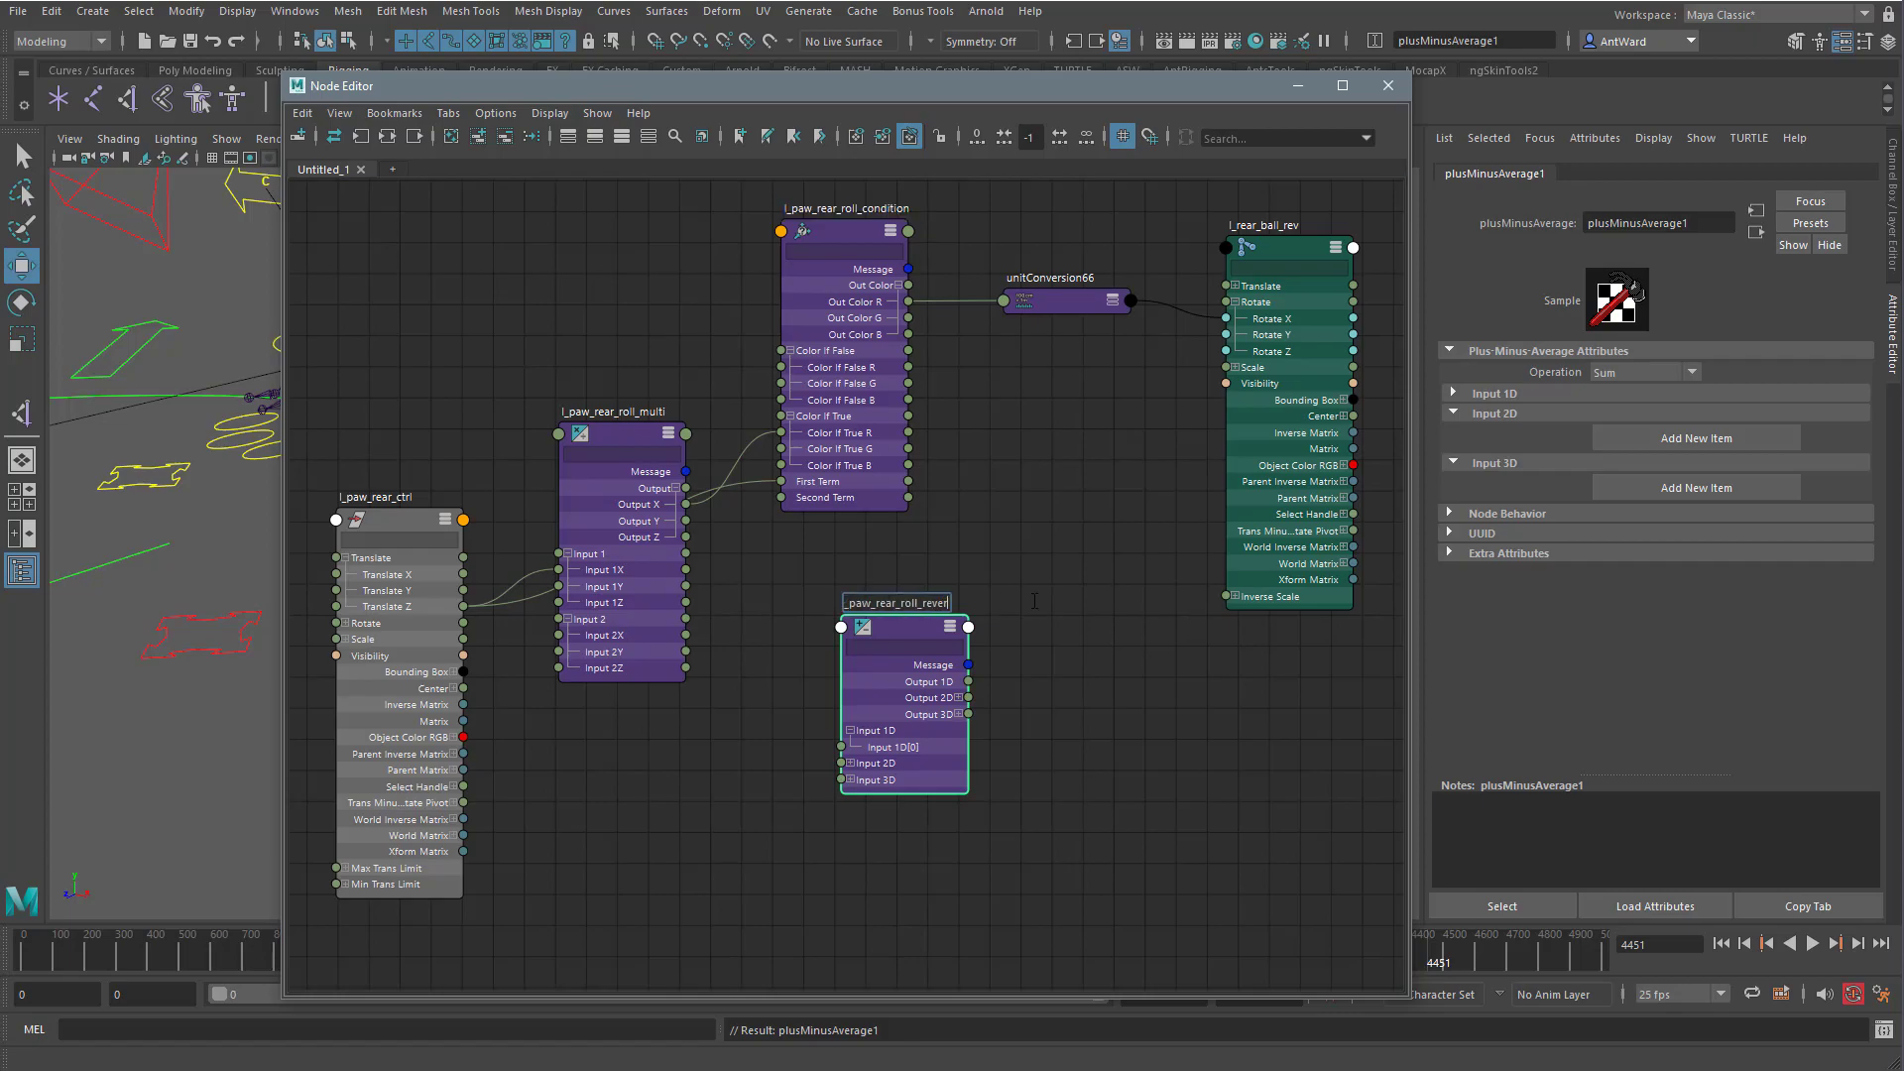
key("Return")
Connect Output X of l_paw_rear_roll_multi to Input 1D[0] and Input 1D[1] of l_paw_rear_roll_reverse_pma, and delete the Input 1D[0] connection.
left_click(1451, 393)
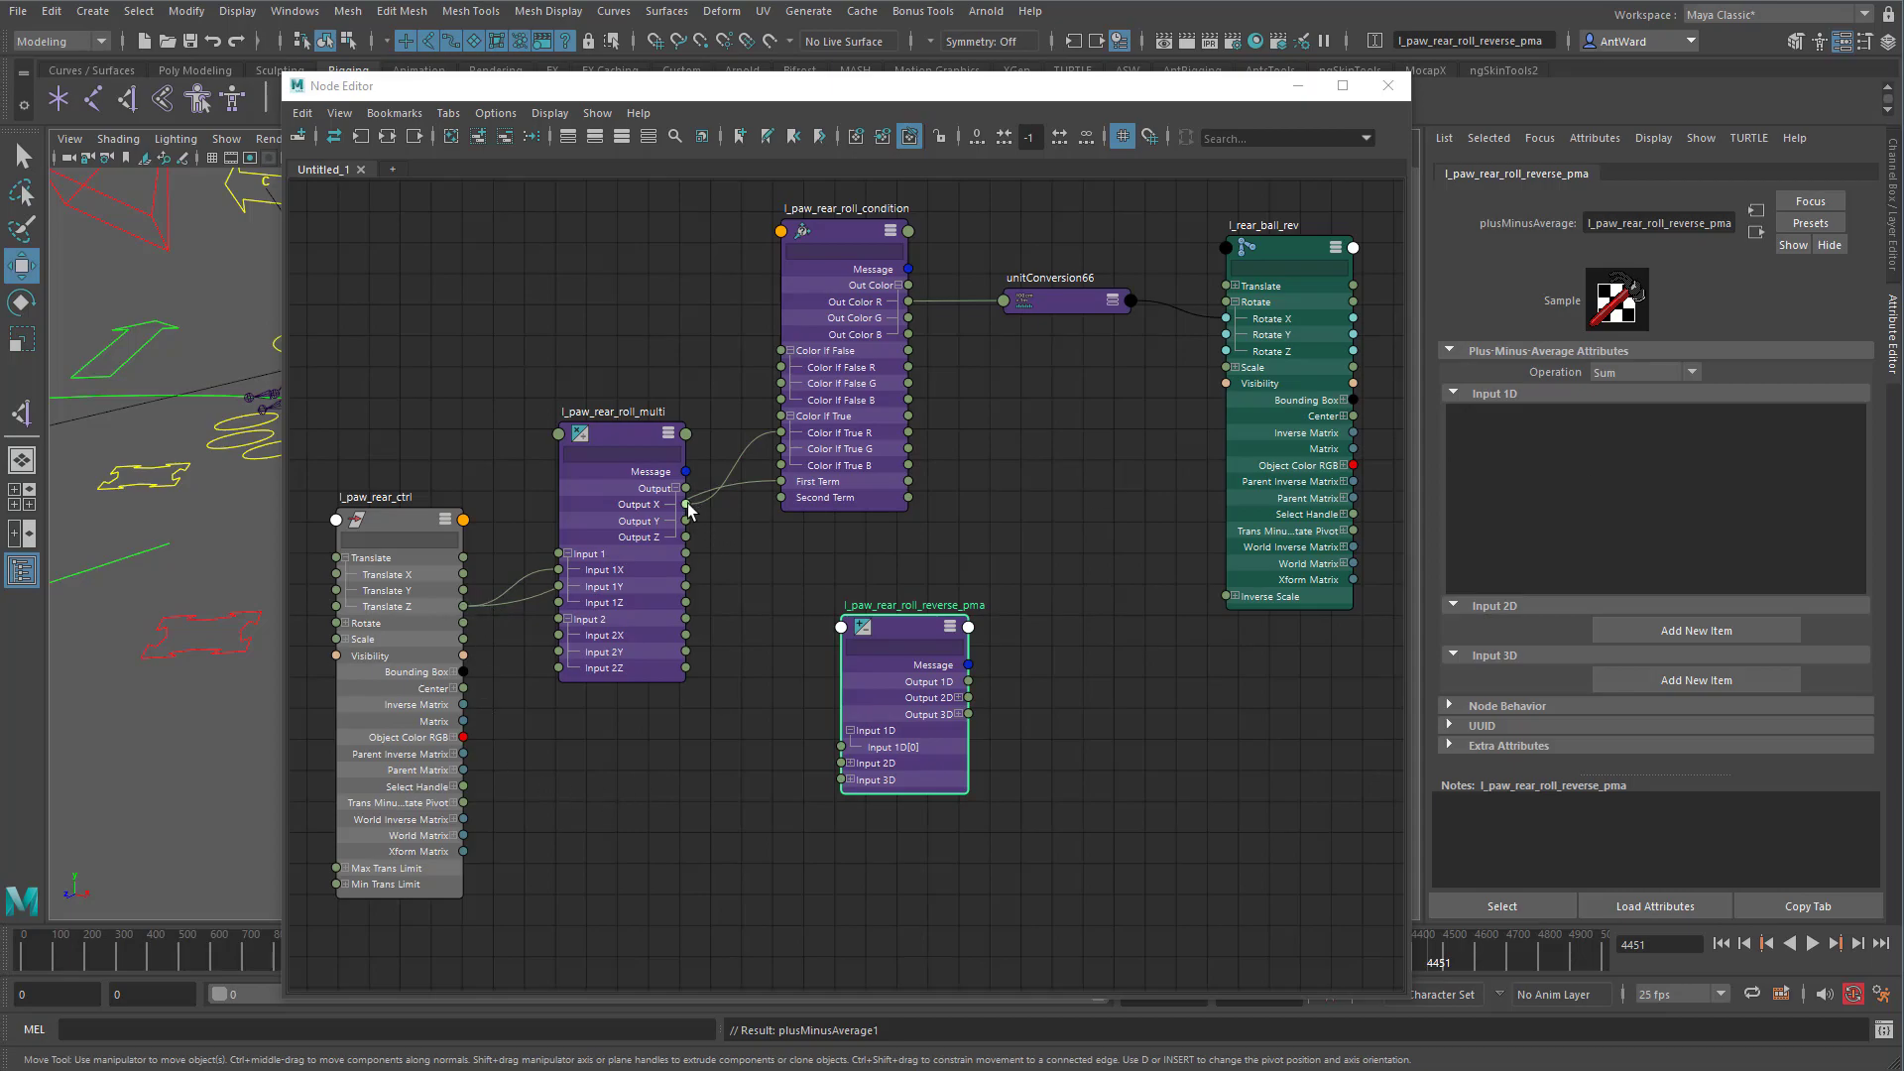
left_click_drag(685, 505, 844, 756)
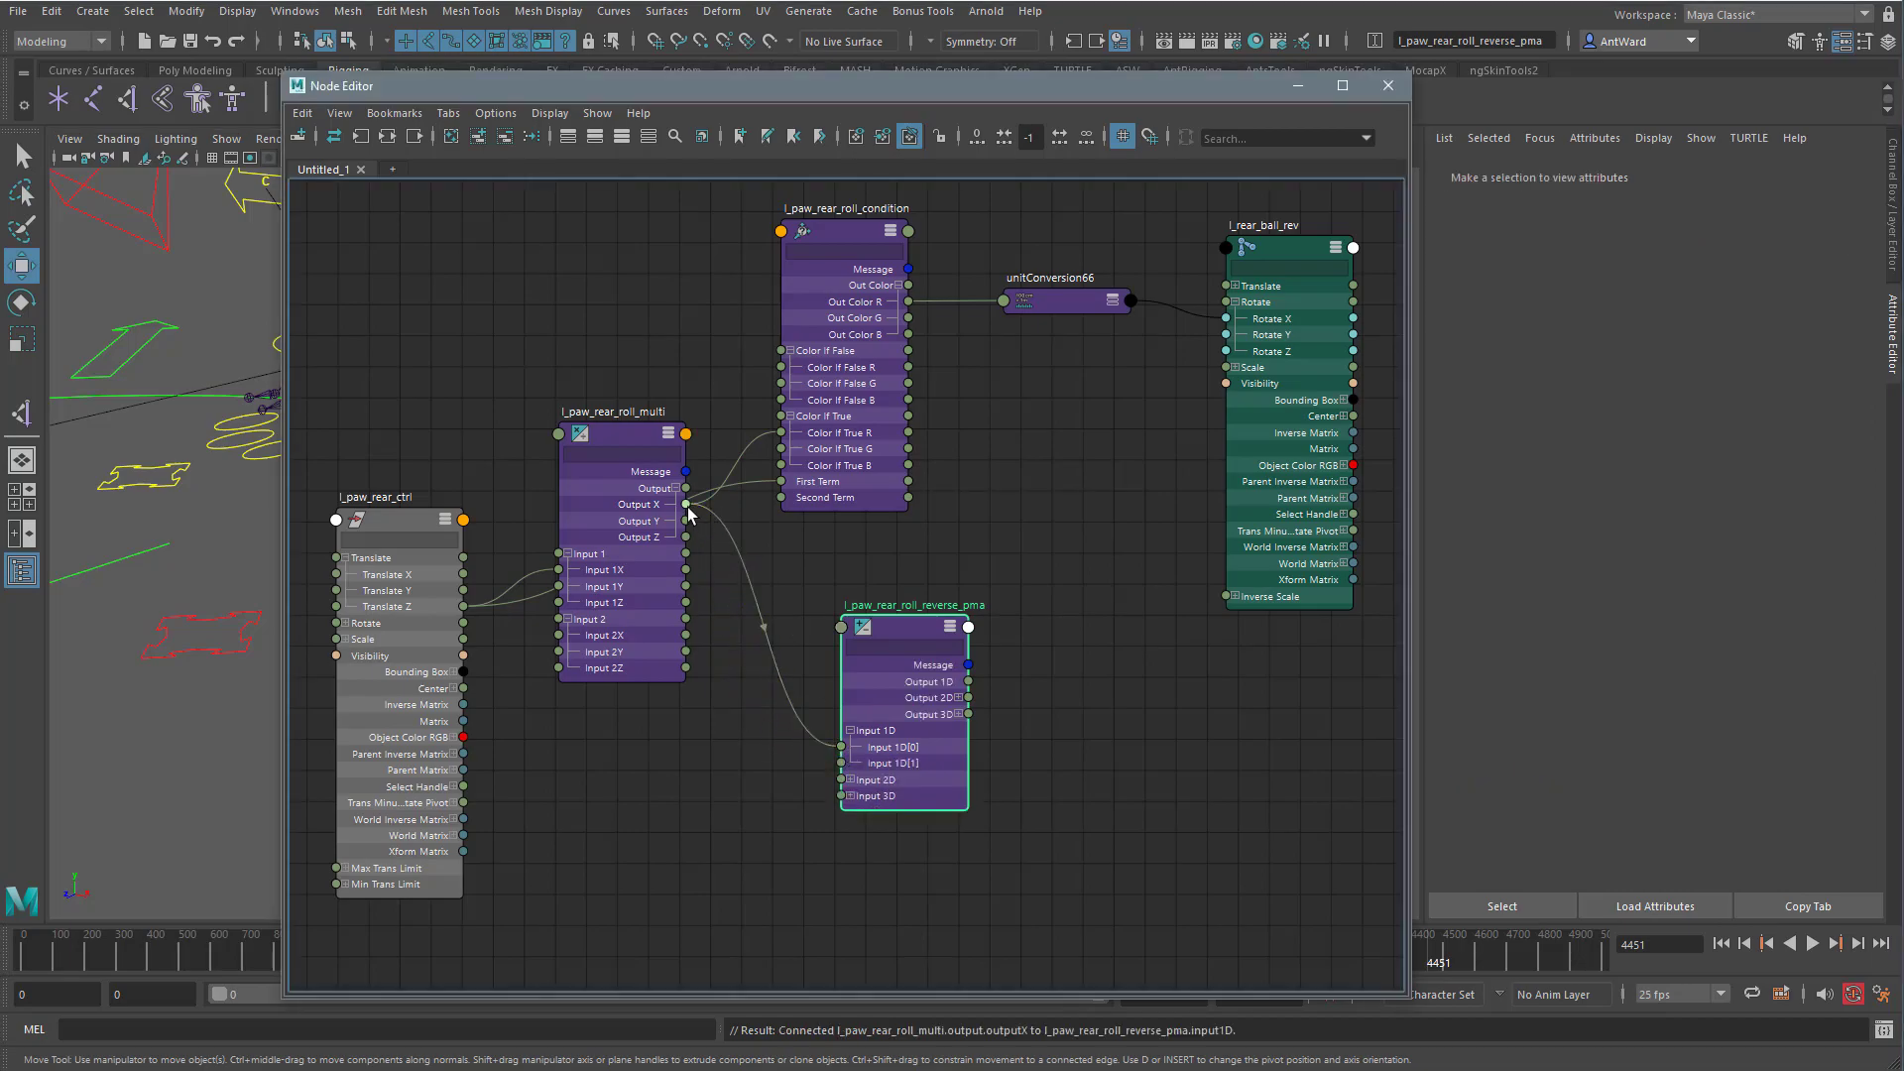
left_click_drag(686, 505, 838, 763)
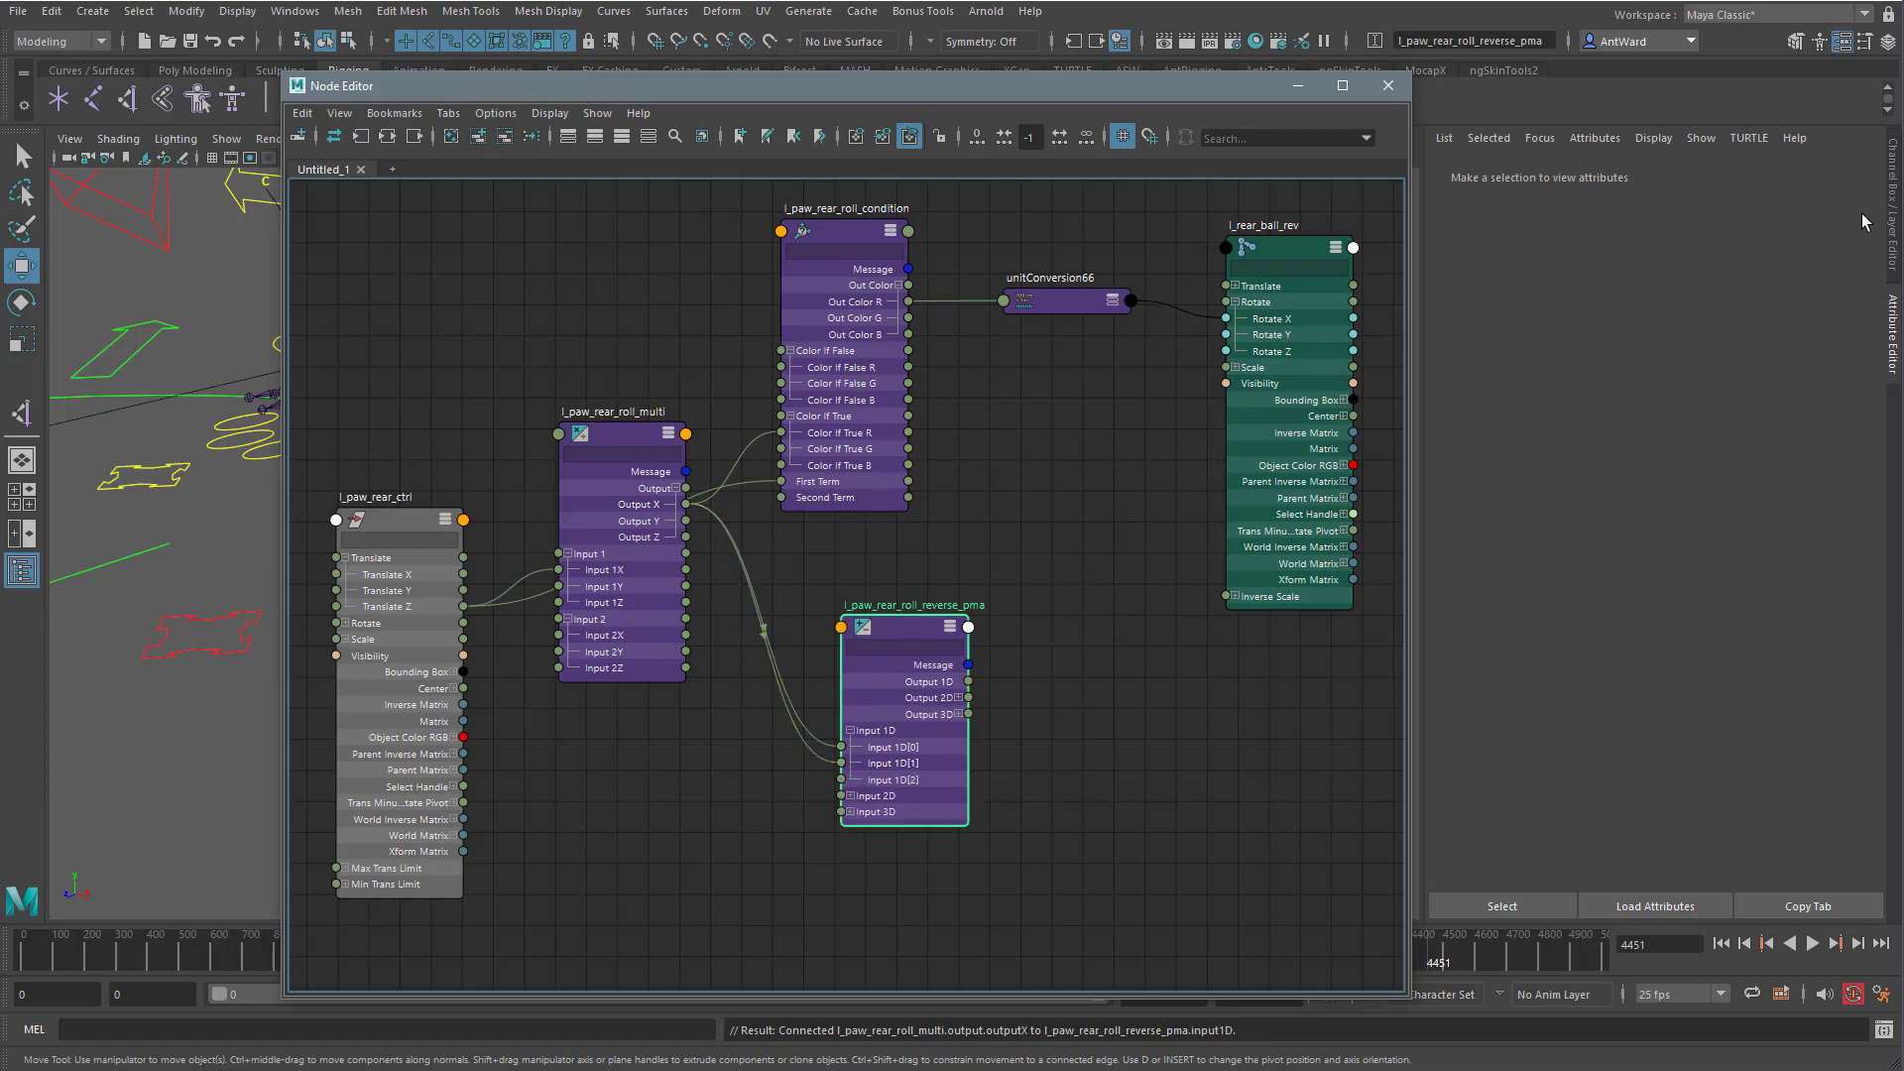
left_click(1893, 219)
left_click(1892, 313)
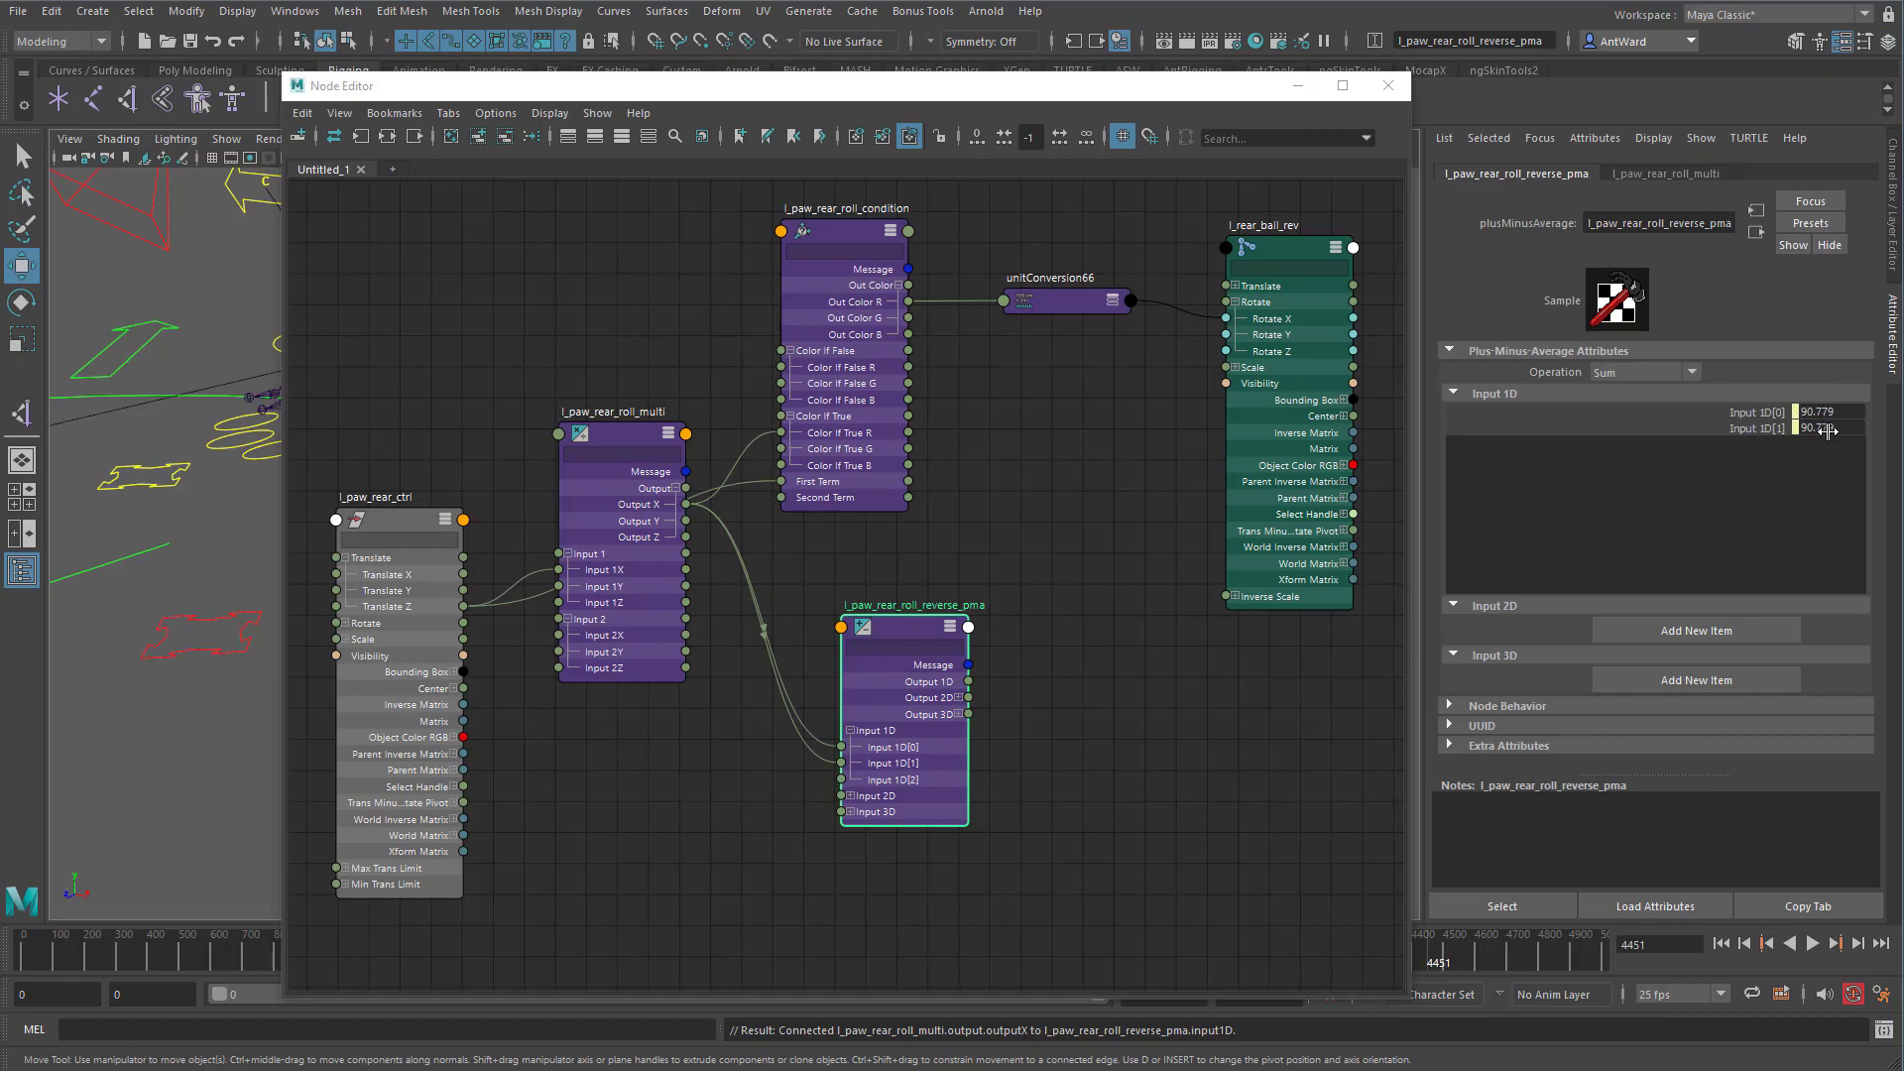
left_click_drag(817, 720, 831, 749)
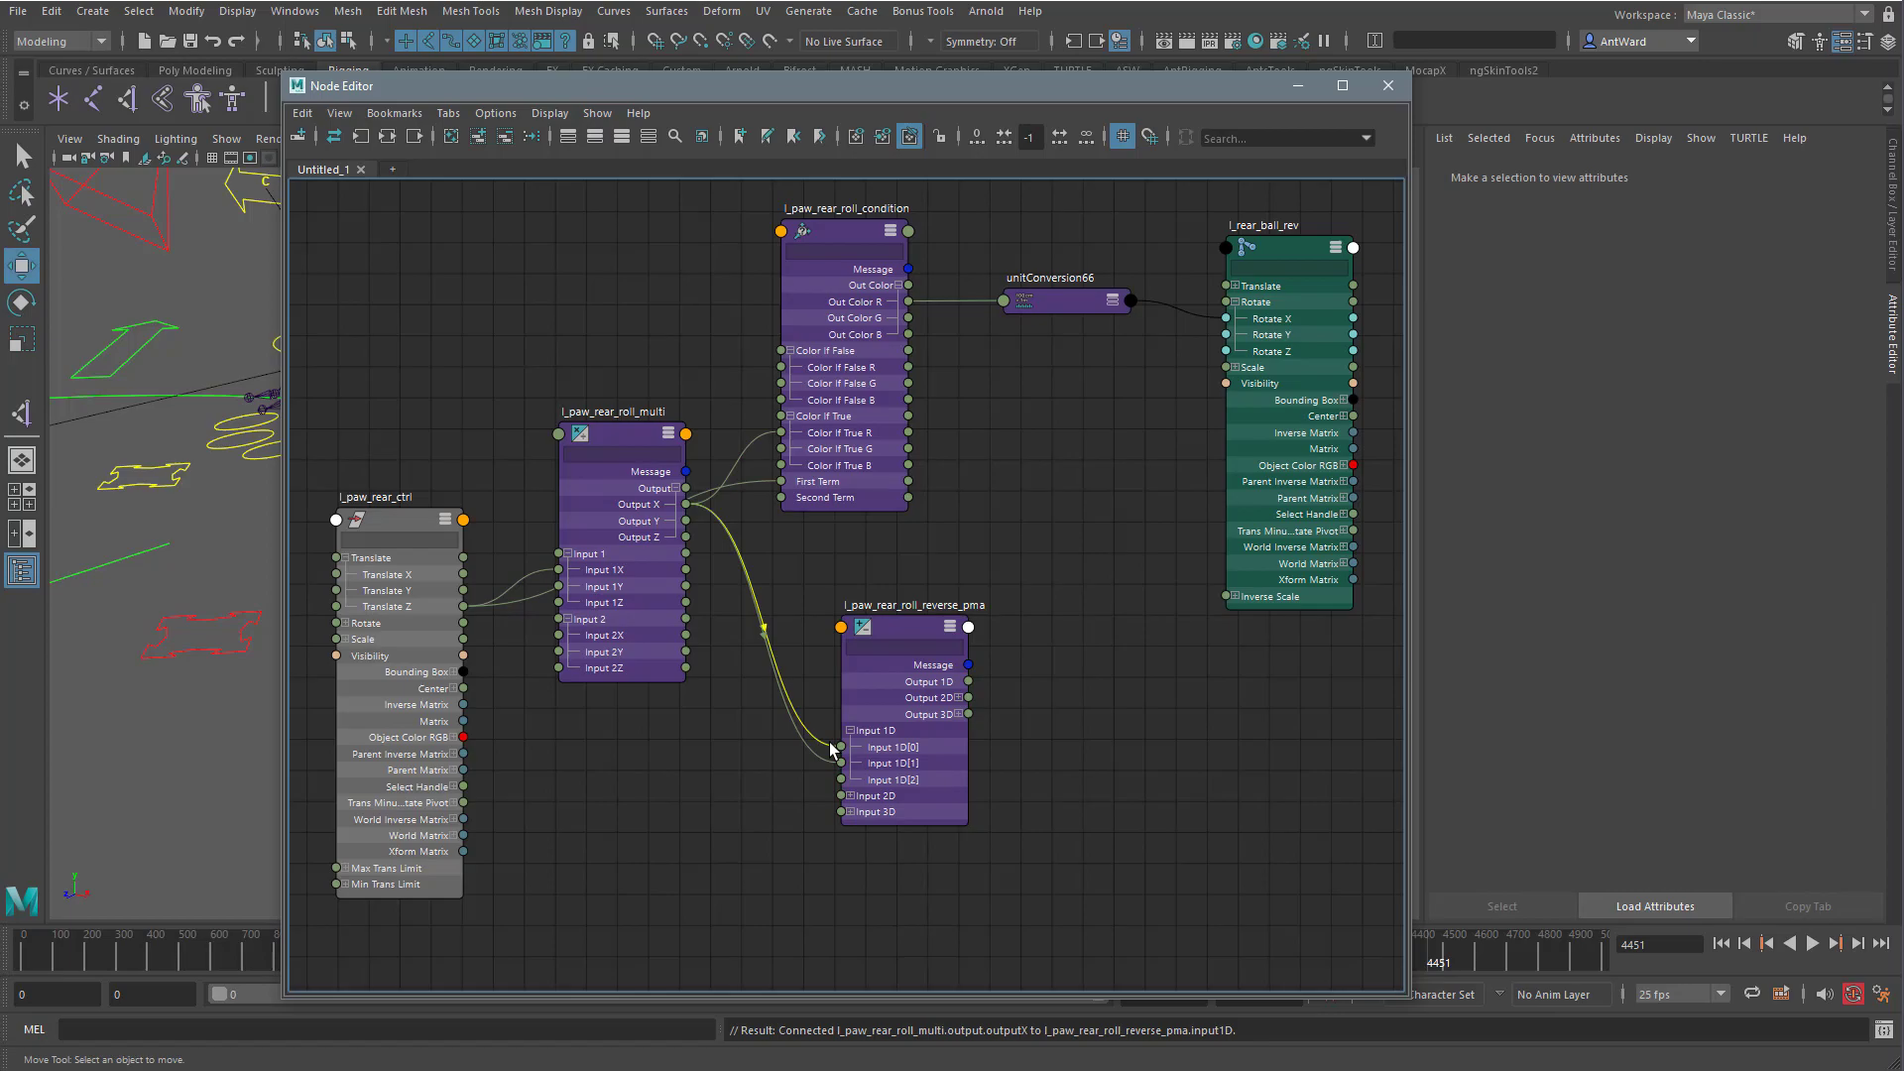
key("Delete")
Set Input 1D[0] of l_paw_rear_roll_reverse_pma to 40 and its operation to Subtract.
left_click(910, 650)
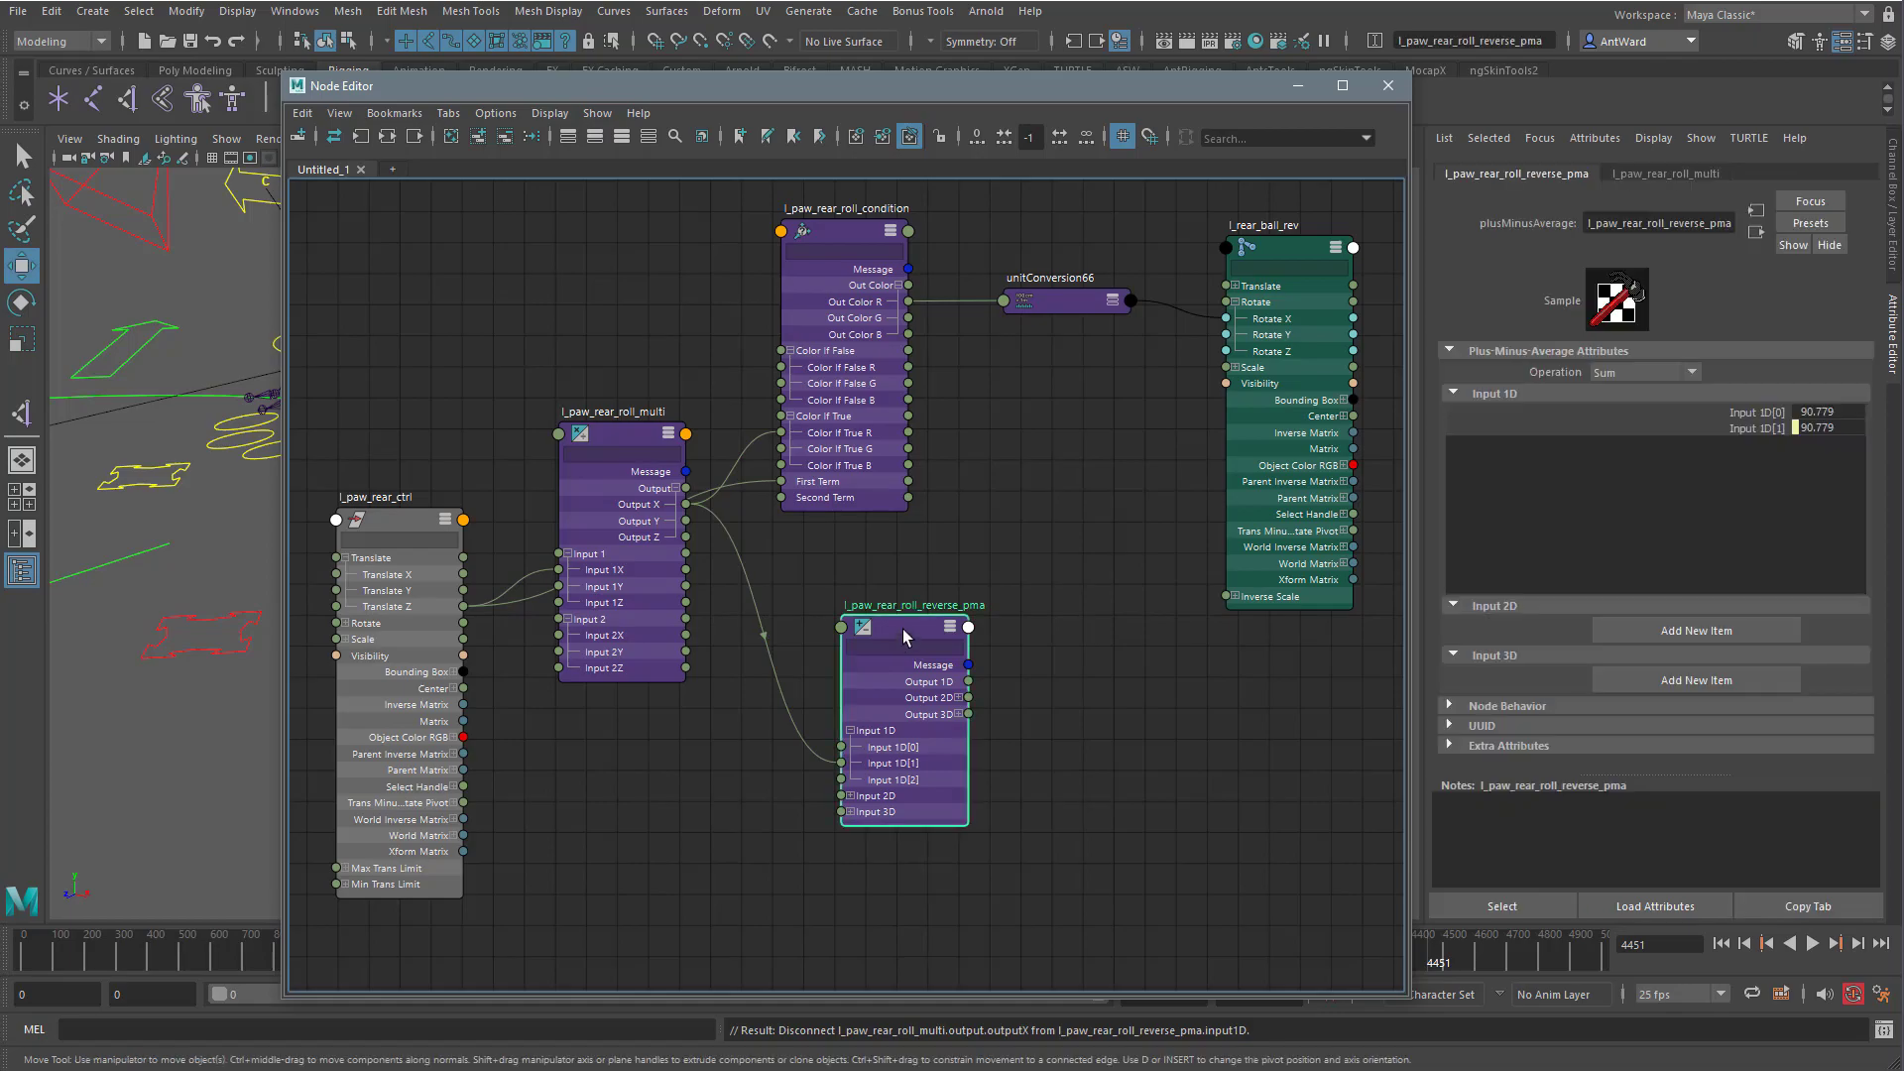
left_click(1850, 412)
type("40")
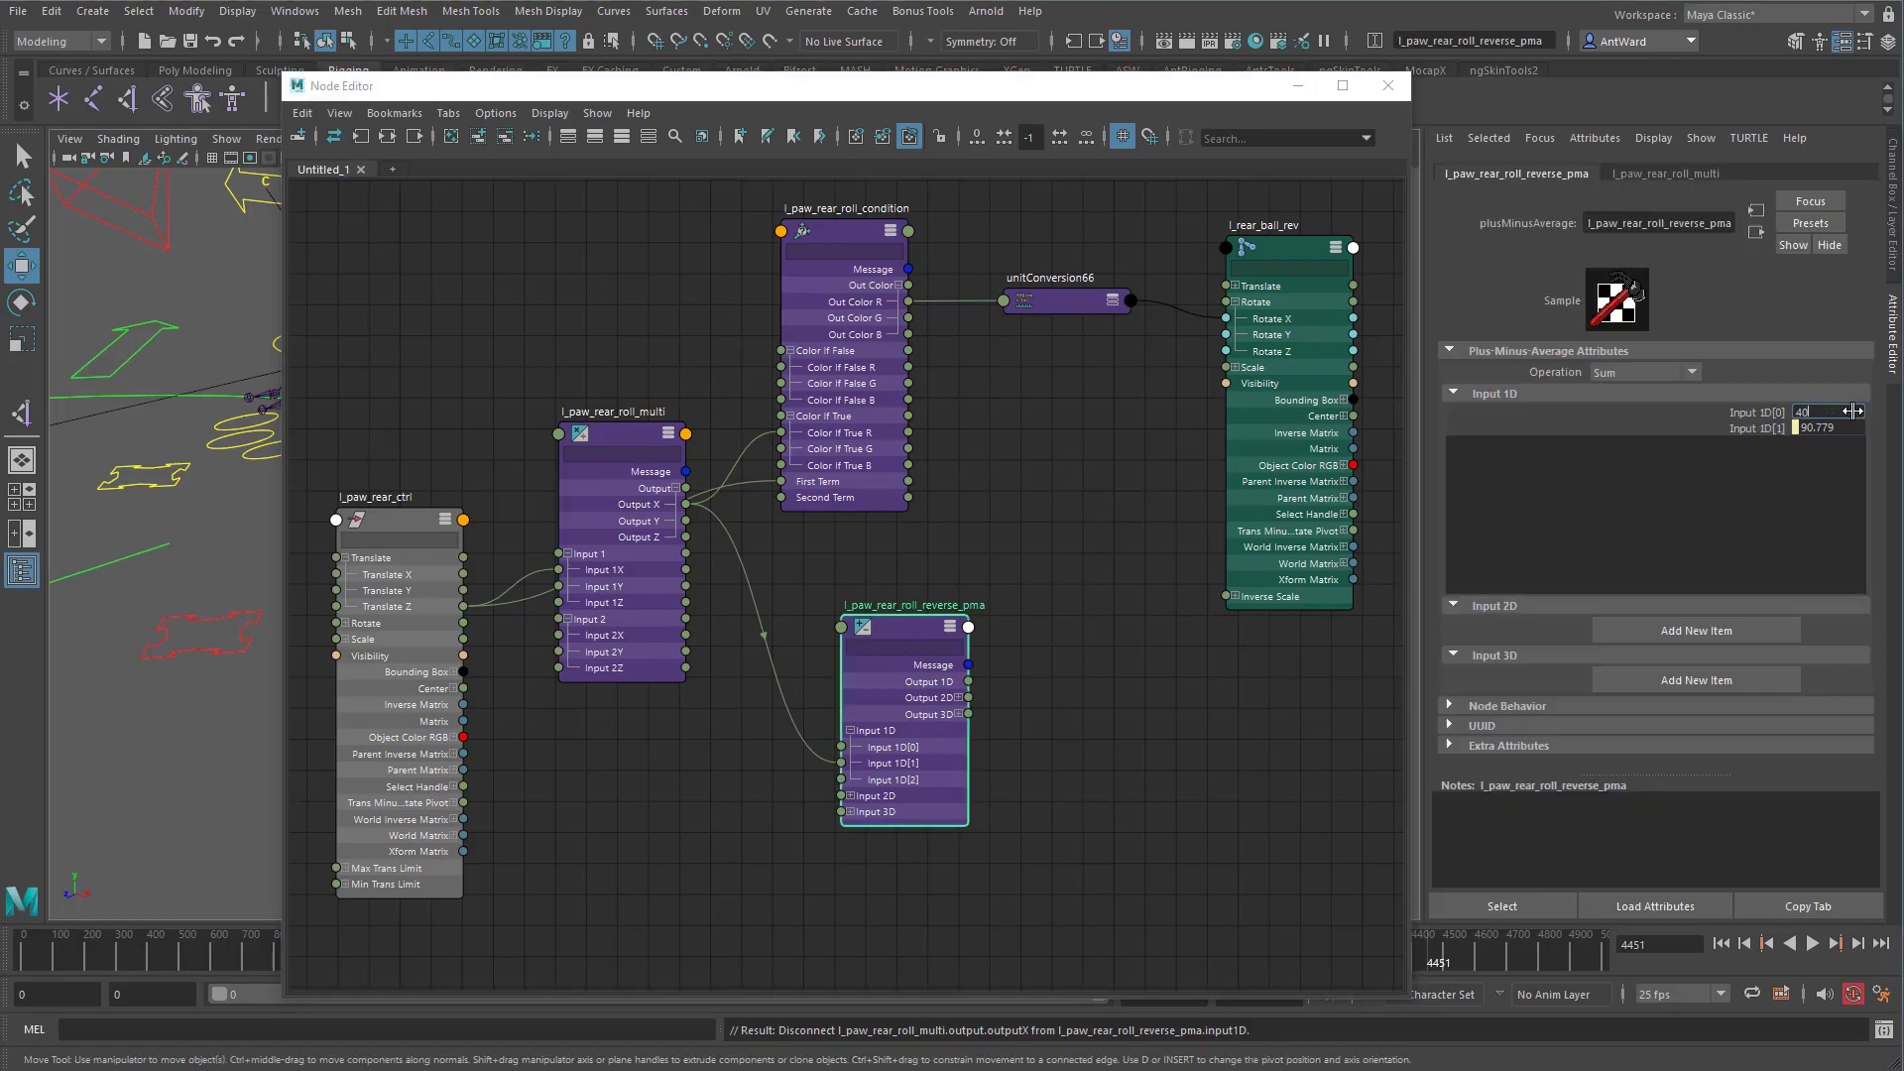
key("Return")
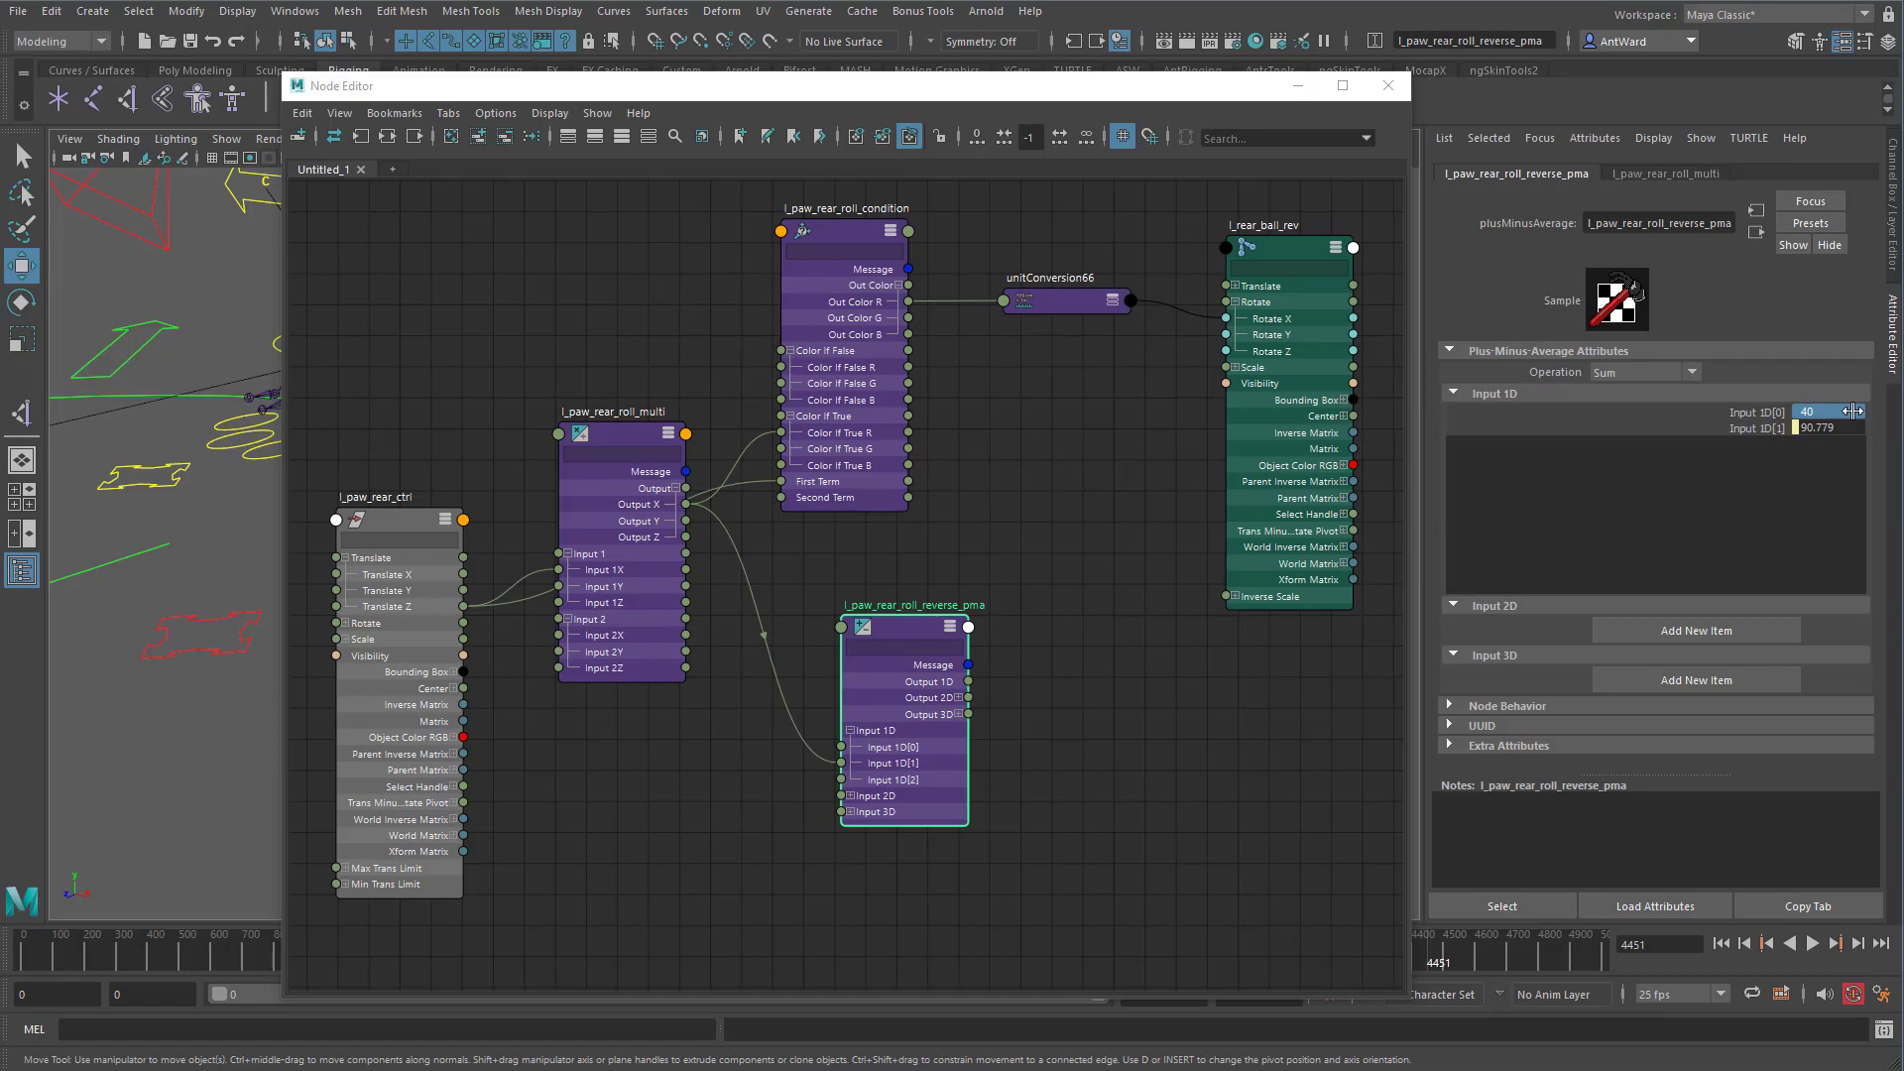
left_click(1632, 376)
left_click(1633, 432)
Set Translate Z of l_paw_rear_ctrl to 4 and examine the input values of l_paw_rear_roll_reverse_pma.
left_click(194, 622)
left_click(1890, 208)
left_click(1870, 224)
type("4")
key("Return")
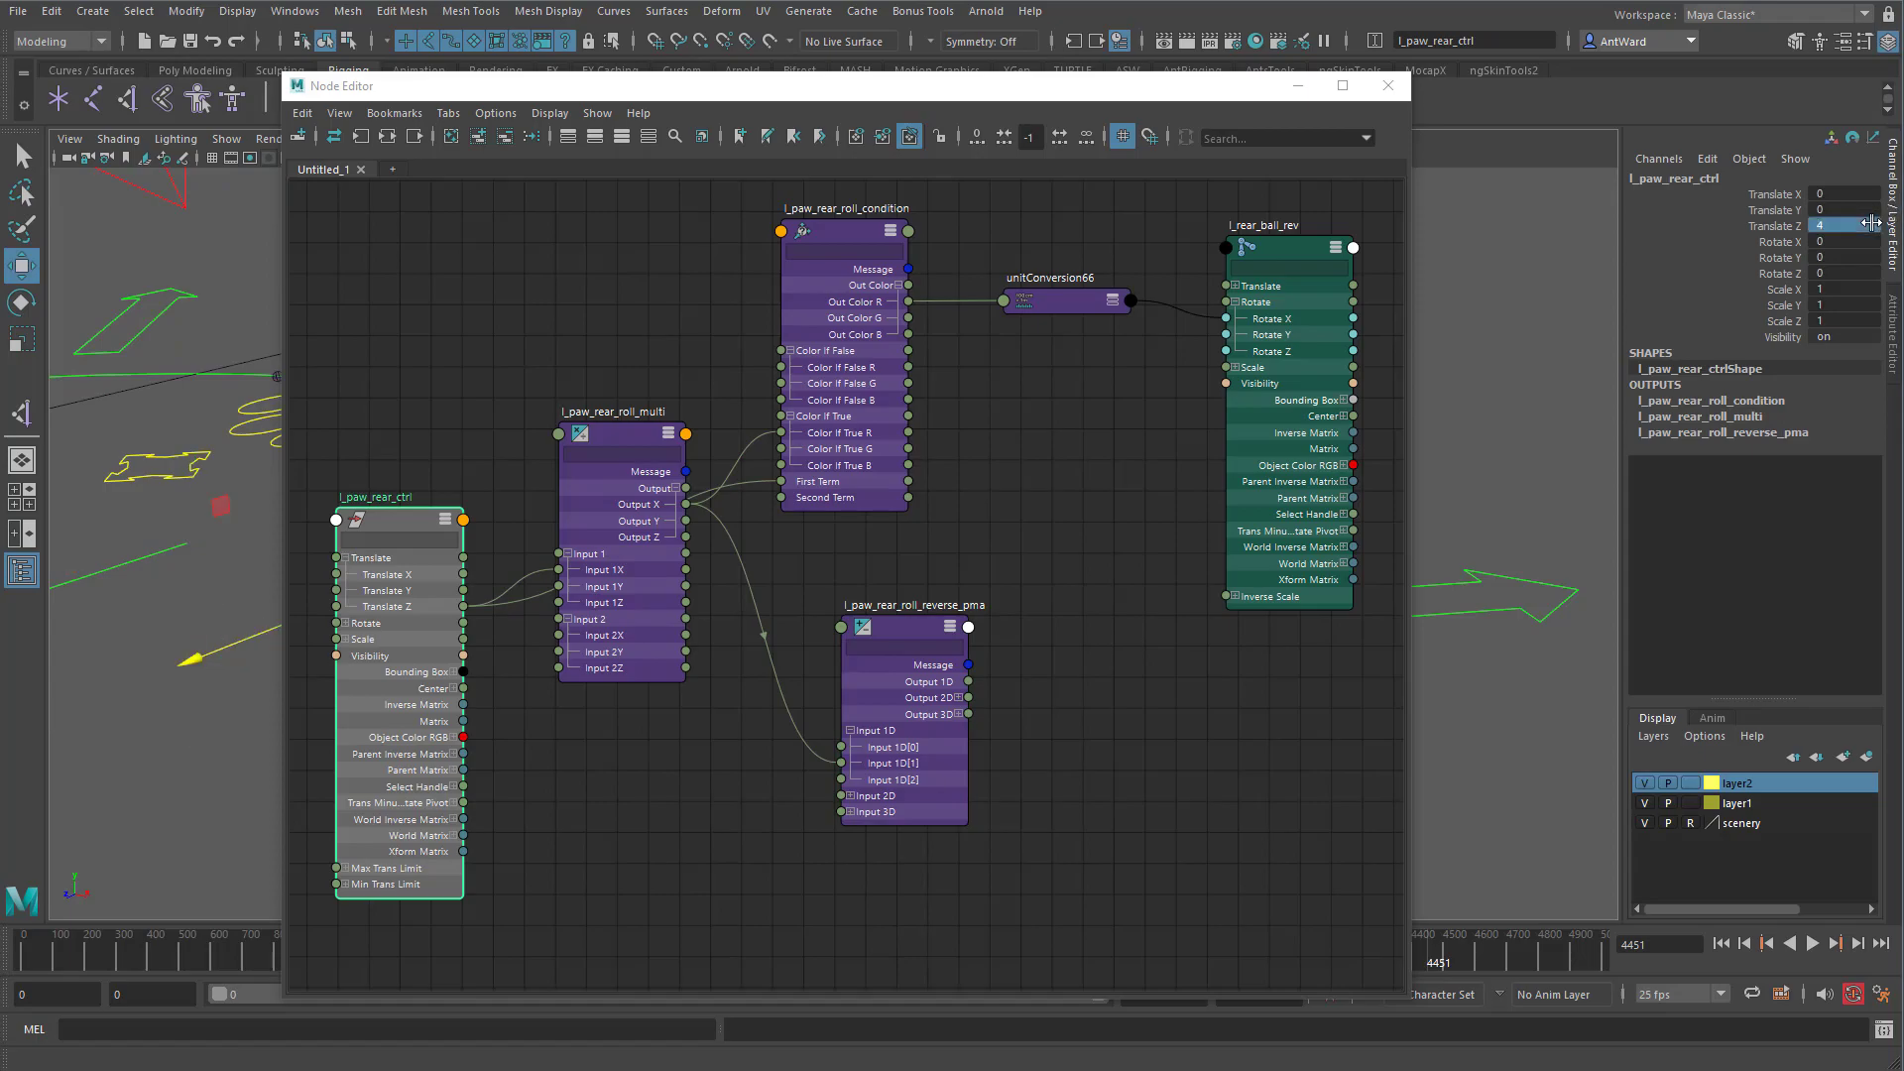
left_click(902, 617)
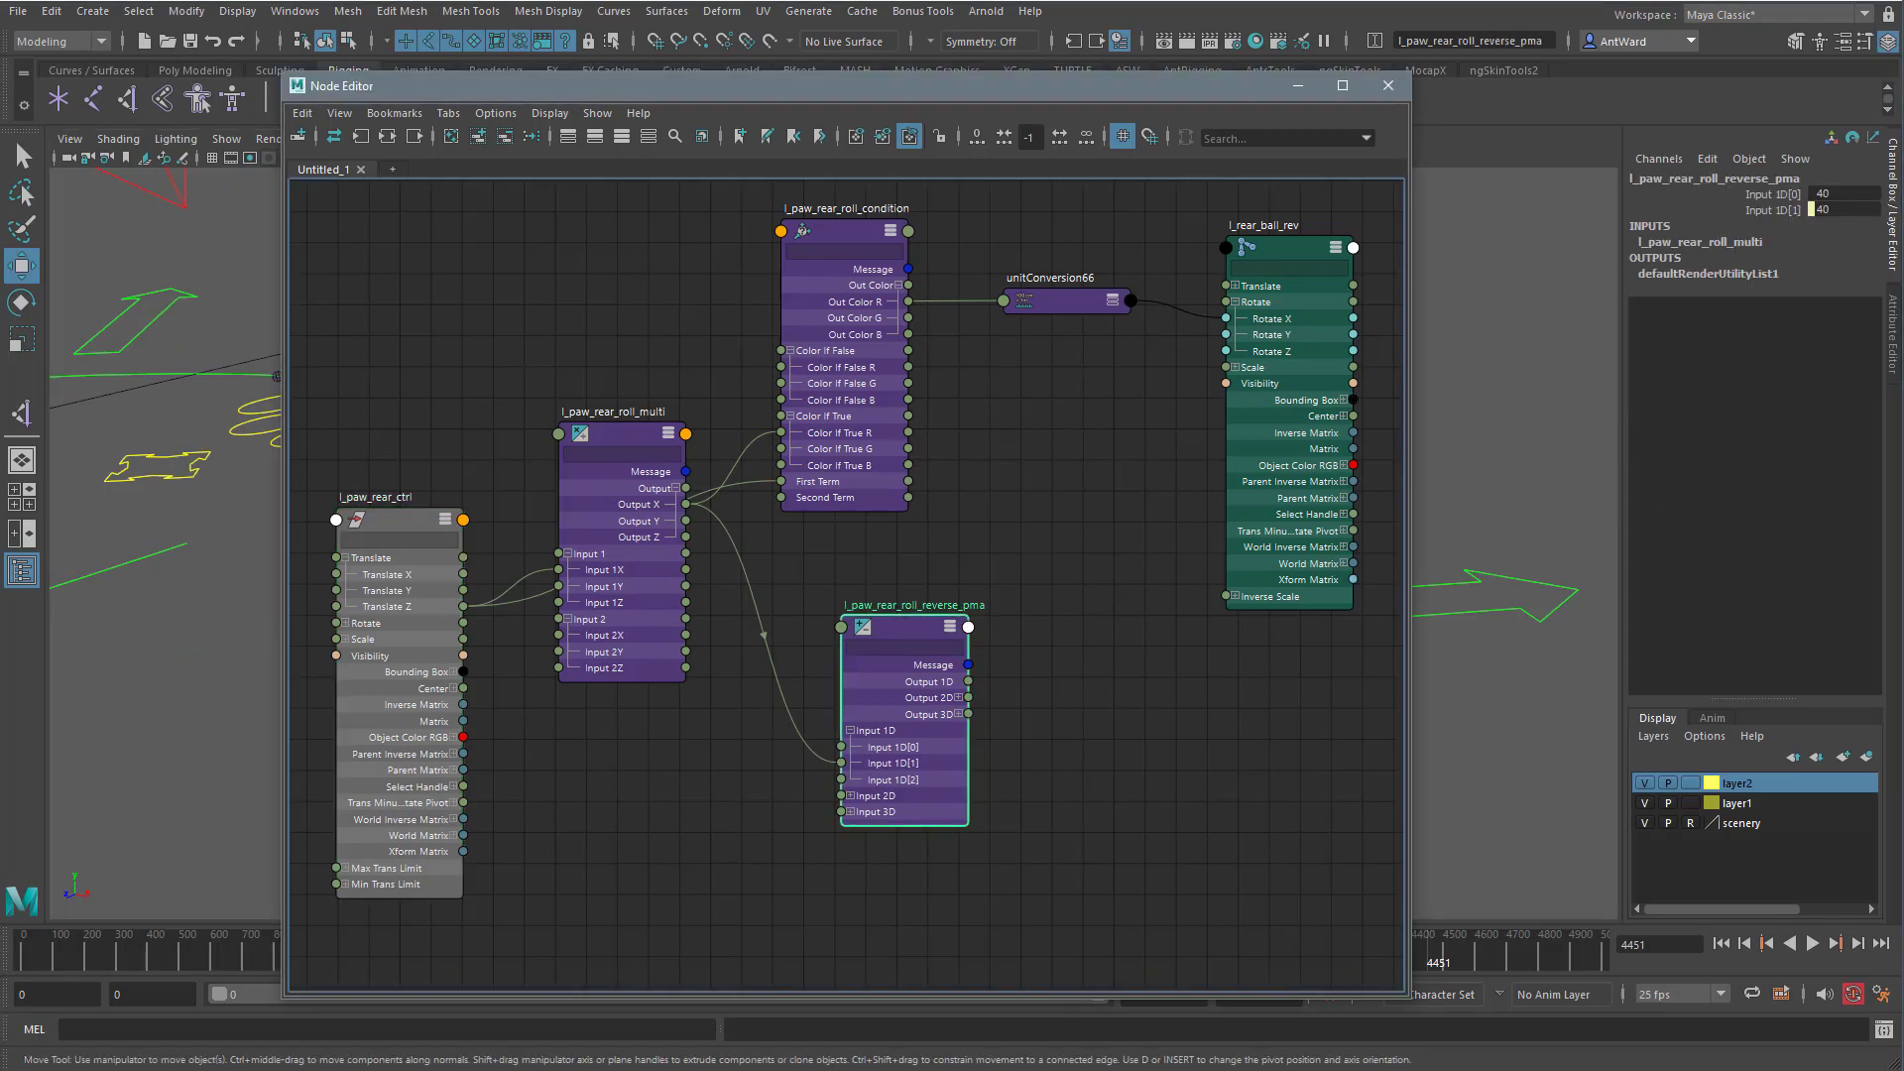
left_click(1893, 342)
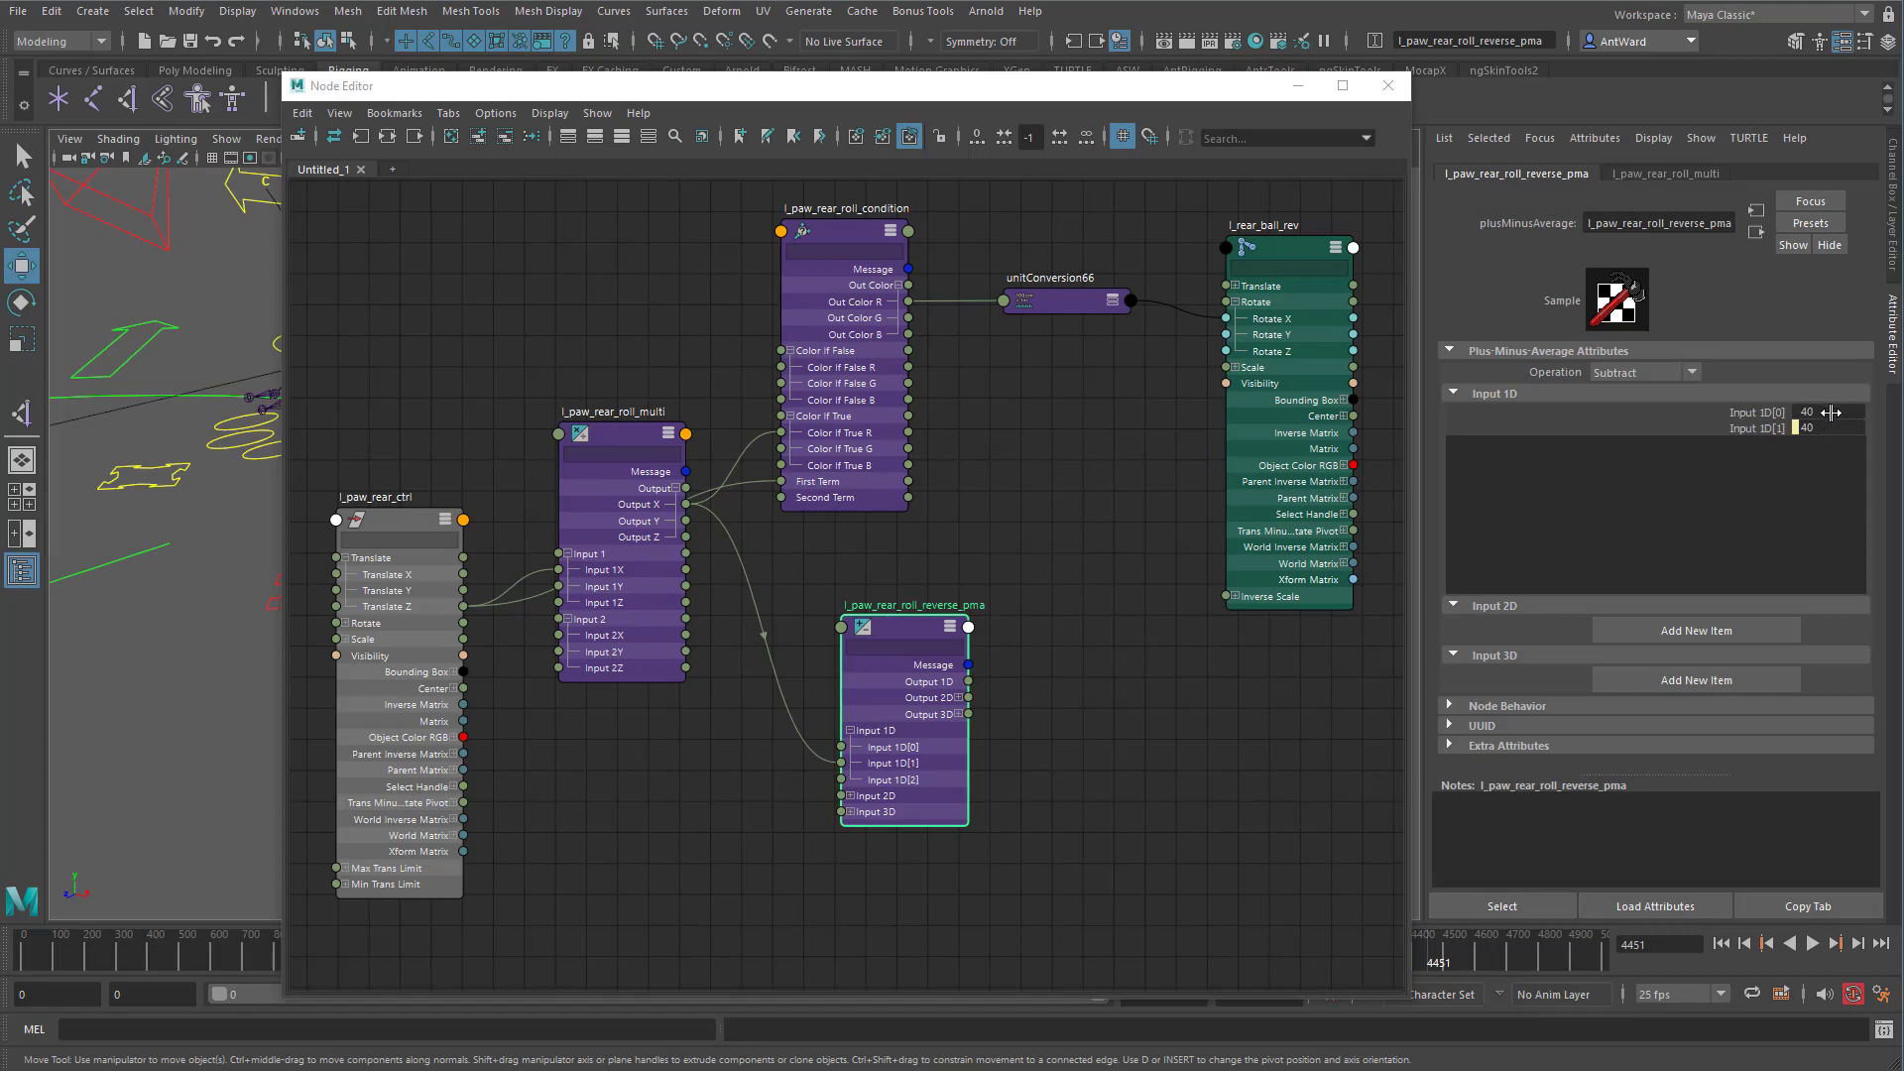
Duplicate l_paw_rear_roll_reverse_pma, place the copy beside it with its attributes shown, and rename it l_paw_rear_roll_subtract_pma.
middle_click_drag(1145, 695, 1041, 688)
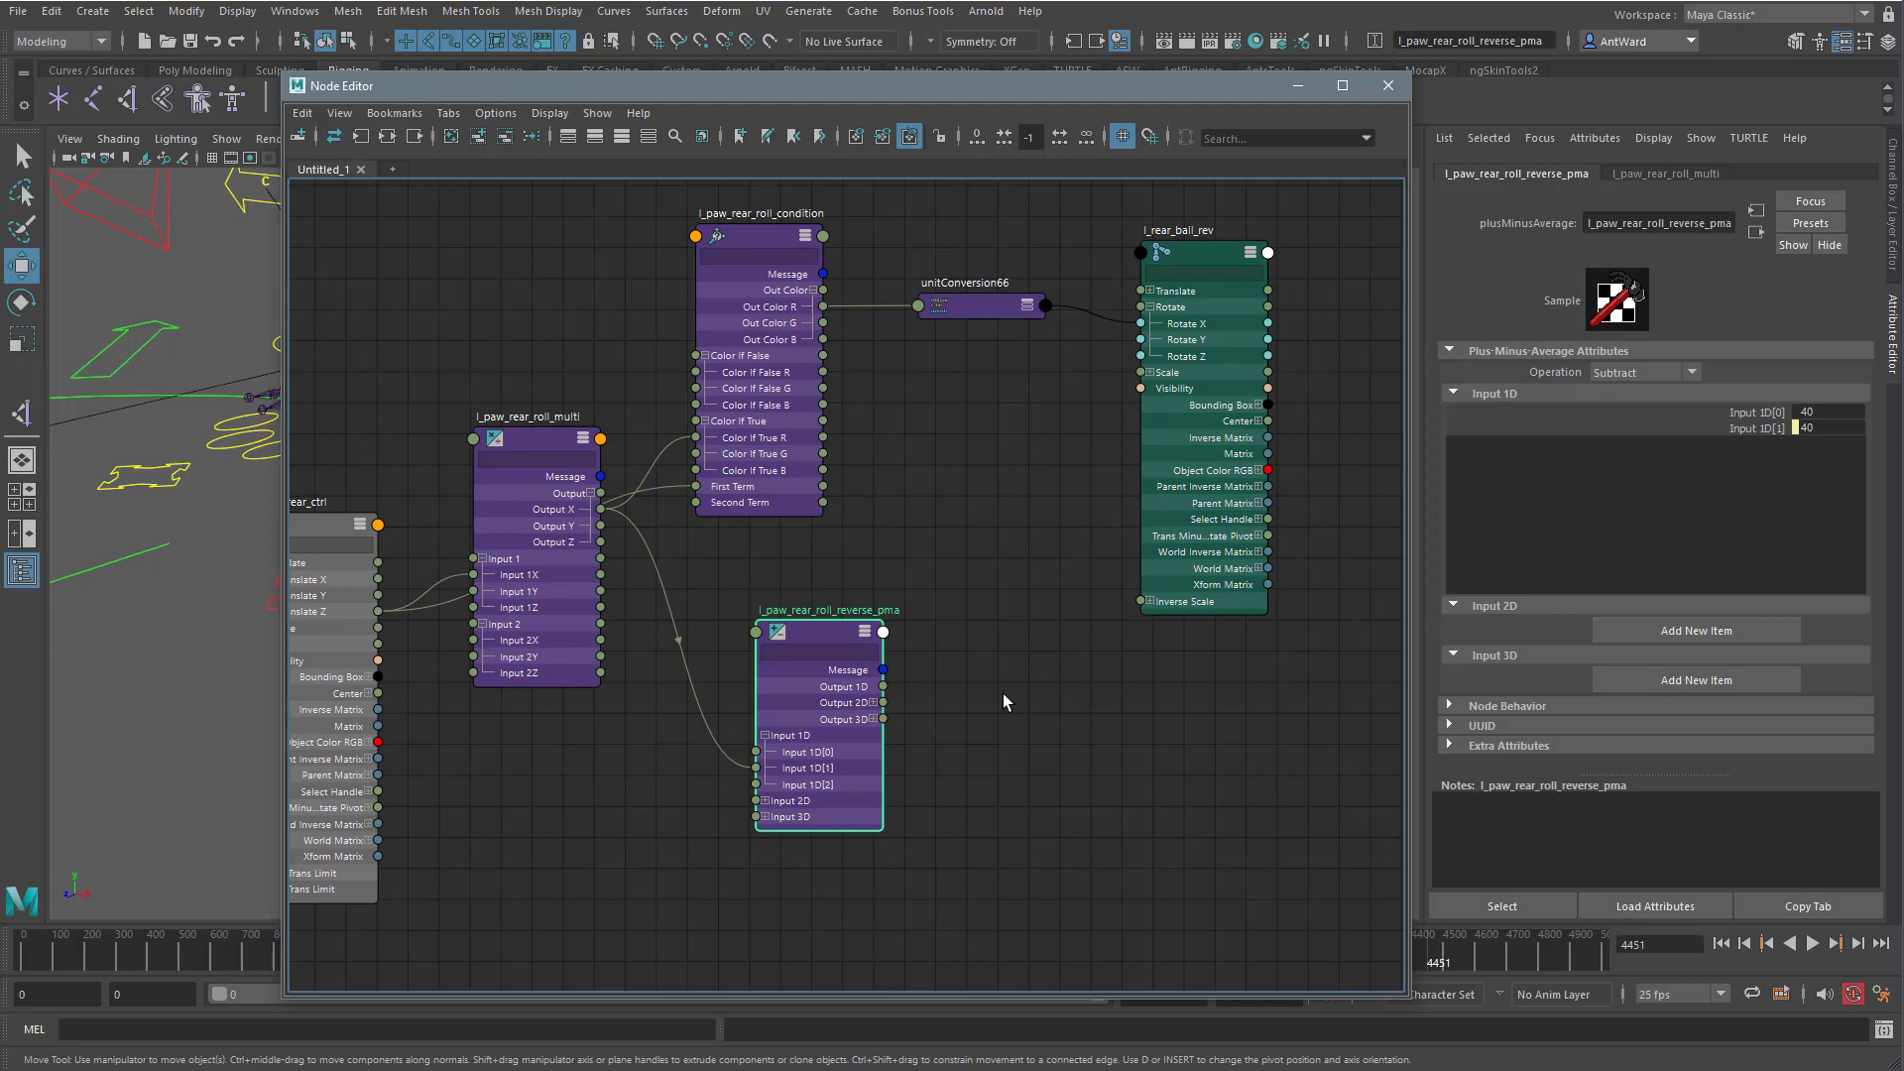
key("ctrl+d")
left_click_drag(1124, 803, 1076, 615)
key("3")
left_click(962, 742)
double_click(1006, 617)
type("subtract")
key("Return")
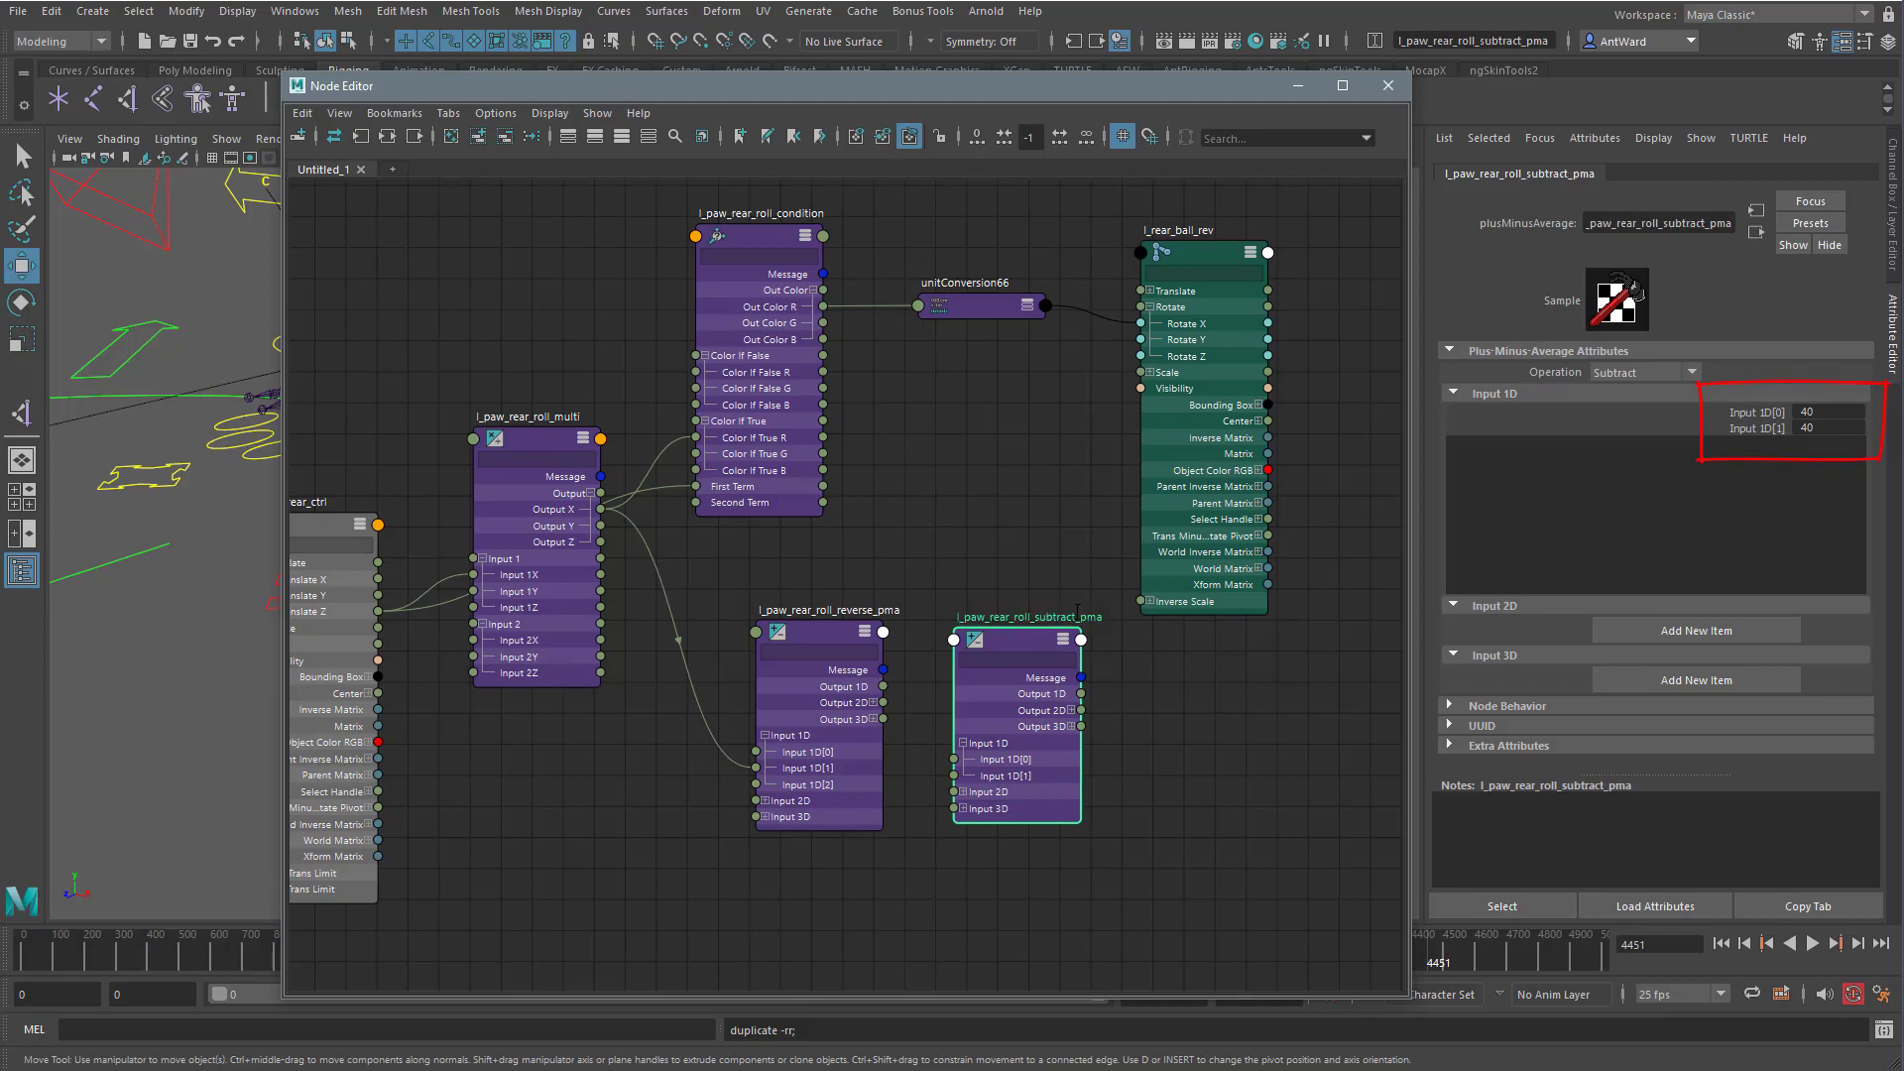
left_click_drag(1006, 637, 1021, 636)
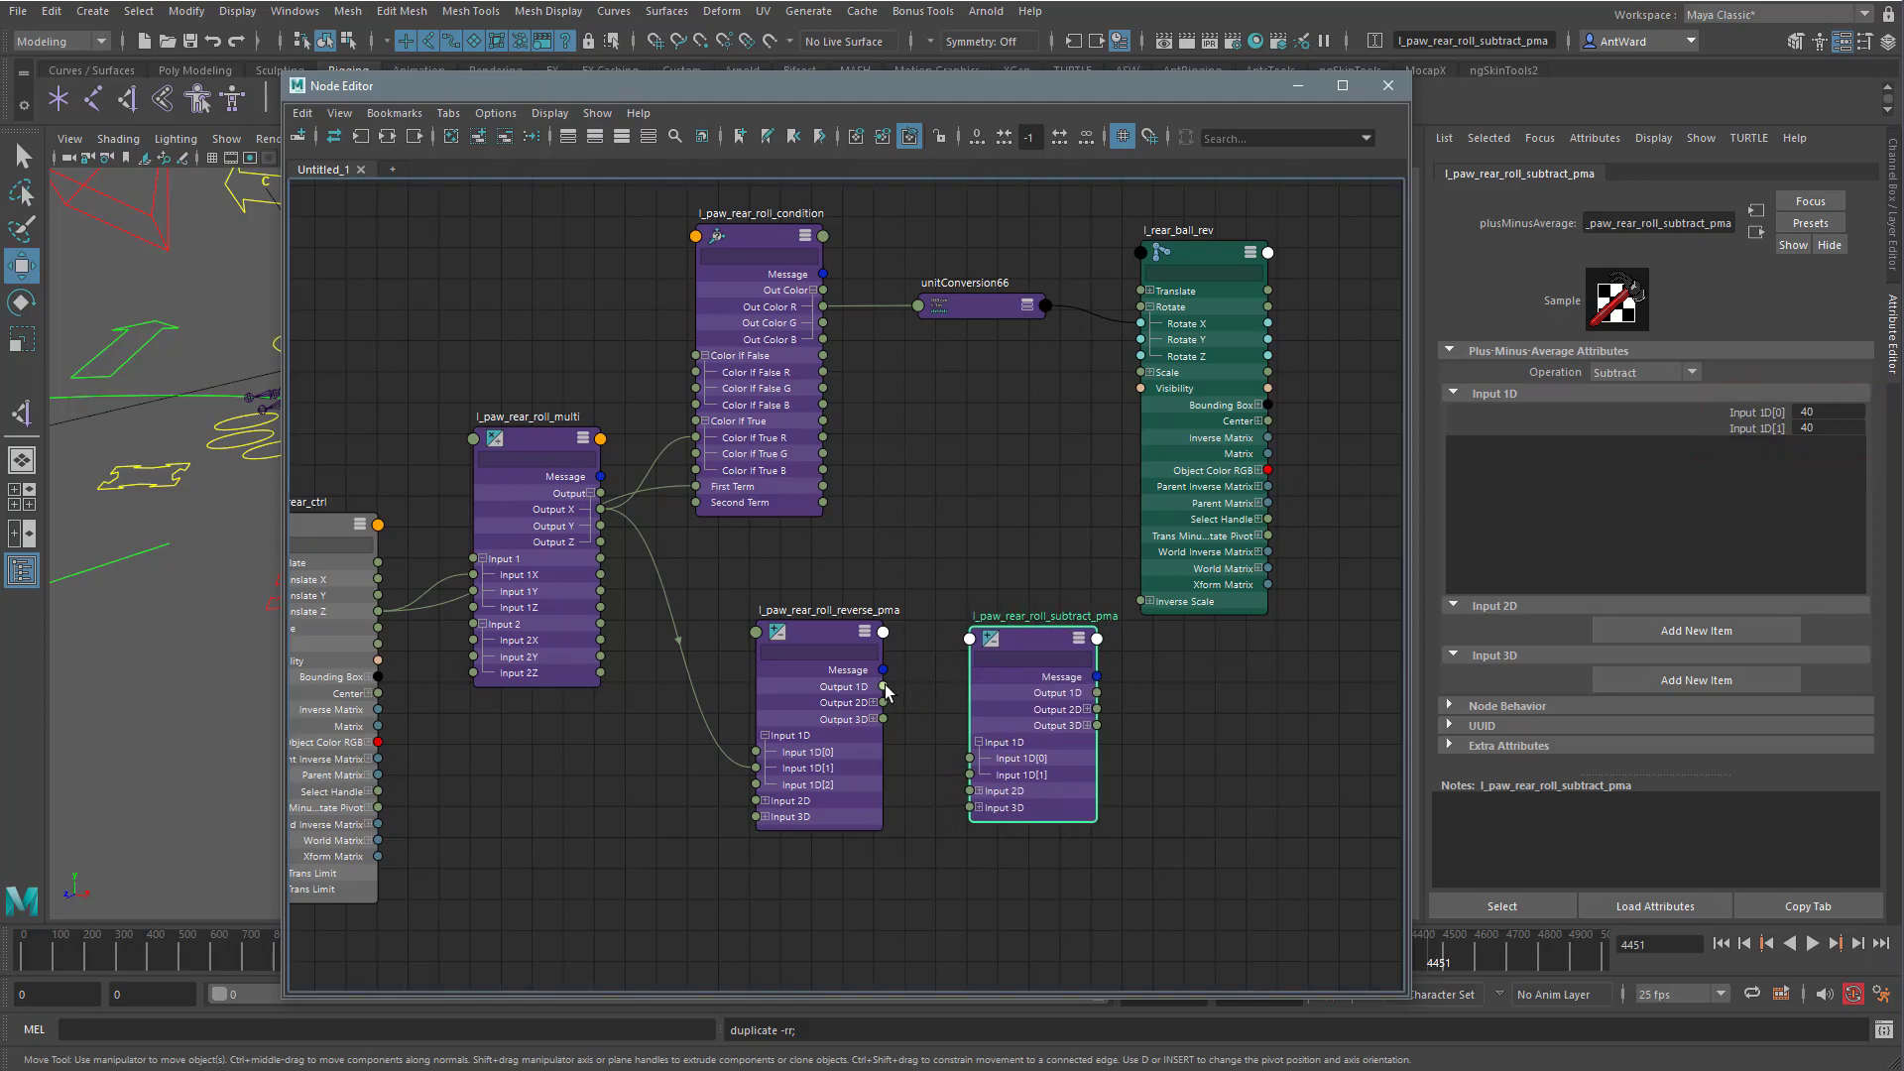
Connect Output 1D of l_paw_rear_roll_reverse_pma to Input 1D[1] of l_paw_rear_roll_subtract_pma, and the latter's Output 1D to Color If False R of l_paw_rear_roll_condition.
left_click_drag(883, 687, 970, 778)
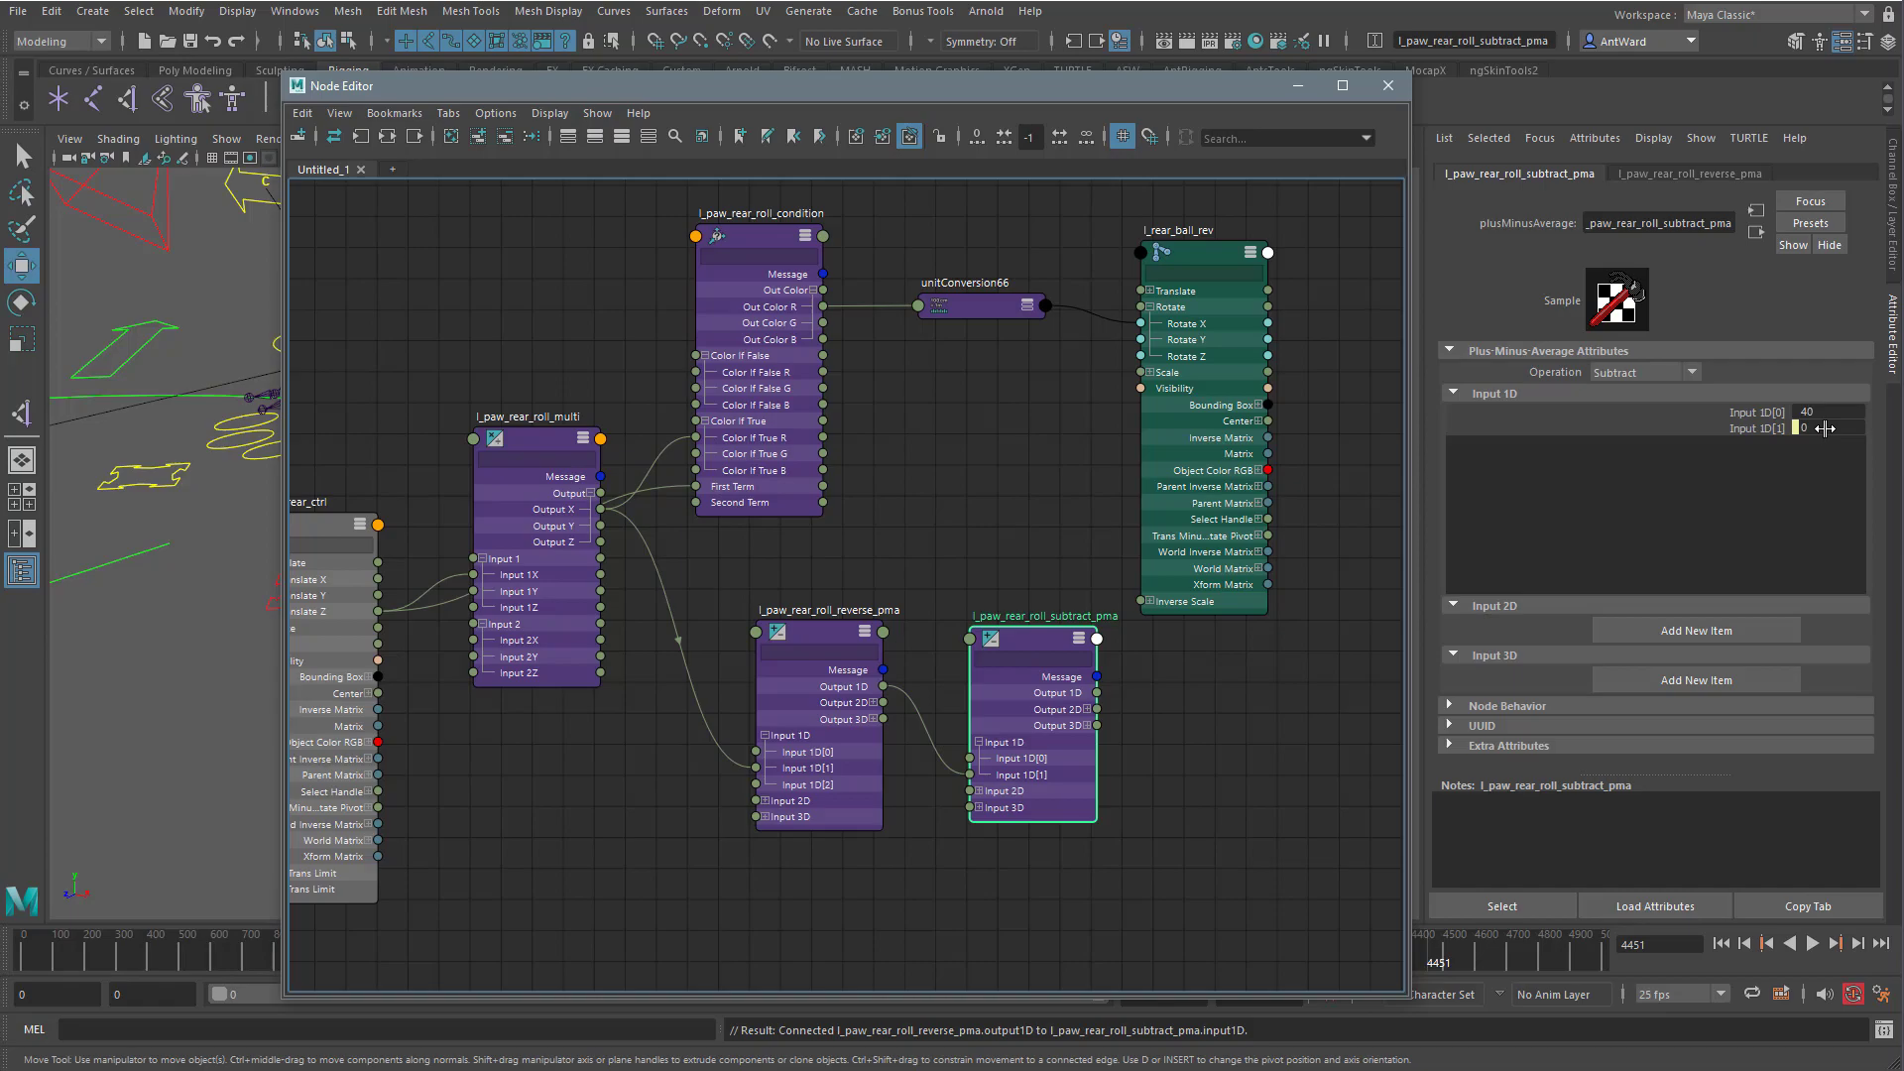
middle_click_drag(937, 512, 749, 531, "alt")
left_click_drag(997, 268, 1295, 237)
left_click_drag(778, 327, 1125, 271)
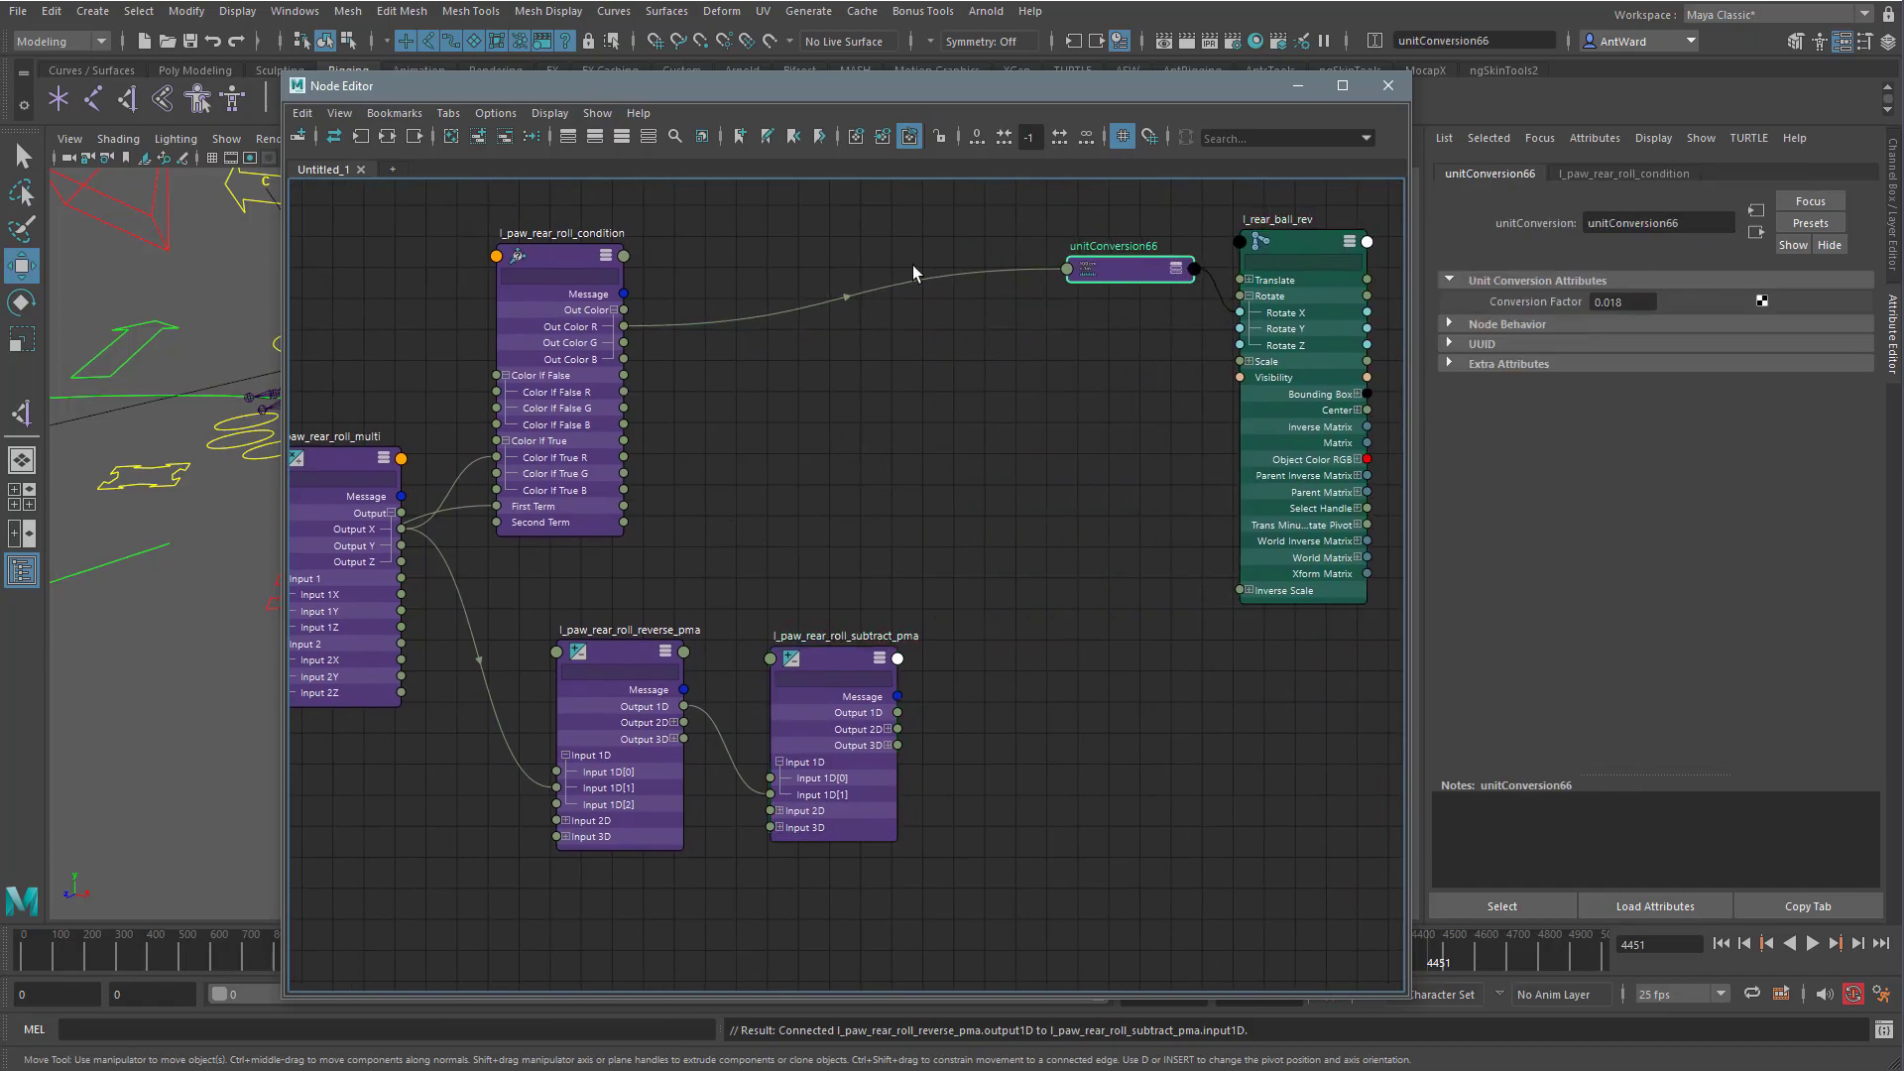
left_click_drag(560, 266, 942, 265)
left_click_drag(898, 712, 882, 394)
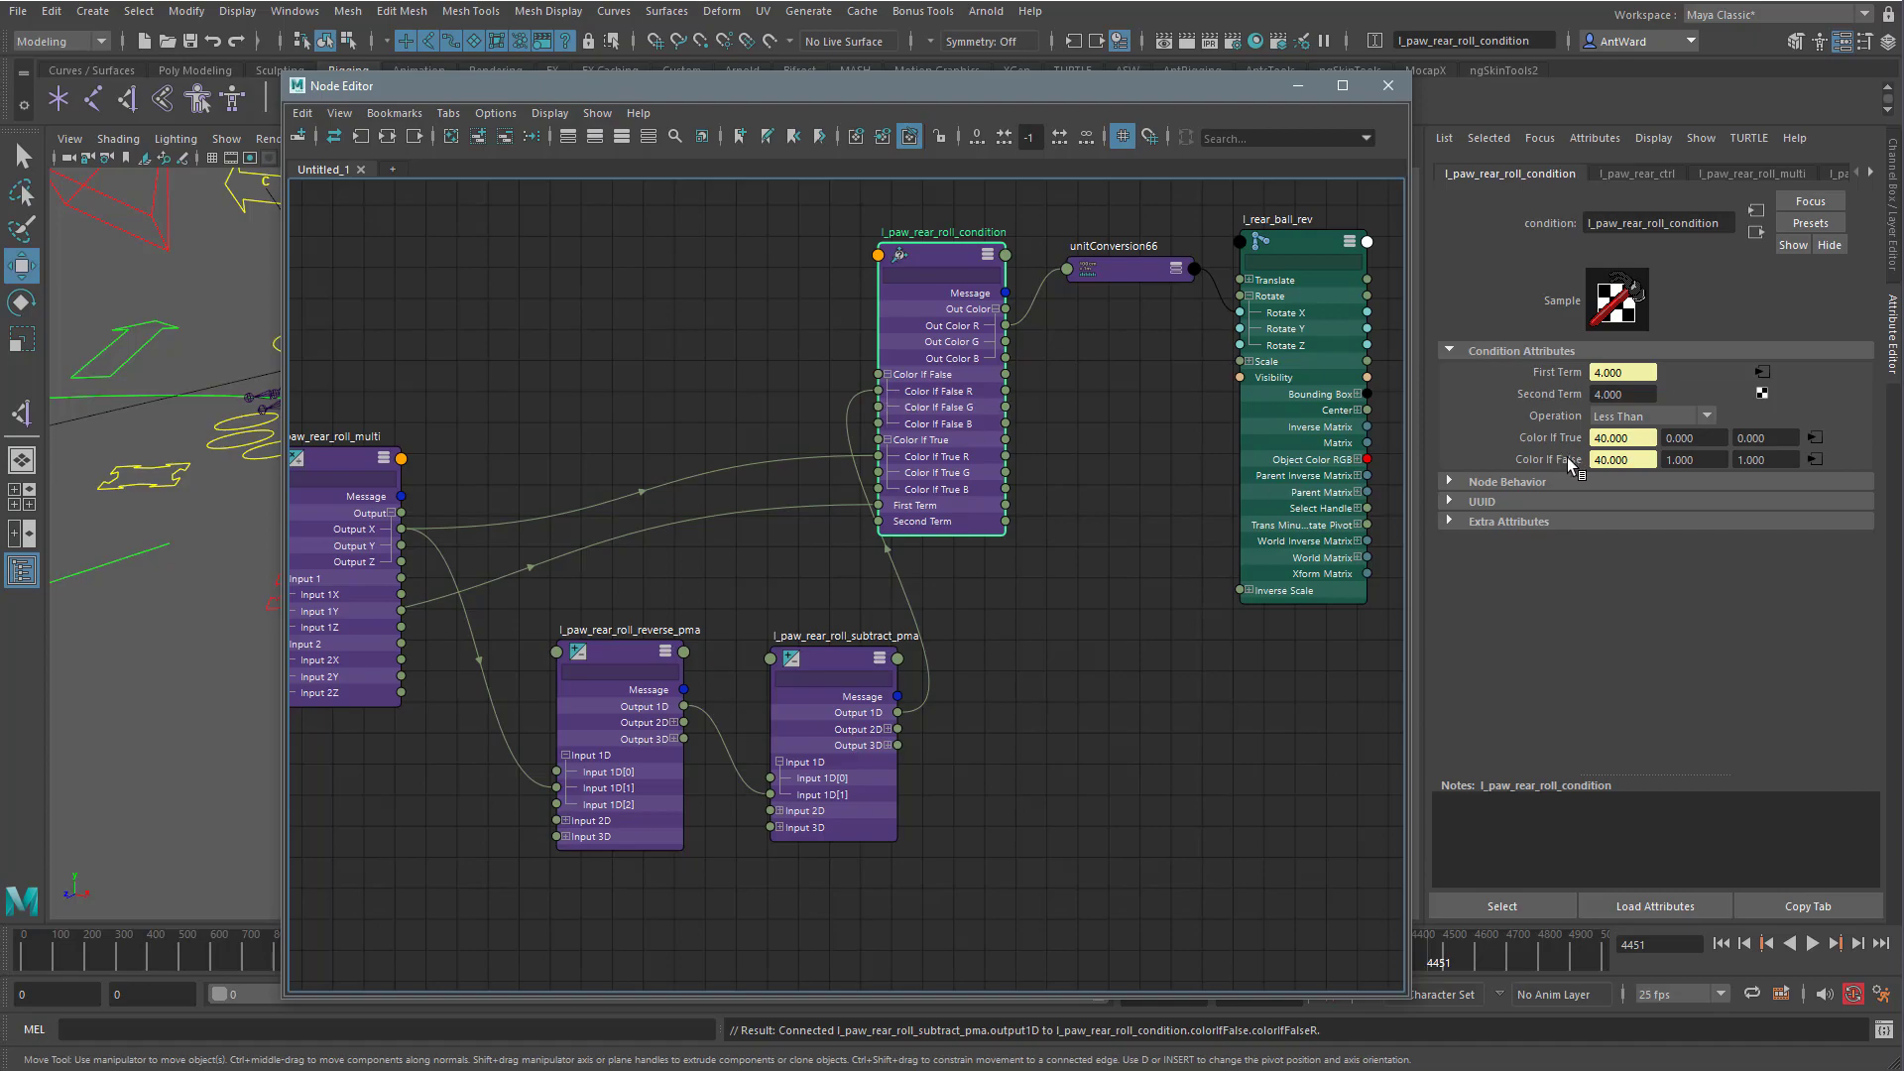
Show l_paw_rear_roll_condition's attributes in a separate window and examine them while moving l_paw_rear_ctrl along its Z axis.
left_click(1806, 905)
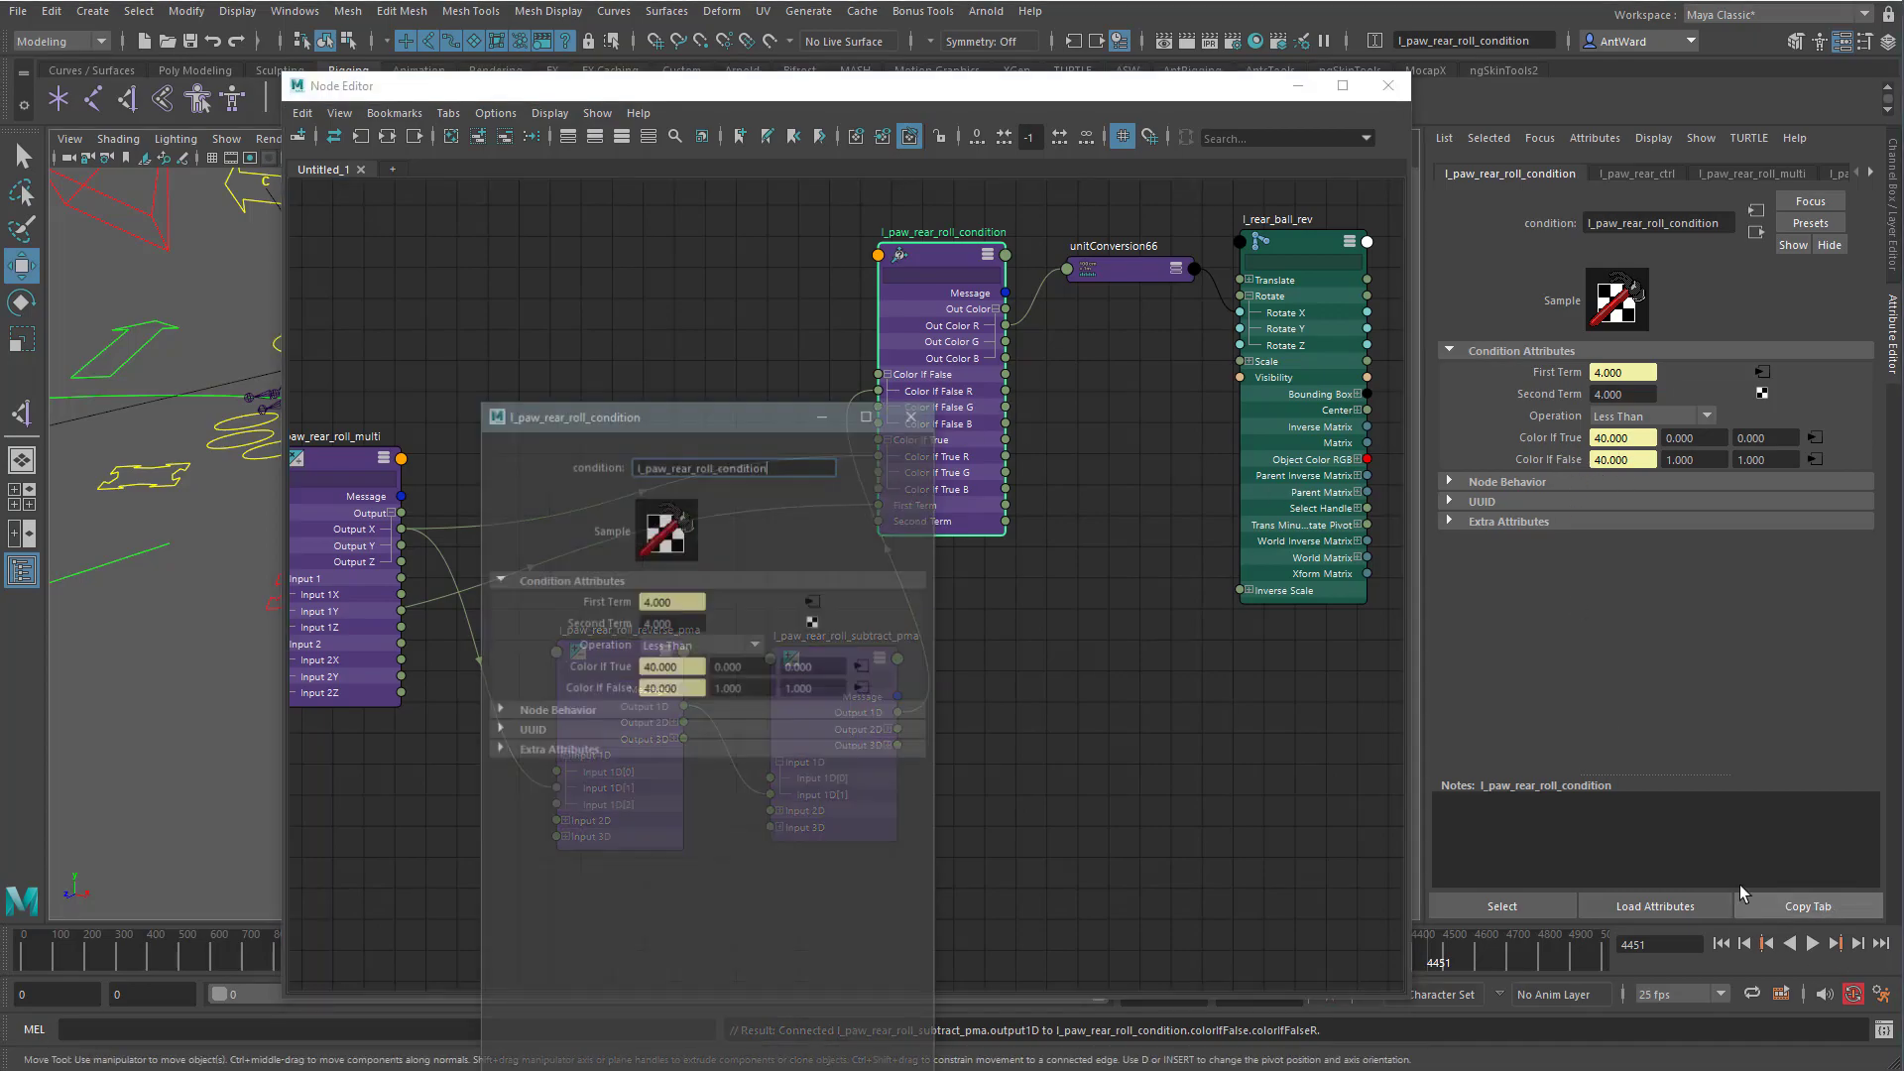
left_click_drag(761, 396, 1361, 194)
left_click(1297, 86)
left_click(1892, 208)
left_click_drag(555, 541, 458, 547, "alt")
left_click(459, 580)
left_click(30, 1065)
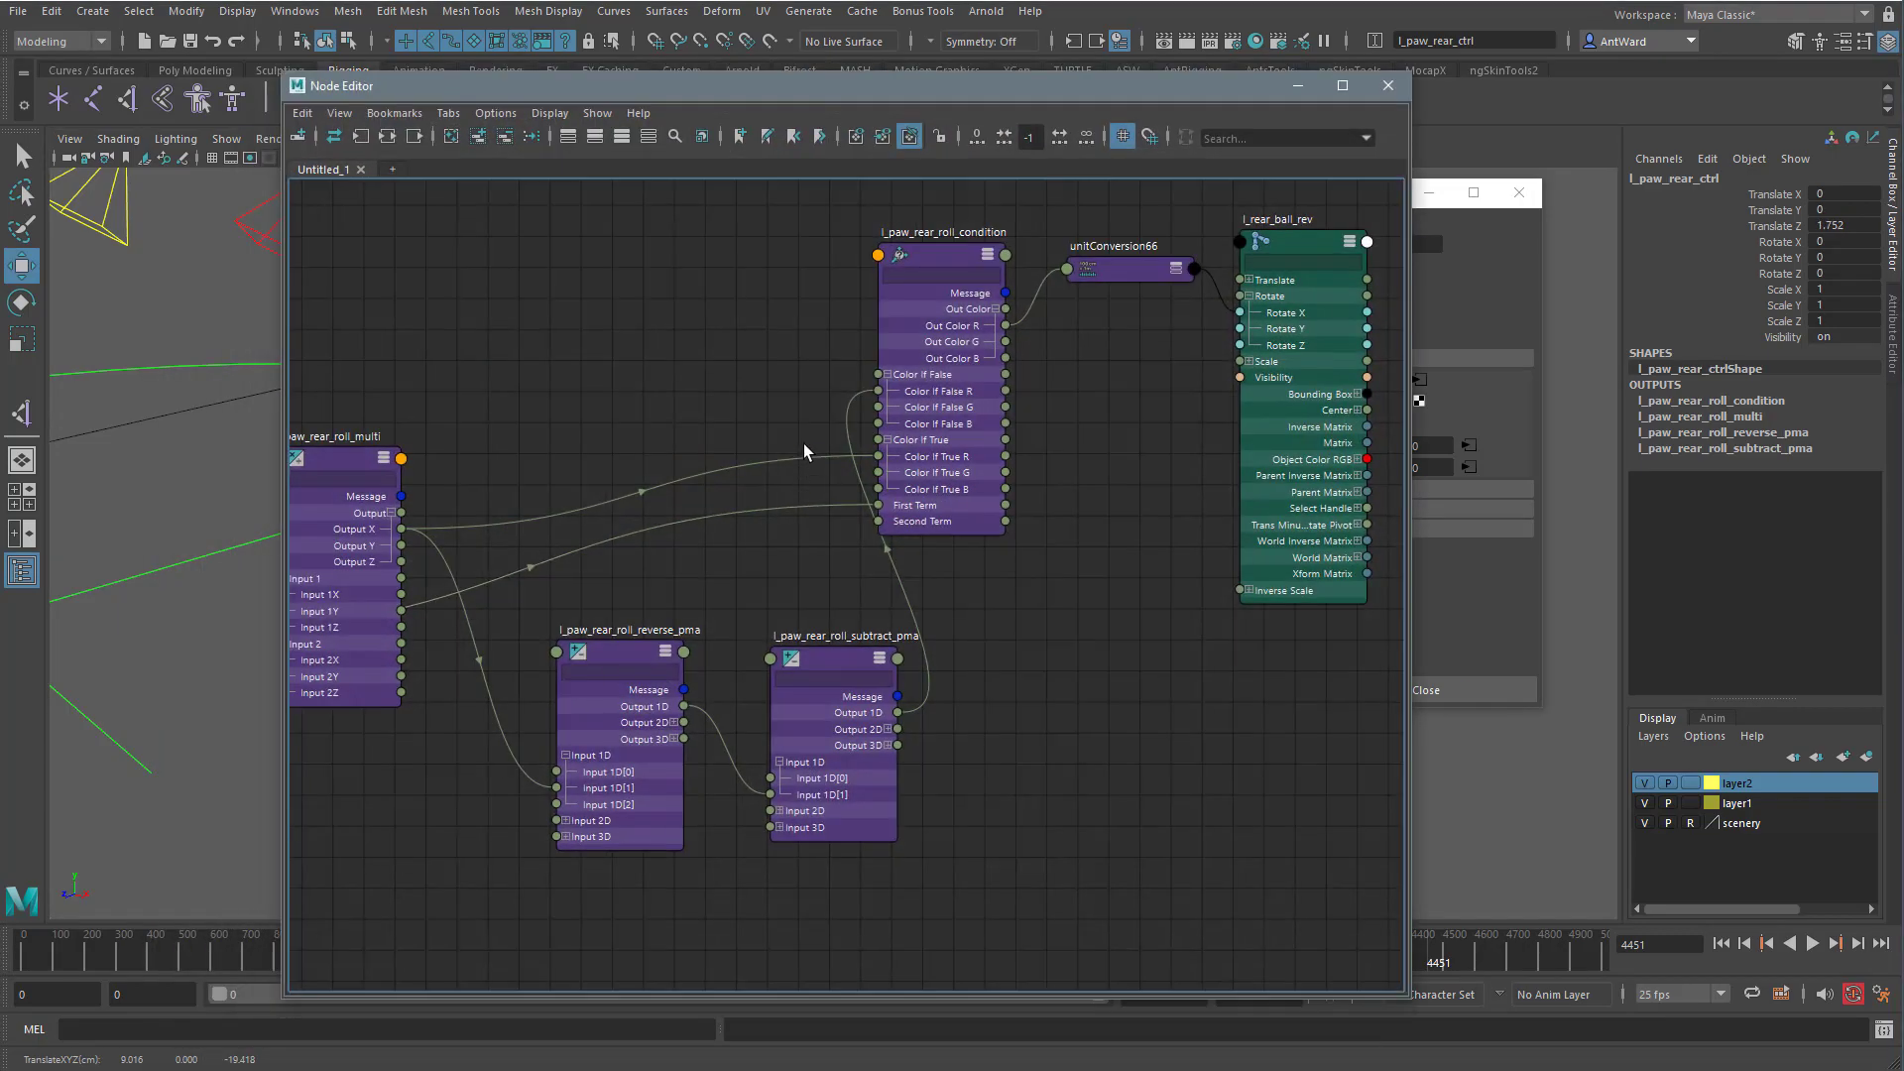
Change the operation of l_paw_rear_roll_subtract_pma to Sum.
left_click(825, 668)
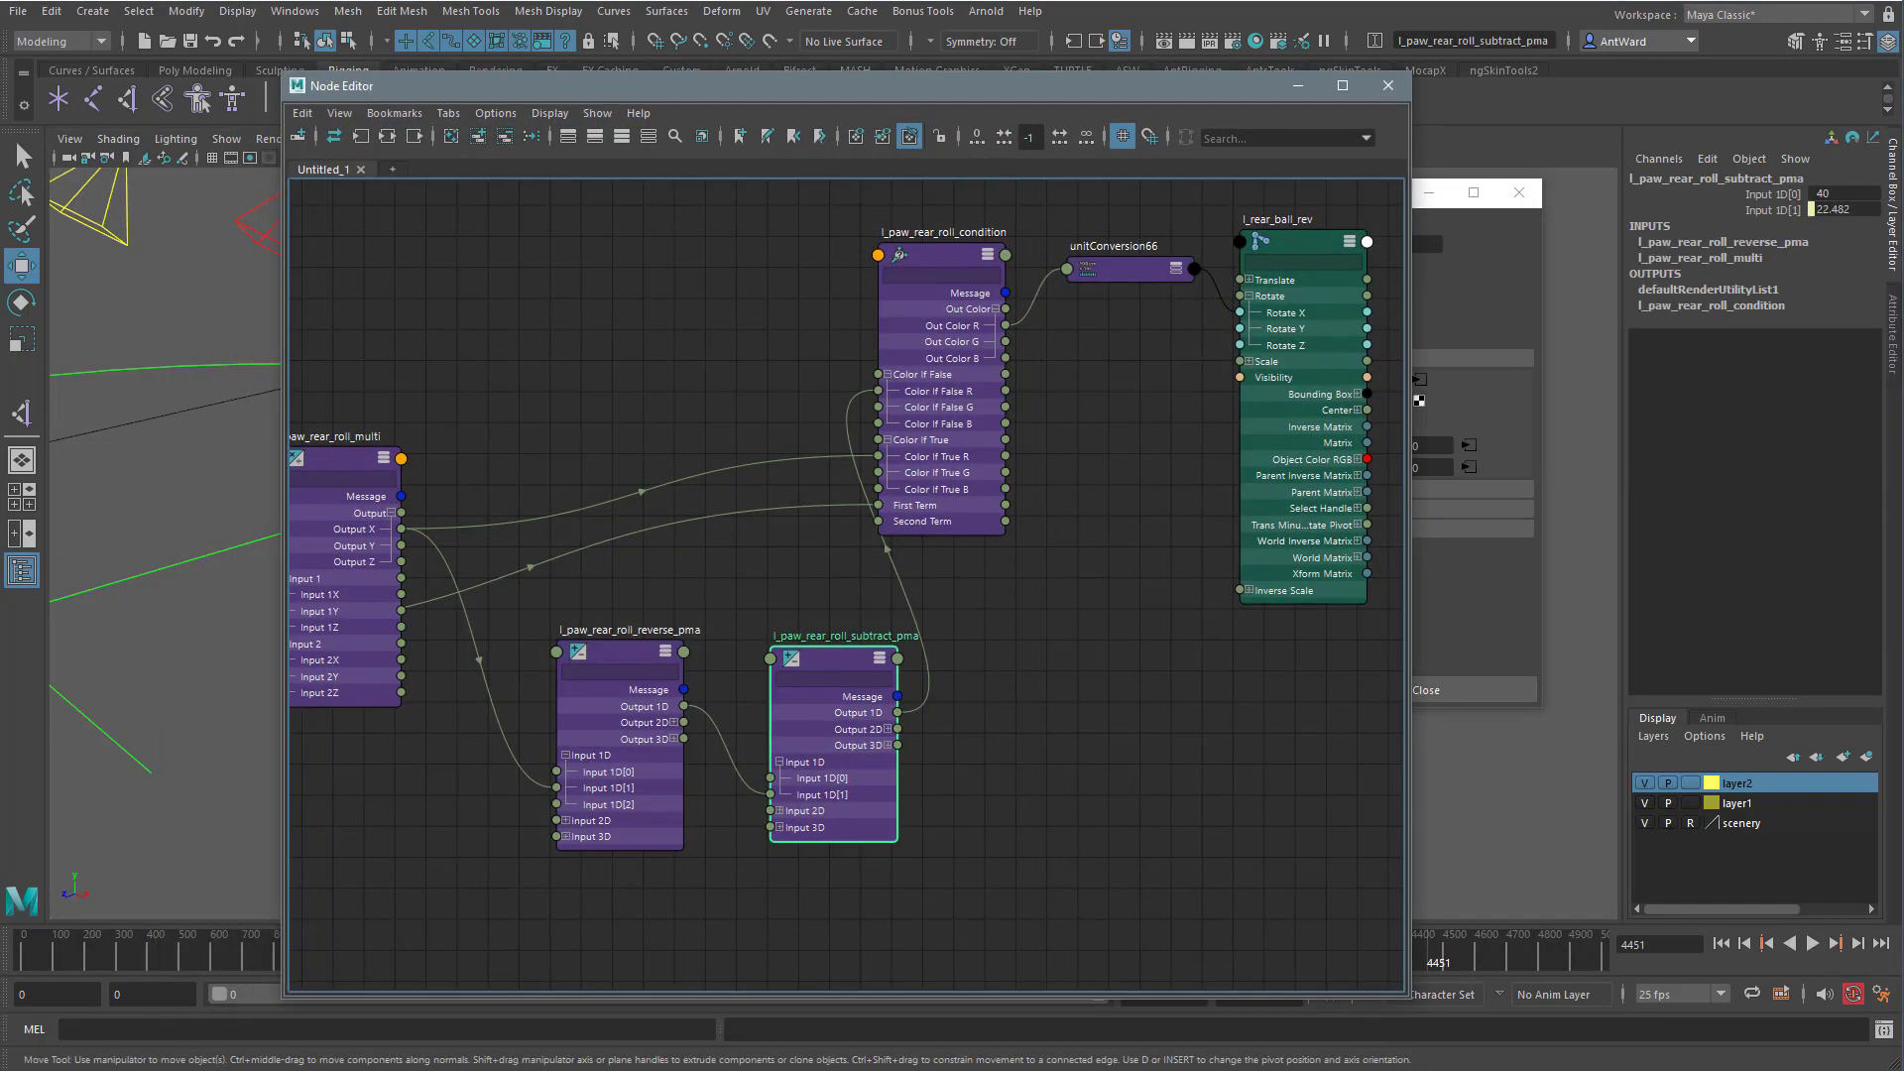
left_click(1893, 325)
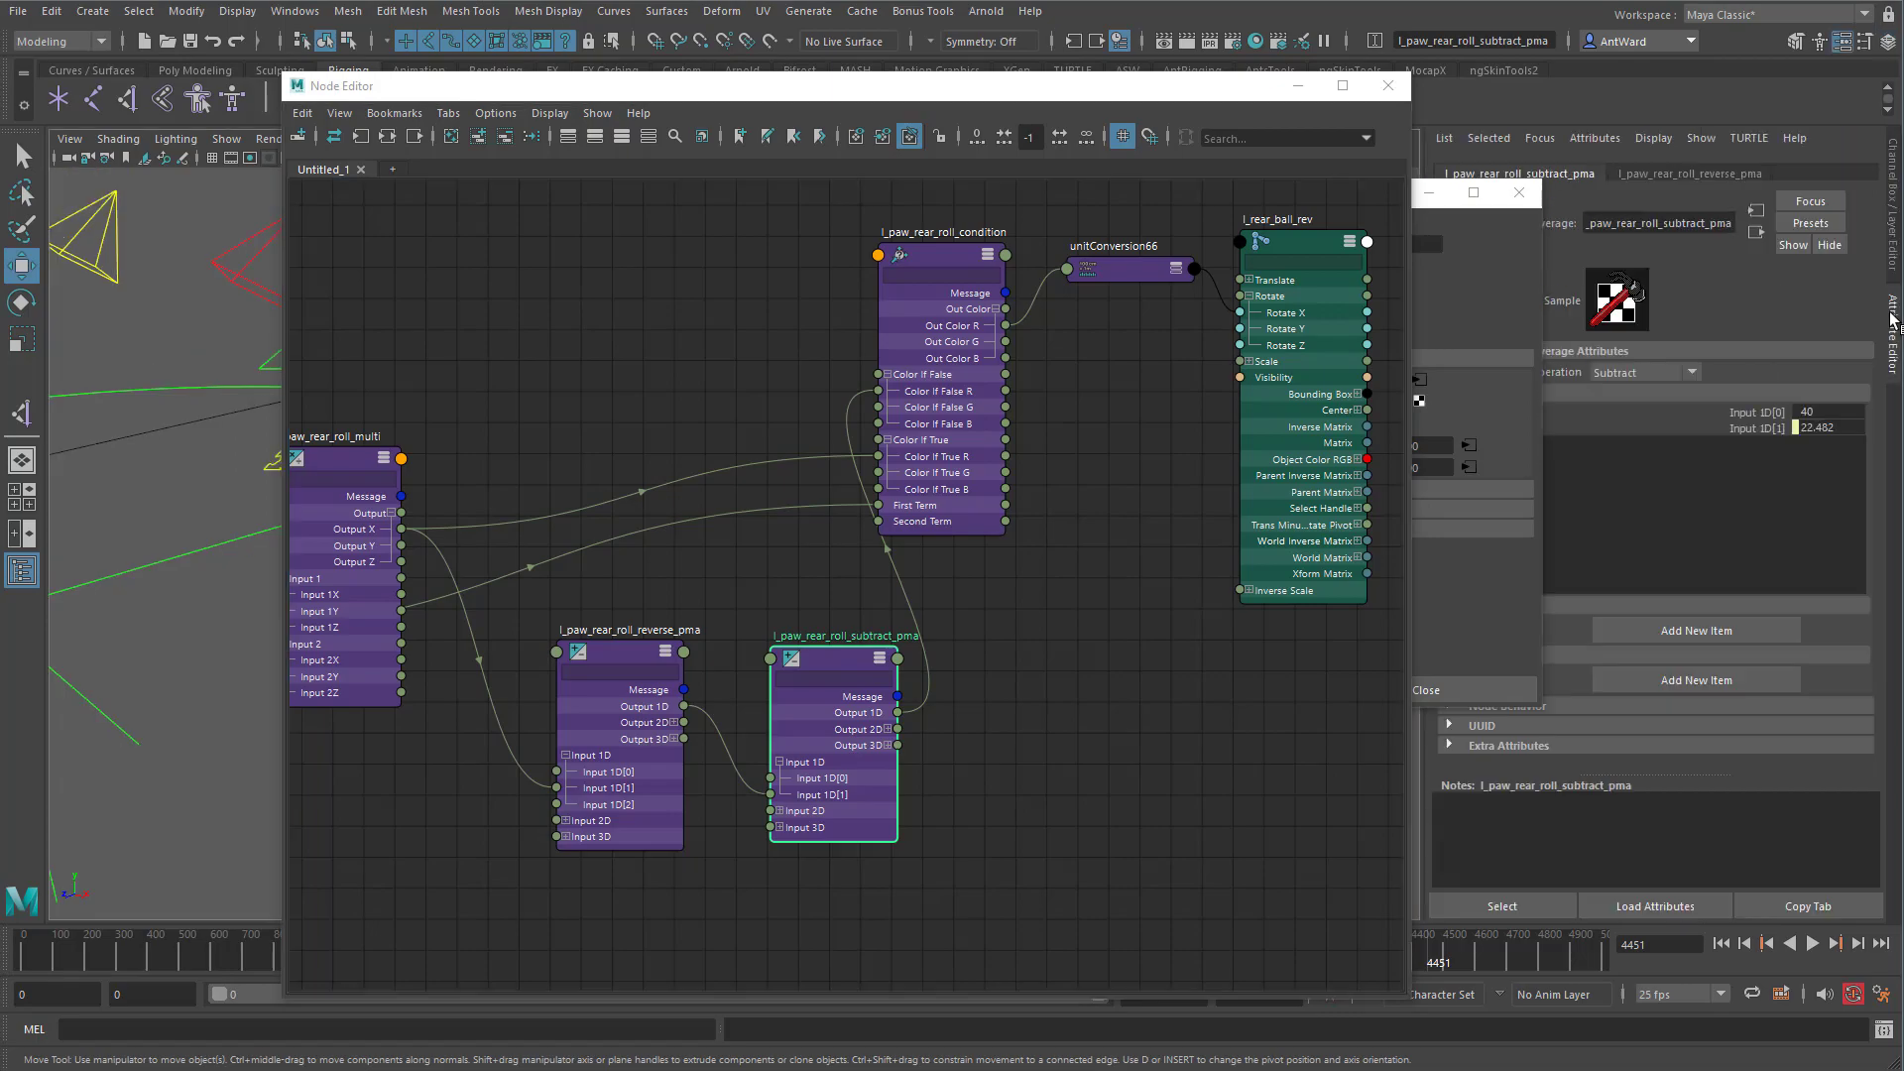
left_click(1628, 373)
Test the paw roll by moving l_paw_rear_ctrl along Z to about 7.75 while viewing the condition values.
left_click(1297, 85)
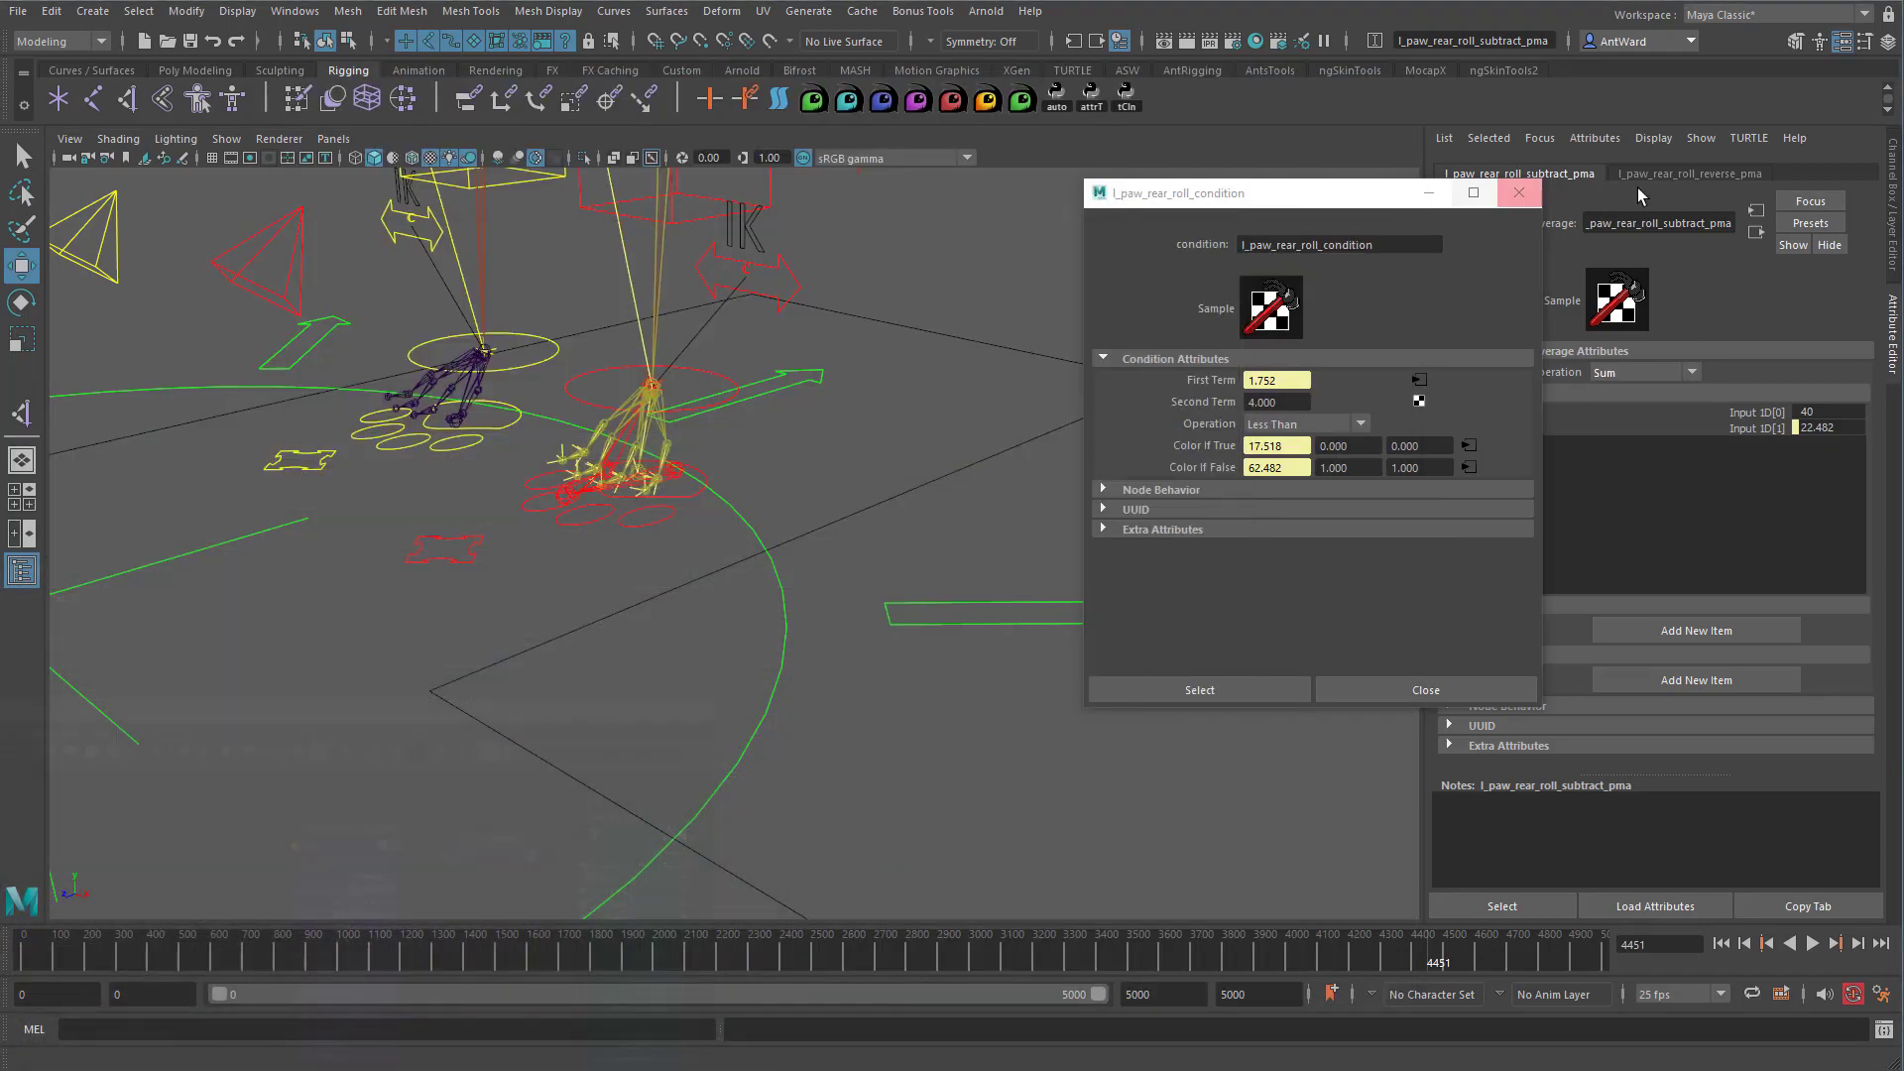
left_click(1895, 179)
left_click(504, 565)
left_click_drag(455, 563, 329, 587)
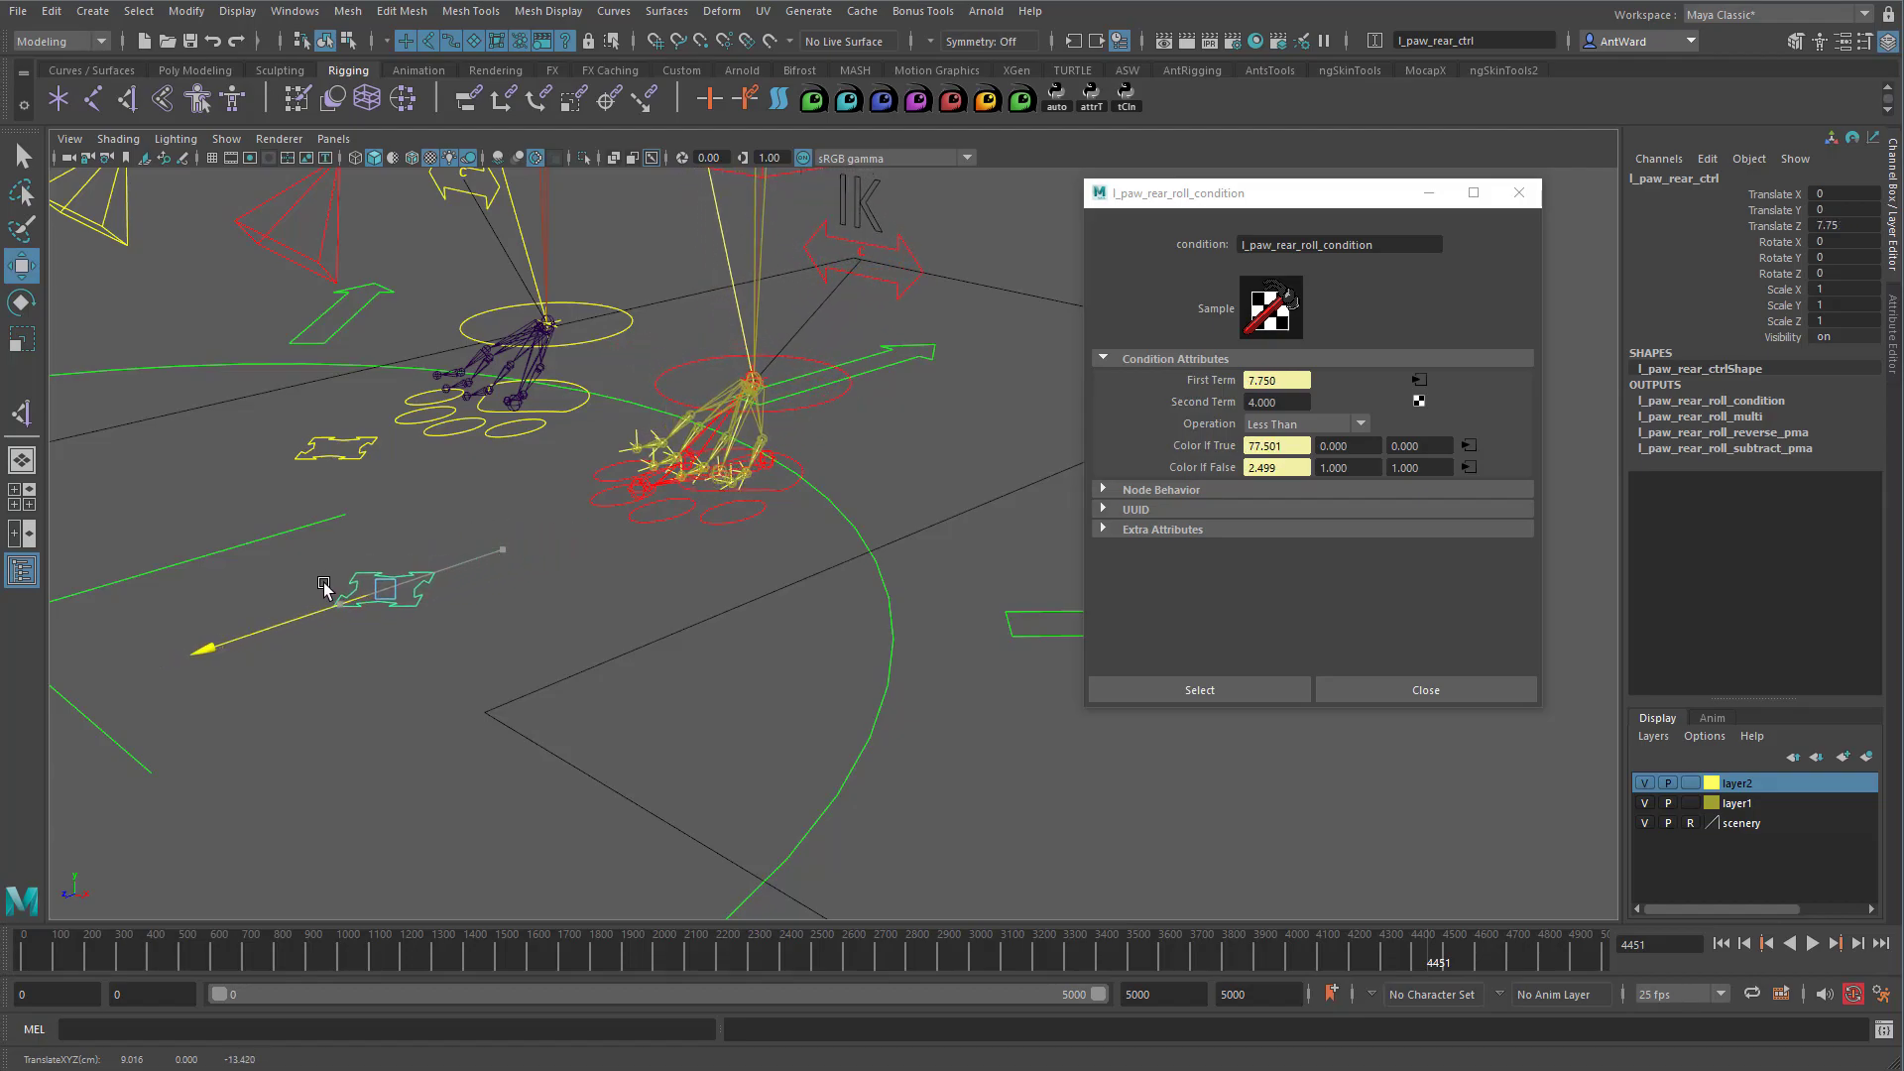
Test the tip roll by rotating l_rear_tip_rev about 28.8 degrees around X, and close the separate condition attributes window.
left_click(633, 485)
key("e")
left_click_drag(576, 341, 508, 404)
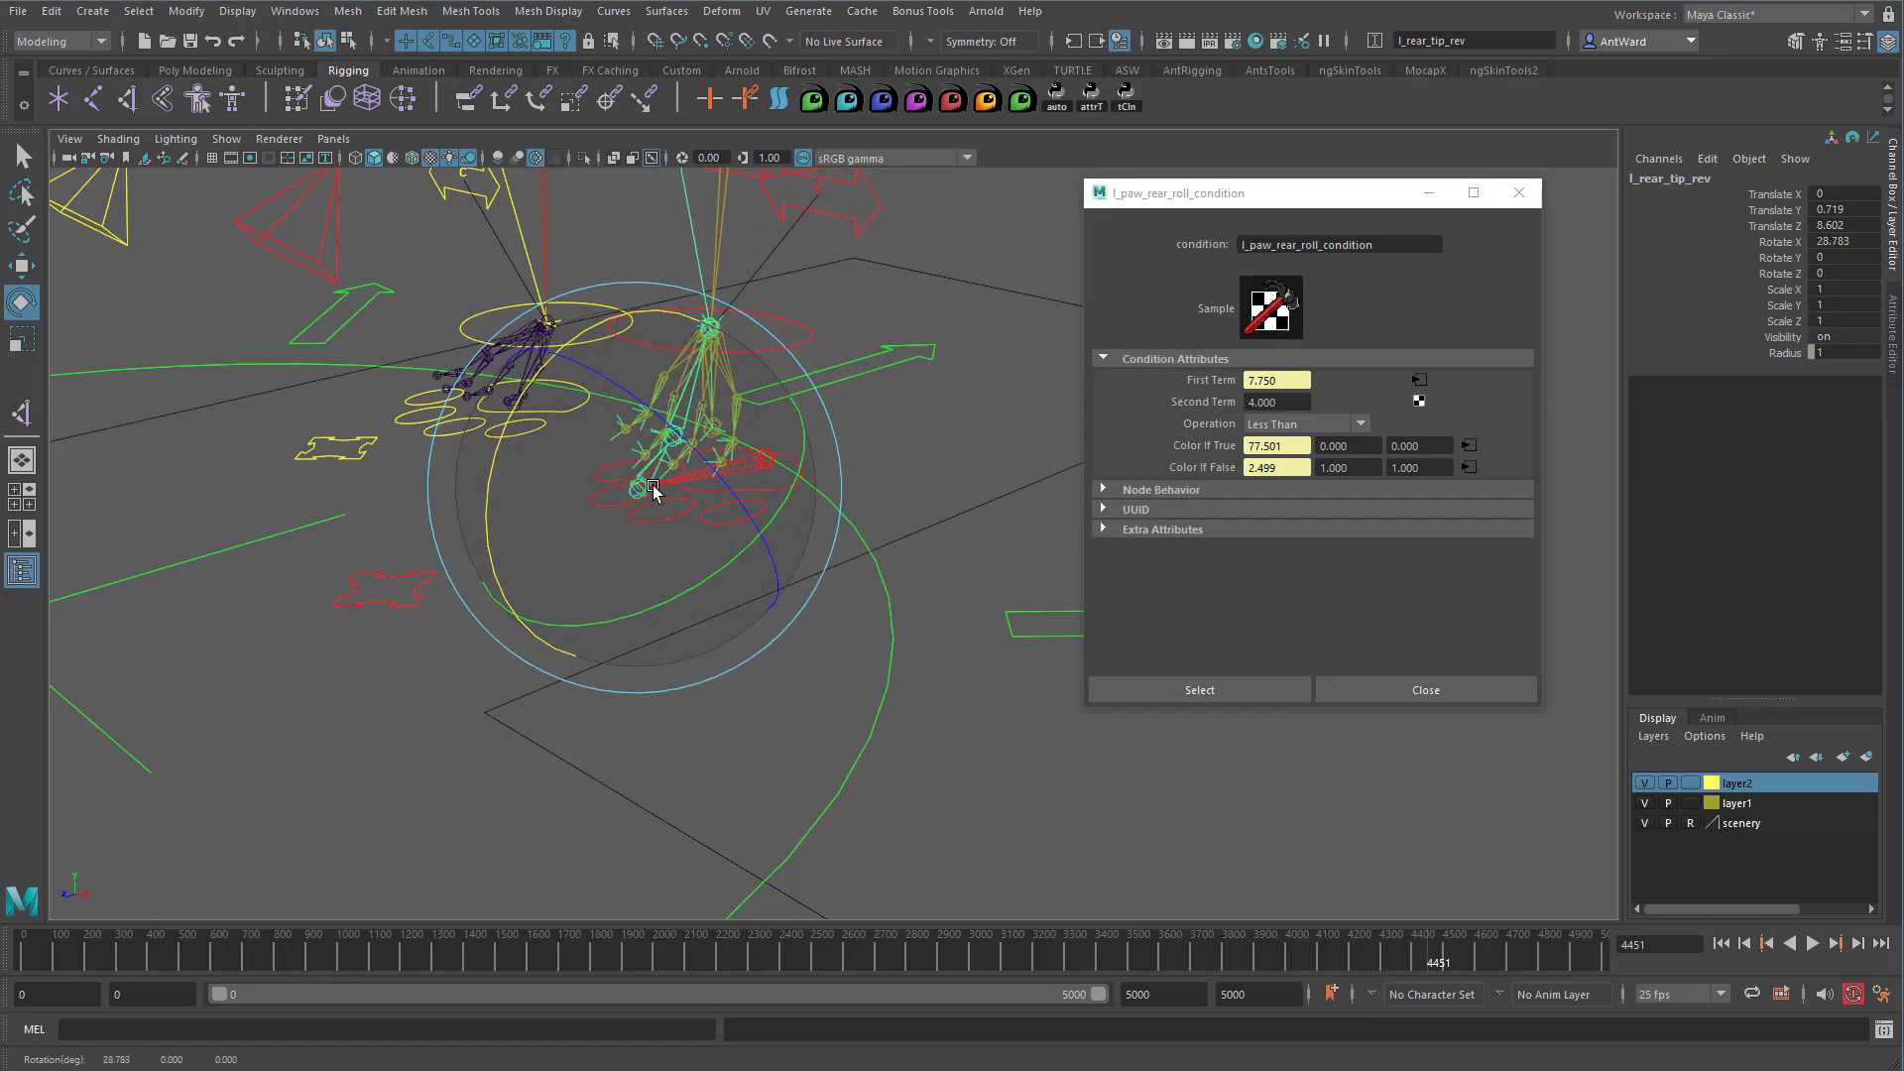
key("alt+Tab")
left_click(1524, 192)
left_click_drag(1201, 101, 1343, 107)
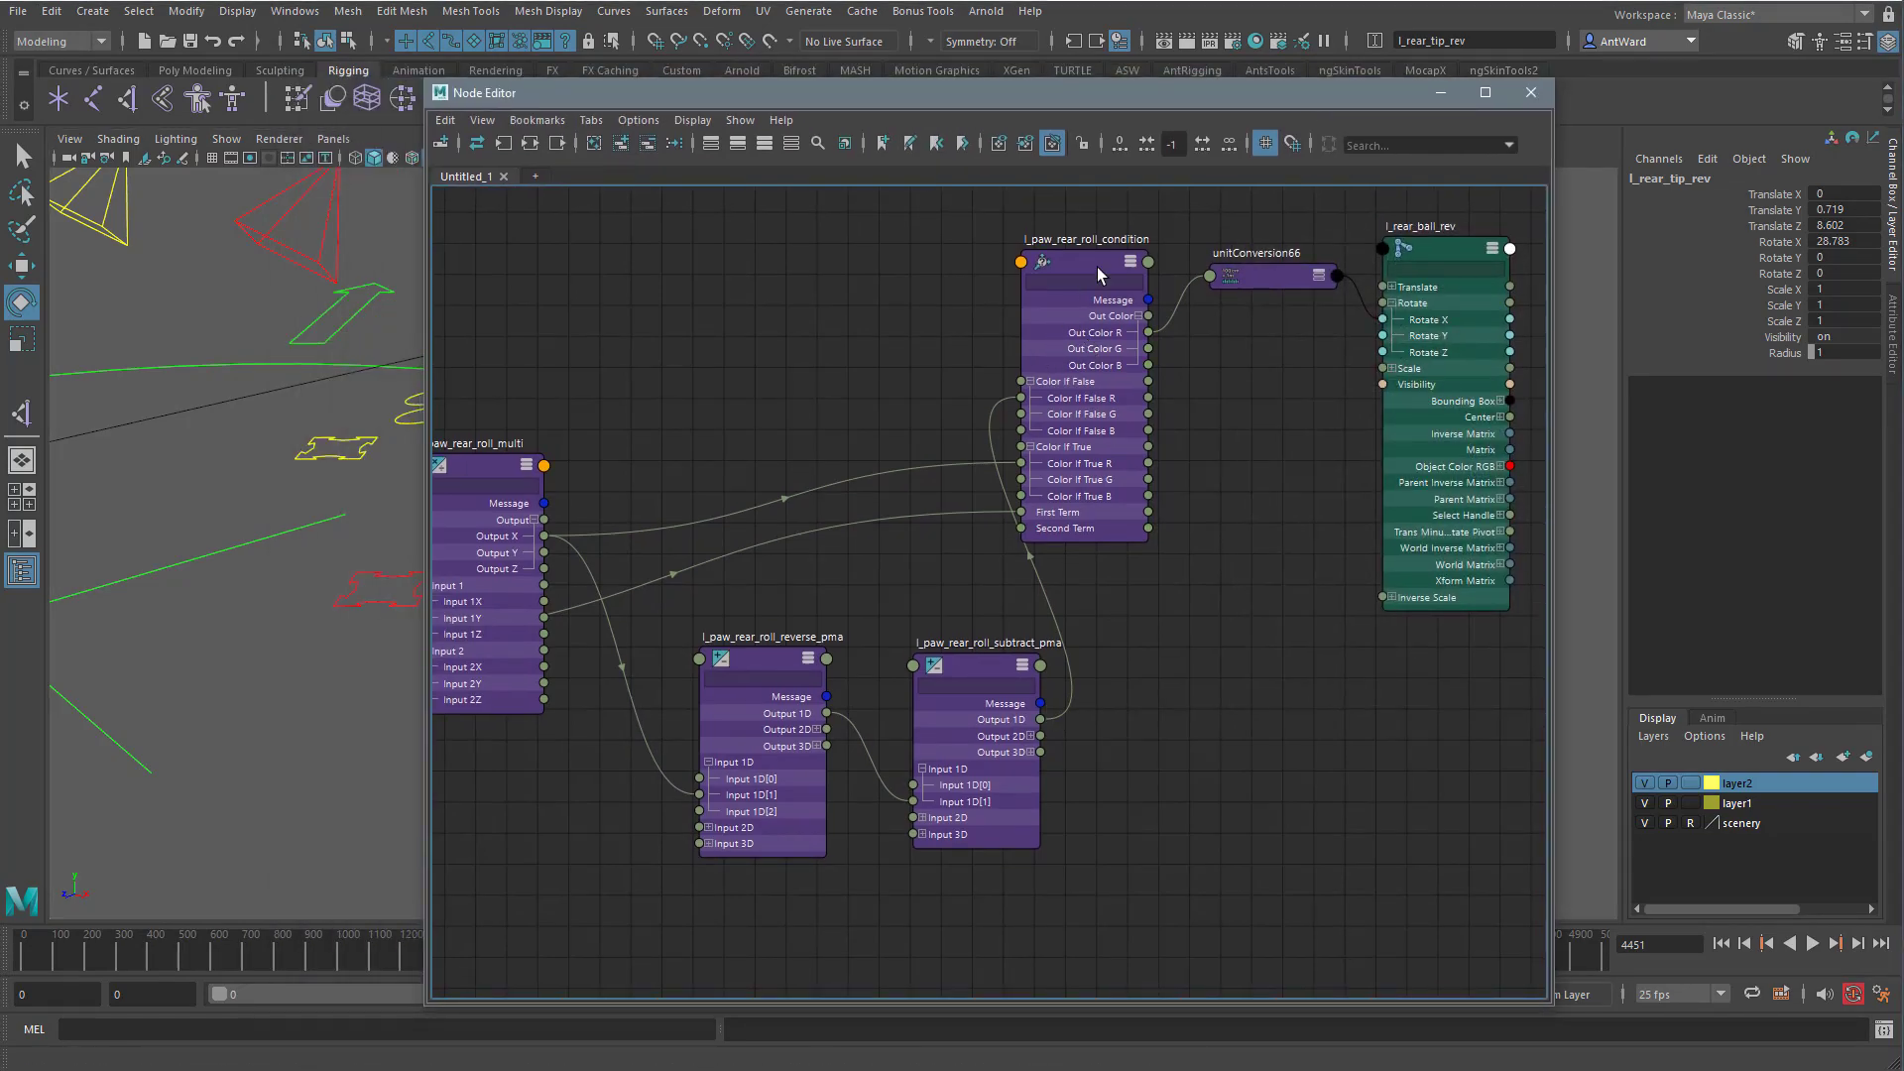
Duplicate l_paw_rear_roll_multi, place the copy beside l_paw_rear_roll_subtract_pma and expand its Input 1 and Input 2 attributes.
left_click(478, 477)
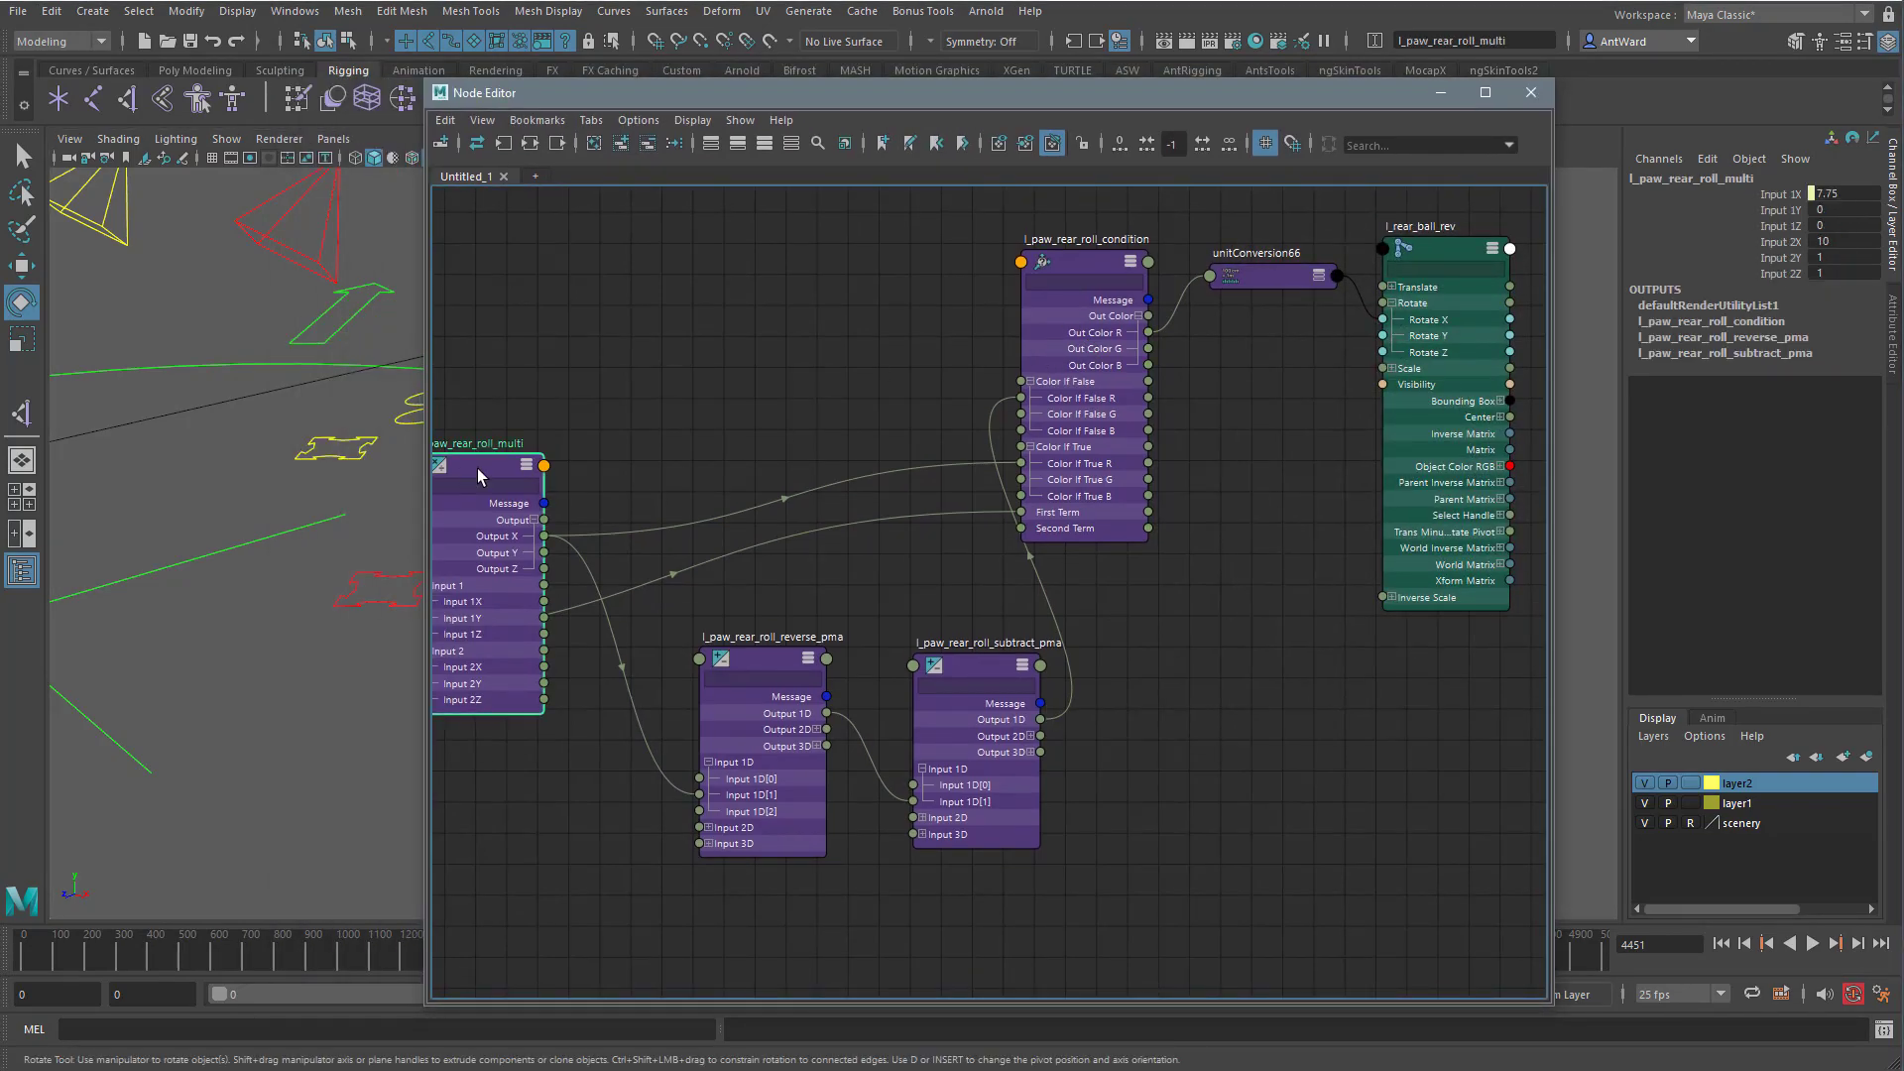
key("ctrl+d")
left_click_drag(762, 409, 1195, 675)
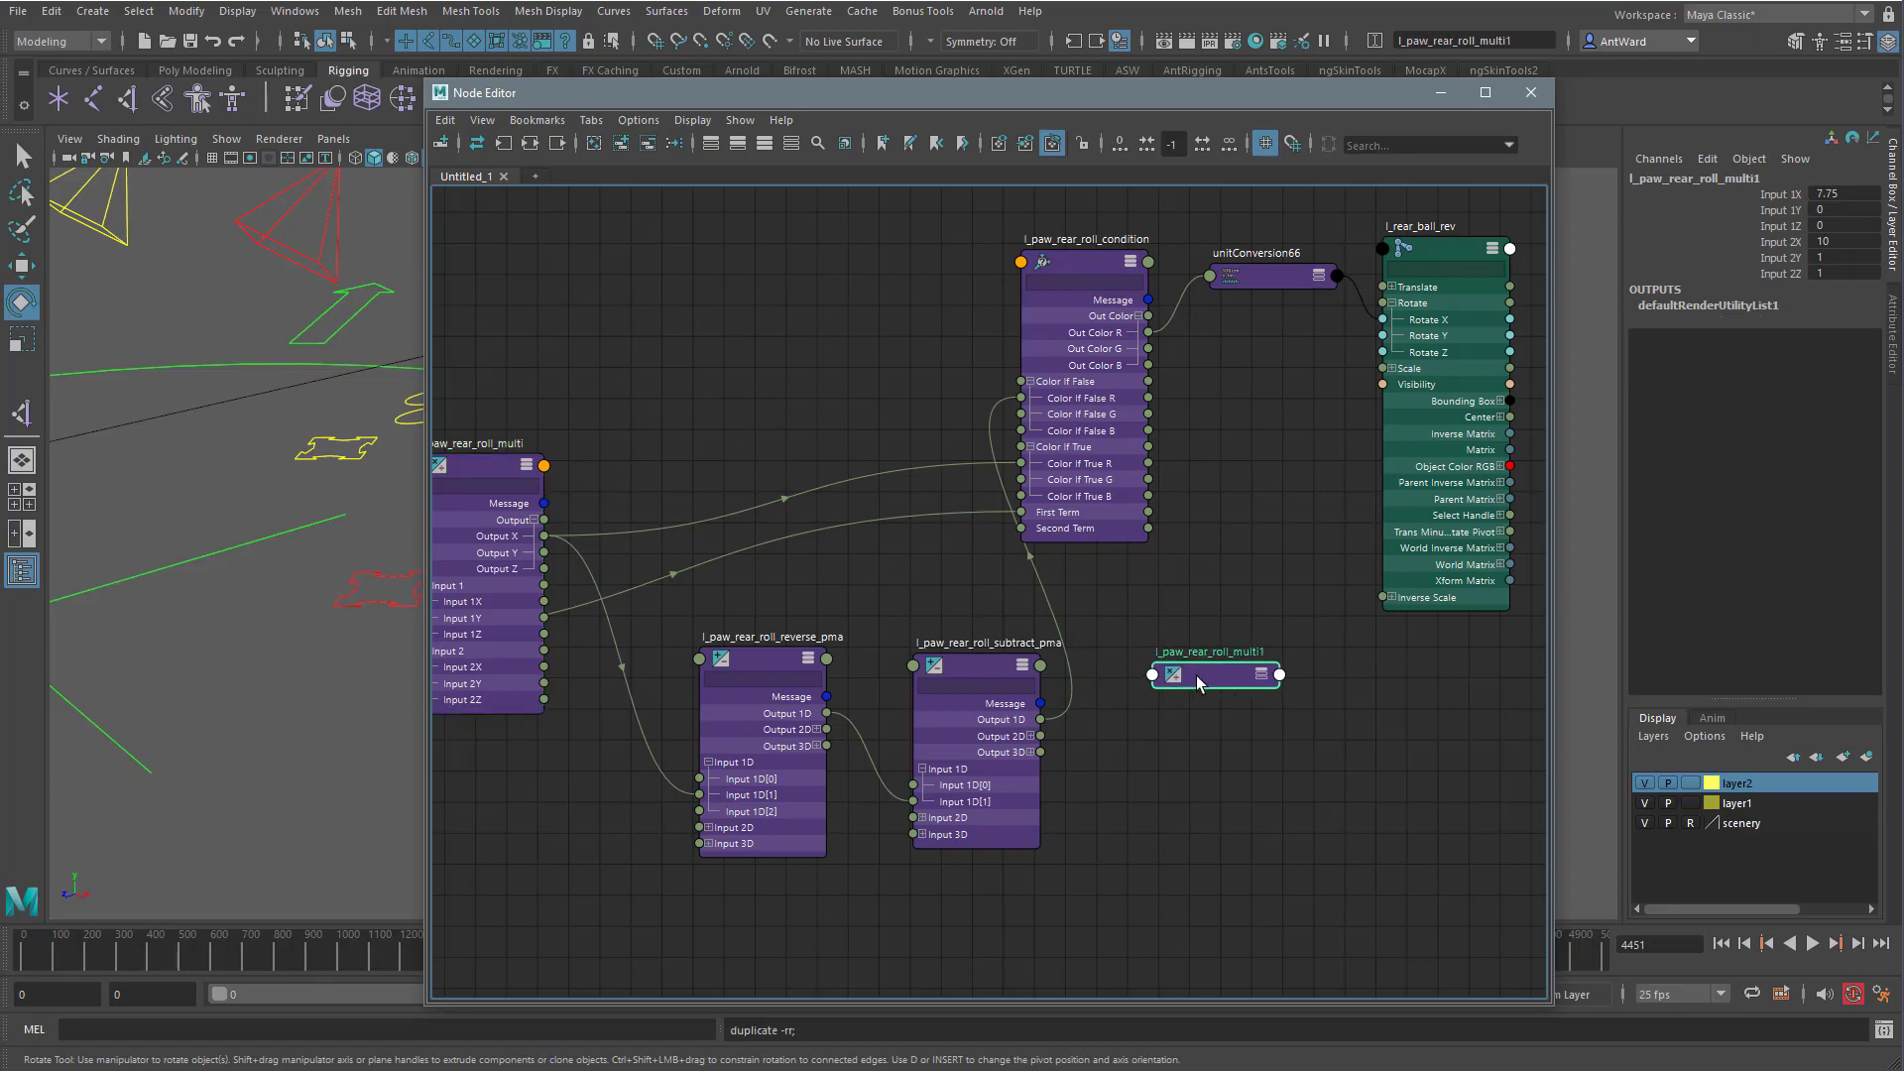
key("3")
left_click(1161, 761)
left_click(1161, 744)
Rename the duplicated multiply node l_paw_rear_roll_tip_multi.
double_click(1218, 651)
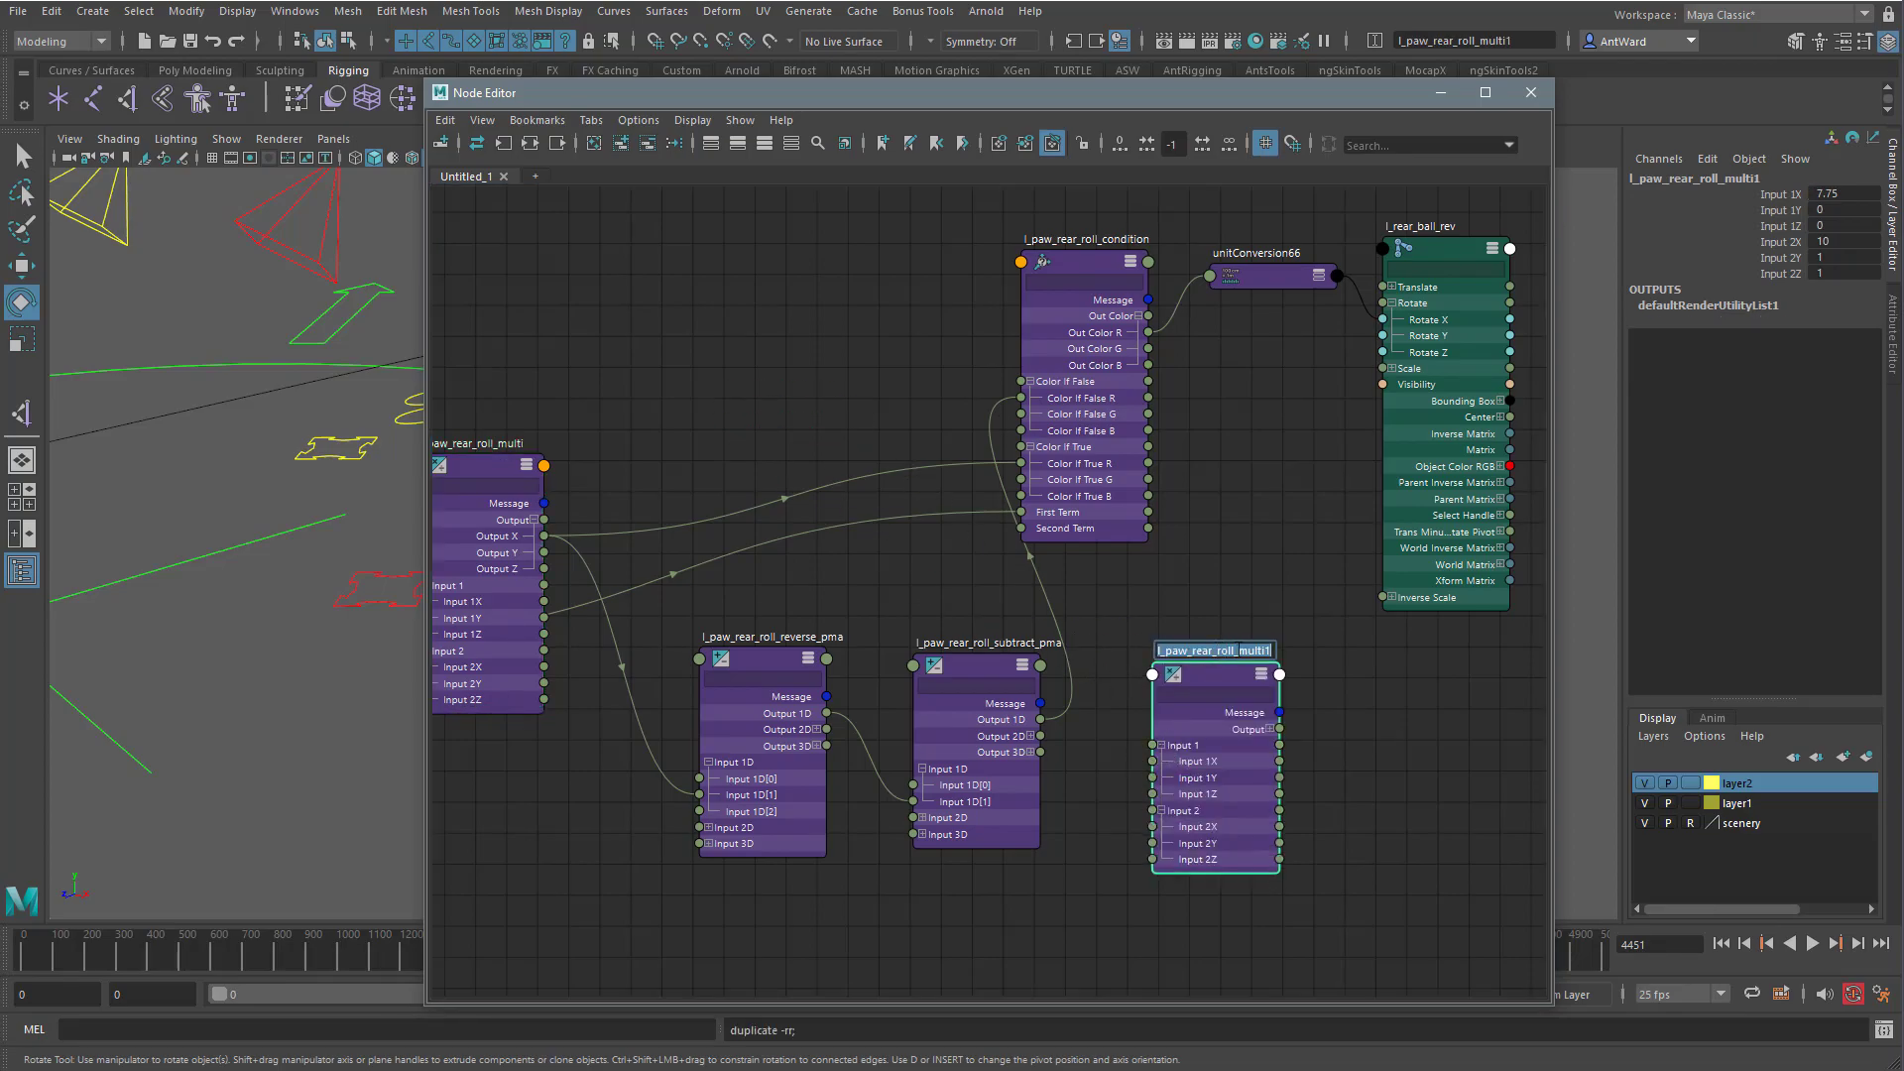
left_click(1240, 650)
type("tip_")
key("End")
key("BackSpace")
key("Return")
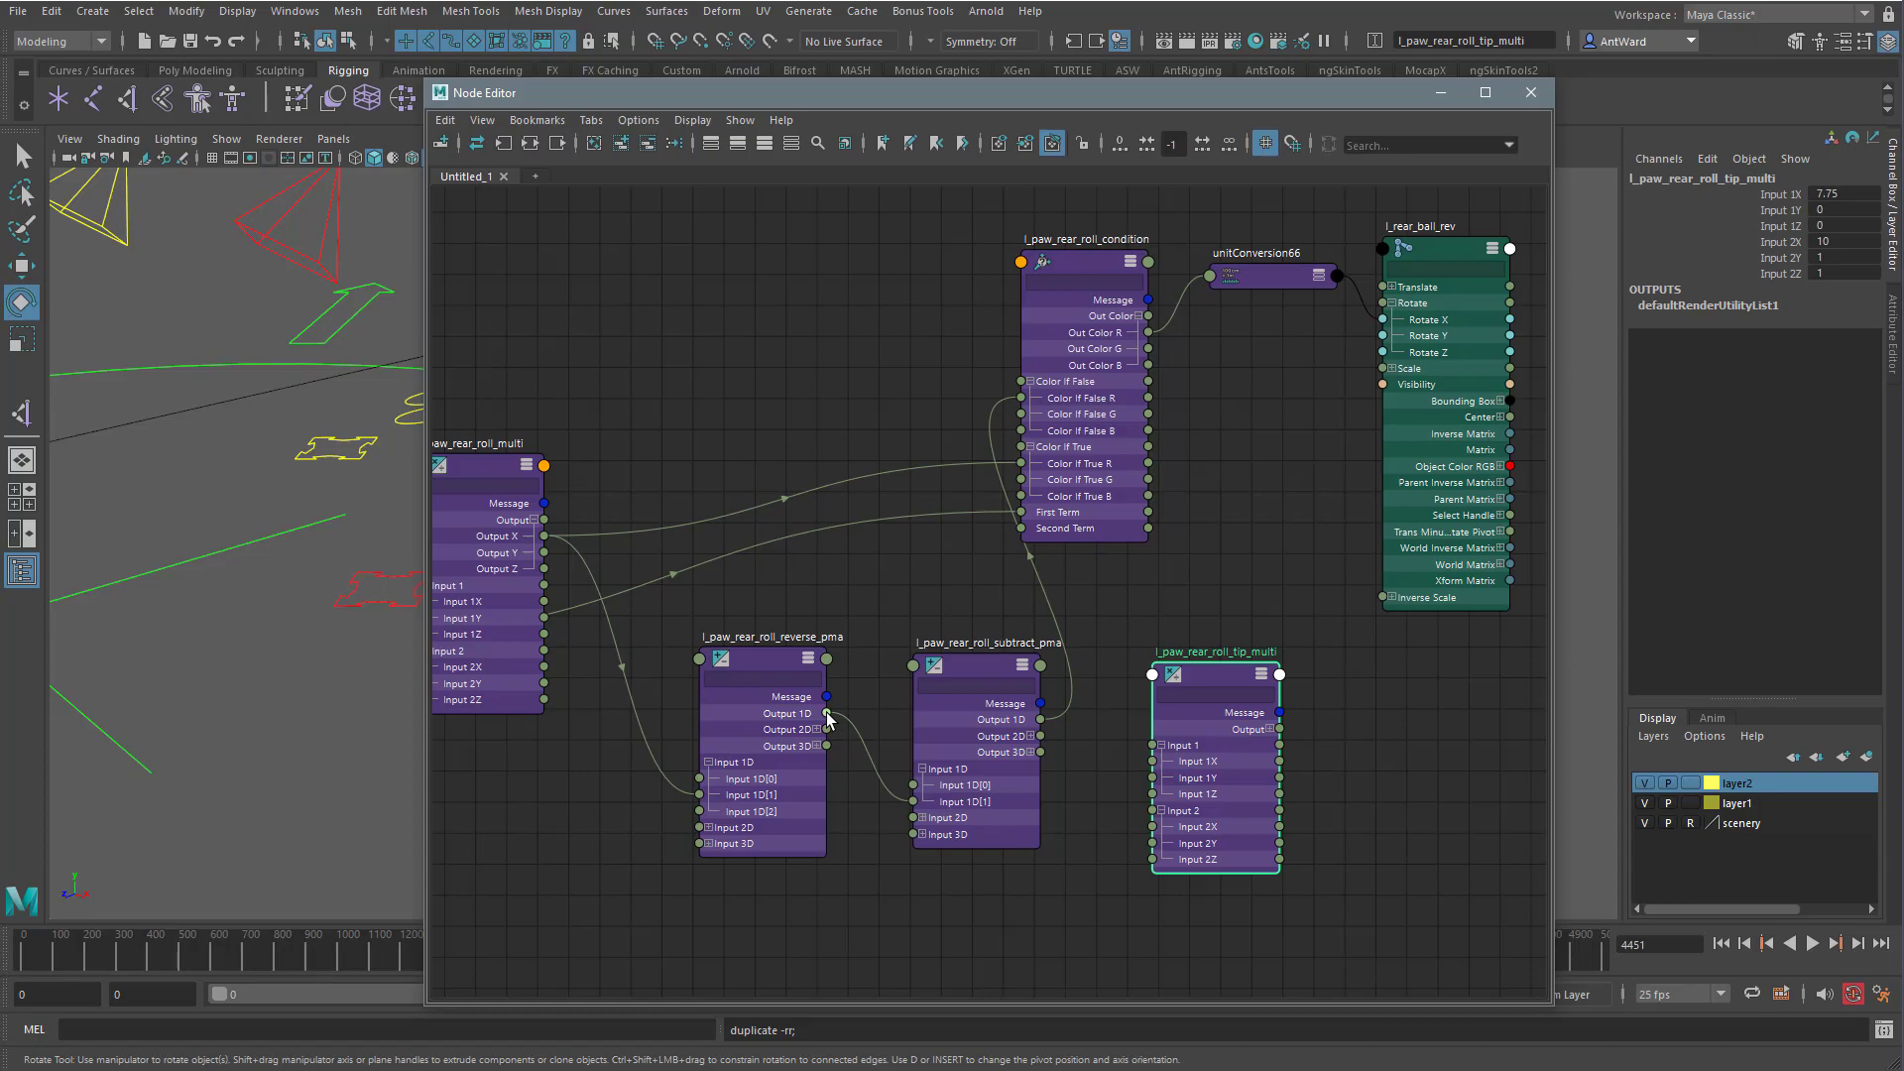
Connect Output 1D of l_paw_rear_roll_reverse_pma to Input 1X of l_paw_rear_roll_tip_multi, and the latter's Output X to Color If False G of l_paw_rear_roll_condition.
left_click_drag(826, 712, 1152, 764)
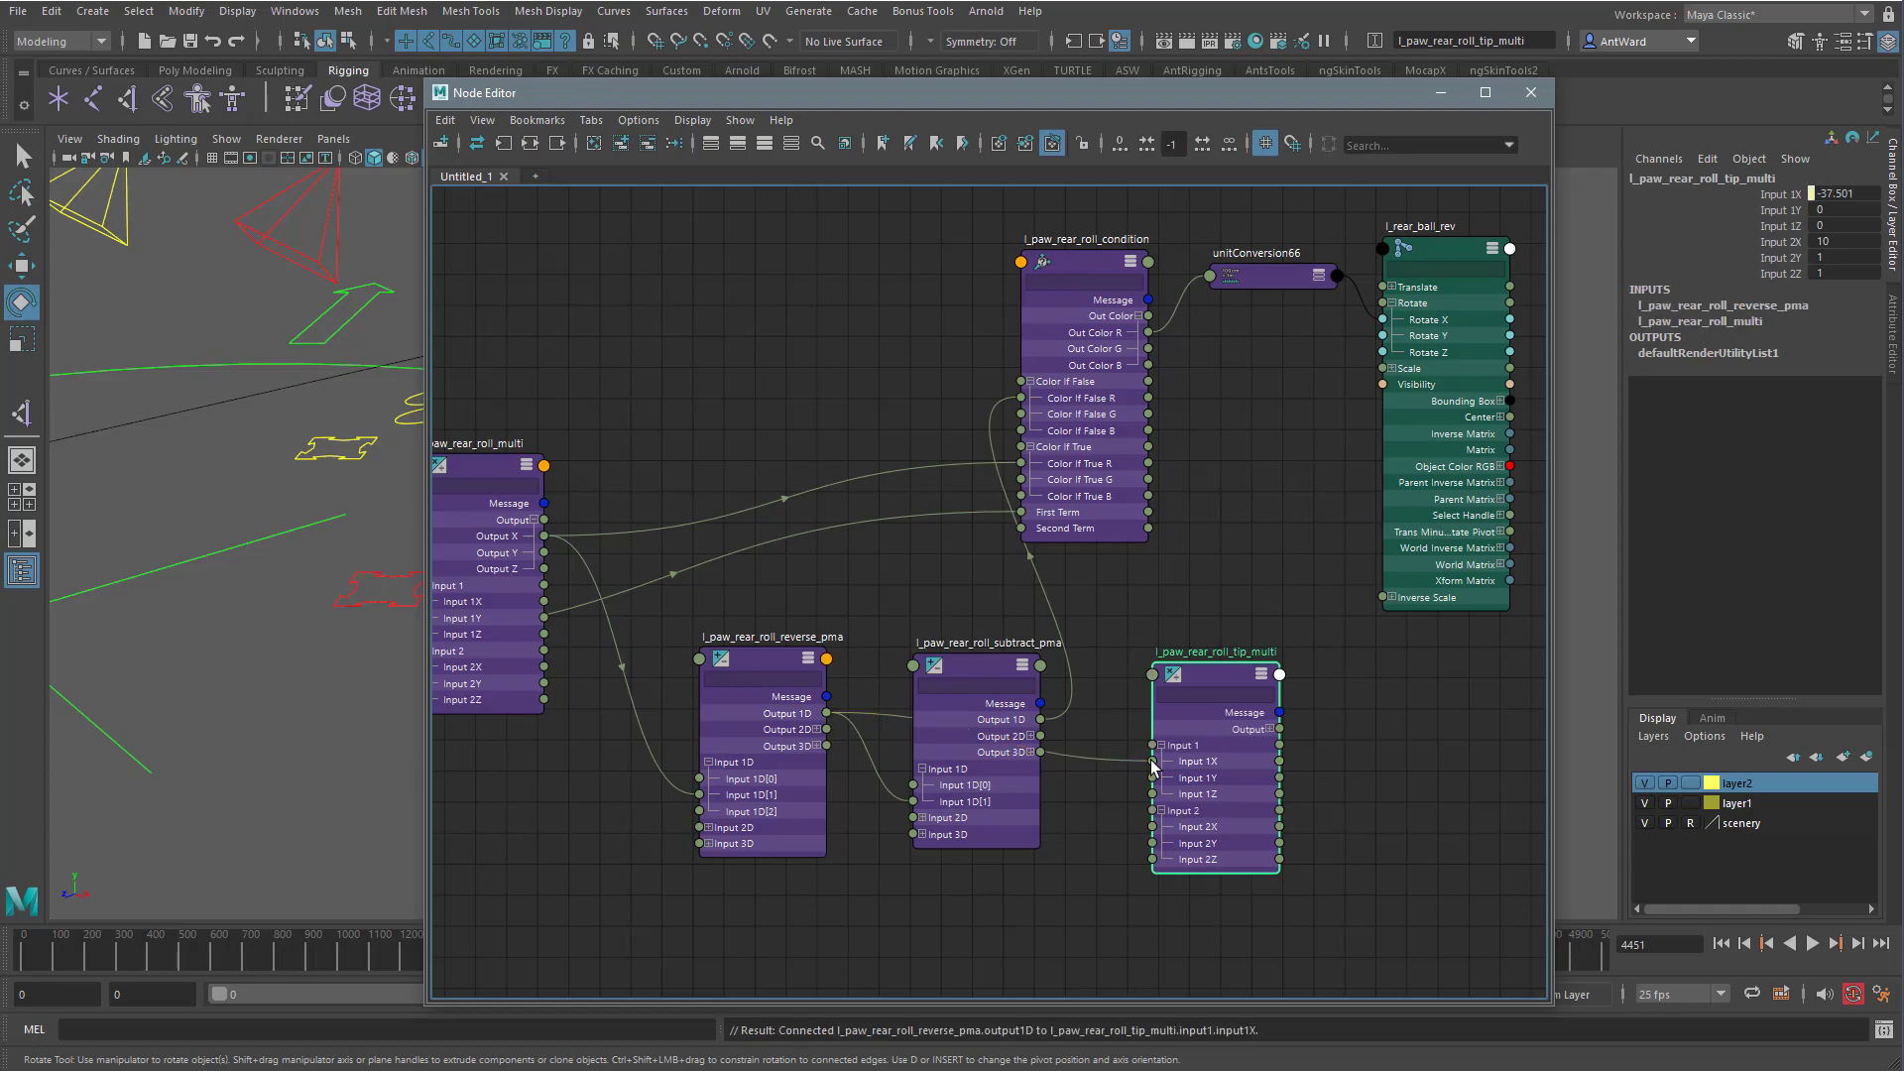
left_click(1268, 730)
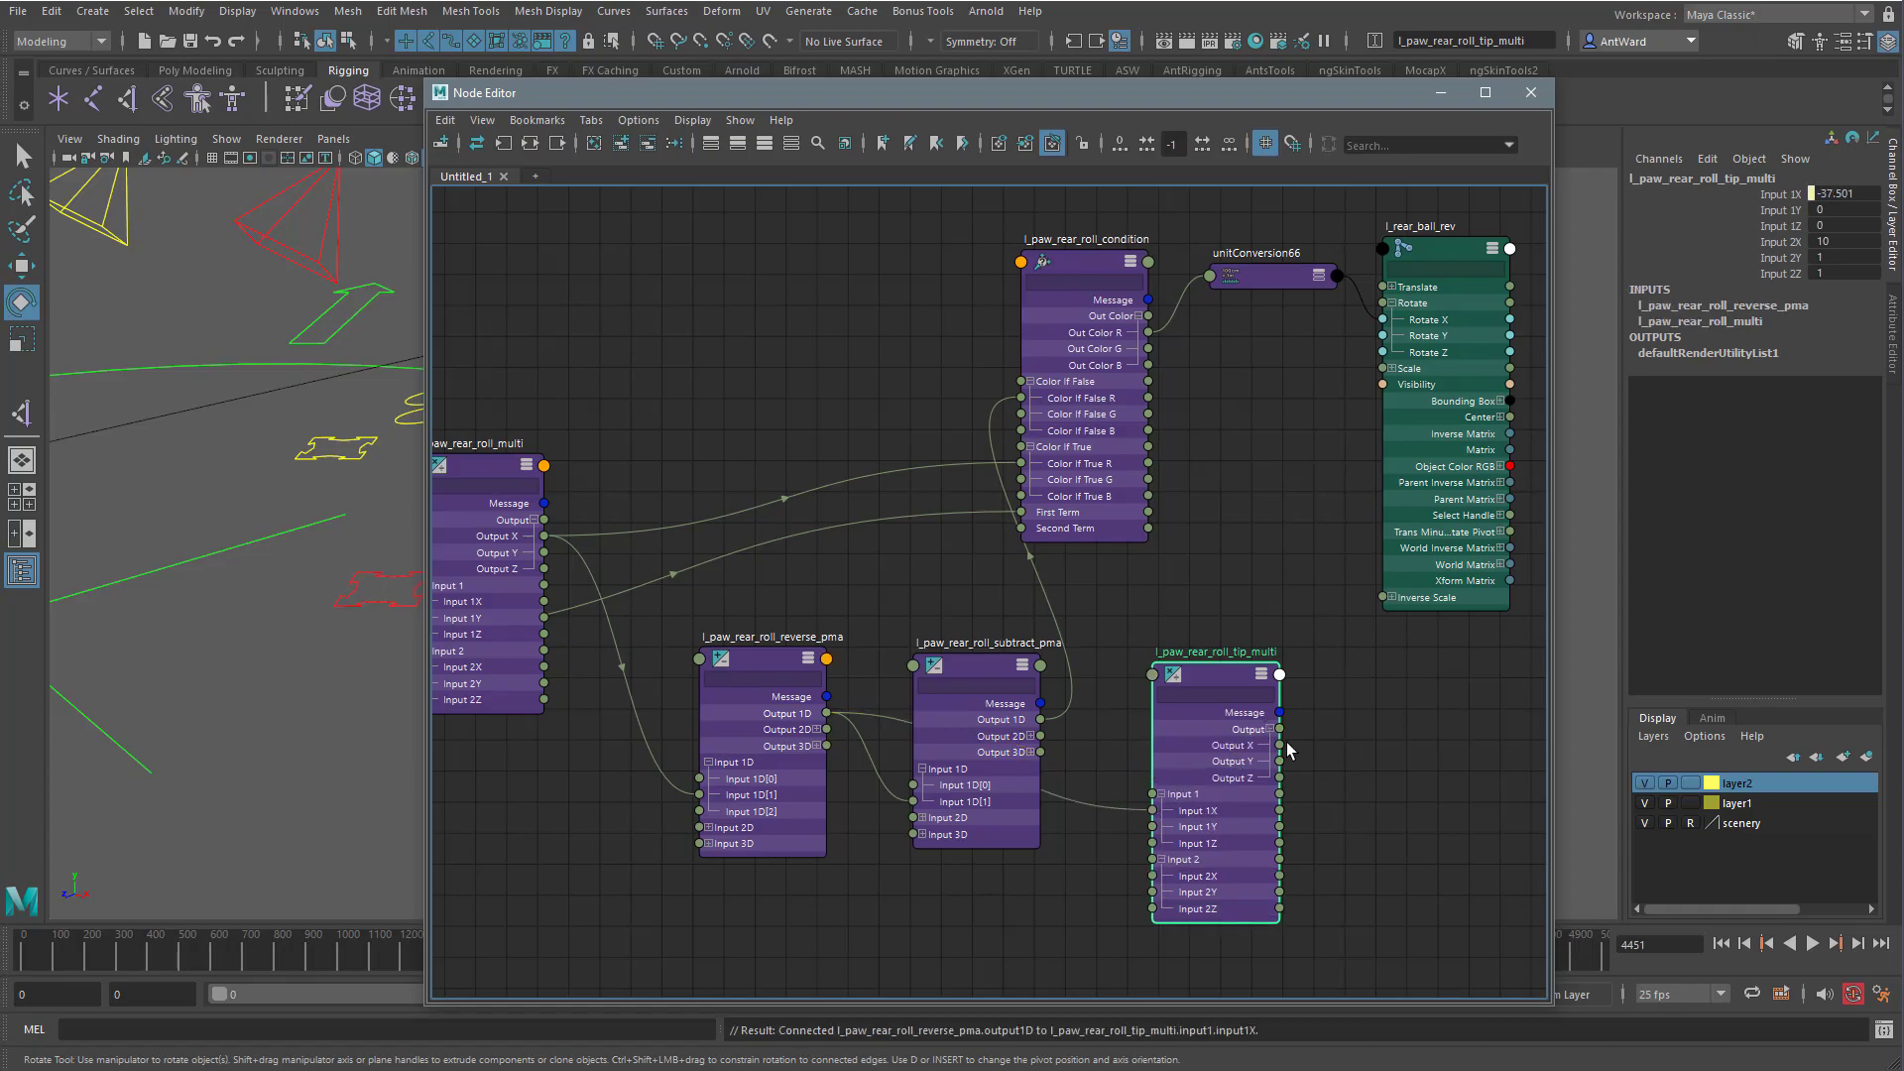
left_click(1095, 260)
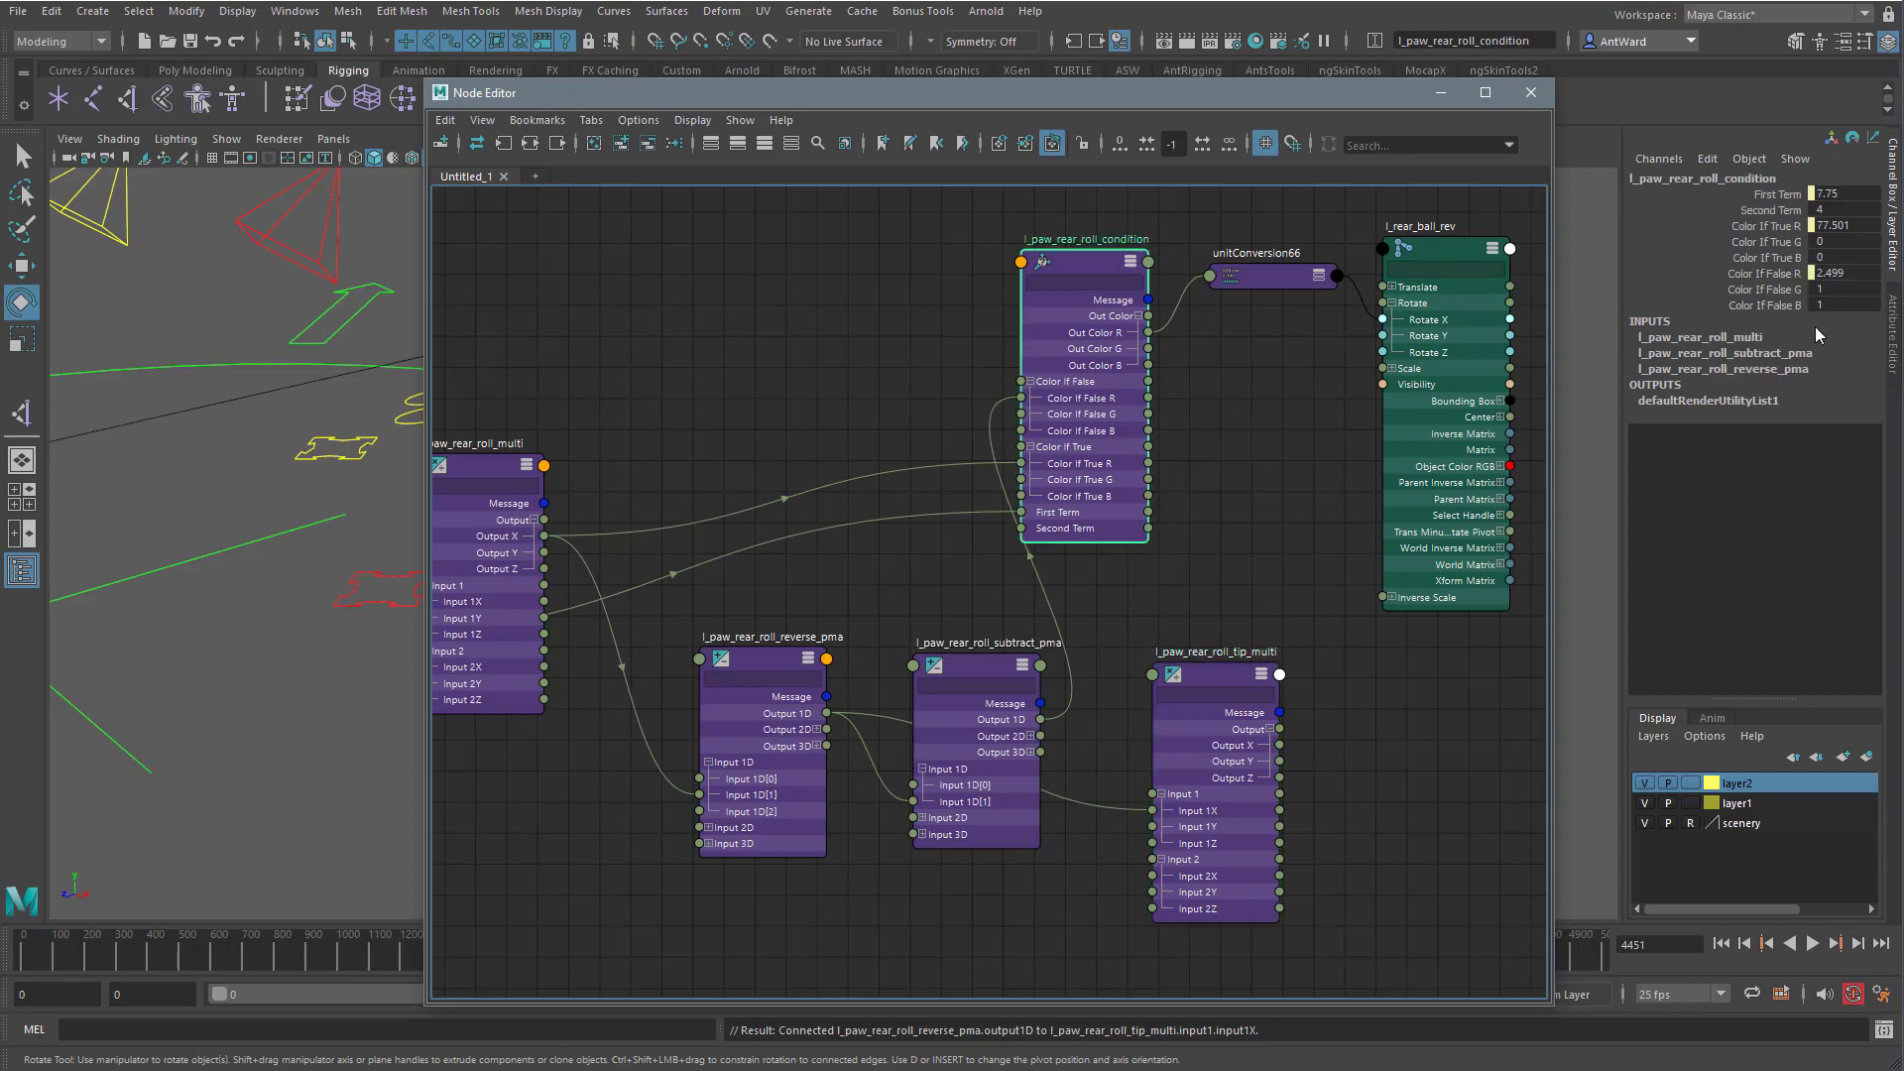
left_click(1888, 321)
left_click_drag(1277, 94, 1105, 106)
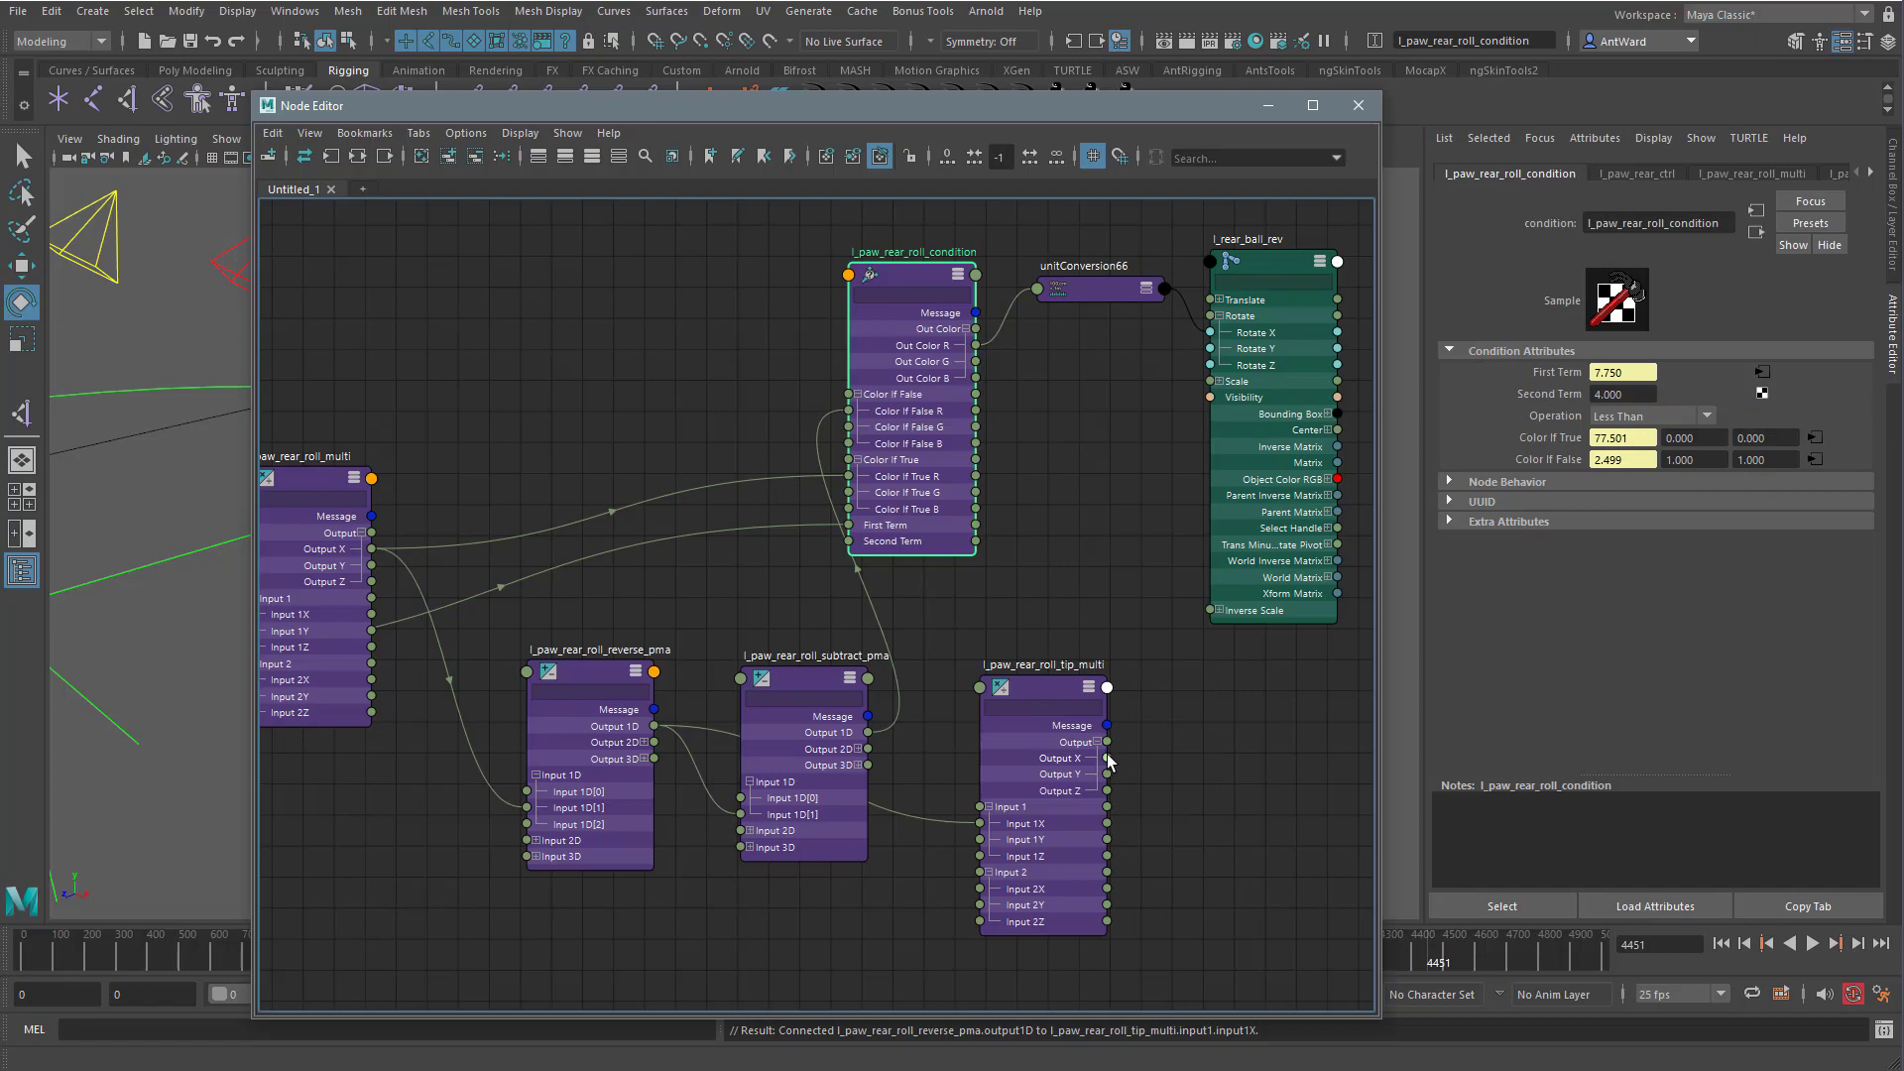
left_click_drag(1106, 757, 845, 435)
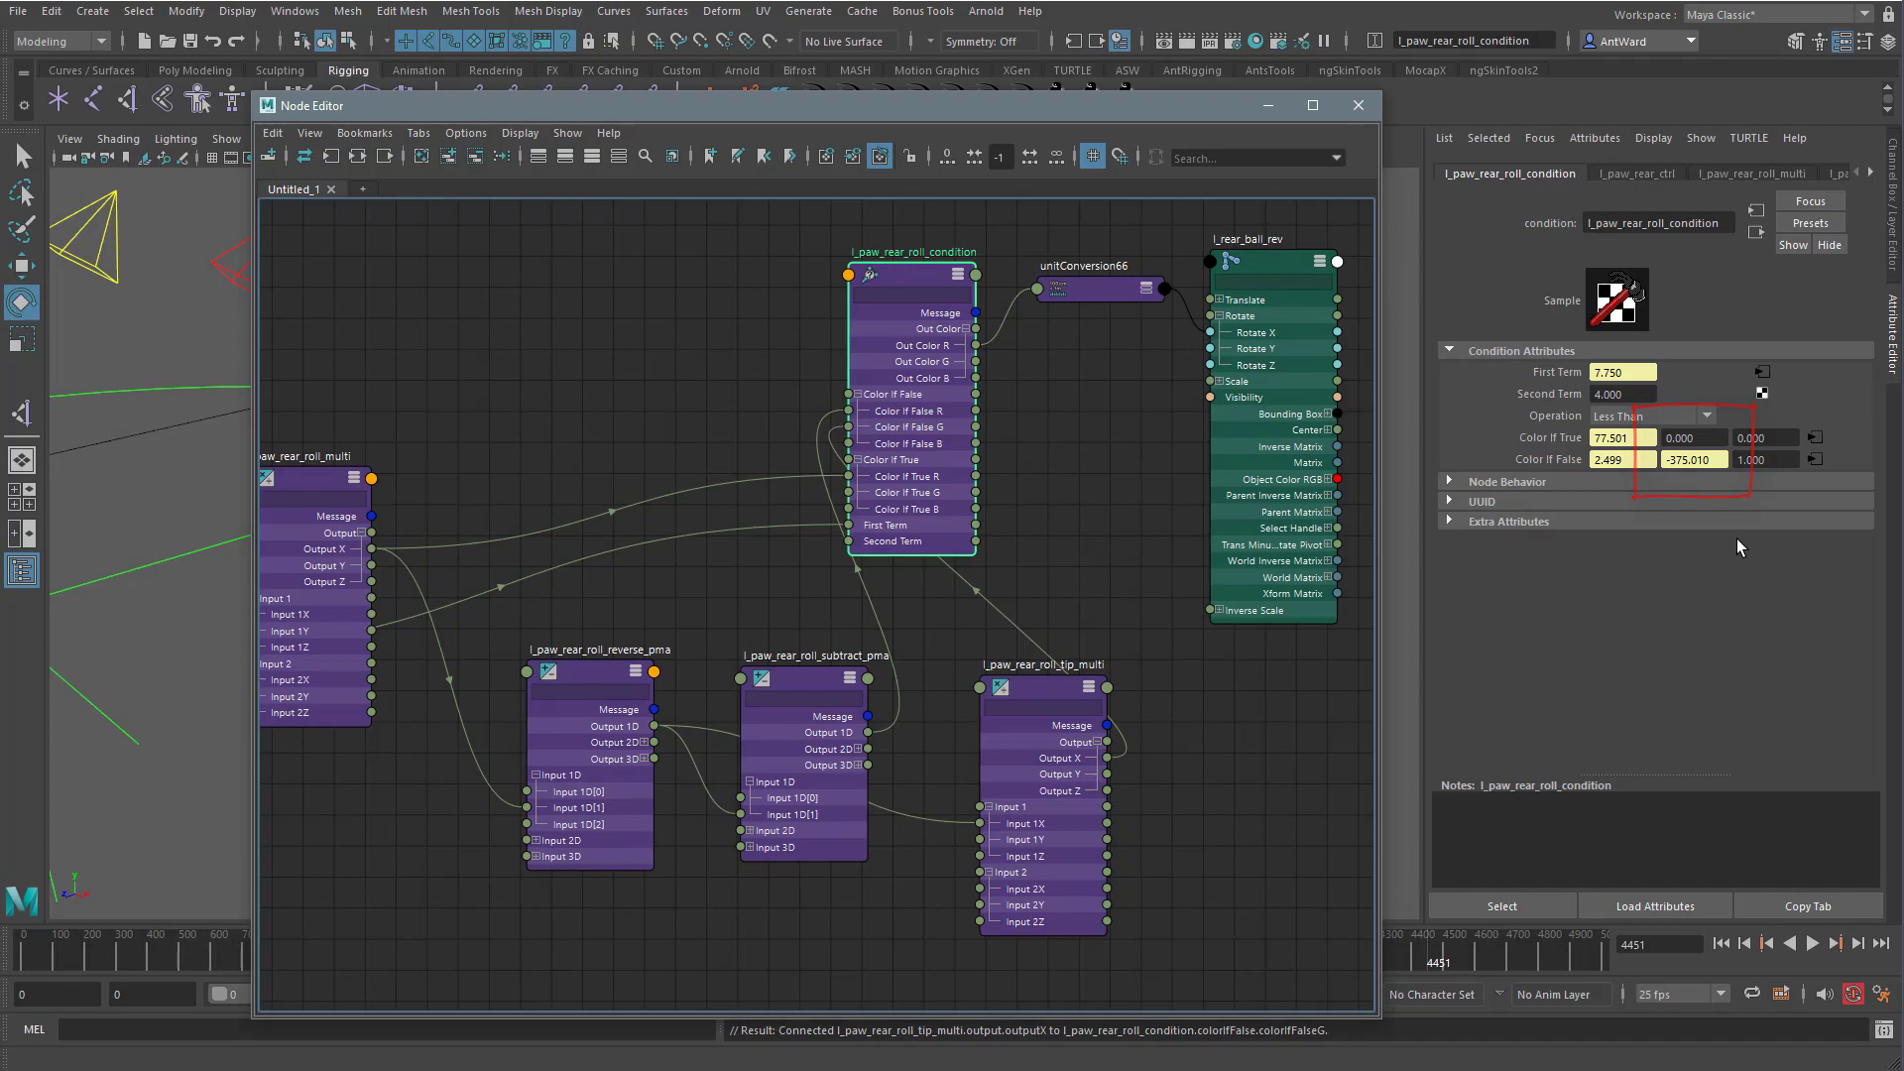
Set the first Input 2 value of l_paw_rear_roll_tip_multi to a negative number to invert the tip roll.
left_click(1032, 688)
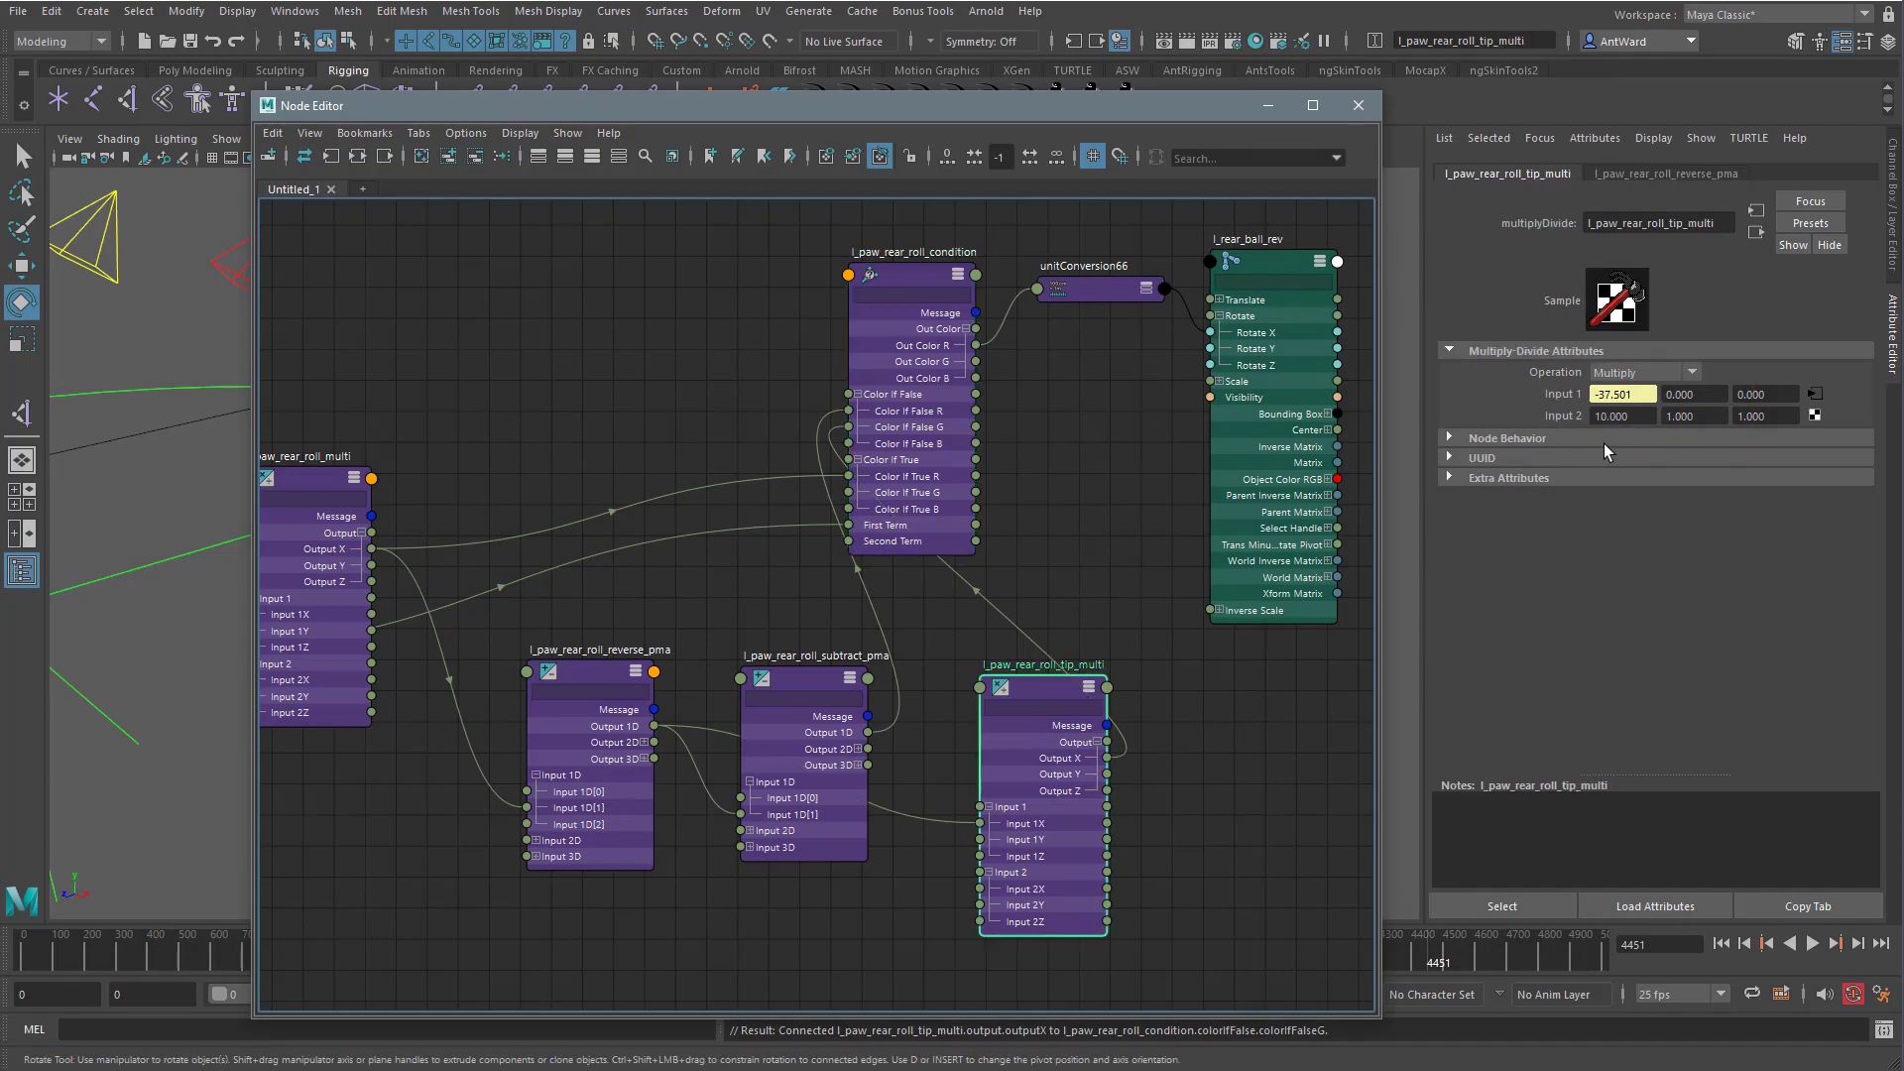
double_click(1616, 416)
type("-")
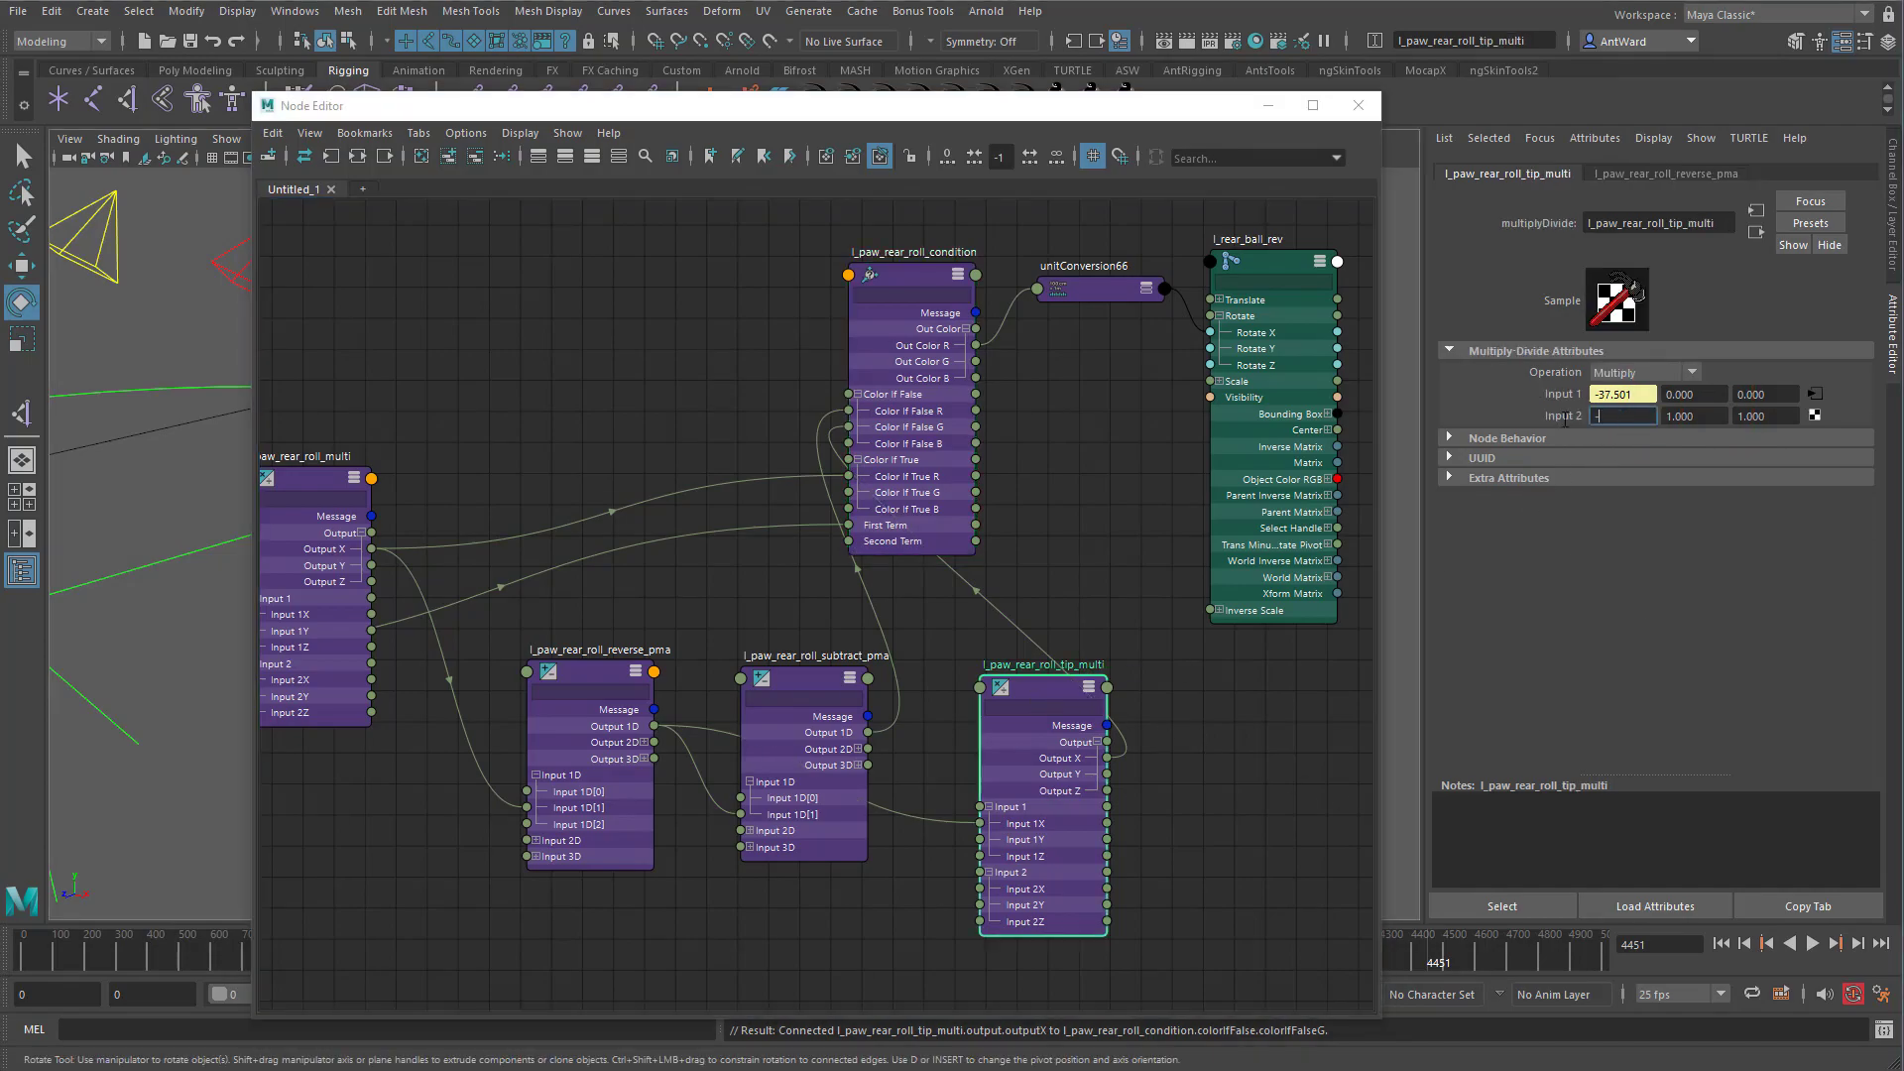
key("Return")
Add the l_rear_tip_rev joint to the node graph and place it between l_paw_rear_roll_condition and l_rear_ball_rev.
left_click_drag(961, 111, 1348, 121)
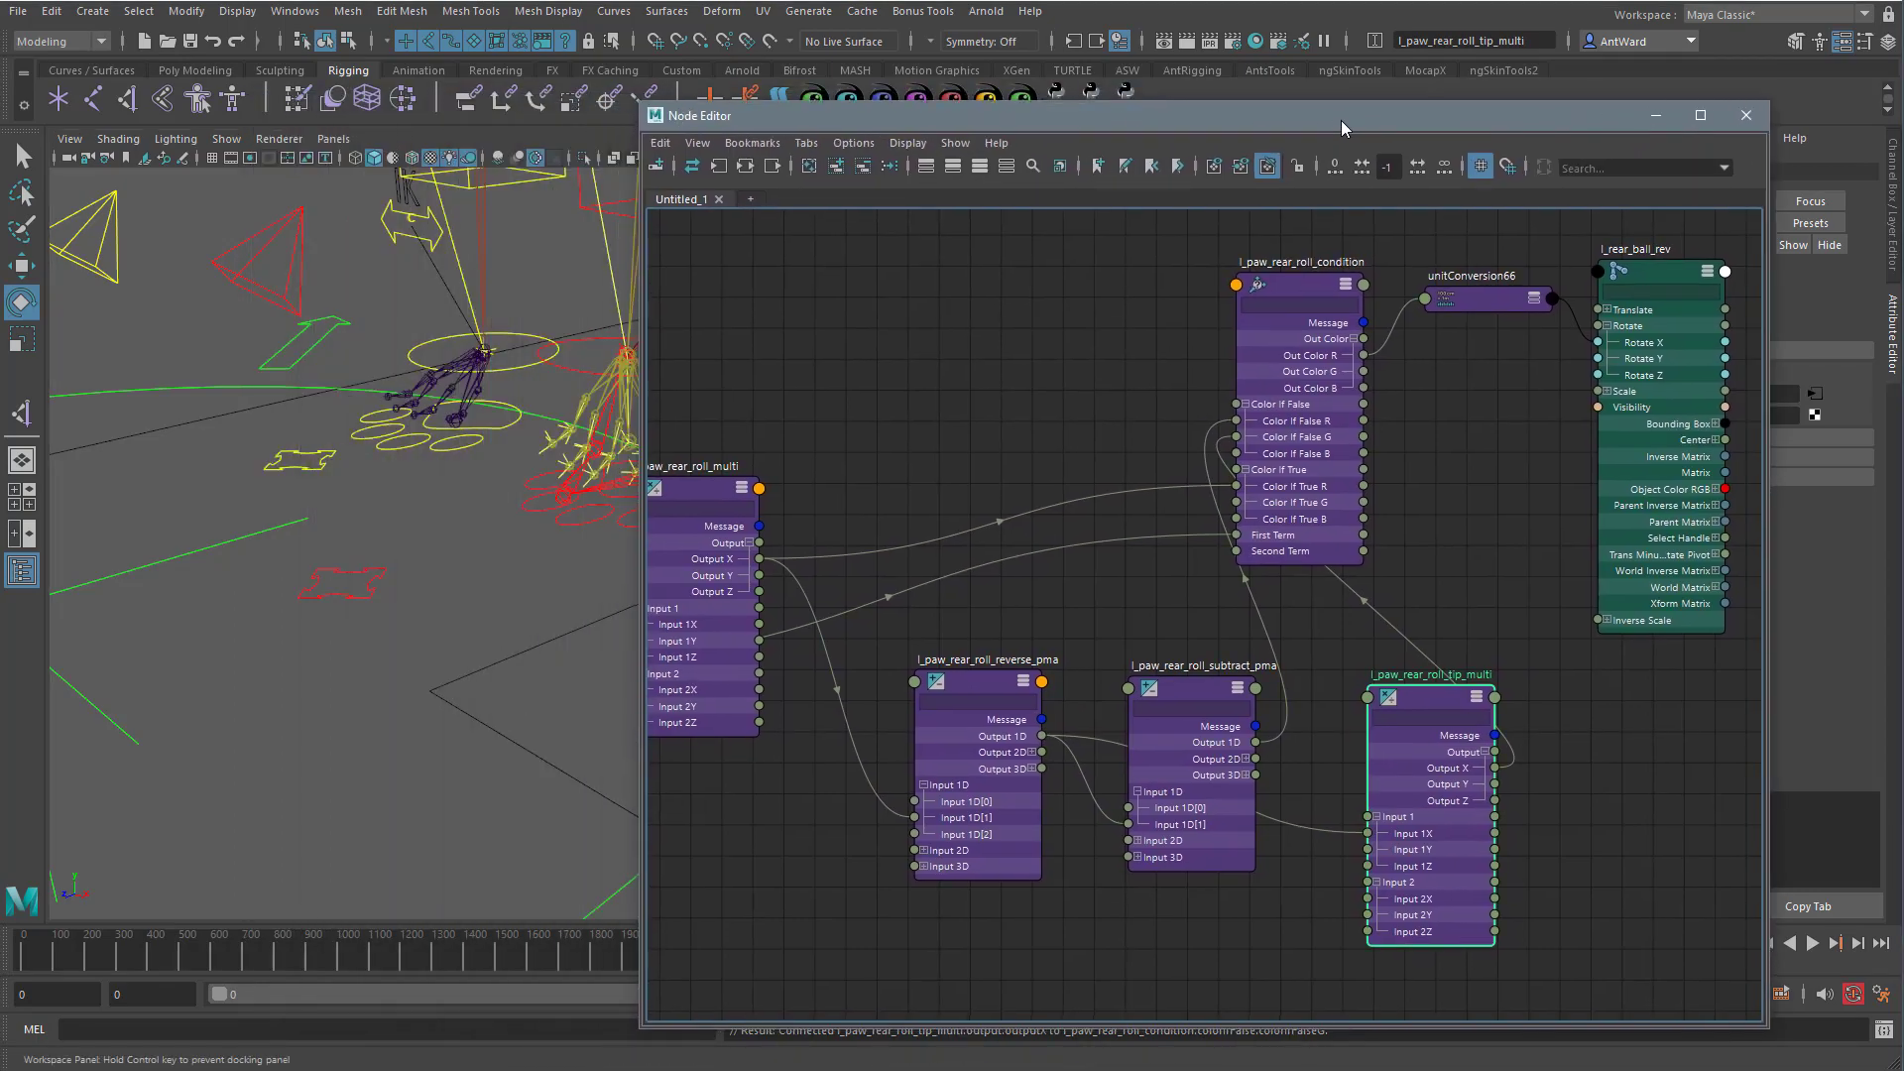
left_click(555, 501)
left_click(836, 168)
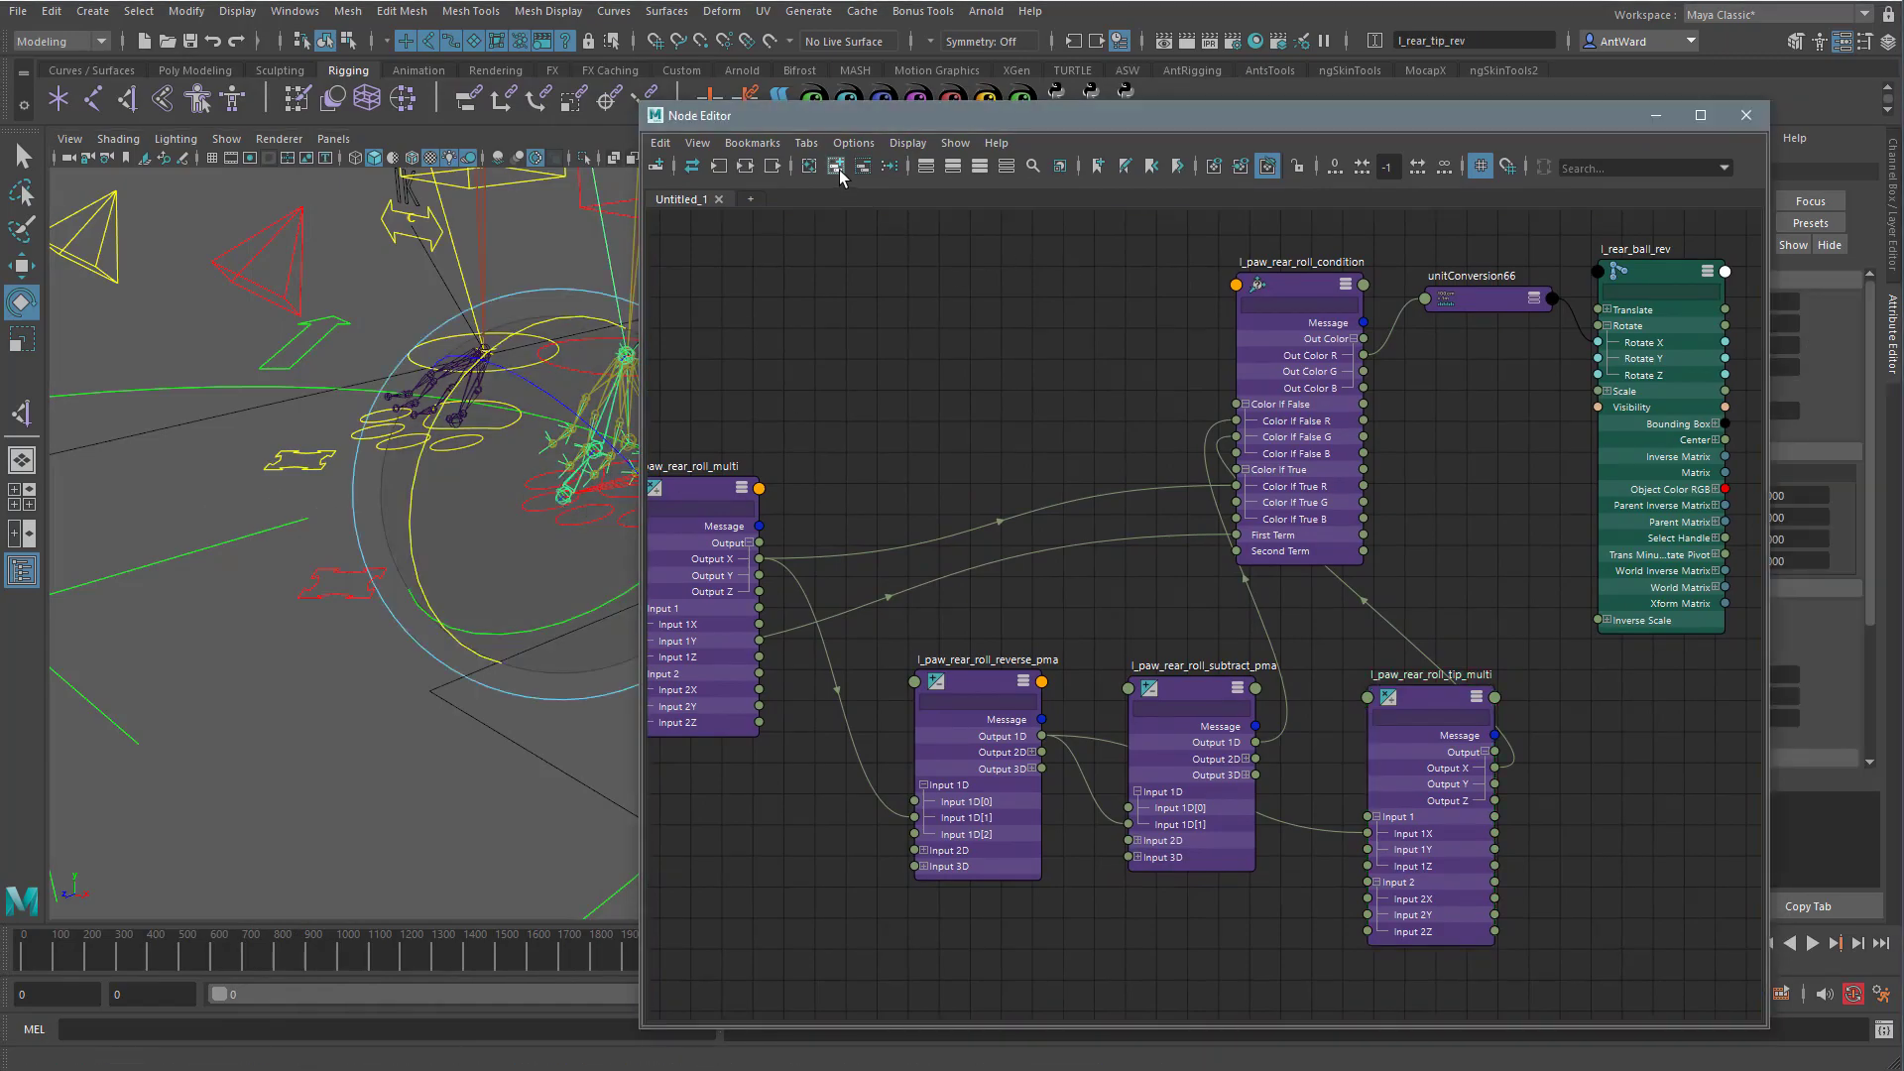
middle_click_drag(1418, 670, 1254, 650, "alt")
right_click_drag(1261, 654, 1398, 638, "alt")
middle_click_drag(1325, 536, 1342, 581, "alt")
left_click_drag(1300, 652, 1293, 517)
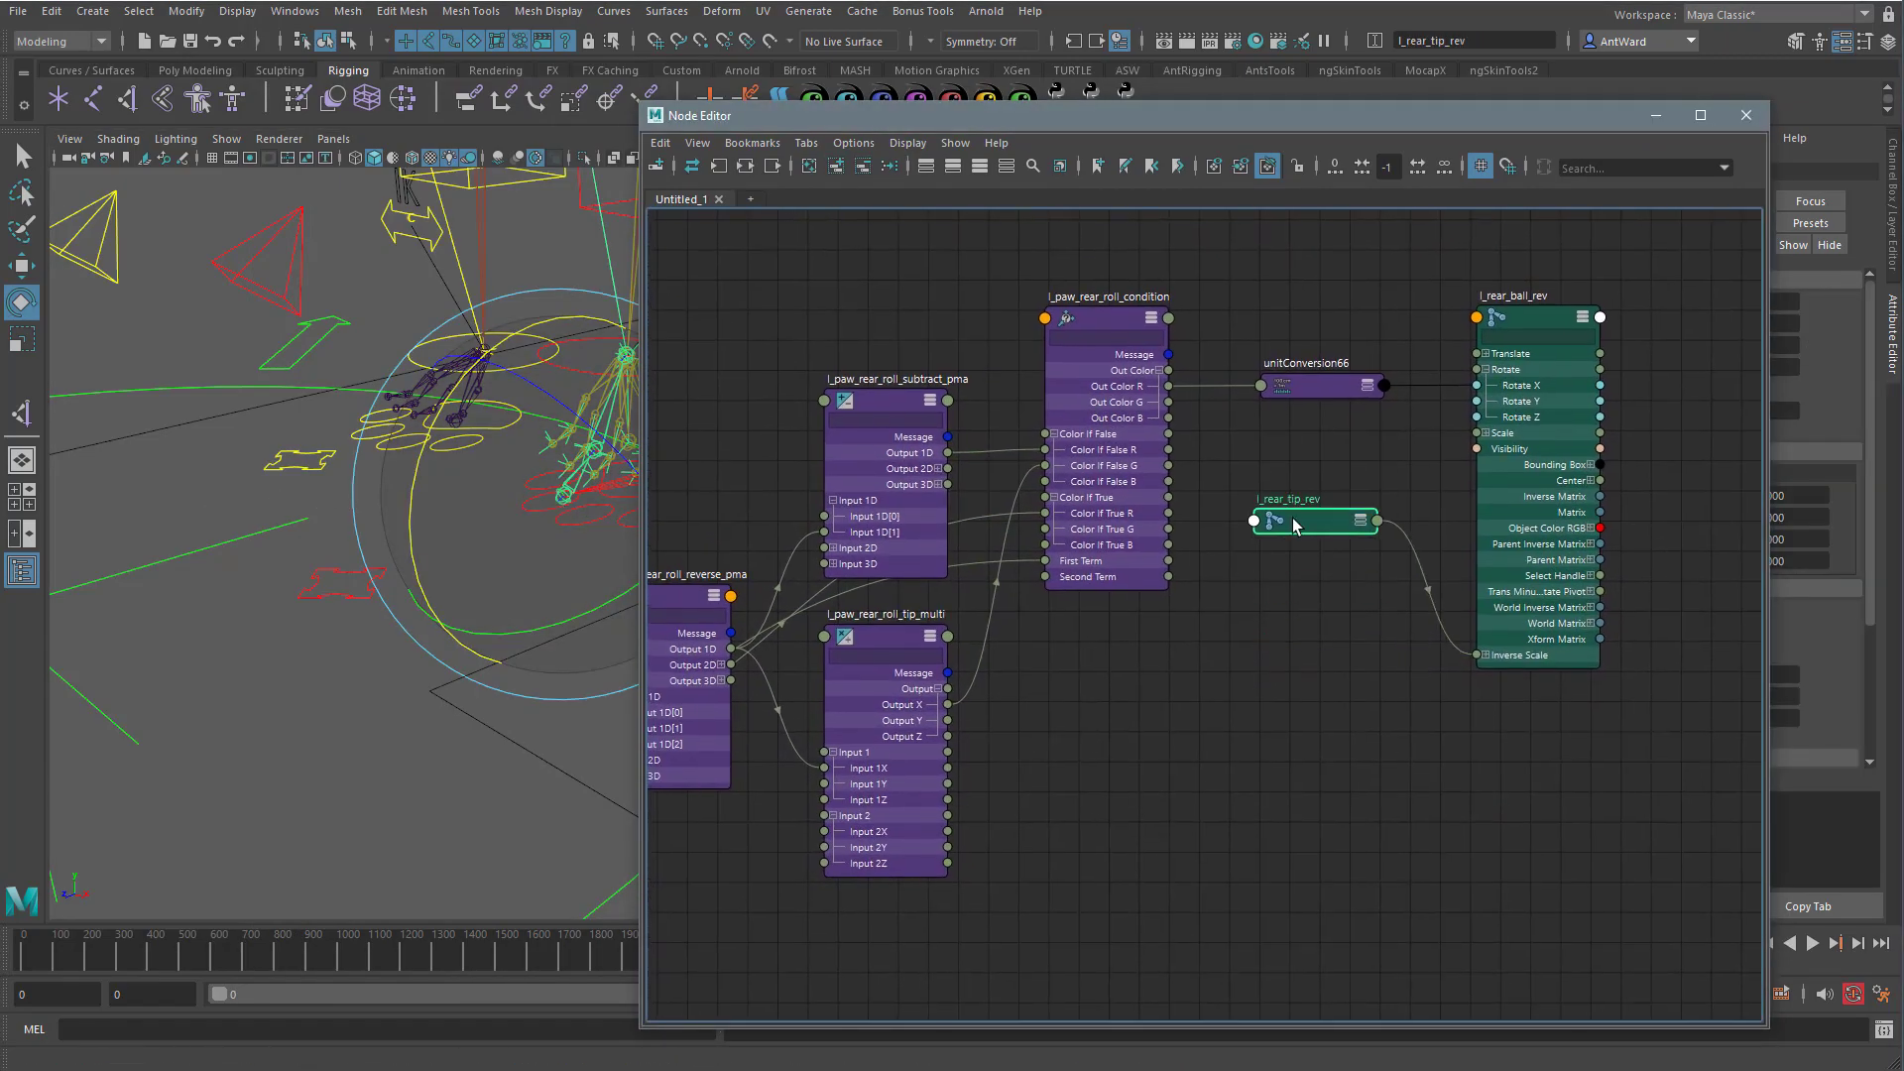
Expand the Rotate attributes of l_rear_tip_rev and connect Out Color G of l_paw_rear_roll_condition to its Rotate X.
key("3")
left_click(1263, 573)
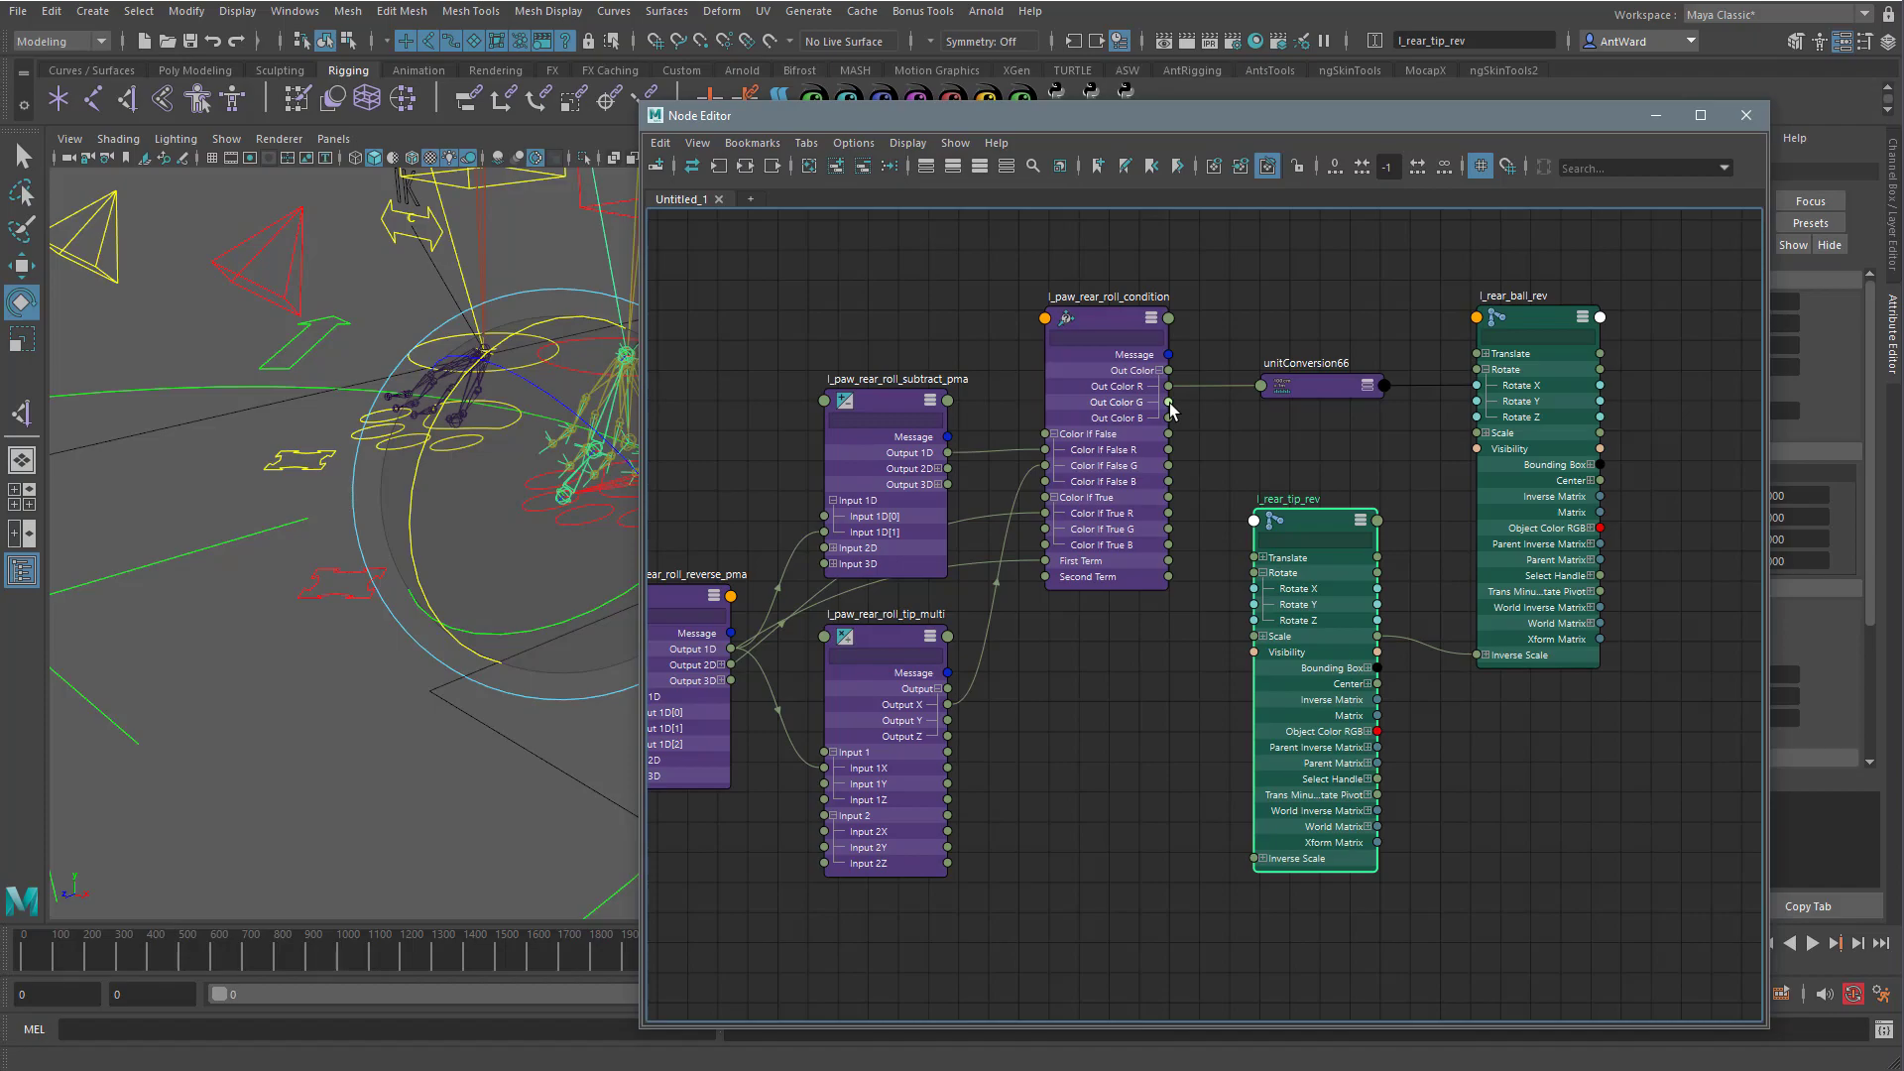
left_click_drag(1211, 528, 1253, 588)
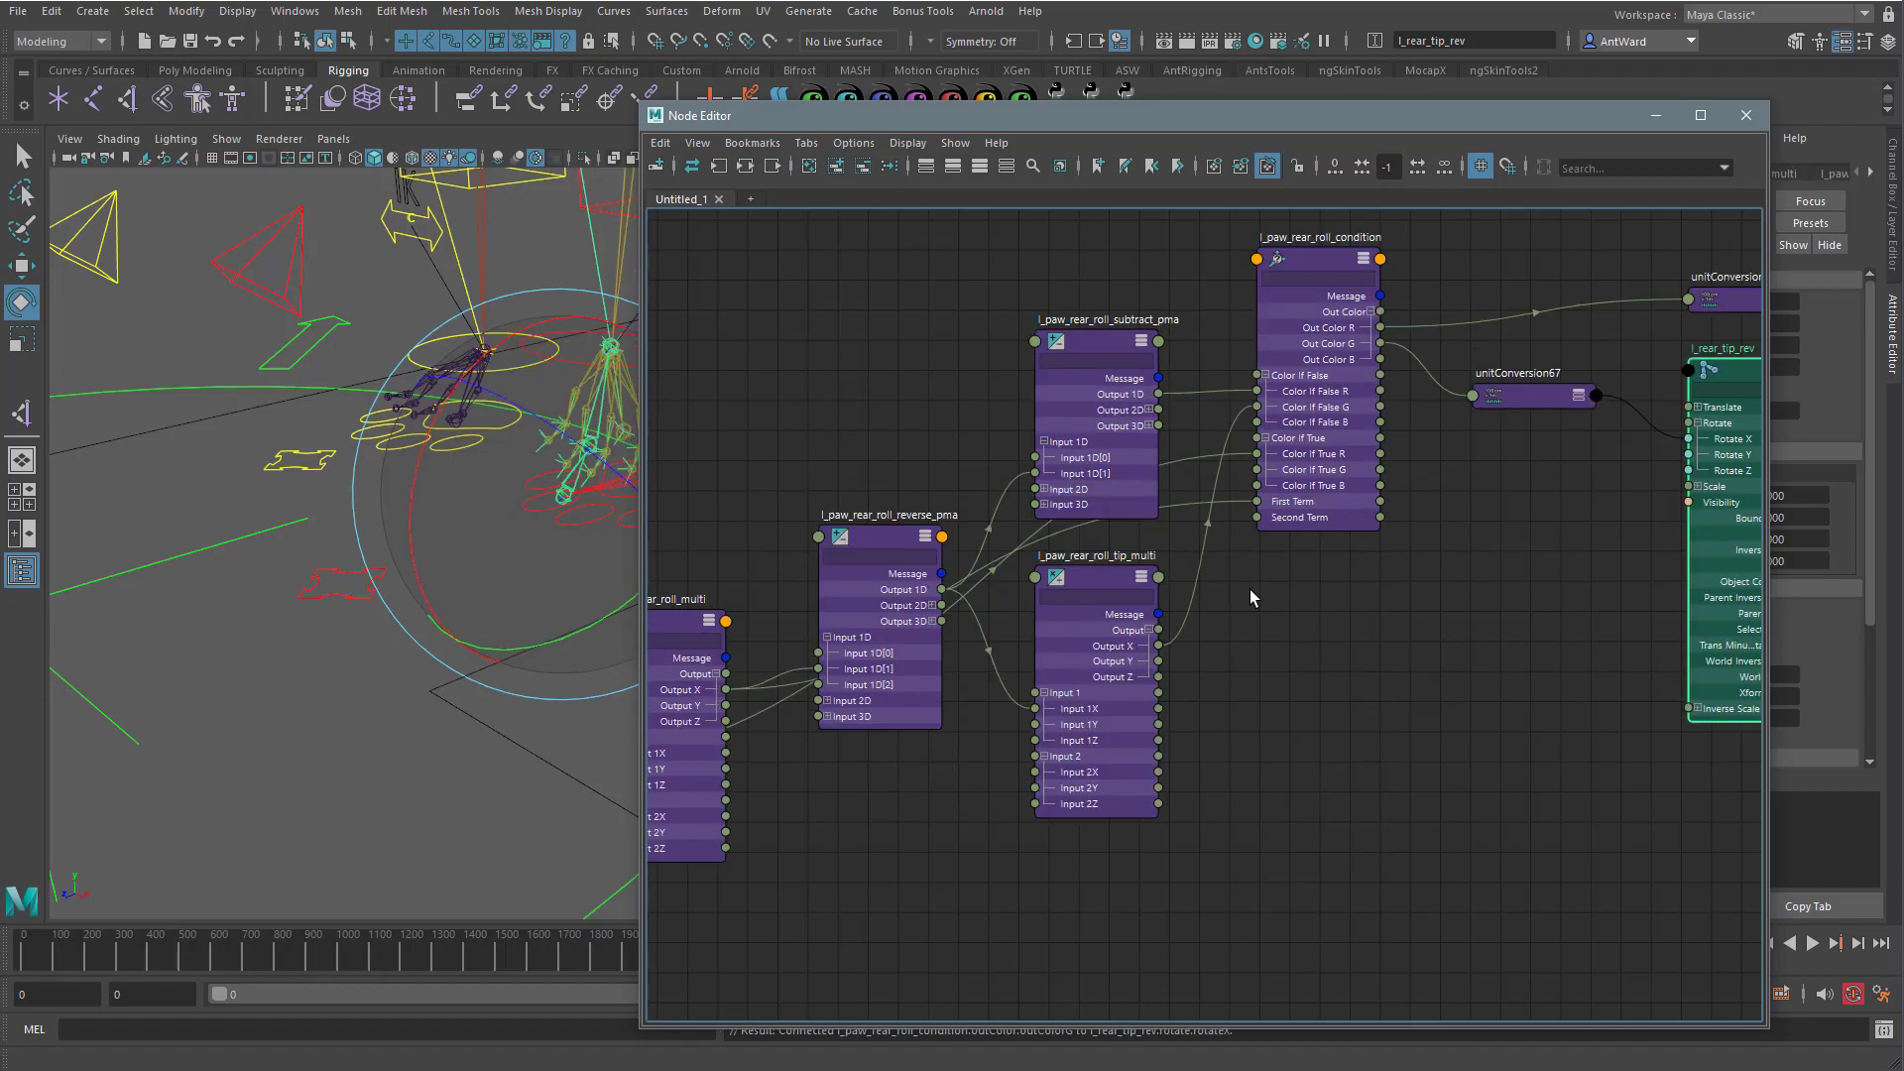
middle_click_drag(1385, 443, 1199, 532, "alt")
Test the ball and tip roll by translating l_paw_rear_ctrl back and forth along its Z axis.
left_click_drag(1323, 122, 1429, 113)
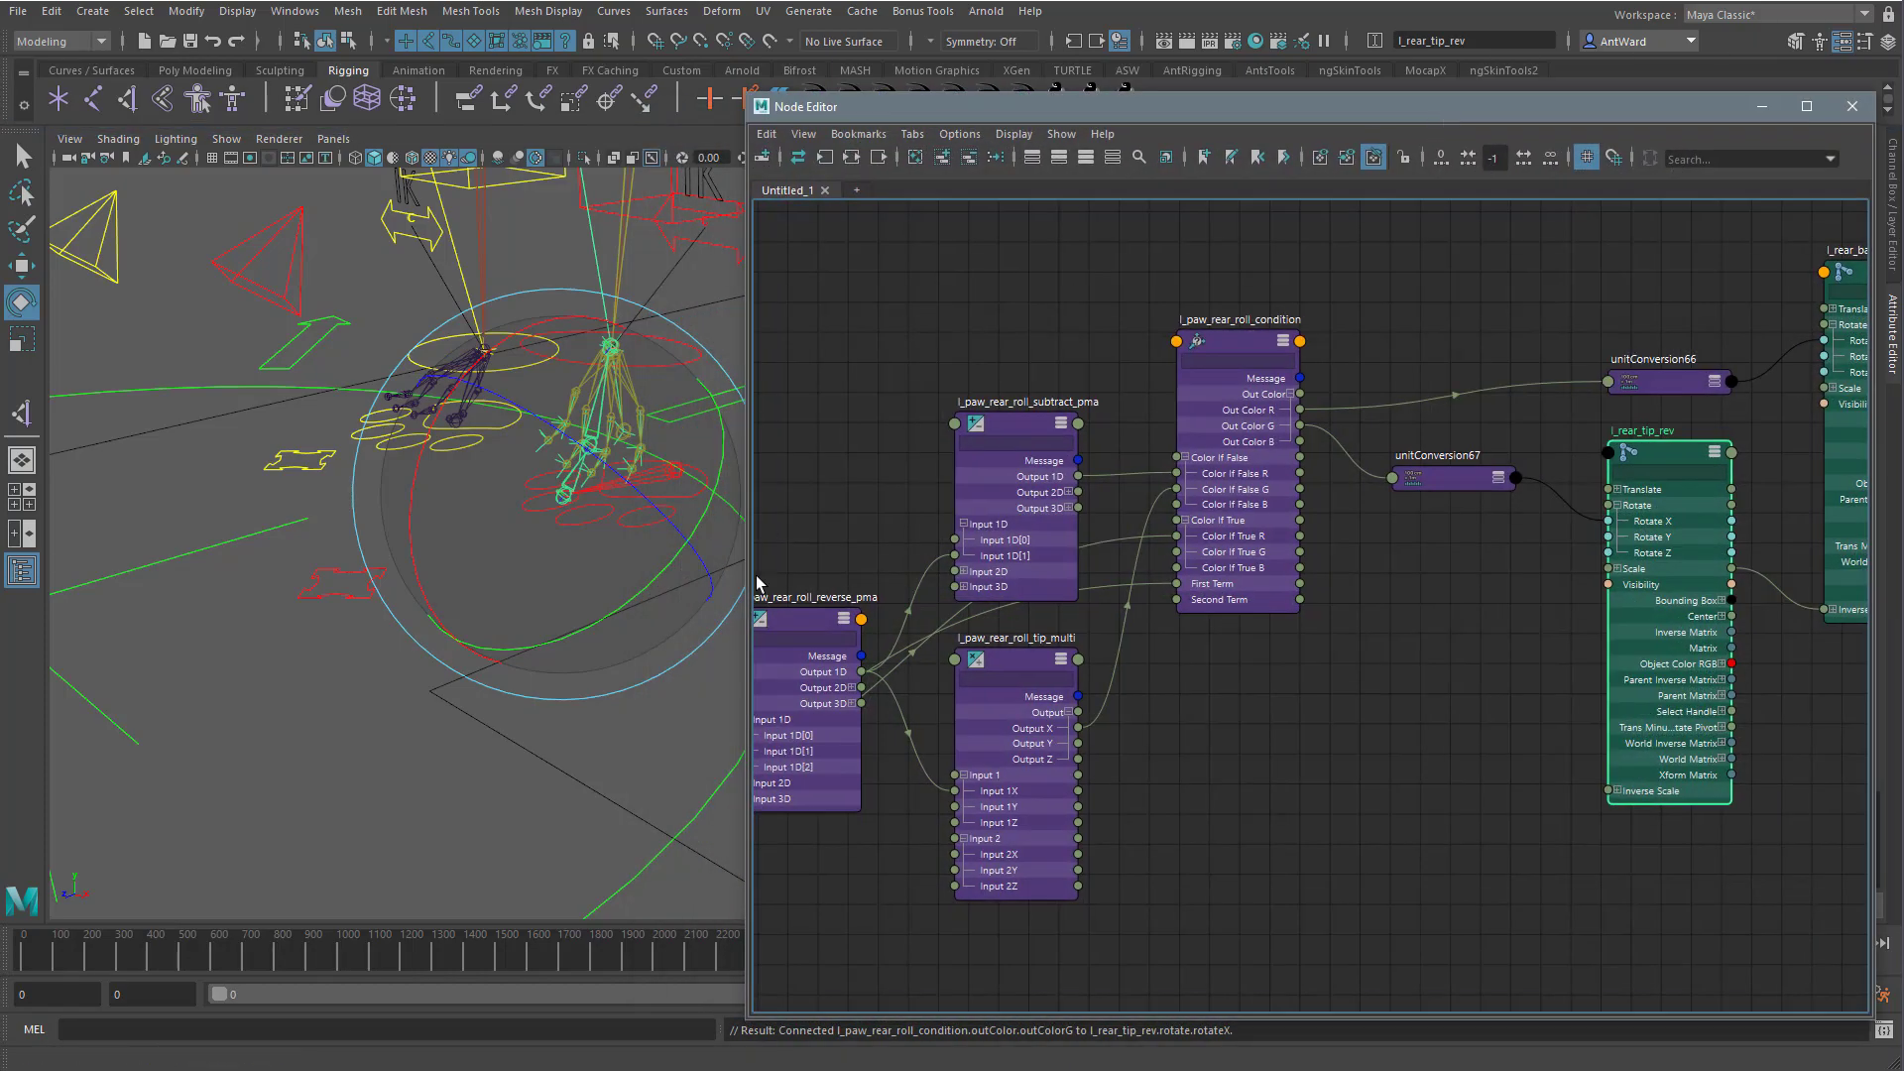
left_click(319, 640)
key("w")
left_click_drag(296, 597, 179, 632)
middle_click_drag(375, 621, 306, 638, "alt")
right_click_drag(306, 637, 387, 628, "alt")
middle_click_drag(387, 628, 462, 618, "alt")
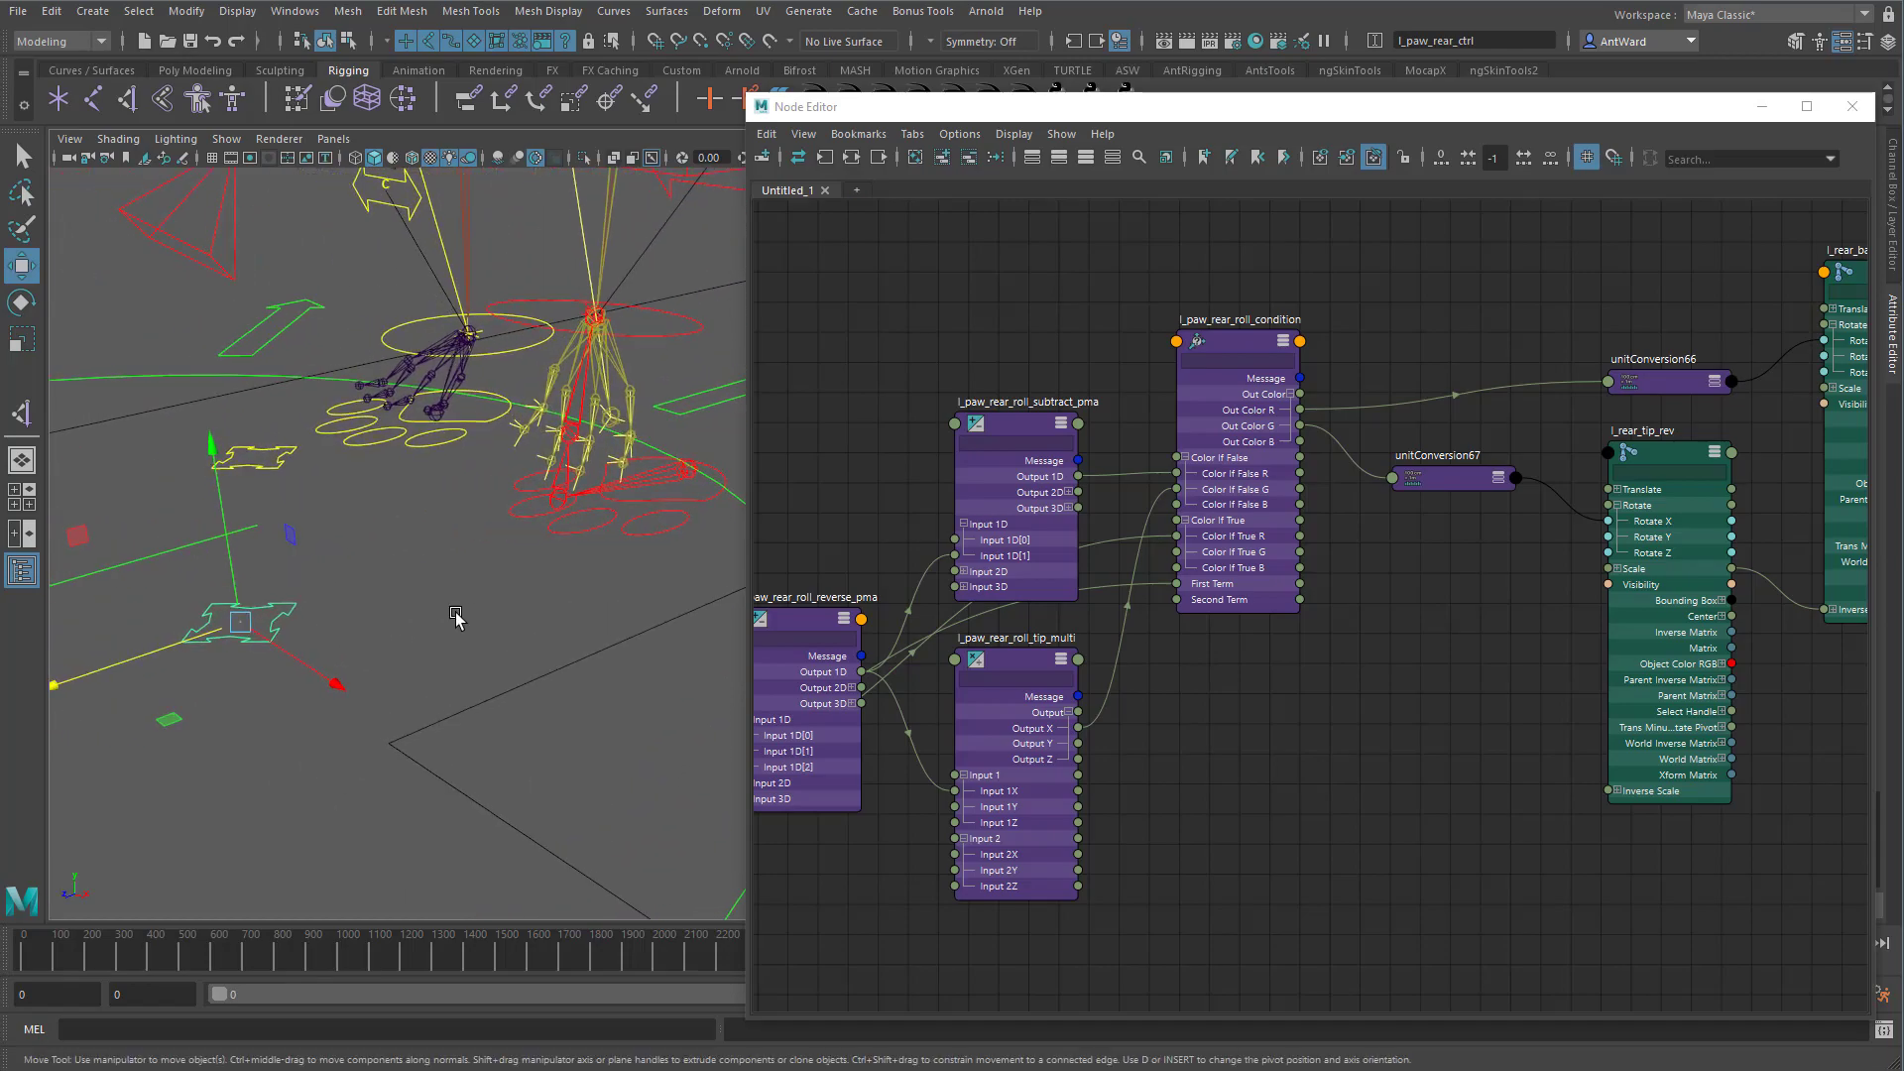
left_click_drag(161, 645, 399, 566)
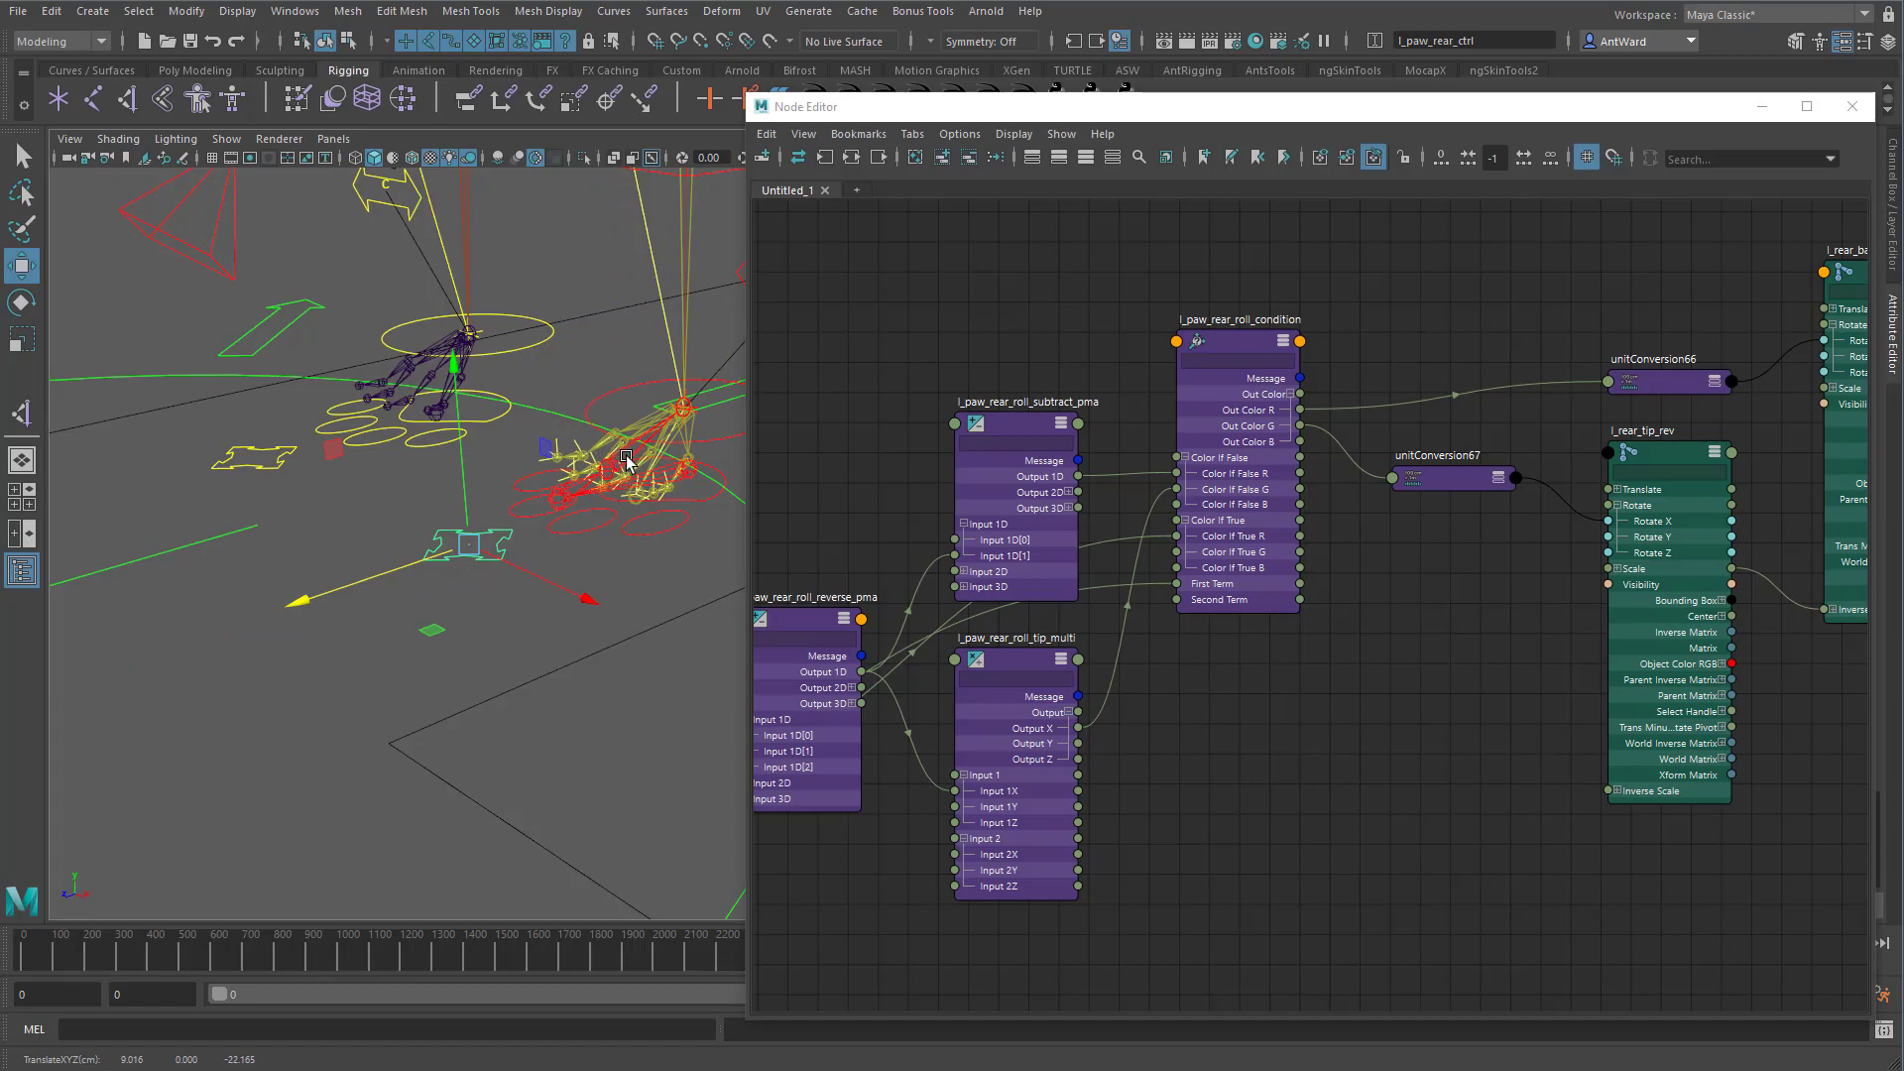
left_click_drag(423, 563, 367, 584)
Rearrange the roll multi, reverse, tip multi and subtract nodes to open up space around l_paw_rear_roll_condition.
middle_click_drag(1306, 755, 1422, 645, "alt")
scroll(1462, 649, "down", 1)
left_click(1386, 331)
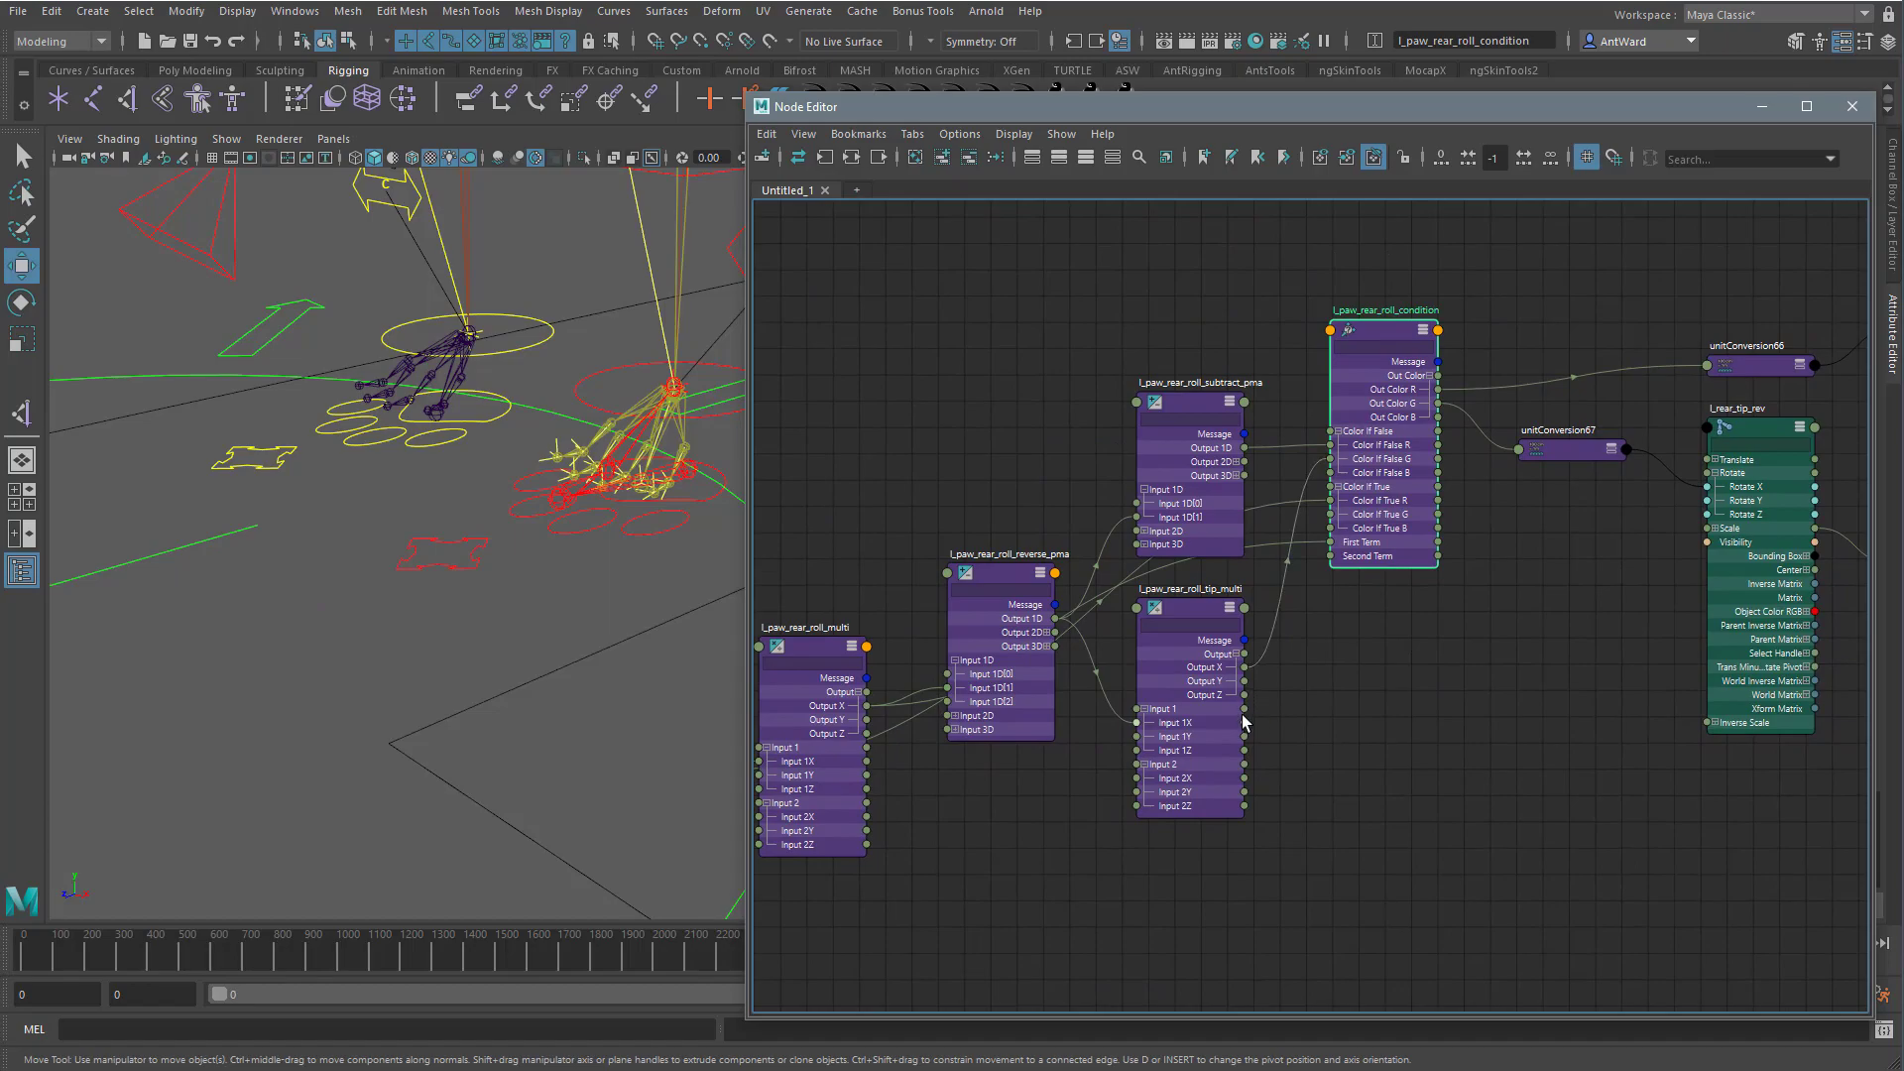
middle_click_drag(1243, 716, 1469, 642, "alt")
left_click_drag(1025, 565, 1013, 261)
left_click_drag(1219, 498, 1173, 453)
left_click_drag(1405, 534, 1343, 540)
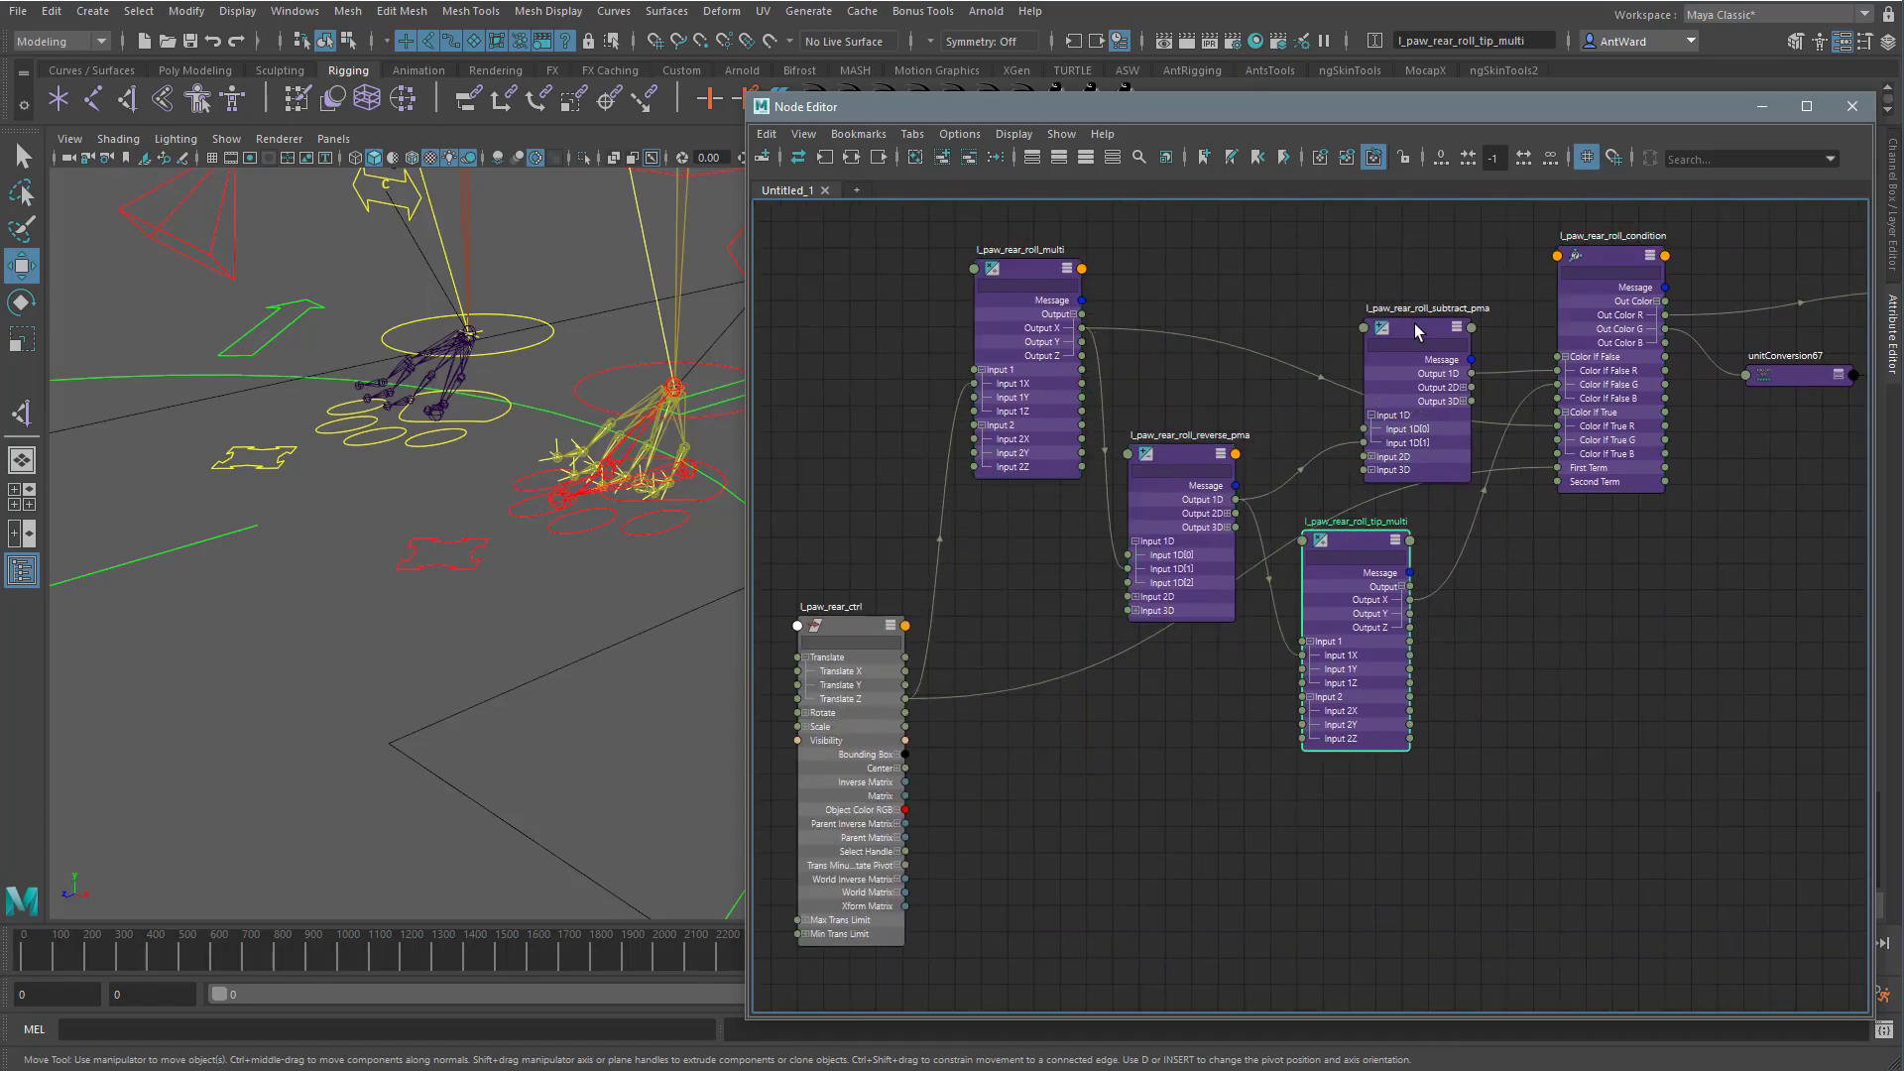
left_click_drag(1415, 324, 1335, 308)
Duplicate l_paw_rear_roll_condition, place the copy below it and expand its Out Color, Color If False and Color If True attributes.
middle_click_drag(1611, 374, 1495, 434, "alt")
left_click(1484, 316)
key("ctrl+d")
left_click_drag(1545, 786, 1431, 707)
key("3")
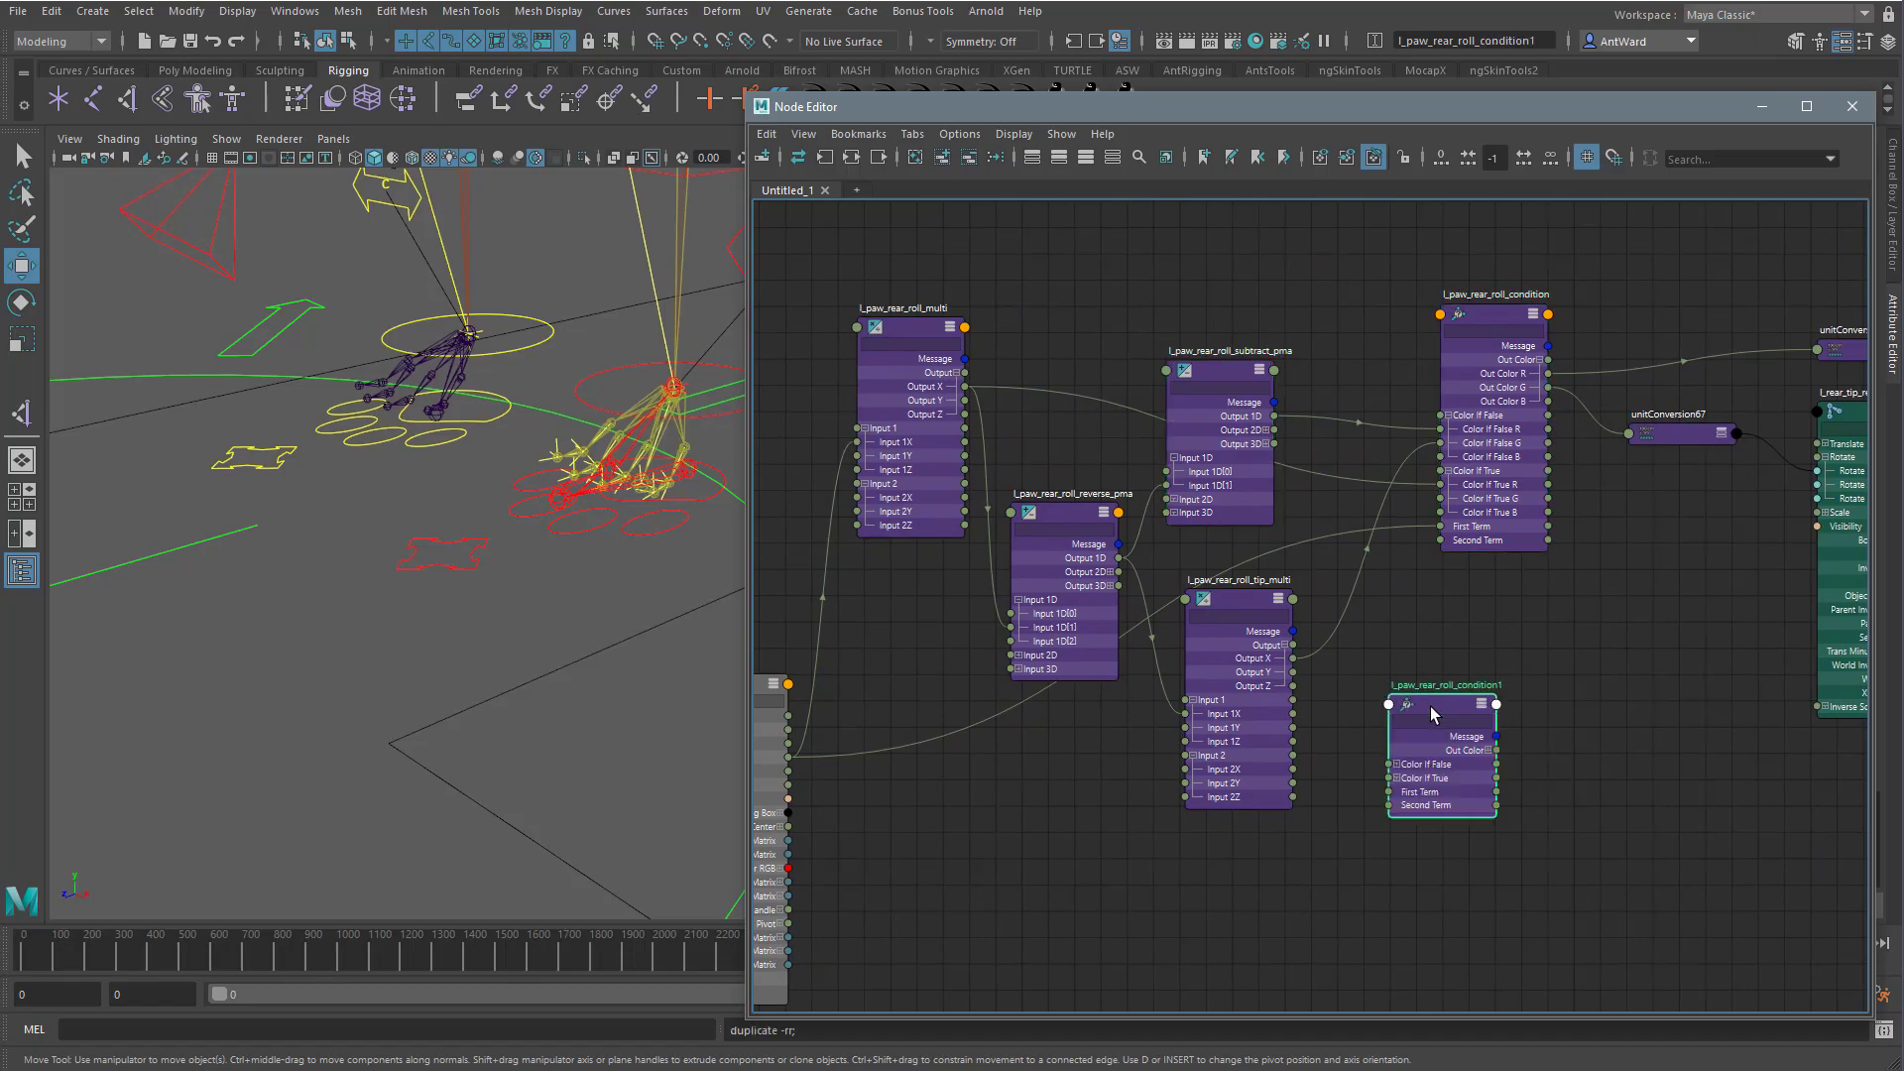
left_click(1397, 778)
left_click(1397, 765)
left_click(1488, 751)
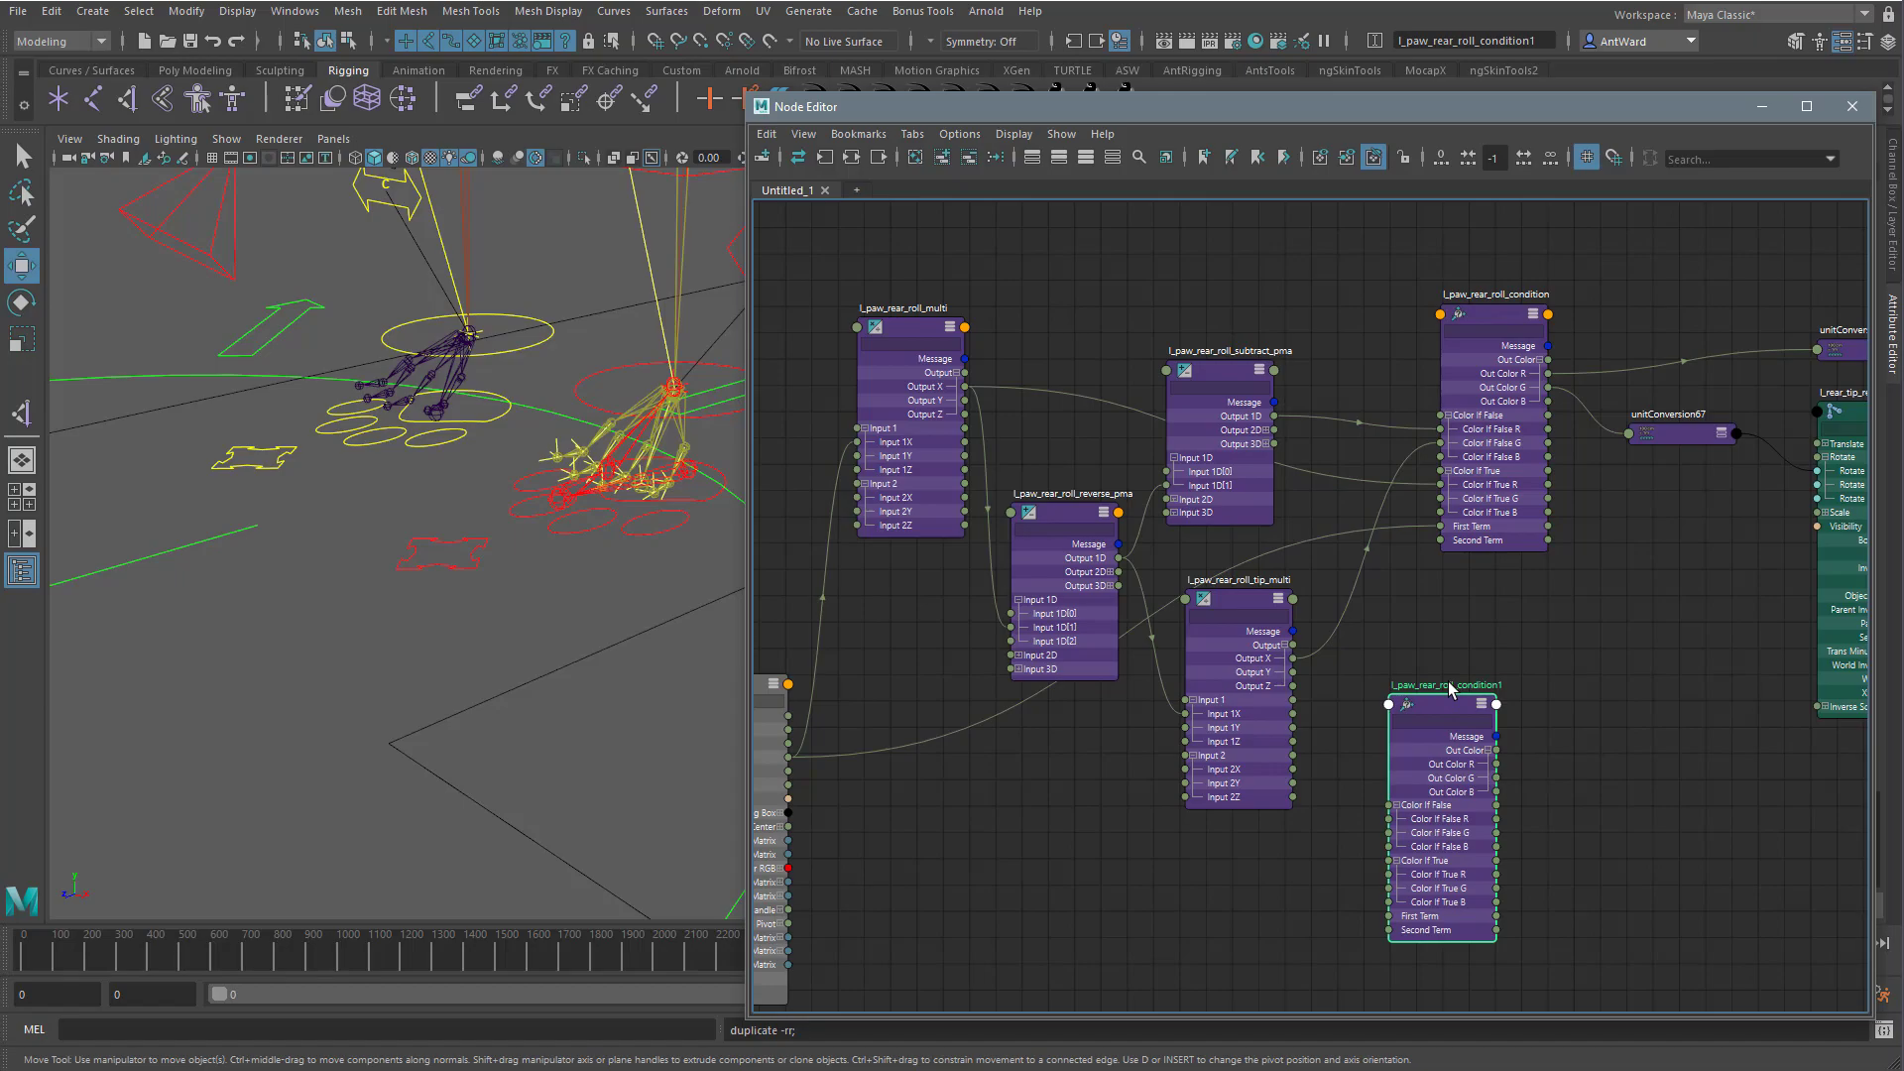
Rename the duplicated condition node l_paw_rear_roll_clamp_condition.
double_click(1448, 684)
left_click(1474, 684)
type("clamp_c")
key("End")
key("BackSpace")
key("Return")
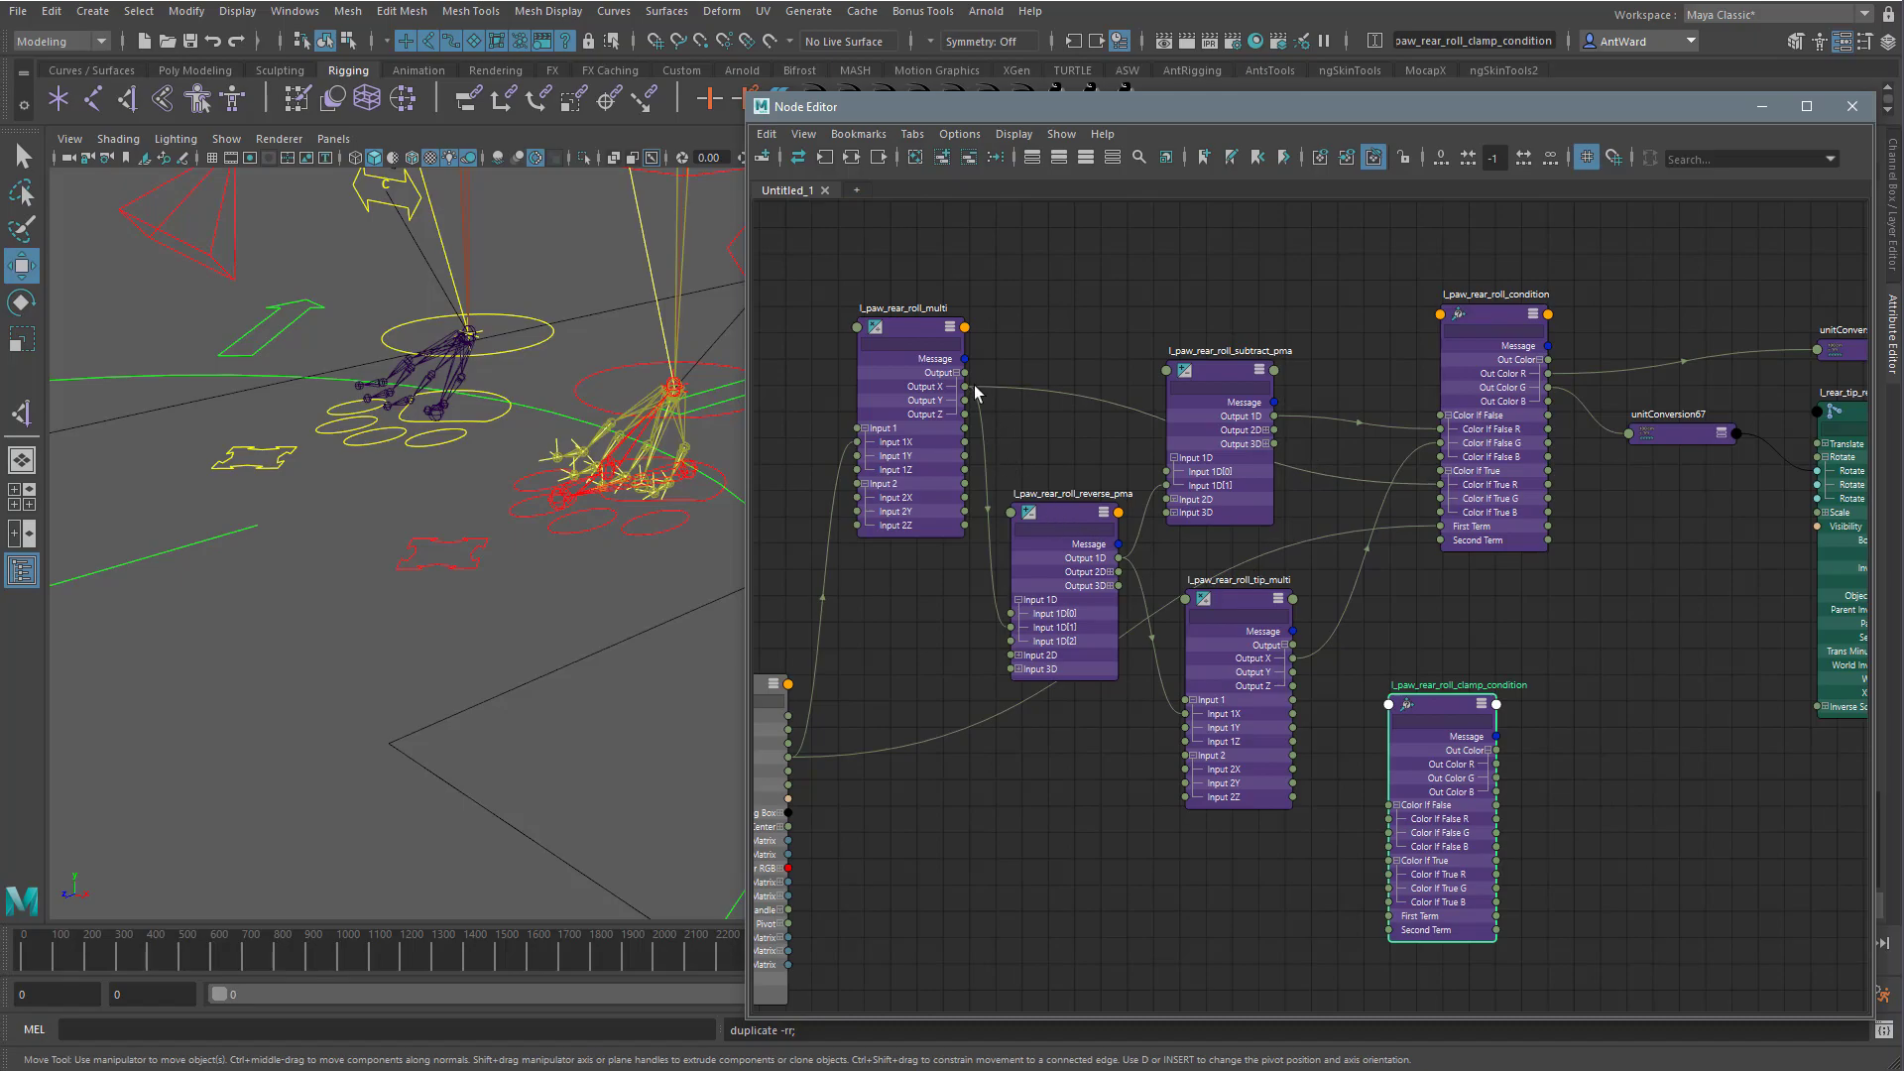
Move l_paw_rear_roll_multi lower in the graph and connect its Output X to First Term of l_paw_rear_roll_clamp_condition.
left_click_drag(916, 335, 873, 732)
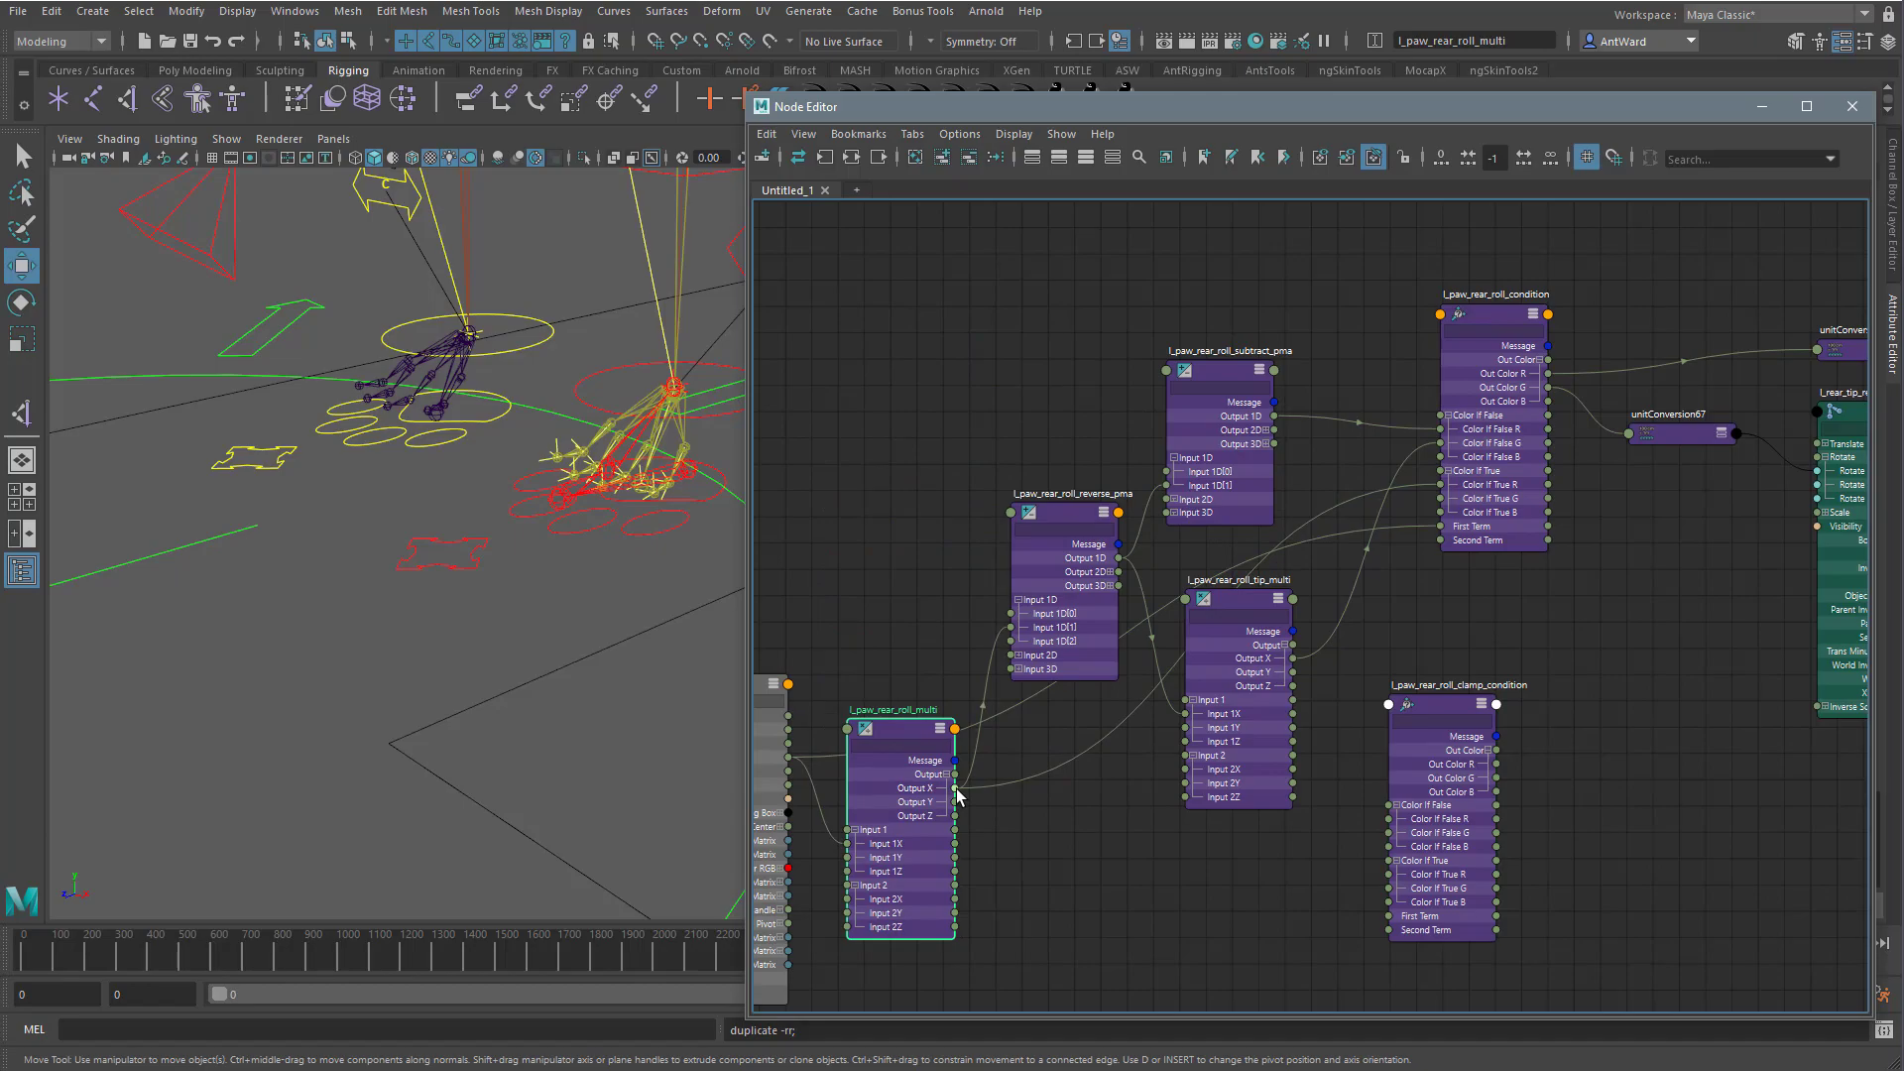
left_click_drag(954, 788, 1388, 917)
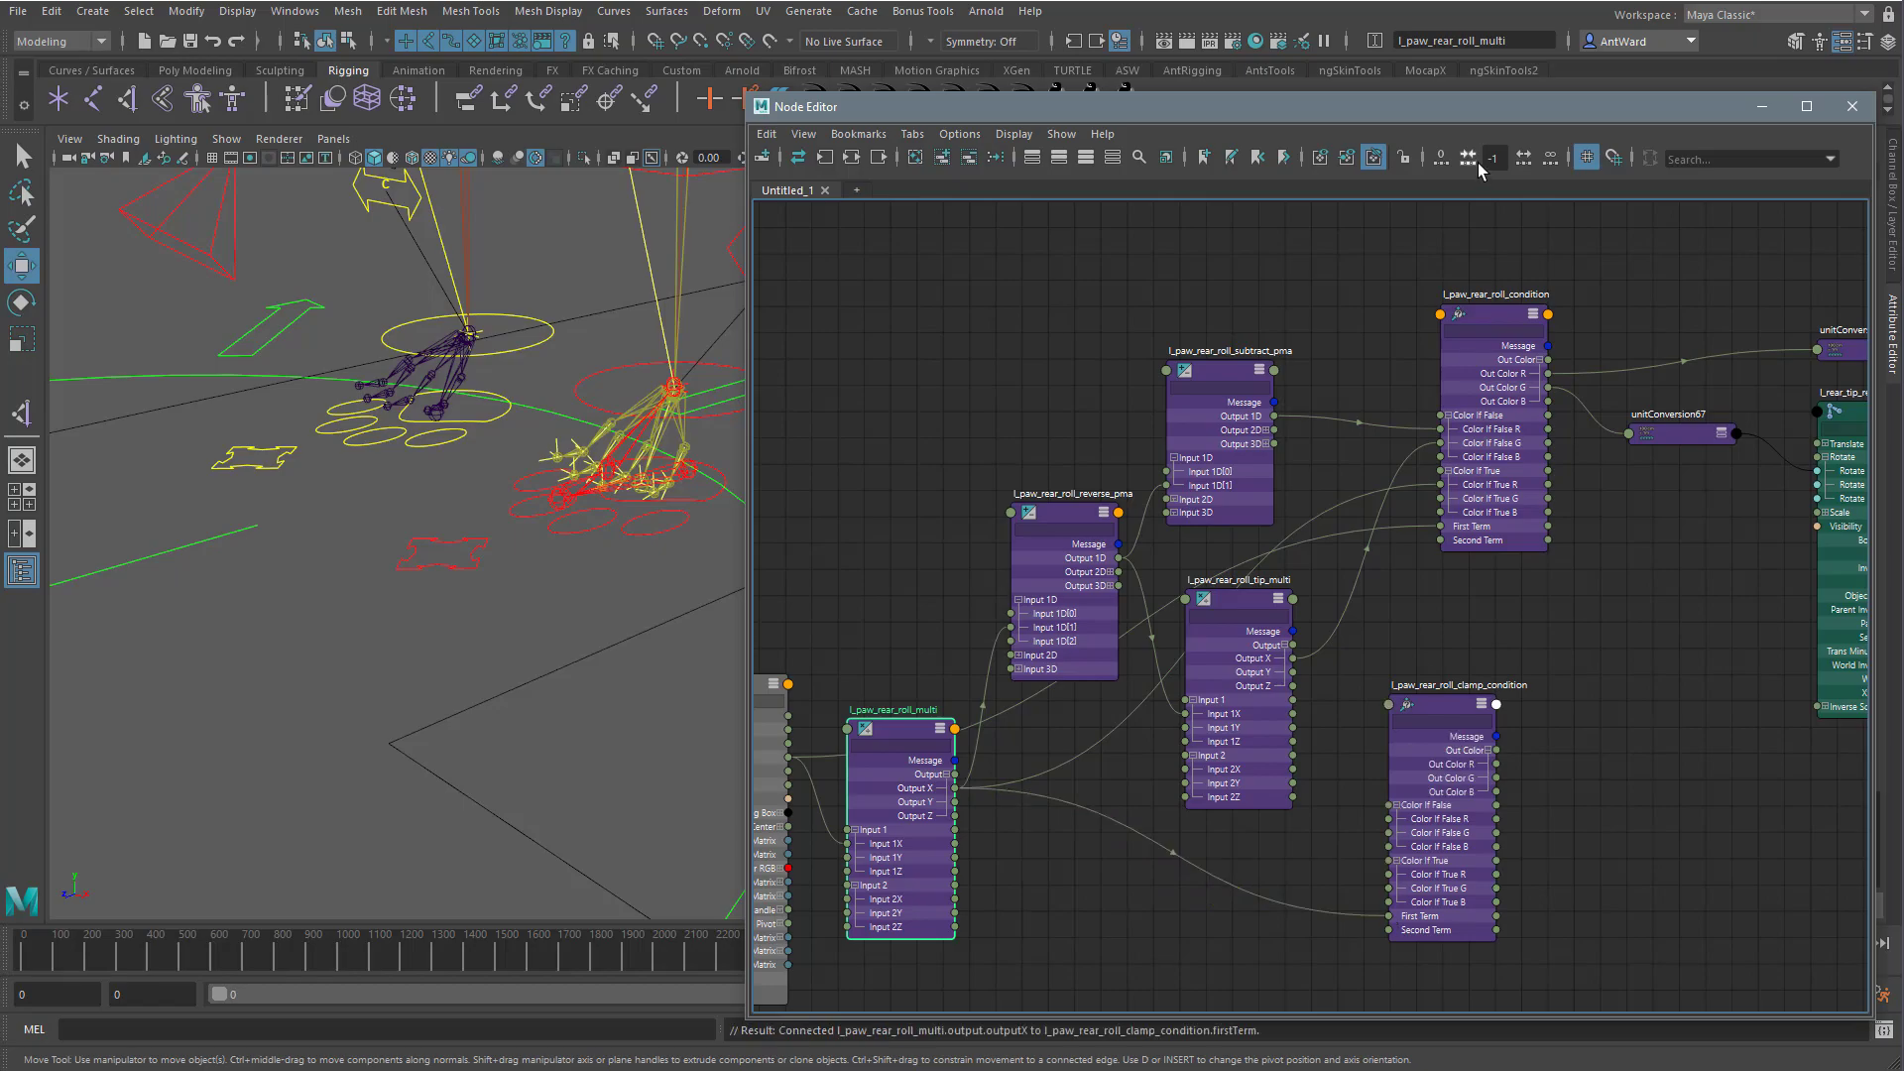
left_click_drag(1485, 110, 987, 117)
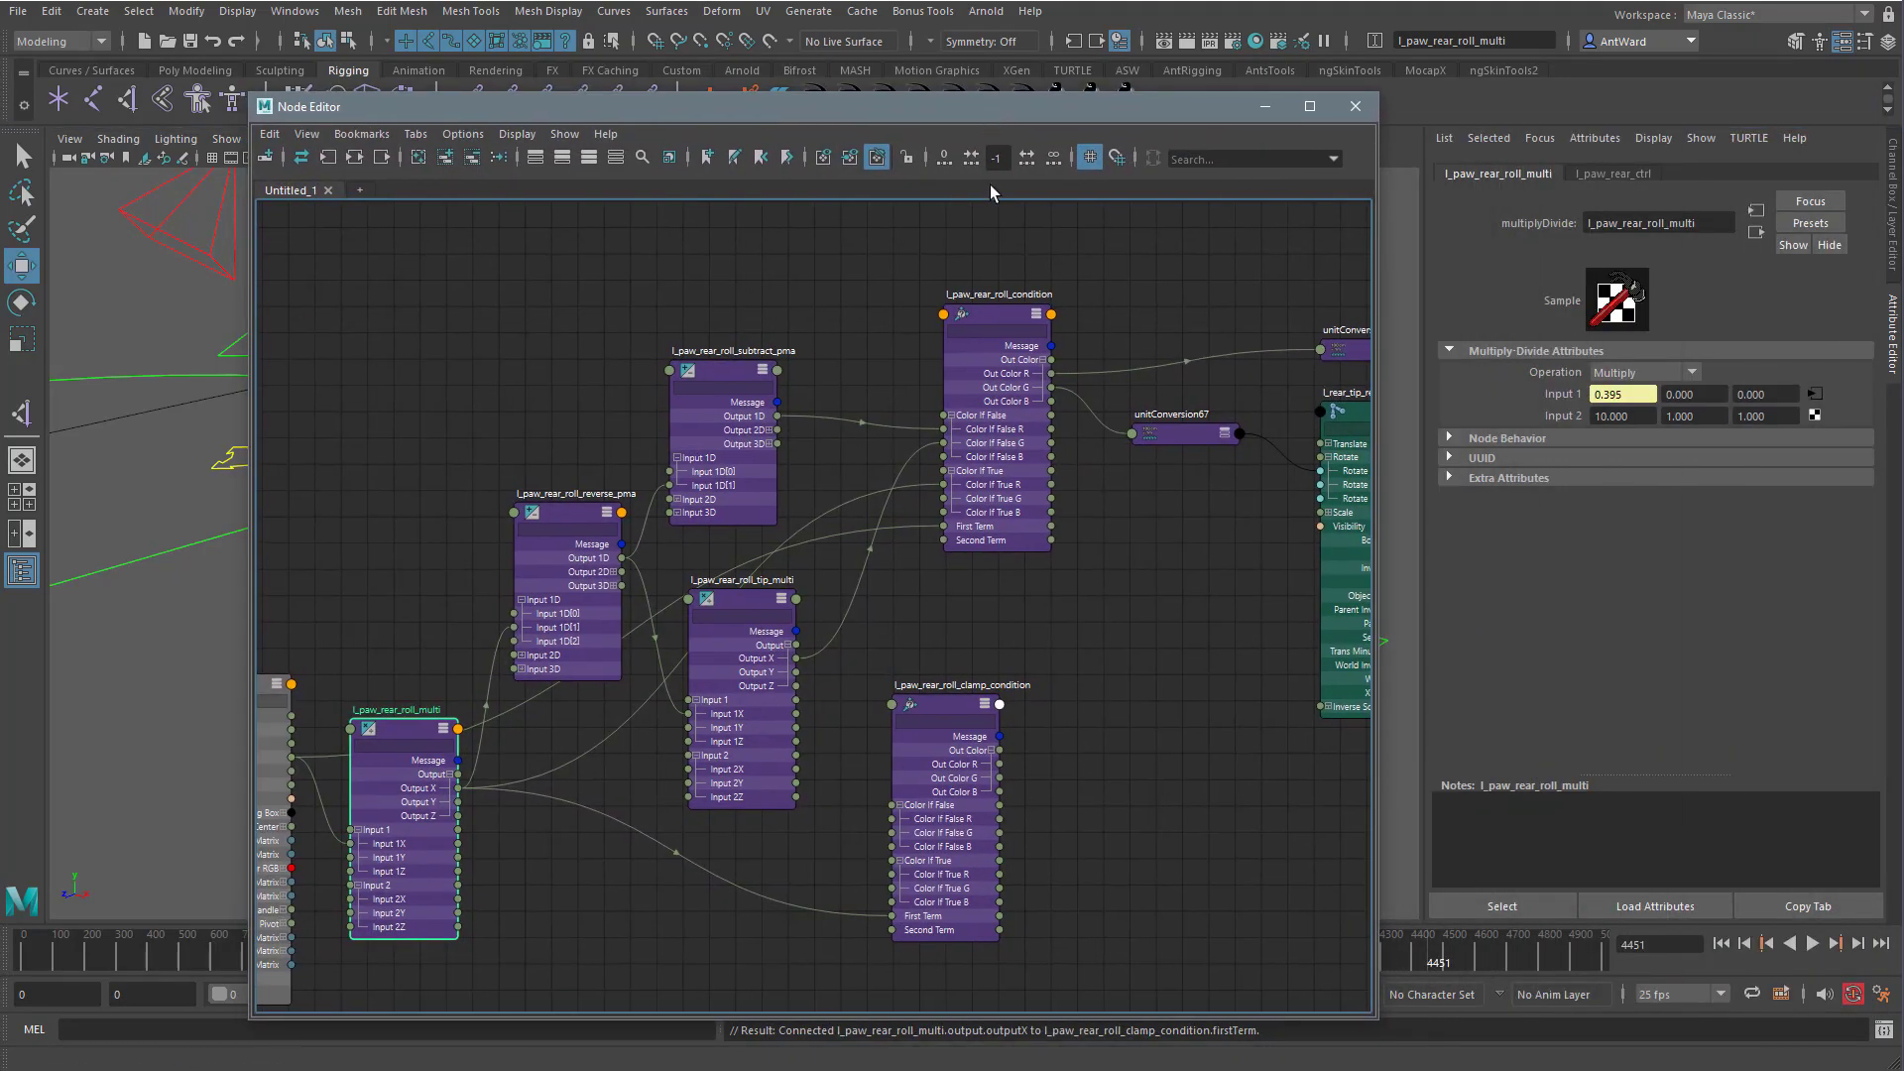
Set Second Term and the first Color If True value of l_paw_rear_roll_clamp_condition to 0.
left_click(956, 705)
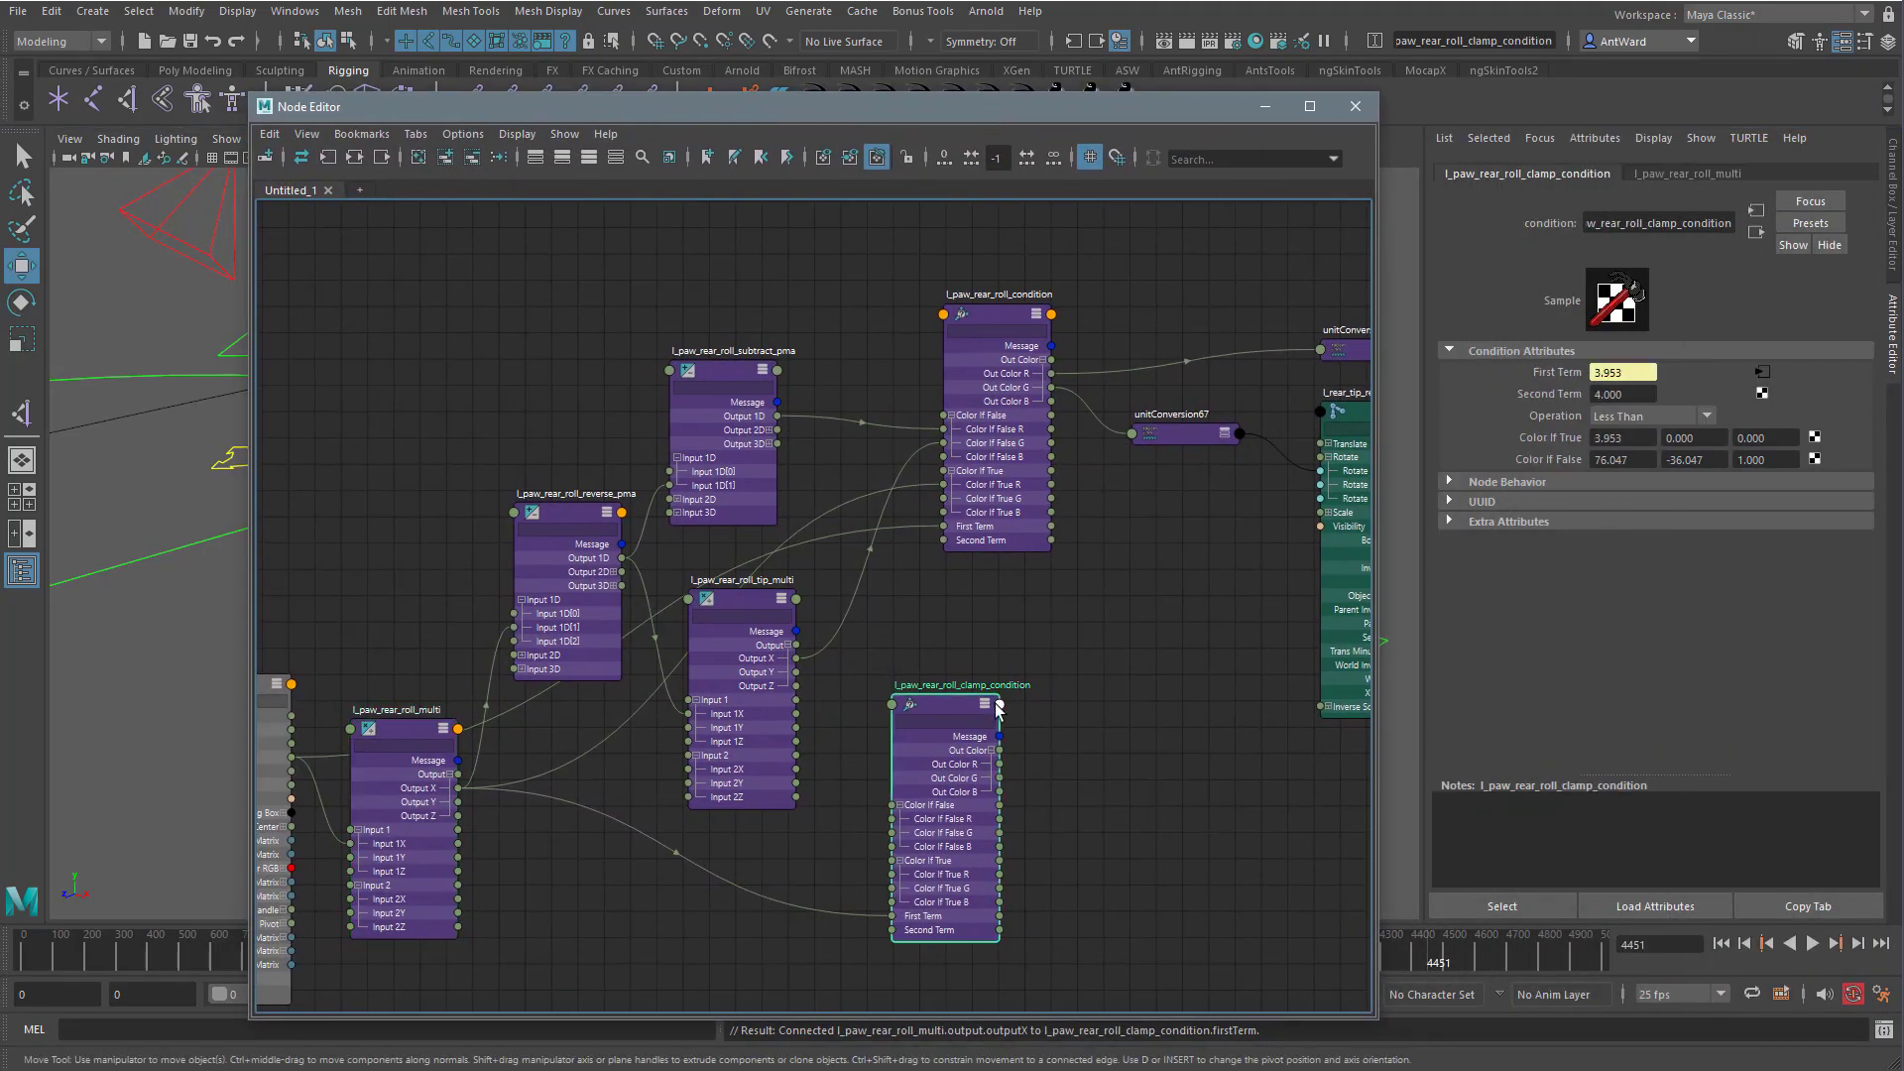
left_click(1626, 395)
type("0")
key("Return")
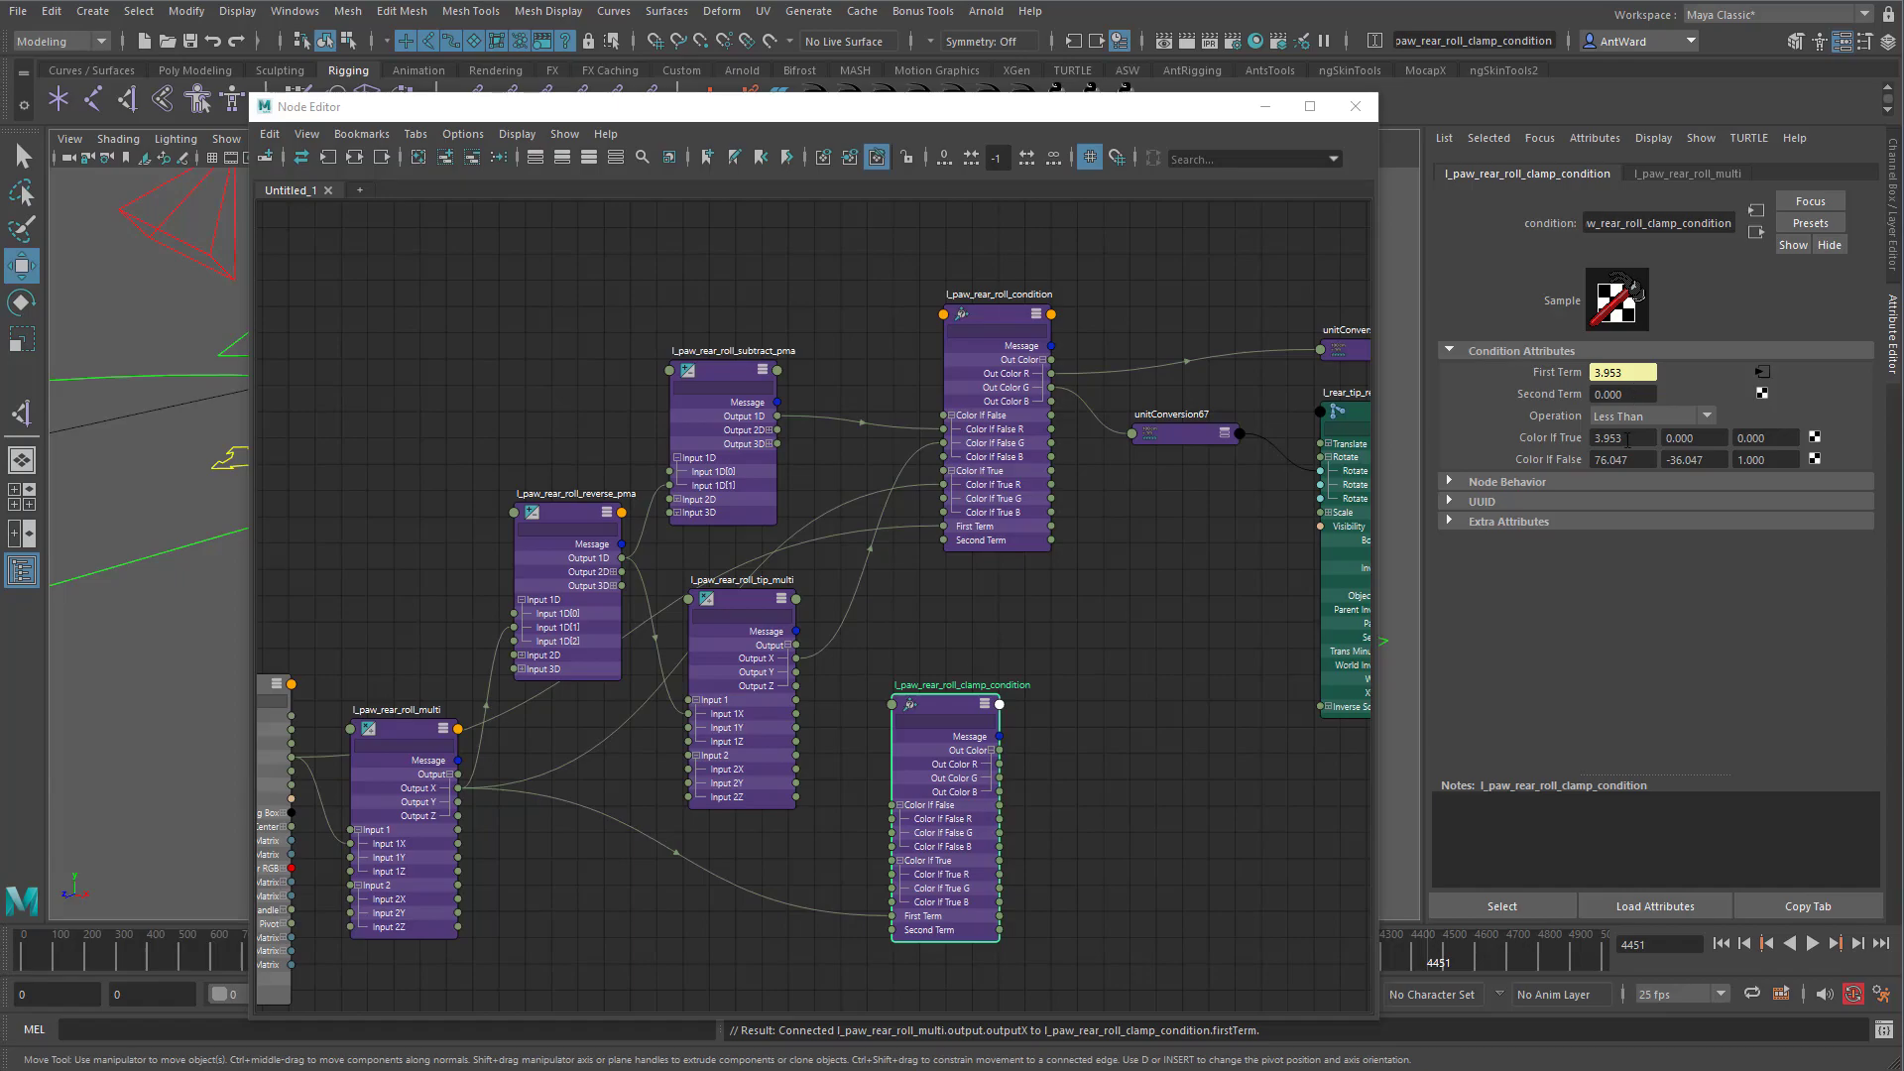
left_click(1629, 439)
type("0")
key("Return")
Connect Output X of l_paw_rear_roll_multi to Color If False R of l_paw_rear_roll_clamp_condition and set its second Color If False value to 0.
left_click_drag(459, 788, 891, 819)
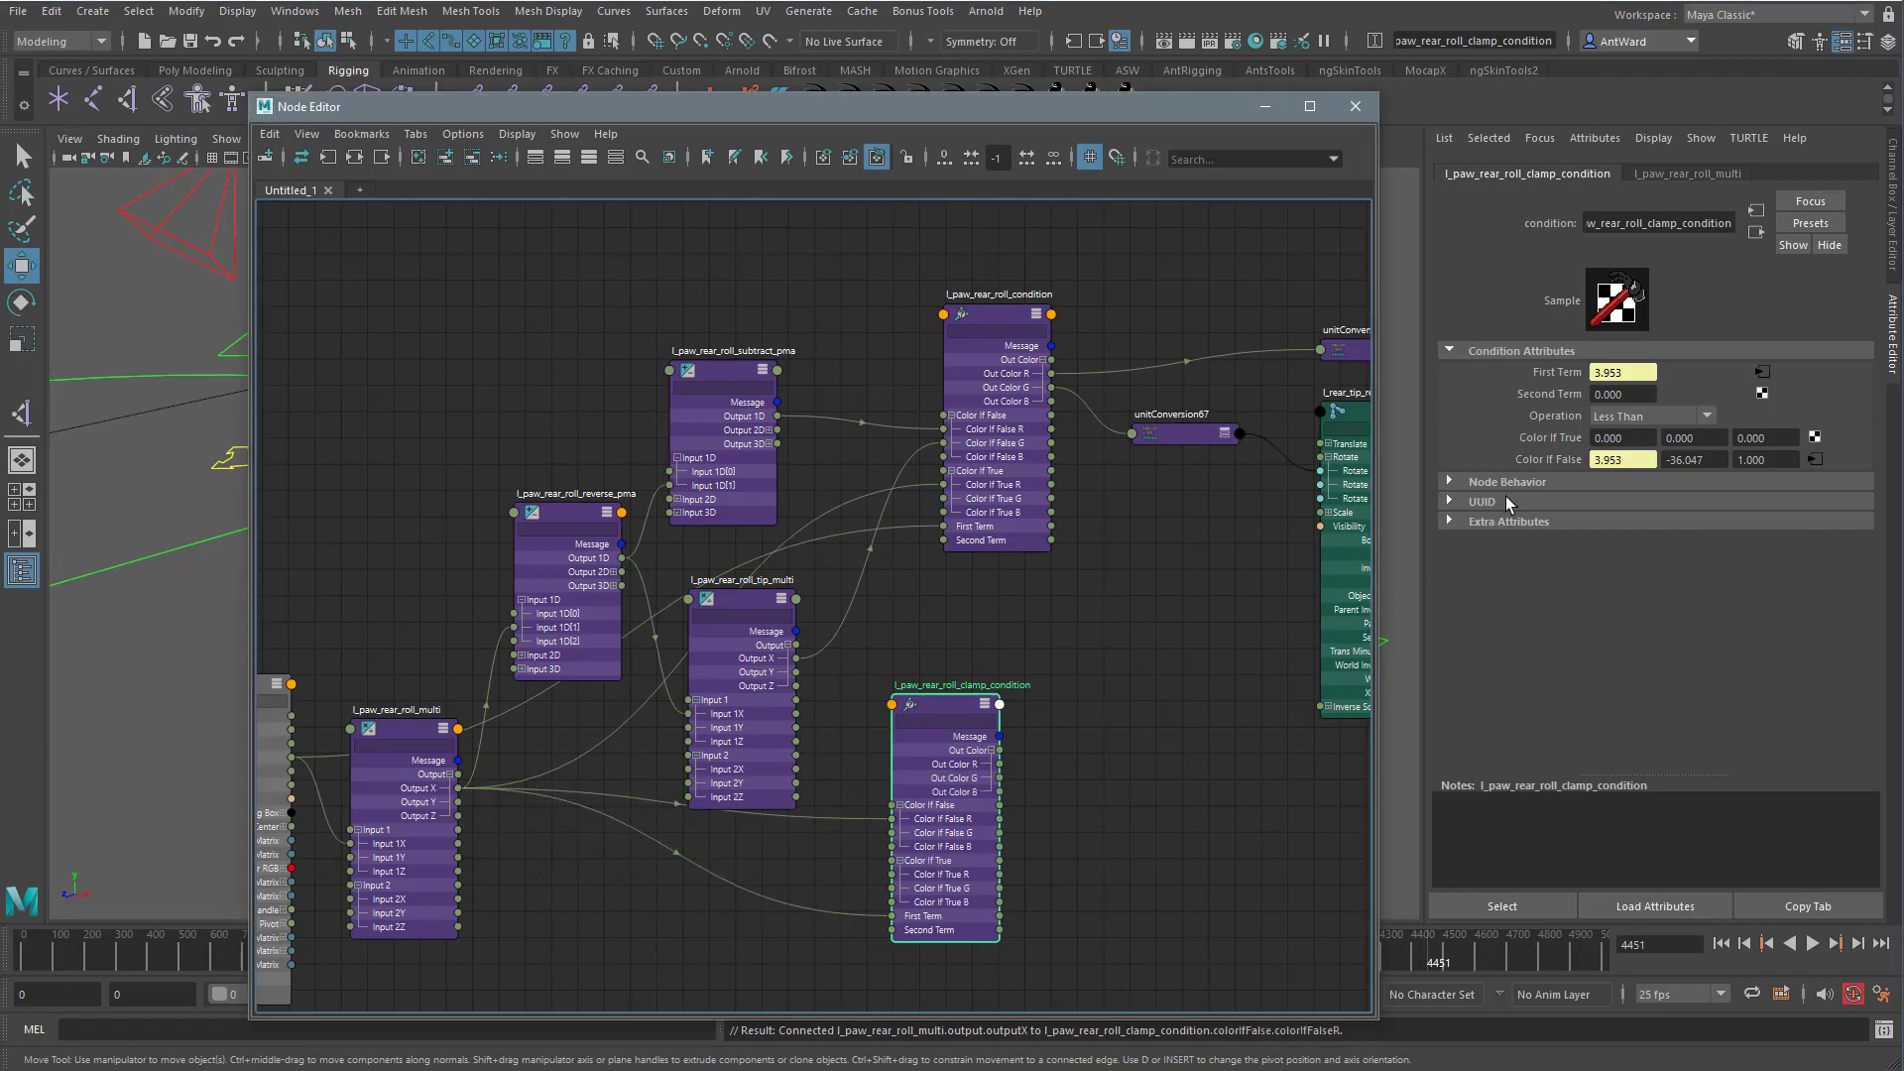
left_click_drag(1726, 463, 1650, 461)
type("0")
key("Return")
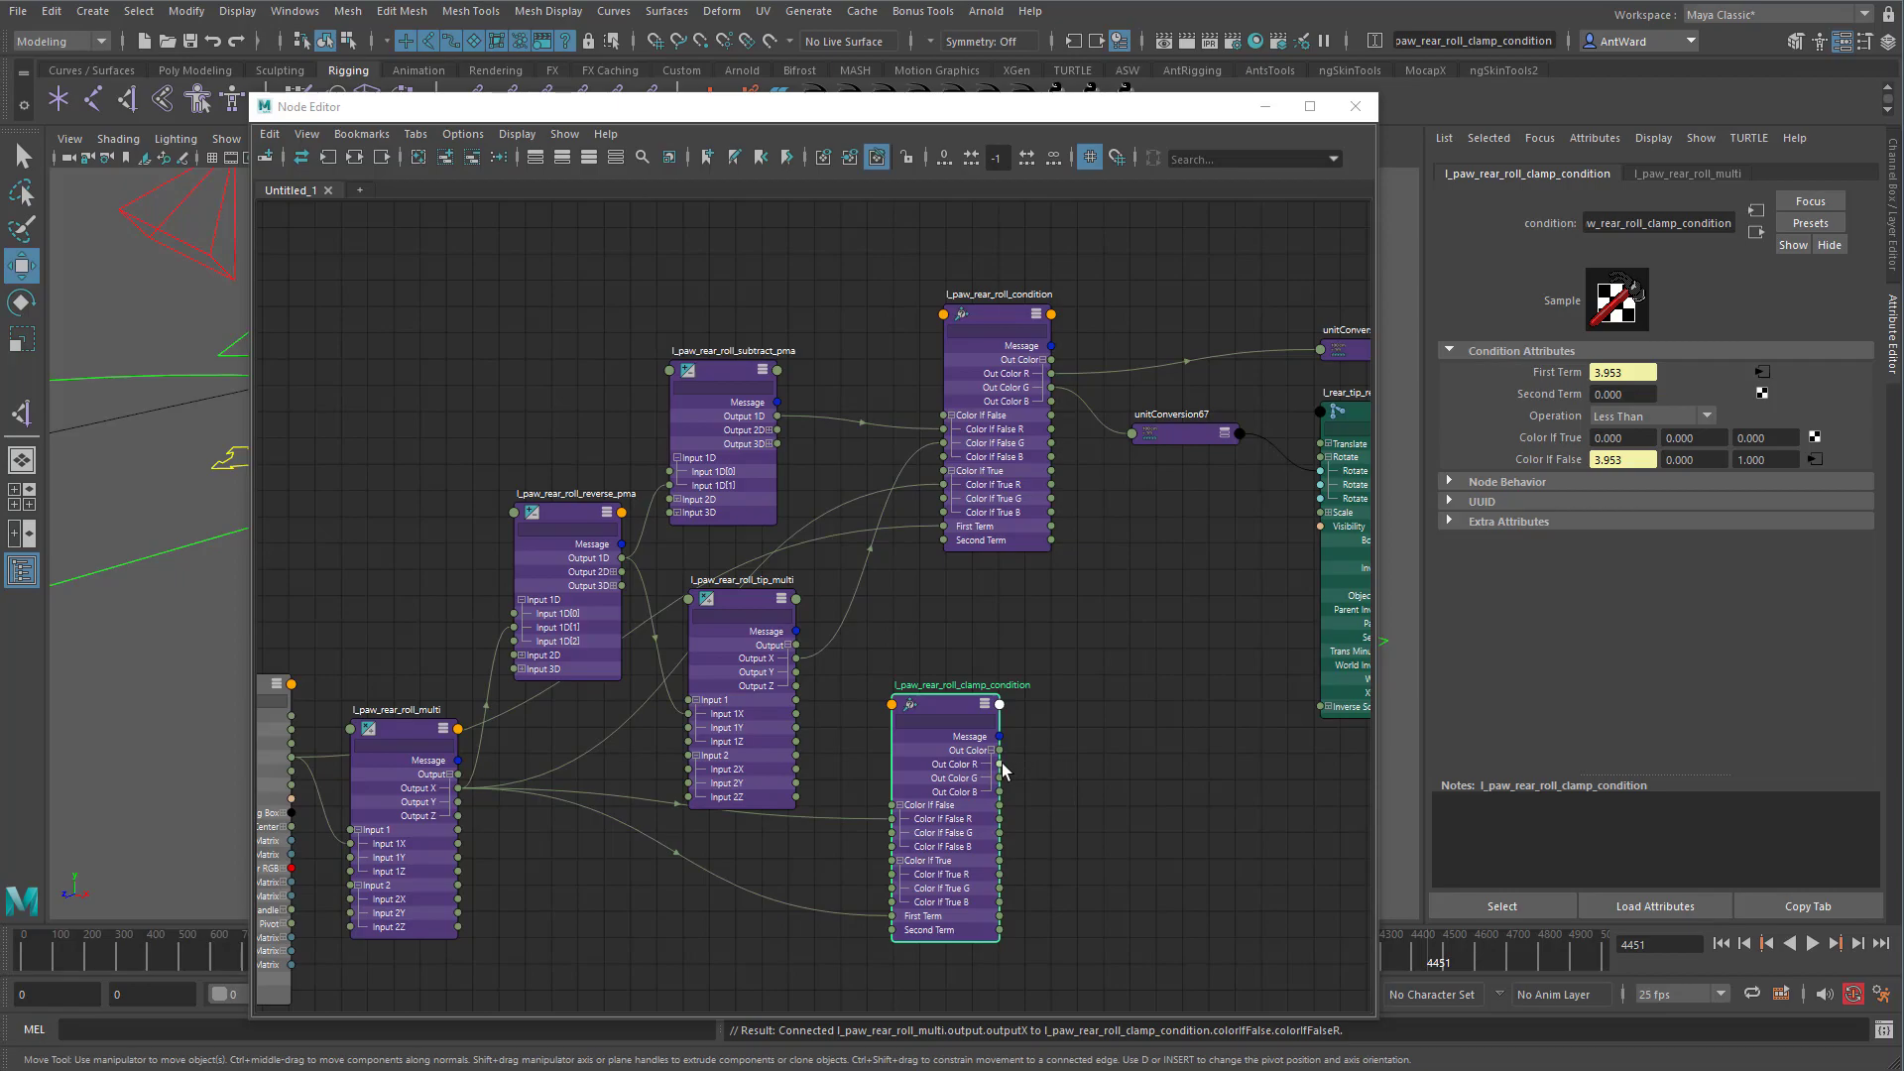
Connect Out Color R of l_paw_rear_roll_clamp_condition to Color If True R of l_paw_rear_roll_condition.
left_click(1003, 315)
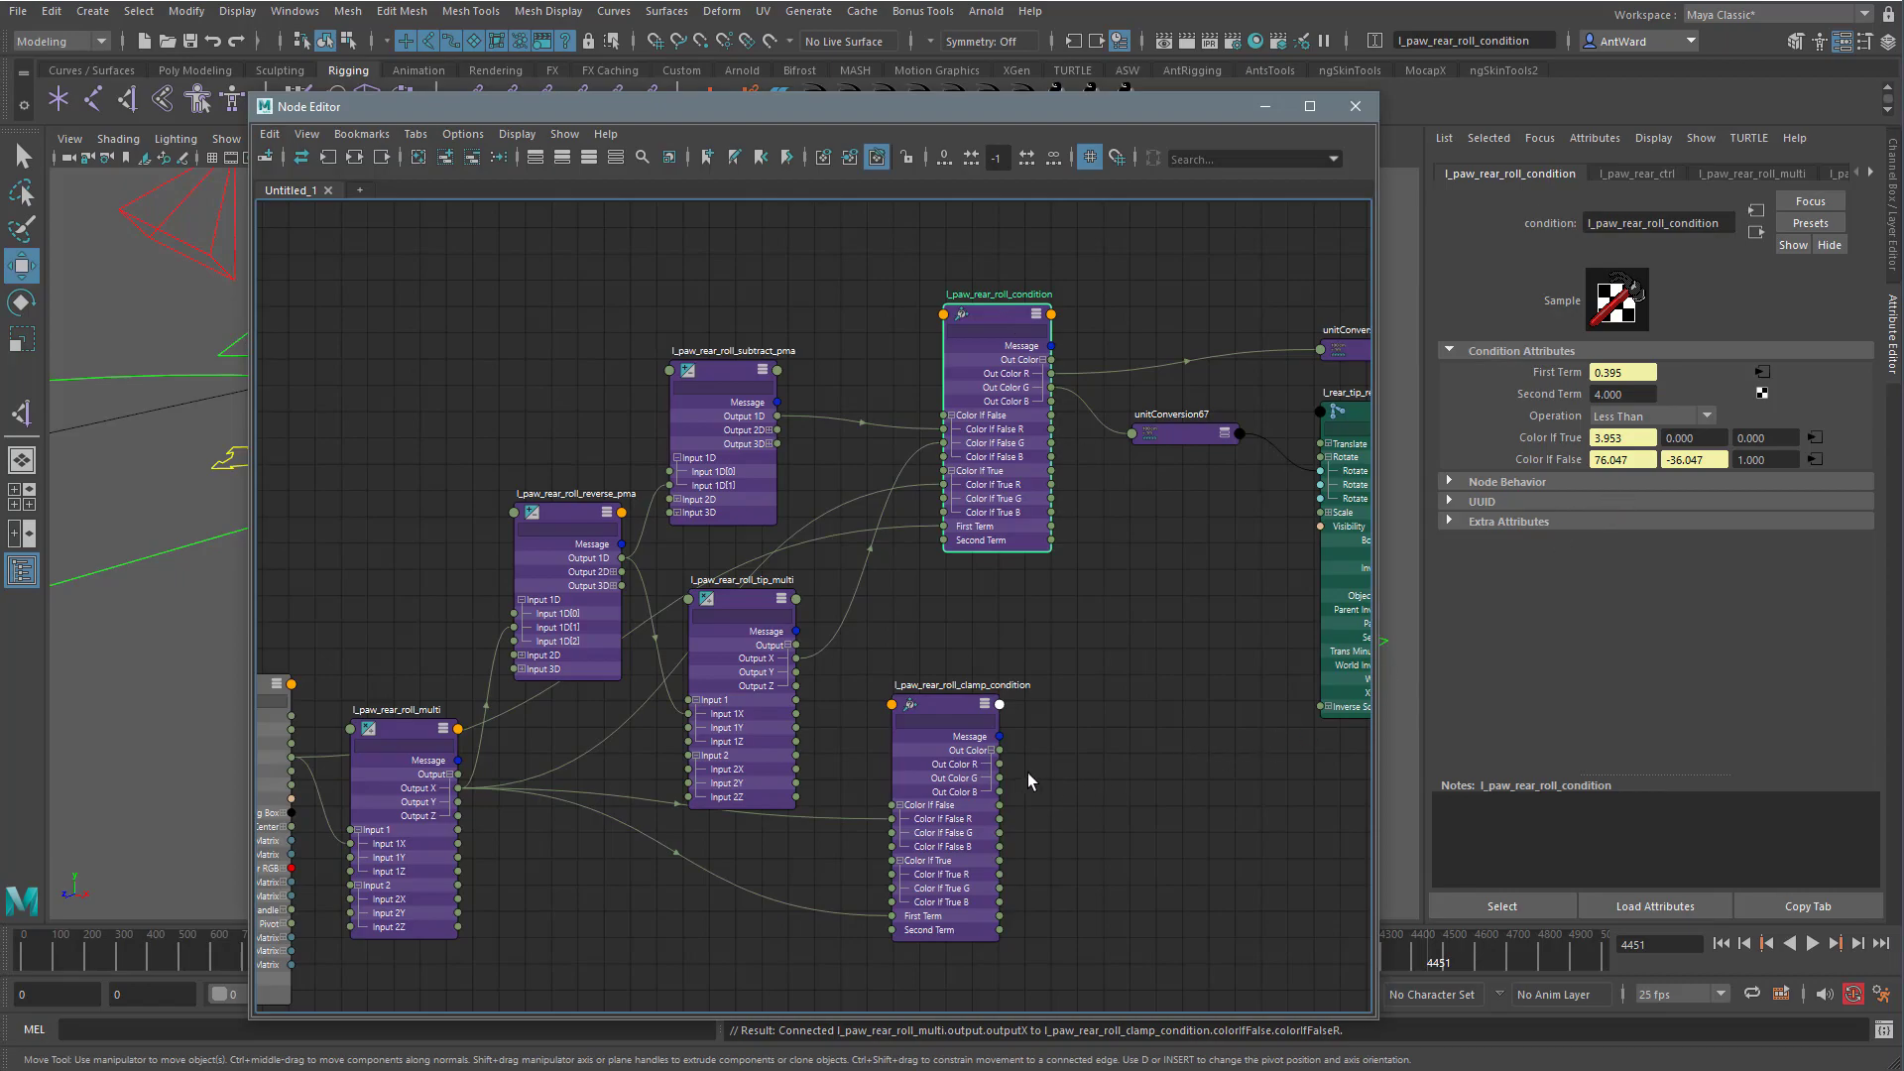
left_click_drag(1000, 763, 945, 489)
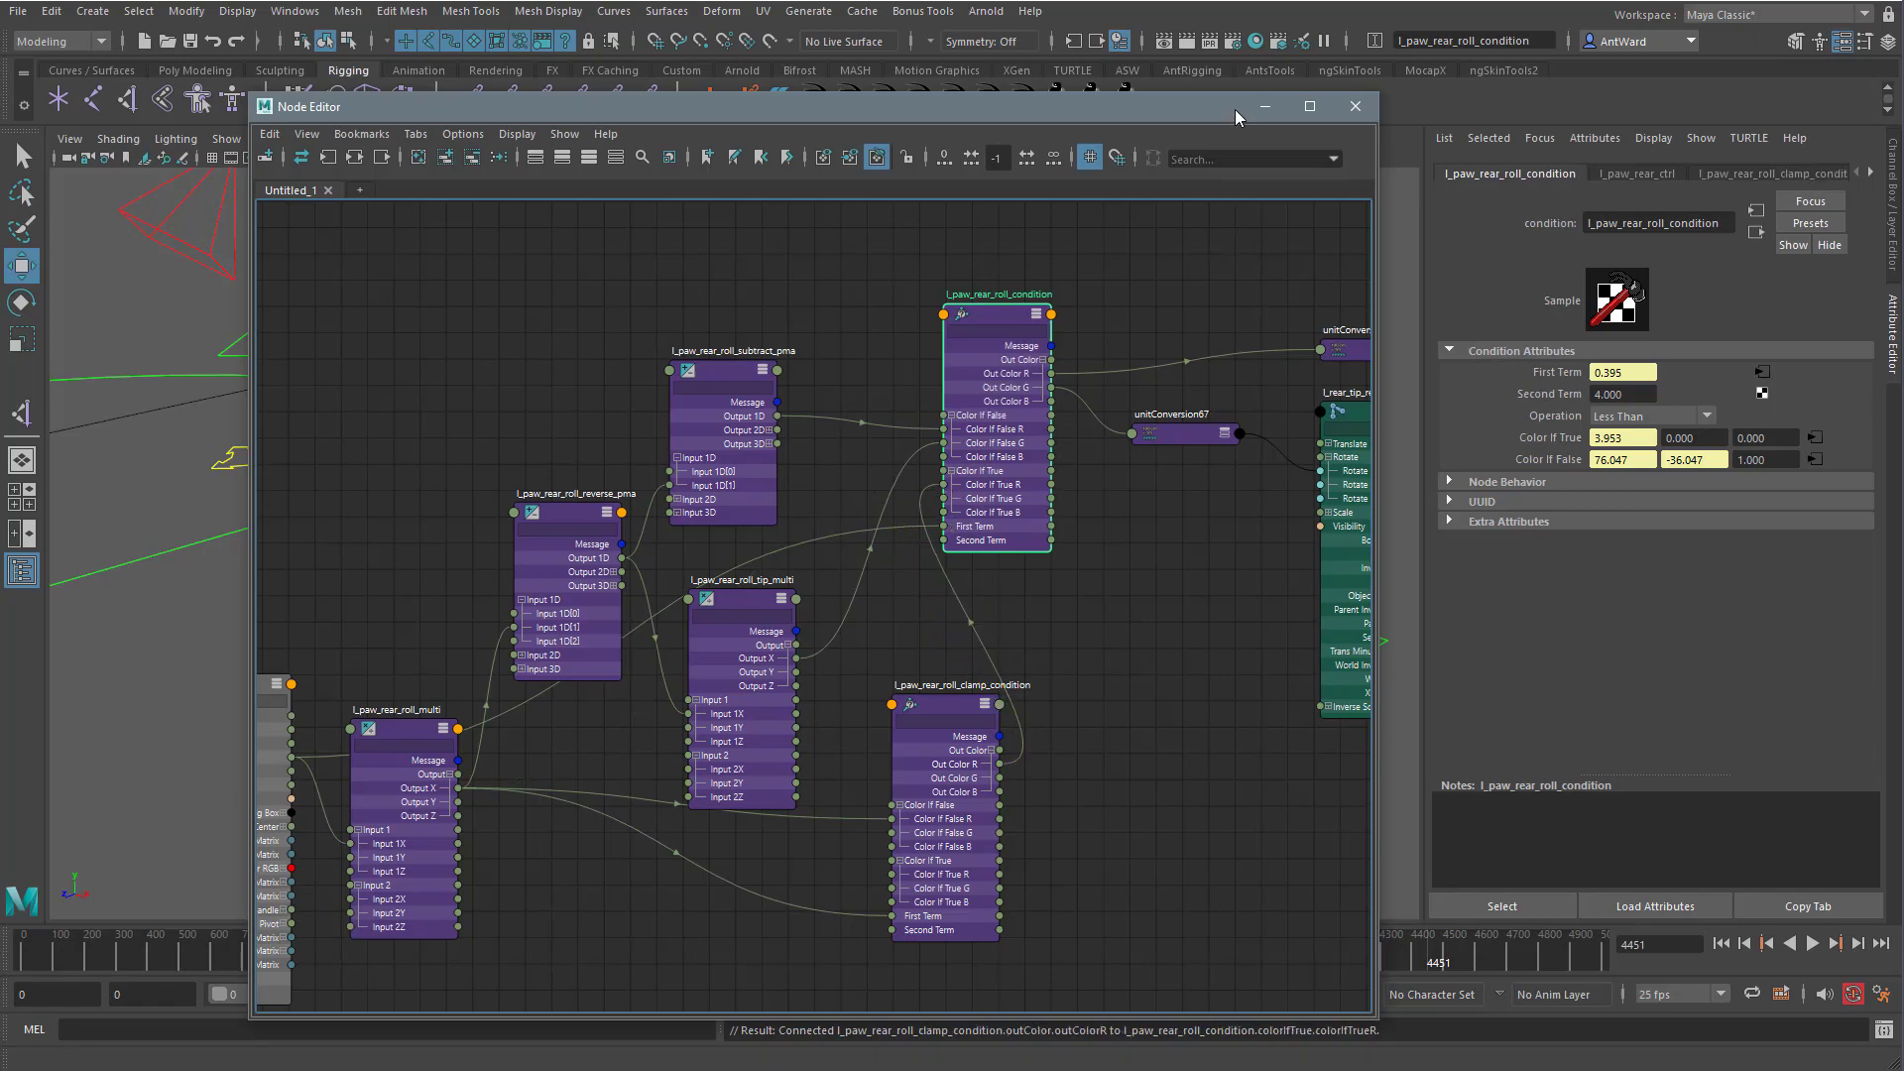
Test the clamped roll by translating l_paw_rear_ctrl backward and forward along its Z axis.
left_click_drag(1235, 109, 1713, 104)
left_click(407, 568)
left_click_drag(399, 573, 174, 656)
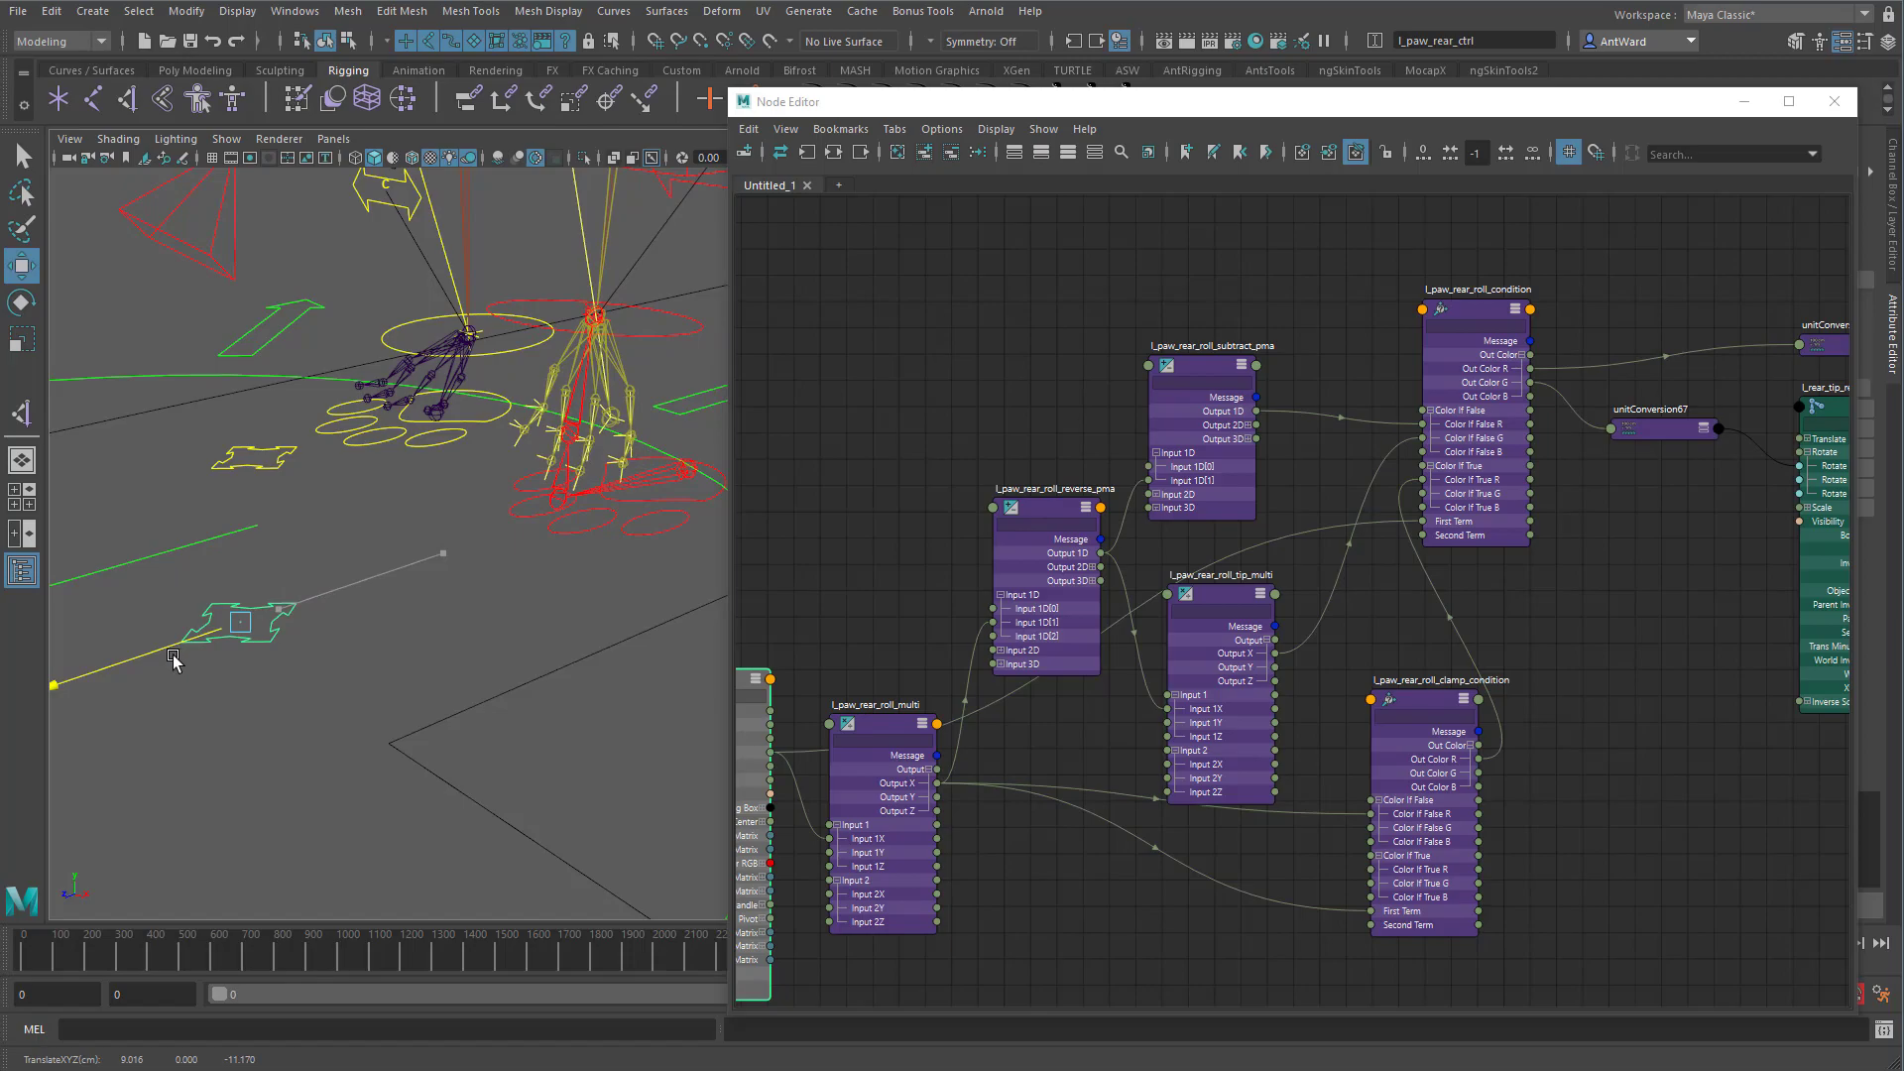
left_click_drag(173, 657, 365, 596)
left_click_drag(191, 637, 260, 603)
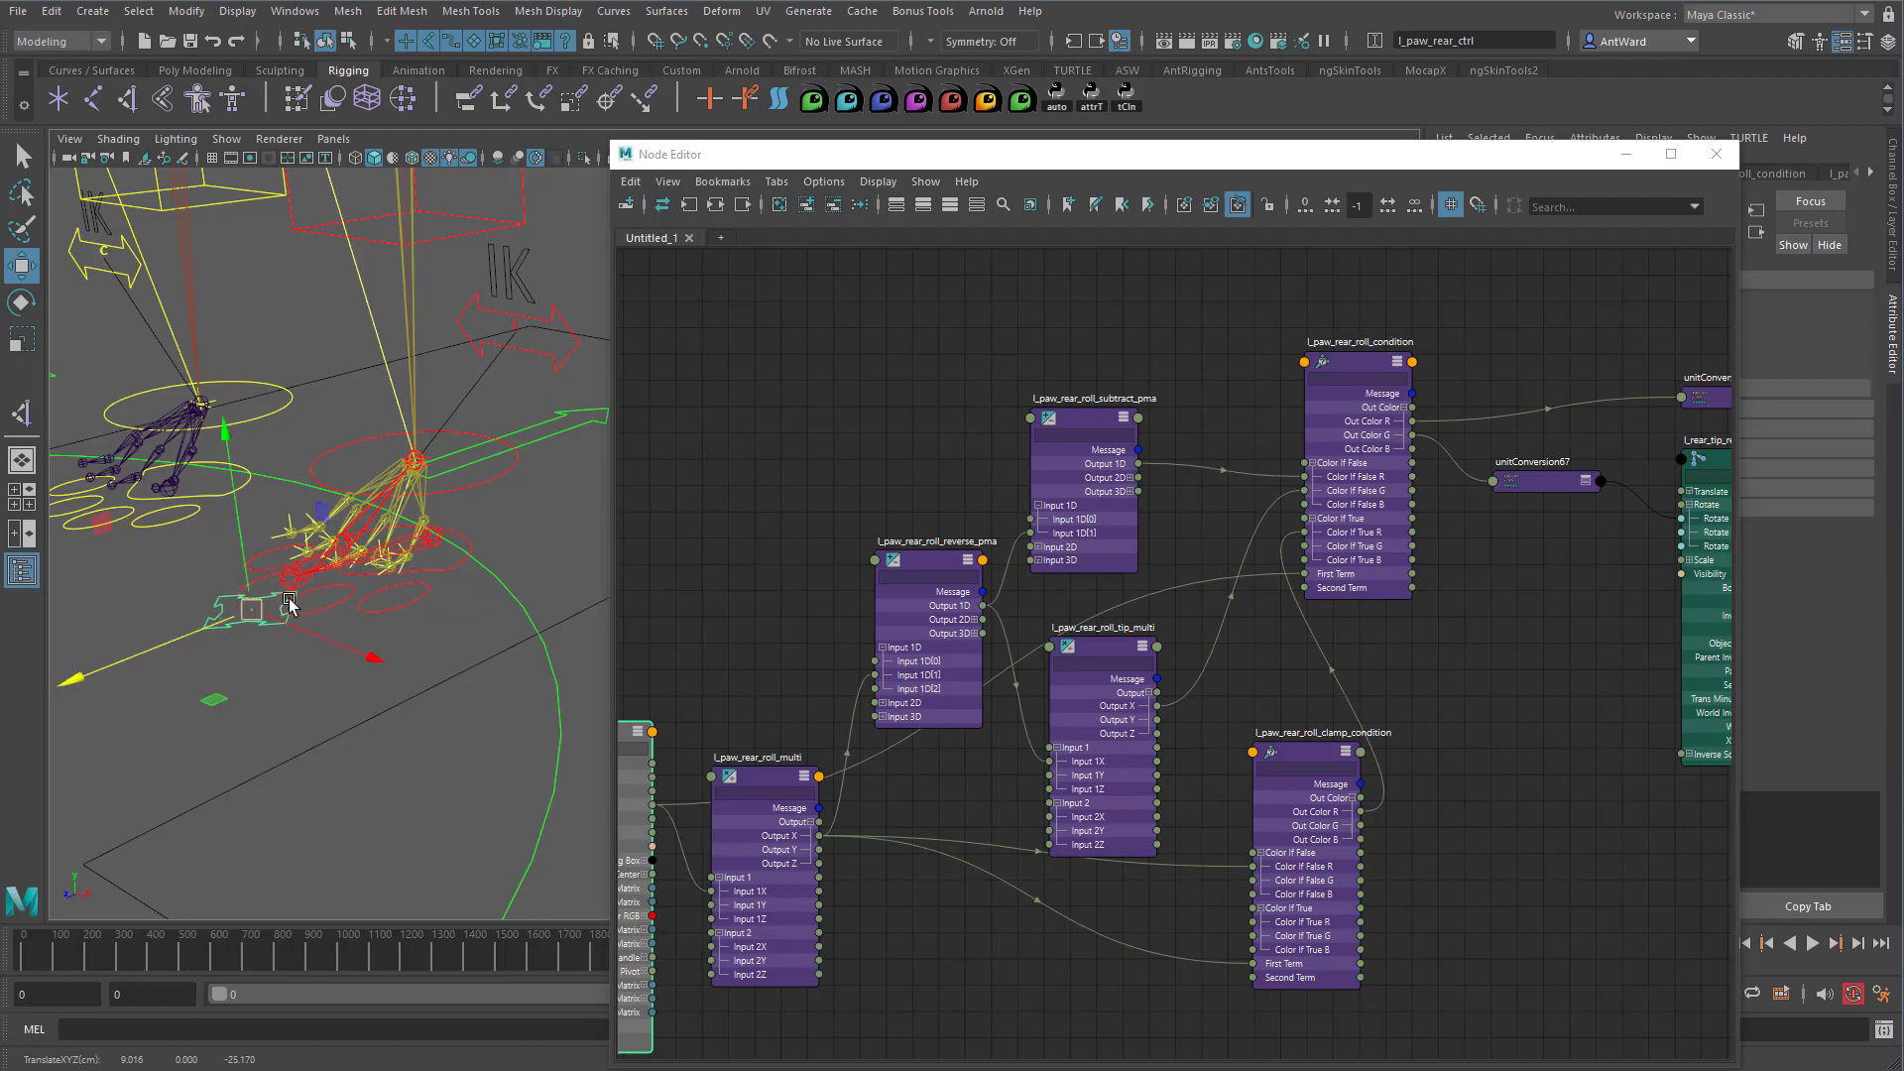
Test the heel roll by rotating l_rear_heel_rev about -33 degrees around X, and clear the selection.
left_click(436, 544)
key("e")
left_click_drag(295, 486, 364, 407)
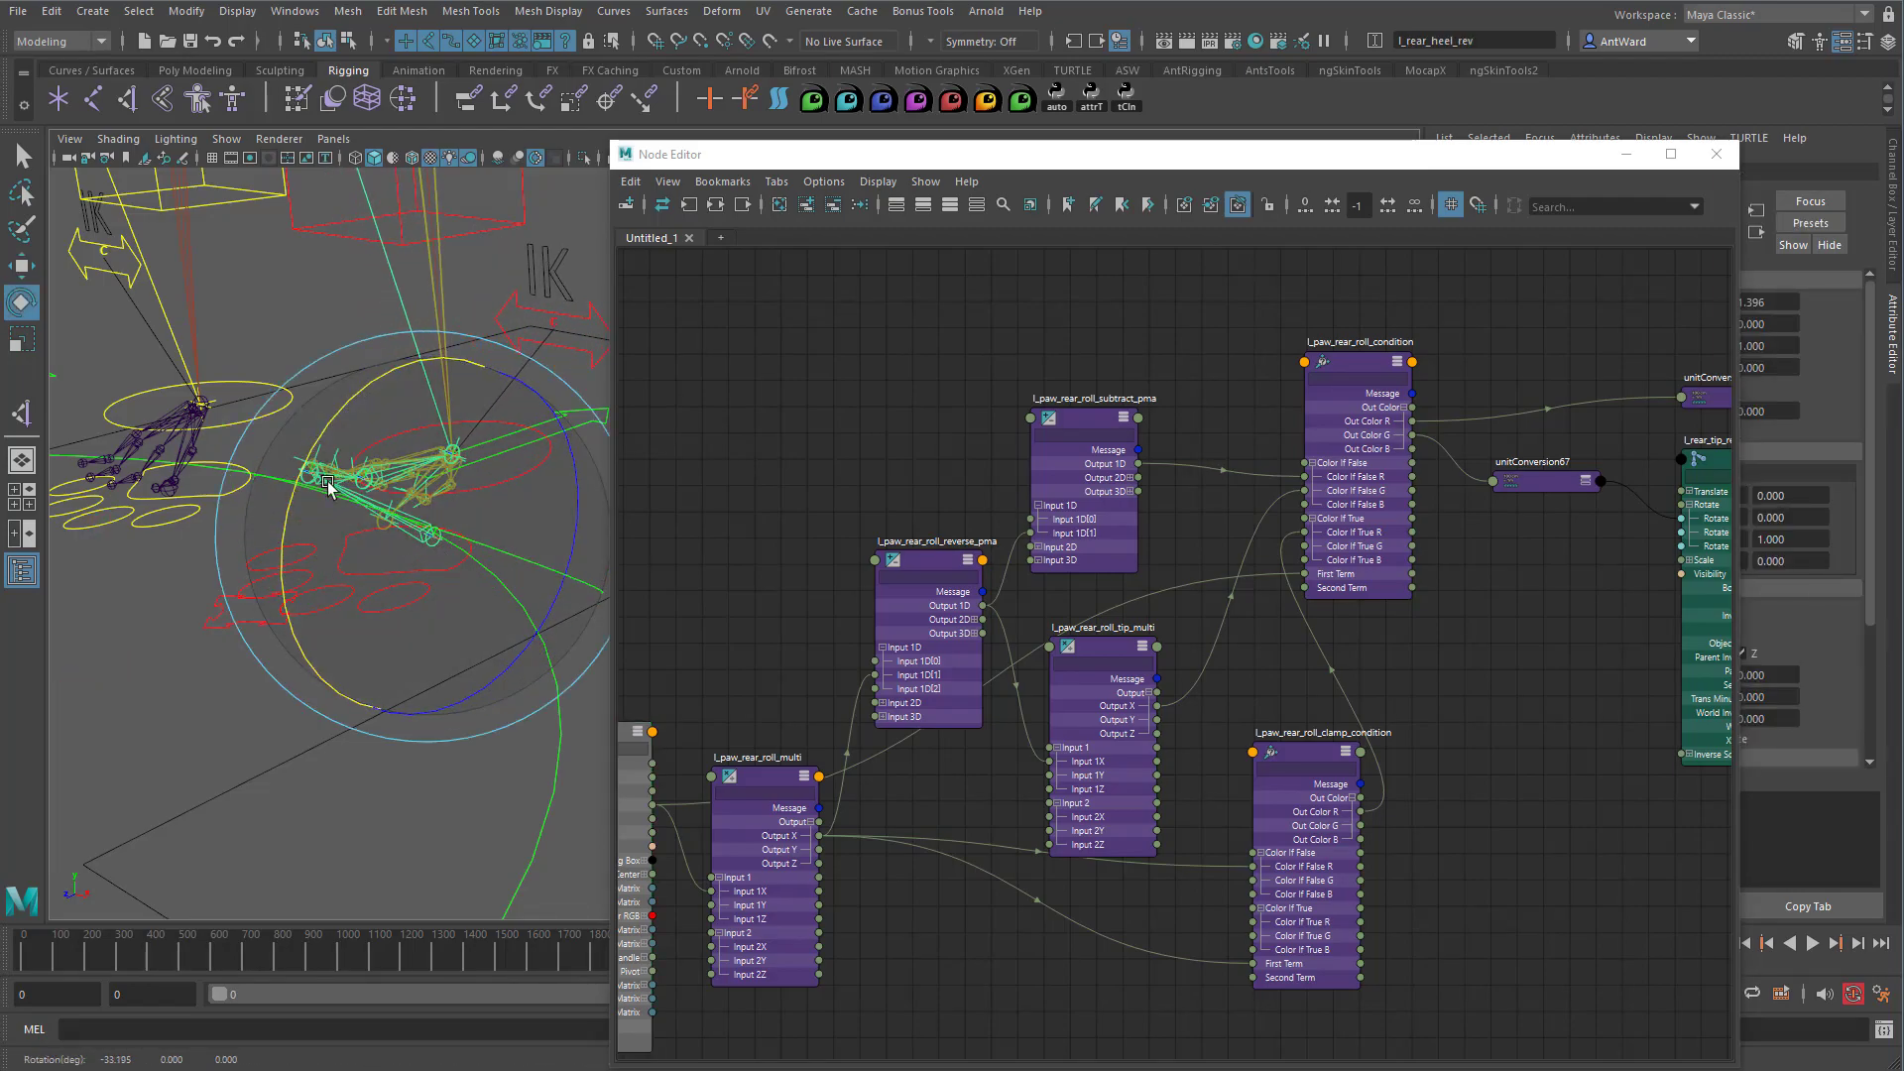
middle_click_drag(394, 773, 371, 726, "alt")
left_click(322, 777)
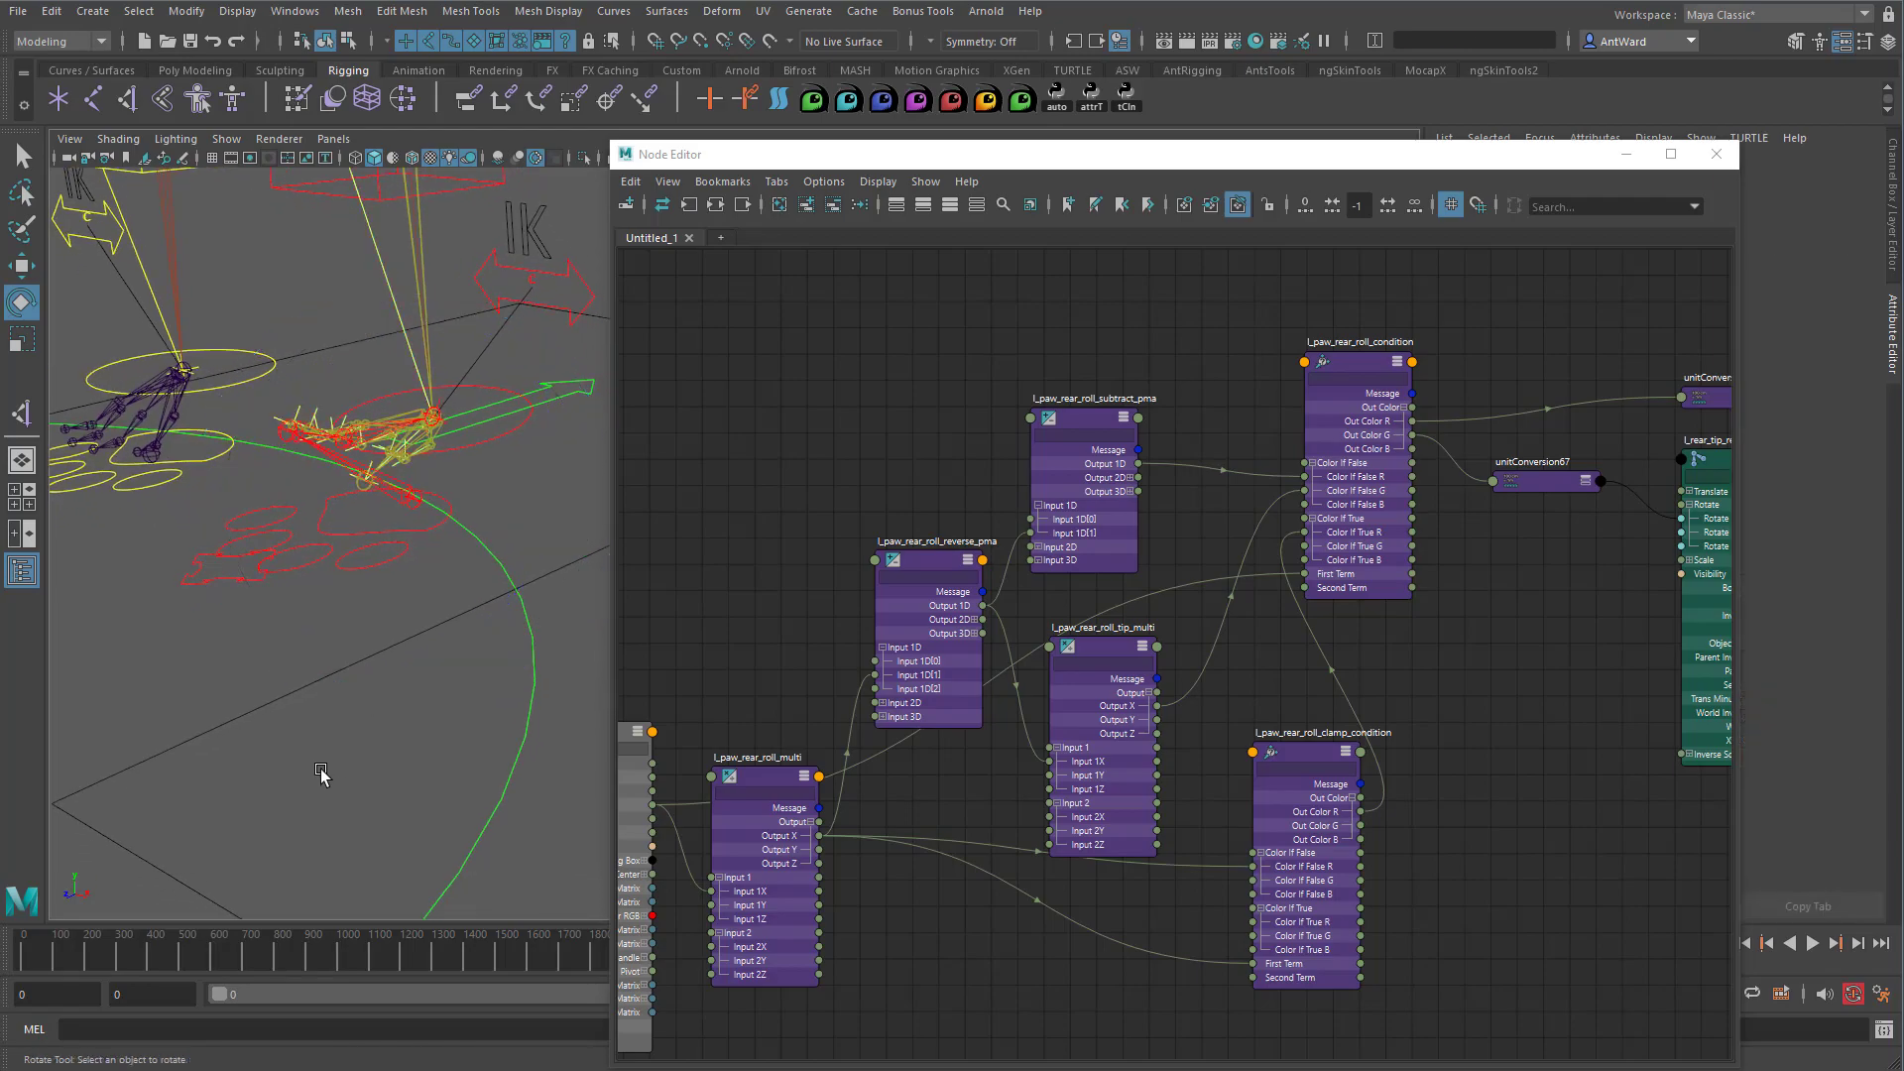
Duplicate l_paw_rear_roll_clamp_condition and place the copy beside it in the node graph.
middle_click_drag(1176, 669, 1279, 632, "alt")
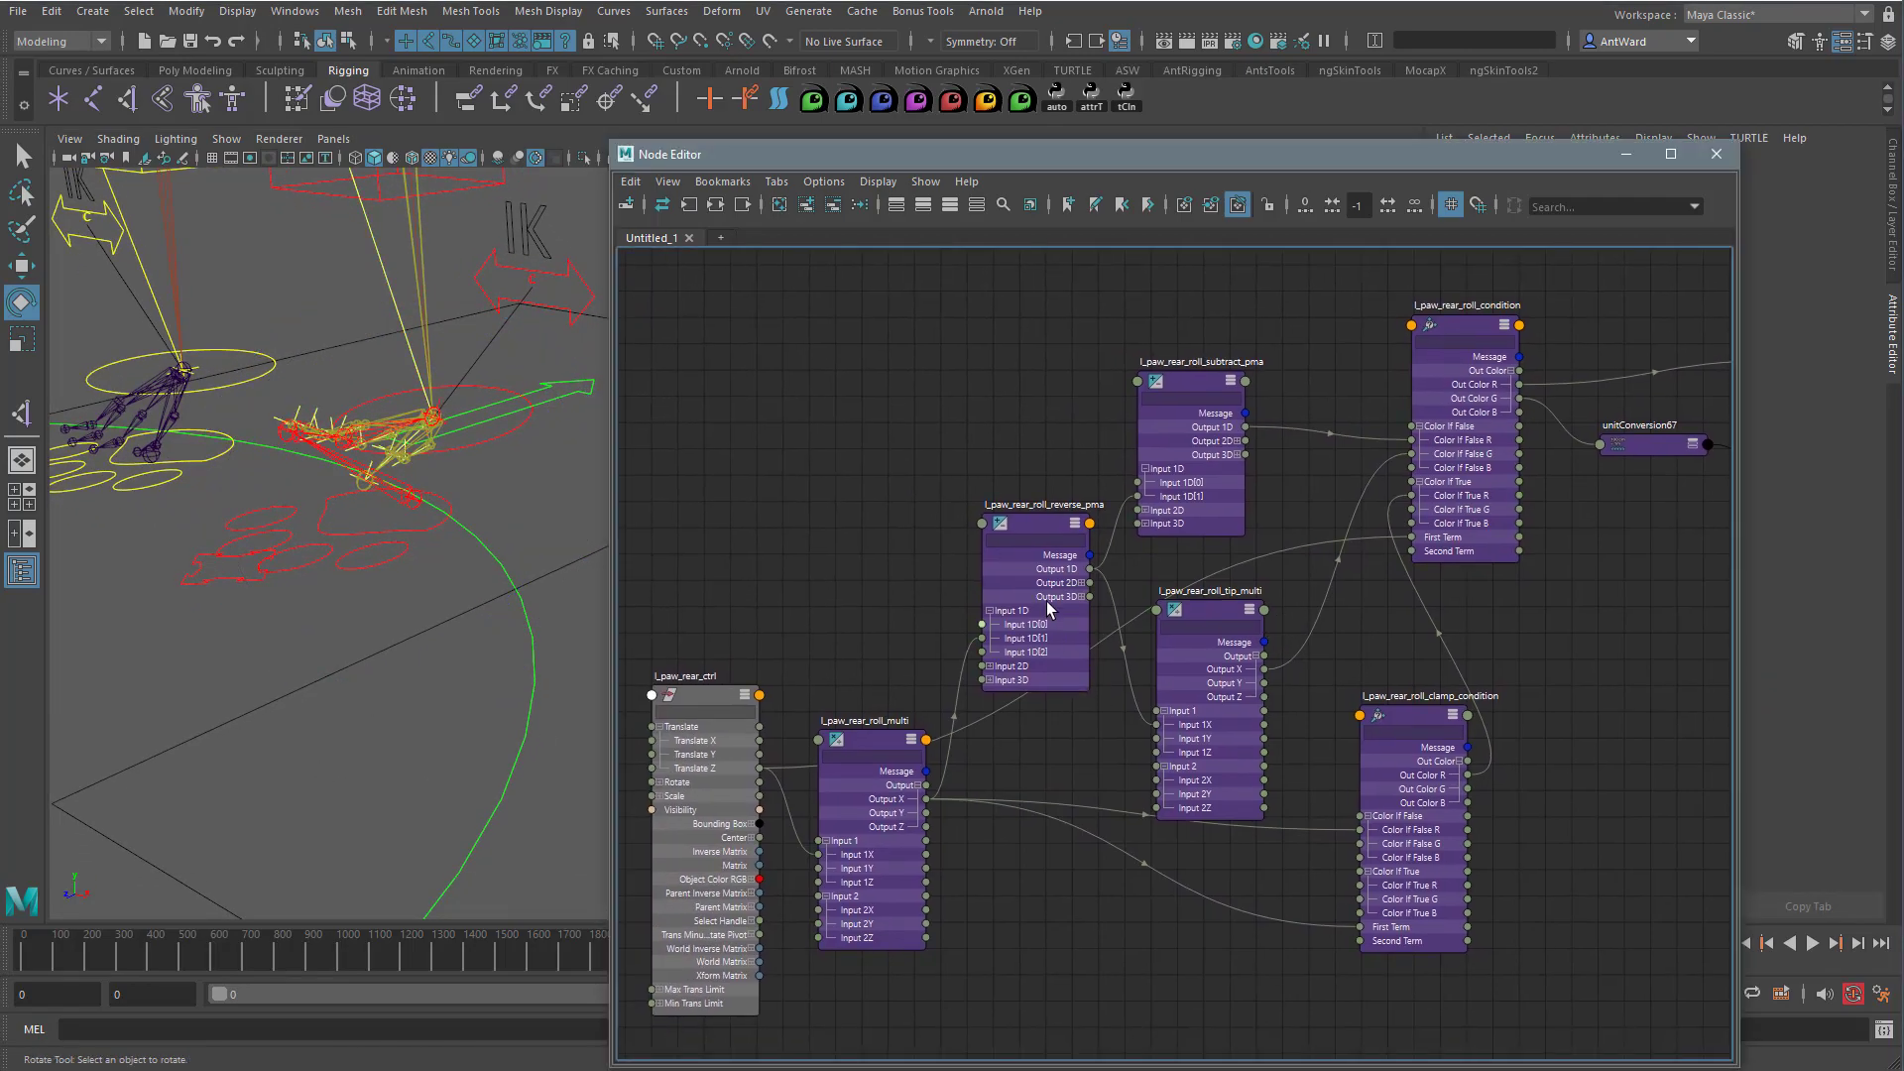
middle_click_drag(1096, 717, 1096, 619, "alt")
left_click_drag(1396, 621, 1349, 644)
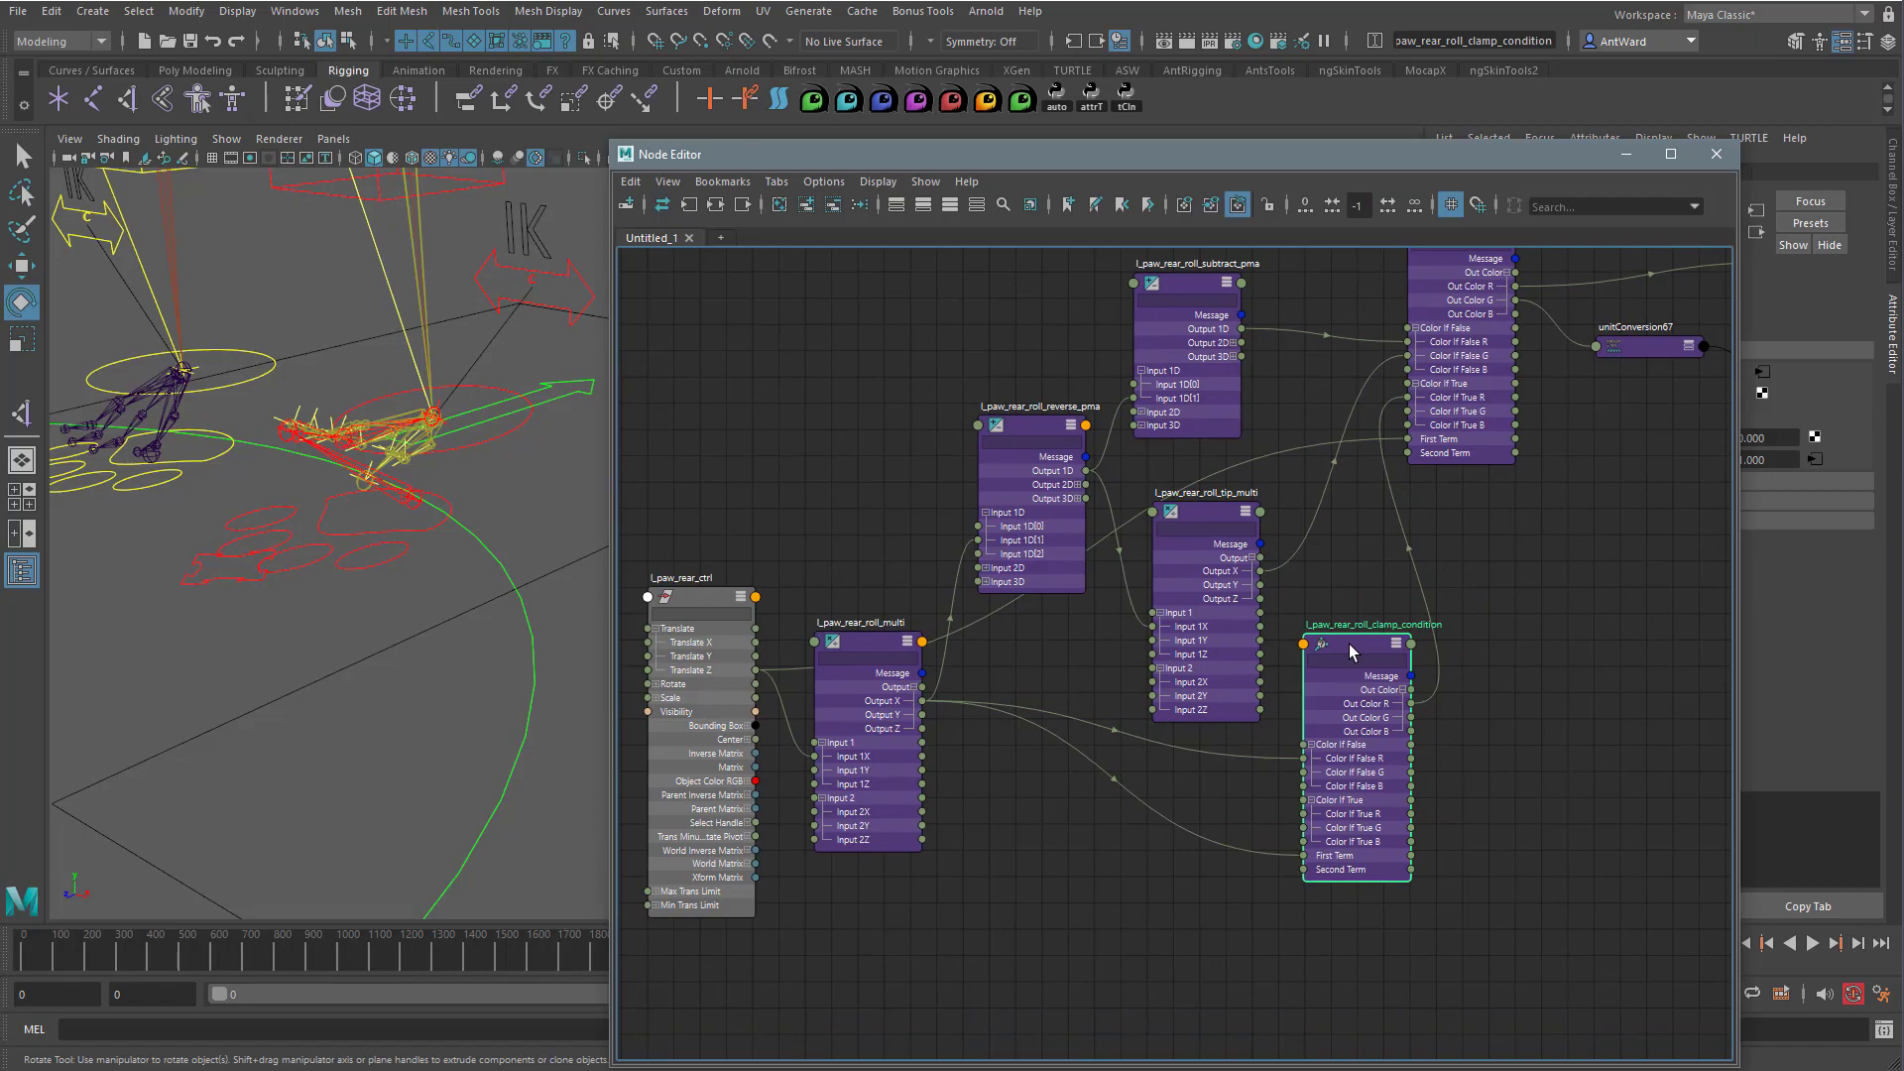
key("ctrl+d")
left_click_drag(1563, 772, 1600, 715)
Rename the duplicated clamp condition node l_paw_rear_roll_heel_condition.
double_click(1528, 740)
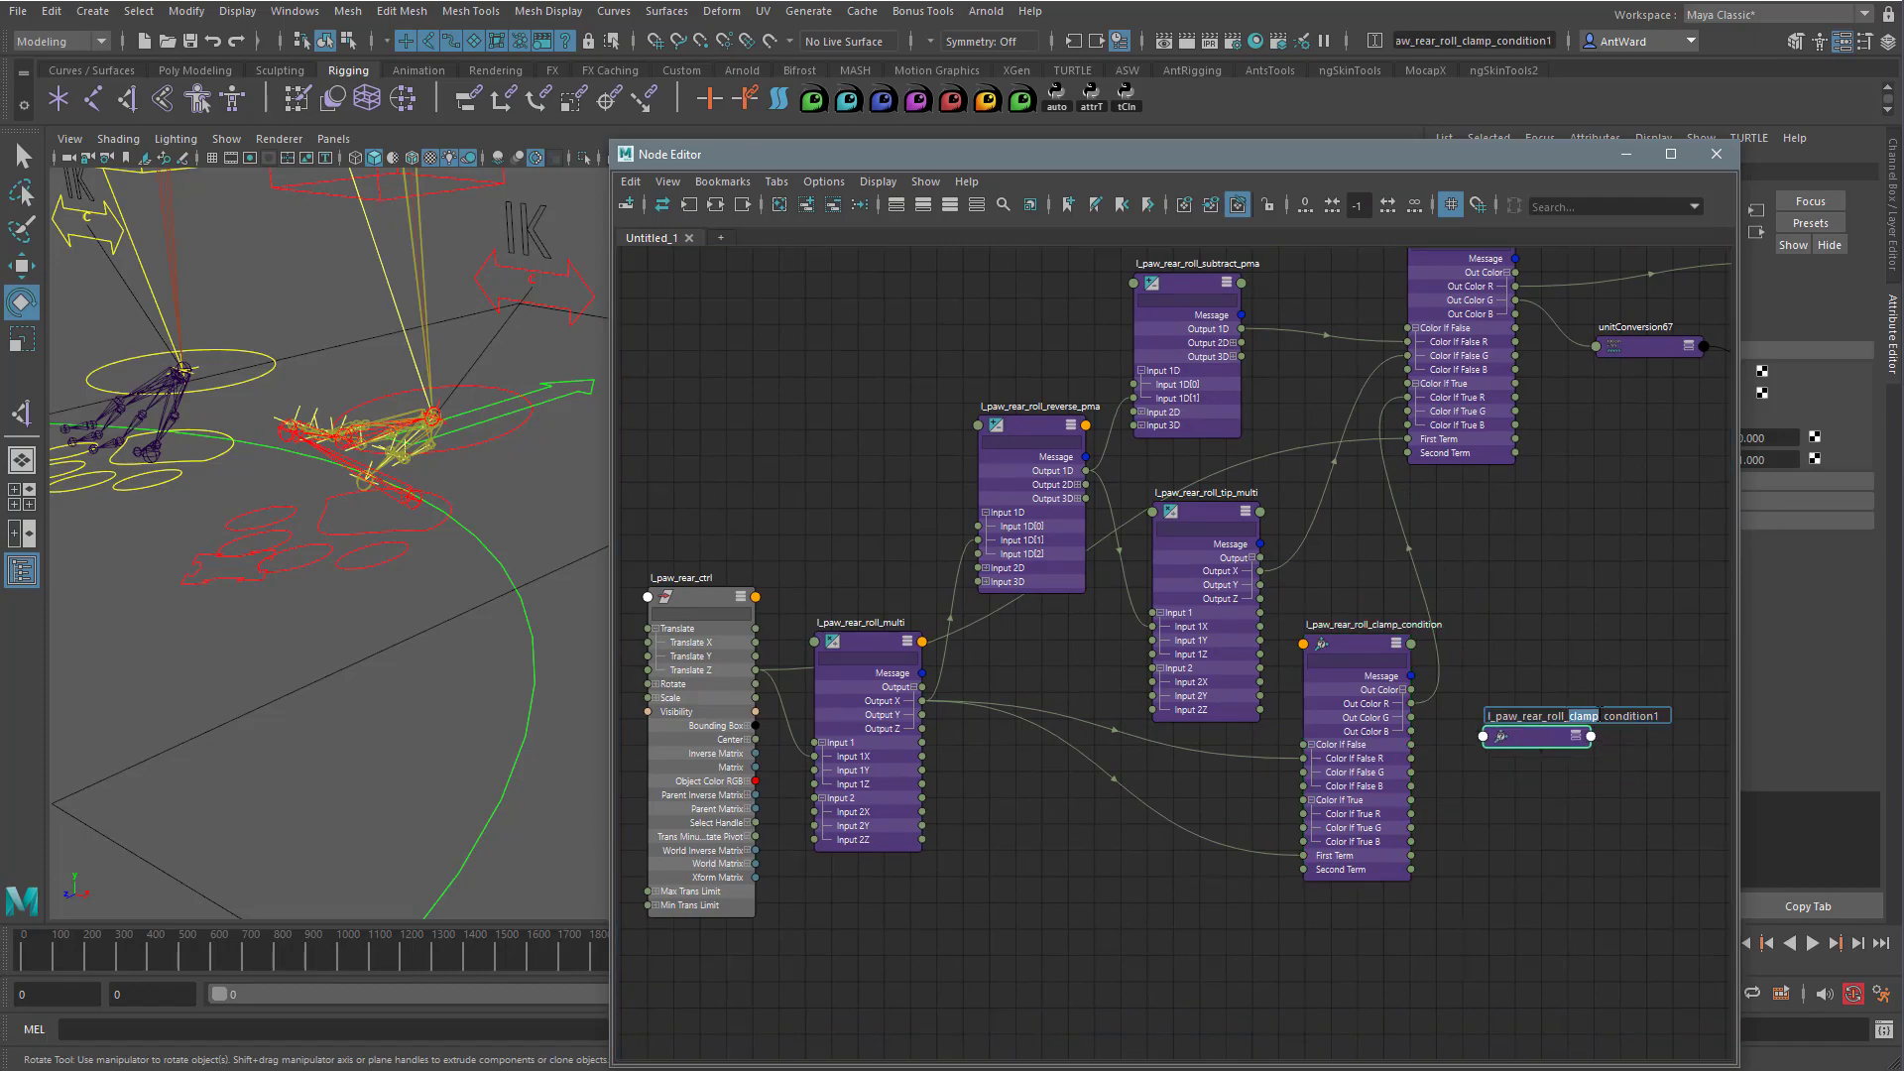
type("heel")
key("End")
key("BackSpace")
key("Return")
Expand the Out Color, Color If False and Color If True attributes of l_paw_rear_roll_heel_condition and shift the node slightly.
key("3")
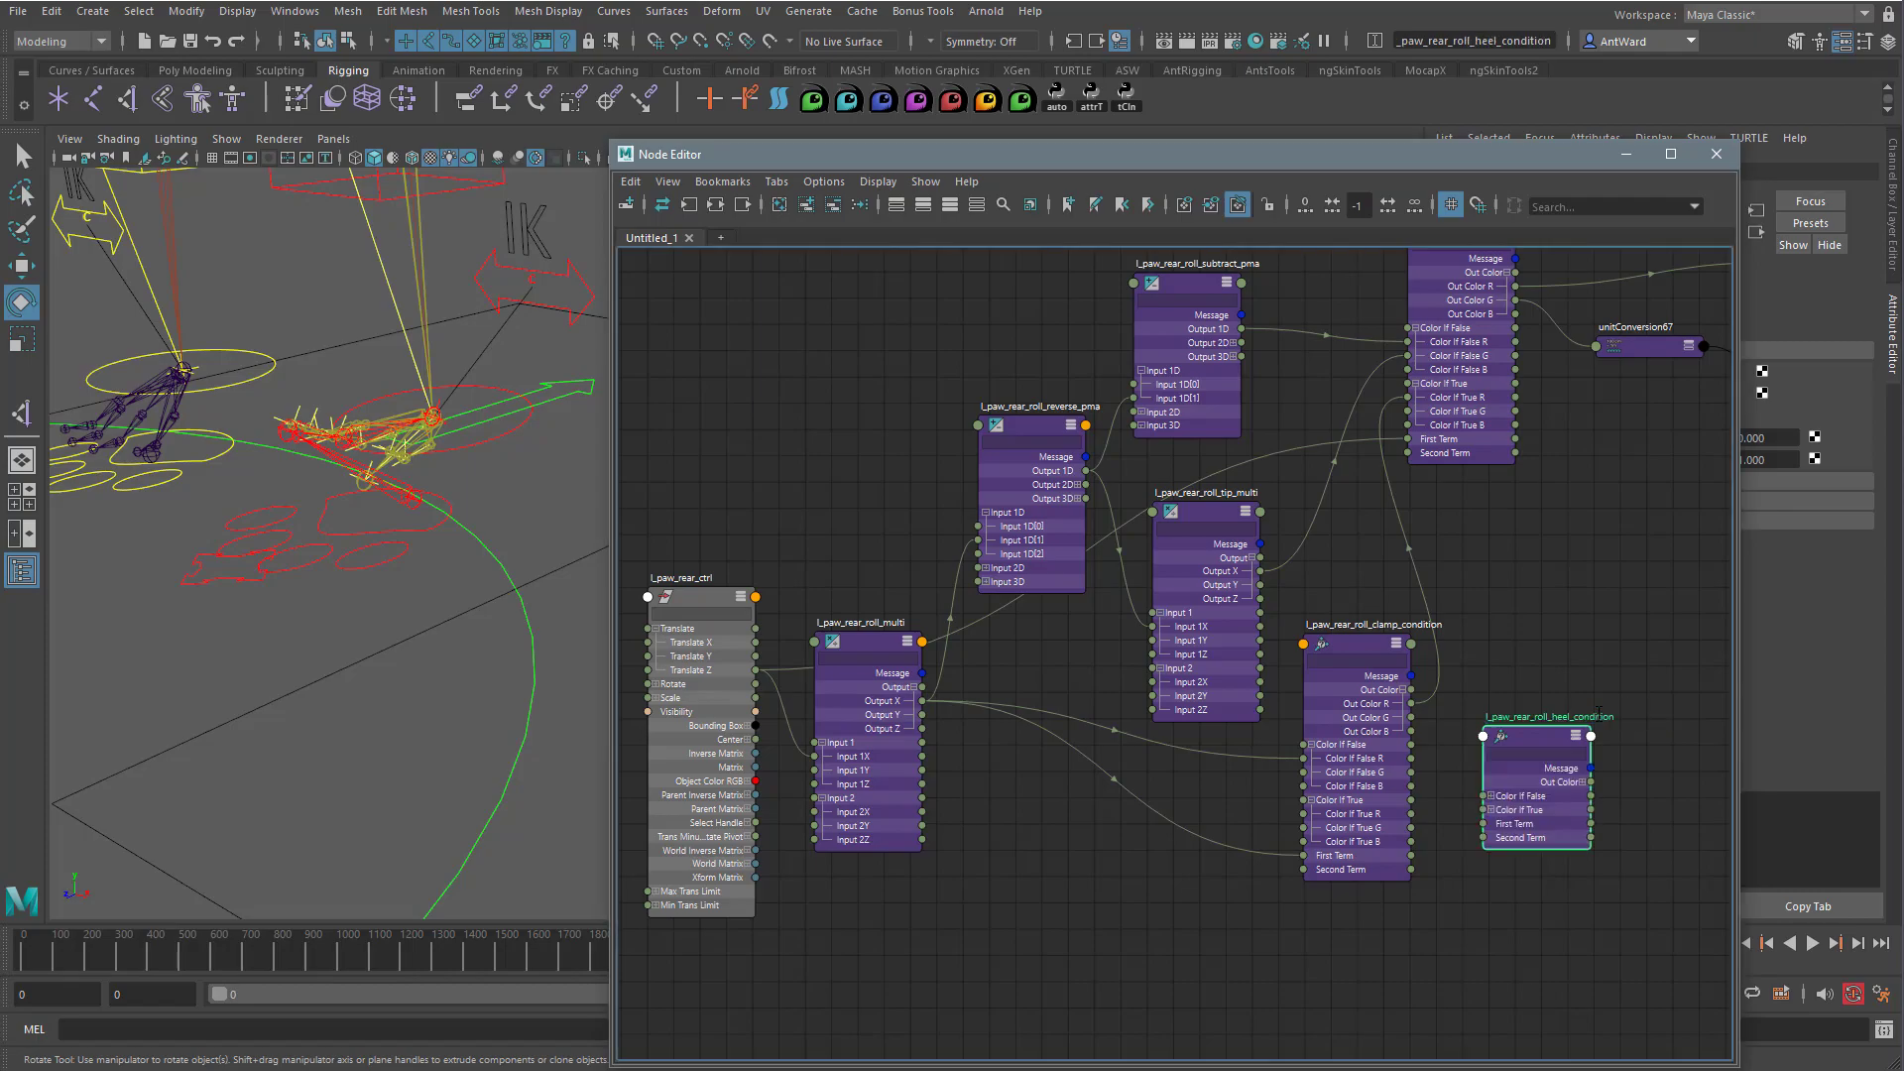
left_click(1494, 809)
left_click(1493, 795)
left_click_drag(1524, 741, 1547, 757)
left_click(1604, 797)
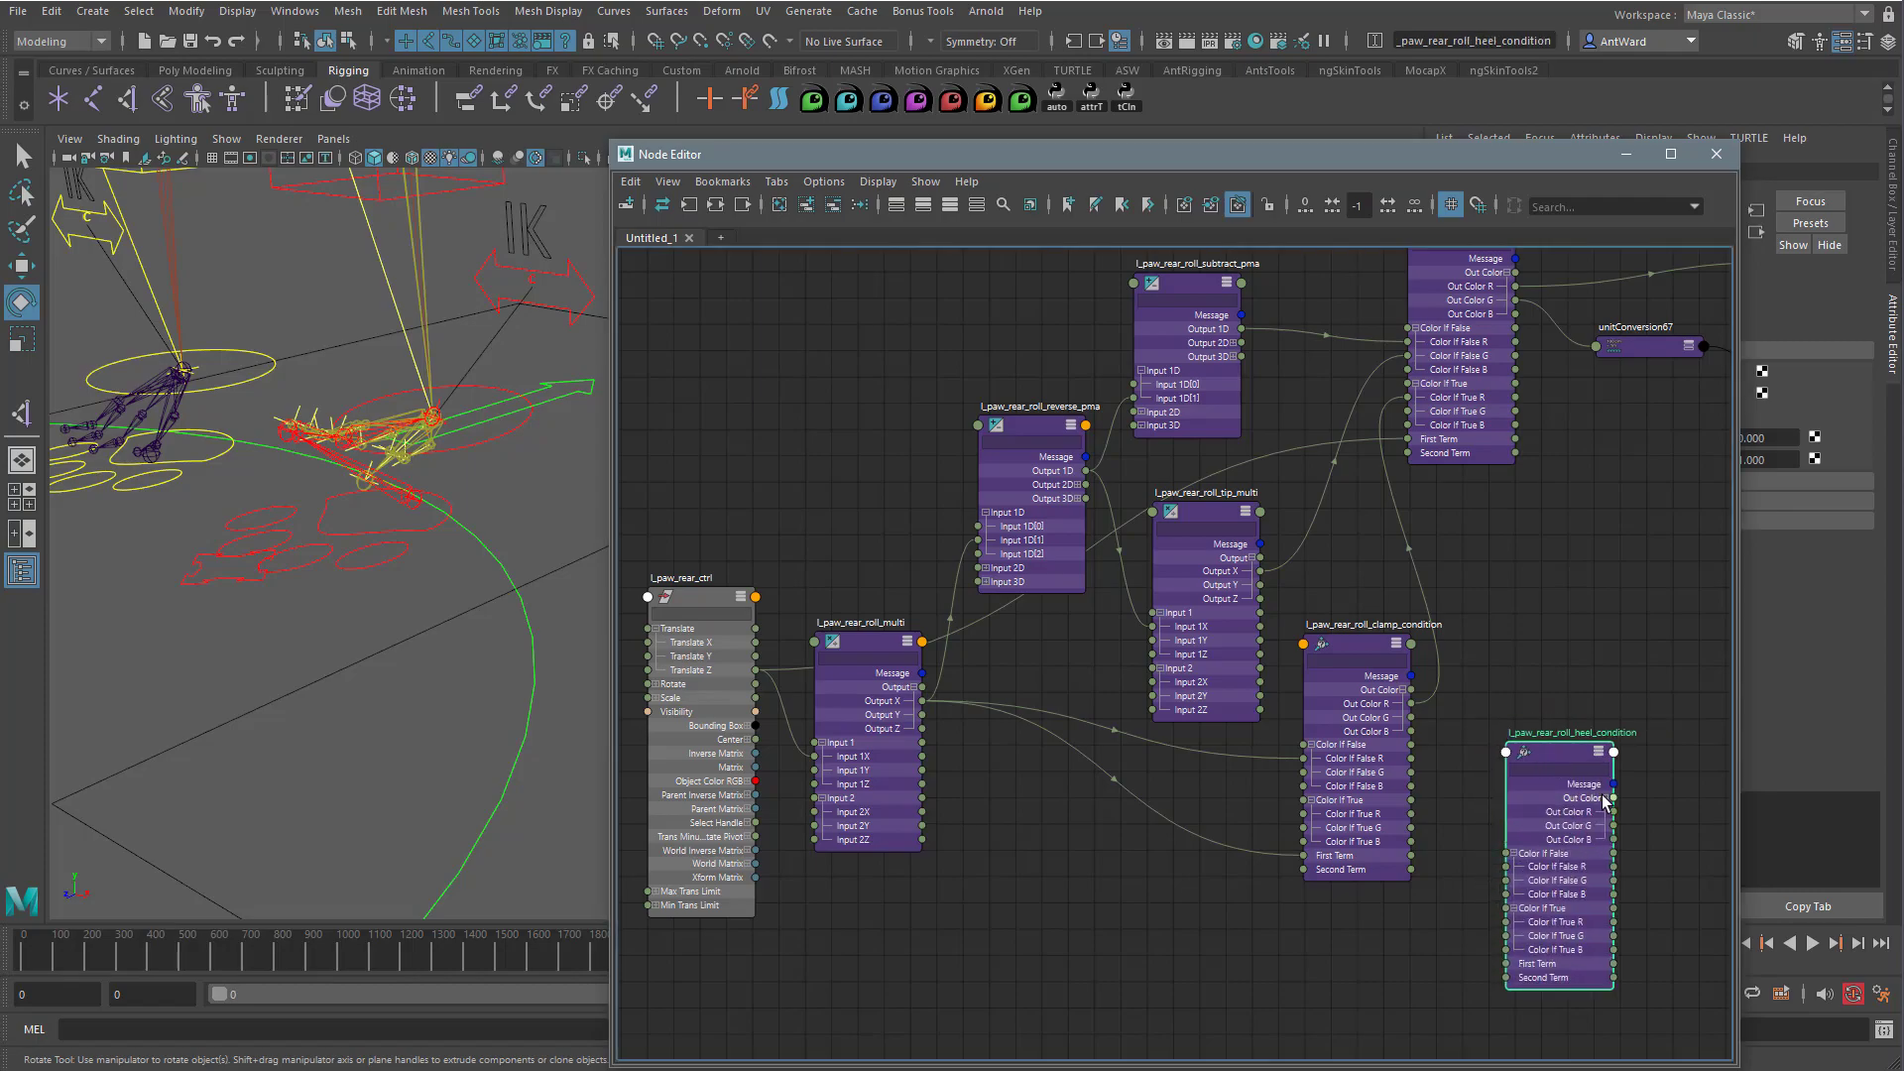
Connect Output X of l_paw_rear_roll_multi to First Term of l_paw_rear_roll_heel_condition.
left_click_drag(1443, 154, 1110, 163)
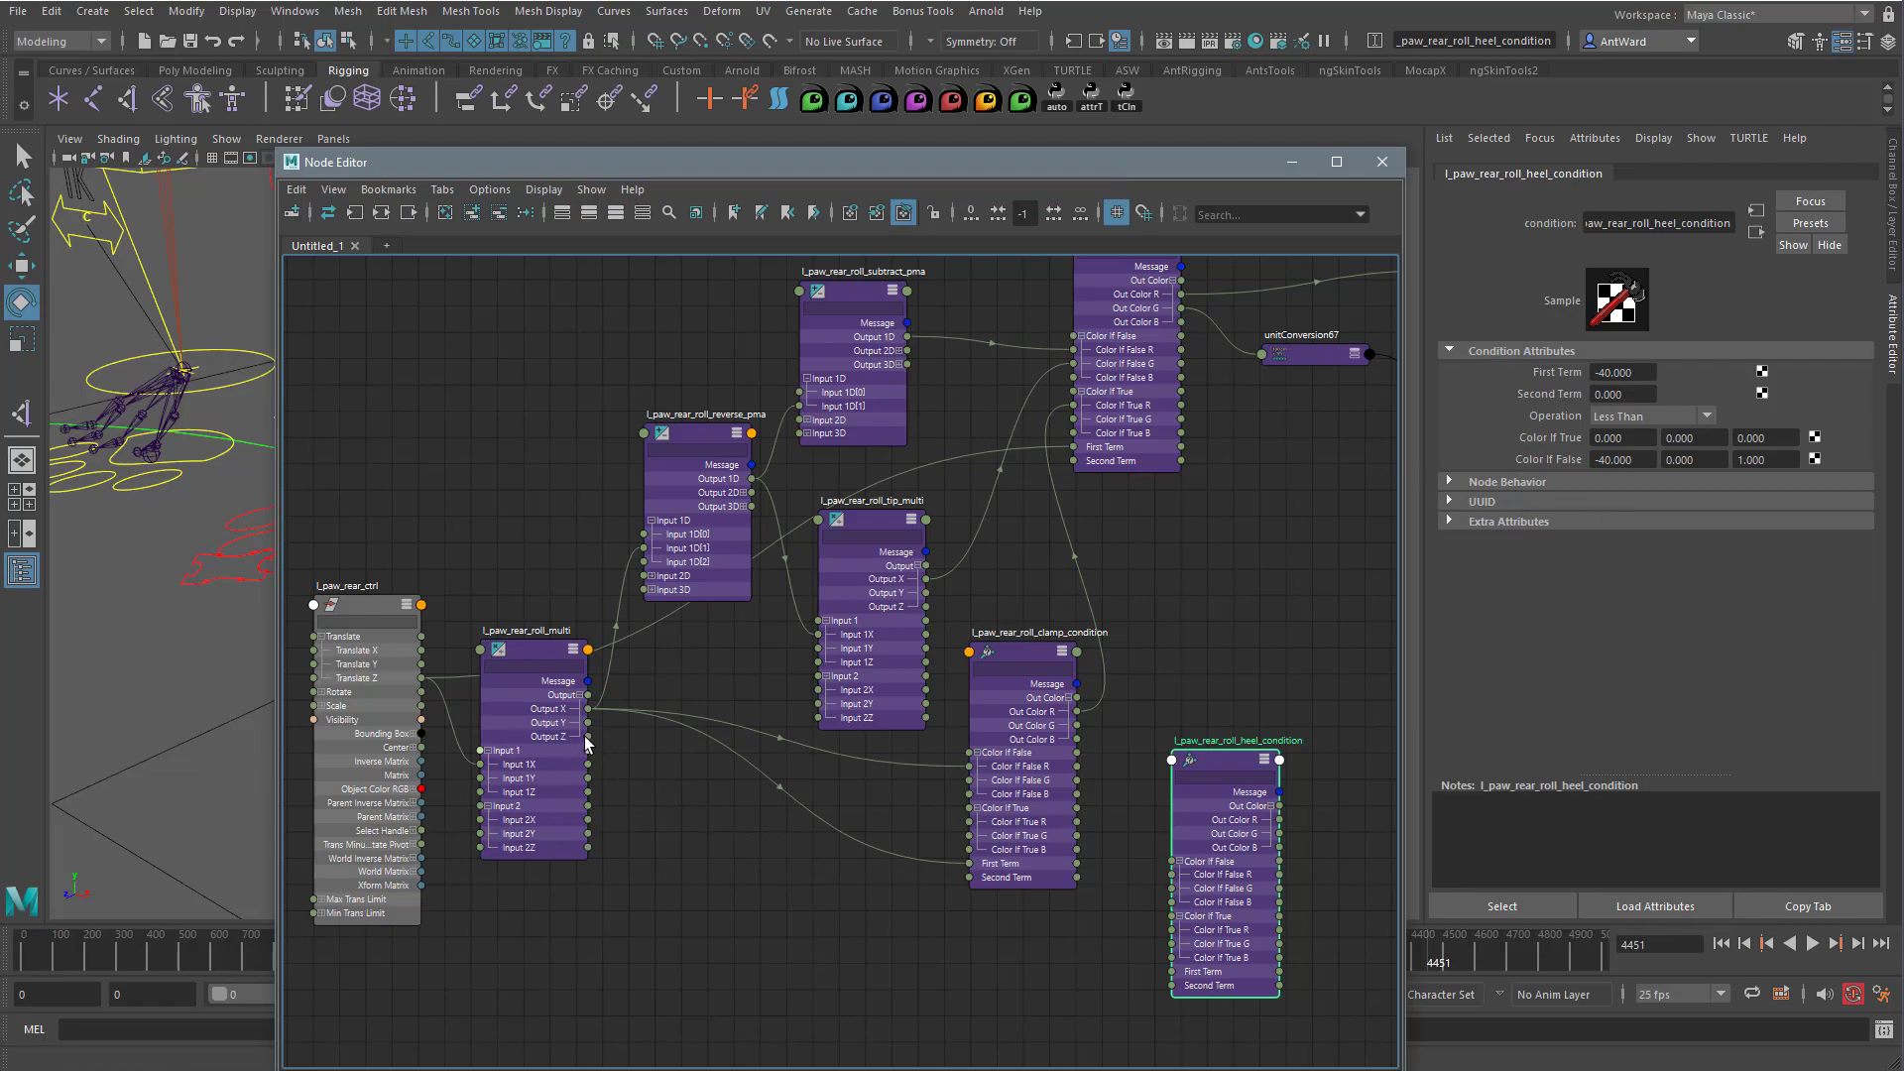
left_click_drag(590, 715, 1172, 972)
left_click(1225, 769)
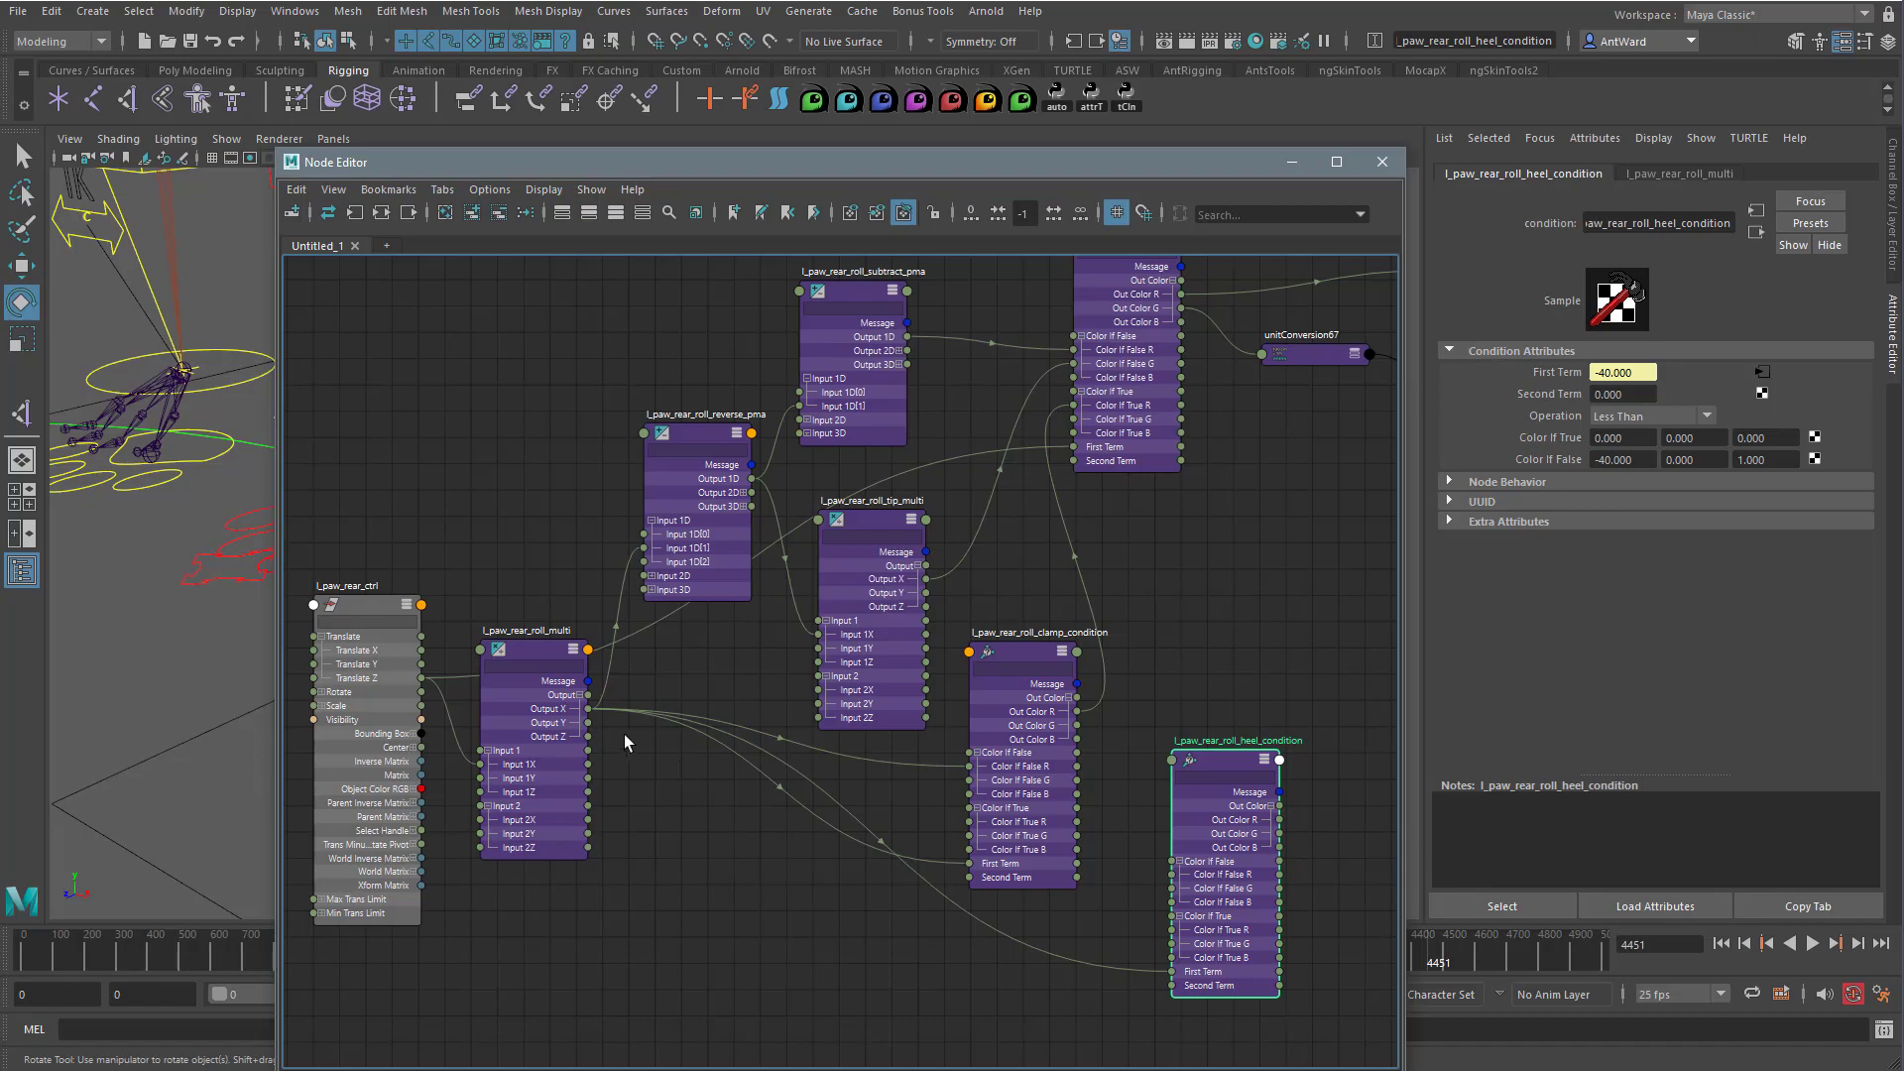
Connect Output X of l_paw_rear_roll_multi to Color If True R of l_paw_rear_roll_heel_condition and set its Color If False R to 0.
left_click_drag(590, 709, 1171, 930)
left_click(1611, 461)
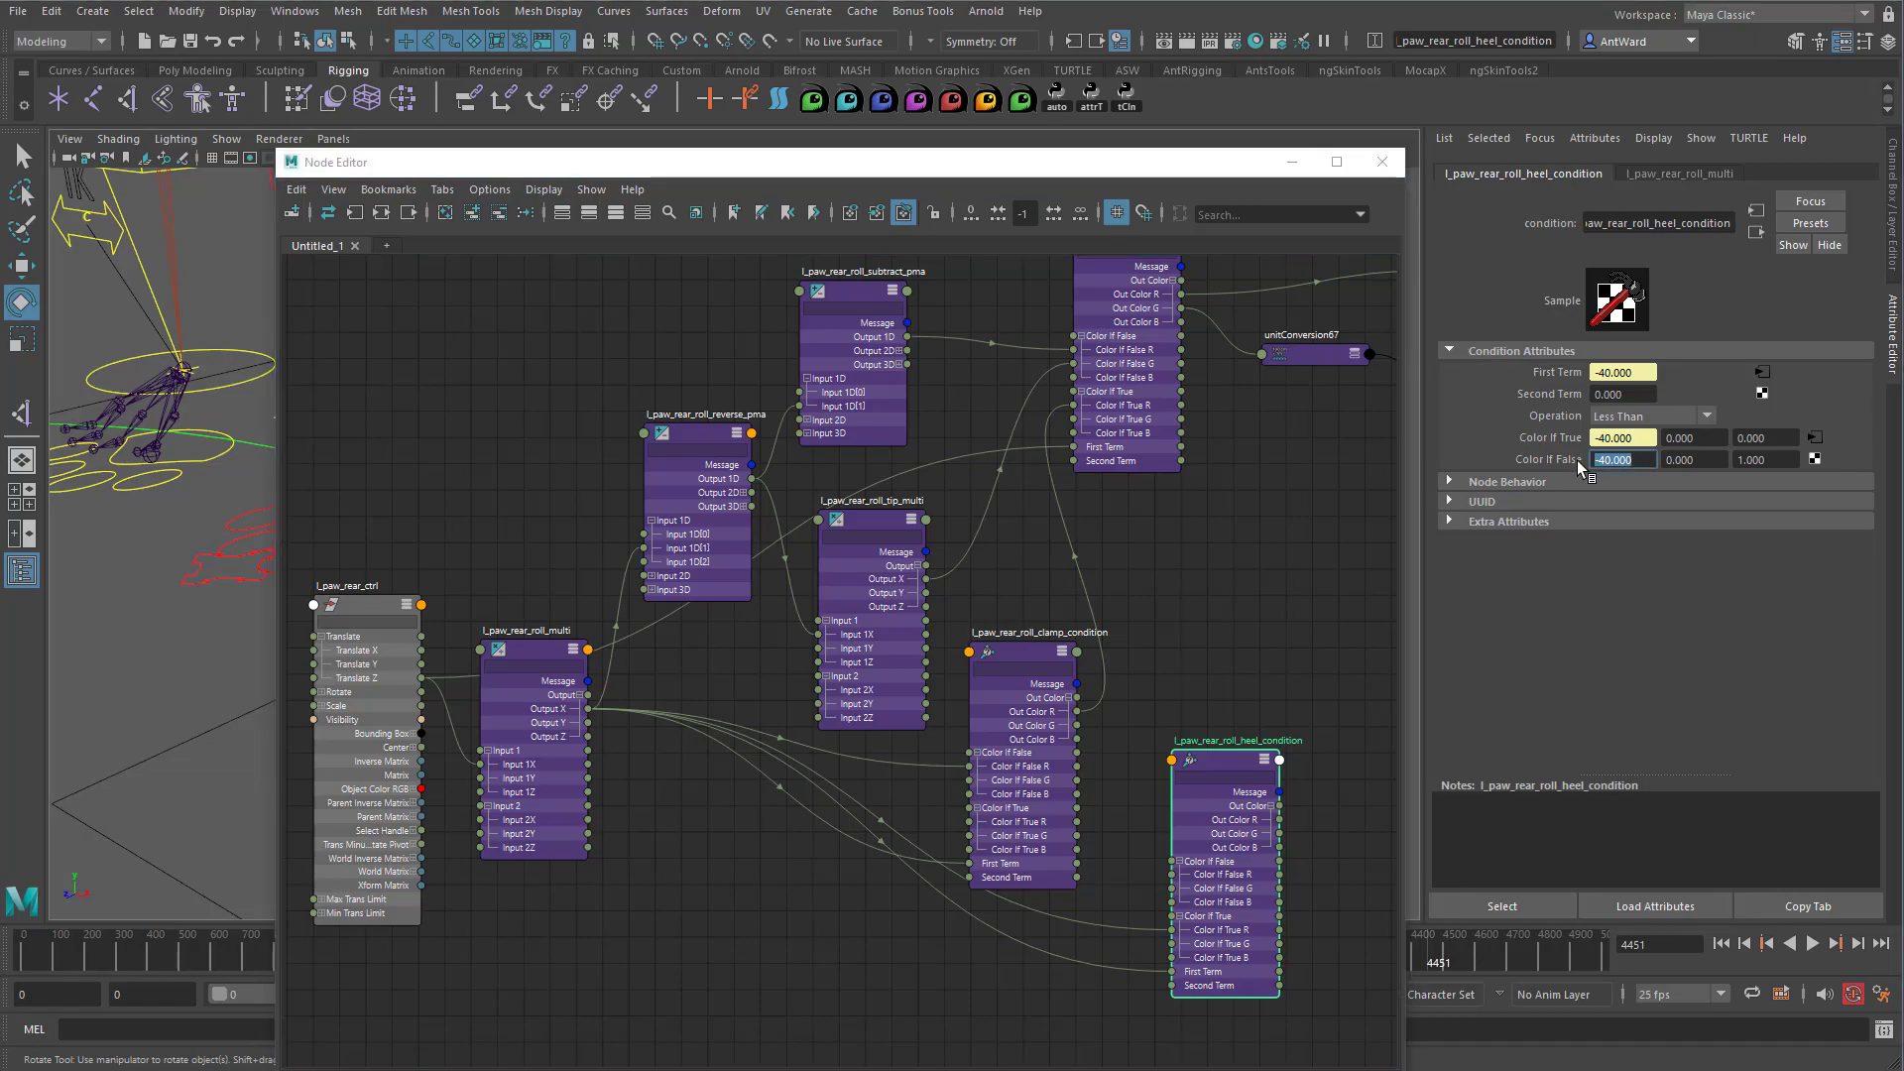
type("0")
key("Return")
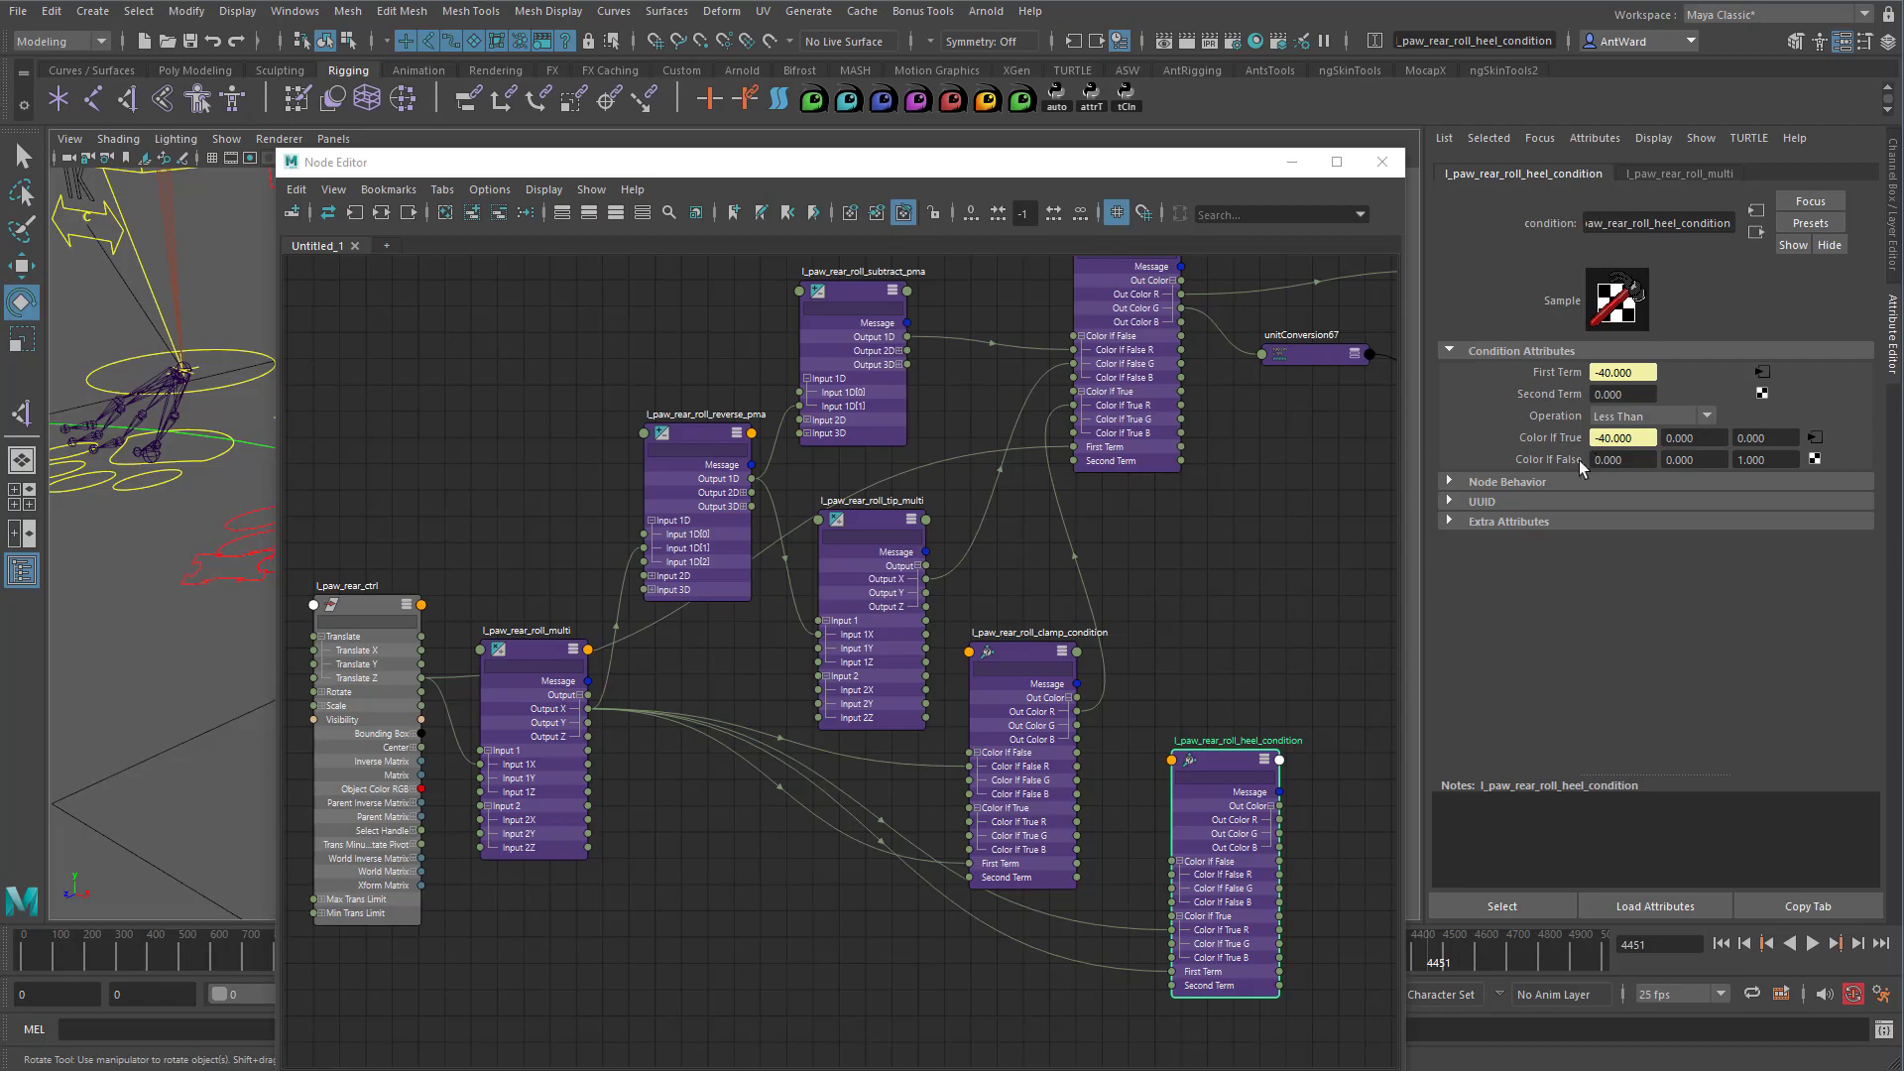
Arrange l_rear_heel_rev and l_paw_rear_roll_heel_condition side by side in the graph and expand the joint's Rotate attributes.
left_click_drag(1007, 166, 1302, 163)
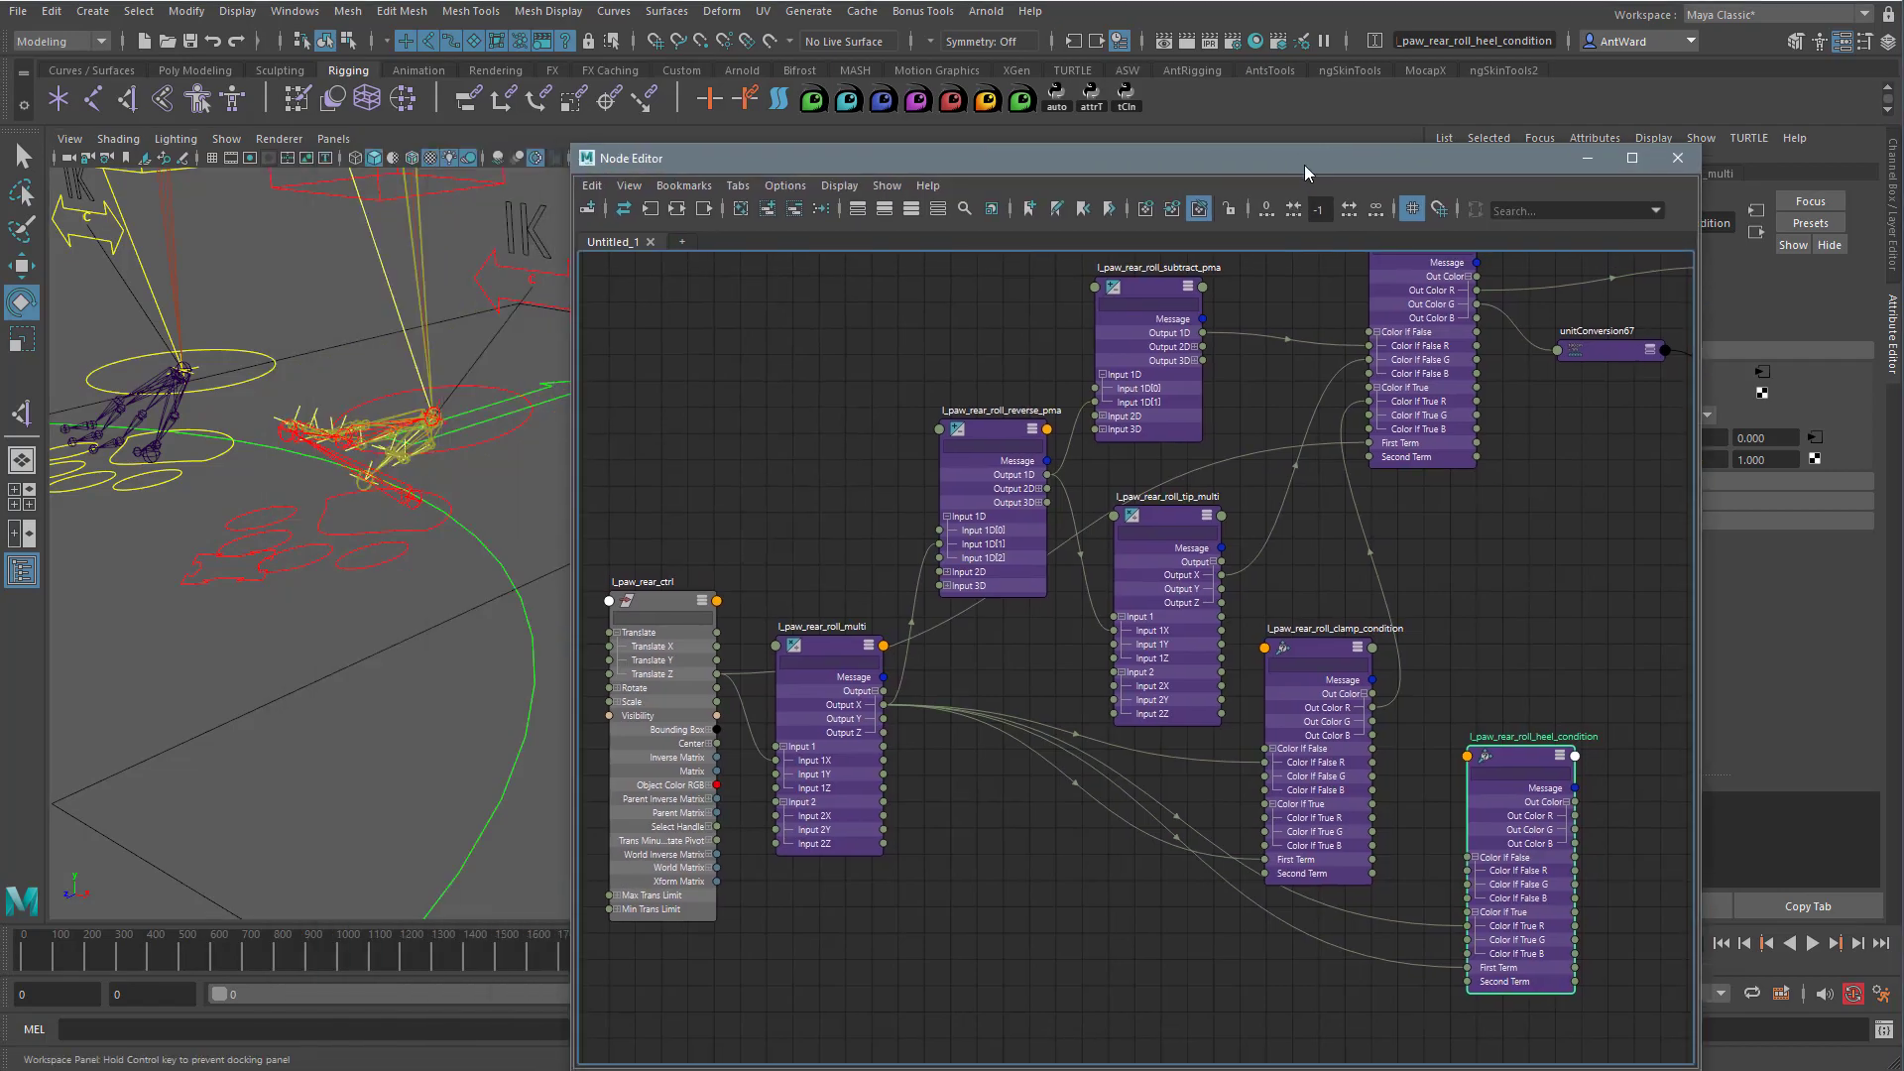
left_click(425, 495)
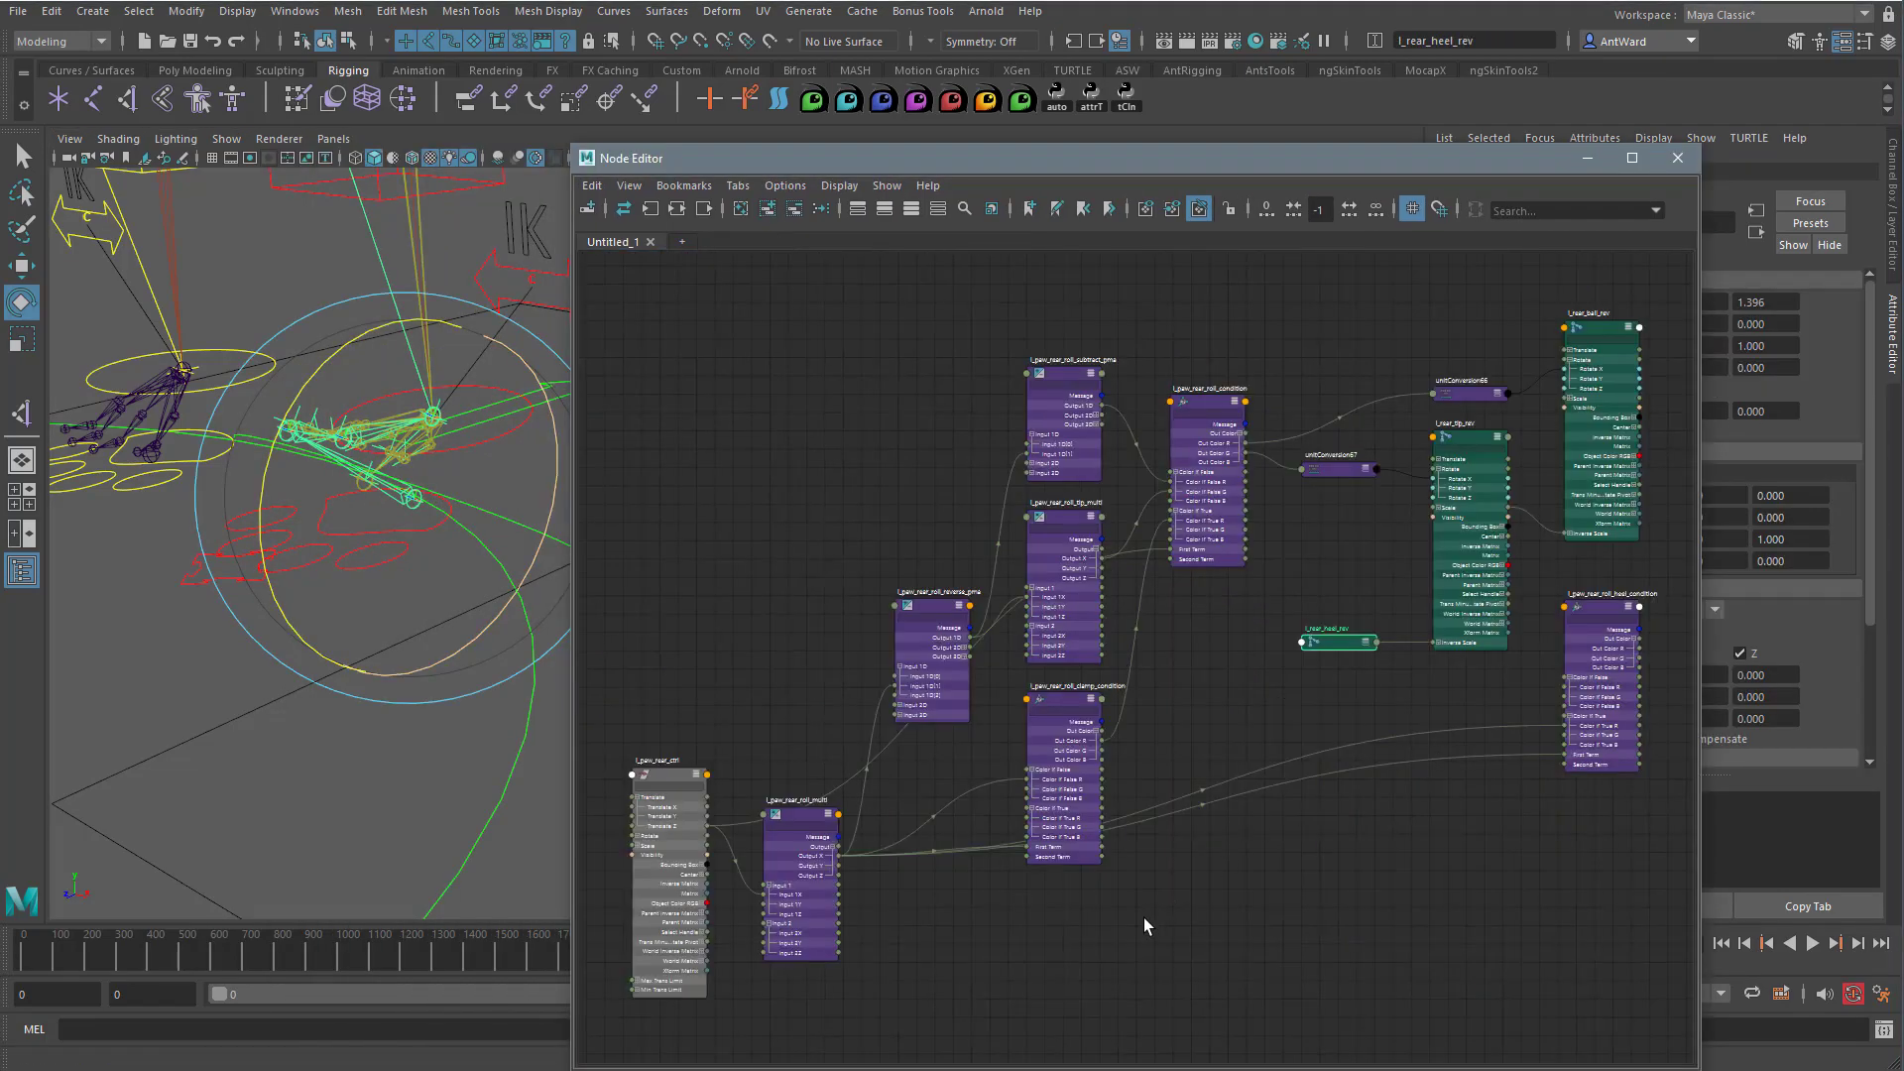
left_click_drag(1331, 647, 1381, 696)
scroll(1509, 706, "up", 3)
middle_click_drag(1509, 706, 1188, 687, "alt")
left_click_drag(1333, 518, 714, 610)
middle_click_drag(916, 784, 1093, 793, "alt")
left_click(1164, 678)
key("3")
left_click(1118, 723)
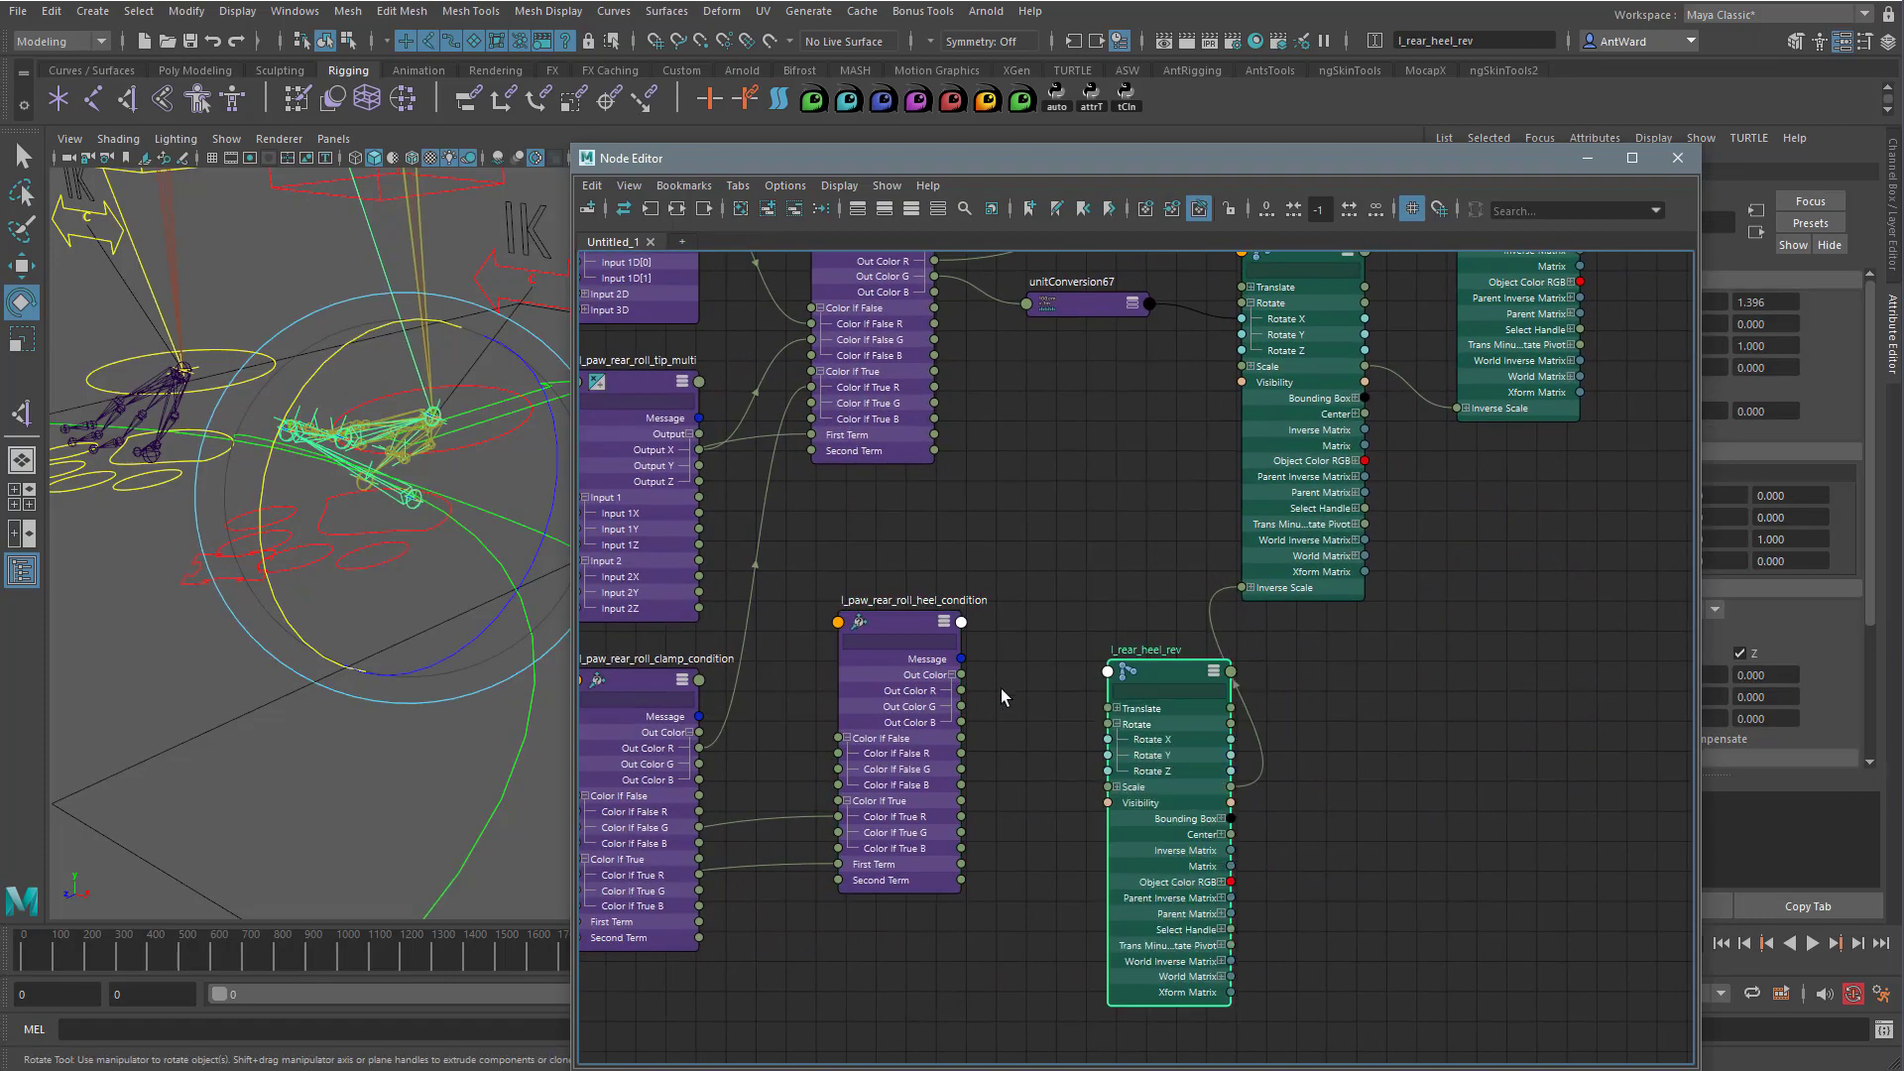
Connect Out Color R of l_paw_rear_roll_heel_condition to Rotate X of l_rear_heel_rev.
left_click_drag(1047, 744, 1108, 739)
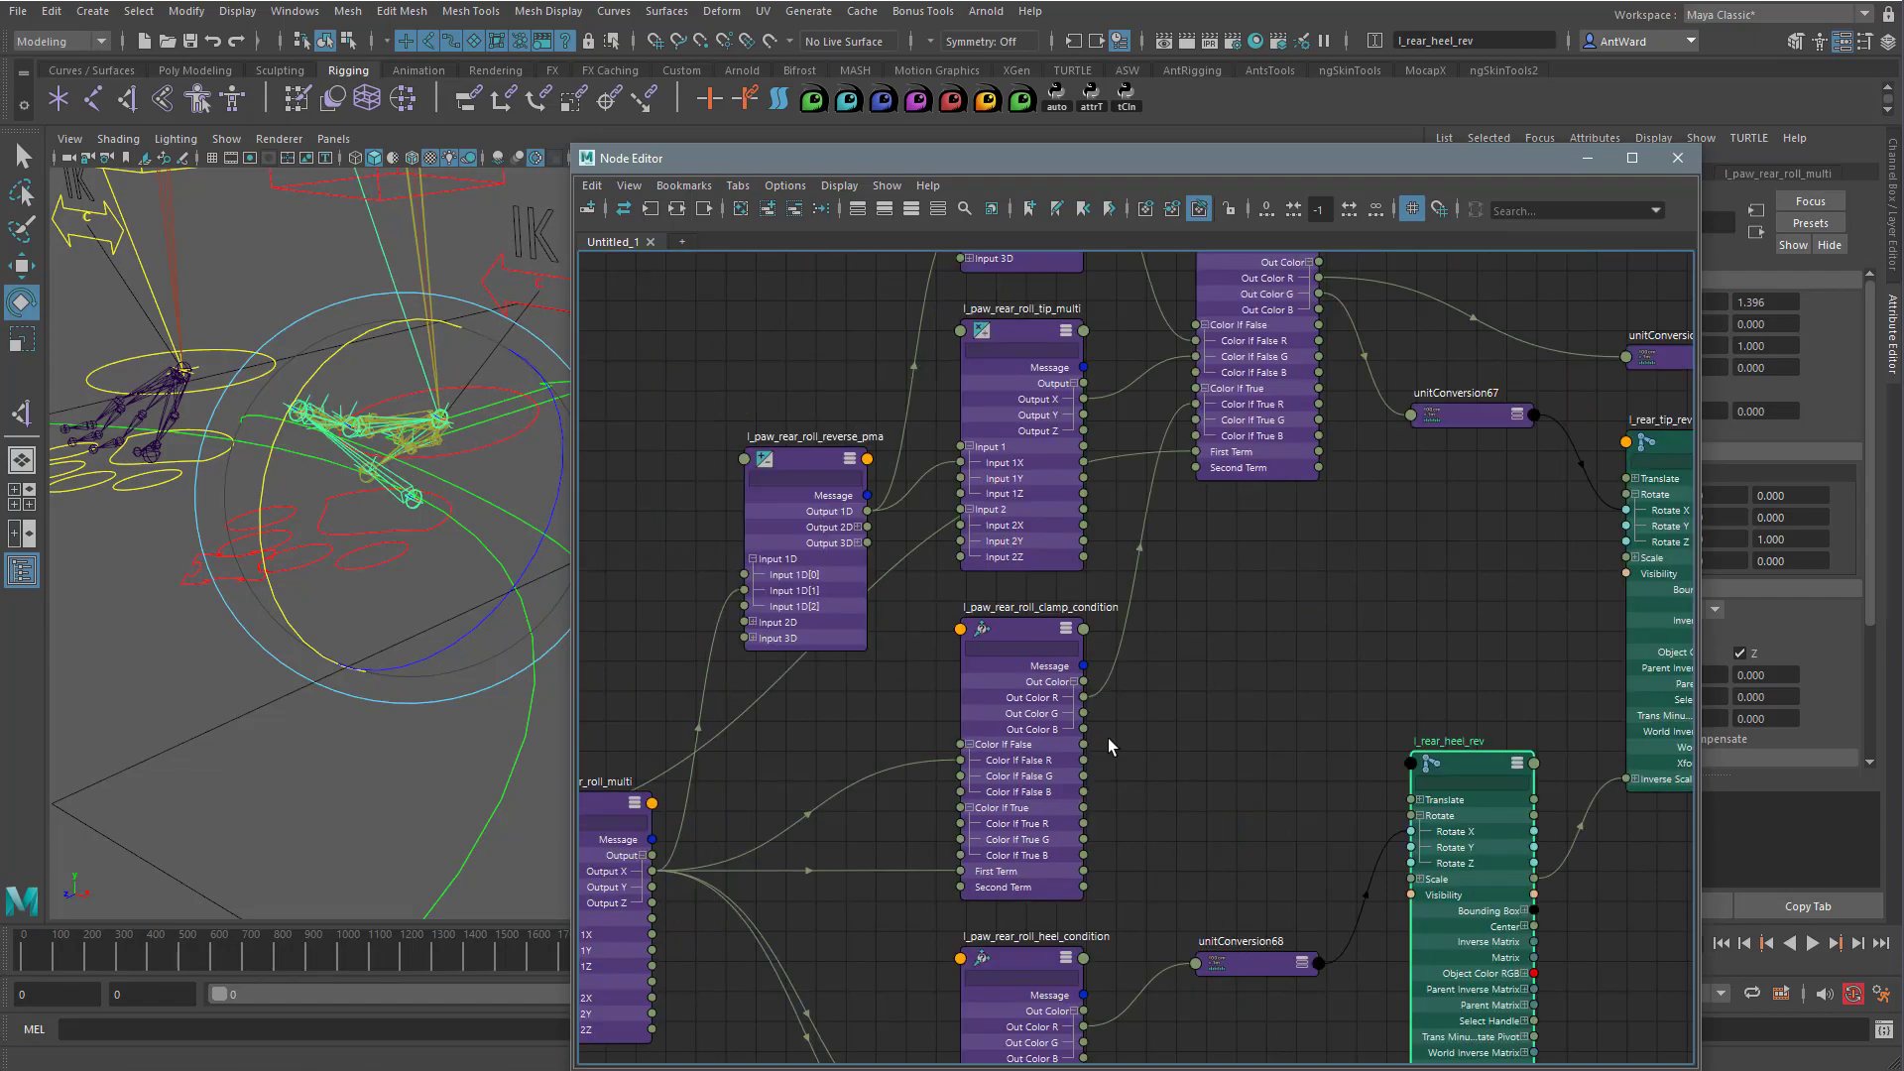
middle_click_drag(1307, 698, 1130, 574, "alt")
left_click(1587, 159)
Test the left rear paw's roll by moving l_paw_rear_ctrl back and forth along Z while viewing the paw from several angles.
middle_click_drag(394, 611, 808, 627, "alt")
left_click(547, 678)
left_click(613, 585)
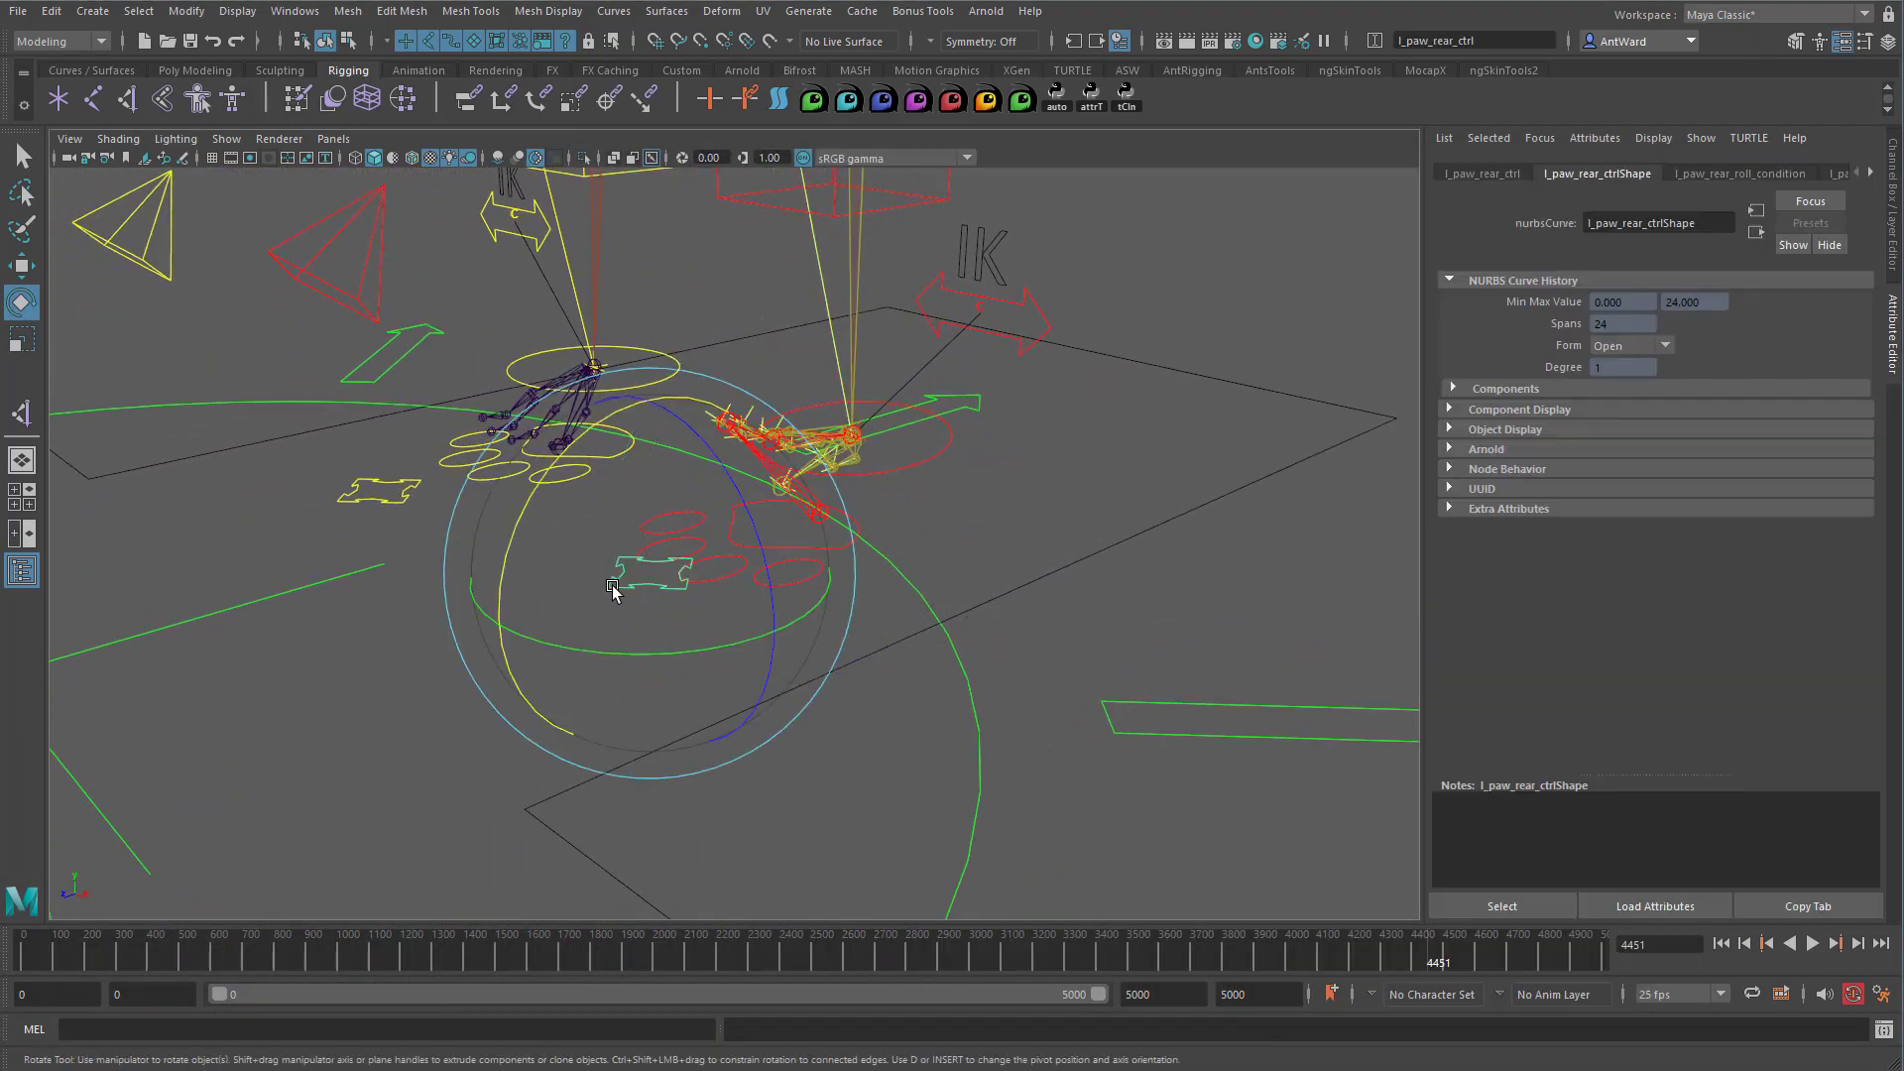
key("w")
left_click_drag(605, 590, 635, 624)
middle_click_drag(682, 640, 795, 663, "alt")
left_click_drag(795, 662, 777, 663, "alt")
right_click_drag(777, 663, 863, 663, "alt")
left_click_drag(863, 663, 803, 696, "alt")
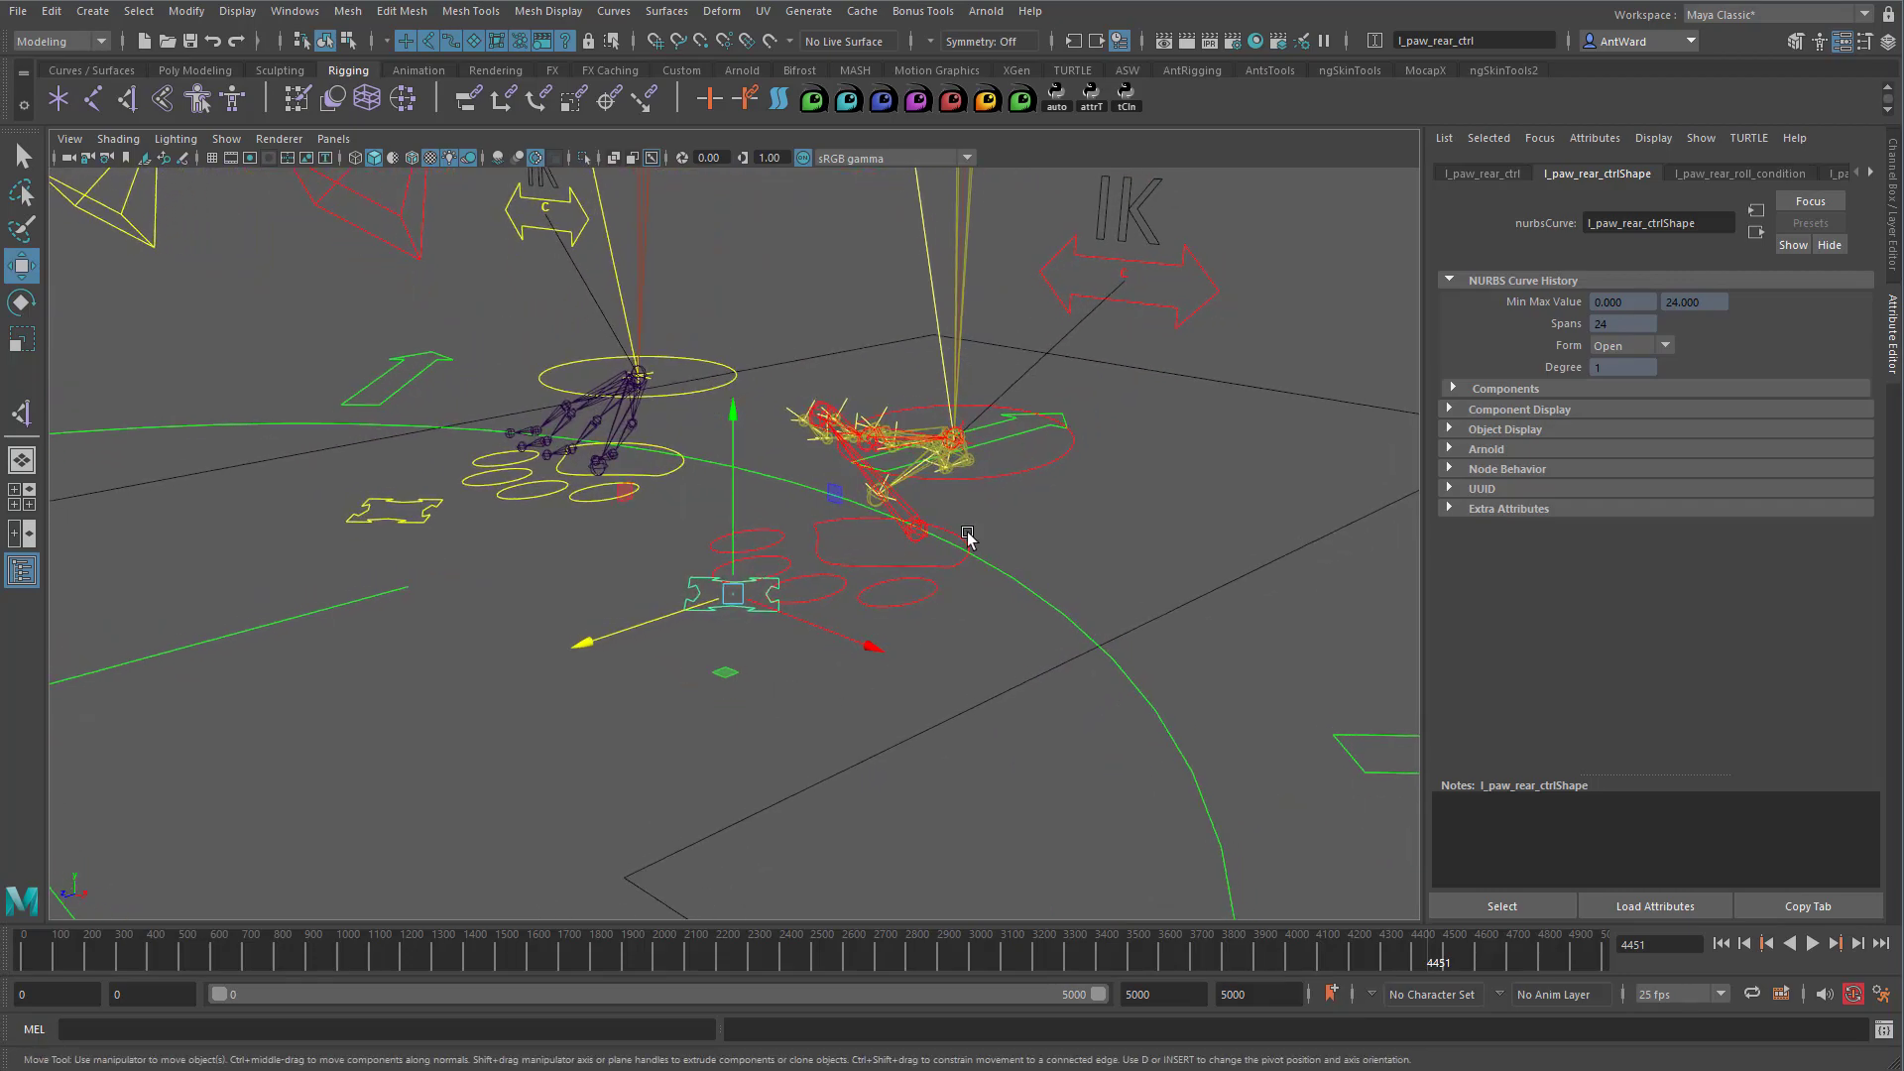
left_click_drag(672, 616, 757, 714)
left_click_drag(756, 714, 959, 706, "alt")
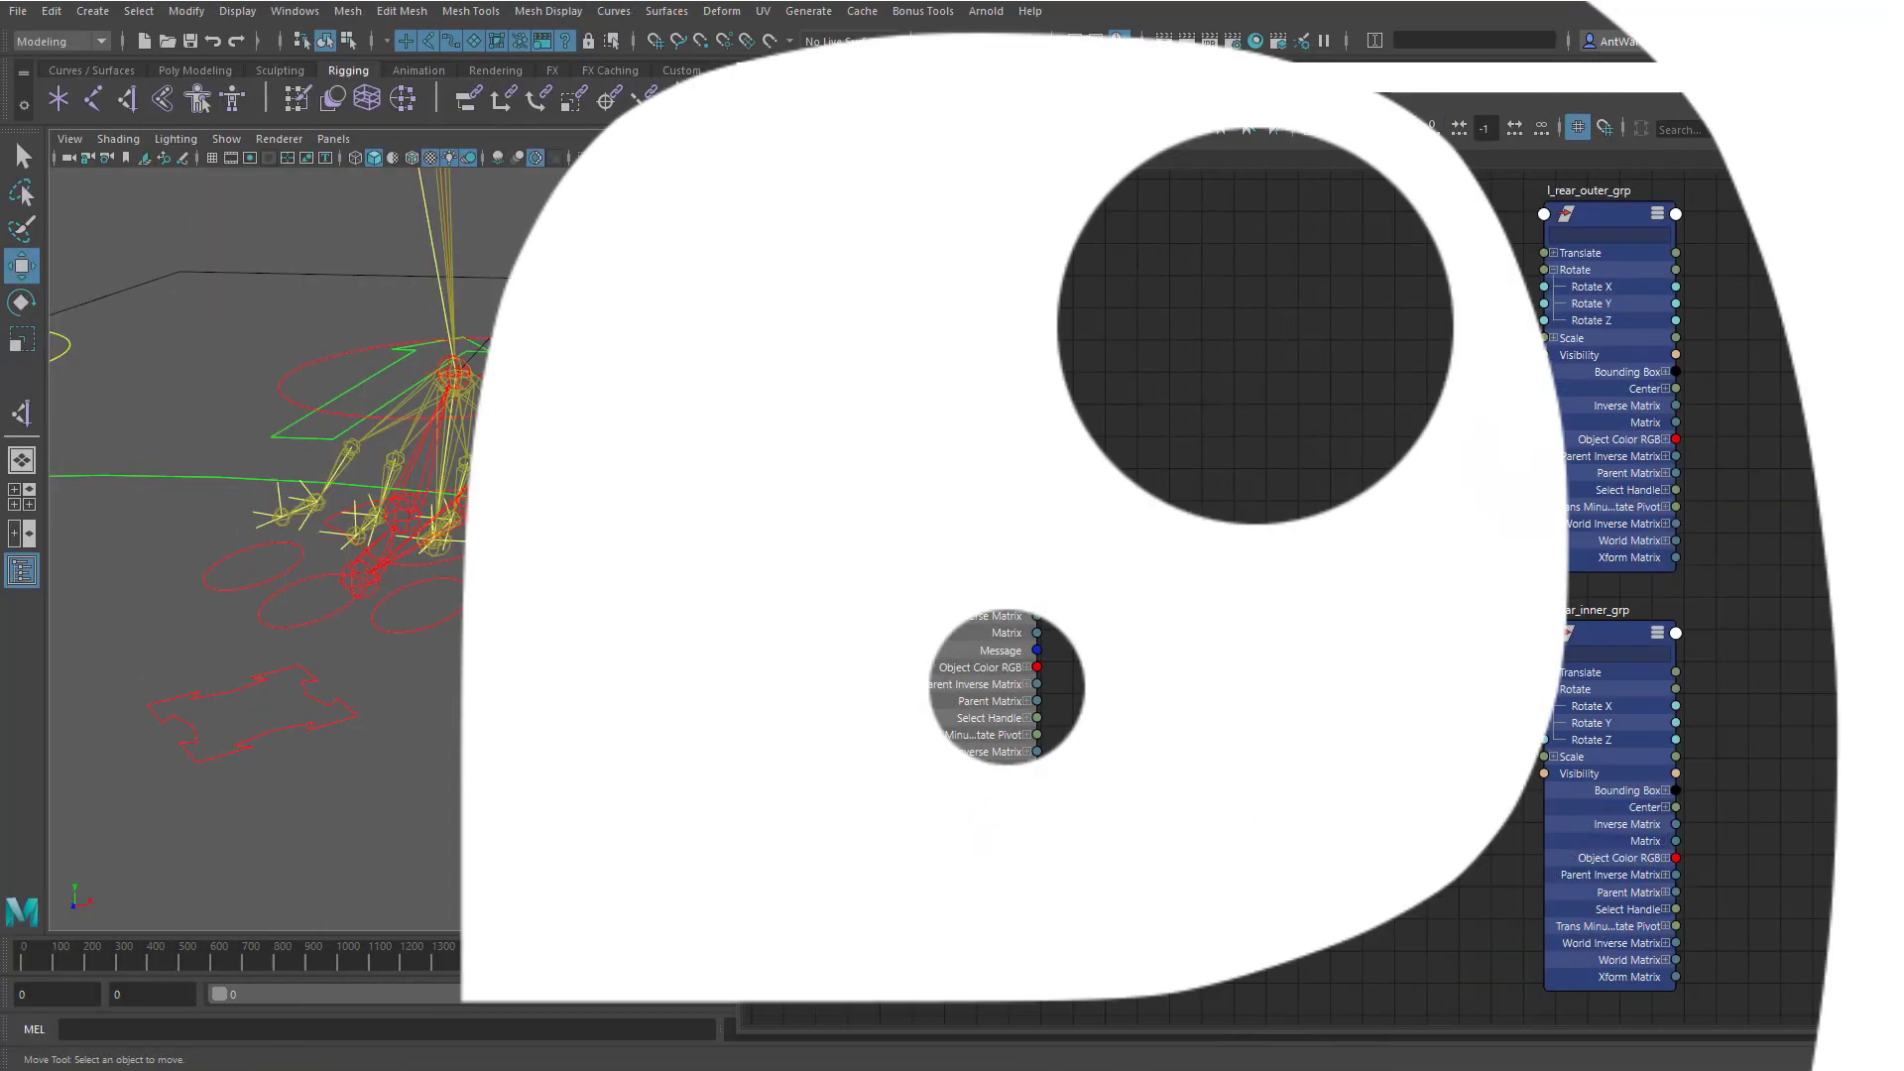
Try moving l_paw_rear_ctrl along Z and along X, undoing each move.
left_click(318, 650)
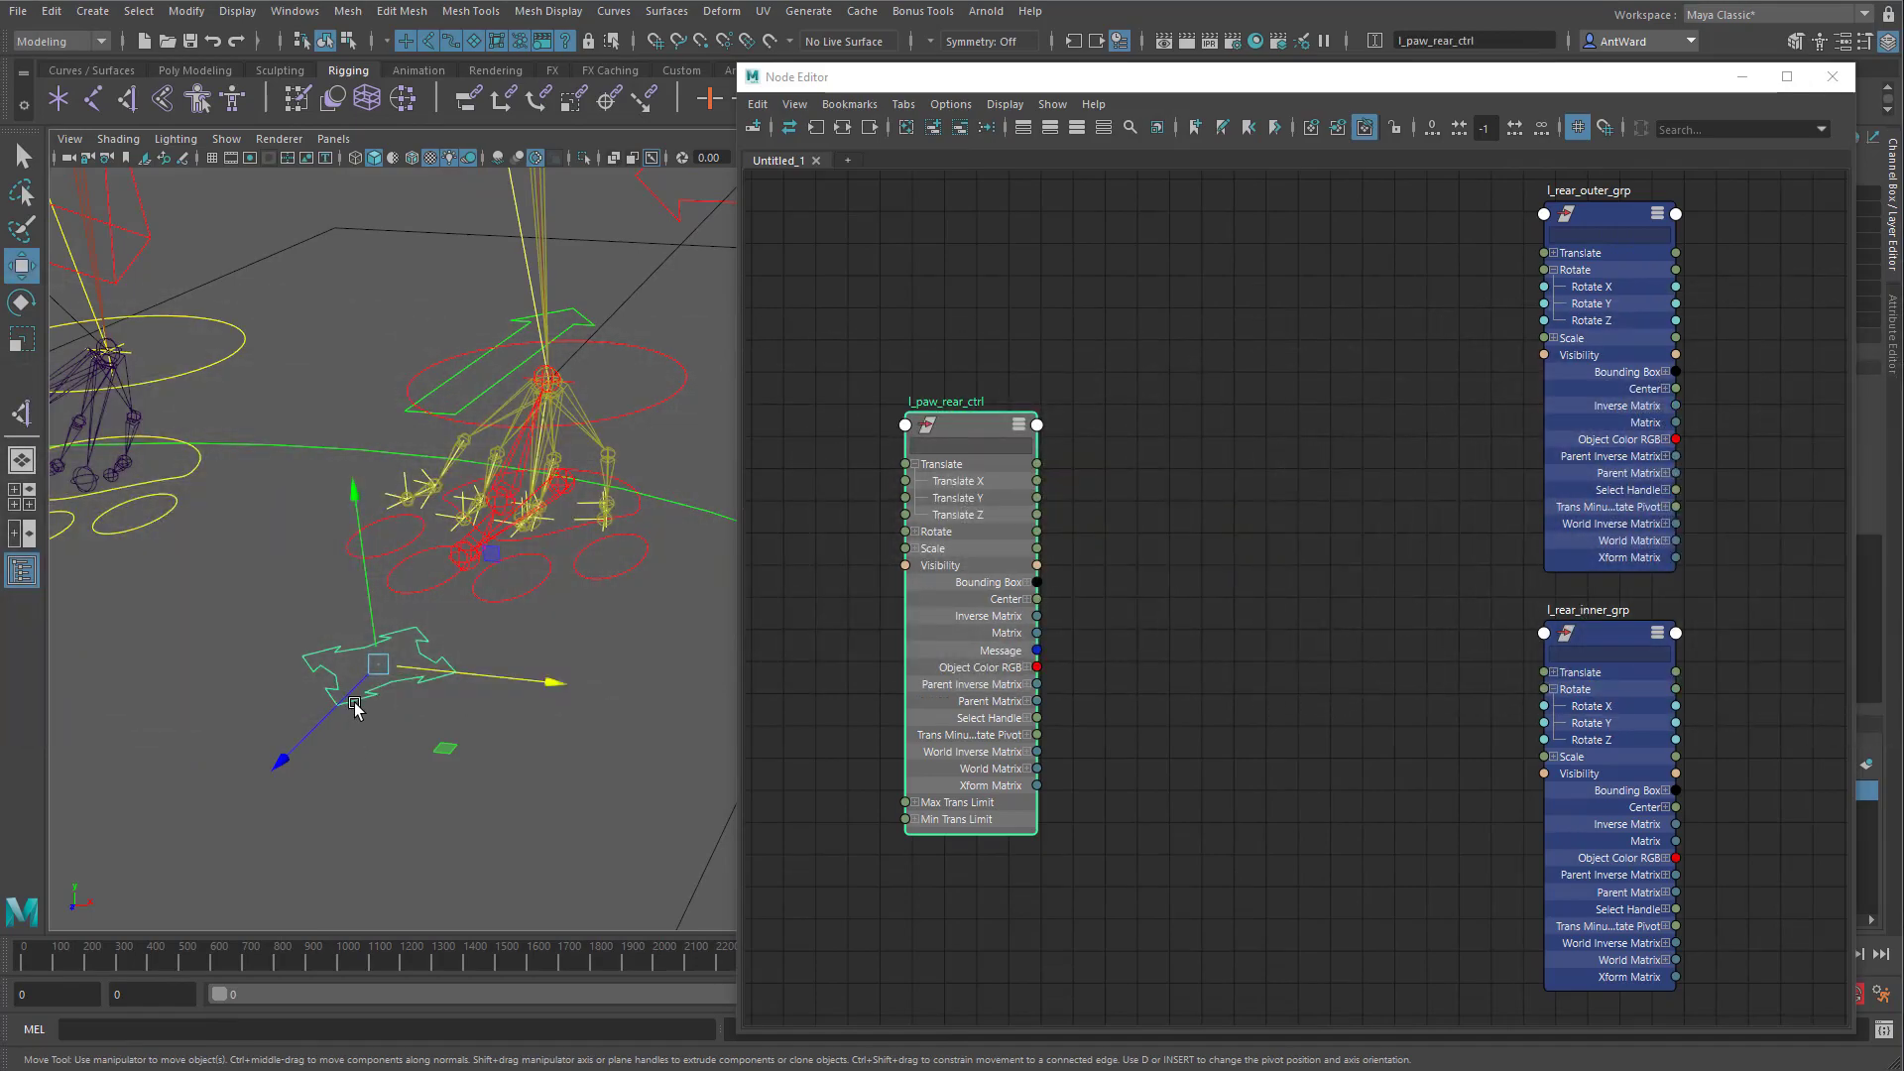
left_click_drag(332, 711, 396, 623)
key("ctrl+z")
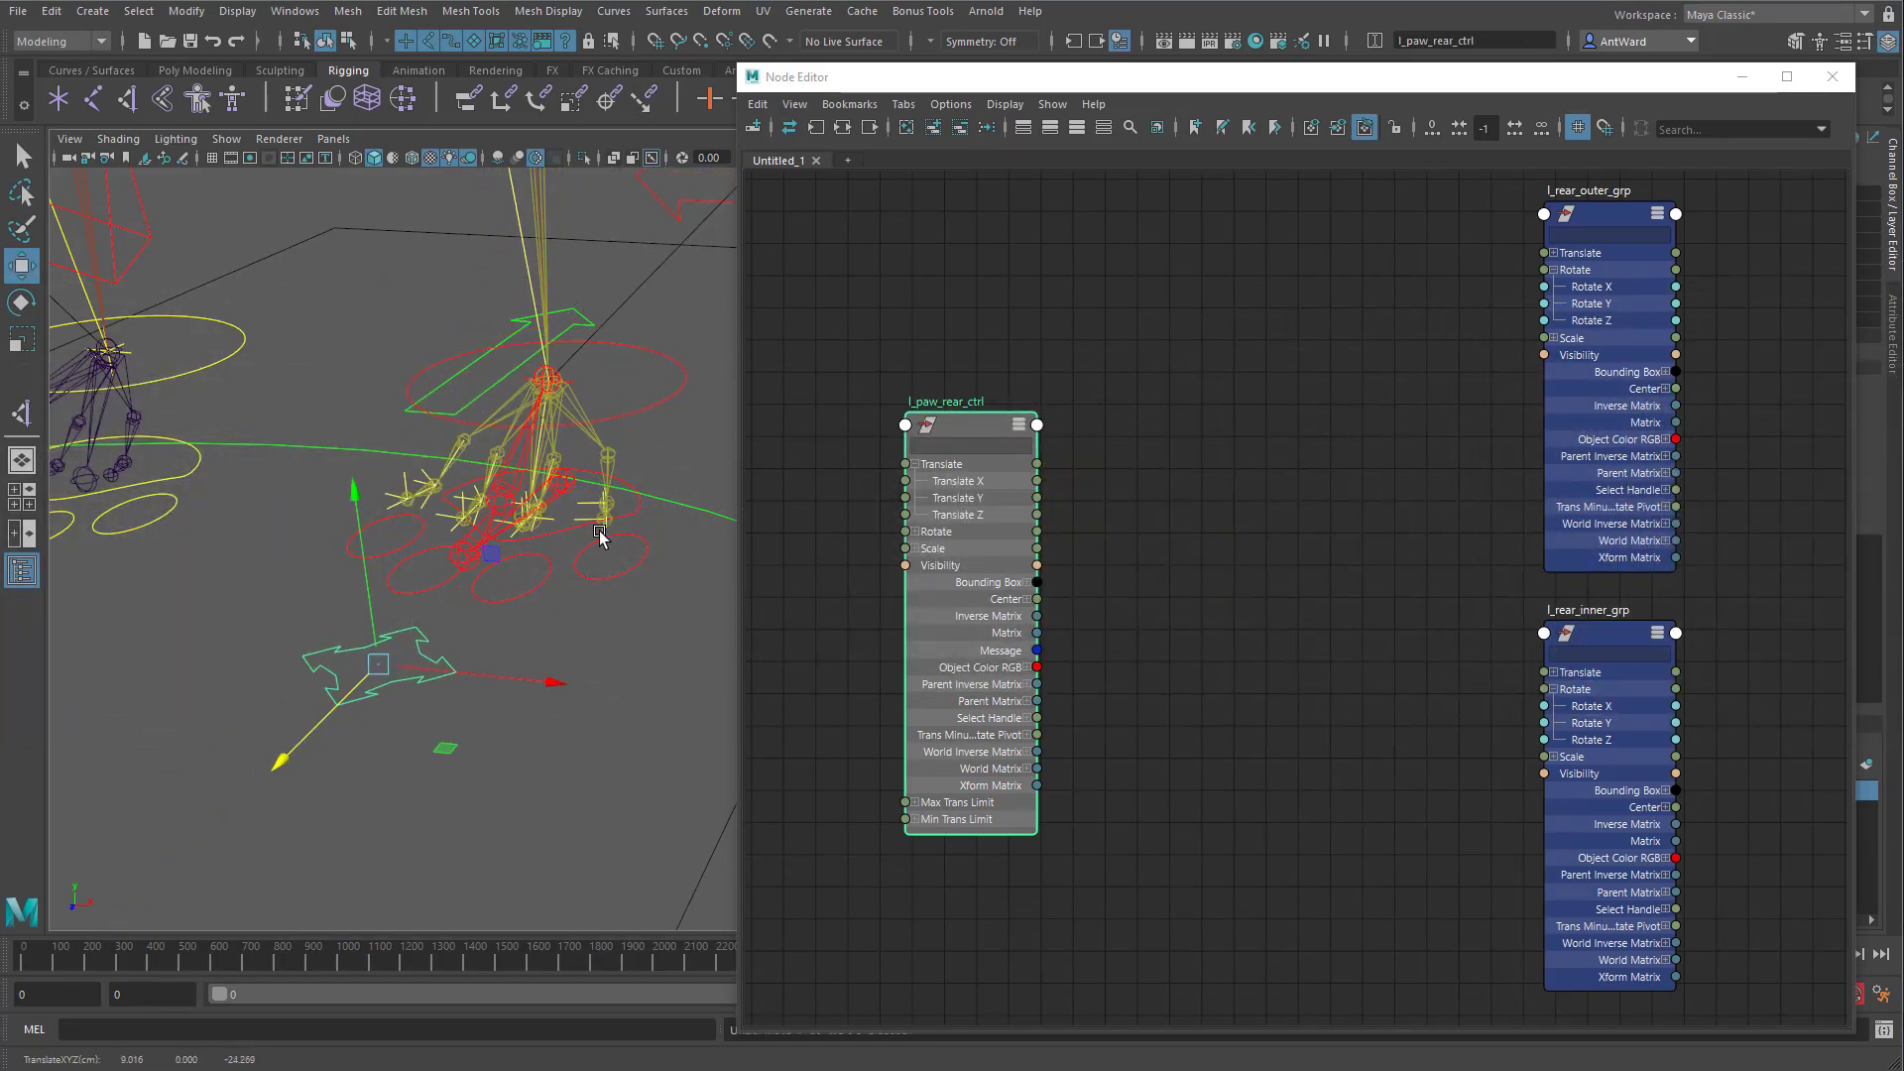
left_click_drag(481, 677, 552, 686)
key("ctrl+z")
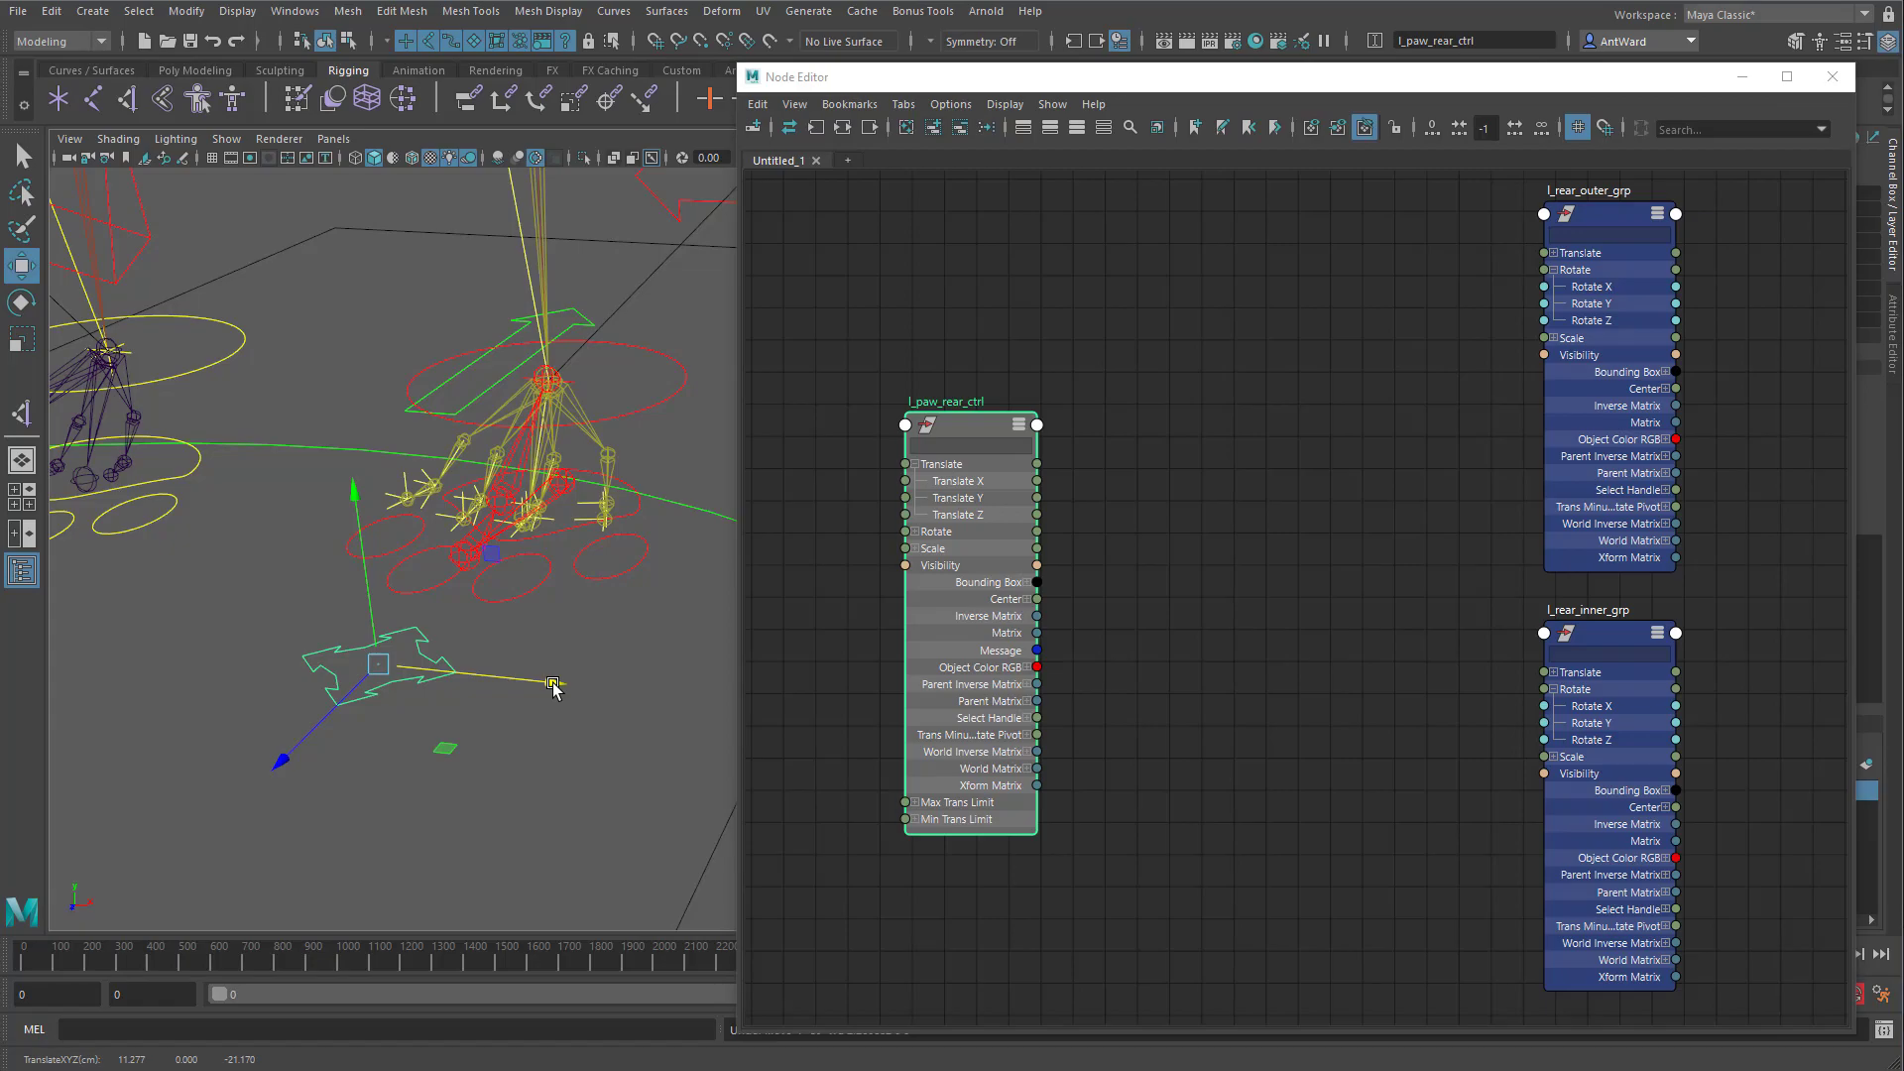
Test-rotate l_rear_outer_grp and l_rear_inner_grp about Z to examine the paw's banking, undoing each rotation.
left_click(1617, 210)
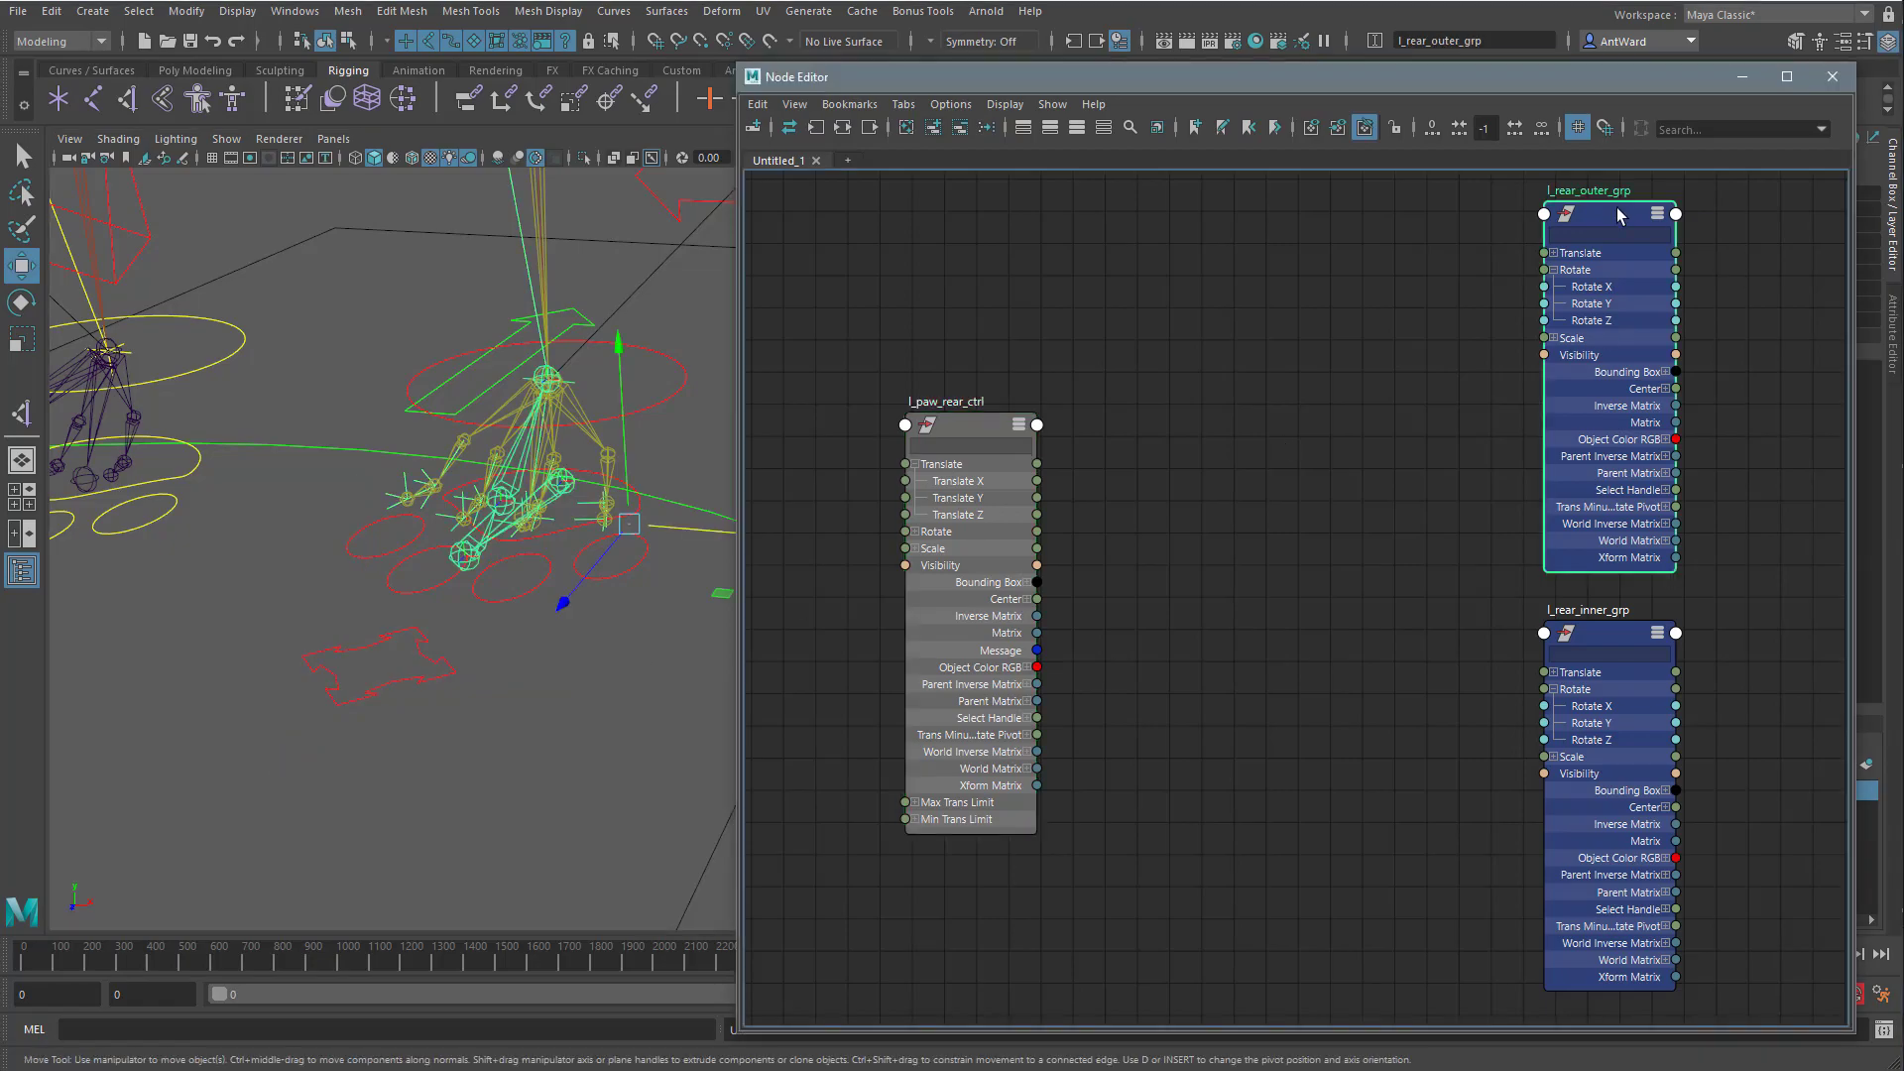
middle_click(589, 528)
key("e")
left_click_drag(654, 358, 723, 395)
key("ctrl+z")
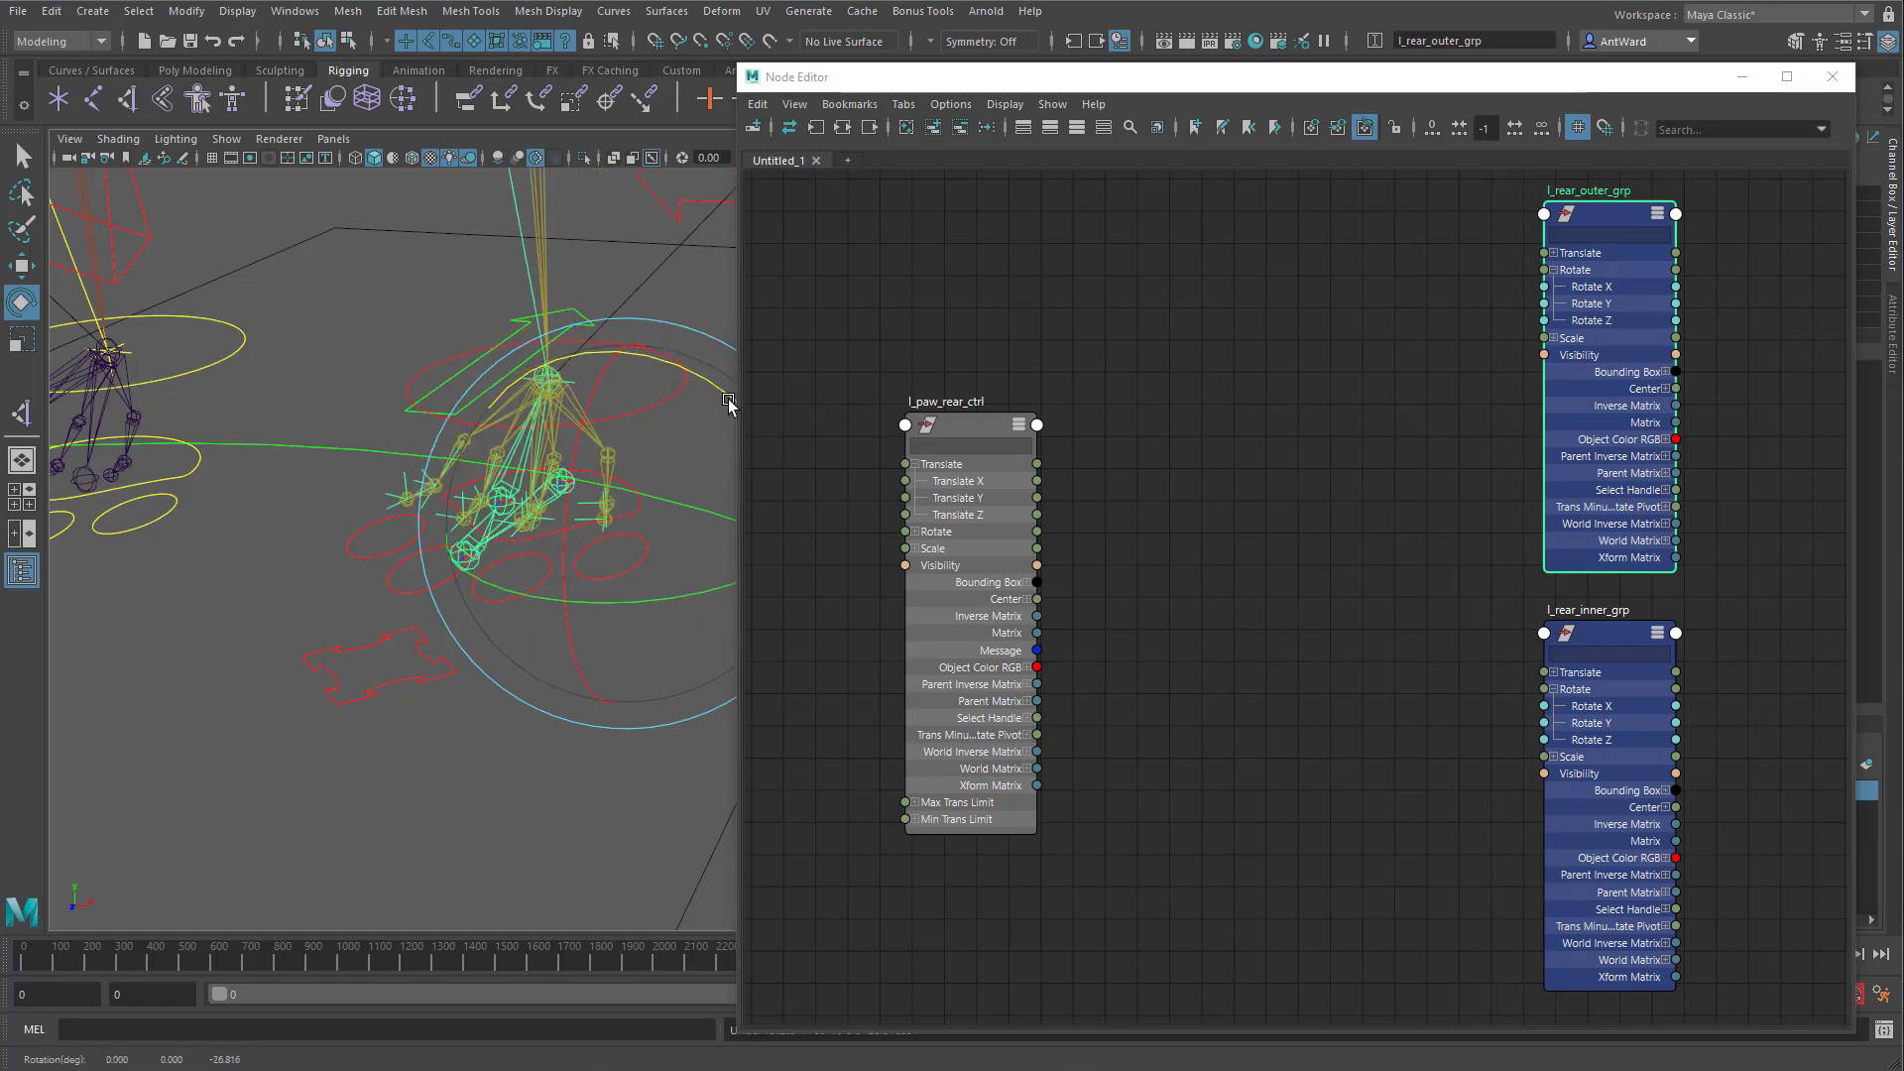
left_click(1598, 632)
left_click_drag(581, 433, 458, 367)
key("ctrl+z")
middle_click_drag(551, 643, 481, 655, "alt")
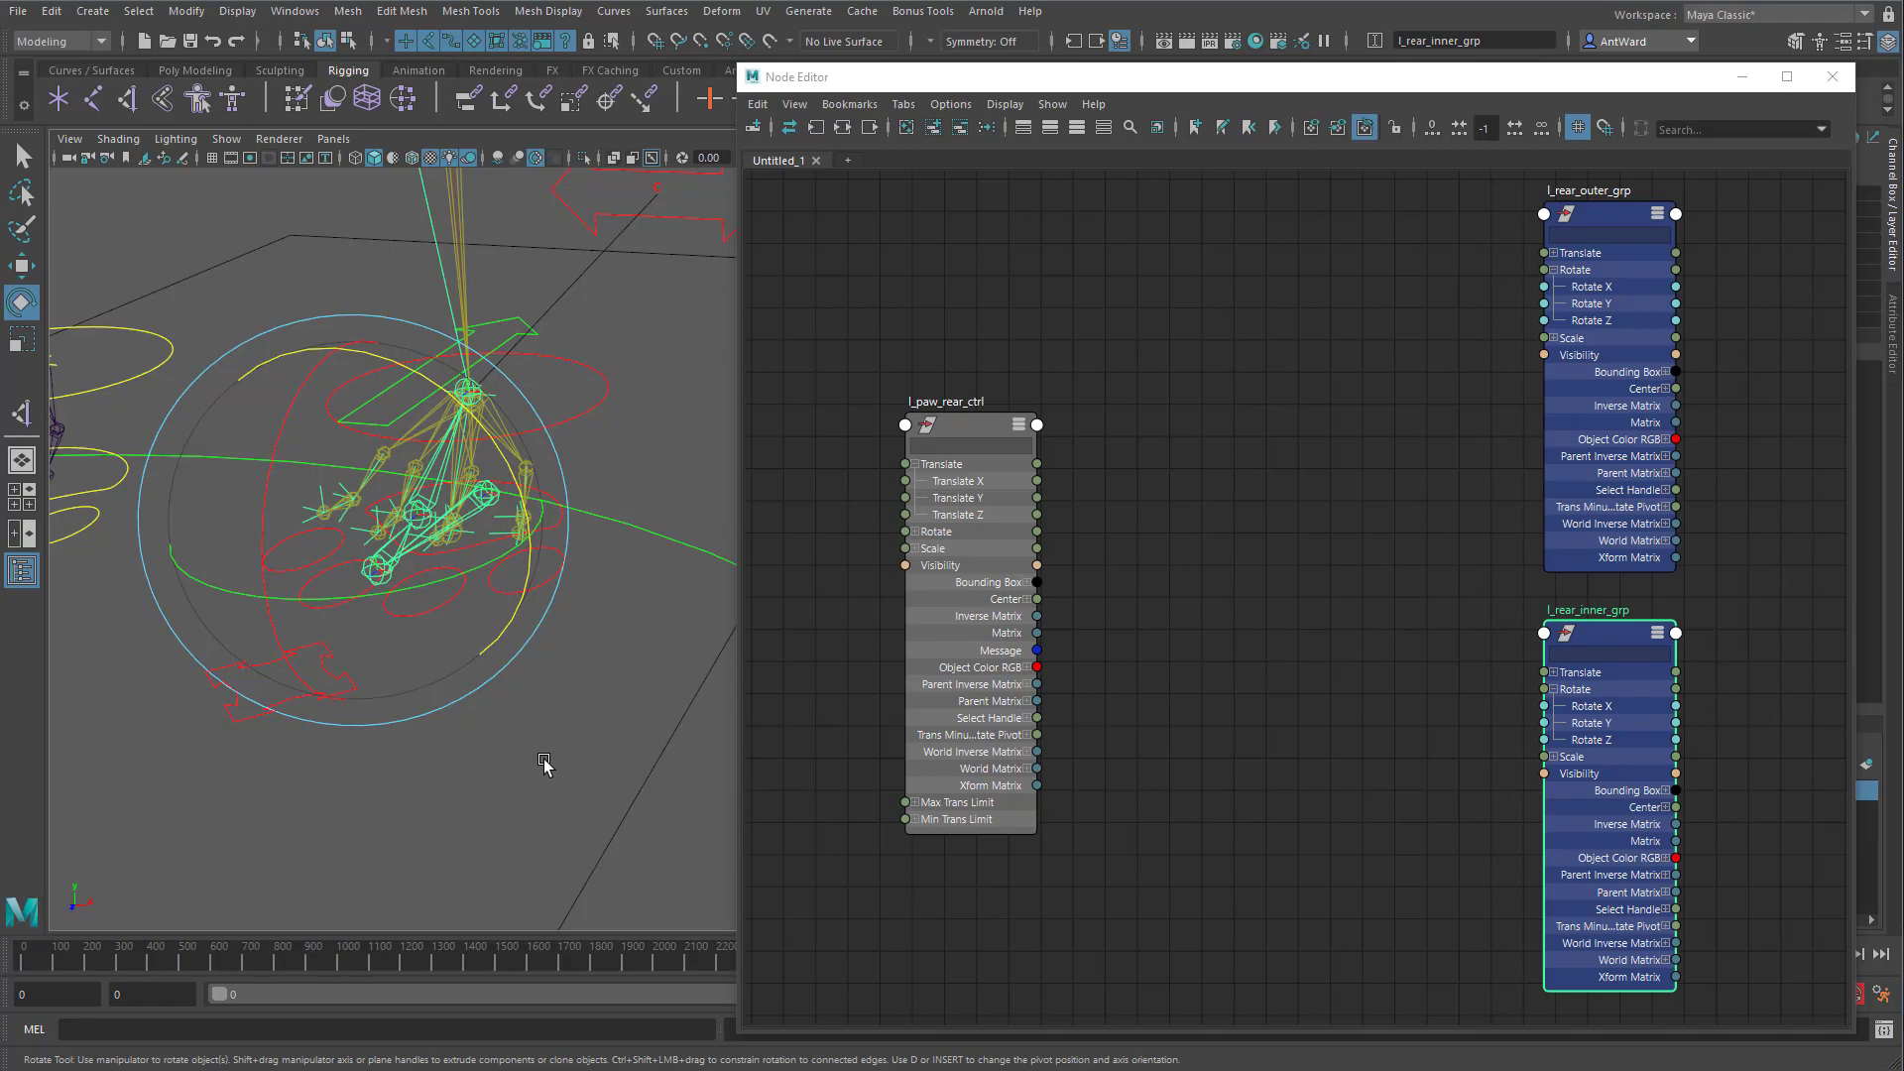
Create a condition node between l_paw_rear_ctrl and the inner and outer groups, expanding its Color If False and Color If True attributes.
left_click(1347, 601)
key("Tab")
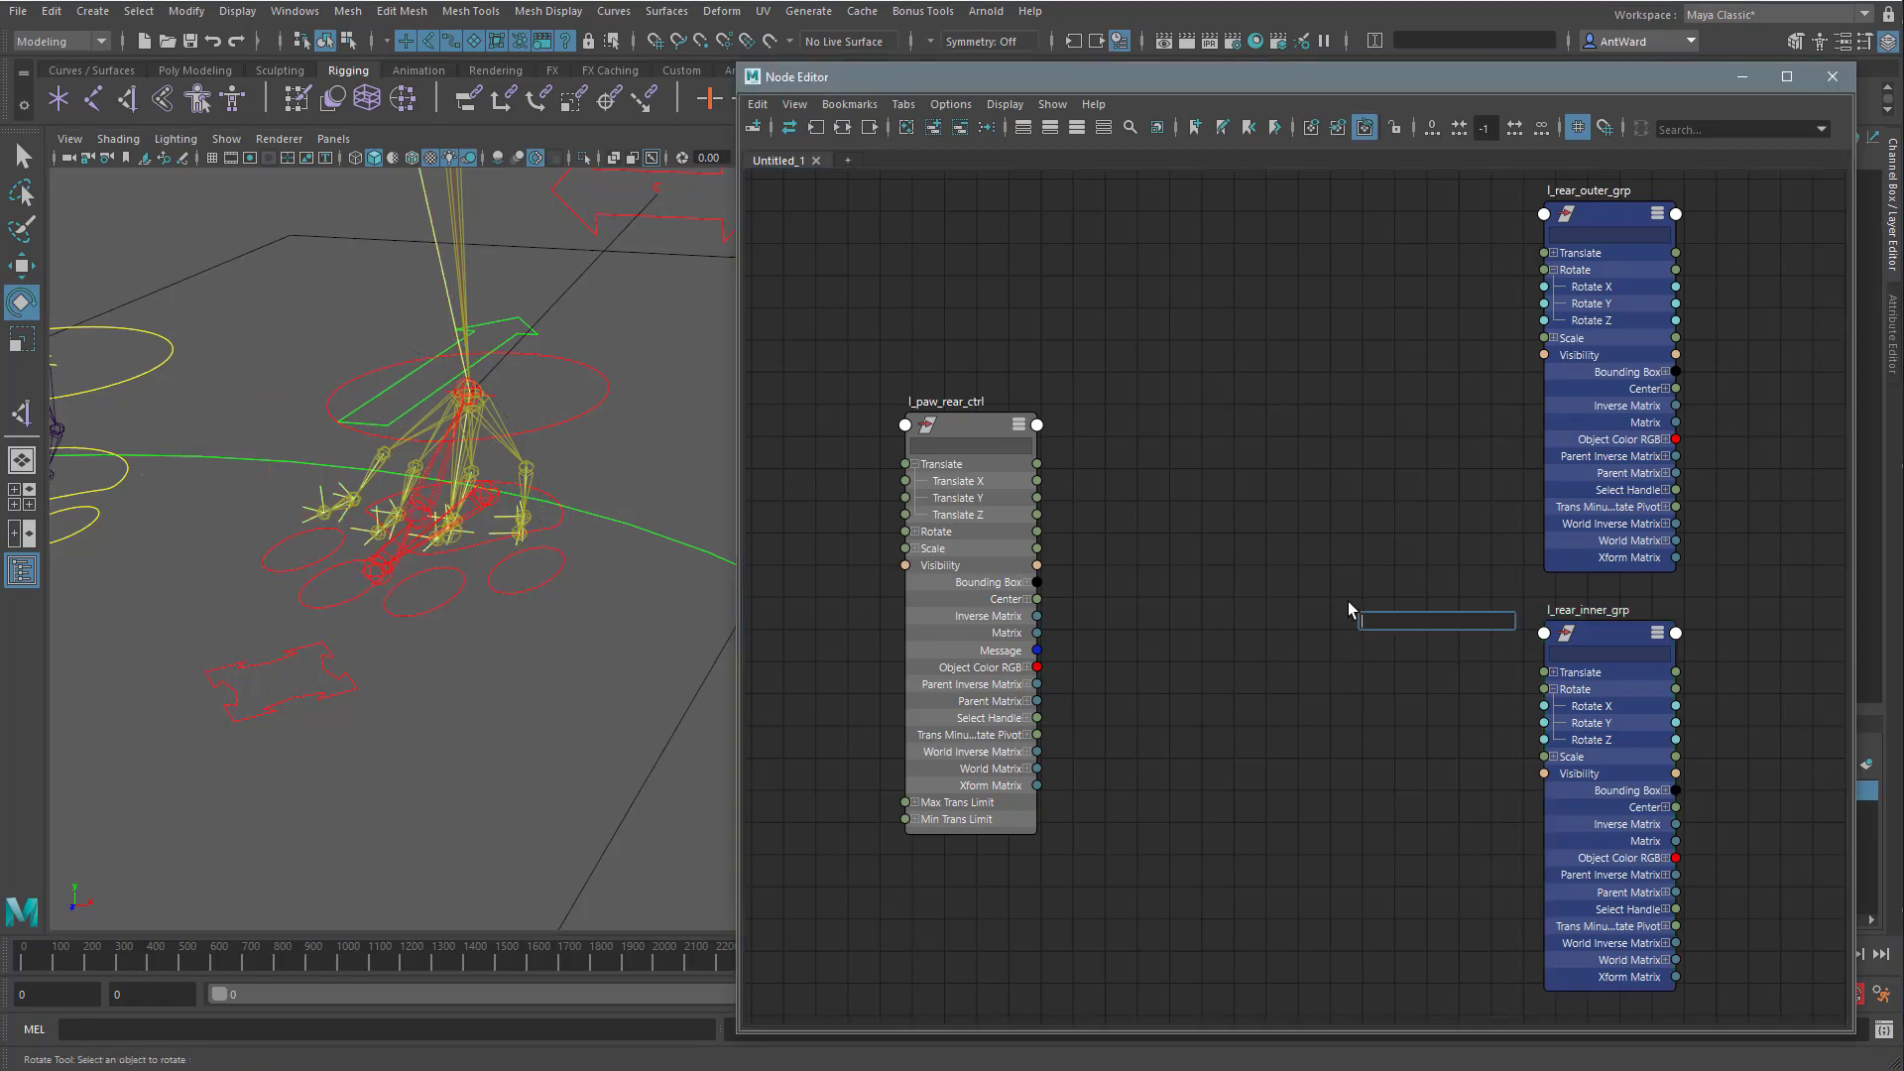
type("condition")
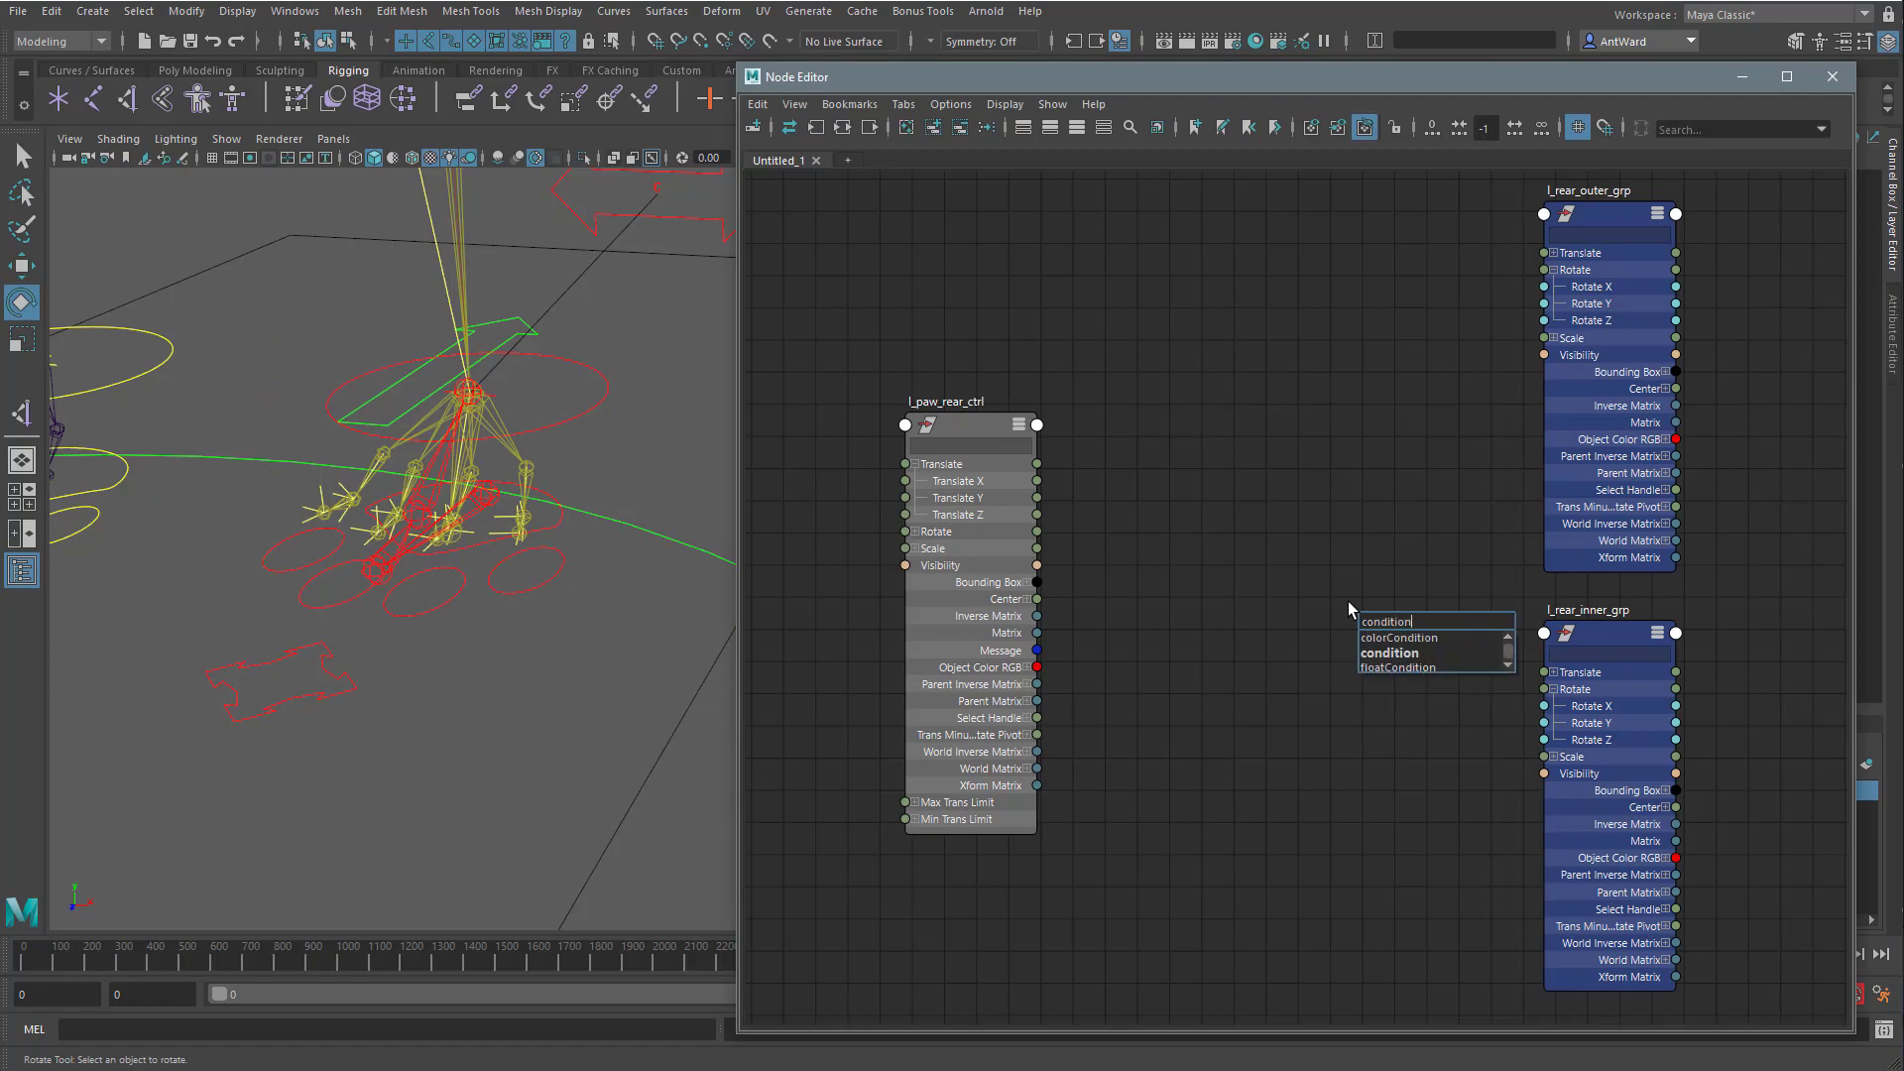
left_click(1431, 653)
left_click_drag(1409, 628, 1260, 455)
key("3")
left_click(1219, 527)
left_click(1220, 594)
Rename the new condition node l_paw_rear_condition, reusing the control's name as the base.
double_click(959, 402)
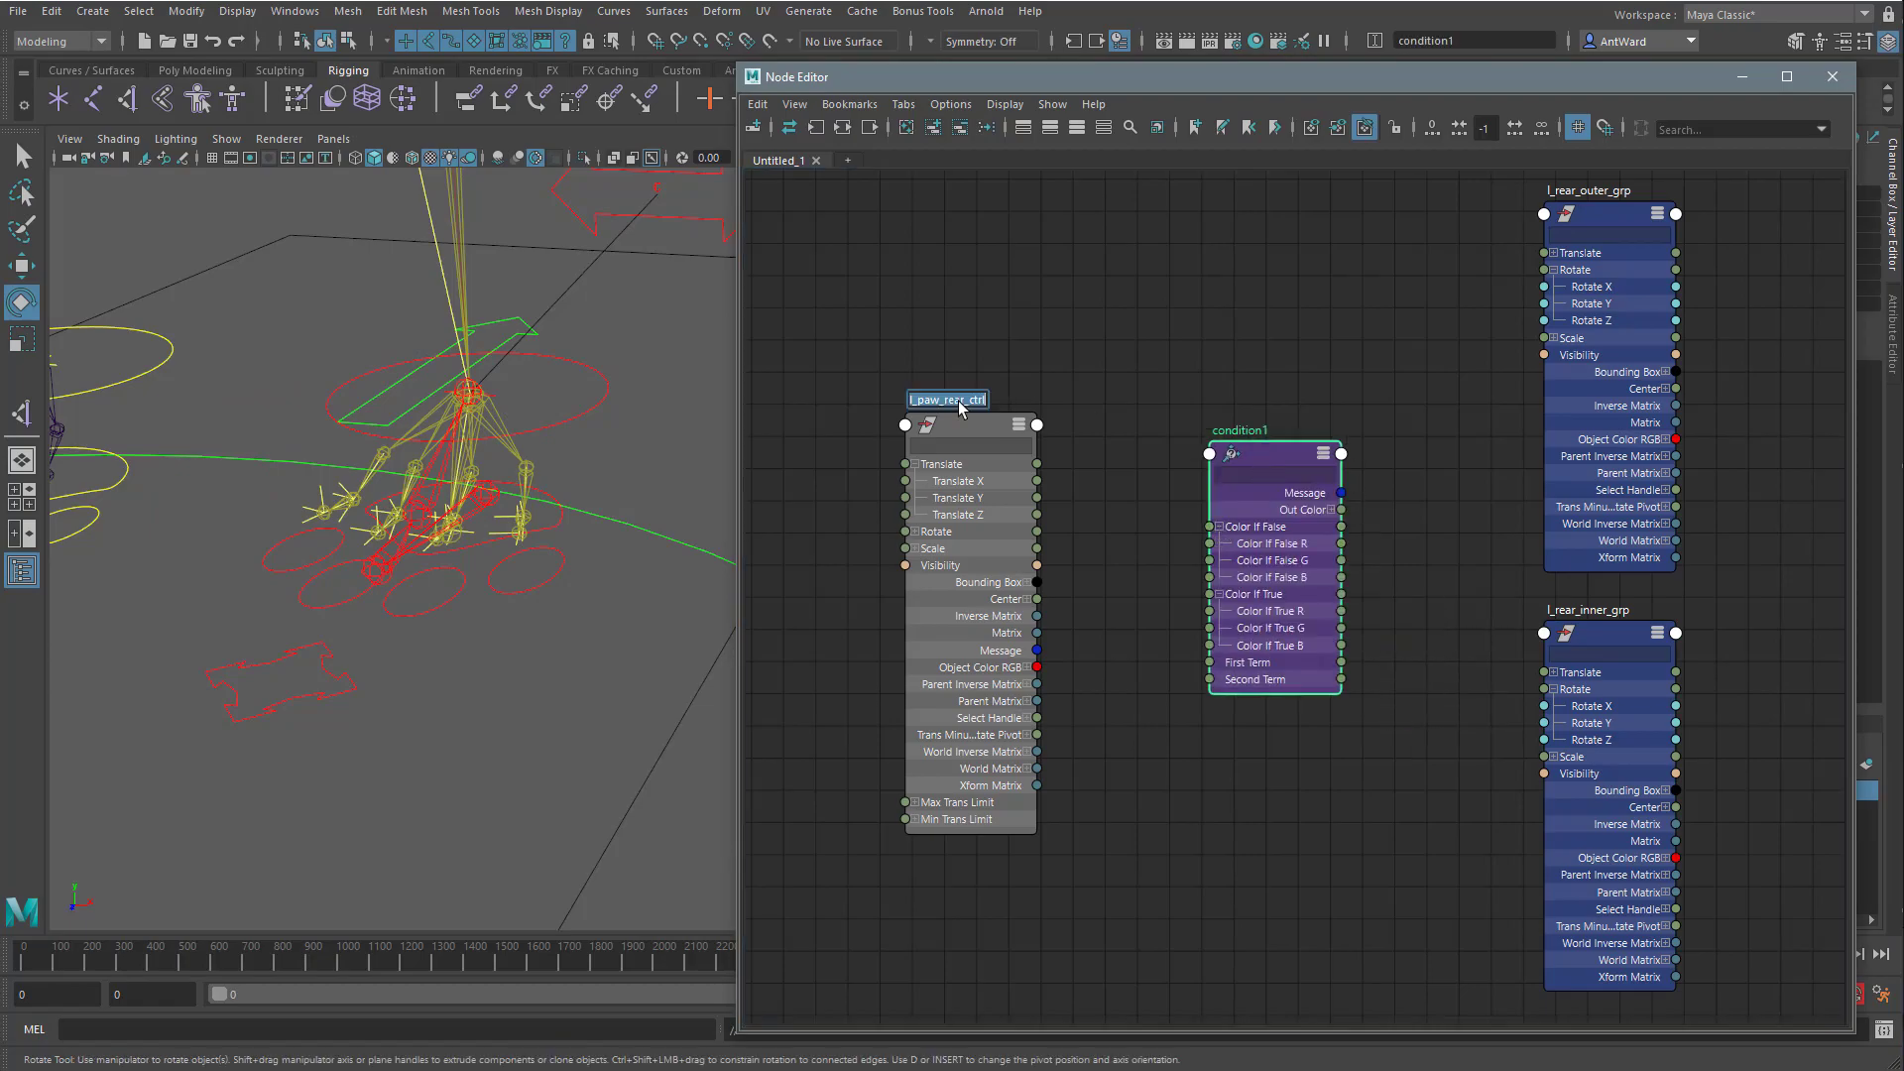
key("ctrl+c")
double_click(1251, 431)
key("ctrl+v")
type("condition")
key("Return")
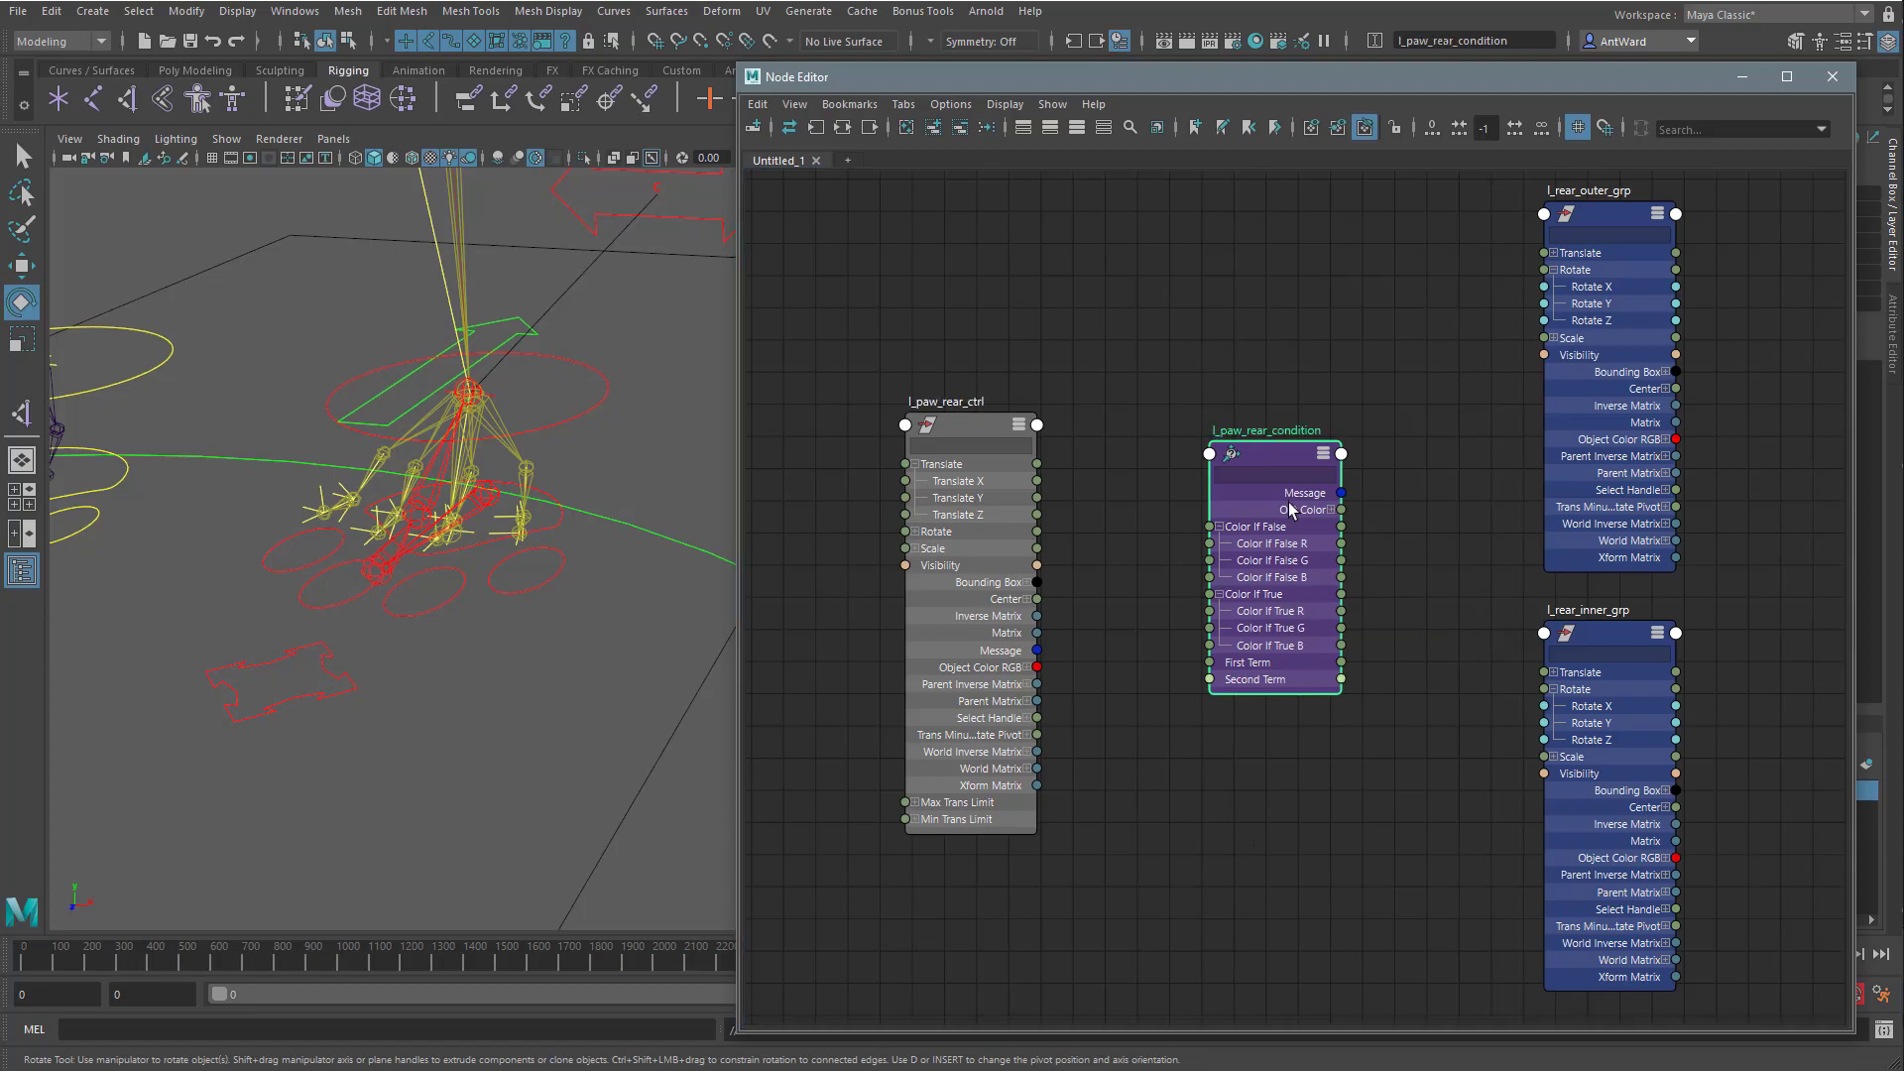
Connect Translate X of l_paw_rear_ctrl to First Term of l_paw_rear_condition and set the operation to Greater Than.
left_click_drag(1402, 87, 1039, 69)
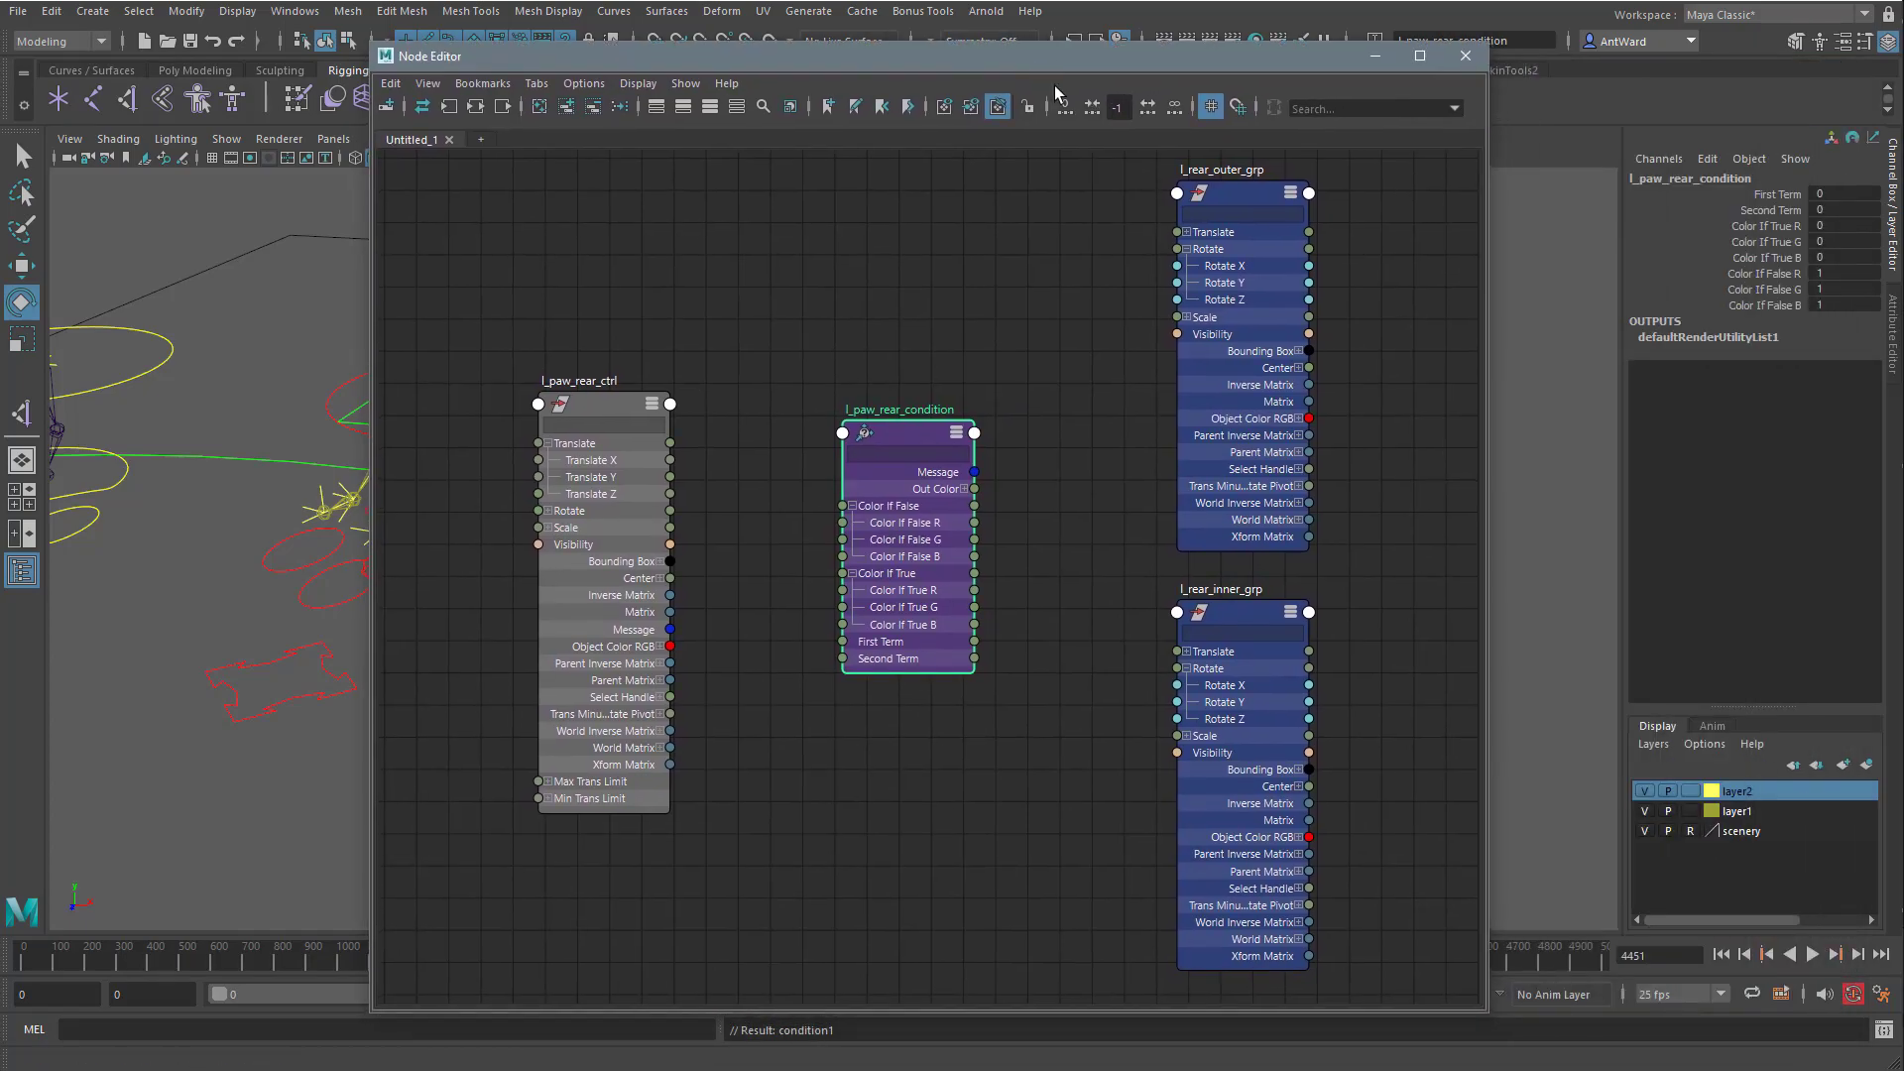
left_click(1896, 306)
left_click_drag(1178, 62, 1107, 81)
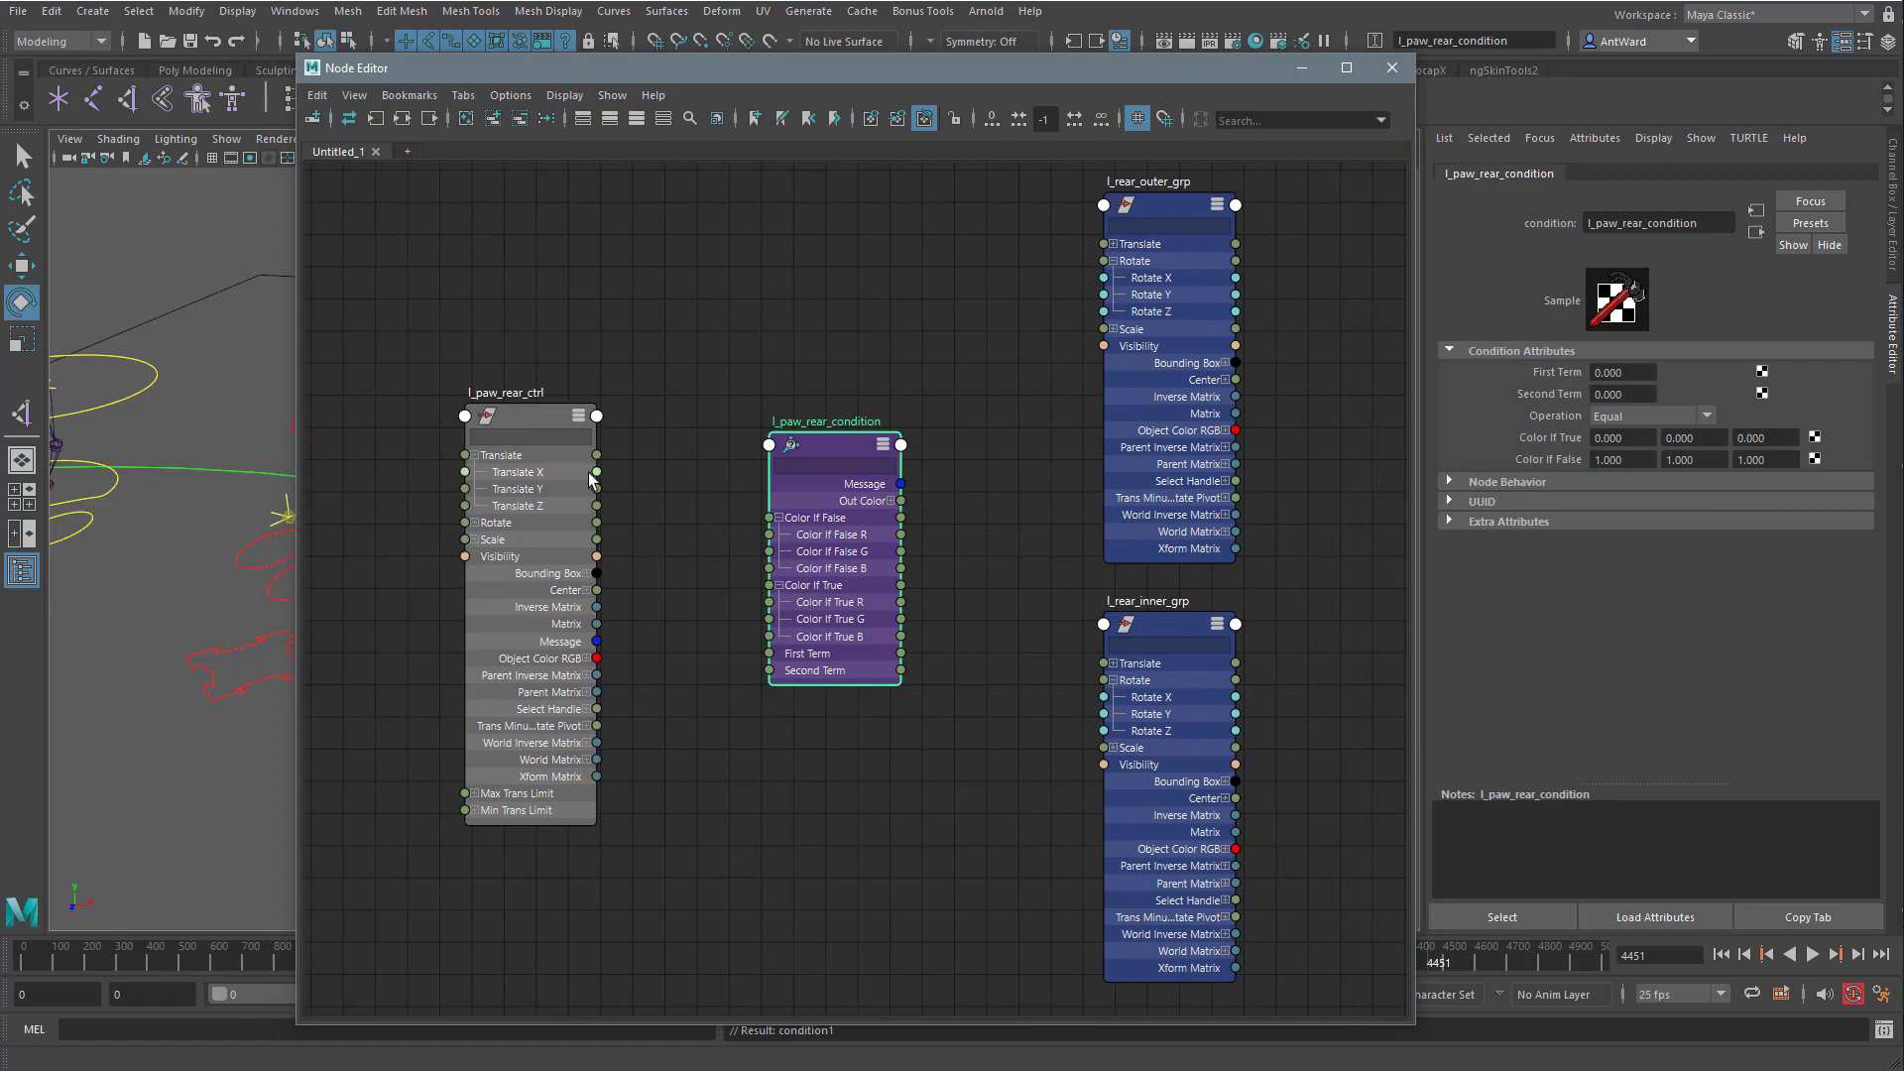
left_click_drag(597, 474, 769, 653)
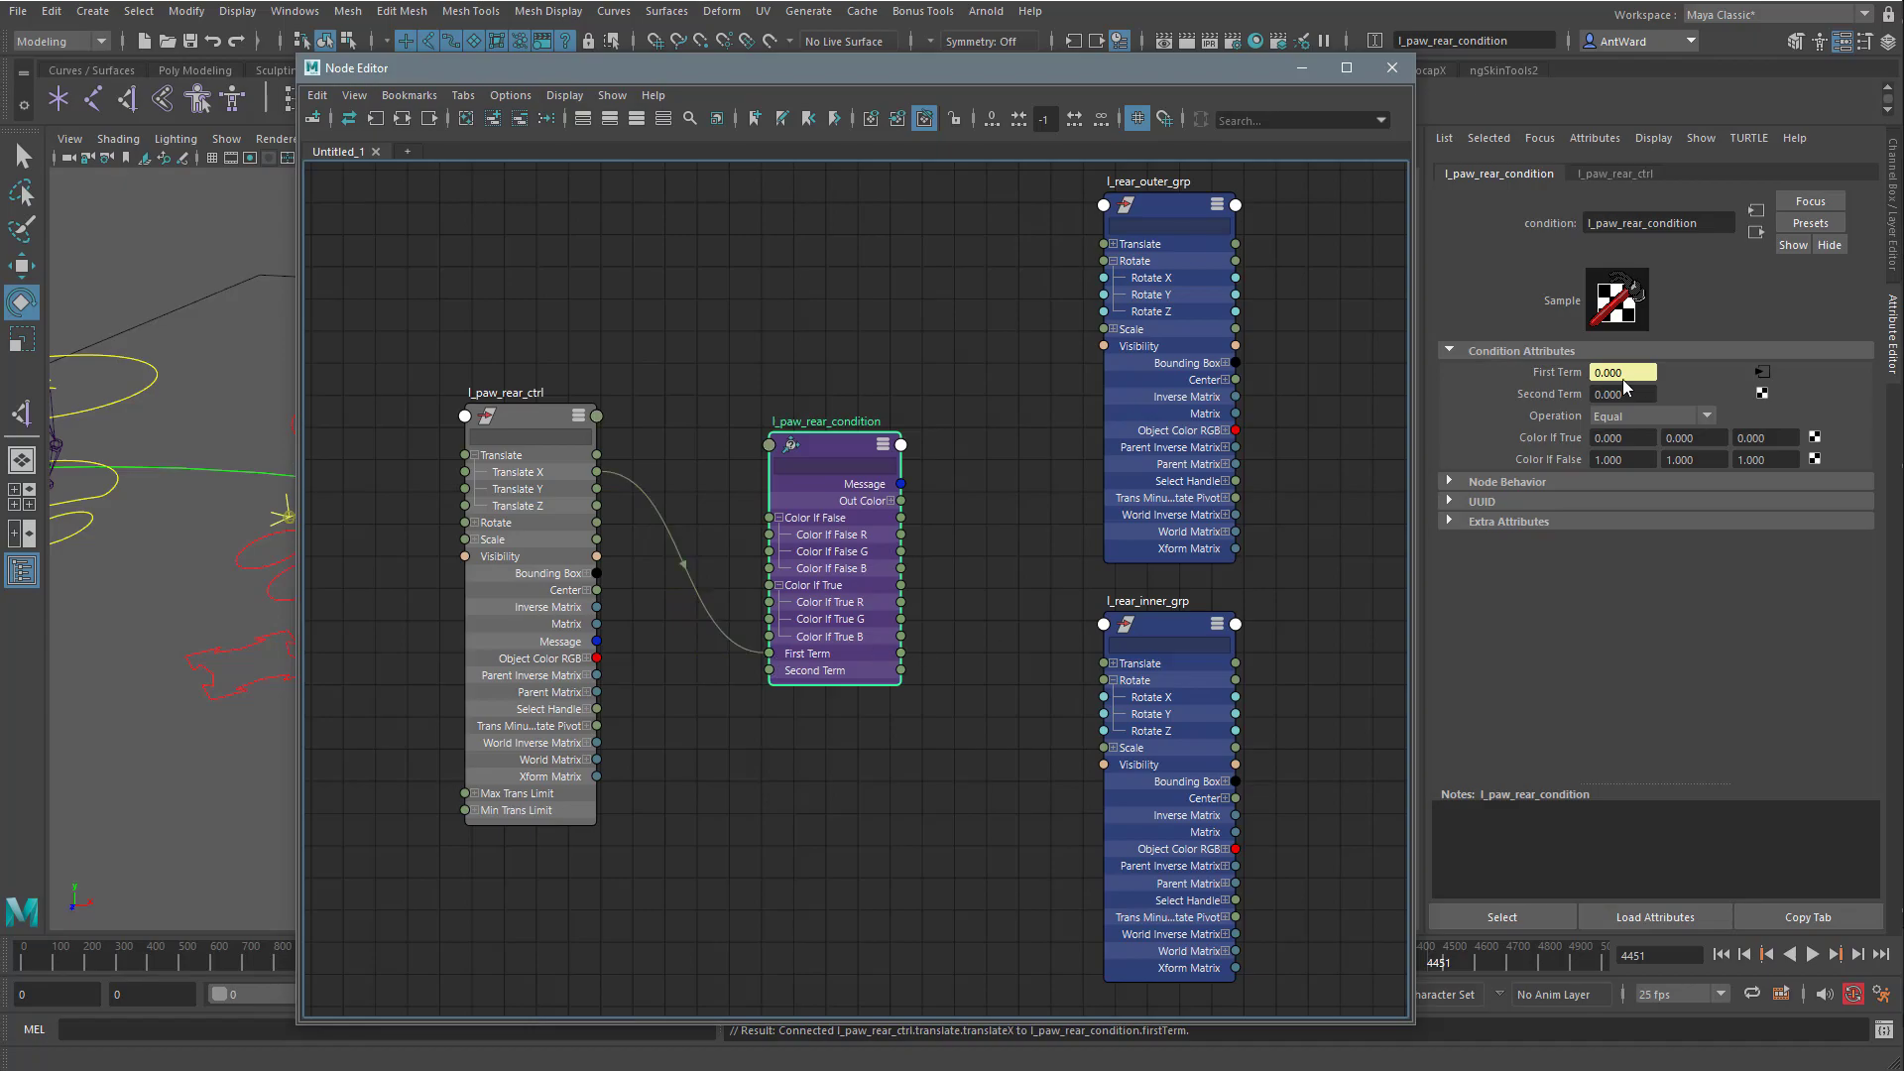
left_click(1626, 417)
left_click(1632, 478)
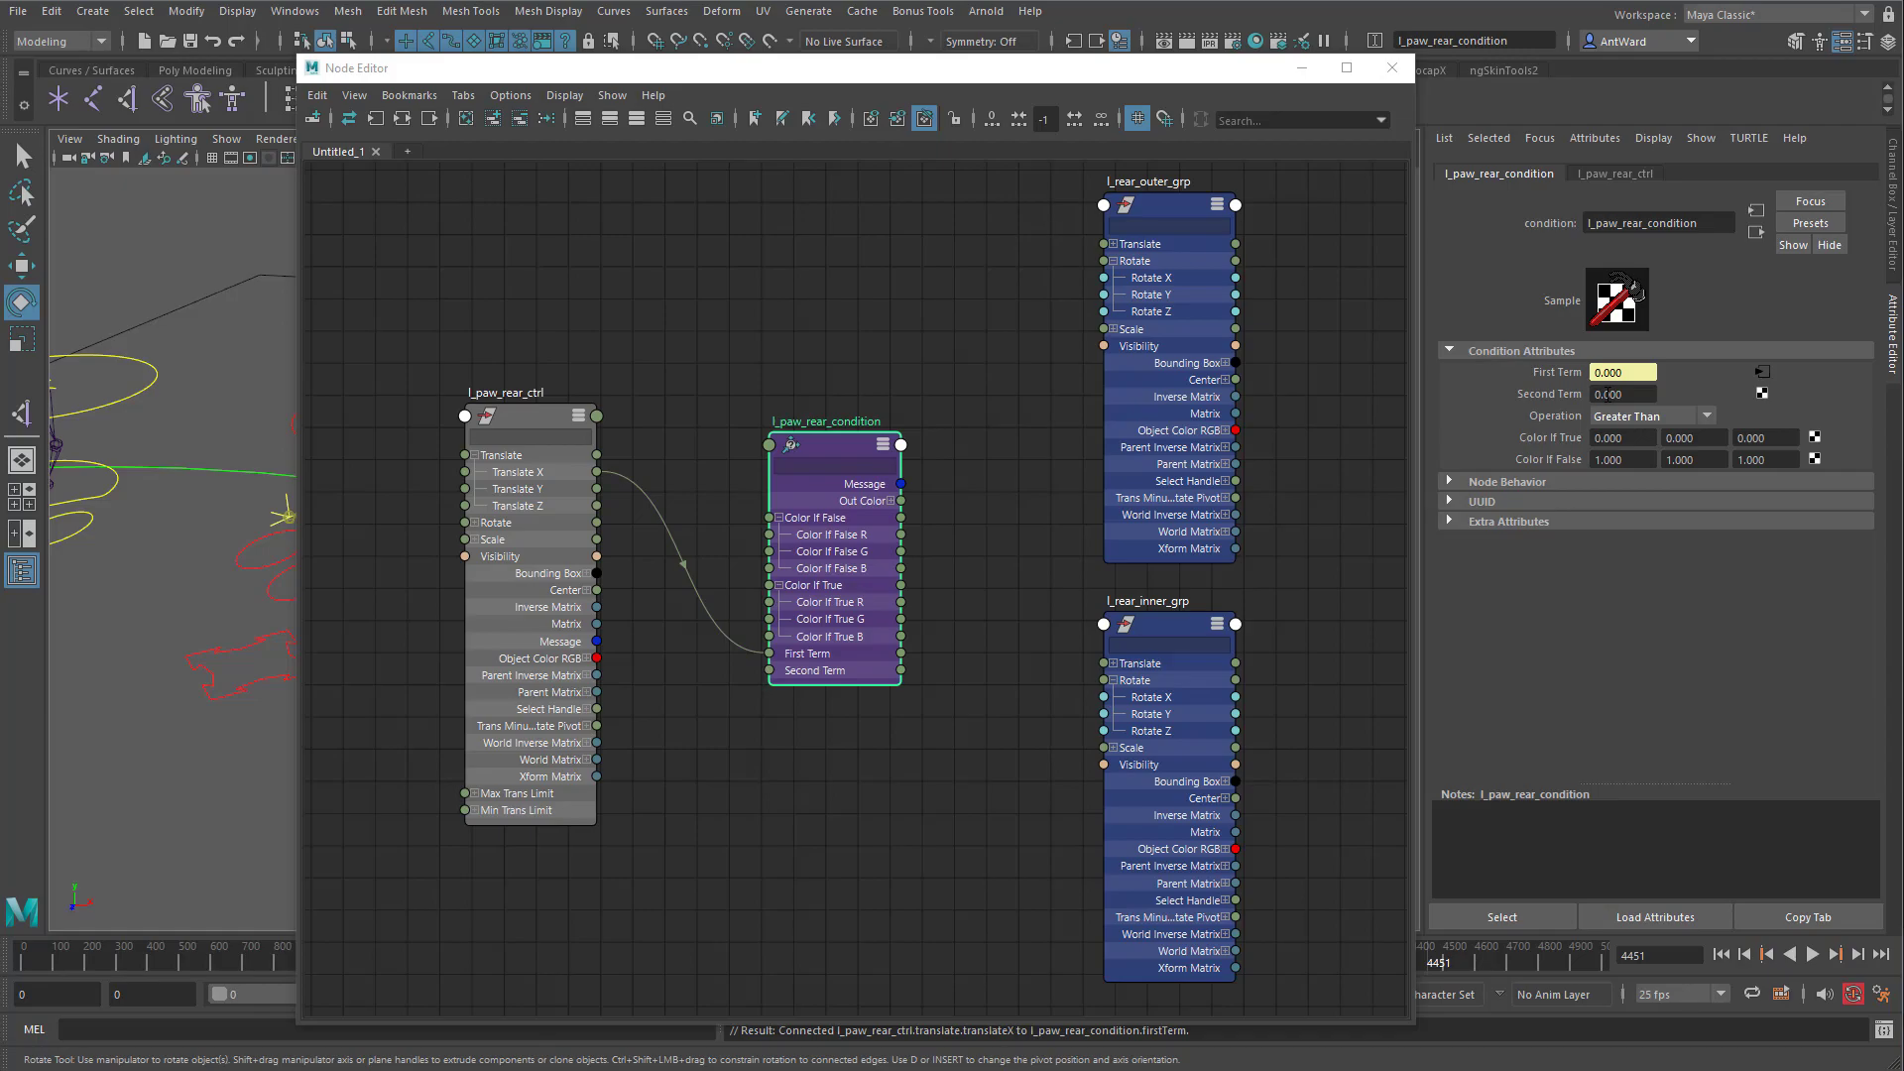
Connect Translate X of l_paw_rear_ctrl to Color If True R of l_paw_rear_condition and set Color If False R to 0.
left_click(1621, 436)
left_click_drag(598, 473, 773, 604)
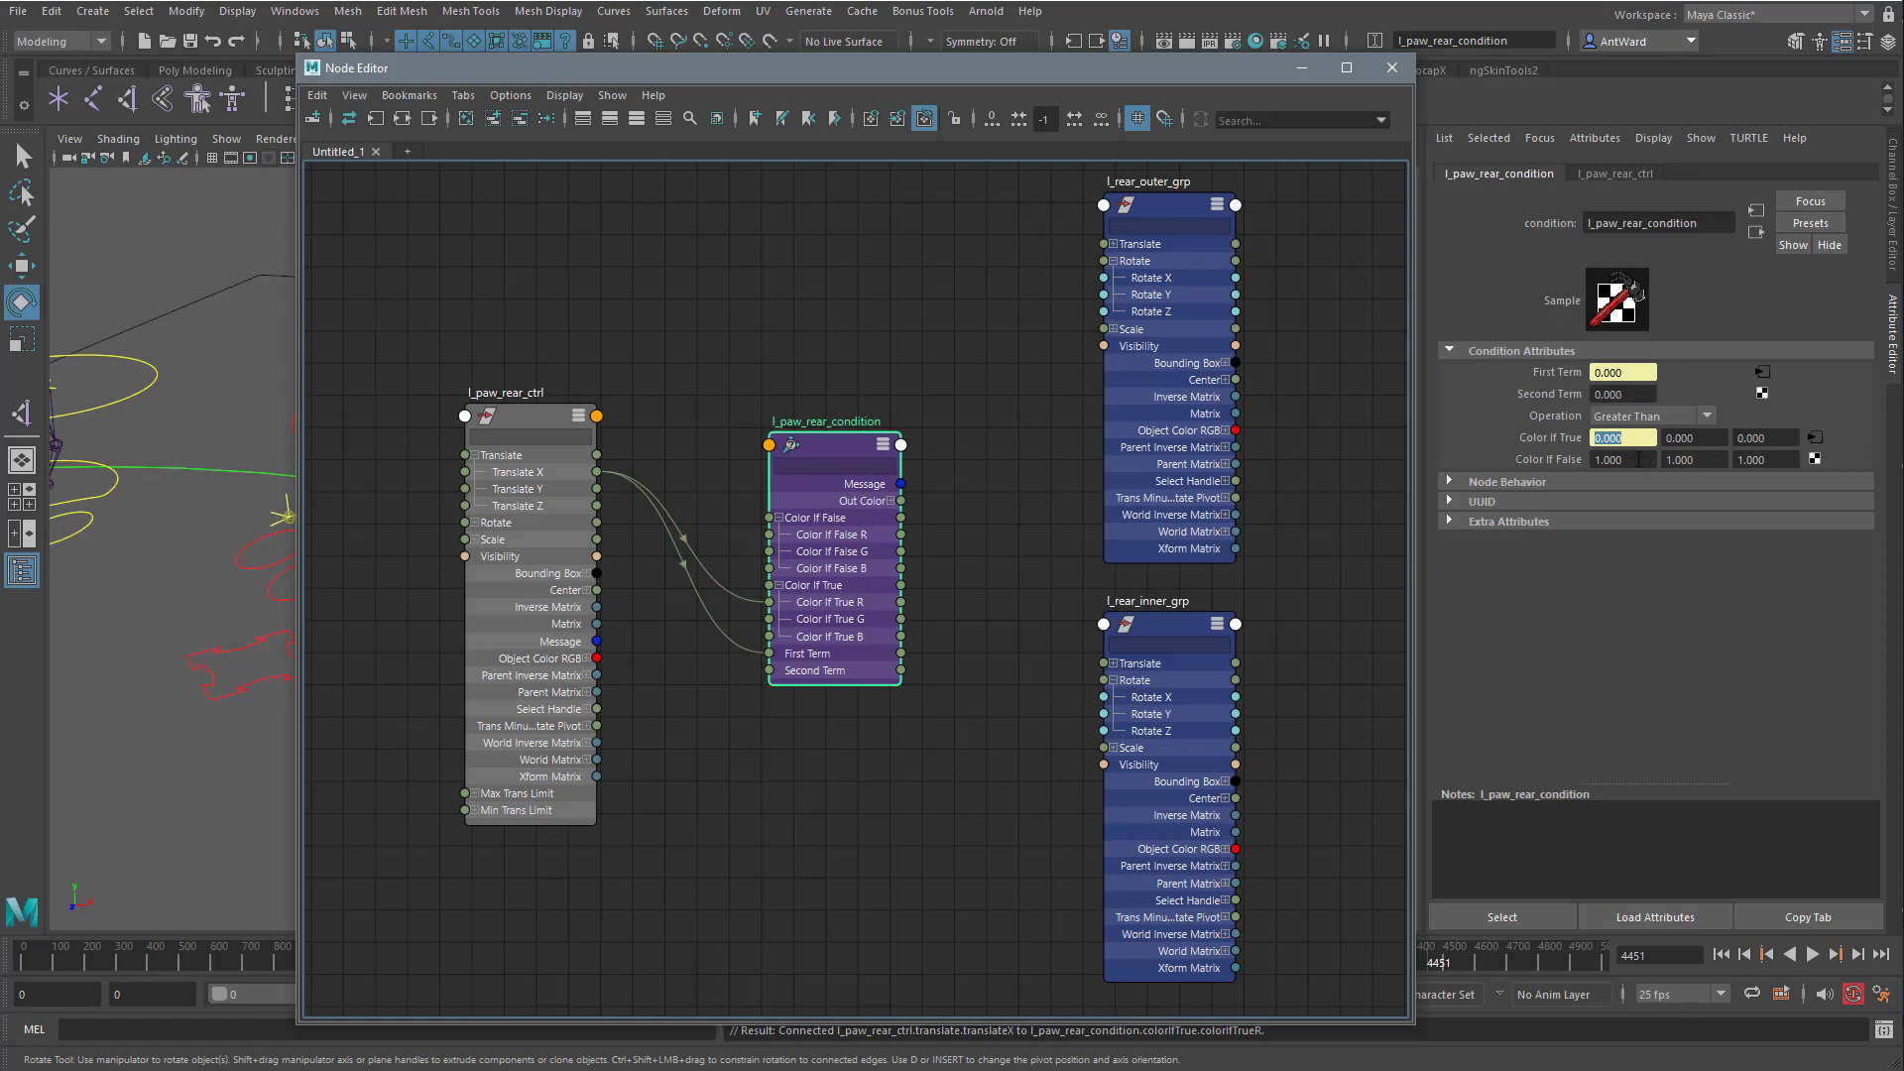
left_click(1638, 459)
type("0")
key("Return")
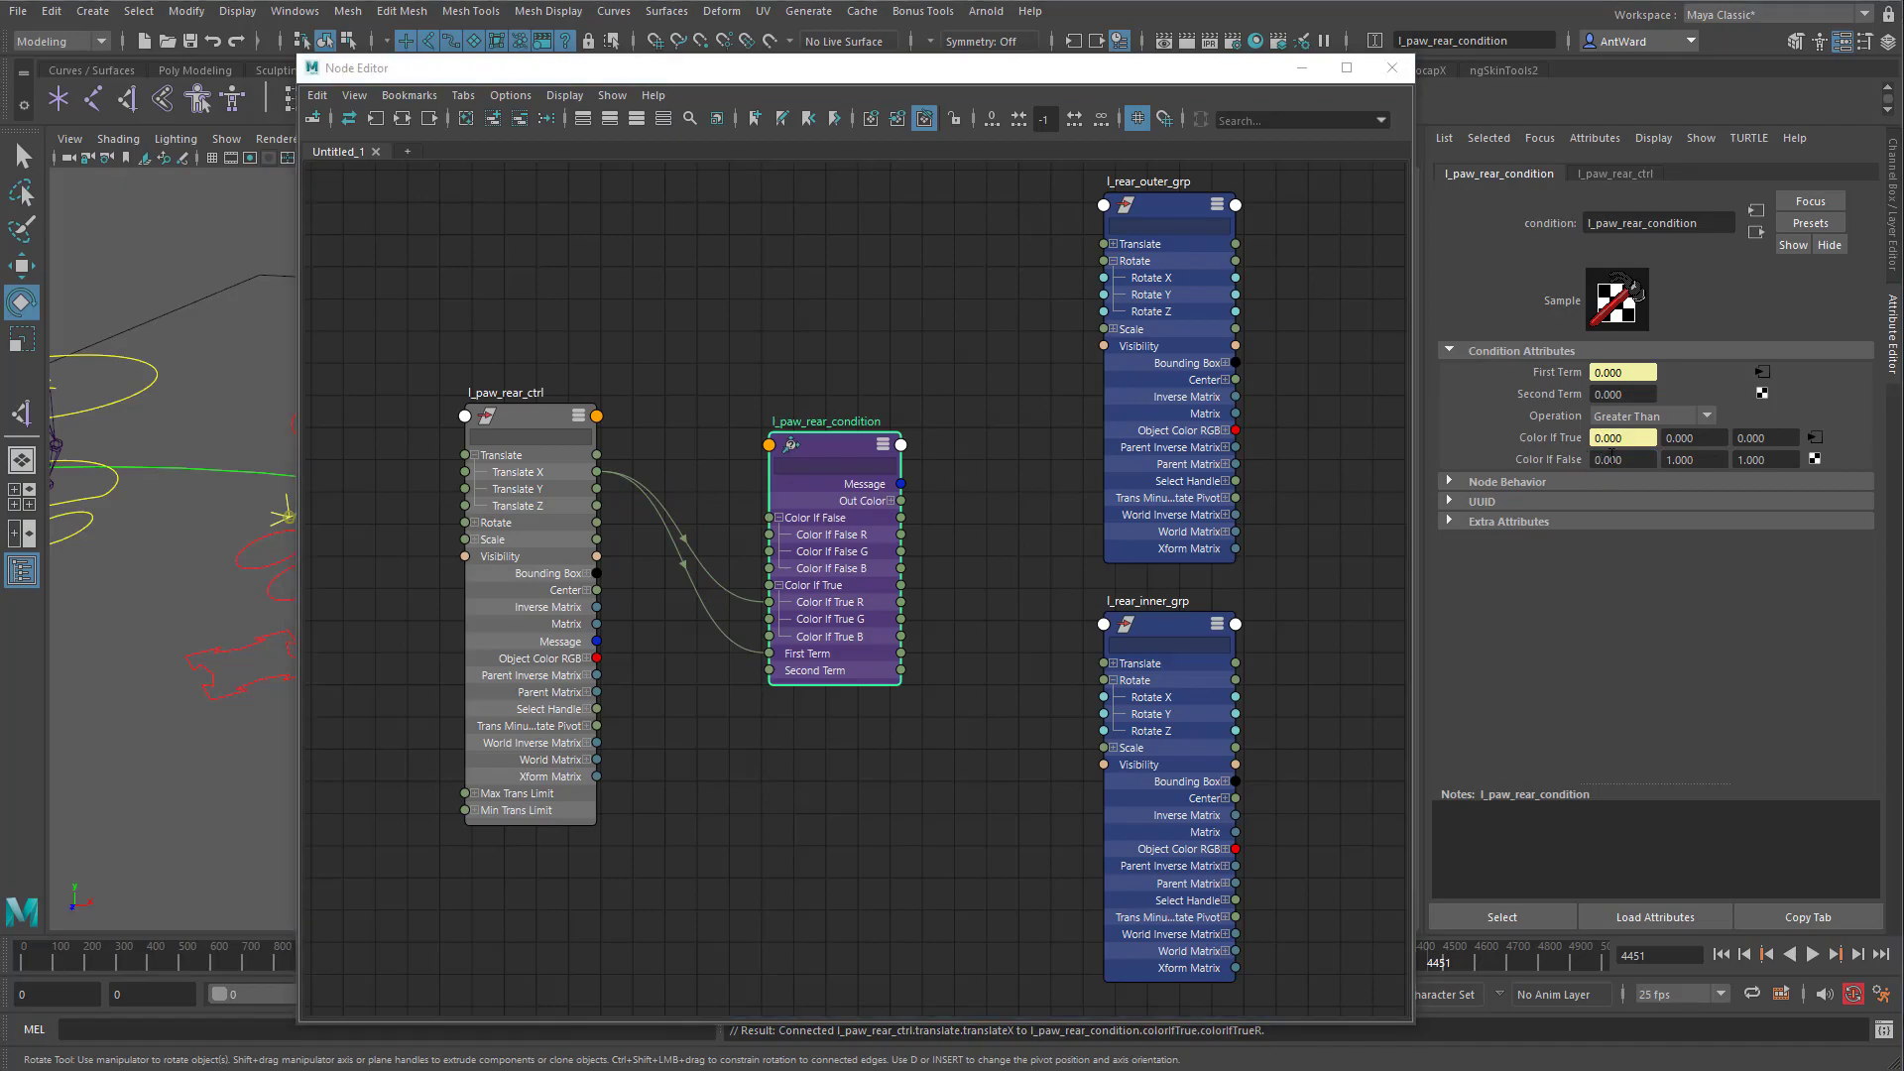
Expand Out Color on l_paw_rear_condition and connect Out Color R to Rotate Z of l_rear_outer_grp.
left_click(890, 500)
left_click_drag(852, 438, 858, 416)
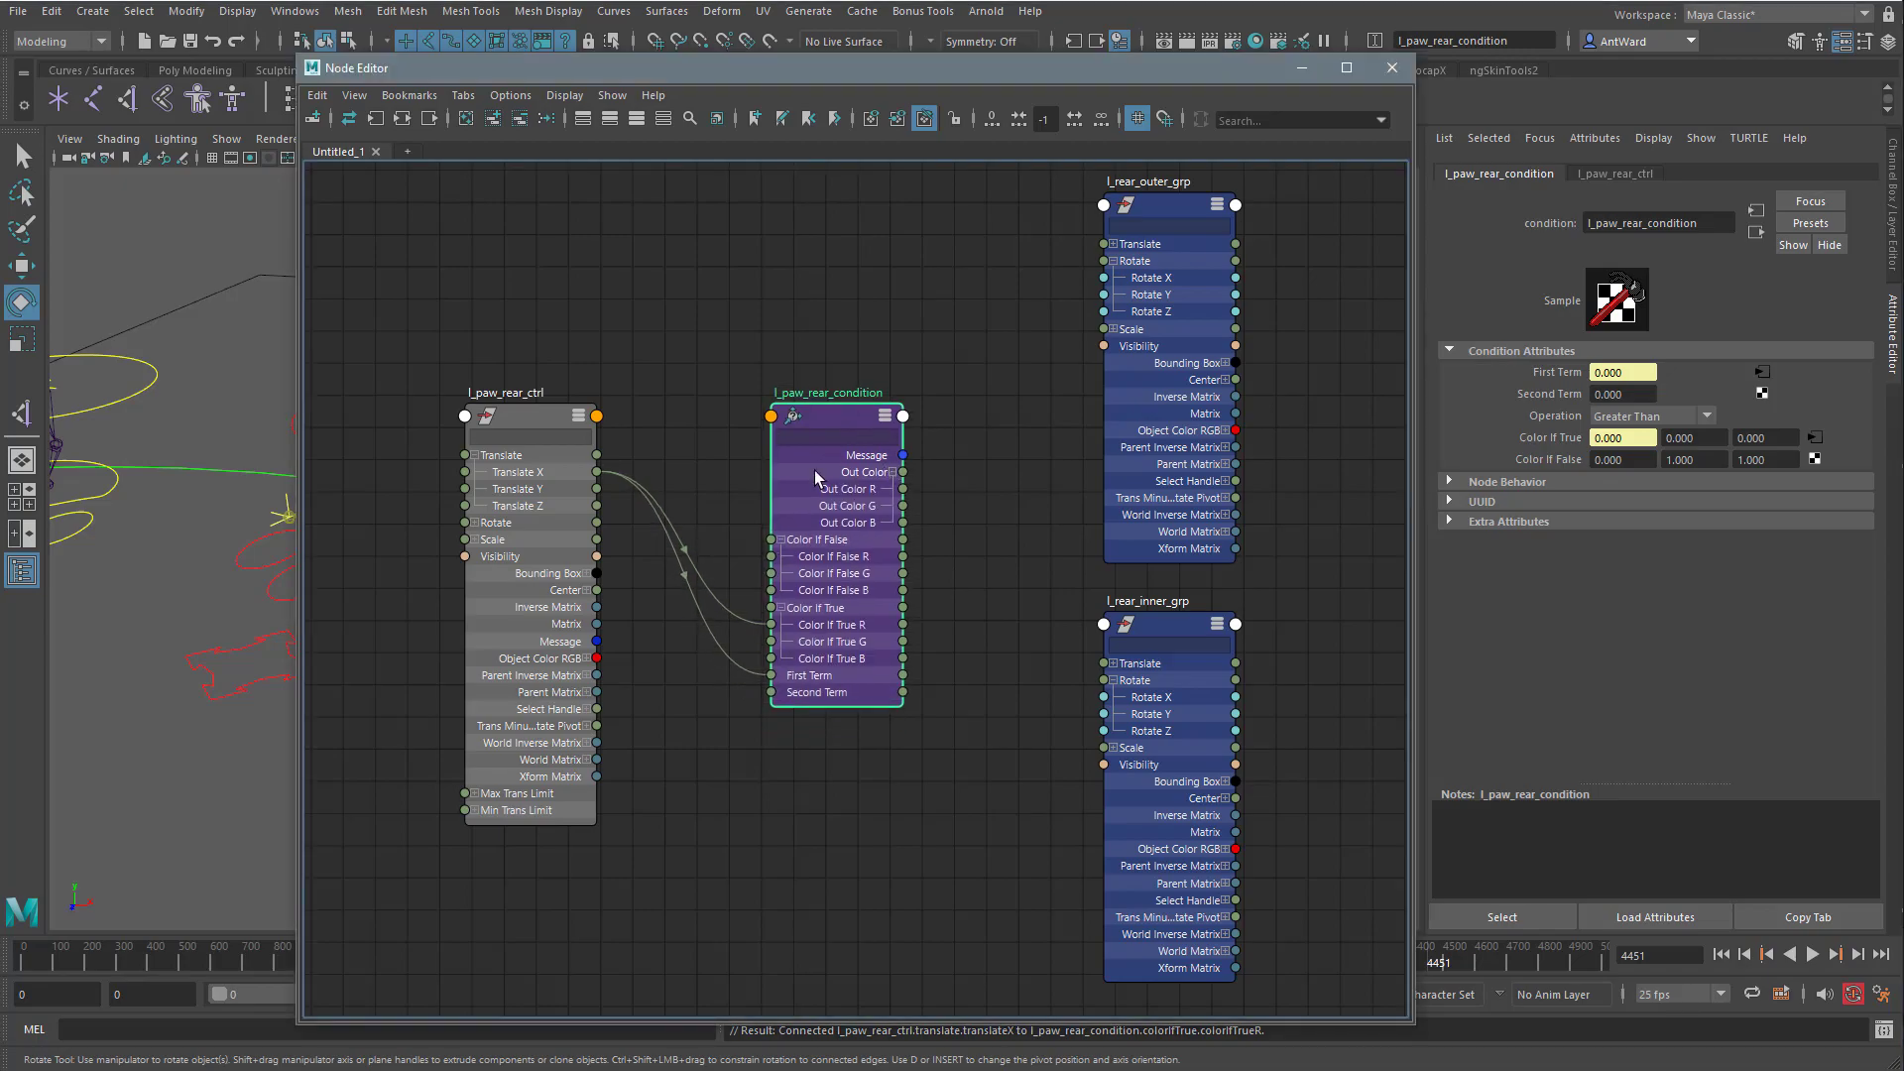
left_click_drag(903, 488, 1101, 313)
left_click_drag(1004, 567, 1004, 310)
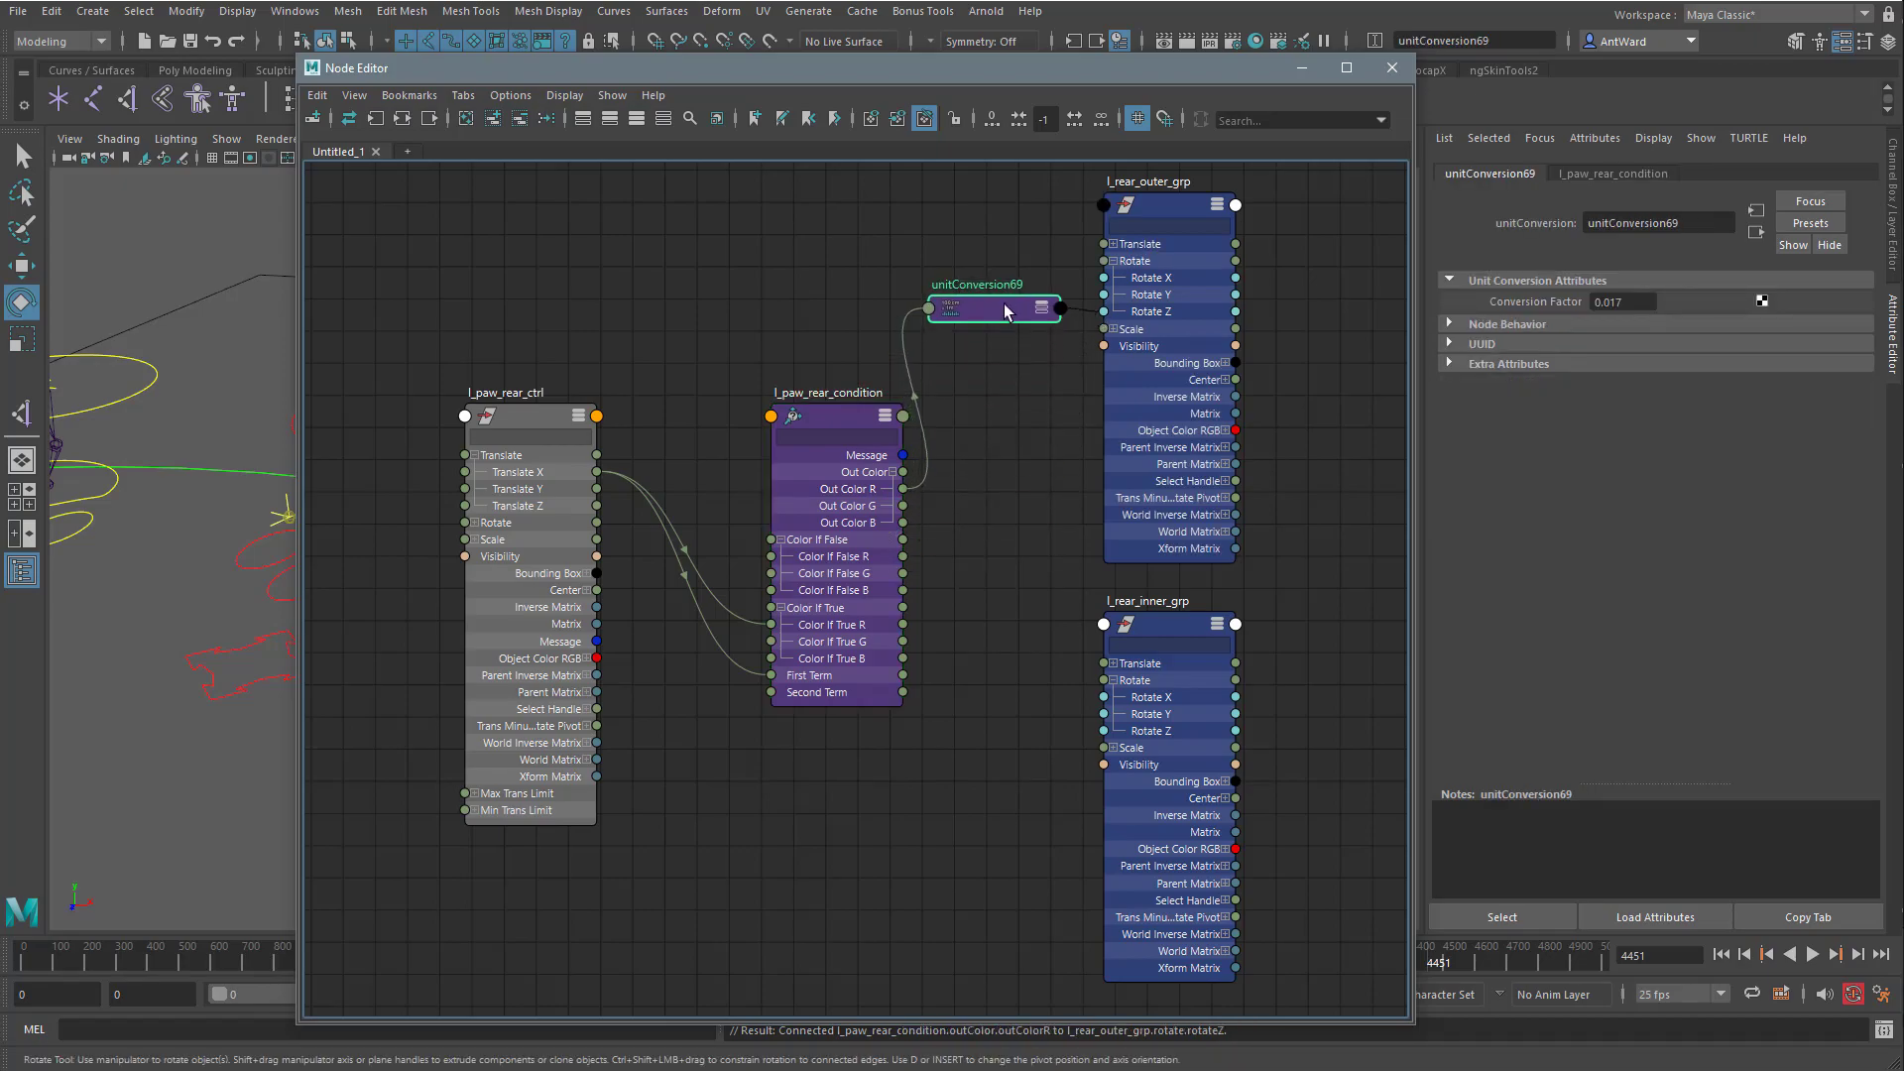
Connect Translate X of l_paw_rear_ctrl to Color If False G of l_paw_rear_condition, and its Out Color G to Rotate Z of l_rear_inner_grp.
left_click(825, 424)
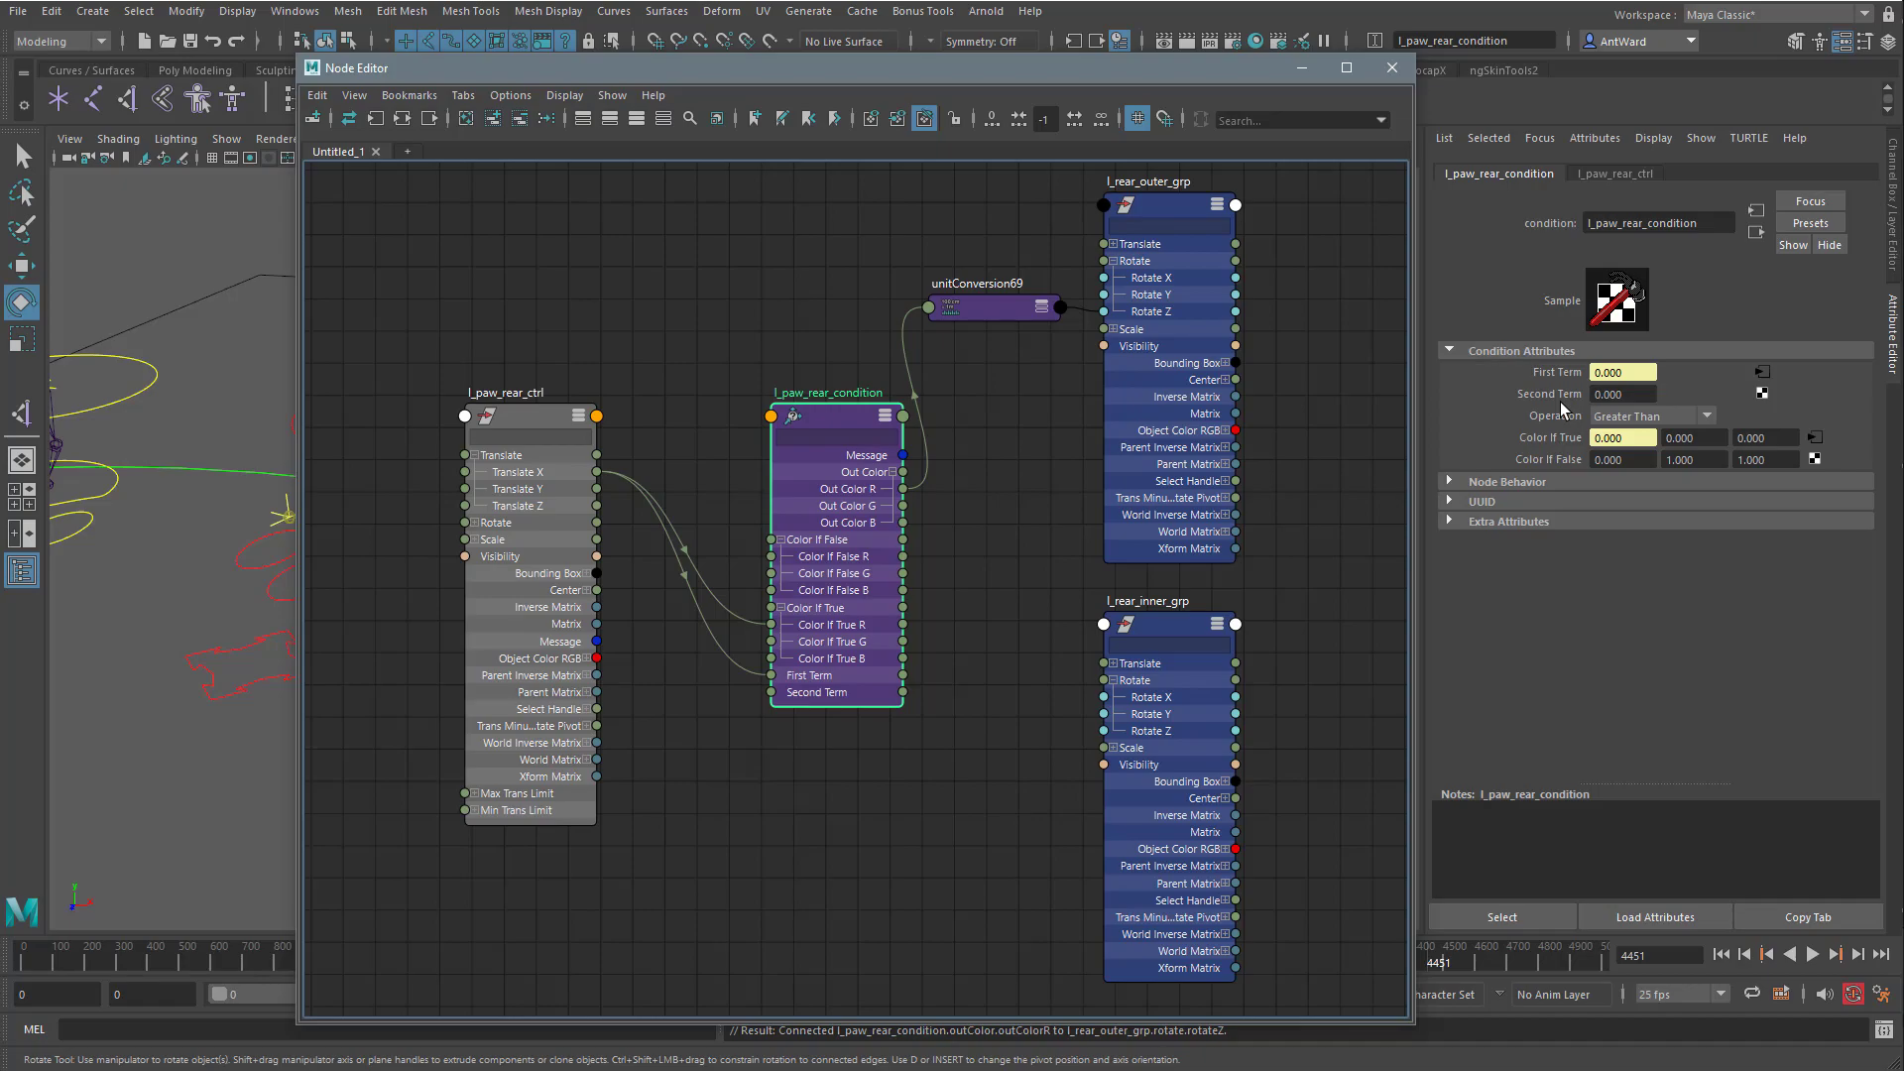
left_click_drag(596, 472, 771, 573)
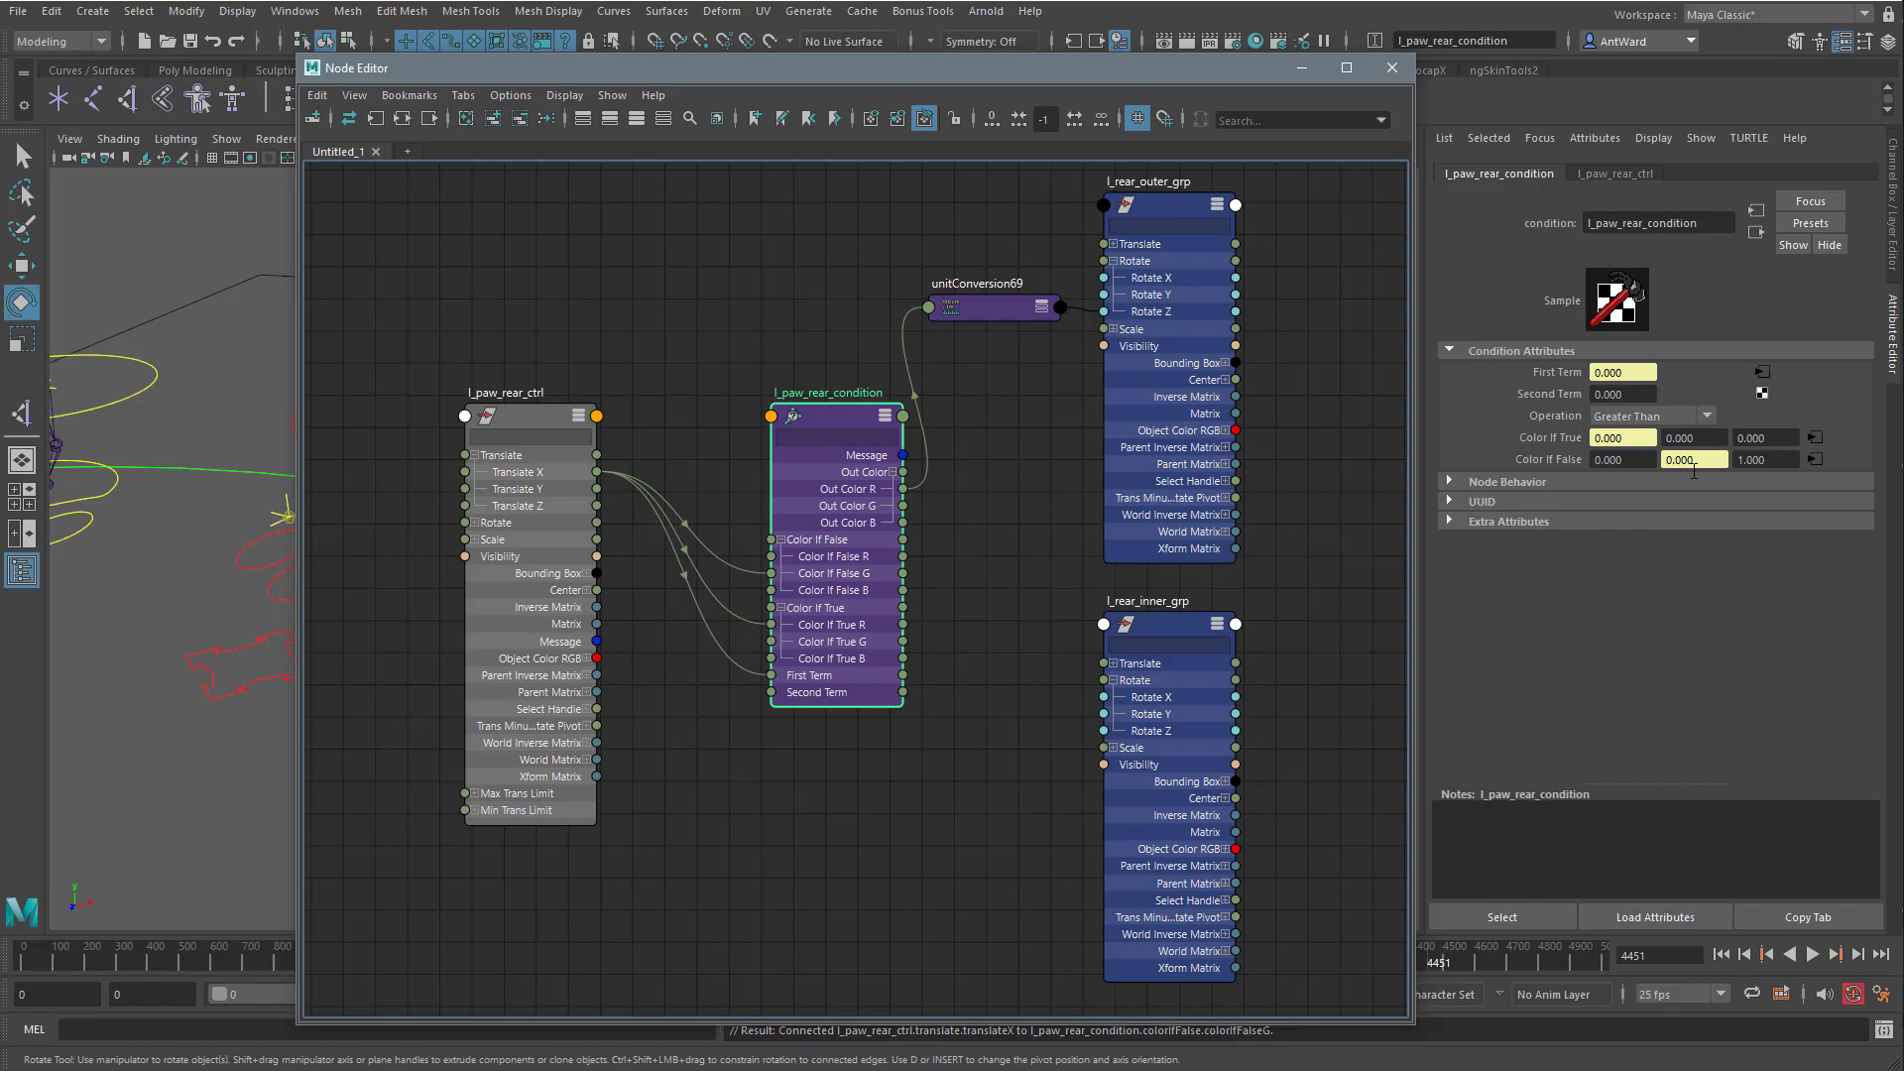
left_click_drag(902, 505, 1104, 732)
Tidy the graph by spacing the inner and outer groups further out and placing both unit conversion nodes between them and the condition.
scroll(1090, 718, "down", 2)
left_click_drag(815, 909, 1019, 638)
left_click_drag(1139, 639, 1267, 643)
left_click_drag(1170, 276, 1297, 273)
left_click_drag(1000, 366, 1067, 409)
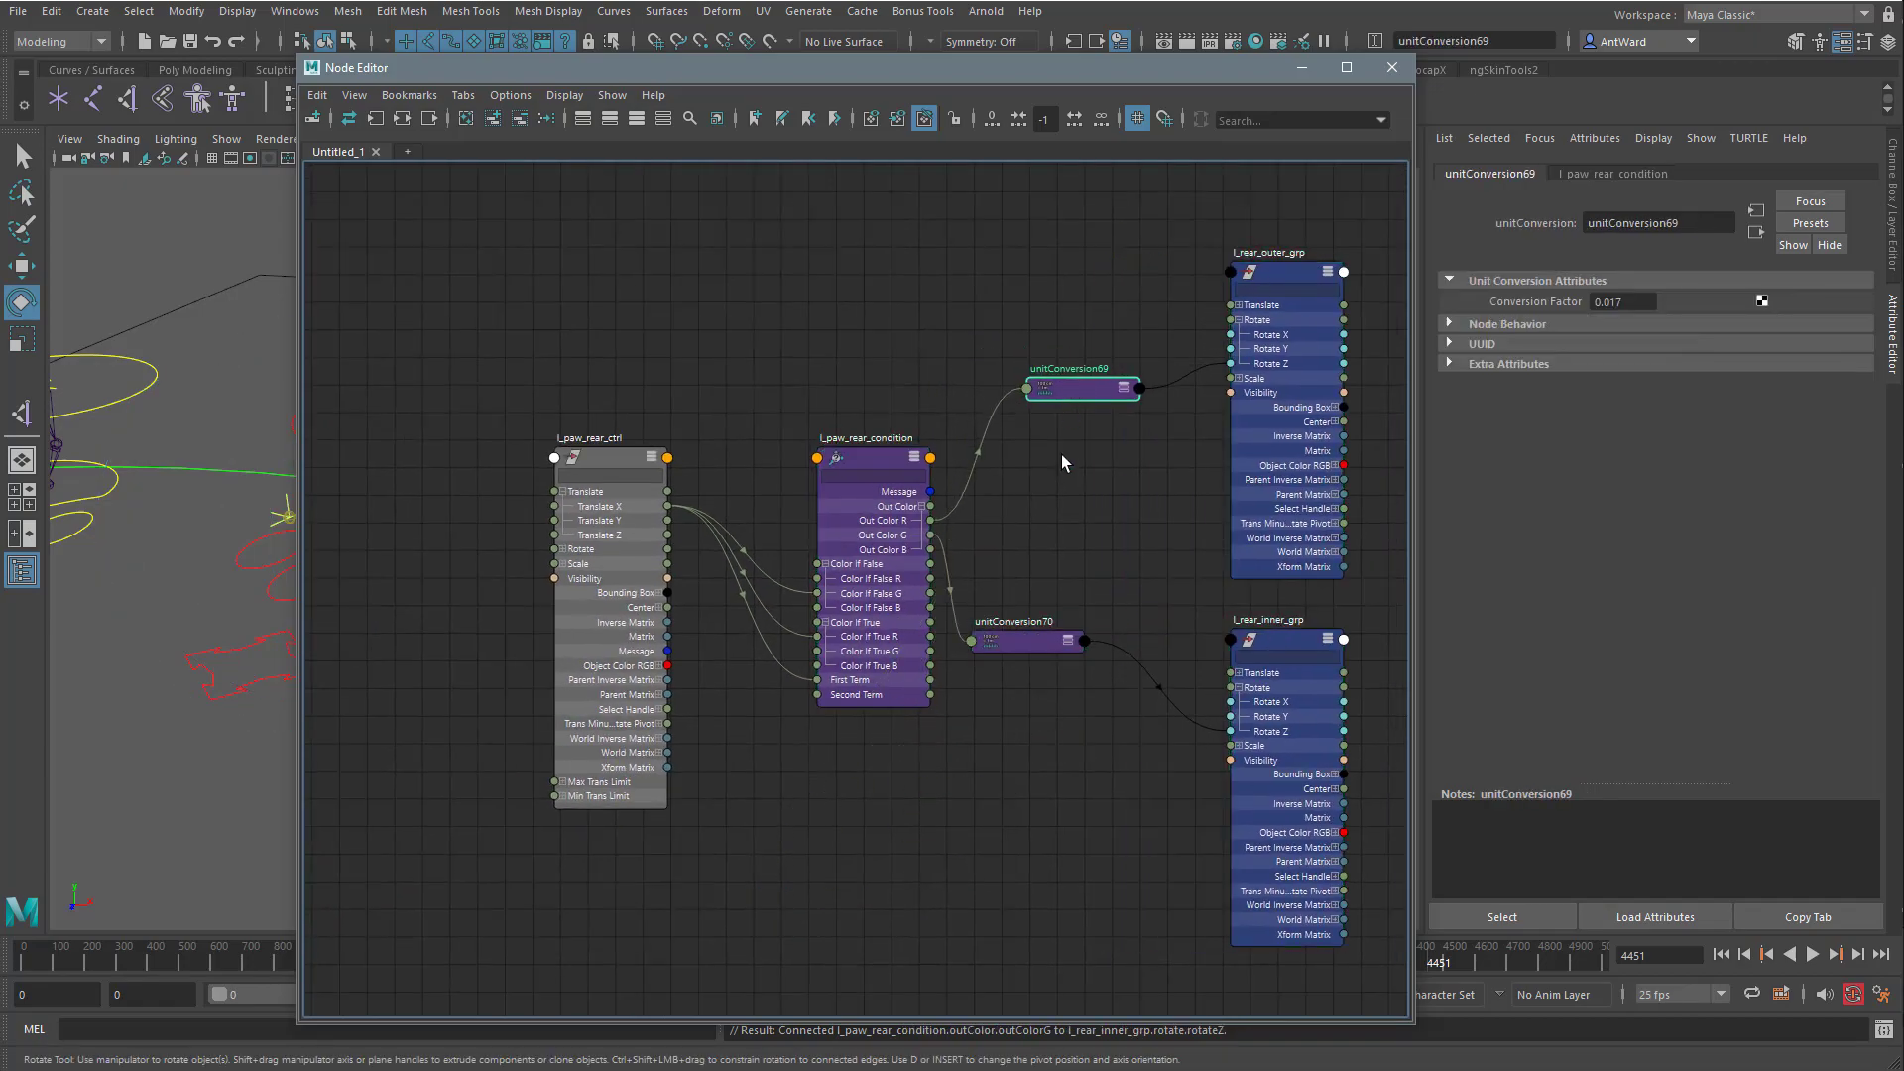
left_click_drag(1025, 643, 1076, 617)
Test the paw's bank by moving l_paw_rear_ctrl along X, undoing the moves.
left_click(1301, 68)
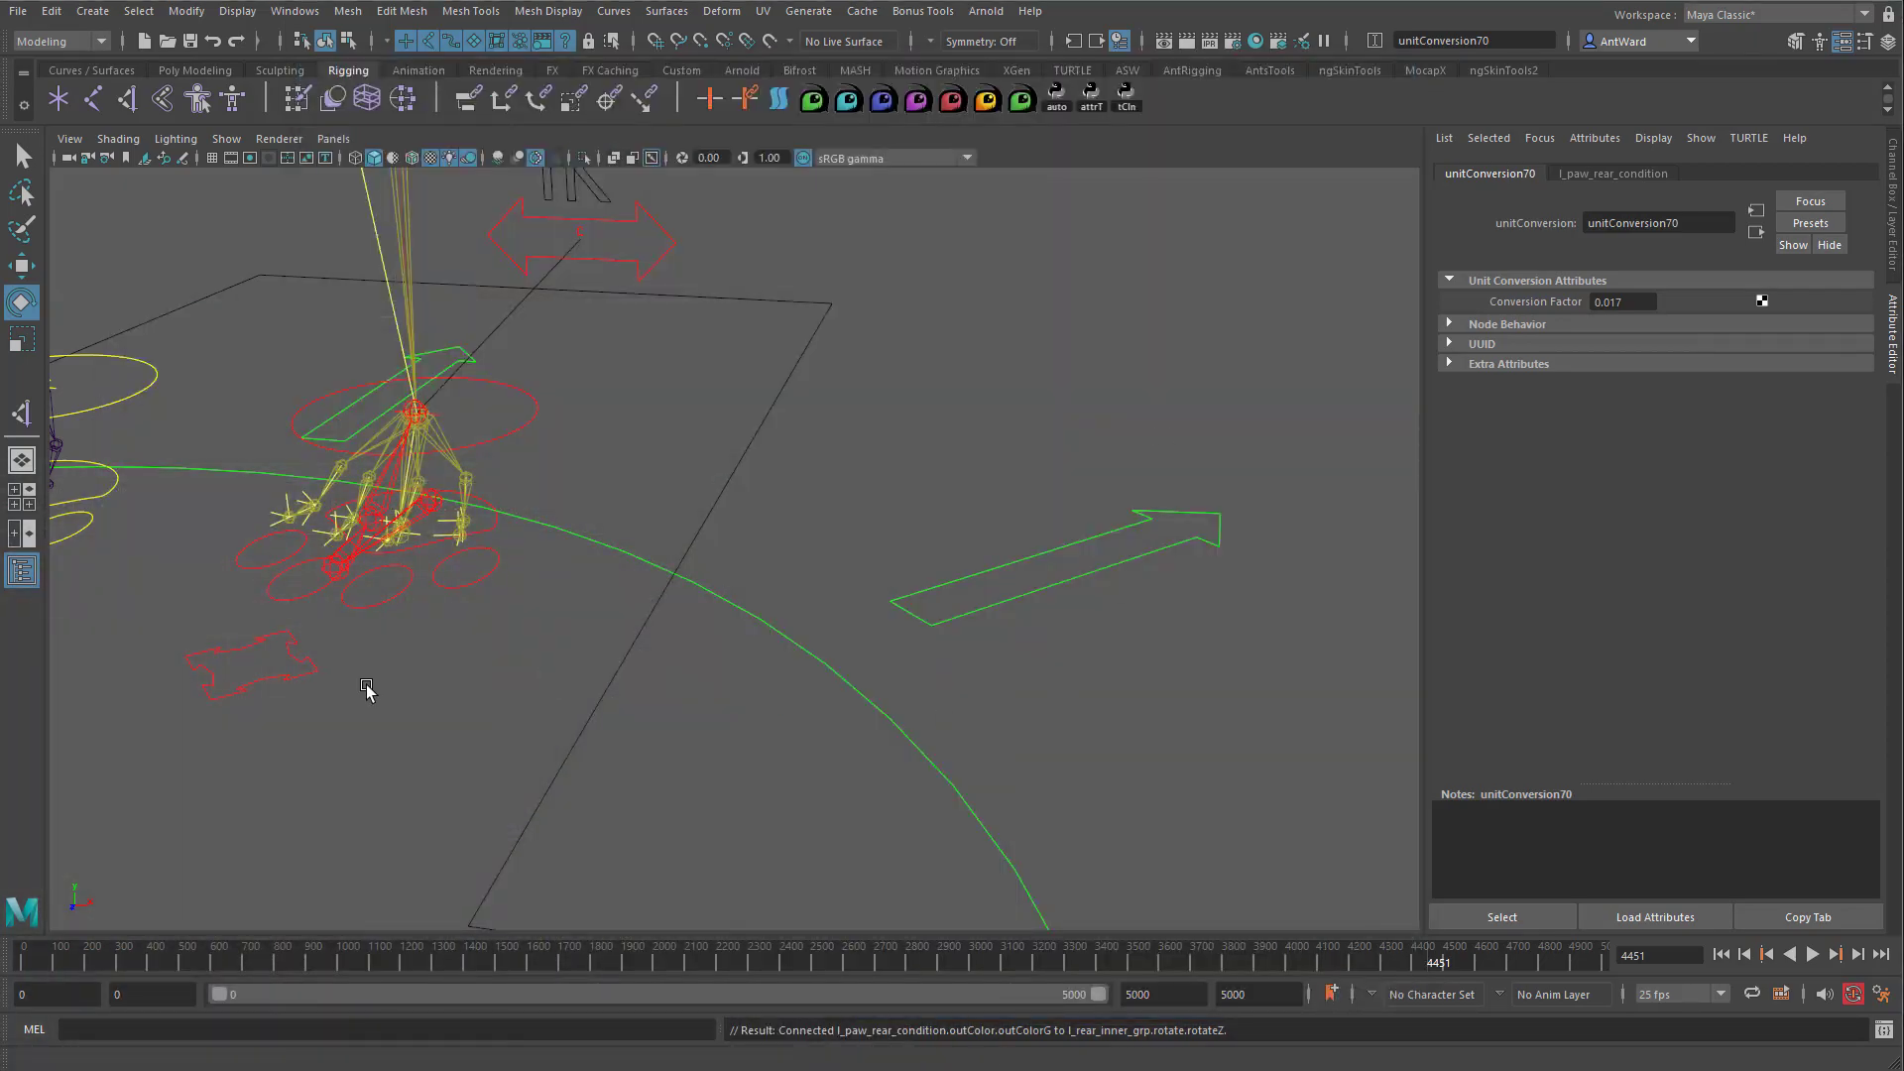
left_click(262, 643)
key("w")
left_click_drag(378, 684, 237, 664)
mouse_move(486, 689)
left_mouse_down()
mouse_move(540, 701)
mouse_move(373, 675)
mouse_move(482, 691)
left_mouse_up()
key("ctrl+z")
key("ctrl+z")
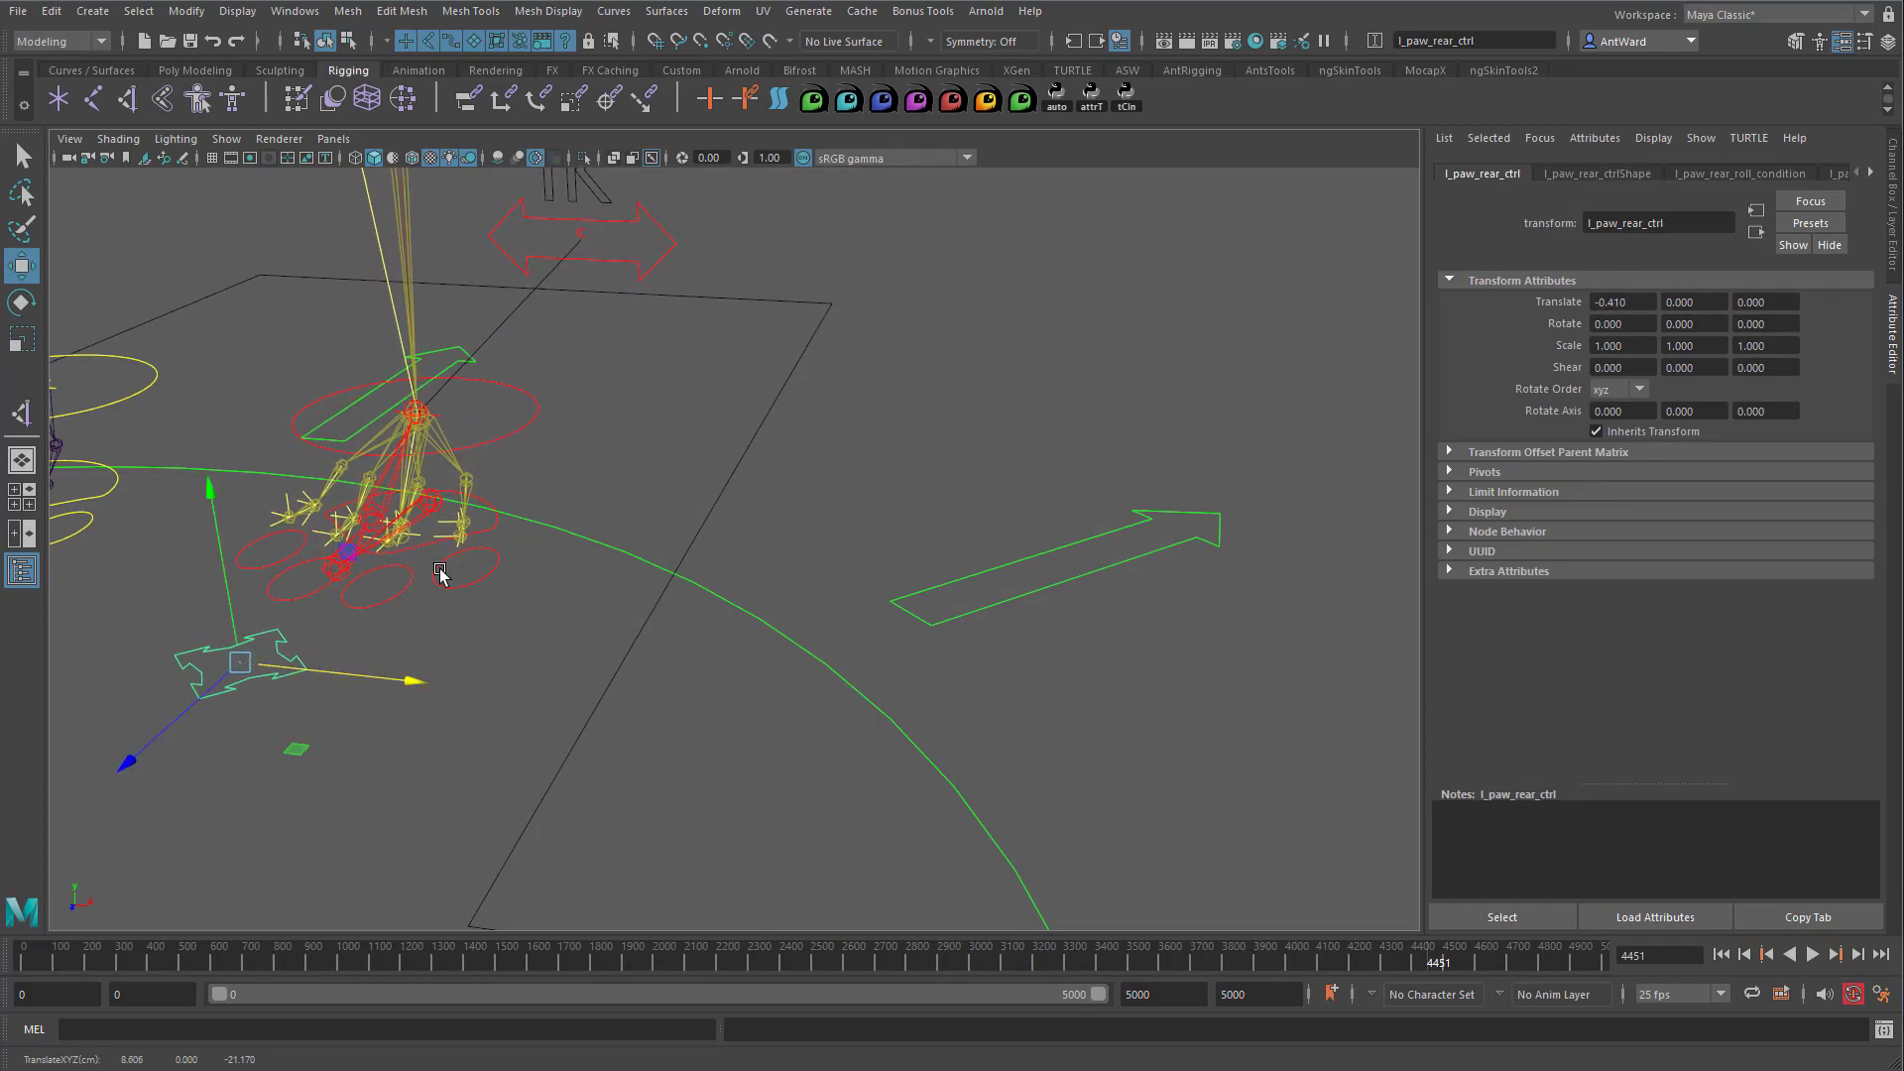
Add a multiplyDivide node between l_paw_rear_ctrl and the condition, making room for it and expanding its Output and Input attributes.
key("alt+Tab")
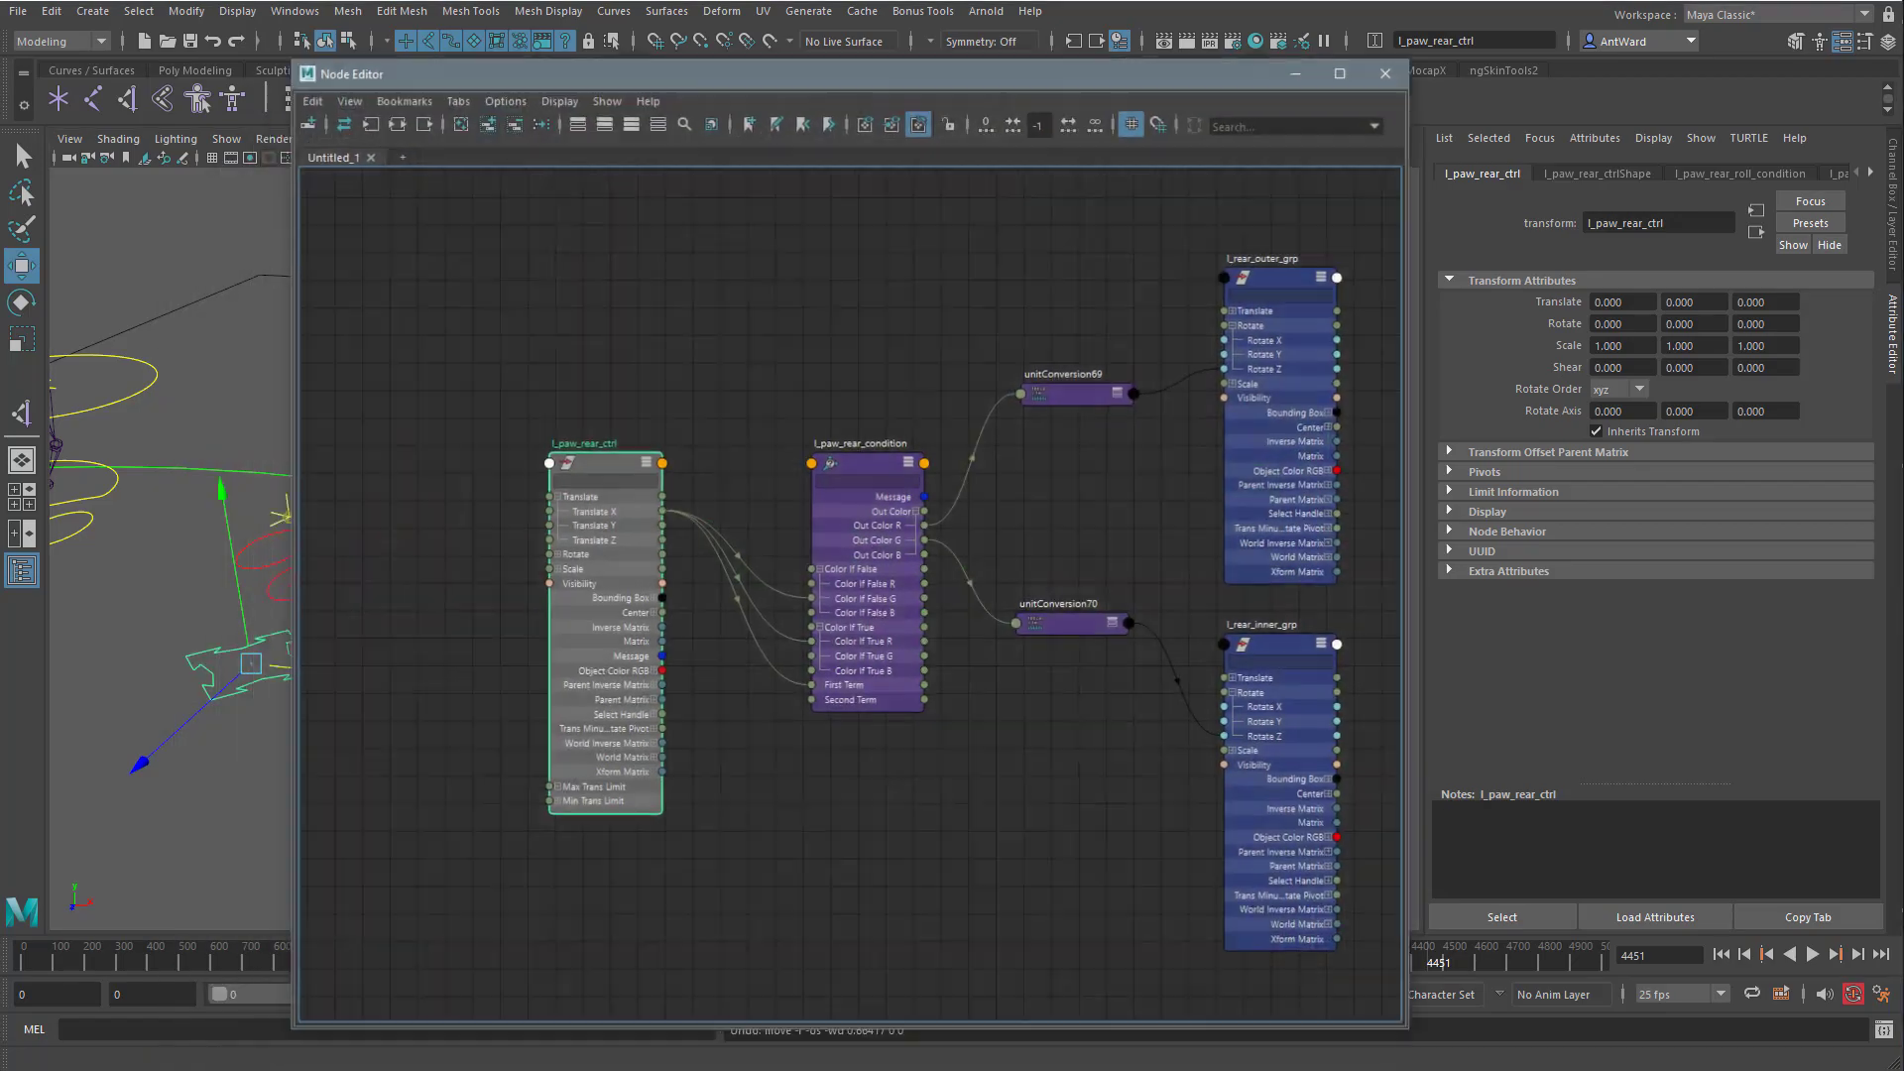
left_click_drag(617, 455, 490, 470)
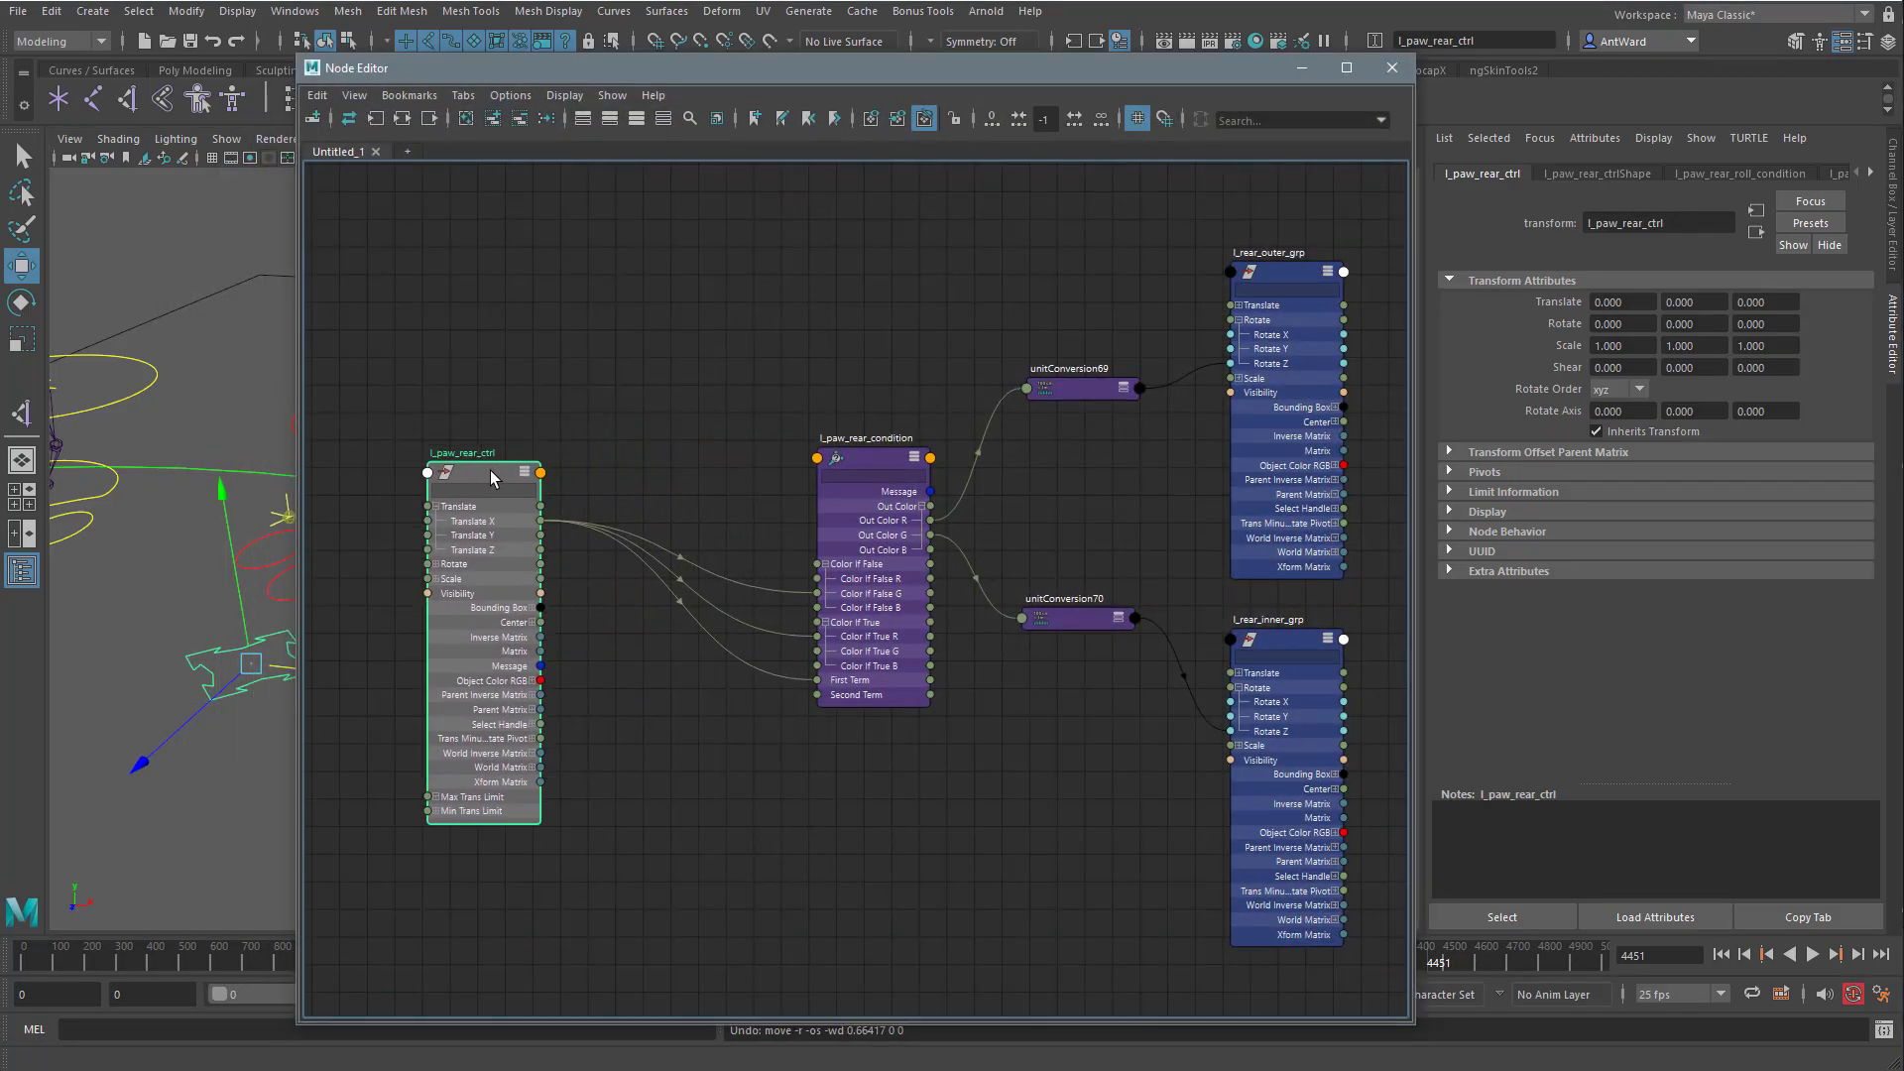
left_click(754, 815)
key("Tab")
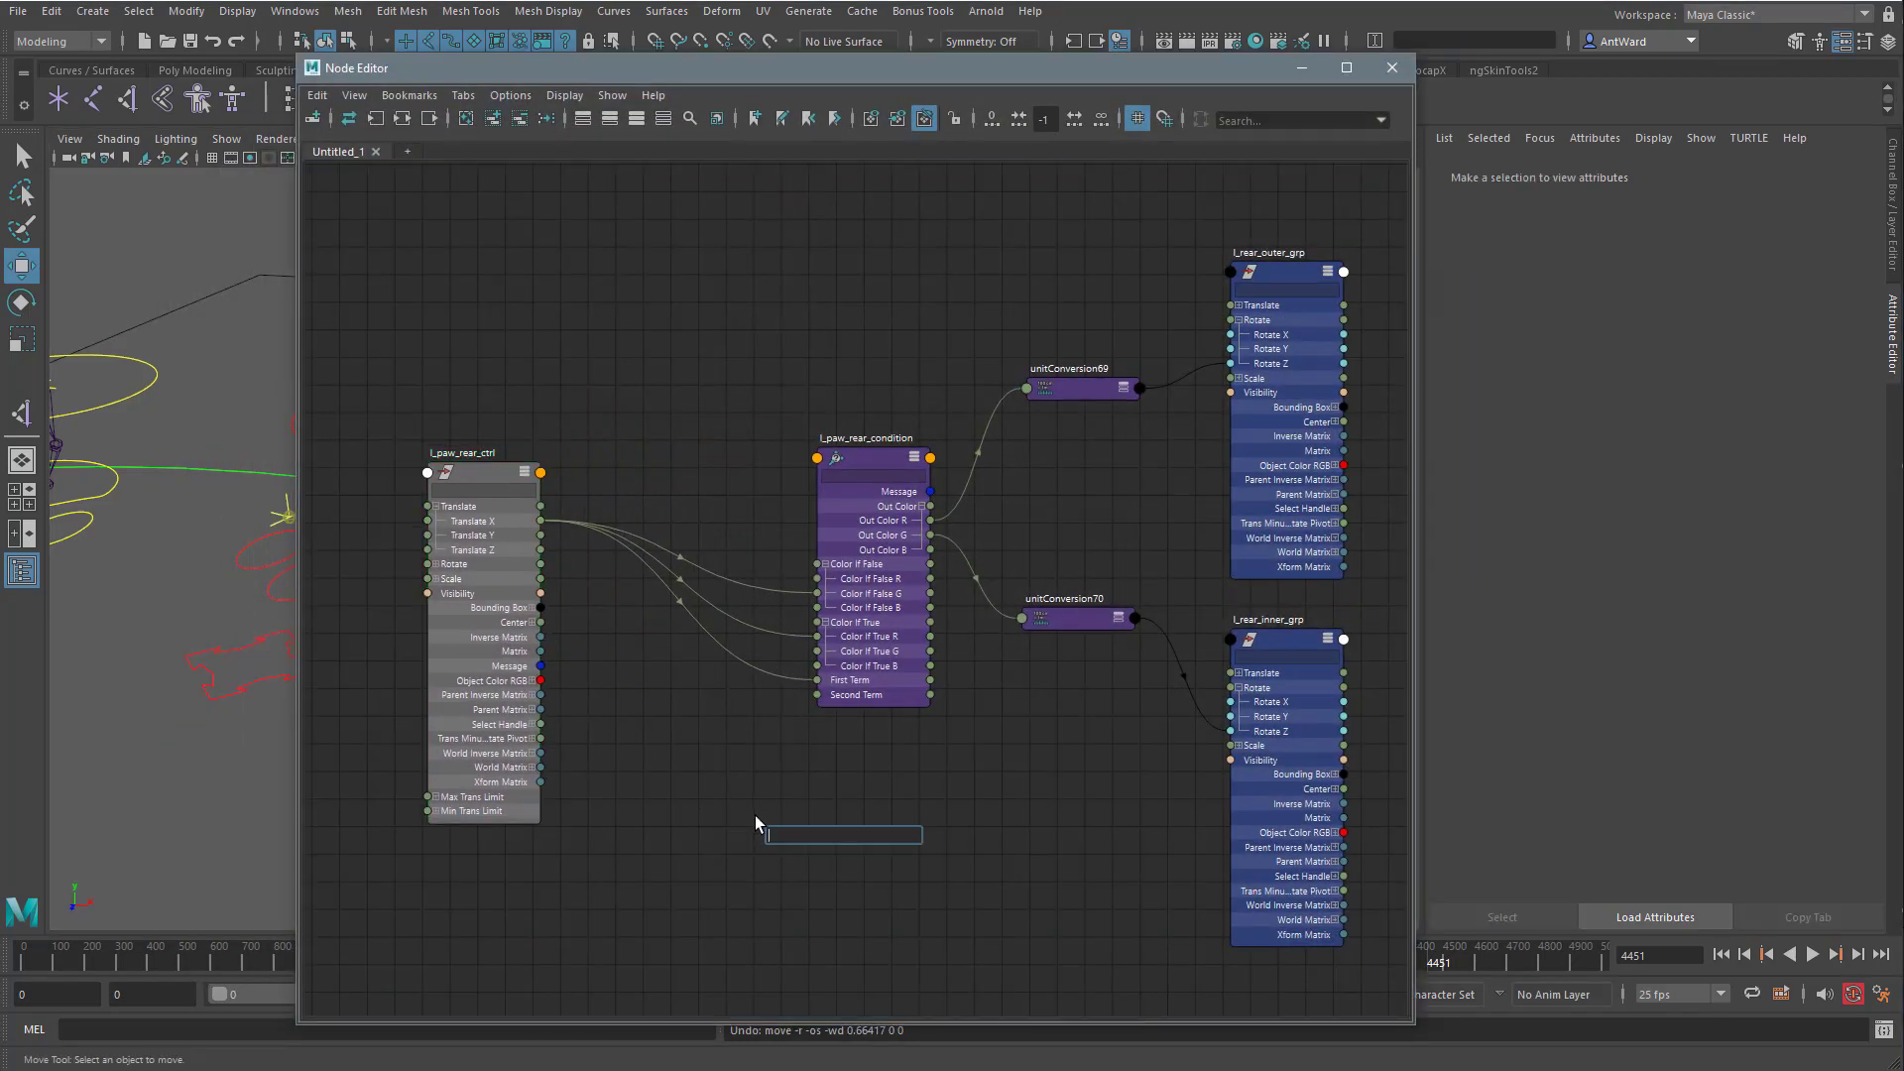
type("multi")
left_click(814, 883)
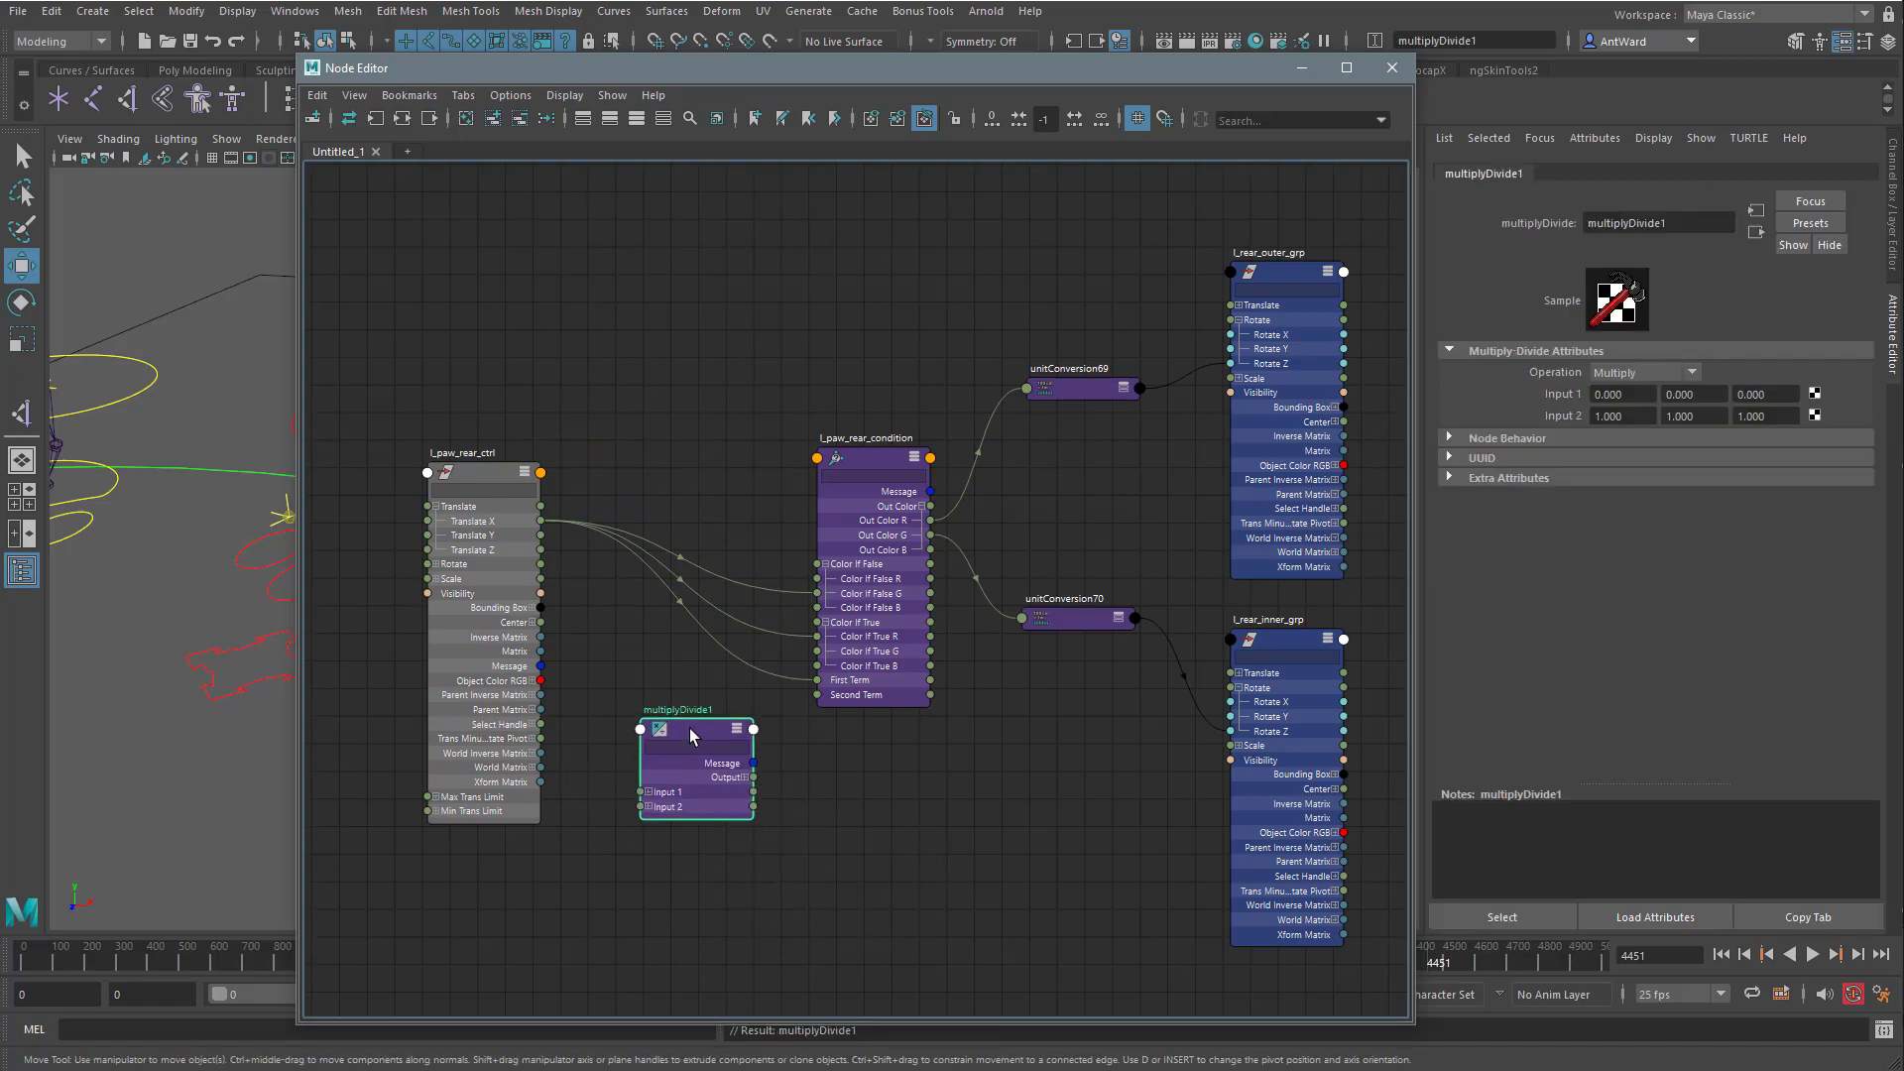
left_click(744, 777)
left_click_drag(691, 732, 669, 719)
Rename the multiplyDivide node as l_paw_rear_bank_multi, reusing the condition node's name prefix.
double_click(857, 439)
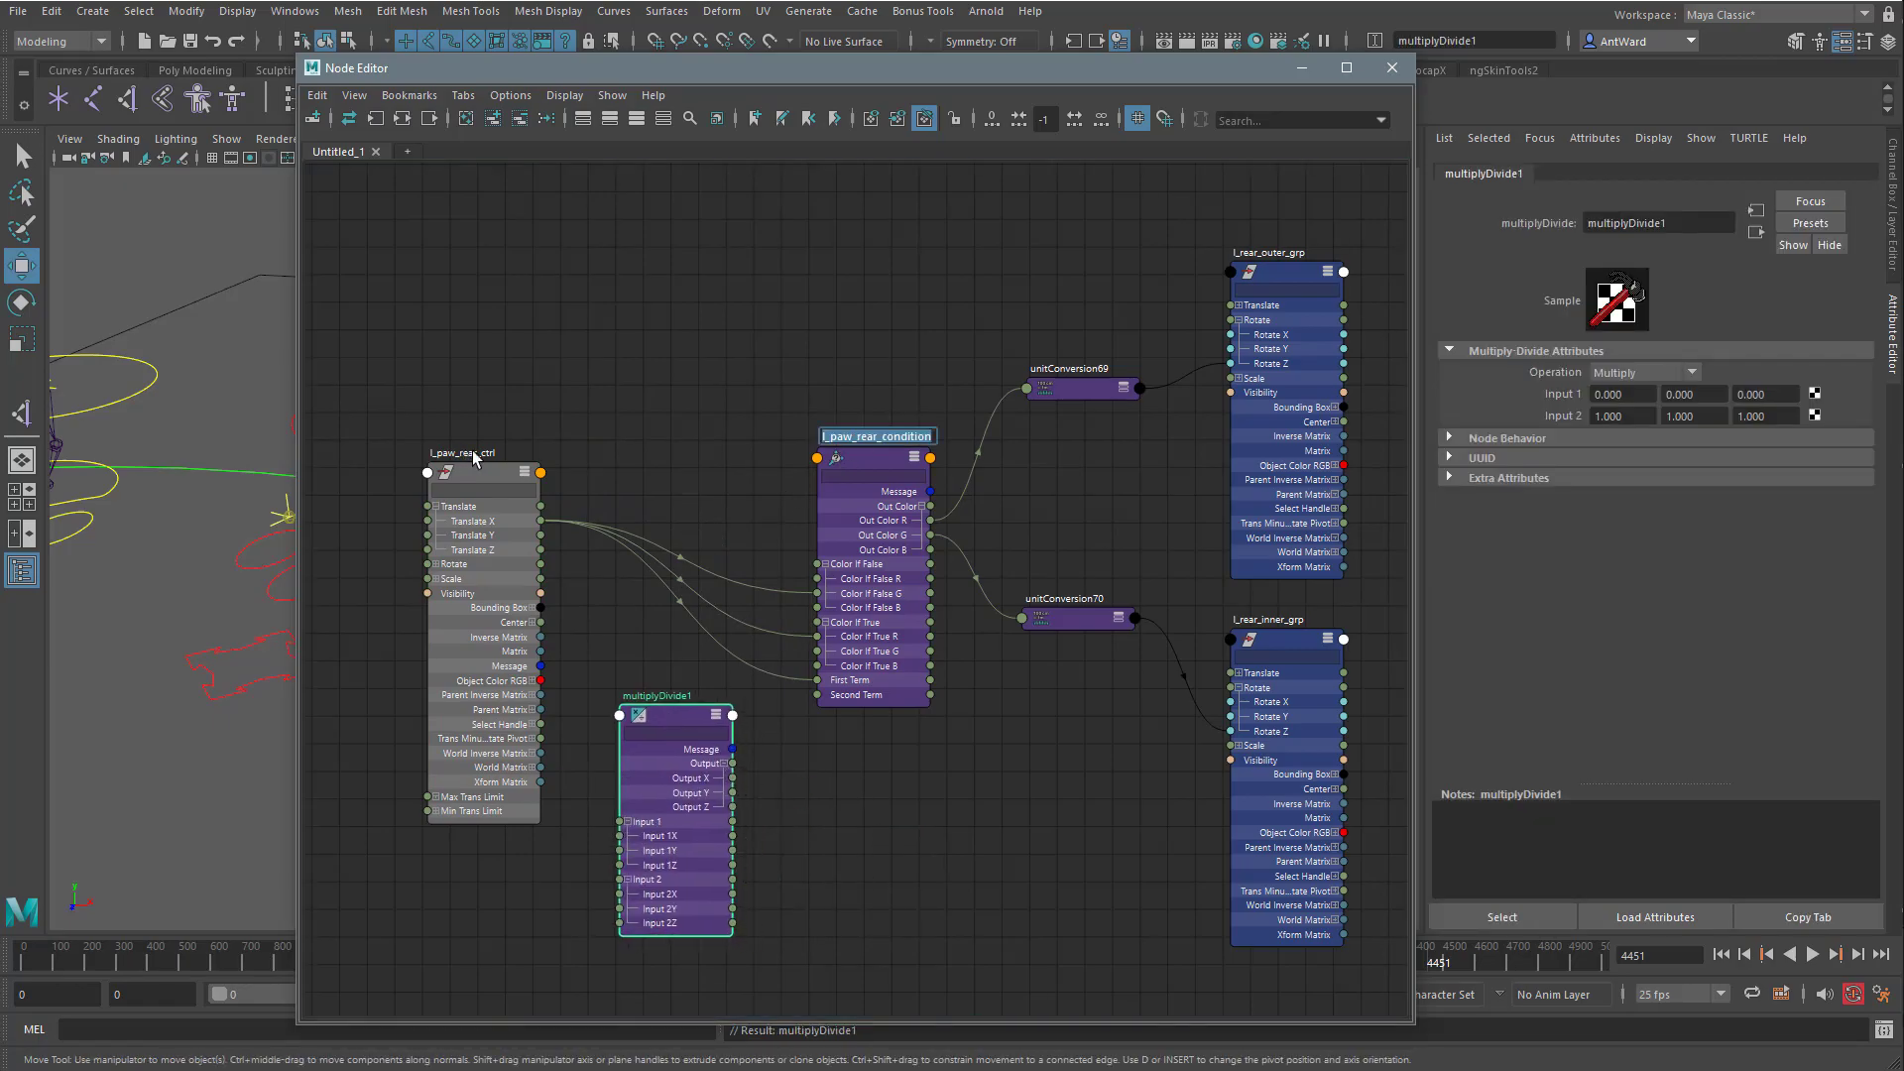
key("ctrl+c")
double_click(653, 696)
key("ctrl+v")
type("bank_multi")
key("Return")
Connect l_paw_rear_ctrl's Translate X to Input 1X of l_paw_rear_bank_multi, and its Output X to the condition's Color If True R and Color If False G.
left_click_drag(540, 520, 557, 628)
left_click_drag(613, 841, 617, 841)
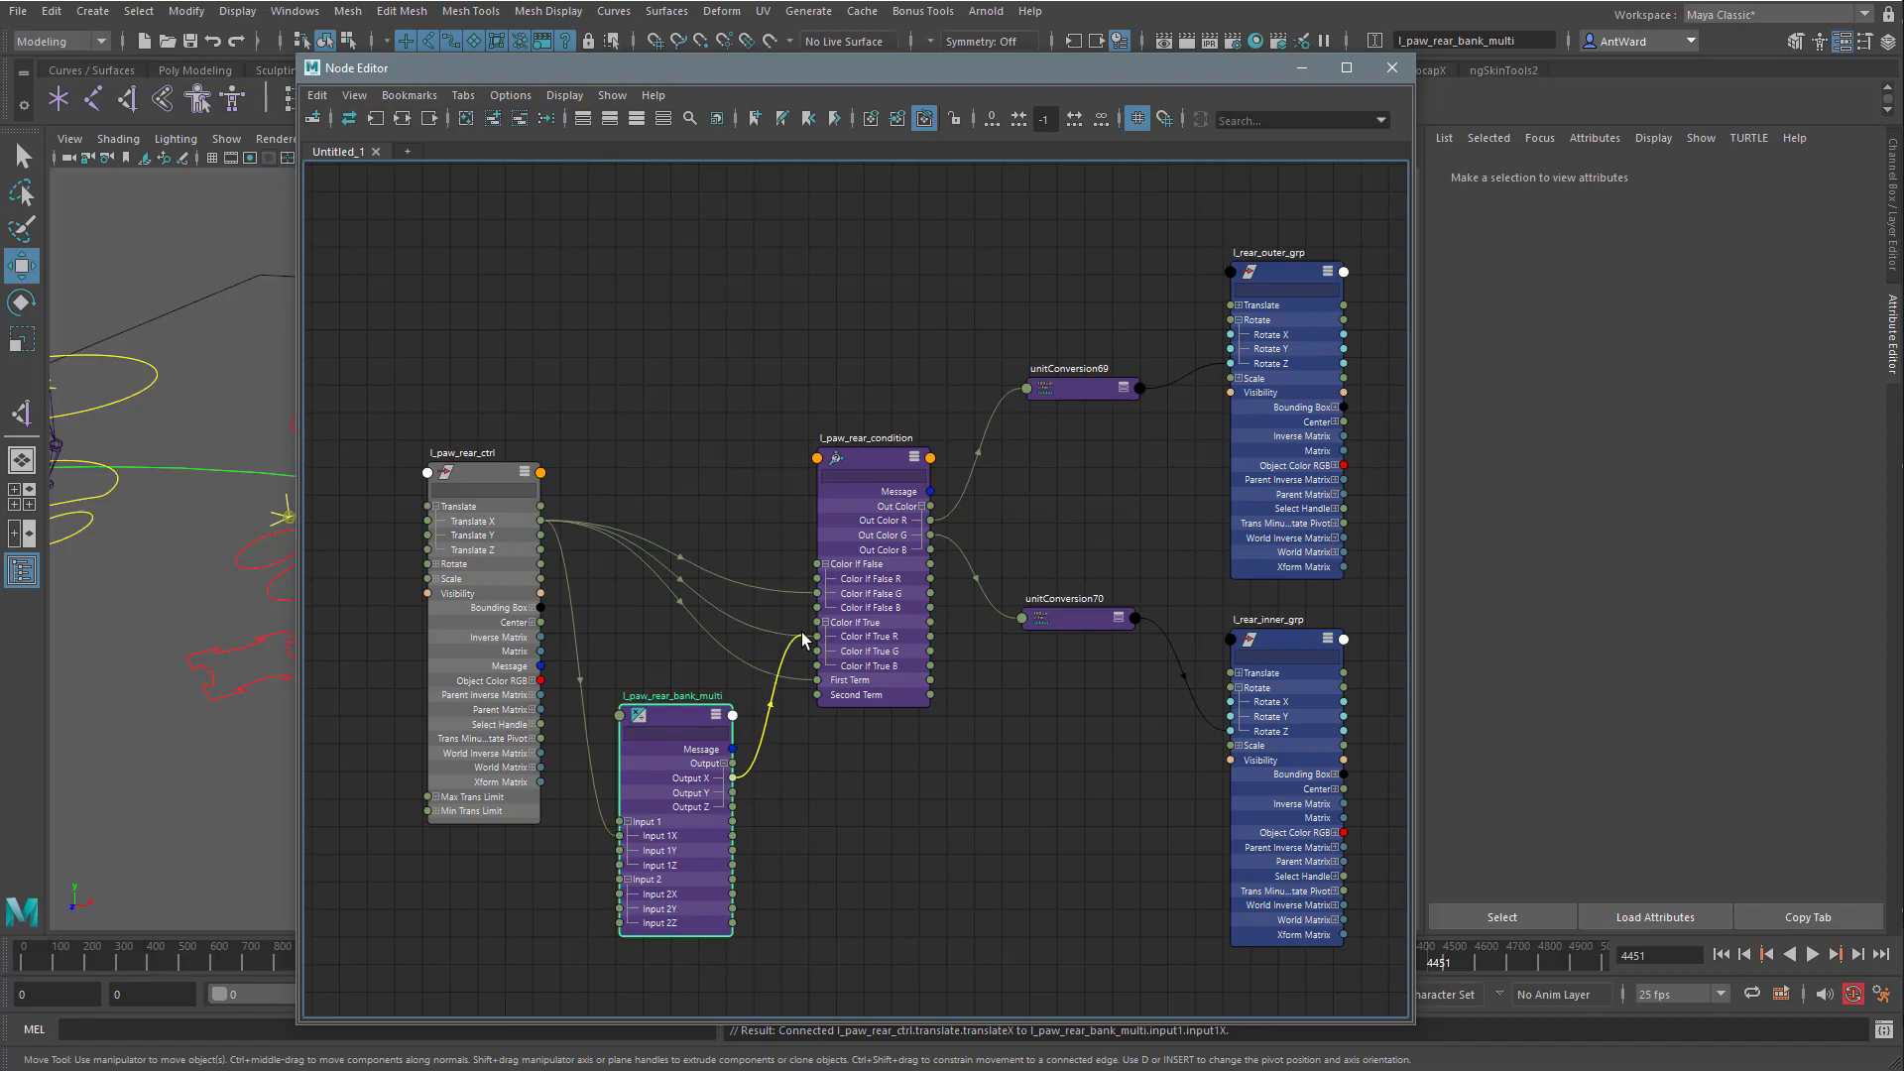
left_click_drag(819, 638, 817, 593)
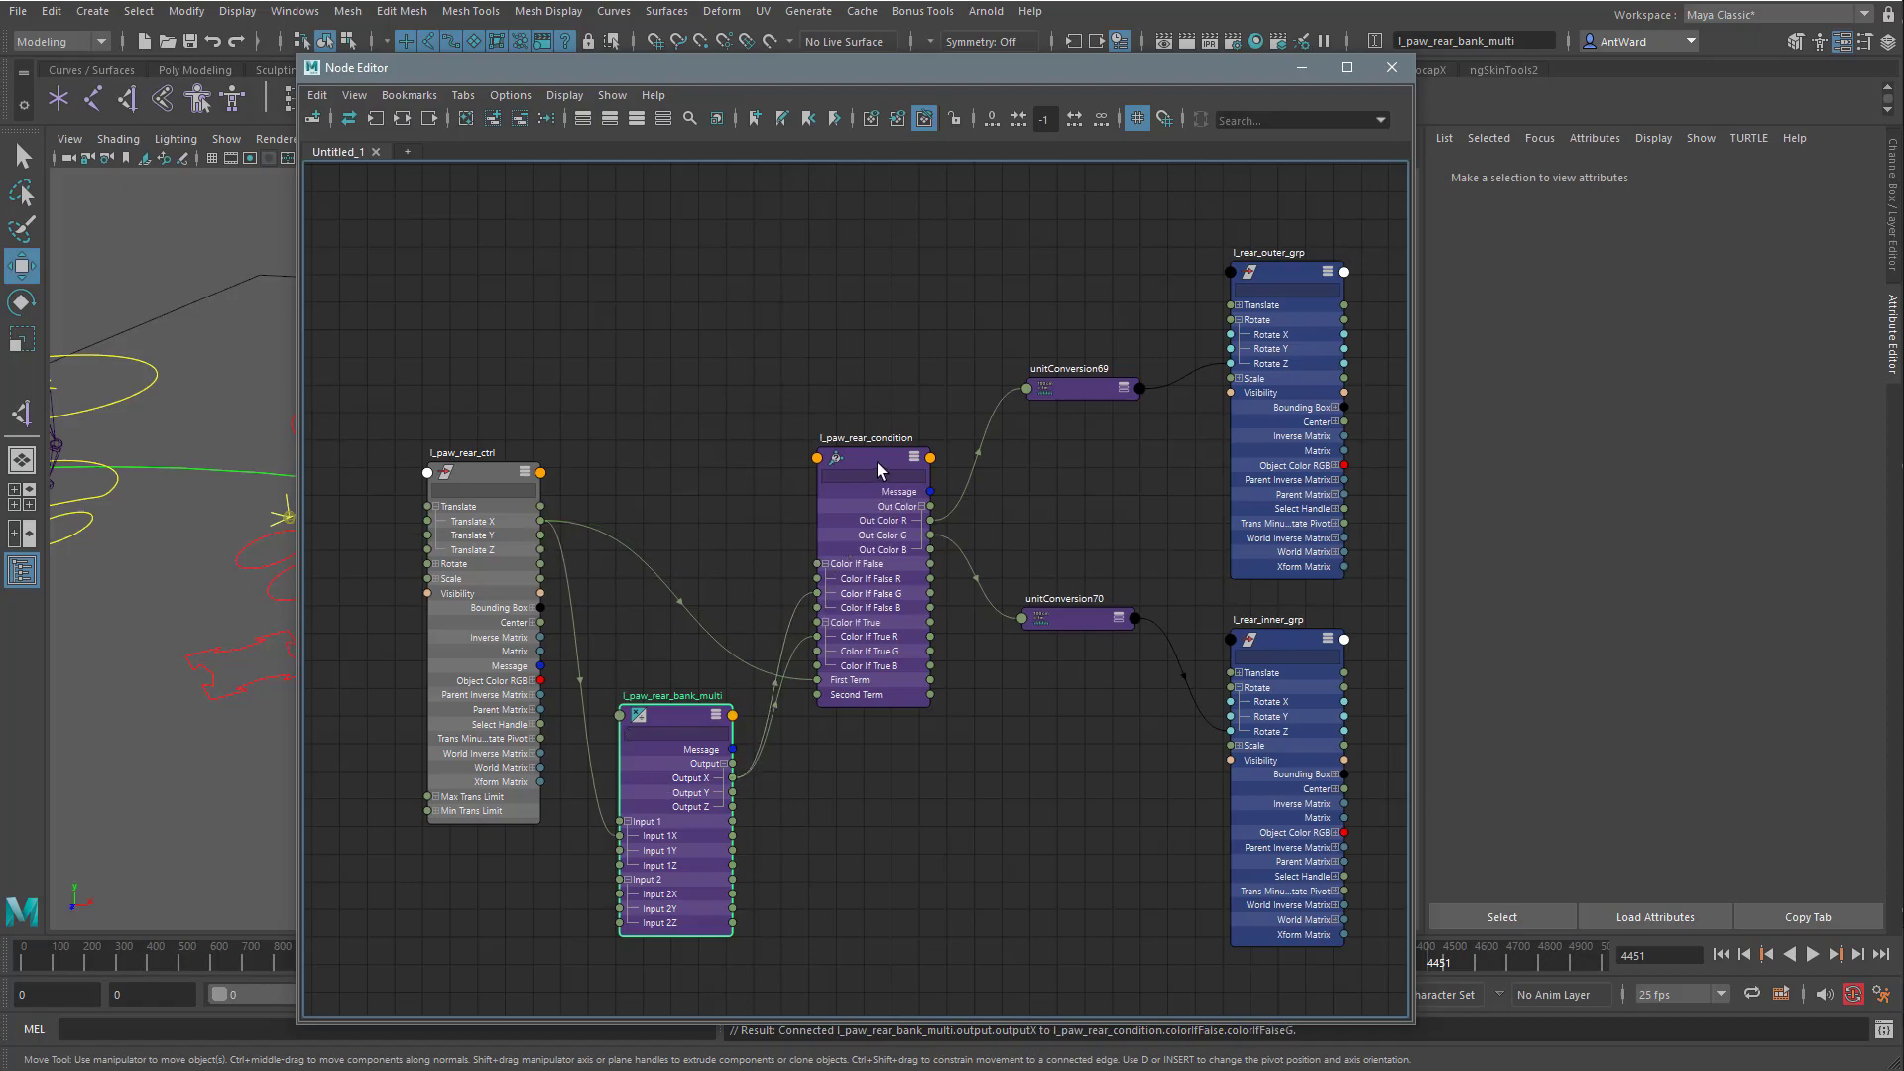
Set the first Input 2 value of l_paw_rear_bank_multi to -1.
left_click(657, 712)
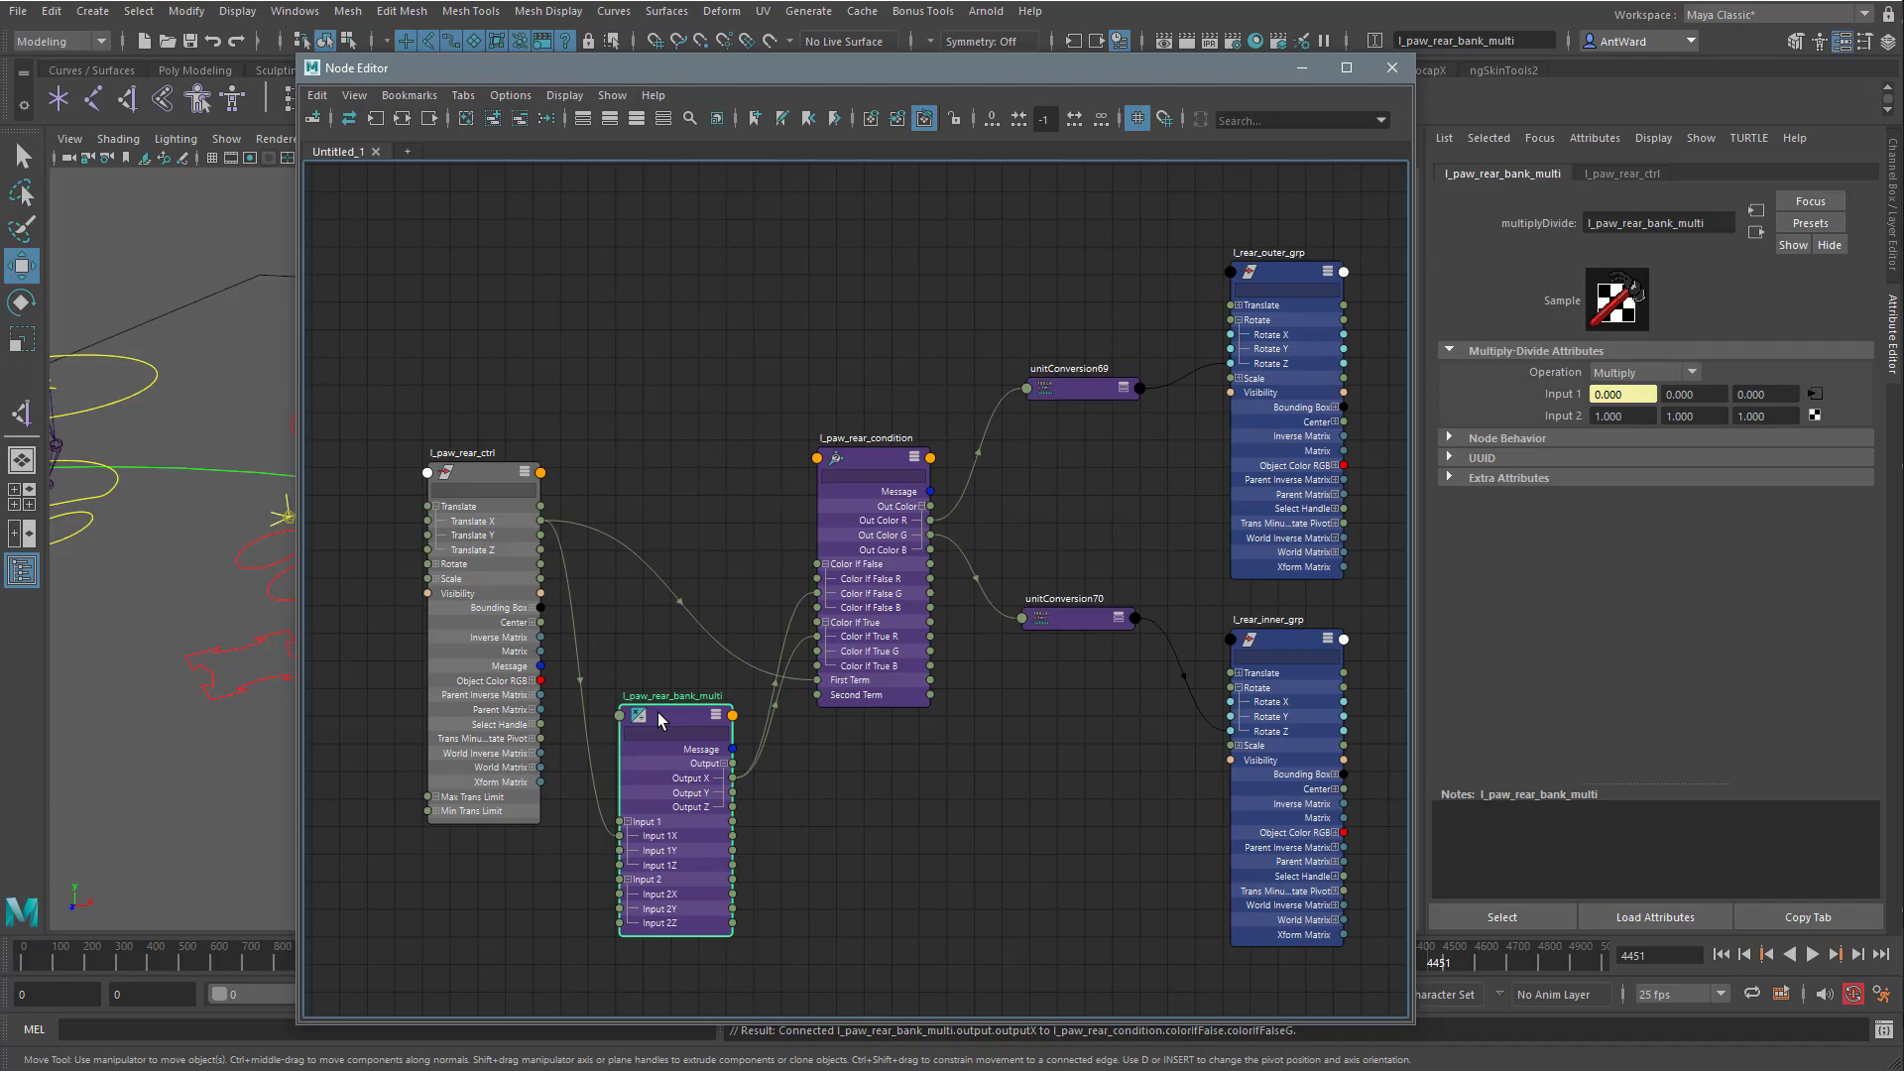
left_click(1617, 415)
type("-1")
key("Return")
Test the bank direction by moving l_paw_rear_ctrl along X, with the Node Editor clear of the paw.
left_click_drag(1172, 75, 1631, 69)
left_click_drag(253, 661, 257, 712)
left_click_drag(376, 676, 611, 728)
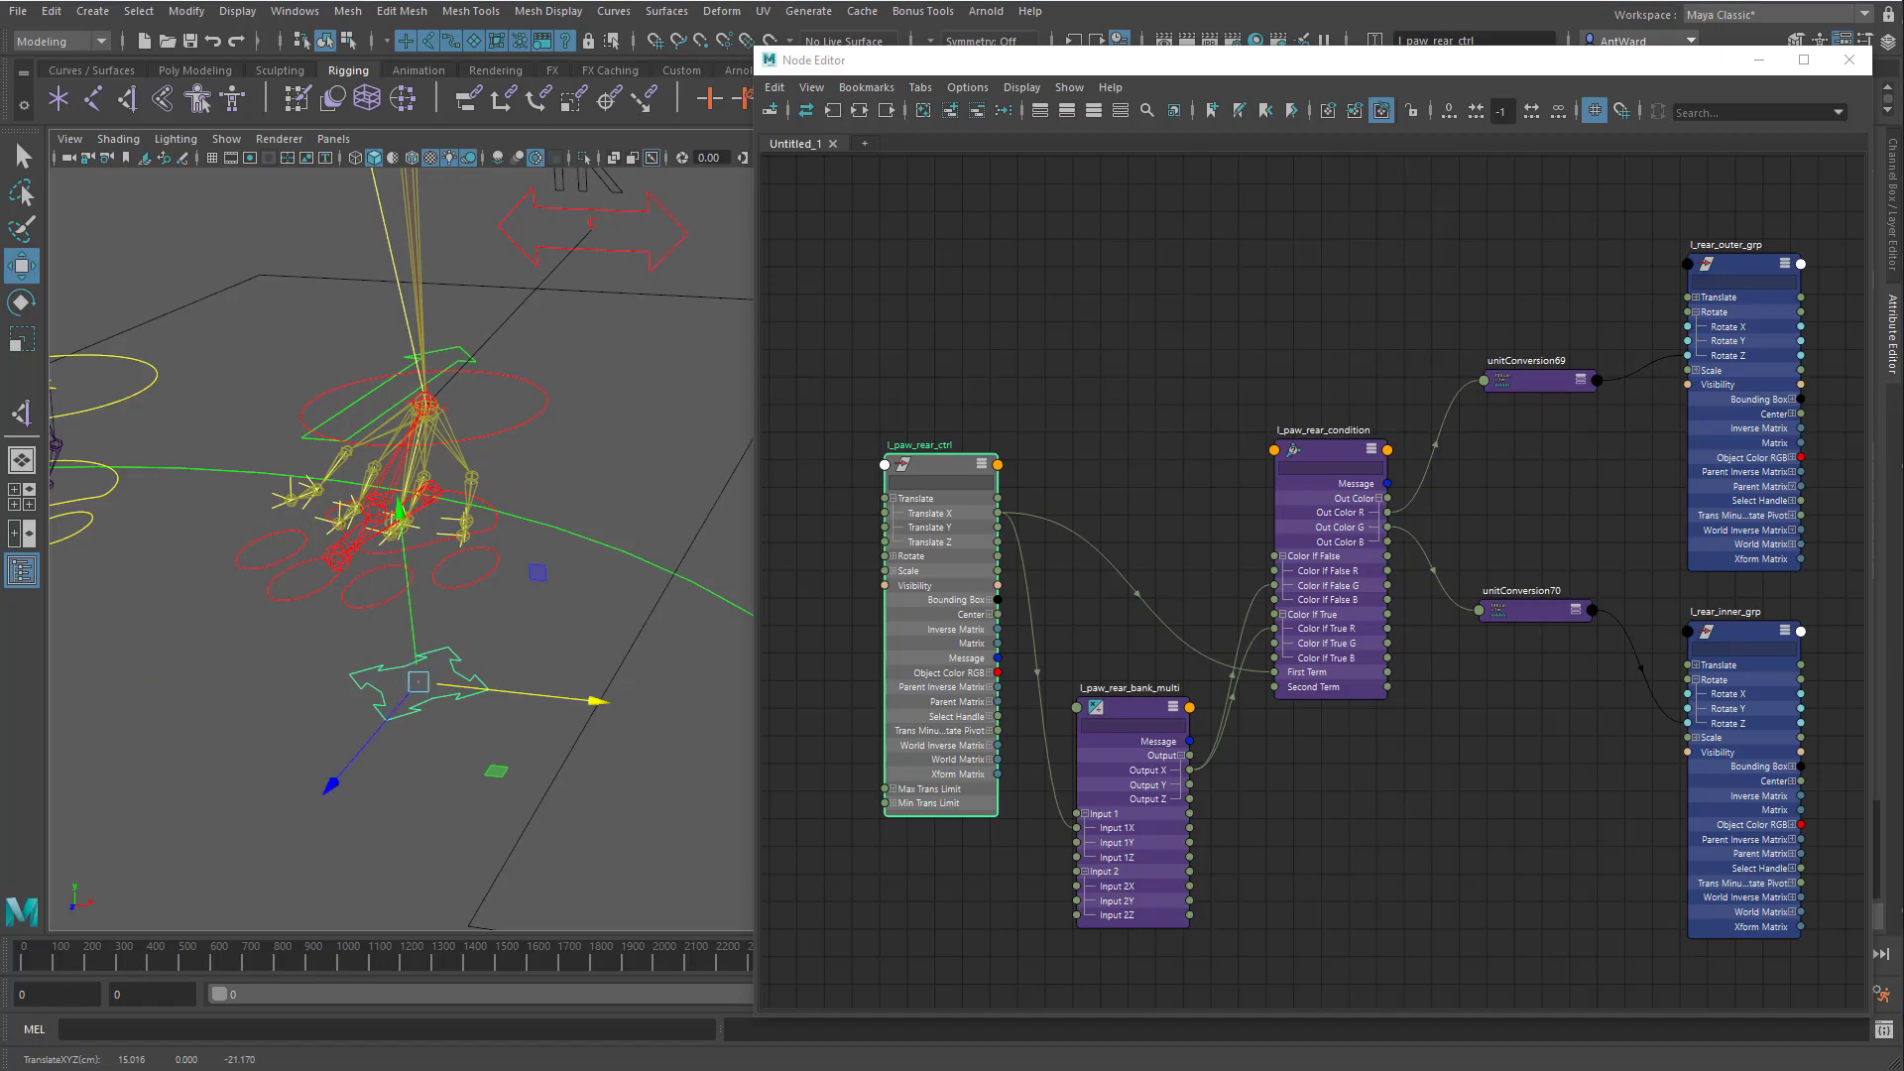
Set the first Input 2 value of l_paw_rear_bank_multi to -5.
left_click(1098, 752)
left_click_drag(1409, 68, 1090, 62)
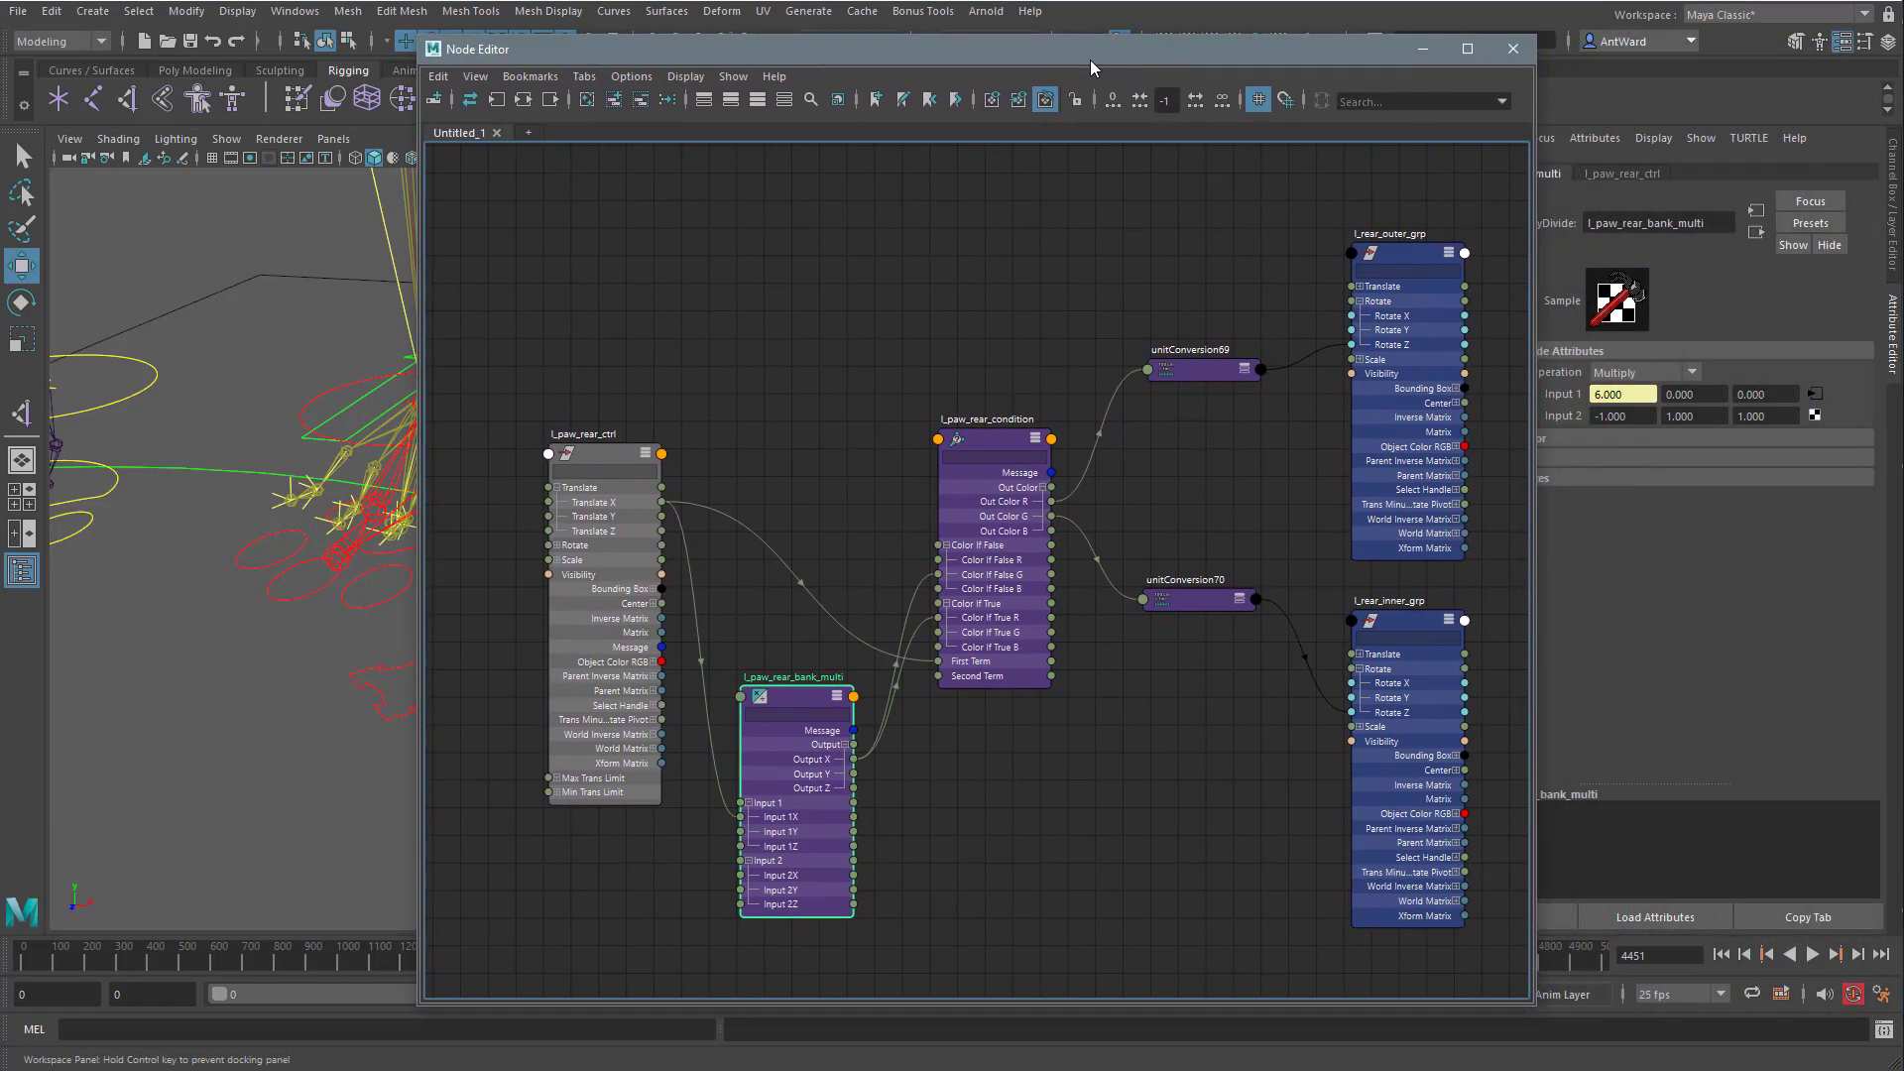
left_click(1599, 416)
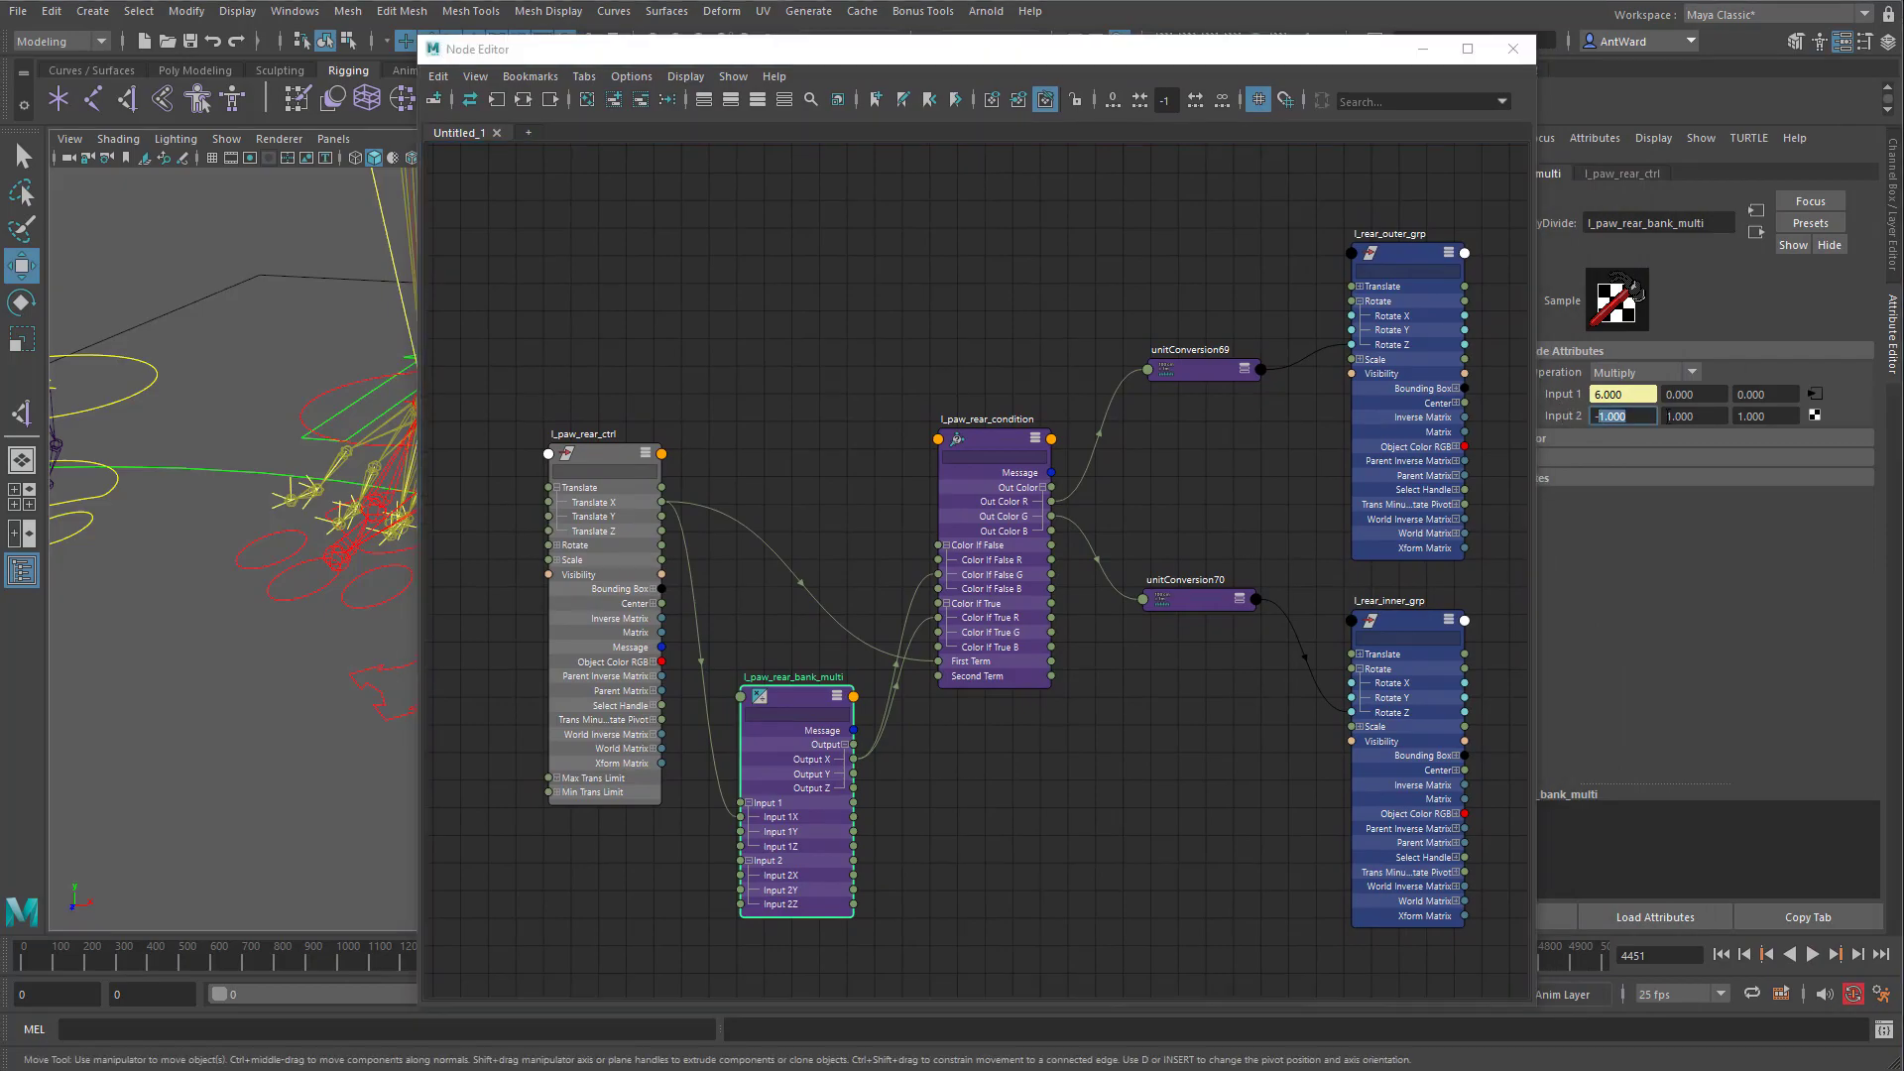
type("-5")
key("Return")
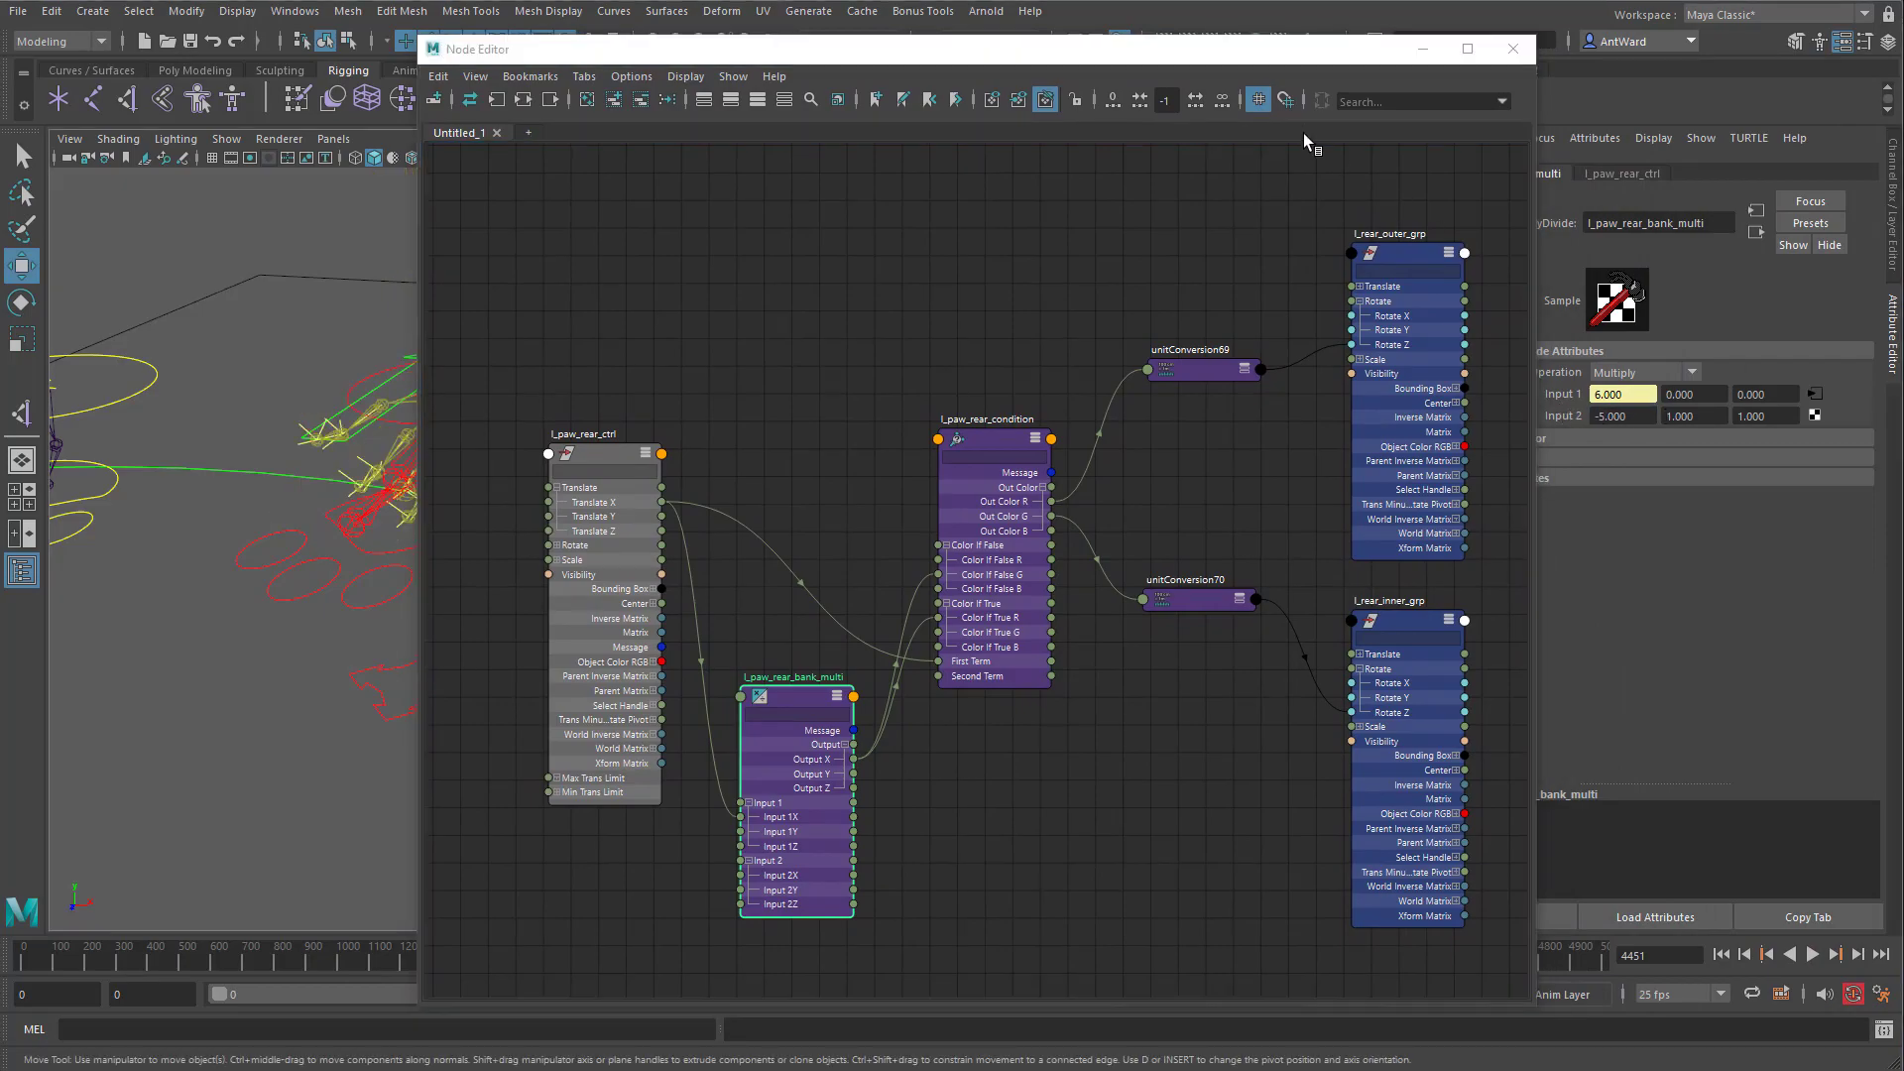
Uncover the viewport and test the amplified bank by moving l_paw_rear_ctrl along X.
left_click_drag(1257, 58, 1566, 64)
left_click_drag(444, 697, 426, 751)
left_click_drag(499, 689, 425, 705)
middle_click_drag(425, 705, 506, 693, "alt")
left_click_drag(506, 693, 474, 683, "alt")
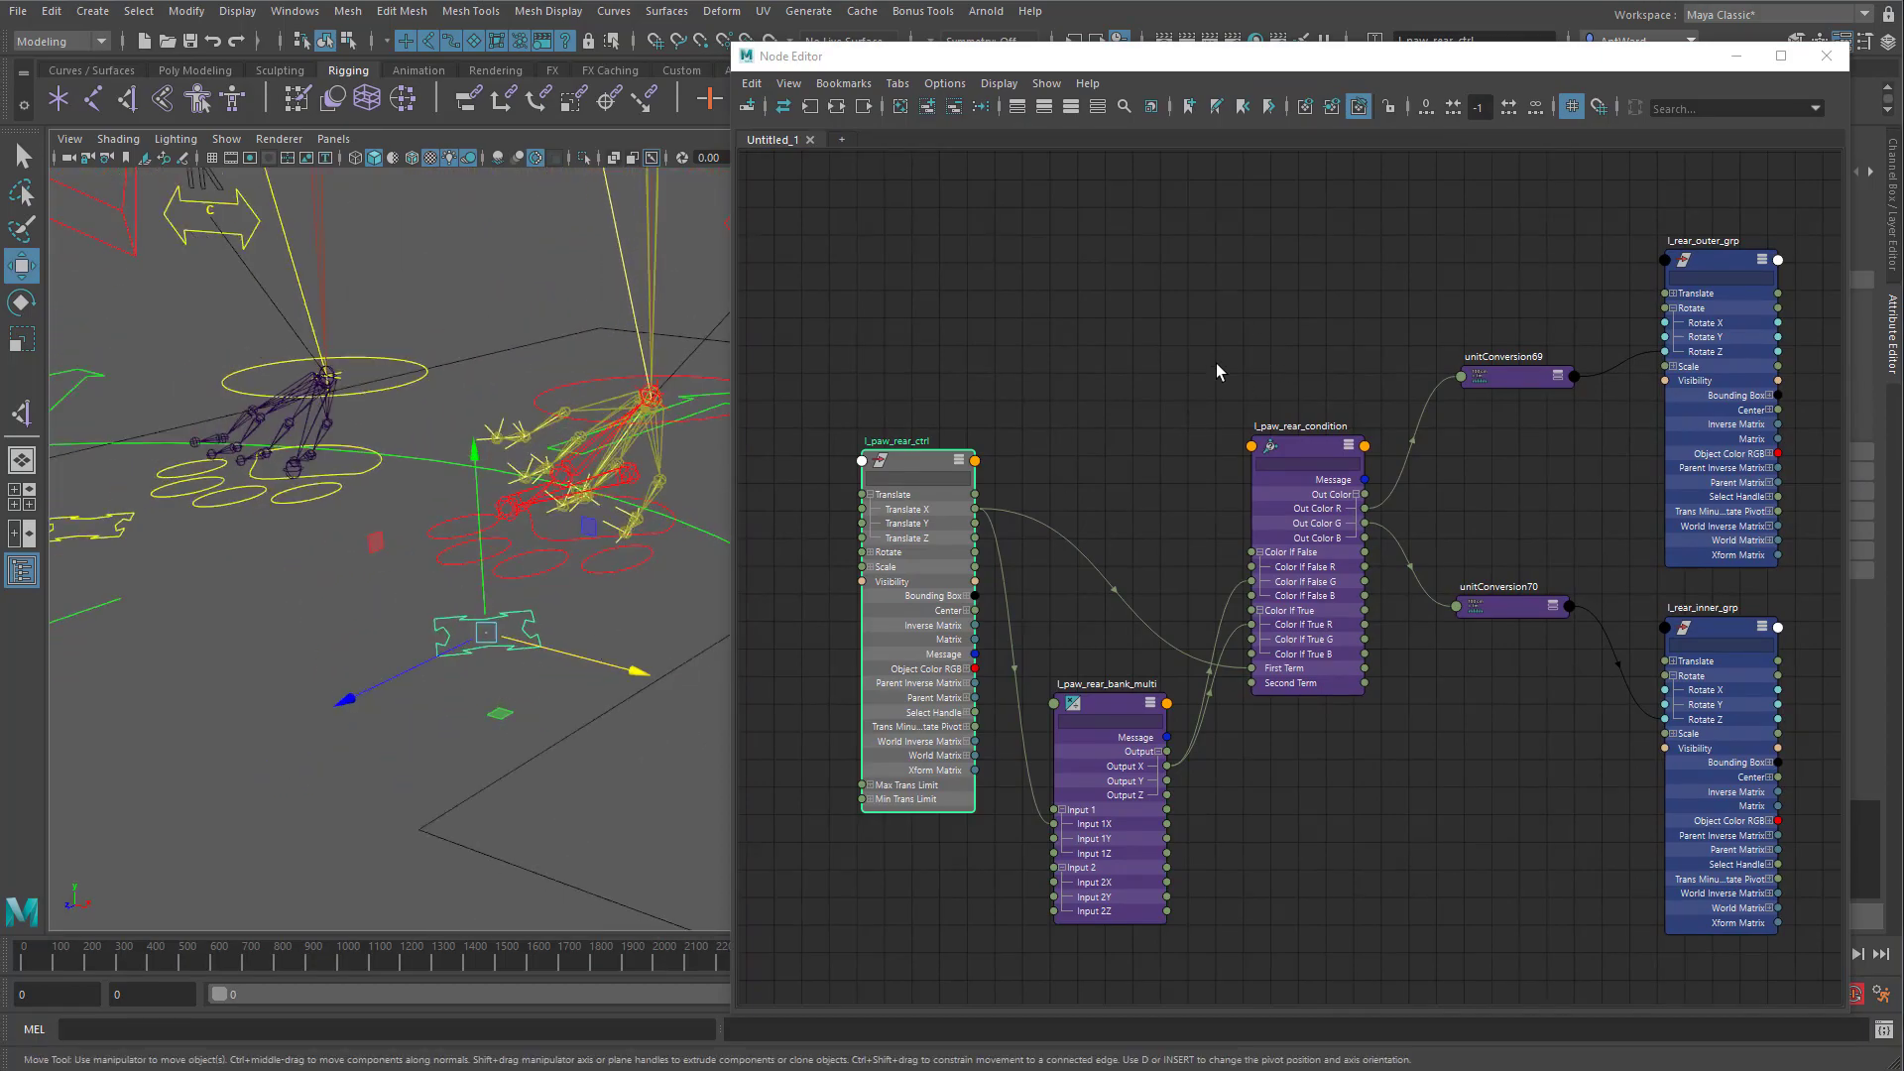
Close the Node Editor and test bank and roll together by moving l_paw_rear_ctrl along X and Z, undoing the moves.
left_click(1830, 66)
middle_click_drag(781, 616, 942, 645, "alt")
left_click_drag(774, 667, 896, 723, "alt")
left_click_drag(777, 754, 757, 764, "alt")
left_click_drag(728, 682, 854, 706)
left_click_drag(607, 578, 719, 763)
key("ctrl+z")
mouse_move(805, 698)
left_mouse_down()
mouse_move(527, 641)
mouse_move(795, 698)
left_mouse_up()
left_click_drag(791, 702, 645, 702, "alt")
left_click_drag(615, 670, 866, 690)
left_click_drag(882, 641, 392, 688)
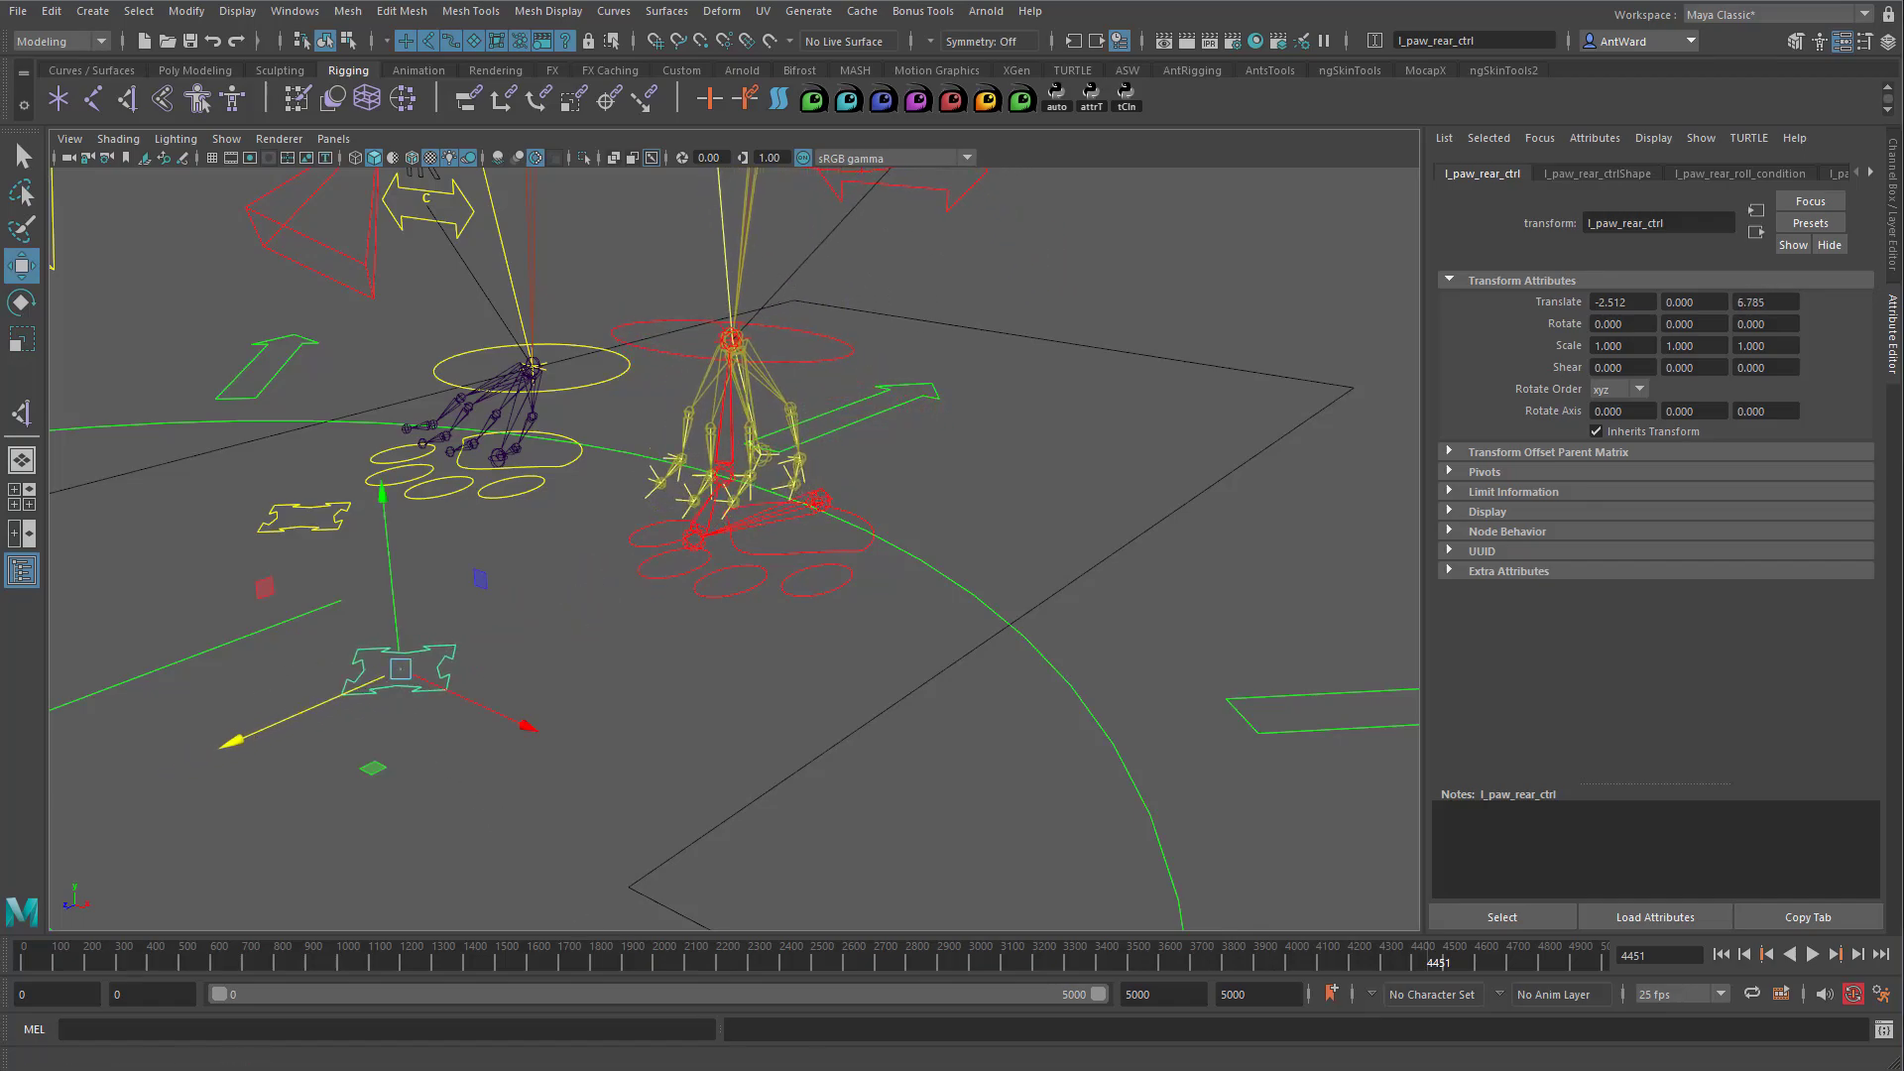
key("ctrl+z")
key("ctrl+z")
Test the paw's combined motion from another angle by moving l_paw_rear_ctrl freely in X, Y and Z, then along X alone.
left_click_drag(864, 639, 977, 639, "alt")
left_click_drag(811, 687, 746, 771)
left_click_drag(734, 677, 742, 638)
left_click_drag(553, 638, 844, 697)
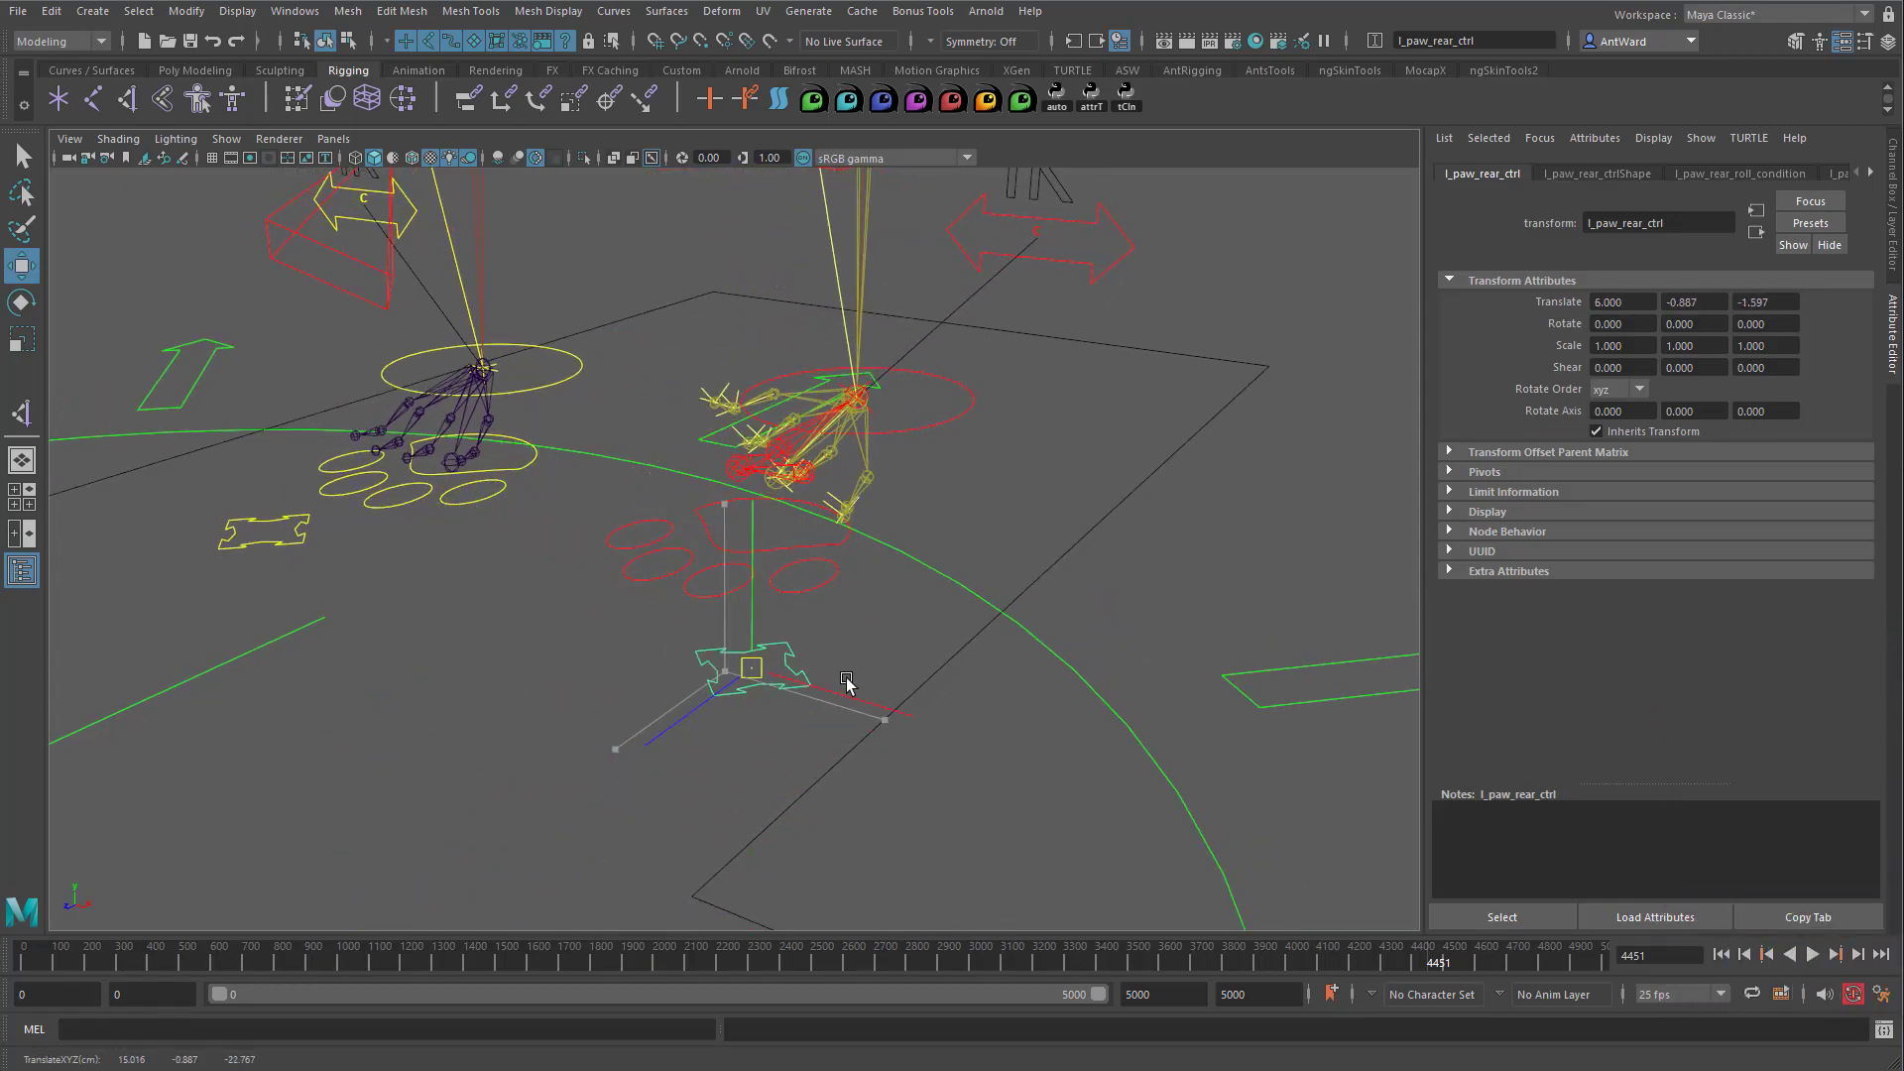
left_click_drag(584, 562, 850, 632)
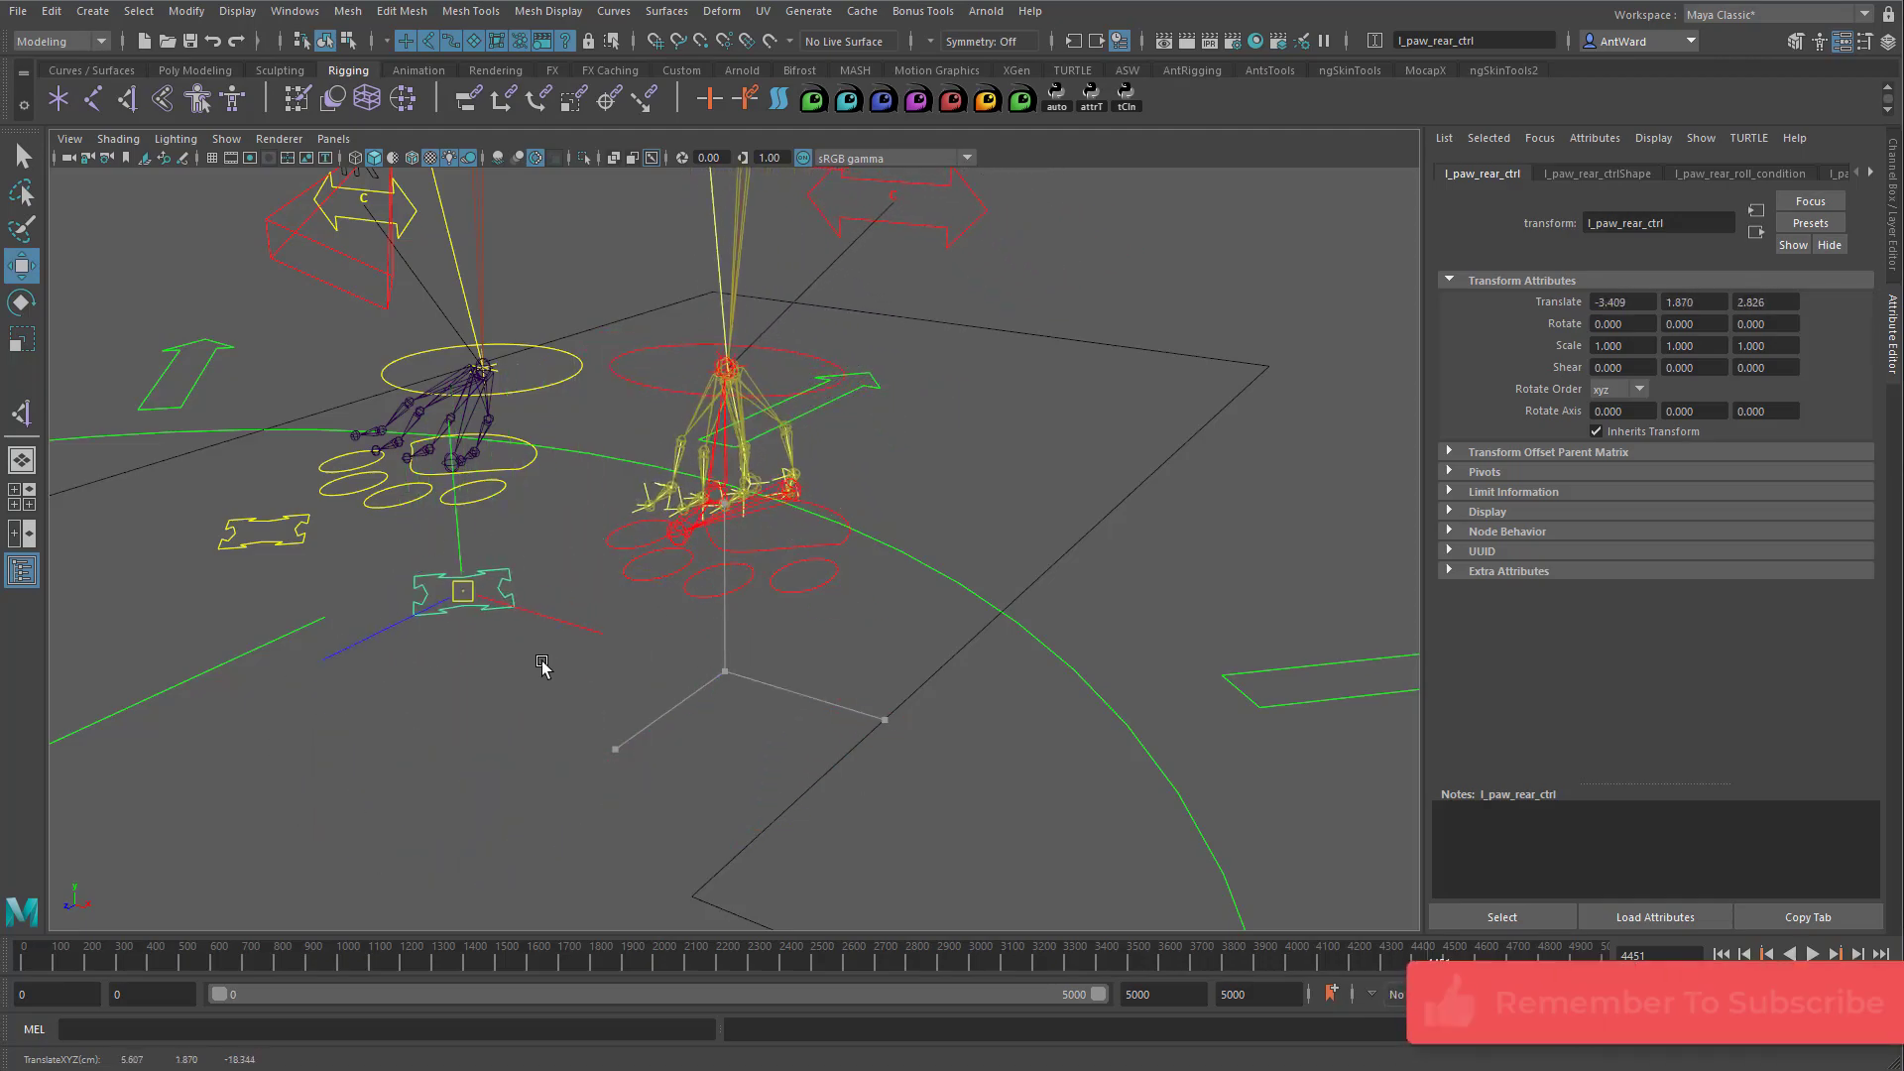
left_click_drag(543, 651, 639, 716)
key("ctrl+z")
left_click_drag(794, 698, 514, 635)
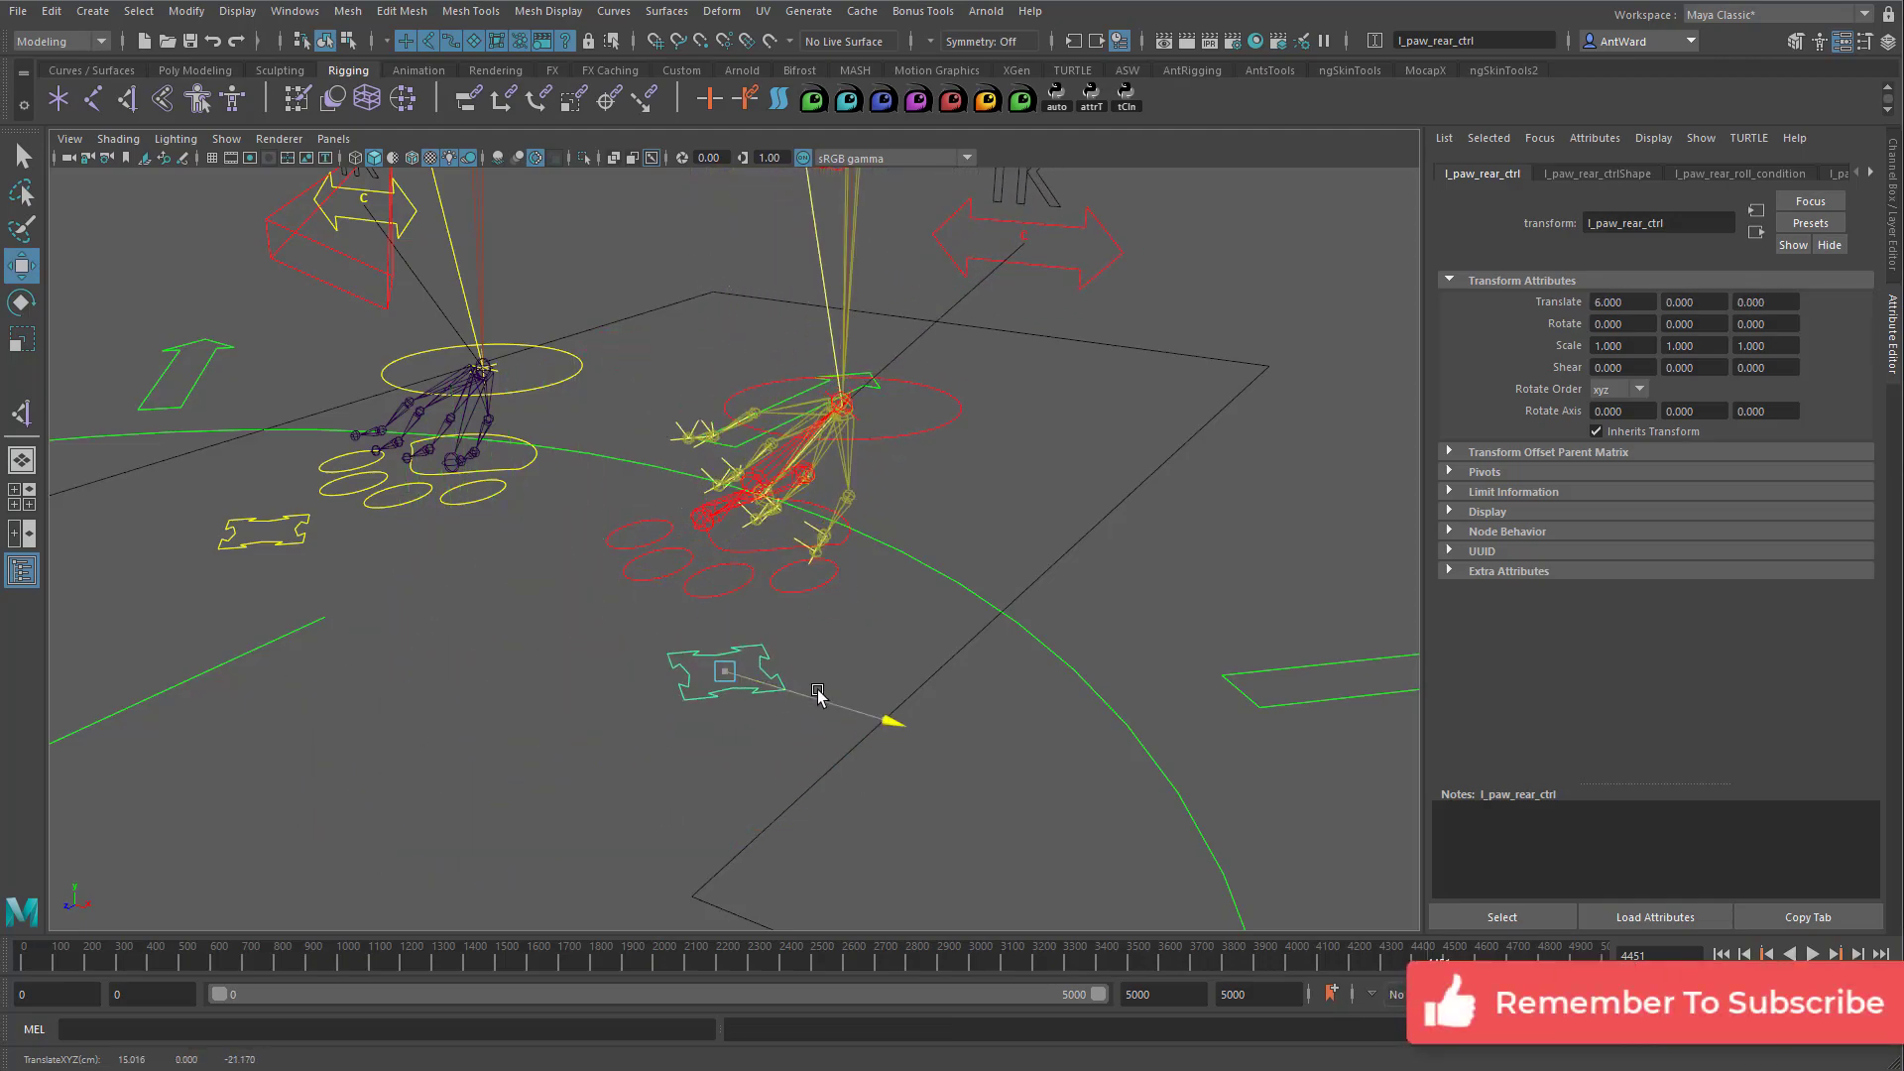
left_click_drag(763, 695, 714, 665, "alt")
left_click_drag(686, 729, 817, 712, "alt")
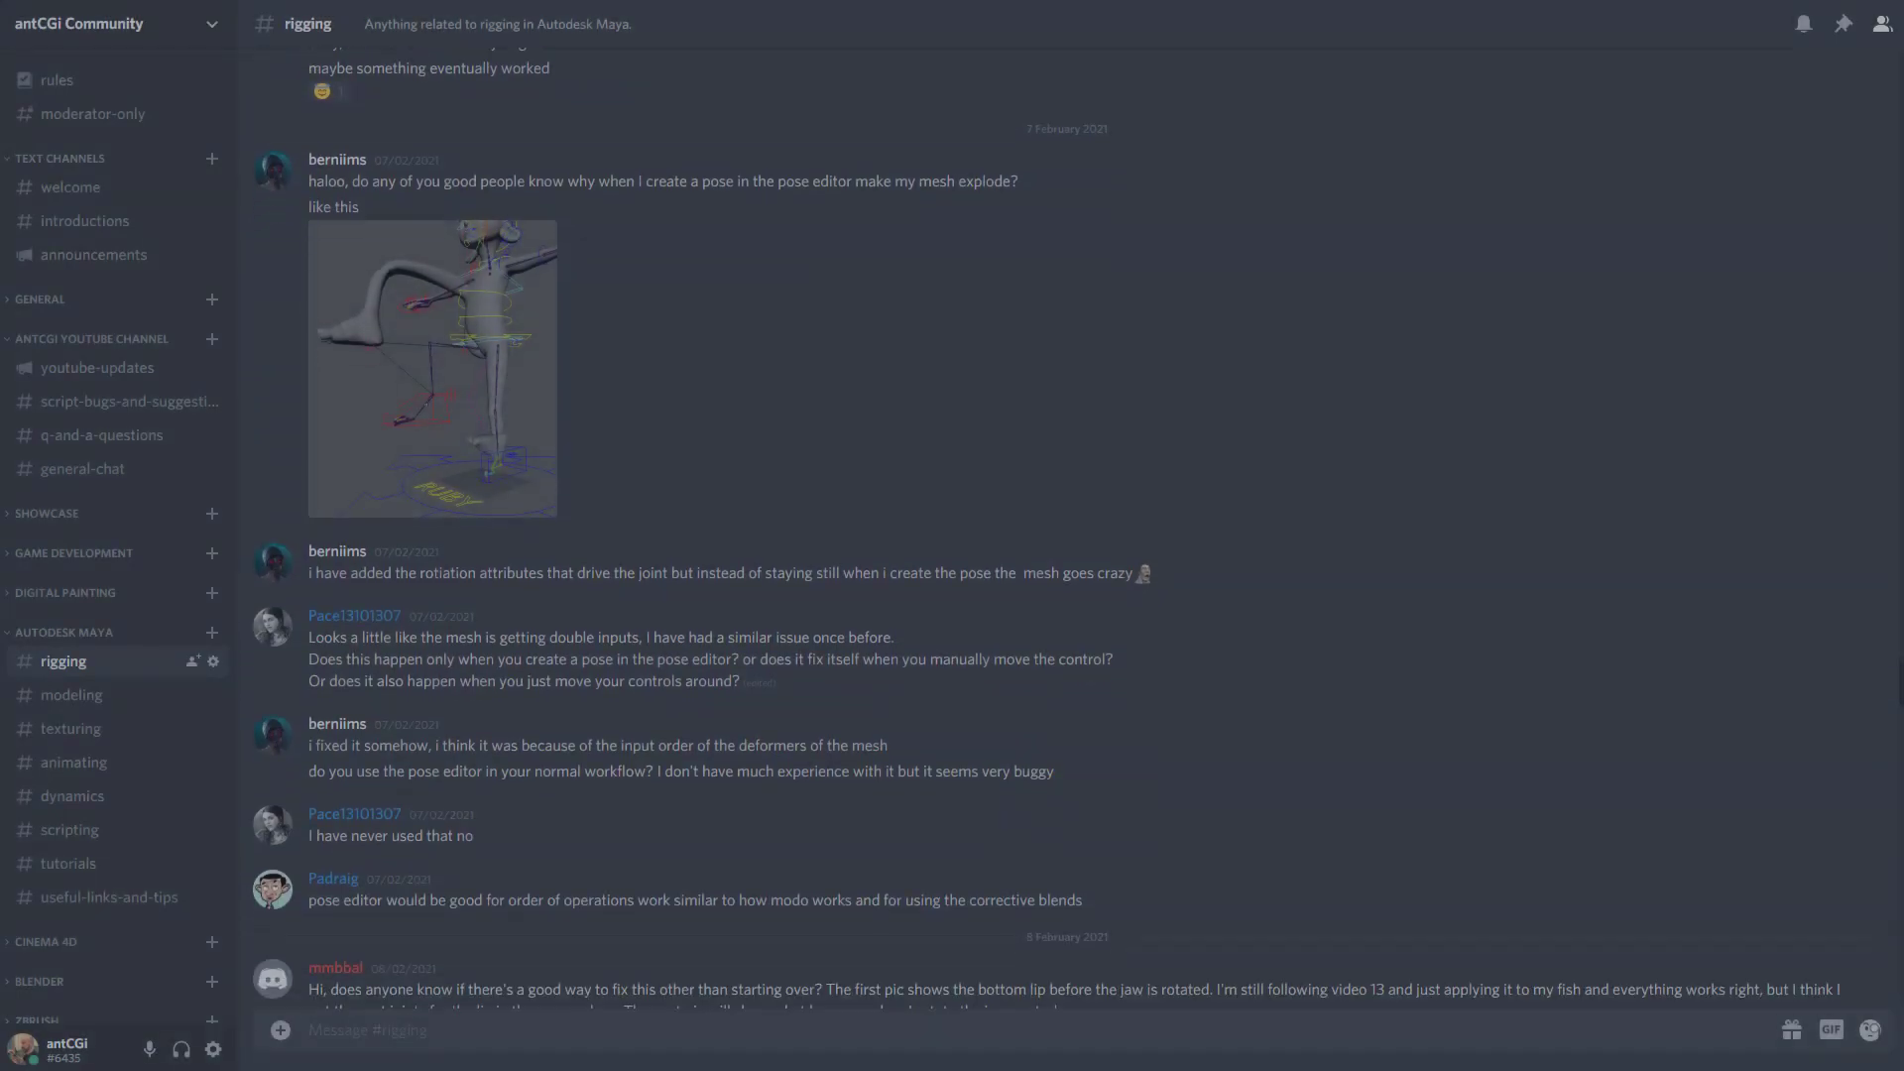
scroll(1067, 536, "down", 9)
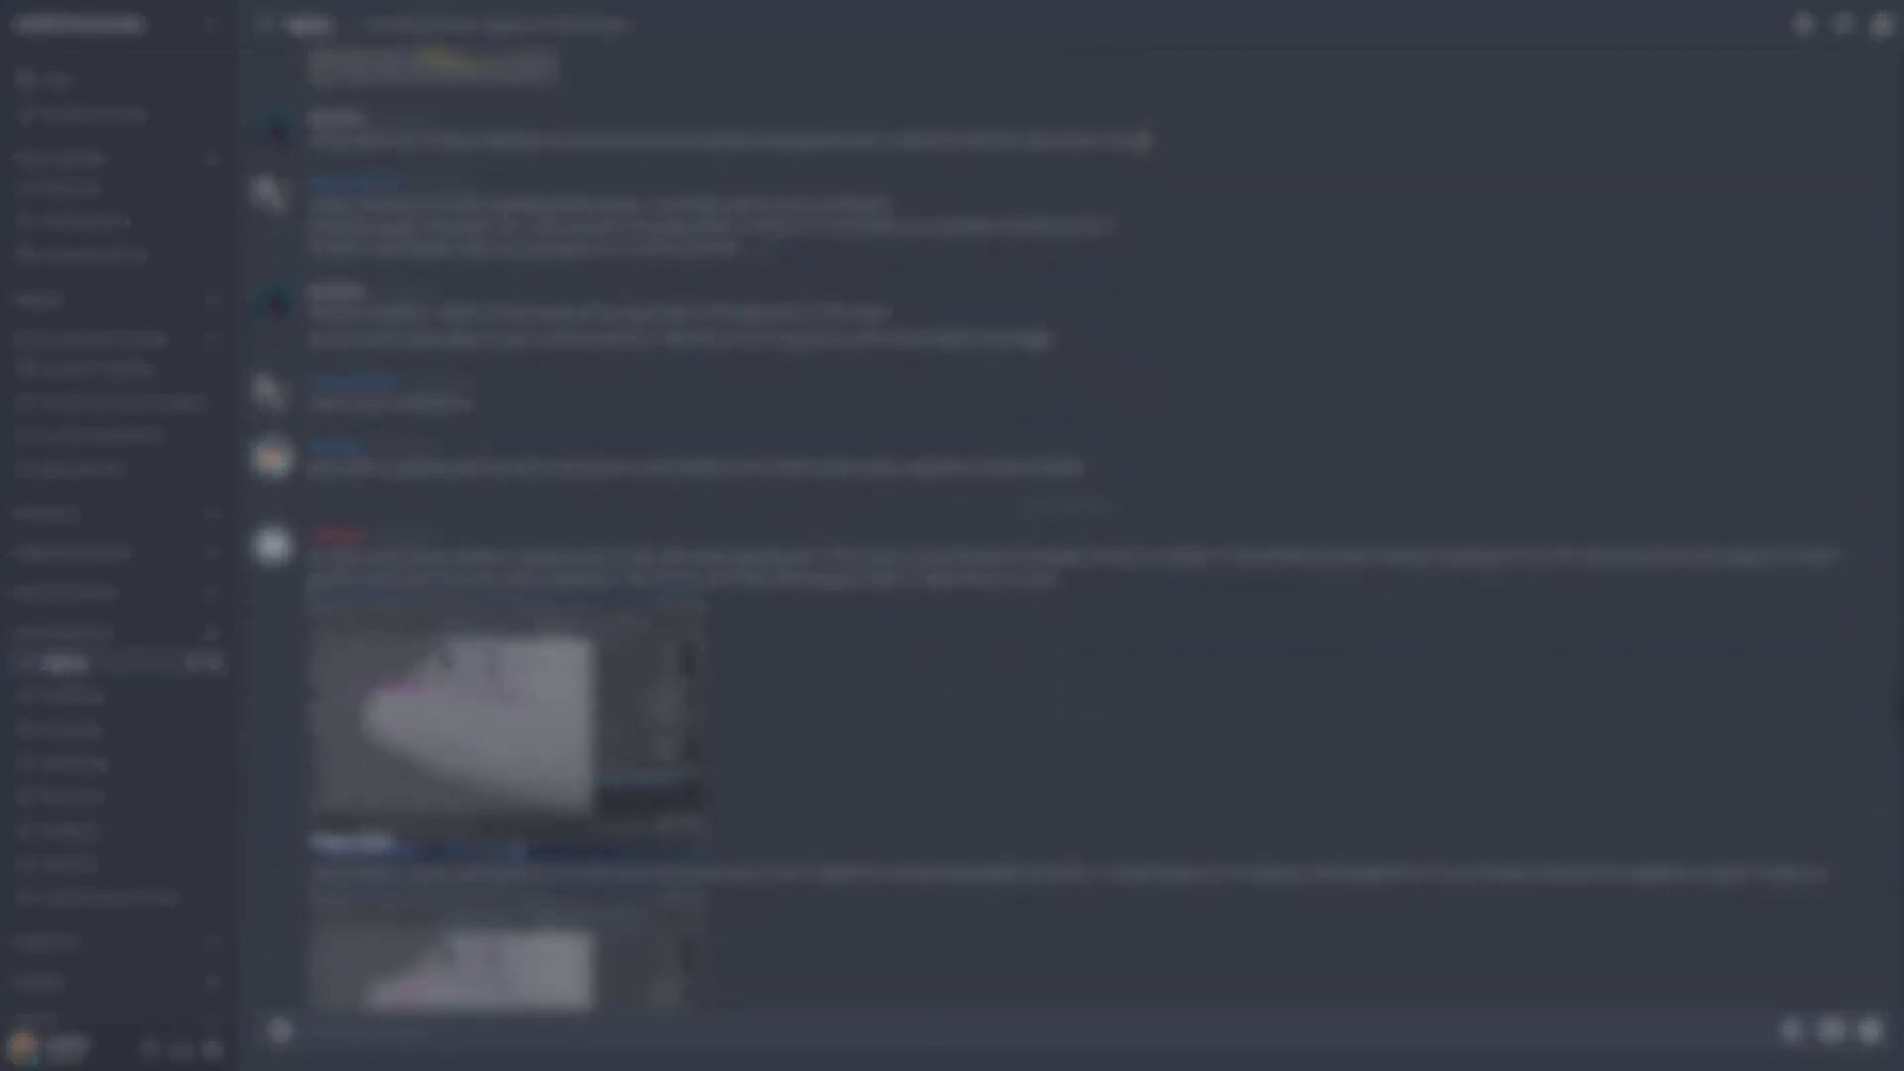
scroll(1067, 535, "down", 9)
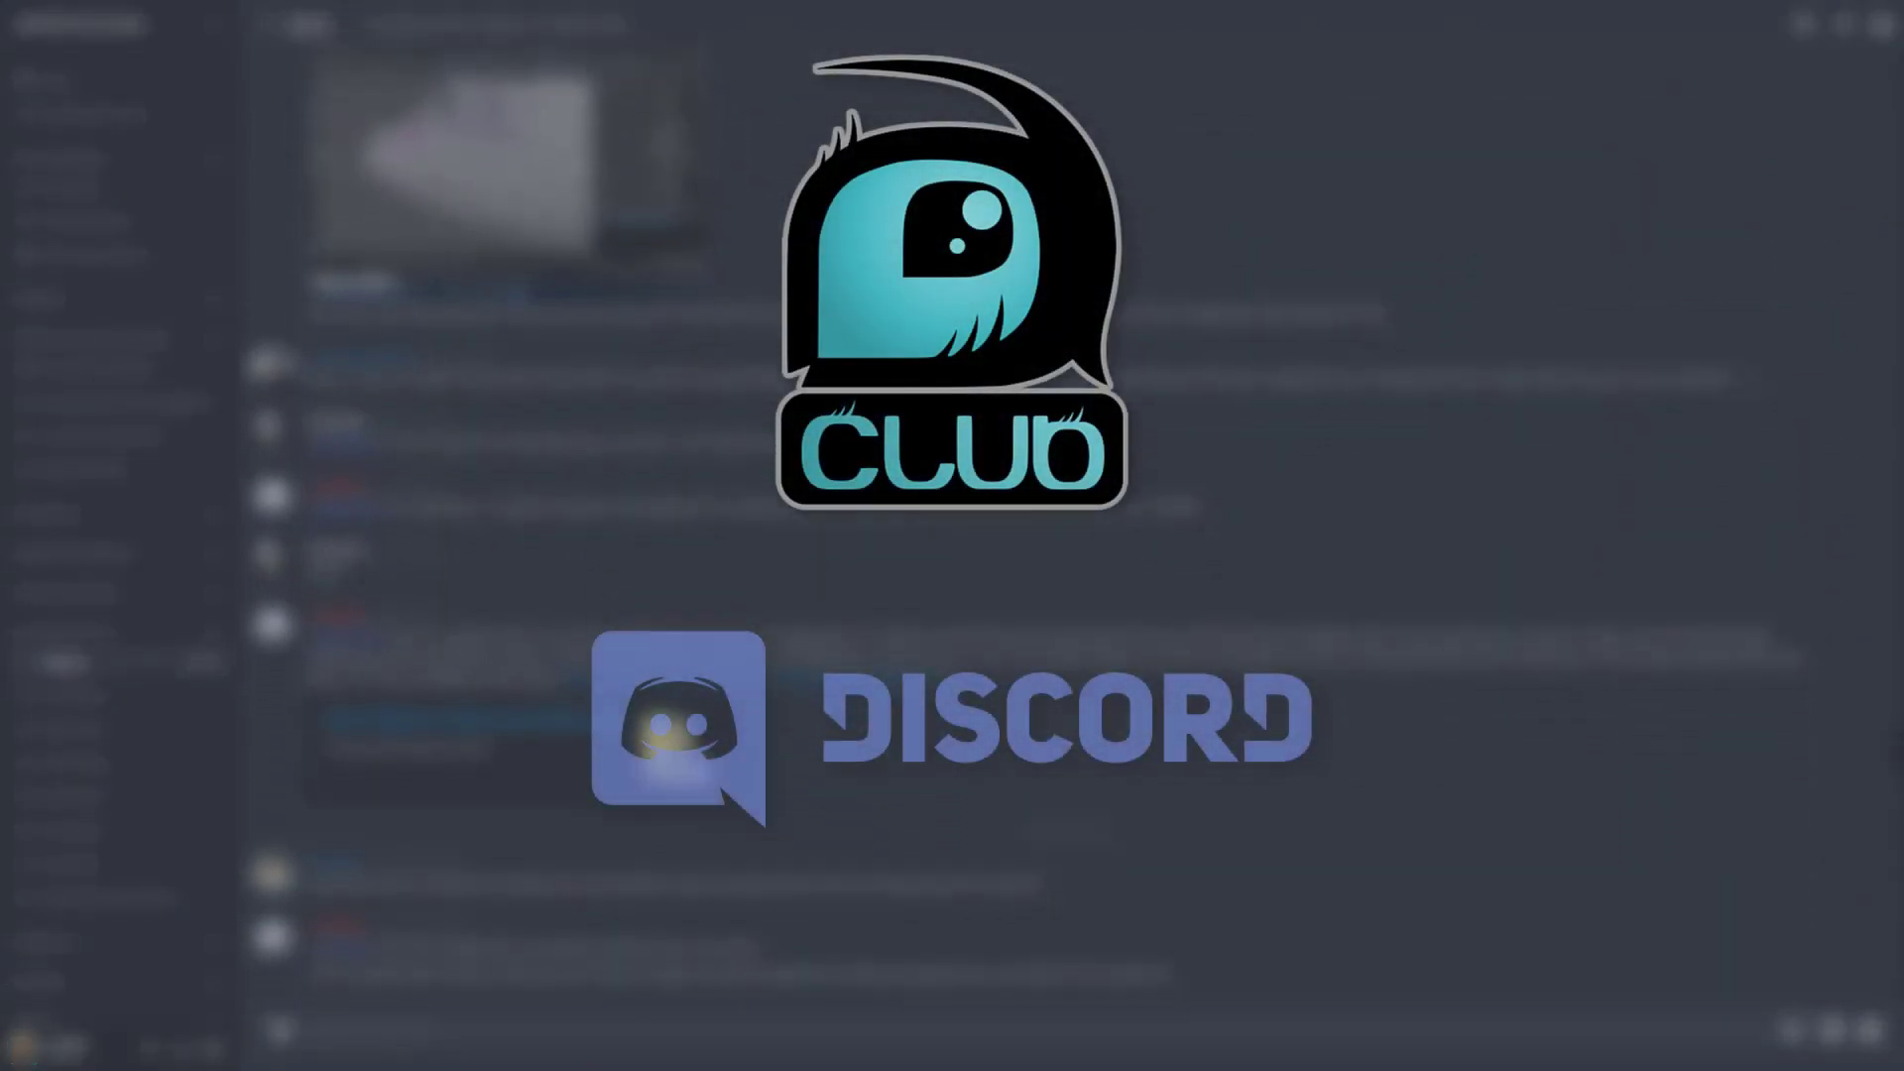